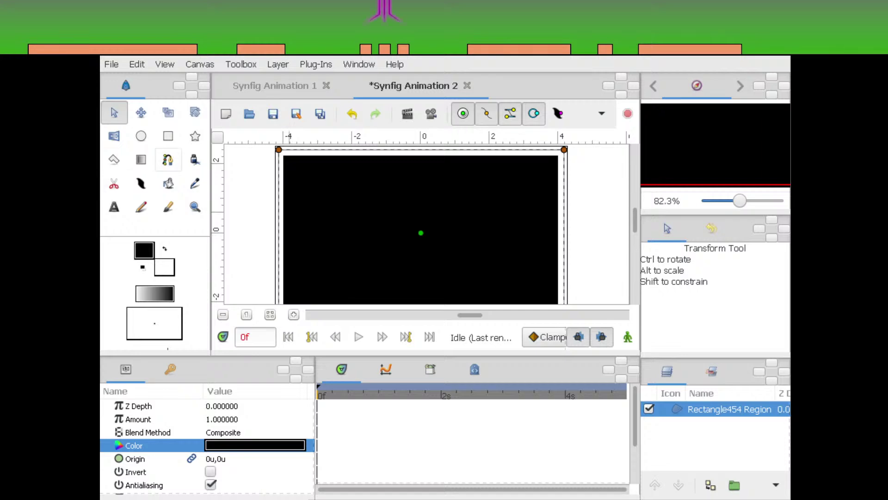
Draw a closed six-point spline in the upper right of the black canvas, with a white fill region and a black outline
left_click(168, 160)
scroll(427, 223, "down", 2)
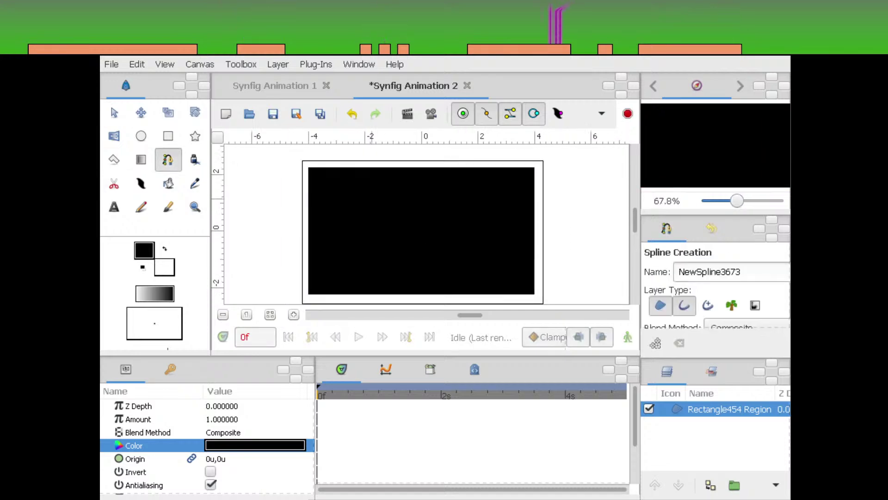
left_click_drag(453, 186, 440, 208)
left_click(488, 223)
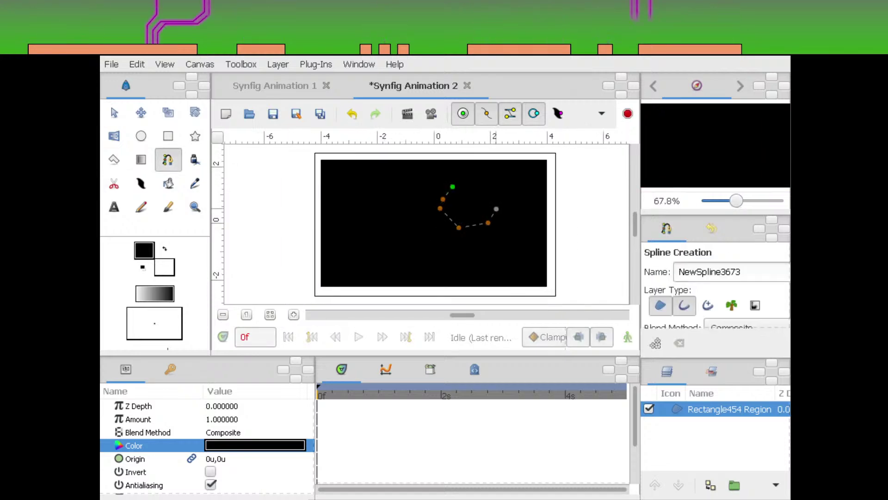
key("alt+a")
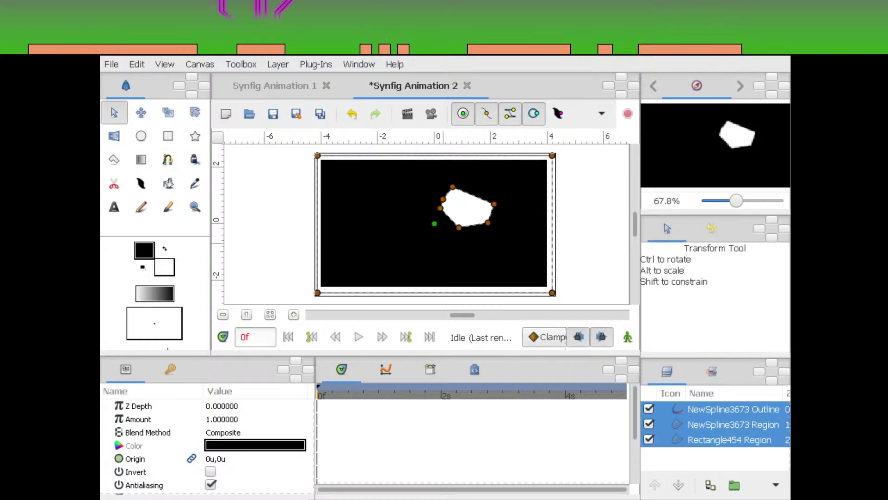
Reshape the white spline region by pulling its lower-left, bottom and lower-right vertices downward
left_click_drag(737, 201, 739, 201)
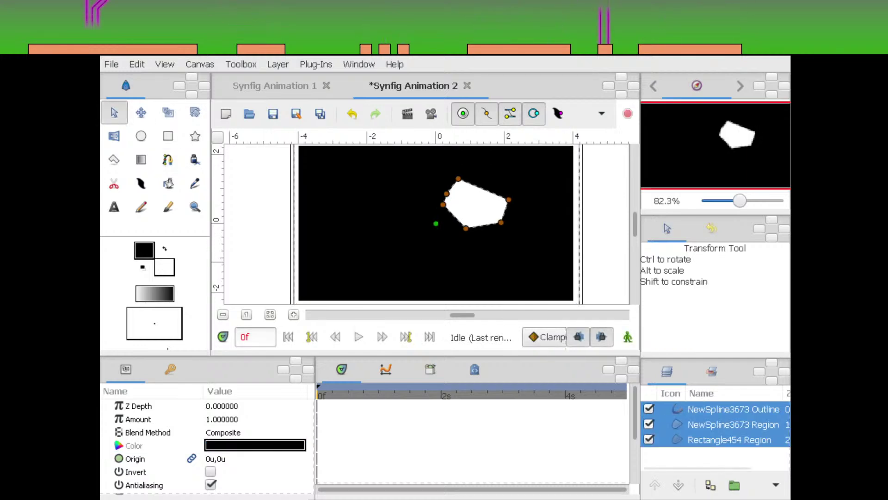
left_click(734, 424)
left_click_drag(443, 204, 449, 245)
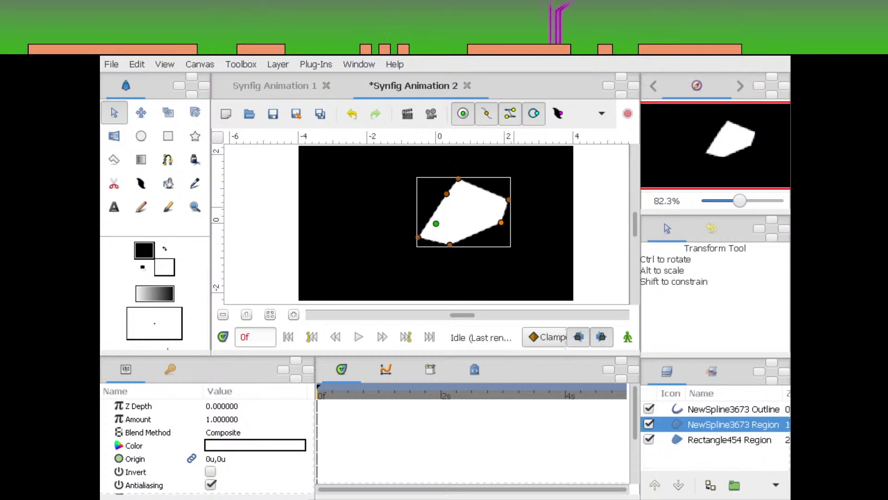
left_click_drag(501, 222, 488, 241)
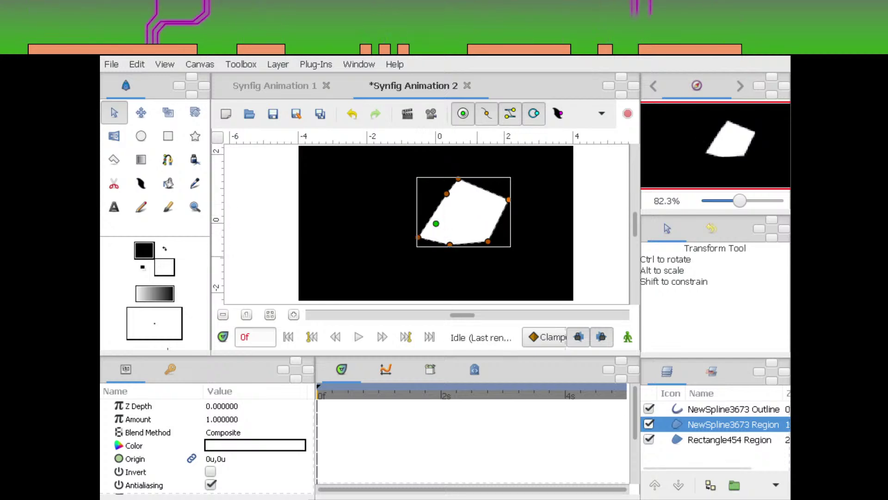
Swap the outline and fill colours and draw a circle centred at about 0.22u, 0.55u over the white shape's left side
left_click(734, 409)
left_click(165, 249)
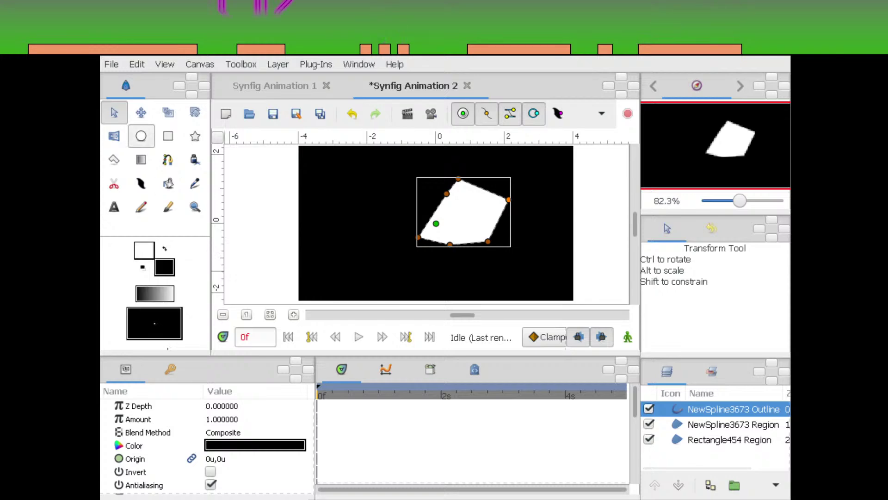
left_click(142, 136)
left_click_drag(443, 204, 464, 205)
left_click(141, 113)
left_click(115, 112)
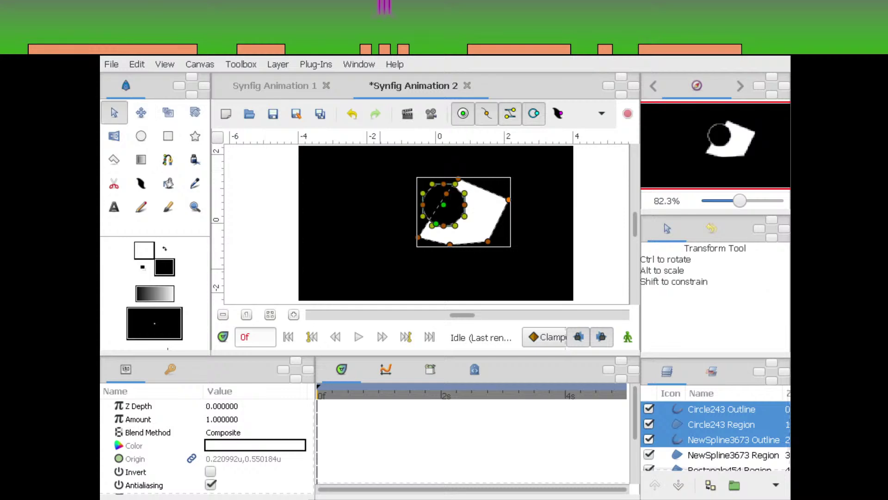
Delete the circle's region layer and hide the NewSpline3673 outline and region layers
left_click(721, 425)
key("Delete")
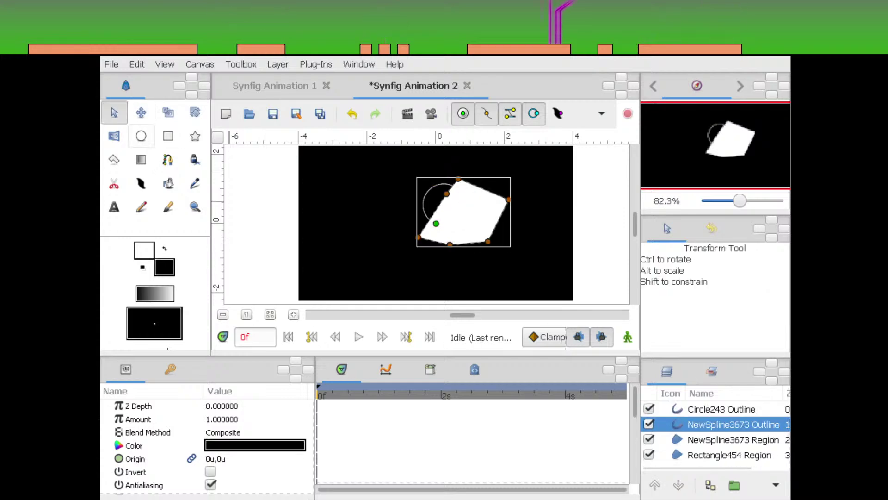
left_click(649, 424)
left_click(649, 440)
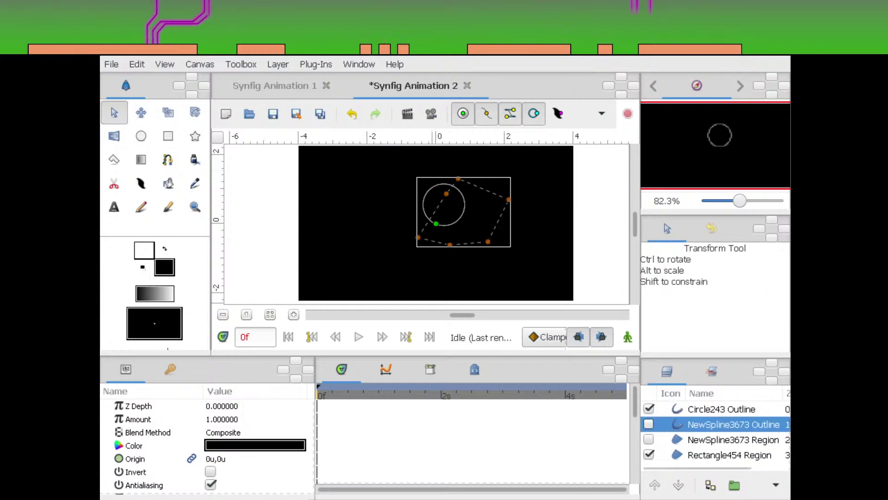
Move the circle outline to about 1.54u, 0.04u and scale it up with its aspect ratio locked
left_click(721, 410)
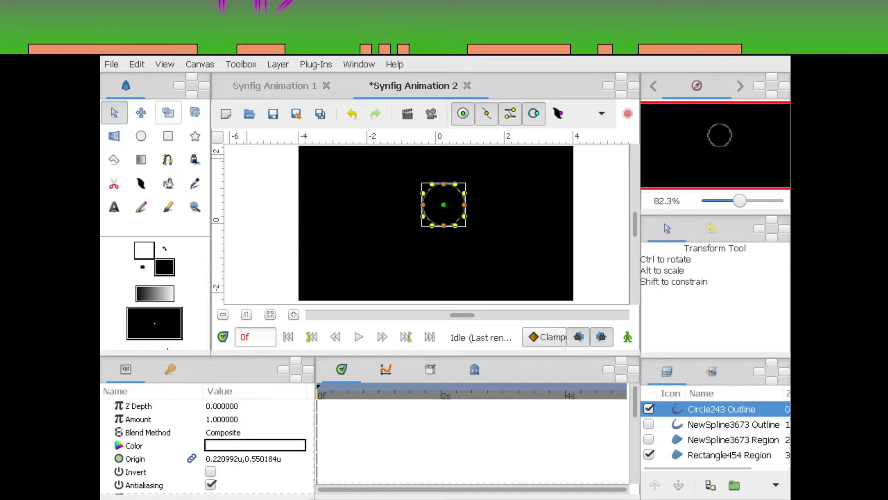
left_click(141, 113)
left_click(168, 112)
left_click_drag(464, 192, 489, 222)
left_click(114, 112)
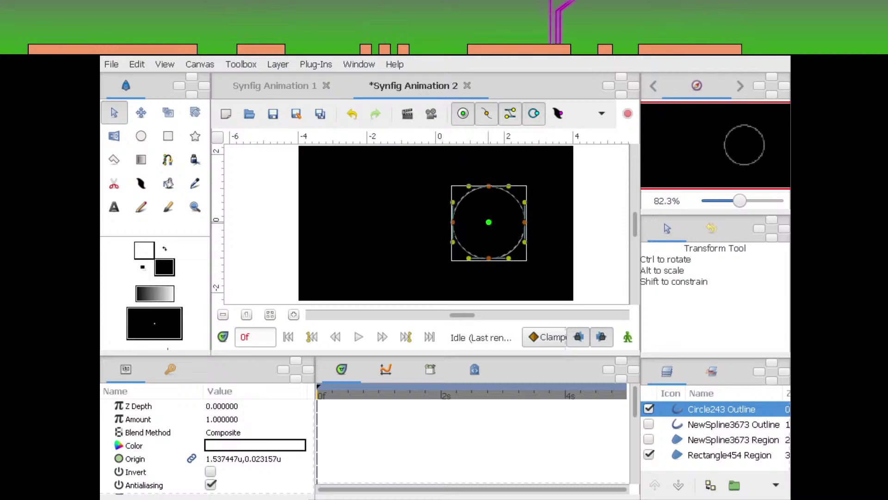
key("alt+s")
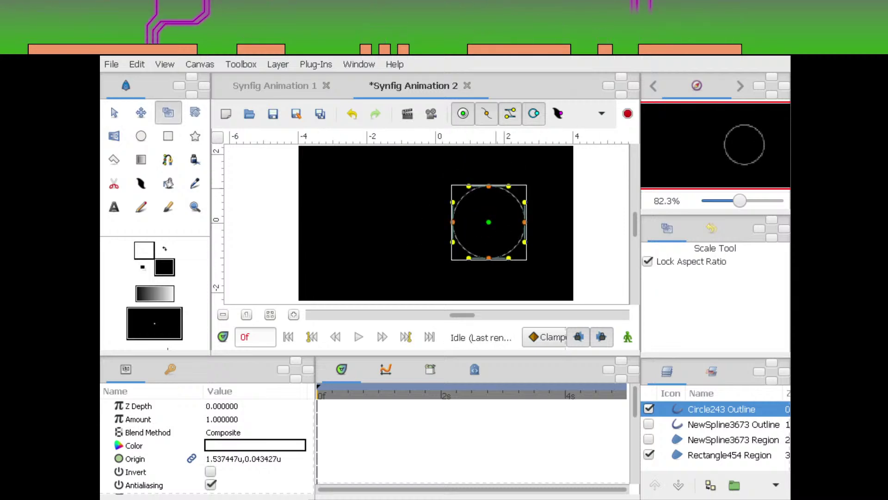
left_click_drag(508, 186, 506, 190)
left_click(114, 112)
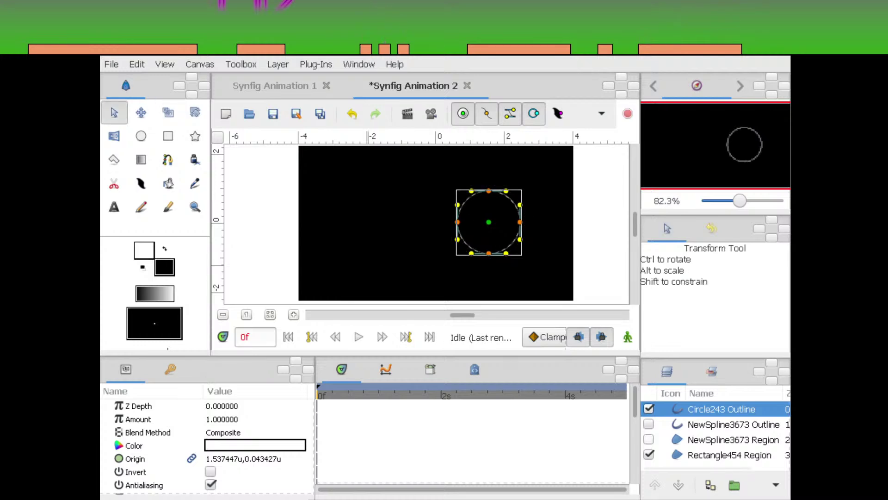
Set the circle outline's origin to 0, 0
left_click(244, 459)
type("0")
key("Tab")
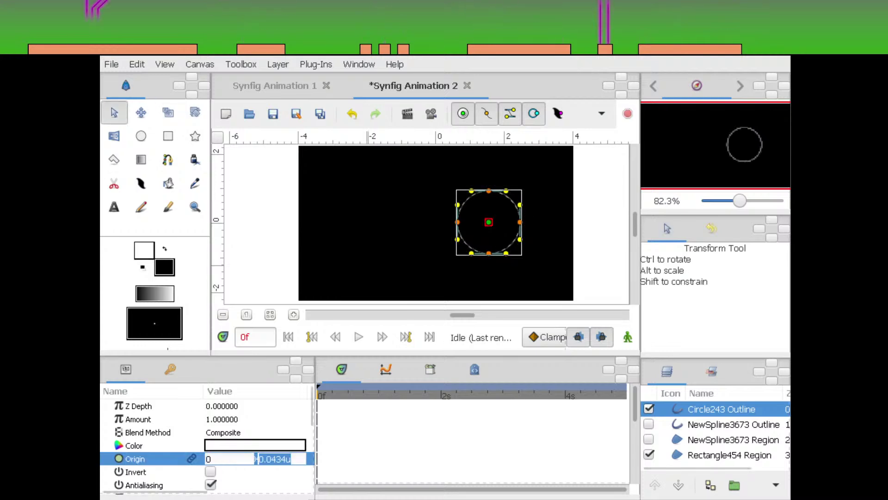
type("0")
key("Return")
Move the circle outline into the canvas's right half, to about 1.92u, 0.17u
left_click_drag(468, 295, 444, 301)
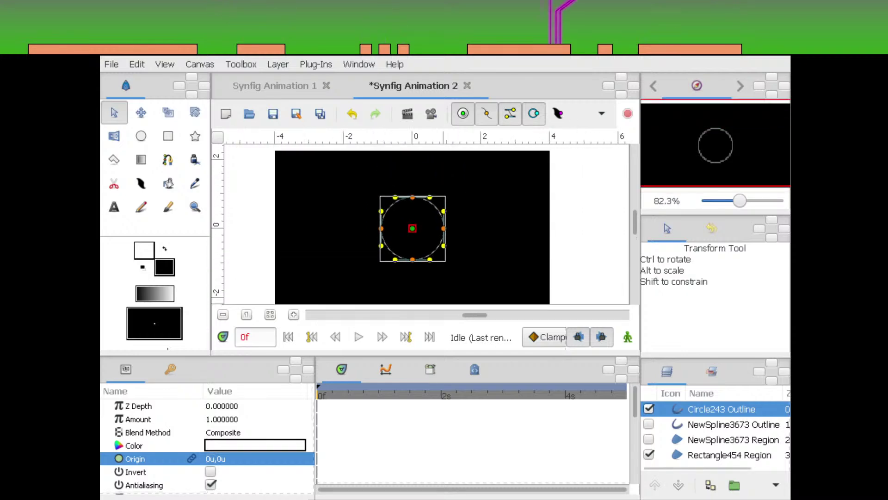
left_click_drag(412, 228, 478, 223)
left_click_drag(525, 279, 530, 257)
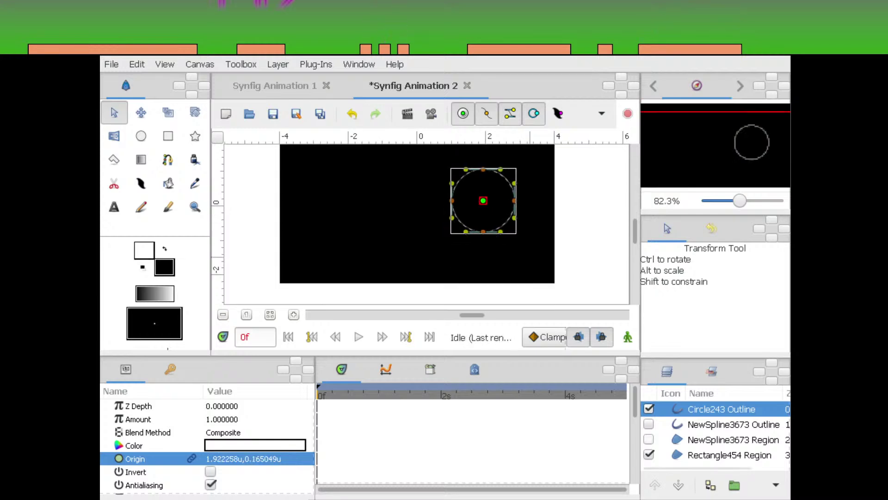
Draw an open five-point spline from the circle's bottom down below the canvas, across to the left and back up
left_click(733, 424)
left_click(168, 159)
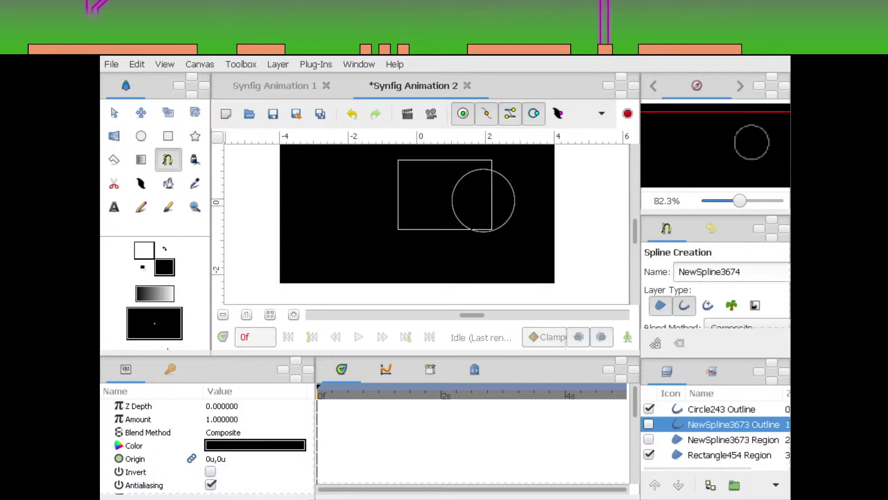
left_click_drag(480, 298, 484, 277)
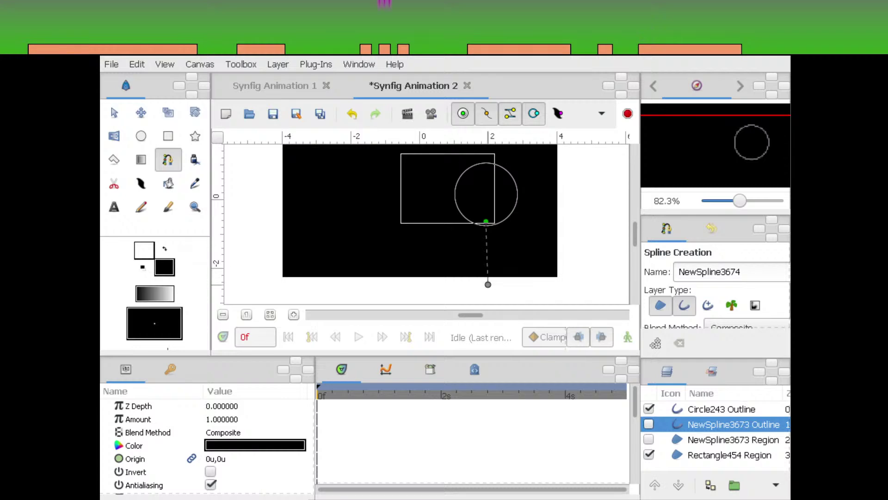
left_click(487, 289)
scroll(488, 289, "down", 6)
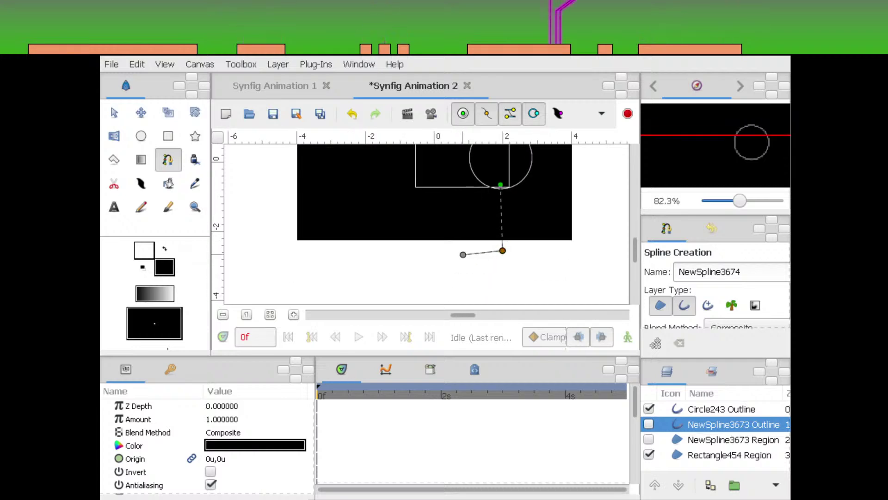
left_click(445, 272)
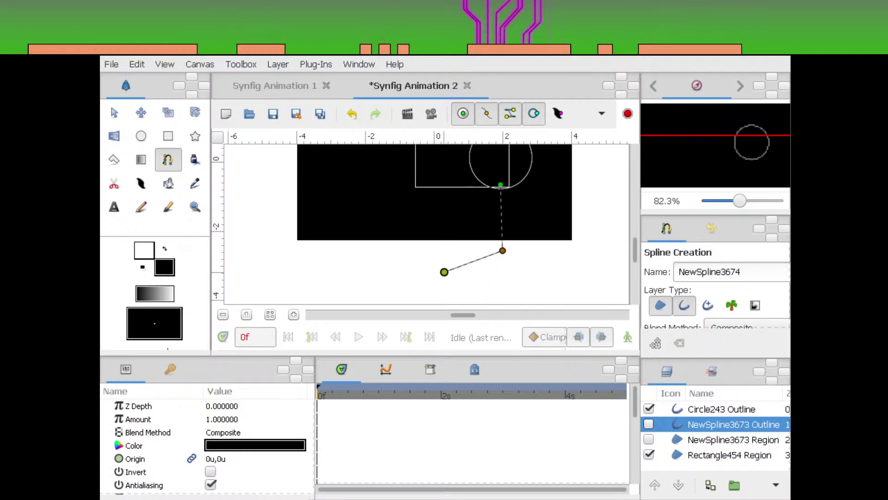
left_click(387, 233)
scroll(387, 232, "up", 5)
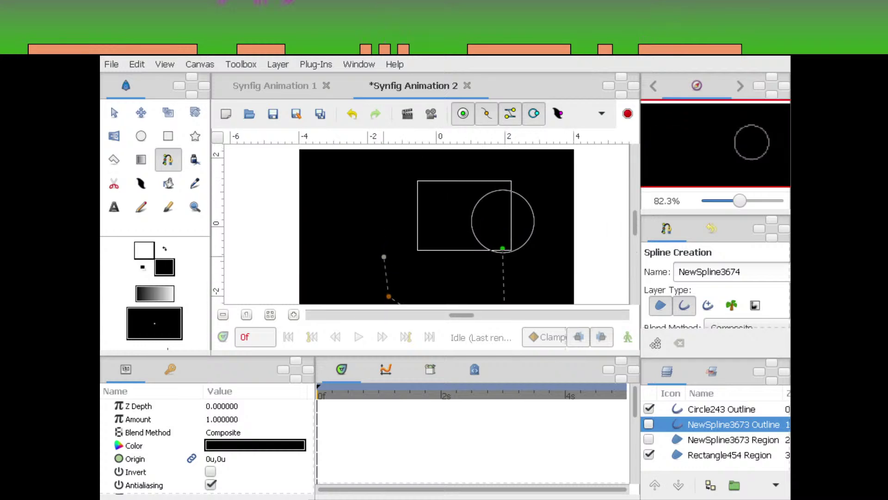
left_click(388, 242)
left_click(114, 113)
Delete the region layer of the new open spline, keeping only its outline
scroll(491, 235, "down", 3)
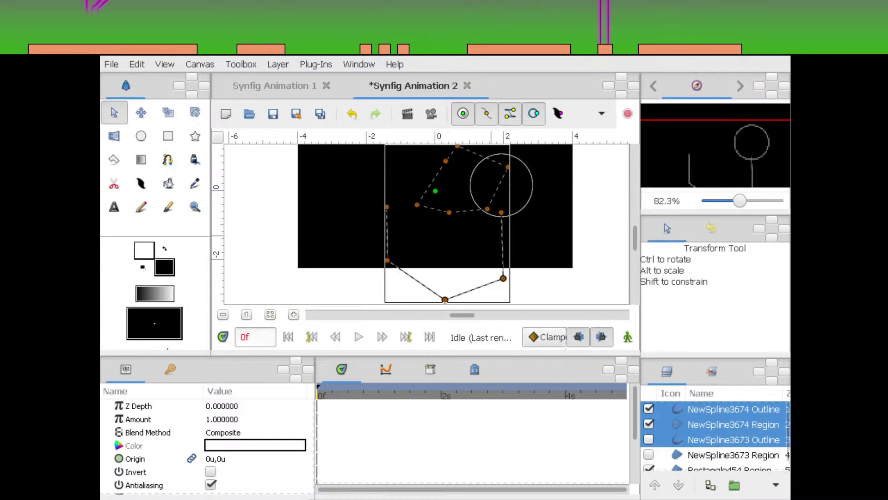
left_click(733, 425)
key("Delete")
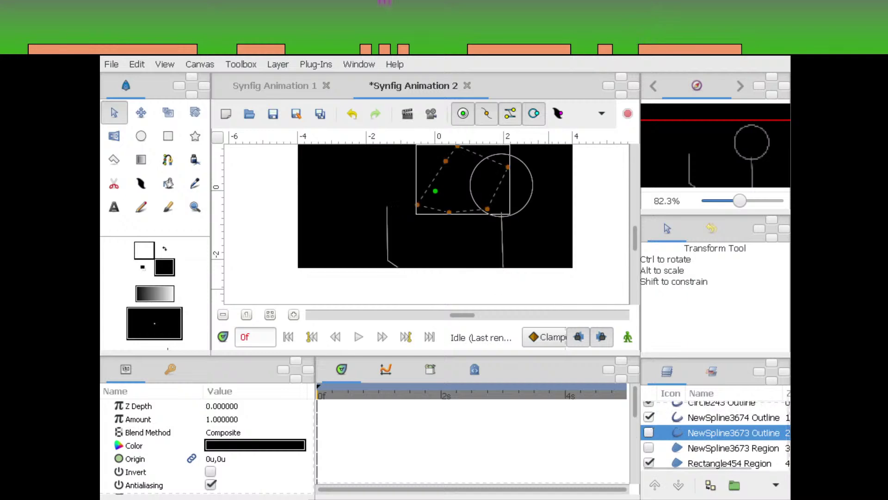
Group the circle outline and the open spline outline, and name the group Ref
left_click(733, 418)
scroll(733, 418, "up", 1)
left_click(721, 409, "ctrl")
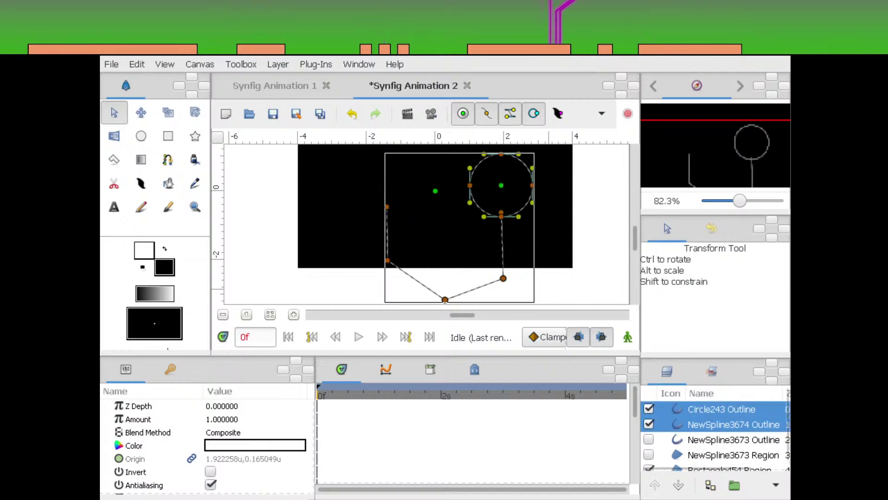
left_click(735, 485)
left_click(699, 409)
left_click(700, 409)
type("Ref")
key("Return")
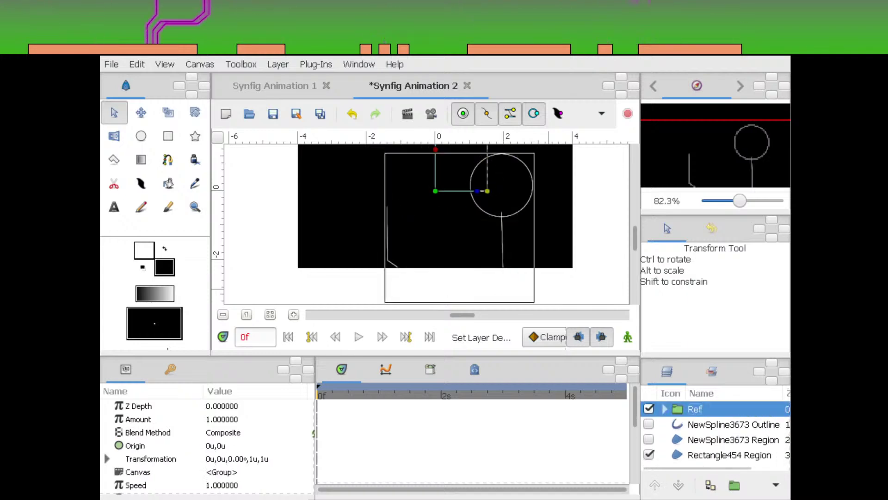
Show the NewSpline3673 outline and region layers again, with the region layer selected
left_click(734, 439)
left_click(650, 424)
left_click(649, 439)
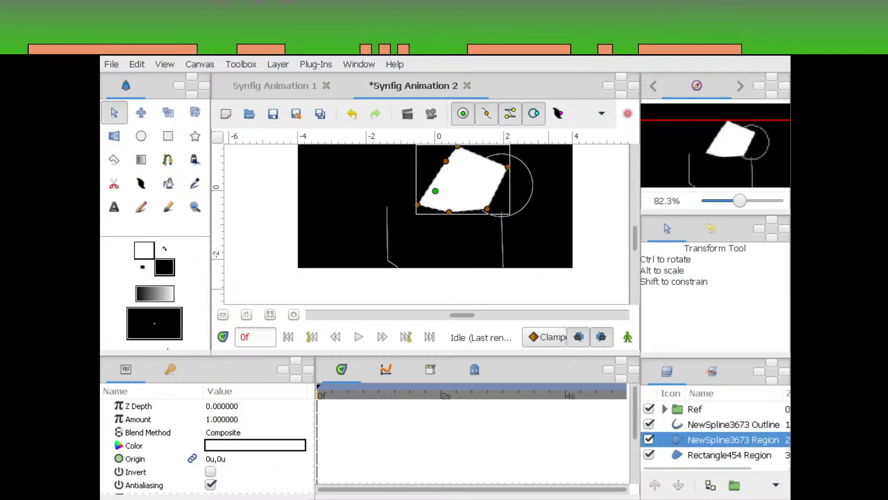
Widen the white region by moving its lower-left and upper-left vertices outward to the left
left_click_drag(520, 253, 530, 269)
left_click_drag(739, 201, 749, 201)
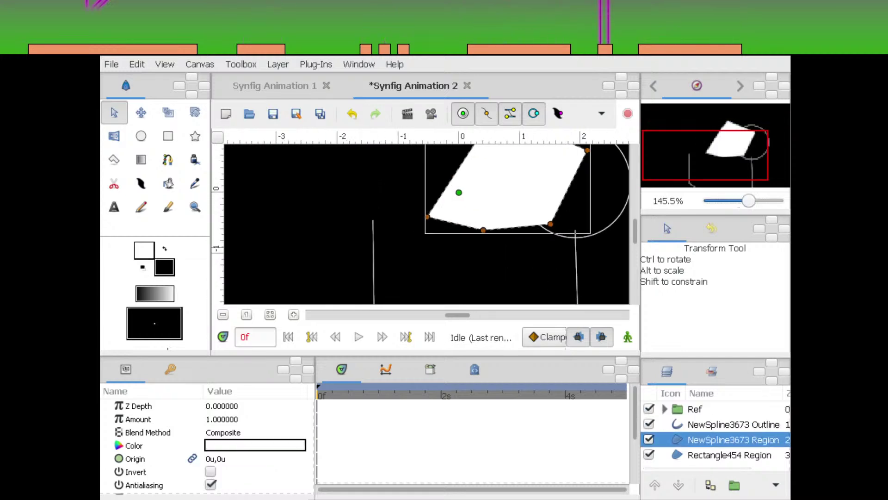
left_click_drag(474, 235, 467, 259)
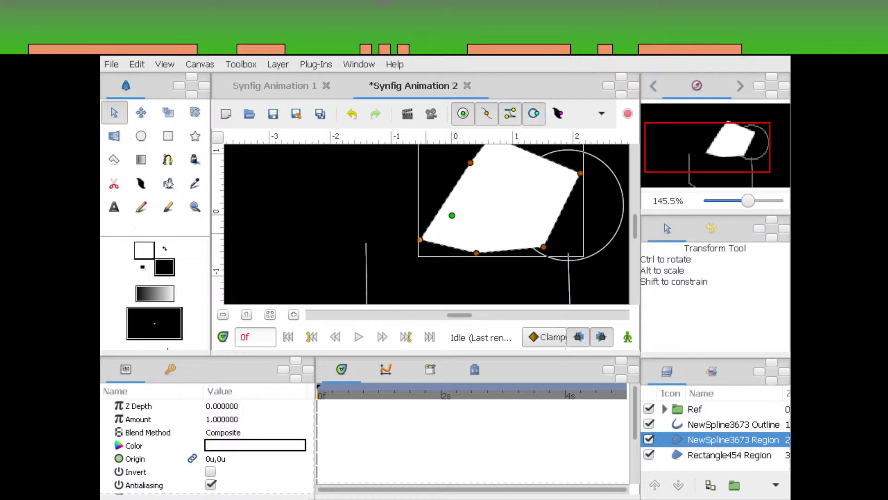
left_click_drag(420, 239, 392, 231)
left_click_drag(431, 159, 362, 283)
Adjust the tangent handles of the white region's top vertex to form a smooth, nearly level curve
left_click_drag(482, 211, 484, 231)
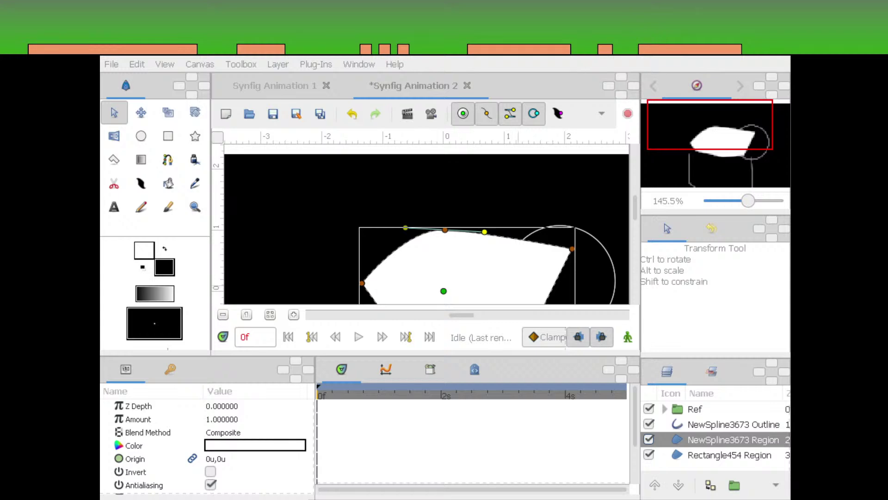
left_click_drag(456, 283, 479, 228)
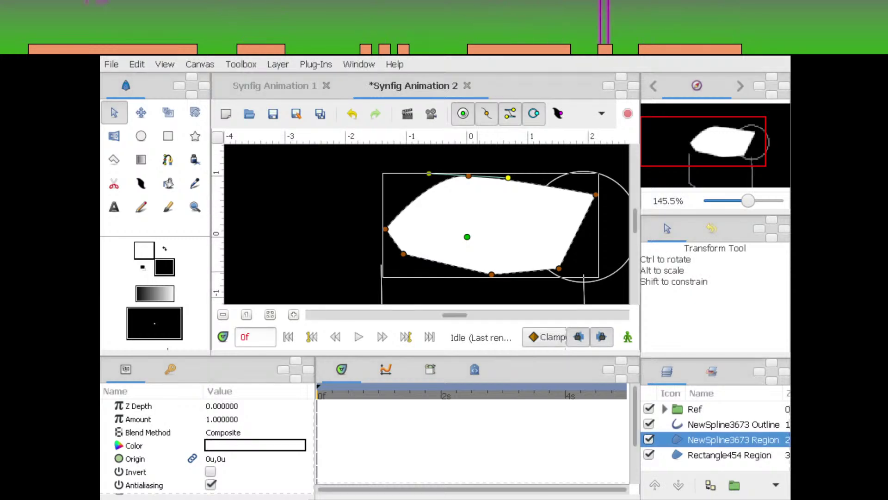
left_click_drag(508, 178, 511, 176)
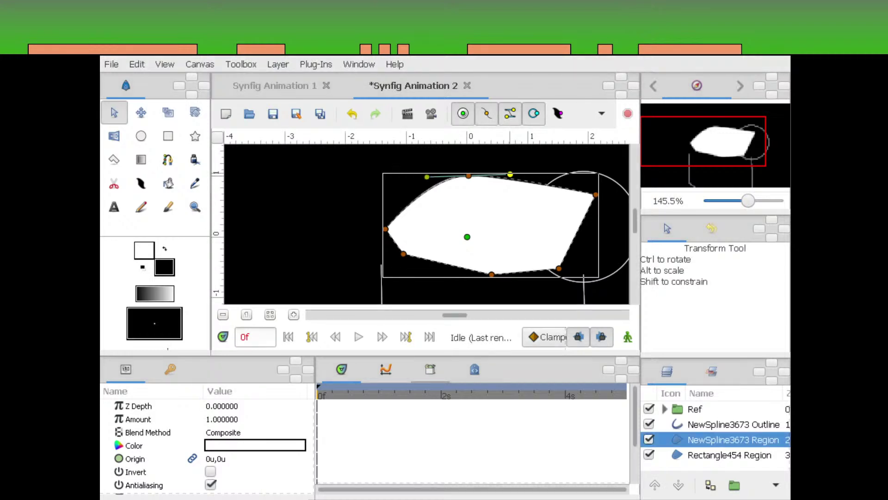
left_click_drag(485, 221, 494, 193)
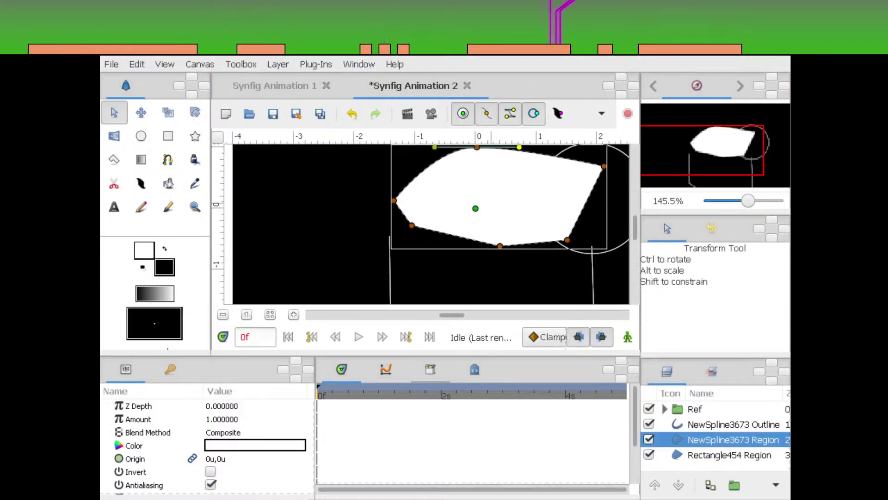
Pull the white region's bottom and lower-left vertices down toward the reference lines and curve its left side through the side vertex
left_click_drag(473, 257, 475, 257)
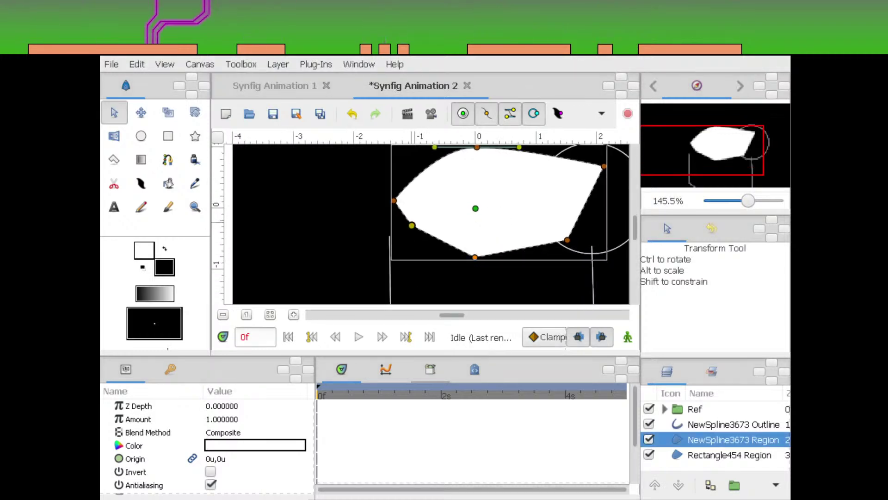
left_click_drag(411, 225, 419, 198)
left_click_drag(397, 239, 484, 265)
left_click_drag(475, 258, 479, 295)
left_click_drag(410, 231, 397, 288)
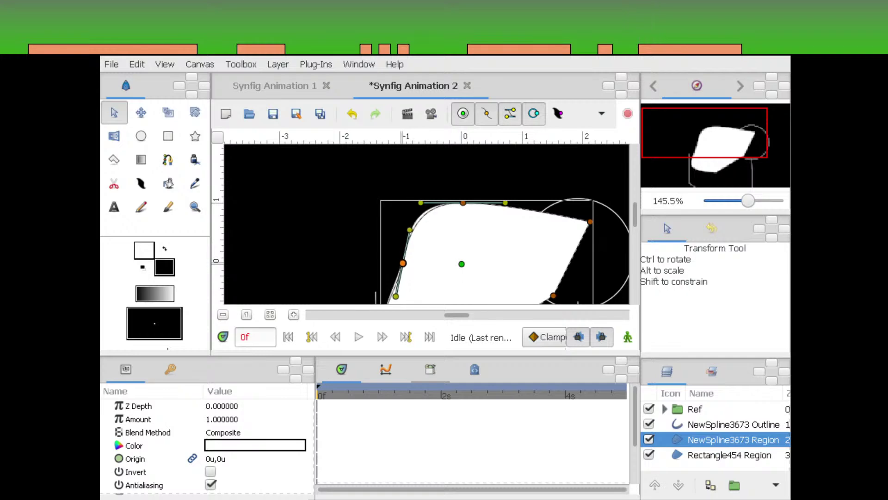
Move and curve the white region's lower-right and right side vertices to mirror the left, forming a bell, with both side vertices slightly lowered
scroll(427, 225, "down", 4)
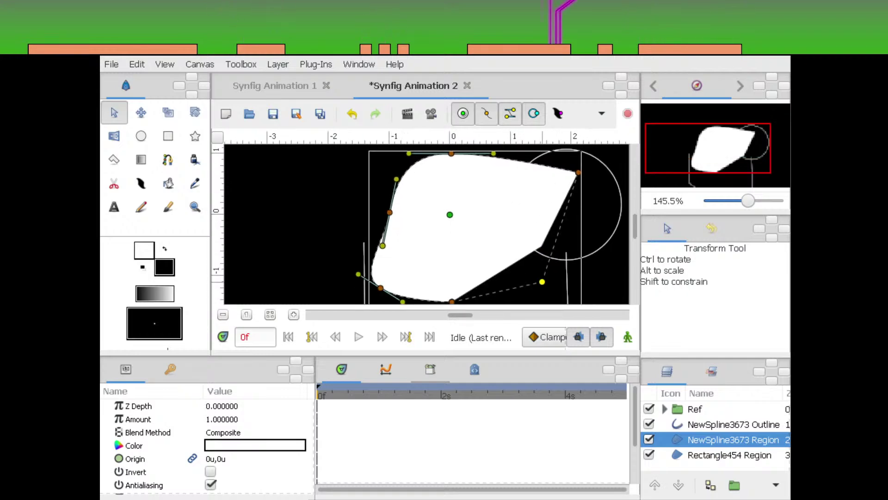
mouse_move(530, 297)
left_mouse_down()
mouse_move(515, 300)
mouse_move(530, 290)
left_mouse_up()
left_click_drag(533, 225, 532, 234)
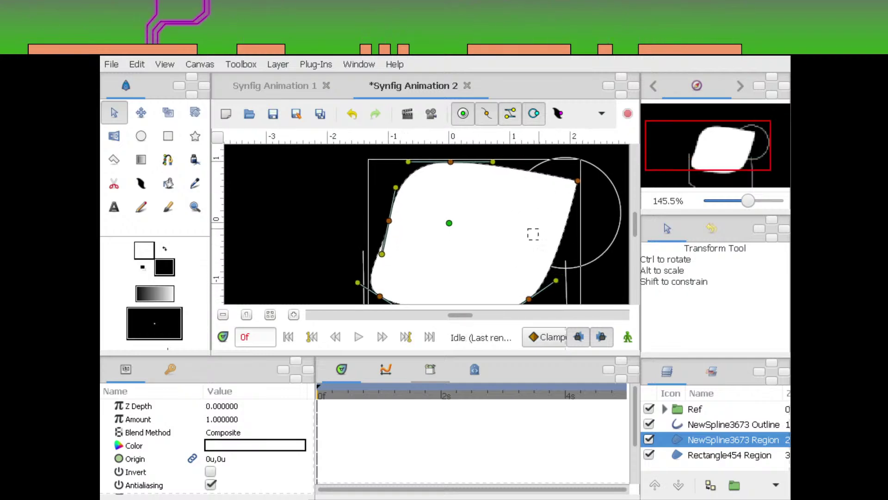
left_click_drag(577, 181, 505, 188)
left_click_drag(497, 235, 518, 207)
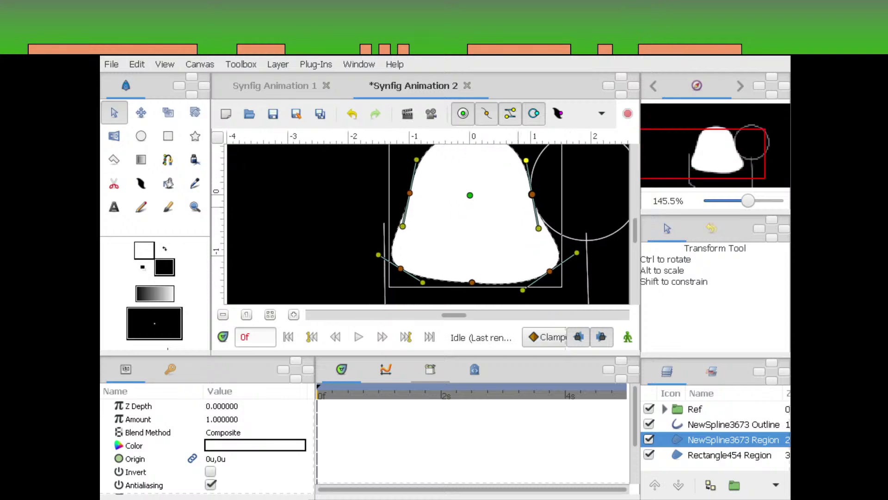
left_click_drag(464, 193, 534, 204)
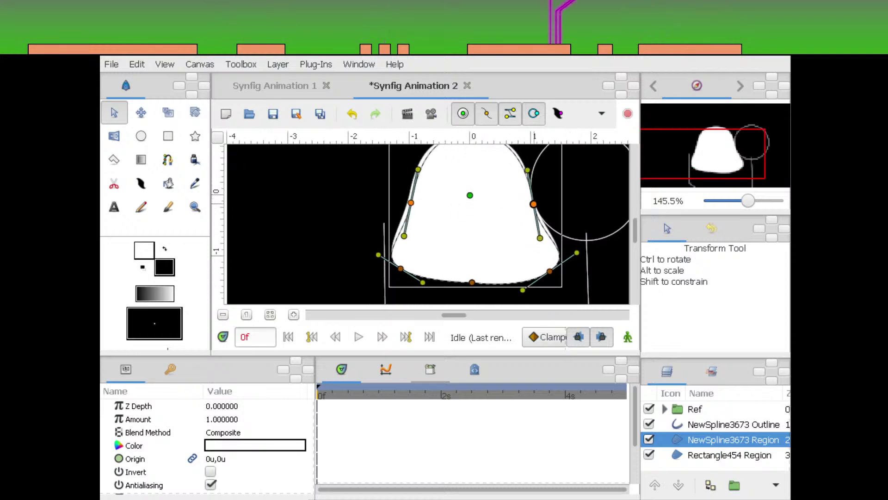
Pull the white region's lower-left vertex down and outward with steeper tangents, and lower the bottom centre vertex
scroll(533, 204, "up", 1)
key("alt+s")
left_click_drag(411, 219, 409, 292)
scroll(404, 219, "down", 3)
key("alt+a")
left_click_drag(455, 228, 497, 255)
left_click_drag(486, 247, 488, 270)
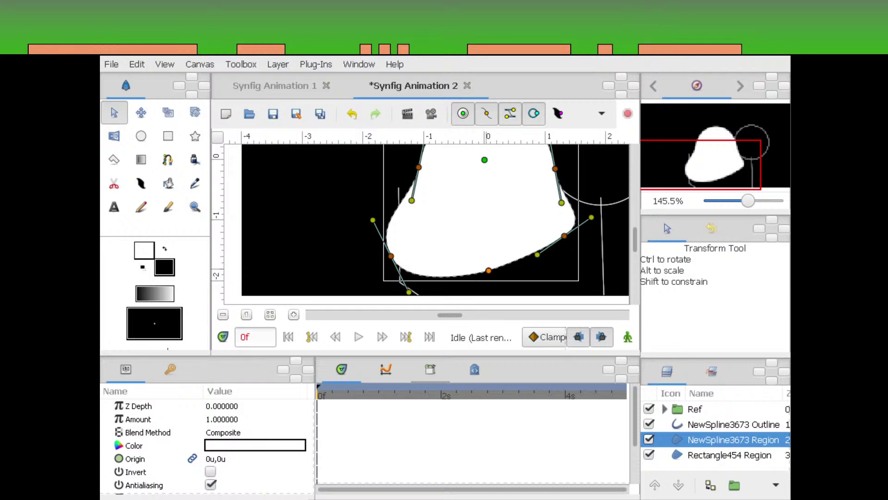
Move the lower-right vertex outward and down with steeper tangents, and bring the lower-left vertex slightly inward to match
left_click_drag(564, 236, 592, 220)
left_click_drag(571, 257, 569, 255)
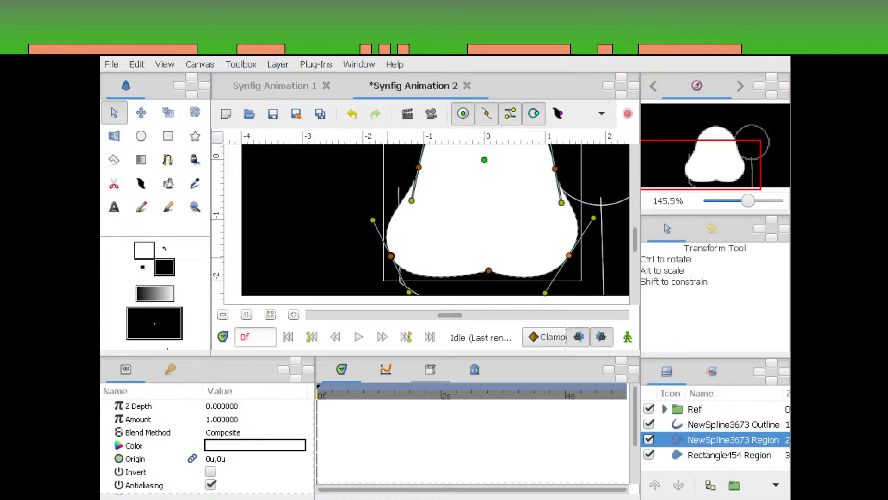
left_click_drag(390, 257, 400, 258)
Adjust the upper tangent handles of both side vertices so the white region's shoulders curve evenly
left_click_drag(477, 202, 439, 297)
left_click_drag(387, 230, 386, 220)
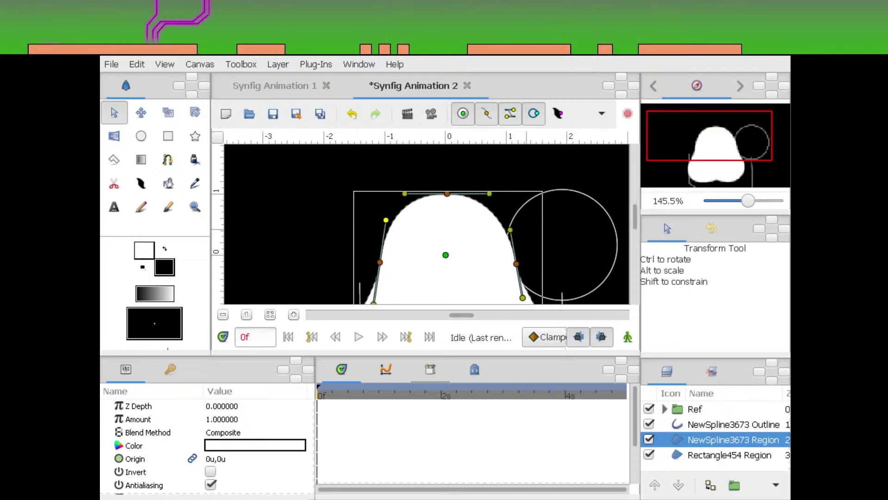
left_click_drag(510, 230, 511, 224)
left_click_drag(386, 221, 387, 223)
left_click_drag(516, 264, 506, 217)
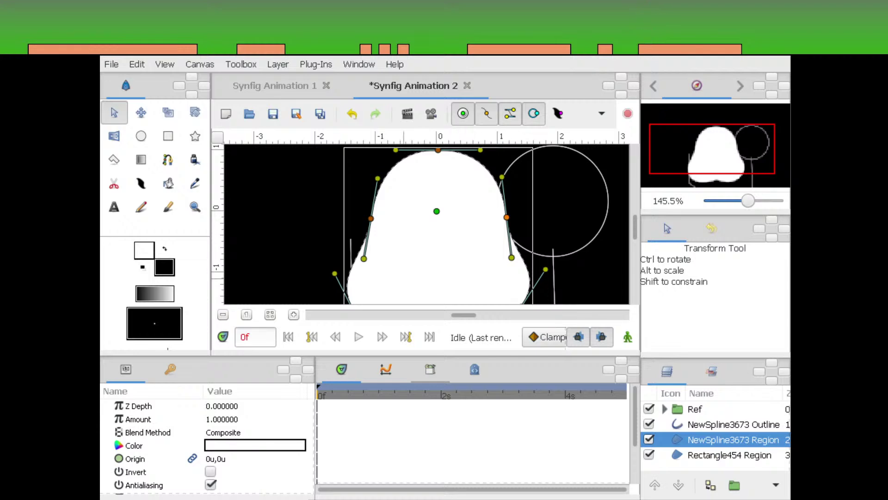
Lower the white region's bottom centre, lower-left and lower-right vertices together by a small amount
left_click_drag(404, 279, 438, 210)
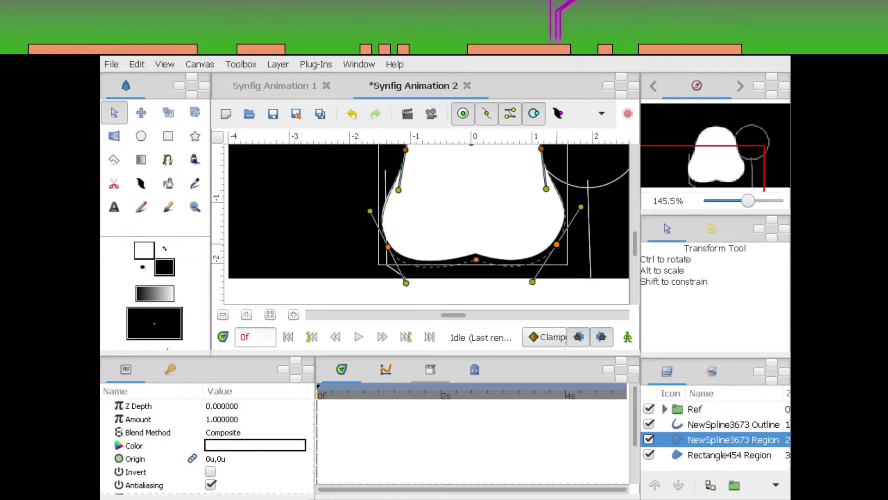
scroll(427, 225, "up", 2)
left_click_drag(545, 258, 549, 276)
scroll(426, 225, "up", 2)
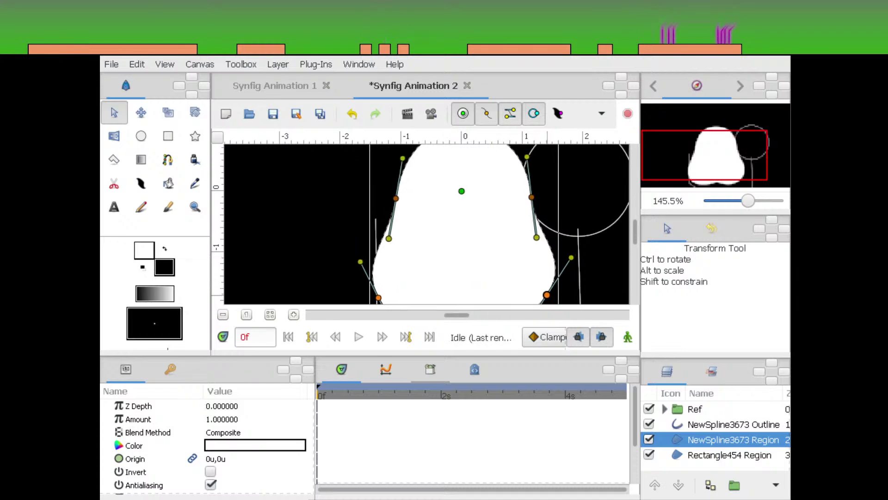
Select the upper tangent handles of both side vertices together and fine-tune them to smooth the sides
left_click(401, 218)
left_click(536, 216, "ctrl")
left_click_drag(536, 217, 526, 210)
scroll(414, 225, "up", 2)
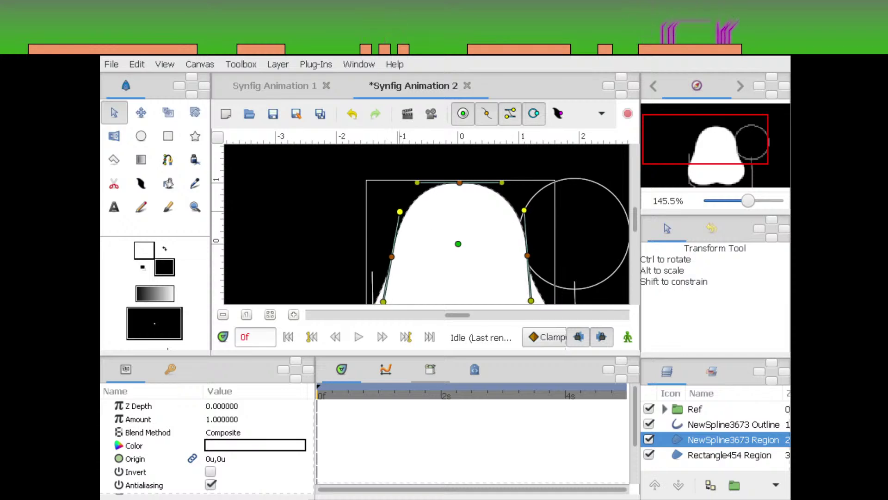
left_click_drag(401, 212, 400, 211)
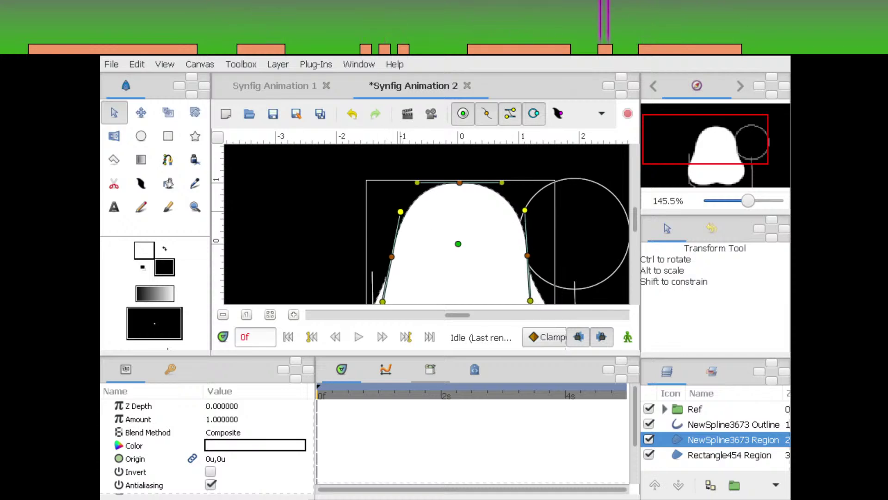
Group the NewSpline3673 outline and region layers and name the group Edge
left_click_drag(466, 260, 460, 214)
left_click(732, 424, "ctrl")
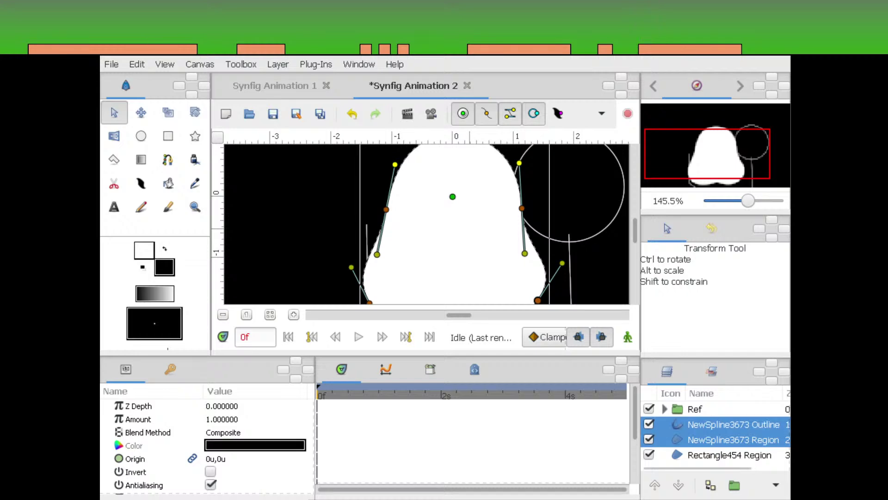
left_click(734, 485)
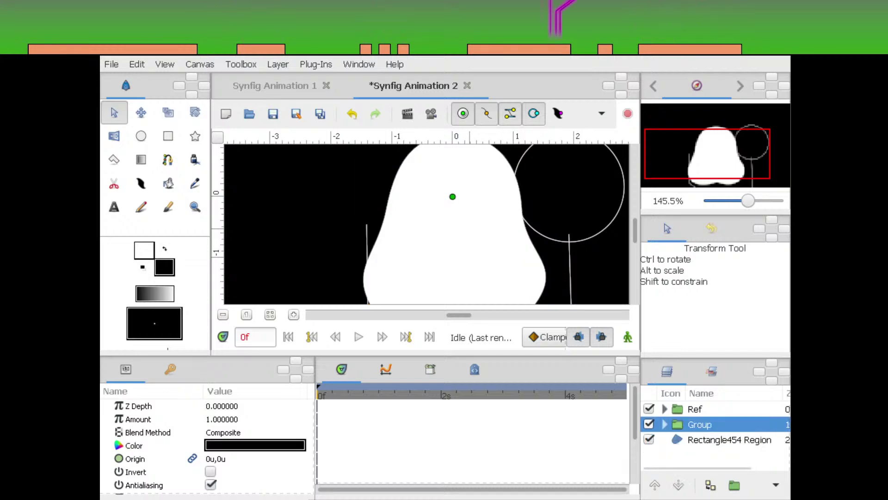
left_click(695, 409)
left_click(700, 424)
left_click(700, 424)
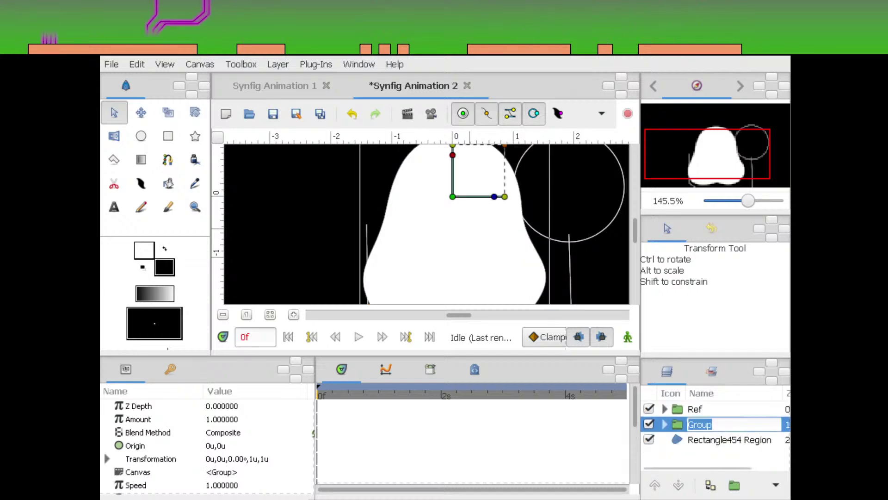
type("Edge")
key("Return")
Move the Edge group up and over the reference circle, to about 1.94u, 1.08u
left_click_drag(506, 248, 488, 283)
left_click_drag(434, 232, 541, 174)
left_click_drag(533, 208, 496, 243)
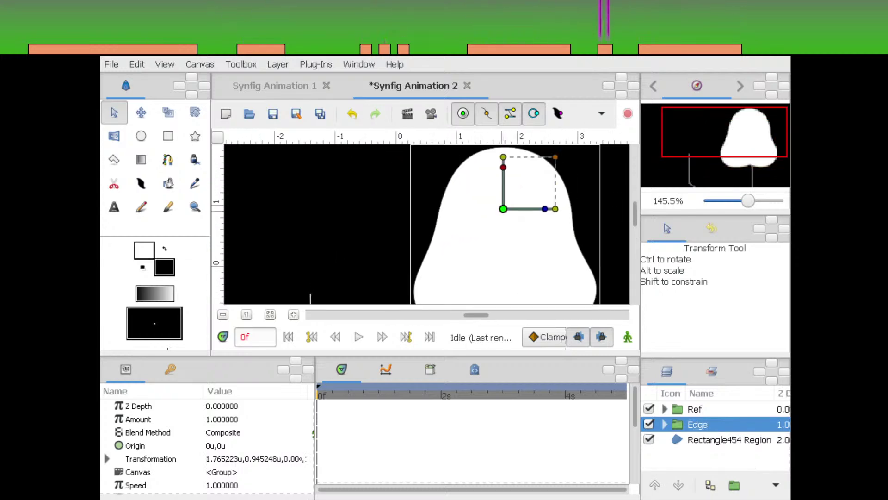
left_click_drag(504, 209, 514, 201)
Hide the region layer inside the Edge group and set the outline layer's color to red
left_click(665, 424)
left_click(649, 454)
left_click(708, 425)
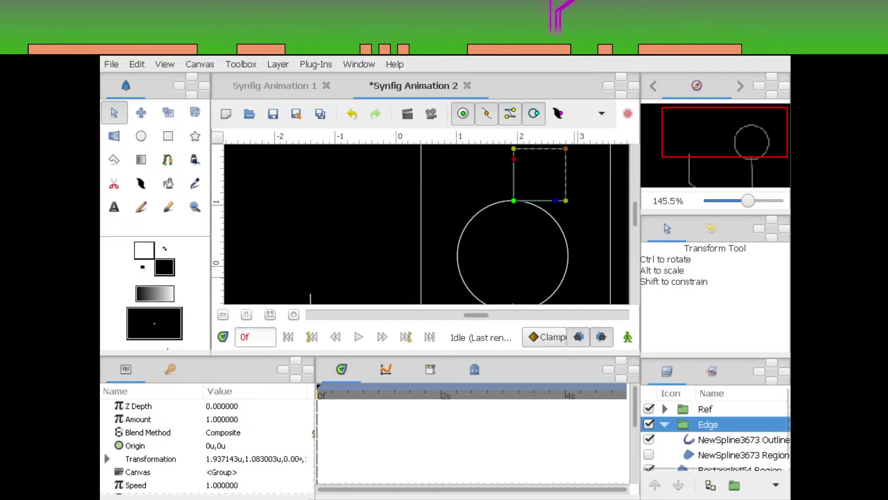
left_click(743, 439)
left_click(255, 445)
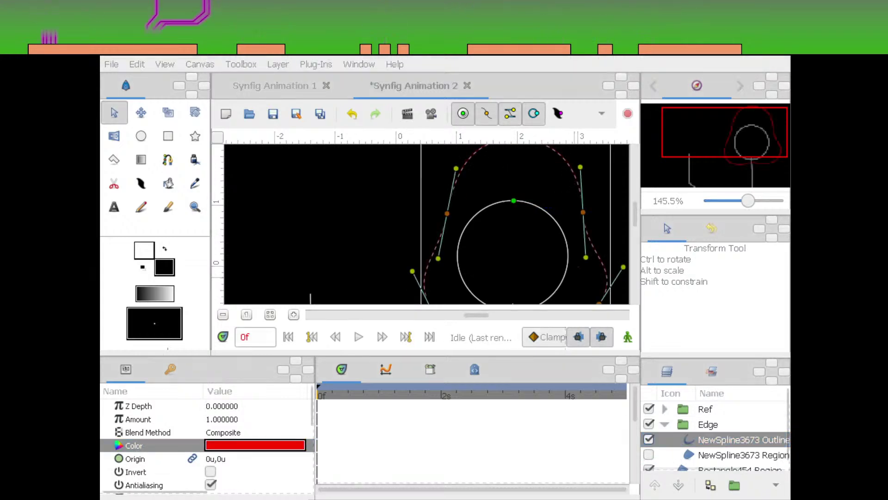
Position the Edge group around the reference circle at about 1.97u, 0.96u and show its region layer again
left_click(708, 424)
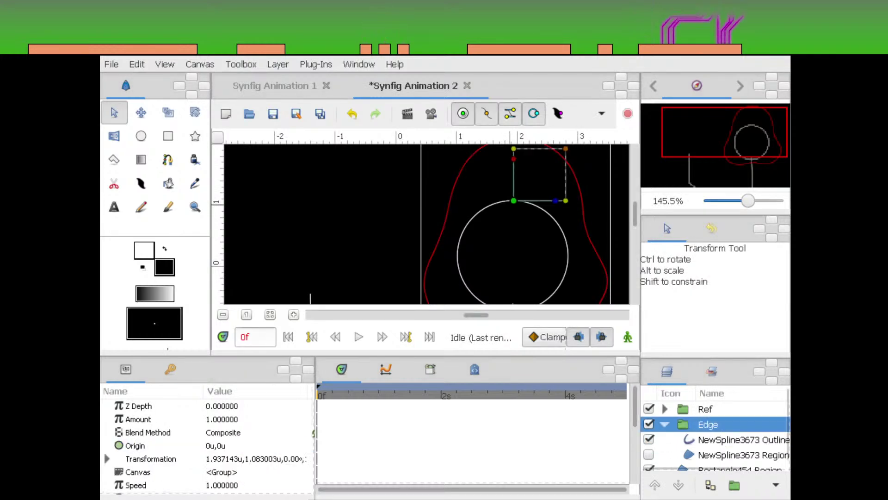
left_click_drag(514, 200, 484, 174)
left_click(649, 455)
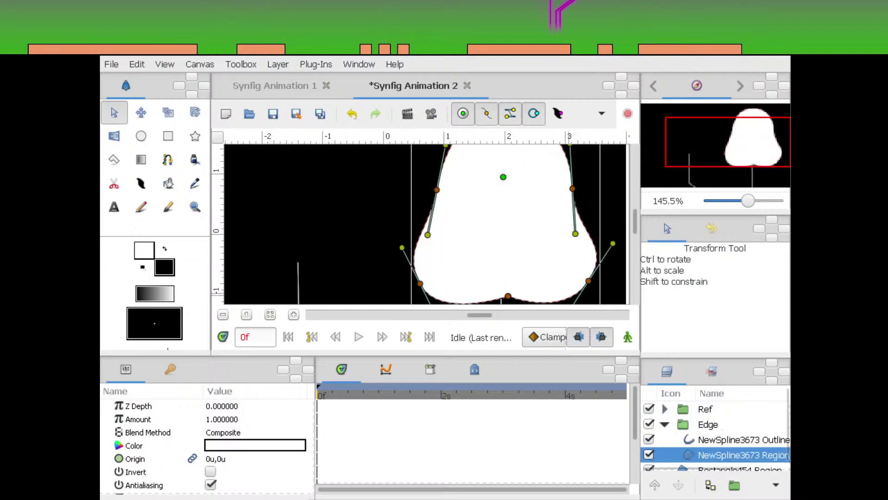
left_click(665, 424)
left_click(649, 424)
left_click(649, 424)
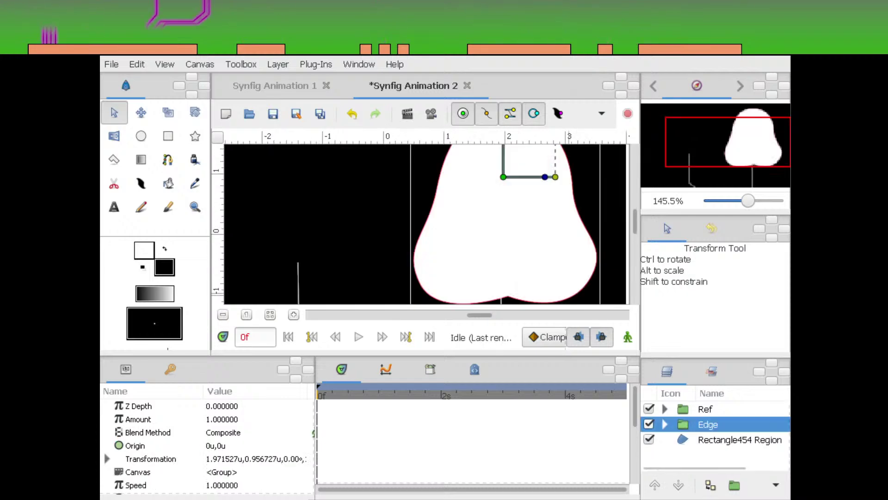
Set the color of the outline layer inside the Edge group to black
left_click(665, 424)
left_click(735, 439)
left_click(255, 455)
left_click(255, 445)
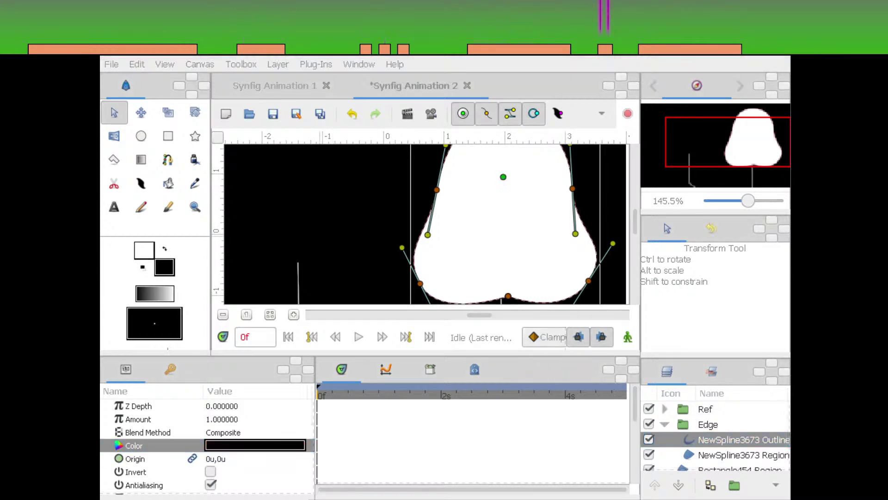
Duplicate the NewSpline3673 region layer inside the Edge group and select the upper copy
left_click(465, 245)
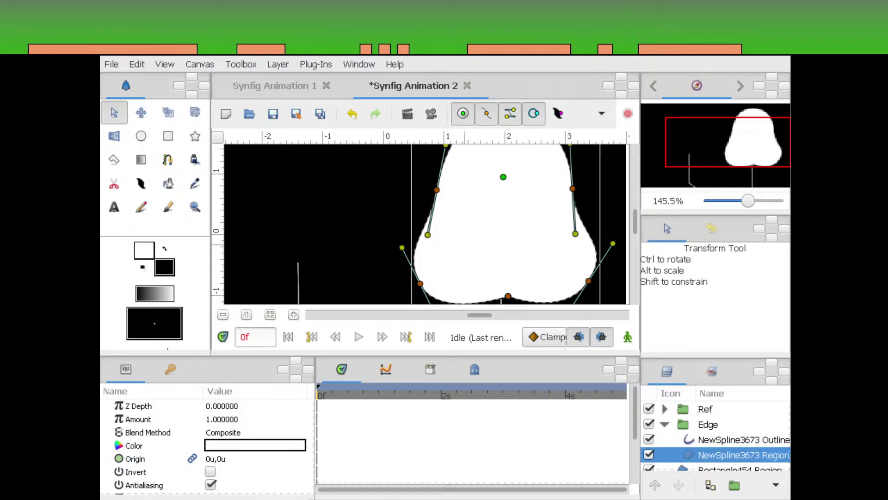
scroll(715, 436, "down", 1)
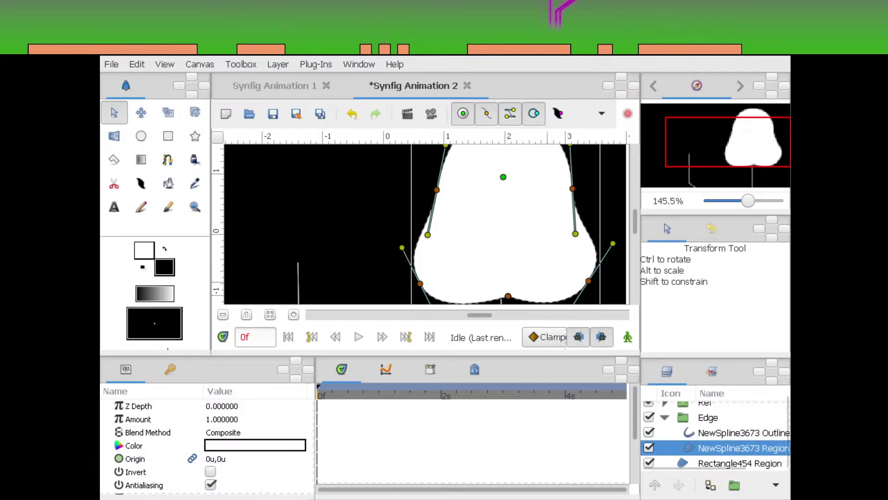
left_click_drag(553, 286, 550, 287)
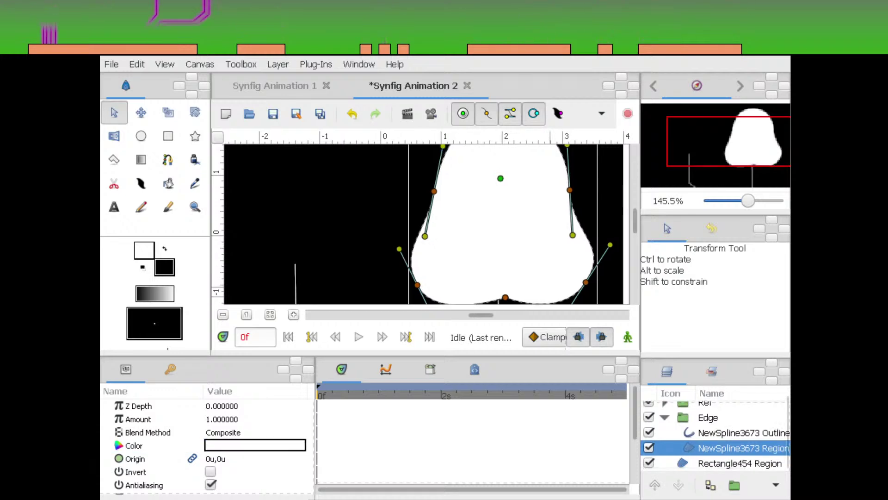
left_click(710, 485)
left_click(743, 448)
Pull the region copy's left, bottom and right vertices inside the white shape and shorten the side vertices' tangents
mouse_move(420, 287)
left_mouse_down()
mouse_move(427, 248)
mouse_move(438, 241)
mouse_move(436, 288)
left_mouse_up()
left_click_drag(437, 199, 451, 234)
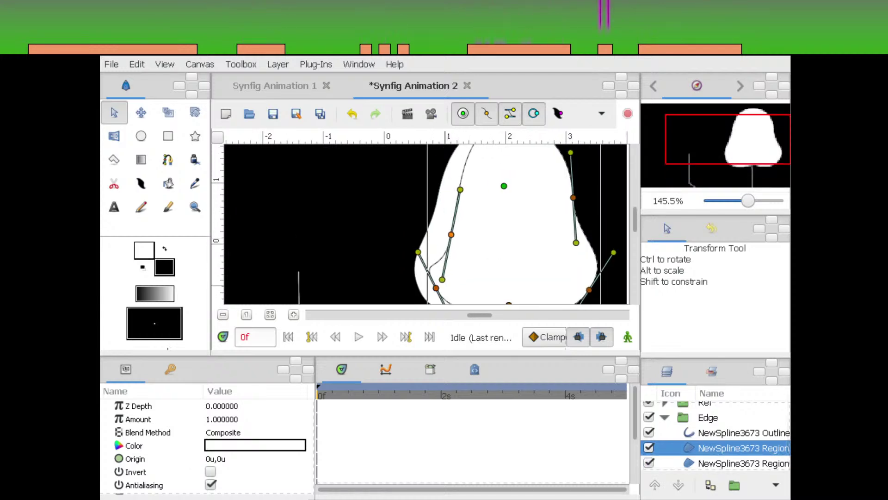
scroll(426, 225, "right", 2)
scroll(426, 225, "down", 4)
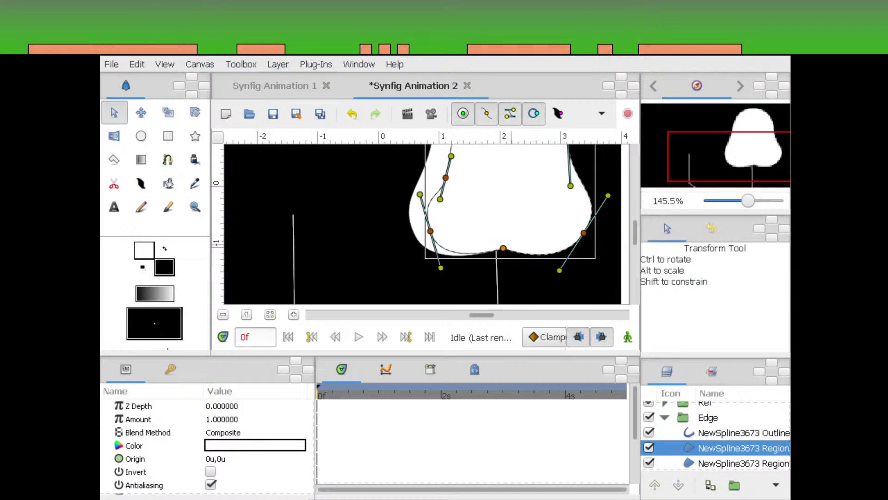
left_click_drag(504, 248, 501, 241)
left_click_drag(584, 232, 537, 224)
scroll(422, 225, "up", 3)
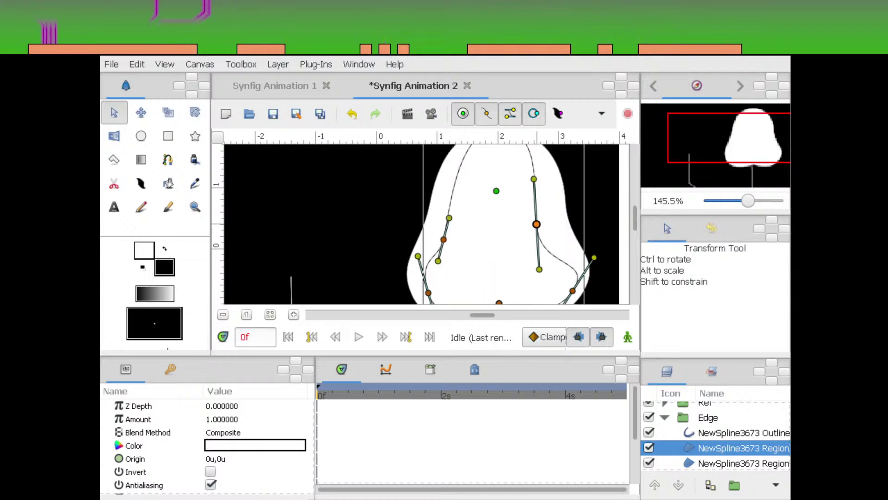
left_click_drag(540, 270, 537, 232)
Lower the region copy's top vertex to form the upper edge of the inner opening and shorten its tangent handles
scroll(537, 232, "up", 2)
left_click_drag(501, 178, 495, 255)
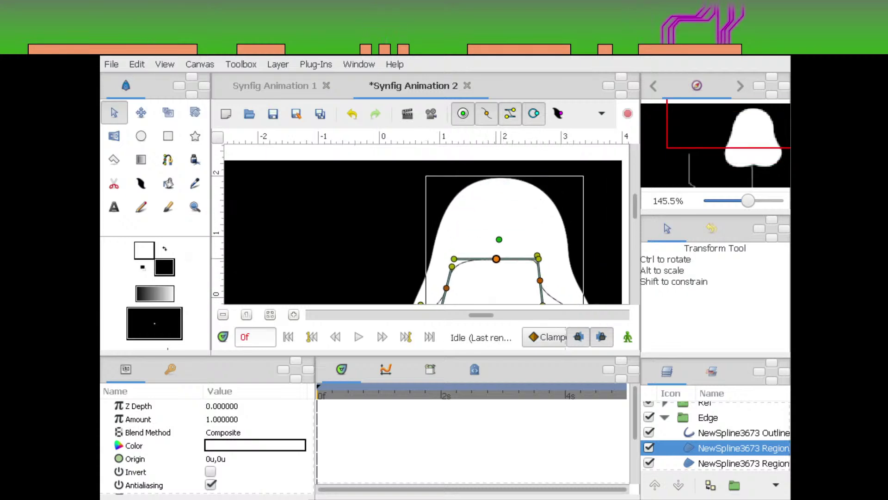
scroll(495, 254, "down", 1)
left_click_drag(538, 232, 517, 232)
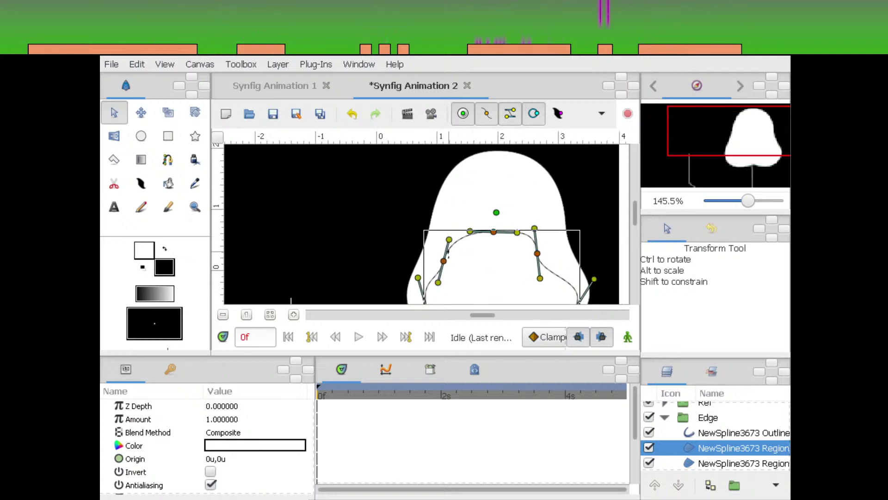
Angle the region copy's side tangents outward and shift its lower-left and left side vertices slightly outward
left_click_drag(443, 261, 458, 218)
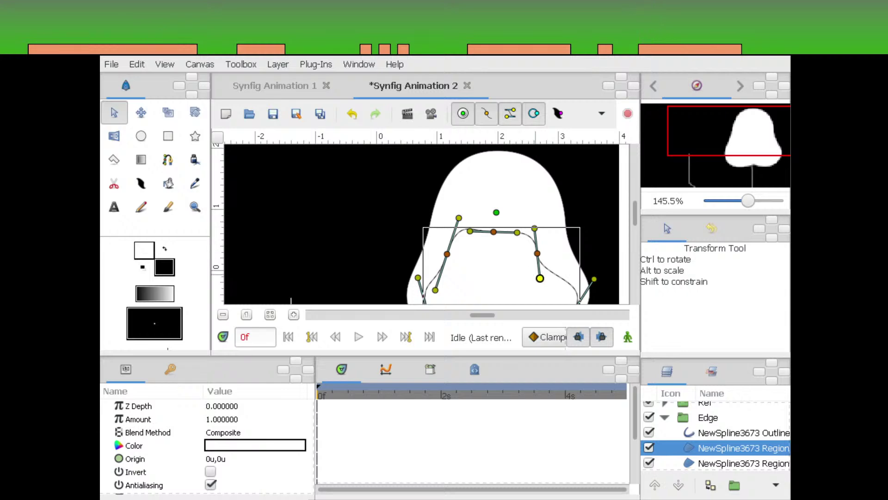
left_click_drag(540, 278, 571, 234)
scroll(541, 279, "down", 1)
scroll(541, 279, "up", 1)
left_click_drag(458, 268, 446, 269)
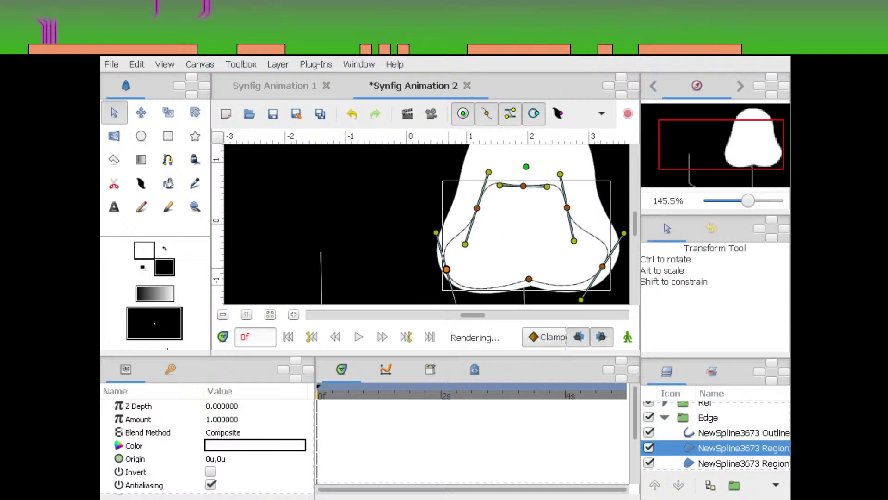
left_click_drag(477, 208, 468, 204)
left_click_drag(468, 204, 467, 235)
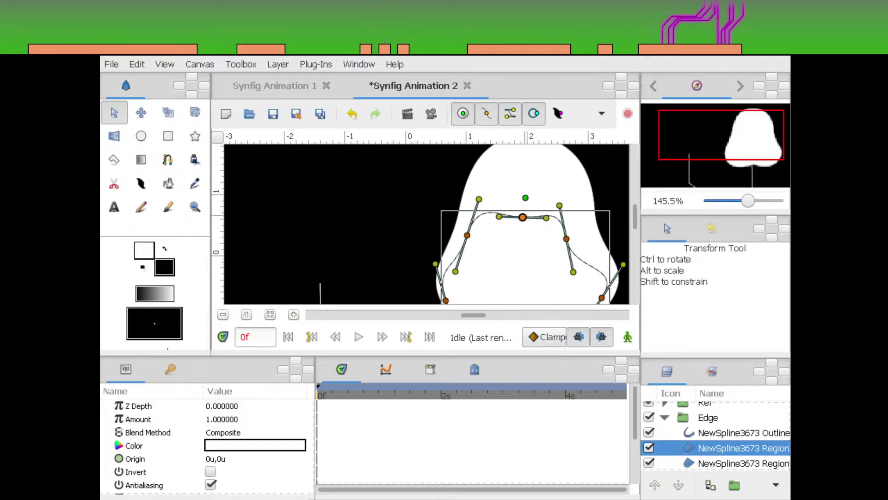
Shift the region copy's top and right side vertices slightly left and angle the right side tangent further outward
left_click_drag(523, 217, 514, 217)
left_click_drag(566, 239, 560, 240)
left_click_drag(567, 273, 576, 270)
left_click_drag(492, 299, 511, 294)
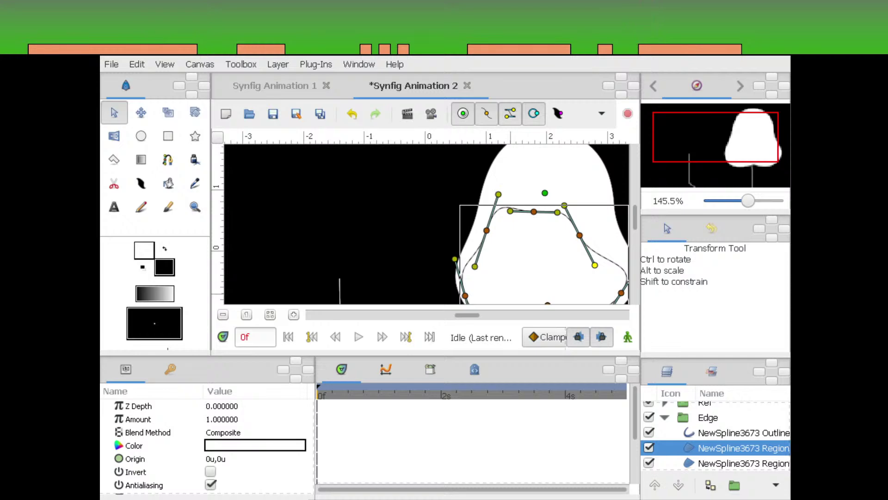
Set the inner region copy's color to black
left_click(254, 445)
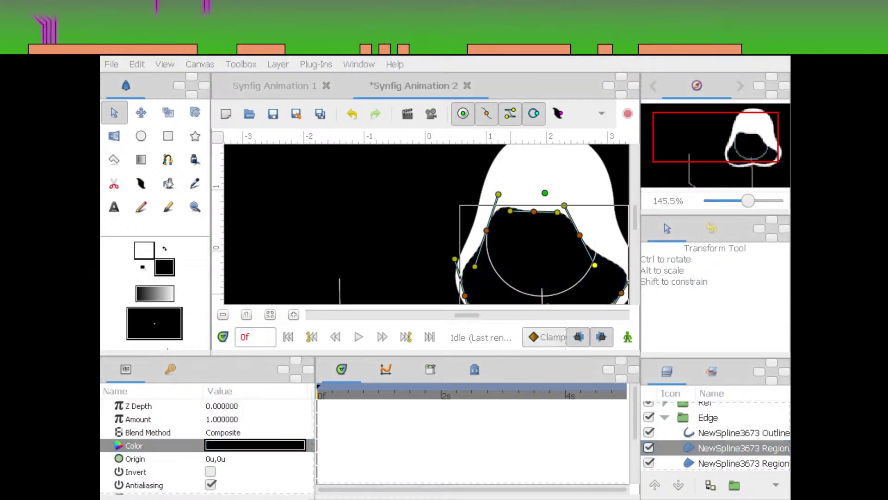
Start a new spline at the hood's lower-left edge, running across the lower circle to the right edge and down outside the right side
left_click_drag(579, 298, 516, 238)
scroll(715, 436, "up", 1)
left_click(743, 439)
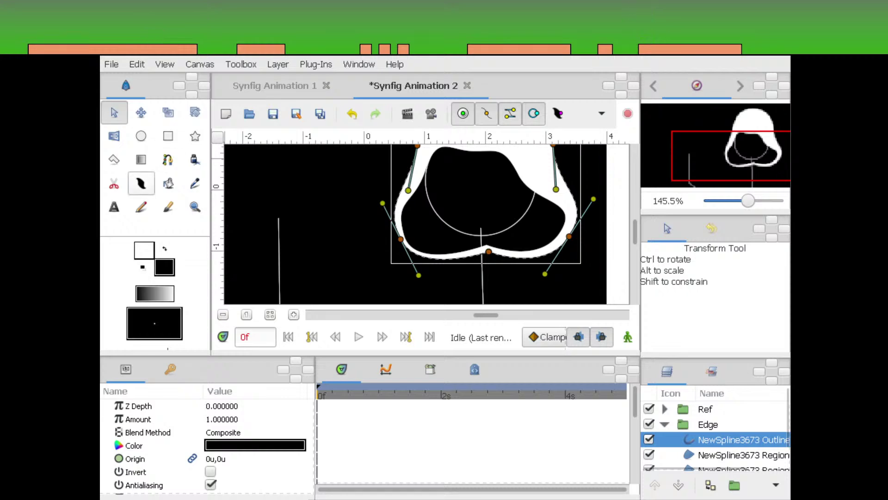
key("b")
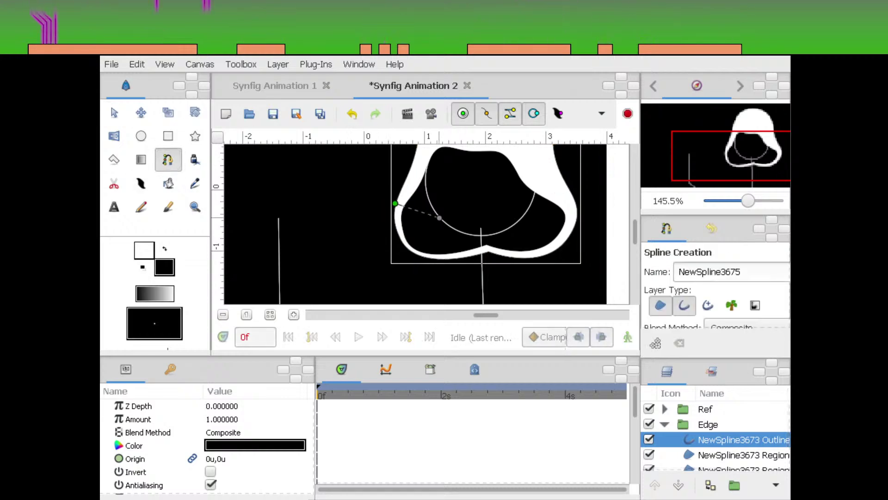
left_click(440, 218)
left_click(565, 183)
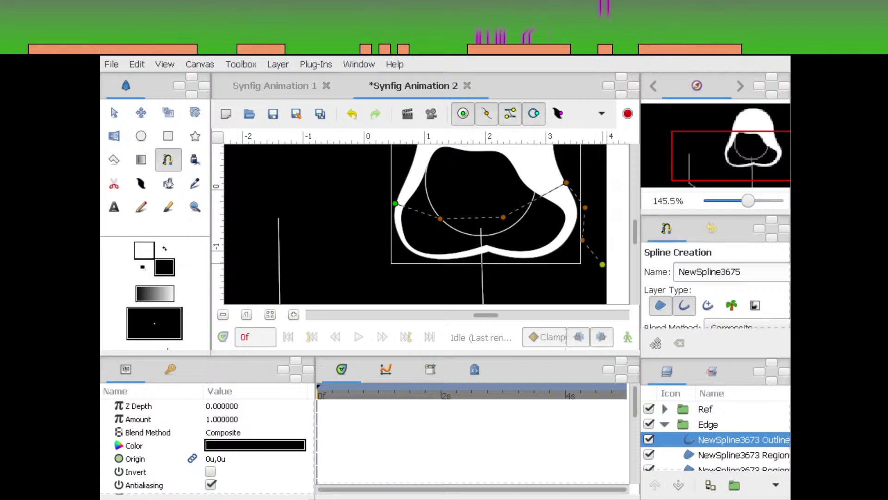
Continue the spline with two bottom vertices and the stepped left-side vertices, closing it into a collar shape below the hood
scroll(584, 229, "down", 3)
left_click(472, 265)
scroll(426, 249, "up", 2)
scroll(426, 249, "left", 2)
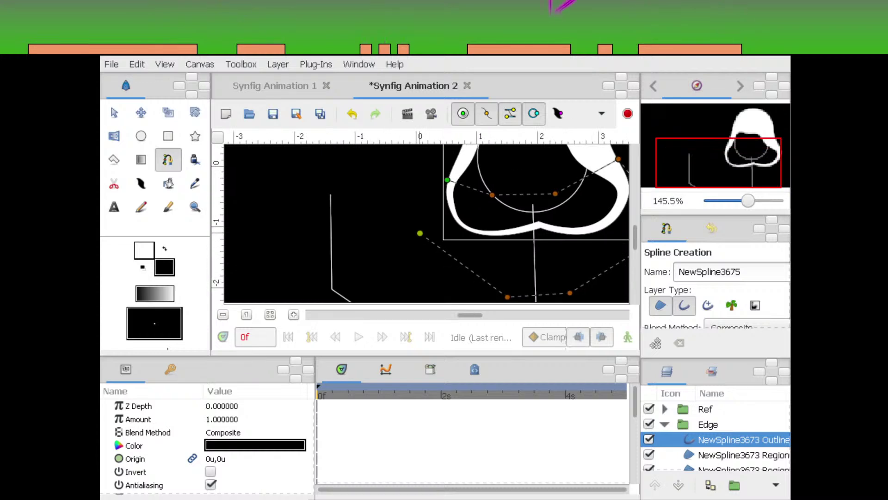
left_click(421, 233)
left_click_drag(420, 234, 430, 253)
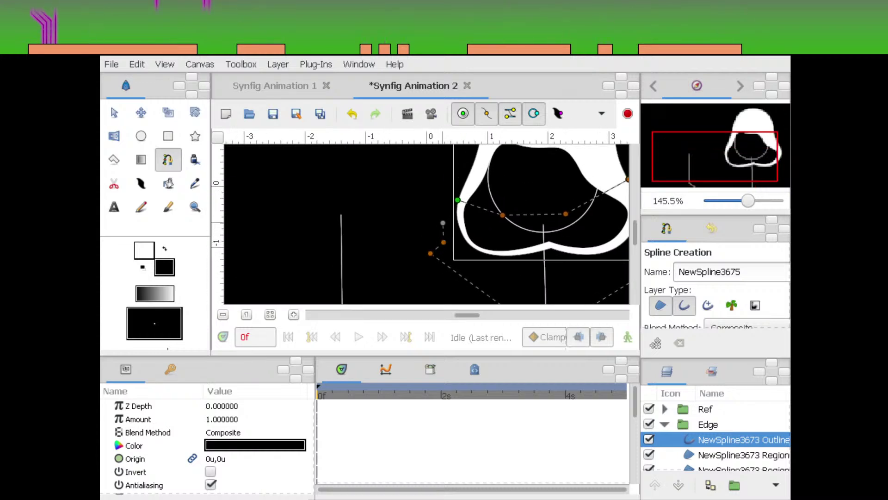
left_click(444, 221)
left_click(114, 112)
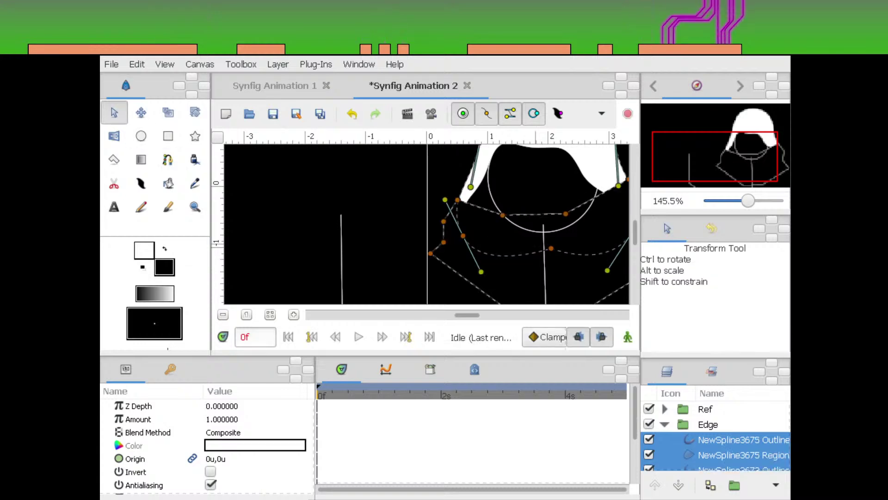
Swap the default colors and set the collar's region to white and its outline to black
left_click_drag(548, 255, 415, 246)
left_click(165, 249)
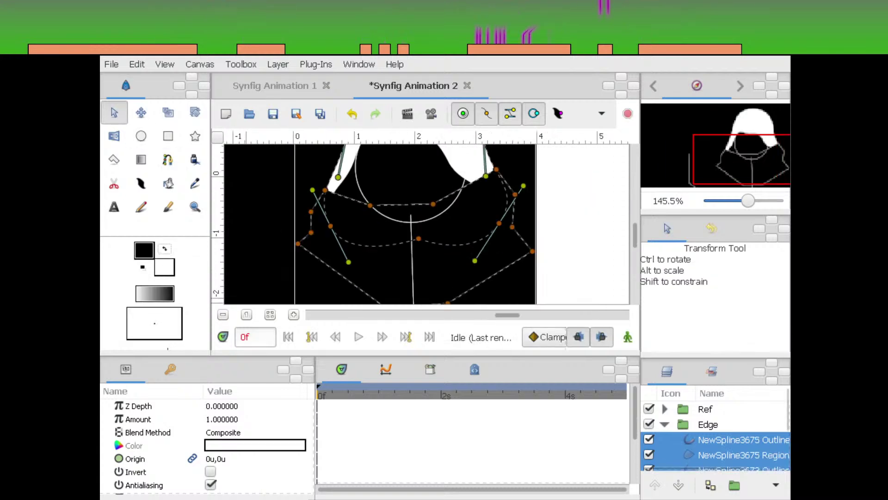
left_click(743, 455)
left_click(255, 446)
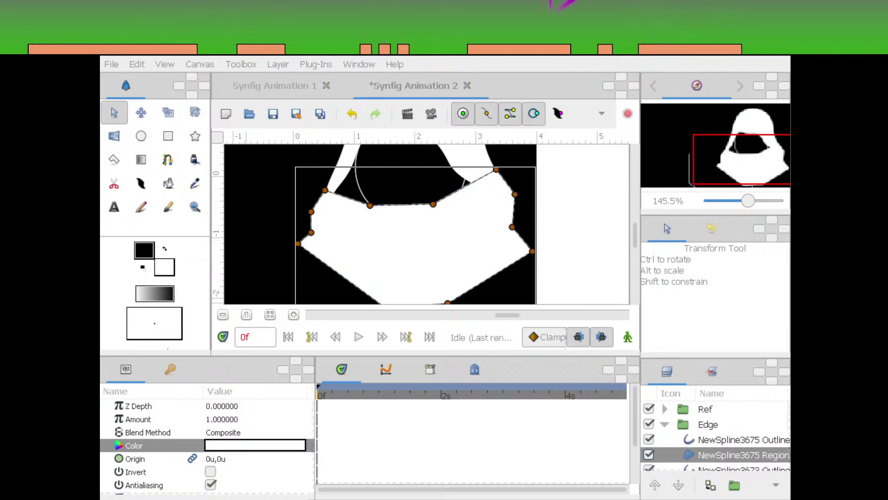
left_click(743, 439)
left_click(255, 445)
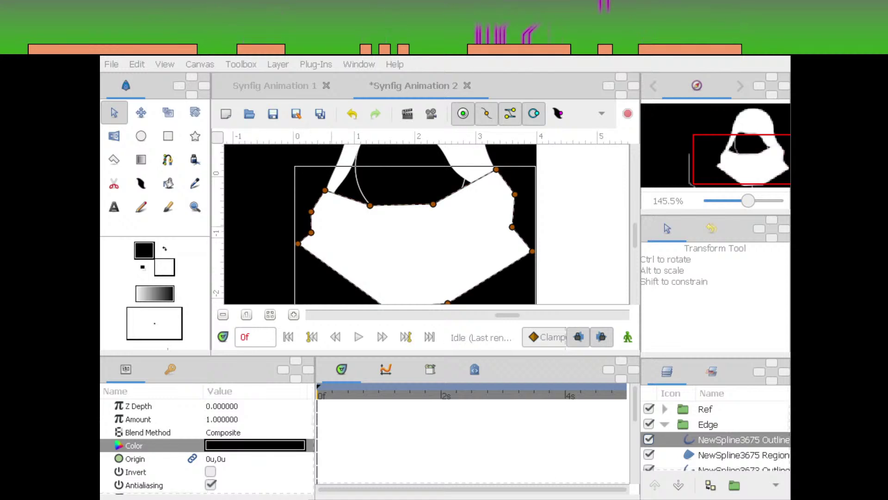
Nudge the collar's top-left corner inward, then lower the left inner neckline vertex and pull out its tangents to curve the edge
left_click_drag(367, 204, 409, 195)
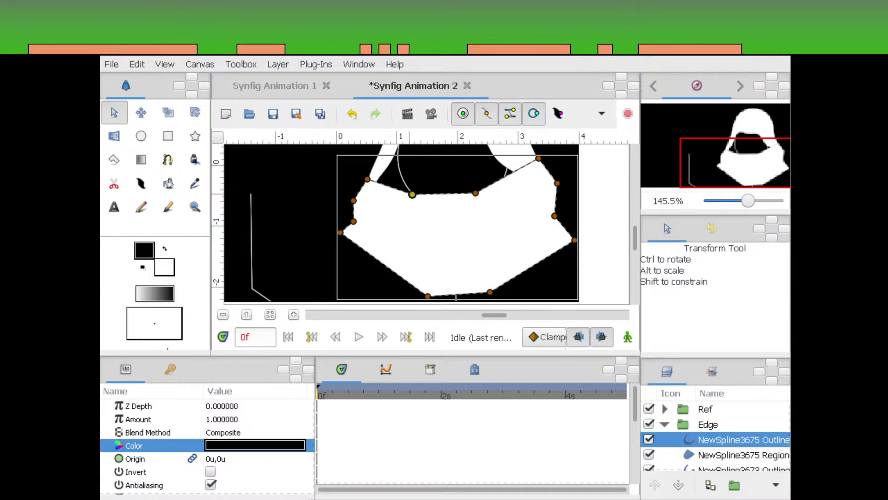
left_click_drag(507, 249, 550, 275)
scroll(423, 224, "up", 10)
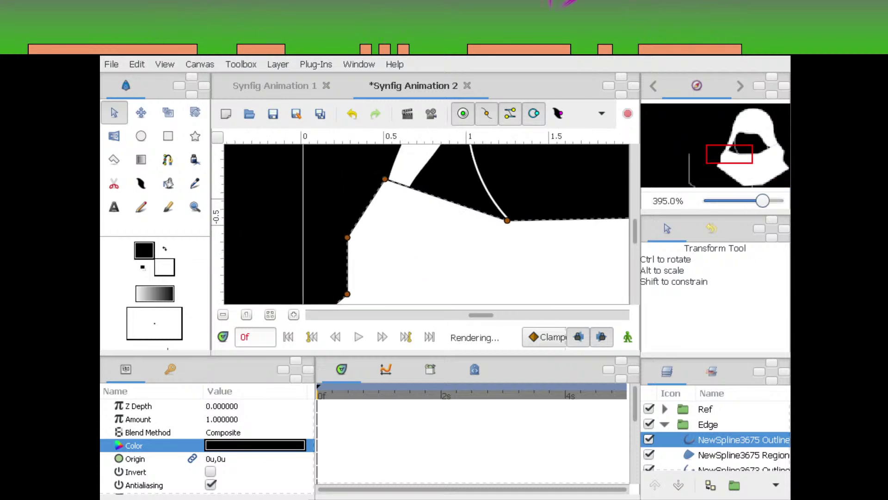
left_click_drag(410, 230, 386, 257)
left_click_drag(345, 182, 351, 186)
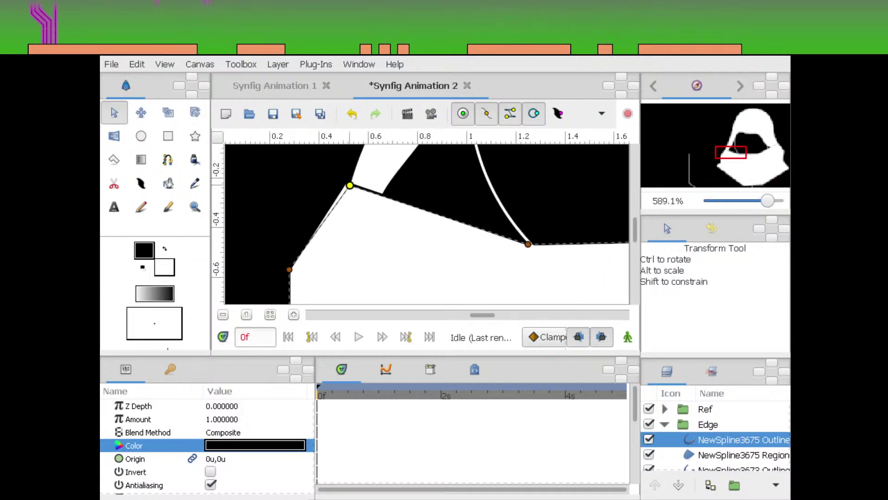
left_click_drag(482, 248, 499, 250)
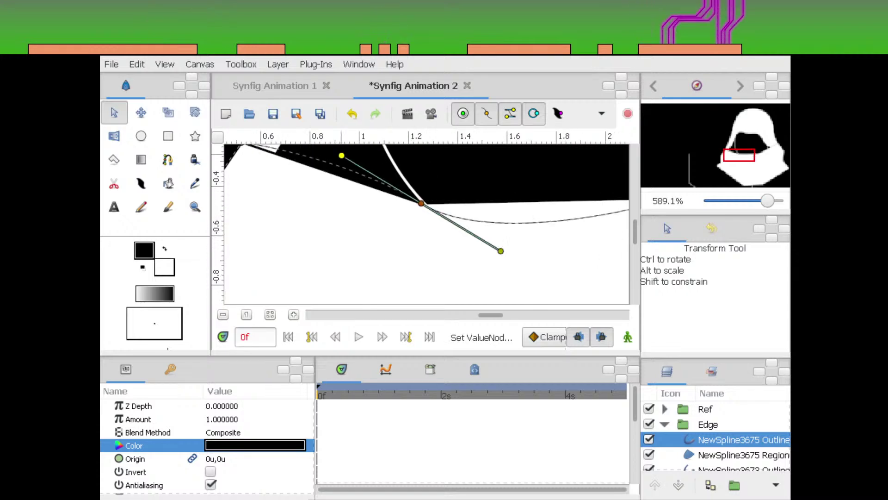
left_click_drag(421, 204, 371, 226)
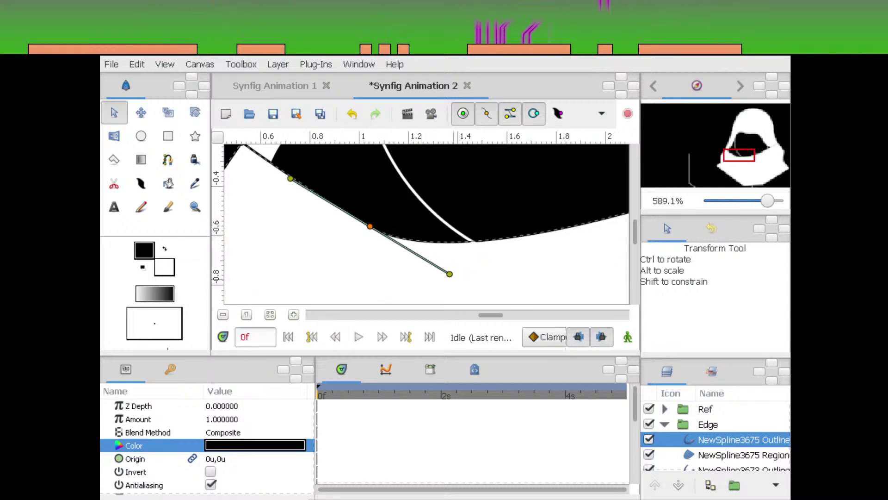
left_click_drag(449, 274, 452, 287)
Angle the tangents of the right inner neckline vertex to curve the collar's upper edge up toward the hood's right side
left_click_drag(574, 259, 340, 277)
left_click_drag(445, 216, 391, 275)
left_click_drag(472, 208, 465, 242)
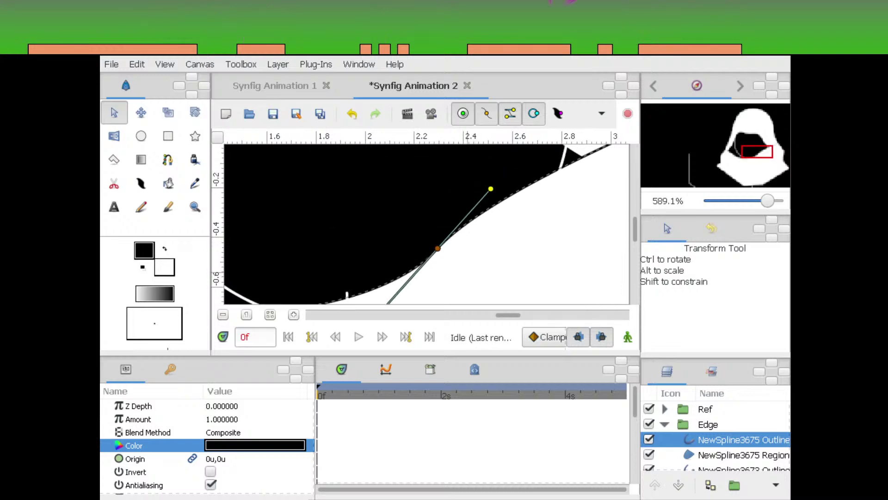
key("alt+Tab")
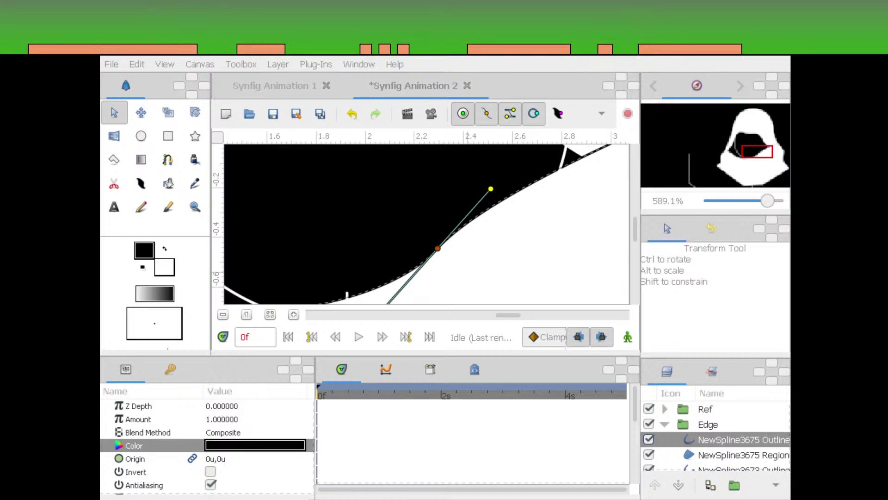
left_click_drag(604, 173, 549, 234)
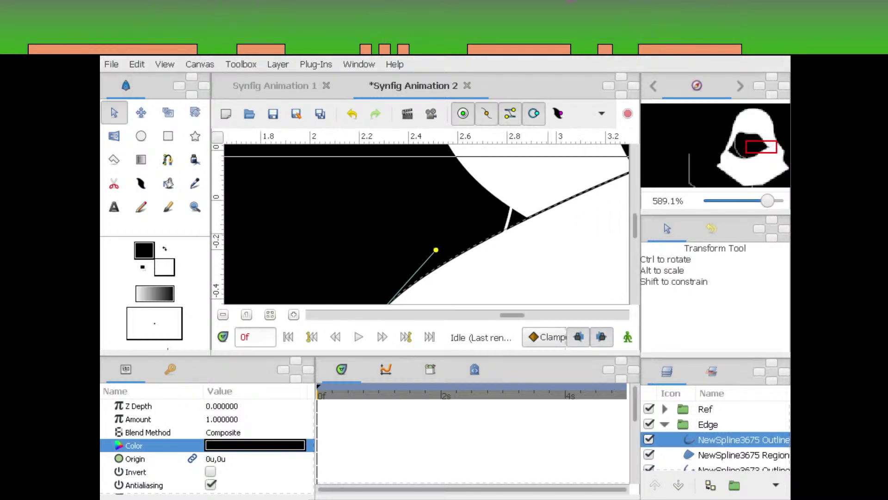
Lengthen the right neckline tangent and pull out tangents on the upper right side vertex to round the collar's right side
scroll(496, 178, "down", 3)
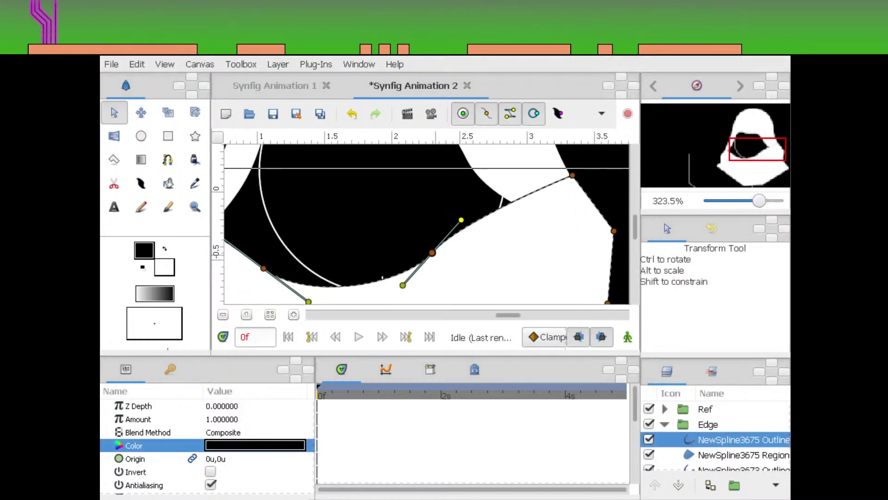
scroll(426, 224, "right", 3)
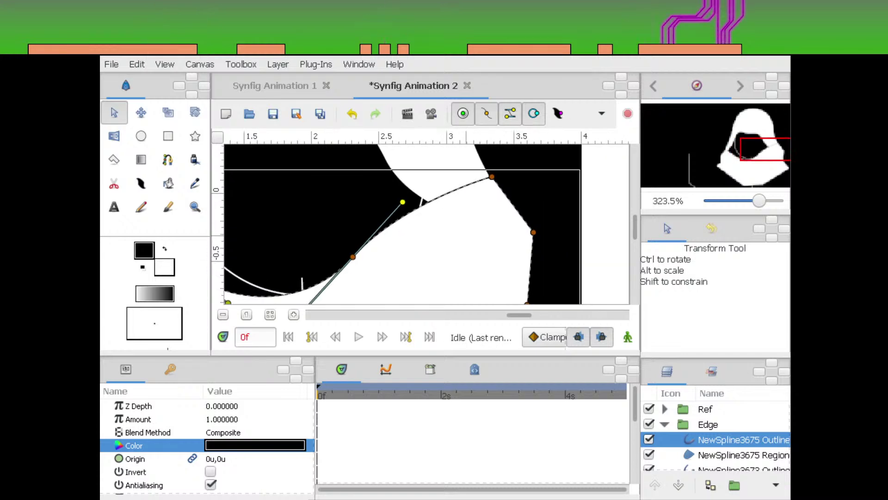
scroll(426, 225, "down", 3)
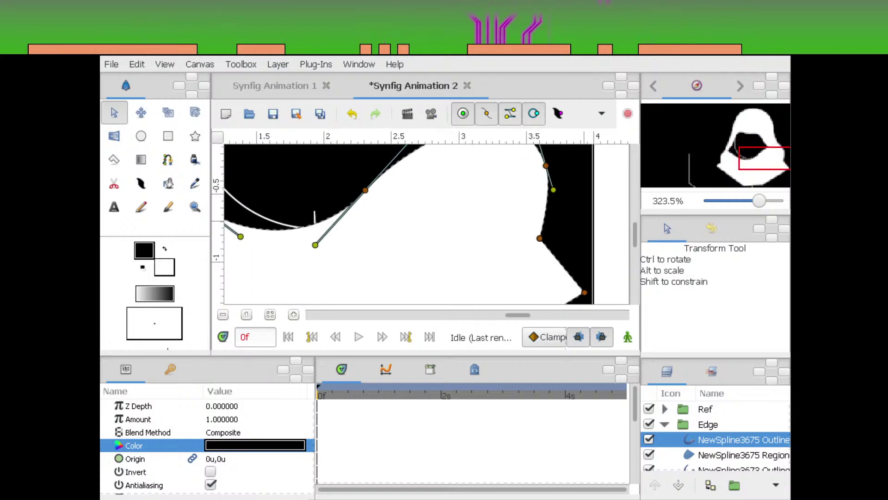
Move the collar's left side vertices slightly inward and pull out the upper one's tangents to round the left side
scroll(426, 225, "left", 10)
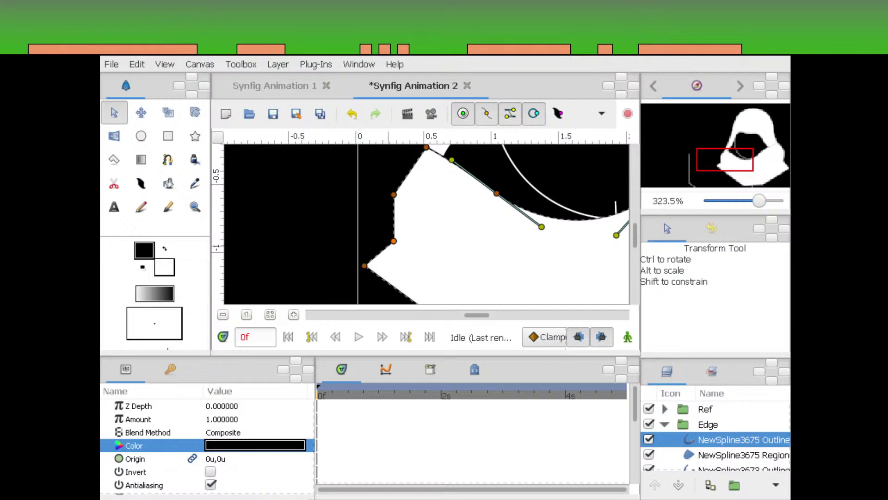
scroll(425, 225, "up", 2)
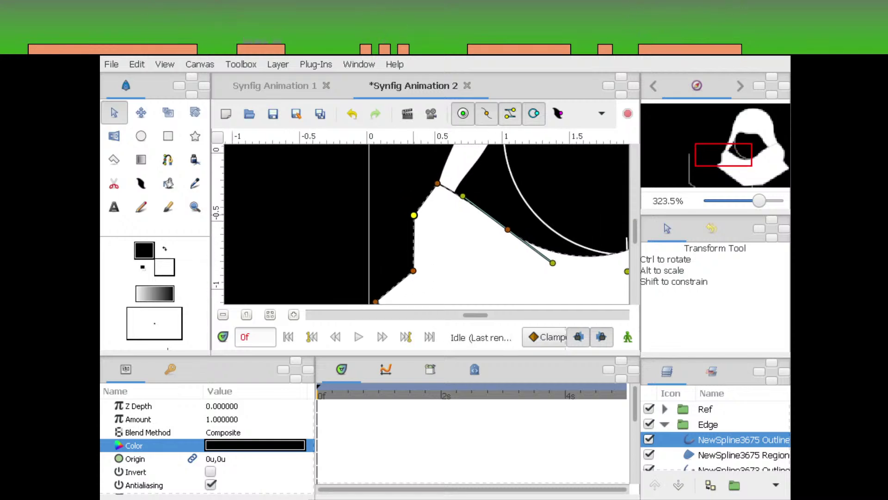
left_click_drag(415, 227, 421, 201)
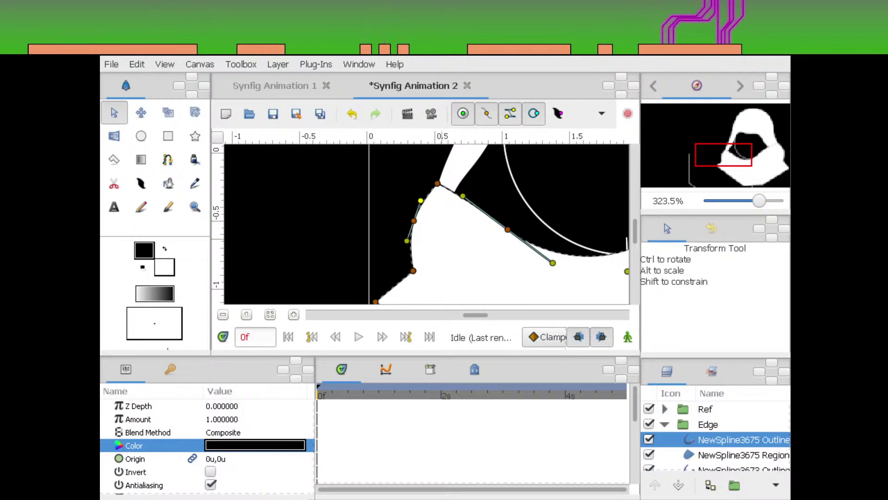
scroll(420, 200, "down", 1)
left_click_drag(423, 247, 340, 253)
scroll(419, 247, "down", 1)
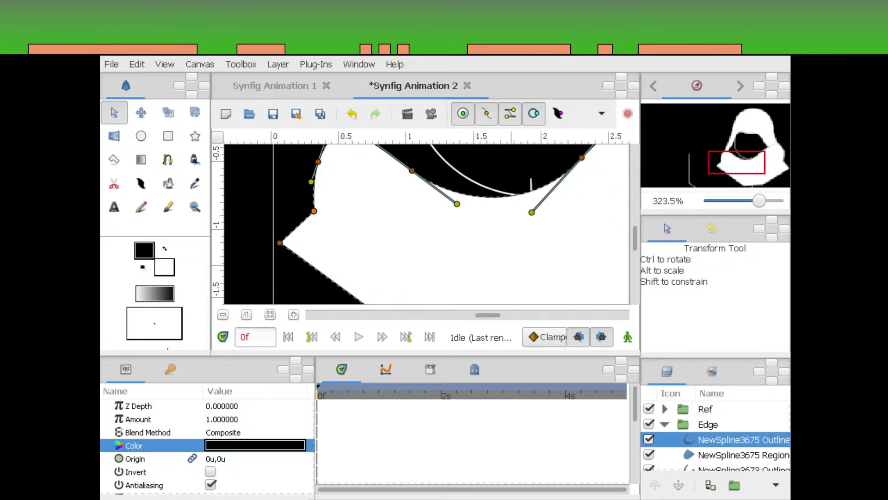
Pull out steep tangents on the collar's bottom-right vertex to curve its lower-right edge
left_click_drag(600, 287, 446, 156)
left_click_drag(465, 245, 520, 143)
left_click_drag(513, 178, 524, 182)
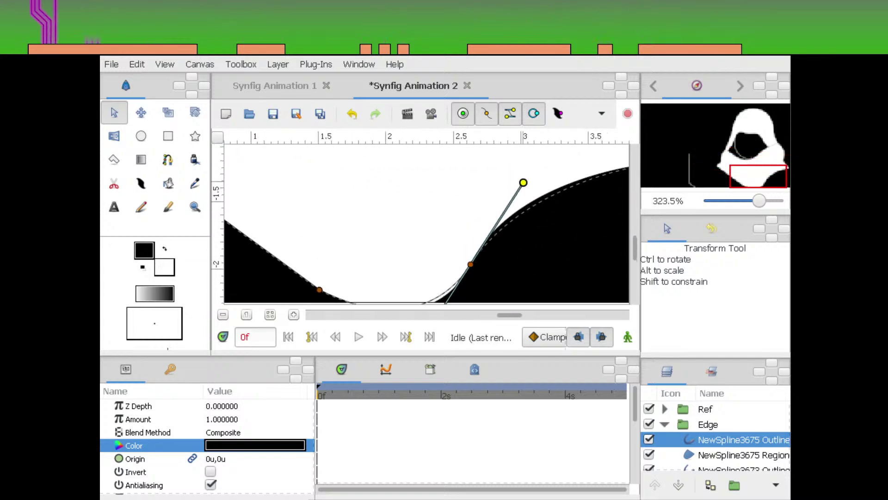
Shift the collar's bottom-left vertex outward and pull out its tangents to round the lower-left edge
left_click_drag(418, 253, 455, 202)
left_click_drag(454, 202, 286, 237)
scroll(356, 239, "left", 6)
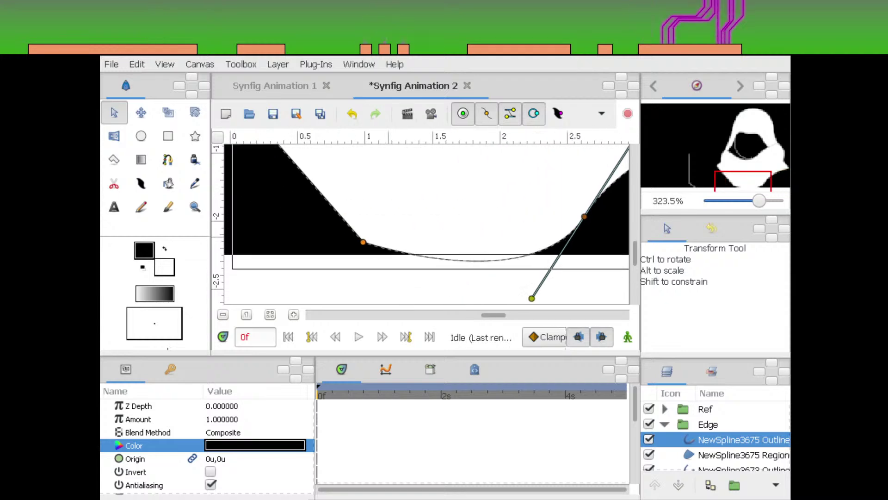
left_click(411, 244)
left_click(423, 237)
left_click_drag(418, 243, 456, 276)
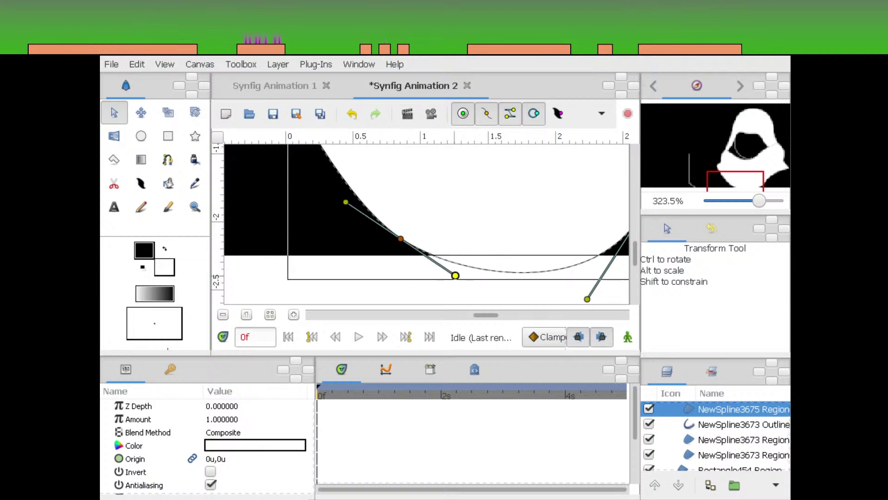
Split the tangents at the collar's left tip vertex and pull a handle inward
scroll(456, 275, "up", 5)
scroll(456, 276, "left", 2)
left_click(380, 244)
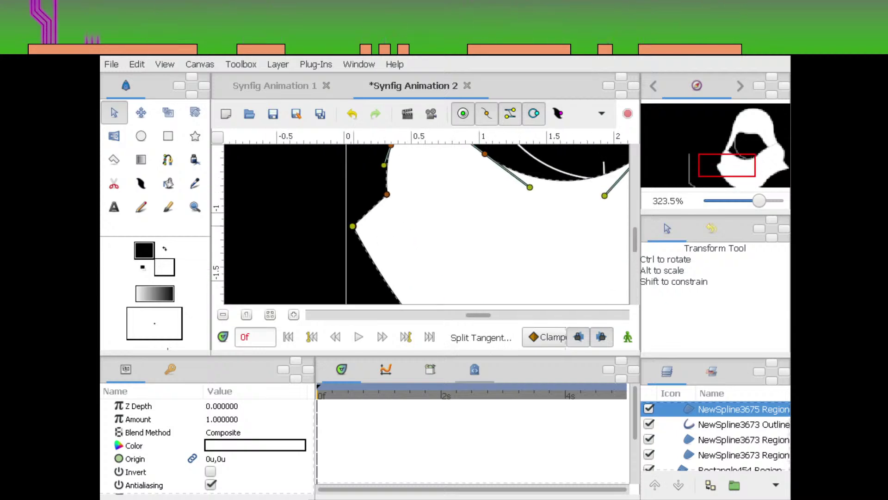
left_click_drag(353, 227, 393, 253)
Shape the collar's right tip with separate tangents, one pointing inward along the lower edge and one upward to curve the upper edge
scroll(393, 254, "right", 15)
scroll(495, 254, "right", 2)
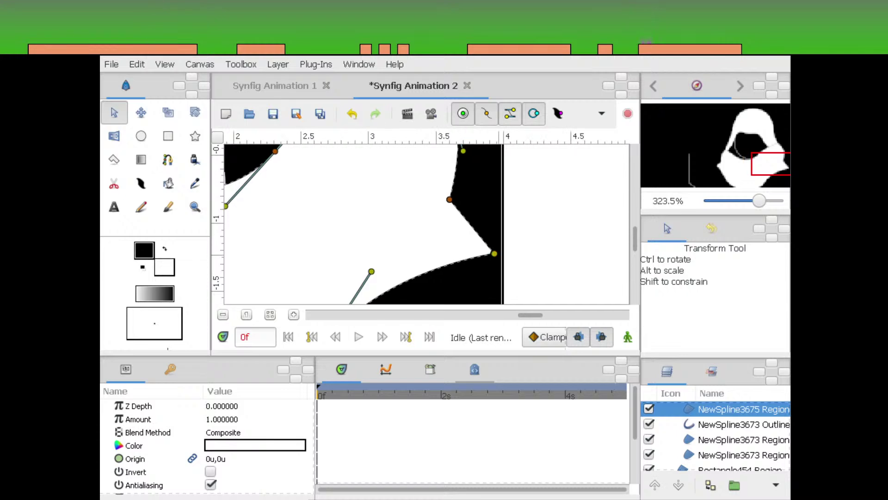
mouse_move(495, 253)
left_mouse_down()
mouse_move(489, 231)
mouse_move(483, 256)
left_mouse_up()
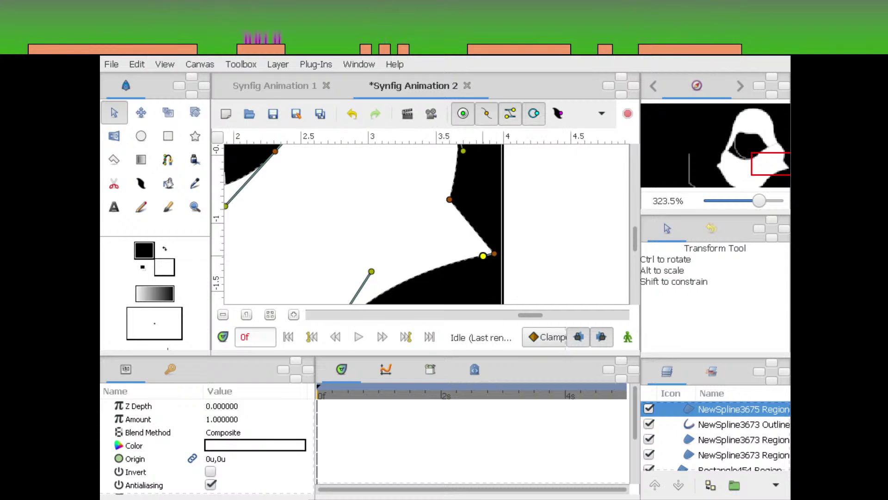
scroll(426, 222, "left", 6)
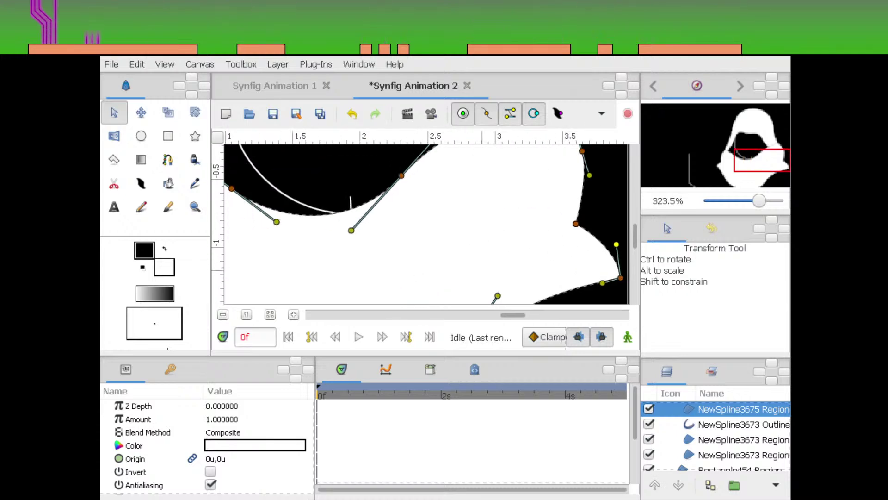
Delete the Ref group with the reference drawing
left_click_drag(519, 290, 517, 264)
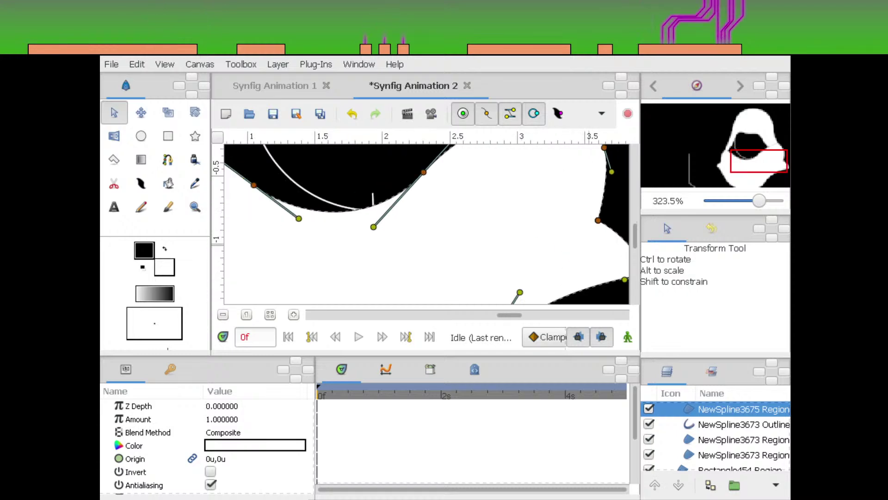
left_click_drag(759, 201, 751, 201)
left_click_drag(476, 203, 506, 273)
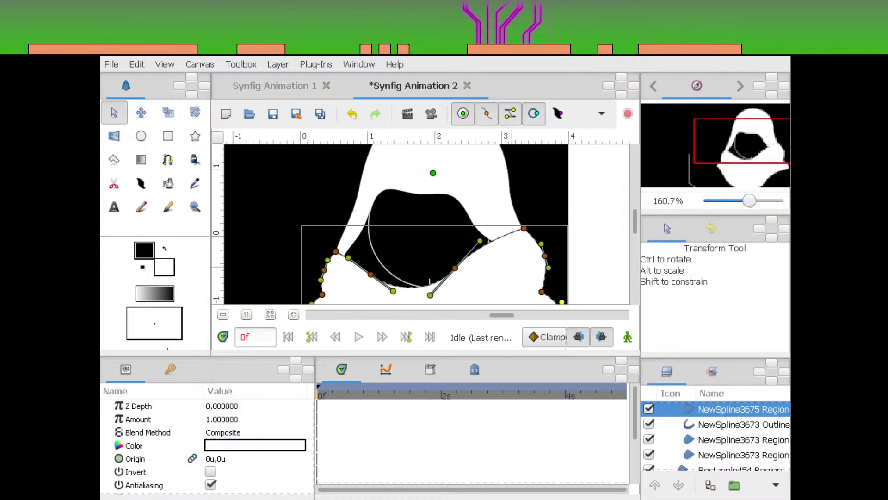
scroll(716, 435, "down", 1)
scroll(716, 434, "up", 3)
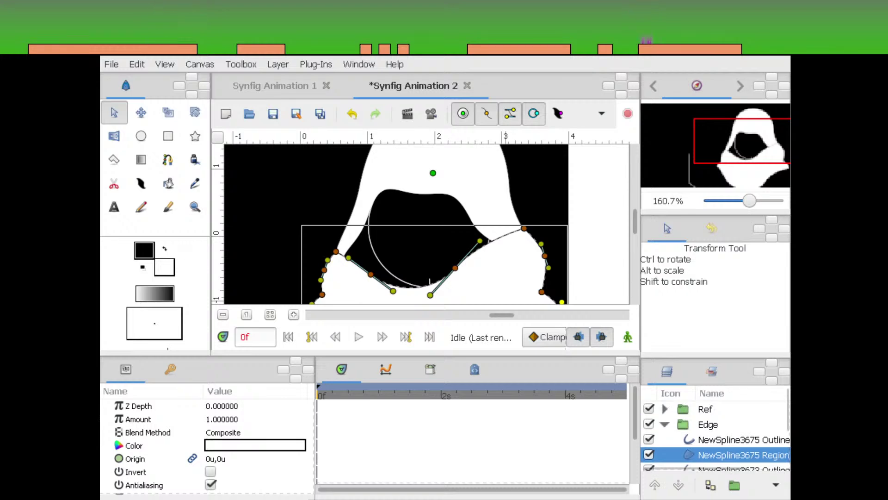
left_click(706, 409)
key("Delete")
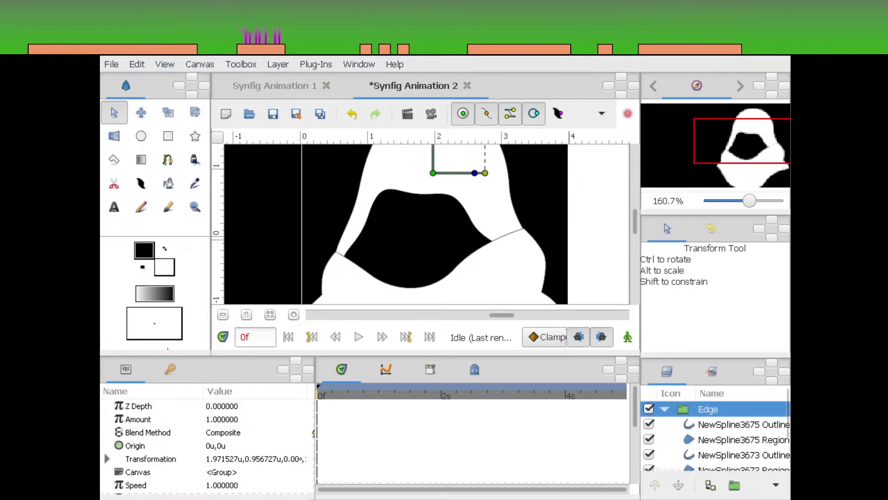
Move the Edge group slightly down and to the left, to about 1.89u, 0.70u
left_click_drag(569, 249, 627, 198)
mouse_move(749, 201)
left_mouse_down()
mouse_move(730, 201)
mouse_move(740, 200)
left_mouse_up()
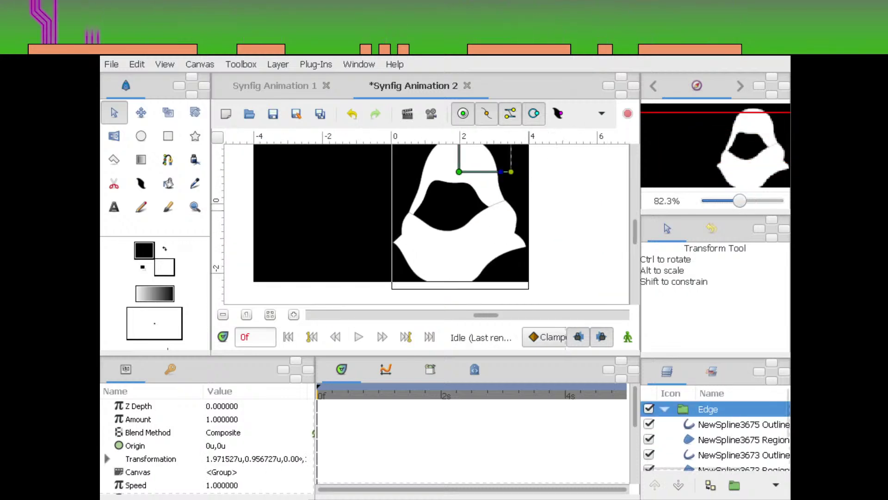
left_click(665, 409)
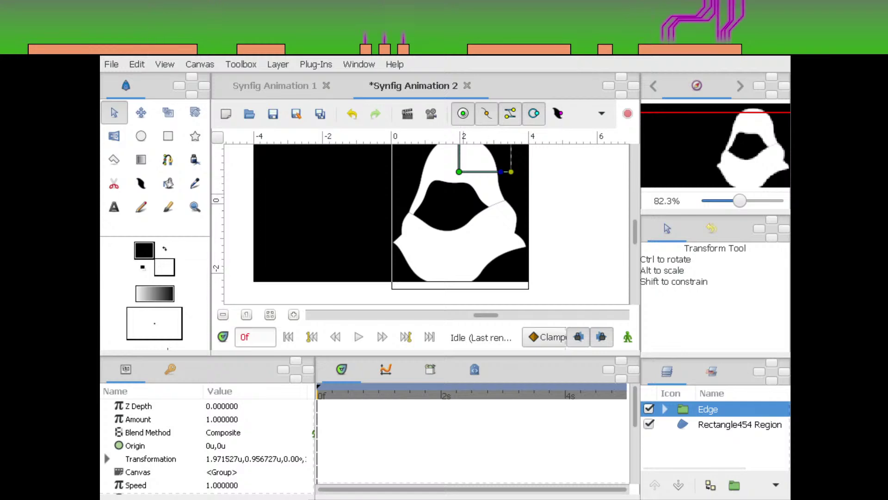
left_click_drag(459, 172, 456, 180)
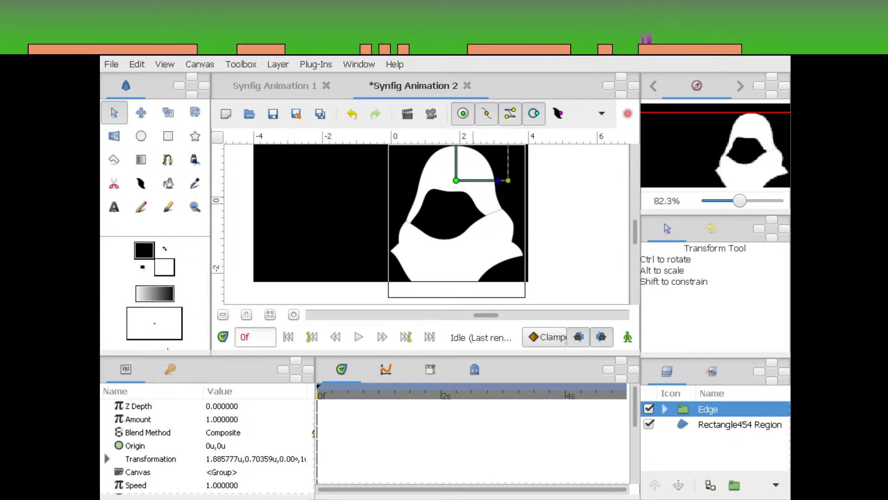
Group all the hood, face and collar outline and region layers into a new group inside Edge
left_click_drag(508, 257, 486, 243)
left_click(485, 243)
scroll(715, 435, "down", 2)
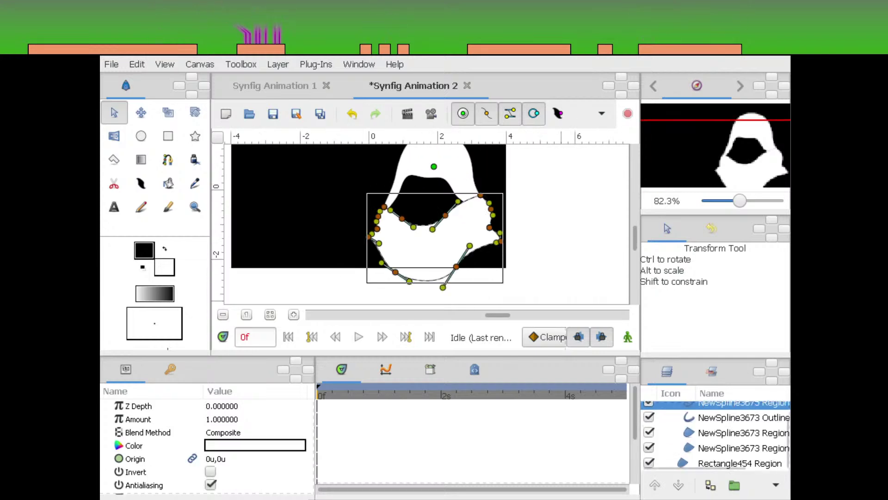
scroll(715, 435, "up", 3)
left_click(736, 424)
scroll(736, 430, "down", 2)
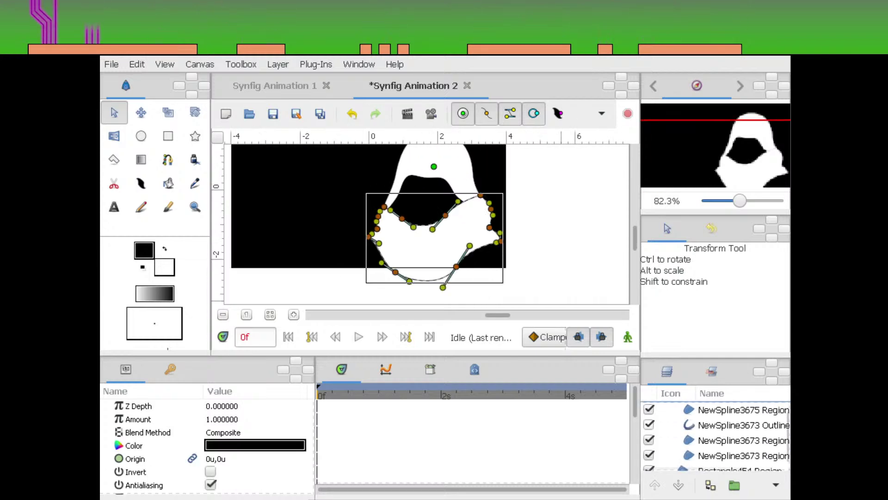
left_click(736, 440, "shift")
left_click(736, 455, "shift")
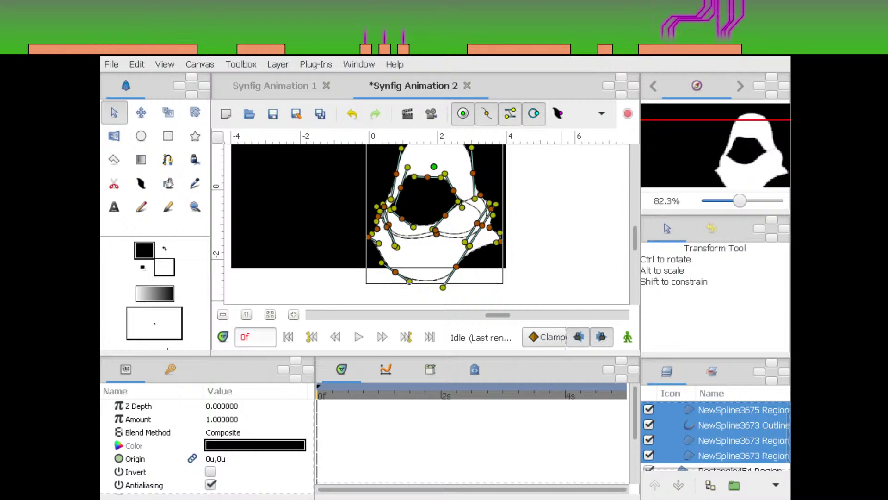
left_click(734, 485)
Rename the new group inside Edge as Head and leave it collapsed
left_click(717, 424)
left_click(711, 424)
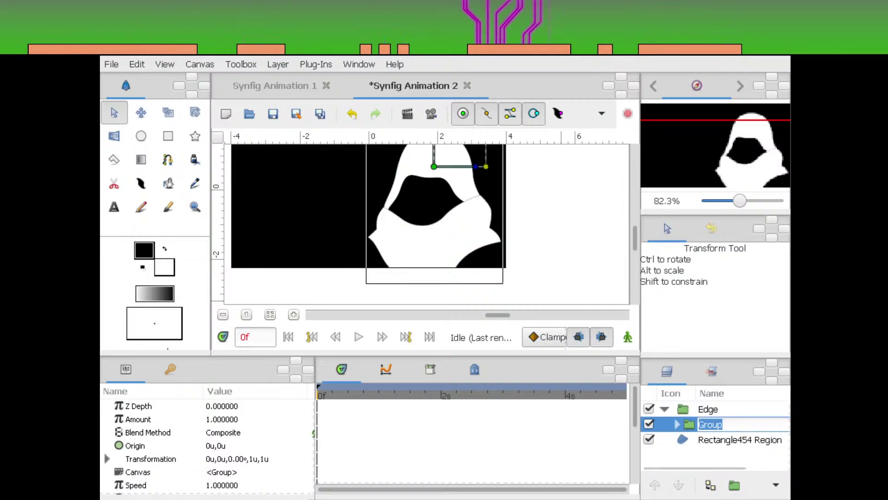
type("Head")
key("Return")
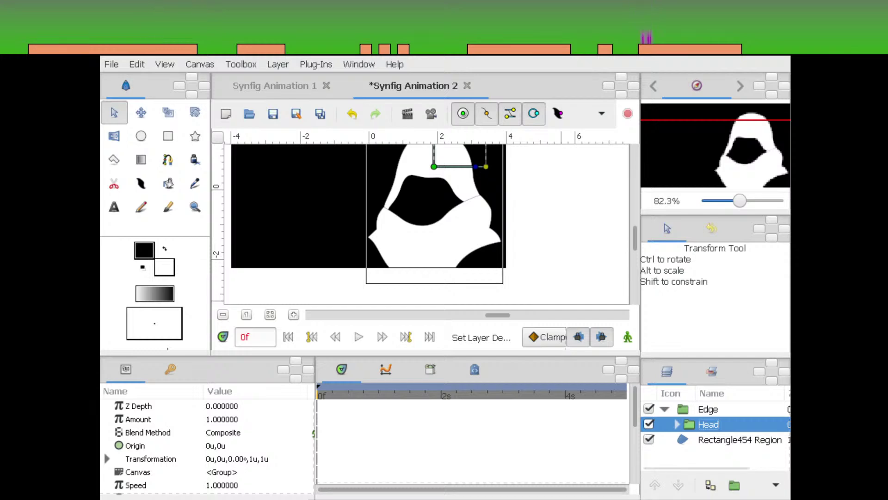
left_click(678, 424)
scroll(677, 431, "down", 4)
scroll(677, 430, "up", 2)
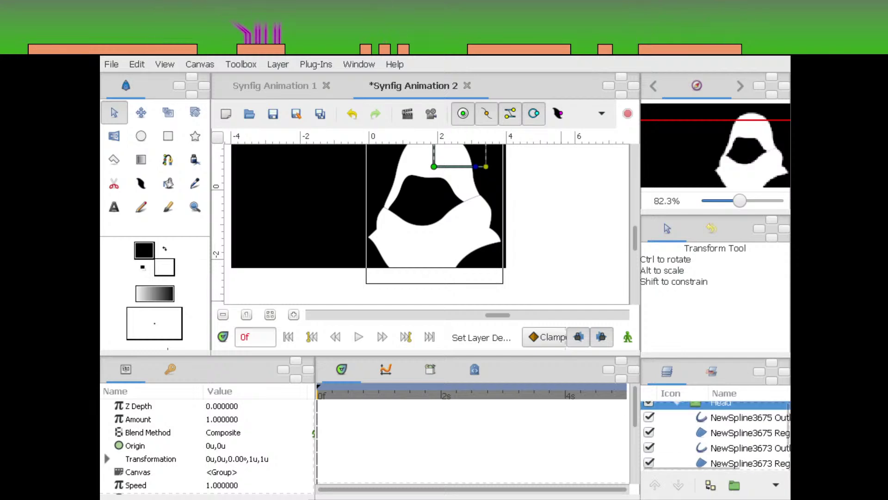
key("shift+Left")
Draw a closed straight-edged body spline with region and outline below the collar, with two shoulders, wide sides and a notch separating two legs
left_click(167, 159)
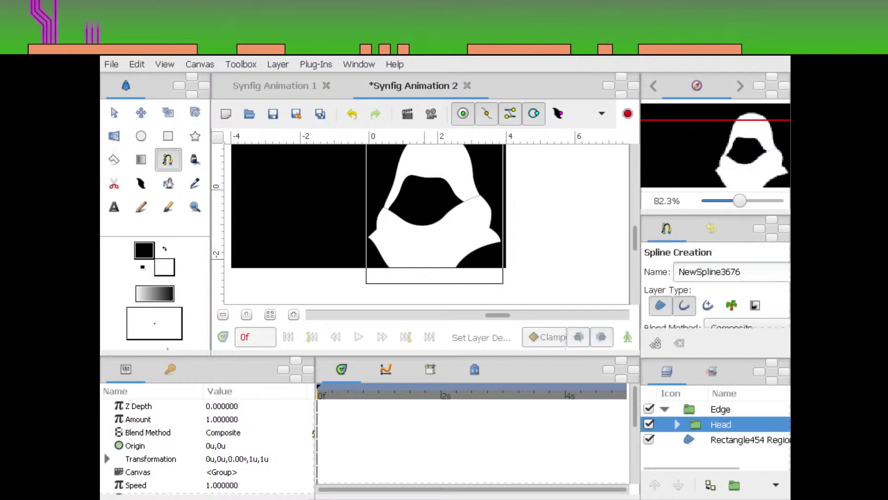
left_click(376, 237)
left_click(533, 261)
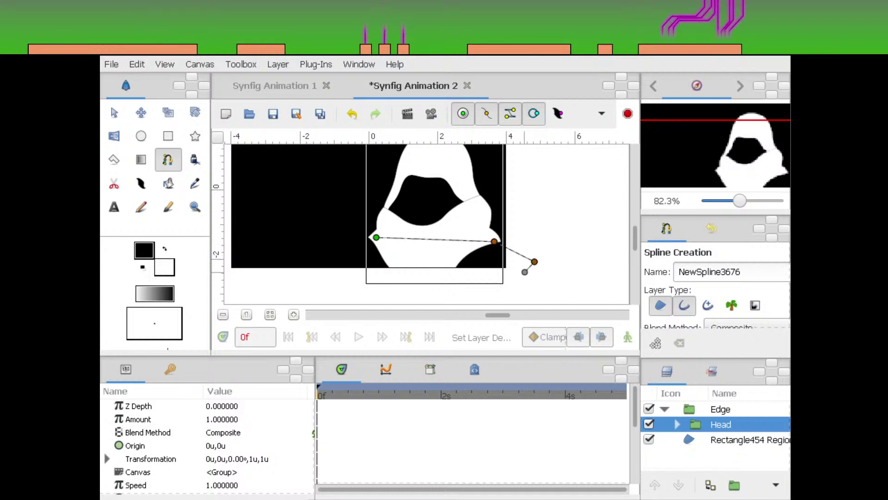
scroll(518, 266, "down", 8)
scroll(504, 257, "right", 2)
left_click(518, 281)
left_click(444, 277)
left_click(415, 211)
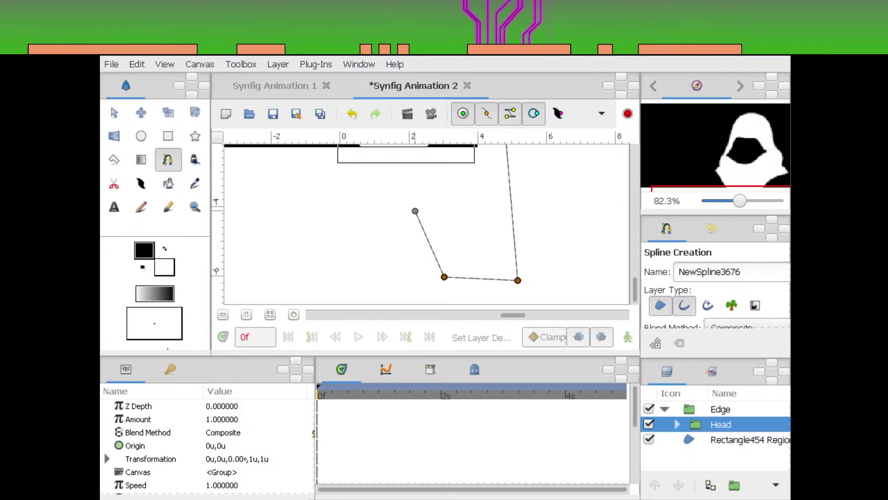
left_click(406, 278)
left_click(330, 266)
left_click(332, 239)
scroll(332, 239, "up", 6)
scroll(333, 240, "left", 1)
left_click(341, 242)
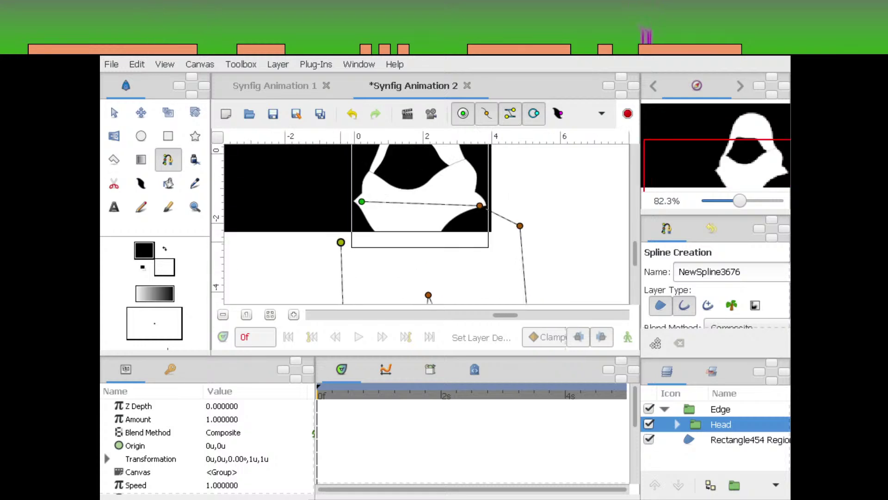
left_click(361, 204)
key("Return")
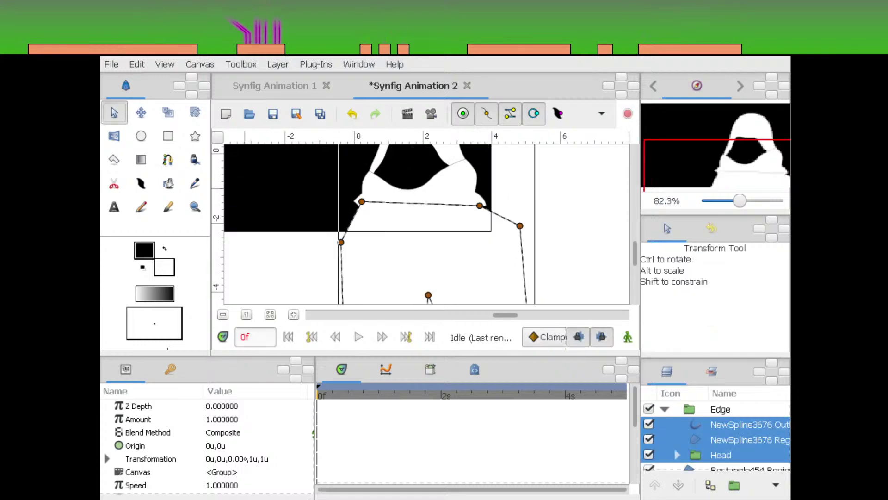
Lower the body's outline and region layers beneath the Head group
scroll(427, 224, "left", 4)
left_click(745, 440)
left_click(745, 425, "shift")
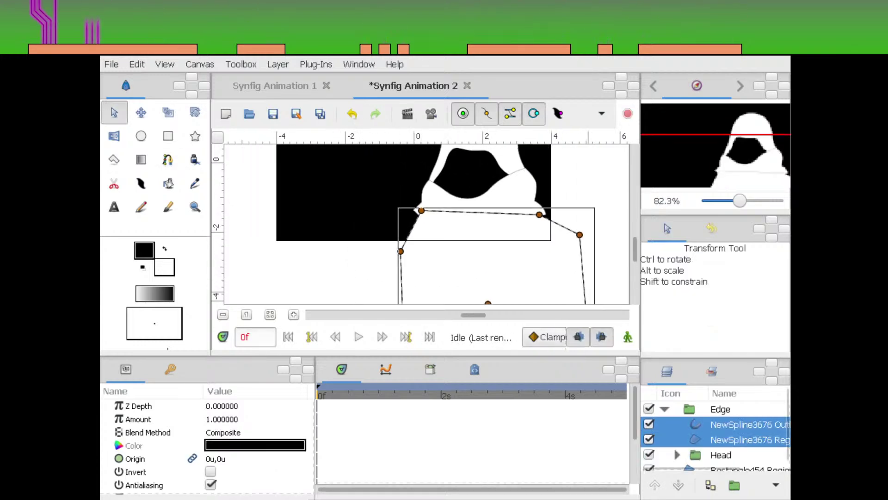
left_click(679, 485)
left_click_drag(740, 201, 753, 201)
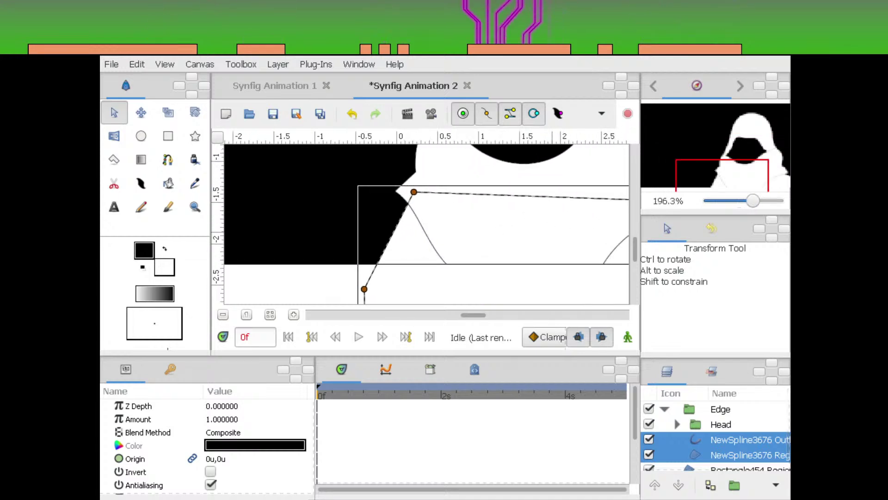
left_click(719, 166)
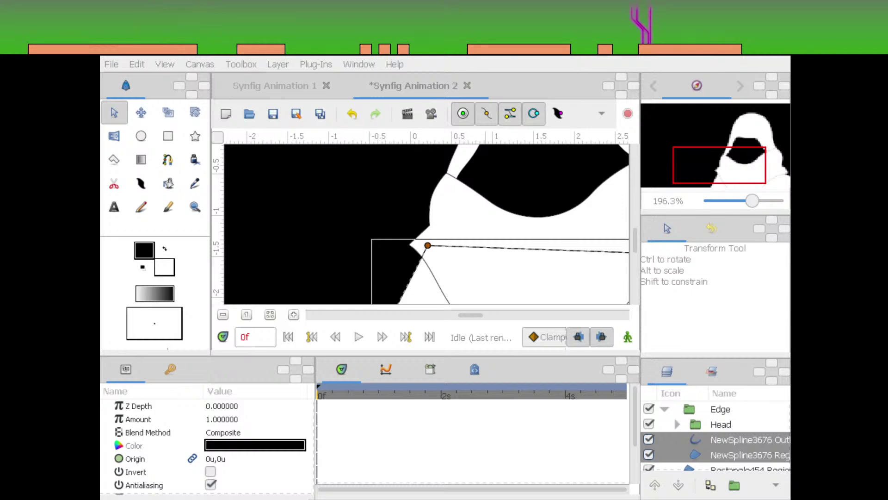
key("alt+Tab")
key("alt+Tab")
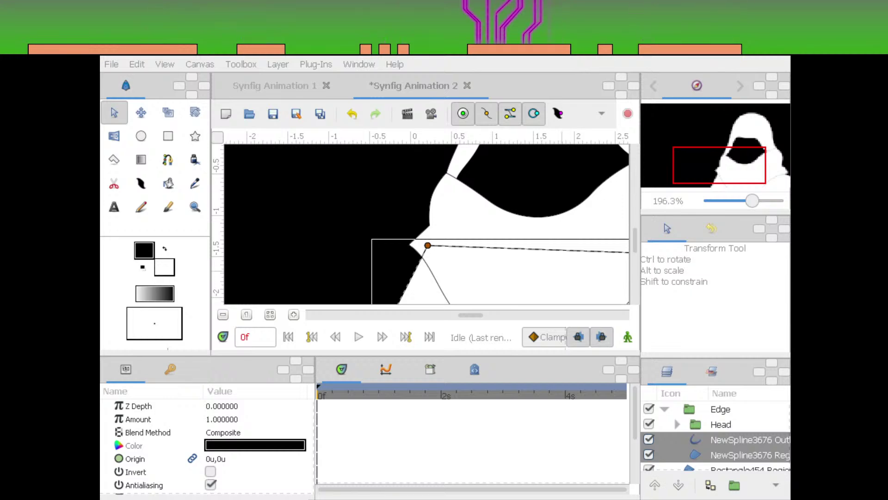
Select only the body's region layer and raise its right shoulder vertex toward the level of the left one
left_click_drag(523, 240, 339, 200)
left_click(749, 455)
left_click_drag(431, 223, 418, 235)
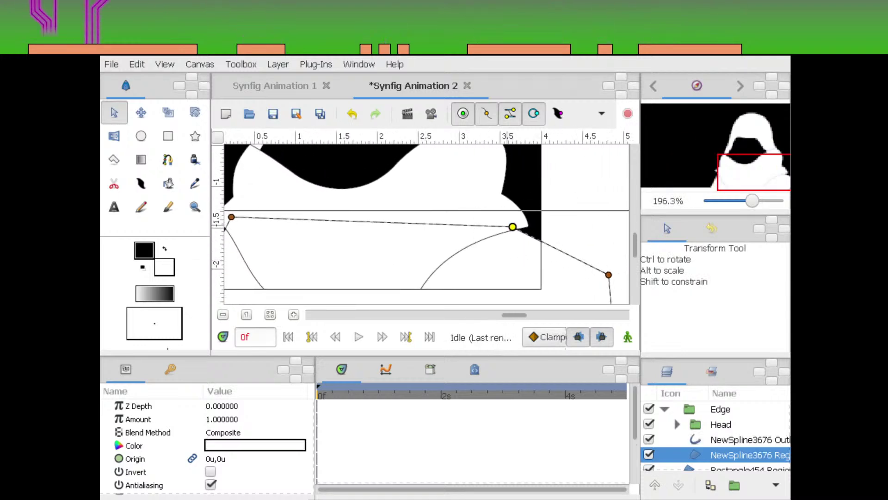
Move the body's left shoulder vertex up and pull out tangents at it and the left side vertex to round the shoulder
scroll(425, 225, "left", 6)
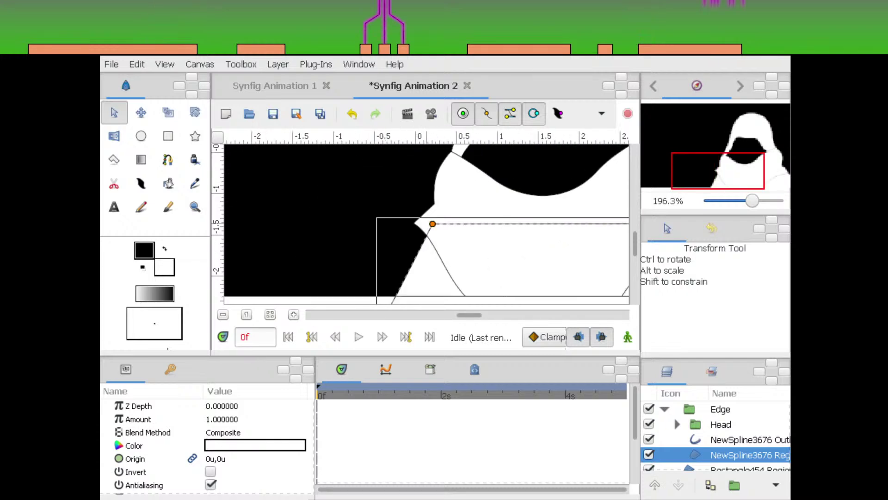
left_click_drag(432, 224, 423, 197)
scroll(407, 229, "down", 3)
scroll(426, 224, "up", 2)
scroll(423, 197, "down", 2)
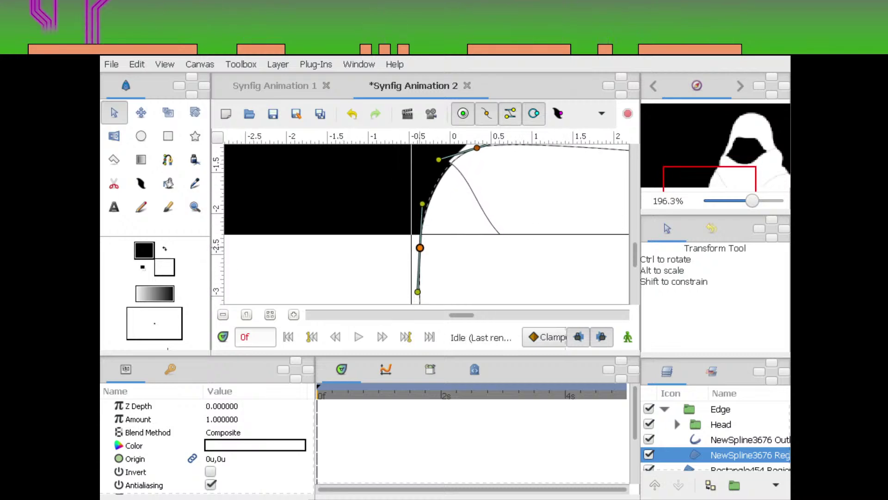
scroll(467, 191, "up", 2)
Round the body's right shoulder by moving its shoulder and side vertices inward and pulling out their tangents
scroll(468, 191, "right", 10)
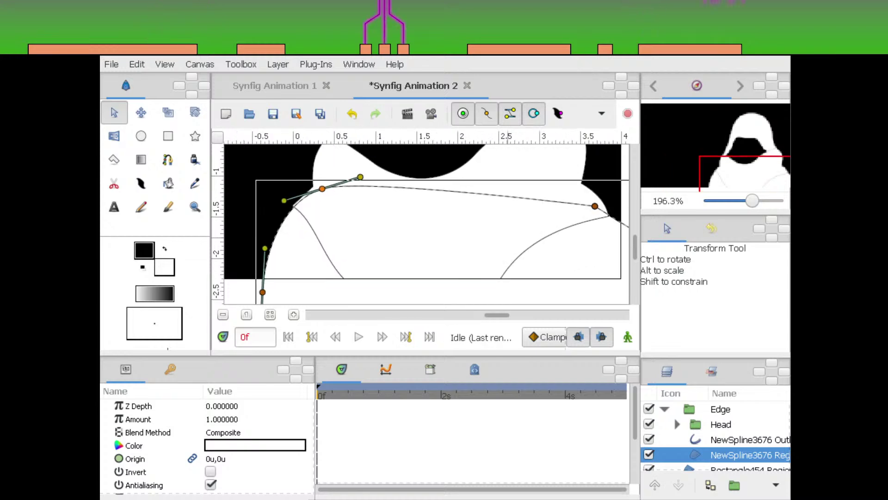
left_click_drag(488, 221, 451, 188)
scroll(452, 189, "down", 2)
left_click_drag(532, 229, 490, 283)
scroll(489, 284, "down", 2)
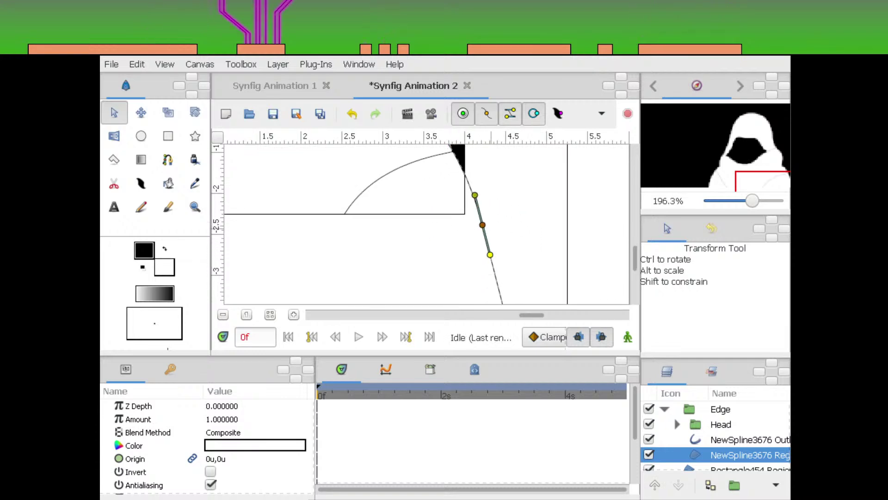
left_click_drag(481, 224, 479, 227)
scroll(479, 227, "up", 4)
scroll(478, 228, "left", 1)
scroll(426, 224, "up", 1)
scroll(426, 224, "right", 1)
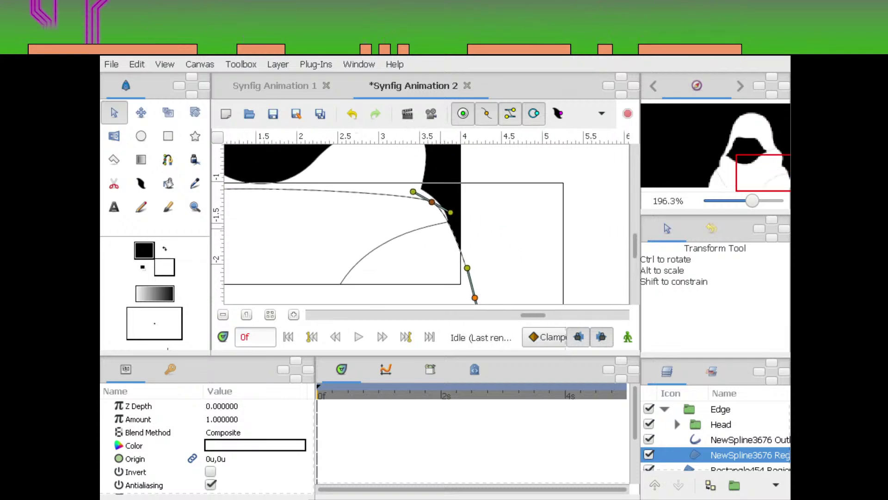
Raise the notch vertex between the legs to chest height, slightly below the collar
scroll(441, 228, "down", 1)
scroll(440, 217, "down", 4)
scroll(386, 231, "down", 3)
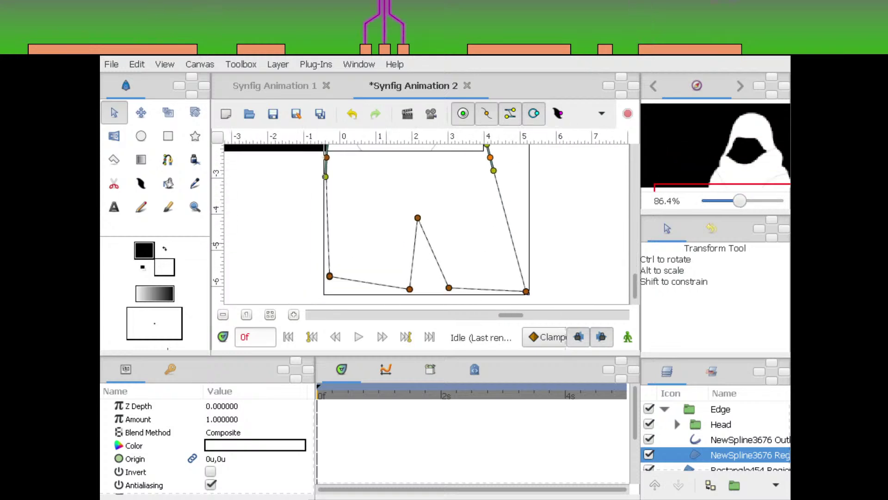
scroll(426, 225, "up", 3)
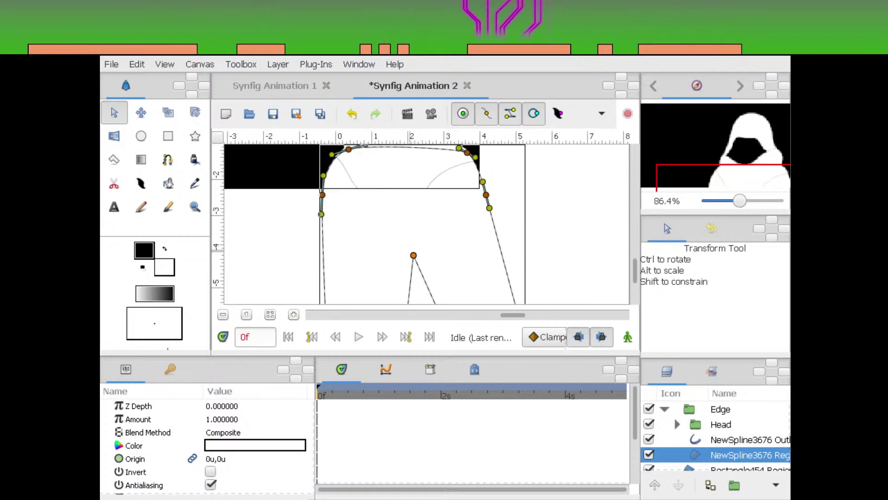
left_click_drag(413, 255, 398, 174)
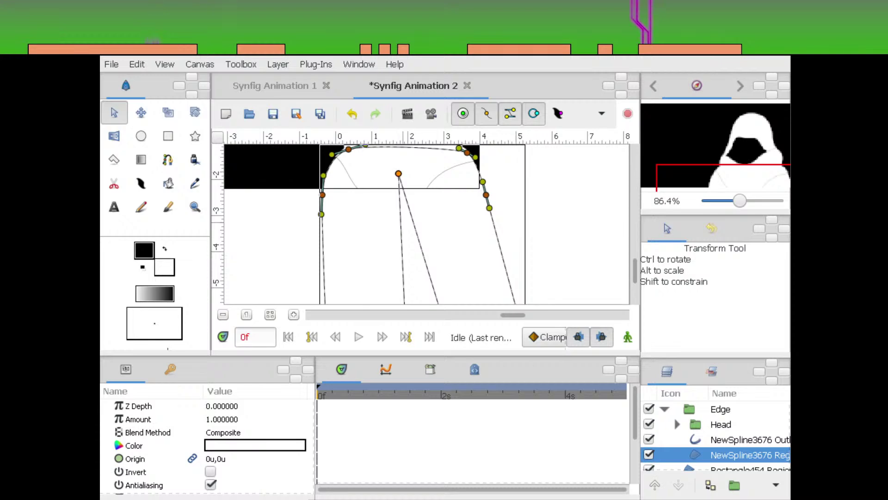
Reposition the four bottom vertices of the body so both legs end level, with near-vertical outer sides and a narrower gap
scroll(417, 222, "down", 3)
scroll(416, 222, "left", 3)
left_click_drag(351, 224, 377, 290)
left_click_drag(438, 265, 461, 282)
left_click_drag(460, 281, 433, 291)
scroll(469, 284, "right", 3)
scroll(468, 284, "left", 3)
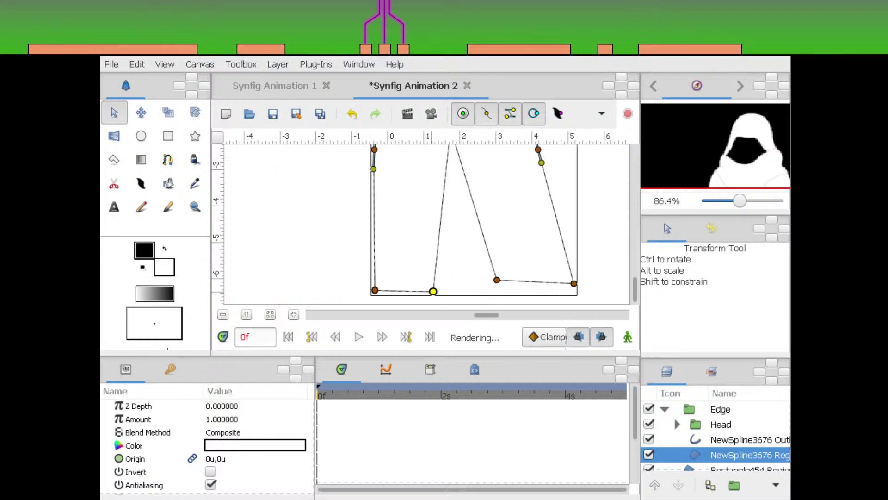
left_click(496, 280)
left_click_drag(497, 280, 477, 291)
mouse_move(574, 283)
left_mouse_down()
mouse_move(543, 293)
mouse_move(569, 292)
left_mouse_up()
scroll(554, 291, "up", 3)
scroll(553, 291, "left", 2)
scroll(554, 290, "down", 3)
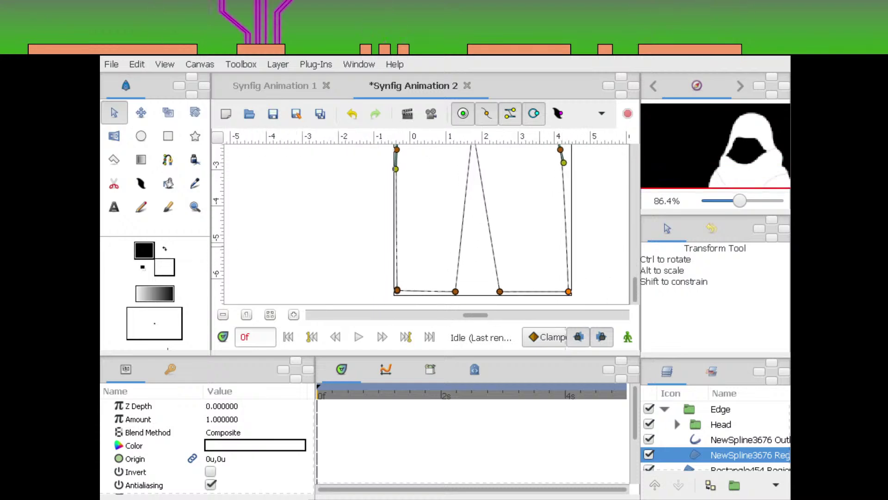
Select the hood and body regions together and set their color to orange-yellow
scroll(425, 225, "up", 6)
scroll(425, 225, "left", 1)
scroll(425, 224, "up", 3)
scroll(426, 224, "right", 2)
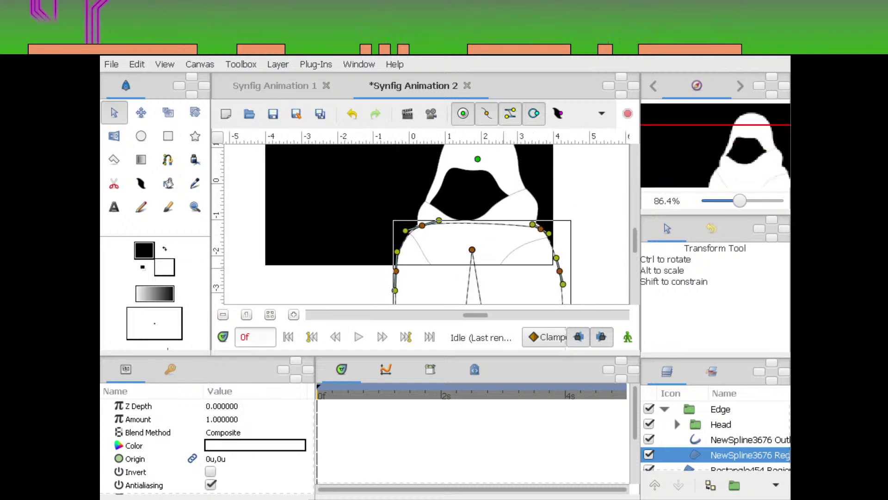
left_click(665, 409)
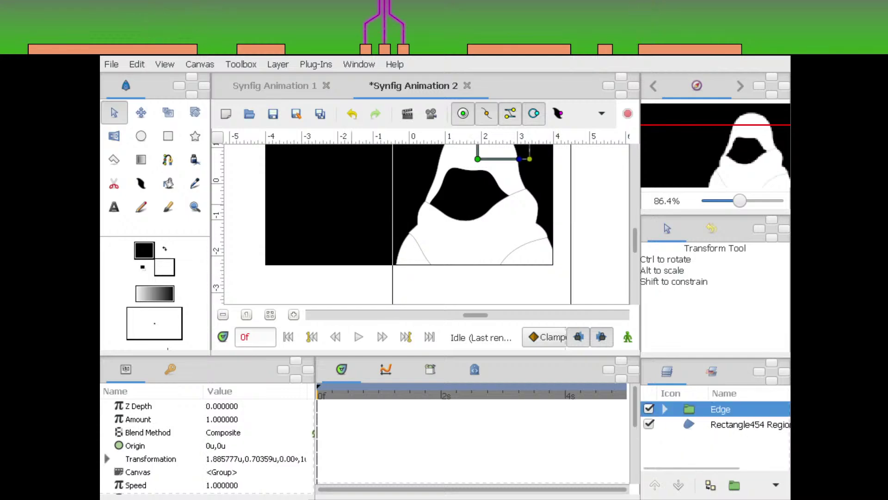
scroll(492, 259, "up", 1)
left_click(492, 259)
left_click(492, 181, "ctrl")
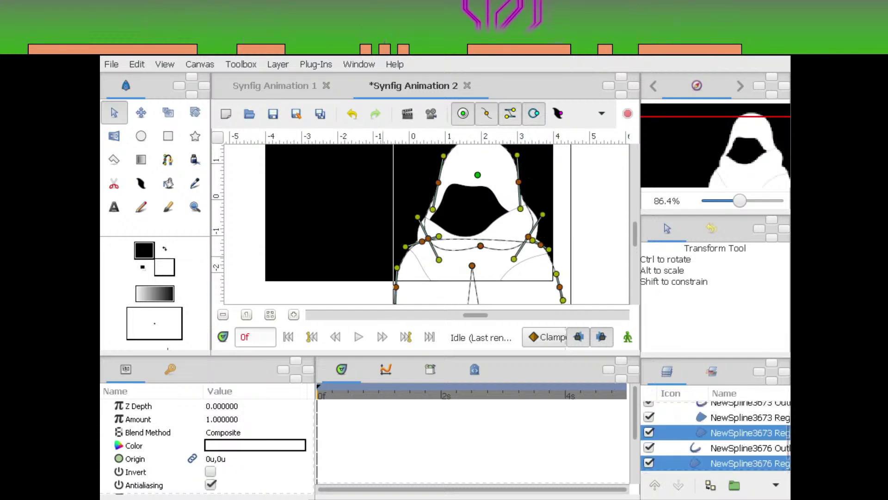
left_click(255, 445)
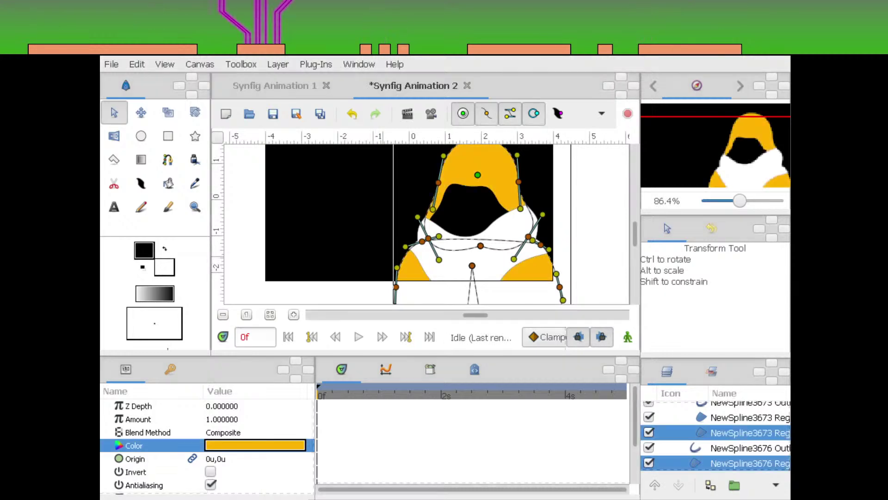
scroll(524, 231, "right", 2)
scroll(523, 231, "up", 5)
scroll(532, 222, "up", 4)
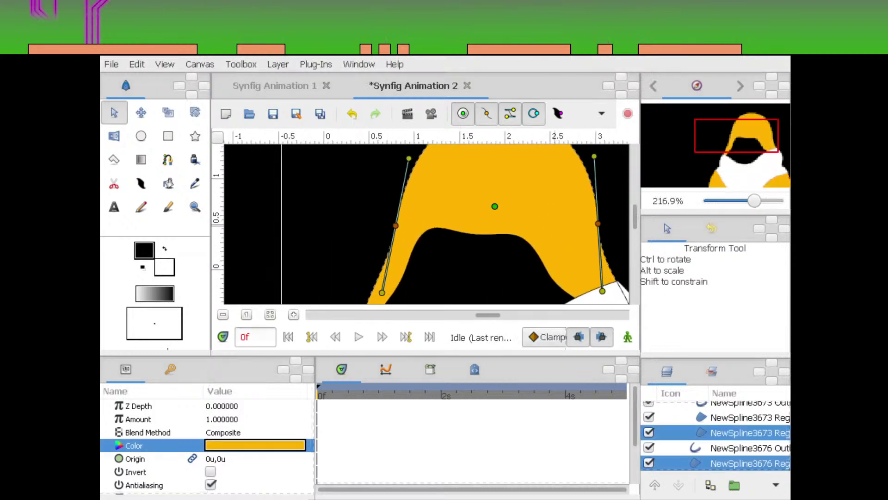
scroll(537, 213, "down", 2)
scroll(427, 224, "down", 1)
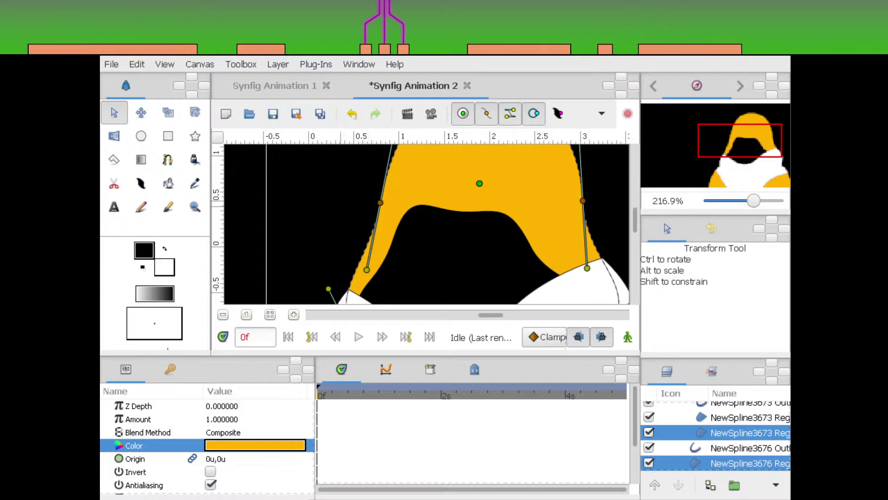
Undo the latest edits, reselect the hood region and redo the undone change
left_click_drag(341, 206, 572, 252)
scroll(427, 224, "up", 2)
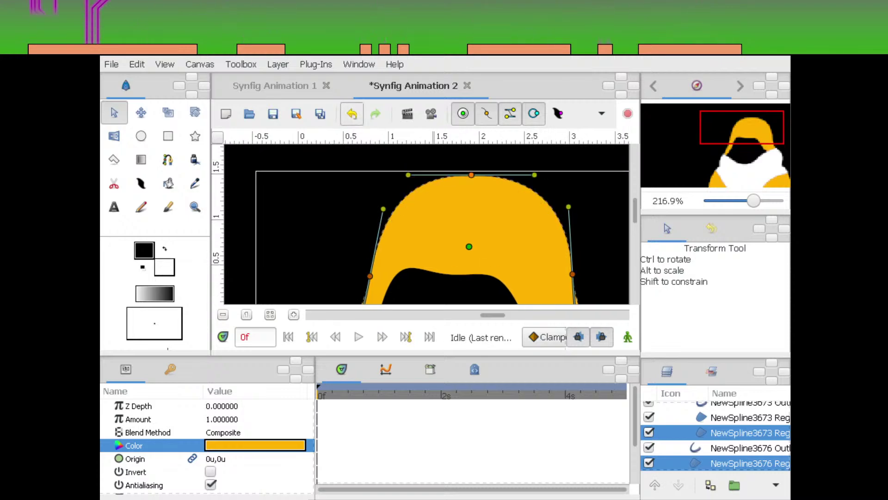
left_click(351, 113)
left_click(352, 114)
left_click_drag(434, 282, 427, 236)
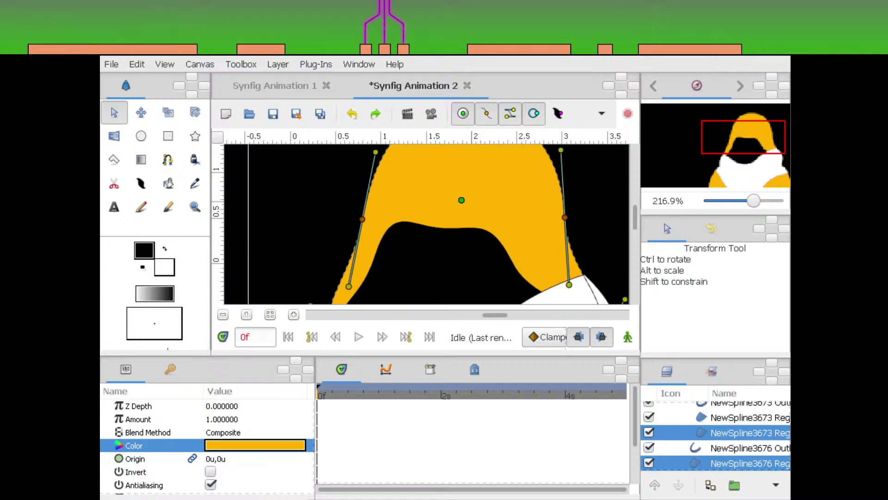
left_click(430, 257)
left_click_drag(368, 195, 481, 212)
left_click(474, 255)
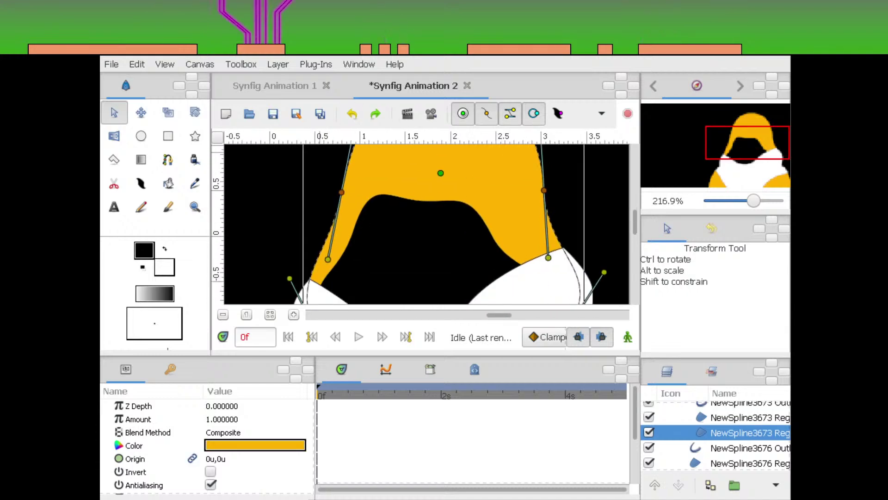
left_click(376, 114)
Slightly shorten the tangents of the hood's top vertex to refine the curve of the crown
left_click_drag(520, 180, 519, 251)
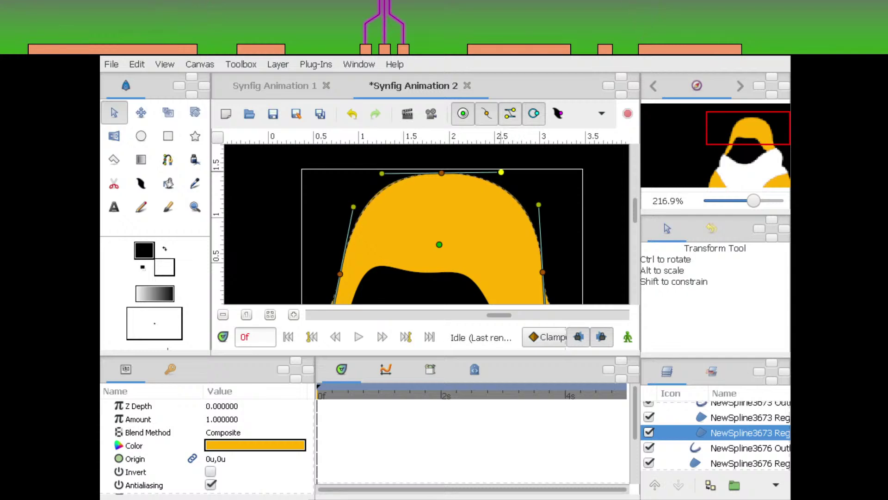
left_click_drag(505, 173, 498, 174)
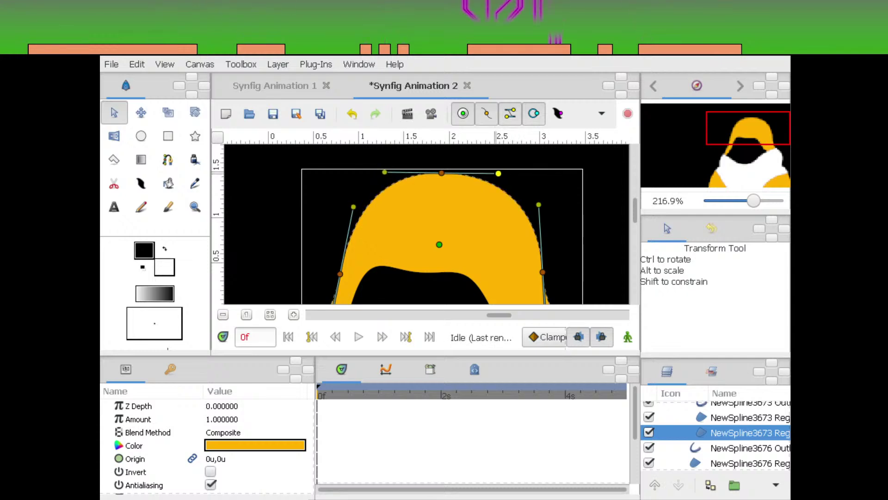
scroll(425, 225, "down", 3)
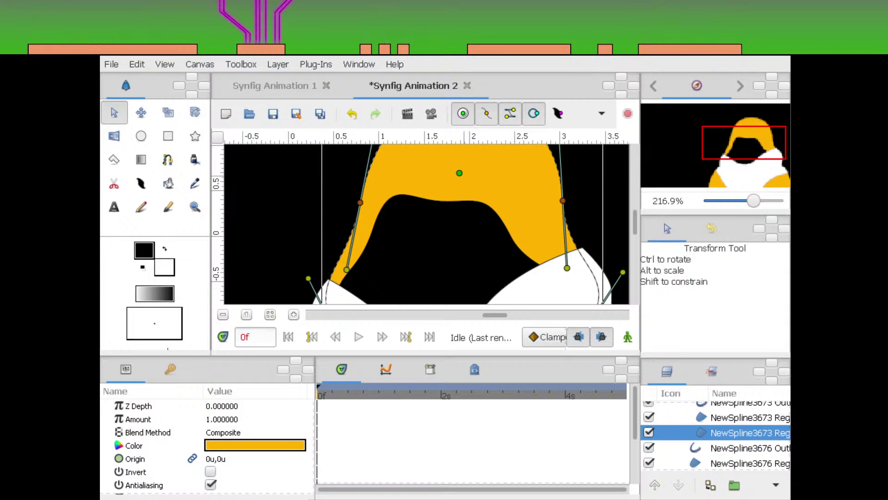
Select the collar region and nudge its two upper corner vertices so they meet the hood's outer edges
scroll(426, 224, "down", 2)
left_click(574, 229)
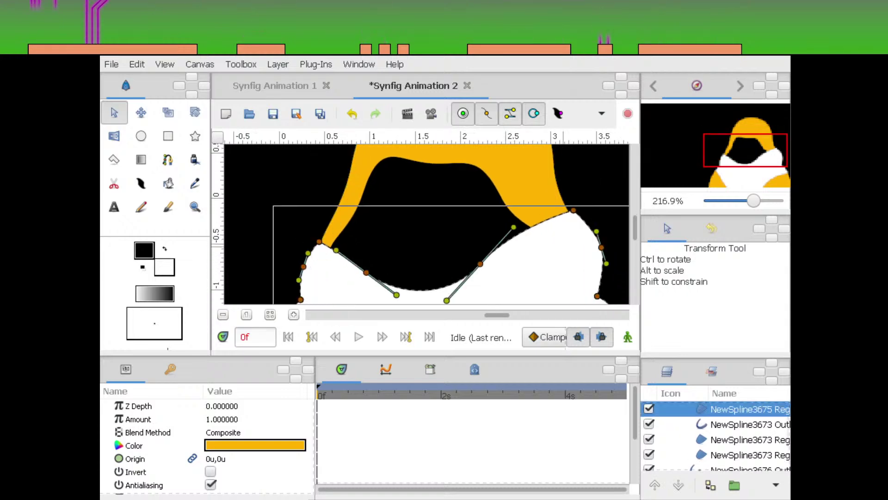
scroll(446, 217, "right", 6)
scroll(446, 217, "up", 8)
left_click_drag(459, 203, 434, 207)
scroll(433, 207, "down", 10)
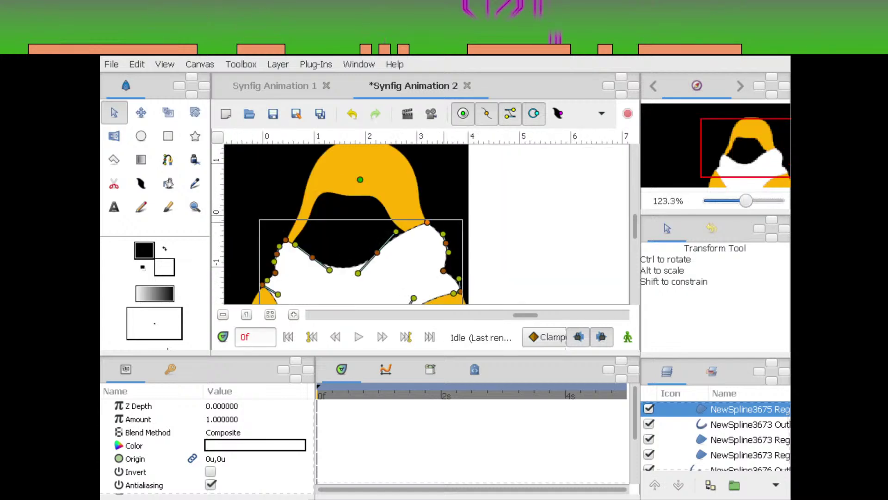
scroll(435, 226, "up", 6)
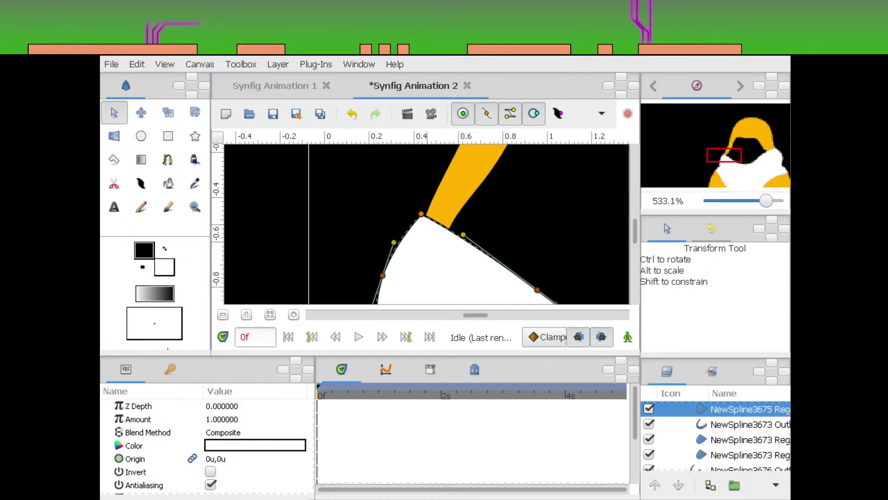
scroll(428, 224, "up", 5)
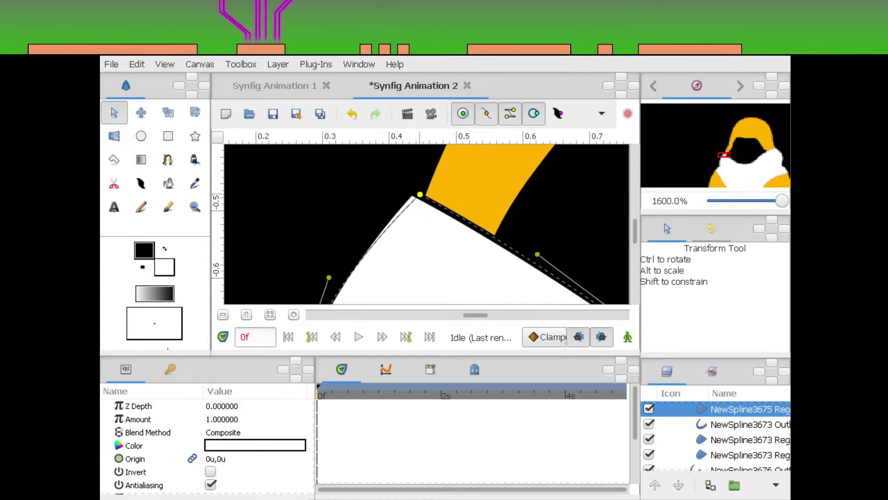
Set the collar region's color to purple
scroll(428, 225, "down", 10)
scroll(428, 224, "up", 2)
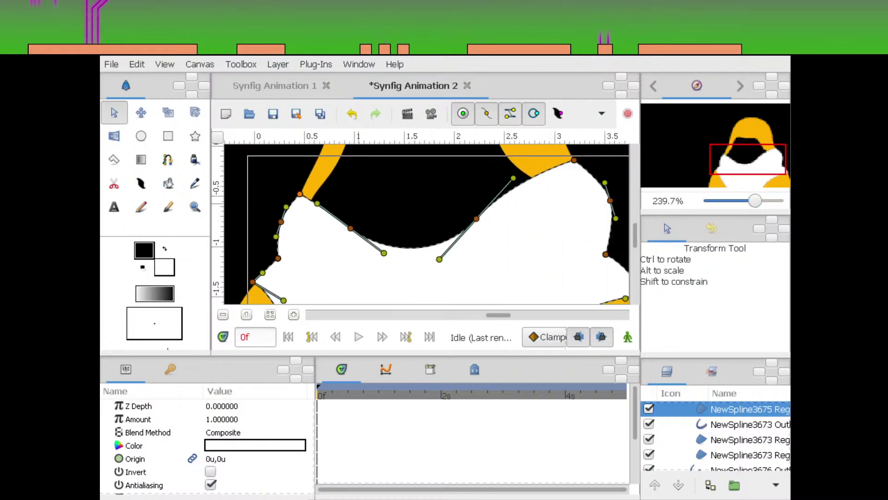
left_click(255, 445)
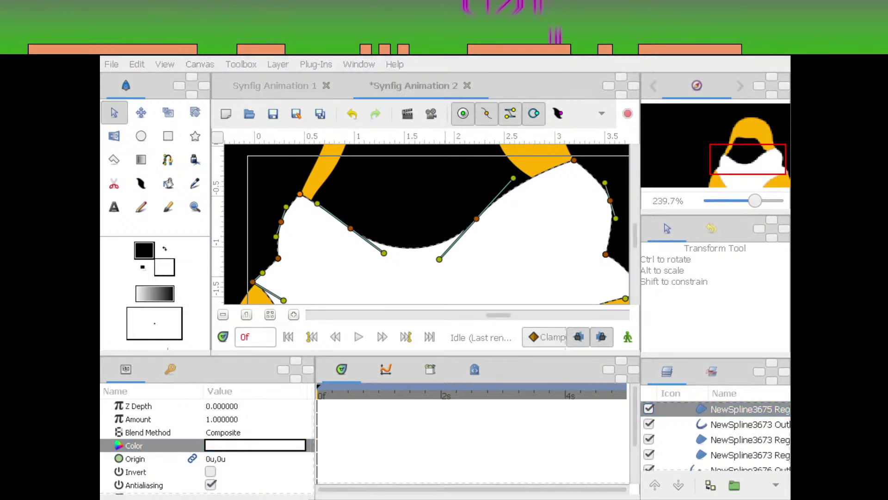
key("Escape")
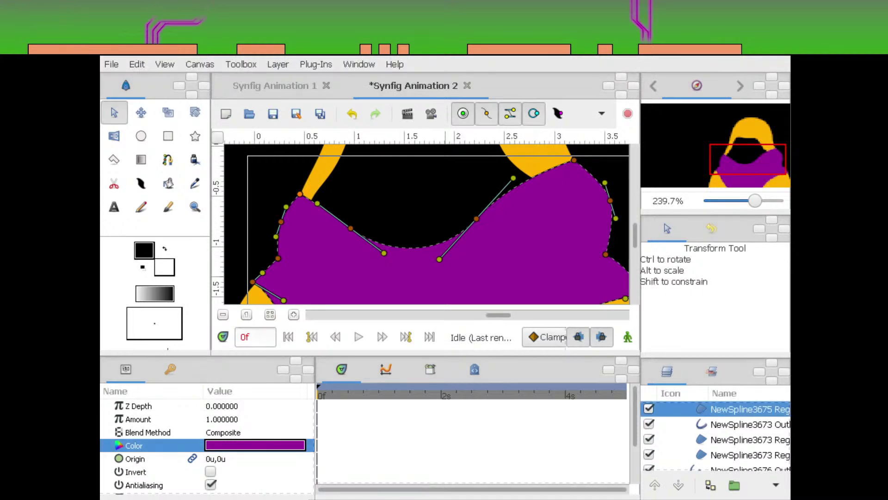
Save the animation as ChannelFront1.sifz
left_click_drag(755, 201, 746, 201)
left_click(752, 145)
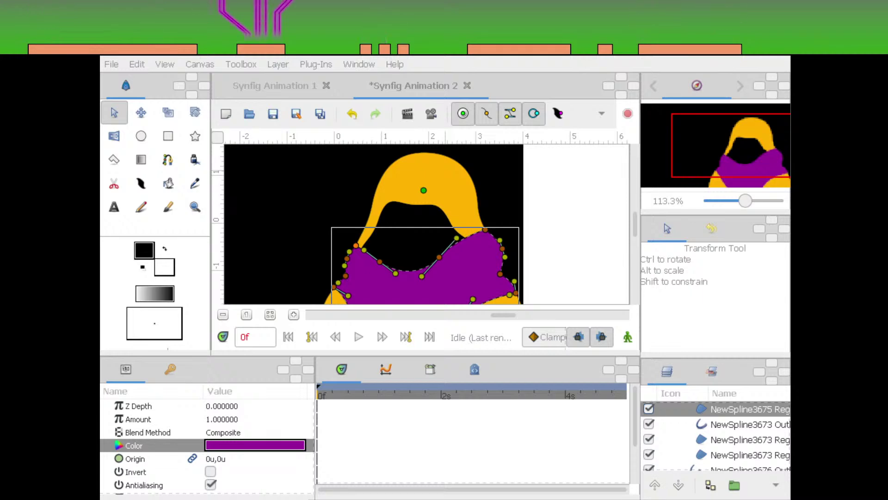
key("Return")
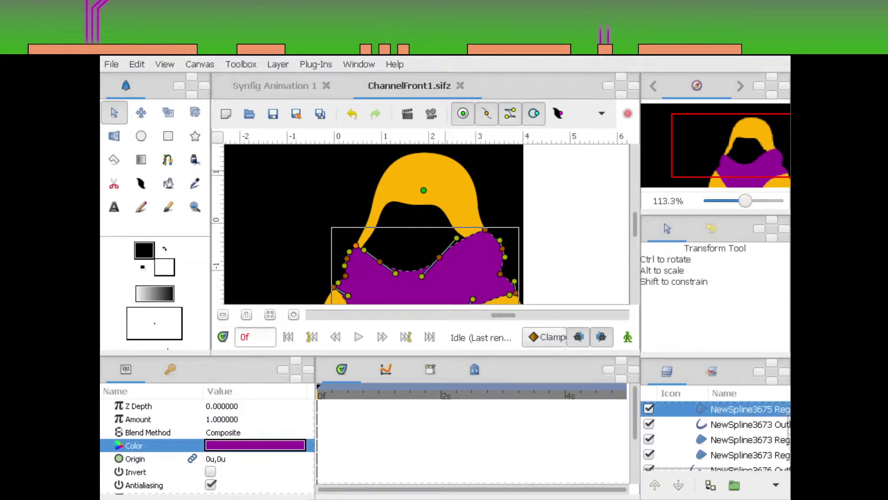
mouse_move(459, 252)
left_mouse_down()
mouse_move(509, 214)
mouse_move(483, 245)
mouse_move(541, 222)
left_mouse_up()
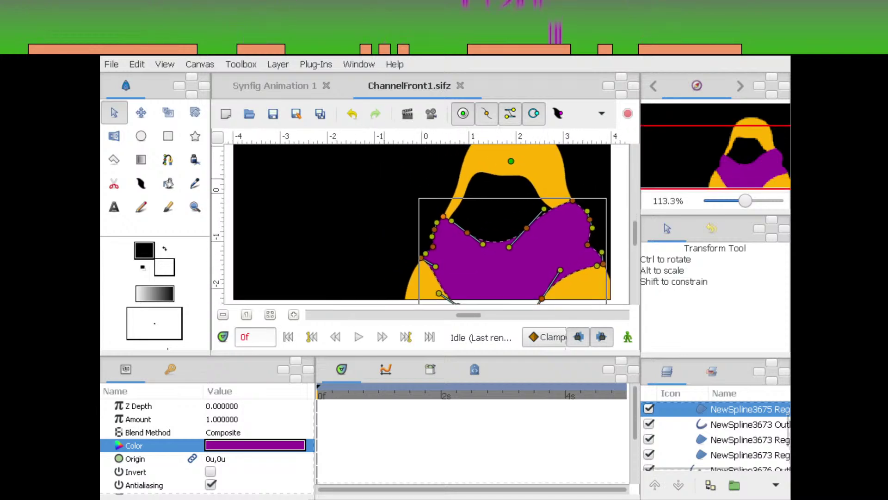
left_click_drag(384, 179, 384, 202)
left_click_drag(526, 275, 496, 219)
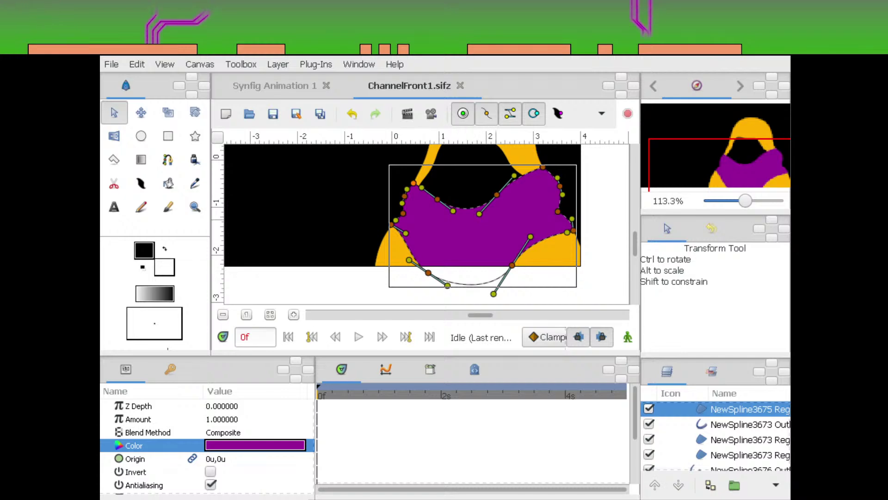
scroll(478, 231, "up", 3)
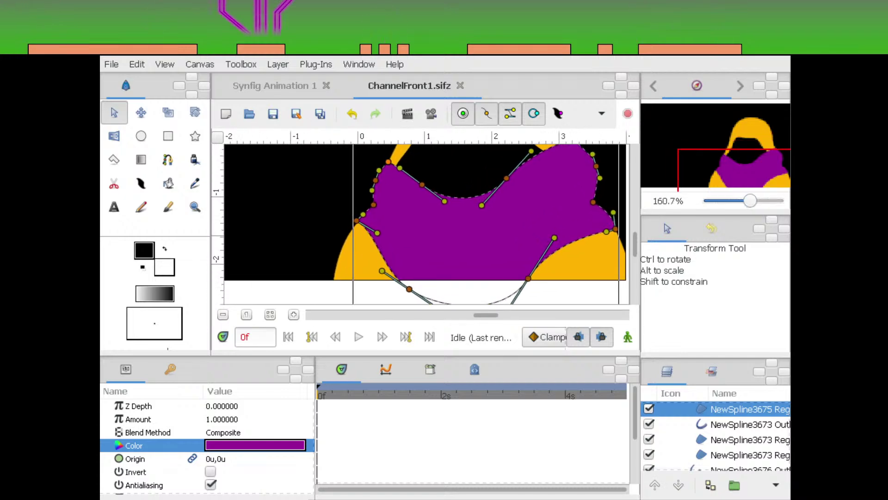
left_click_drag(506, 282, 520, 300)
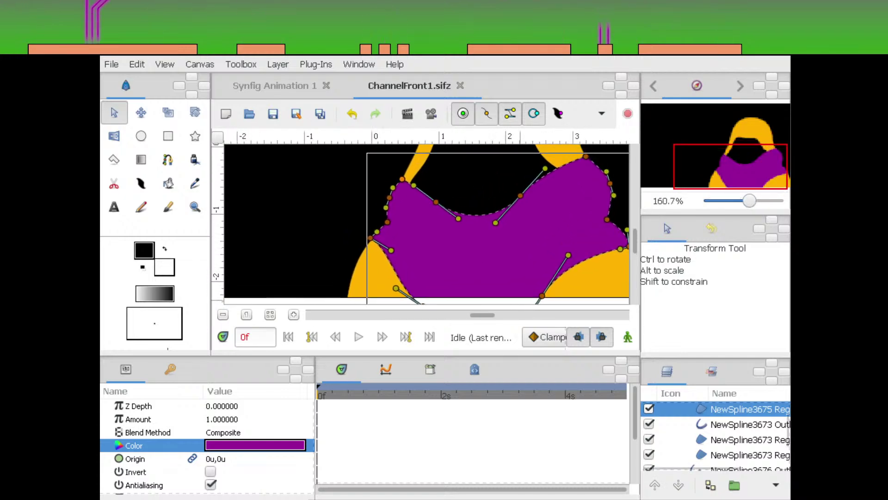
scroll(715, 435, "up", 3)
Select the body's outline layer inside the Edge group, leaving the Head group collapsed
left_click(665, 409)
key("ctrl+shift+d")
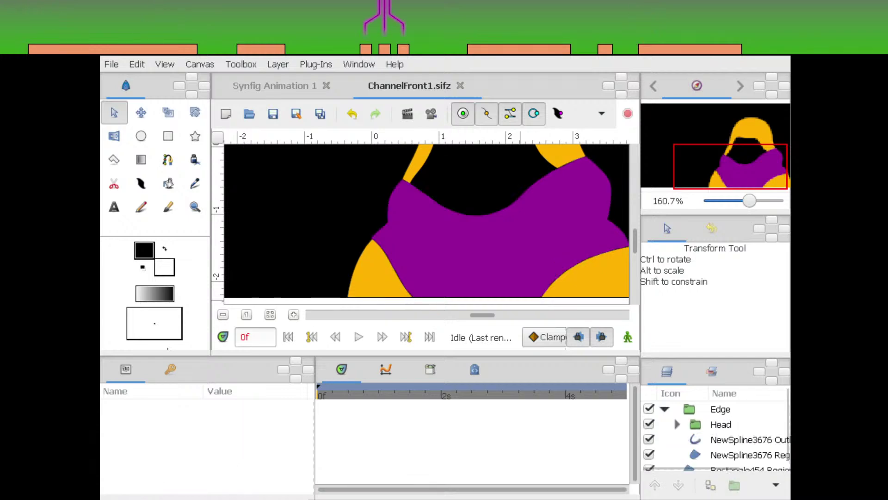
left_click(665, 409)
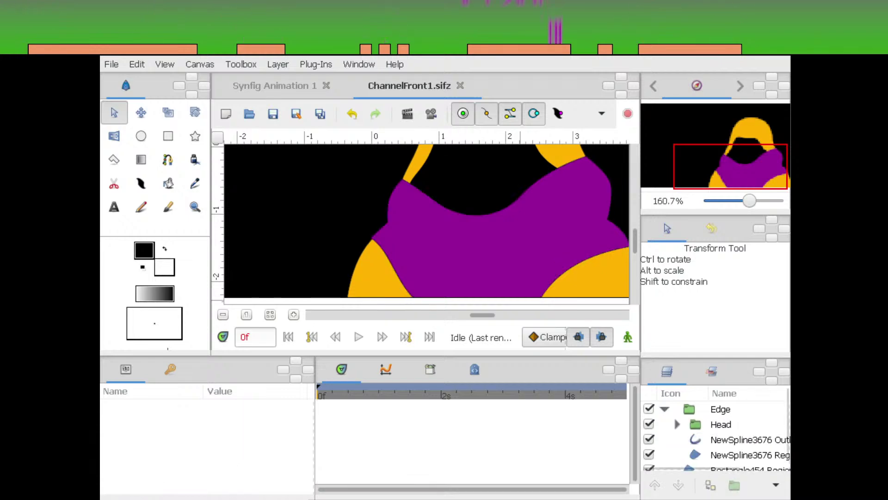
left_click(720, 410)
left_click(665, 409)
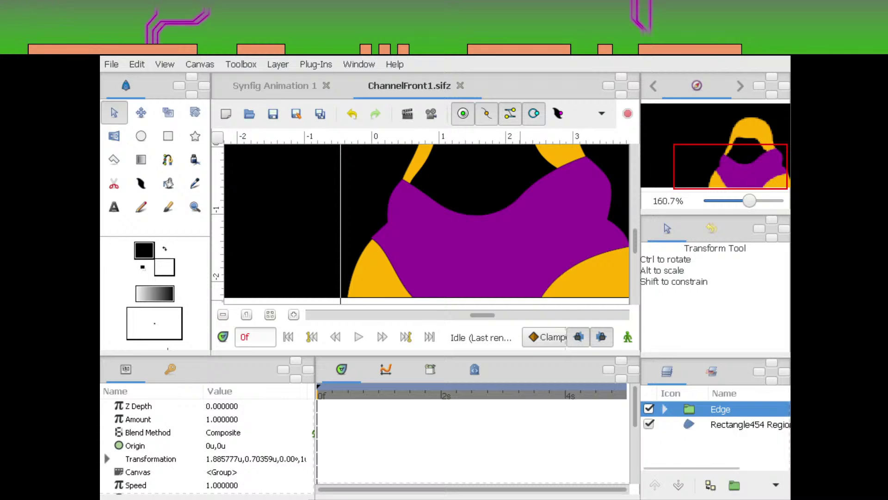
left_click(665, 409)
left_click(740, 440)
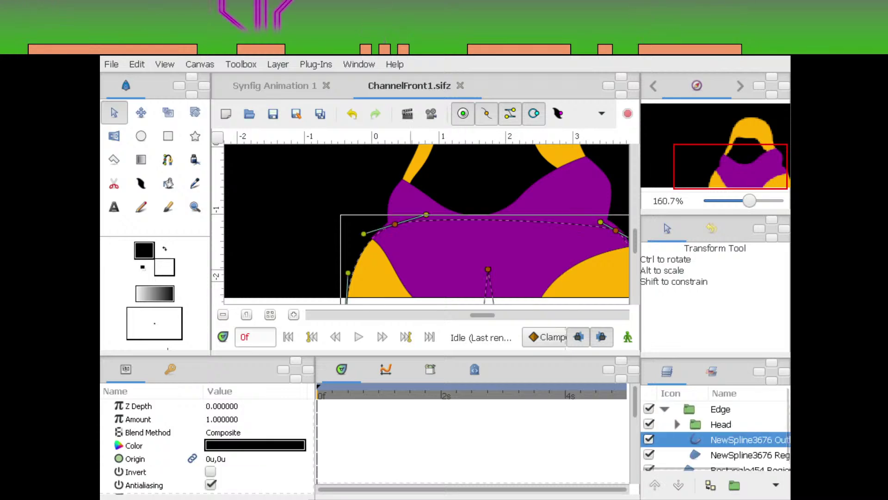
Draw an eight-vertex arm with the Spline tool, as region and outline, extending from the body's left shoulder toward the left edge of the black background
left_click_drag(280, 200, 363, 167)
left_click(114, 160)
left_click(141, 159)
left_click(168, 160)
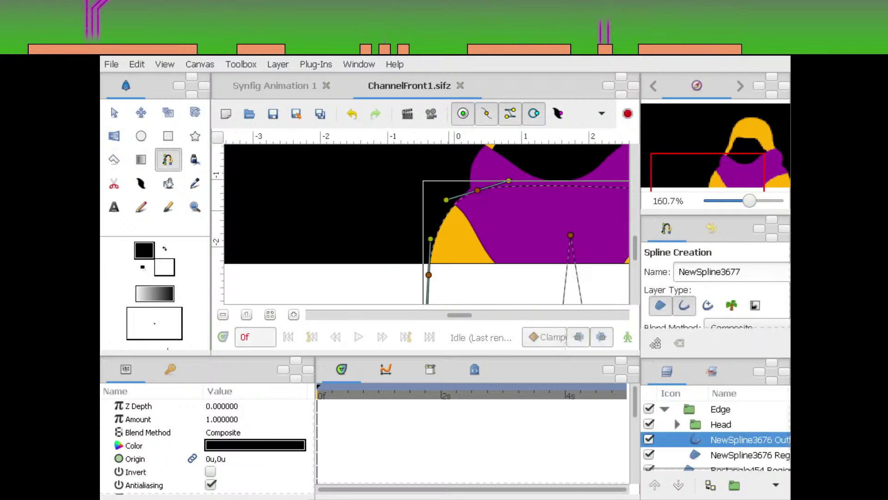
left_click(455, 212)
left_click_drag(407, 290, 444, 247)
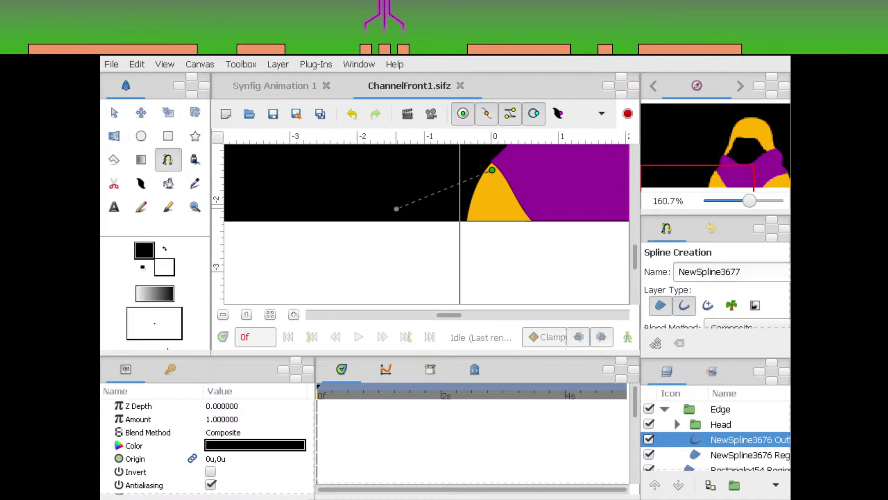
left_click_drag(396, 209, 434, 263)
left_click(438, 224)
left_click(334, 192)
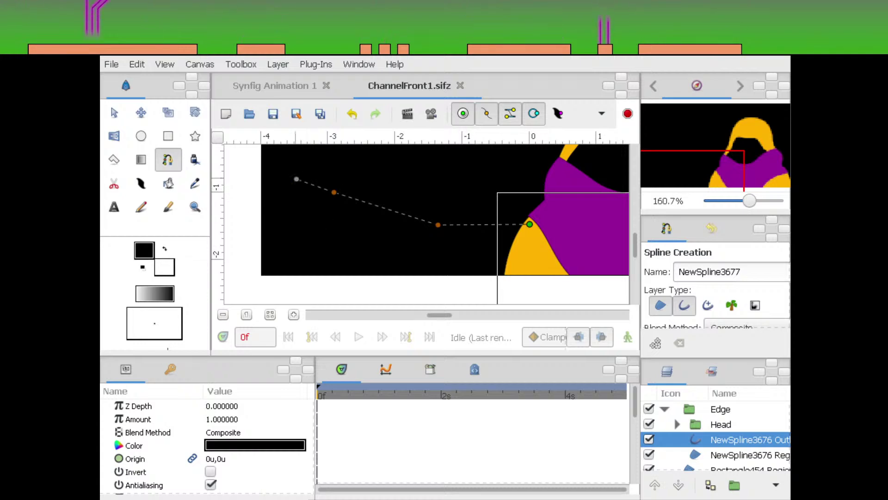
left_click(314, 181)
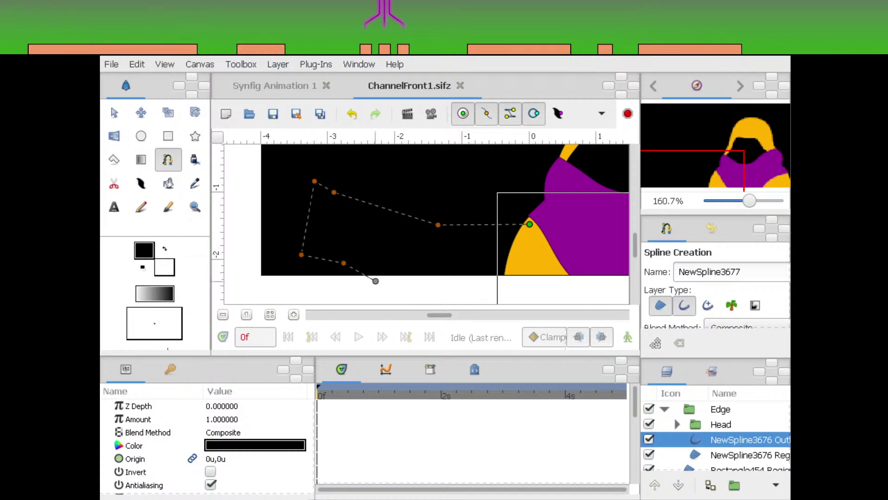
left_click_drag(431, 293, 422, 272)
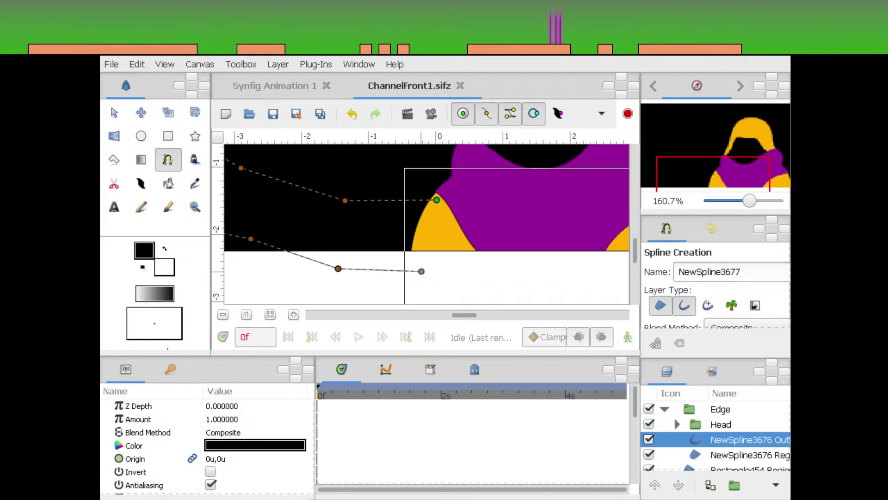
left_click(418, 273)
Move the arm's lower shoulder-end vertex down onto the side edge of the body
left_click_drag(749, 200, 729, 200)
left_click_drag(635, 252, 636, 272)
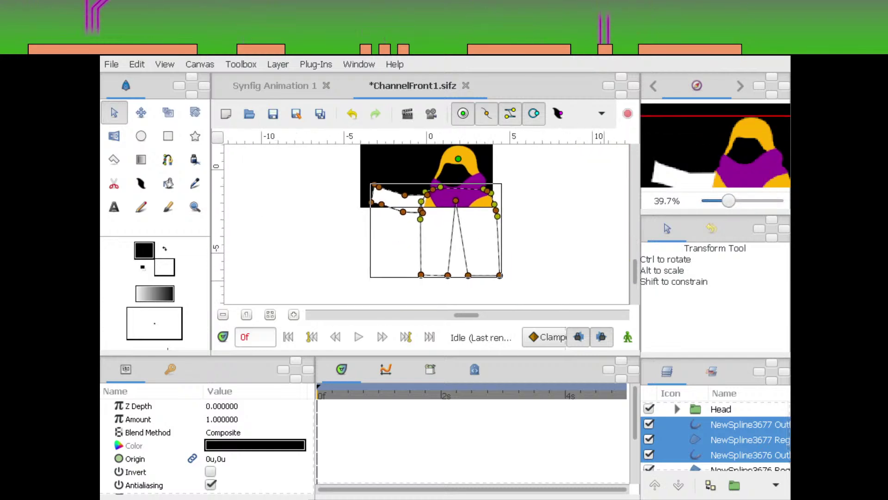
scroll(422, 210, "up", 5)
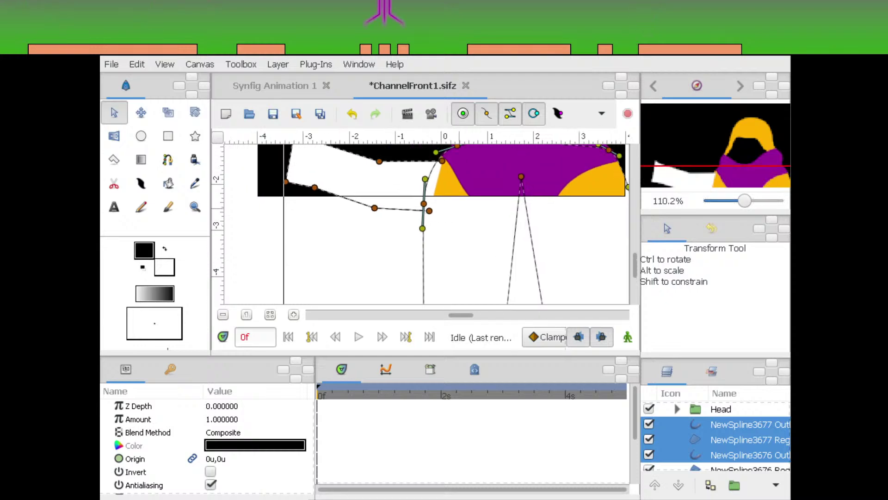
mouse_move(429, 210)
left_mouse_down()
mouse_move(426, 243)
mouse_move(425, 228)
left_mouse_up()
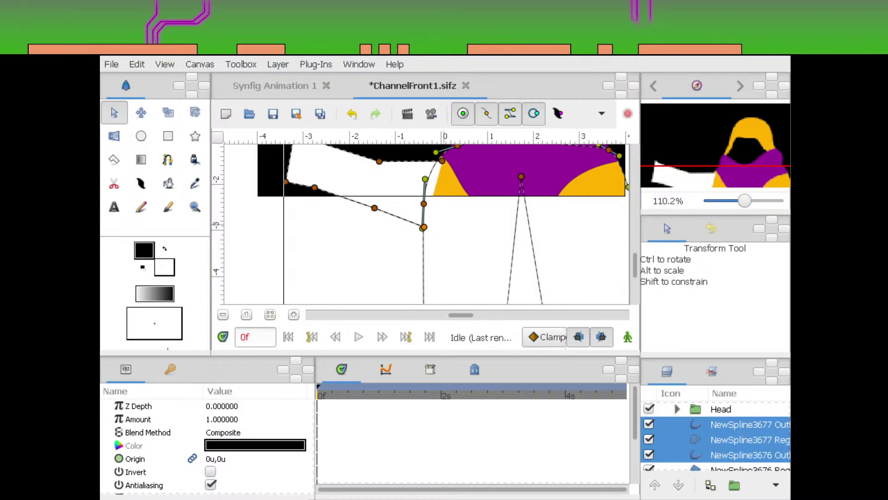
Move the arm's upper shoulder-end vertex onto the body's shoulder edge beside the collar corner
left_click_drag(457, 199, 452, 242)
left_click_drag(745, 200, 782, 200)
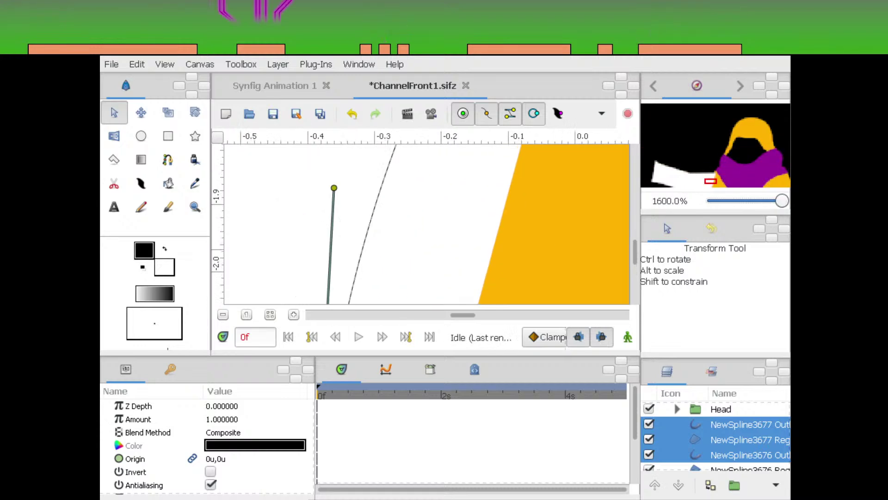
left_click_drag(711, 181, 714, 175)
scroll(426, 224, "up", 2)
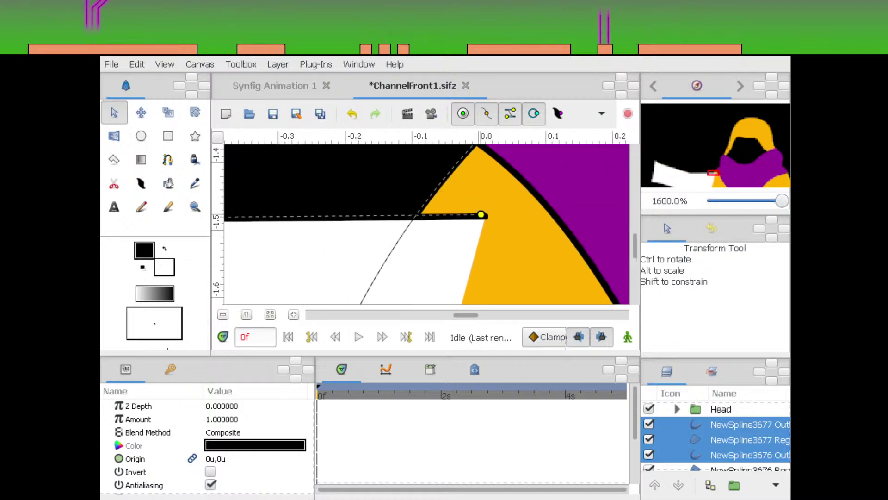
scroll(365, 257, "down", 12)
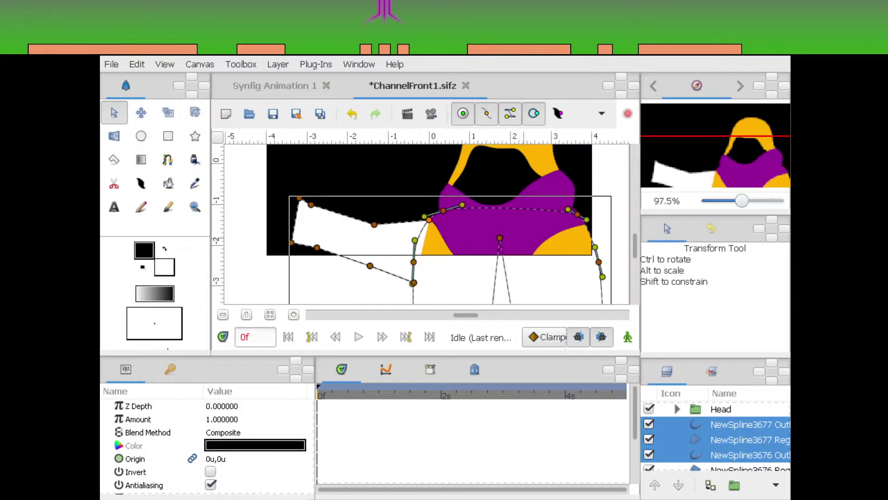
Bend the arm at the elbow by lowering both elbow vertices and repositioning the wrist and hand vertices so the forearm points up
left_click_drag(365, 257, 403, 291)
left_click_drag(415, 188, 361, 256)
left_click_drag(351, 191, 372, 220)
left_click_drag(311, 246, 333, 262)
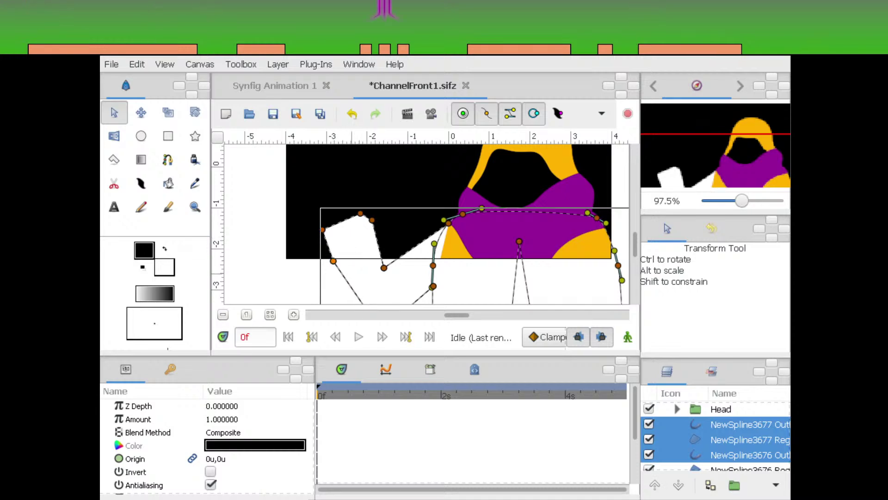
Adjust the inner hand vertex and pull a tangent from the arm's upper shoulder vertex to curve it into the body
left_click_drag(372, 220, 372, 230)
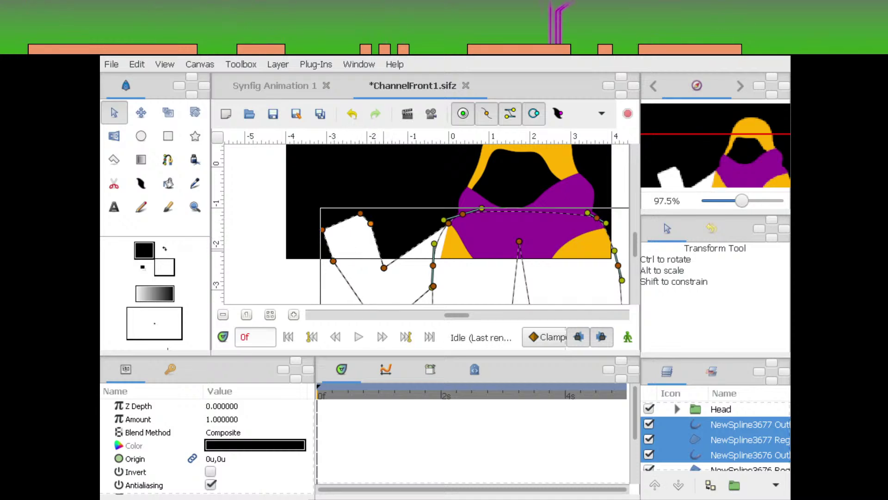
scroll(470, 216, "up", 6)
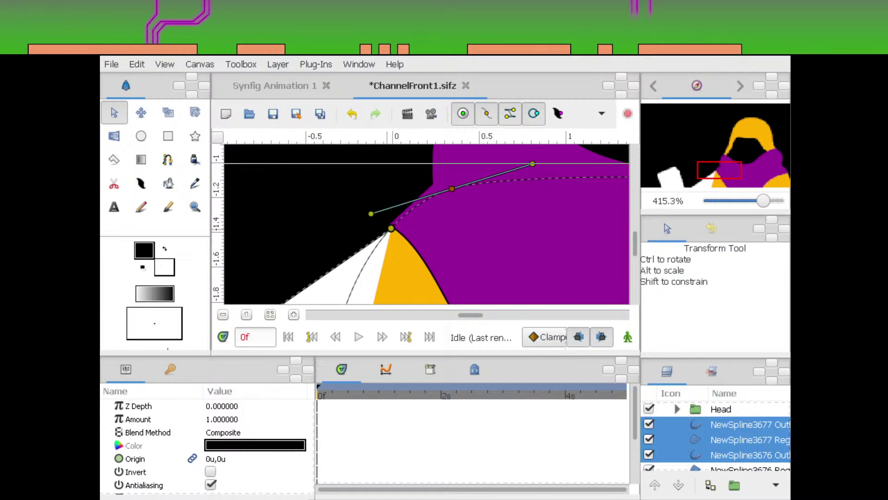
left_click_drag(391, 228, 360, 264)
left_click_drag(378, 301, 542, 199)
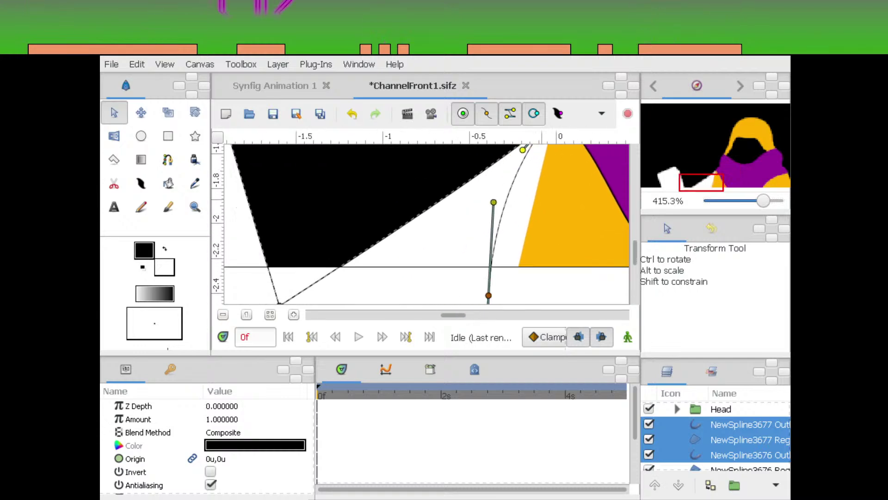
Curve the arm by pulling tangents from the outer elbow, wrist and hand vertices, shifting the hand's tip slightly outward
scroll(425, 225, "down", 4)
left_click_drag(424, 254, 520, 147)
left_click_drag(457, 258, 434, 299)
scroll(426, 225, "up", 2)
mouse_move(382, 218)
left_mouse_down()
mouse_move(401, 238)
mouse_move(387, 243)
mouse_move(387, 229)
left_mouse_up()
left_click_drag(363, 164, 364, 180)
scroll(426, 224, "up", 2)
left_click_drag(433, 215, 442, 242)
mouse_move(416, 197)
left_mouse_down()
mouse_move(432, 196)
mouse_move(427, 190)
left_mouse_up()
left_click_drag(437, 240, 458, 190)
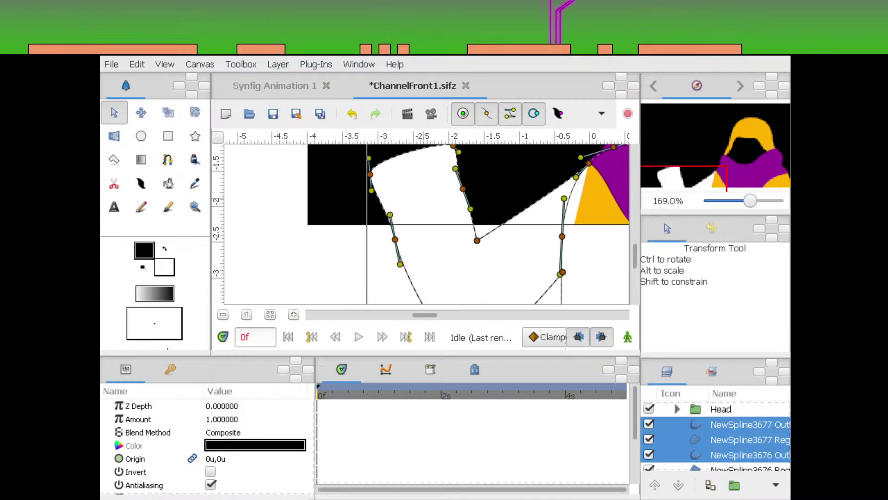
mouse_move(458, 190)
left_mouse_down()
mouse_move(463, 242)
mouse_move(444, 189)
left_mouse_up()
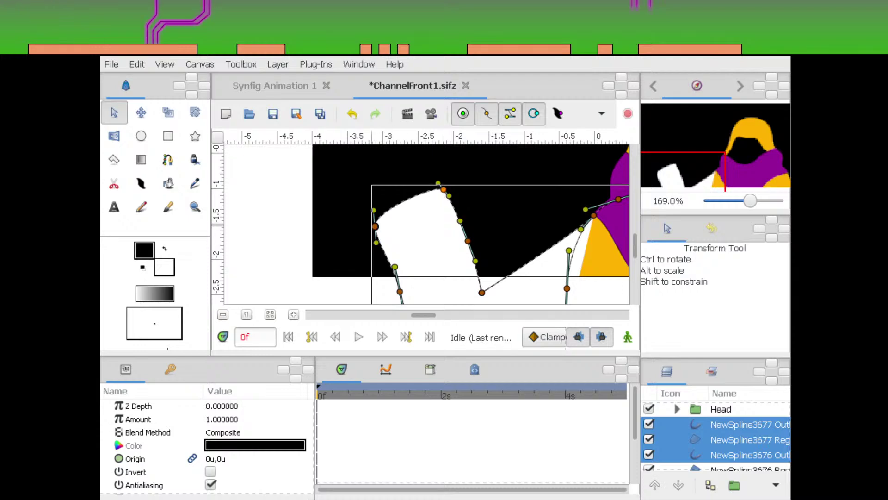
Taper the hand by lowering its outer vertex and raising the tip, and shift the inner and outer forearm vertices to match
left_click_drag(375, 227, 371, 253)
left_click_drag(444, 189, 438, 181)
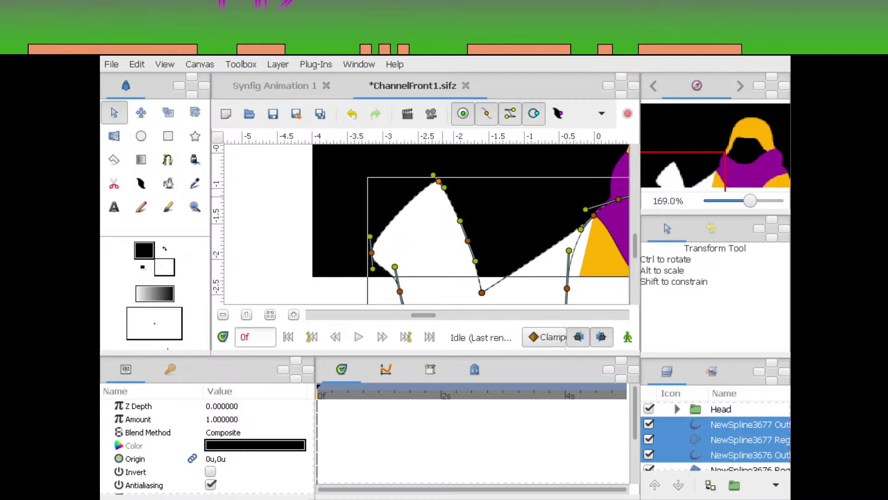
left_click_drag(468, 241, 458, 202)
left_click_drag(477, 267, 499, 230)
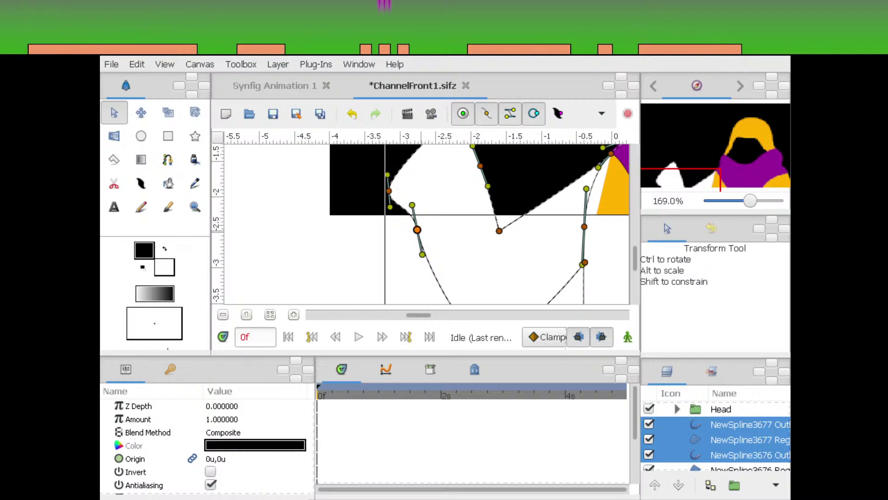
left_click_drag(417, 230, 408, 248)
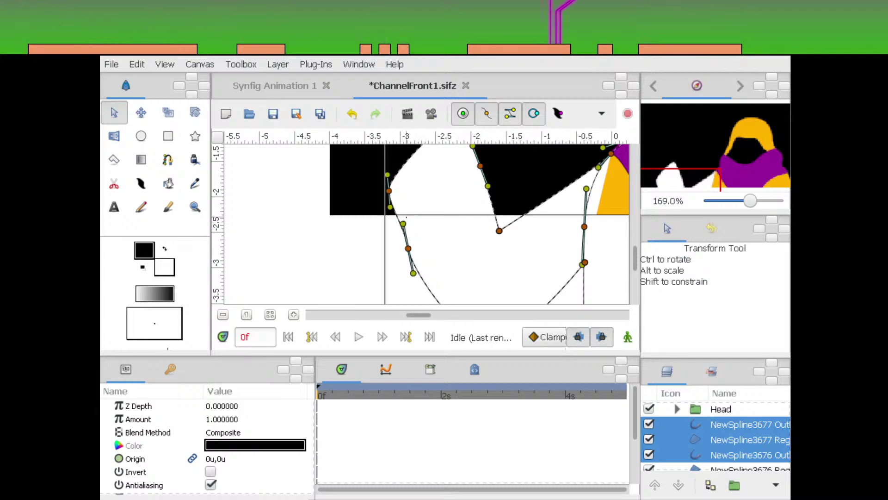
Round the hand's tip with a horizontal tangent and smooth the inner and outer forearm curves by adjusting their tangents
scroll(426, 224, "down", 4)
scroll(425, 224, "right", 1)
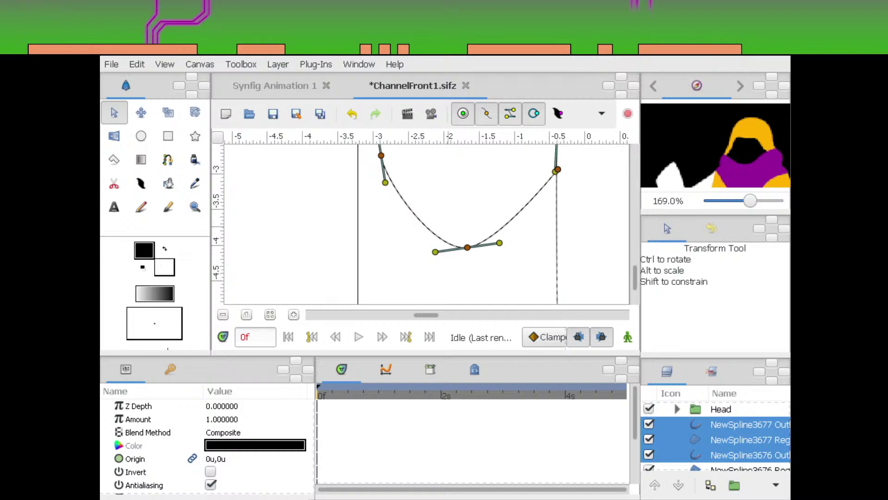
scroll(426, 225, "up", 3)
scroll(425, 225, "left", 1)
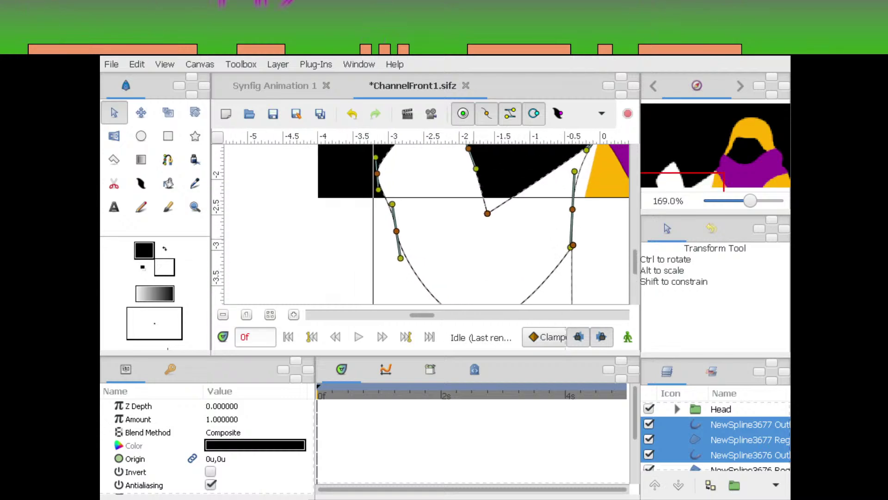
scroll(425, 225, "up", 4)
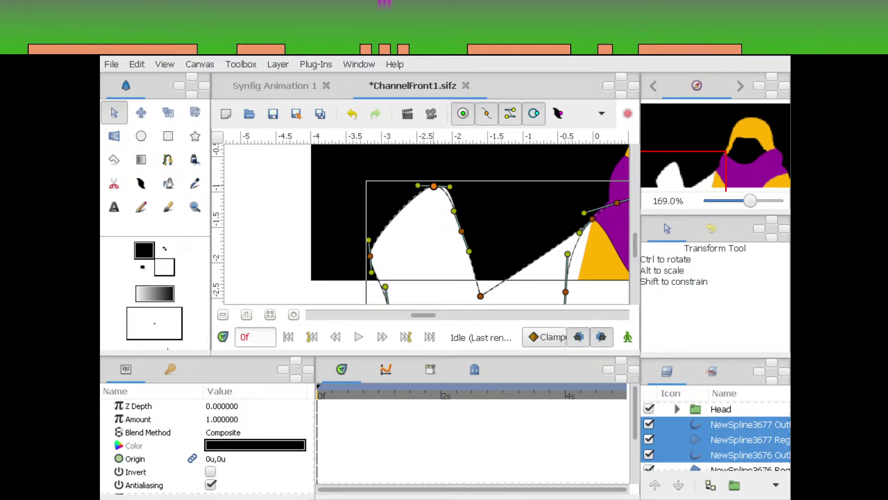
left_click_drag(470, 251, 467, 252)
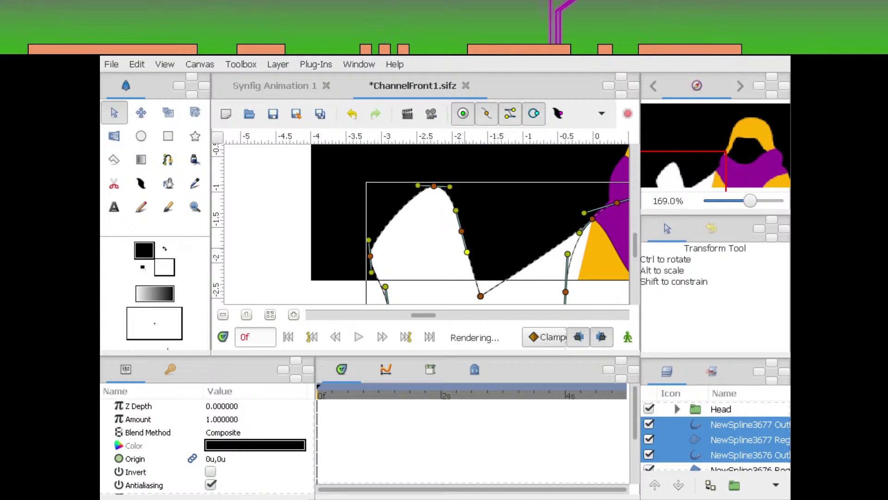
left_click_drag(370, 256, 407, 177)
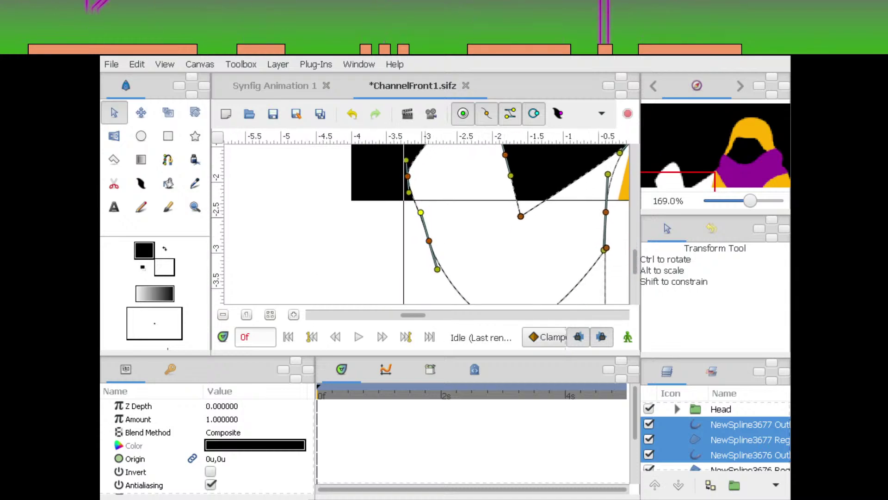
scroll(425, 224, "up", 3)
scroll(426, 225, "left", 1)
left_click_drag(487, 205, 418, 211)
scroll(426, 225, "down", 4)
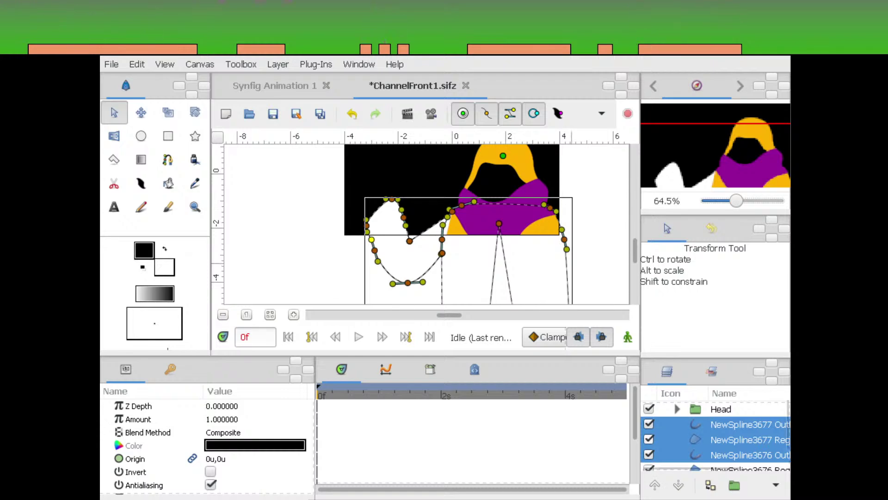
Group the arm's outline and region layers and name the group ArmR
left_click(750, 440)
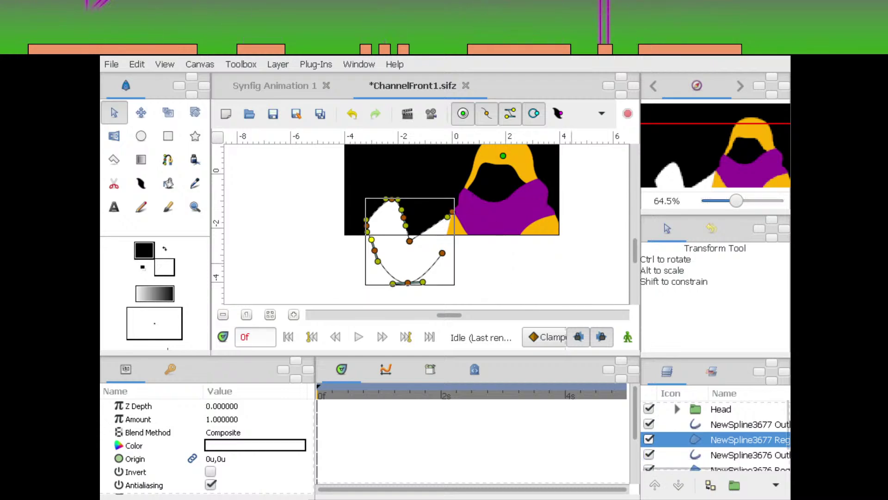
left_click(750, 424, "ctrl")
left_click(734, 485)
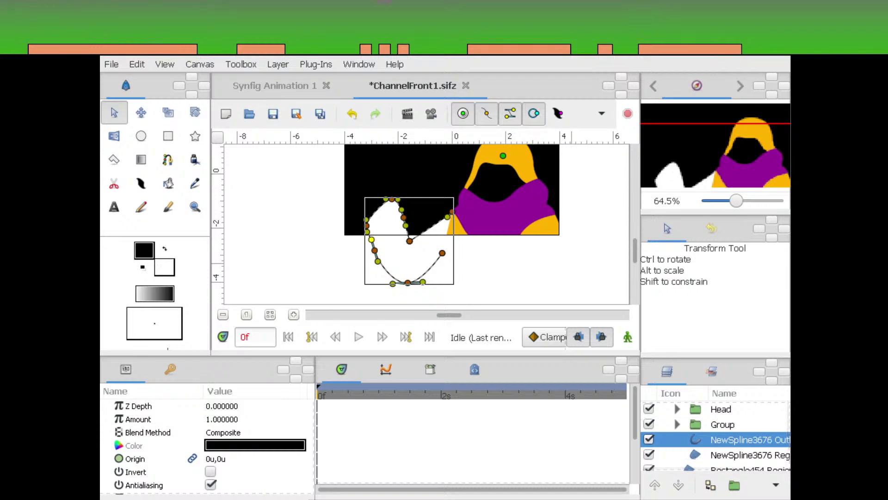
double_click(723, 424)
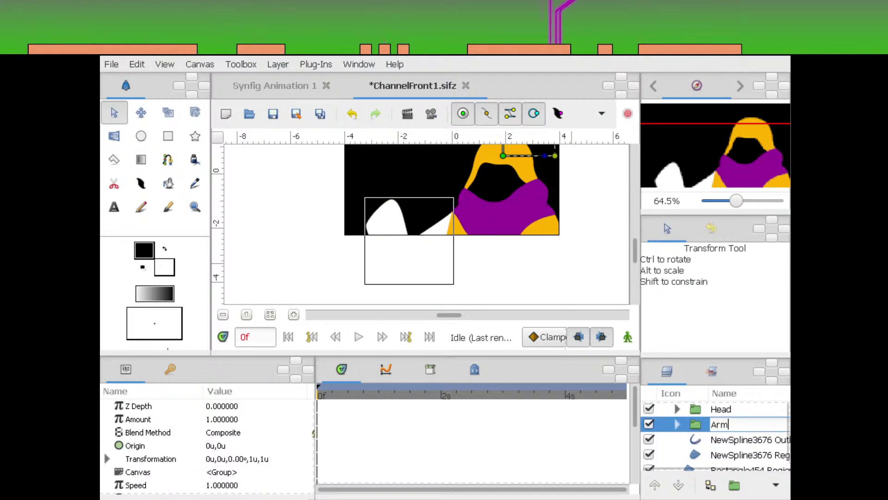
key("Return")
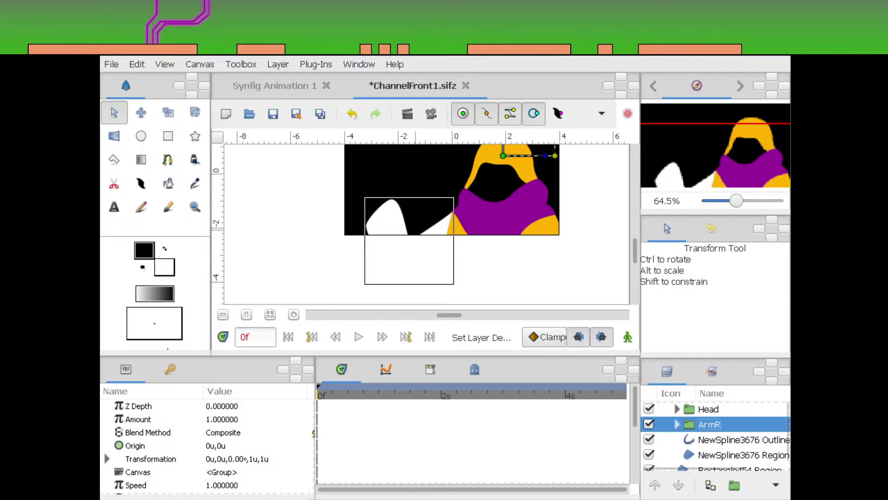
Fill the arm region with the same orange-yellow as the body
left_click(383, 228)
left_click(255, 445)
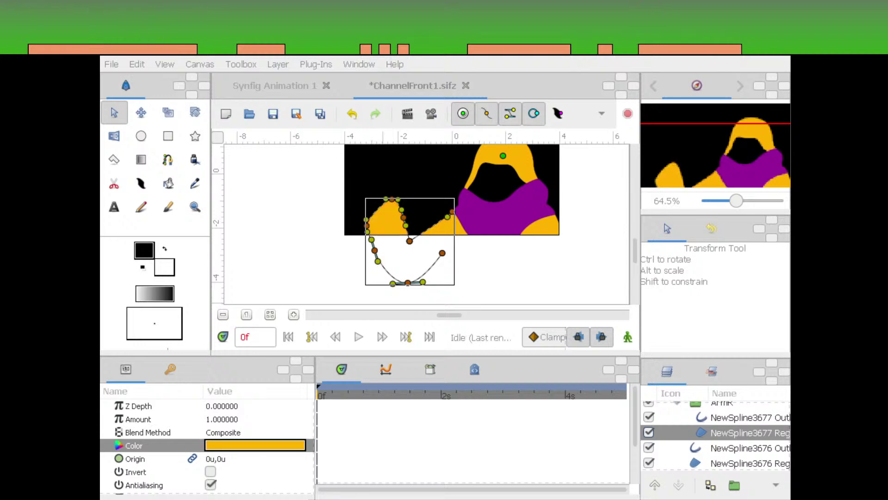
left_click_drag(419, 234, 414, 259)
Put the black face region of the Head group into a new subgroup and select the region inside it
left_click(498, 170)
left_click(491, 207)
left_click_drag(501, 234, 458, 240)
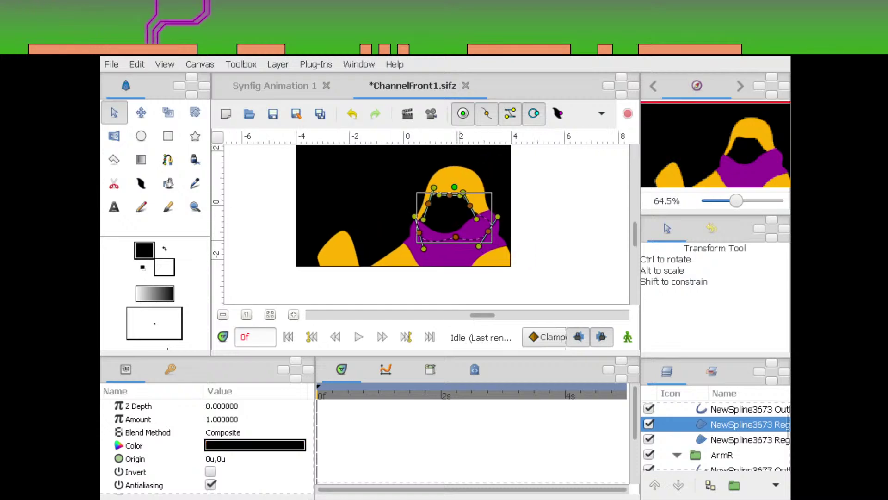
scroll(425, 222, "up", 3)
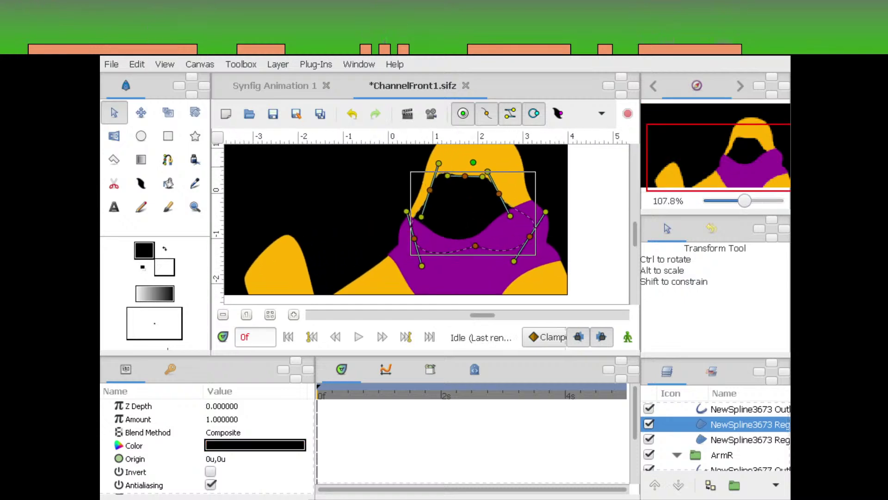
scroll(426, 222, "right", 2)
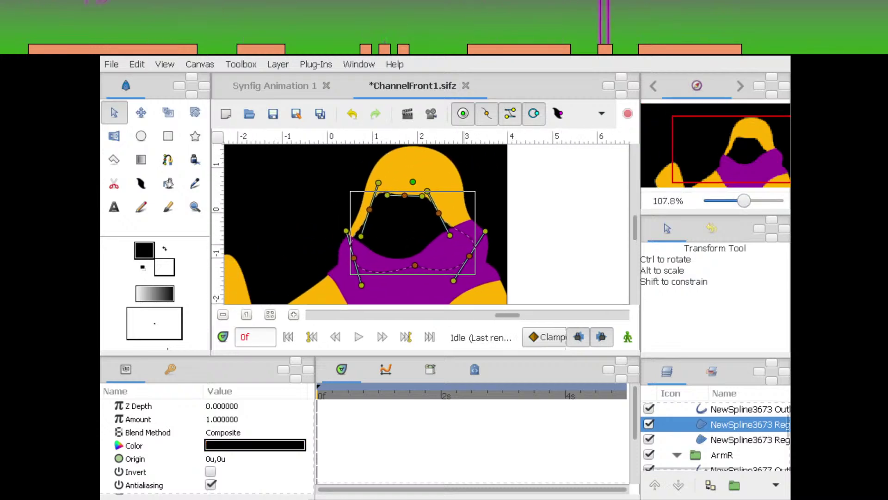
left_click(735, 485)
left_click(690, 424)
left_click(753, 440)
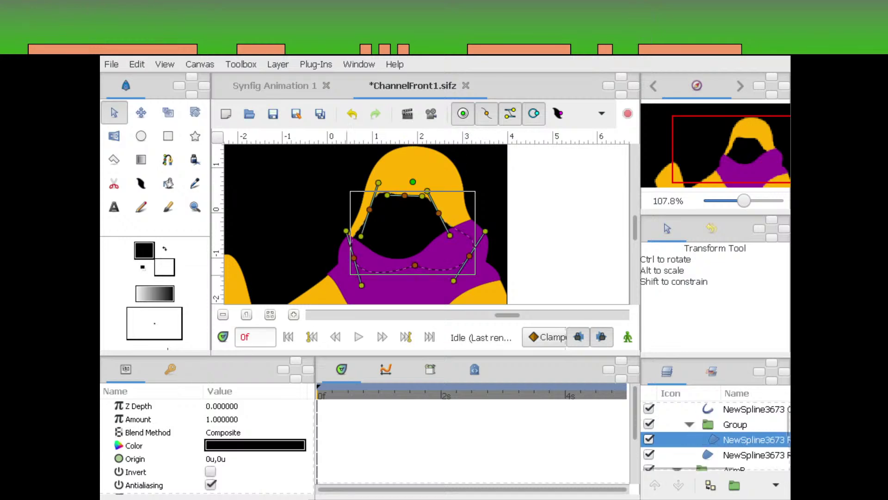
Draw a nine-vertex face shape with the Spline tool, as region and outline, from the upper hood down into the collar
left_click(168, 160)
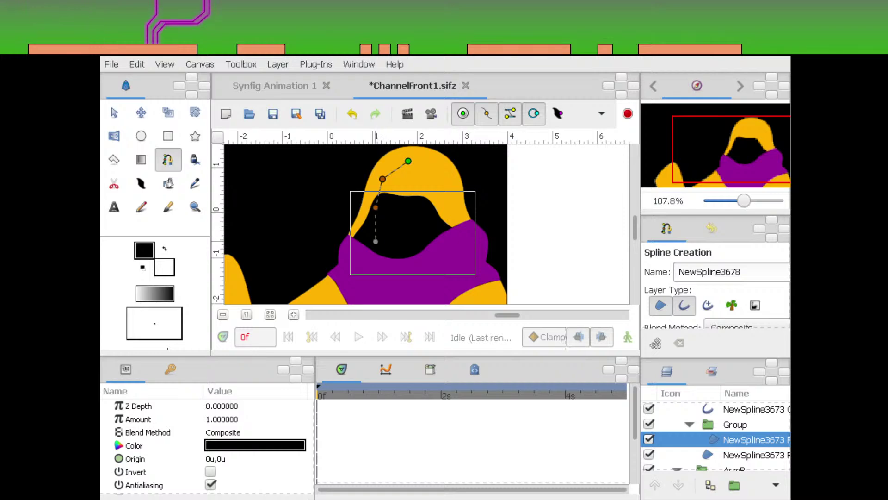
left_click(437, 274)
left_click(458, 247)
left_click(462, 202)
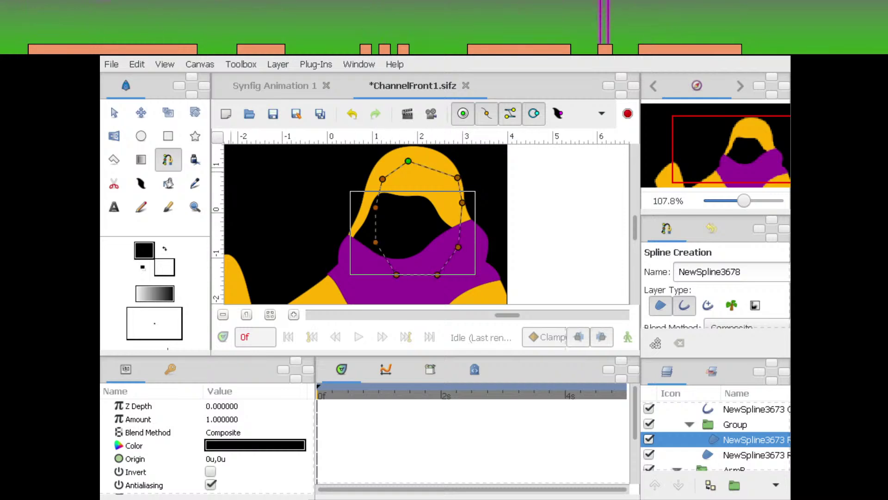
key("alt+a")
Group the new face shape's outline and region, and change the group's blend method to confine it to the face opening
left_click_drag(408, 225, 448, 215)
left_click(756, 439)
left_click(756, 455, "shift")
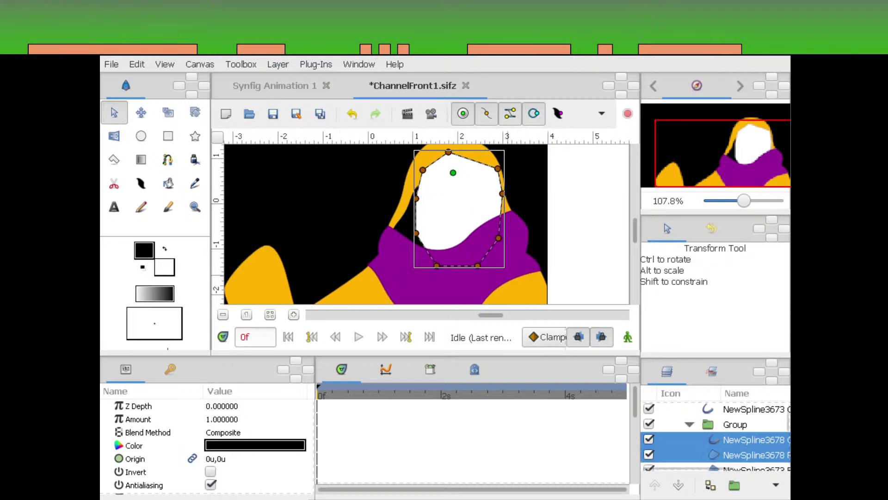
left_click(734, 485)
left_click(735, 440)
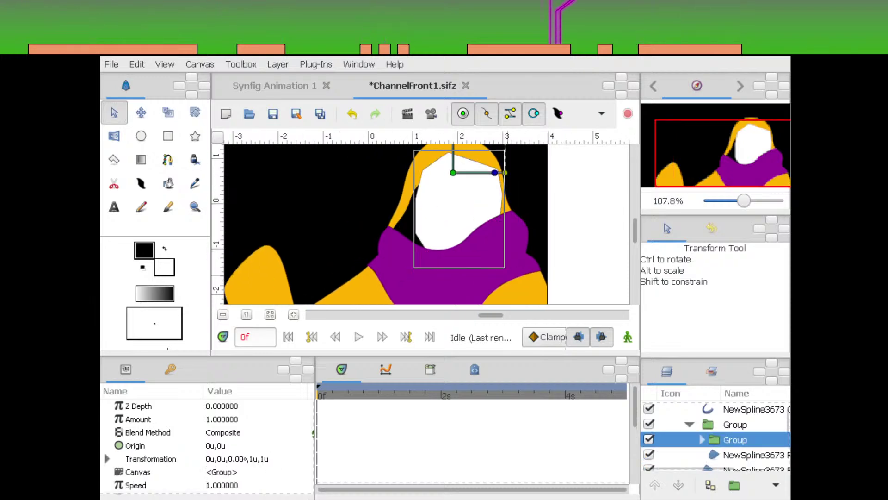
left_click(255, 433)
left_click(255, 458)
Round the top of the white face shape with tangents and move its upper-left side vertices outward along the hood
left_click(442, 212)
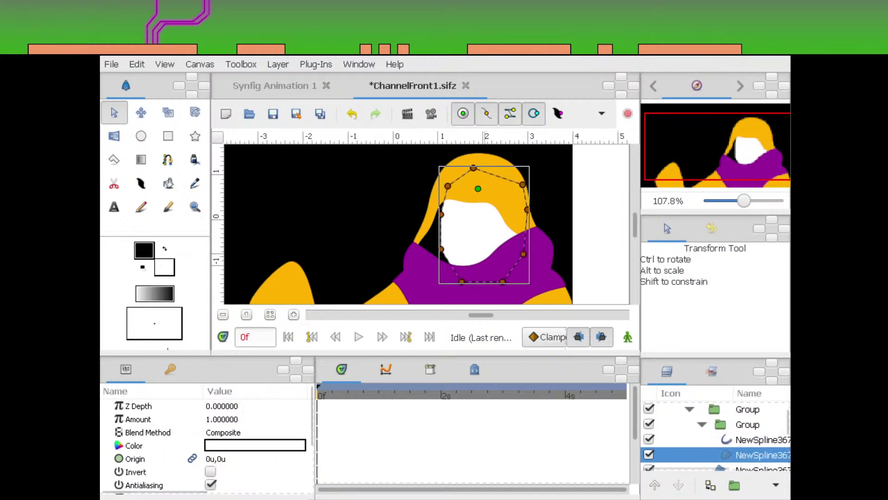
scroll(427, 221, "up", 5)
left_click_drag(760, 200, 752, 201)
left_click_drag(735, 141, 737, 129)
mouse_move(475, 200)
left_mouse_down()
mouse_move(517, 201)
mouse_move(486, 199)
left_mouse_up()
left_click_drag(398, 222, 476, 179)
left_click_drag(460, 208, 452, 224)
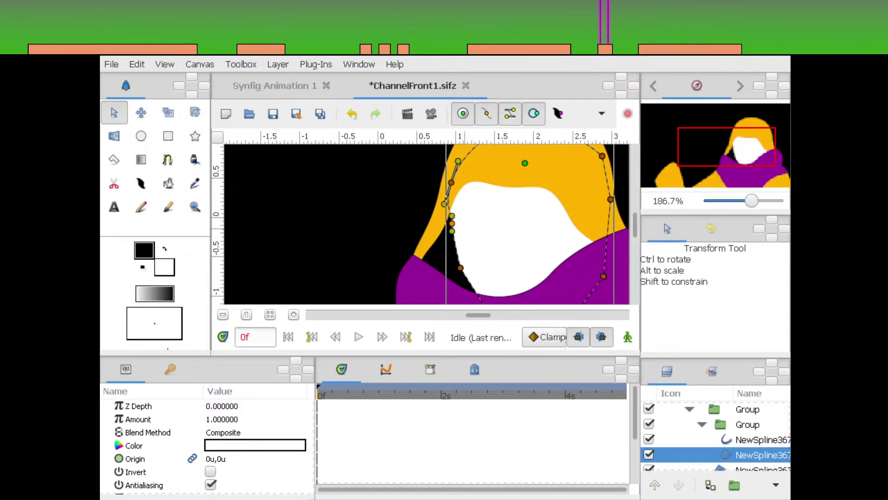
Move the face shape's lower-left vertex outward, curve it with a tangent, and nudge the upper-left vertex toward the hood's edge
left_click_drag(486, 185, 458, 228)
left_click_drag(500, 169, 531, 161)
left_click_drag(574, 199, 565, 185)
left_click_drag(482, 259, 549, 201)
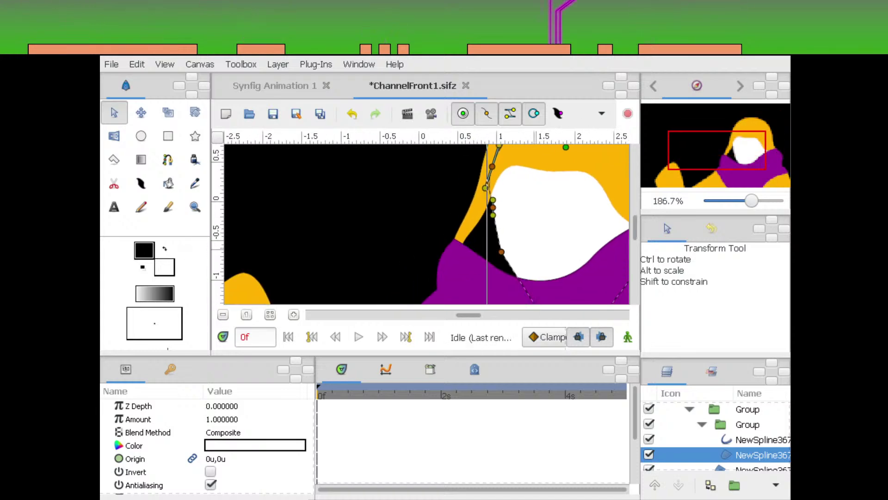
mouse_move(502, 251)
left_mouse_down()
mouse_move(493, 256)
mouse_move(499, 279)
mouse_move(486, 256)
mouse_move(494, 290)
mouse_move(492, 257)
left_mouse_up()
left_click_drag(482, 224, 505, 273)
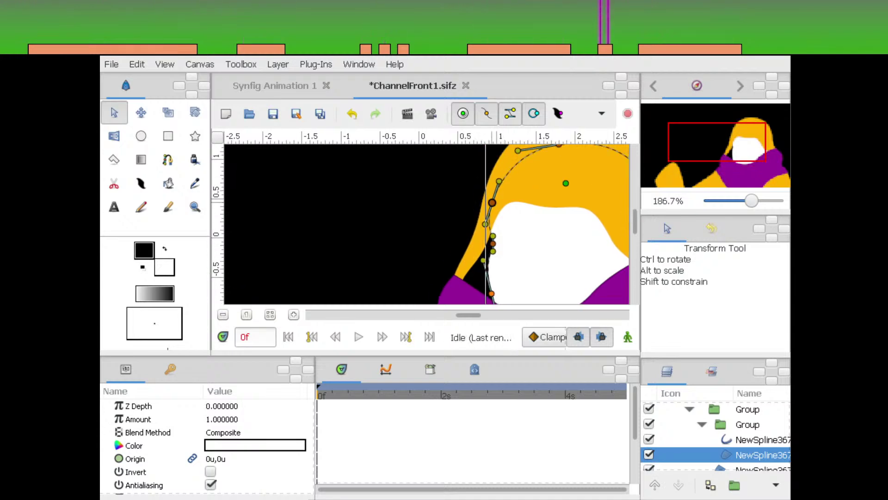
left_click_drag(492, 202, 489, 204)
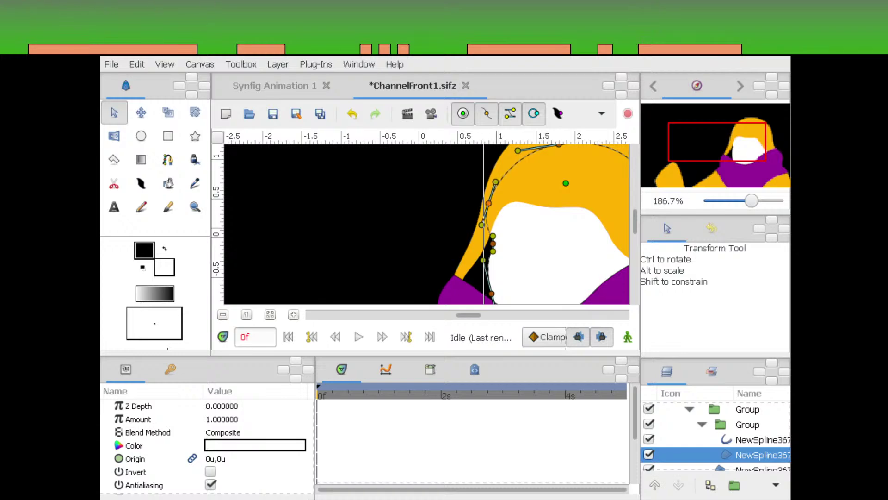
Curve the lower part of the white face shape with tangents at its bottom-left, bottom and lower-right vertices inside the collar
scroll(426, 224, "down", 8)
left_click_drag(534, 235, 496, 256)
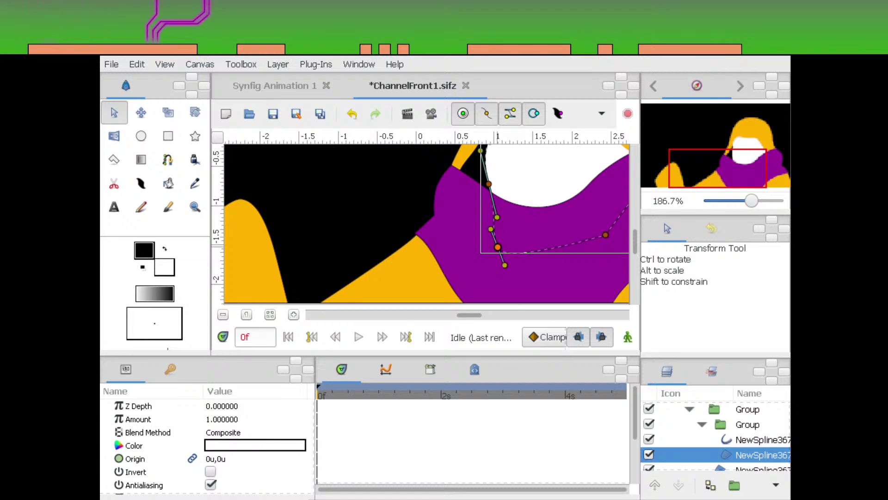
scroll(426, 225, "right", 5)
left_click_drag(372, 250, 374, 242)
mouse_move(481, 237)
left_mouse_down()
mouse_move(456, 254)
mouse_move(434, 243)
mouse_move(481, 225)
left_mouse_up()
scroll(425, 225, "up", 3)
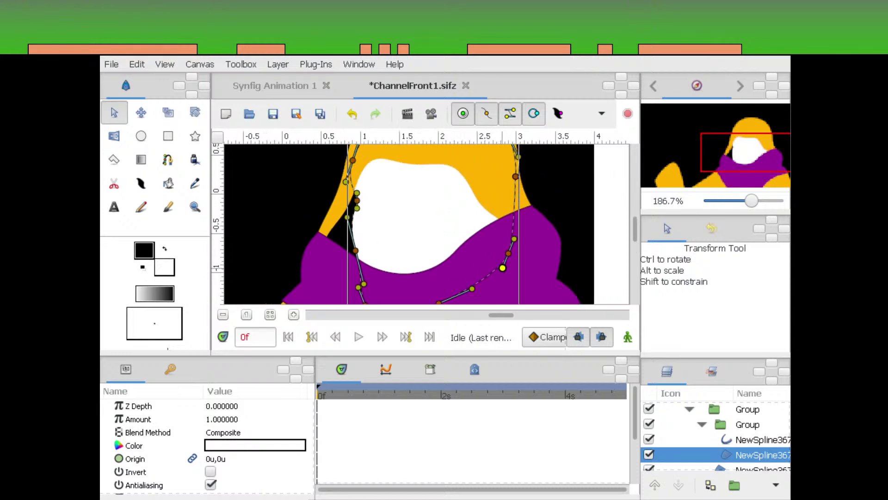
Round the right side of the face shape by adding tangents to its vertices between the hood and the collar
scroll(426, 225, "up", 2)
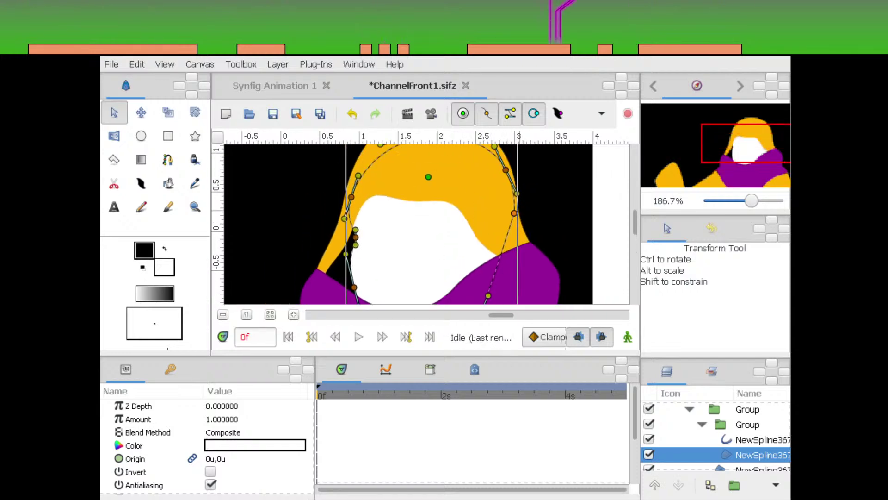
left_click_drag(514, 213, 505, 269)
left_click_drag(509, 247, 508, 264)
scroll(507, 227, "up", 2)
left_click_drag(507, 199, 519, 241)
left_click_drag(452, 303, 506, 218)
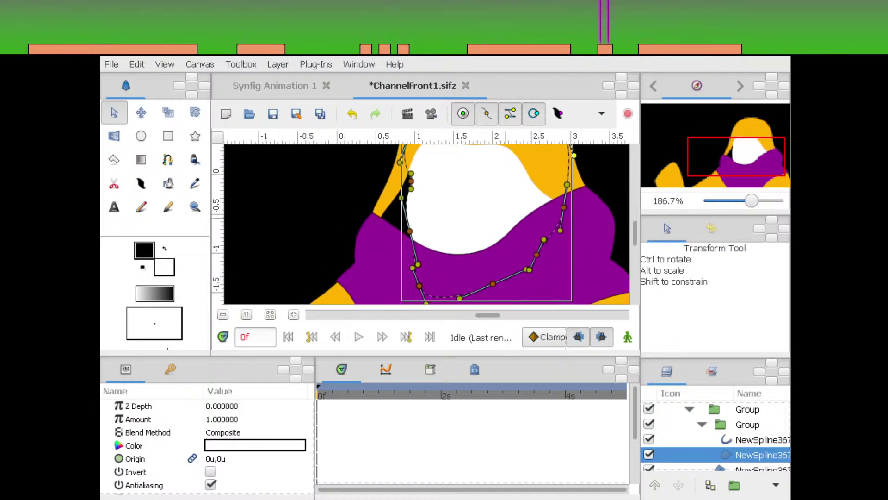
scroll(426, 224, "down", 2)
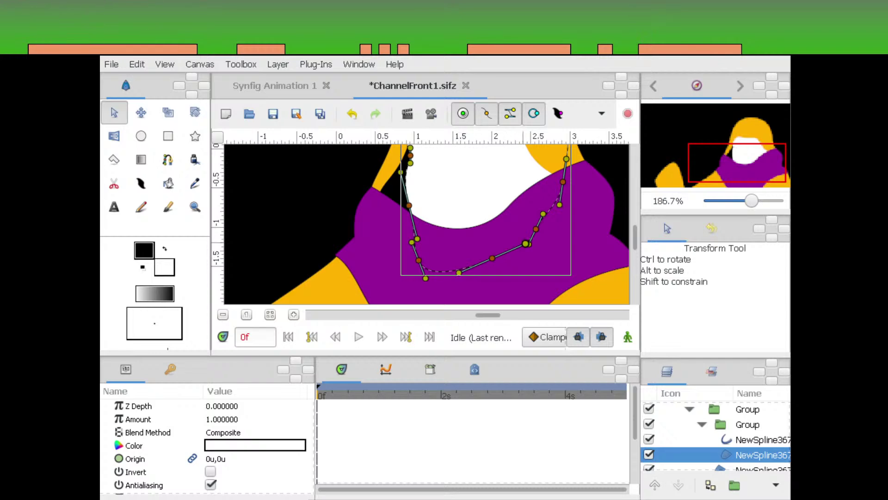
Change the color of the white face region to an orange-brown skin tone
scroll(425, 224, "up", 2)
scroll(426, 224, "left", 2)
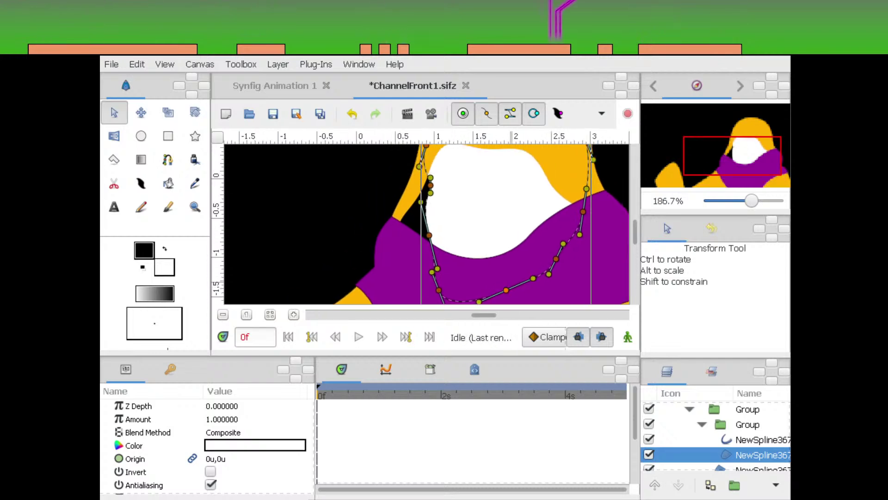
scroll(426, 225, "down", 1)
scroll(425, 225, "left", 1)
scroll(578, 228, "up", 2)
scroll(579, 228, "right", 1)
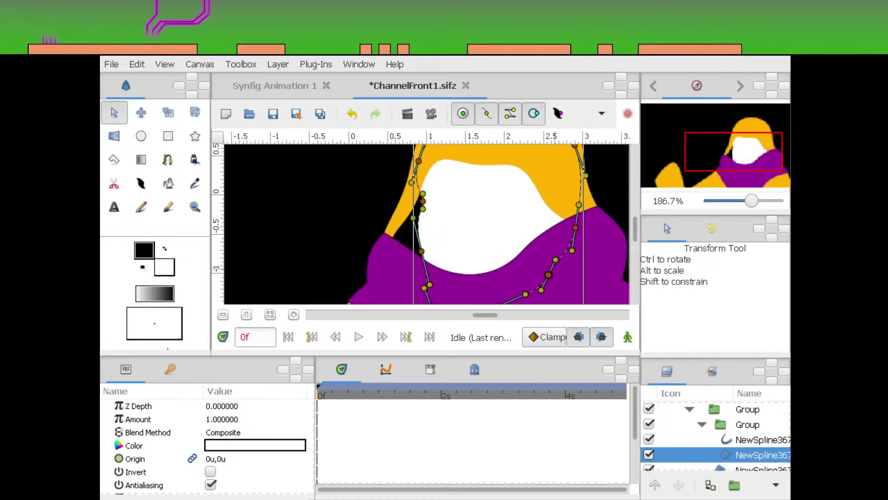
scroll(527, 232, "down", 2)
scroll(527, 232, "left", 2)
scroll(426, 225, "up", 3)
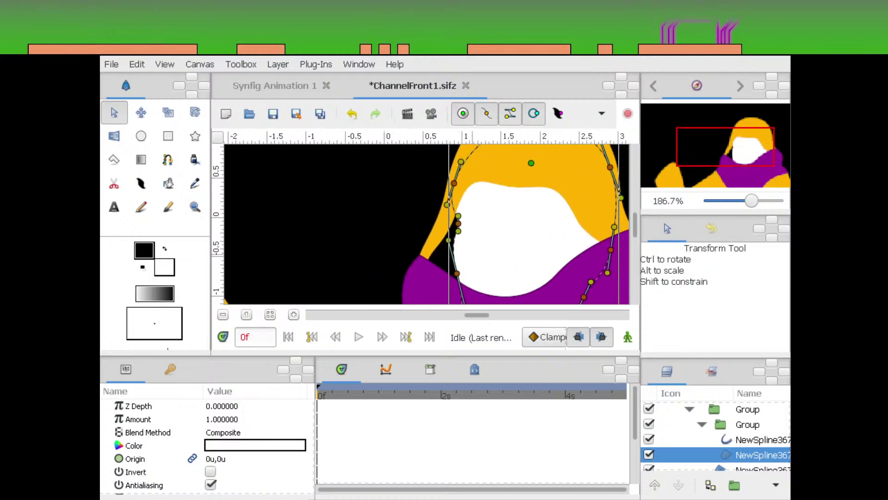
scroll(425, 224, "right", 3)
scroll(426, 225, "right", 1)
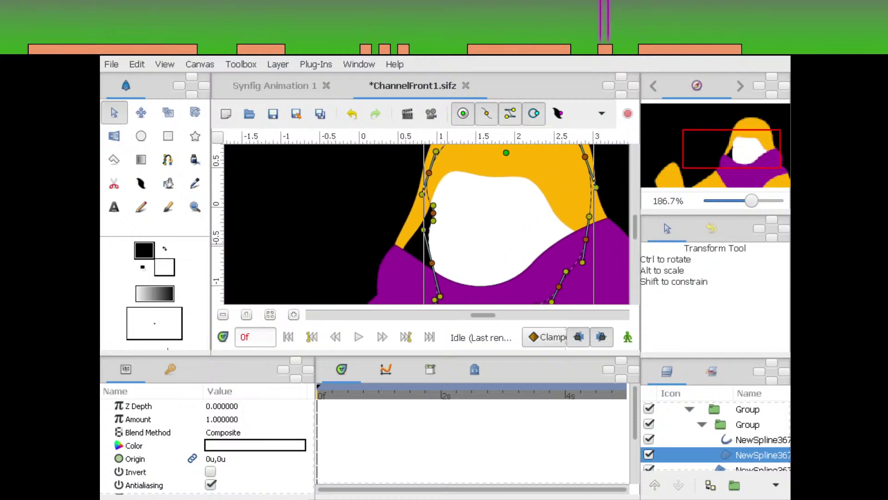
scroll(425, 225, "down", 2)
left_click(255, 446)
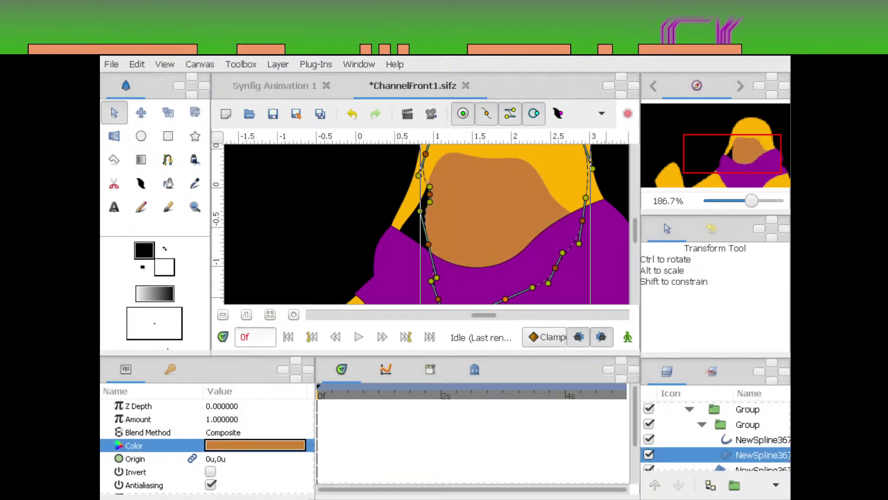
Above the face outline, draw a four-vertex closed Spline shape from the collar's left edge across the face and up into the hood
left_click(748, 425)
left_click(762, 439)
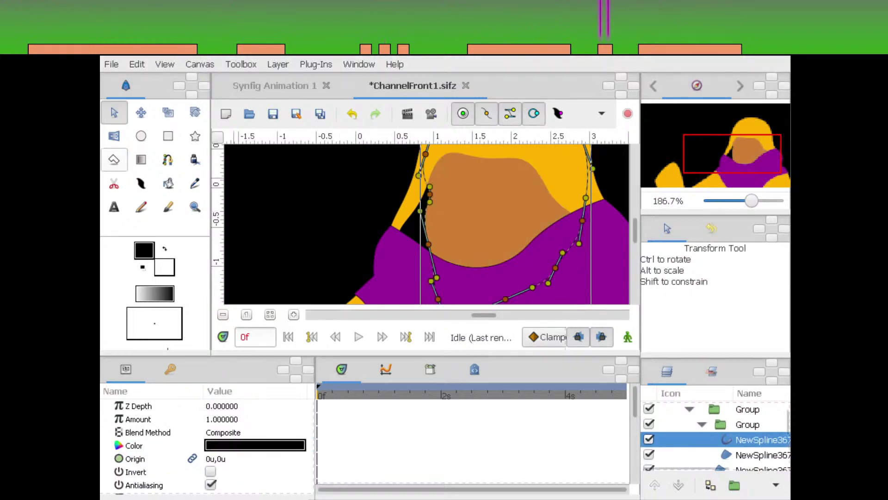
left_click(168, 159)
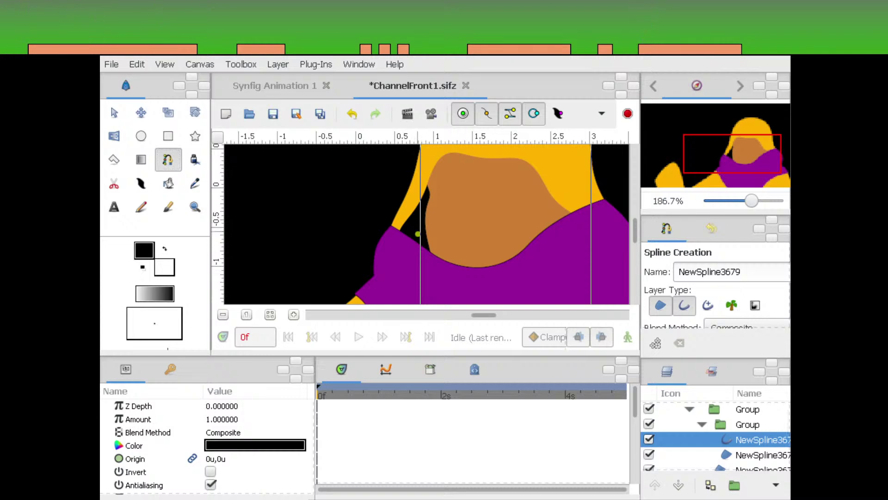
left_click(463, 193)
left_click(516, 240)
left_click_drag(549, 211, 486, 295)
left_click(476, 193)
left_click_drag(371, 296, 442, 204)
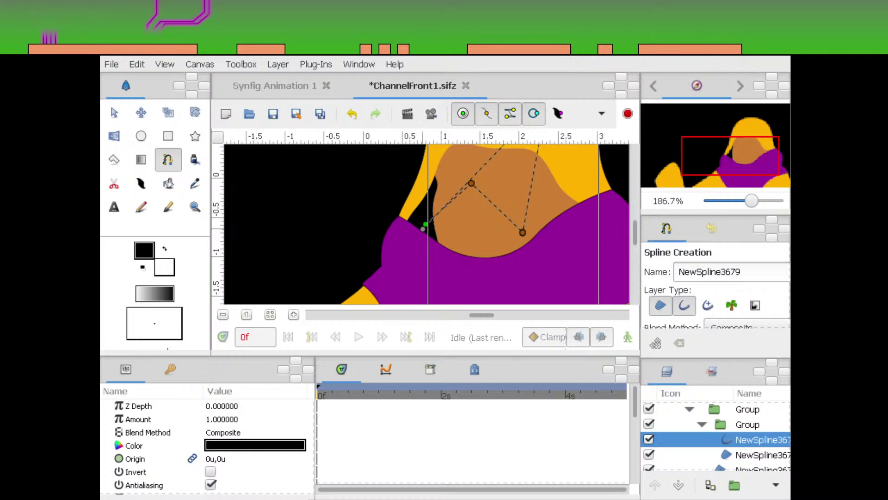
left_click(114, 112)
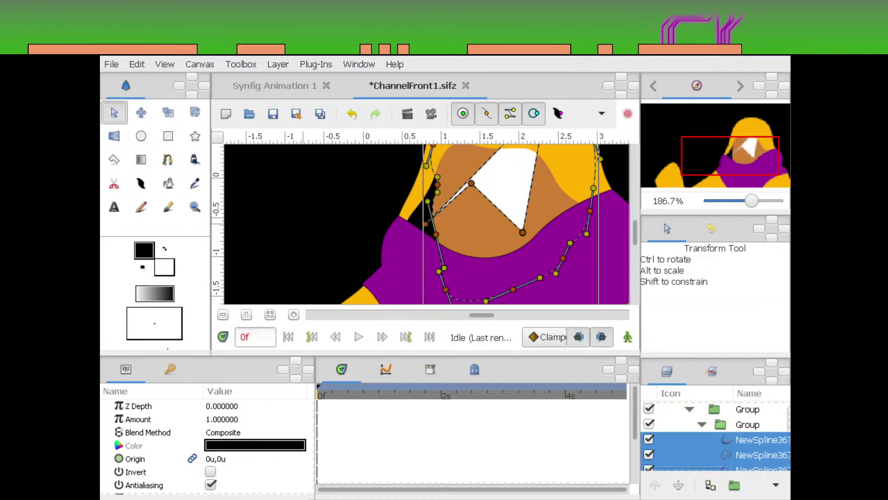
Delete the new shape's outline layer and round the top of its white region with a long tangent at the hood vertex
left_click(762, 440)
key("Delete")
left_click_drag(569, 162, 512, 280)
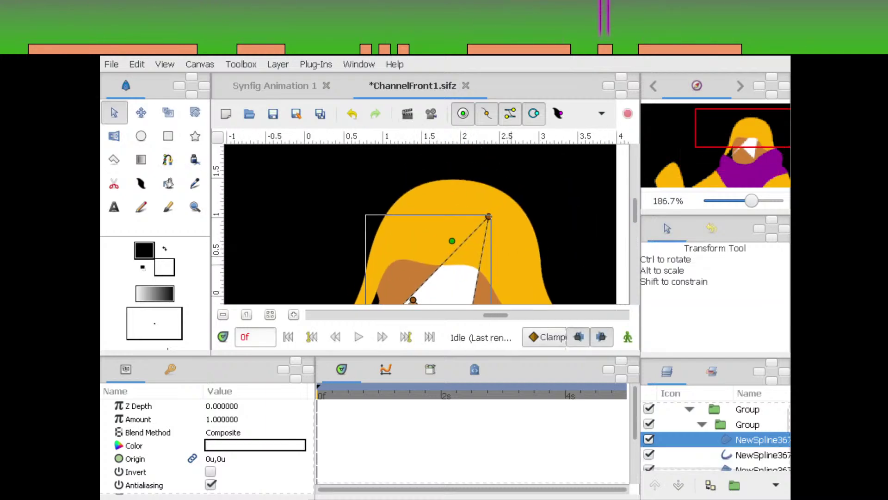
left_click(490, 217)
left_click_drag(490, 217, 681, 315)
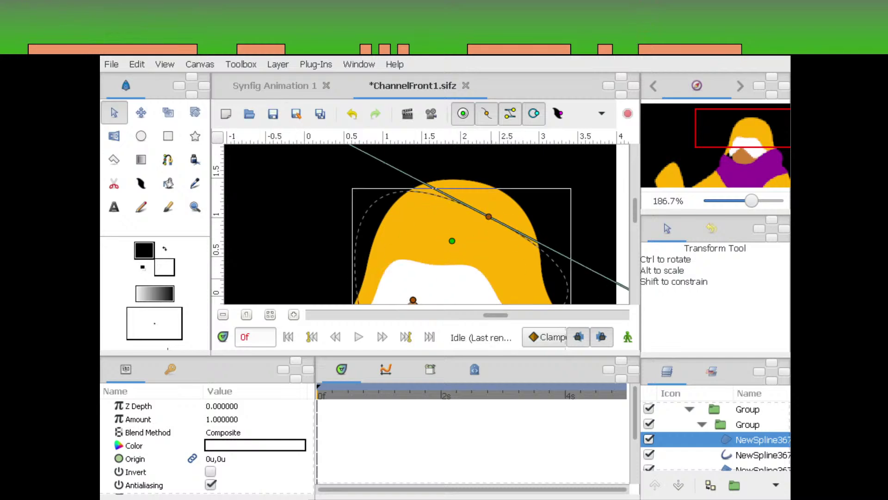
Reshape the white region's lower edge with tangents at its left, middle and right vertices so it arches over the lower face
left_click_drag(480, 298, 425, 140)
left_click(409, 190)
left_click_drag(409, 191, 452, 192)
left_click_drag(452, 193, 525, 290)
mouse_move(385, 280)
left_mouse_down()
mouse_move(402, 258)
mouse_move(371, 287)
left_mouse_up()
left_click_drag(403, 258, 395, 273)
left_click_drag(449, 217, 444, 252)
left_click_drag(444, 252, 437, 233)
left_click_drag(531, 272, 468, 274)
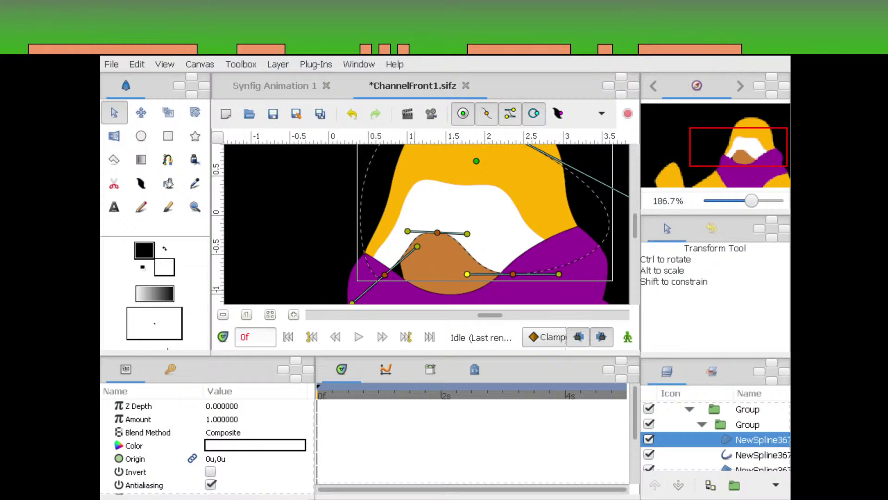
Set the white region's feather to 0.3
scroll(250, 444, "down", 4)
left_click(250, 444)
type(".3")
key("Return")
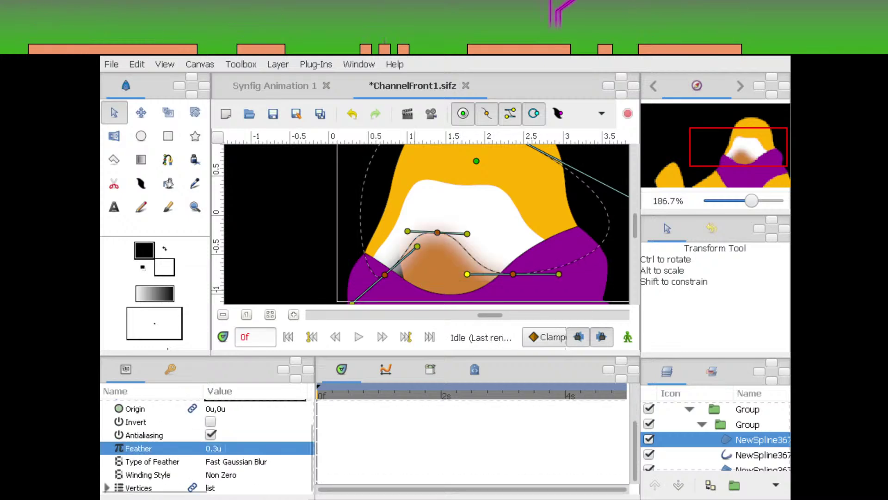
Set the feathered region's blend method to Onto and its color to black to shade the upper face
scroll(250, 440, "up", 4)
left_click(250, 433)
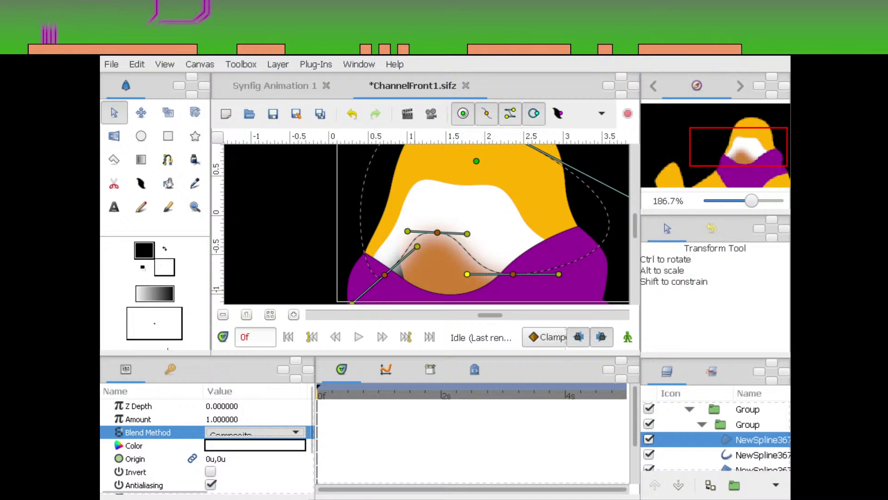
left_click(250, 456)
left_click(254, 445)
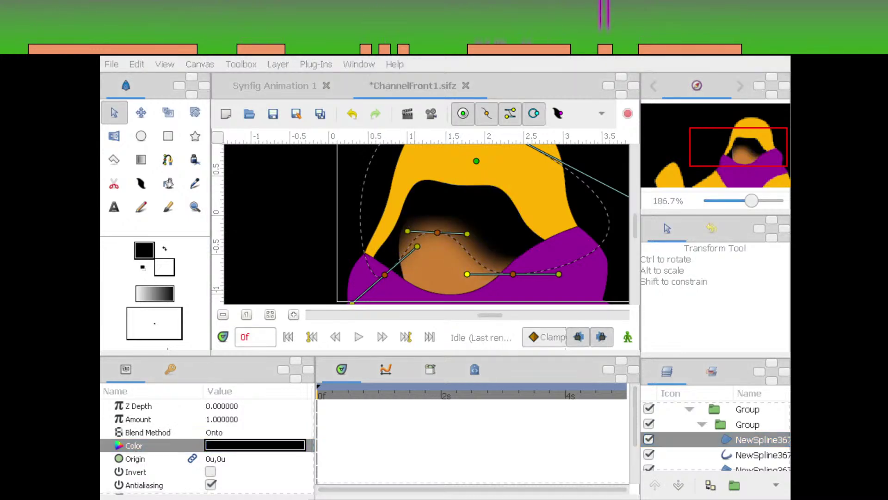
Select the black face-opening region and shift its left, top and right vertices toward the left side of the hood
left_click_drag(513, 273, 510, 291)
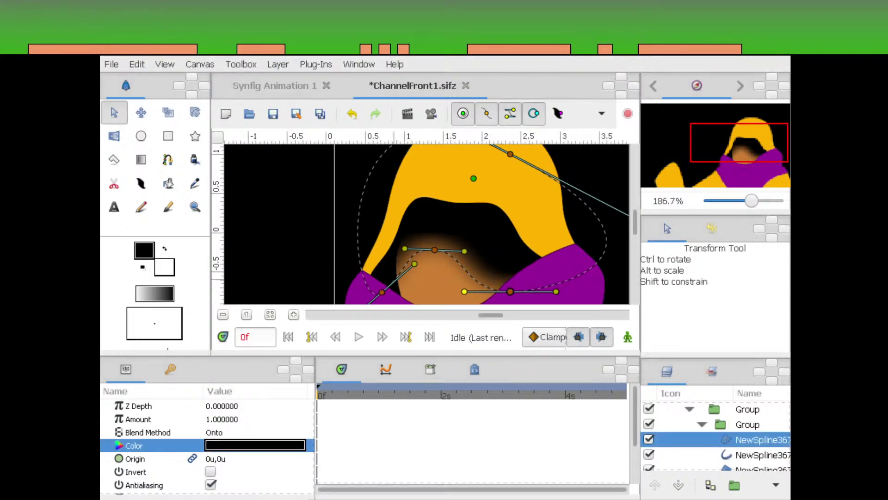
left_click(395, 279)
left_click(388, 277)
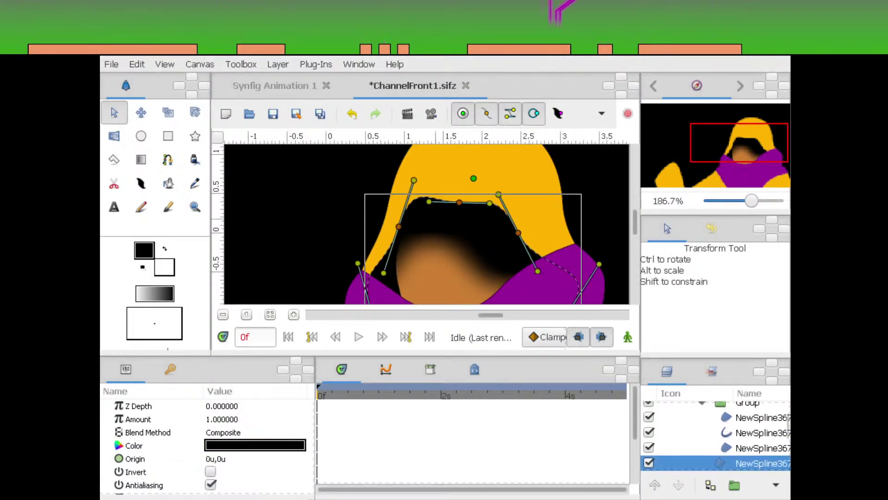
left_click_drag(398, 226, 393, 227)
left_click_drag(459, 203, 443, 202)
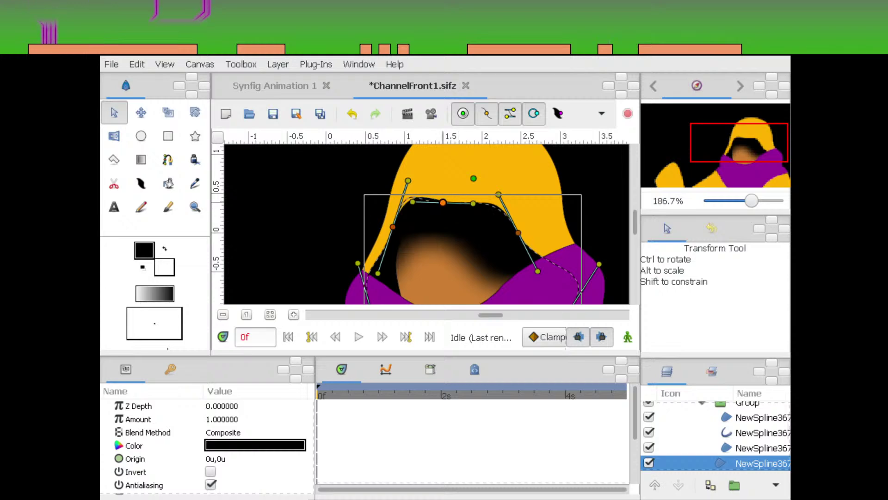
left_click_drag(518, 233, 501, 231)
Straighten the face opening's lower-right tangent and move its lower-right, right and top vertices slightly to the right
left_click_drag(586, 292, 546, 216)
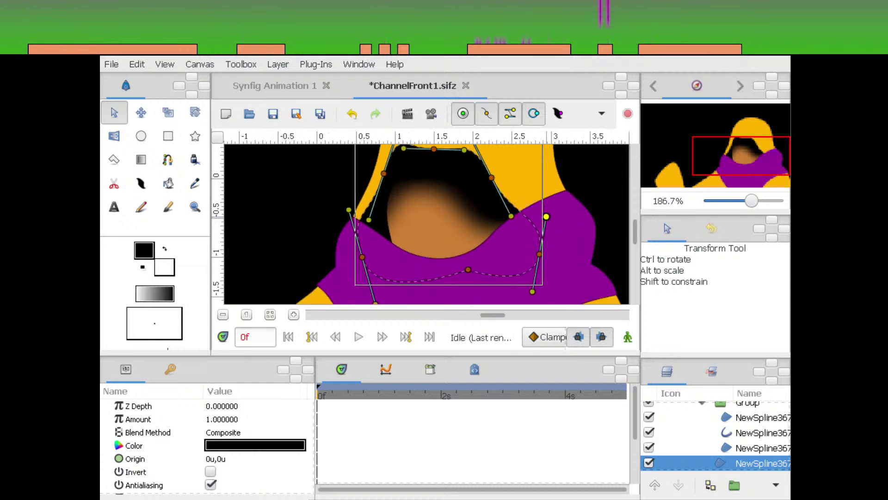
left_click_drag(495, 245, 556, 251)
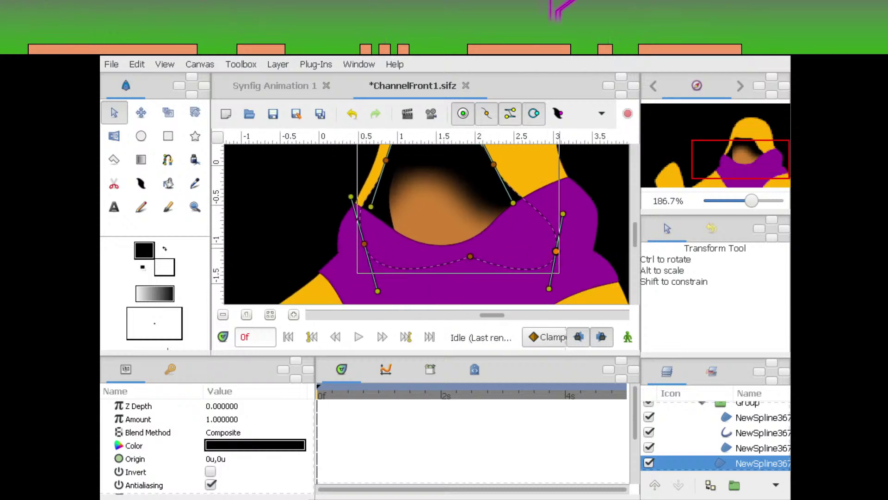
left_click_drag(495, 204, 487, 266)
left_click_drag(485, 227, 498, 226)
left_click_drag(427, 199, 434, 200)
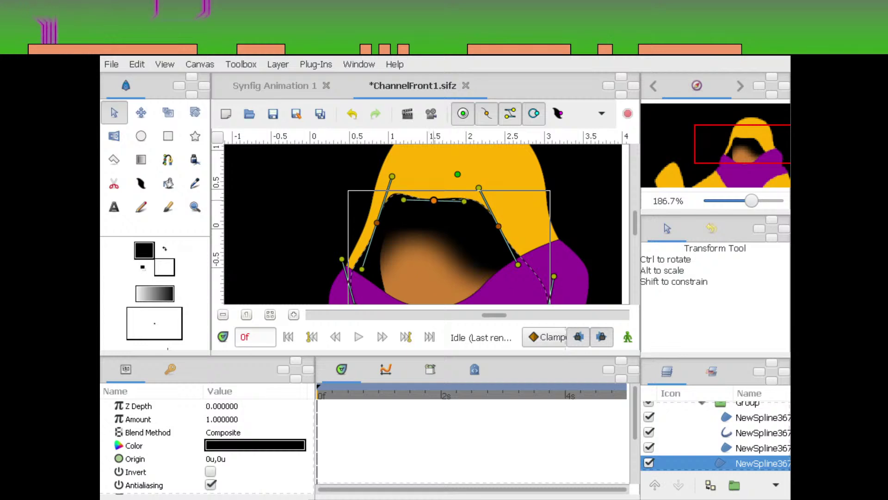
Select the feathered black shadow and nudge its middle and lower-right vertices to the right over the face
scroll(426, 224, "down", 3)
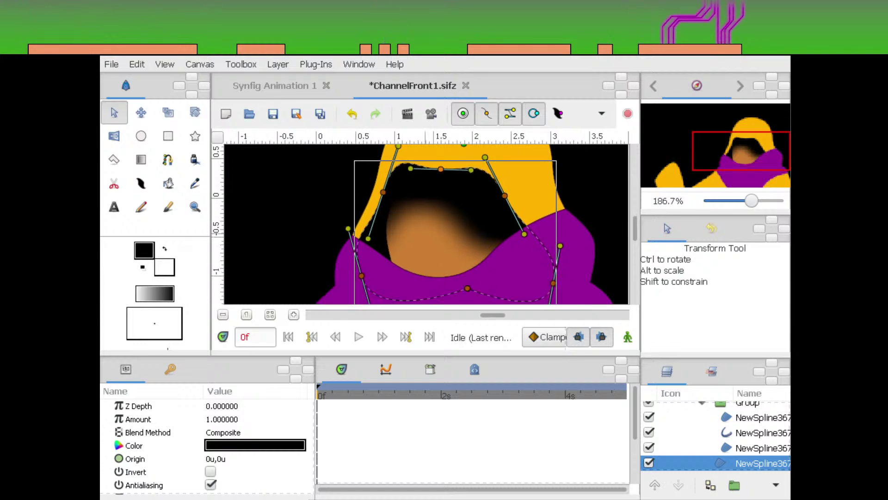
left_click(494, 250)
left_click_drag(425, 215, 437, 217)
left_click_drag(501, 257, 510, 258)
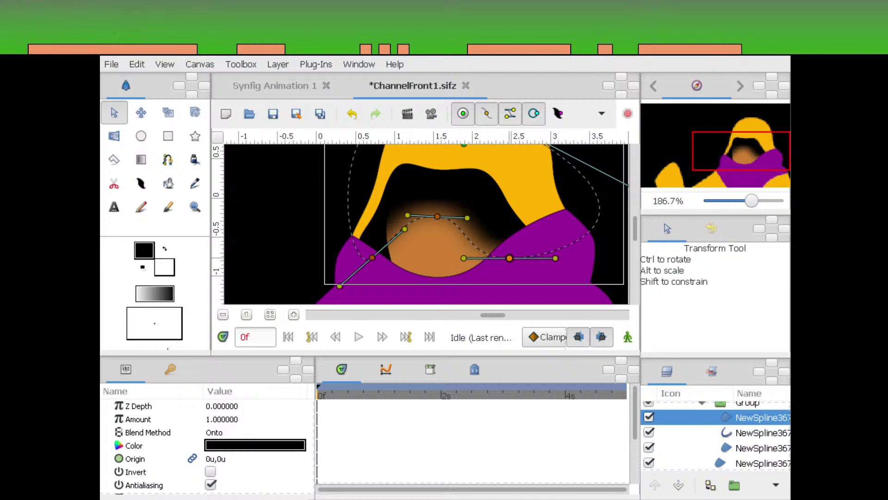
With the ArmR and body regions selected together, try to adjust the arm's lower inner vertex along the body's edge, and undo it
scroll(470, 262, "down", 2)
left_click_drag(398, 268, 567, 159)
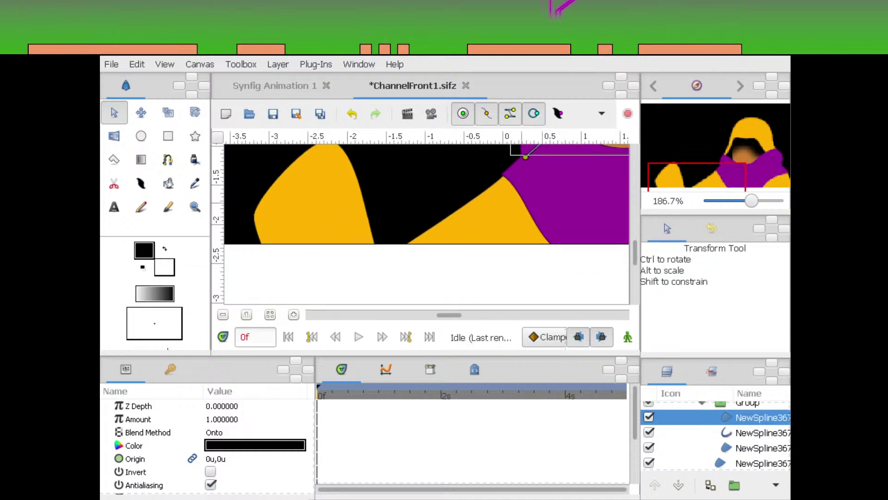
left_click(516, 216)
left_click(462, 224)
left_click_drag(462, 224, 495, 189)
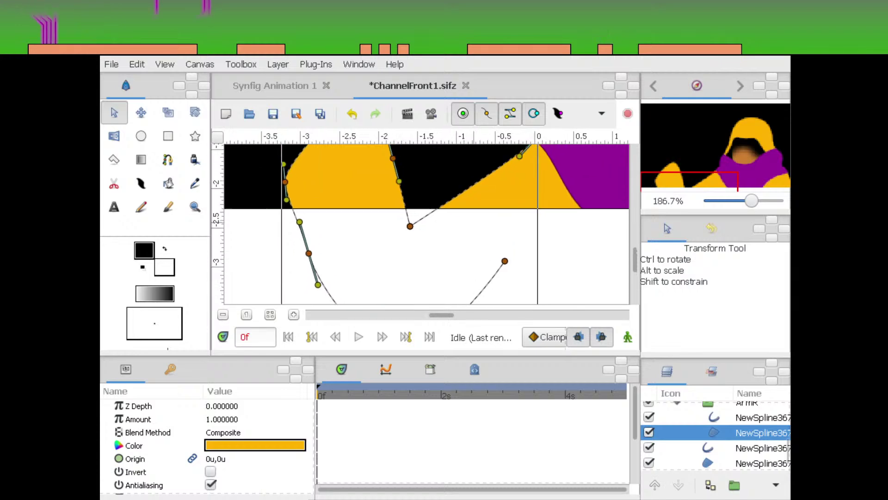
left_click_drag(411, 237, 347, 246)
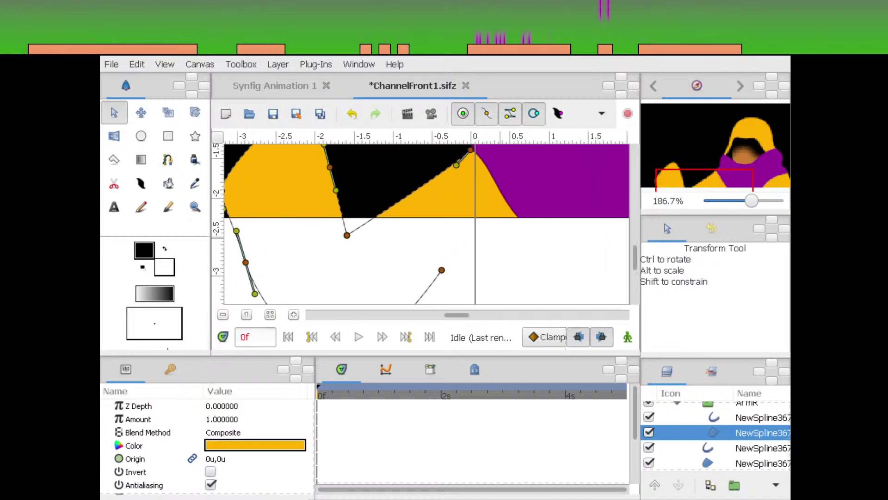
left_click(484, 259, "ctrl")
scroll(426, 224, "down", 3)
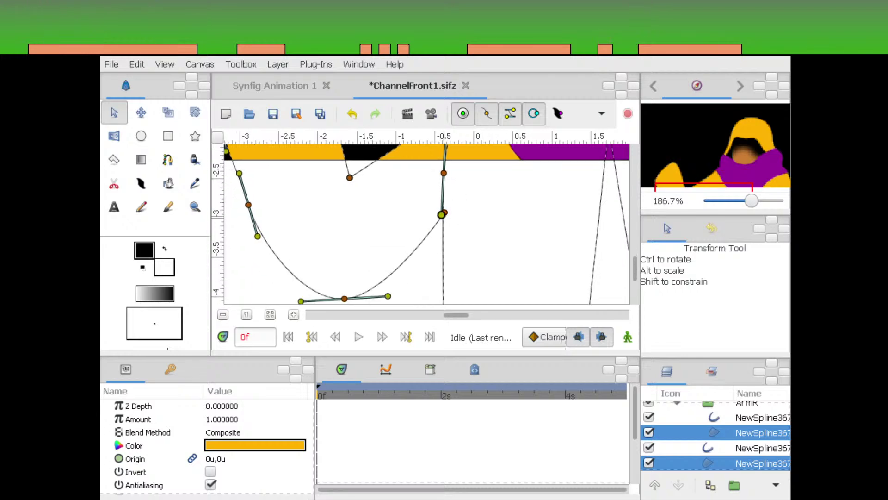
left_click_drag(441, 215, 442, 239)
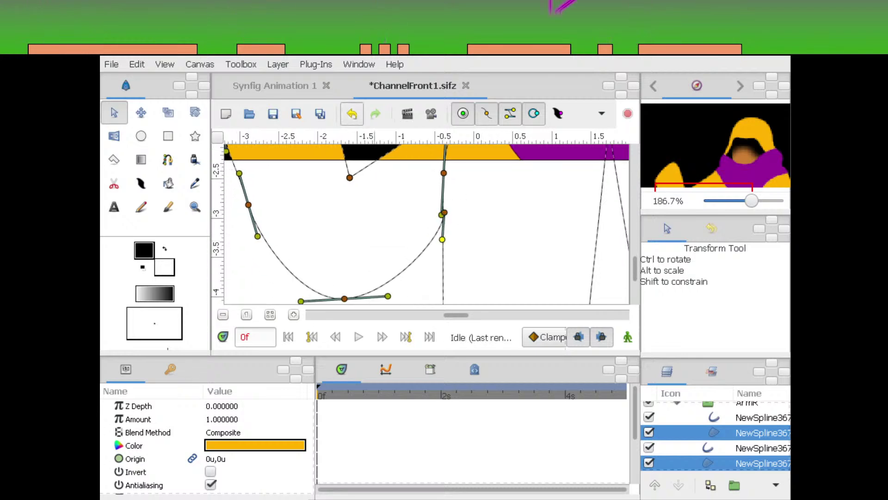
left_click(352, 114)
With the ArmR and body regions both selected, move the arm's lower inner vertex down along the body's edge in two adjustments
left_click_drag(486, 147, 477, 191)
left_click(476, 190)
left_click(759, 432)
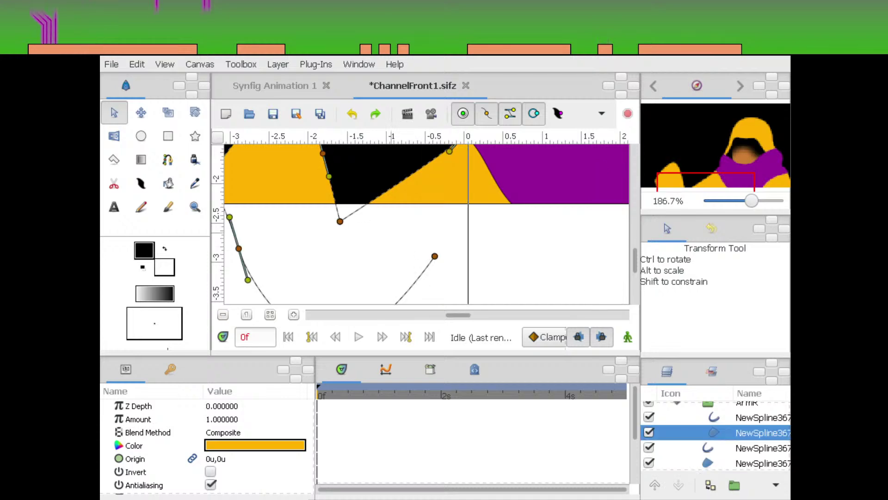
left_click(759, 463, "ctrl")
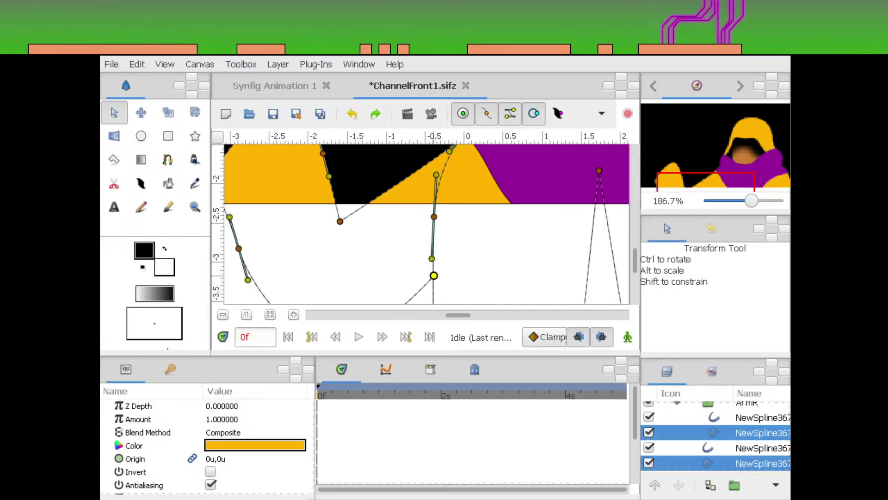
scroll(439, 208, "down", 2)
left_click_drag(444, 202, 443, 231)
scroll(426, 224, "up", 2)
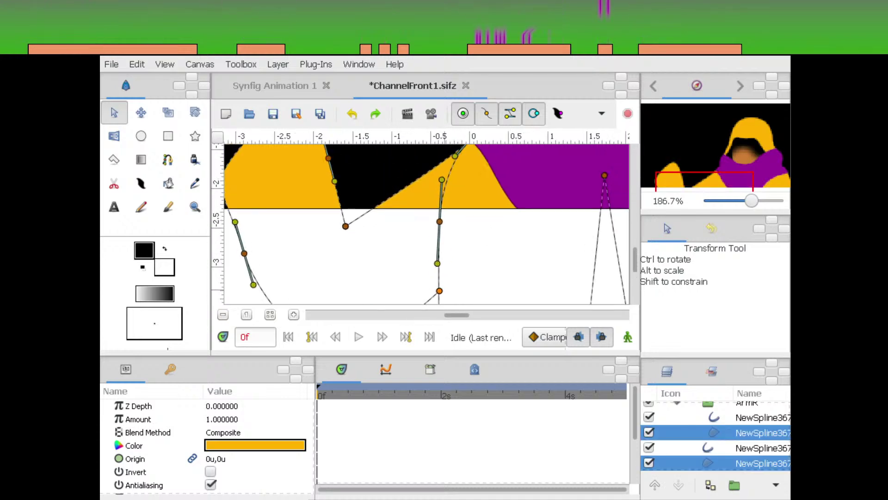
scroll(440, 290, "up", 1)
scroll(501, 279, "down", 3)
scroll(501, 278, "left", 2)
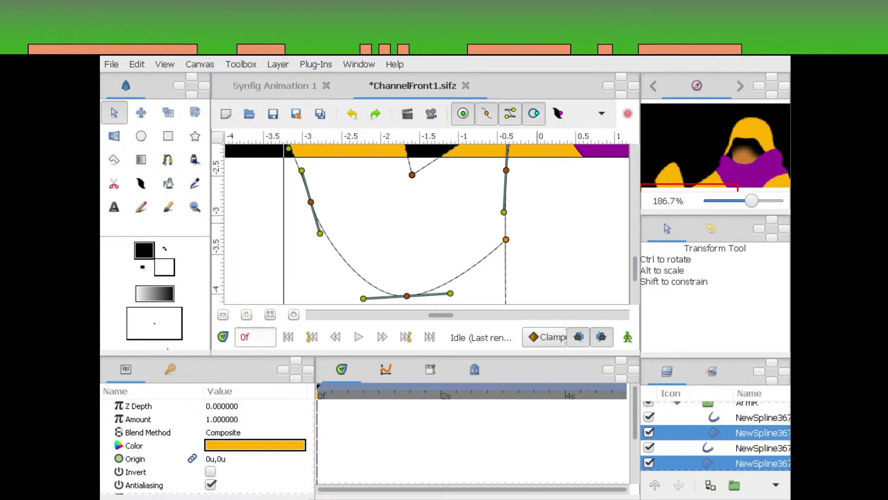
left_click_drag(506, 240, 505, 252)
scroll(505, 252, "up", 1)
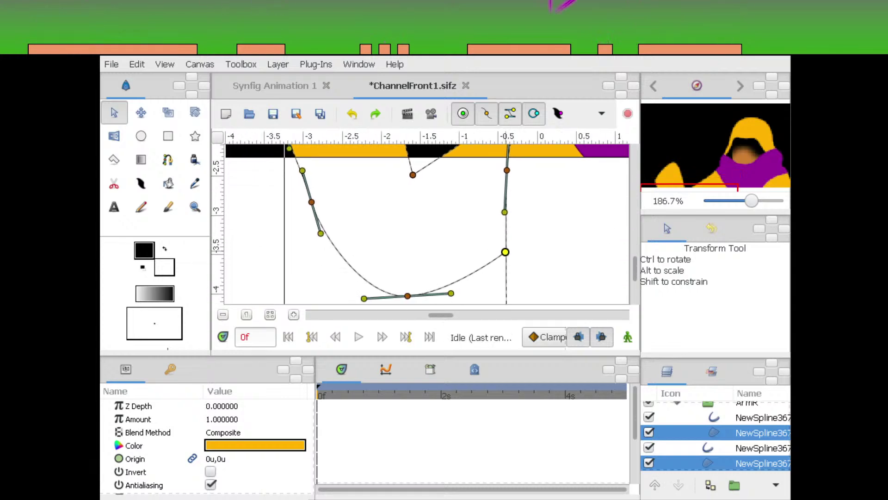
Check the arm, collar and body shapes around the figure, and save ChannelFront1.sifz
scroll(426, 224, "up", 3)
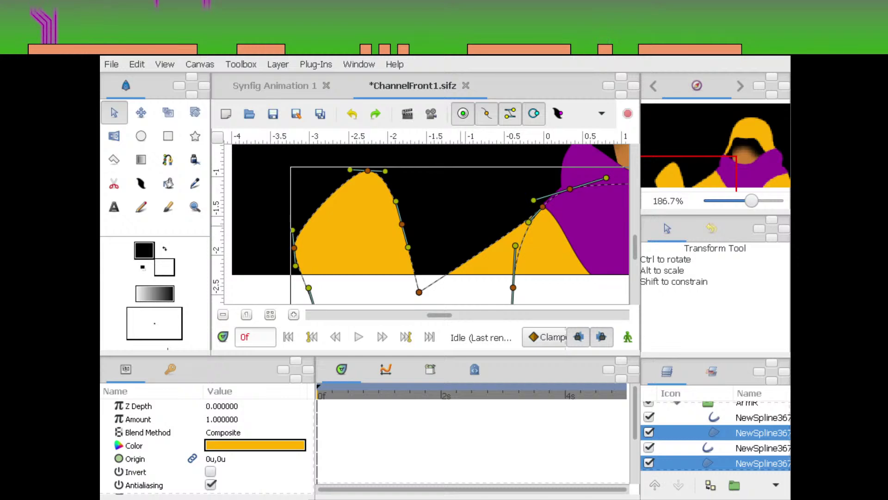
scroll(426, 224, "up", 2)
scroll(426, 225, "down", 3)
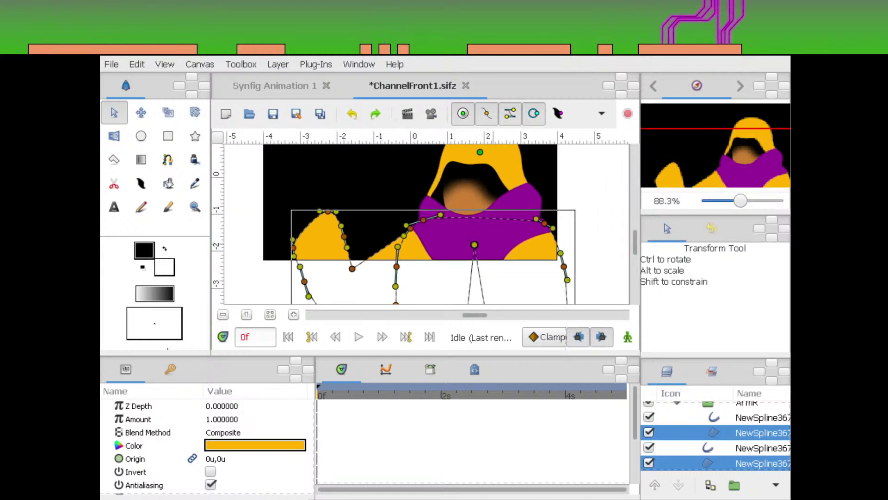
mouse_move(474, 244)
left_mouse_down()
mouse_move(419, 260)
mouse_move(472, 255)
left_mouse_up()
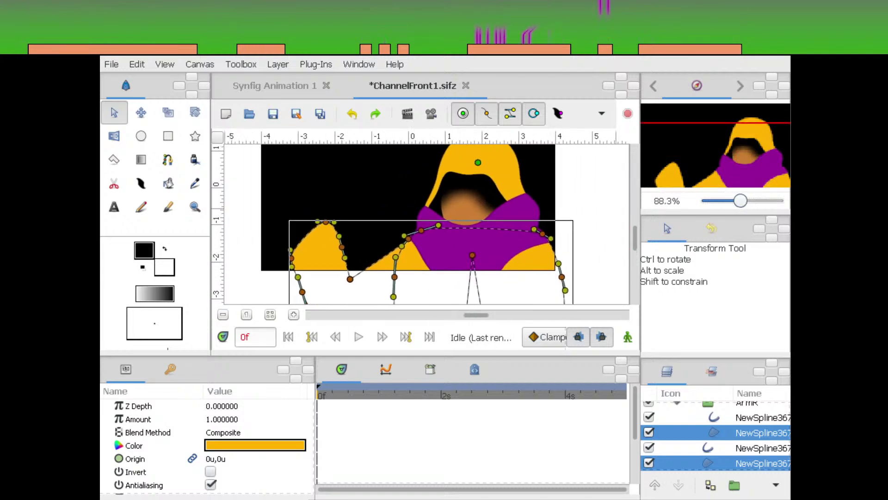
left_click_drag(741, 200, 747, 200)
left_click_drag(419, 267, 452, 257)
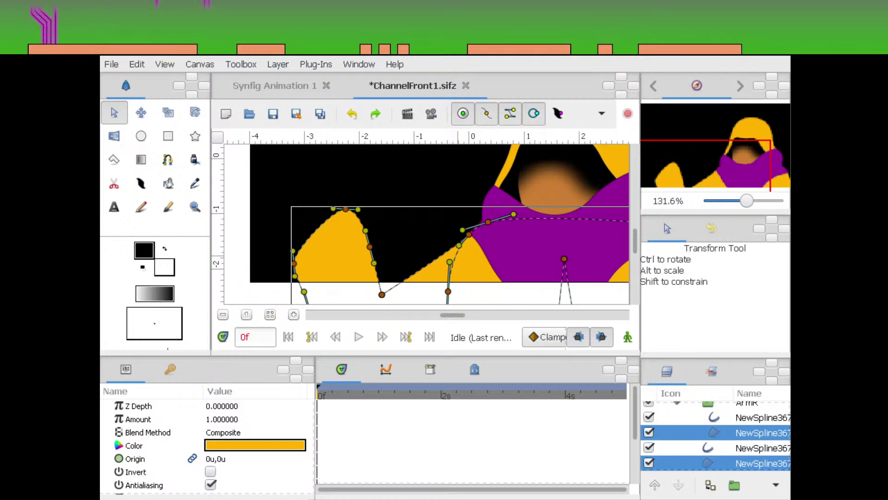
left_click_drag(426, 279, 454, 262)
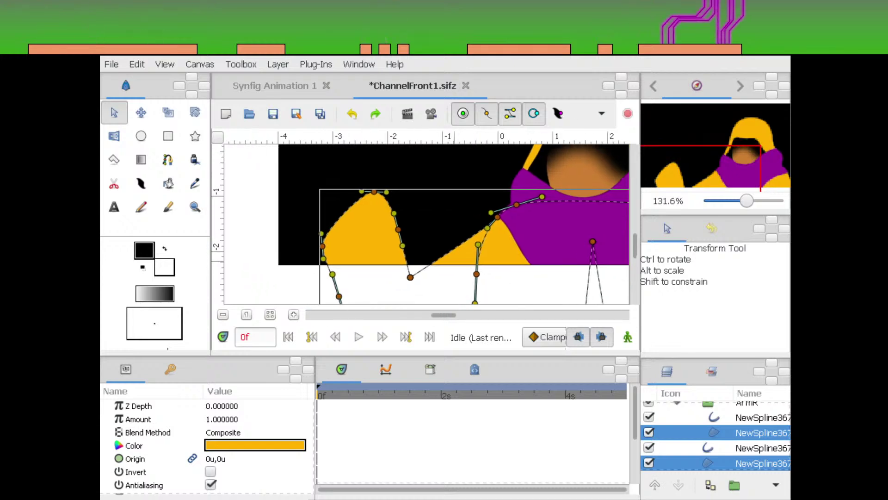
scroll(426, 224, "up", 1)
scroll(426, 224, "left", 1)
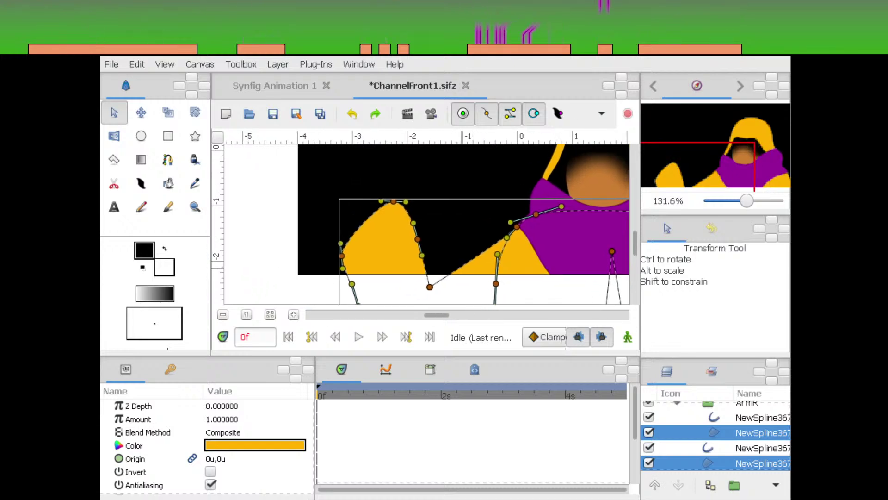
scroll(426, 224, "up", 1)
scroll(426, 225, "right", 2)
key("ctrl+s")
Above the face's outline layer, draw a slightly sloping two-point spline about 0.14u wide in the middle of the brown face
scroll(425, 224, "down", 1)
scroll(425, 224, "right", 5)
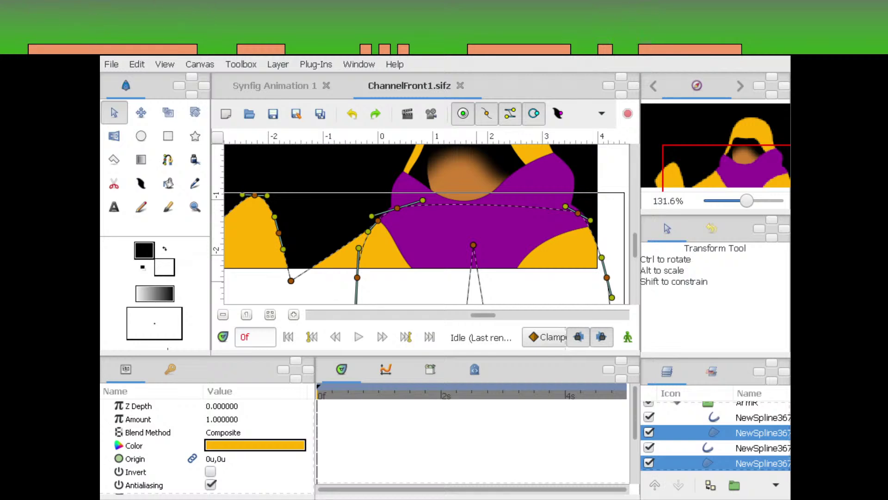
scroll(425, 225, "down", 3)
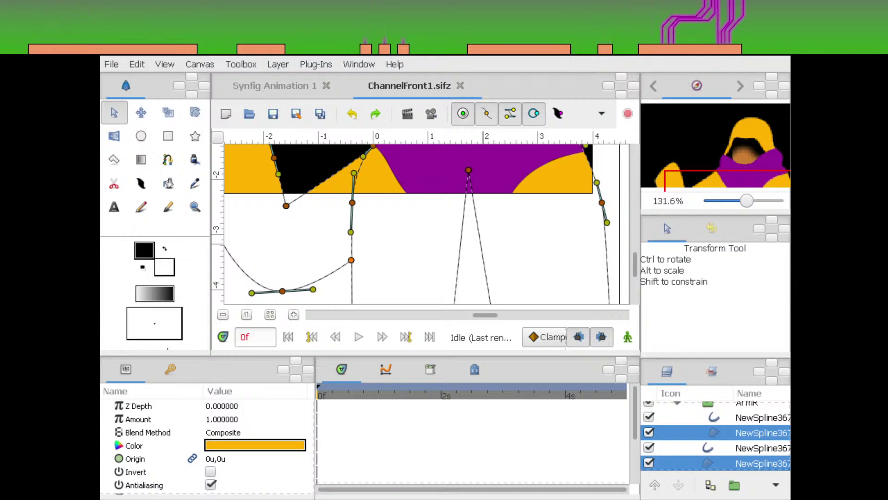
scroll(426, 224, "down", 1)
left_click_drag(440, 209, 412, 239)
left_click_drag(747, 201, 764, 201)
left_click(736, 152)
left_click(453, 236)
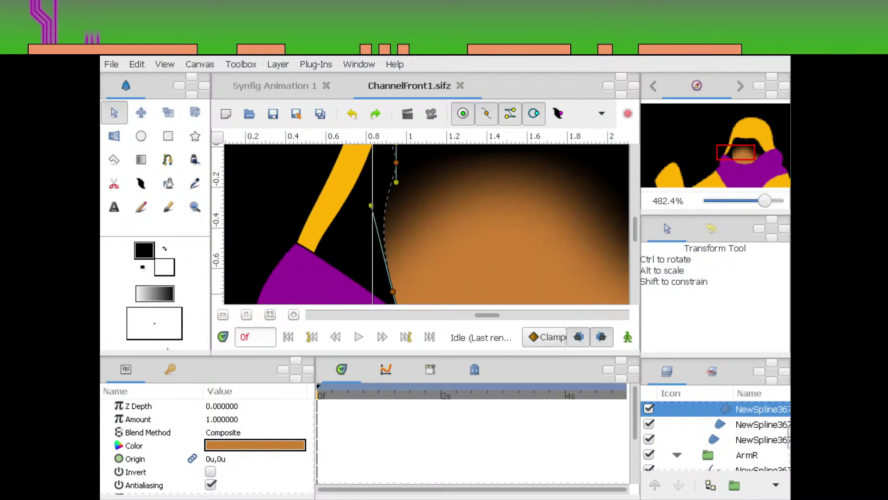
scroll(762, 439, "up", 4)
scroll(762, 438, "down", 1)
left_click(763, 438)
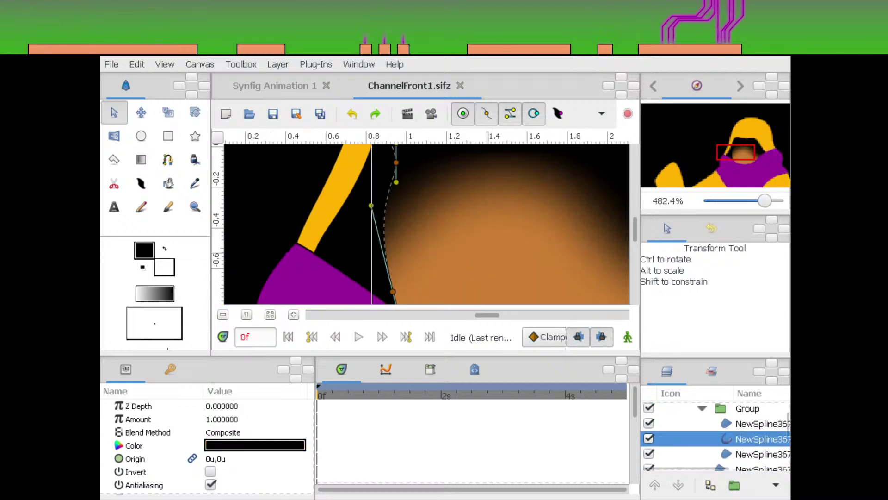
left_click_drag(475, 240, 392, 215)
left_click(168, 160)
left_click(398, 234)
left_click(427, 239)
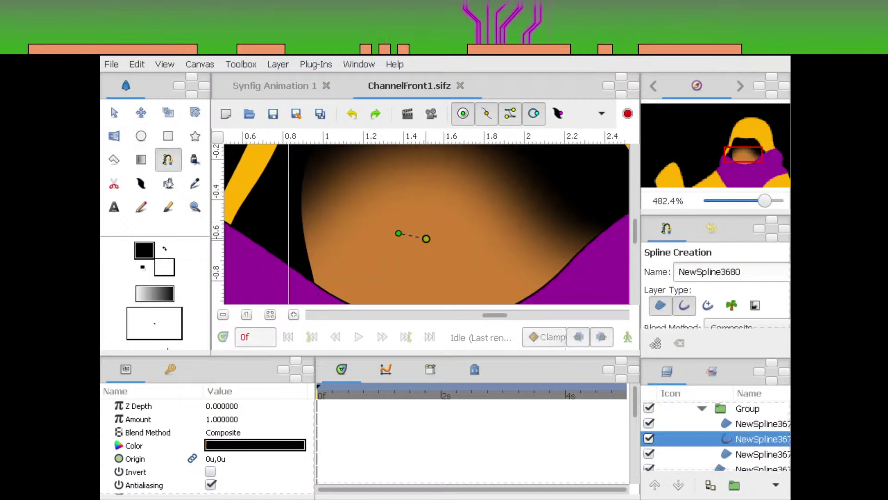
left_click(114, 113)
Delete the new spline's white region layer, keeping only its black outline
left_click_drag(551, 298, 559, 290)
left_click(763, 439)
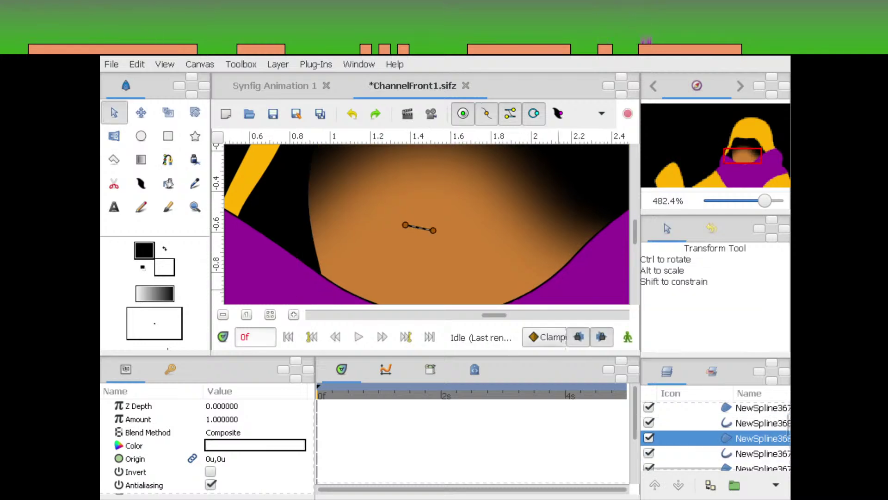
key("Delete")
Bend the short black line on the face into an arch by pulling the tangents of both end vertices upward
left_click_drag(765, 201, 778, 201)
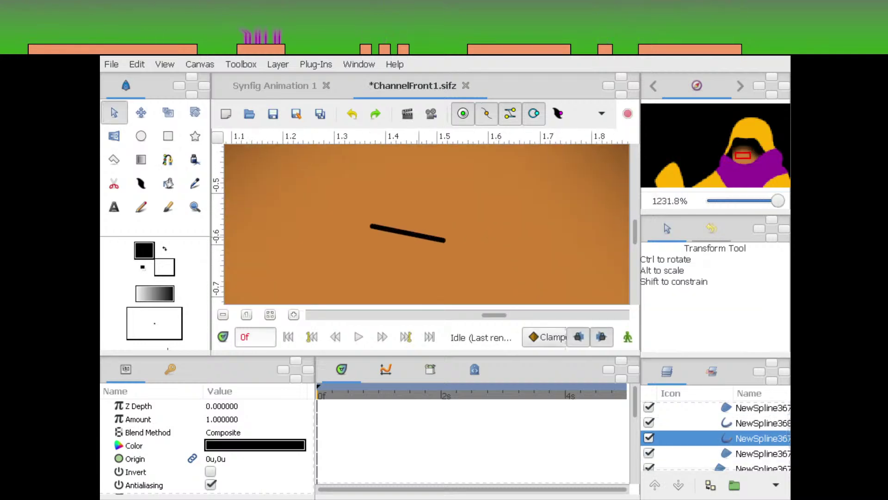
left_click(385, 228)
left_click_drag(372, 226, 391, 214)
left_click_drag(443, 240, 442, 215)
left_click(391, 214)
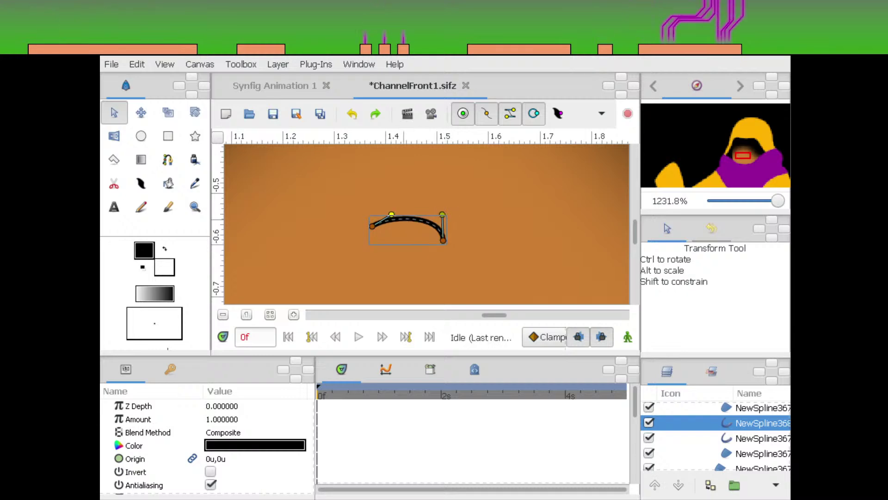
Try a width of 0 on Vertex 002 of the arched outline, and restore it to 1
scroll(139, 453, "down", 5)
left_click(107, 454)
scroll(120, 454, "down", 3)
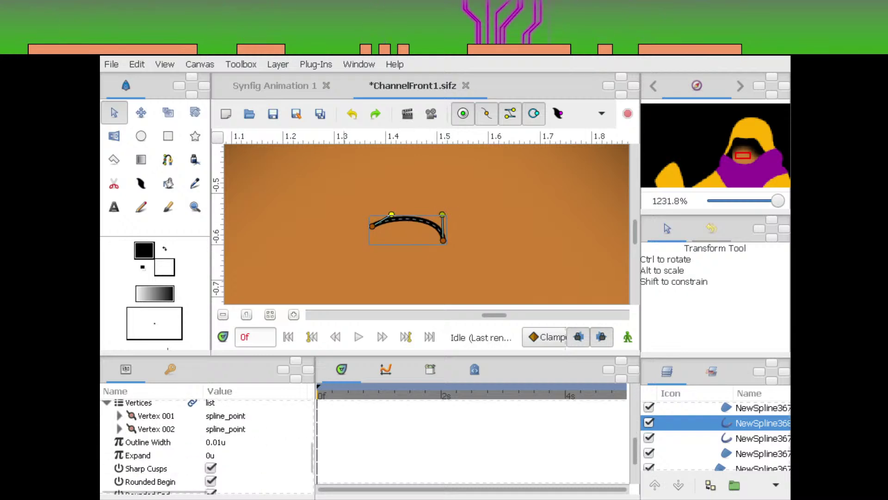
left_click(119, 428)
double_click(222, 455)
type("0")
key("Return")
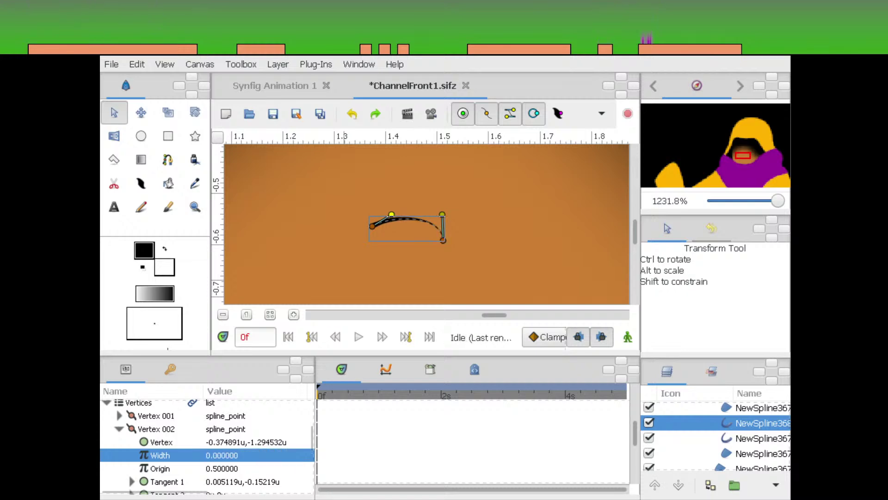
scroll(204, 444, "up", 1)
left_click(157, 459)
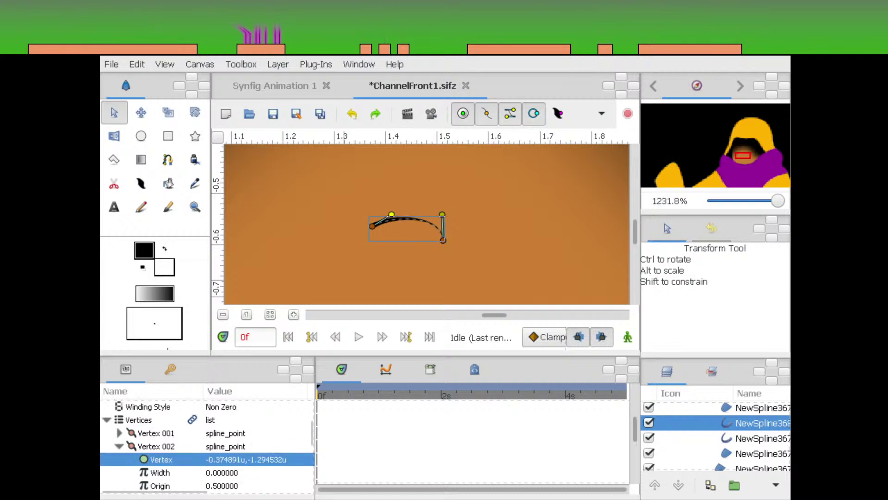
scroll(204, 444, "down", 1)
left_click(231, 456)
type("1")
key("Return")
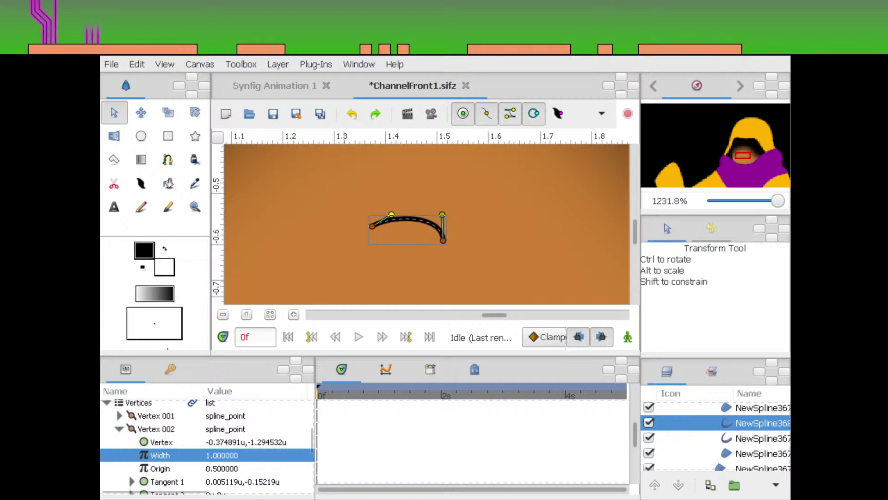
Set the width of Vertex 001 of the arched outline to 0 so its left end tapers
left_click(119, 429)
left_click(120, 416)
left_click(157, 445)
left_click(231, 445)
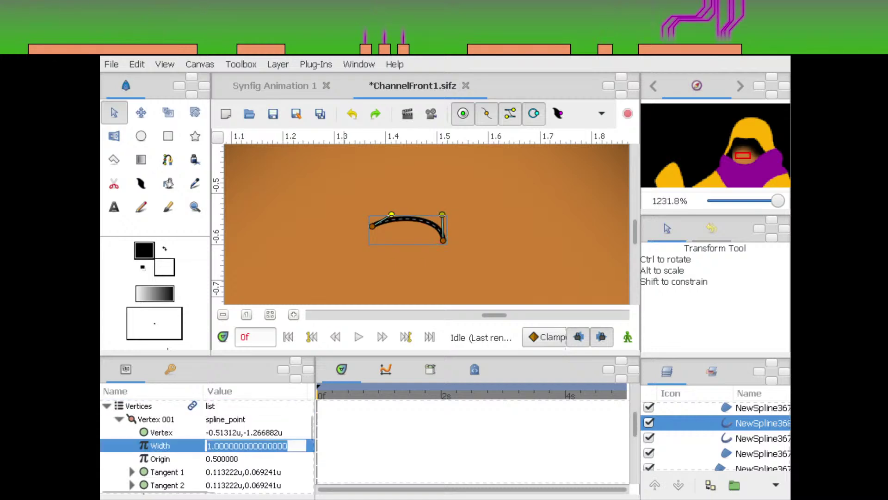
type("0")
key("Return")
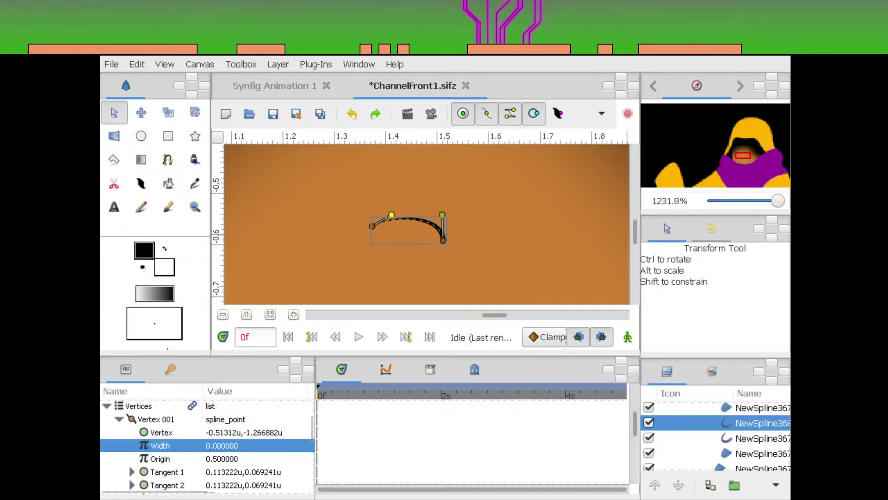
Shorten the arch by moving its tapered left vertex inward to the right and adjust its tangents
mouse_move(778, 201)
left_mouse_down()
mouse_move(767, 201)
mouse_move(775, 201)
left_mouse_up()
left_click_drag(394, 220, 402, 235)
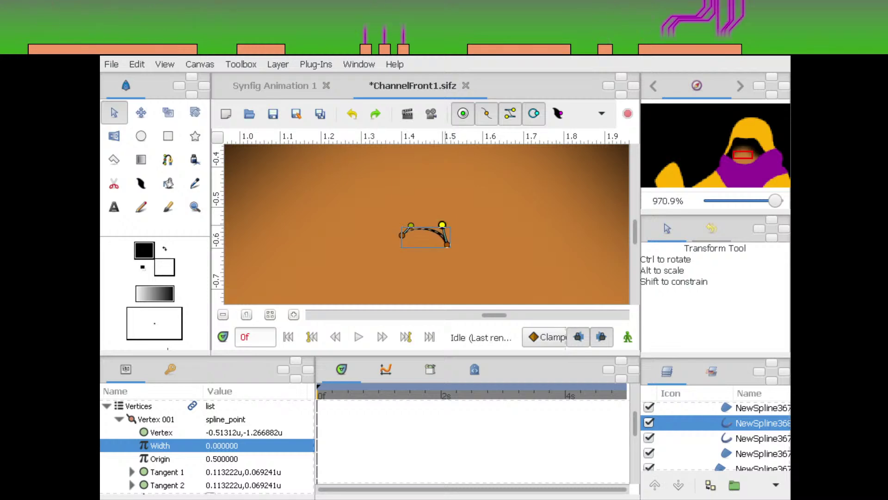
left_click(468, 248)
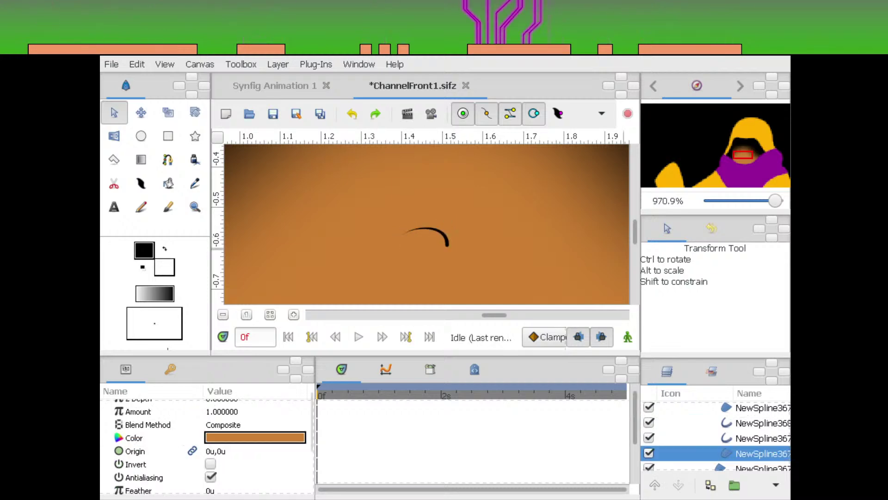
left_click_drag(776, 201, 768, 200)
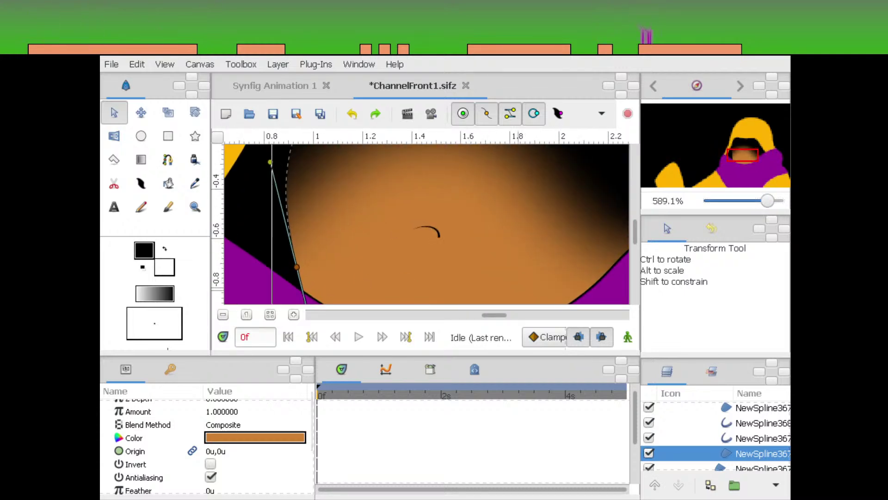
Duplicate the arched outline layer directly beneath the feathered shadow in the face group
left_click(440, 235)
key("Delete")
left_click_drag(786, 180, 741, 154)
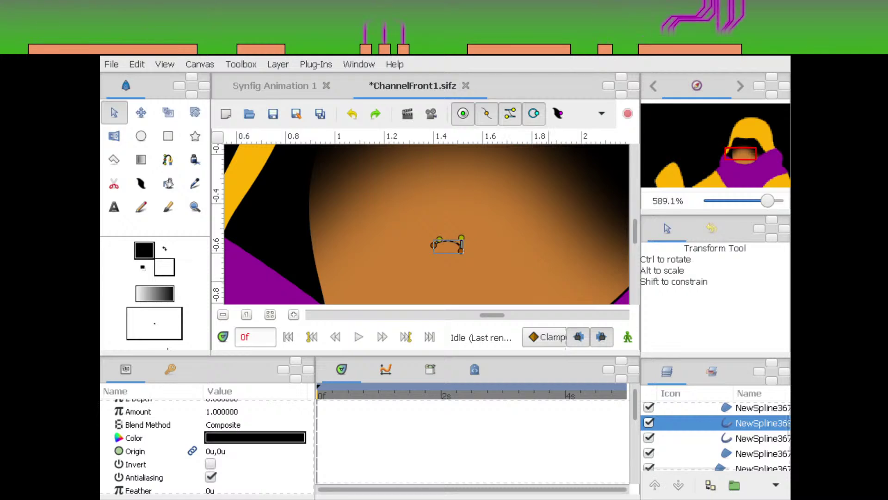
scroll(747, 423, "up", 2)
left_click(747, 423)
left_click(747, 438)
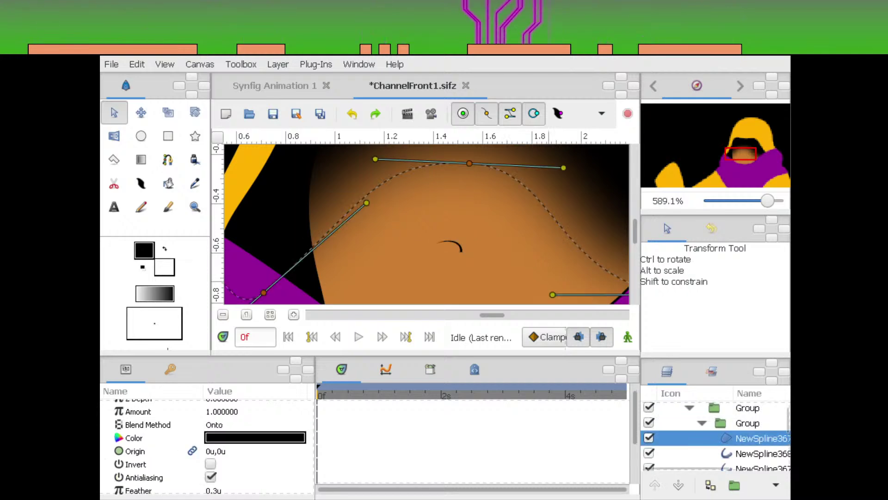
left_click(747, 453)
left_click(710, 485)
left_click(755, 454)
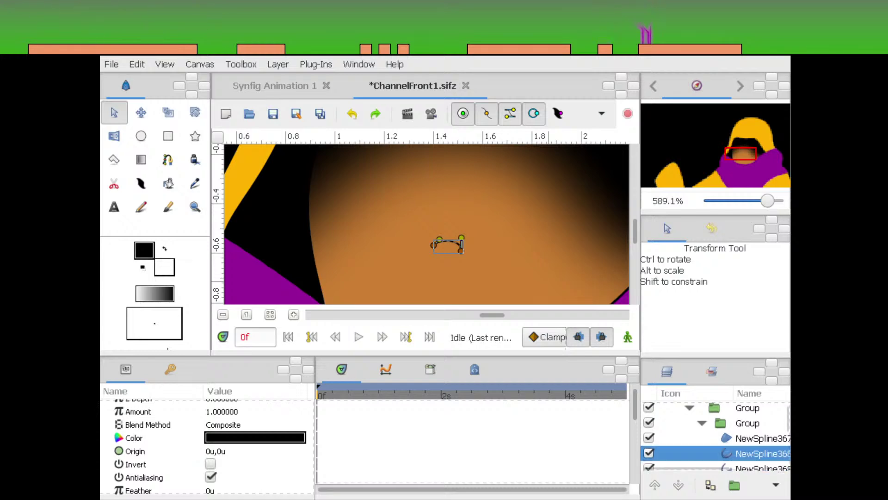
Reshape the duplicated arch into a smaller, mirrored nostril curve beside the original by repositioning its vertices and tangents
key("ctrl+a")
left_click_drag(482, 230, 486, 215)
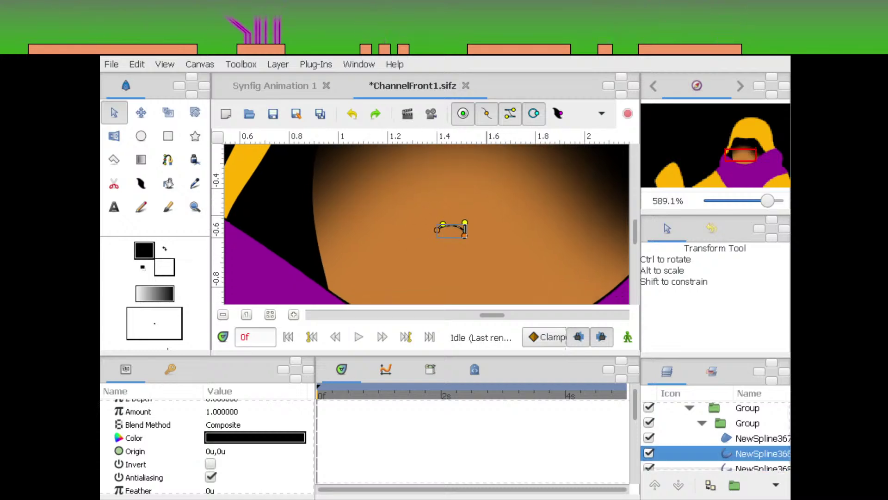
left_click(740, 157)
left_click_drag(767, 200, 777, 201)
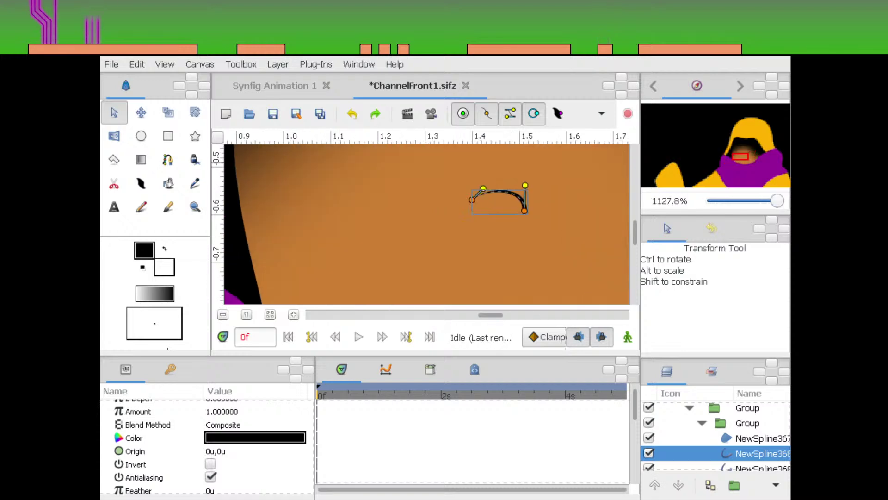
left_click(742, 156)
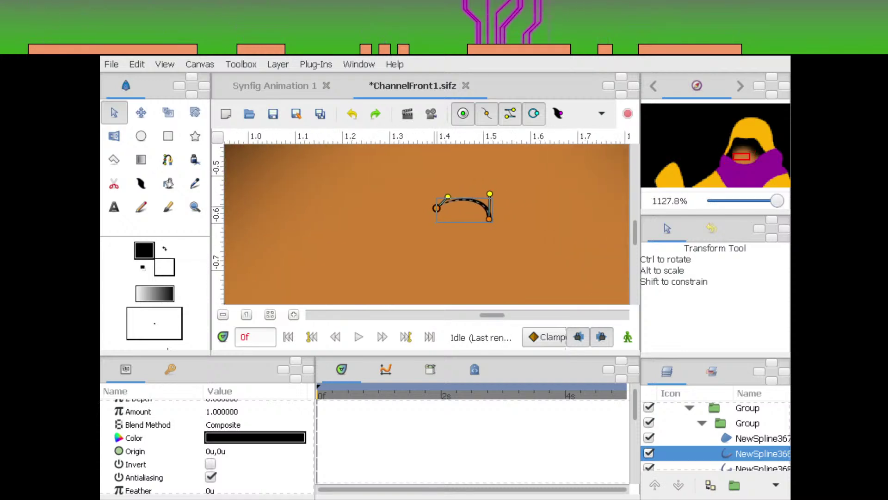
left_click_drag(436, 208, 394, 207)
left_click_drag(447, 218, 343, 218)
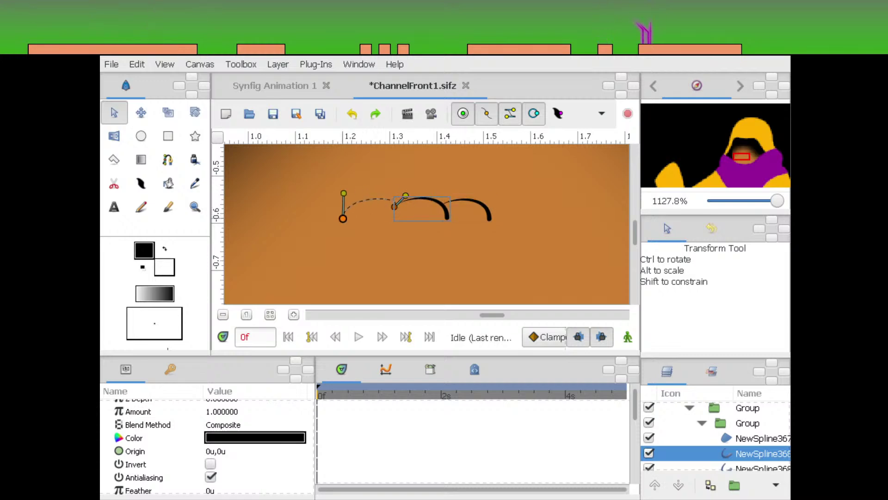
left_click_drag(406, 195, 387, 215)
left_click_drag(387, 244, 385, 224)
left_click(741, 155)
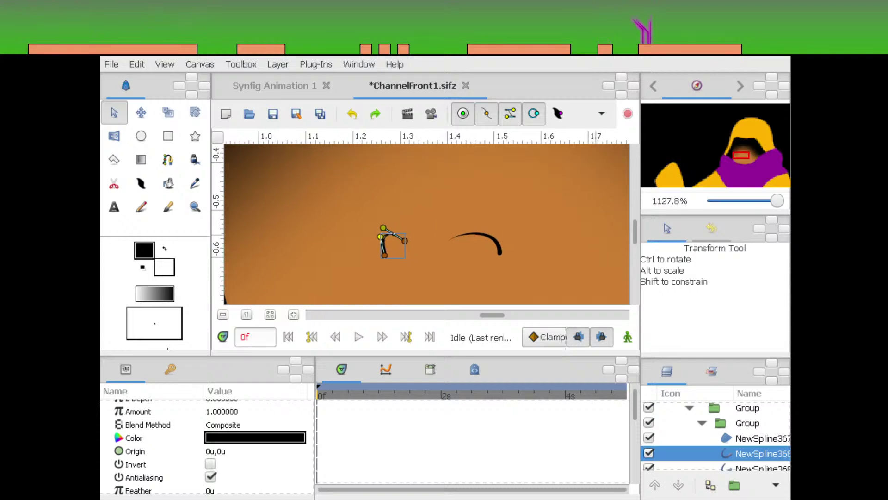
Select both nostril outlines and move them together up onto the hood so they sit on either side of the origin handle
left_click_drag(777, 201, 756, 201)
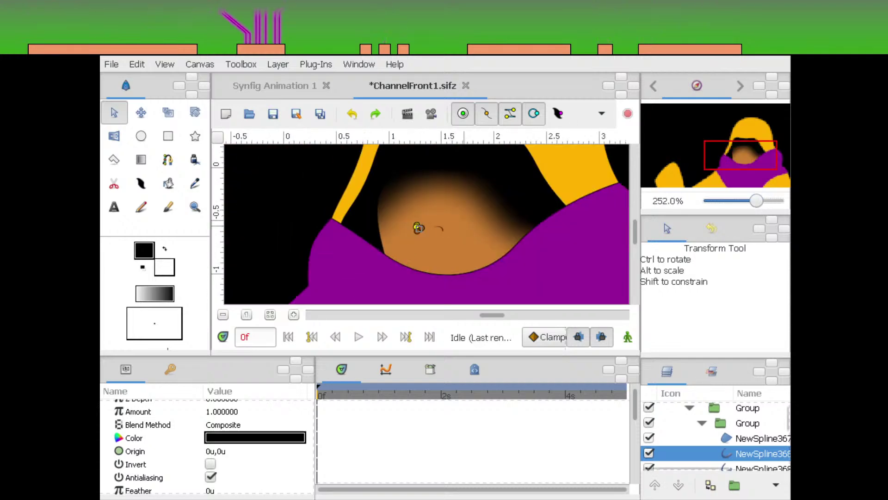
scroll(759, 453, "down", 1)
left_click(759, 454, "ctrl")
left_click_drag(389, 254, 388, 255)
left_click_drag(389, 254, 383, 284)
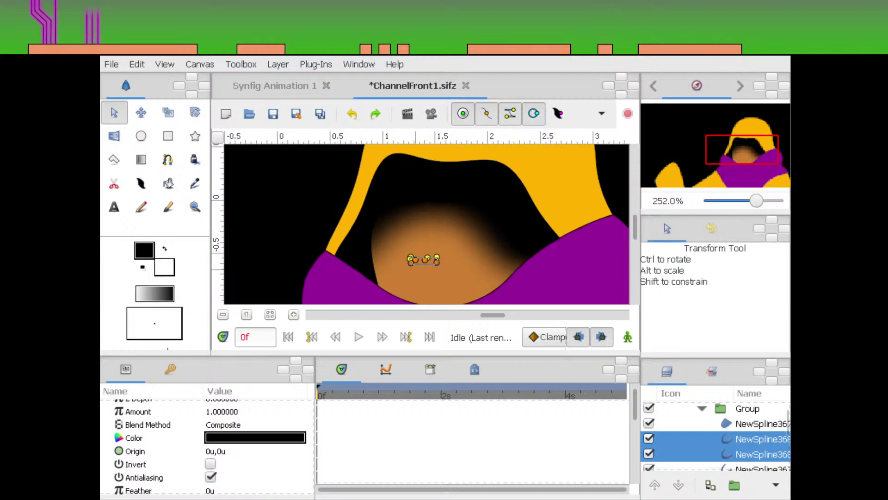
mouse_move(428, 256)
left_mouse_down()
mouse_move(458, 155)
mouse_move(445, 258)
left_mouse_up()
scroll(448, 267, "up", 8)
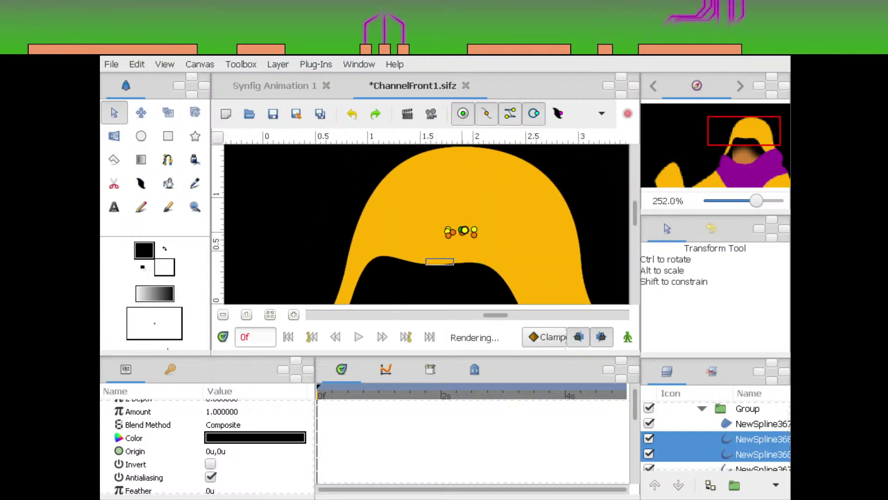
left_click_drag(405, 226, 429, 213)
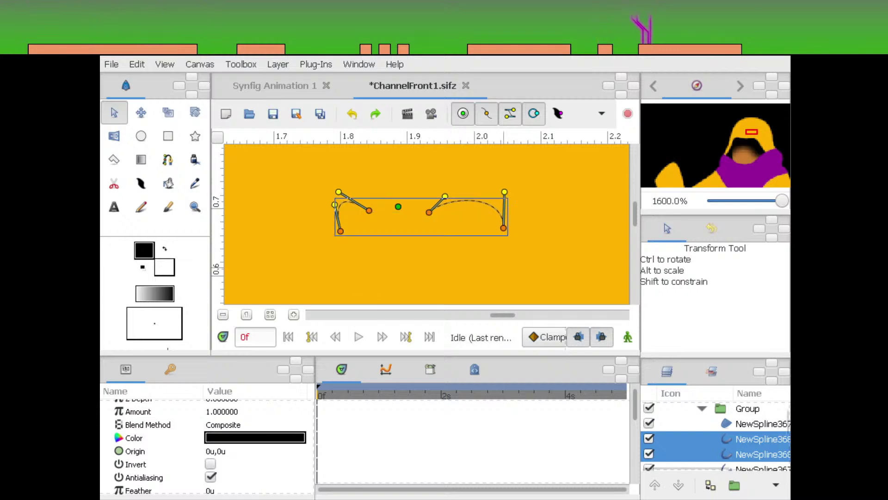
Group the two nostril outlines and move the group down onto the brown face, slightly towards its left side
left_click(734, 485)
left_click_drag(782, 201, 756, 201)
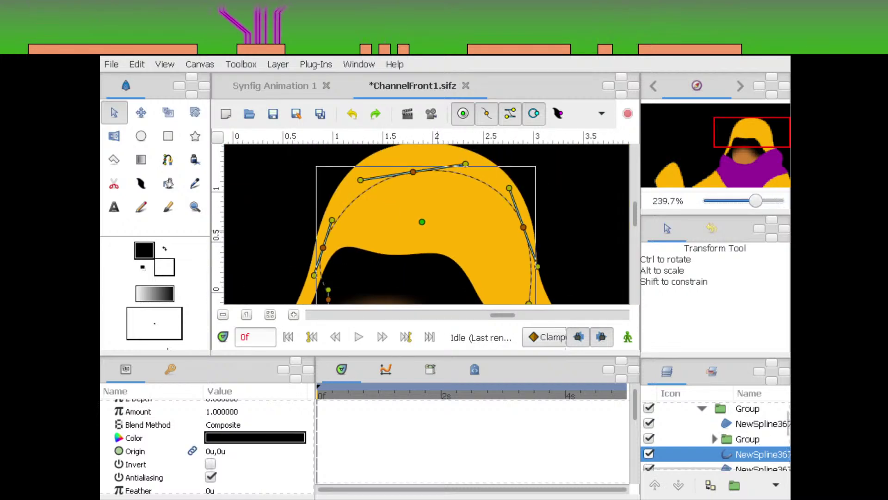
left_click(763, 455)
left_click(747, 439)
left_click_drag(422, 222, 394, 303)
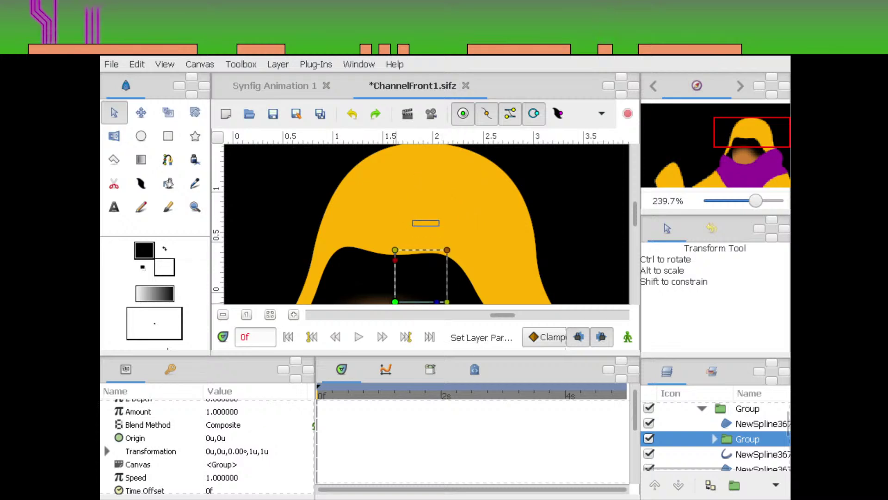
left_click_drag(753, 132, 747, 154)
left_click_drag(425, 189, 399, 232)
left_click(739, 158)
left_click_drag(755, 201, 766, 201)
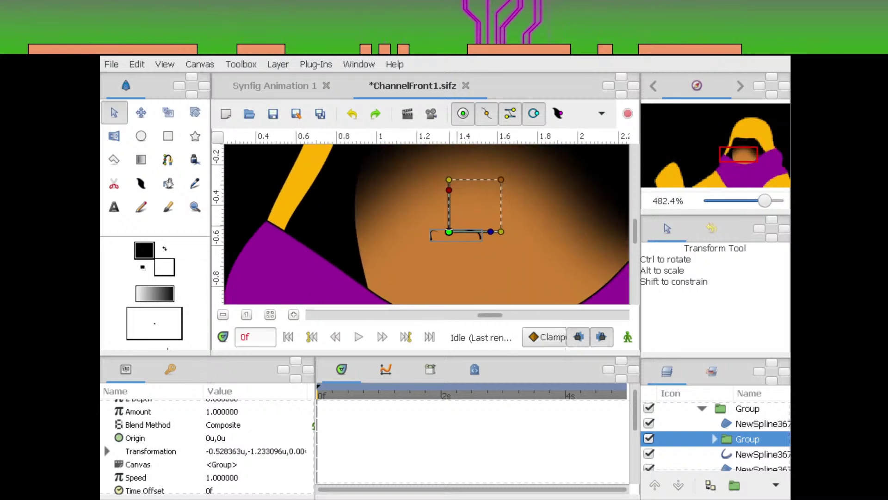
left_click_drag(448, 232, 421, 225)
left_click(739, 155)
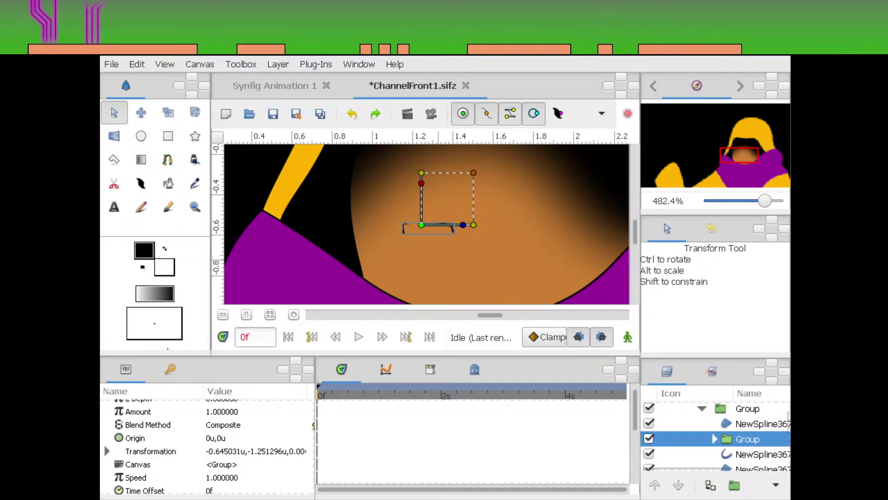
Expand the nostril group and rename it Nose
left_click(715, 439)
scroll(721, 435, "down", 2)
left_click(760, 409)
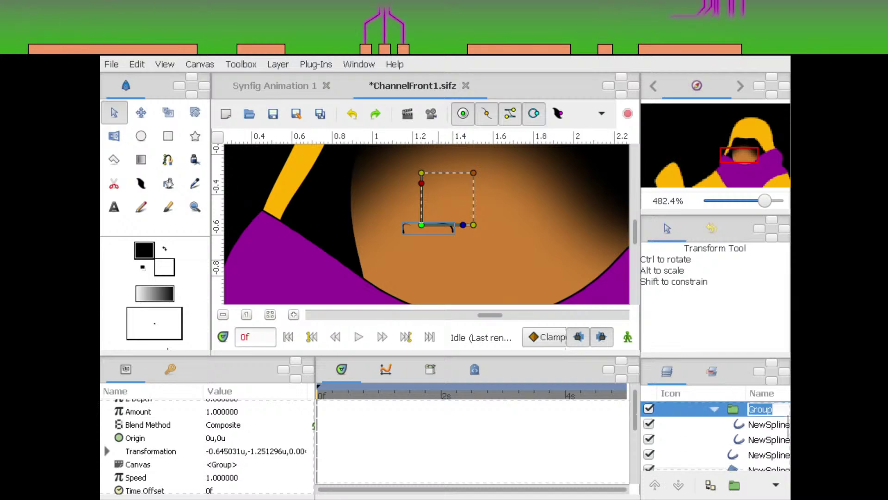
type("Nose")
key("Return")
Recolor both nostril outlines in the Nose group to a brown slightly darker than the face
left_click(768, 440)
left_click(768, 425, "ctrl")
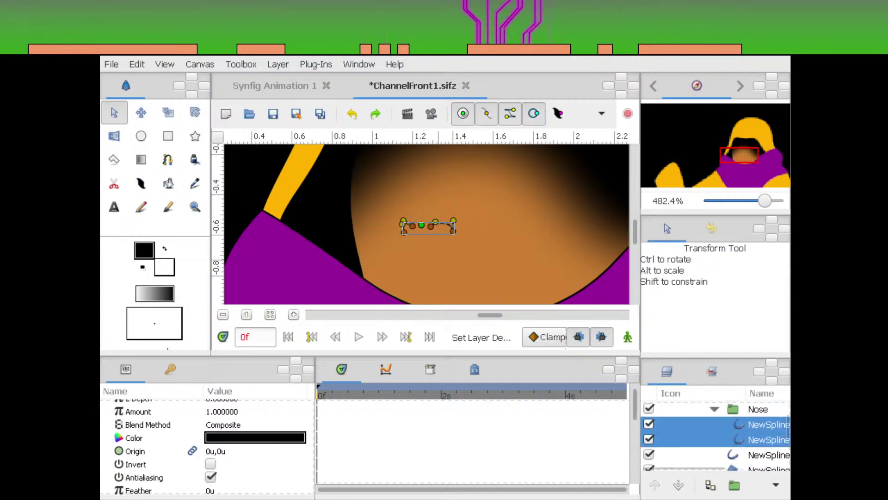
left_click(255, 438)
key("alt+Tab")
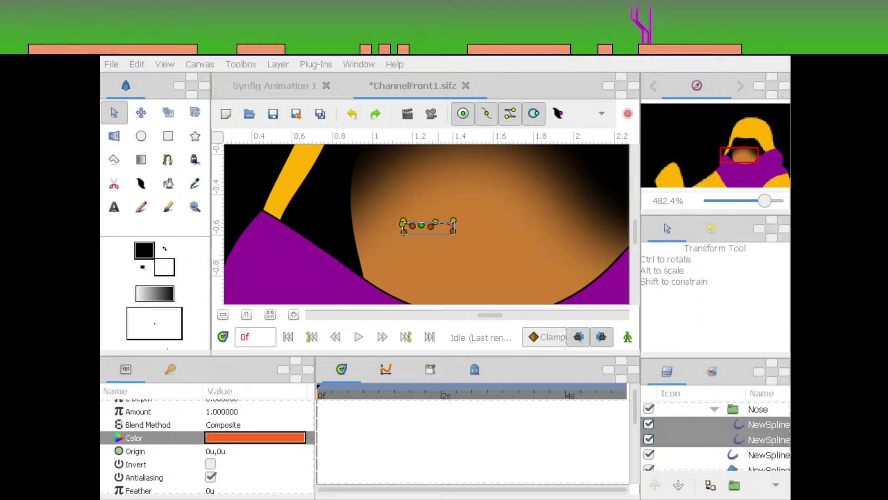
left_click(438, 259)
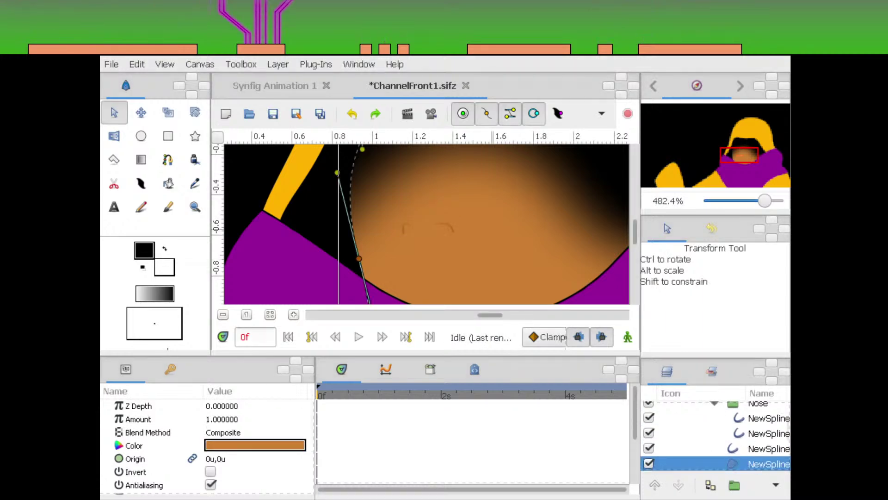
Examine the recolored nostrils on the face both close up and from further out
left_click_drag(439, 259, 467, 272)
scroll(716, 436, "up", 5)
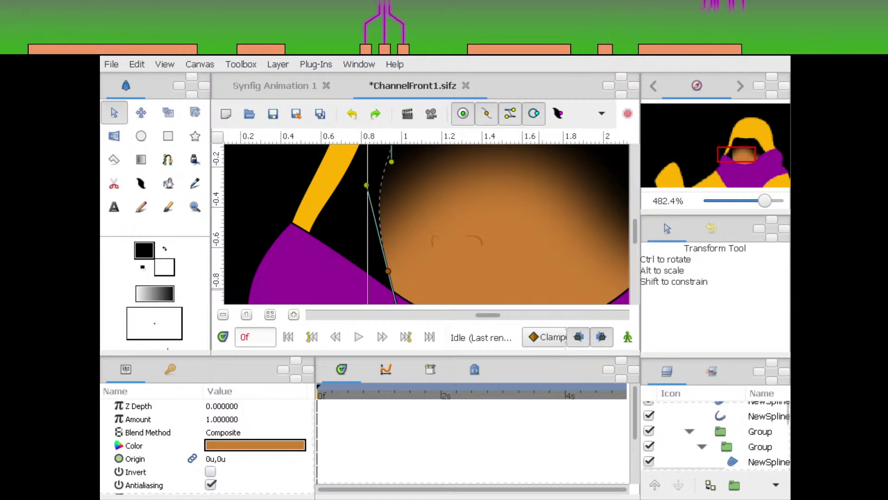
left_click_drag(539, 290, 502, 243)
scroll(714, 435, "down", 3)
scroll(715, 435, "up", 2)
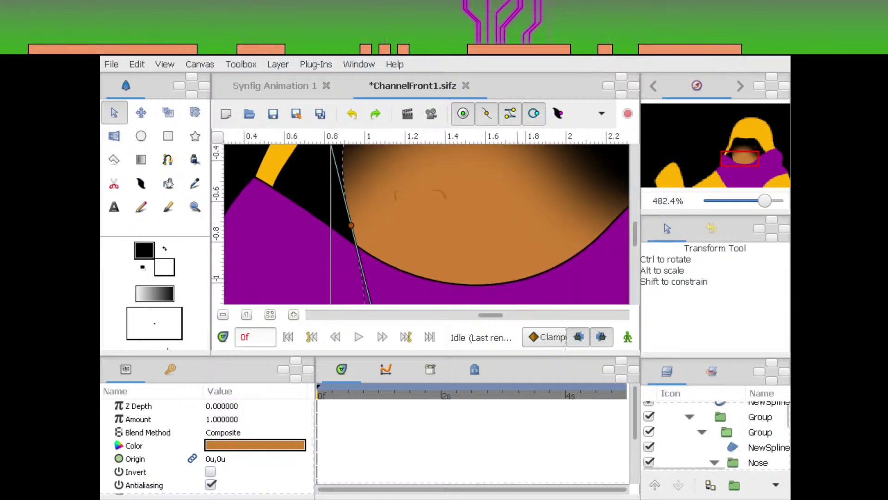
scroll(715, 435, "down", 2)
left_click(715, 433)
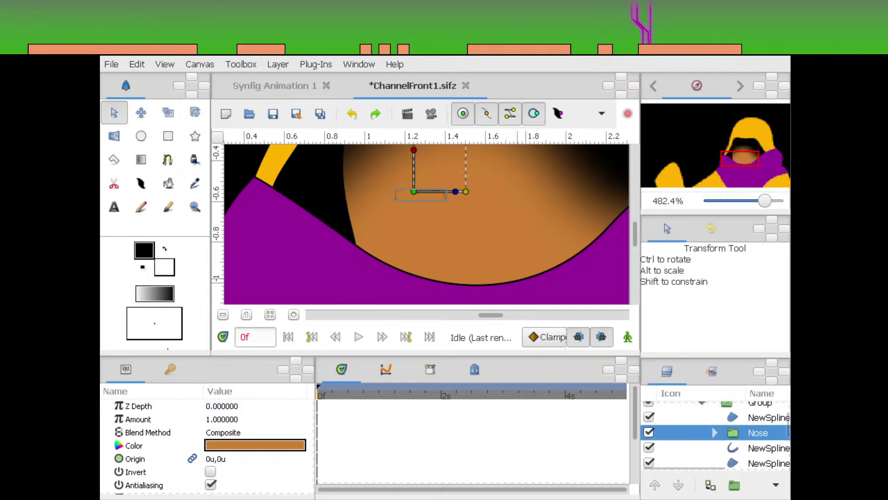
left_click(734, 448)
left_click(715, 432)
left_click(740, 448)
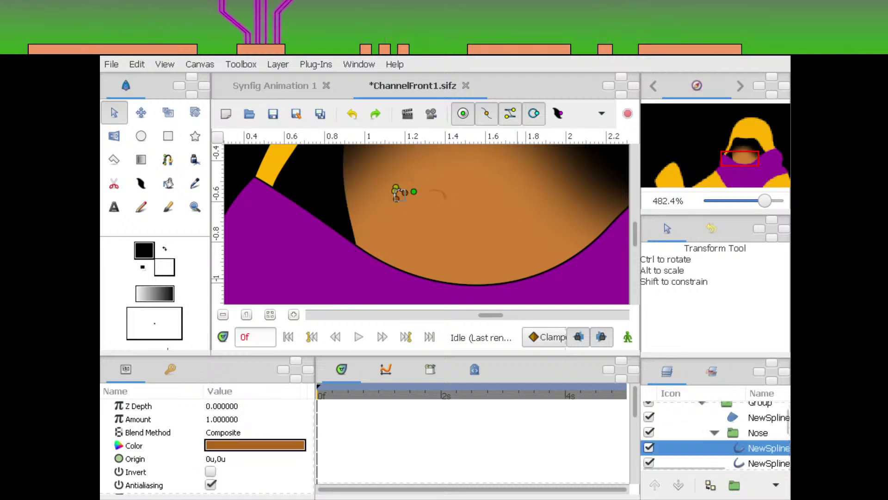
left_click(738, 158)
left_click_drag(765, 200, 783, 201)
left_click_drag(515, 214, 488, 271)
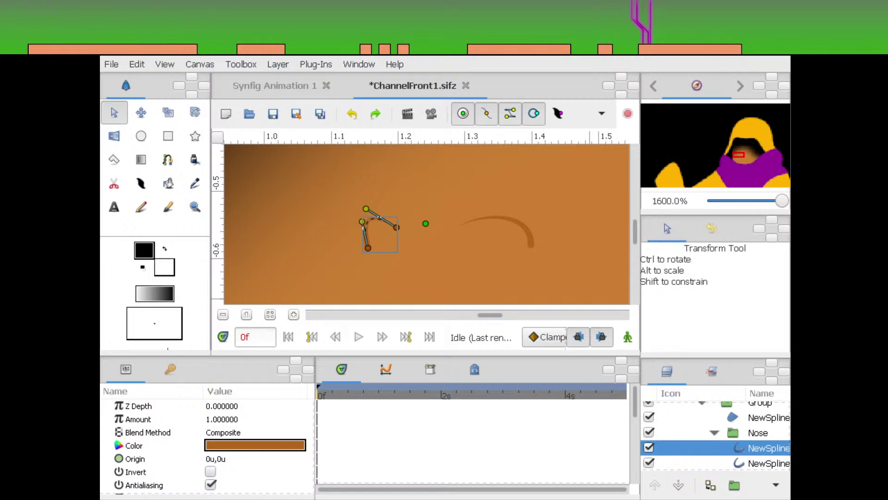
left_click_drag(416, 258, 410, 217)
scroll(426, 225, "left", 2)
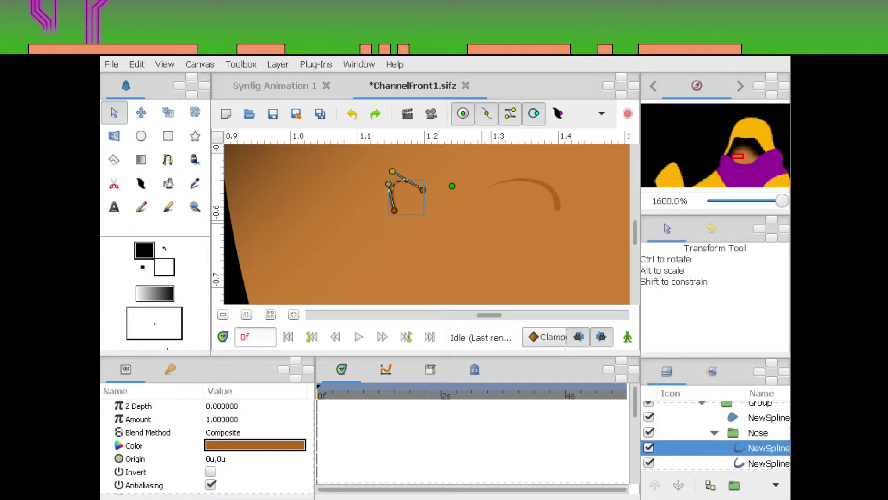
left_click_drag(782, 201, 760, 201)
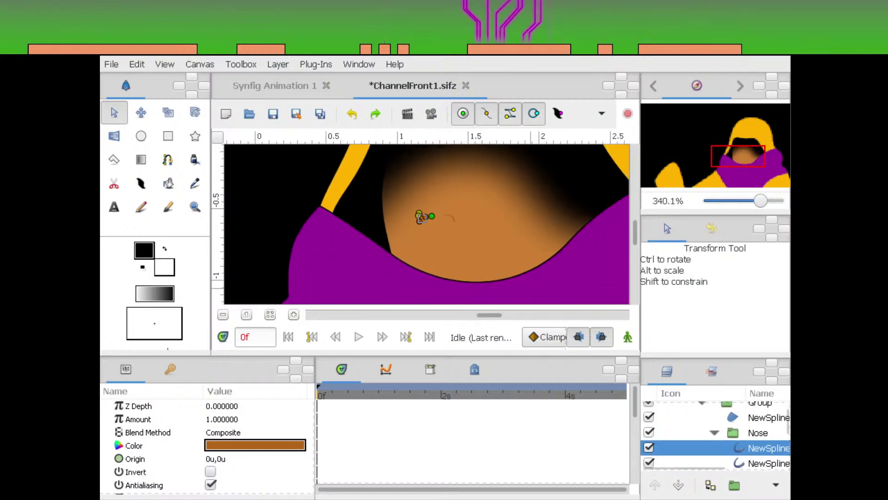
left_click(759, 433)
left_click(715, 432)
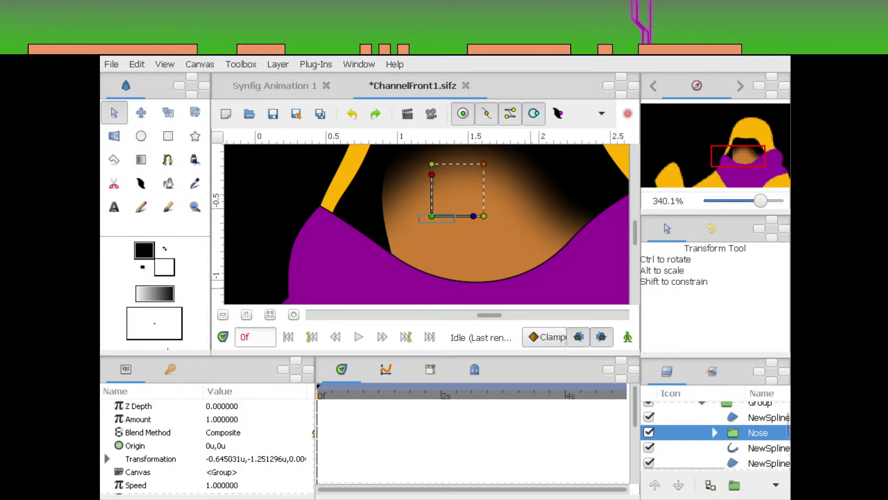
Draw a two-vertex white region in the Nose group joining the two ends of the left nostril outline
left_click(768, 448)
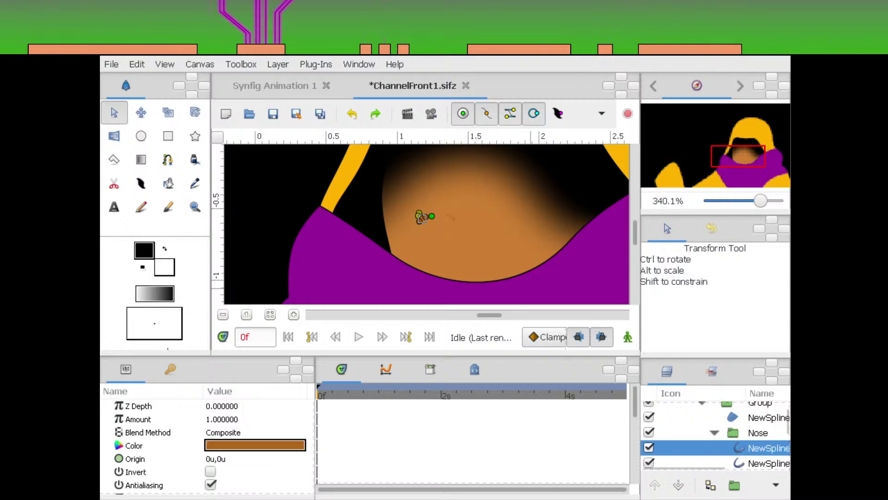
left_click_drag(761, 200, 783, 201)
left_click(738, 155)
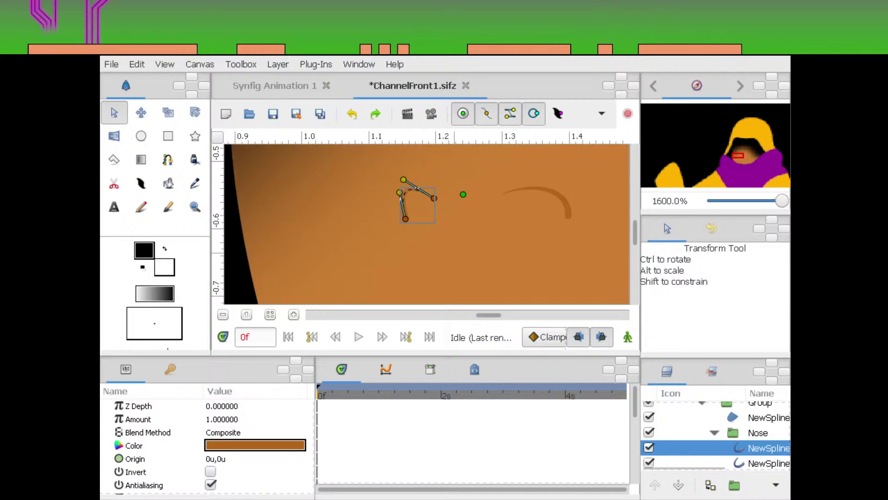
key("alt+b")
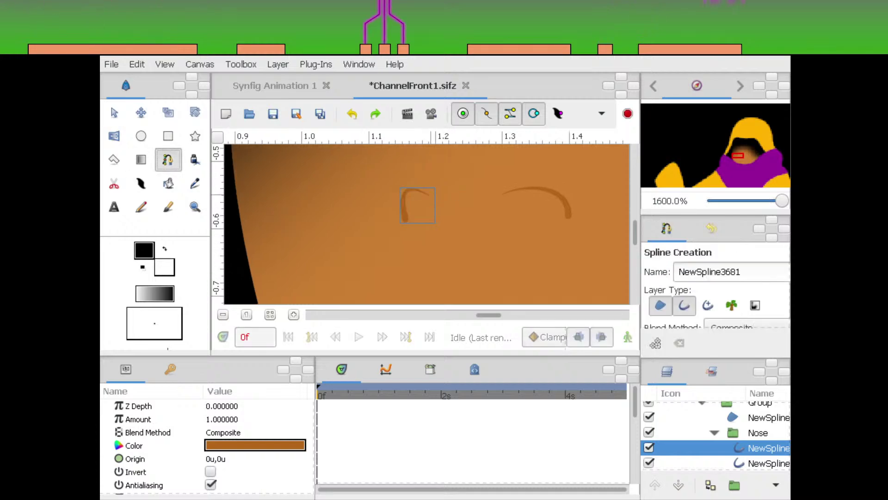
left_click_drag(408, 221, 499, 235)
left_click(435, 198)
key("alt+a")
left_click(765, 448)
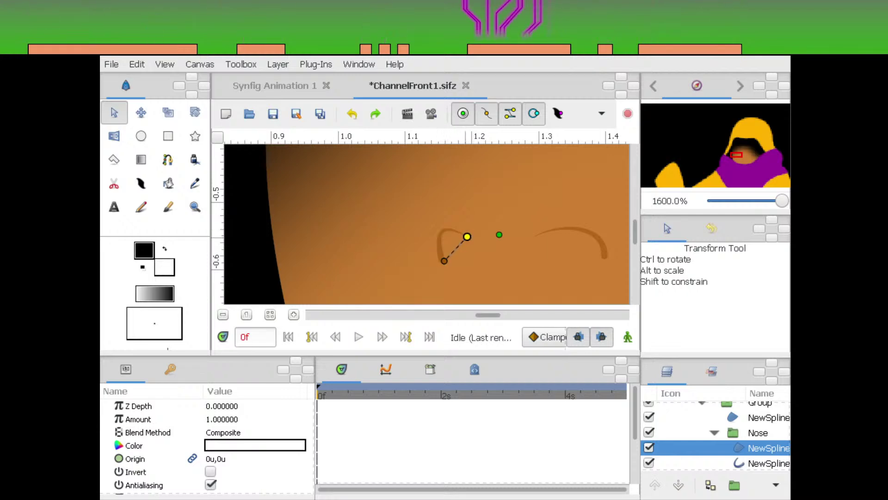
Shape the white region with its tangents so it follows the inside of the left nostril and curves inward on its open side
left_click_drag(467, 237, 442, 222)
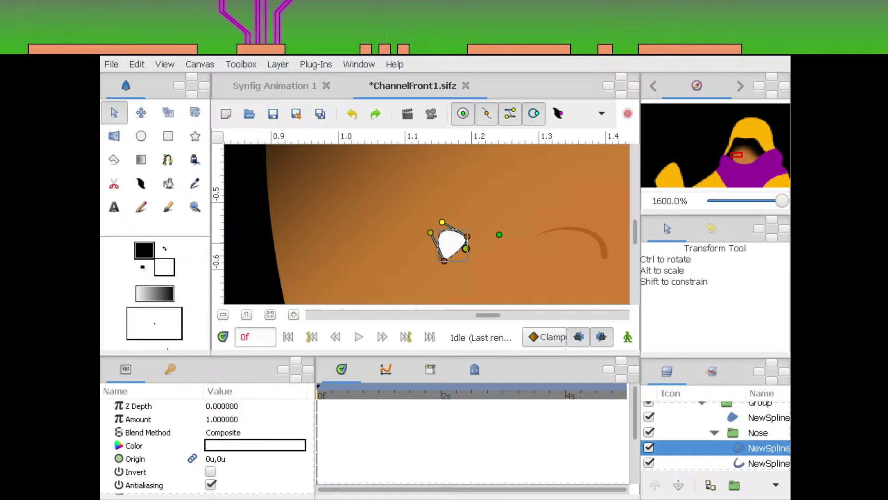
left_click_drag(451, 258, 453, 245)
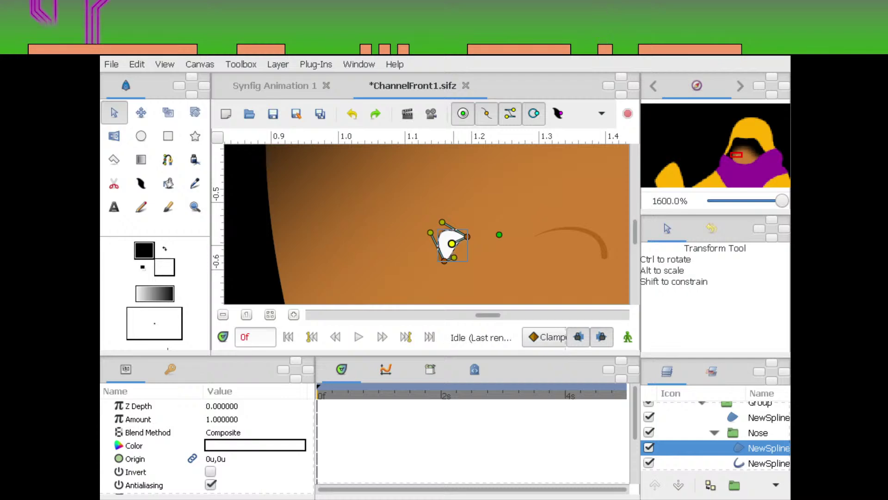
left_click_drag(568, 294, 541, 287)
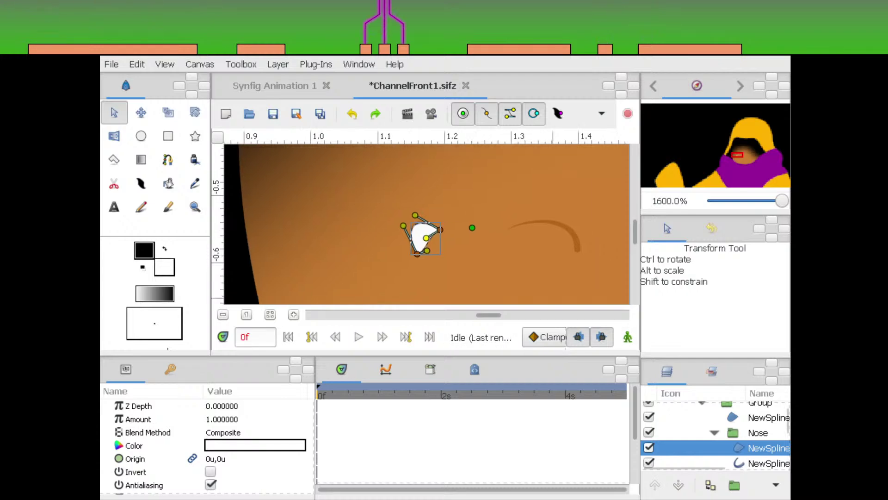
Set the white region's amount to 0.5 and duplicate the layer
double_click(222, 419)
type("0.5")
key("Return")
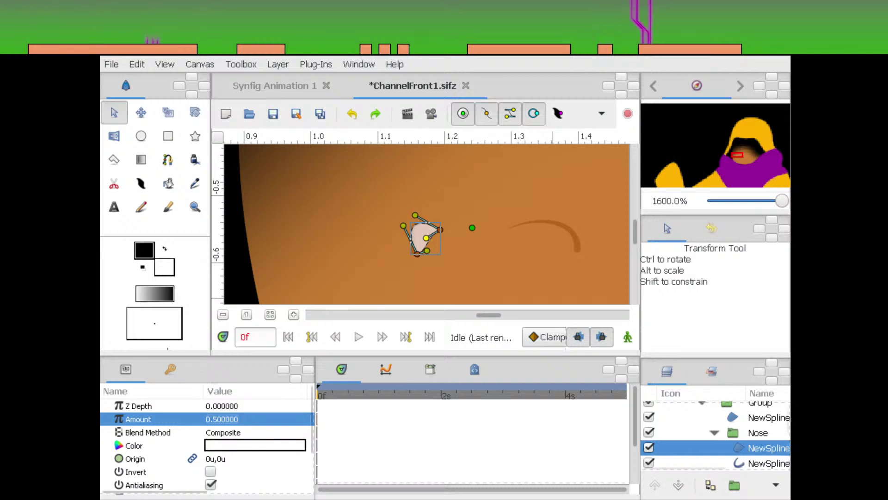
left_click(711, 485)
Select both white region layers and lower them beneath the two nostril outlines in the Nose group
scroll(759, 435, "down", 3)
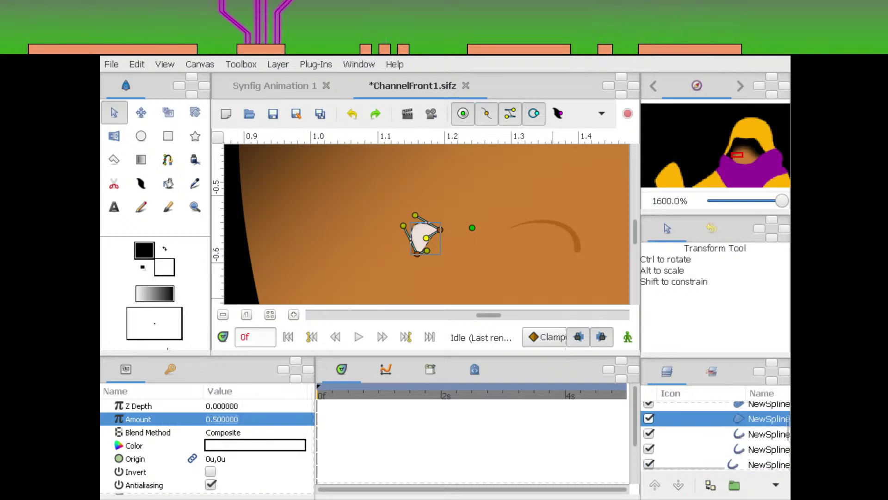
scroll(759, 435, "up", 1)
left_click(768, 418, "ctrl")
left_click(679, 485)
left_click(679, 485)
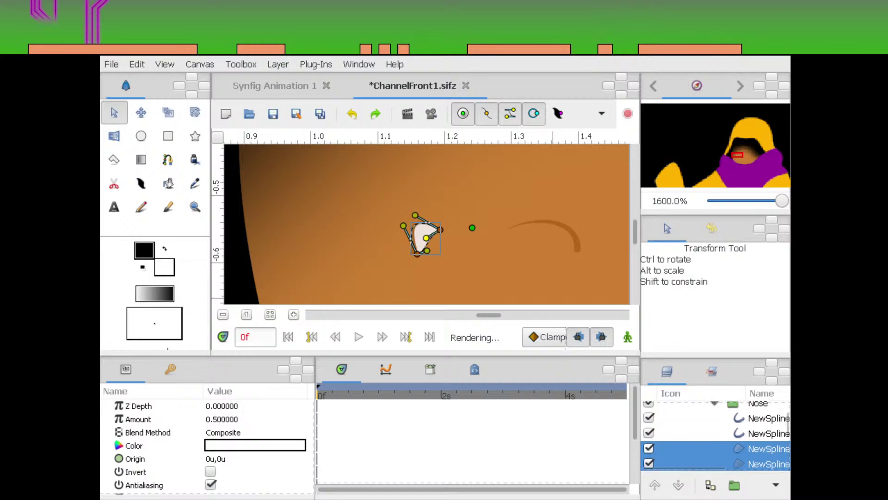
Fit the duplicated white region to the right nostril by moving its vertices to the outline's ends and shaping its tangents
left_click(761, 449)
left_click(761, 464)
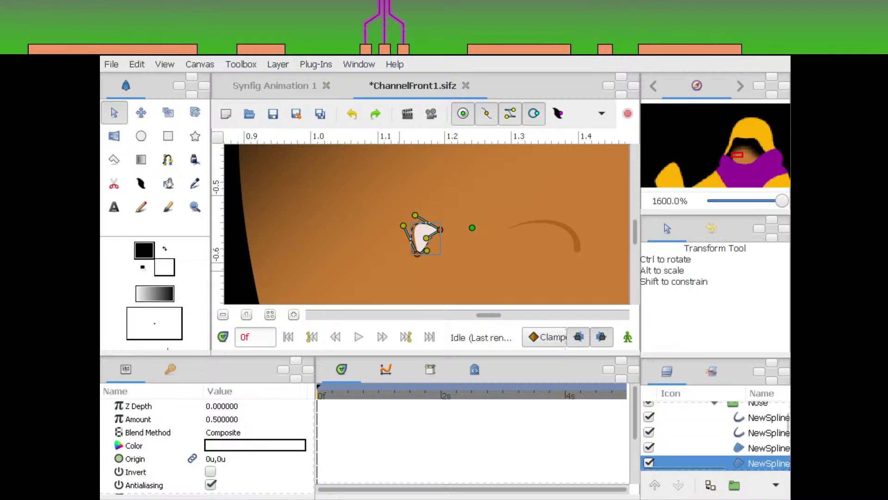
left_click_drag(417, 253, 576, 251)
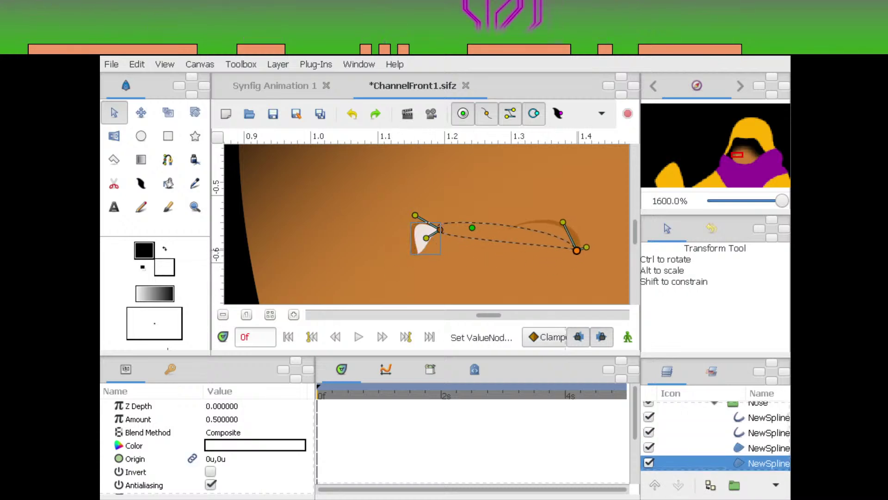
left_click_drag(440, 230, 551, 251)
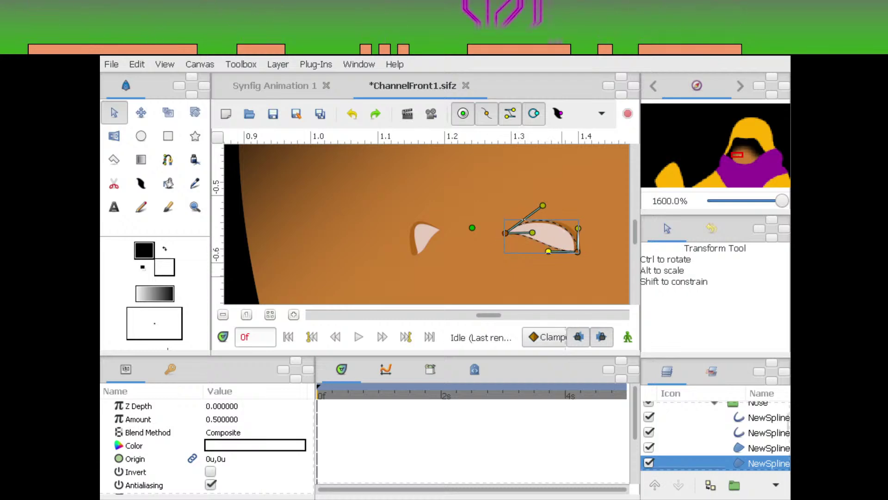
Change the color of both nostril regions to dark brown
left_click(739, 448, "ctrl")
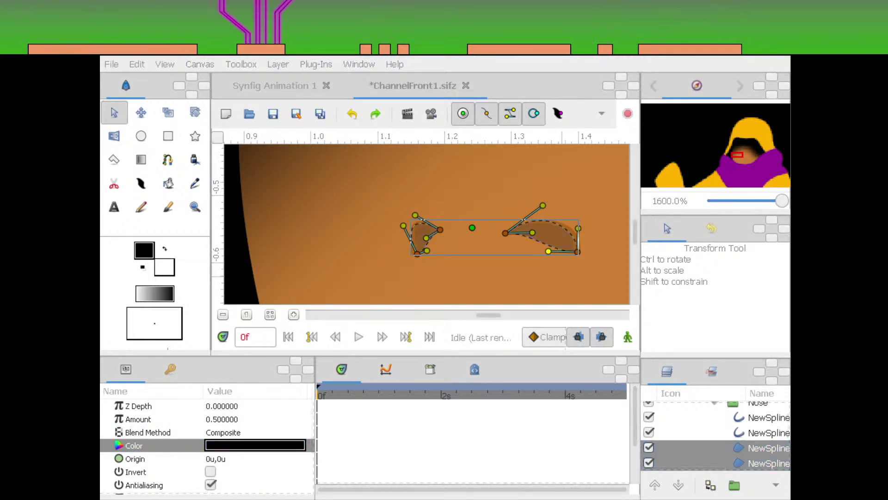
left_click(507, 265)
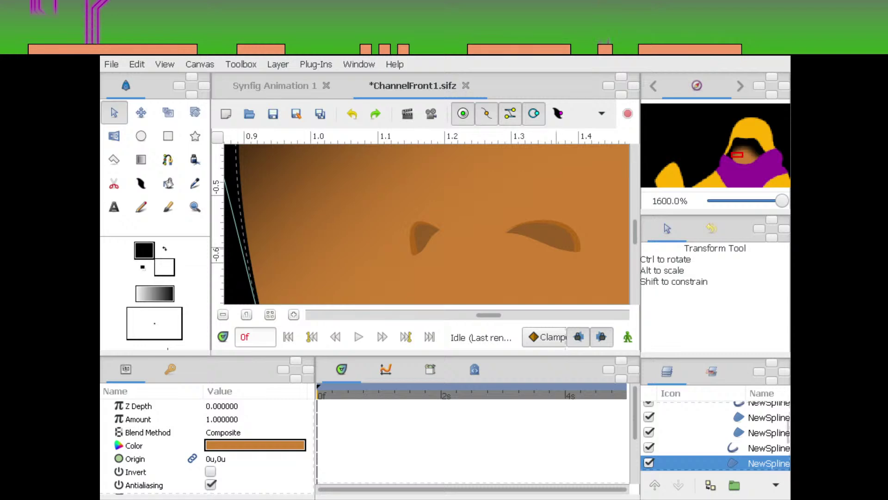
left_click(557, 236)
left_click(424, 237, "ctrl")
left_click(255, 445)
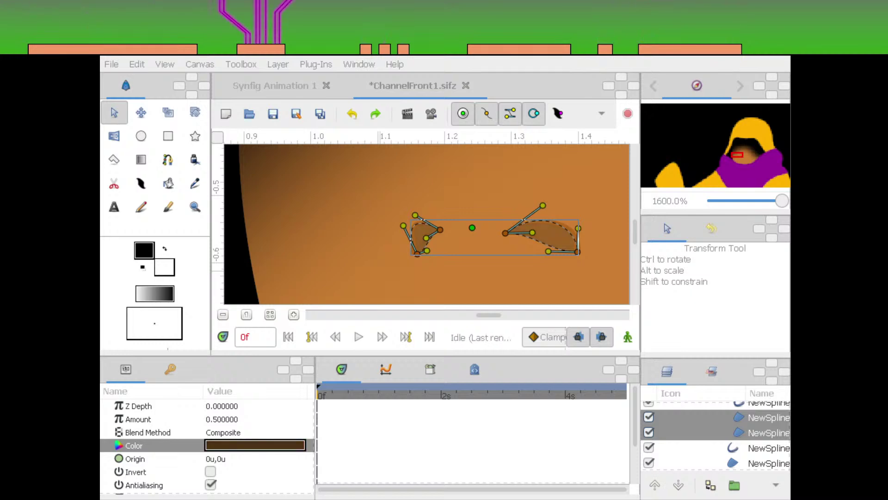
left_click(540, 257)
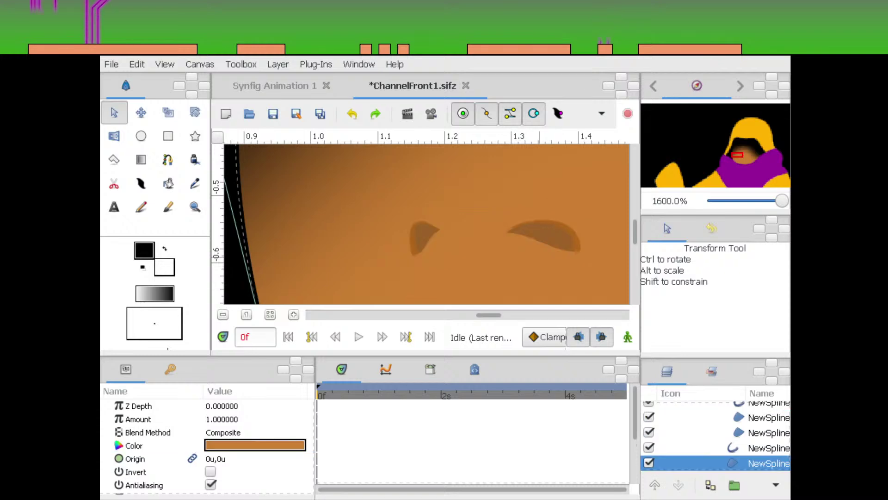
Try an amount of 0.3 on both nostril regions and set it back to 0.5
left_click(769, 433)
left_click(768, 417, "ctrl")
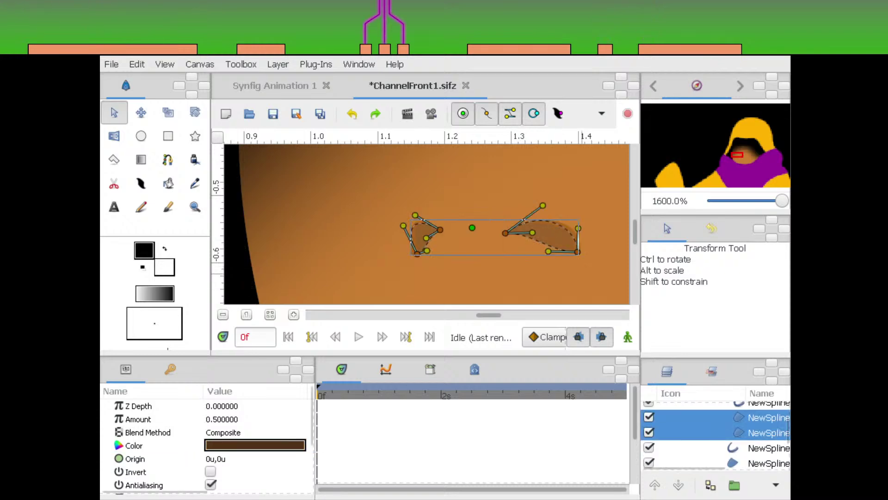
left_click(240, 419)
type(".3")
key("Return")
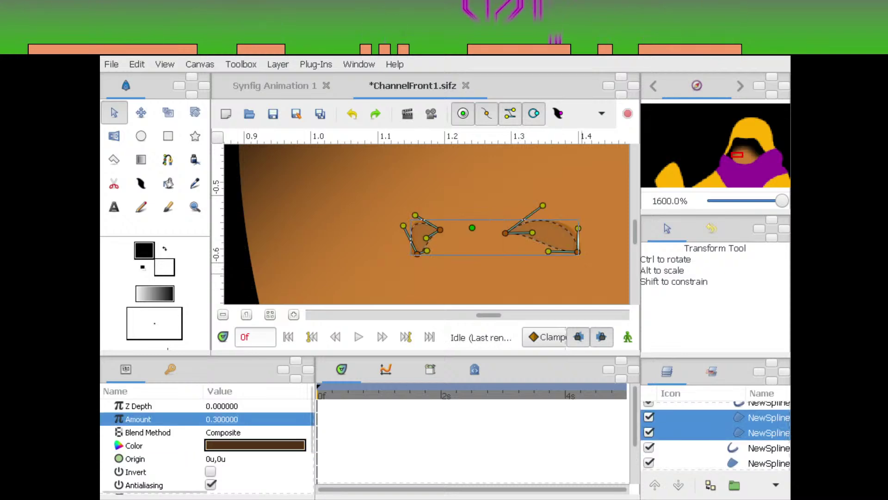
left_click(241, 419)
type("0")
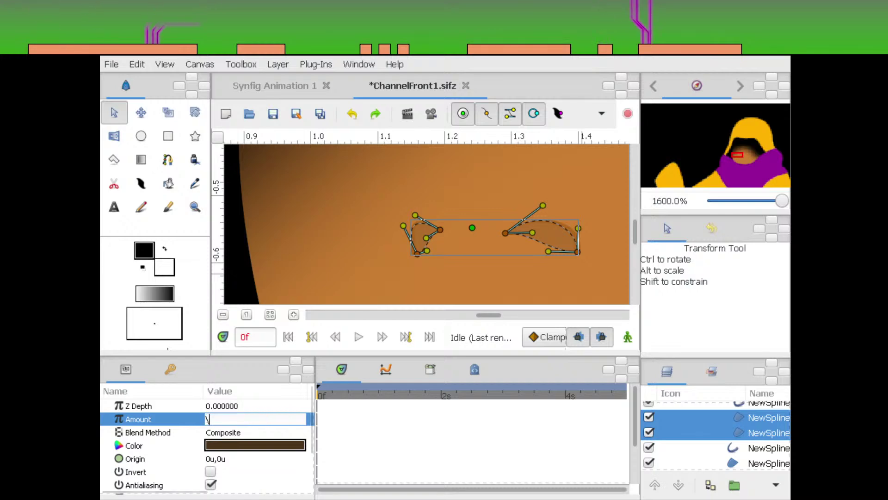
key("Return")
left_click(768, 463)
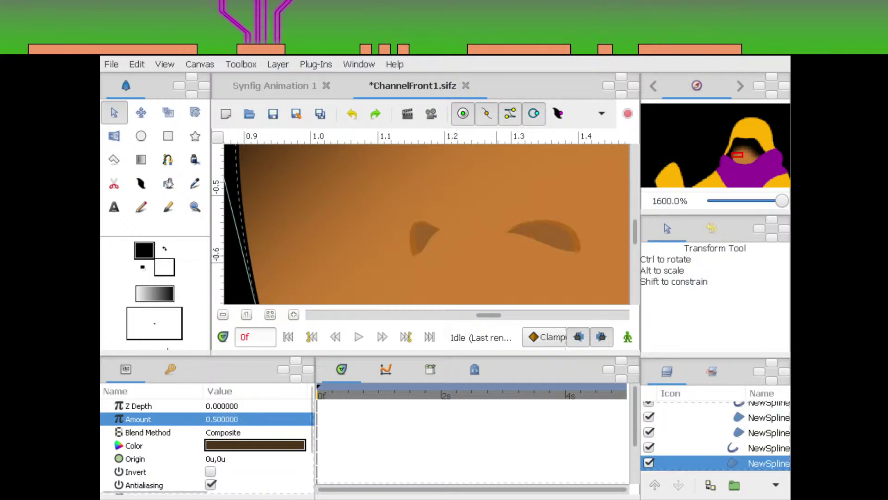
Shorten the lower inner tangent of the left nostril region so its open side curves less
mouse_move(782, 201)
left_mouse_down()
mouse_move(755, 200)
mouse_move(782, 200)
left_mouse_up()
key("ctrl+equal")
key("ctrl+equal")
key("ctrl+equal")
key("ctrl+equal")
key("ctrl+equal")
key("ctrl+equal")
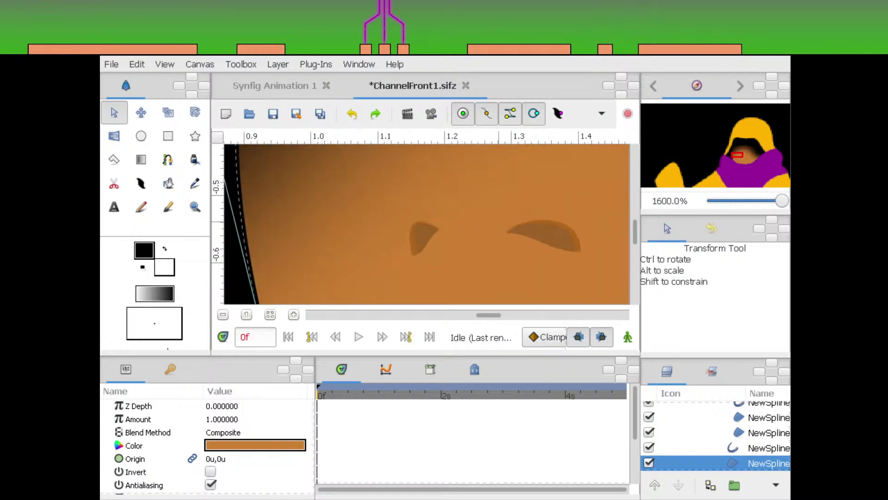
left_click(422, 237)
left_click_drag(427, 251, 423, 243)
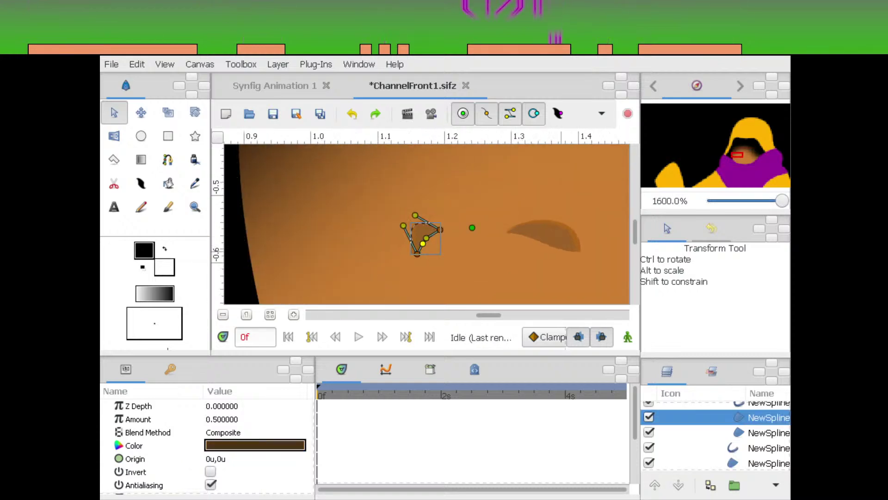
Collapse the Nose group and draw a closed four-vertex mouth spline with region and outline beneath the nose, outside that group
left_click_drag(783, 201, 762, 201)
left_click(481, 236)
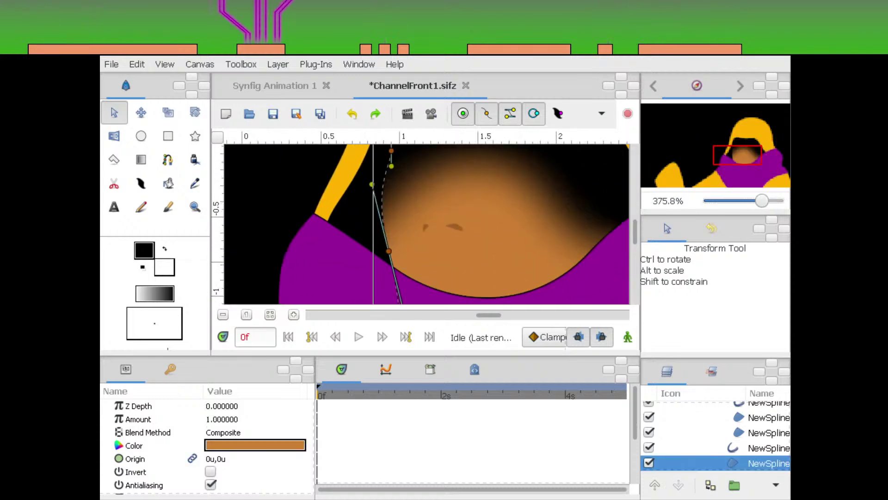
mouse_move(513, 225)
left_mouse_down()
mouse_move(502, 235)
mouse_move(515, 218)
left_mouse_up()
scroll(757, 447, "up", 4)
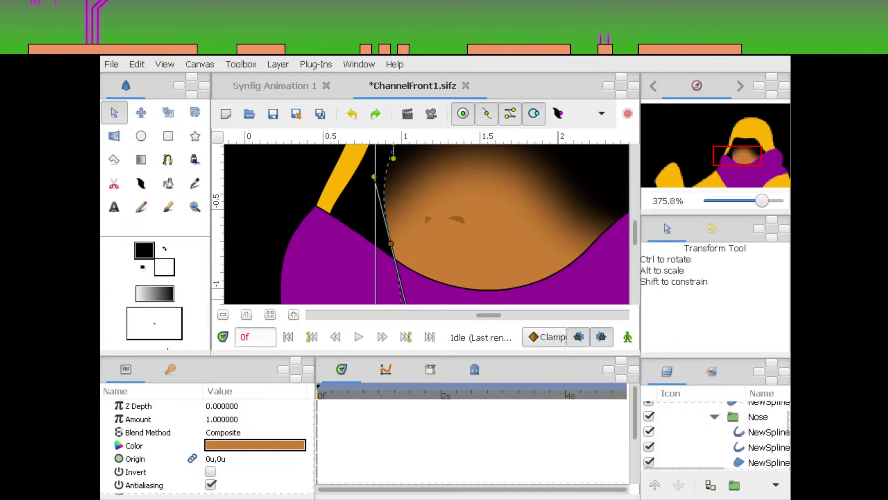
left_click(757, 446)
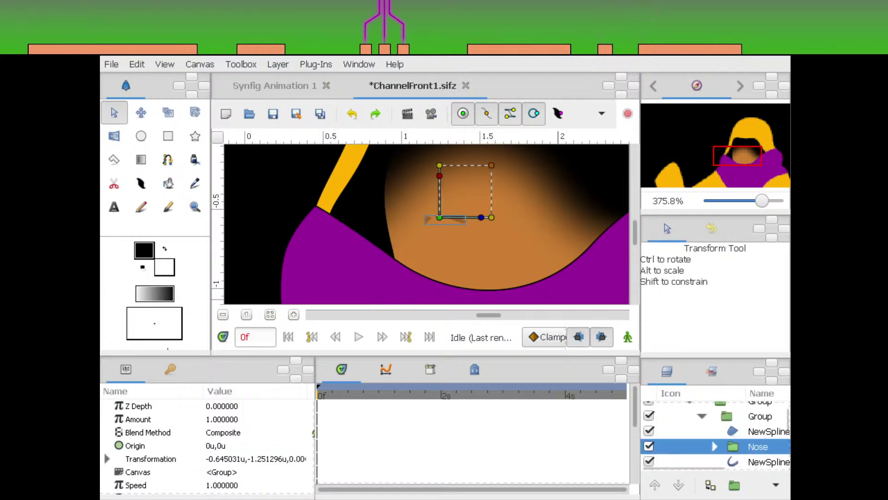
scroll(758, 447, "down", 1)
left_click(758, 447)
left_click(168, 160)
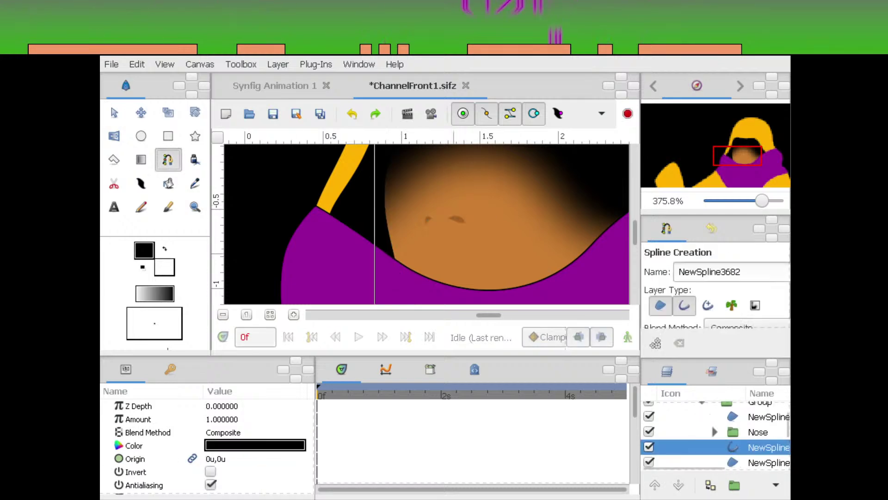
left_click_drag(447, 254, 429, 235)
left_click(427, 235)
left_click(514, 238)
left_click(476, 241)
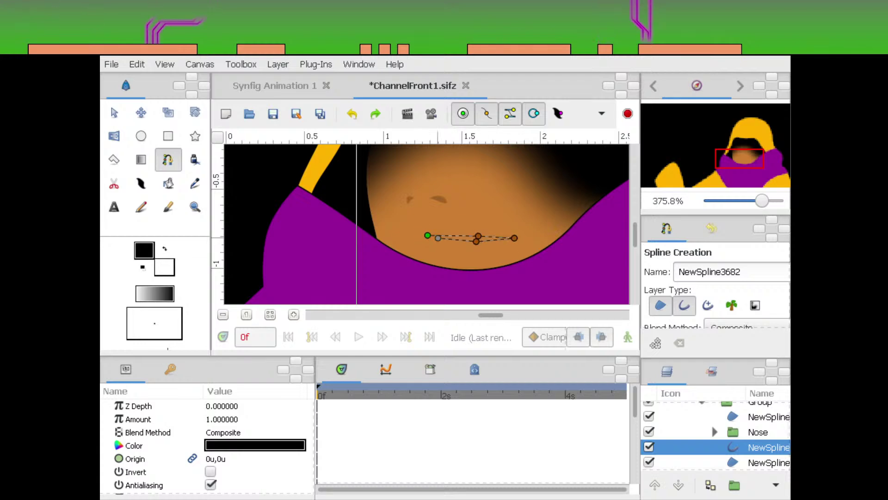
left_click(114, 113)
Color the mouth's region crimson and its outline orange-brown
left_click_drag(762, 200, 780, 200)
left_click(768, 462)
scroll(255, 445, "down", 1)
left_click(255, 428)
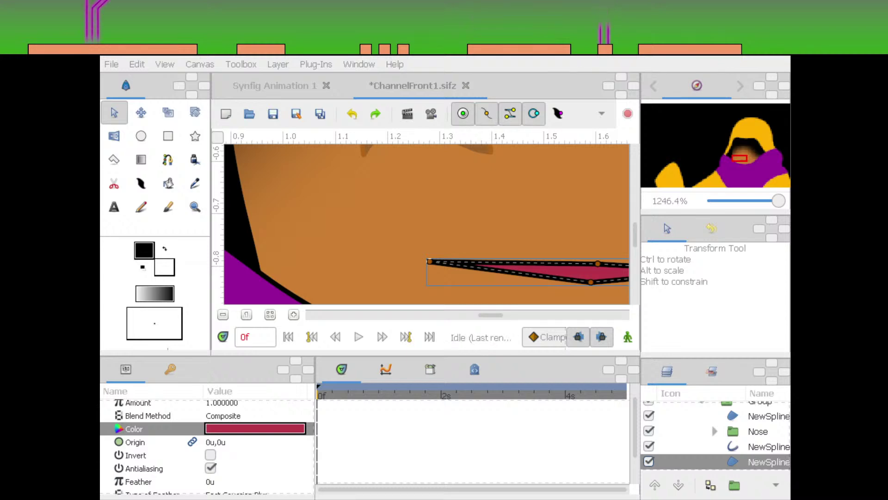
left_click(768, 447)
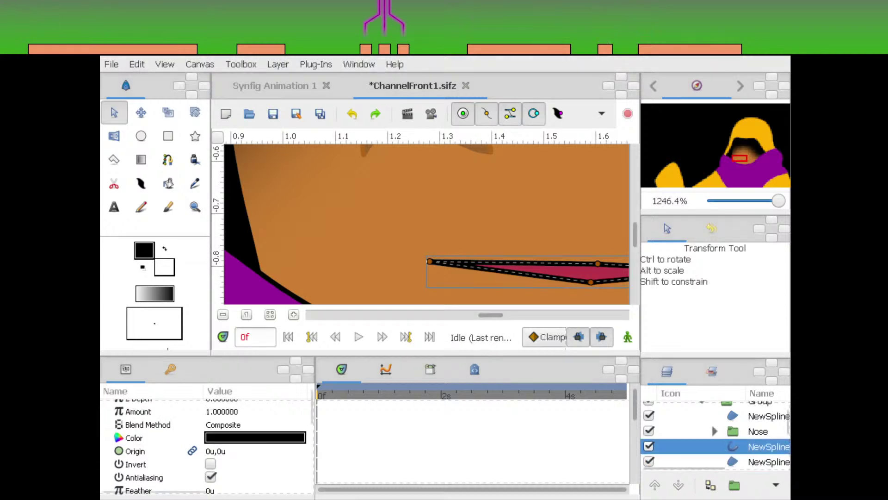
double_click(255, 437)
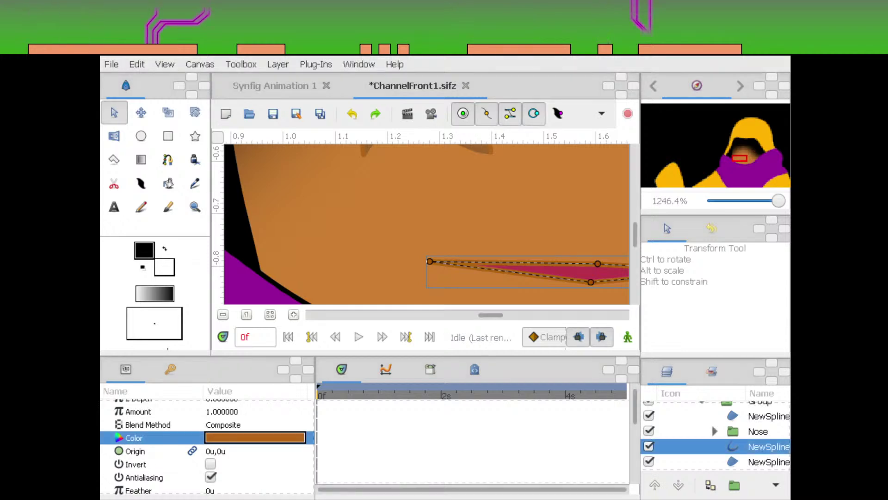
Set the width of the mouth outline's Vertex 003 and Vertex 001 to 0.5
scroll(208, 446, "down", 4)
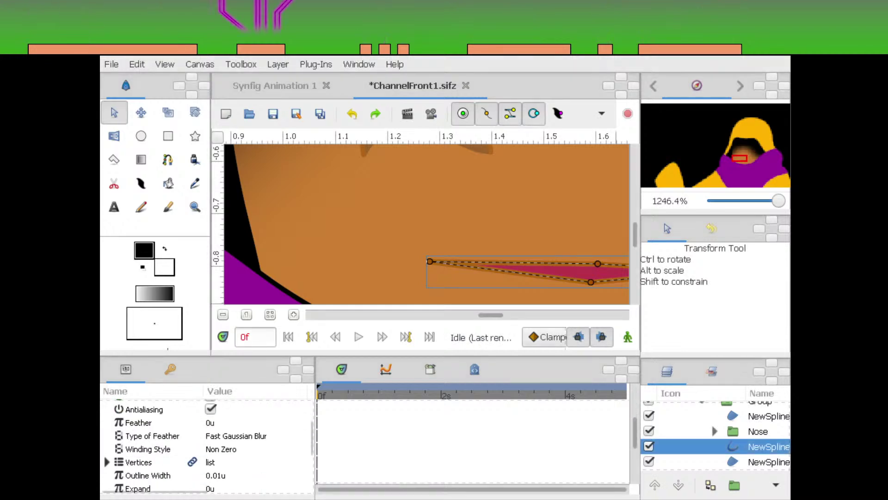
left_click(106, 461)
scroll(208, 447, "down", 2)
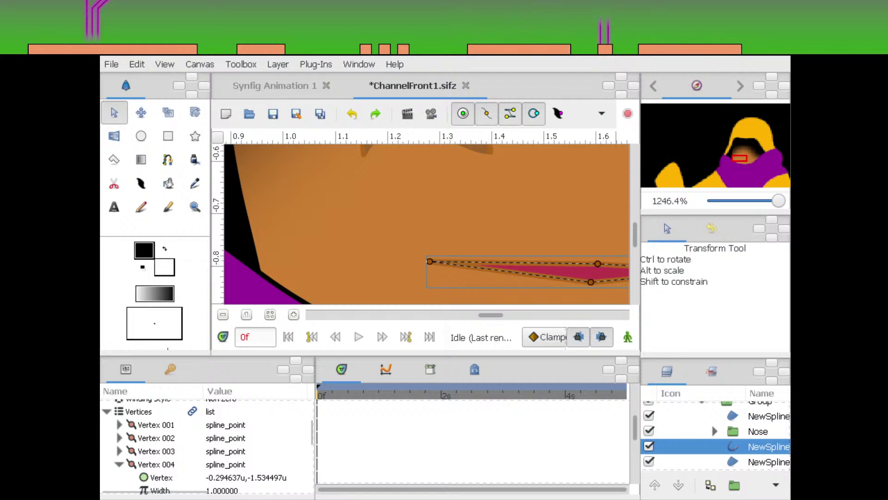
left_click(119, 451)
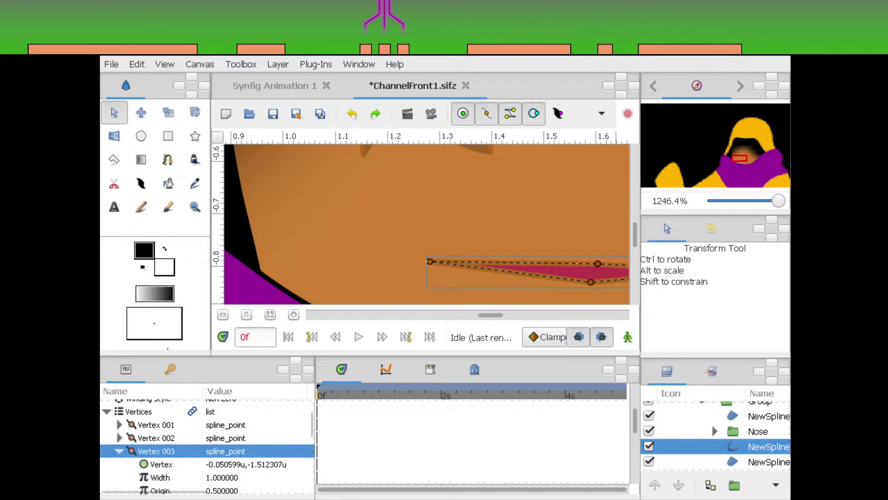
left_click(250, 478)
type(".5")
key("Return")
left_click(120, 425)
left_click(250, 451)
type(".5")
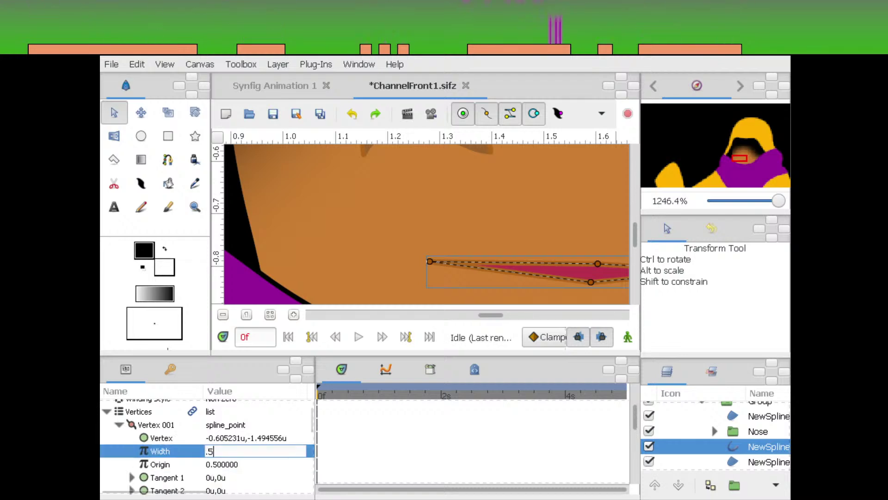
key("Return")
left_click(156, 425)
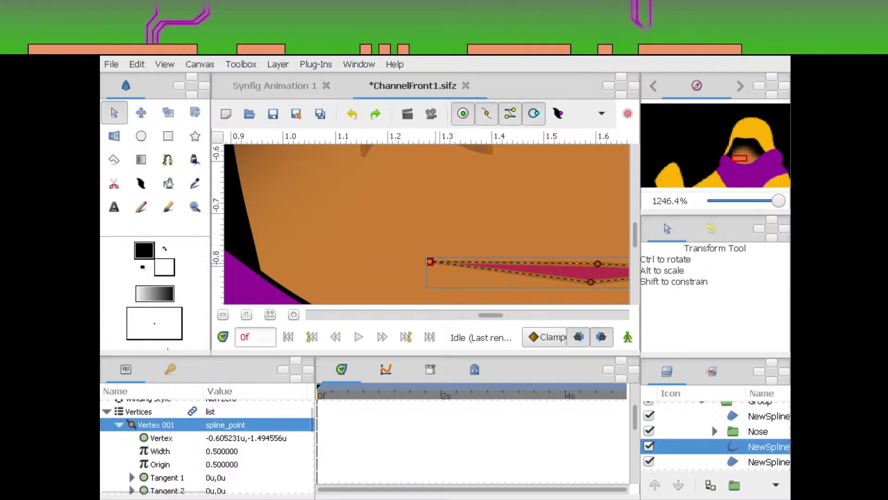
Move the mouth's corners and middle vertices left beneath the nose, shortening the mouth to about 0.34 units wide
left_click_drag(429, 262, 338, 280)
left_click_drag(598, 263, 409, 278)
left_click(314, 315)
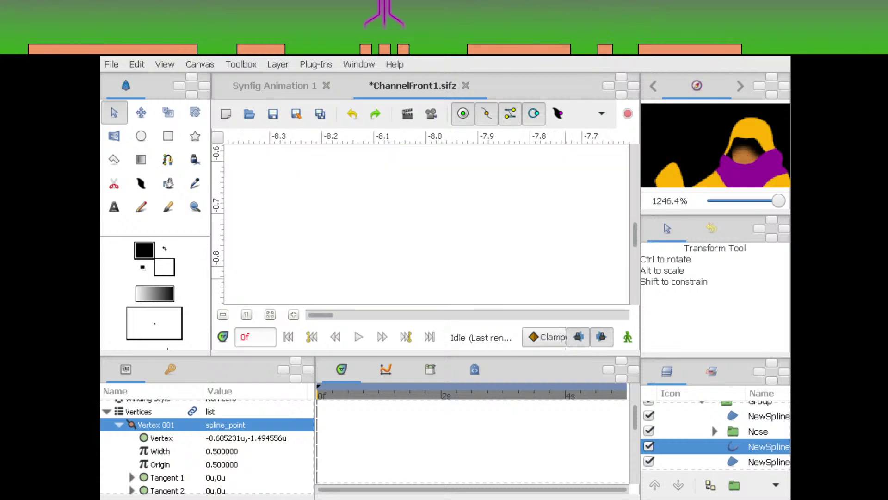
left_click_drag(566, 279, 546, 246)
left_click_drag(520, 266, 392, 251)
left_click_drag(550, 213, 432, 221)
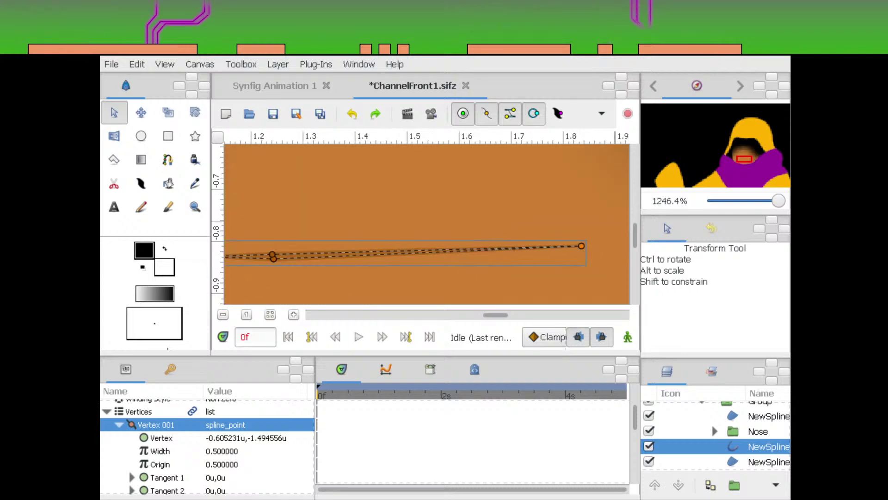
left_click_drag(581, 245, 451, 256)
Flatten the mouth into a thin, nearly level line by adjusting its middle vertices, their tangents and the right corner
left_click(347, 252)
mouse_move(353, 253)
left_mouse_down()
mouse_move(332, 251)
mouse_move(349, 258)
left_mouse_up()
left_click(348, 257)
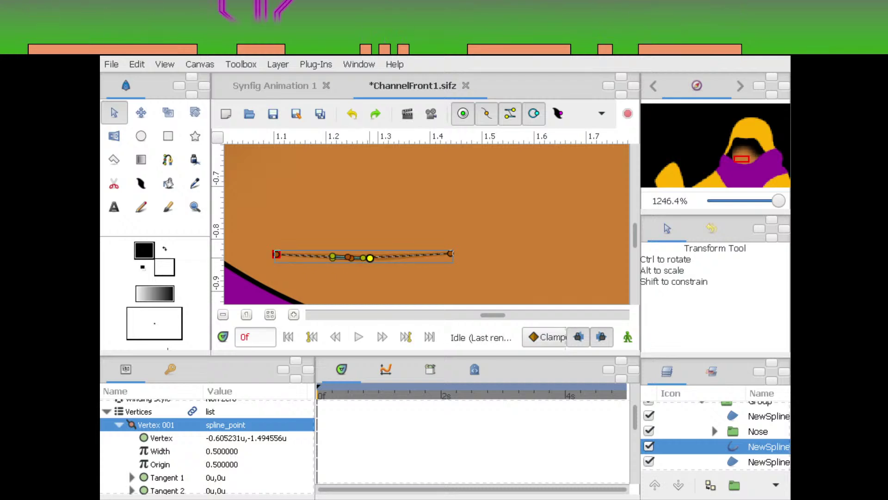
left_click_drag(353, 257, 352, 256)
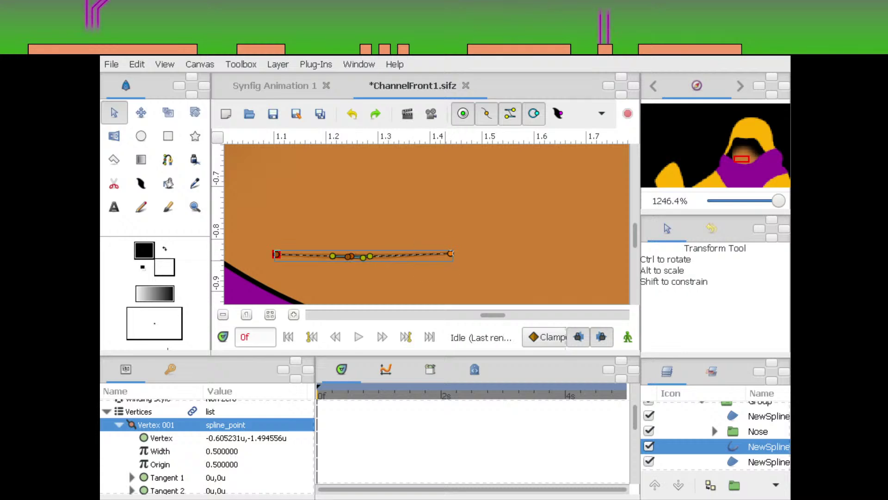
left_click_drag(447, 256, 451, 258)
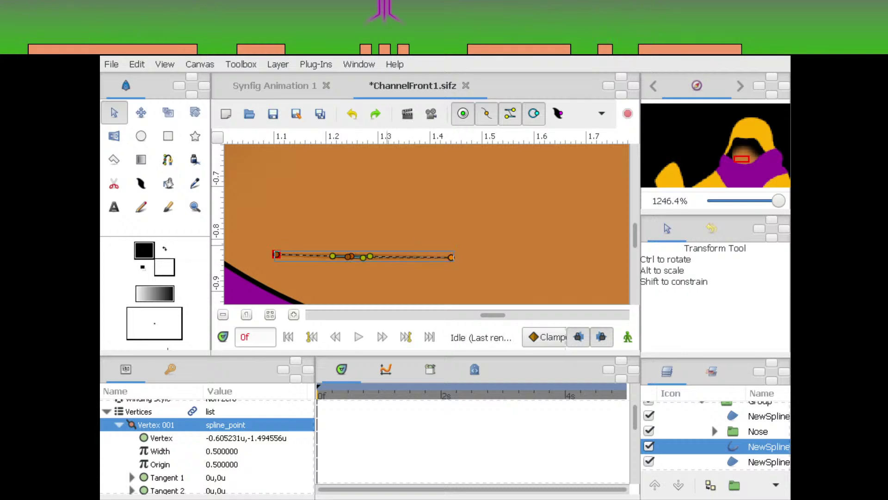
left_click_drag(387, 245, 448, 253)
Select the mouth's outline and region layers together and move the mouth up over the yellow hood
left_click(731, 200)
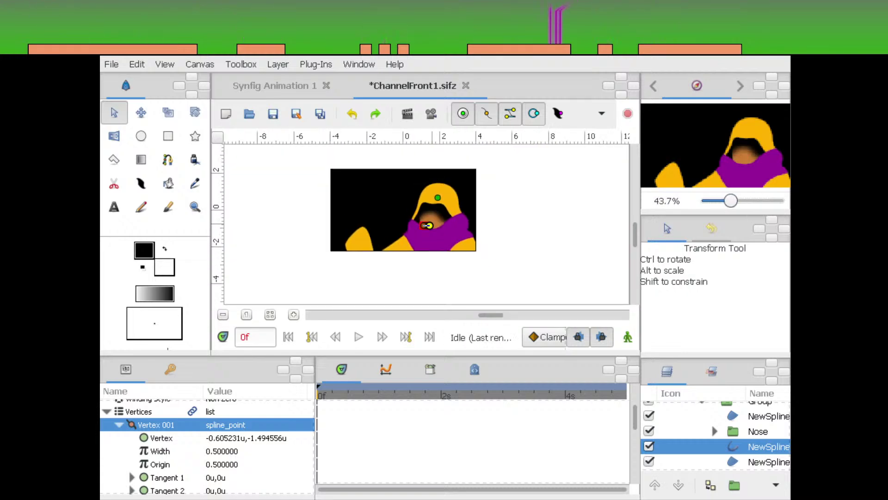
left_click_drag(731, 201, 758, 201)
scroll(759, 435, "down", 2)
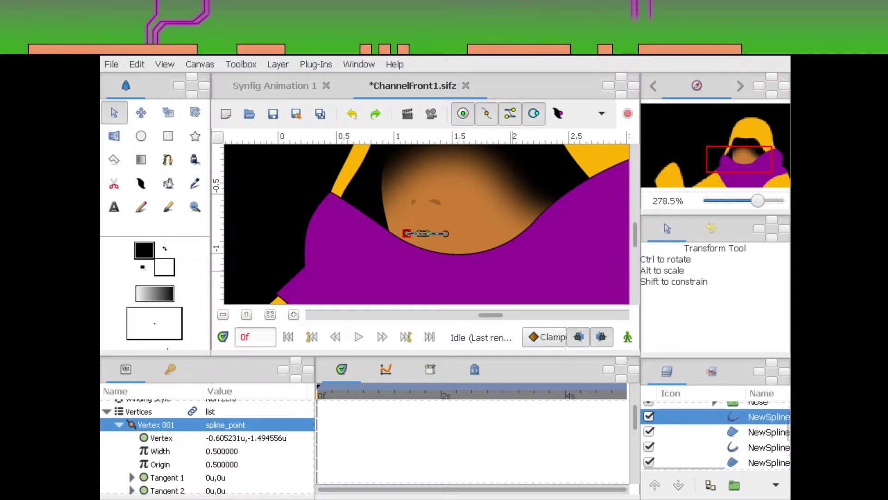
left_click(763, 432, "ctrl")
left_click_drag(427, 233, 494, 162)
left_click_drag(495, 162, 461, 194)
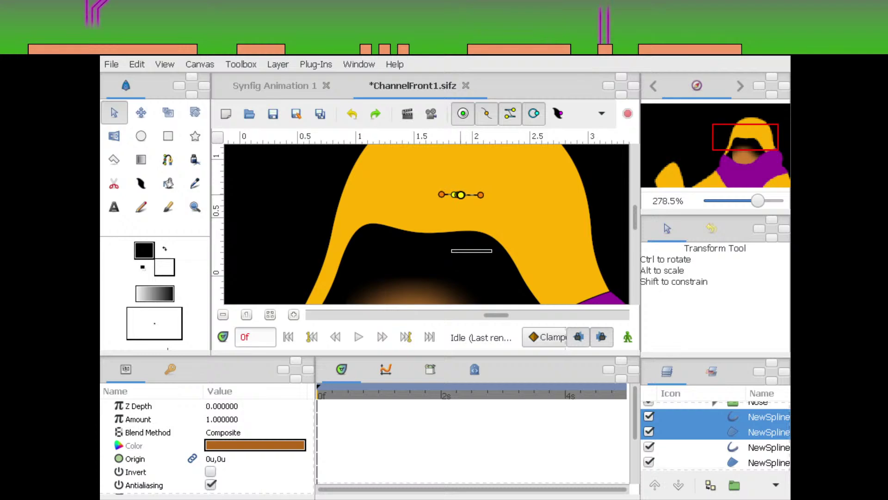
Group the two selected mouth spline layers and name the new group Mouth
left_click_drag(758, 200, 782, 200)
left_click_drag(565, 145, 476, 314)
left_click_drag(517, 223, 525, 232)
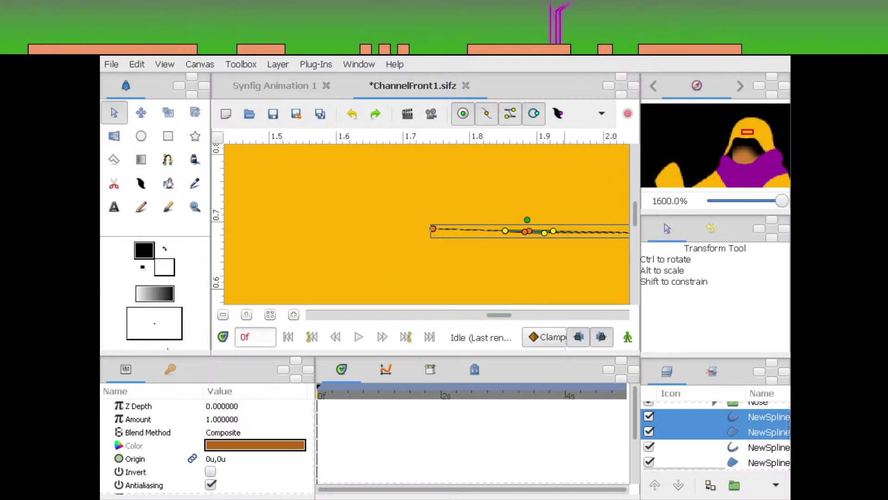
left_click(734, 485)
double_click(760, 417)
type("M")
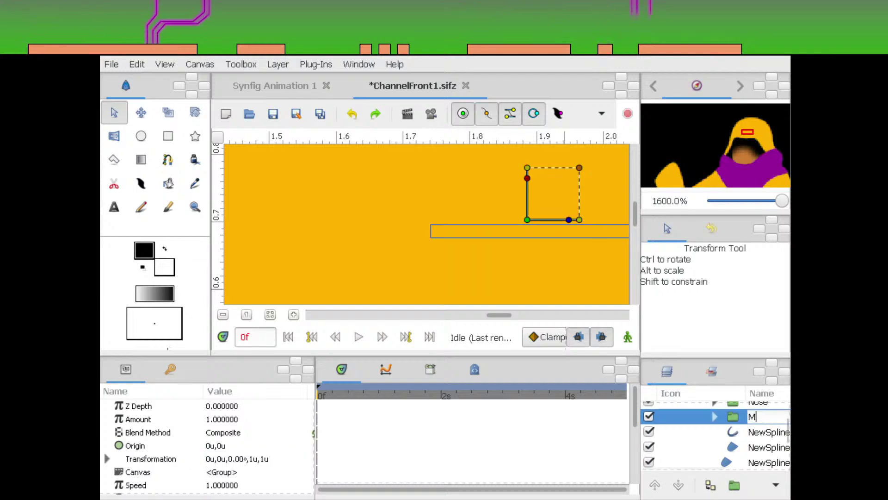
type("outh")
key("Return")
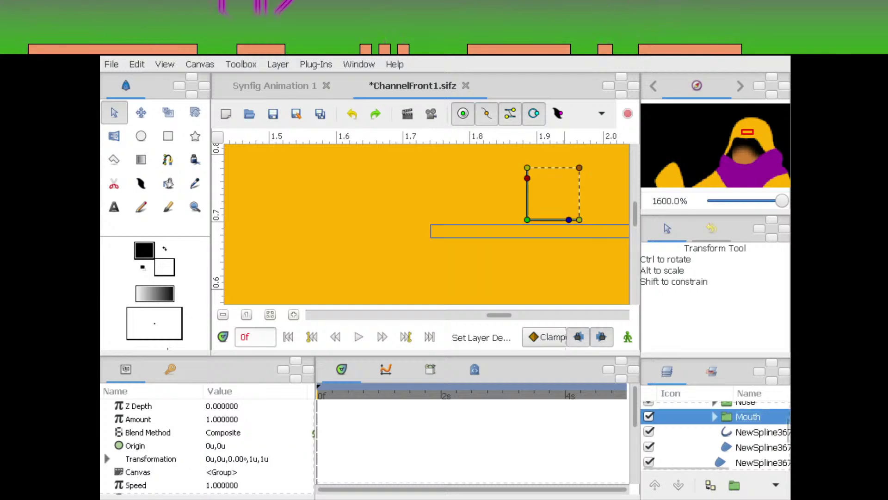
Move the Mouth group down onto the face below the nose, to an offset of about -0.63u, -1.60u
left_click_drag(782, 200, 748, 201)
left_click_drag(441, 230, 430, 261)
left_click_drag(435, 262, 435, 211)
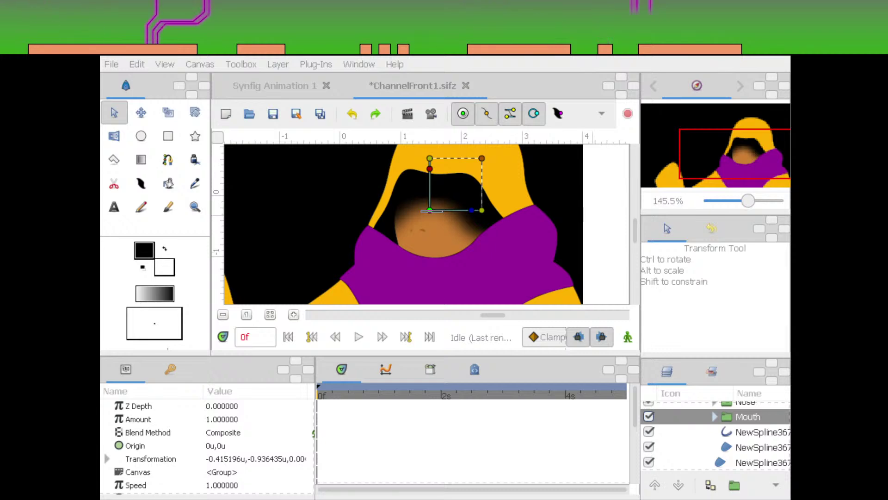
scroll(426, 225, "up", 5)
left_click_drag(437, 182, 421, 264)
left_click_drag(421, 265, 446, 201)
Select the face fill as well and move its lower-left outline point upward beneath the purple scarf
left_click(425, 238, "ctrl")
mouse_move(452, 224)
left_mouse_down()
mouse_move(439, 292)
mouse_move(443, 224)
left_mouse_up()
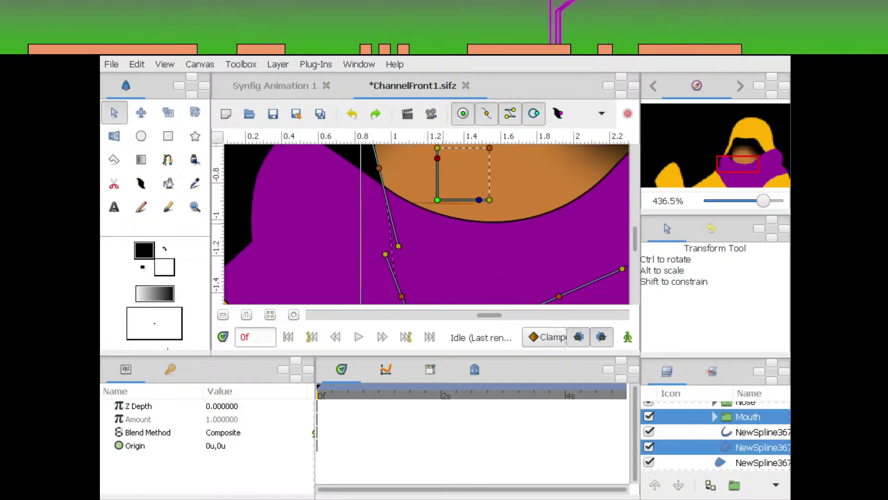
scroll(426, 224, "down", 2)
scroll(426, 224, "left", 1)
left_click_drag(568, 247, 566, 205)
mouse_move(522, 185)
left_mouse_down()
mouse_move(509, 267)
mouse_move(522, 237)
mouse_move(522, 251)
left_mouse_up()
left_click_drag(408, 270, 403, 275)
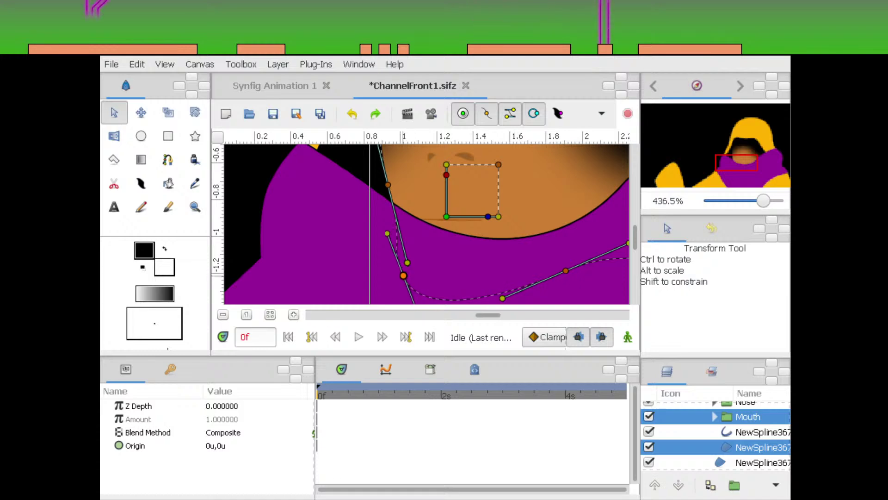
left_click_drag(387, 233, 416, 282)
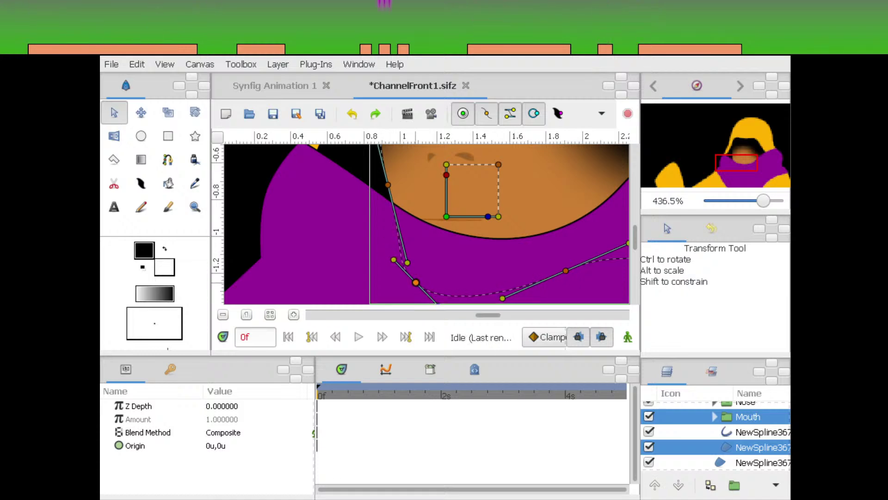
Nudge the Mouth group up and left on the face, to an offset of about -0.66u, -1.51u
scroll(425, 224, "up", 1)
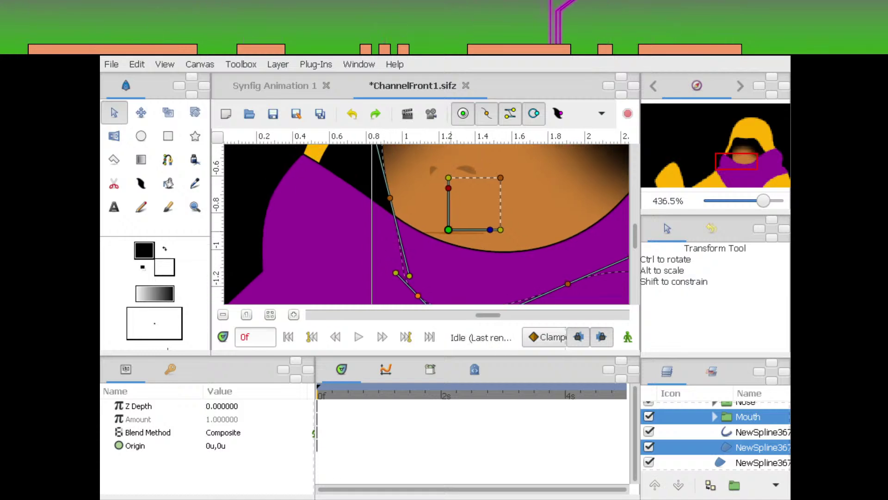
left_click_drag(448, 230, 393, 282)
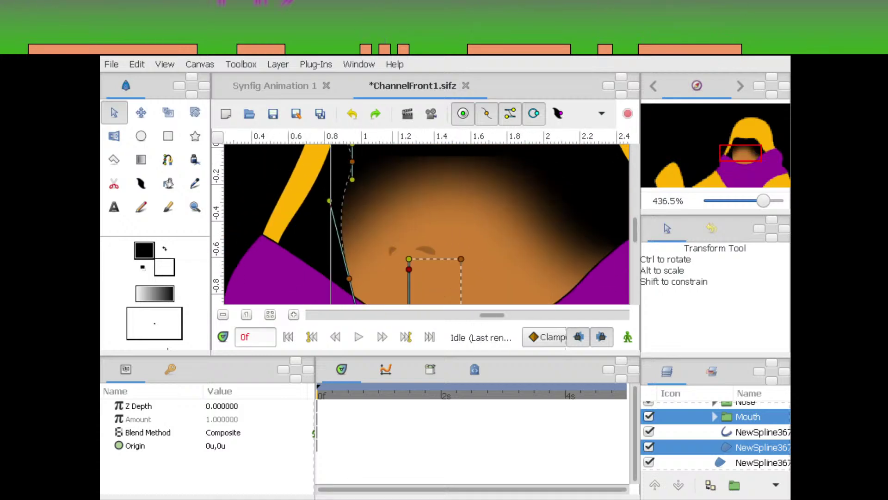
scroll(425, 224, "up", 4)
scroll(425, 225, "down", 7)
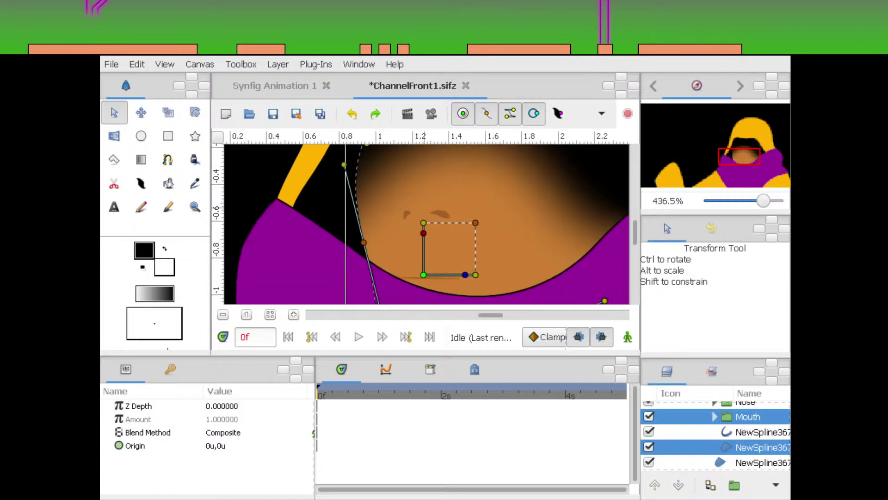
left_click_drag(450, 230, 450, 217)
scroll(430, 255, "up", 4)
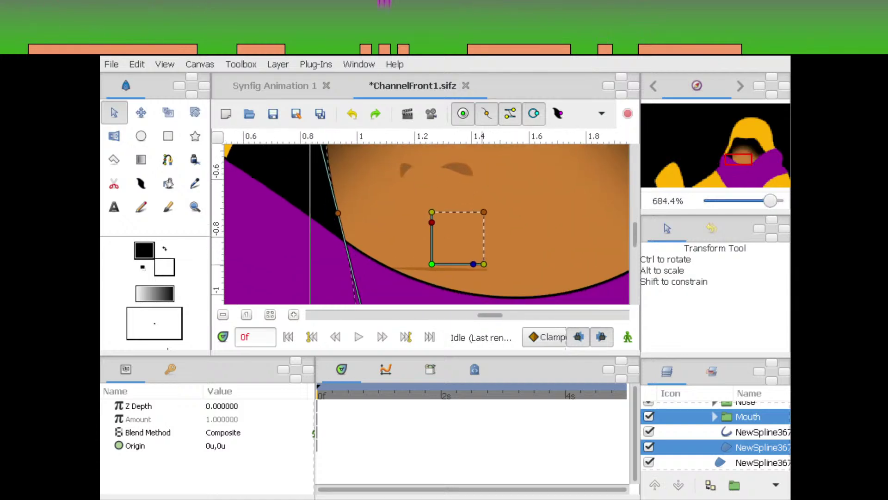
left_click_drag(469, 273, 479, 249)
scroll(479, 249, "up", 1)
scroll(749, 439, "up", 3)
scroll(748, 440, "down", 1)
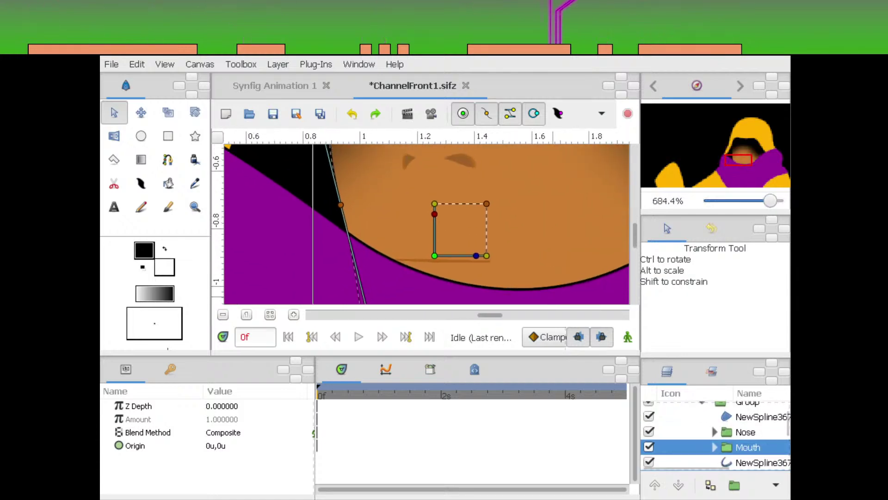
left_click(748, 447)
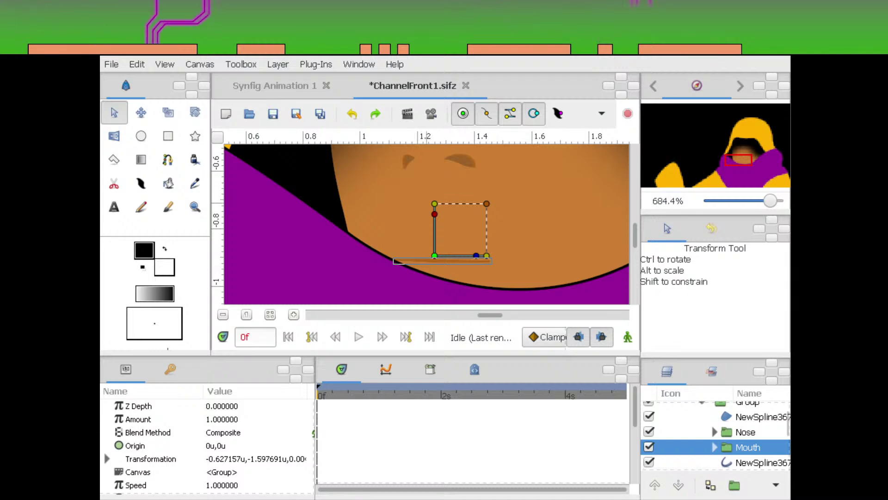
left_click_drag(434, 255, 426, 232)
scroll(551, 241, "up", 1)
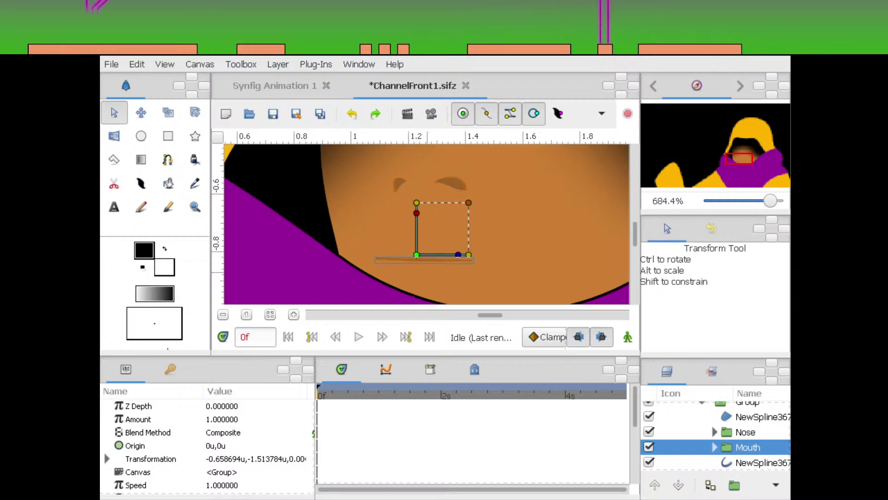
left_click(553, 245)
scroll(550, 253, "up", 1)
left_click_drag(537, 260, 558, 228)
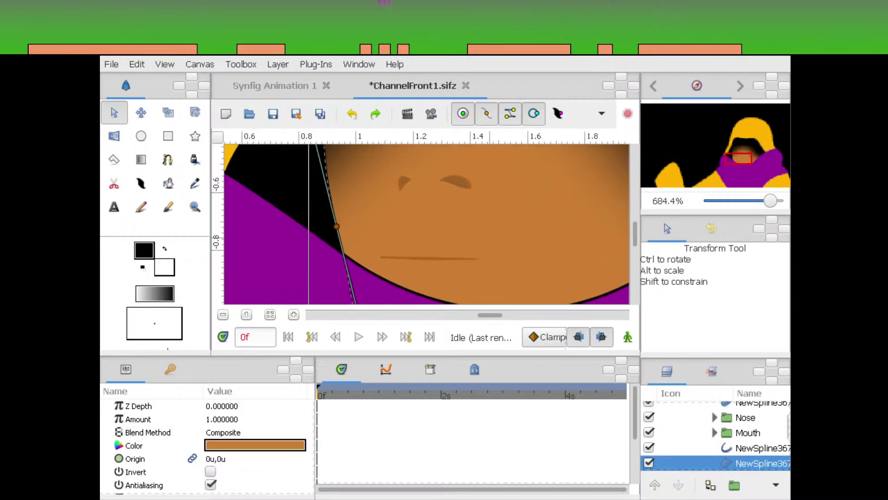
Draw a closed five-point upper-lip spline above the mouth line inside the Mouth group, and delete its black outline layer
mouse_move(770, 201)
left_mouse_down()
mouse_move(762, 201)
mouse_move(769, 201)
left_mouse_up()
left_click(715, 432)
left_click(766, 448)
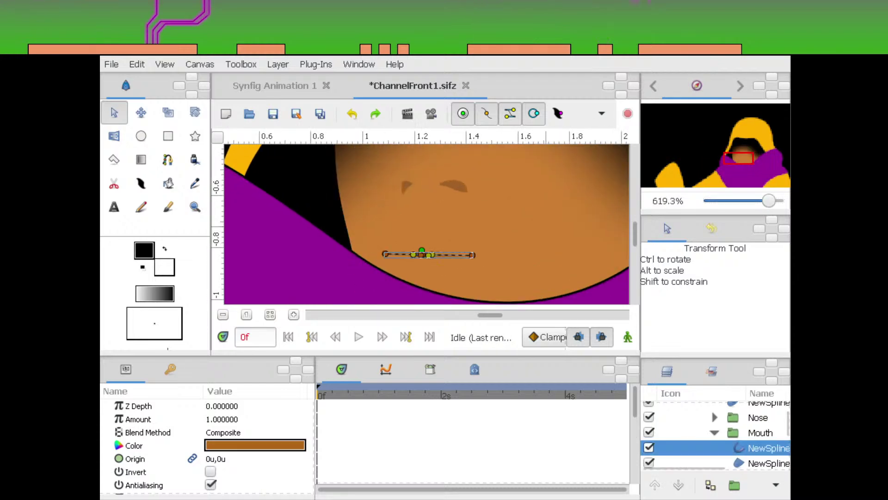
scroll(766, 448, "down", 1)
left_click(766, 448)
key("b")
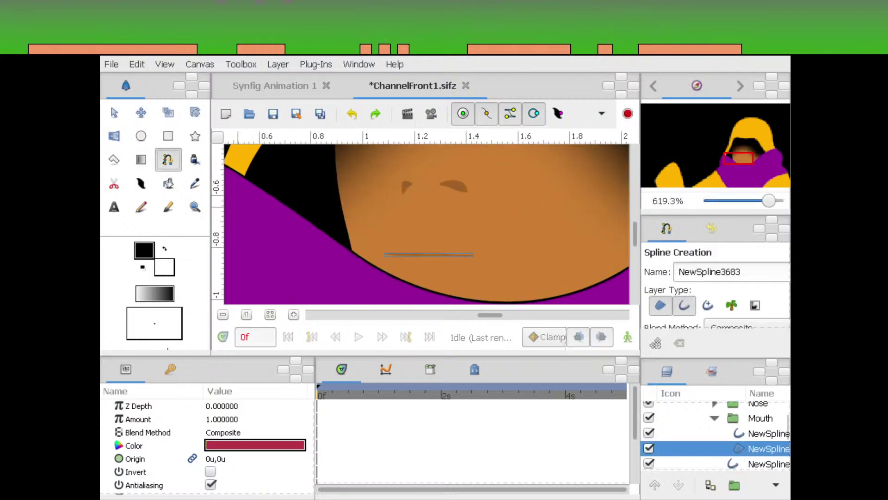
left_click(440, 236)
left_click(425, 240)
left_click(411, 238)
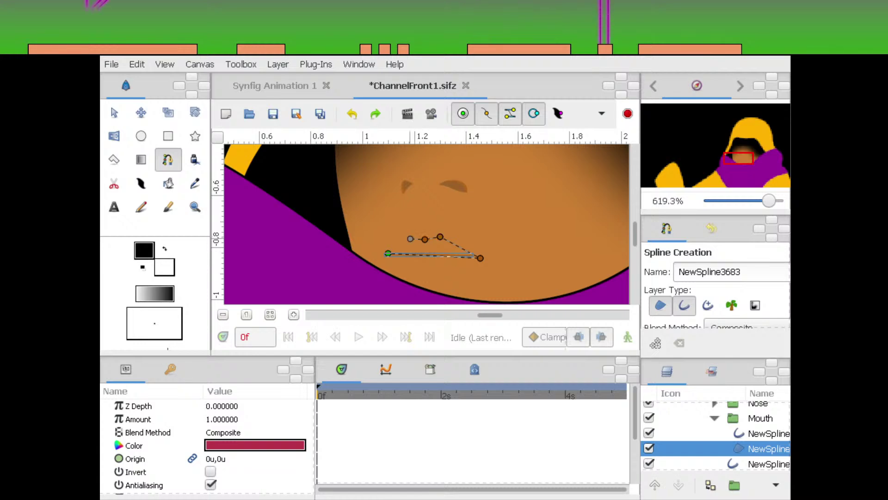
left_click(115, 113)
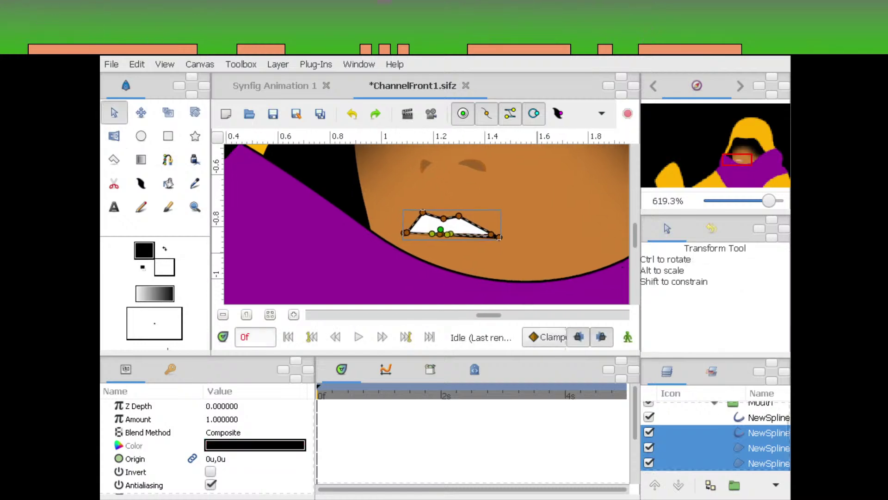
key("Delete")
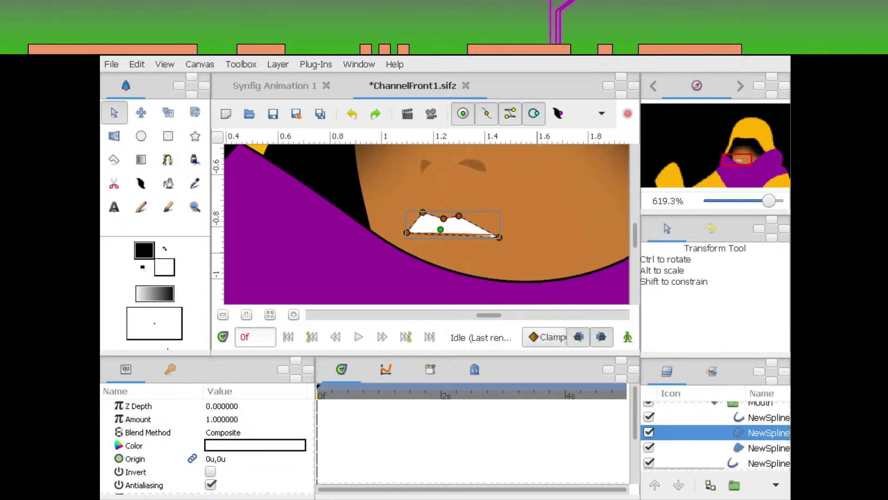
Align the corner points of the white upper-lip shape with the ends of the mouth line
scroll(502, 243, "up", 5)
left_click_drag(492, 227, 470, 220)
left_click_drag(259, 208, 337, 234)
mouse_move(337, 233)
left_mouse_down()
mouse_move(304, 209)
mouse_move(329, 241)
left_mouse_up()
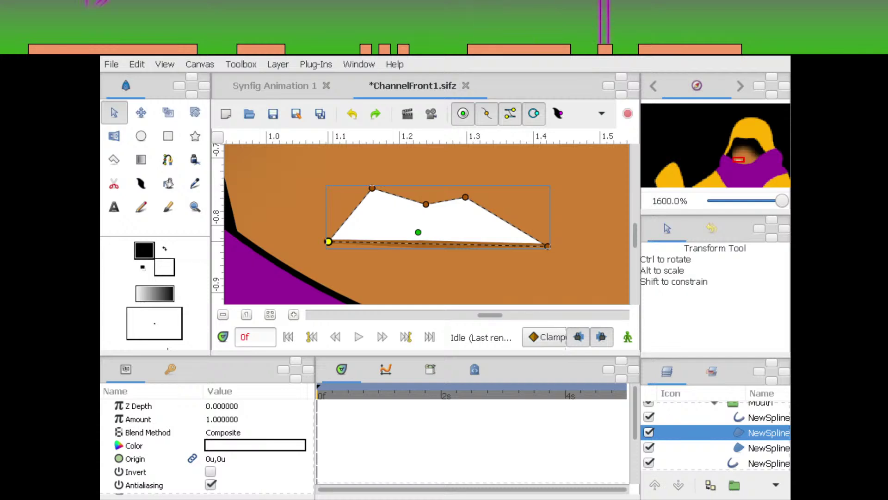
left_click_drag(490, 273, 500, 291)
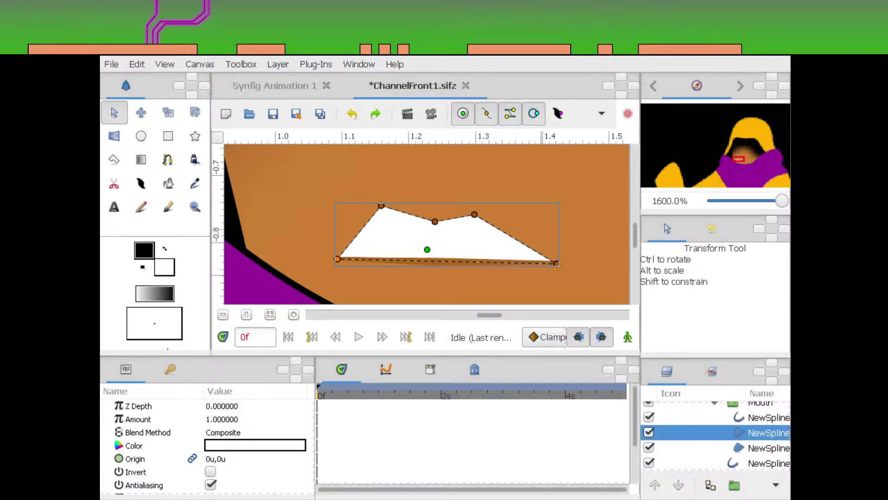
Reposition the upper-lip peaks and curve the tangents at the peaks, centre dip and both corners into a smooth lip contour
left_click_drag(468, 211, 488, 221)
left_click(381, 205)
left_click_drag(381, 205, 363, 215)
left_click_drag(381, 206, 371, 217)
mouse_move(434, 222)
left_mouse_down()
mouse_move(450, 223)
mouse_move(425, 233)
mouse_move(423, 224)
left_mouse_up()
left_click_drag(475, 215, 506, 220)
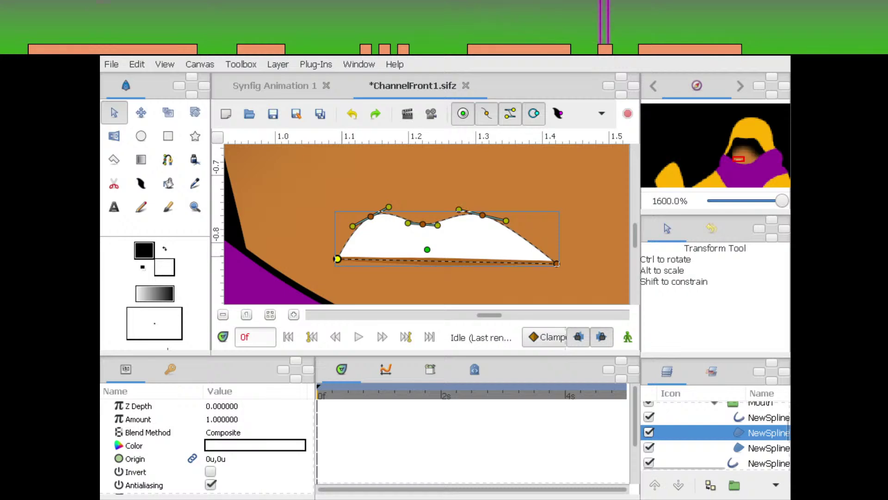
left_click_drag(338, 259, 363, 259)
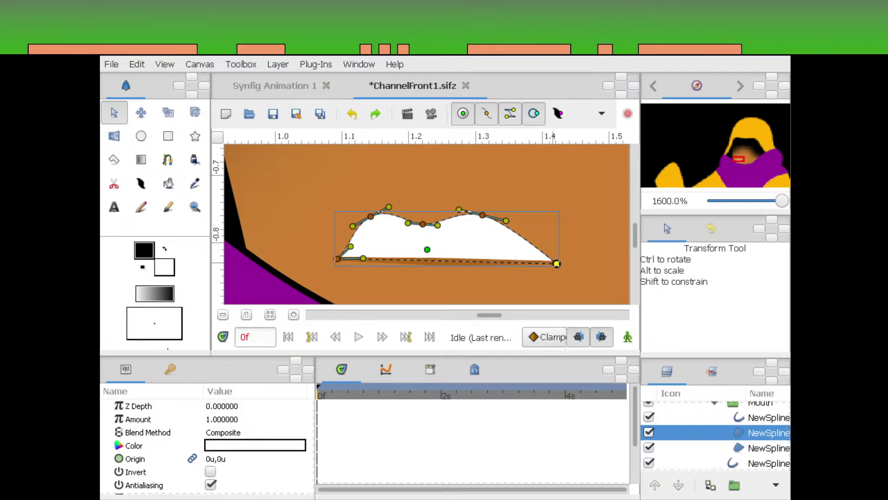
left_click_drag(556, 264, 501, 261)
Set the upper-lip fill to dark brown with an Amount of 0.3
left_click(255, 446)
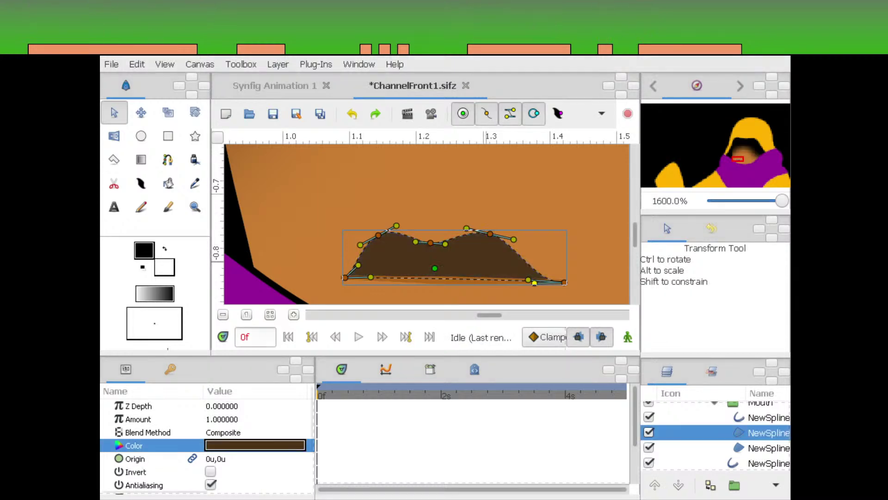
left_click(232, 419)
type(".3")
key("Return")
left_click(444, 194)
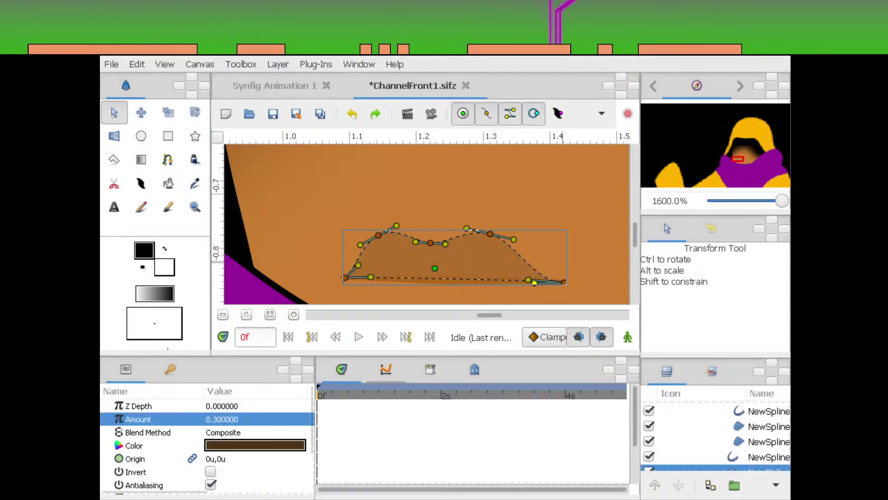
Shift the upper lip's two peaks and its centre dip slightly to refine the contour
mouse_move(782, 201)
left_mouse_down()
mouse_move(751, 201)
mouse_move(782, 201)
left_mouse_up()
left_click(408, 258)
left_click_drag(378, 237, 372, 236)
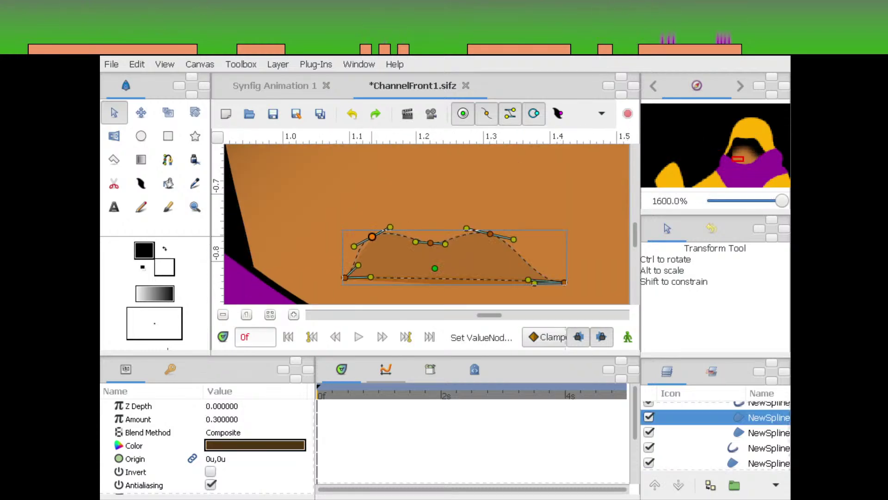
left_click_drag(431, 242, 441, 242)
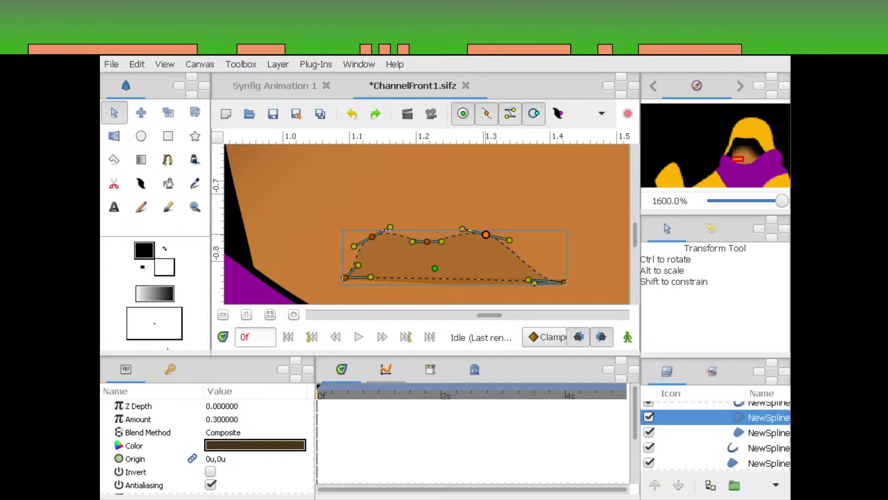
left_click(534, 291)
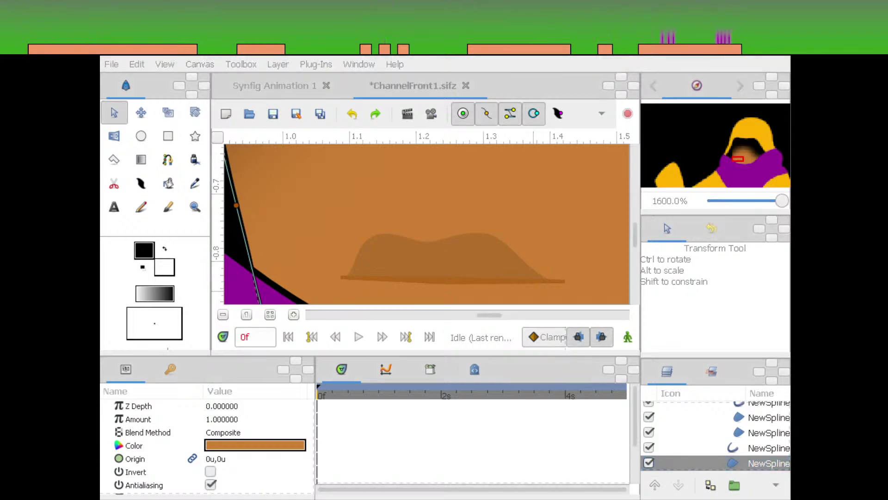
Check the finished mouth against the whole face and save ChannelFront1.sifz
left_click_drag(559, 229, 486, 207)
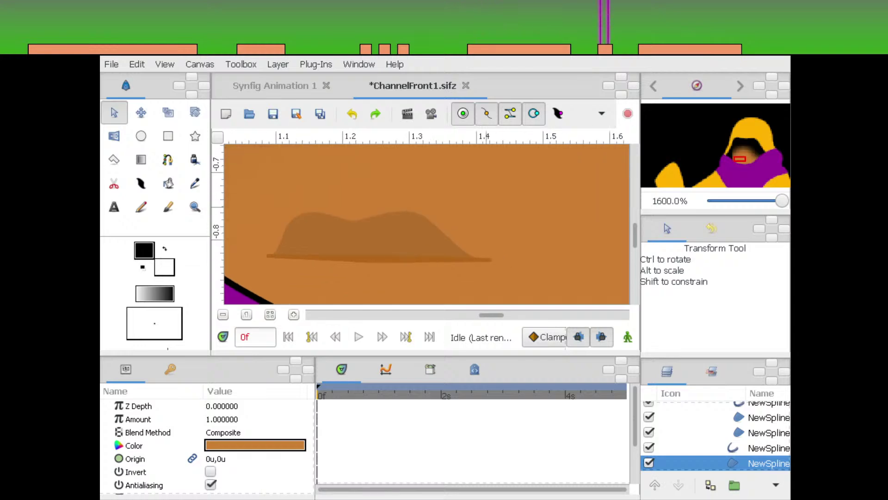
left_click_drag(782, 201, 771, 201)
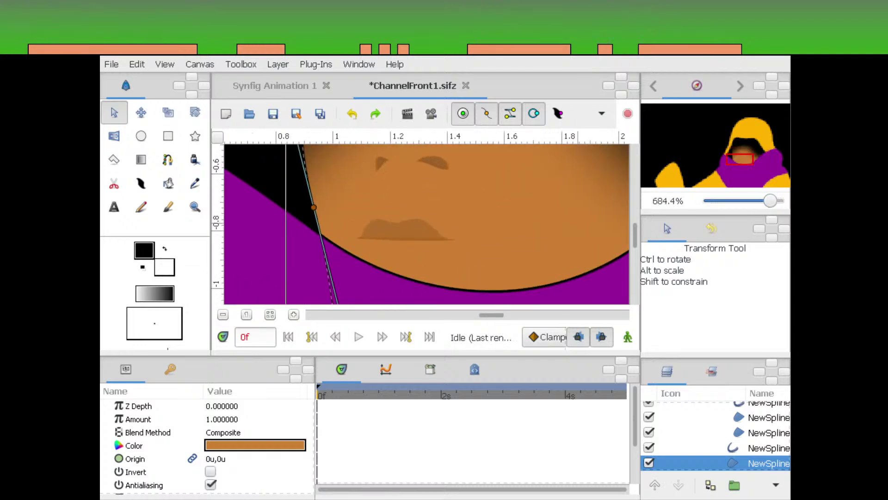
left_click_drag(521, 220, 539, 254)
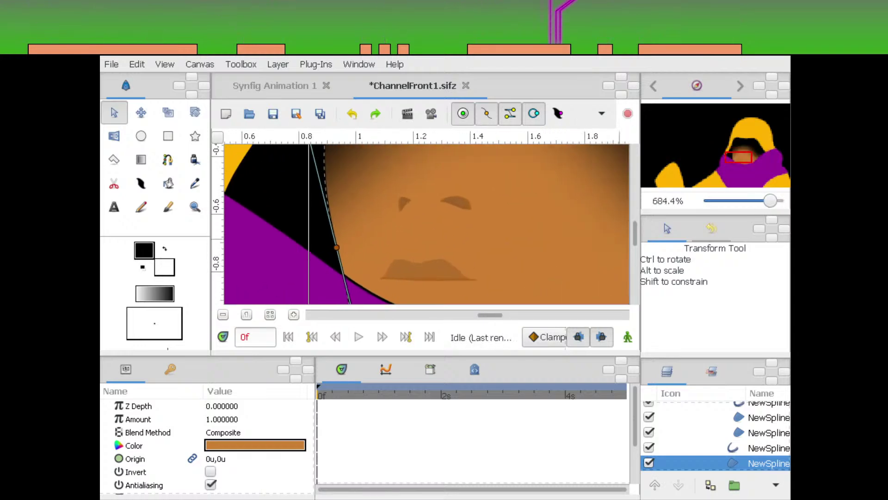
left_click_drag(770, 201, 758, 201)
mouse_move(532, 204)
left_mouse_down()
mouse_move(535, 236)
mouse_move(540, 215)
left_mouse_up()
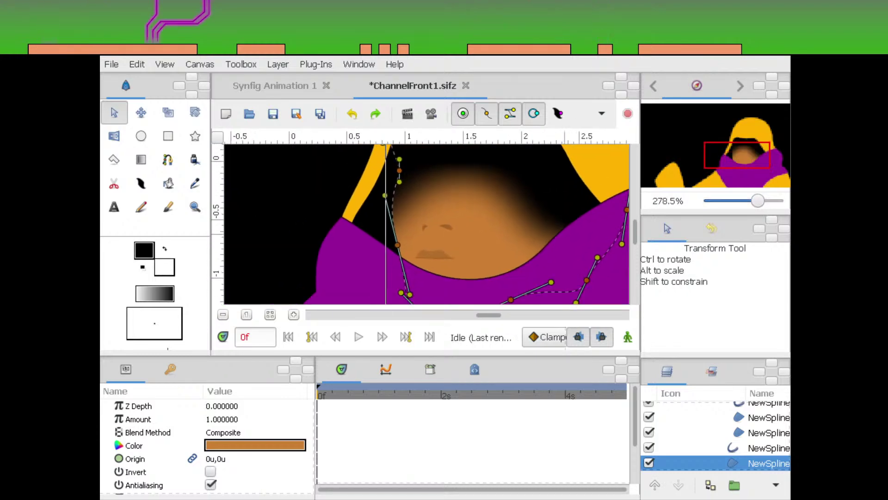
left_click_drag(758, 200, 749, 201)
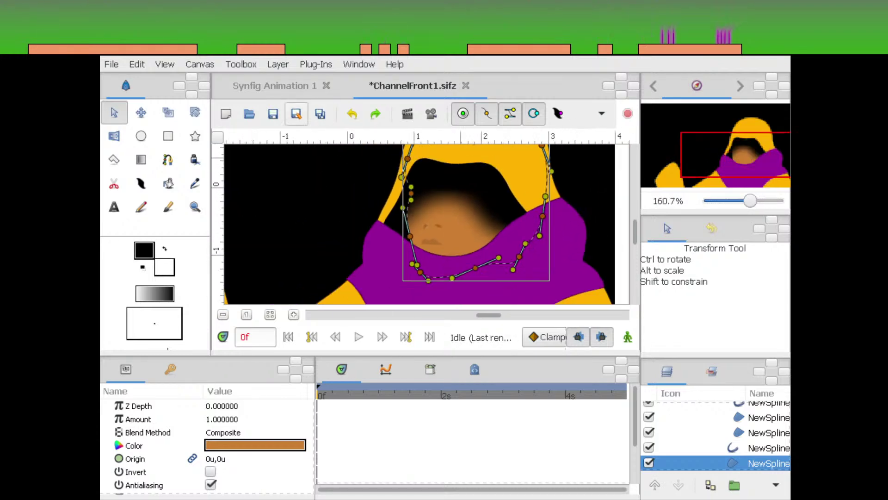
left_click(273, 113)
Select the yellow fill of the raised right-arm sleeve
left_click_drag(352, 240, 497, 183)
scroll(427, 224, "left", 2)
scroll(427, 224, "down", 1)
left_click(373, 222)
scroll(436, 224, "up", 2)
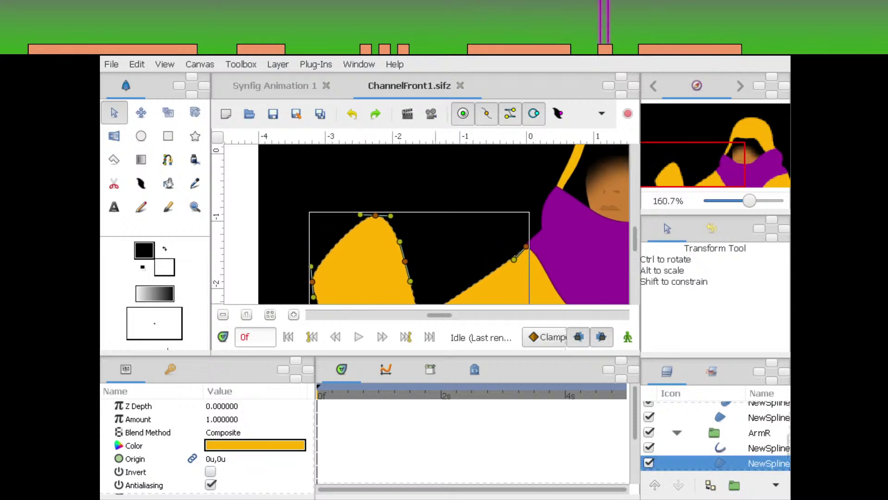
Collapse the Head group, select the topmost outline layer in the ArmR group, and activate the Spline tool
scroll(714, 434, "up", 2)
scroll(714, 434, "up", 3)
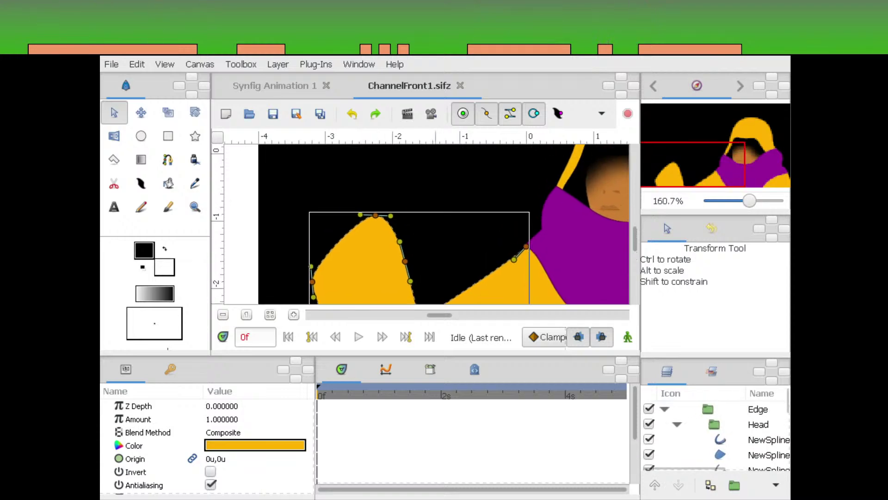
left_click(759, 409)
left_click(665, 409)
left_click(665, 409)
scroll(714, 434, "down", 2)
scroll(714, 434, "up", 1)
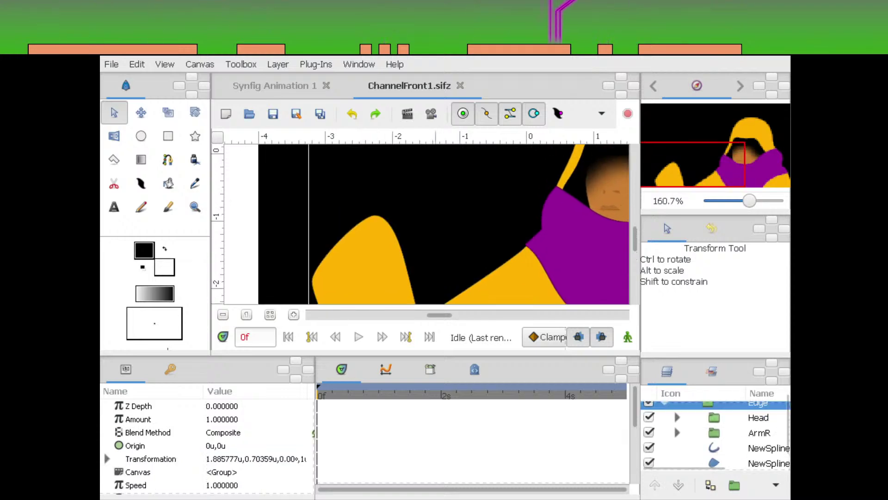
left_click(758, 418)
left_click(759, 448)
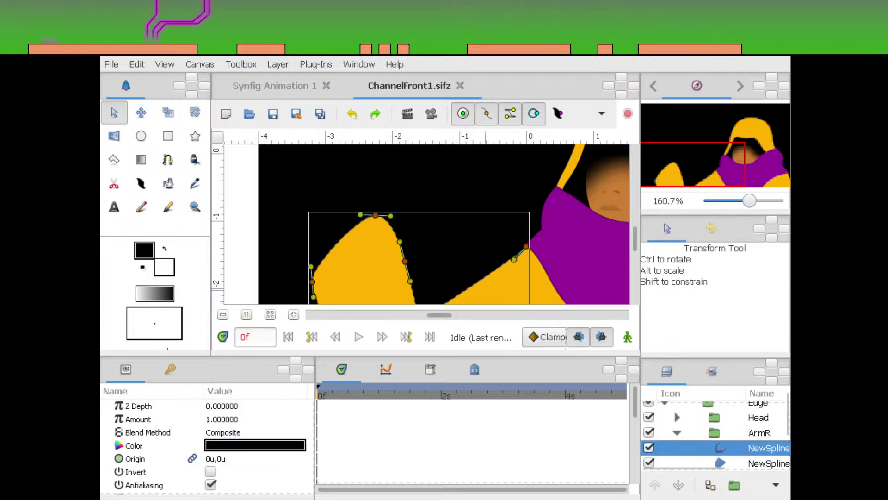
key("b")
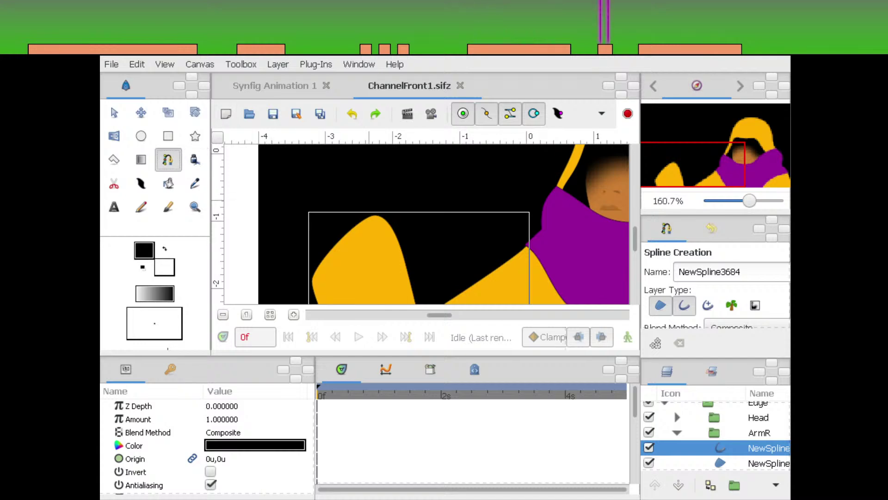
left_click_drag(345, 191, 354, 232)
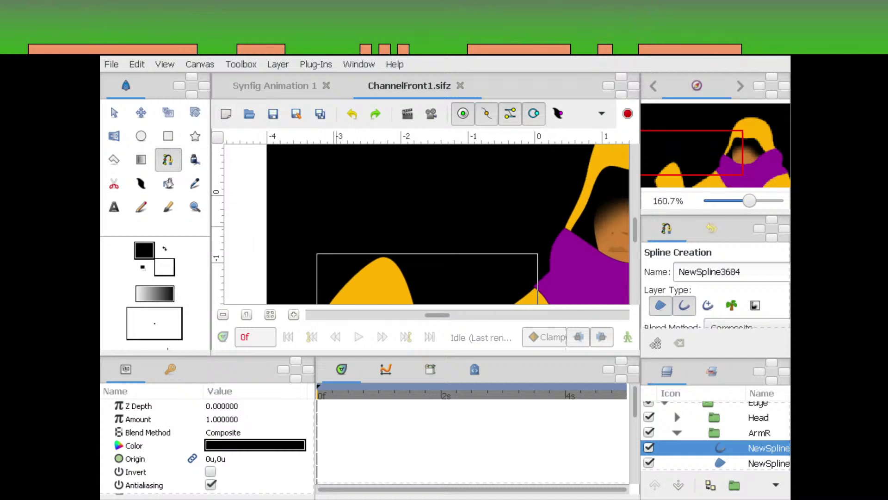
scroll(444, 224, "up", 1)
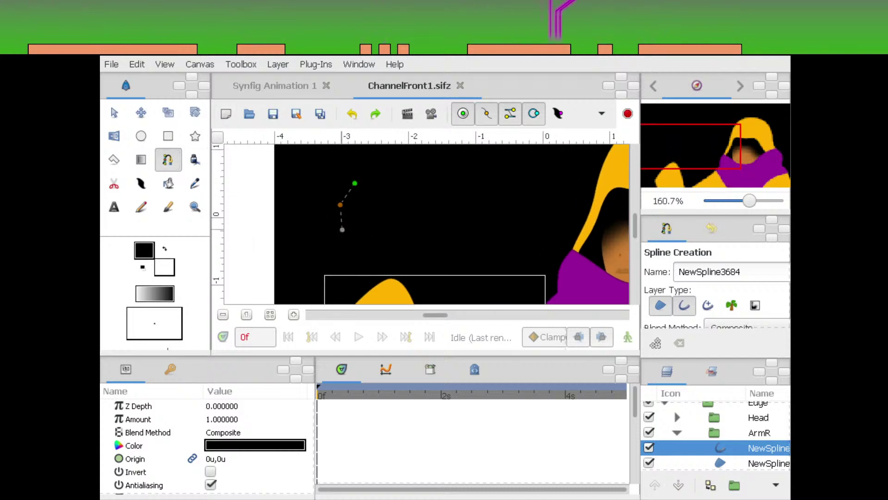
left_click(342, 230)
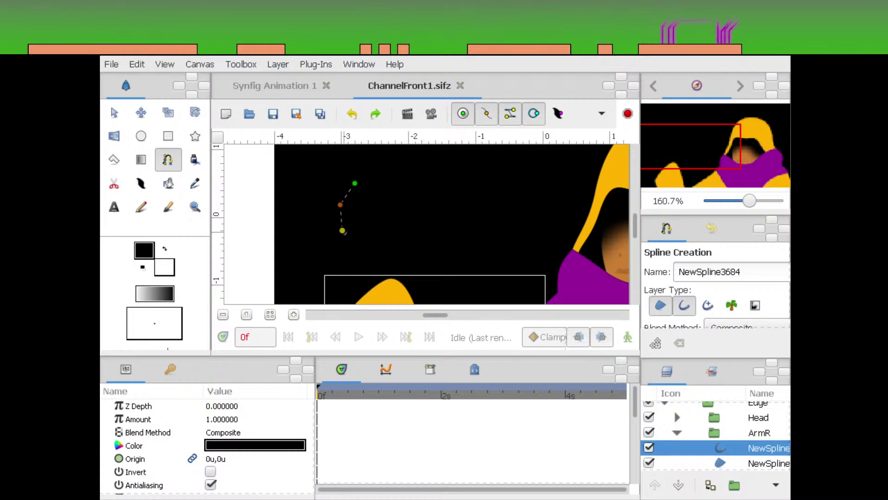
key("ctrl+z")
key("ctrl+z")
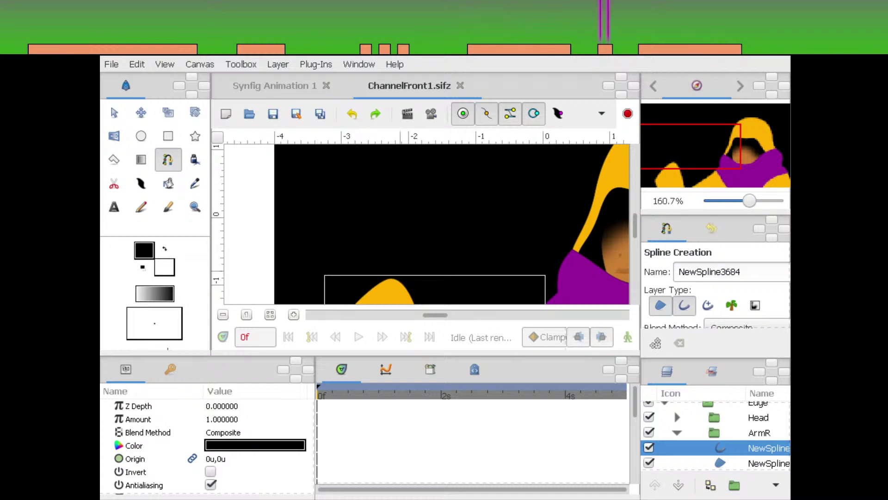
Draw a closed nine-point spline of a fist and forearm rising from the yellow sleeve, with a white fill and an outline
left_click_drag(347, 289, 352, 250)
left_click(353, 250)
scroll(353, 214, "up", 2)
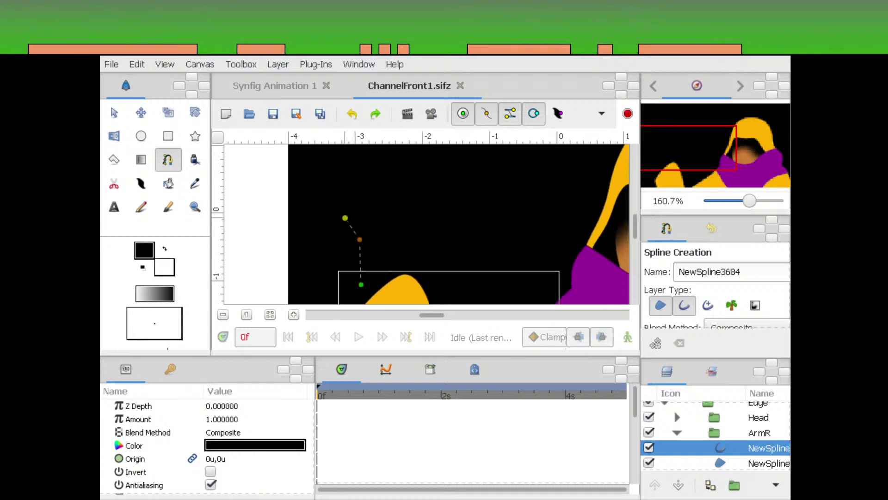
scroll(351, 195, "up", 2)
left_click(381, 213)
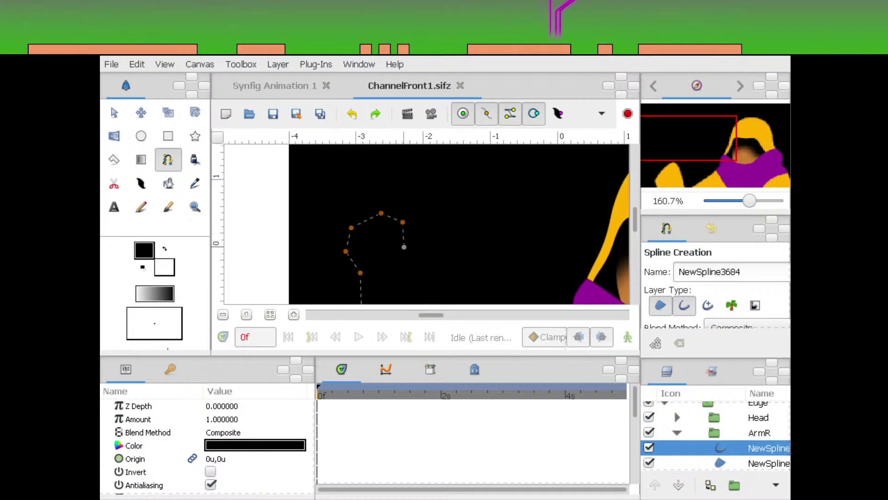
scroll(404, 247, "up", 1)
left_click(391, 282)
scroll(393, 273, "down", 1)
left_click(408, 272)
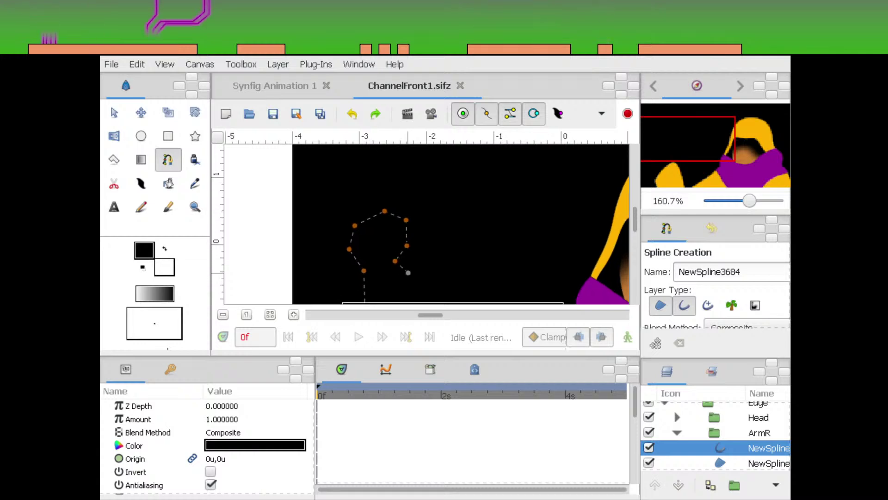
scroll(426, 222, "down", 3)
left_click(376, 259)
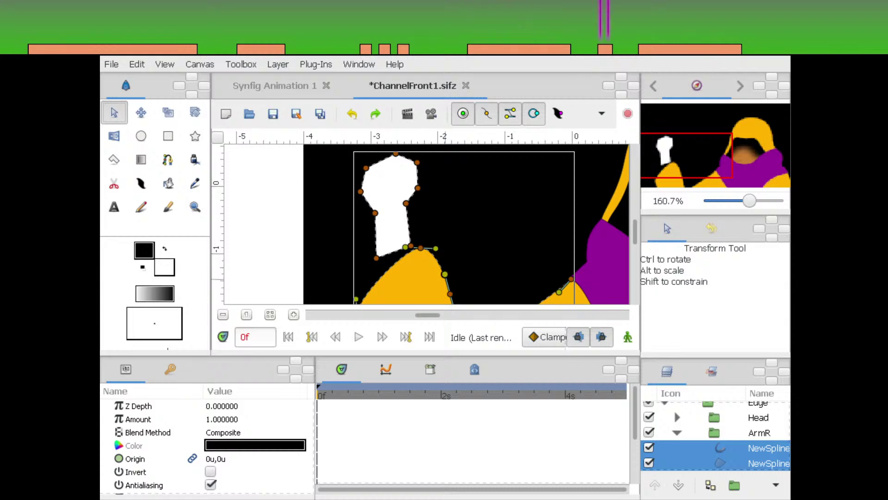
Extend the forearm's lower corners down into the sleeve, lower its left wrist point and adjust the right wrist point's tangents
left_click(759, 448)
scroll(759, 448, "down", 1)
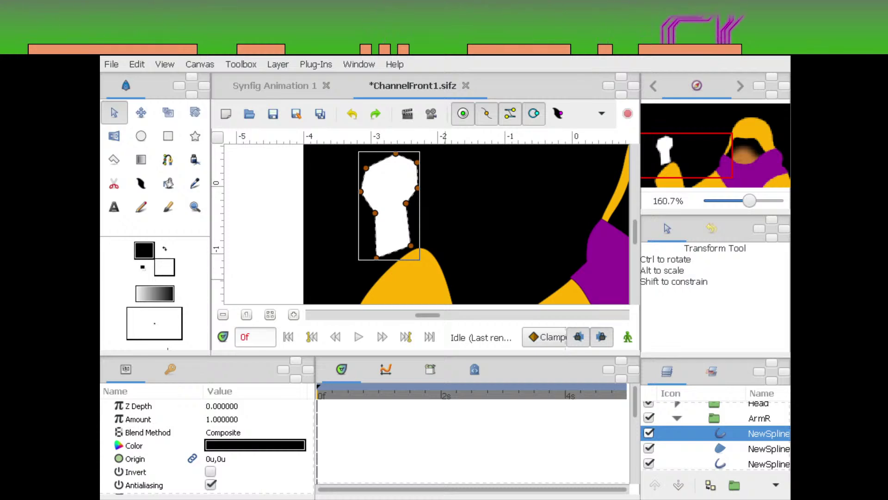
mouse_move(427, 240)
left_mouse_down()
mouse_move(469, 253)
mouse_move(456, 286)
mouse_move(441, 245)
left_mouse_up()
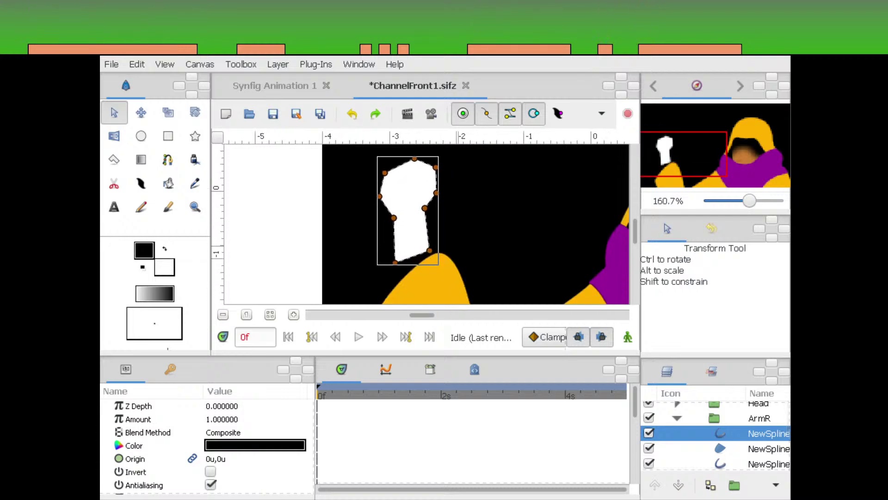
scroll(435, 264, "left", 2)
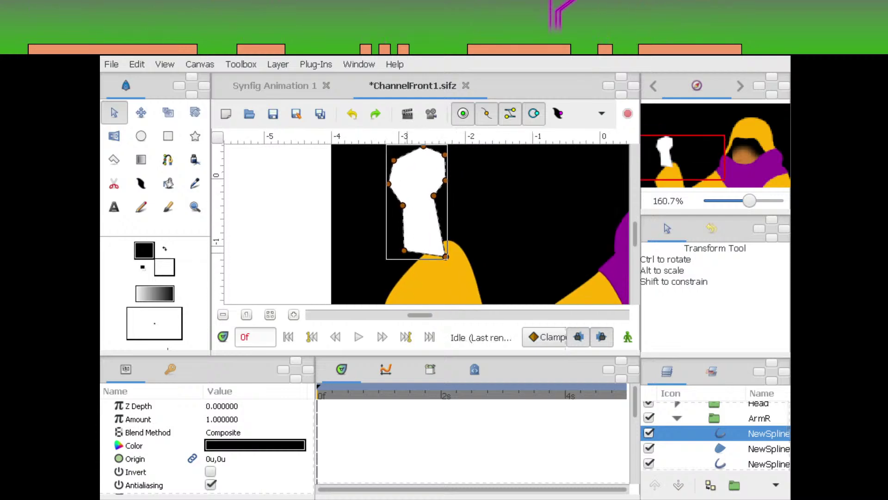
scroll(435, 263, "down", 3)
left_click_drag(423, 215, 460, 202)
scroll(429, 255, "up", 3)
scroll(429, 254, "left", 1)
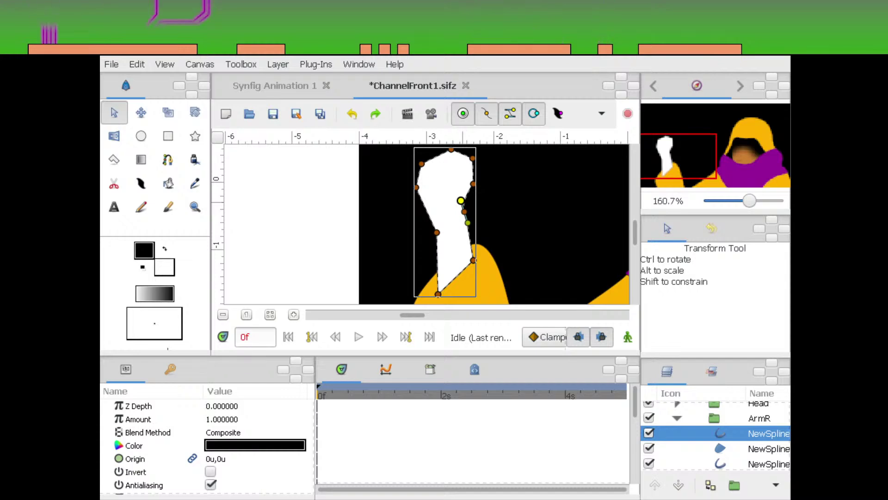
Move the sleeve's bend point beside the upper arm down and toward the body, and select the white hand fill
left_click_drag(488, 298, 374, 220)
left_click(370, 181)
left_click_drag(404, 260, 430, 282)
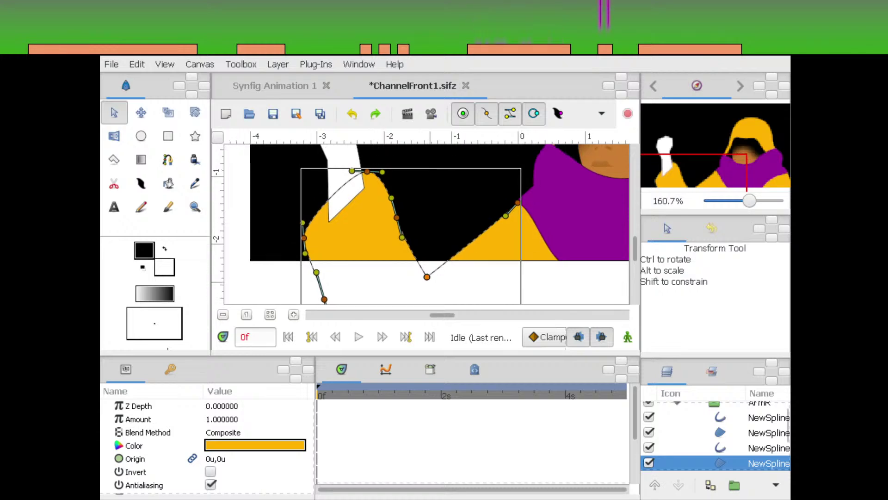
left_click_drag(397, 217, 396, 253)
left_click(347, 222)
left_click_drag(299, 276, 300, 287)
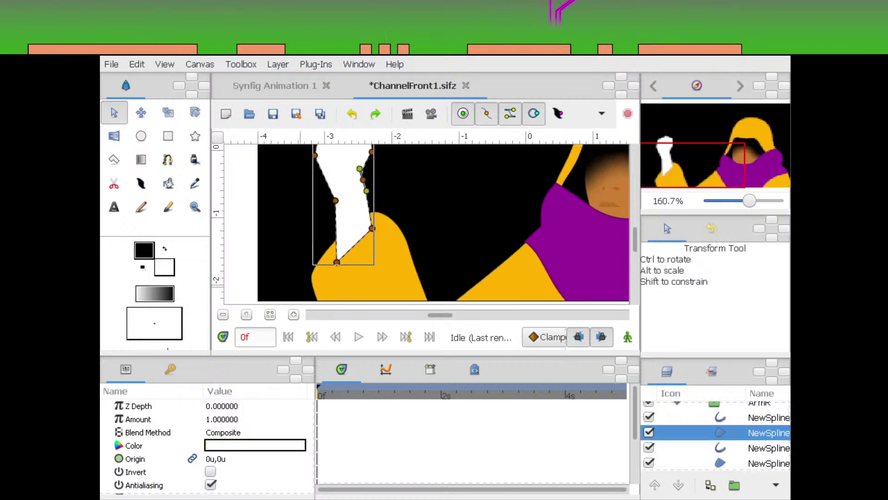
left_click(376, 114)
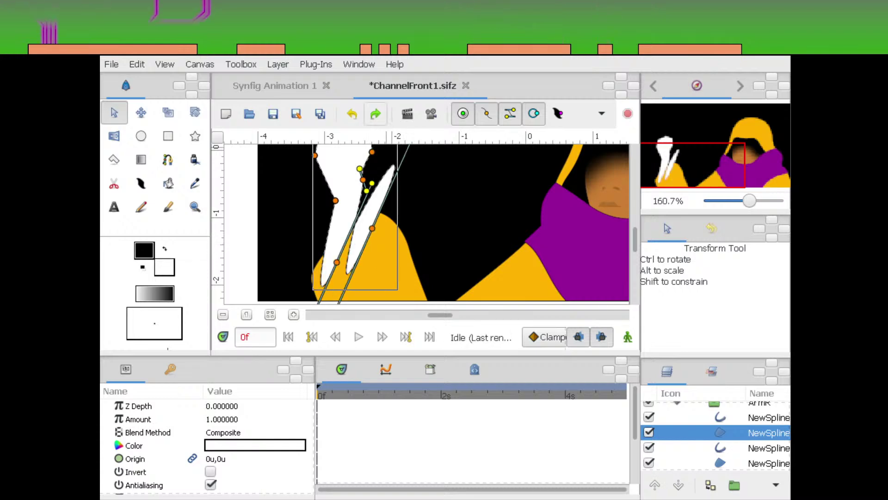
left_click(352, 113)
left_click(352, 113)
Move the forearm's lower right corner slightly outward on the sleeve
scroll(427, 224, "up", 2)
scroll(427, 223, "right", 5)
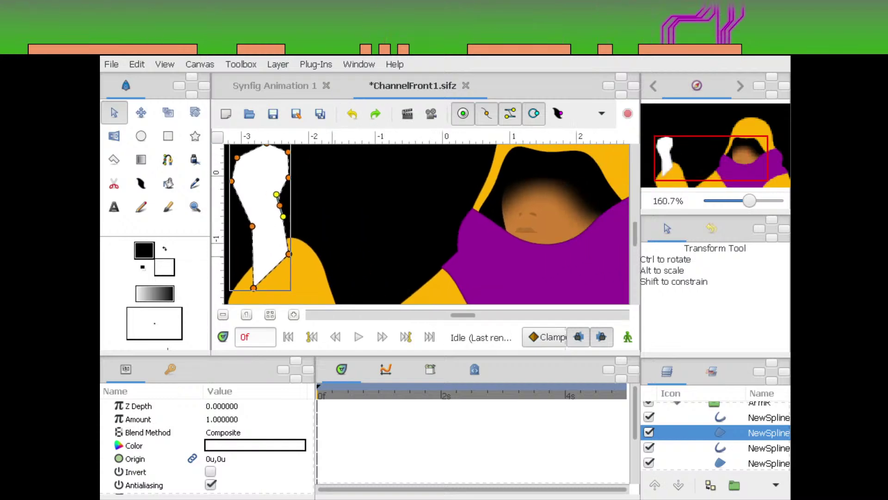
scroll(425, 225, "left", 2)
scroll(426, 224, "up", 1)
left_click_drag(319, 262, 326, 260)
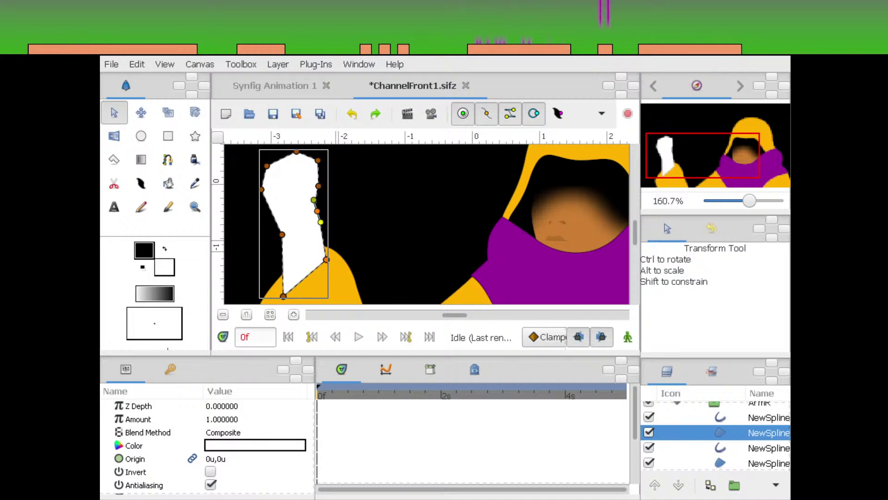
scroll(427, 225, "up", 3)
scroll(426, 224, "left", 1)
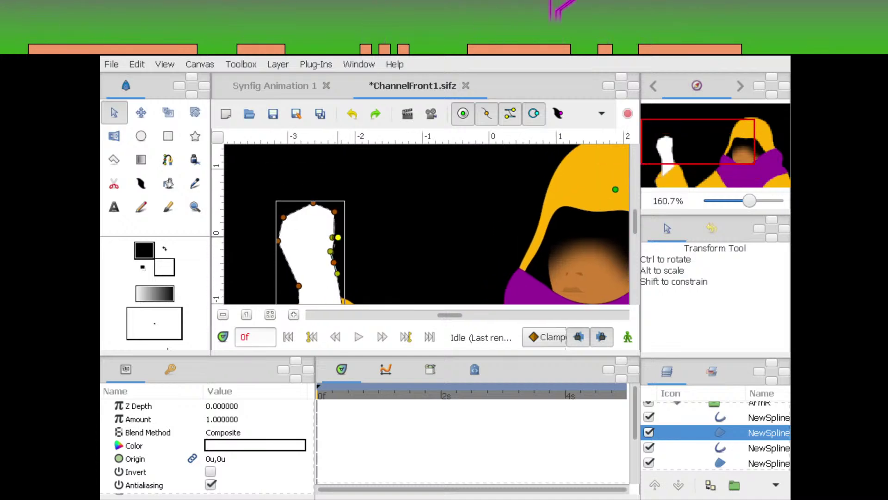
Widen the right side of the fist and curve the tangents at its sides and left wrist
left_click_drag(342, 242, 380, 211)
left_click(376, 208)
left_click(363, 208)
left_click_drag(371, 241, 331, 205)
scroll(380, 232, "down", 1)
scroll(379, 232, "left", 1)
scroll(361, 222, "up", 3)
scroll(361, 222, "right", 1)
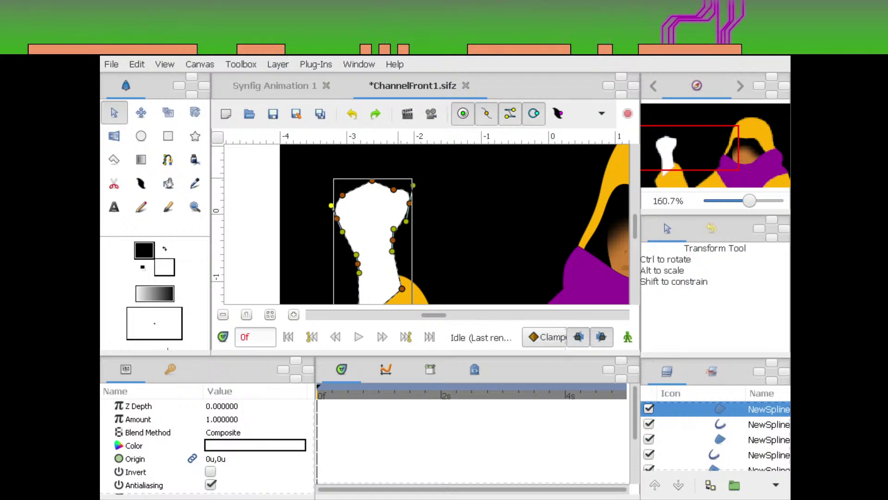
Reposition the fist's top and left points and curve their tangents into a rounder outline
left_click_drag(394, 189, 373, 170)
left_click_drag(343, 194, 349, 163)
left_click_drag(340, 219, 355, 203)
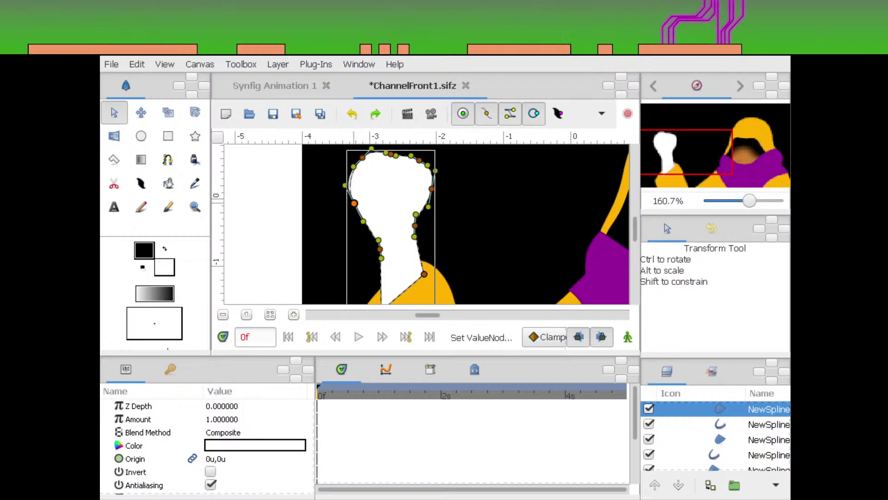
Shift the forearm's left wrist point and lower left corner slightly outward
scroll(426, 225, "down", 2)
scroll(426, 225, "left", 1)
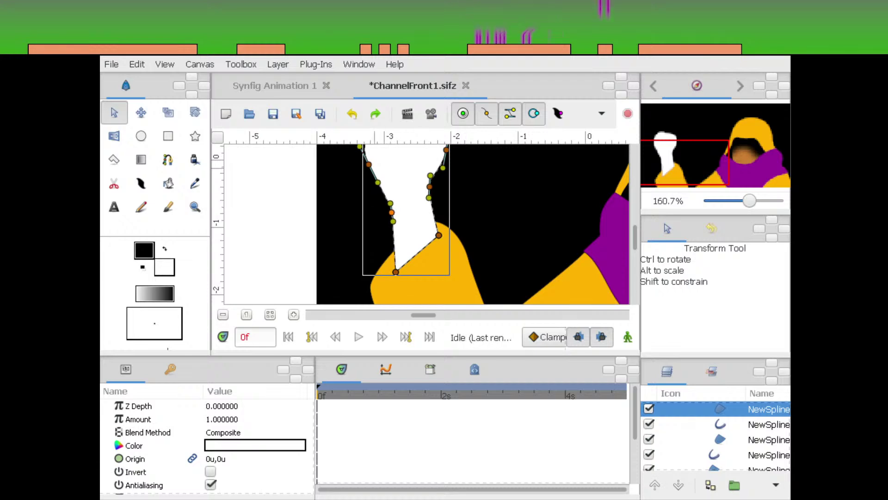
left_click_drag(395, 272, 391, 237)
scroll(398, 231, "up", 2)
scroll(398, 231, "left", 1)
scroll(398, 231, "up", 1)
scroll(398, 232, "left", 1)
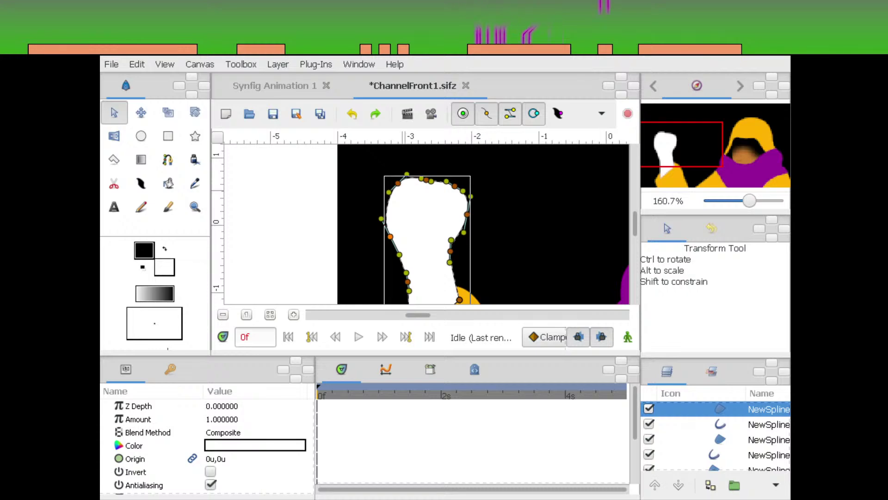
Thicken the right wrist and push the fist's top and upper right points slightly outward
left_click_drag(397, 183, 430, 175)
left_click_drag(470, 215, 456, 181)
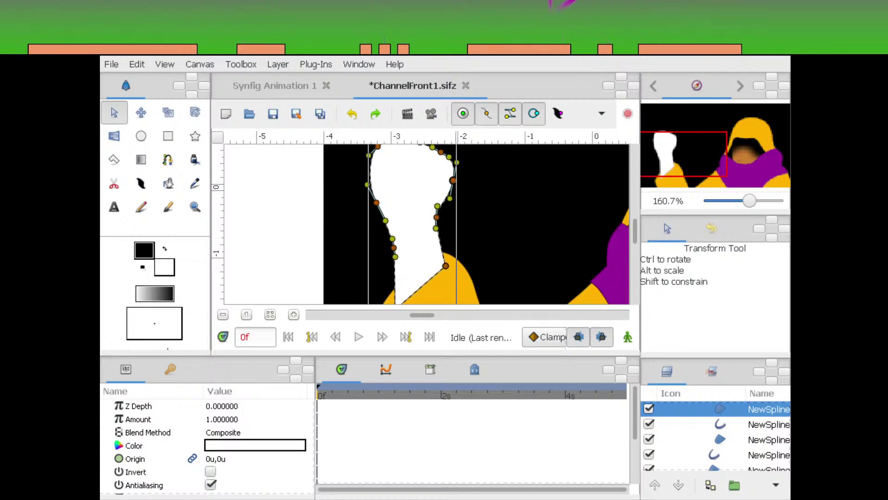
scroll(425, 225, "up", 2)
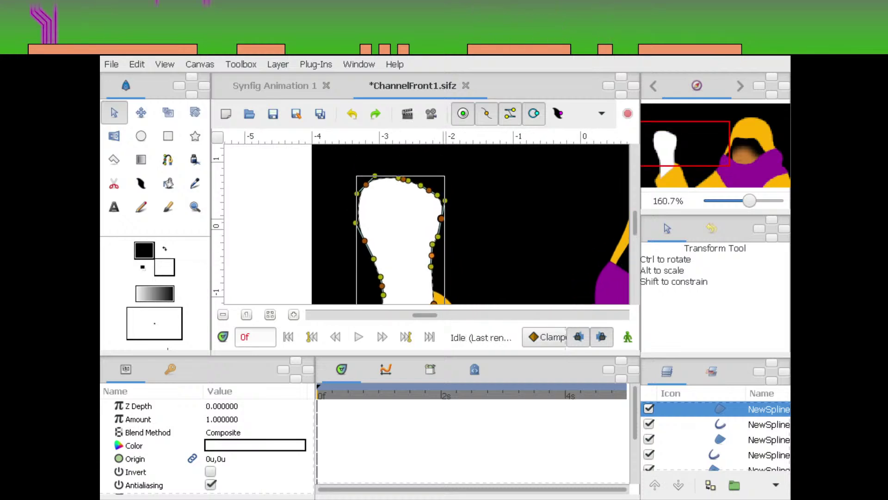
left_click_drag(429, 190, 403, 175)
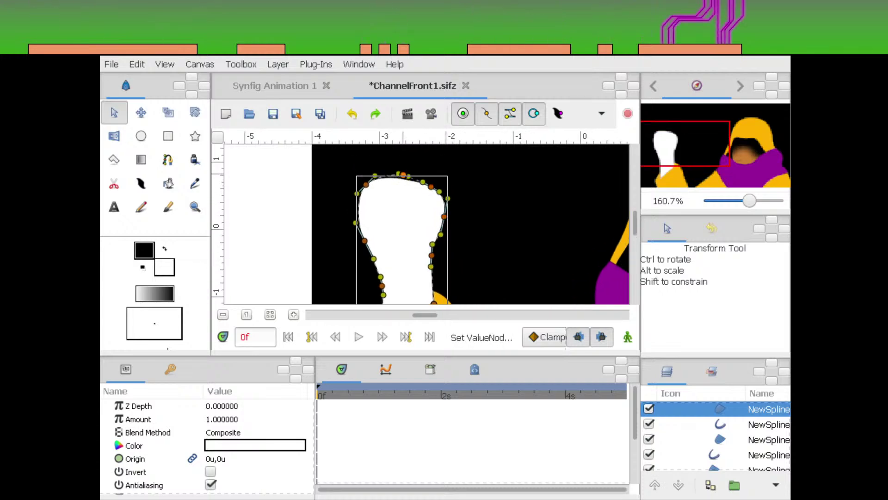
scroll(426, 224, "down", 1)
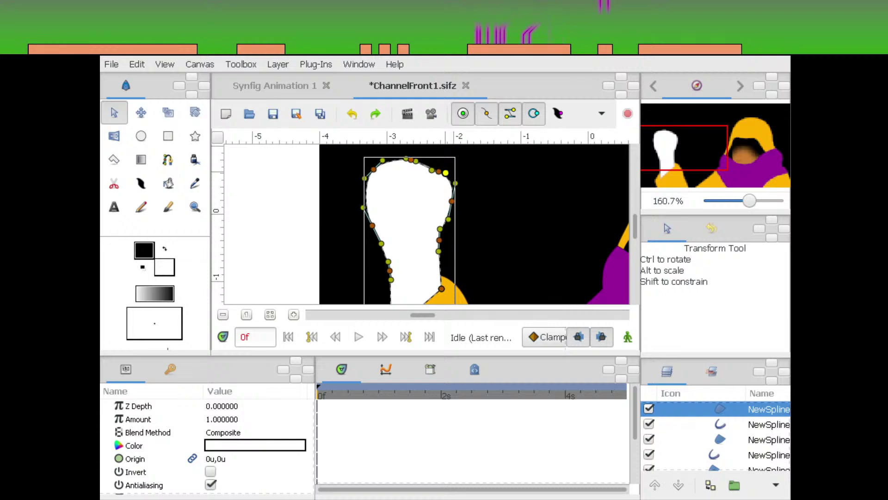
Lower the fist's right side and right wrist points, and adjust the top tangents to round the upper contour
left_click_drag(455, 183, 451, 204)
left_click_drag(439, 241, 439, 254)
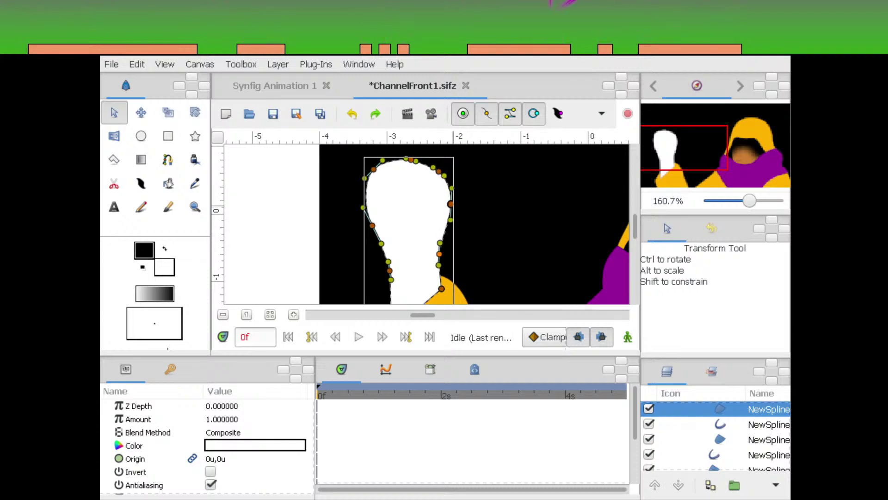
scroll(475, 224, "up", 2)
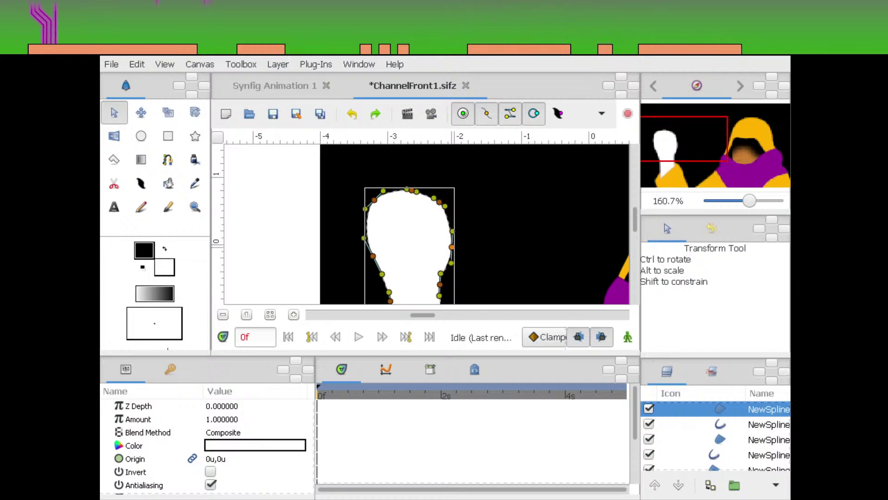
left_click_drag(441, 202, 423, 194)
scroll(448, 212, "down", 3)
scroll(448, 211, "left", 1)
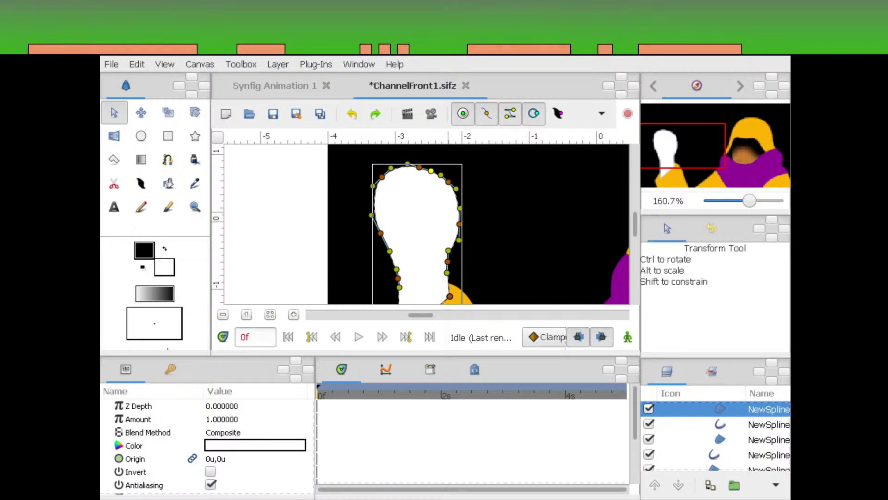
scroll(474, 224, "down", 2)
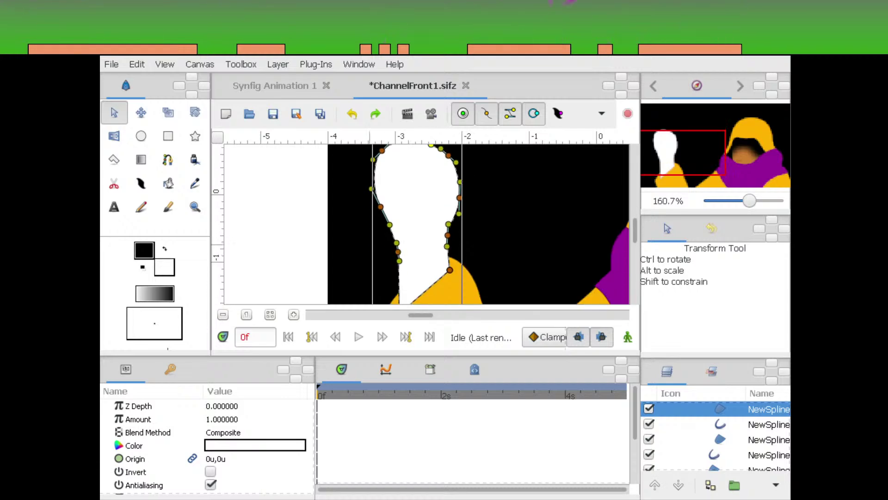
Select the hand together with the raised arm's sleeve, and shift the hand and upper sleeve points slightly right and down
scroll(531, 220, "down", 4)
scroll(530, 220, "left", 1)
left_click_drag(465, 179, 467, 195)
scroll(472, 222, "down", 2)
scroll(472, 222, "left", 1)
left_click(477, 227, "ctrl")
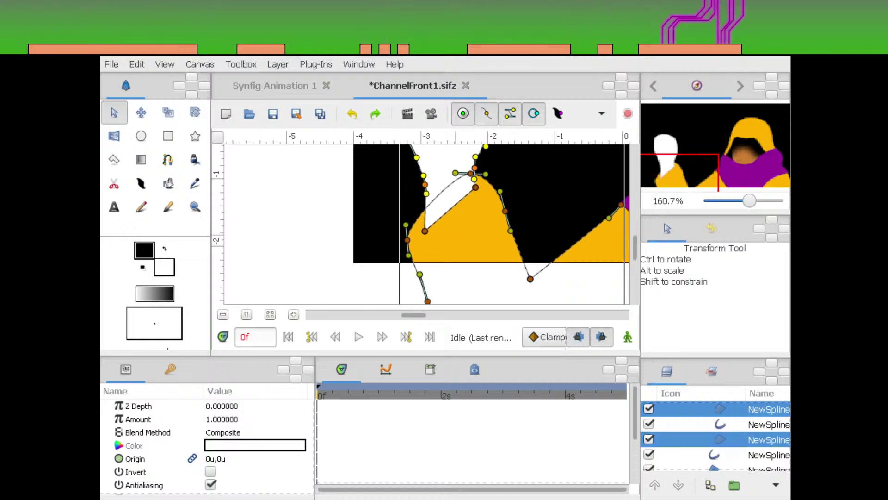
scroll(472, 174, "down", 2)
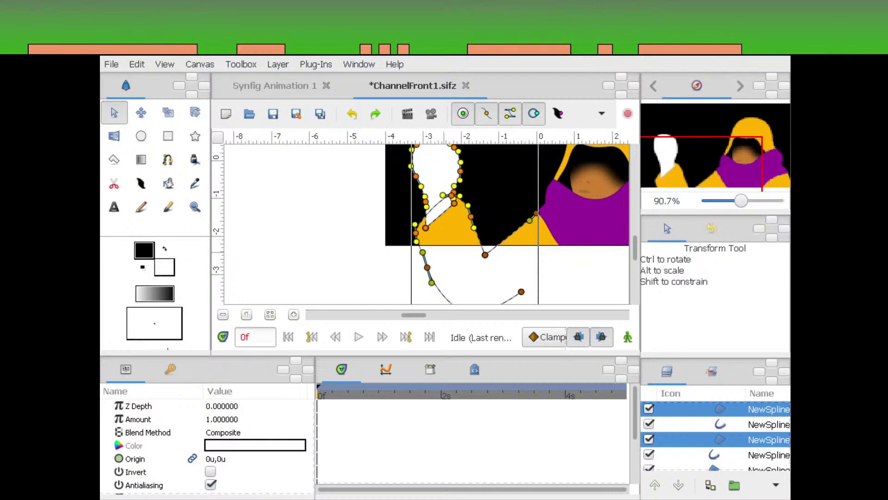
left_click_drag(471, 216, 487, 241)
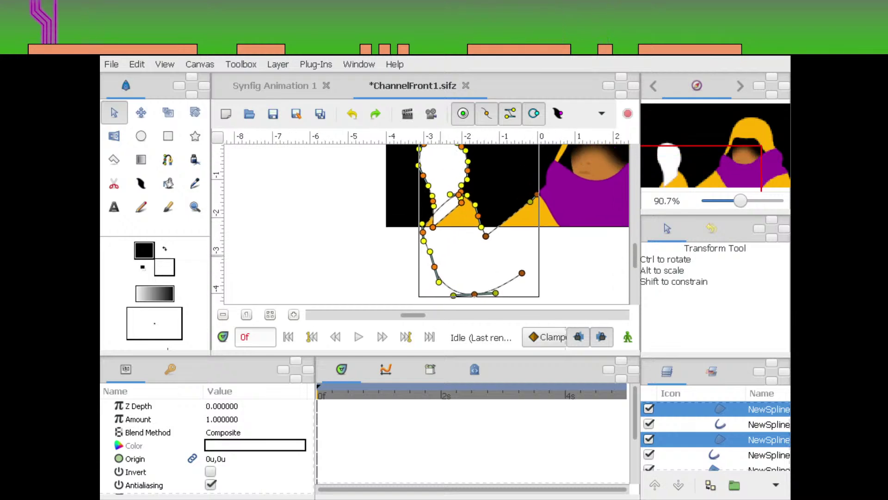
Add the body region to the selection, lower the sleeve's inner elbow corner slightly and adjust the sleeve's tangent near the shoulder
scroll(487, 231, "right", 1)
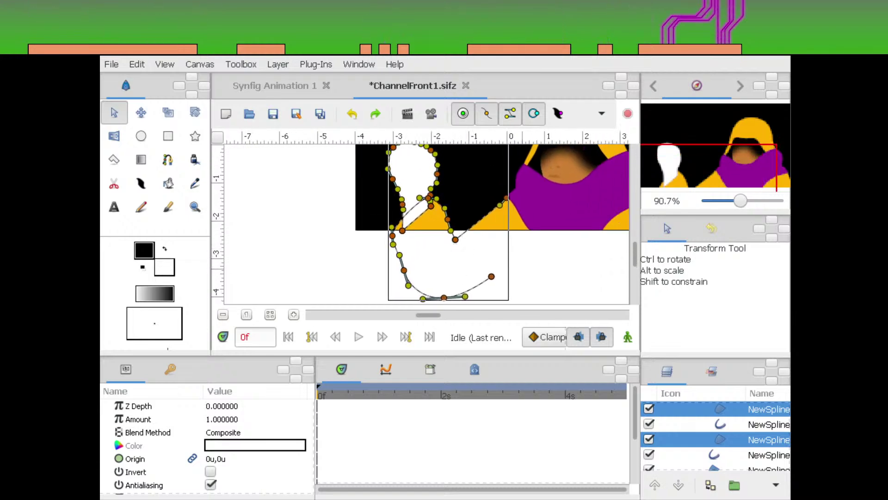
left_click(514, 215, "ctrl")
scroll(534, 222, "down", 3)
scroll(425, 222, "right", 2)
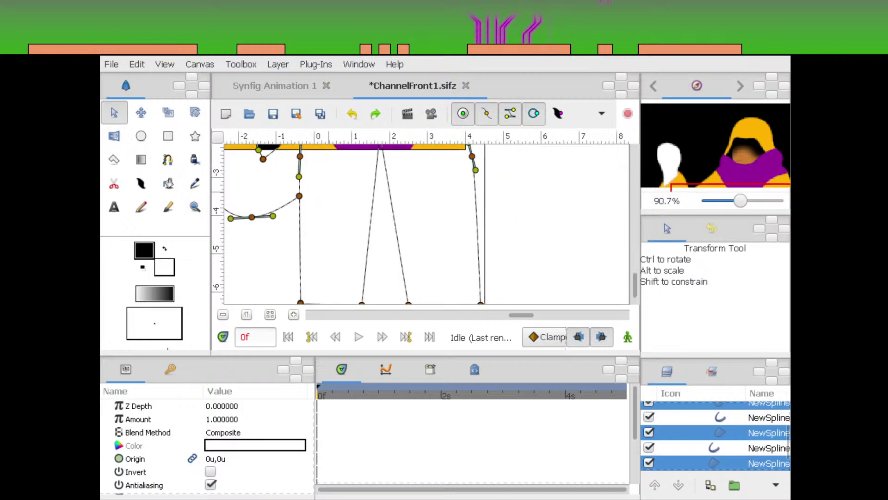
scroll(426, 222, "up", 1)
left_click_drag(438, 218, 439, 246)
left_click_drag(350, 212, 357, 231)
scroll(356, 231, "up", 2)
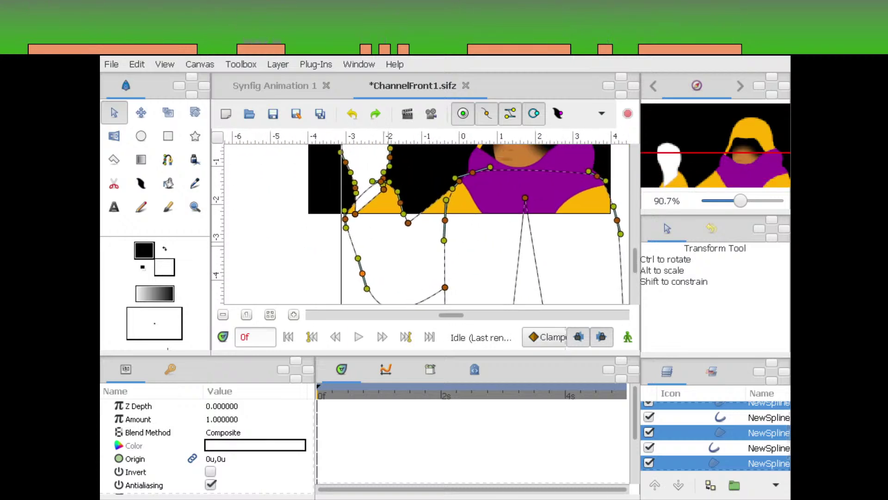
left_click_drag(408, 223, 411, 227)
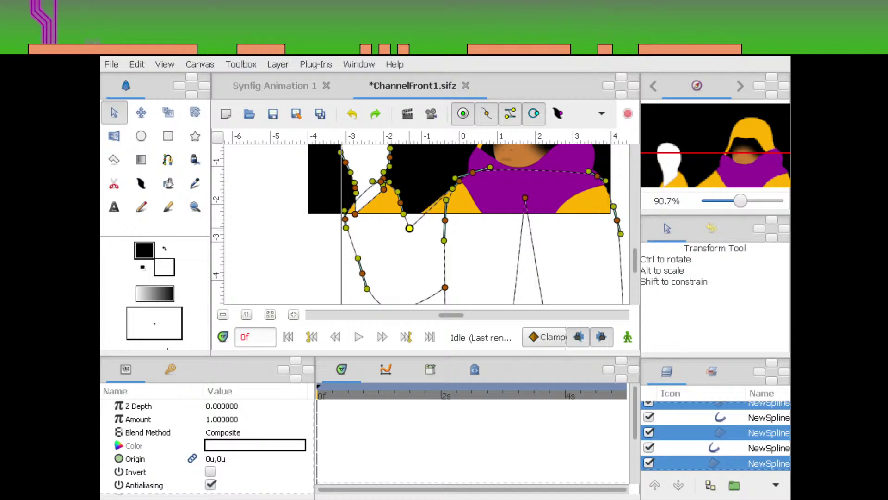
scroll(411, 228, "up", 1)
scroll(426, 222, "up", 2)
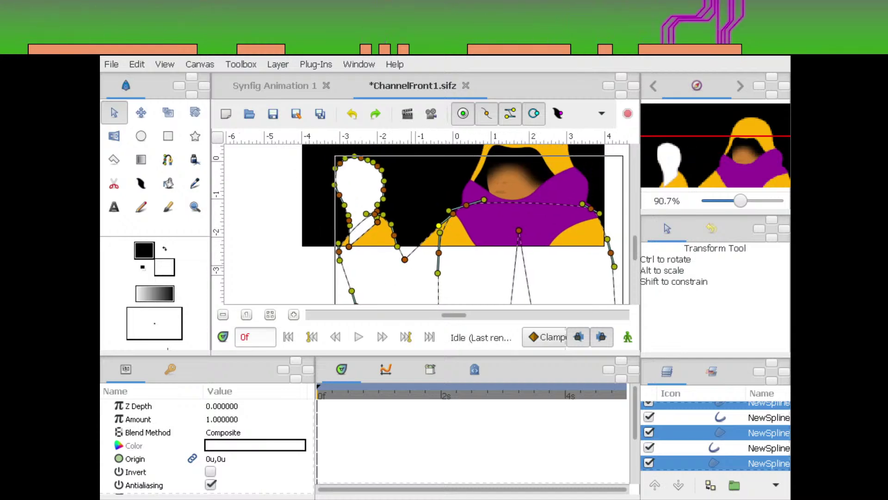
left_click_drag(438, 225, 499, 279)
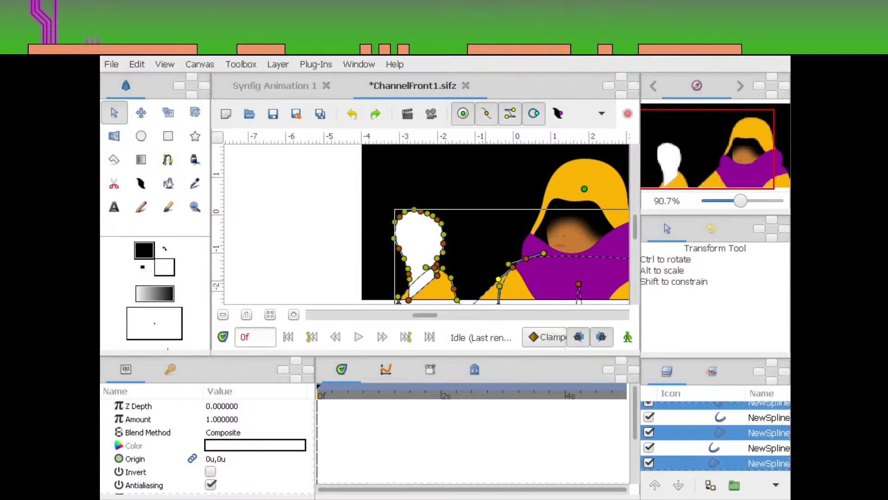
left_click_drag(507, 259, 512, 237)
Curve the forearm's slanted lower edge by pulling out the tangents of its right and left lower corners
scroll(430, 222, "up", 4)
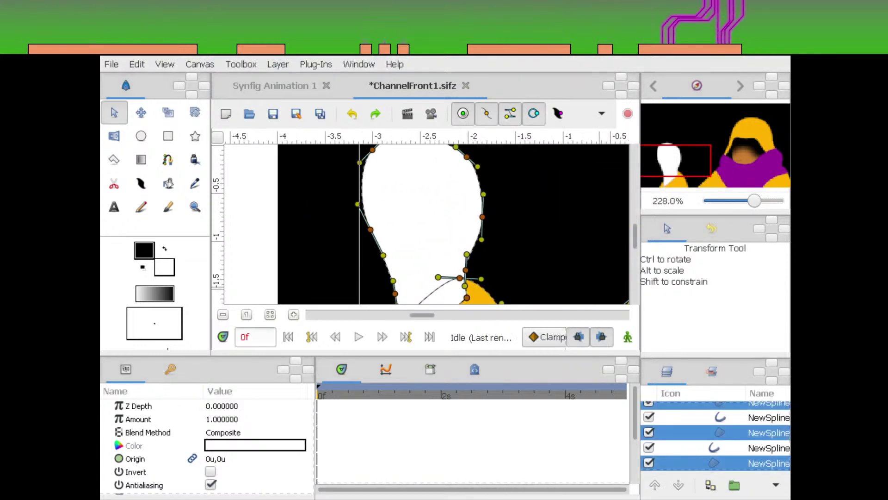
left_click_drag(454, 250, 423, 190)
left_click(407, 194)
left_click_drag(408, 232, 465, 200)
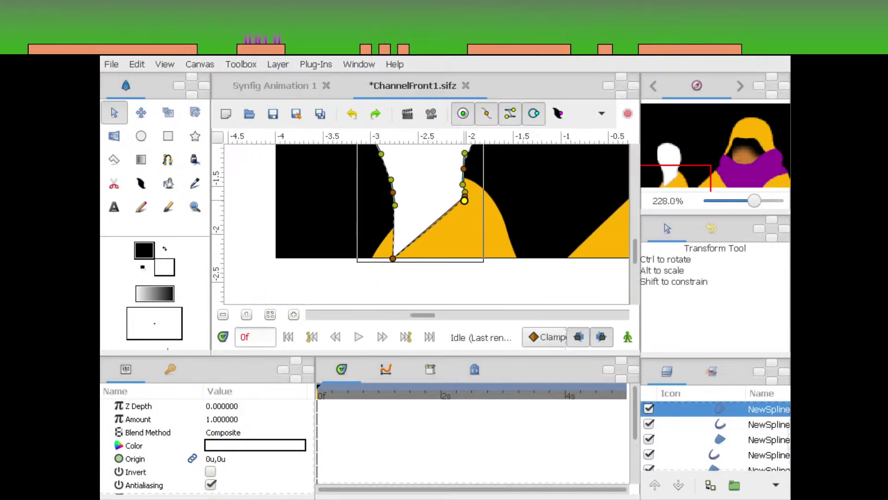
left_click_drag(401, 259, 480, 272)
Group the hand's outline and region layers inside ArmR, name the group Hand, and save the file
scroll(759, 438, "up", 3)
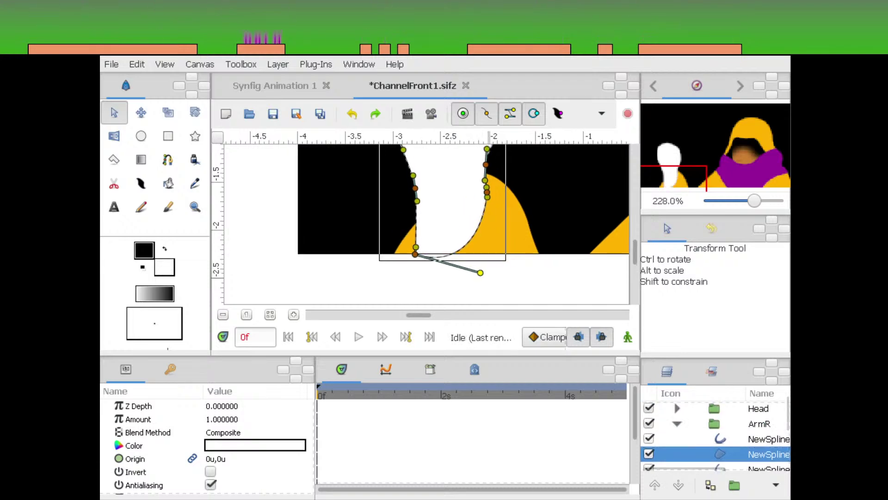
left_click(763, 439)
left_click(763, 454, "ctrl")
left_click(734, 485)
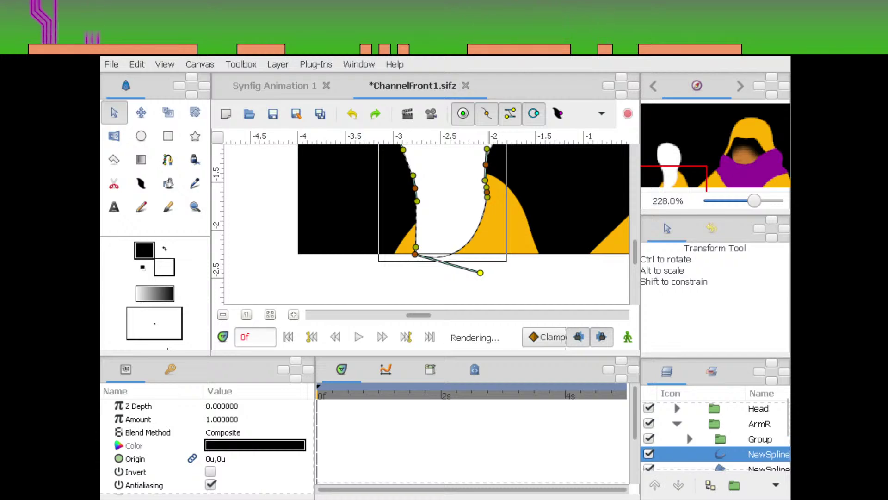
left_click(761, 439)
left_click(761, 439)
type("Hand")
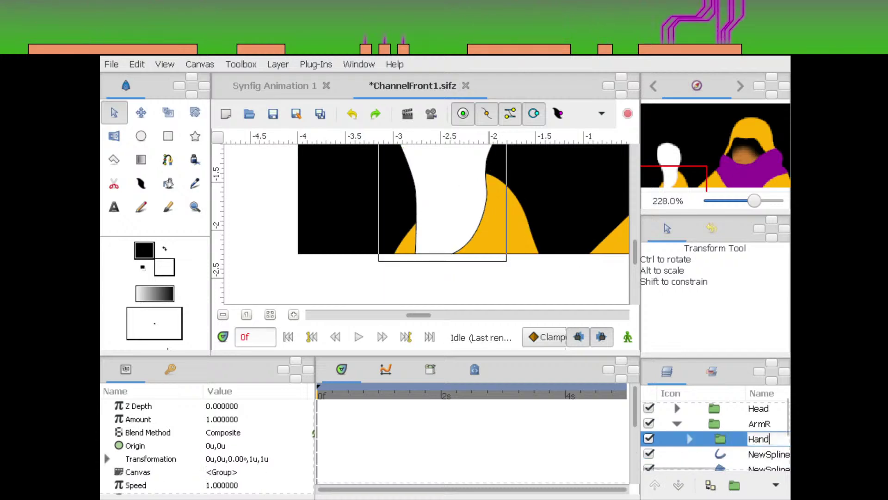
key("Return")
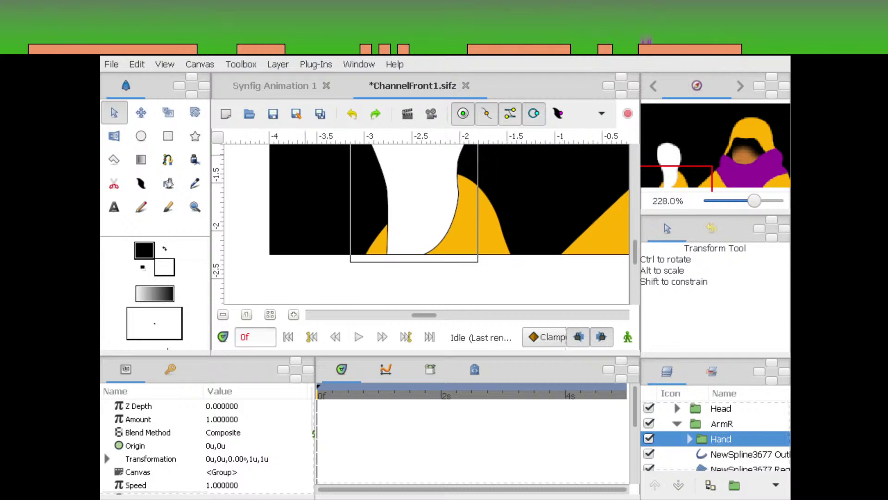
key("ctrl+s")
Draw a closed four-point spline over the sleeve opening below the wrist, outside the Hand group
left_click(423, 222)
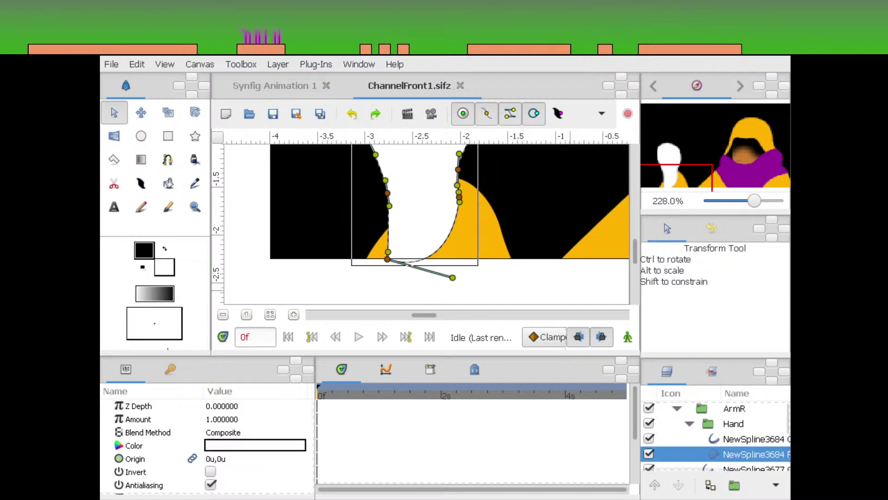
left_click(690, 424)
left_click(734, 424)
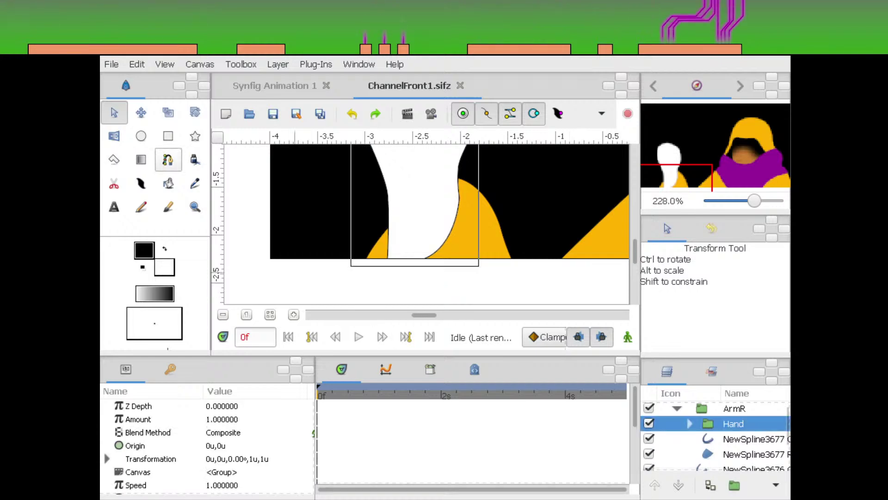
left_click(168, 160)
left_click_drag(460, 195, 418, 263)
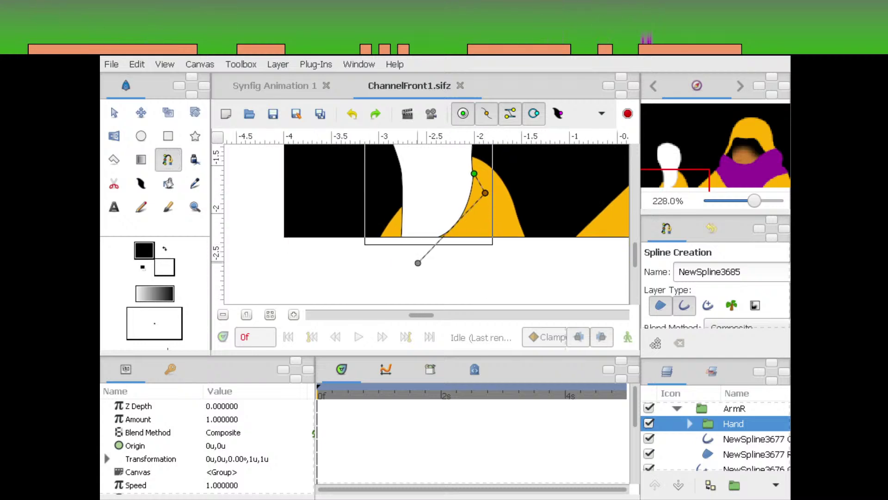
left_click(410, 210)
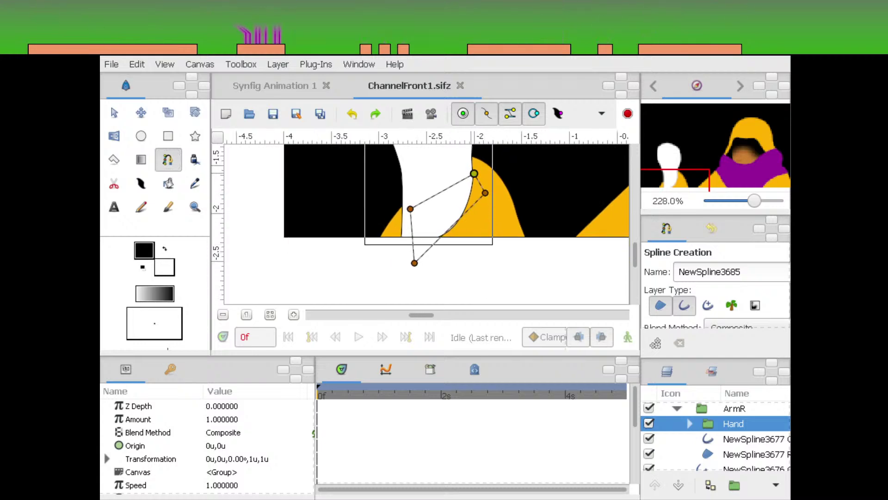
left_click(114, 113)
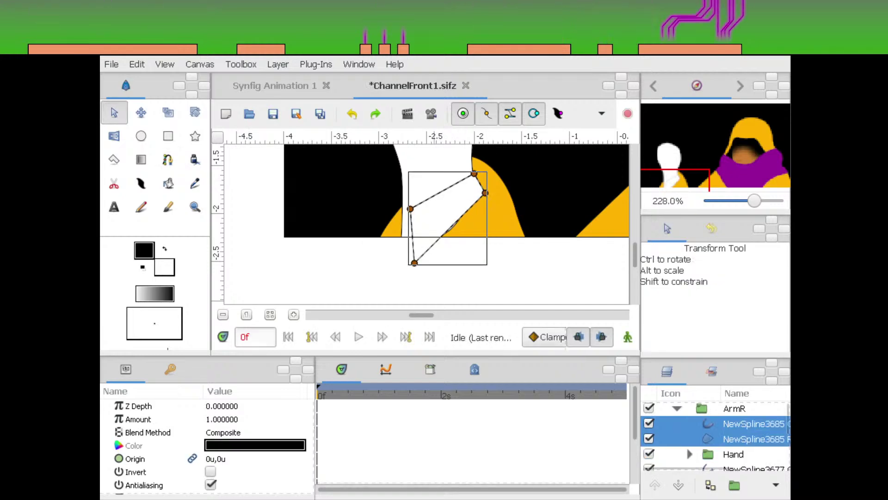
Move the new spline layers below the Hand group and delete the spline's outline layer
left_click(679, 485)
left_click(733, 424)
left_click(754, 439)
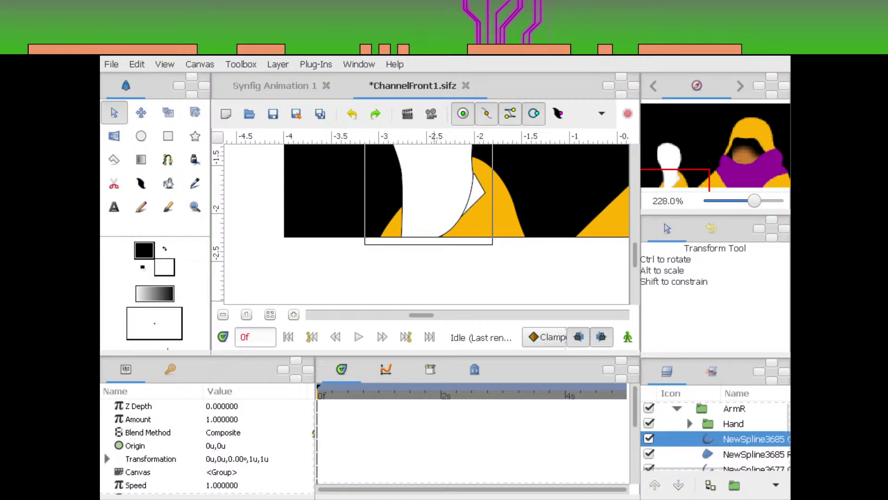
key("Delete")
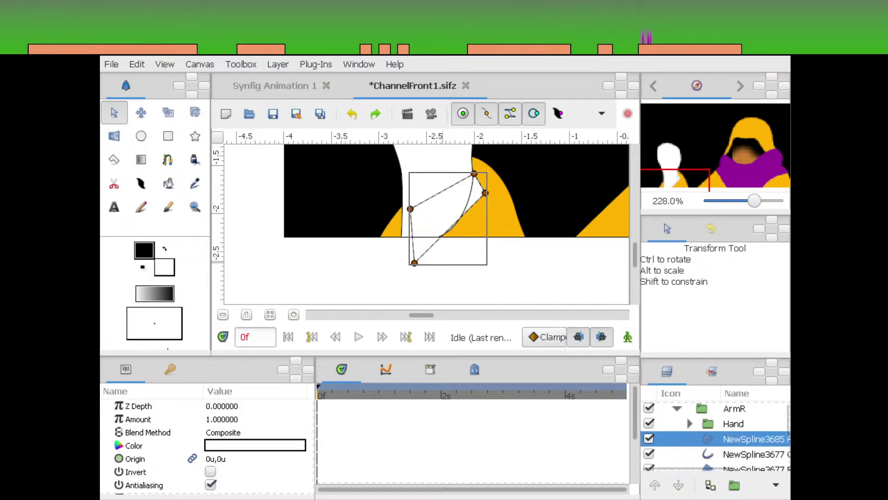
Shape the sleeve opening region's points and tangents into a rounded opening that follows the yellow sleeve's upper and left edges
left_click(757, 468, "ctrl")
mouse_move(484, 193)
left_mouse_down()
mouse_move(474, 211)
mouse_move(485, 195)
mouse_move(466, 164)
mouse_move(483, 164)
mouse_move(464, 161)
mouse_move(489, 193)
left_mouse_up()
left_click_drag(489, 194, 515, 173)
left_click_drag(440, 242, 418, 231)
left_click_drag(437, 188, 451, 170)
left_click_drag(441, 231, 439, 230)
left_click_drag(435, 223, 401, 204)
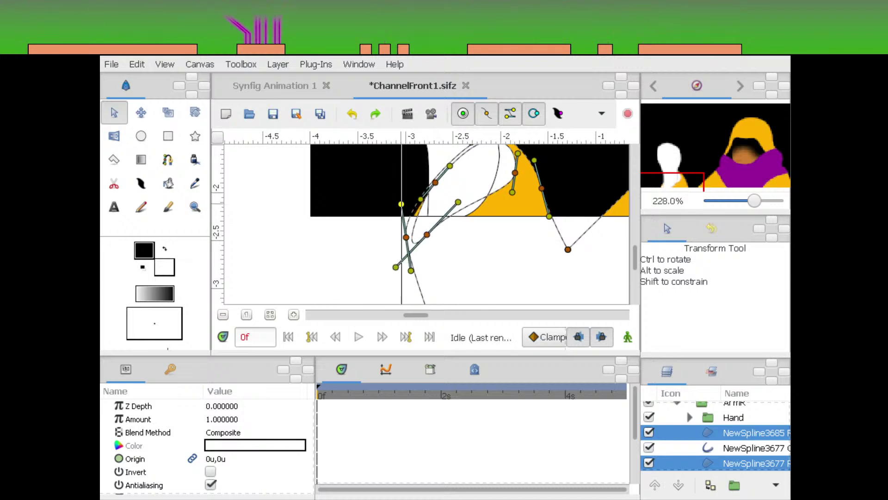
scroll(407, 246, "up", 1)
left_click_drag(406, 247, 410, 244)
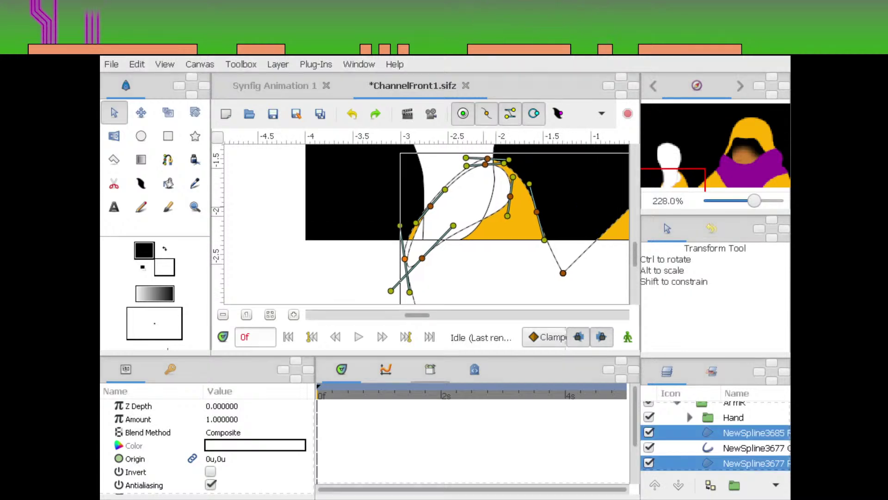
Flatten the forearm's lower curve with its lower left tangent, and pull the sleeve opening's right point inward
left_click(465, 199)
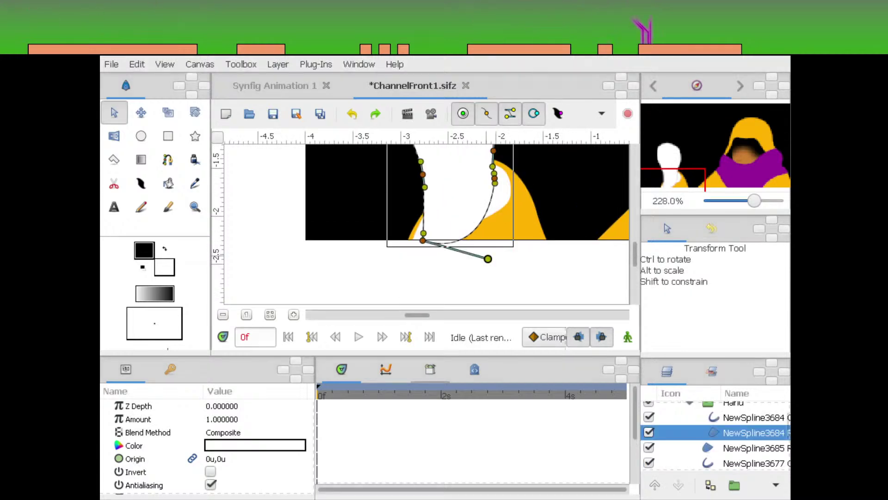
left_click_drag(488, 259, 477, 228)
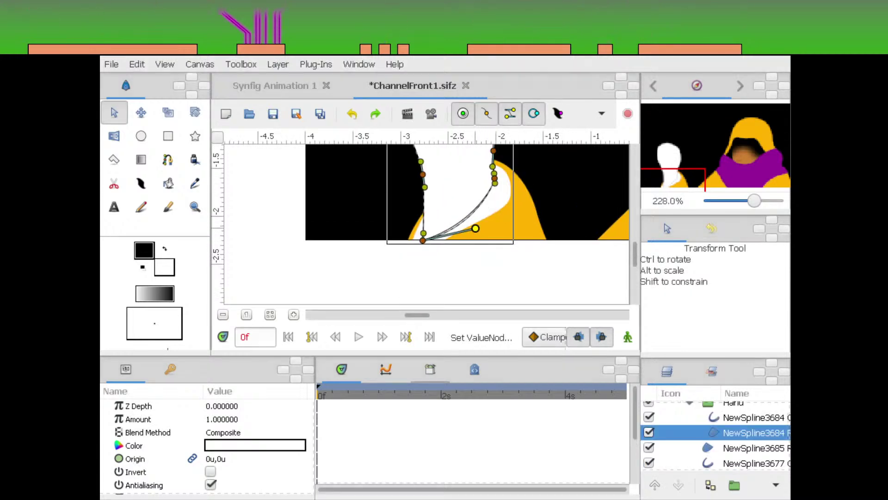
left_click(498, 201)
left_click_drag(513, 184, 496, 207)
Align the sleeve opening's right edge with the forearm outline and lower its top point behind the wrist
scroll(496, 207, "up", 5)
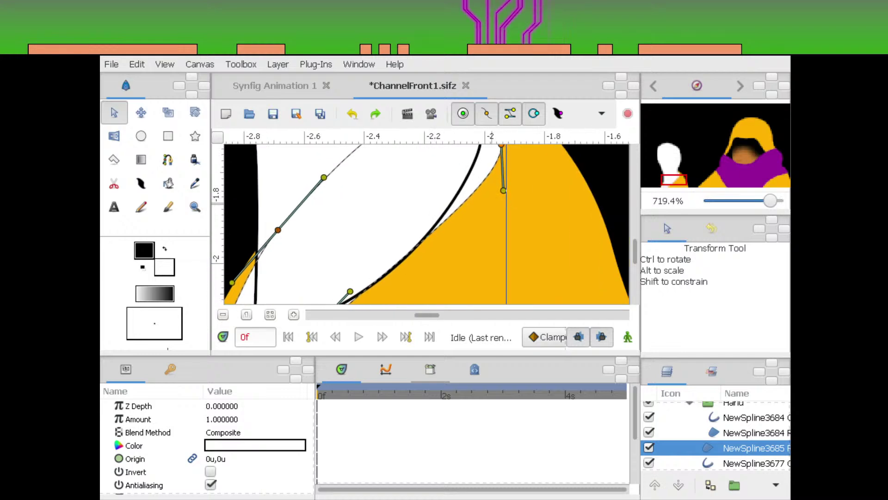
scroll(497, 207, "up", 3)
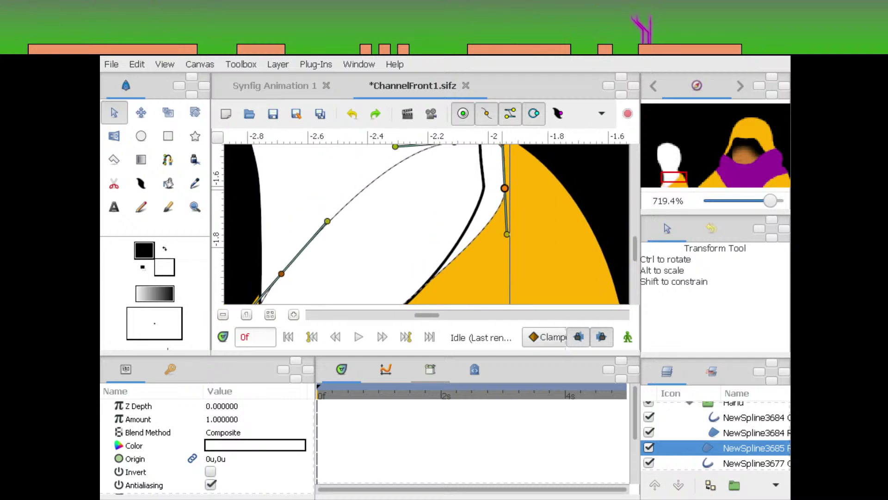
left_click_drag(484, 200, 482, 202)
left_click_drag(480, 156, 493, 165)
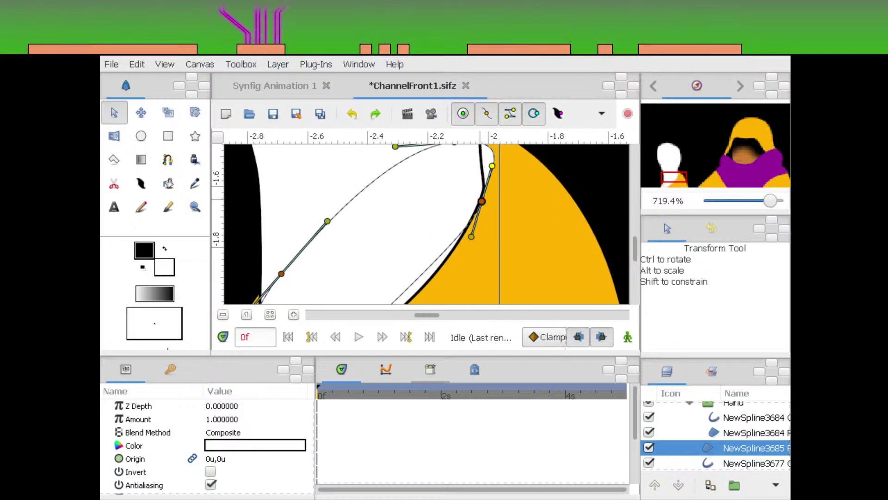
left_click_drag(482, 201, 453, 253)
left_click_drag(471, 216, 547, 162)
scroll(426, 224, "up", 3)
scroll(426, 225, "right", 1)
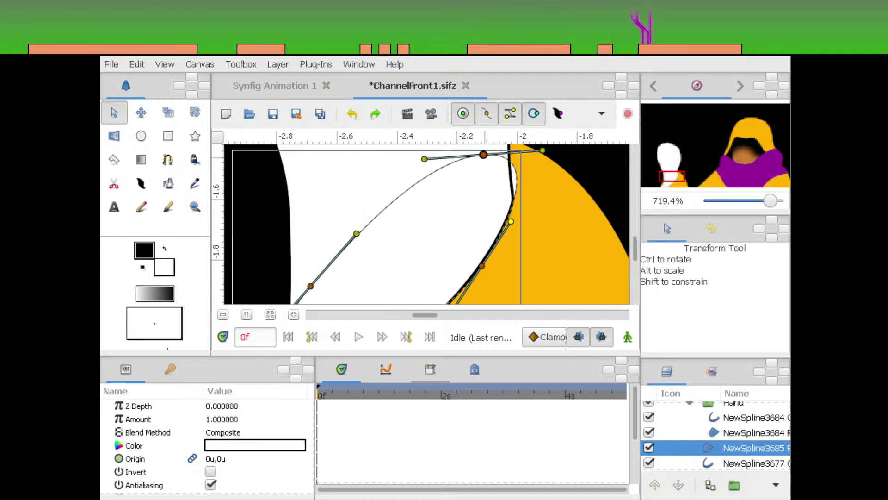
left_click_drag(483, 155, 476, 173)
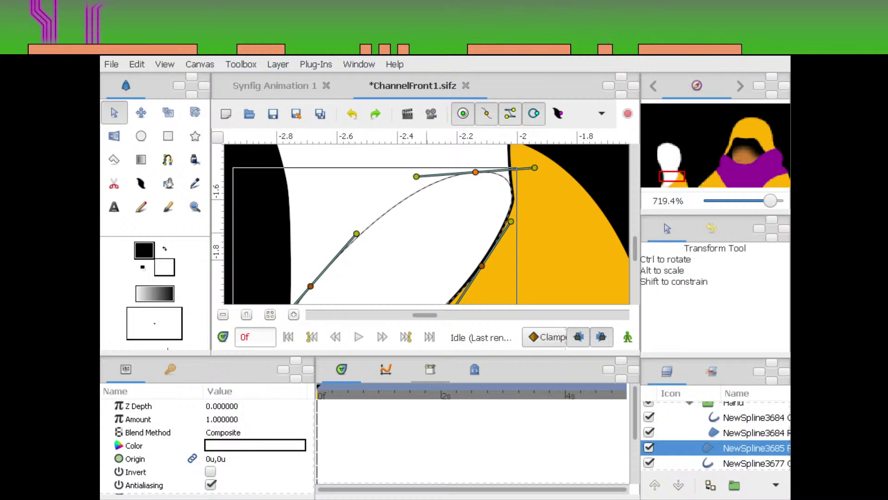
Set the sleeve opening region's fill color to black
scroll(426, 225, "down", 6)
scroll(426, 224, "left", 6)
left_click(255, 446)
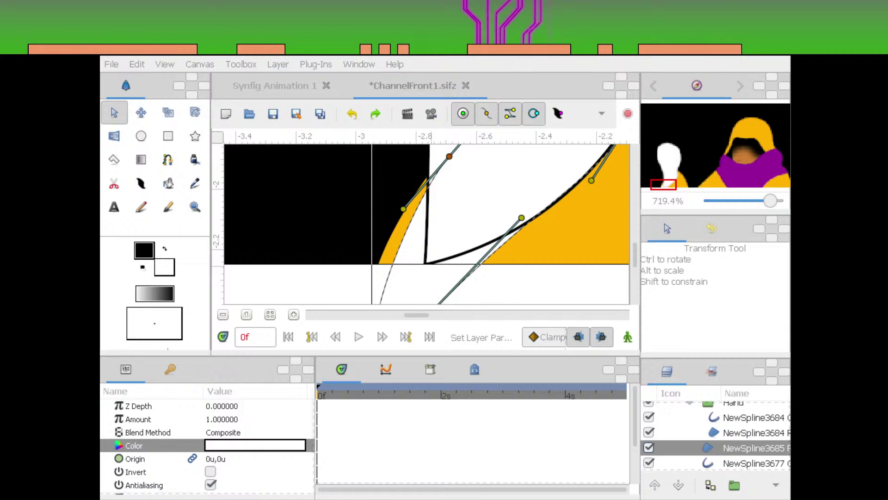
scroll(446, 226, "up", 1)
Move the forearm's lower left corner down past the canvas edge and add the sleeve opening region to the selection
left_click(447, 226)
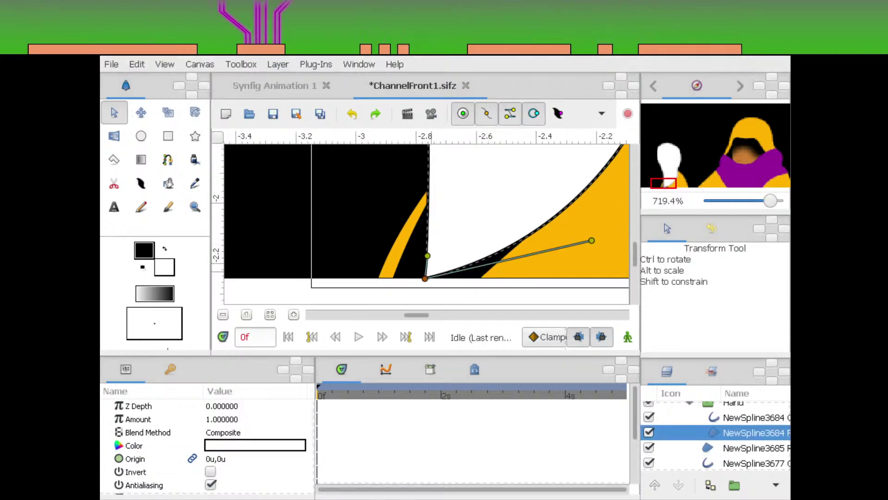
left_click(498, 271)
left_click(469, 272)
left_click_drag(465, 259, 409, 287)
left_click(467, 190)
left_click(447, 247, "ctrl")
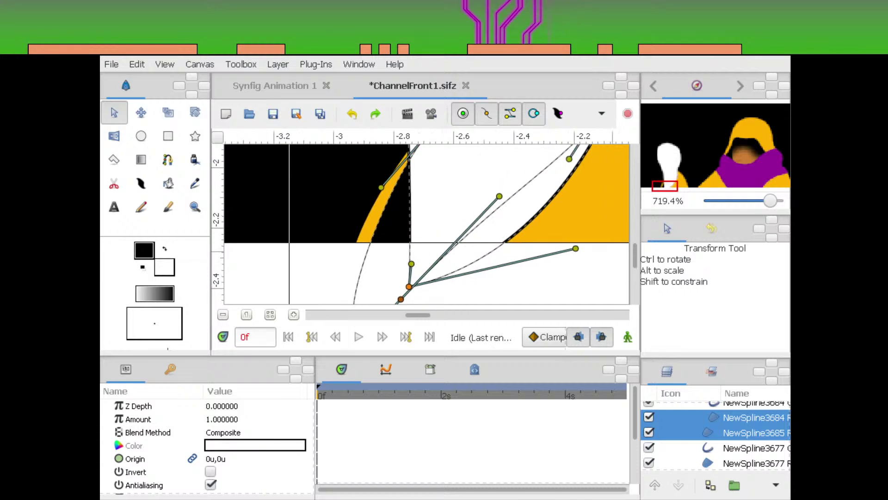
Pull in the forearm's lower left tangent to straighten its lower right edge away from the sleeve opening's rim
left_click_drag(576, 248, 515, 191)
left_click_drag(502, 160, 419, 281)
left_click(419, 273)
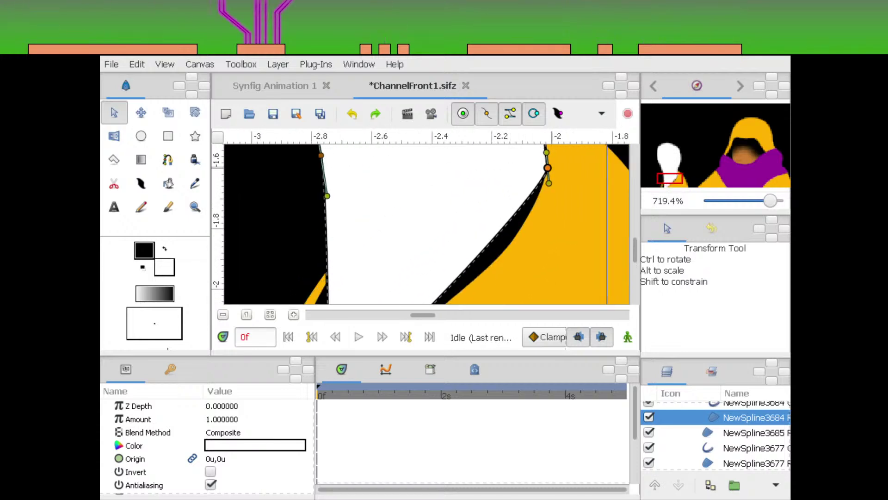
Adjust the lower tangent of the forearm's right wrist point so the forearm's curved edge covers the sleeve opening's dark gap
left_click_drag(549, 183, 589, 150)
scroll(426, 224, "up", 1)
scroll(426, 225, "right", 1)
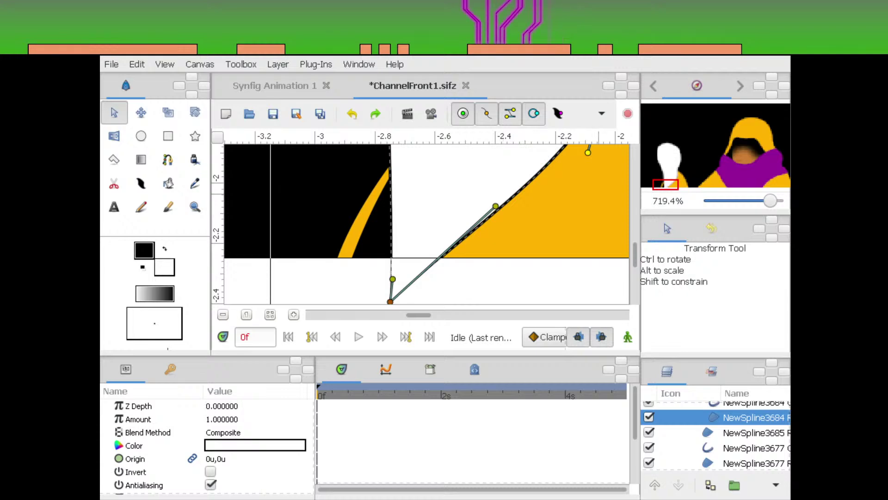
left_click_drag(770, 200, 754, 200)
scroll(426, 225, "up", 3)
scroll(426, 224, "right", 1)
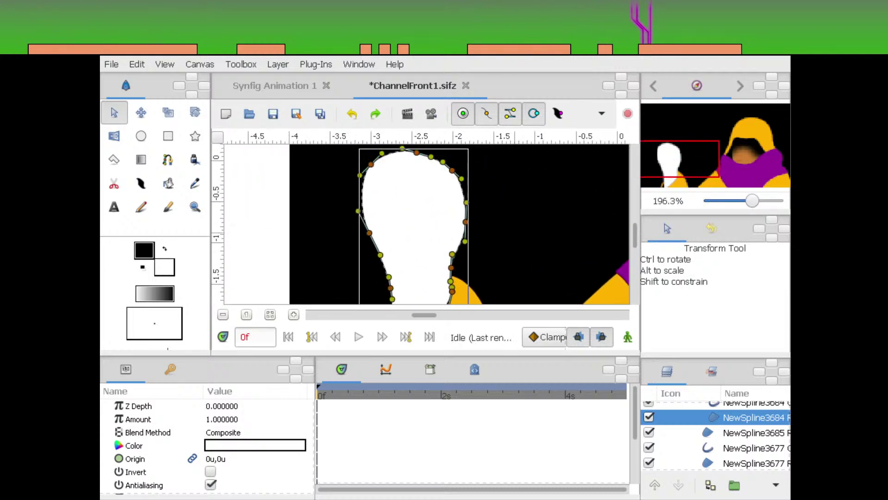
scroll(426, 225, "down", 4)
scroll(426, 224, "left", 4)
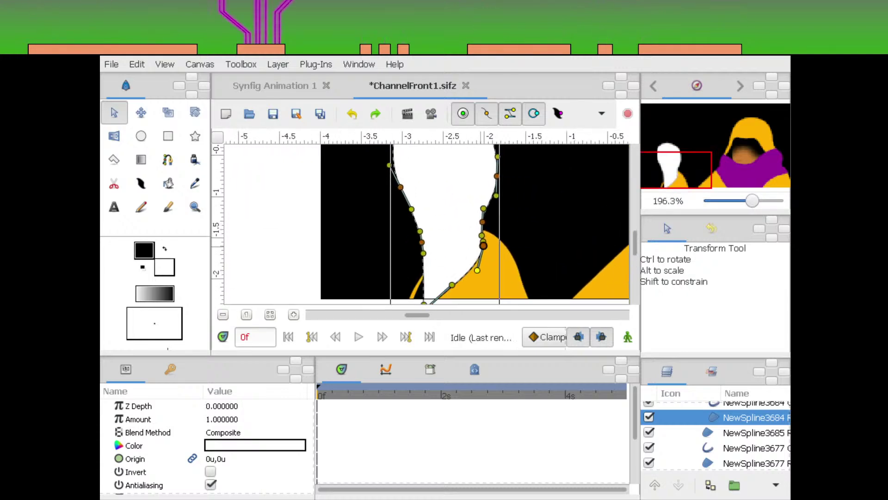
Reshape the hand's right side by moving its upper right point inward and adjusting the wrist point below
scroll(426, 224, "up", 3)
scroll(426, 225, "right", 1)
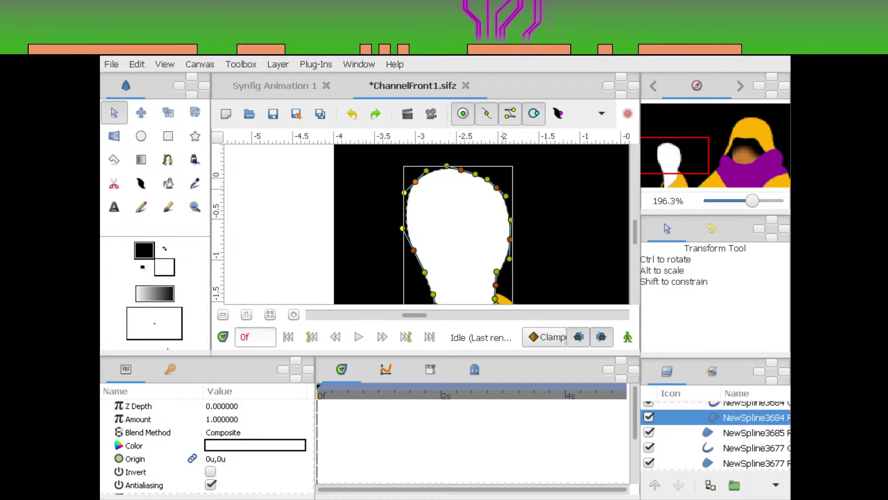
left_click_drag(496, 188, 486, 201)
left_click_drag(510, 240, 498, 222)
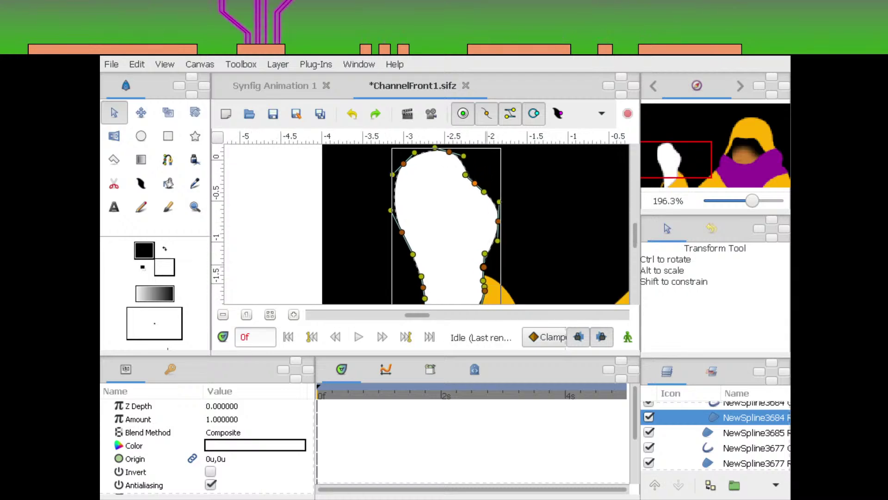
left_click_drag(484, 267, 546, 223)
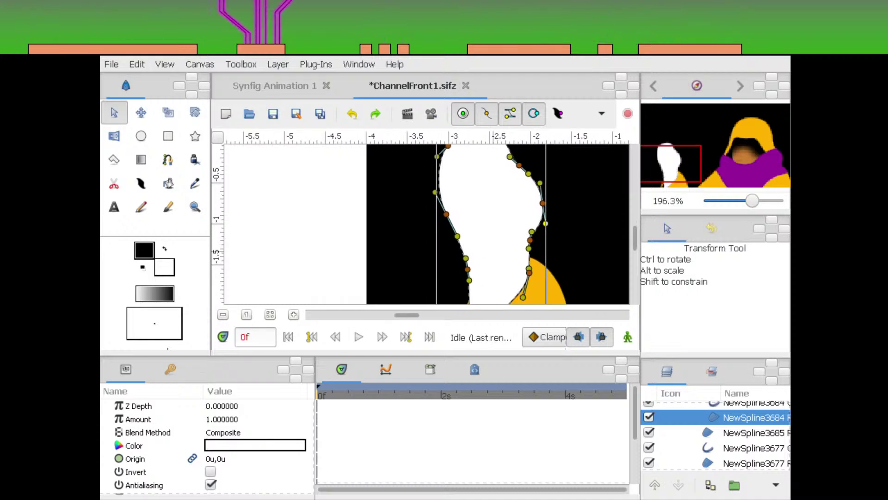
scroll(426, 224, "up", 3)
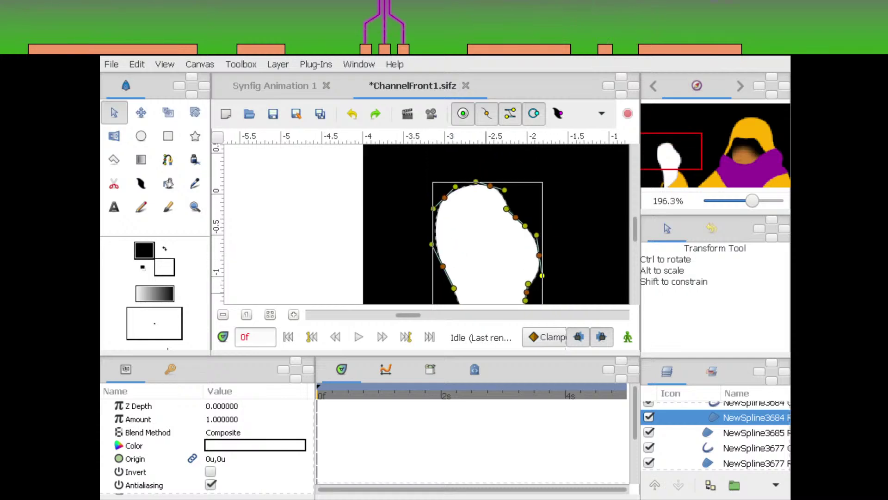
Round off the hand's top and pull in its left side with the outline points and tangents, and save the file
mouse_move(445, 198)
left_mouse_down()
mouse_move(441, 215)
mouse_move(446, 208)
left_mouse_up()
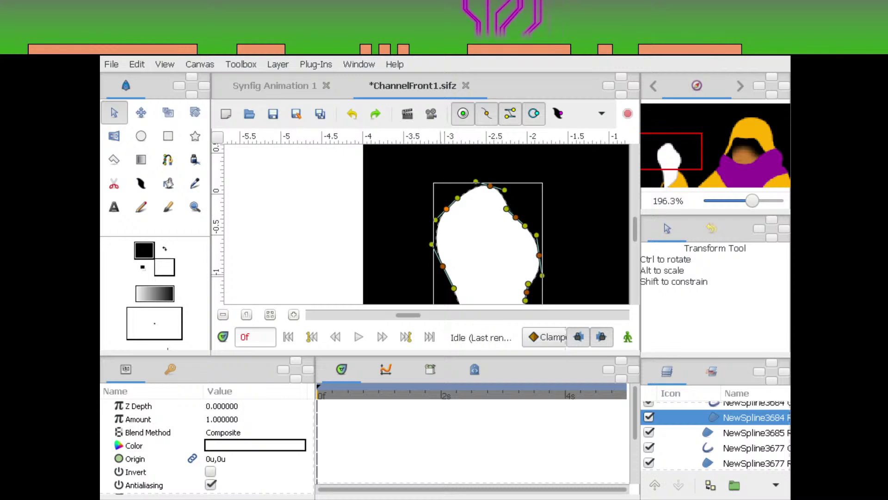
left_click_drag(443, 266, 464, 253)
mouse_move(494, 174)
left_mouse_down()
mouse_move(490, 186)
mouse_move(500, 187)
left_mouse_up()
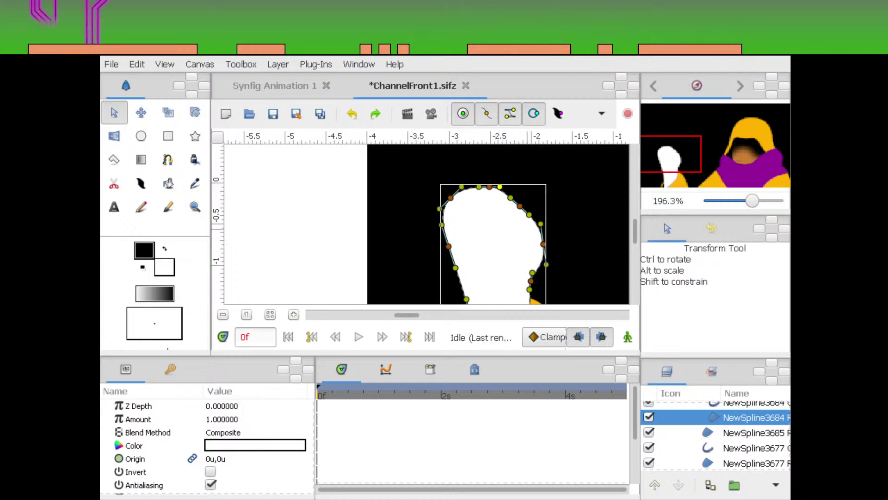
scroll(540, 219, "down", 1)
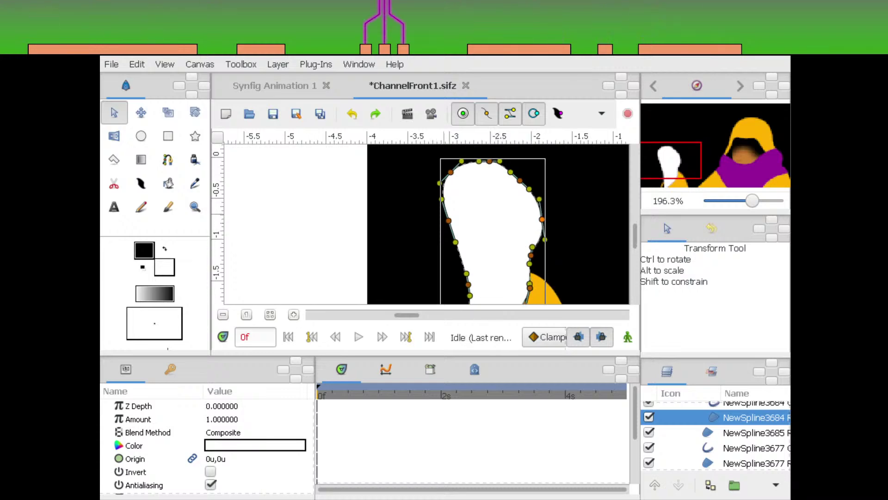
left_click_drag(448, 221, 416, 270)
scroll(433, 218, "down", 1)
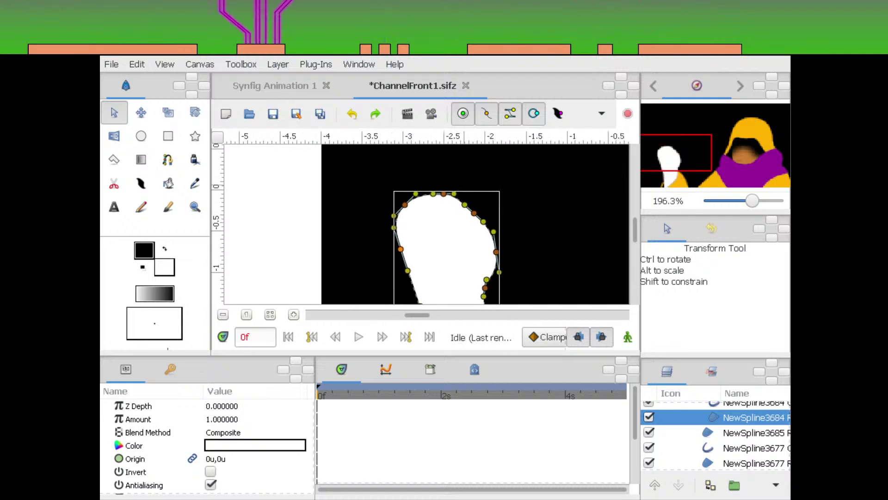
left_click(273, 114)
Set the hand and forearm region's fill color to a brown skin tone like the face, and save the file
left_click_drag(490, 283, 459, 257)
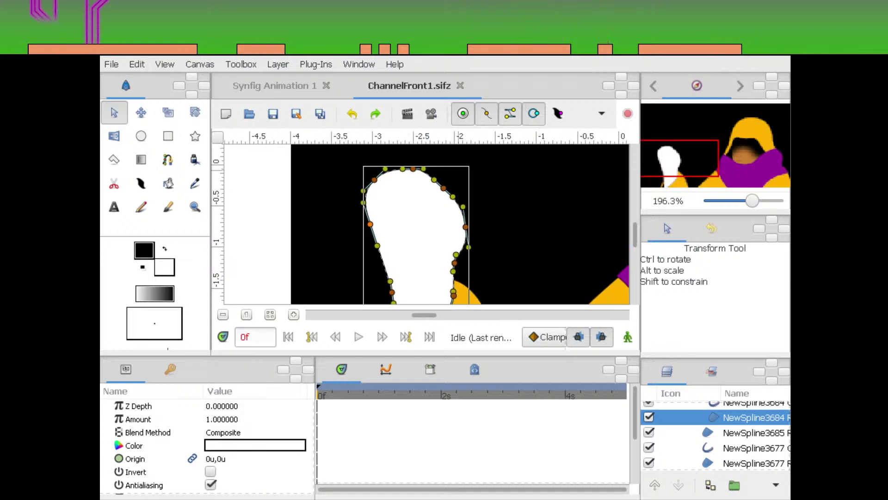
left_click(255, 446)
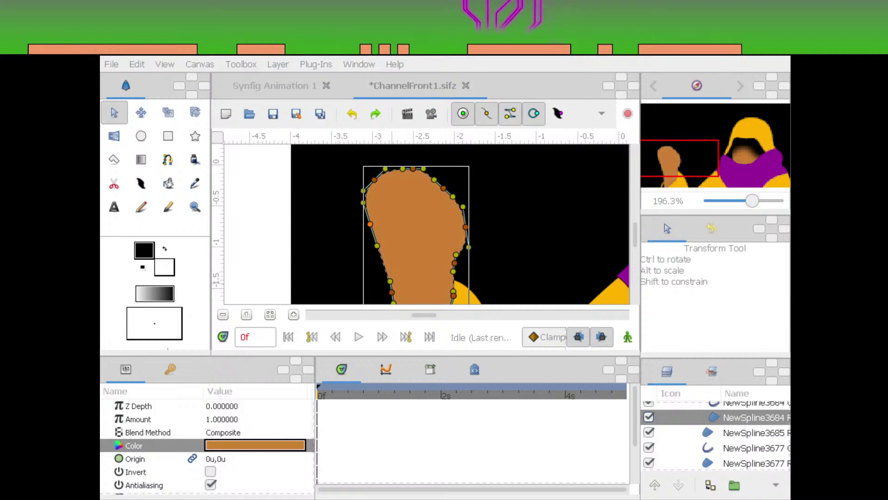
left_click_drag(628, 260, 559, 226)
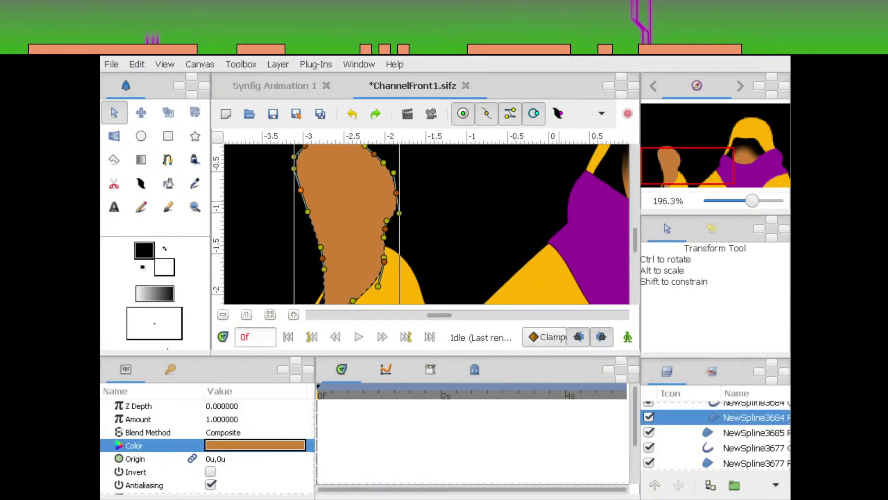
mouse_move(752, 201)
left_mouse_down()
mouse_move(734, 200)
mouse_move(742, 201)
left_mouse_up()
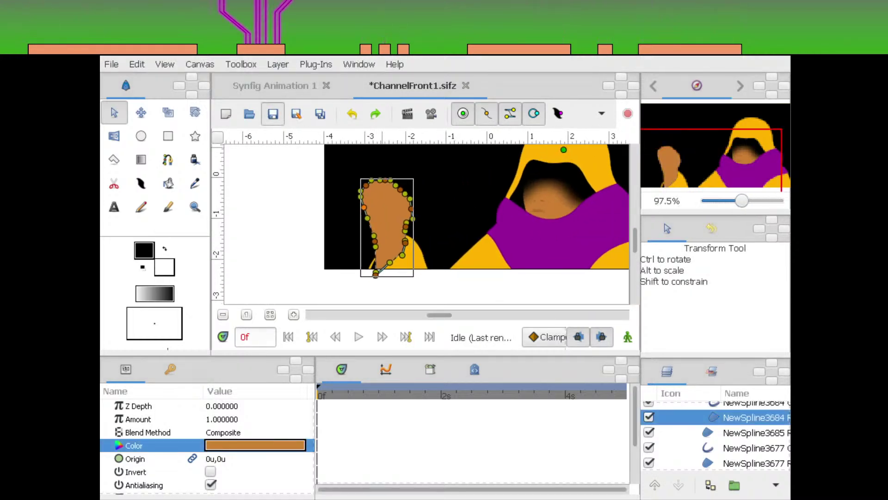
key("ctrl+s")
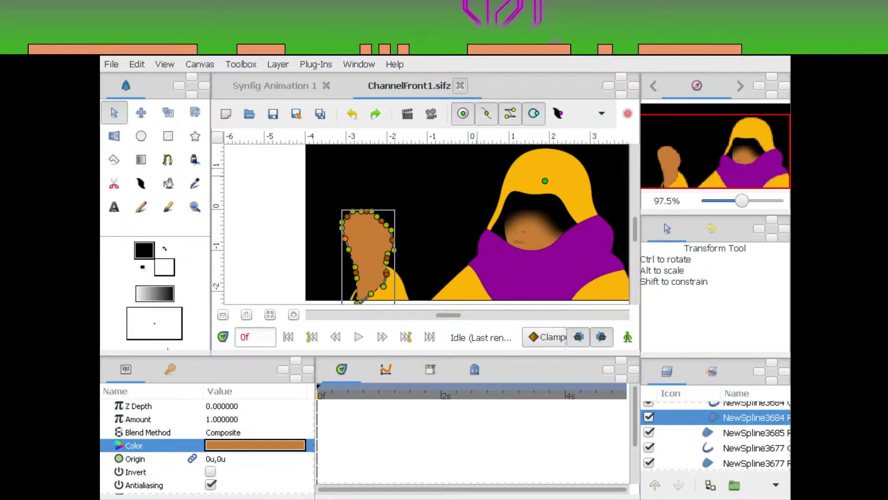
Close the ChannelFront1.sifz document, keeping the empty Synfig Animation 1 open
left_click(461, 86)
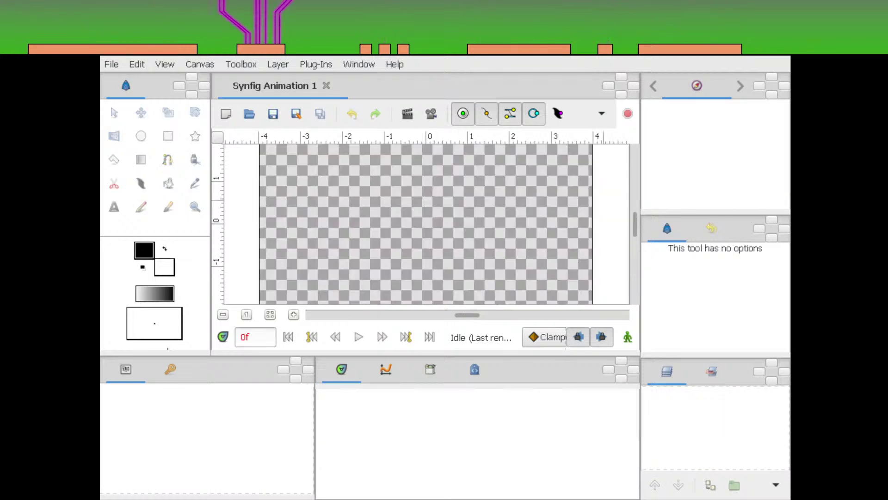
left_click(740, 86)
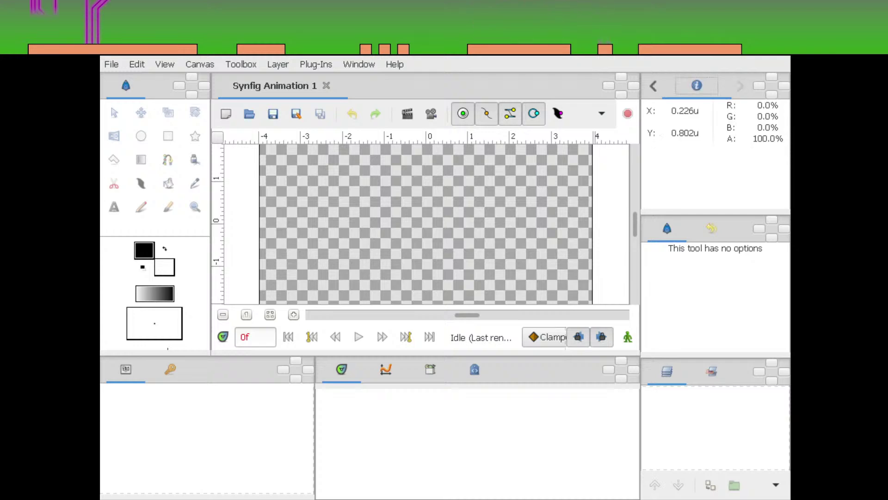
left_click(653, 86)
left_click(653, 86)
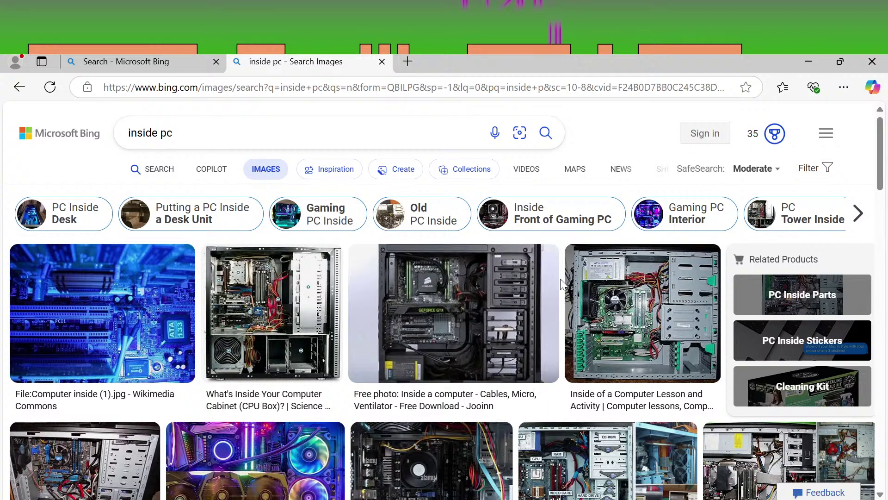
Look through the Bing image results for "inside pc" in the browser and open "8 Things happening inside your computer box"
scroll(503, 353, "down", 1)
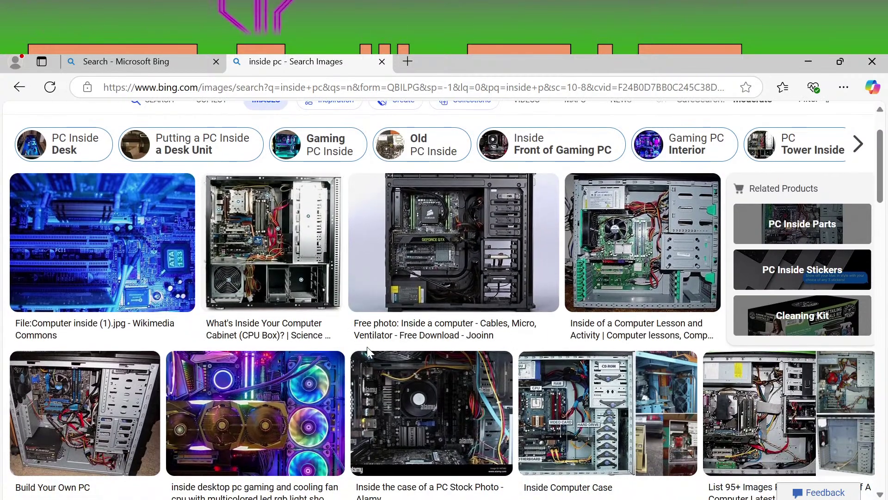
scroll(368, 346, "down", 3)
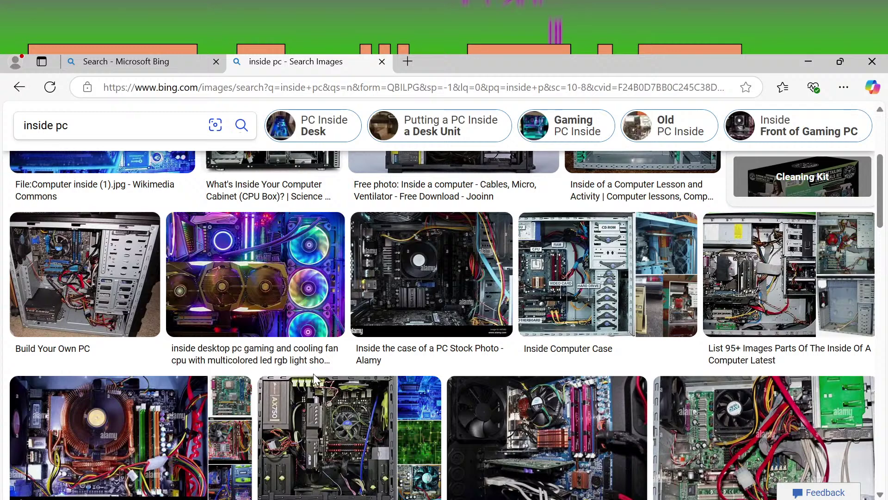
scroll(312, 372, "down", 3)
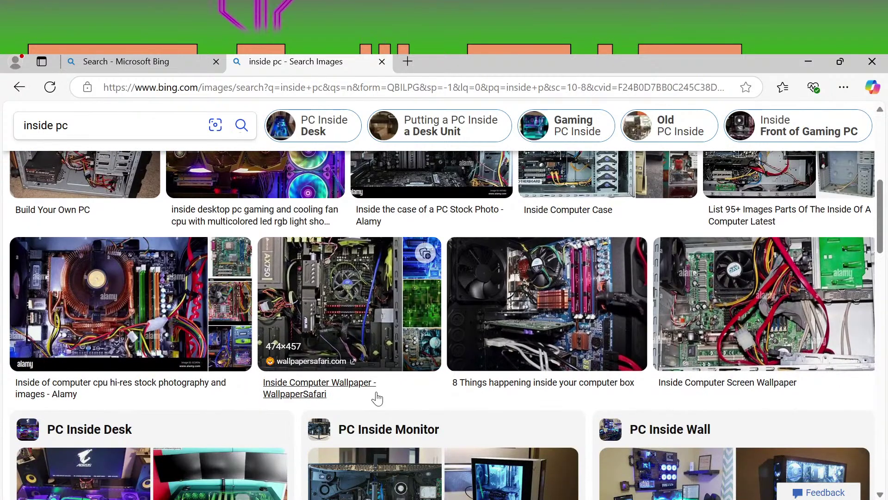
left_click(564, 303)
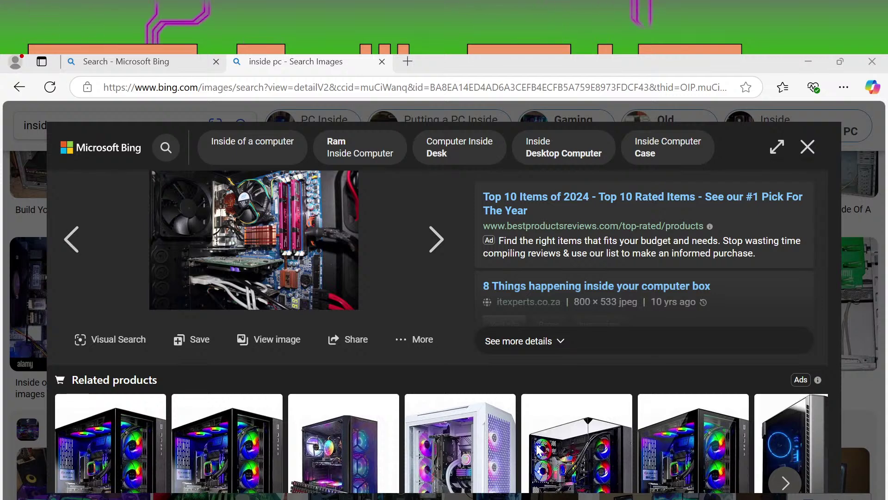
Try viewing the opened computer interior picture in a smaller browser window beside Synfig, and return the browser to full size
double_click(415, 56)
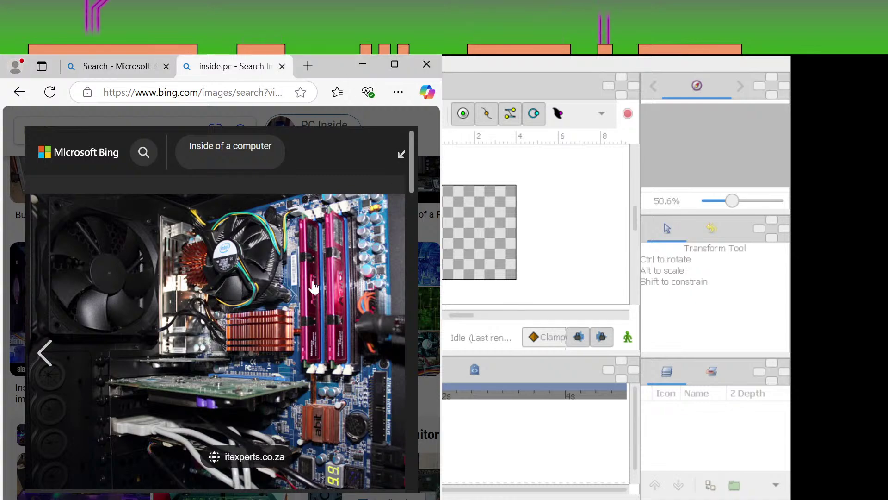
left_click(437, 214)
left_click_drag(438, 214, 681, 208)
double_click(528, 69)
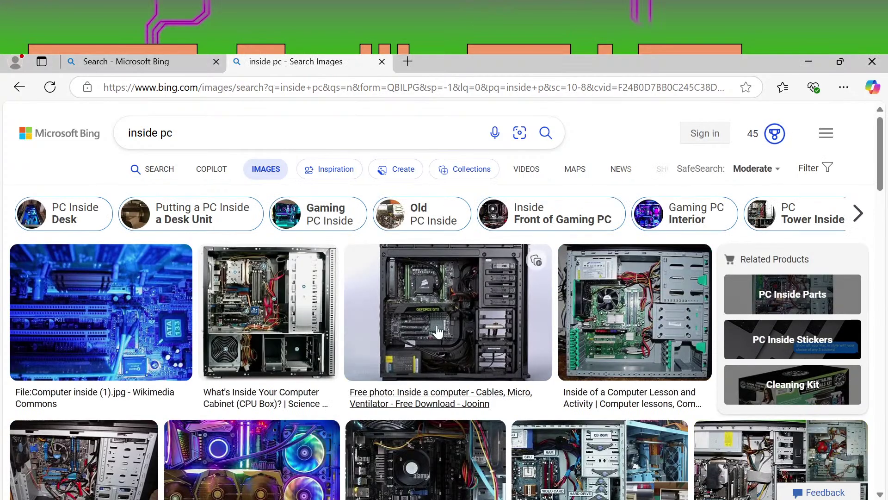
Examine further "inside pc" image results for computer interior pictures usable as a drawing reference
scroll(430, 351, "down", 8)
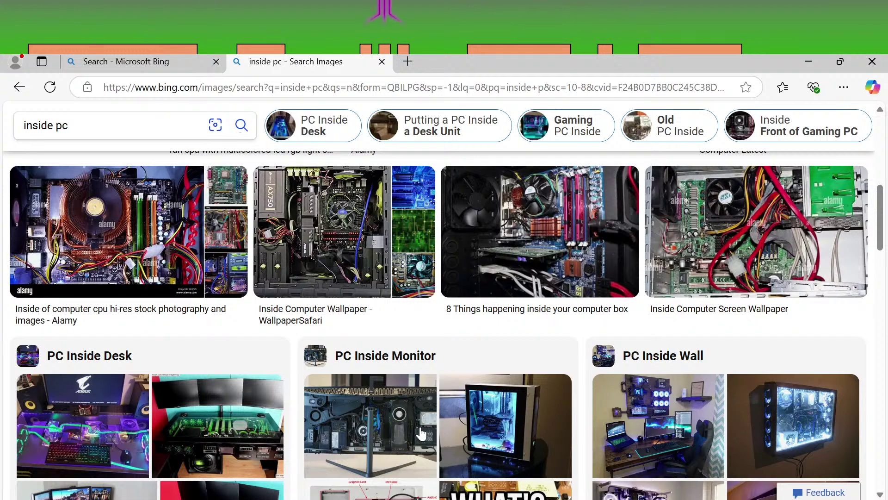
scroll(421, 434, "down", 6)
scroll(414, 429, "down", 2)
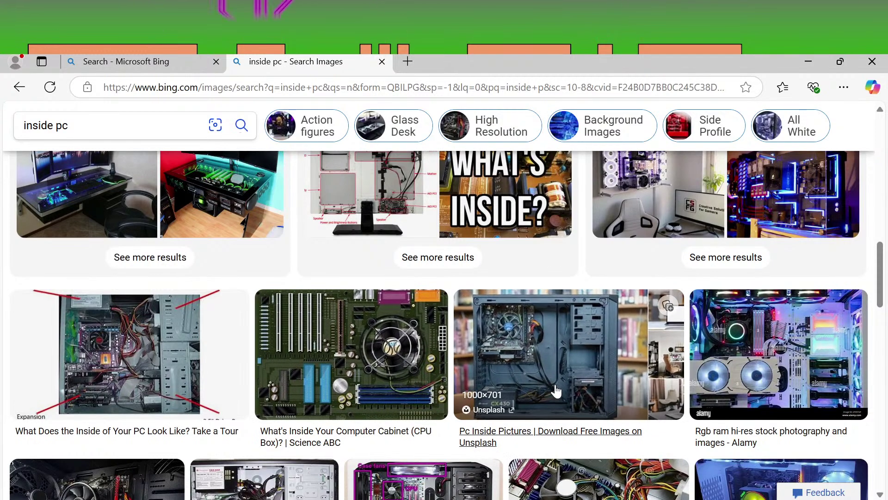
scroll(557, 391, "up", 2)
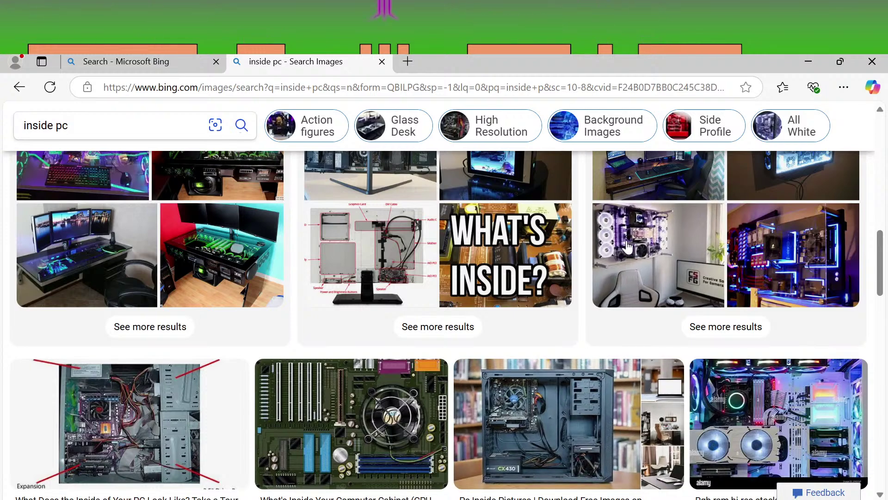
scroll(599, 398, "down", 3)
scroll(600, 399, "down", 2)
scroll(262, 370, "down", 3)
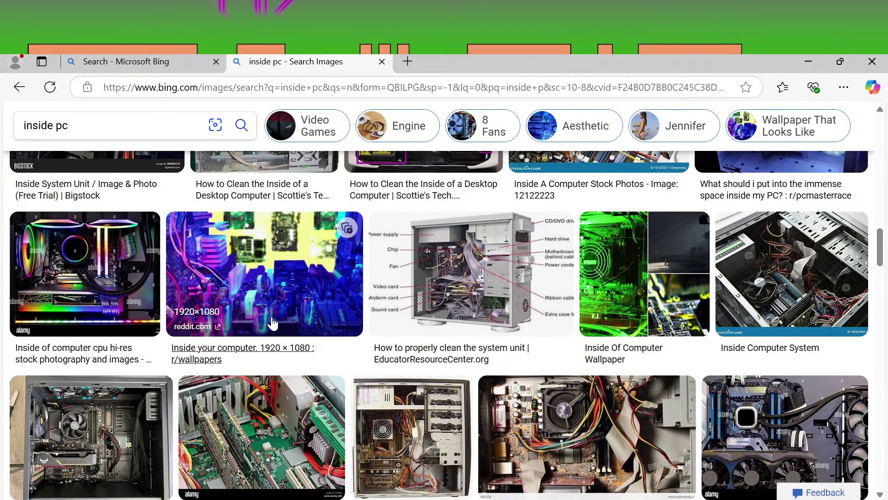
scroll(273, 324, "down", 4)
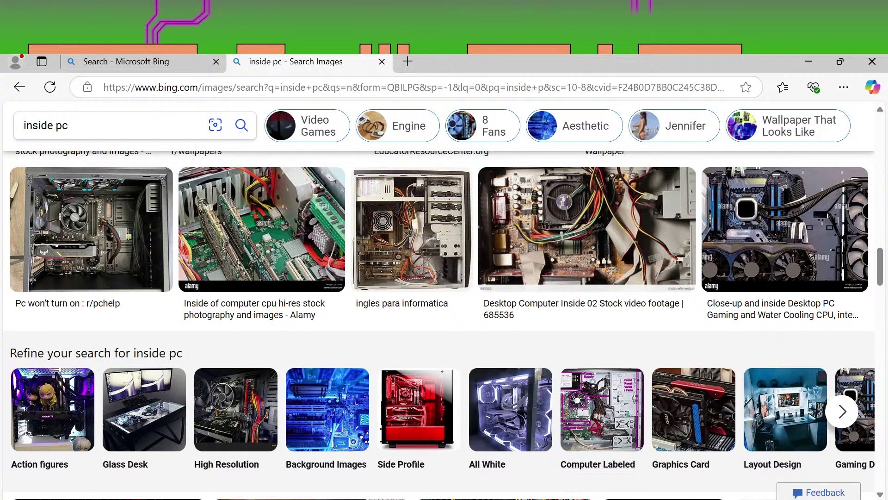
key("alt+Tab")
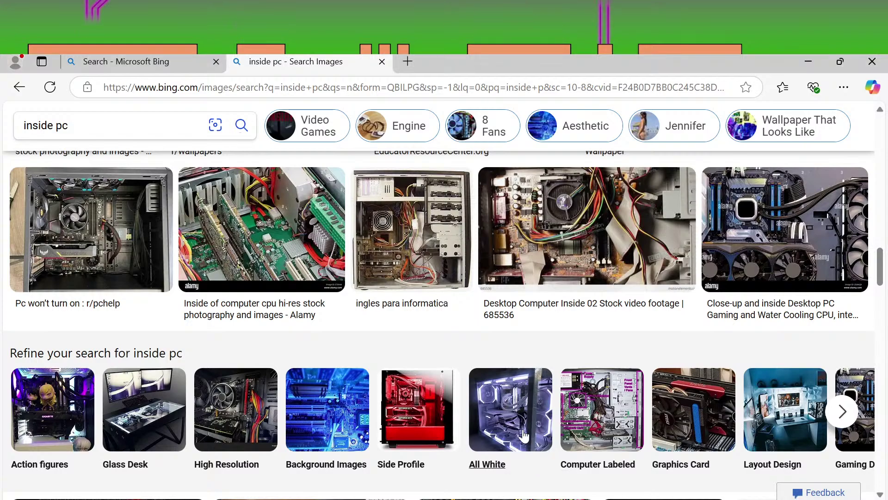
scroll(527, 445, "down", 4)
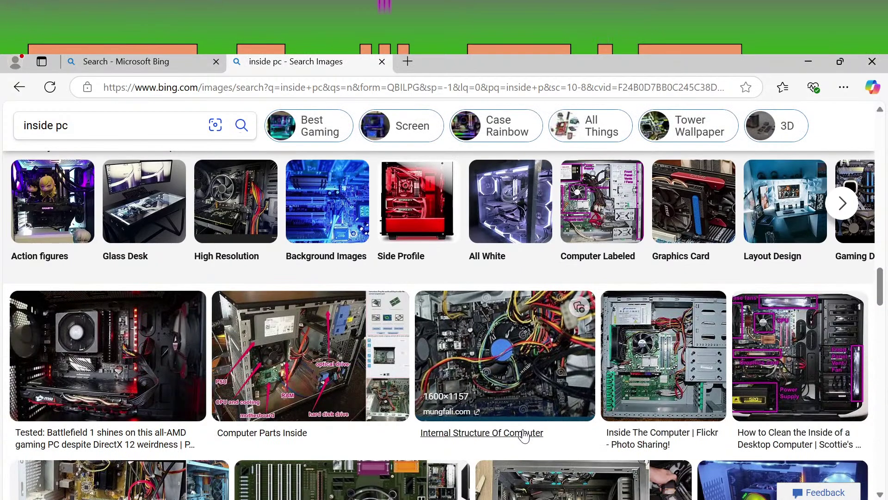
scroll(525, 435, "down", 4)
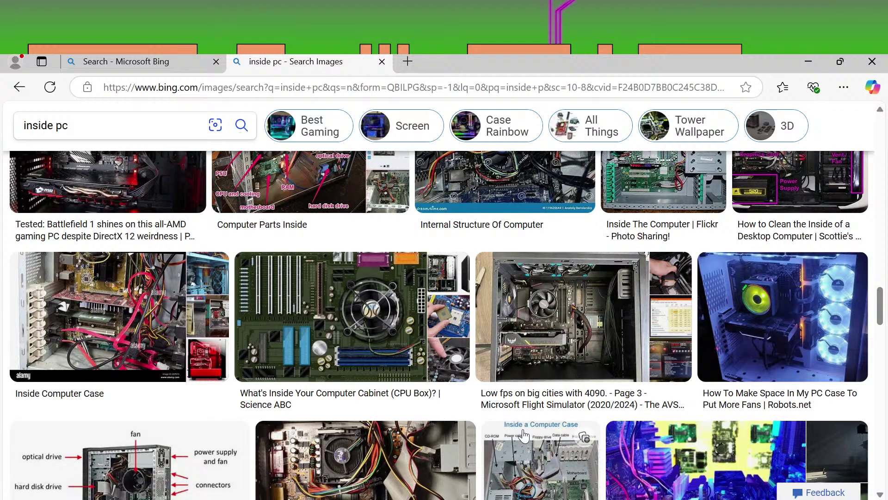
scroll(524, 435, "down", 4)
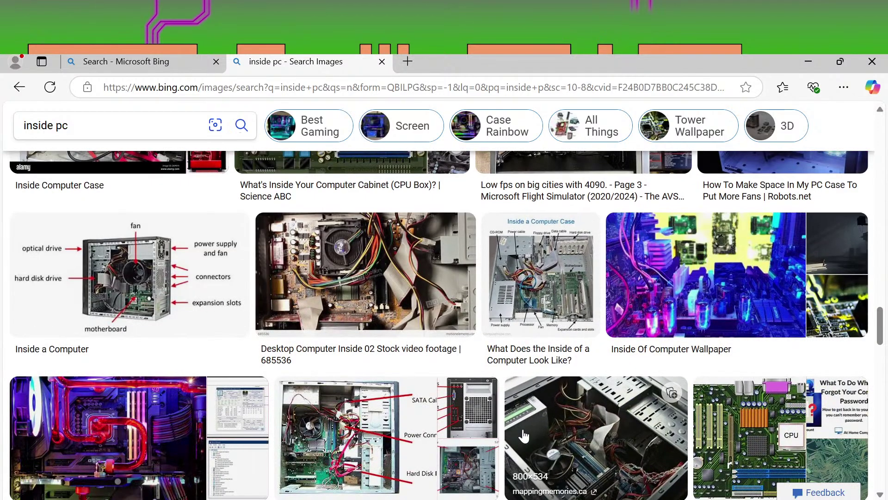
scroll(524, 435, "down", 1)
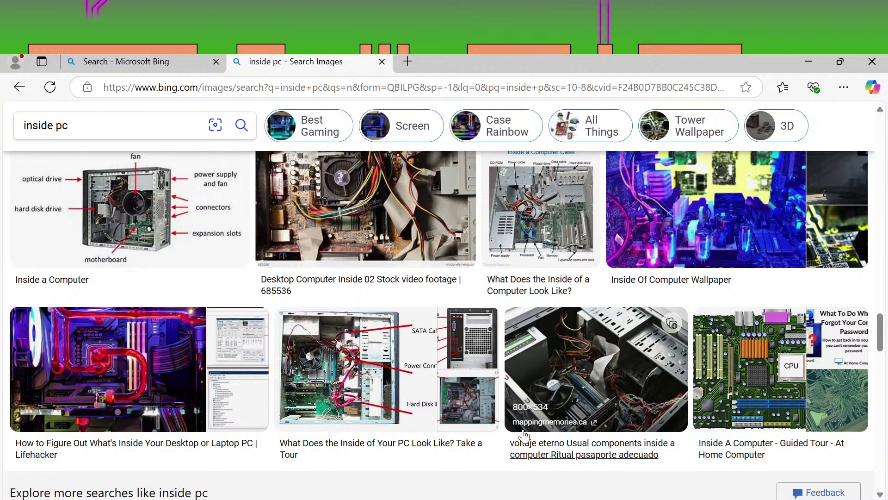
Look through the rest of the "inside pc" image results for computer interior reference pictures, and return to the start of the results
scroll(524, 435, "down", 5)
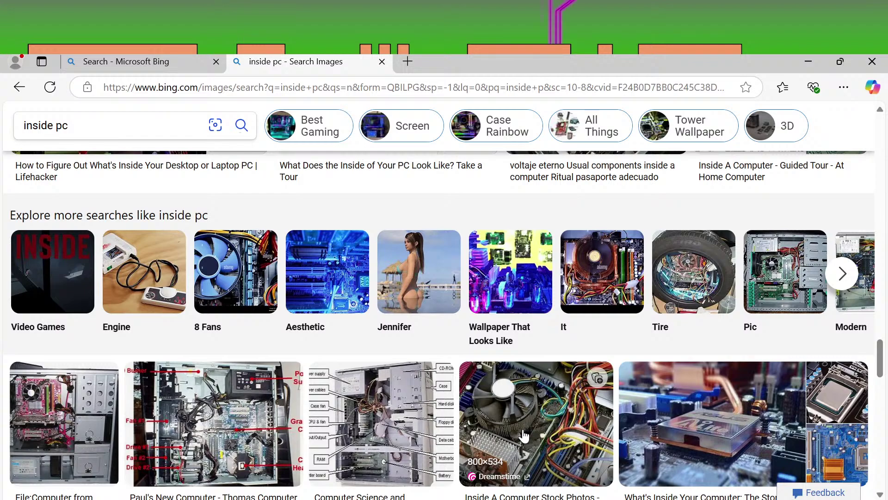
scroll(524, 435, "down", 2)
scroll(524, 435, "down", 3)
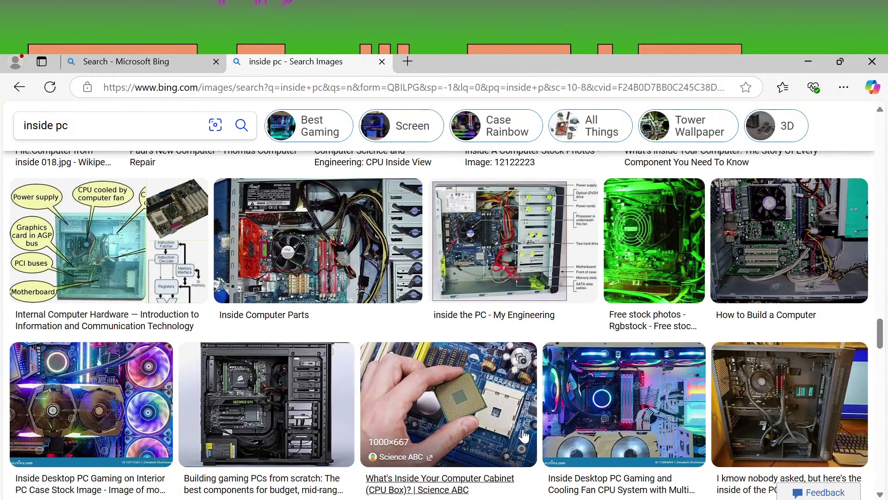
scroll(525, 435, "down", 5)
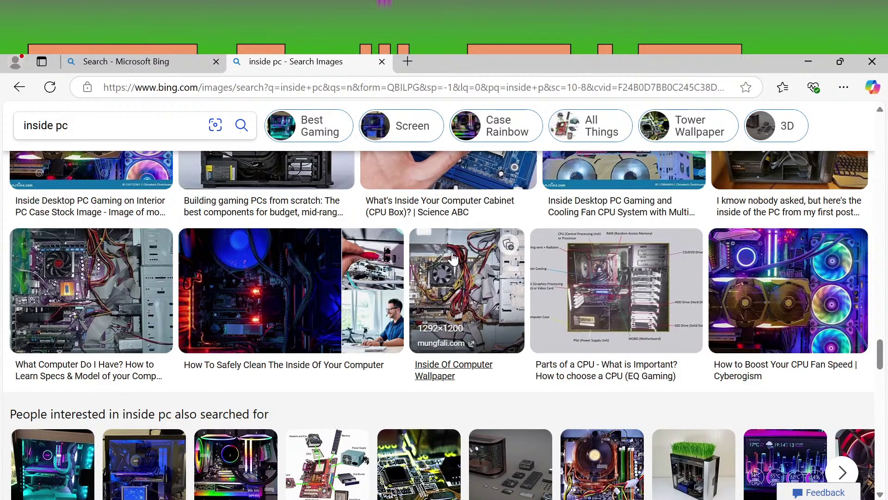
scroll(458, 312, "down", 2)
scroll(458, 312, "down", 2)
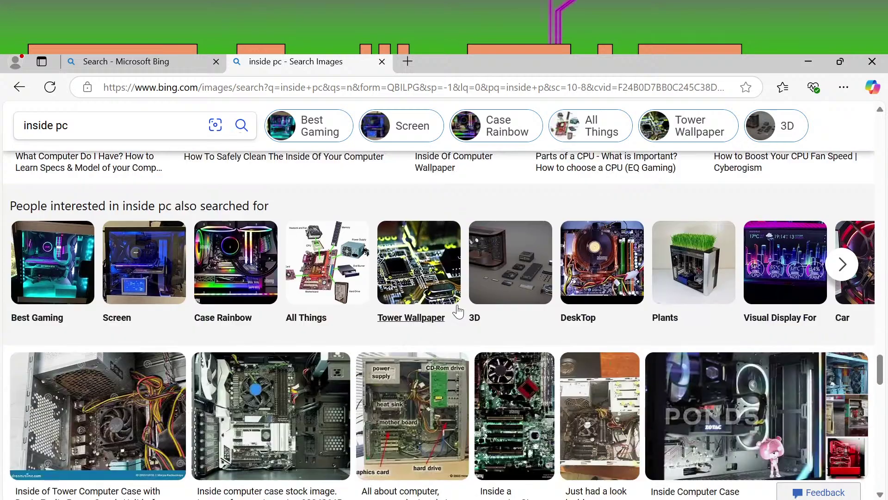
scroll(458, 311, "down", 10)
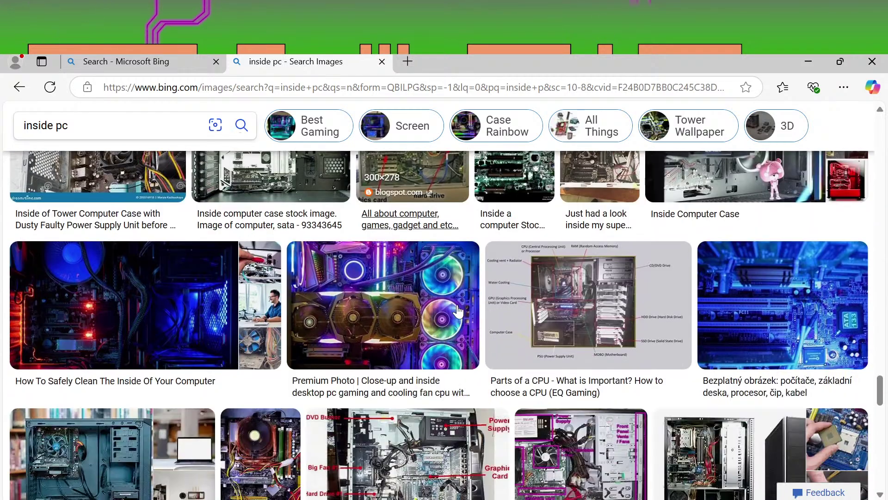
scroll(458, 312, "down", 1)
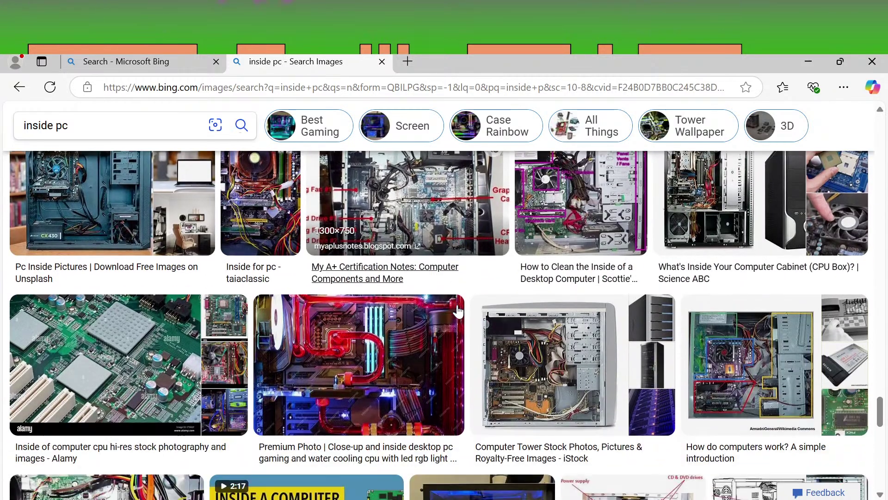
scroll(458, 311, "down", 4)
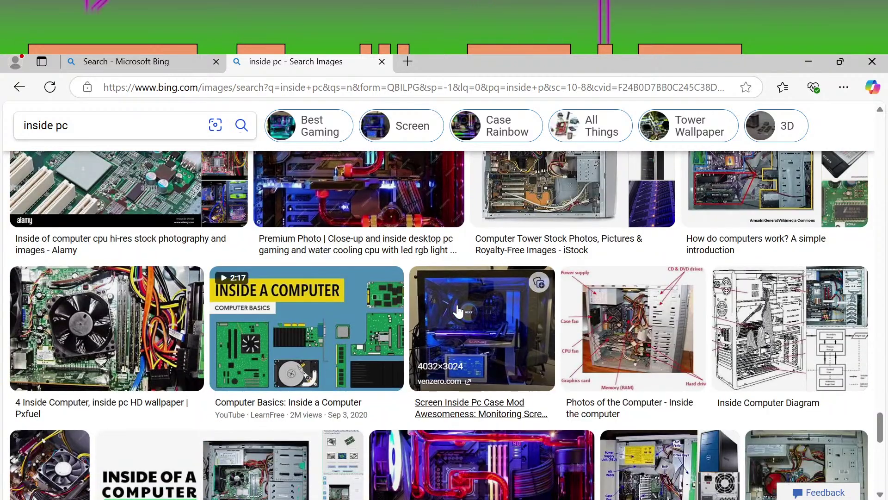
scroll(541, 252, "down", 4)
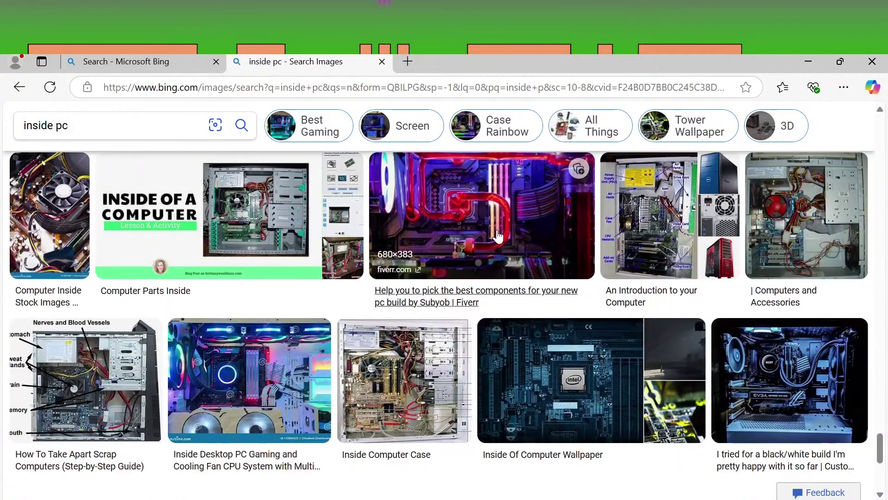
scroll(664, 306, "down", 4)
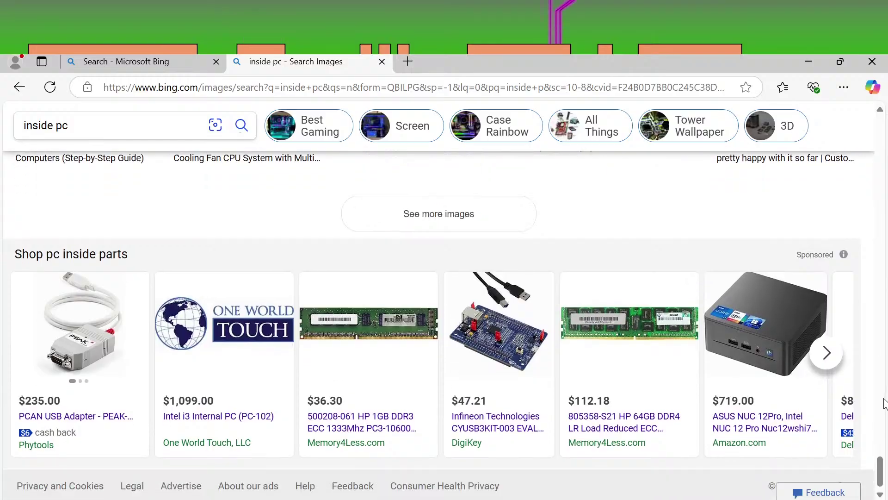
left_click_drag(881, 468, 881, 125)
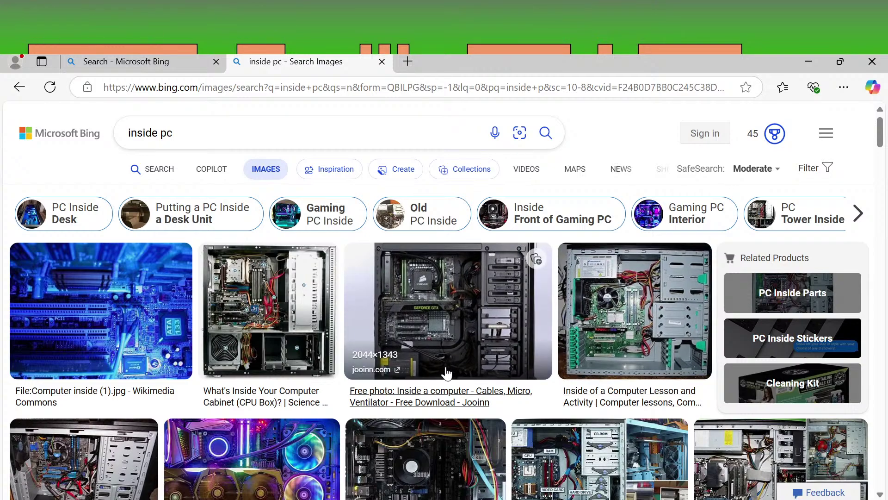
Reopen the "8 Things happening inside your computer box" picture from the image results
scroll(463, 371, "down", 2)
scroll(533, 375, "down", 4)
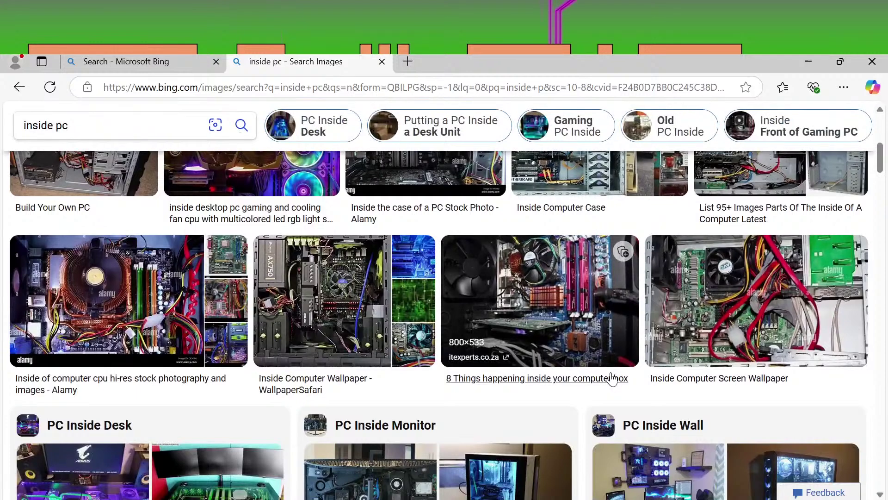
left_click(609, 325)
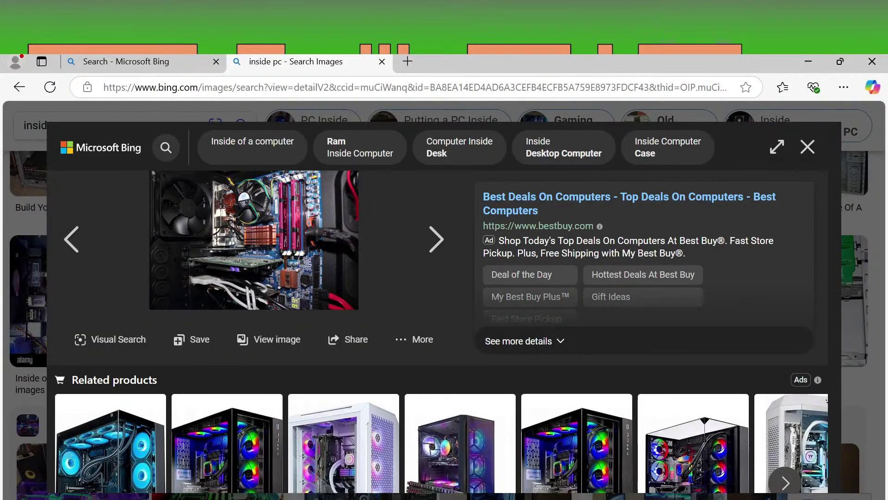
Switch to Synfig, draw a white background rectangle slightly larger than the canvas, and delete its outline layer
left_click(573, 498)
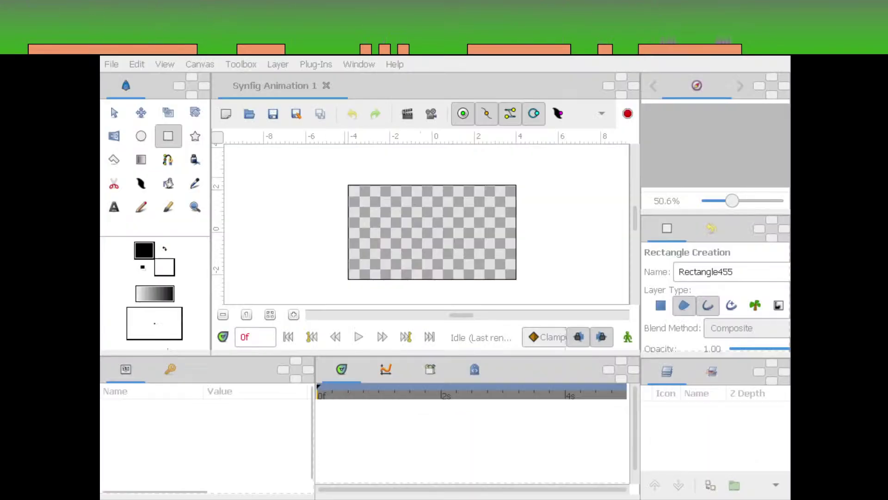
left_click_drag(343, 180, 522, 285)
left_click(114, 113)
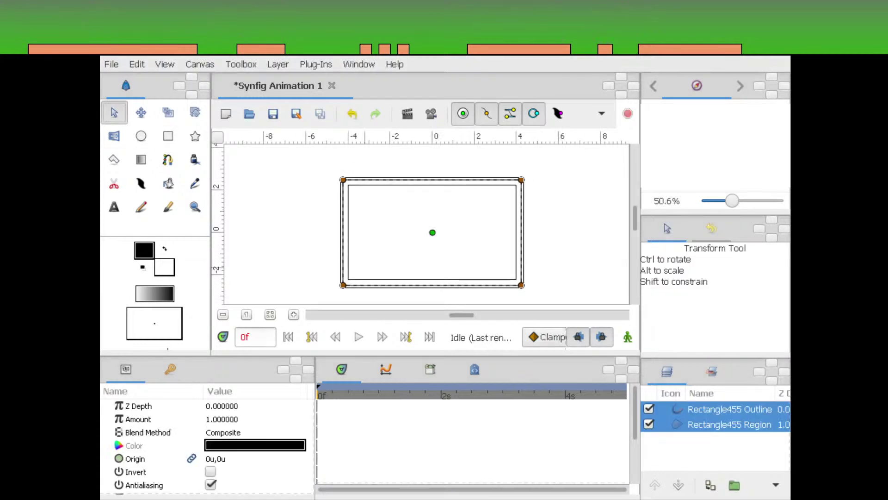
left_click(729, 410)
key("Delete")
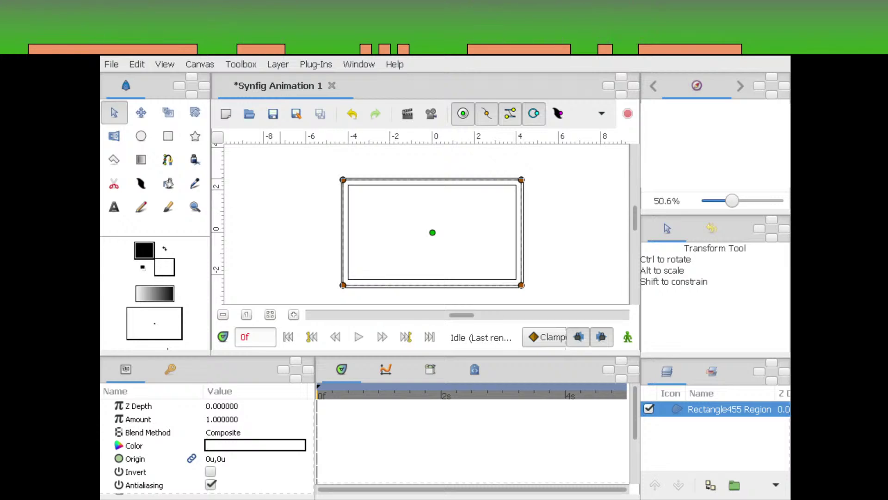
Draw a rectangle about 2 by 3.6 units over the canvas's lower-left area, delete its outline layer and color the region orange
left_click(168, 136)
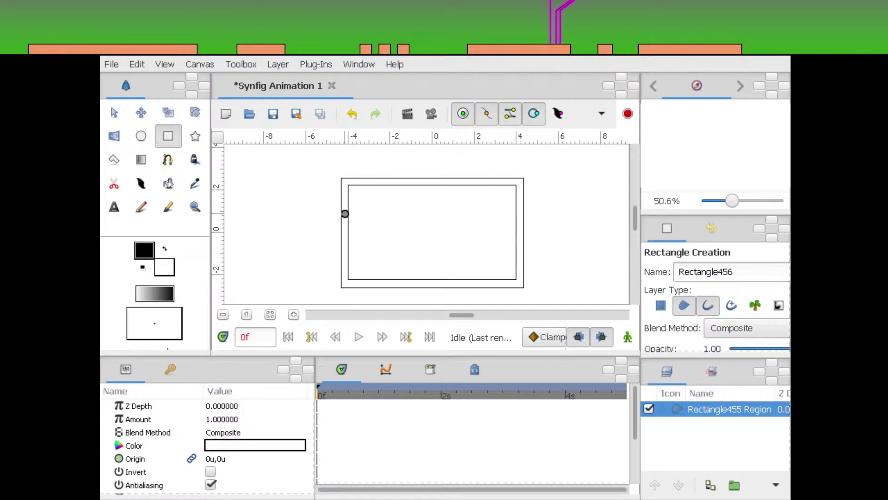
left_click_drag(345, 214, 390, 289)
key("alt+a")
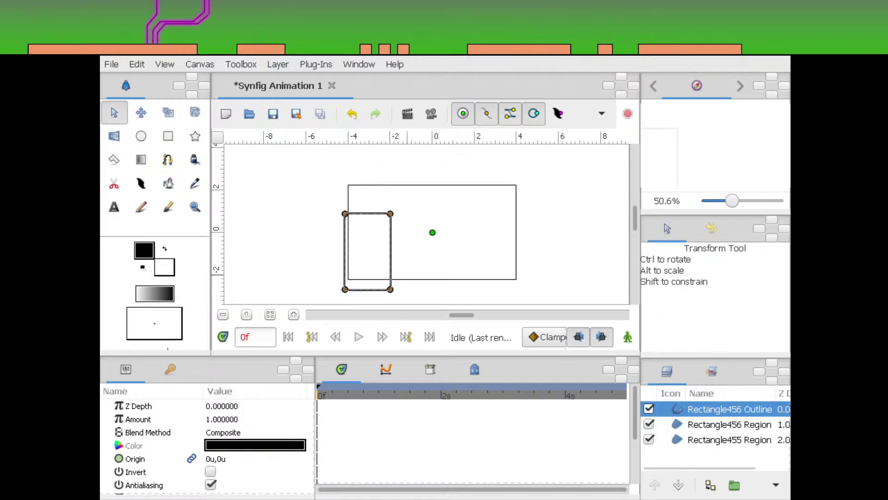
key("Delete")
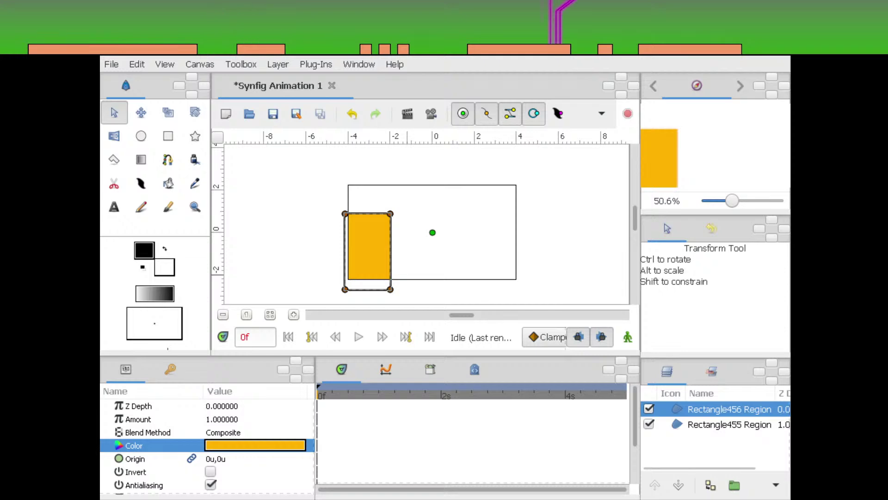
Put the orange rectangle's region layer into a new group named SectDel
left_click(734, 485)
double_click(700, 409)
type("Sect")
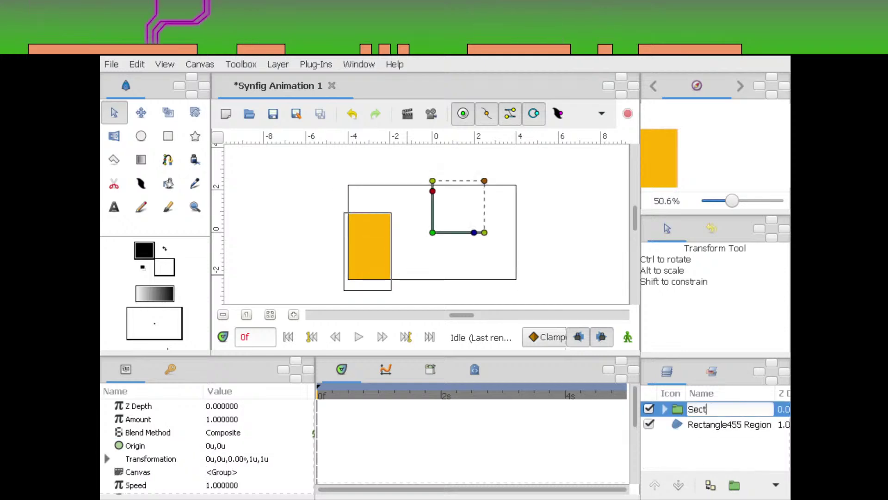
key("Return")
left_click(699, 409)
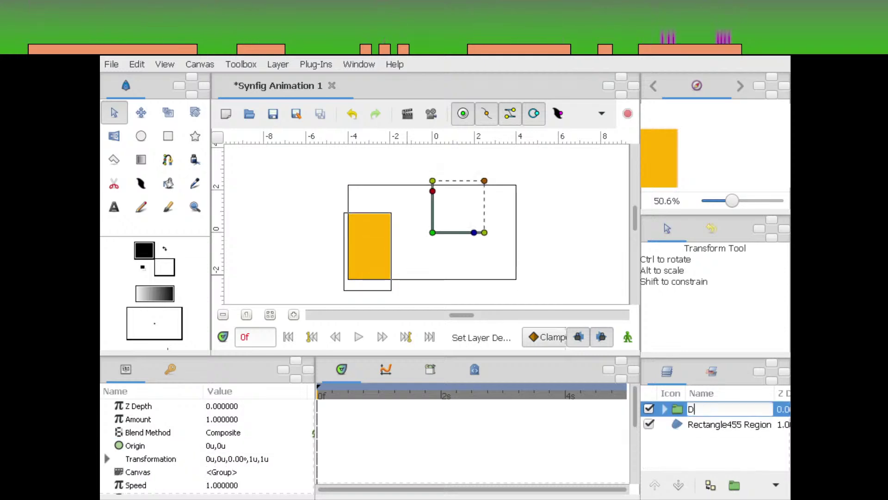
type("SectDel")
key("Return")
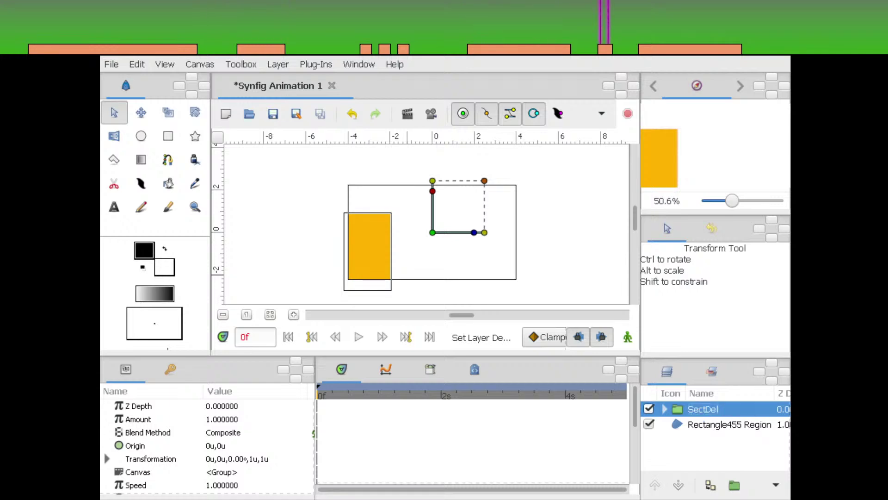
Save the animation under the file name LobbyUpdate.sifz
left_click_drag(454, 273, 482, 278)
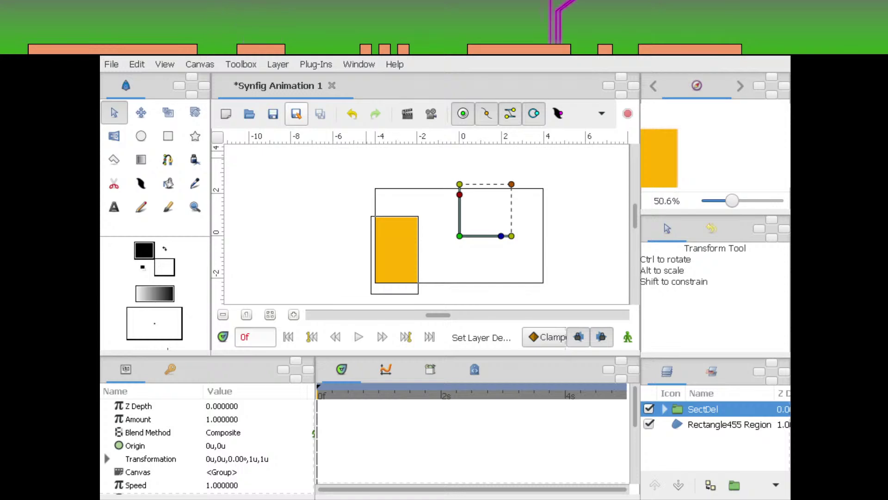
left_click(296, 114)
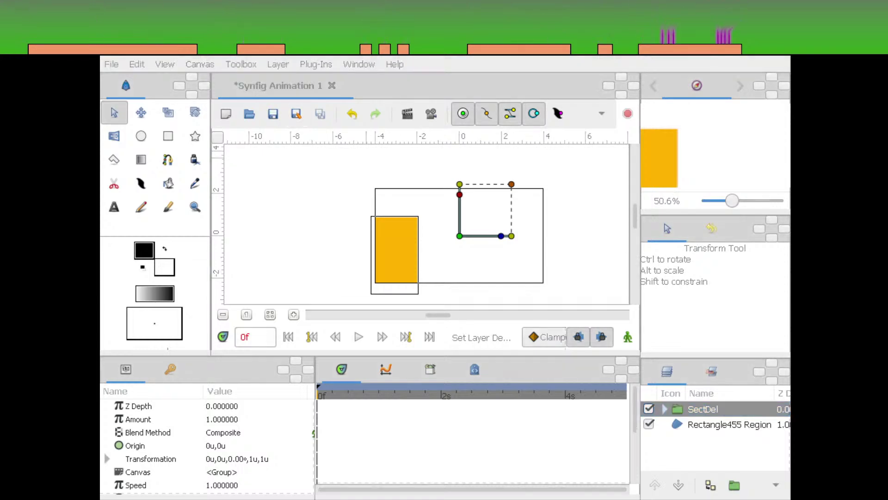
key("Return")
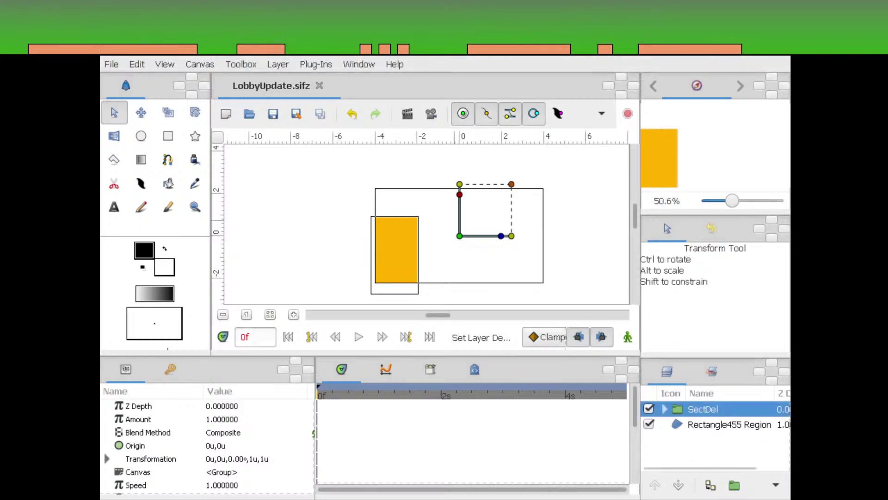
With the SectDel group selected, draw a closed five-point spline shape over the canvas's right half, extending past its right edge
left_click_drag(454, 219, 427, 209)
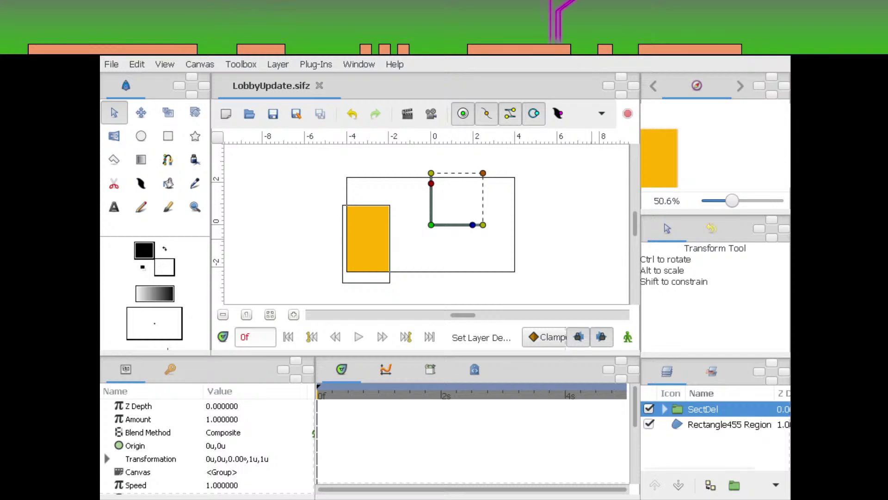
left_click(729, 425)
left_click(167, 160)
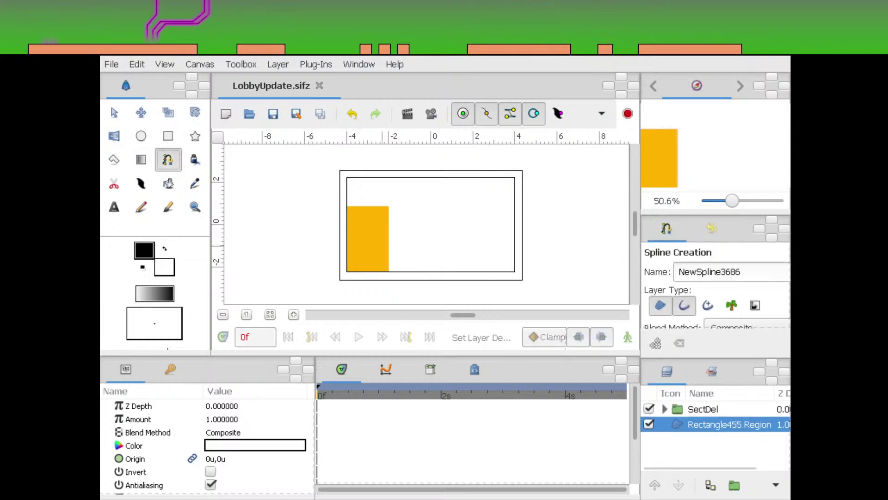
left_click(703, 409)
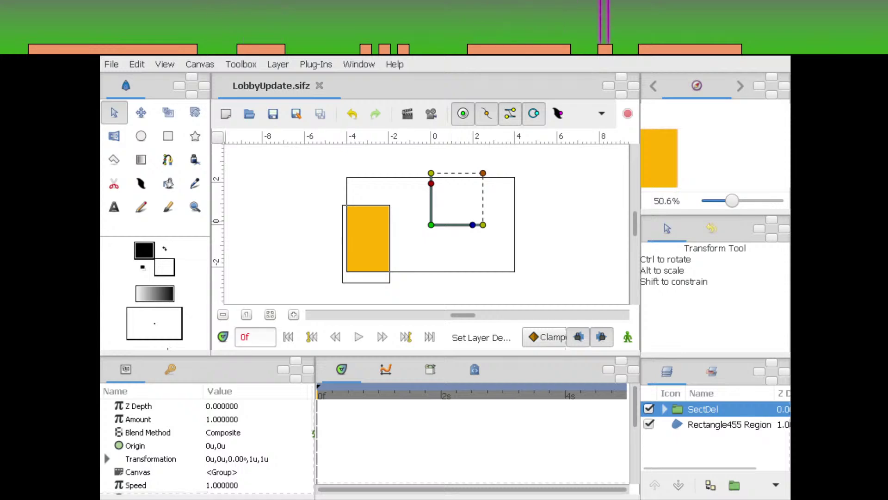
key("alt+b")
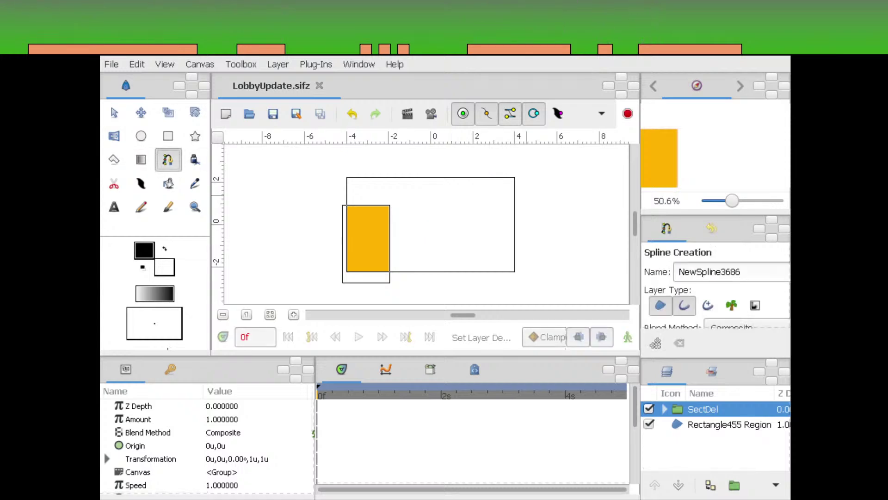
left_click_drag(454, 188, 524, 193)
left_click(429, 211)
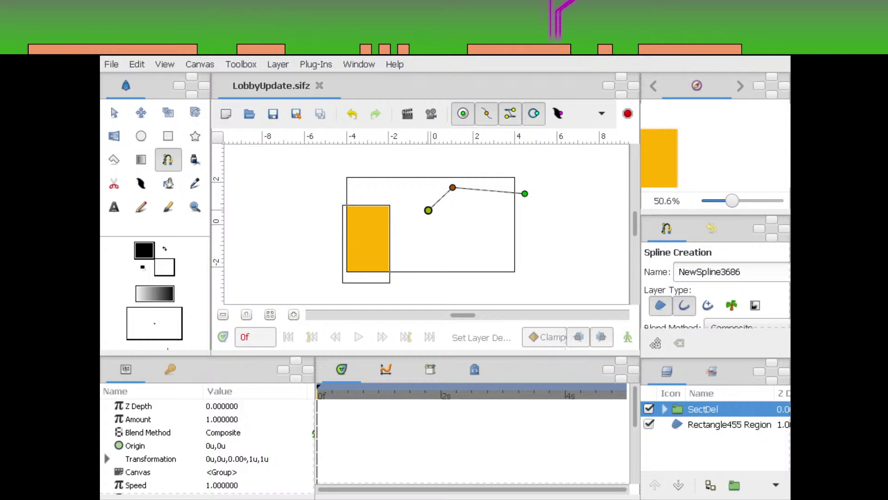
left_click(431, 250)
left_click(539, 251)
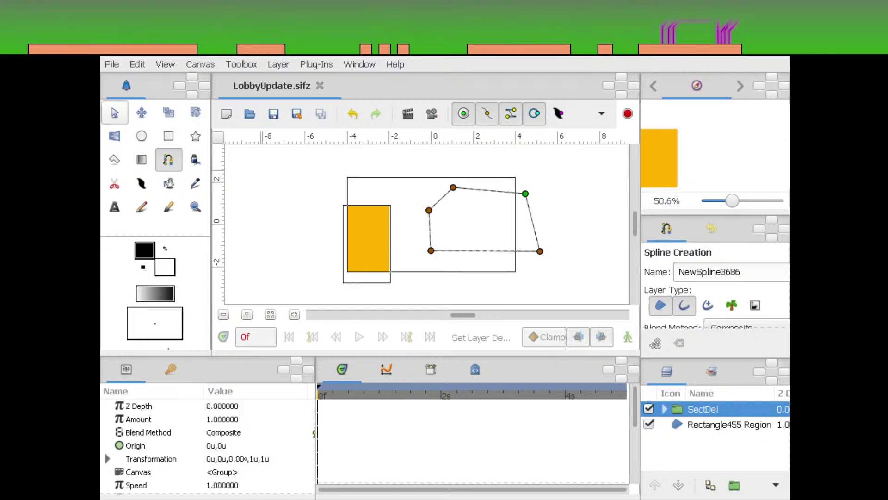
left_click(114, 112)
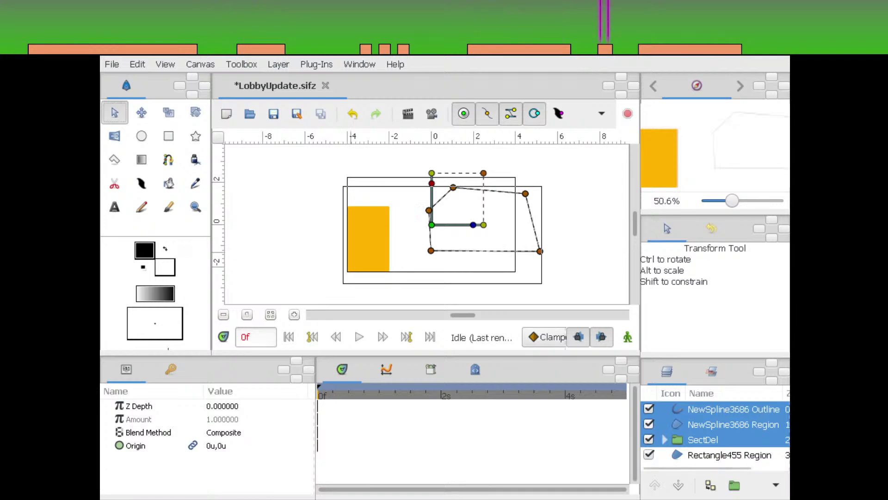
Move the new spline's outline and region layers into the SectDel group, above the orange rectangle's region
left_click(733, 425)
left_click(734, 410, "ctrl")
key("Delete")
left_click(664, 409)
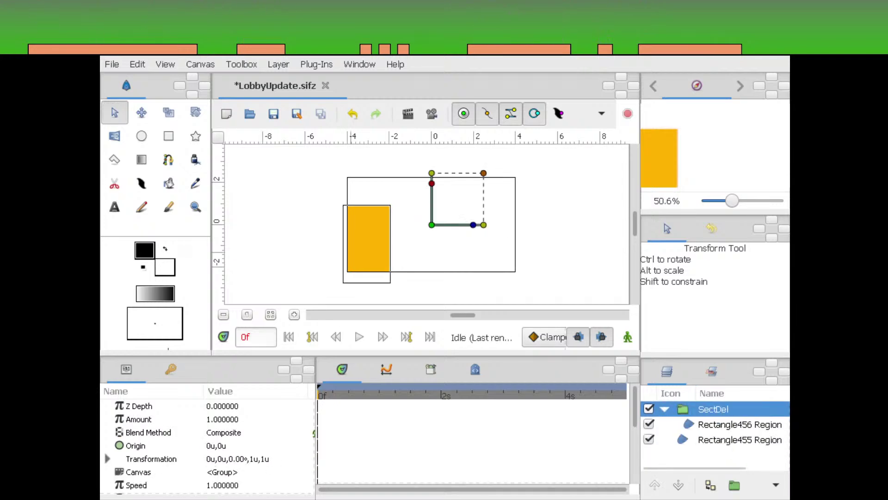
left_click(739, 424)
key("ctrl+z")
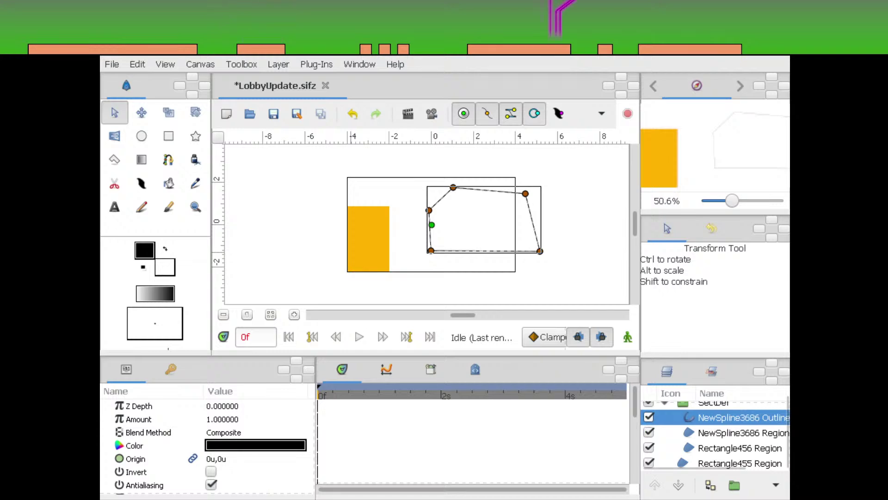
Draw an open three-point spline across the canvas's lower part, rising to a peak near the middle and extending past both side edges
key("b")
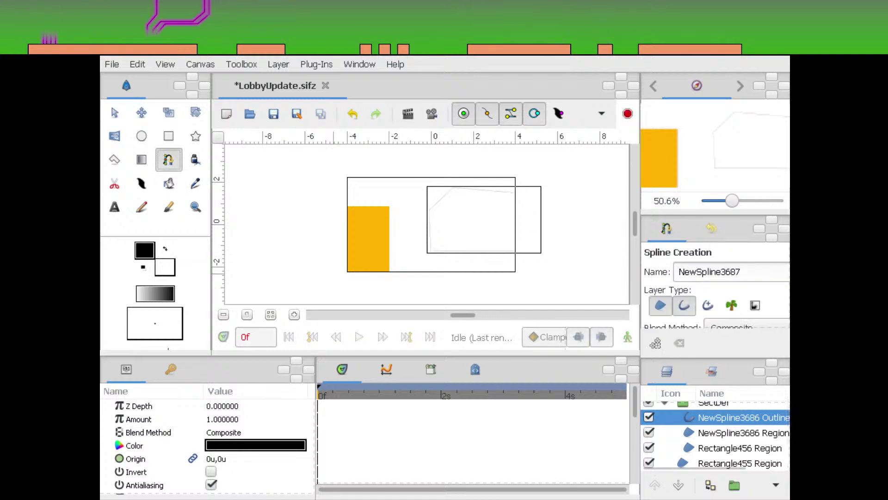
left_click(333, 272)
left_click(542, 260)
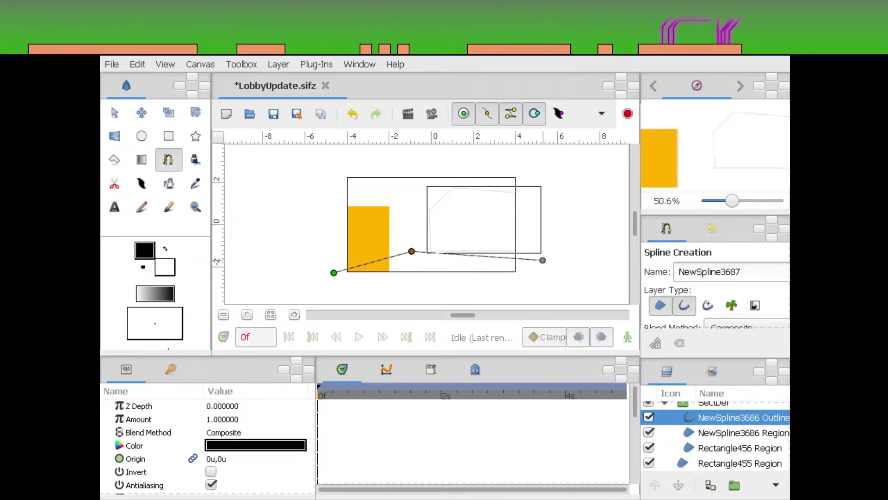
left_click(115, 112)
Delete the new floor spline's region layer, keeping only its outline layer in the SectDel group
left_click(743, 417)
left_click(743, 433)
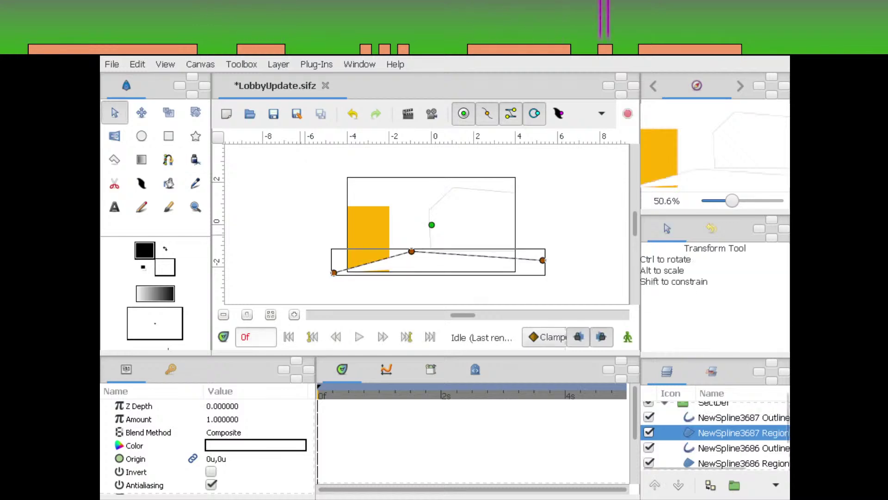
key("Delete")
left_click(743, 417)
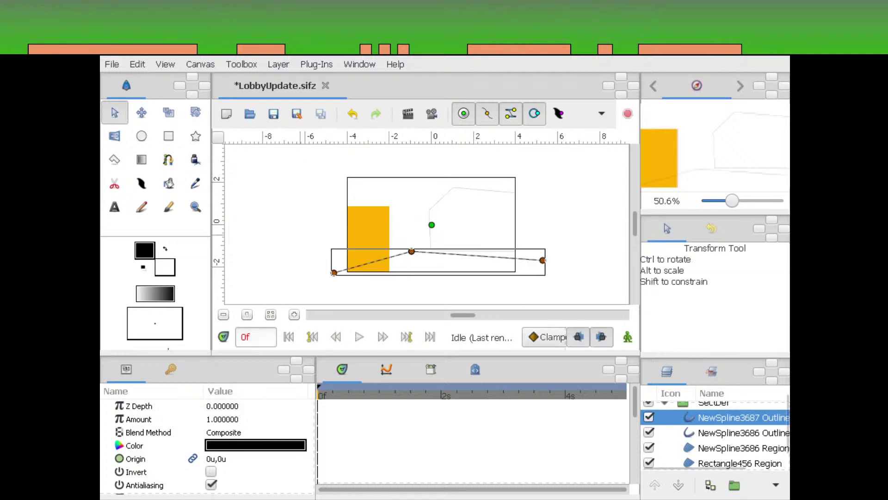
left_click_drag(571, 257, 595, 234)
left_click(595, 234)
Raise the lower-left vertex of the five-point spline shape so its bottom edge slopes down to the right
left_click_drag(732, 201, 760, 201)
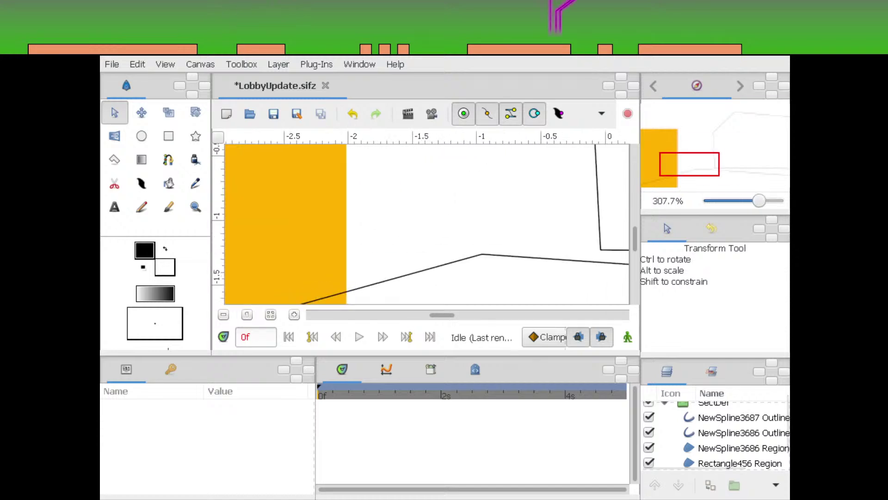
left_click(743, 432)
left_click(714, 163)
left_click_drag(433, 260, 424, 214)
scroll(427, 224, "down", 1)
scroll(427, 224, "right", 4)
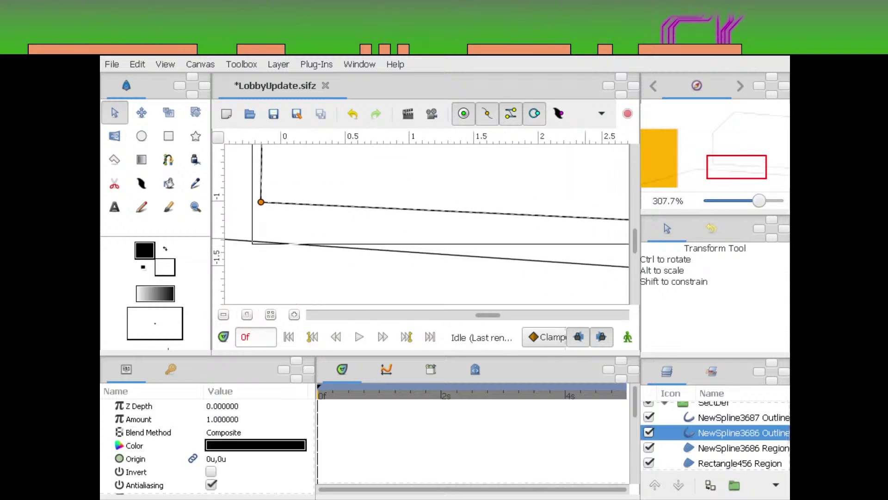
left_click_drag(759, 201, 744, 200)
left_click(713, 144)
left_click_drag(713, 144, 736, 149)
mouse_move(744, 201)
left_mouse_down()
mouse_move(734, 201)
mouse_move(747, 201)
left_mouse_up()
scroll(427, 224, "up", 2)
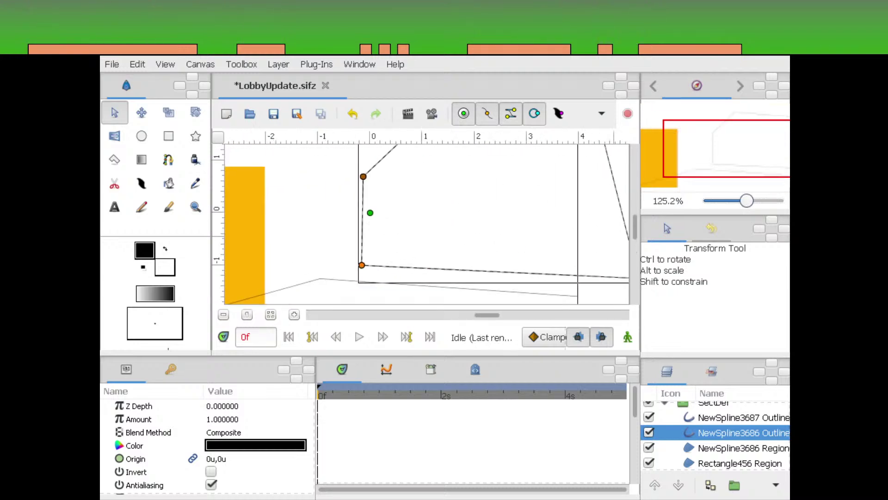
scroll(427, 225, "down", 3)
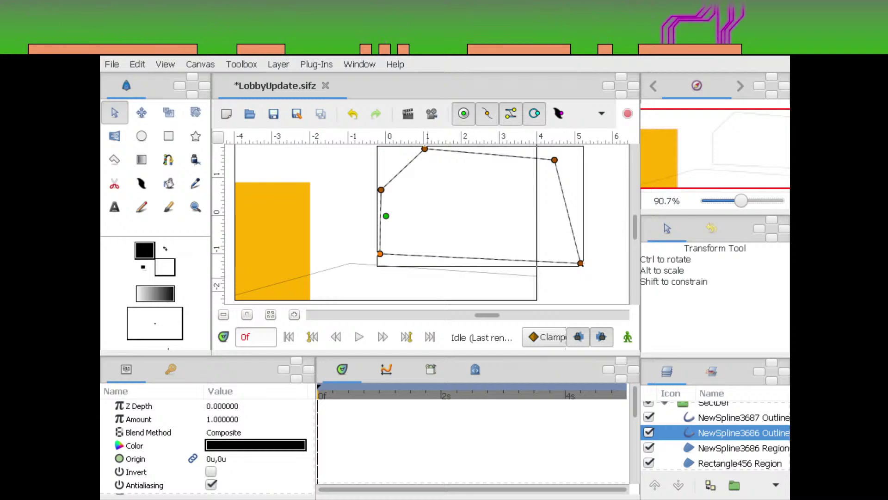
left_click_drag(452, 262, 449, 292)
Draw a wide, thin rectangle with outline and region layers over the canvas's top edge, inside the SectDel group above the other layers
left_click(714, 406)
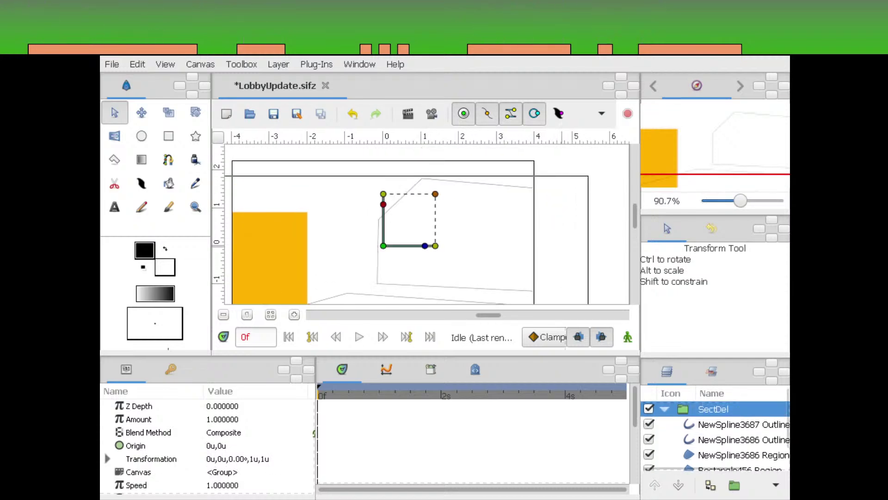
left_click(714, 410)
left_click(731, 424)
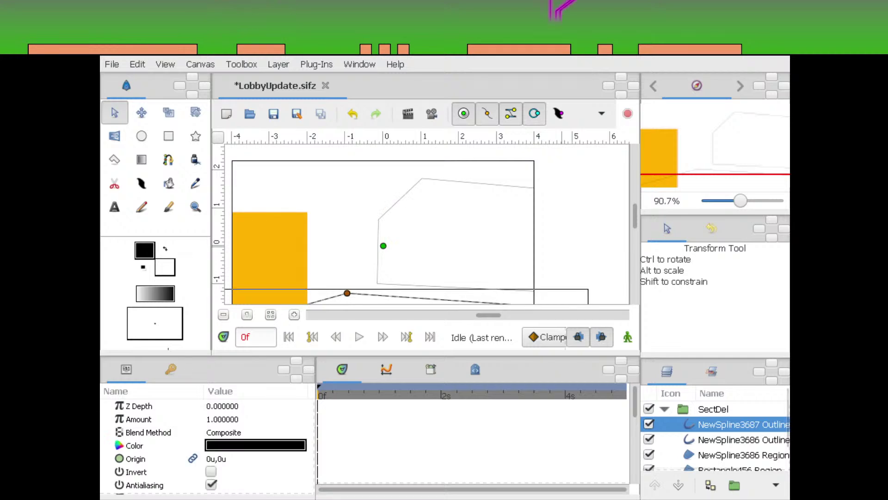
left_click(168, 136)
left_click_drag(263, 185, 352, 200)
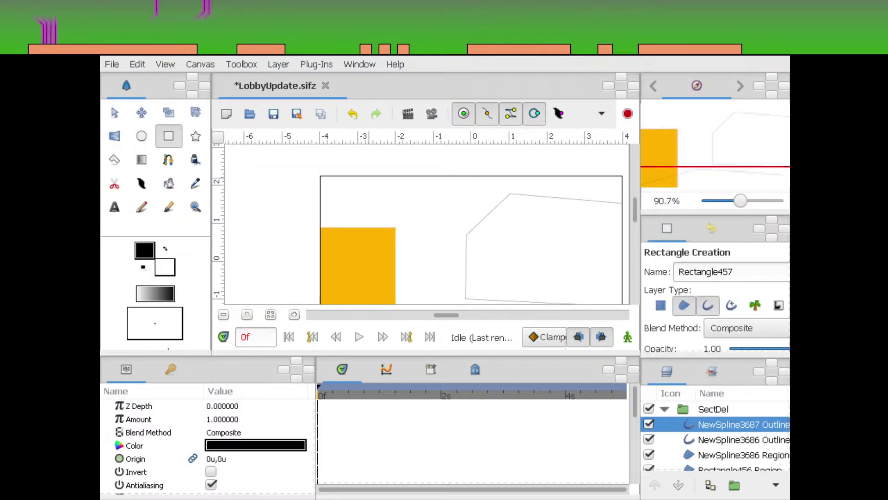
left_click_drag(301, 159, 626, 188)
left_click_drag(563, 232, 443, 232)
left_click(114, 112)
left_click(713, 409)
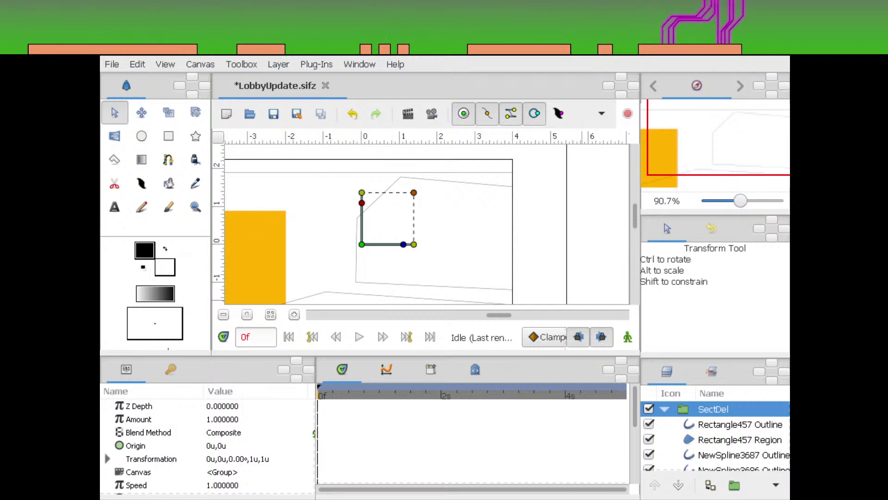
Raise the upper-right vertex of the five-point spline shape so its top edge runs almost level
left_click(486, 222)
left_click_drag(529, 189, 536, 179)
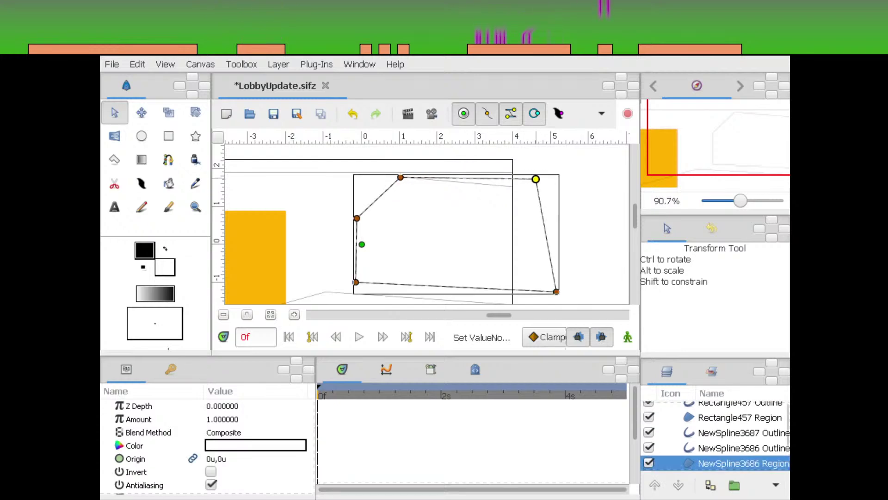
mouse_move(492, 205)
left_mouse_down()
mouse_move(509, 187)
mouse_move(484, 196)
left_mouse_up()
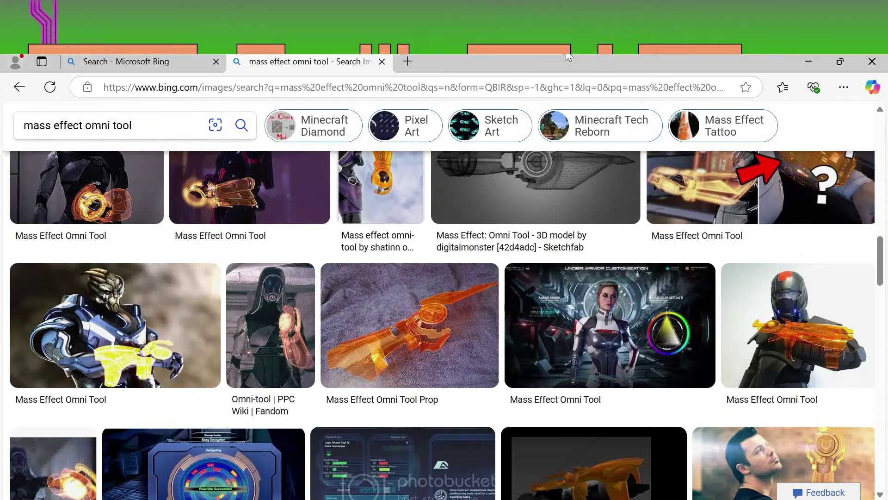
In the browser, look through the "mass effect omni tool" pictures and search the images for "mass effect buildings" instead
scroll(558, 341, "down", 4)
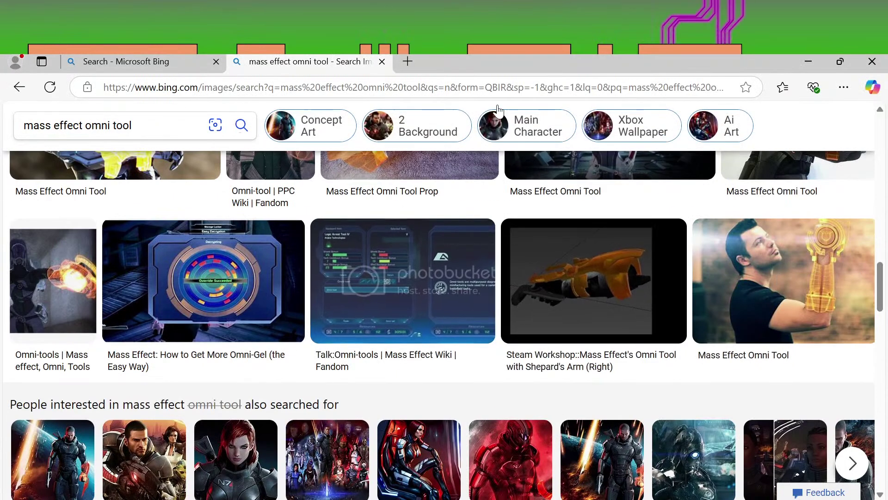
scroll(513, 385, "down", 5)
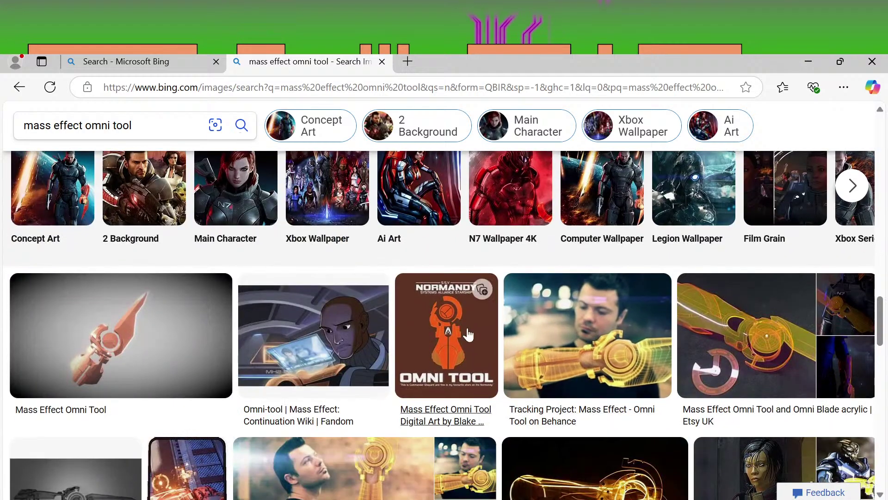
scroll(511, 319, "down", 10)
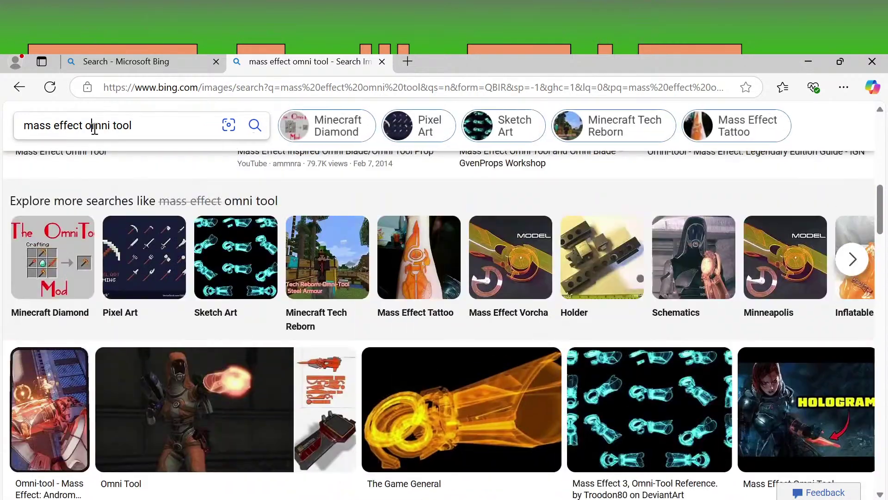
left_click_drag(92, 125, 202, 132)
key("BackSpace")
key("BackSpace")
type("buildings")
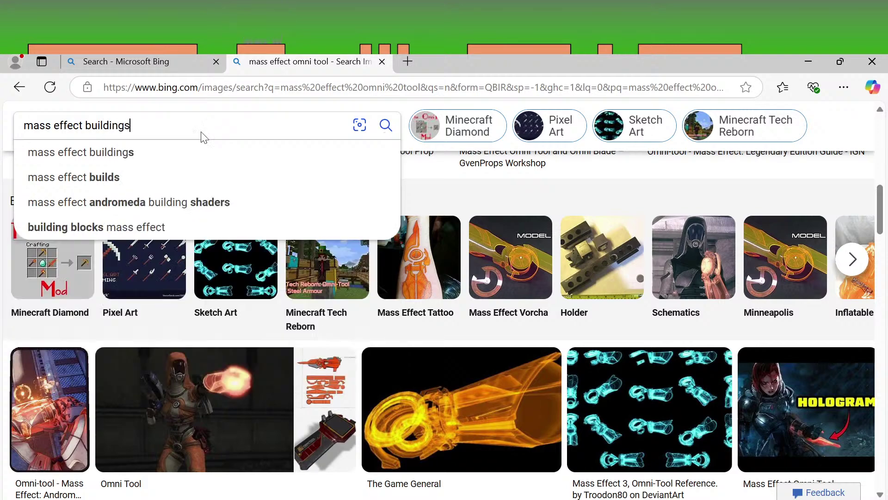
key("Return")
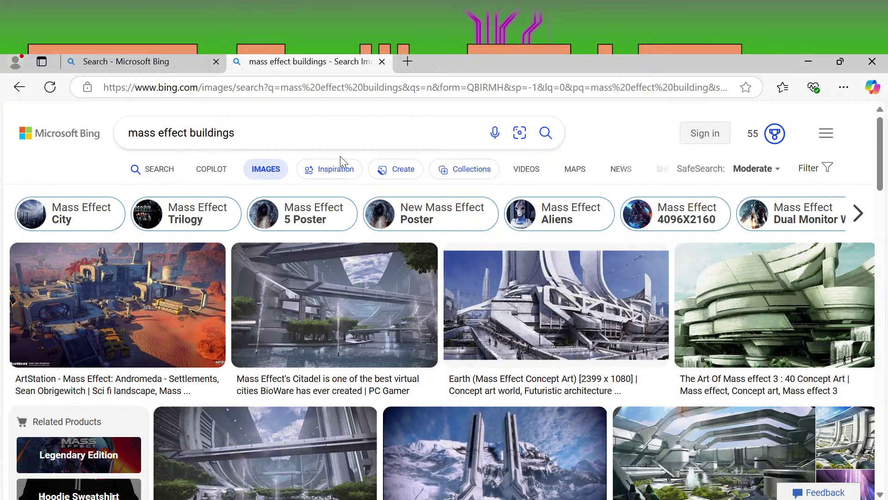
Look through the "mass effect buildings" pictures for futuristic architecture and interior shapes to use as a reference
mouse_move(310, 260)
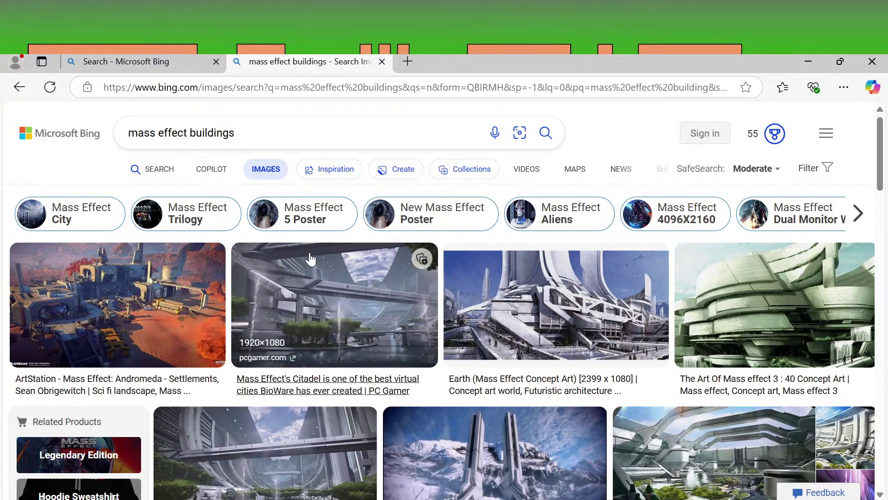
scroll(307, 254, "down", 3)
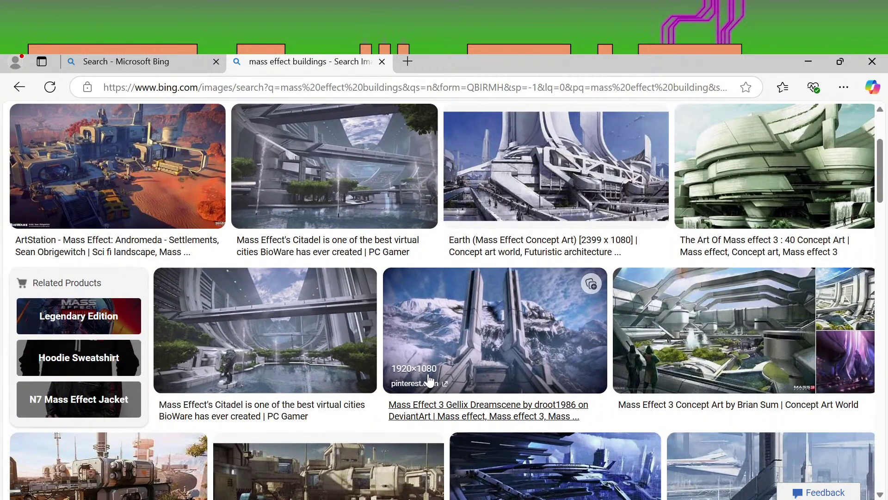
scroll(428, 381, "down", 5)
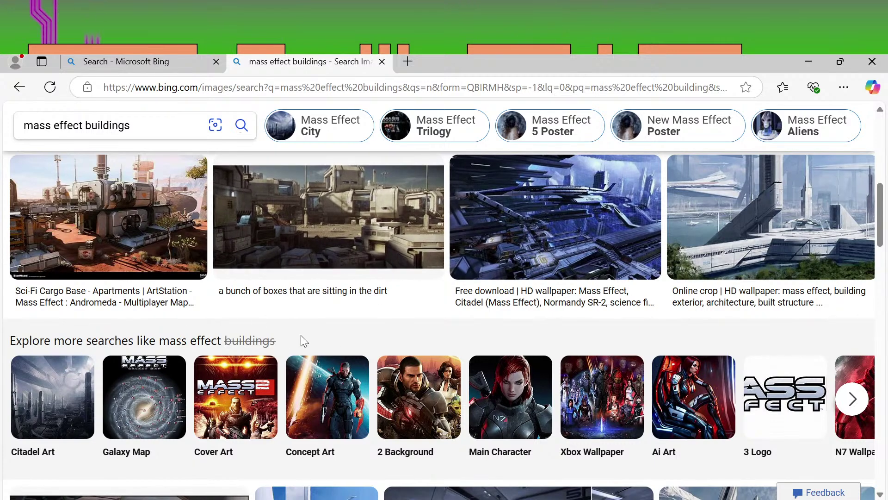
scroll(301, 335, "down", 5)
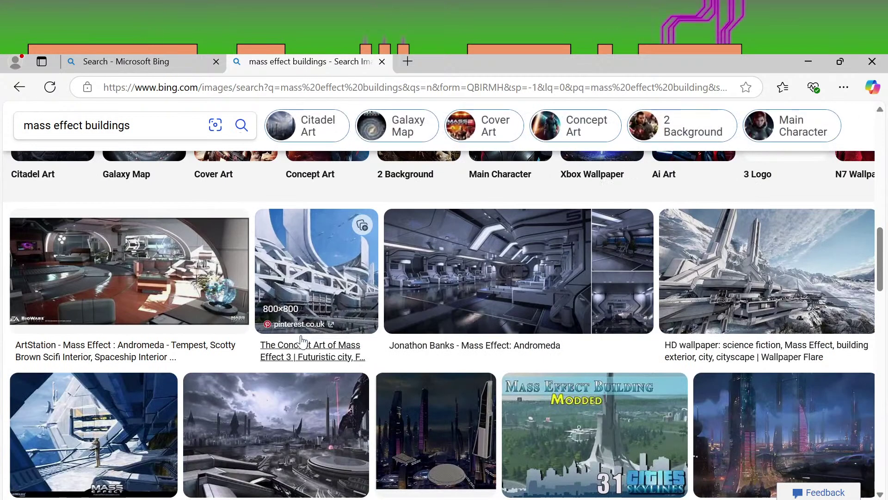
scroll(301, 342, "down", 4)
mouse_move(301, 342)
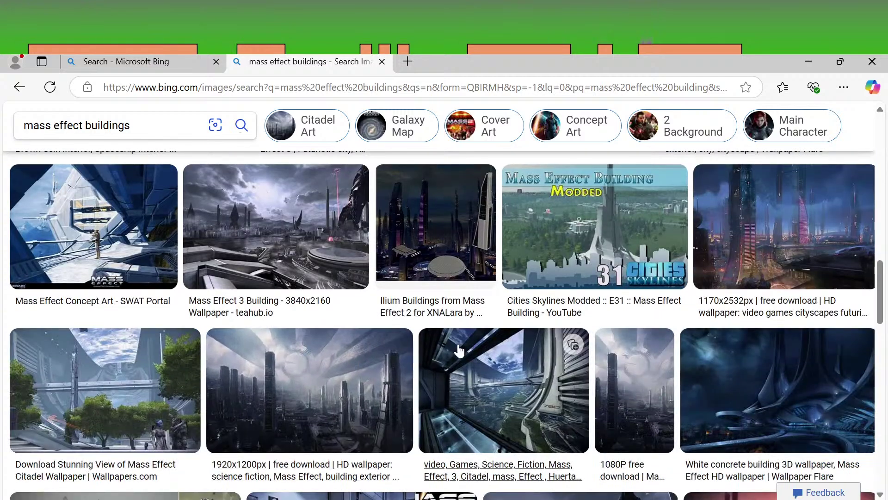
scroll(456, 325, "down", 7)
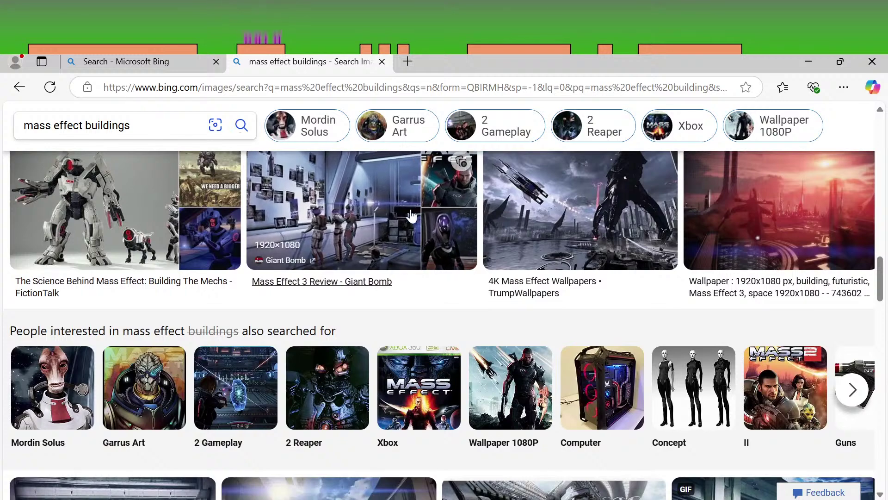
scroll(420, 345, "down", 3)
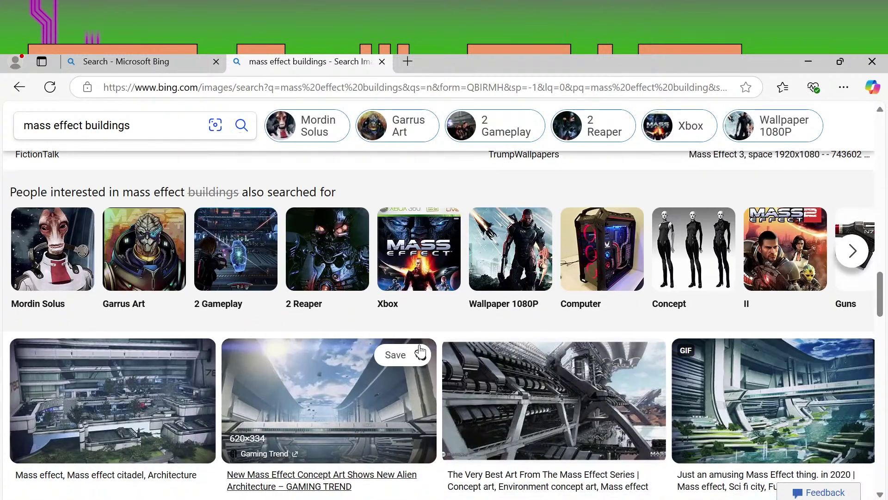
scroll(420, 346, "down", 3)
scroll(420, 351, "down", 2)
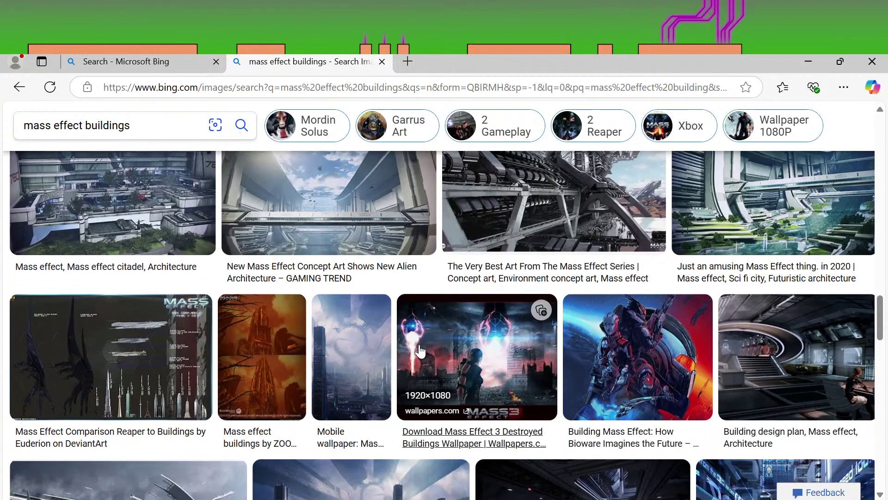
scroll(414, 194, "down", 6)
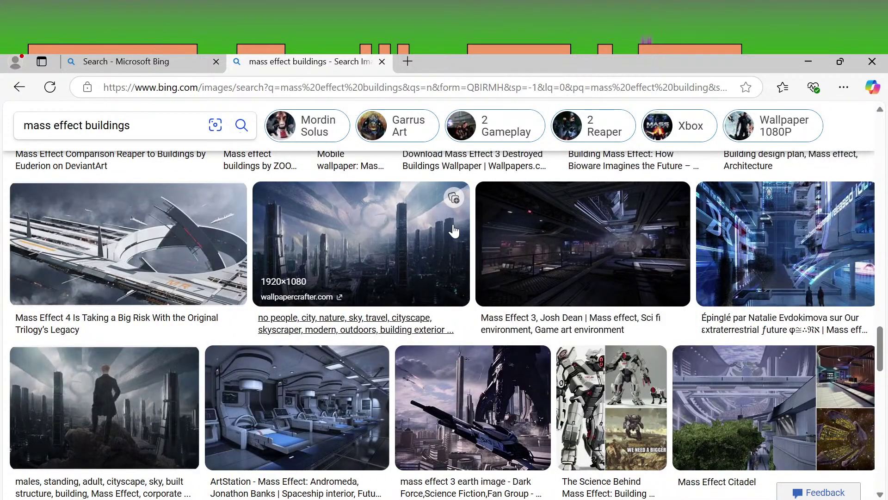
scroll(481, 277, "down", 4)
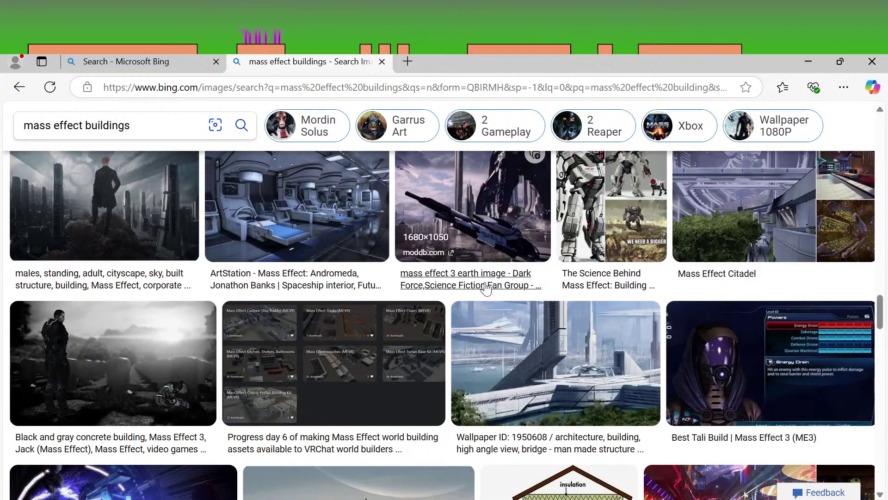
scroll(487, 289, "up", 4)
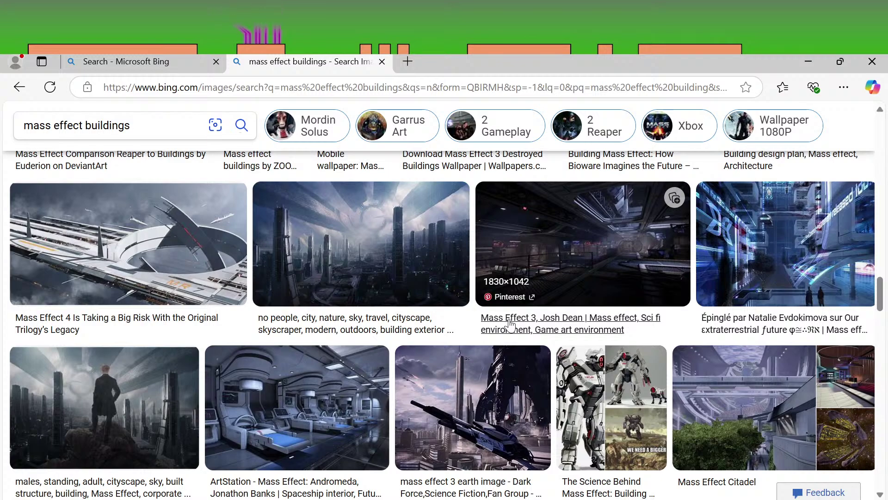
scroll(521, 334, "down", 4)
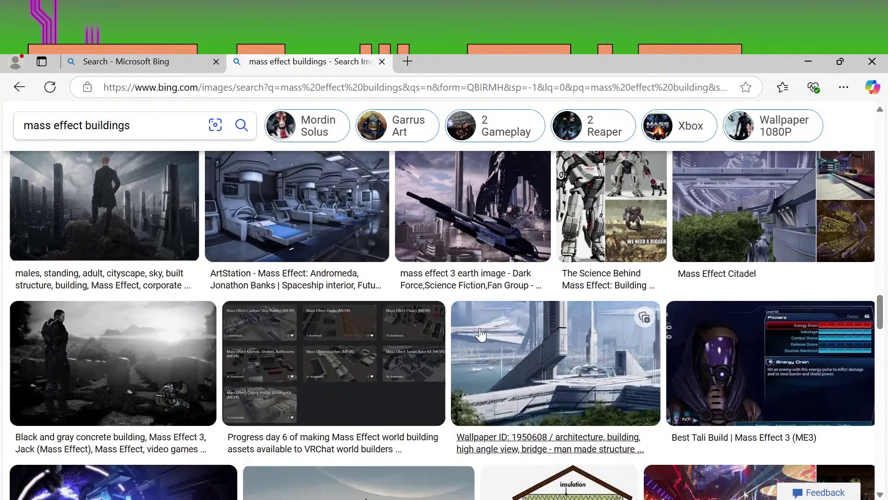
scroll(451, 157, "down", 3)
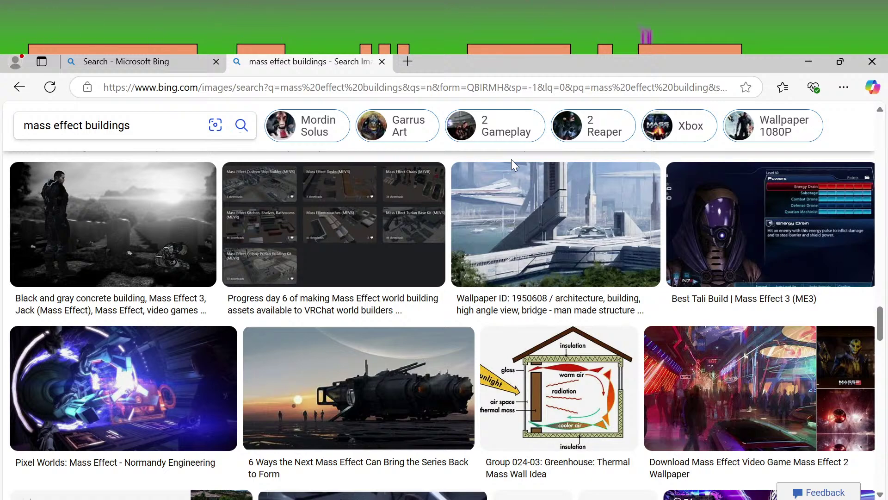
scroll(644, 290, "down", 5)
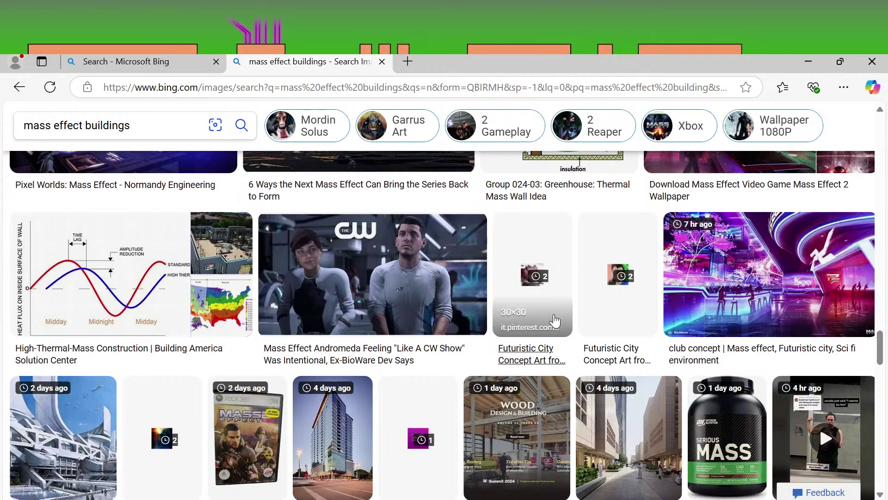
scroll(590, 397, "down", 4)
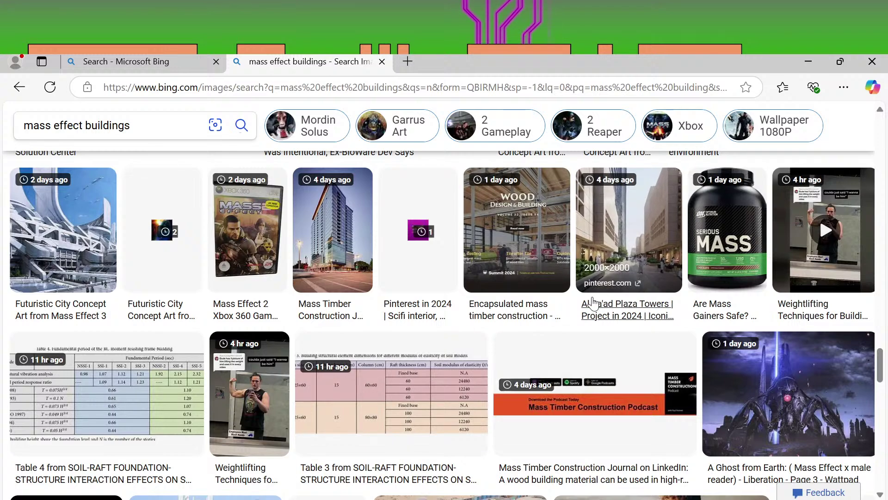
scroll(587, 297, "down", 3)
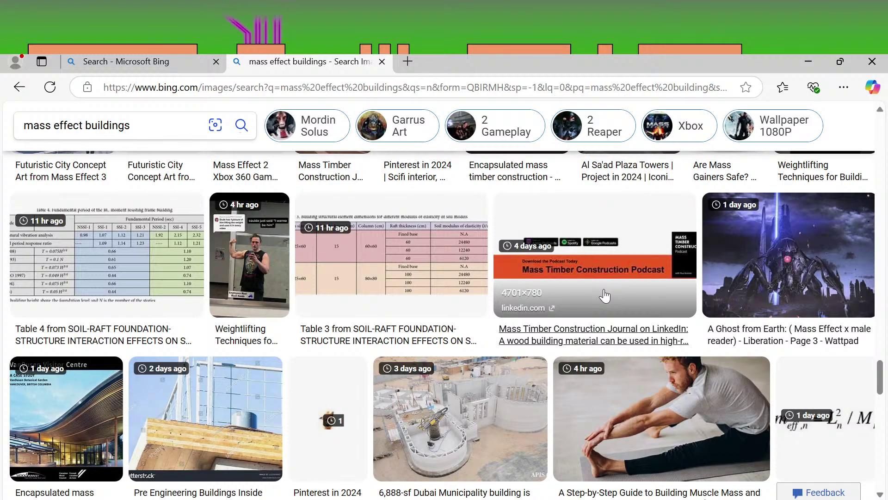
Look back over the "mass effect buildings" pictures in the browser and return to LobbyUpdate.sifz in Synfig
scroll(604, 295, "up", 1)
scroll(604, 295, "up", 15)
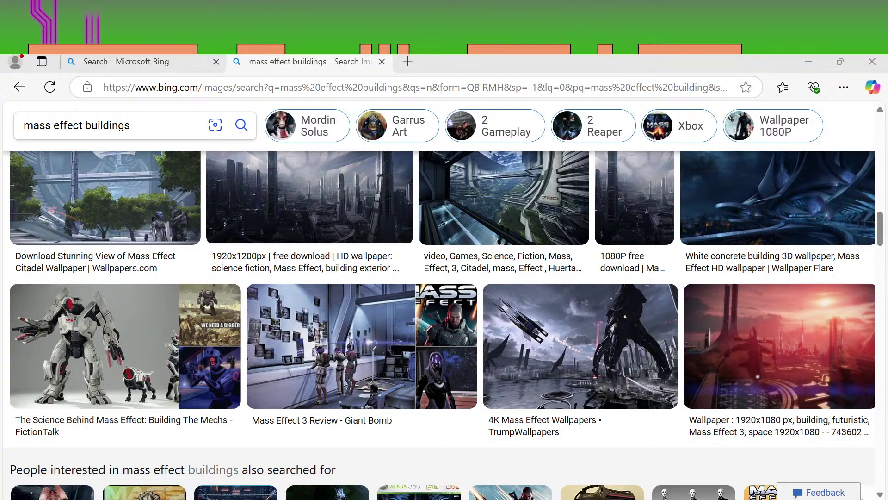
left_click(506, 79)
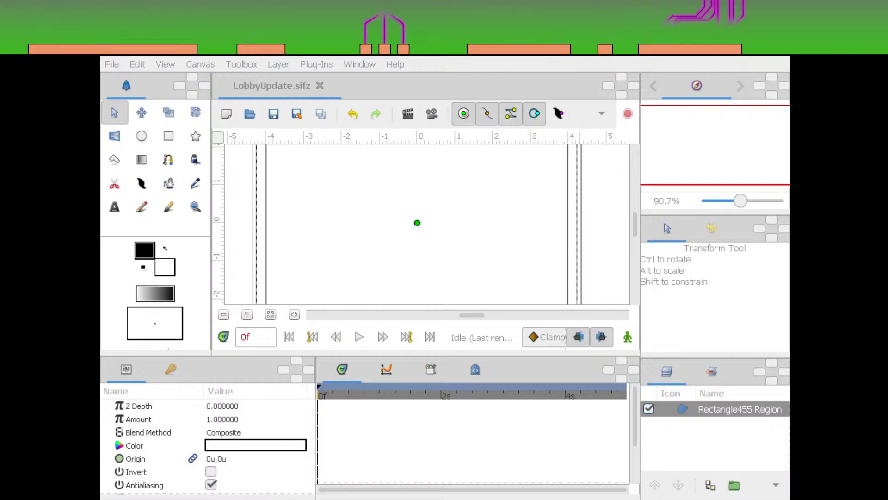
left_click(472, 249)
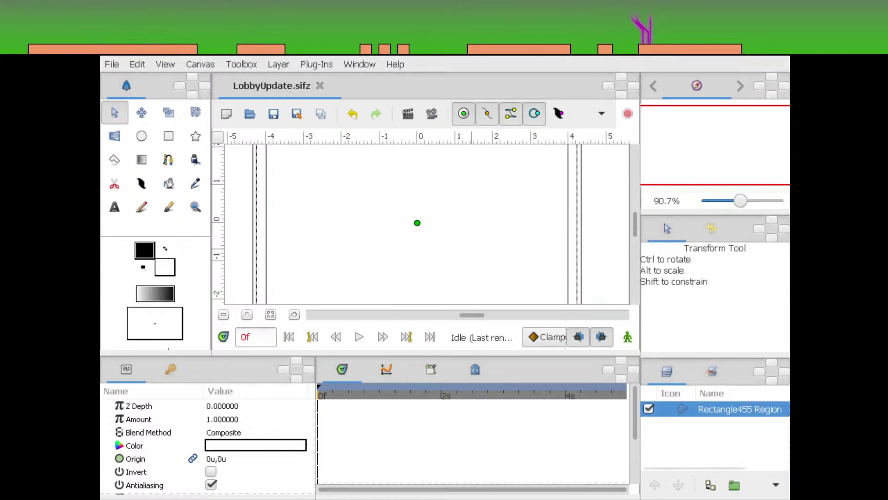
key("alt+Tab")
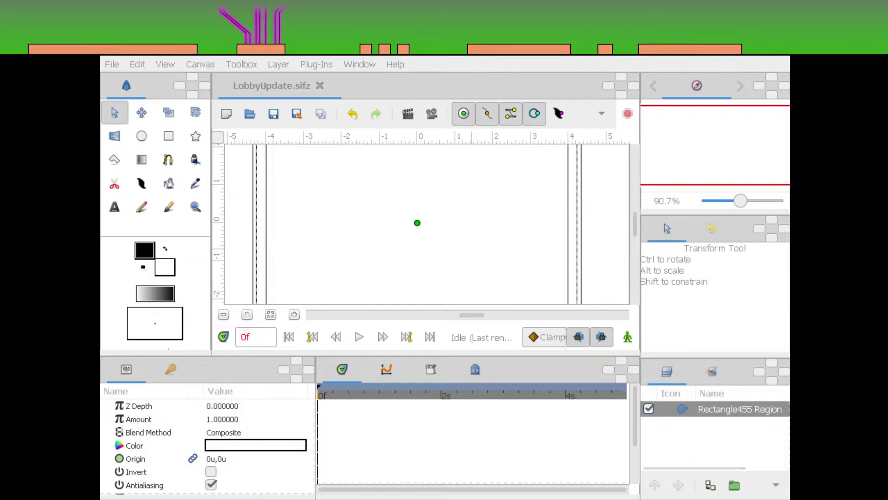
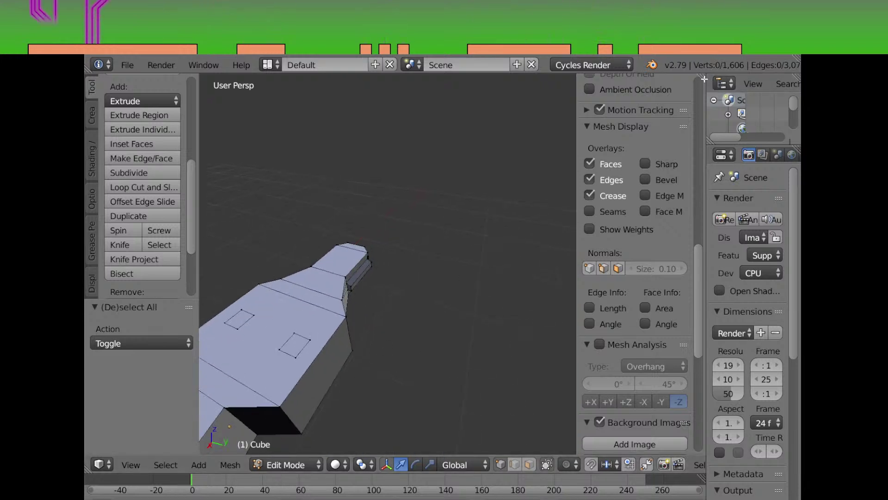
In Blender, split the 3D view into two side-by-side areas and make the second one a UV/Image Editor
left_click_drag(702, 78, 479, 95)
key("t")
left_click(496, 464)
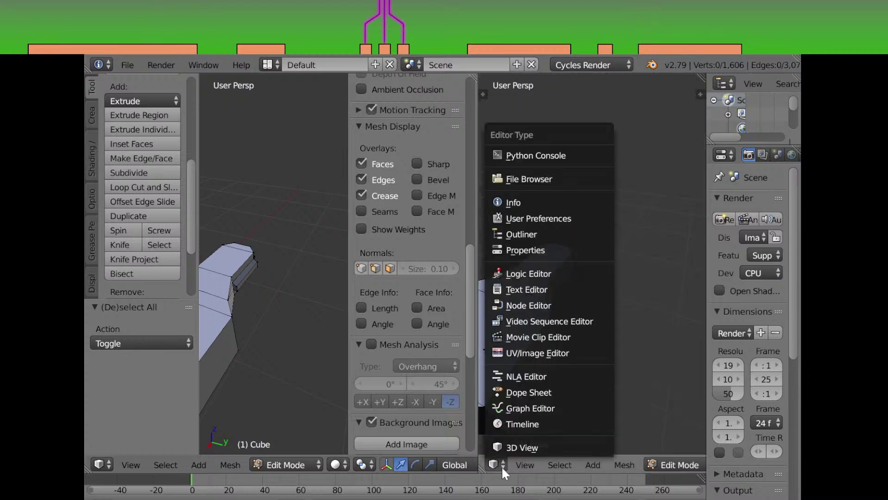
left_click(563, 352)
scroll(568, 359, "down", 5)
scroll(593, 364, "up", 4)
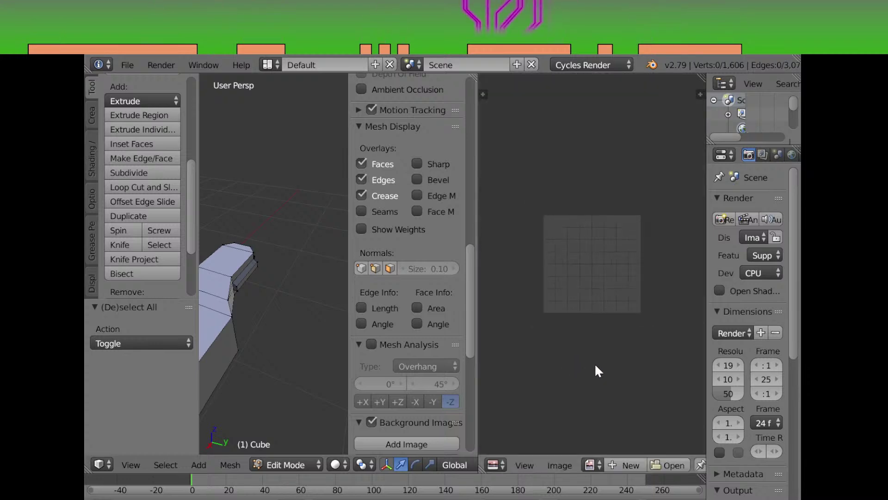
left_click_drag(241, 359, 295, 331)
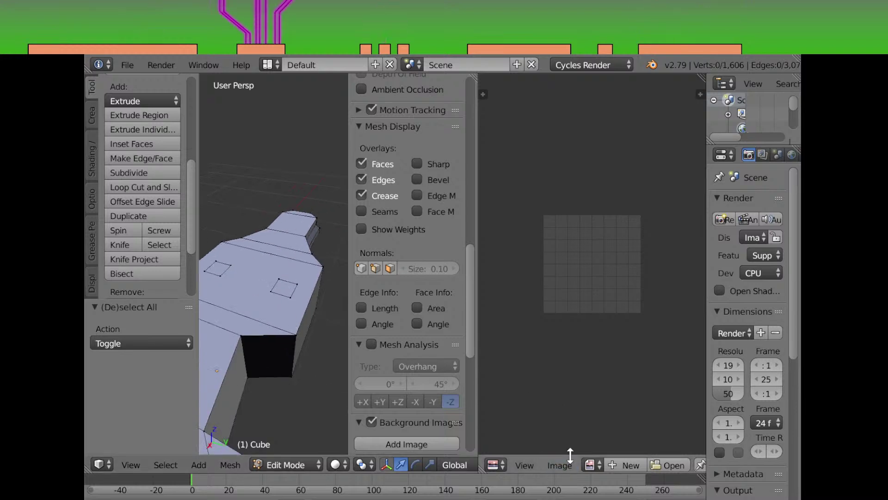
Create a new blank image named Text, 4000 px wide and 4000 px high, in the UV/Image Editor
left_click(600, 464)
left_click(627, 465)
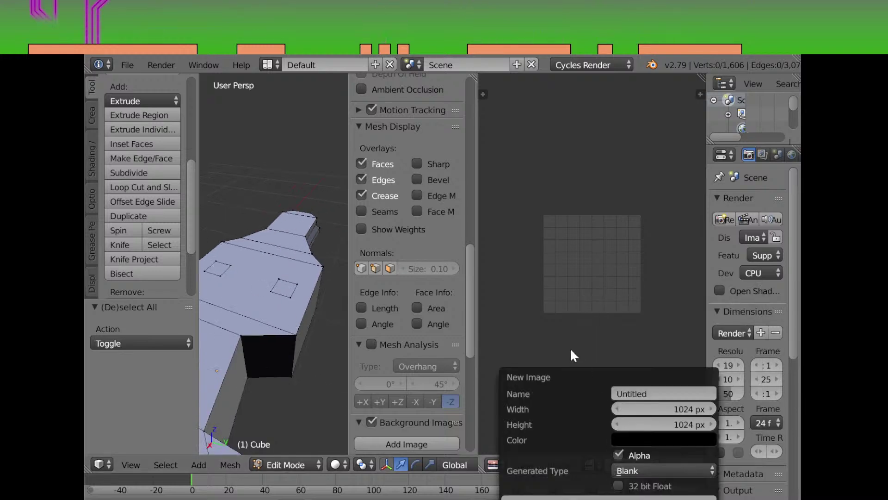
left_click(674, 404)
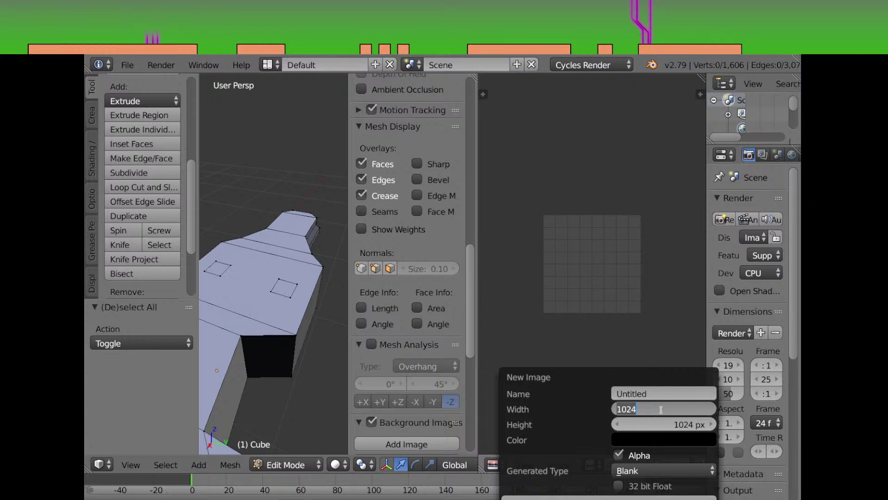
type("4000")
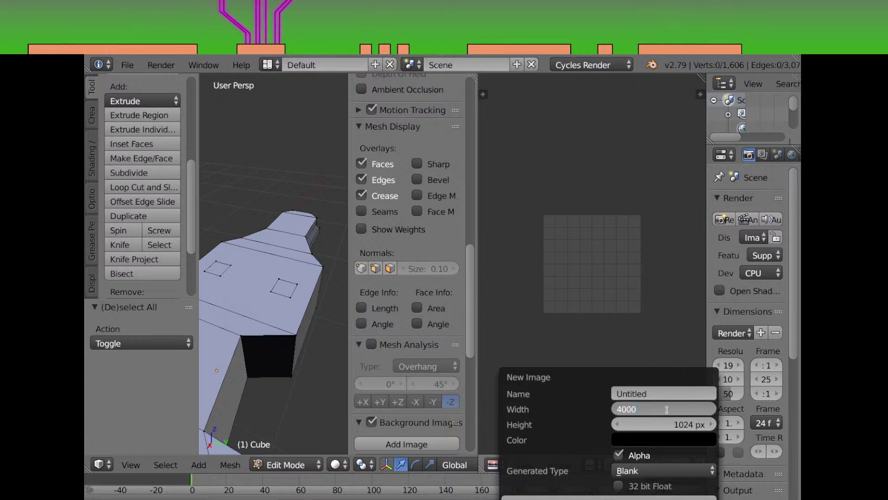
key("Return")
left_click(671, 425)
type("40")
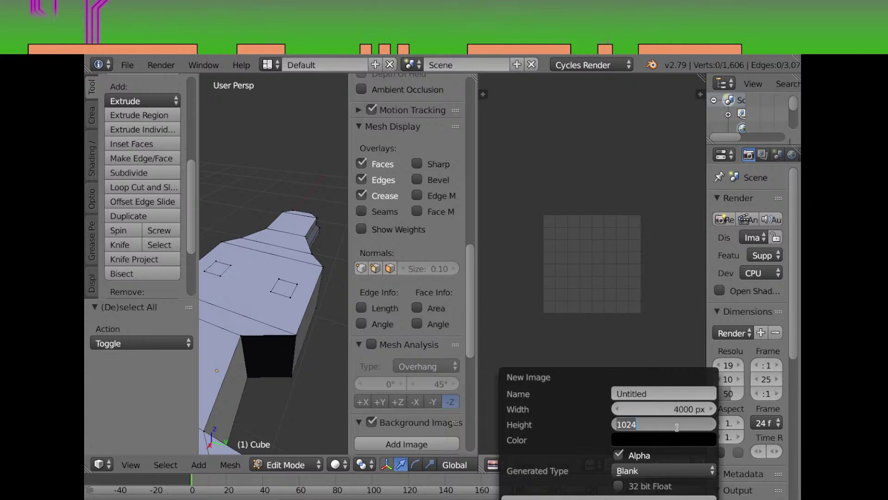
type("00")
key("Return")
left_click(650, 394)
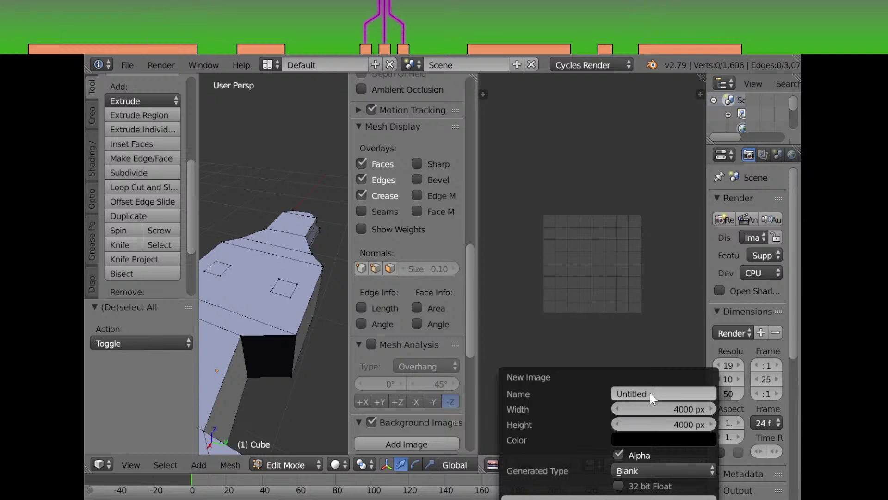
type("Text")
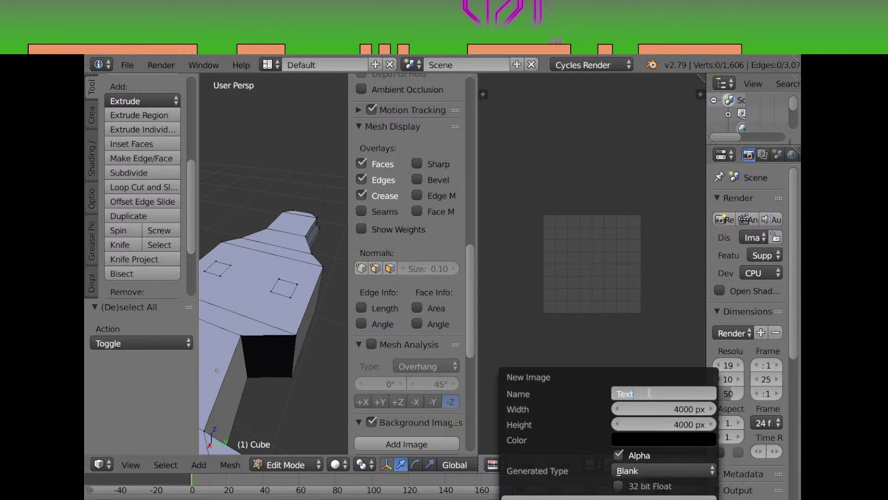
key("Return")
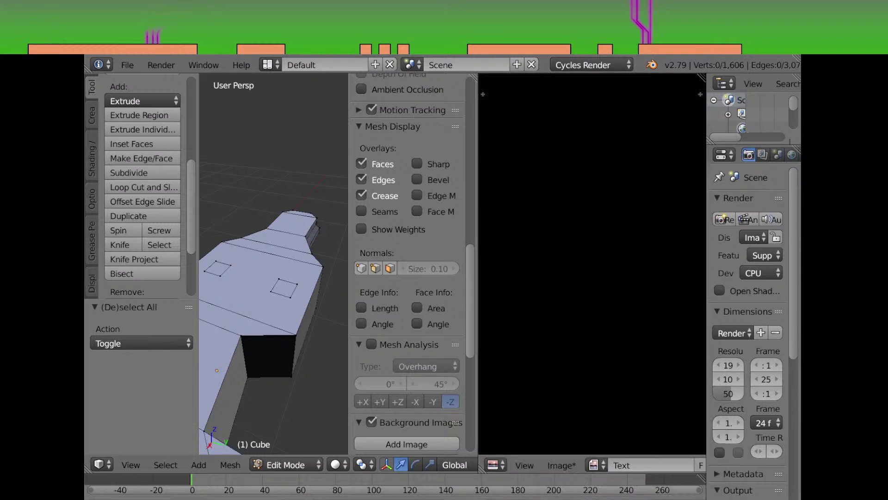
Select the entire Cube mesh and unwrap it with Smart UV Project, using an island margin of 0.03
scroll(278, 278, "down", 3)
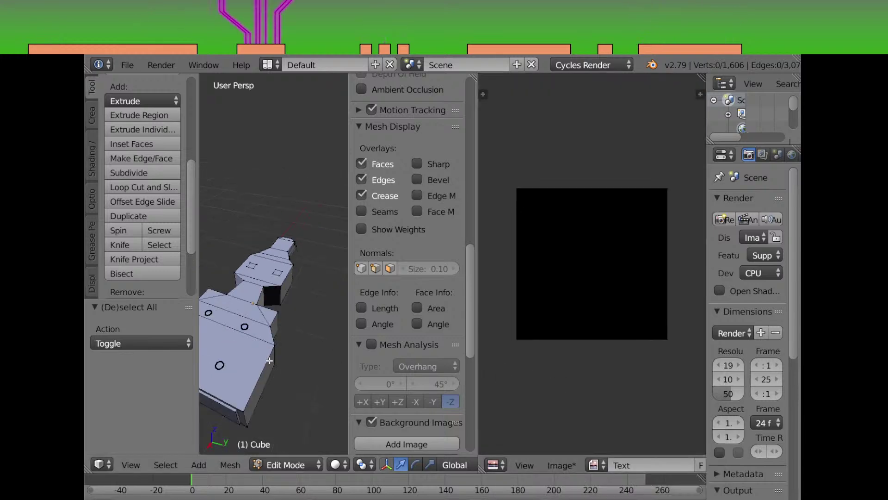
scroll(407, 232, "up", 5)
key("a")
key("u")
left_click(273, 358)
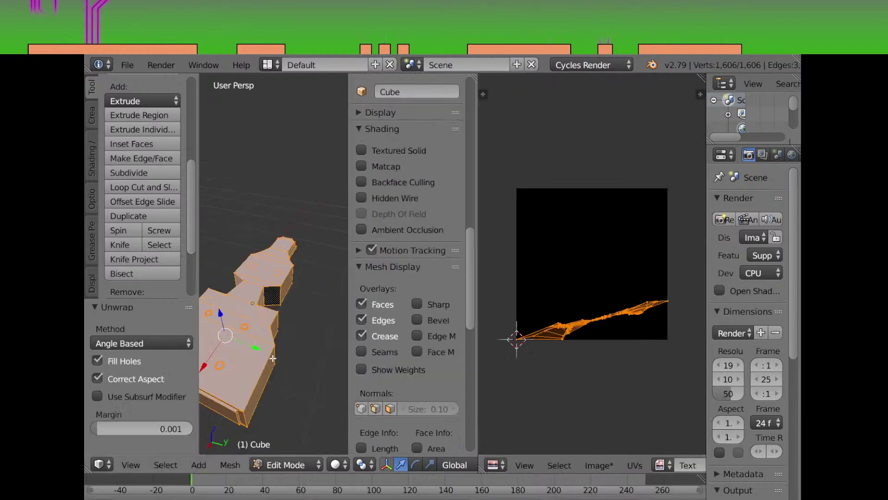
key("u")
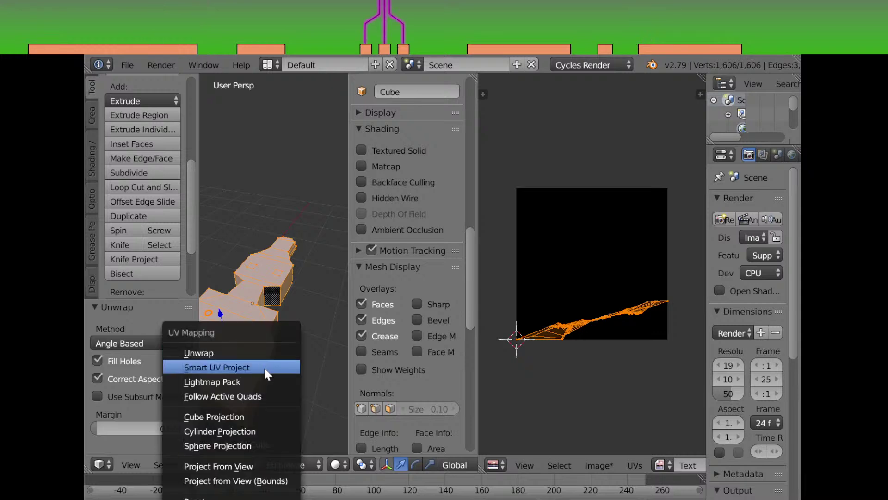
left_click(264, 367)
left_click_drag(303, 407, 319, 407)
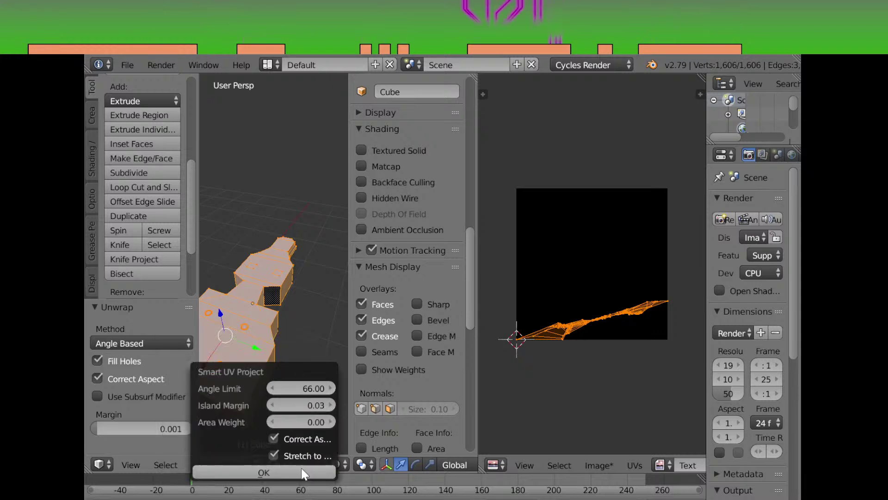
left_click(291, 471)
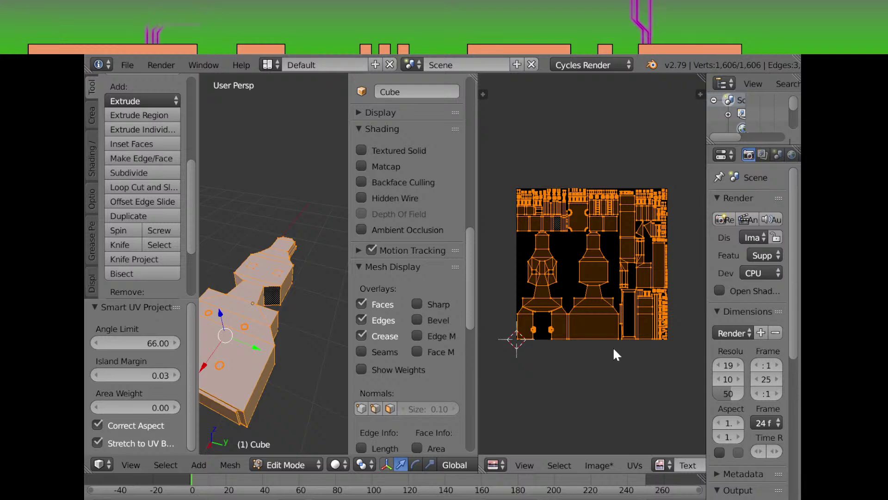
Examine the Cube mesh's UV layout over the image and inspect the model's interior and window openings
scroll(651, 316, "up", 5)
scroll(606, 324, "down", 4)
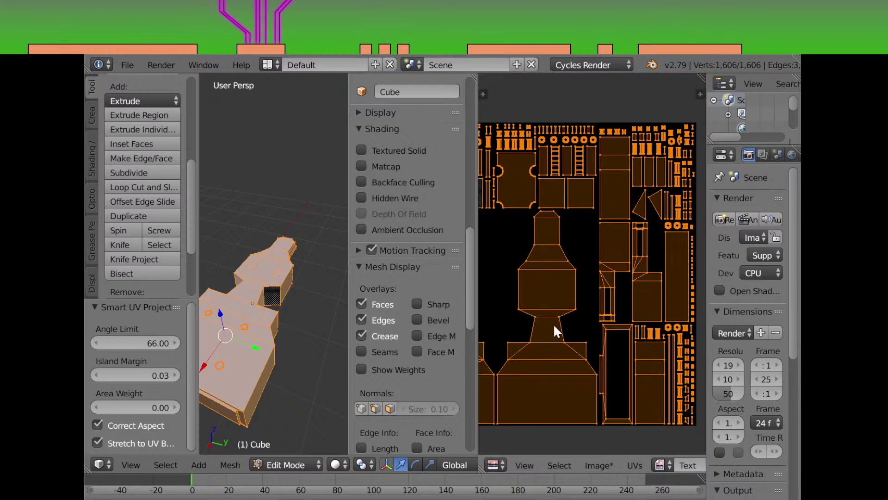
scroll(249, 311, "up", 3)
left_click_drag(248, 311, 269, 300)
left_click_drag(290, 298, 324, 318)
scroll(252, 323, "up", 3)
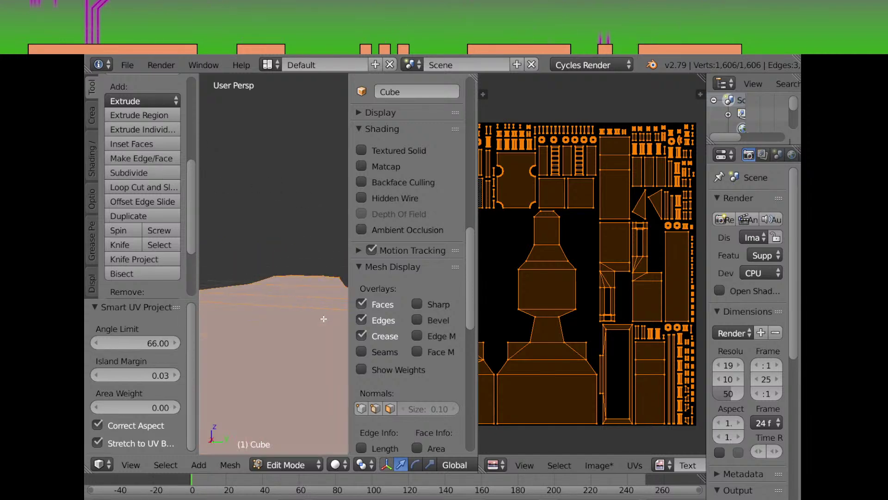
scroll(297, 293, "up", 6)
scroll(313, 281, "up", 8)
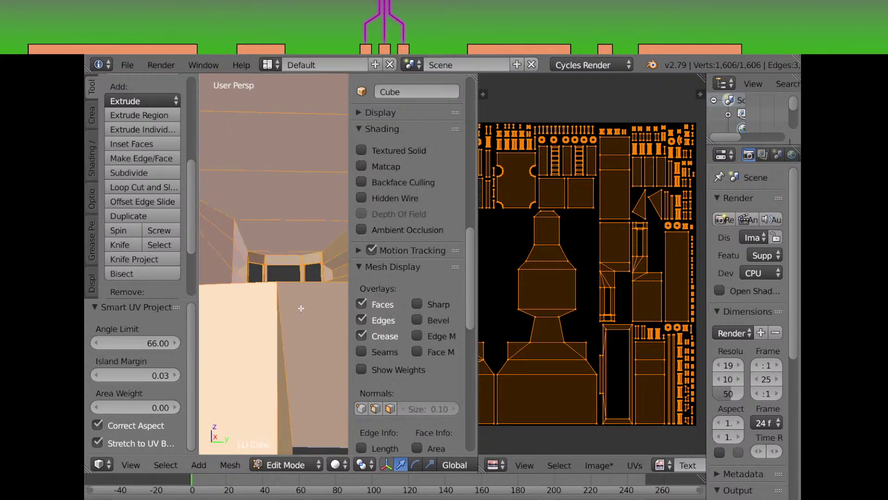
scroll(296, 311, "down", 4)
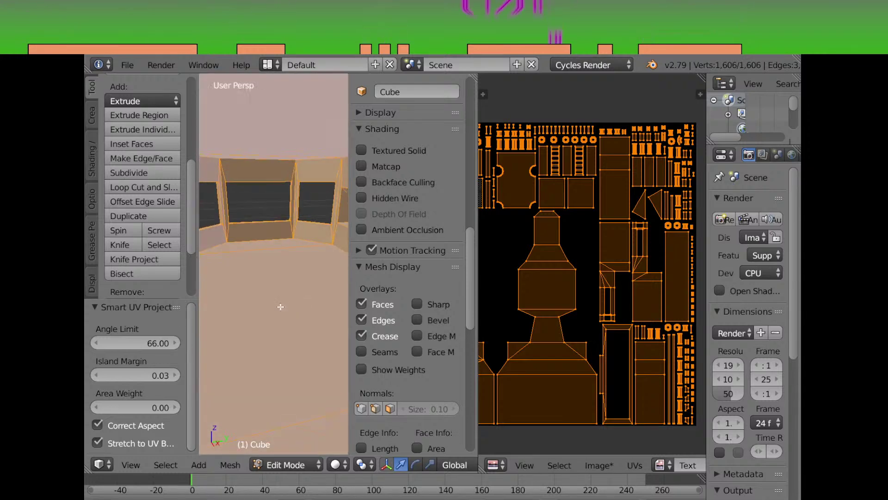
scroll(296, 287, "up", 2)
left_click_drag(288, 280, 283, 327)
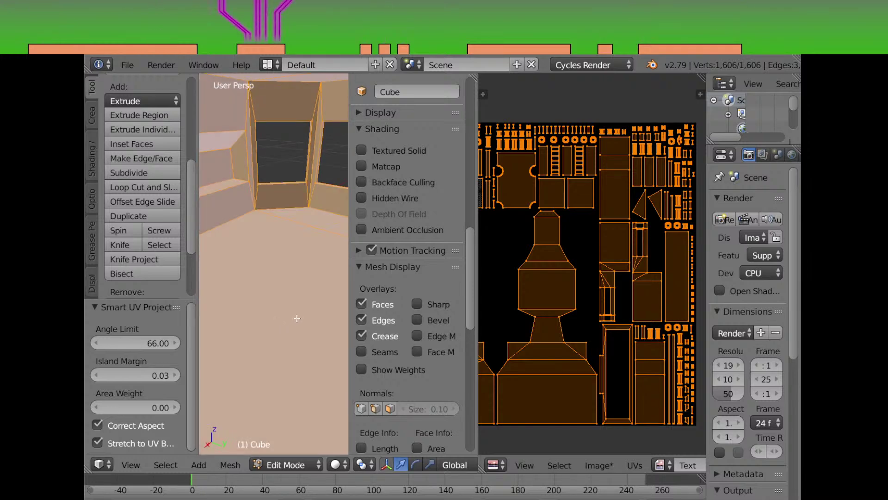
scroll(293, 341, "down", 6)
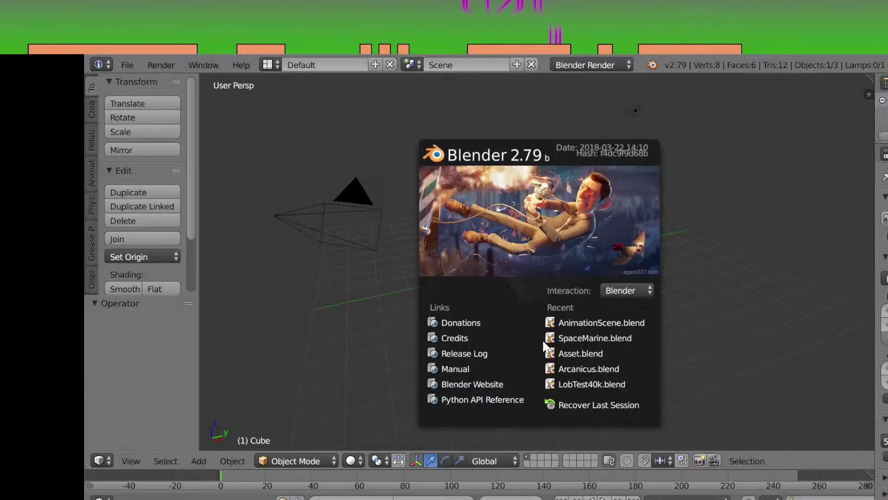
Open Asset.blend and AnimationScene.blend from the recent files
left_click(574, 351)
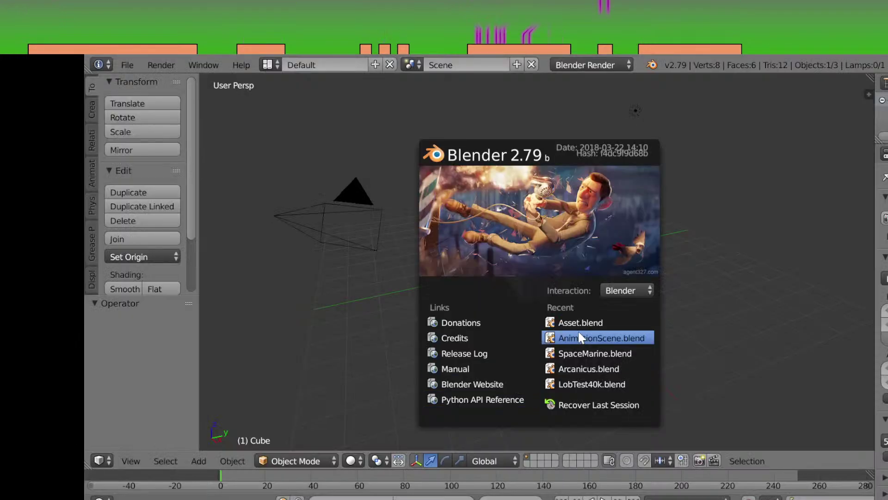
left_click(576, 337)
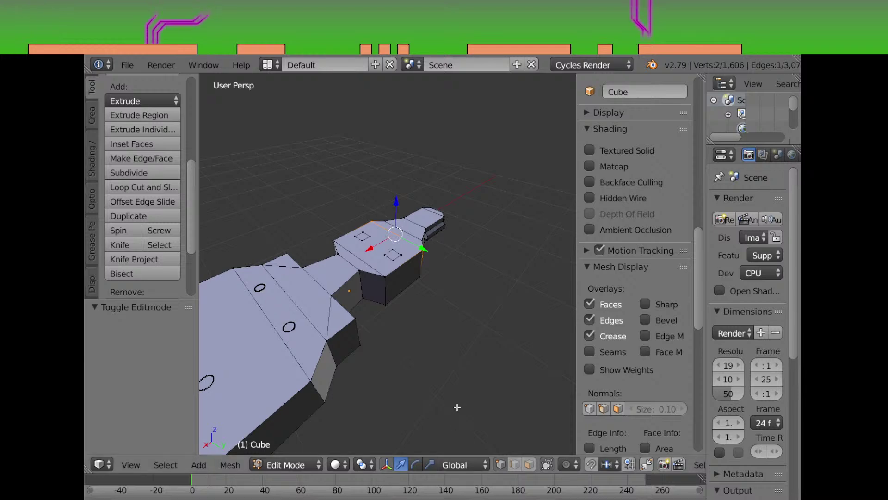
Check the viewport's background image settings and inspect the Cube model's corridor and rooms from the inside
scroll(662, 392, "down", 10)
scroll(660, 389, "down", 5)
left_click(676, 298)
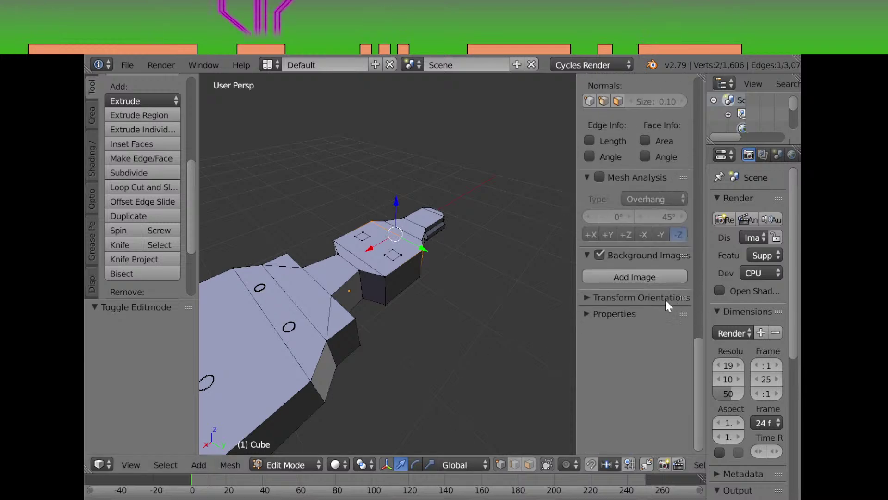
scroll(541, 394, "up", 3)
scroll(541, 393, "down", 6)
left_click_drag(513, 393, 449, 335)
scroll(365, 343, "up", 6)
scroll(390, 352, "up", 4)
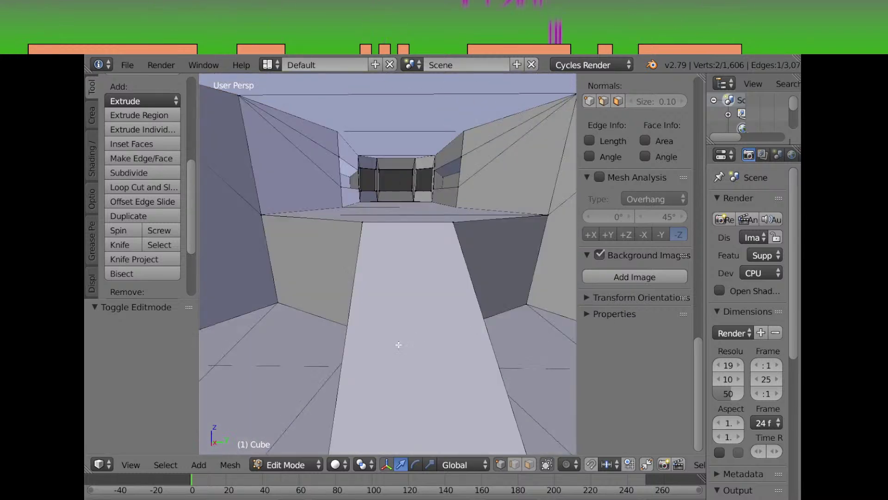
left_click_drag(398, 345, 476, 406)
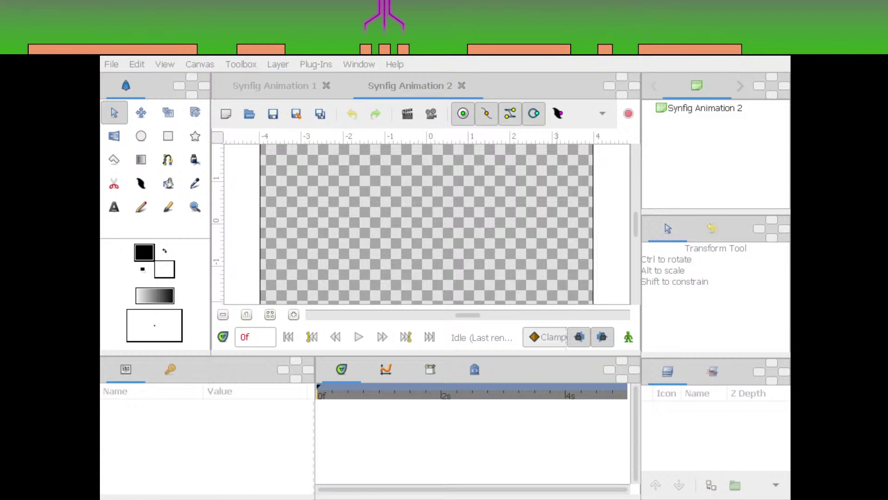
Switch to Synfig and save the new empty animation as BorderBackgroundStream2025.sifz
left_click_drag(427, 224, 447, 235)
left_click(741, 86)
left_click(741, 86)
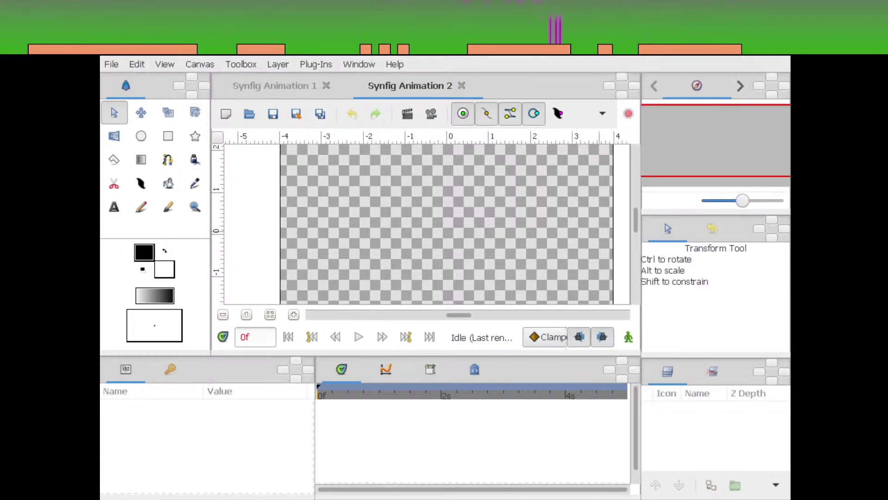
left_click_drag(743, 200, 738, 200)
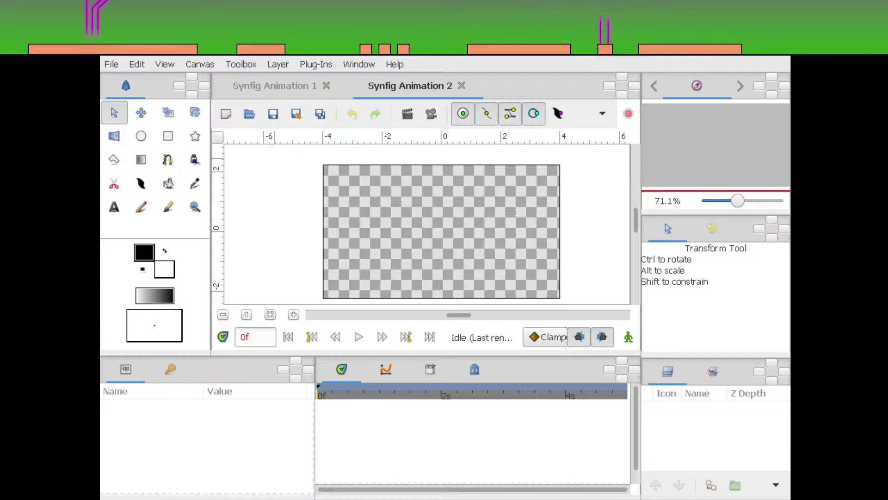
left_click(296, 114)
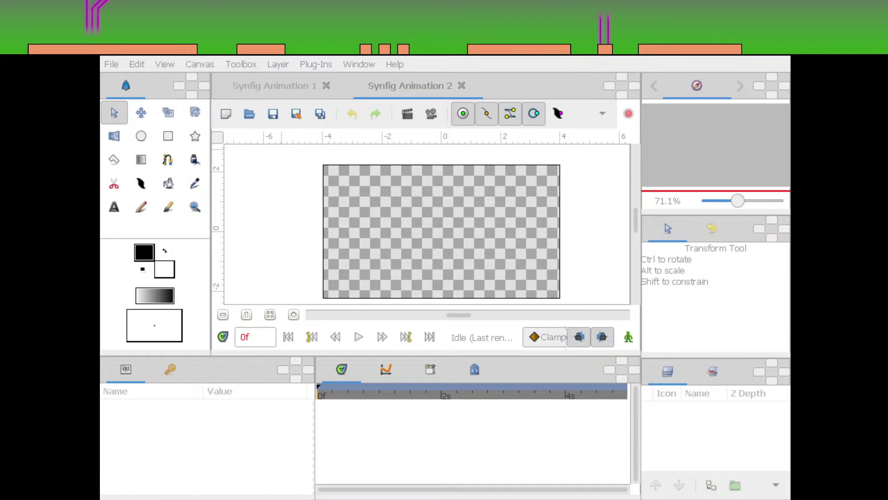
key("Return")
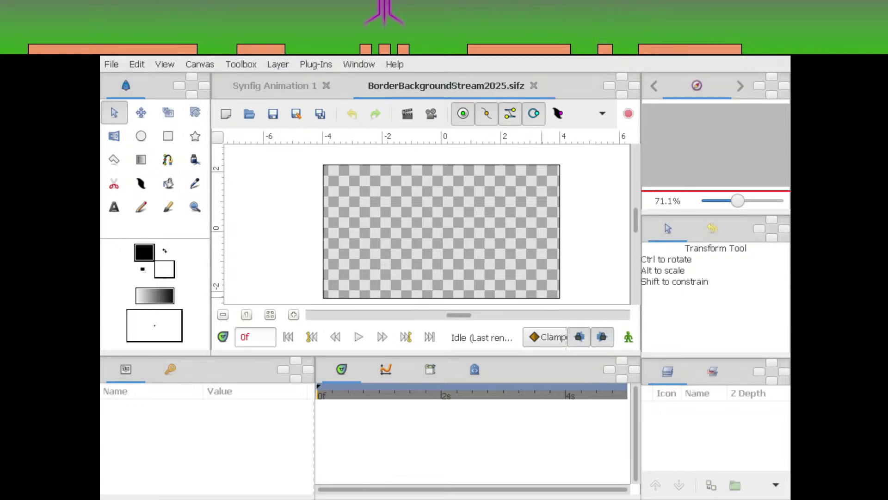
Save the other empty animation, Synfig Animation 1, as ArcanicusTextures.sifz
left_click_drag(542, 297, 525, 285)
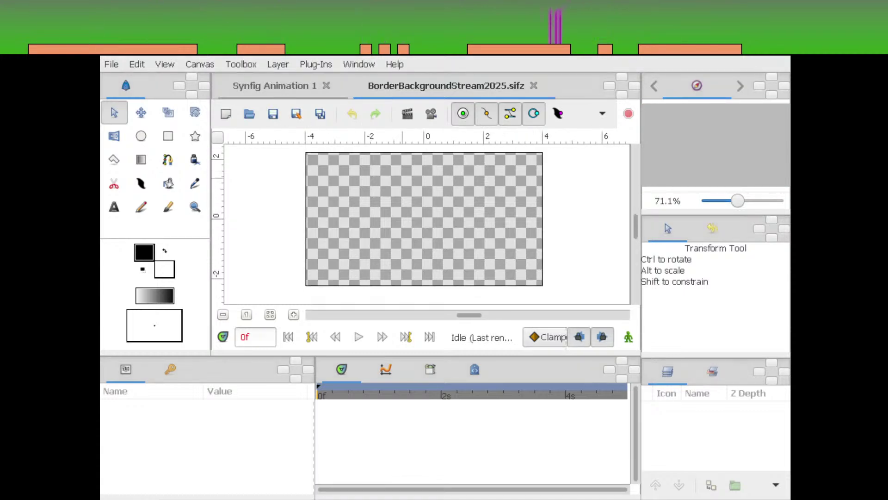
left_click(278, 86)
left_click(297, 114)
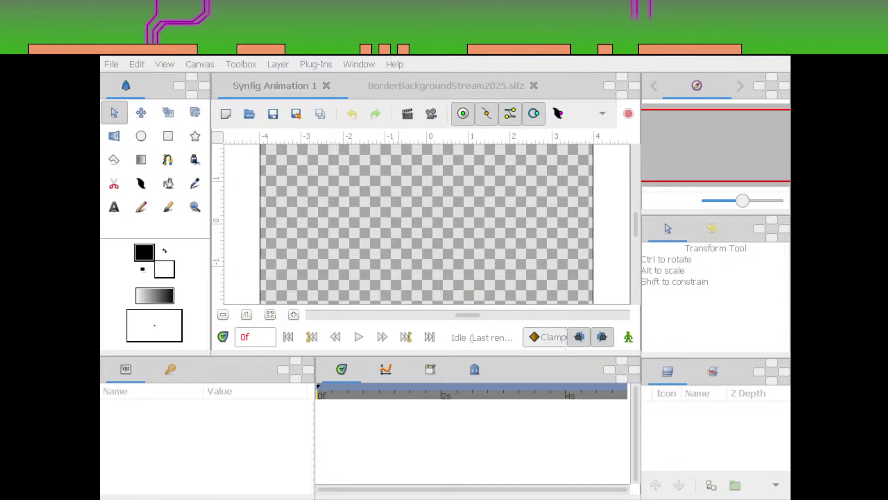
key("Return")
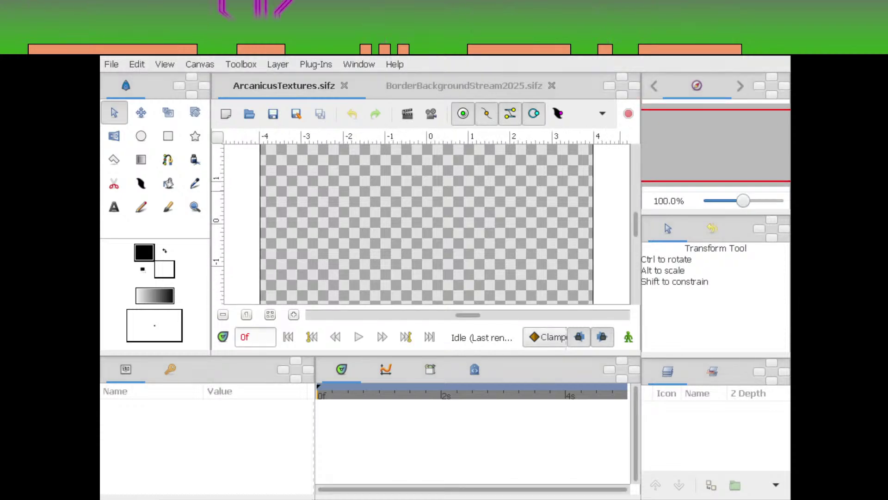
scroll(426, 224, "down", 1)
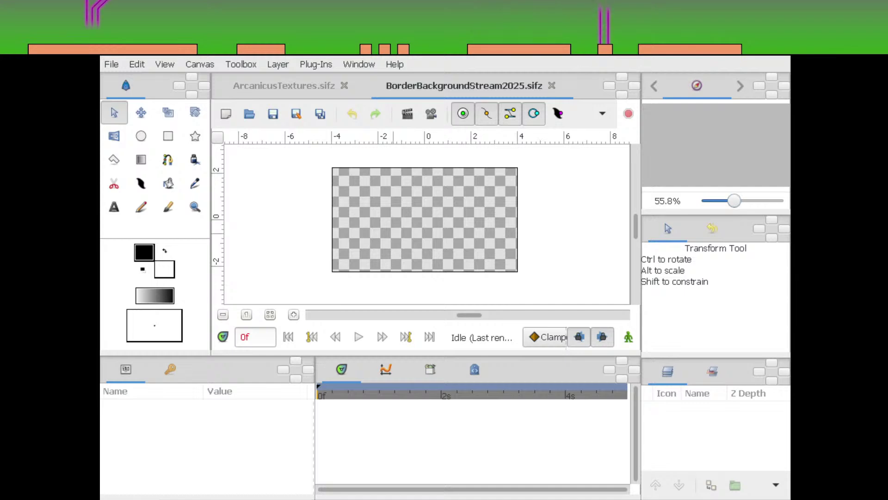
left_click_drag(283, 185, 258, 192)
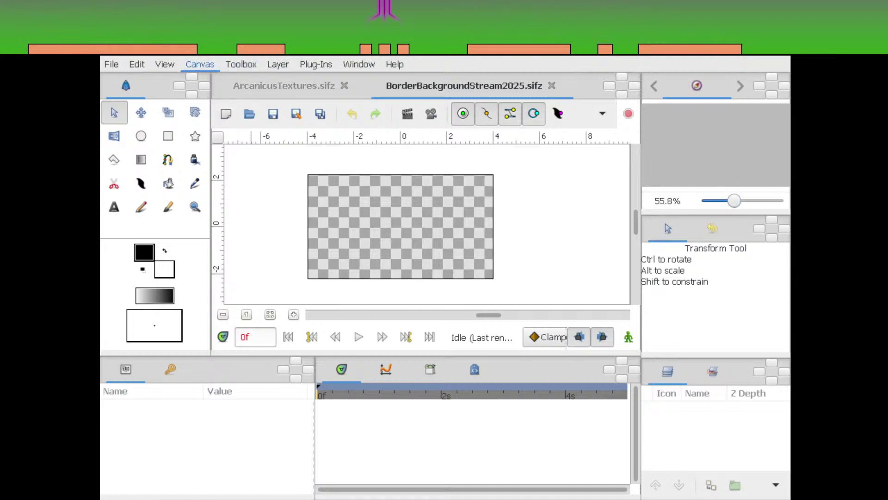
left_click(211, 80)
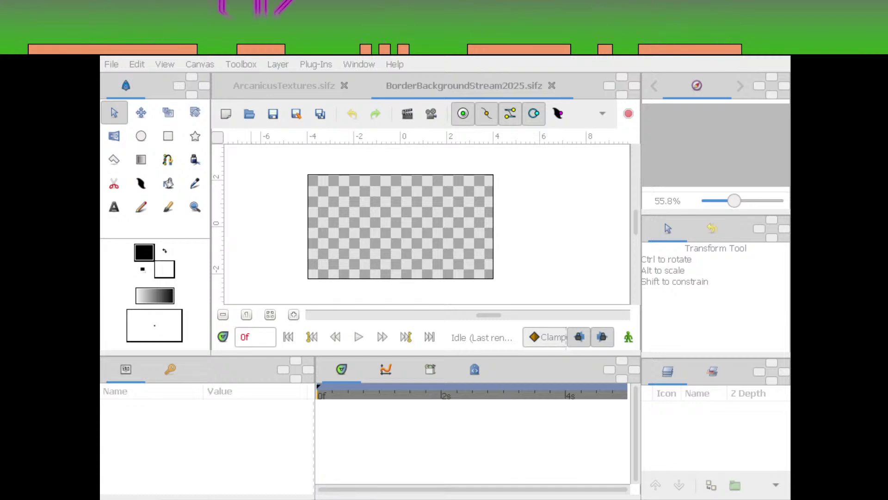
left_click_drag(435, 201, 480, 218)
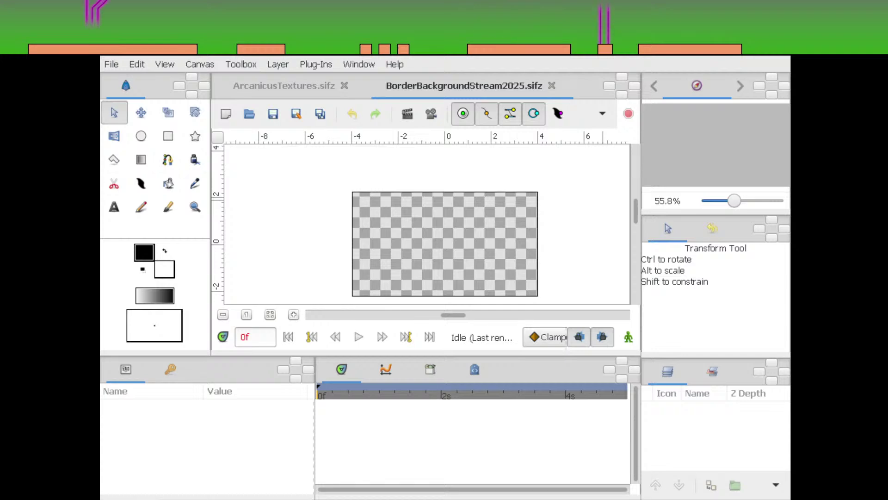
left_click(747, 200)
scroll(435, 225, "down", 3)
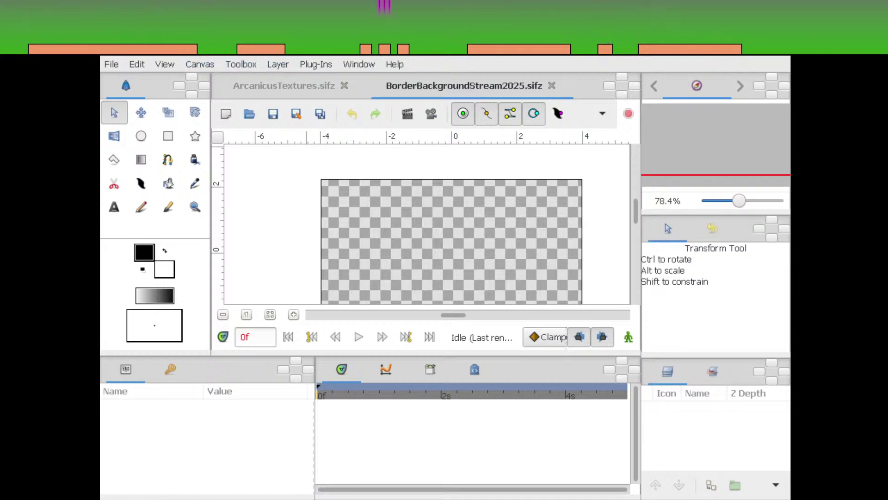
Open StreamThumb.sifz and Stream Lob.sifz to review the older artwork, preview the lobby at 5s 51f, and close both files
left_click(249, 114)
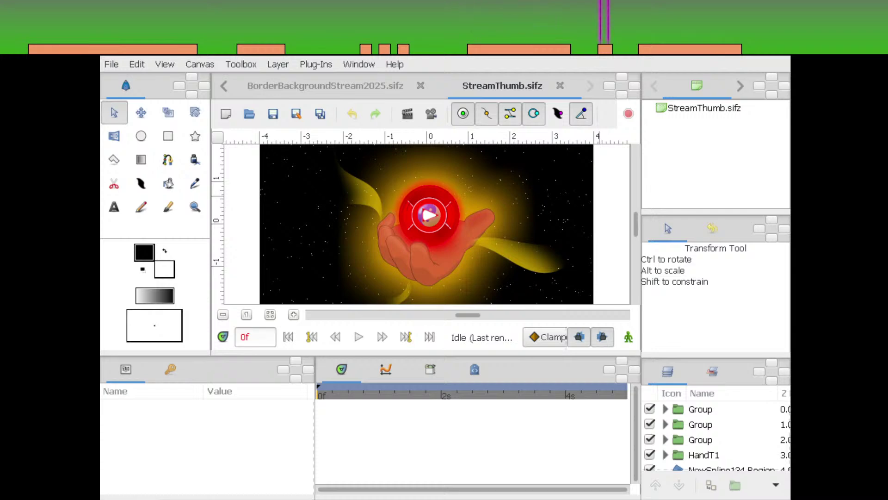
left_click(560, 86)
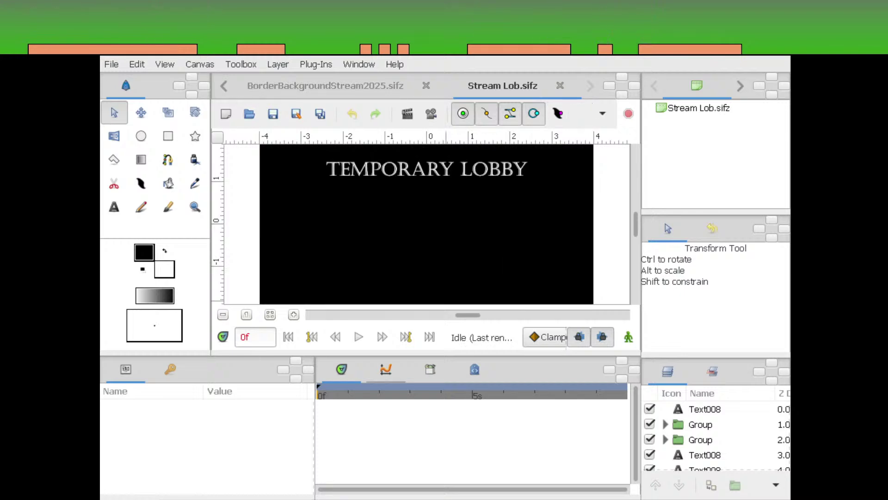
left_click_drag(319, 394, 499, 394)
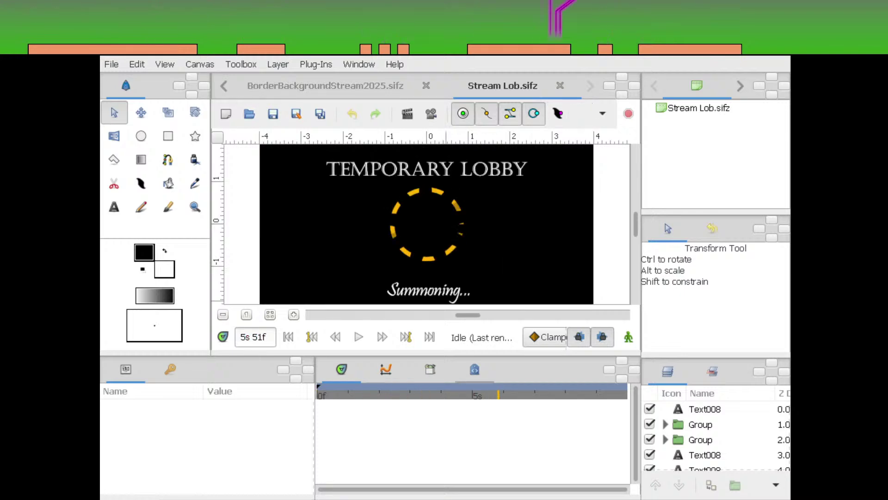
key("ctrl+w")
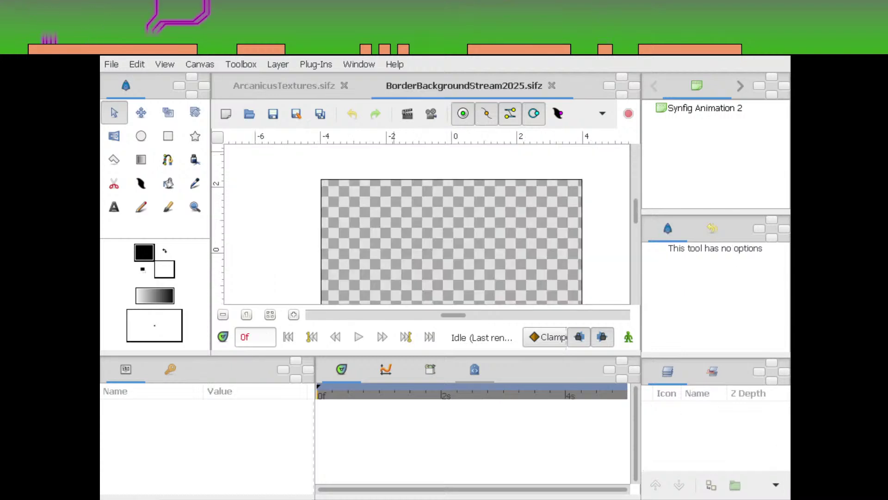
left_click_drag(501, 235, 515, 226)
left_click(741, 86)
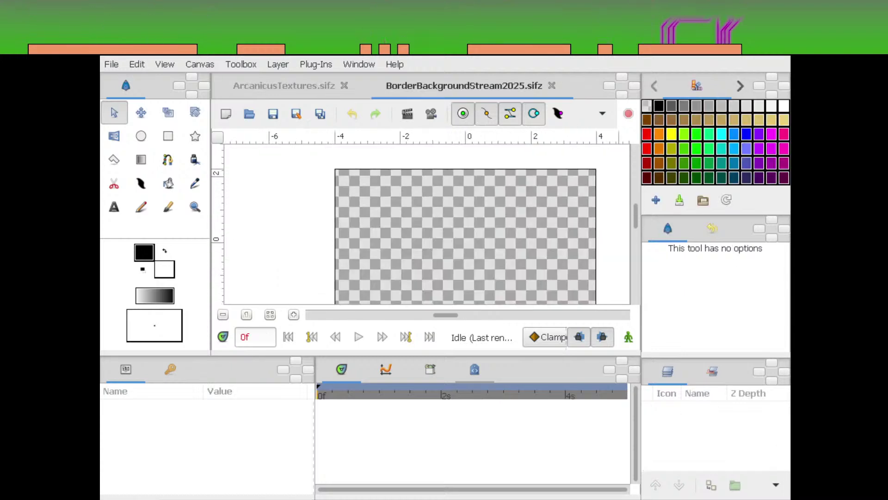
left_click(740, 86)
left_click_drag(494, 279, 461, 267)
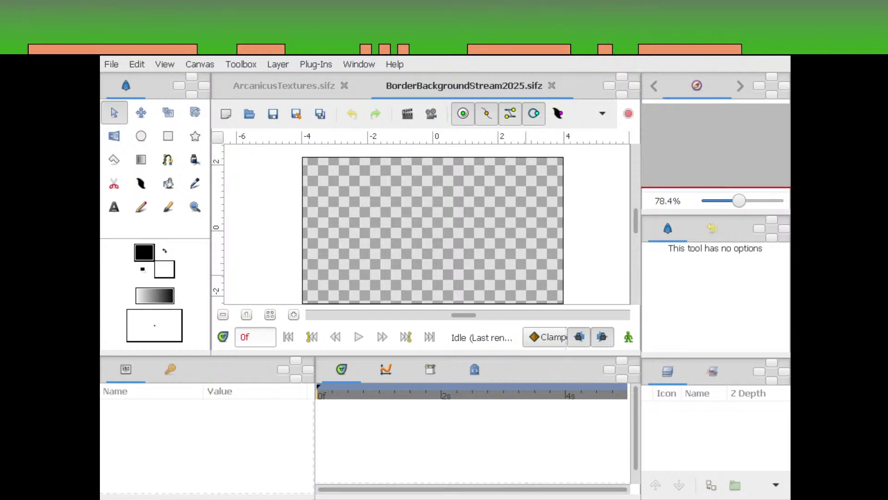
key("alt+Tab")
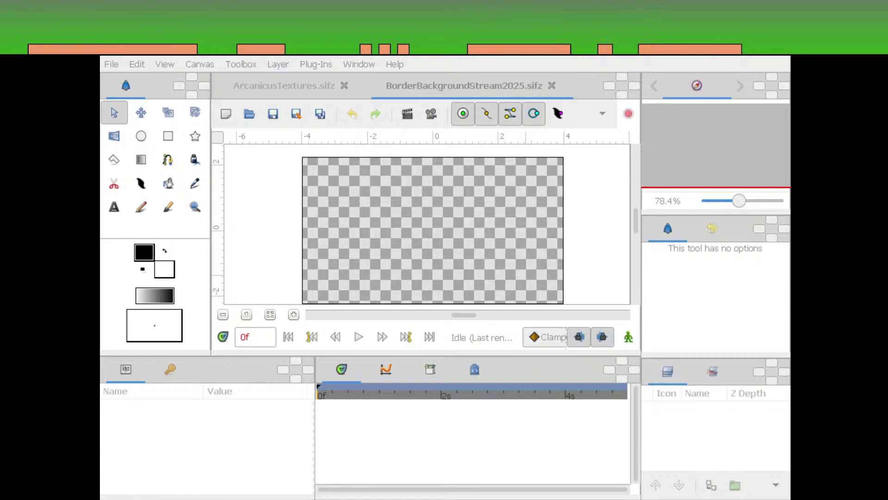
left_click(526, 275)
middle_click(521, 276)
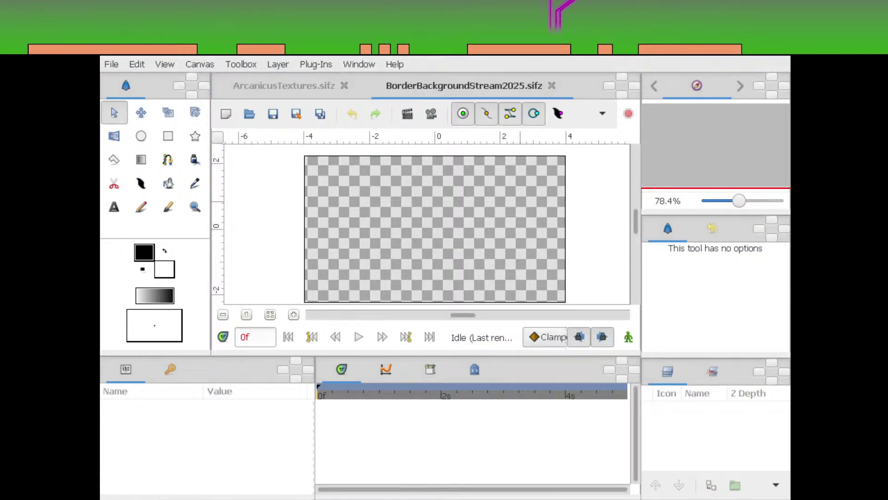
left_click_drag(739, 201, 744, 201)
left_click_drag(531, 186, 525, 228)
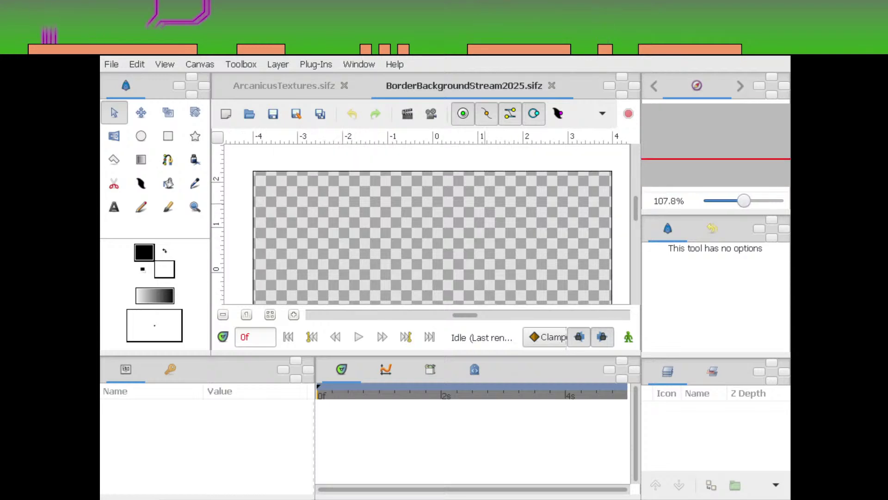
left_click_drag(486, 253, 493, 218)
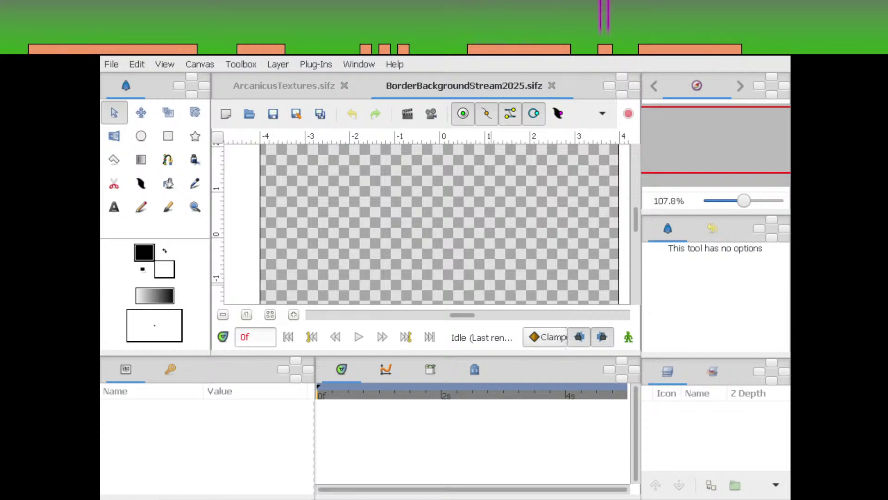
left_click_drag(501, 285, 532, 286)
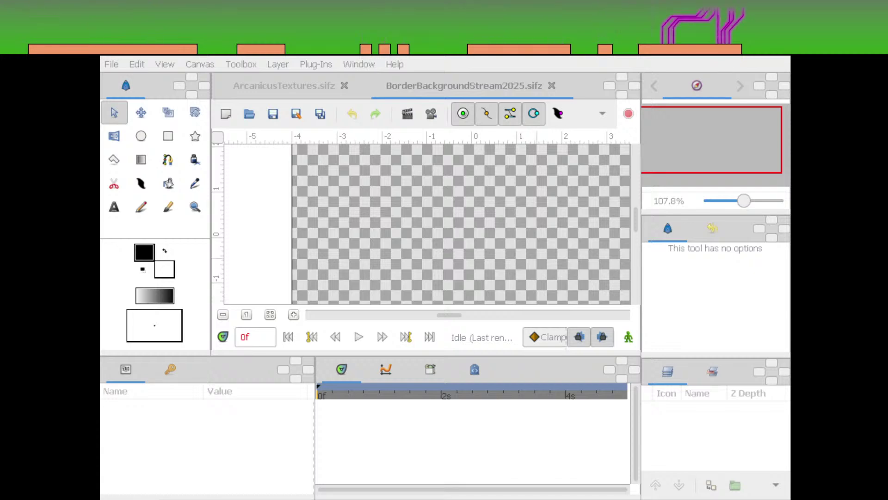
left_click_drag(444, 204, 431, 224)
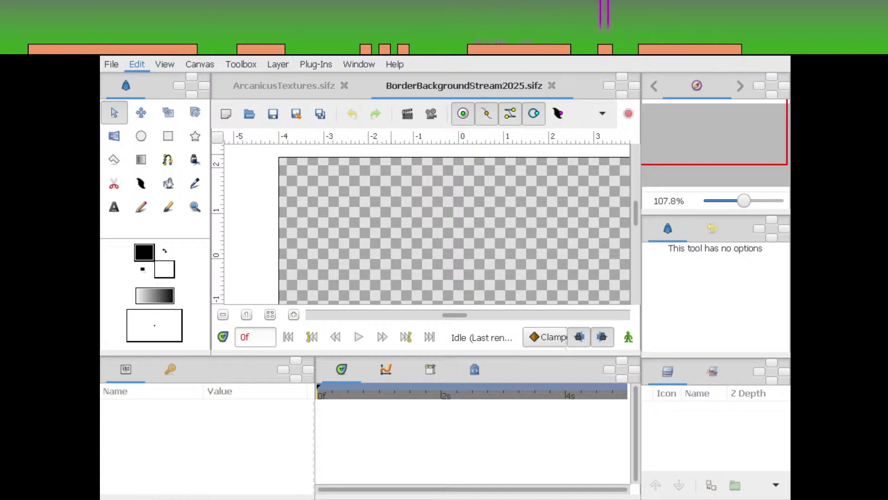
left_click(200, 64)
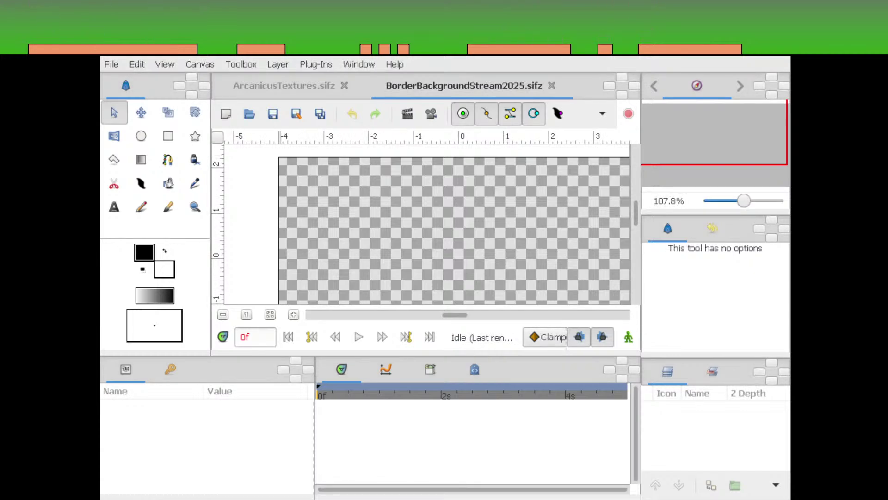
scroll(427, 224, "up", 3)
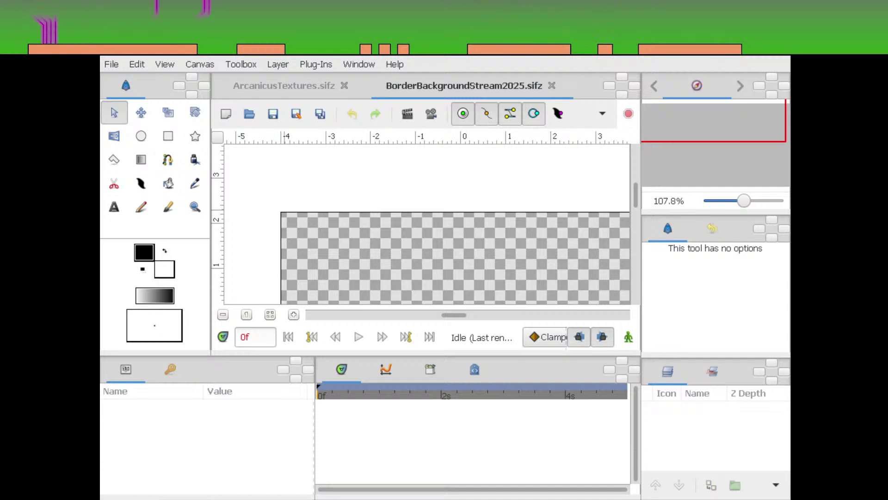
left_click_drag(408, 265, 446, 210)
scroll(425, 222, "down", 4)
scroll(425, 222, "up", 2)
scroll(425, 223, "right", 2)
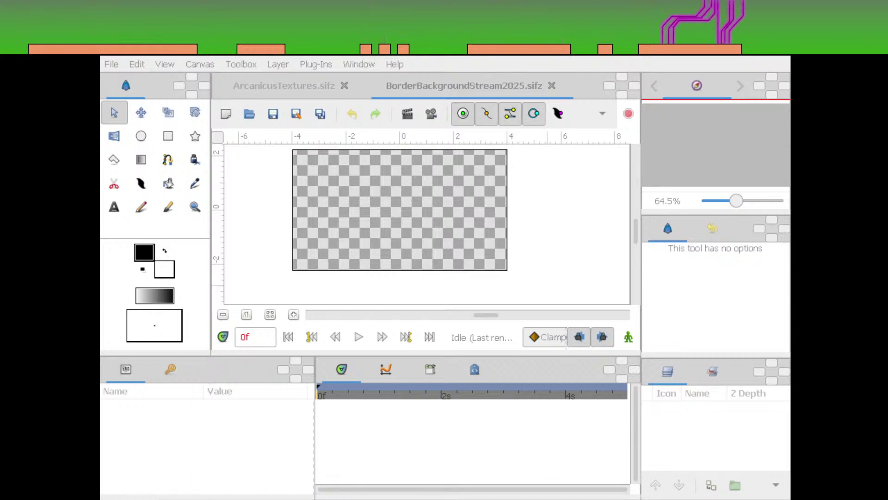
left_click_drag(561, 218, 558, 242)
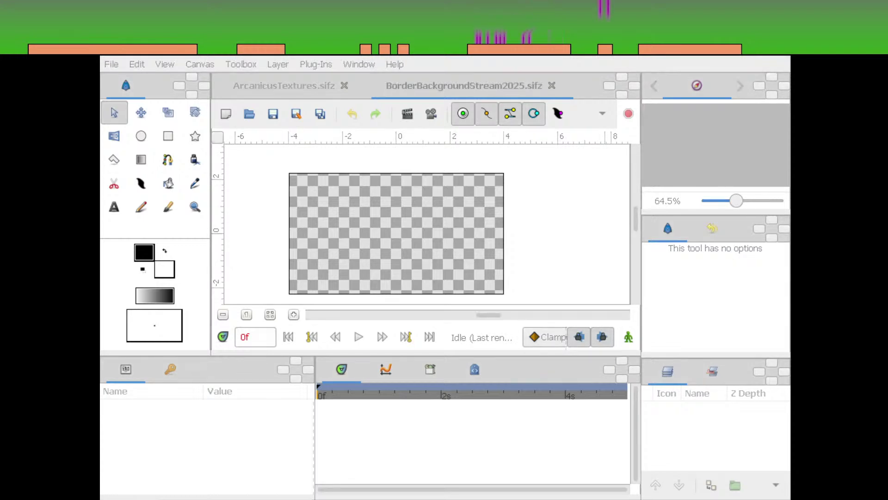
scroll(426, 226, "left", 2)
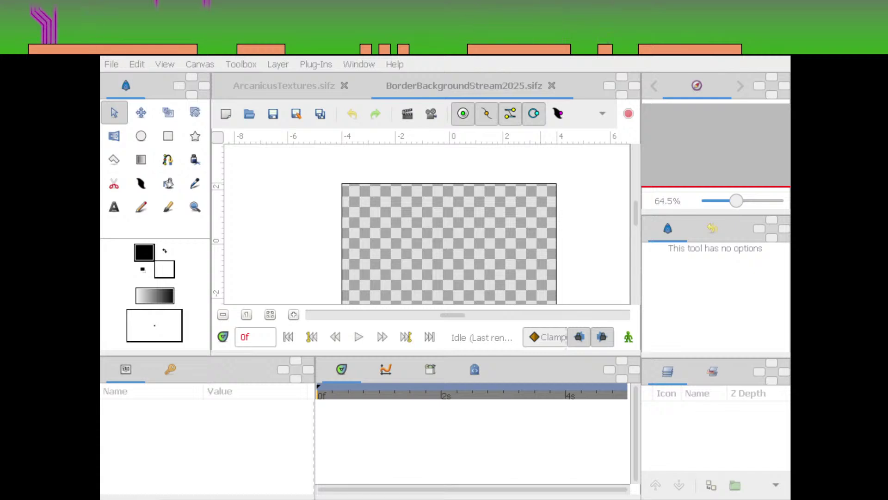
left_click_drag(570, 231, 600, 223)
left_click_drag(736, 201, 744, 200)
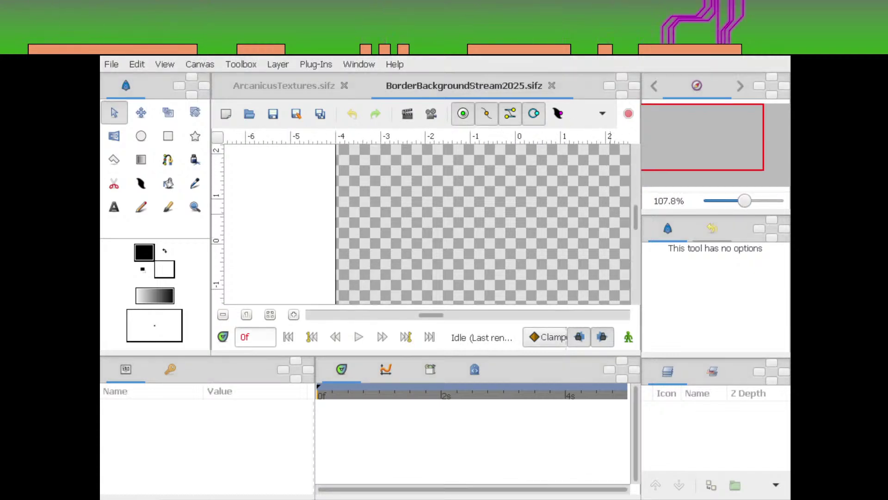
Resize the BorderBackgroundStream2025.sifz canvas to a thin horizontal strip about 9.2 units wide and 0.6 units high
mouse_move(683, 135)
left_mouse_down()
mouse_move(705, 131)
mouse_move(691, 125)
left_mouse_up()
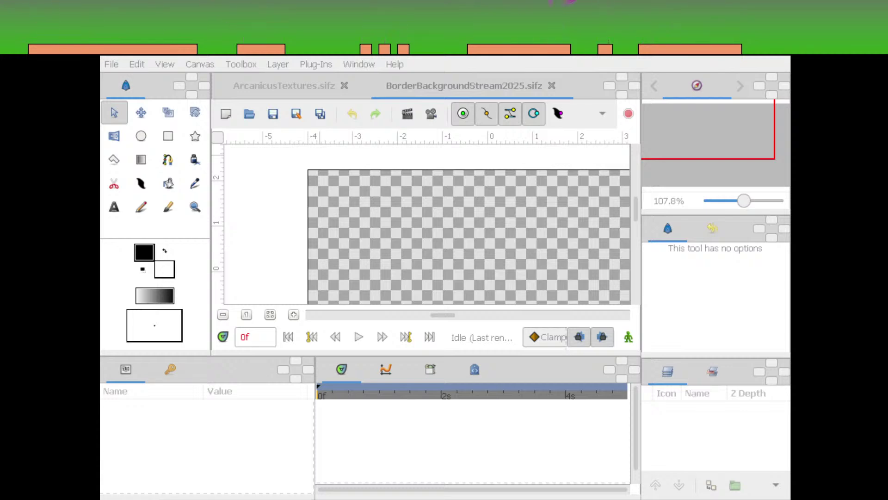
key("Return")
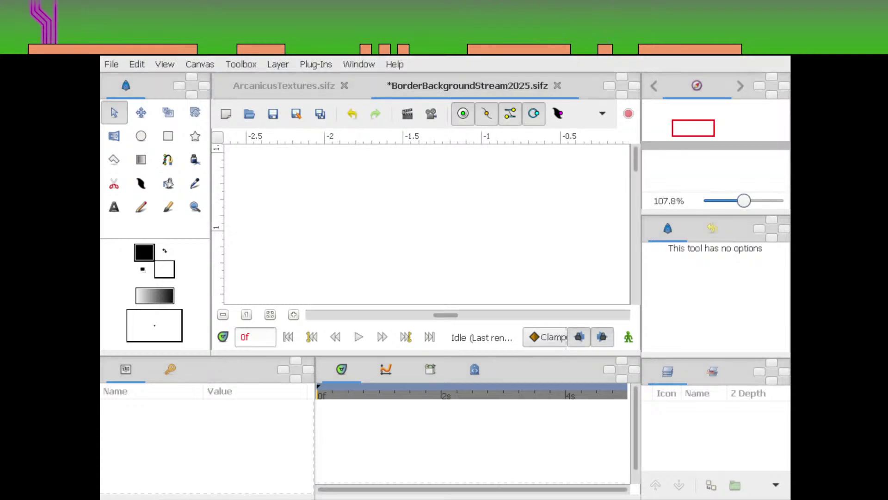
scroll(426, 224, "down", 6)
left_click_drag(460, 240, 457, 204)
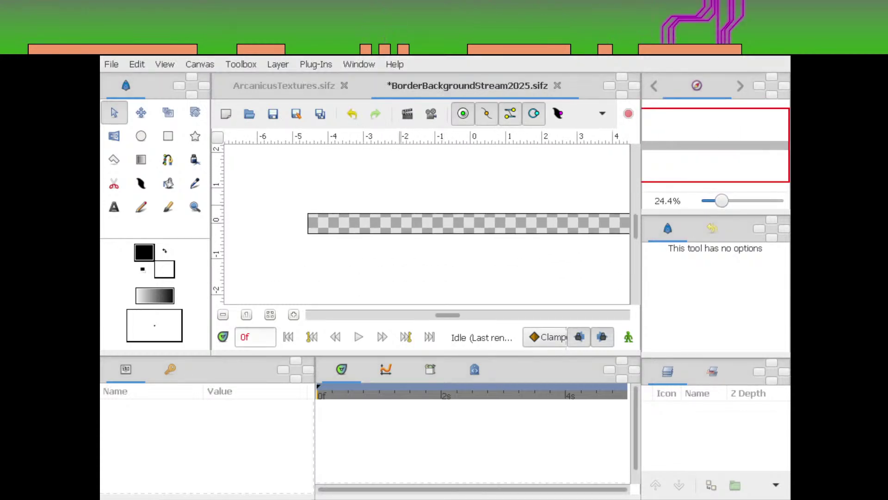
Draw a white rectangle with a black outline, as region and outline layers, across the full width of the strip canvas
left_click(141, 136)
left_click(168, 136)
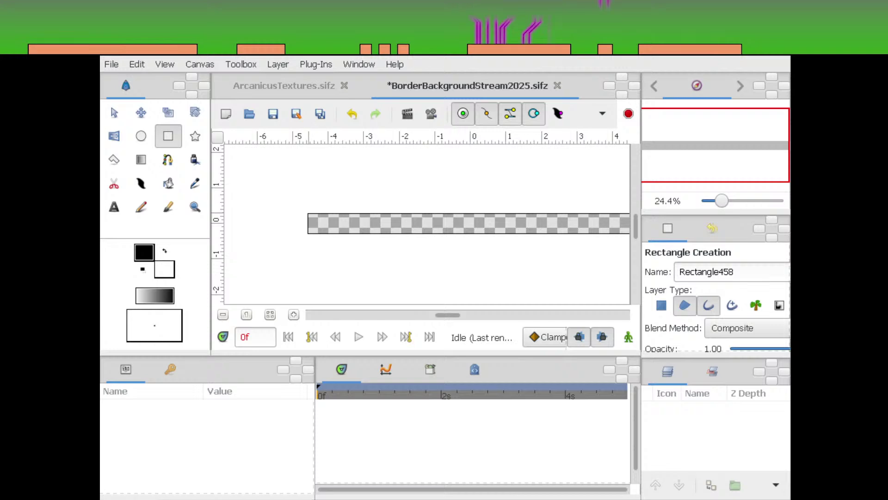
left_click_drag(321, 210, 277, 213)
scroll(474, 210, "down", 1)
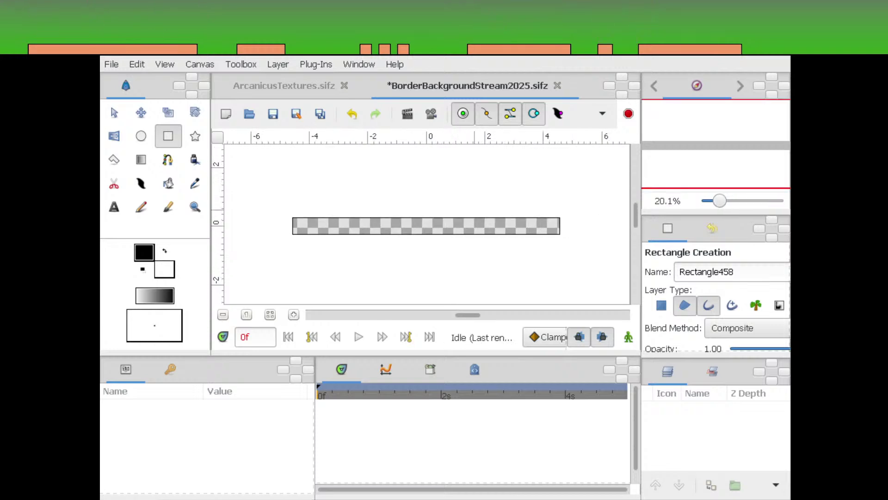
left_click_drag(564, 213, 291, 234)
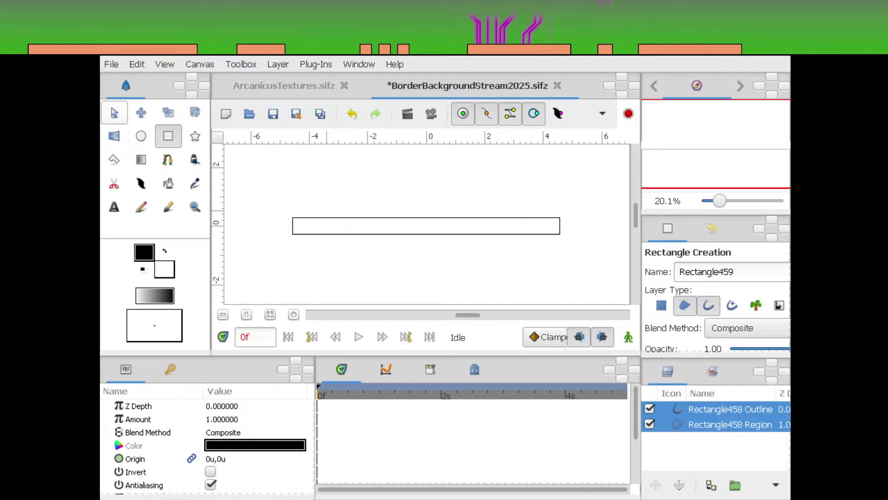
Move the bottom vertices of the white rectangle region down to the canvas's bottom edge
left_click(115, 112)
left_click(730, 424)
left_click_drag(590, 227, 267, 245)
left_click(777, 154)
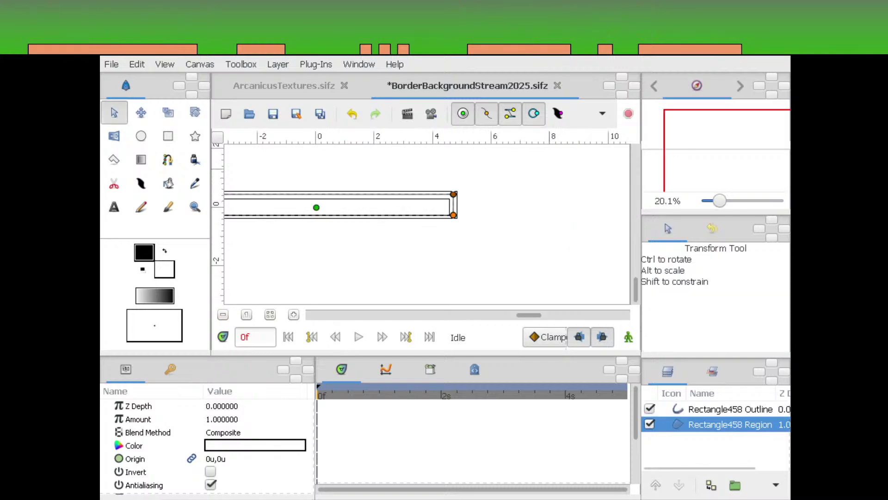
left_click_drag(720, 201, 766, 201)
left_click_drag(777, 154, 791, 148)
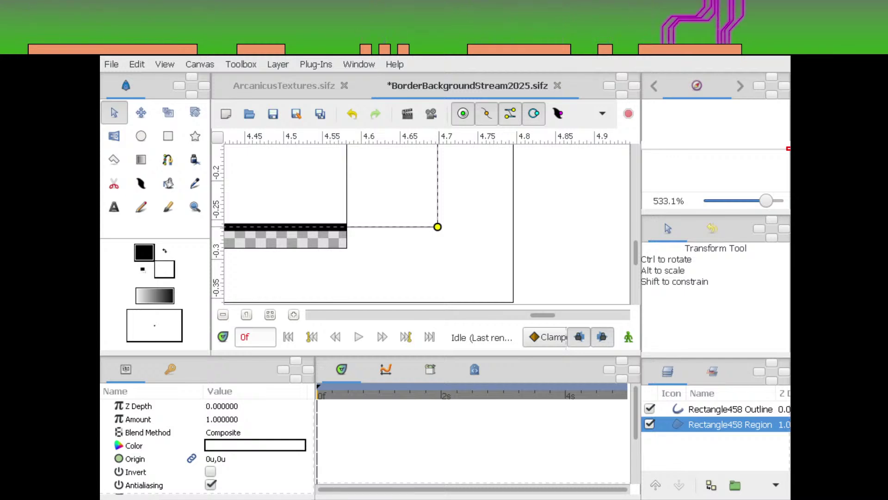
left_click_drag(437, 227, 436, 248)
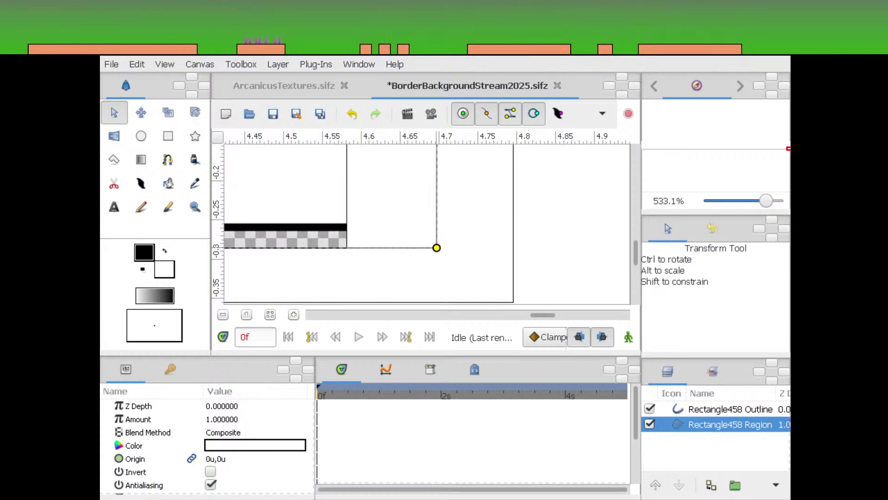
Try the canvas at about 8 by 4.5 units and return it to the thin strip size
left_click(745, 201)
left_click(779, 145)
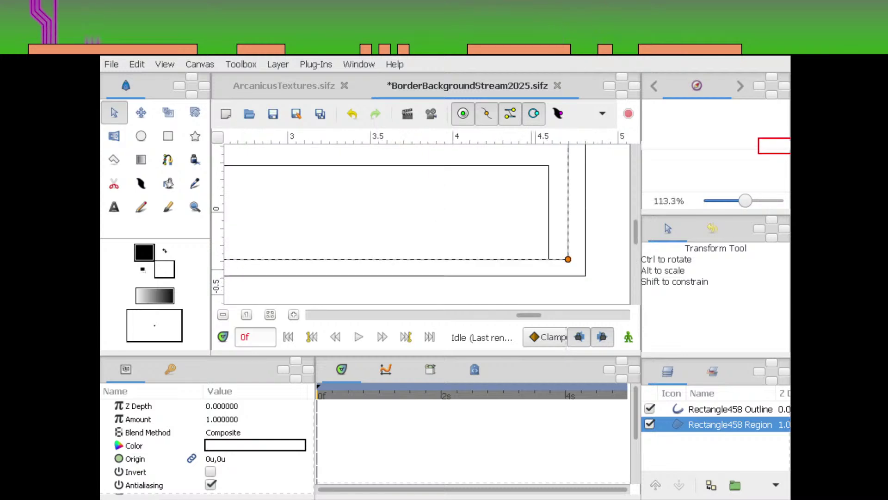
left_click(730, 201)
scroll(464, 239, "down", 1)
left_click(200, 64)
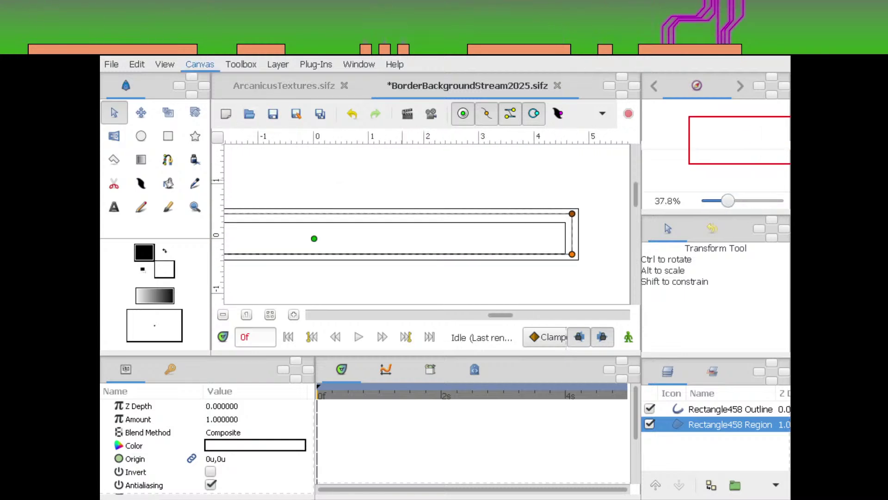
left_click(213, 81)
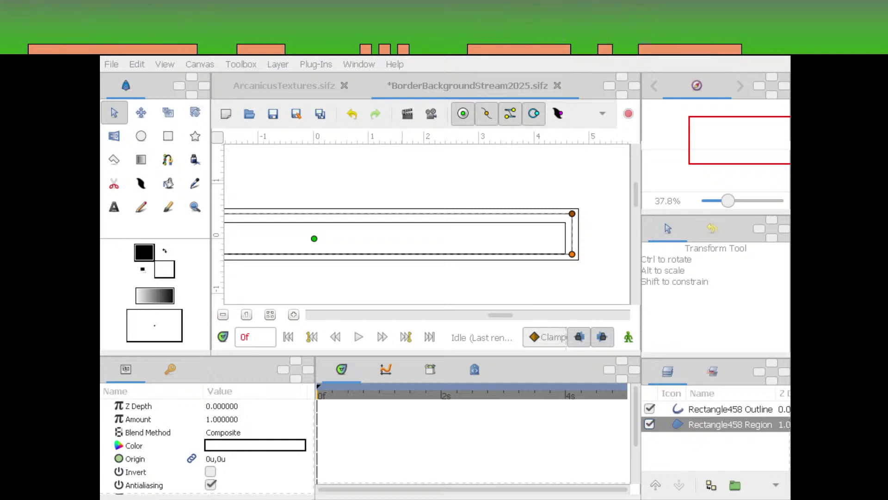
key("Return")
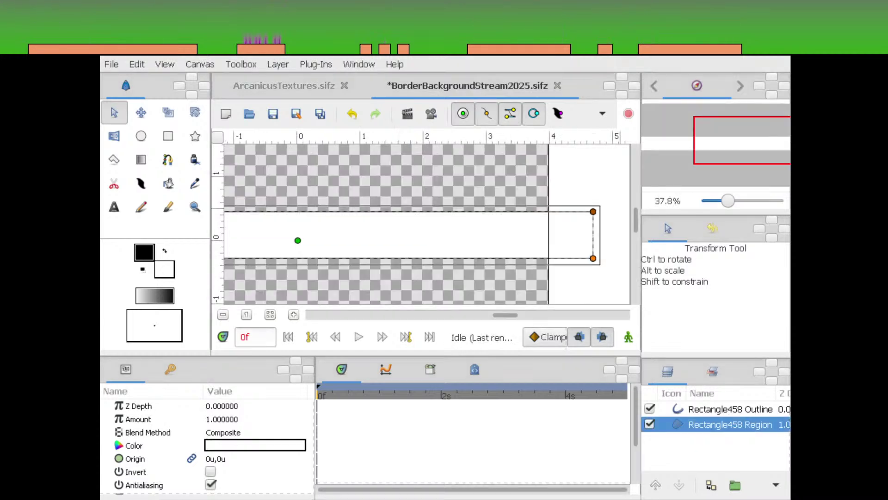
left_click_drag(728, 201, 703, 201)
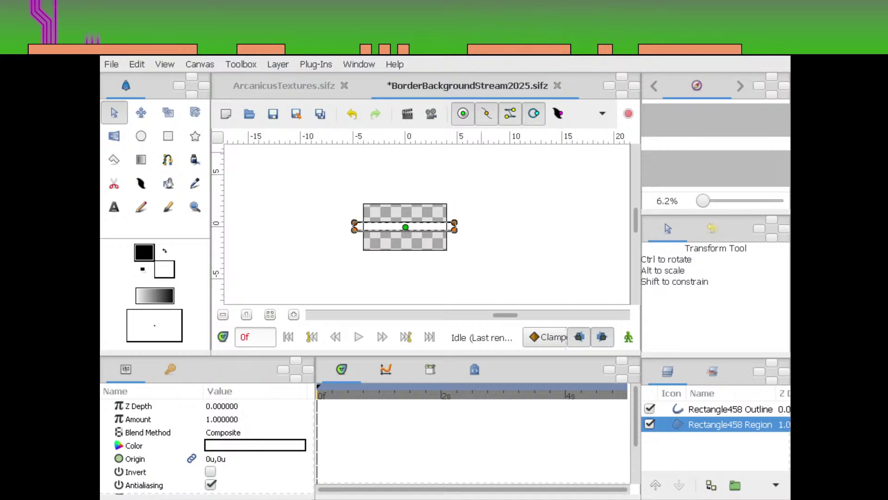
left_click(199, 65)
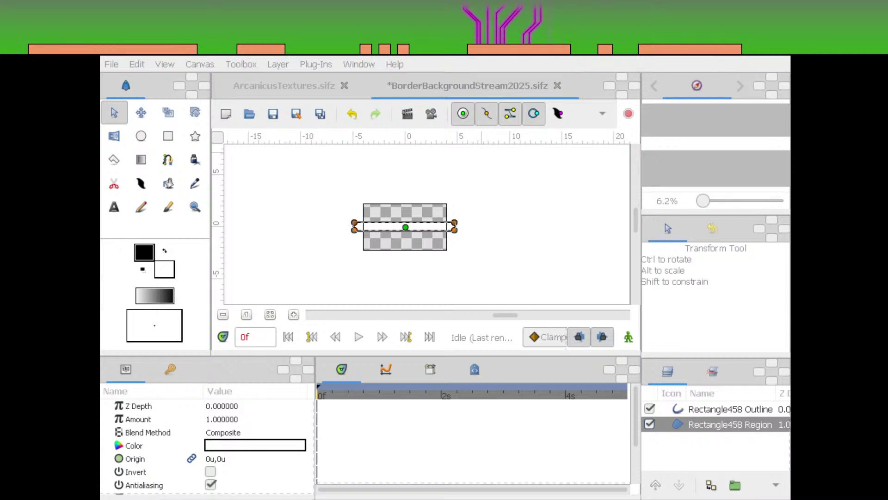
key("Return")
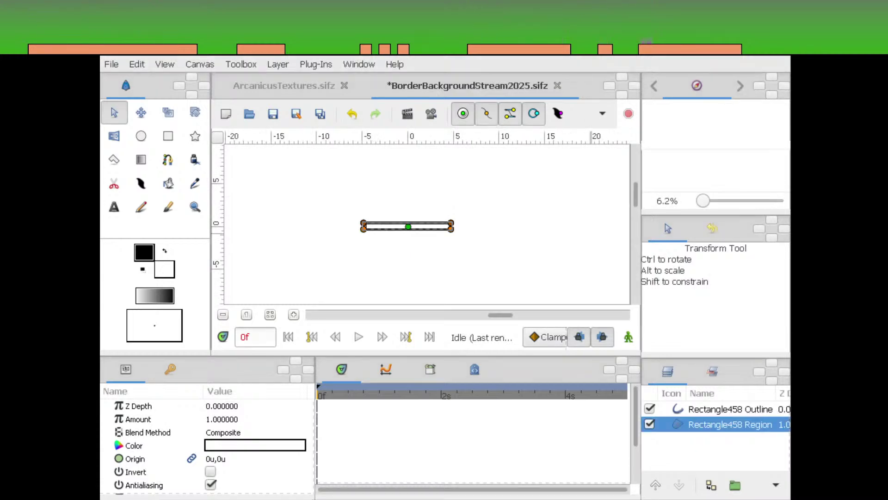
Lower the top vertices of the white rectangle region onto the strip canvas's top edge, at about 0.28 units
left_click_drag(703, 200, 713, 201)
left_click_drag(271, 201, 507, 244)
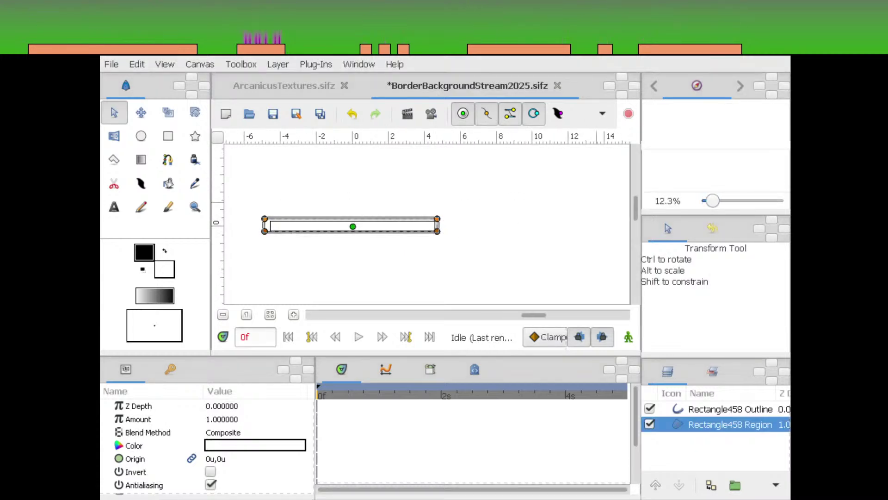
left_click_drag(713, 201, 754, 200)
left_click_drag(579, 199, 440, 247)
left_click_drag(754, 201, 754, 201)
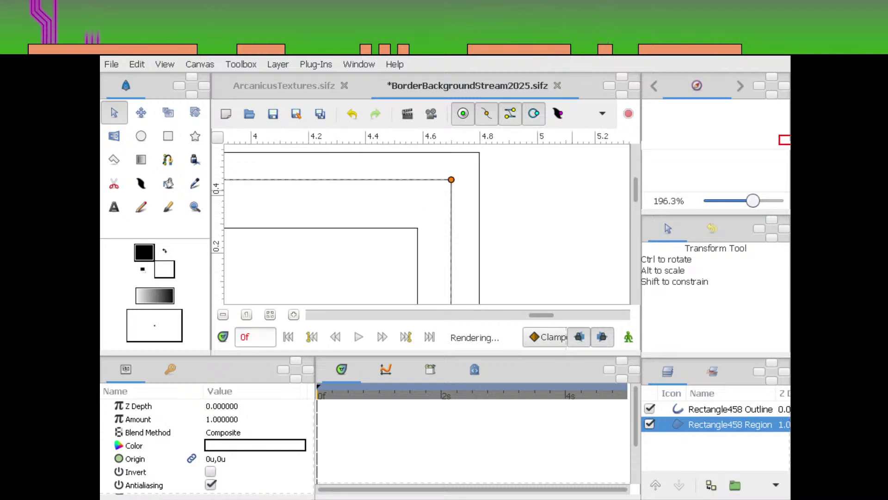
scroll(433, 228, "up", 1)
left_click_drag(454, 174, 452, 228)
scroll(432, 228, "up", 20)
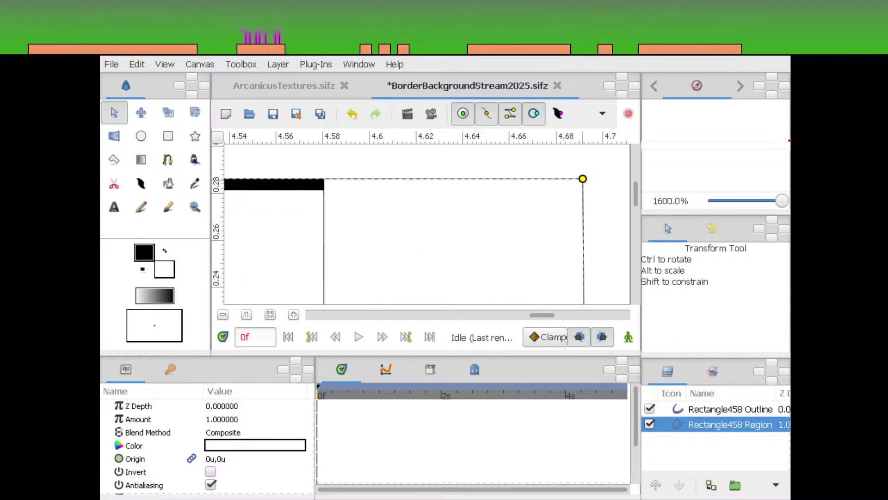
mouse_move(583, 178)
left_mouse_down()
mouse_move(569, 181)
mouse_move(593, 179)
left_mouse_up()
scroll(594, 178, "down", 8)
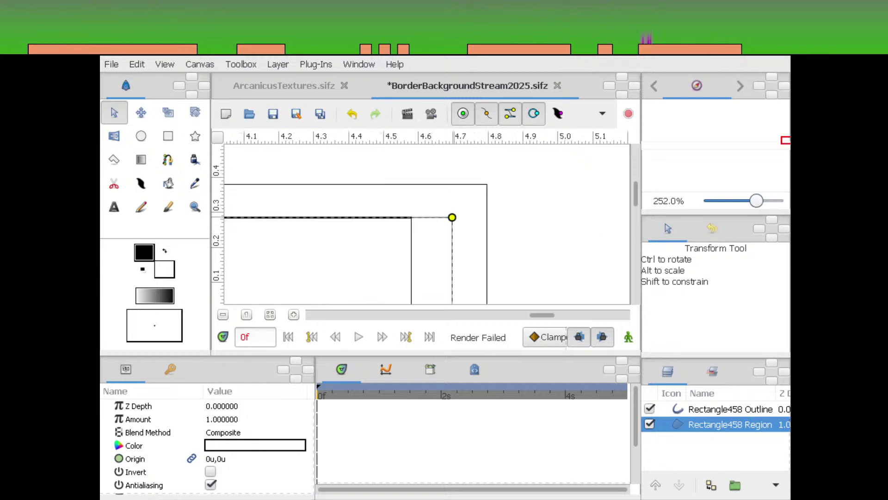
Nudge the bottom vertices of the white rectangle region onto the strip canvas's bottom edge, at about -0.29 units
left_click_drag(452, 273, 431, 81)
scroll(420, 230, "up", 8)
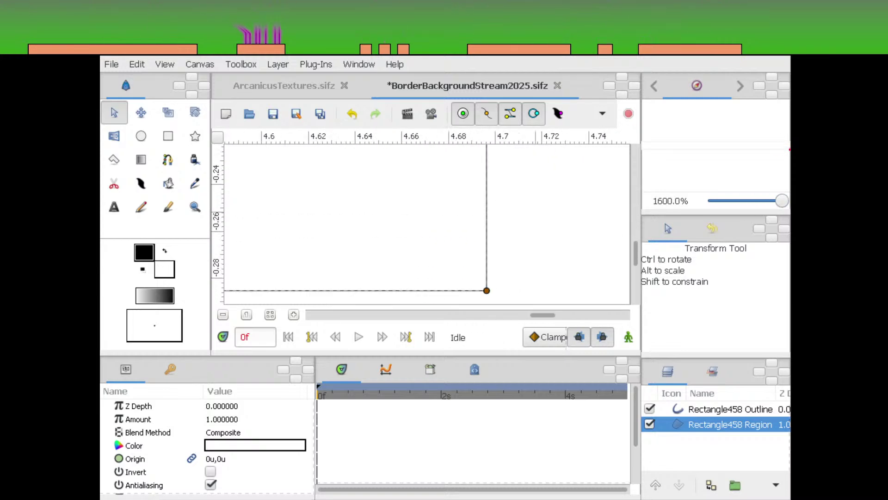
left_click_drag(420, 230, 530, 165)
left_click_drag(782, 201, 753, 201)
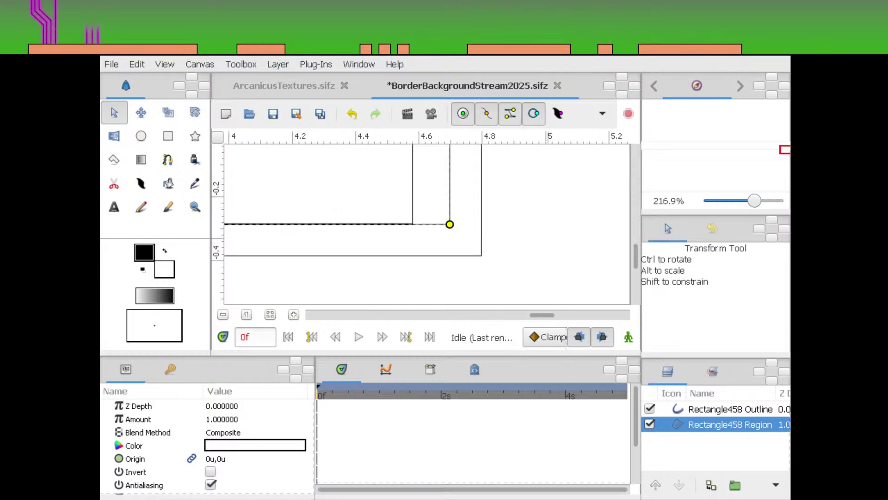
left_click_drag(287, 229, 704, 201)
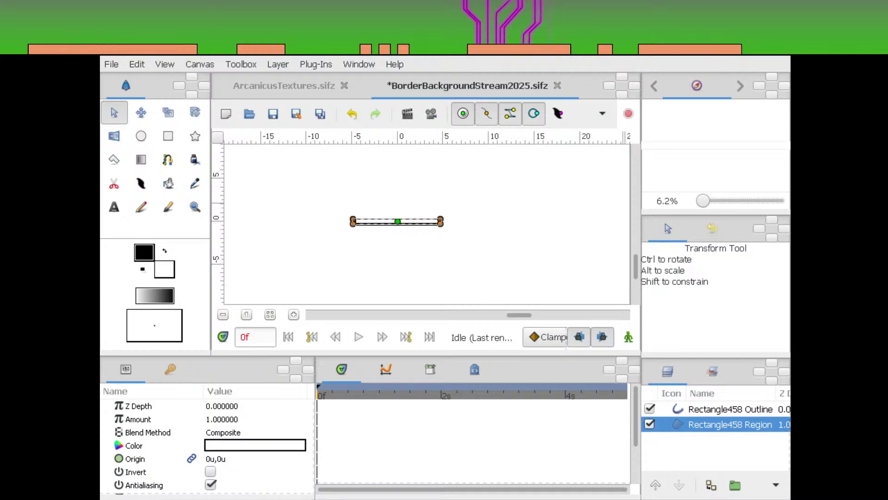
left_click_drag(703, 201, 738, 201)
left_click_drag(555, 217, 317, 221)
left_click_drag(738, 201, 782, 201)
mouse_move(324, 226)
left_mouse_down()
mouse_move(559, 208)
mouse_move(589, 222)
left_mouse_up()
left_click_drag(765, 152, 789, 154)
scroll(426, 225, "up", 8)
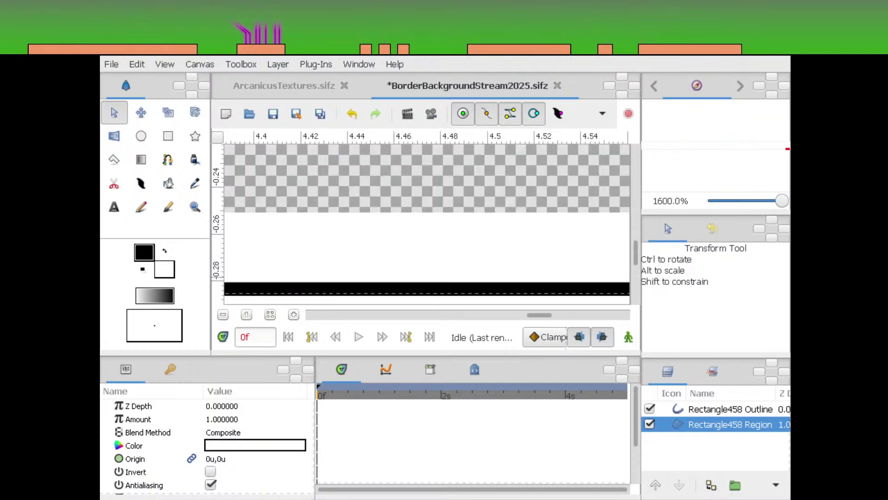
scroll(426, 224, "left", 5)
scroll(426, 225, "right", 10)
scroll(425, 224, "down", 5)
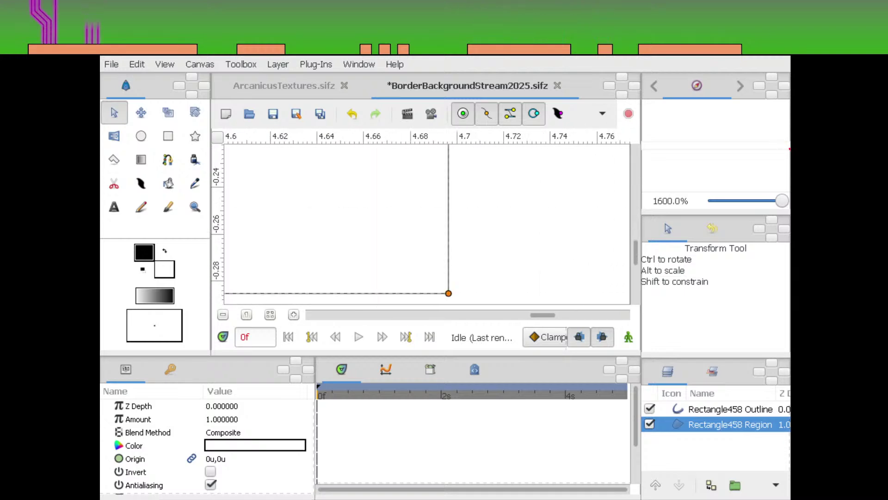
scroll(426, 224, "left", 3)
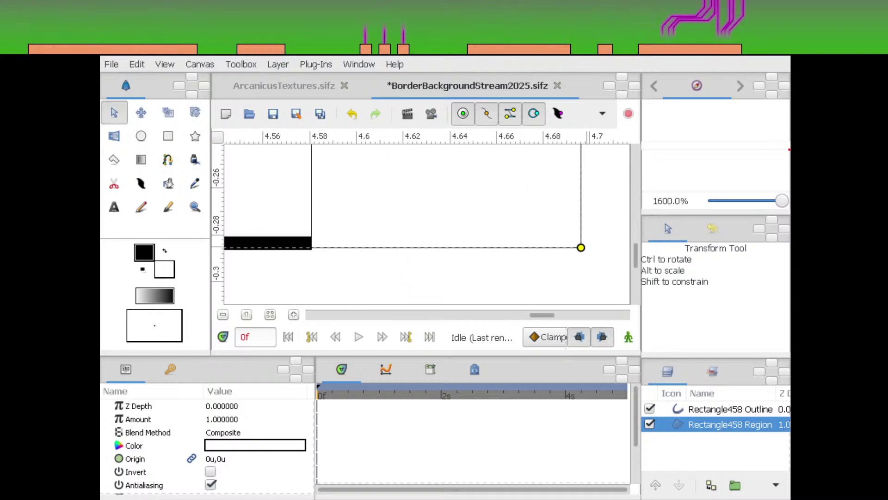
left_click_drag(581, 248, 583, 251)
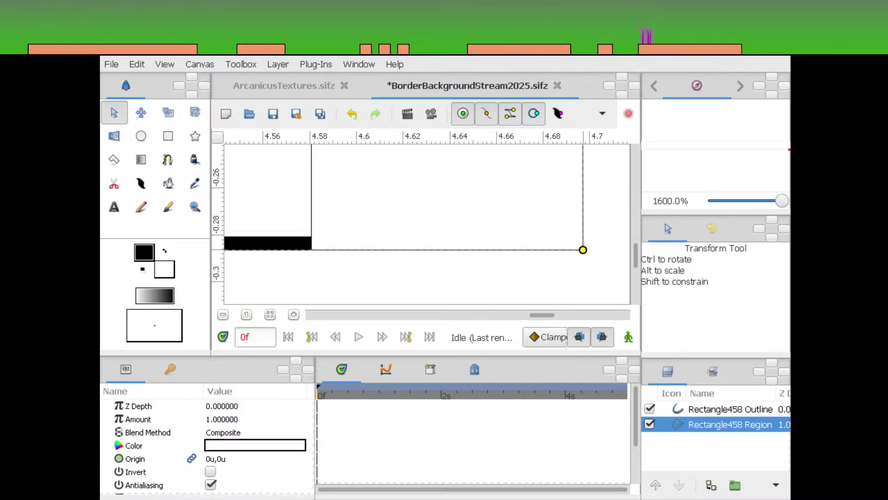
left_click_drag(782, 201, 760, 200)
left_click_drag(462, 213, 492, 282)
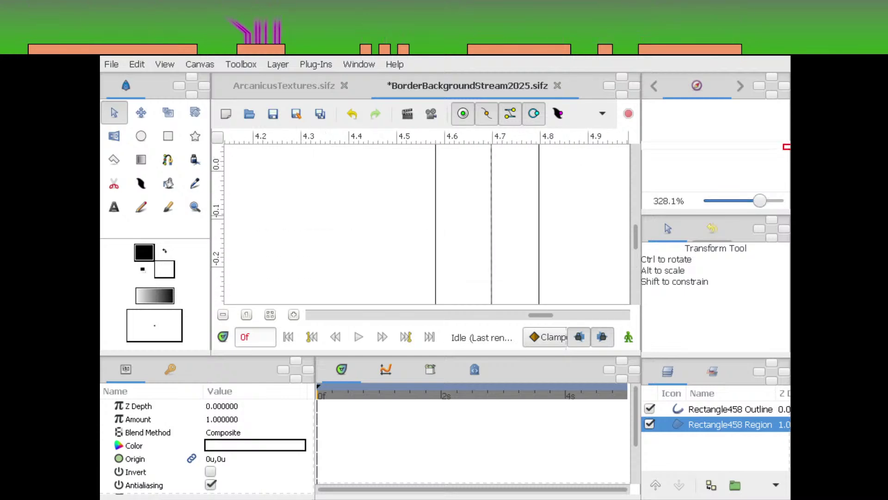
Resize the strip canvas to a widescreen frame about 8 units wide and 4.5 units high
left_click_drag(760, 201, 733, 201)
left_click_drag(496, 249, 568, 248)
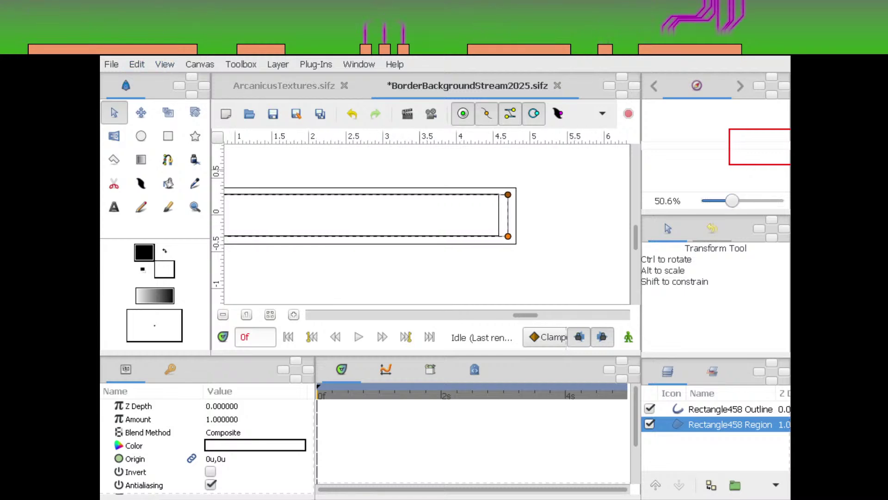
left_click(200, 64)
left_click(215, 80)
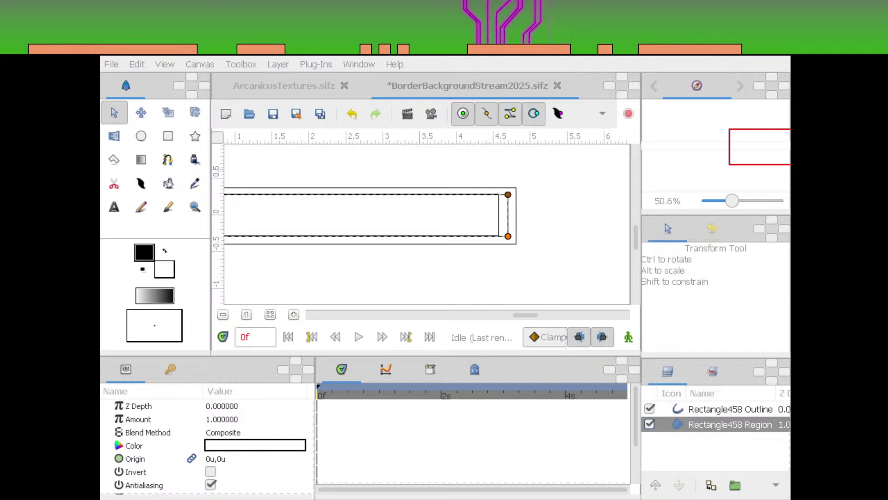
key("Return")
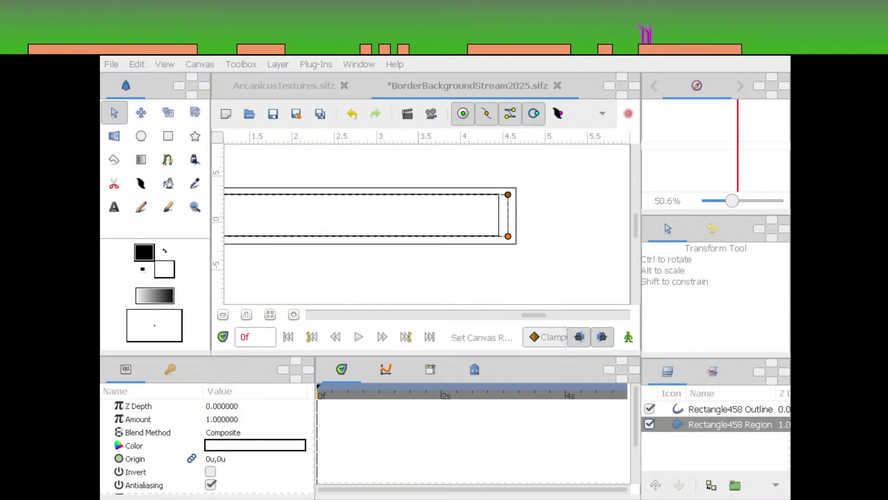
left_click(574, 222)
left_click(703, 200)
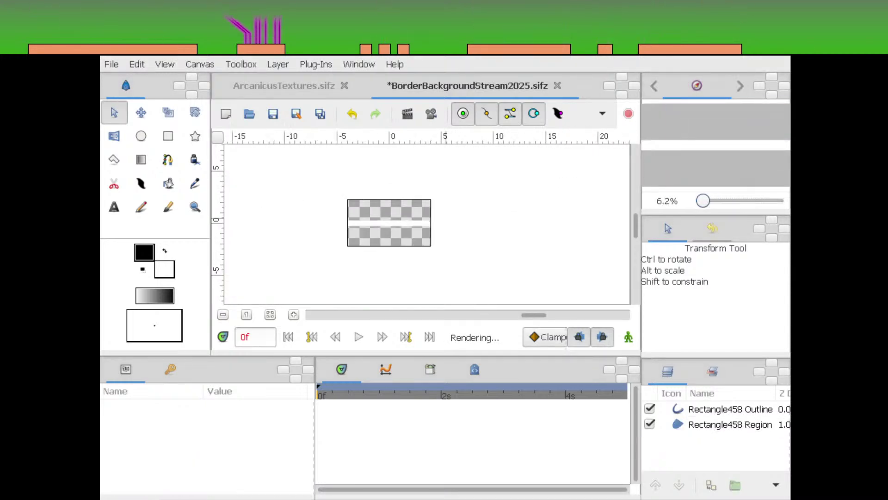
Select the white rectangle region and move all of its vertices up until its top side sits at about 2.0 units
left_click(731, 425)
mouse_move(540, 222)
left_mouse_down()
mouse_move(581, 199)
mouse_move(566, 200)
mouse_move(543, 226)
left_mouse_up()
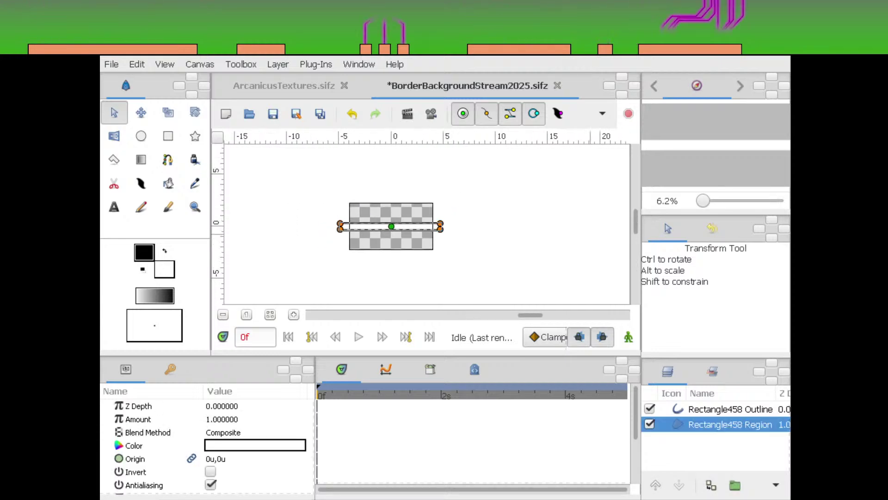
left_click_drag(703, 200, 729, 201)
left_click_drag(504, 216, 473, 225)
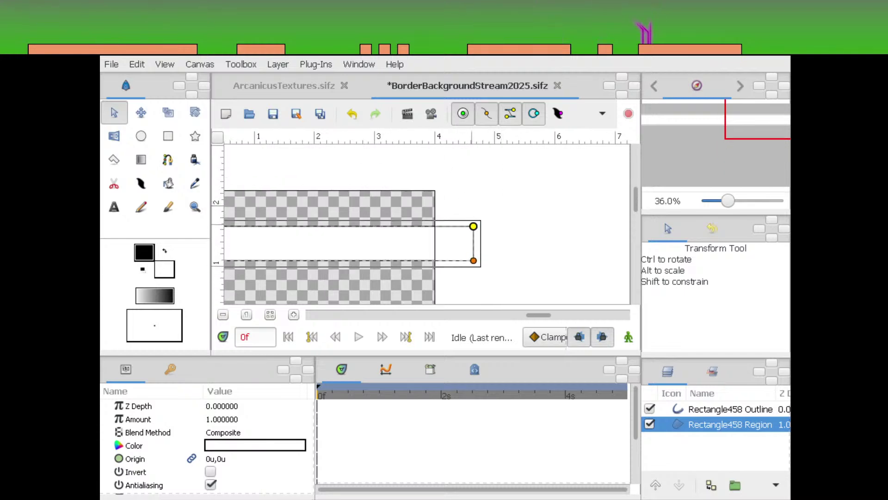
scroll(427, 222, "up", 11)
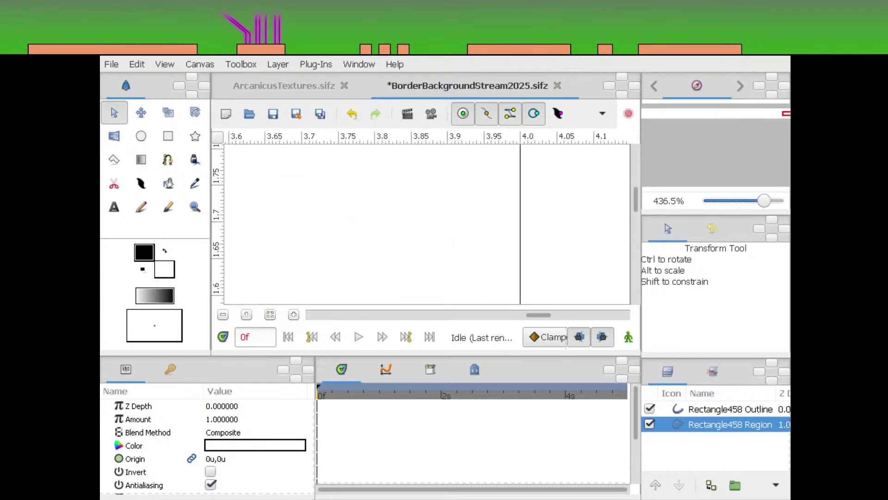
left_click_drag(504, 155, 546, 238)
scroll(546, 238, "down", 2)
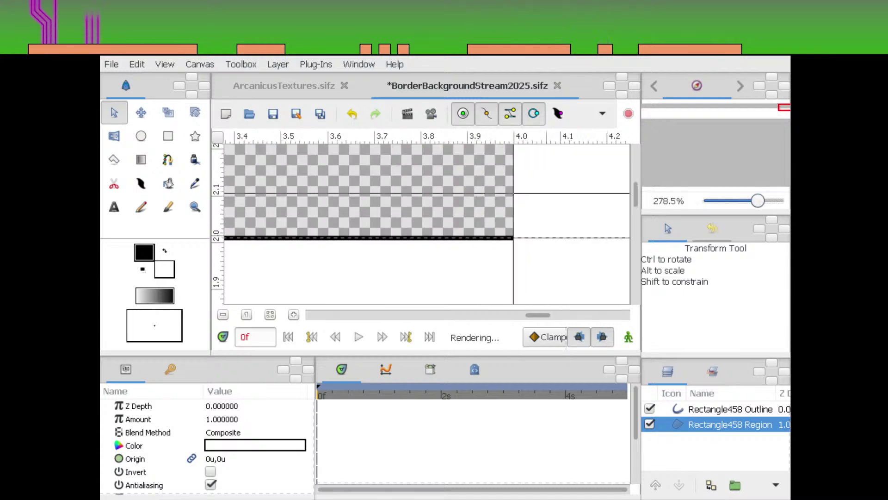
left_click_drag(758, 200, 757, 200)
left_click_drag(547, 209, 334, 238)
mouse_move(757, 201)
left_mouse_down()
mouse_move(765, 200)
mouse_move(757, 200)
left_mouse_up()
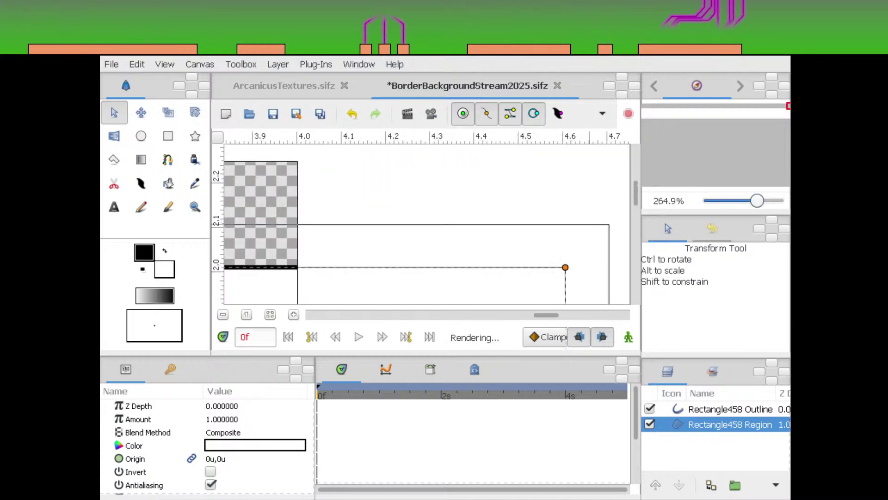
Align the rectangle's top side with the canvas's top edge, shift its right end to about 4.1 units, and save the file
left_click_drag(565, 267, 626, 218)
left_click_drag(757, 200, 765, 200)
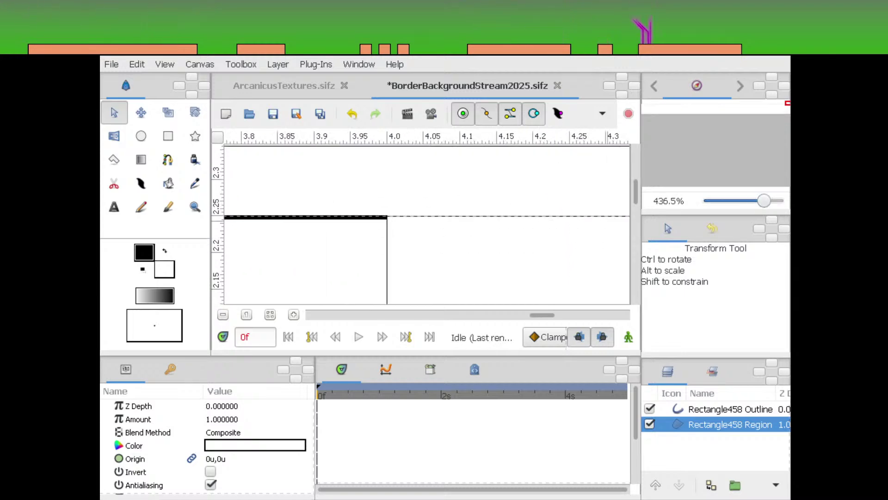
scroll(428, 224, "right", 3)
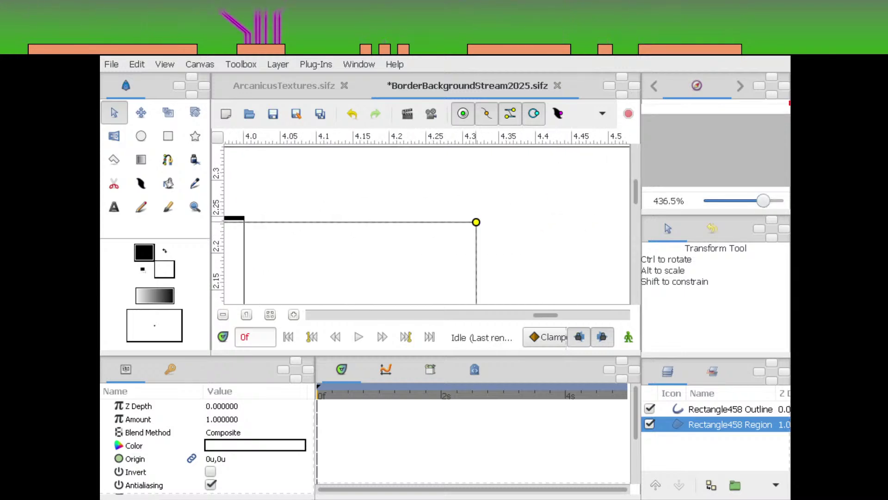
scroll(427, 225, "up", 5)
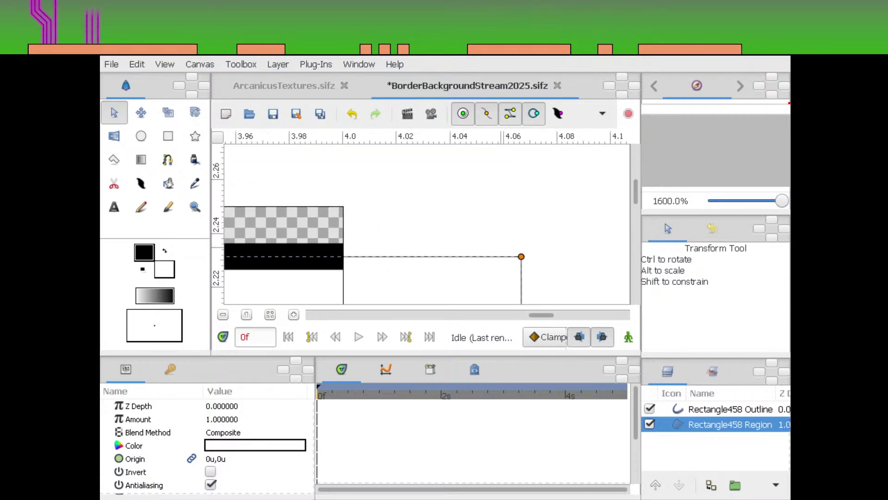
left_click_drag(521, 257, 618, 206)
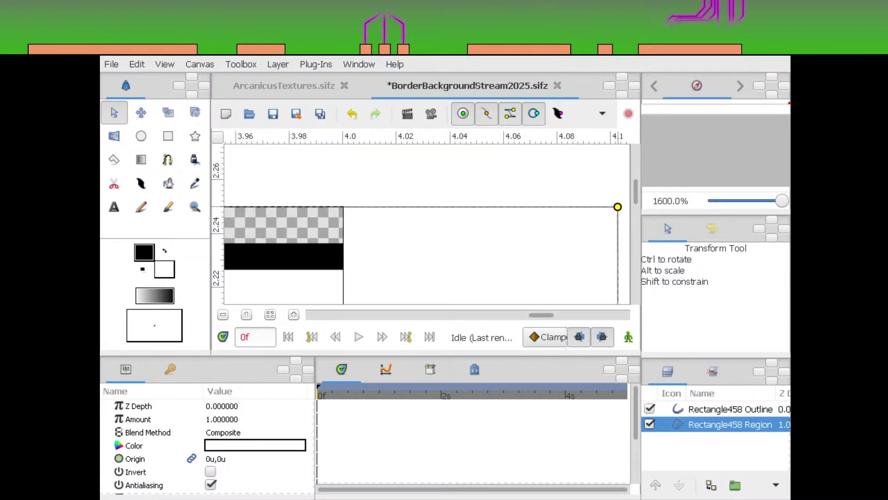
scroll(451, 211, "down", 16)
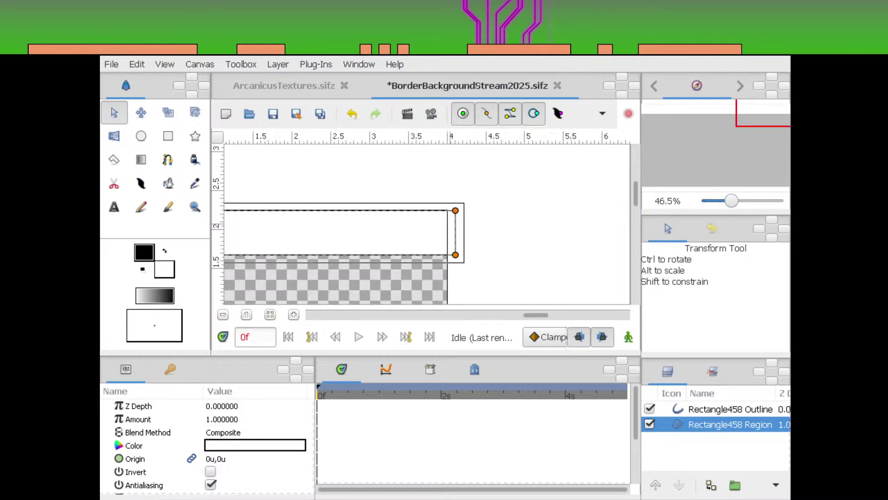
scroll(427, 224, "down", 3)
key("ctrl+s")
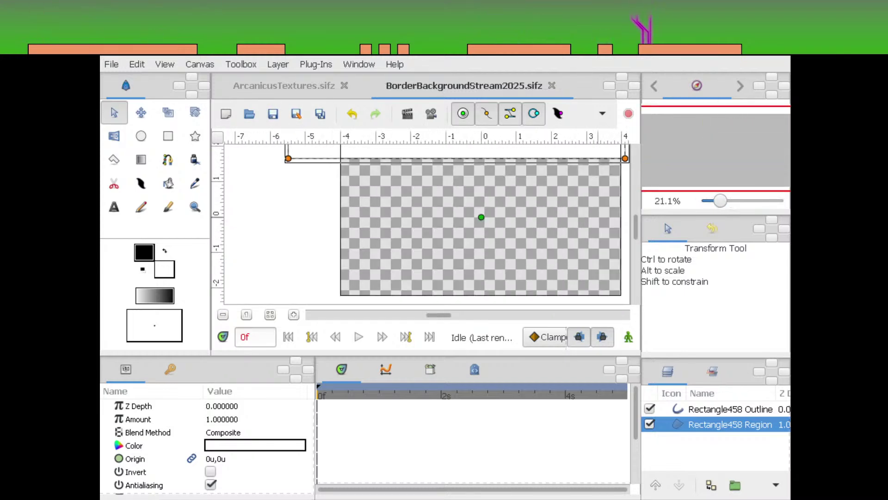
left_click(599, 185)
left_click_drag(598, 185, 428, 232)
left_click(449, 195)
left_click_drag(449, 195, 507, 190)
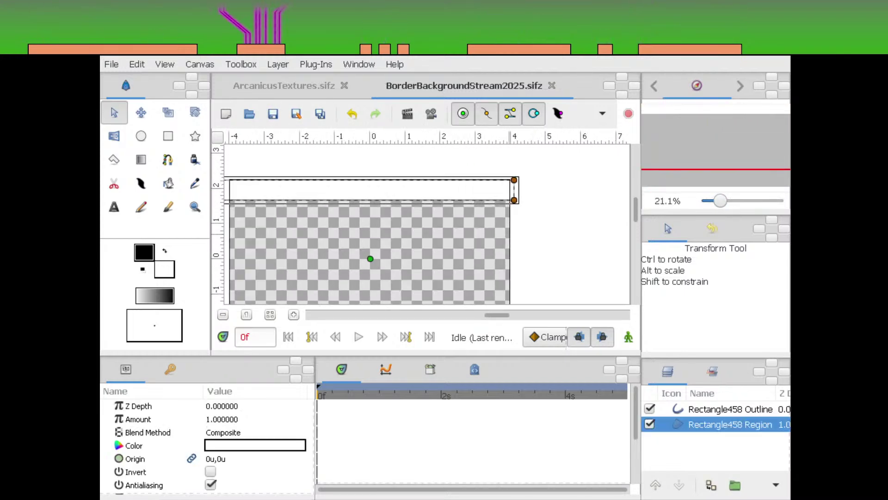
Delete the white border strip's outline layer, keeping only its region layer, and save the file
left_click_drag(413, 245, 503, 236)
left_click(504, 237)
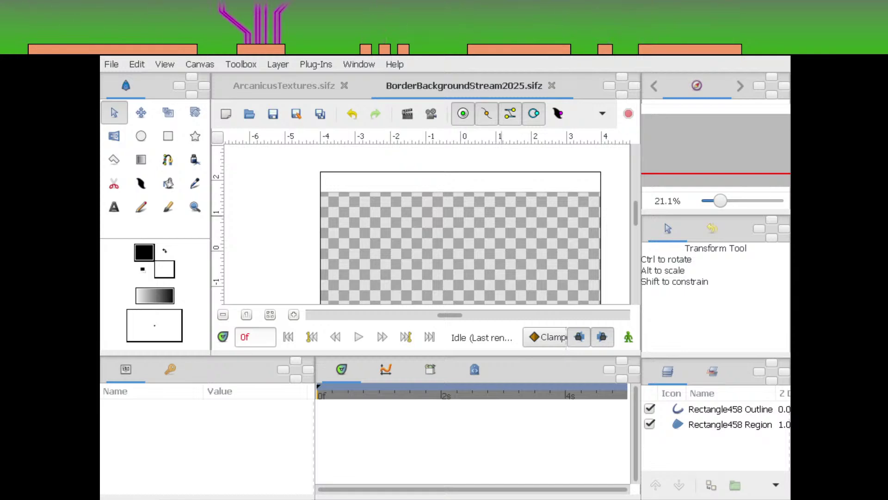
left_click_drag(502, 216, 514, 201)
left_click(730, 424)
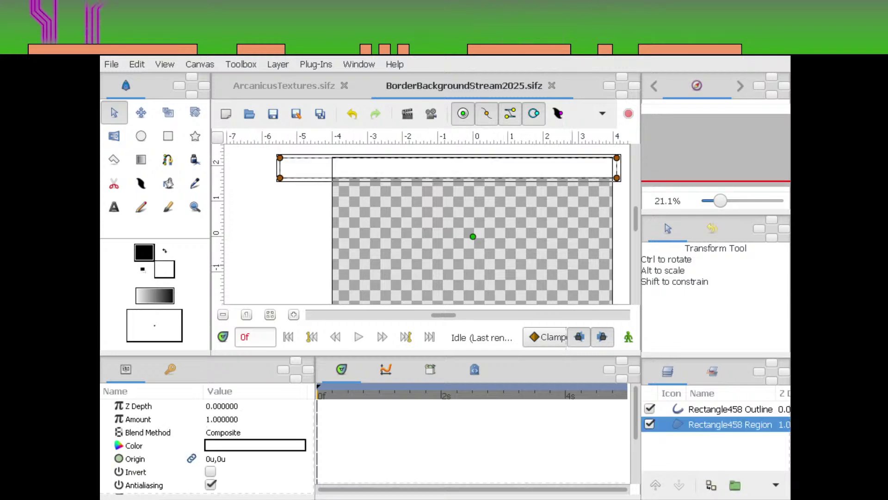
left_click_drag(622, 213, 588, 229)
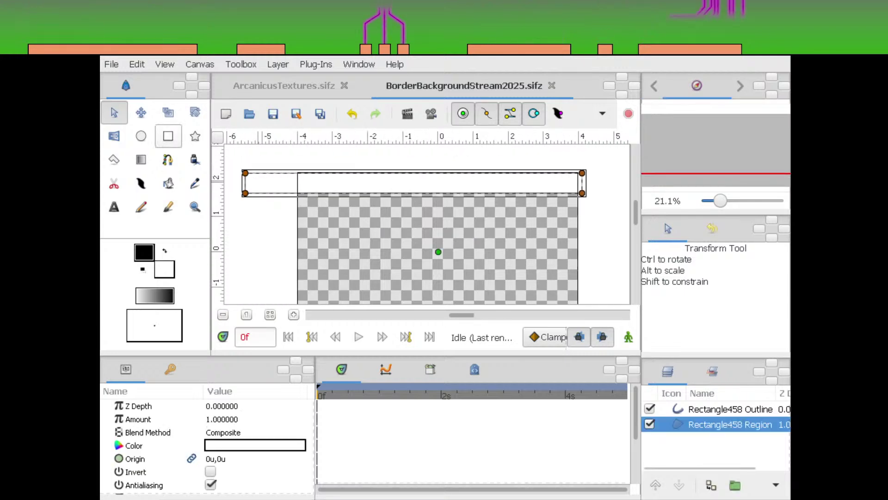
left_click(730, 409)
key("Delete")
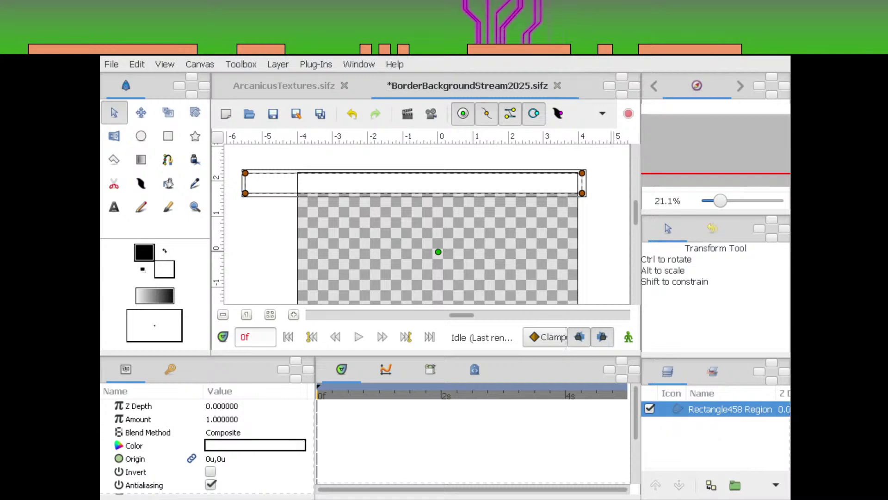
left_click(360, 223)
left_click_drag(360, 222, 312, 220)
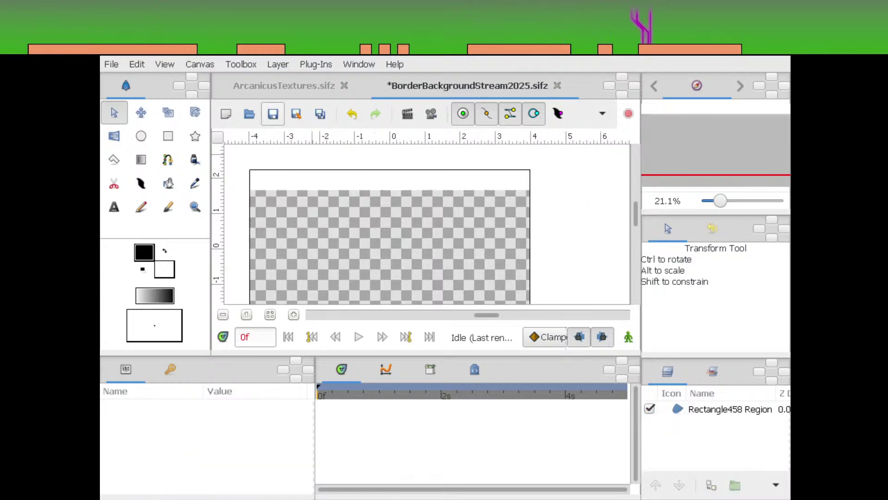
left_click(273, 113)
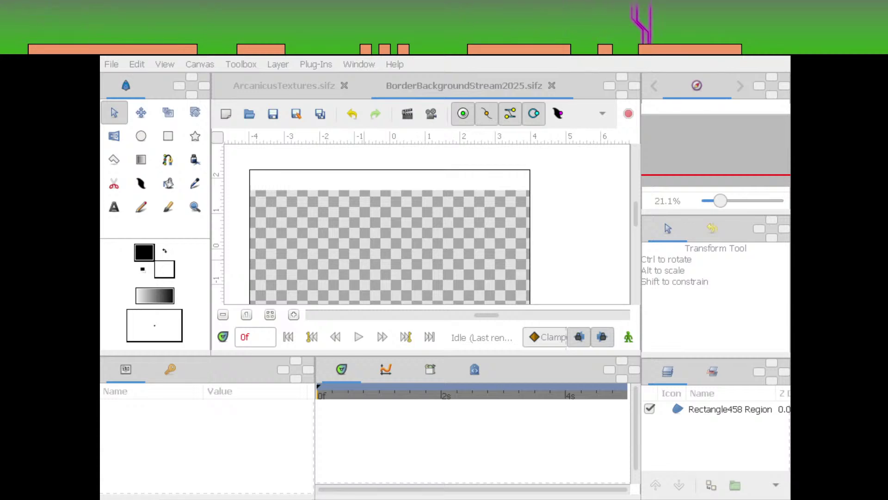
left_click(448, 280)
left_click_drag(447, 279, 483, 271)
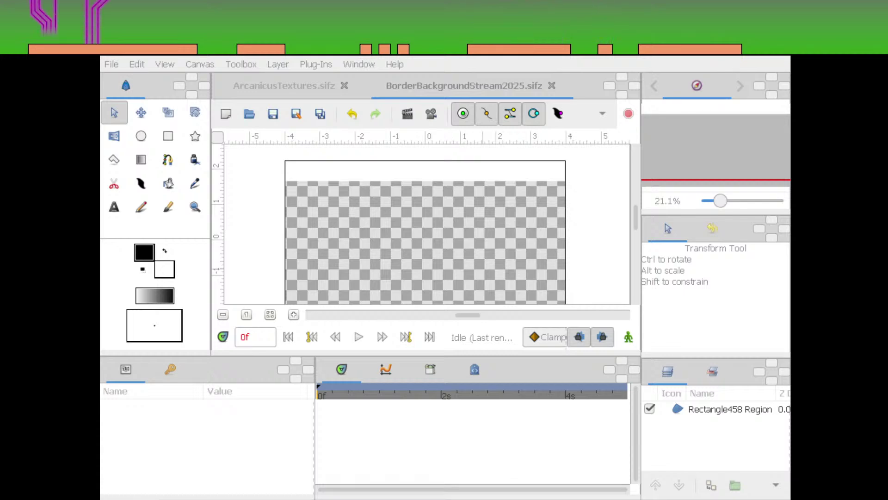
left_click(483, 222)
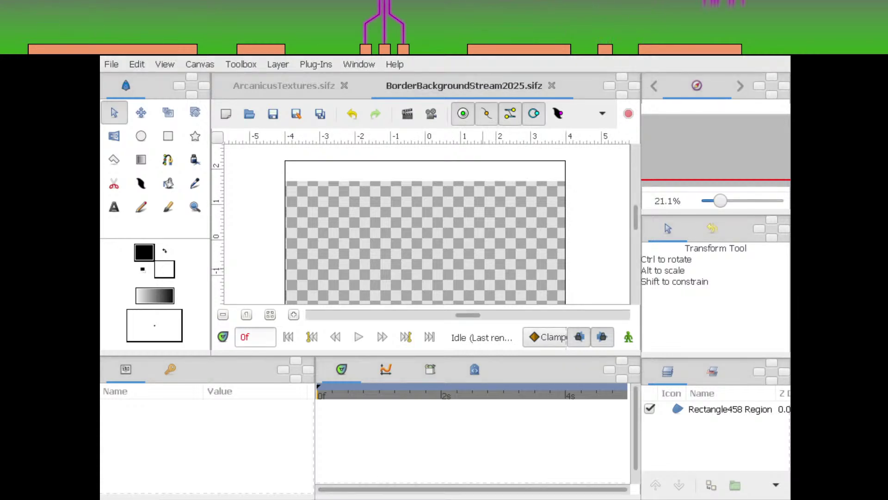
left_click_drag(514, 231, 541, 221)
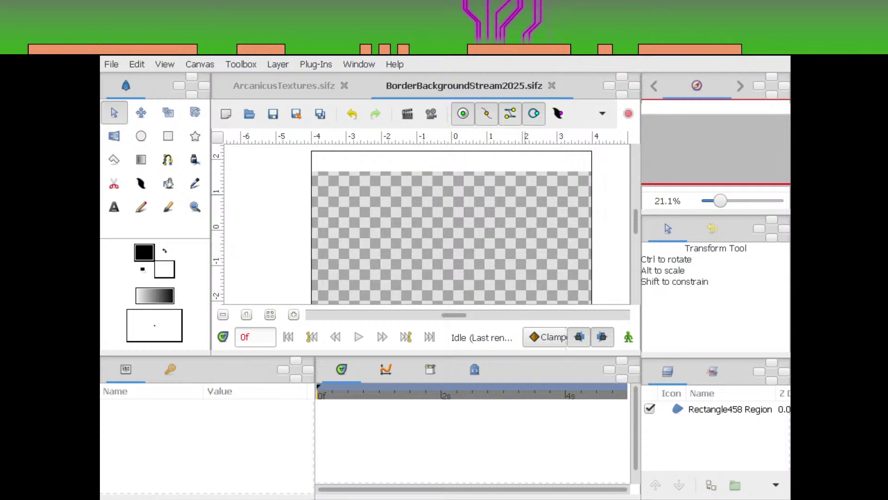
left_click_drag(418, 241, 414, 218)
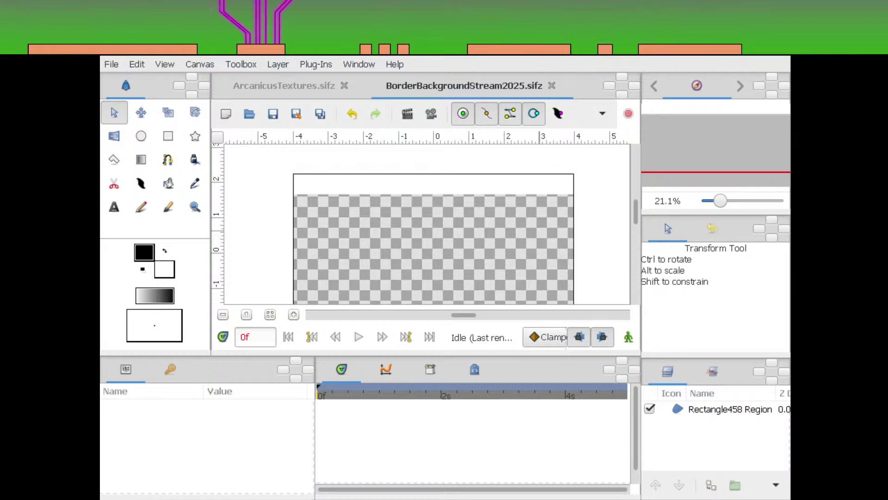
key("alt+Tab")
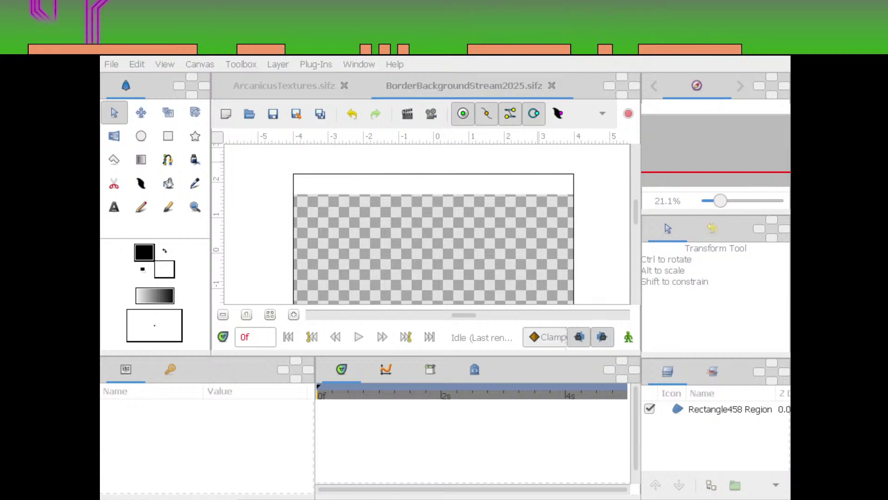
scroll(426, 222, "down", 3)
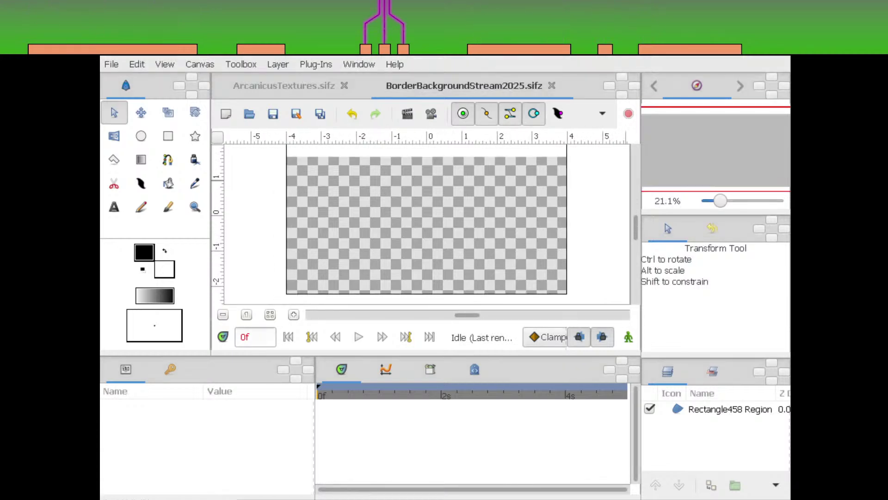
mouse_move(721, 201)
left_mouse_down()
mouse_move(728, 201)
mouse_move(719, 201)
left_mouse_up()
left_click_drag(464, 207, 453, 229)
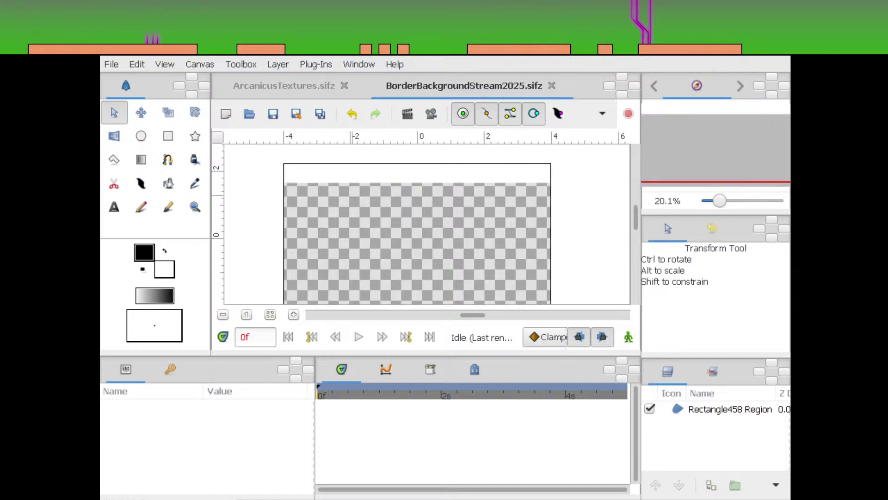
left_click_drag(344, 242, 374, 234)
left_click(454, 170)
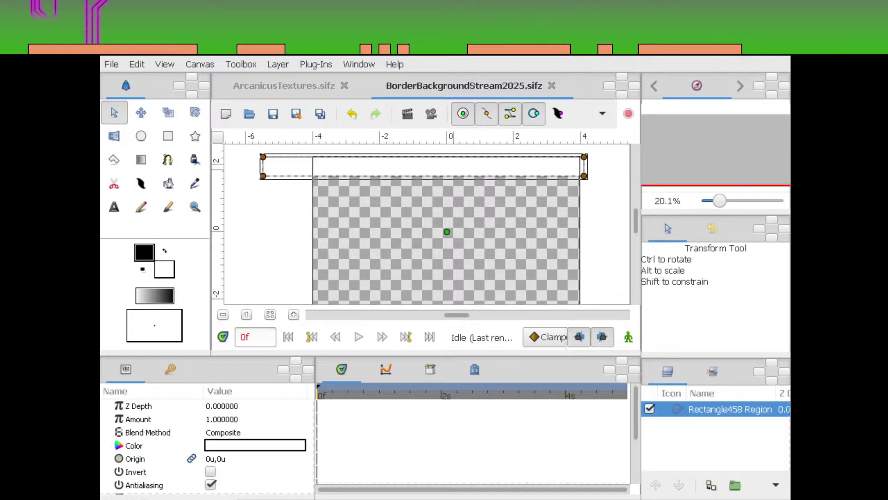
Switch to ArcanicusTextures.sifz and draw a white rectangle about 8.3 by 5 units covering the whole canvas
left_click(284, 87)
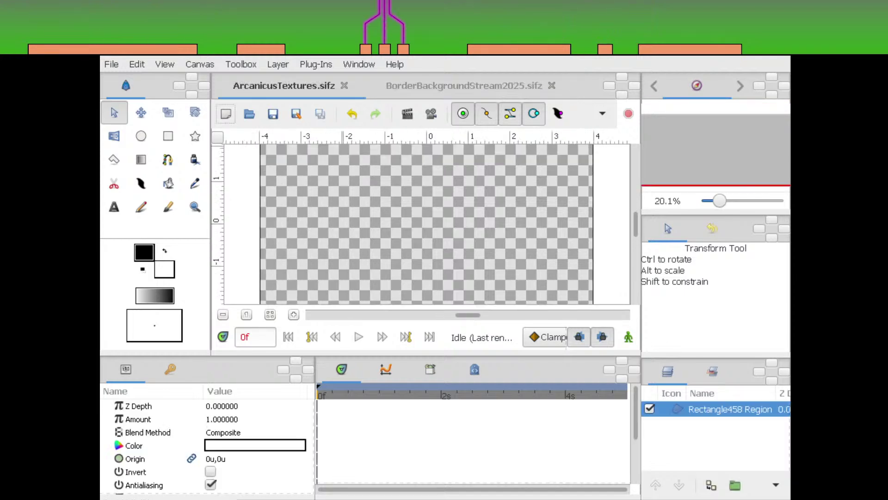
left_click_drag(381, 208, 365, 240)
mouse_move(742, 201)
left_mouse_down()
mouse_move(733, 201)
mouse_move(741, 201)
left_mouse_up()
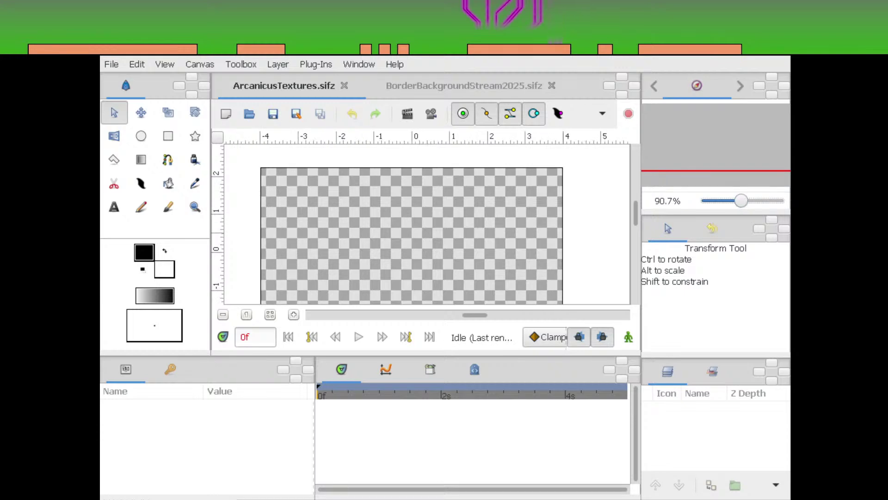
left_click_drag(529, 237, 526, 210)
key("ctrl+minus")
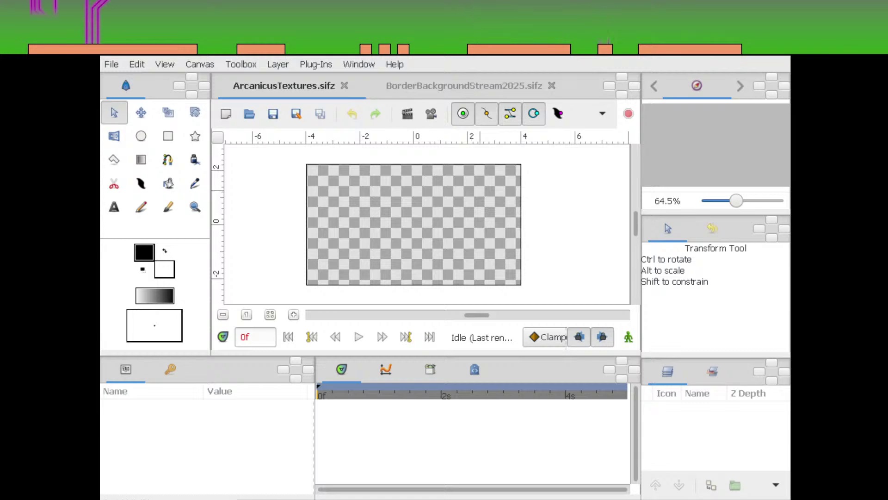
key("alt+r")
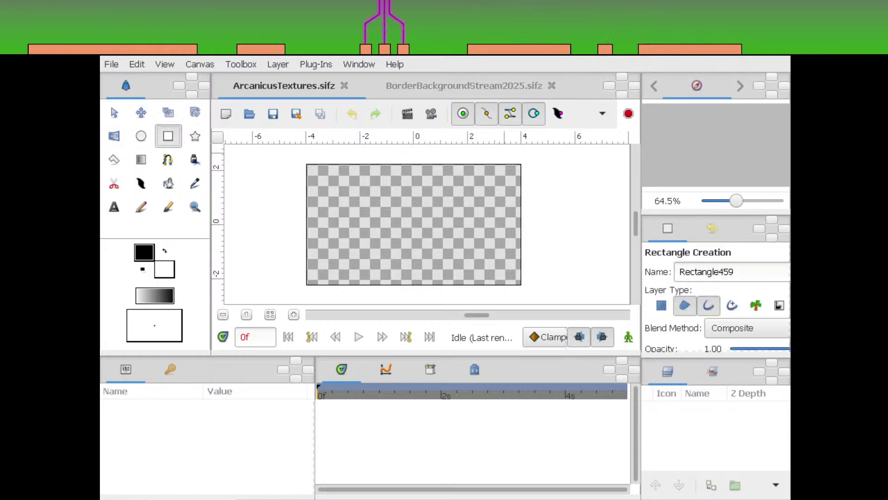
left_click_drag(303, 159, 526, 292)
Delete the outline layer of the canvas-covering rectangle, keeping its white region
key("alt+a")
left_click(730, 409)
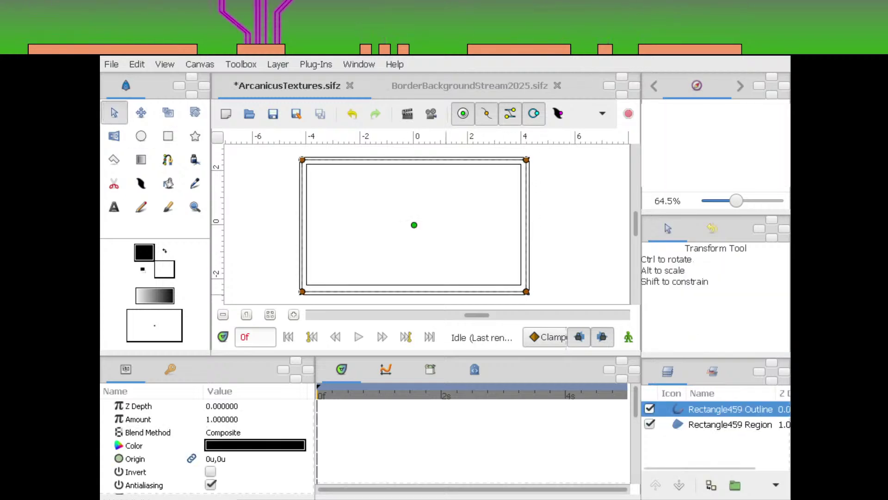
key("Delete")
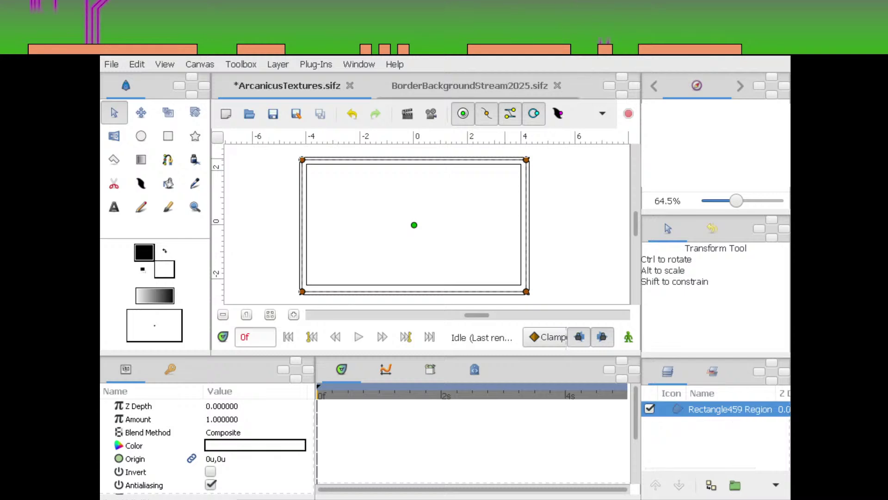
Return to BorderBackgroundStream2025.sifz and select the white border strip region
left_click(469, 86)
left_click_drag(547, 179, 476, 205)
left_click(490, 190)
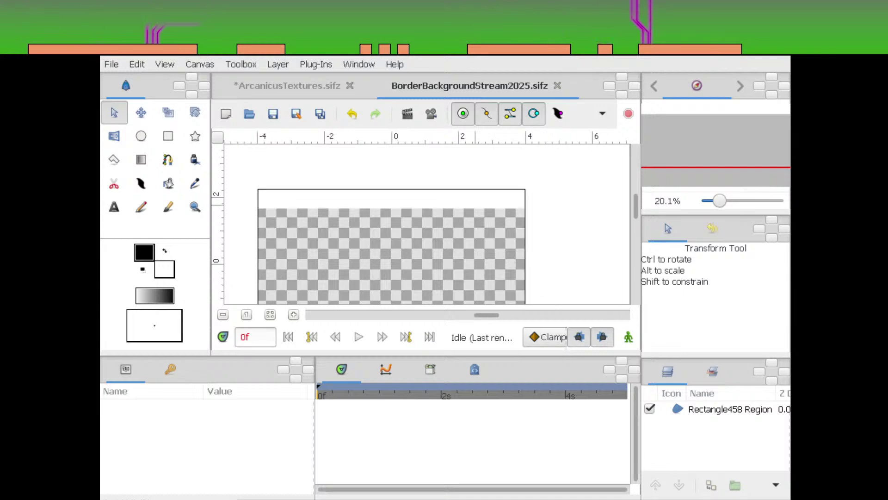
left_click_drag(482, 250, 484, 240)
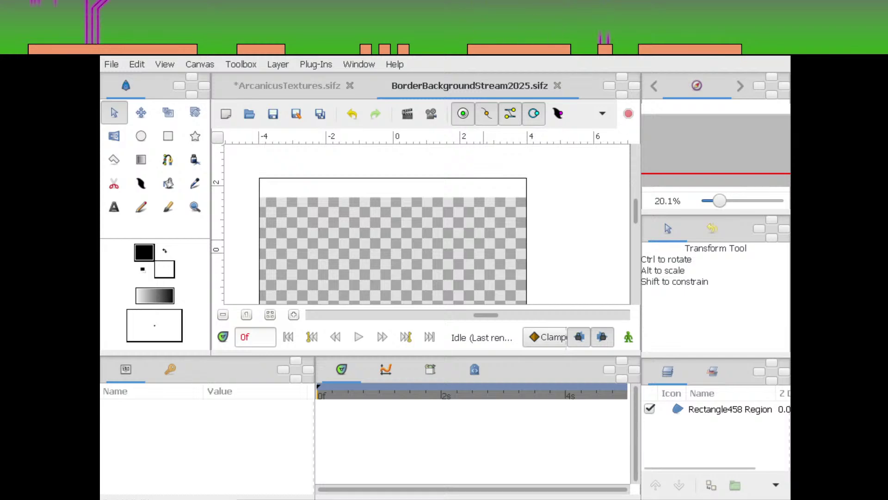
left_click_drag(475, 250, 537, 235)
left_click(560, 175)
left_click_drag(584, 204, 562, 212)
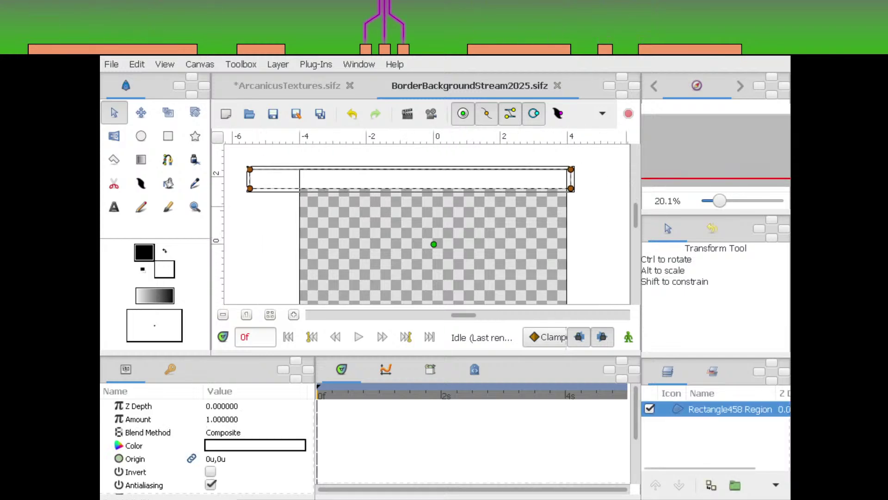
scroll(562, 212, "down", 2)
key("minus")
key("r")
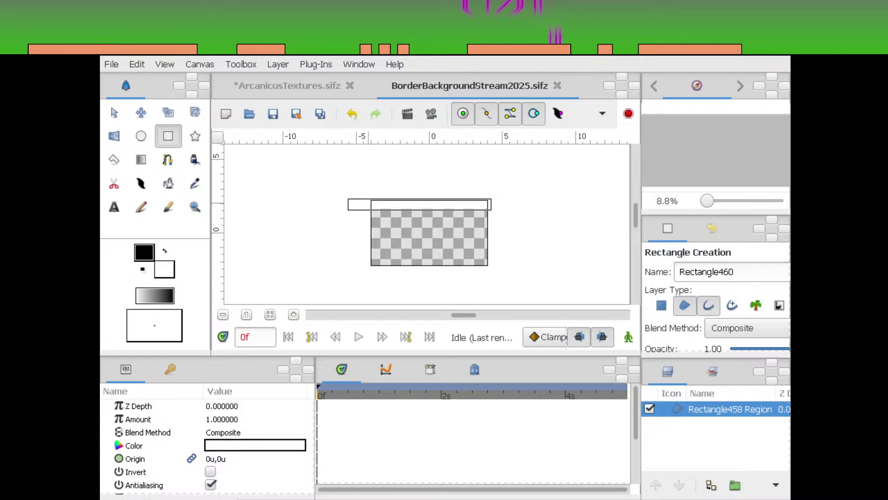
left_click_drag(370, 205, 492, 270)
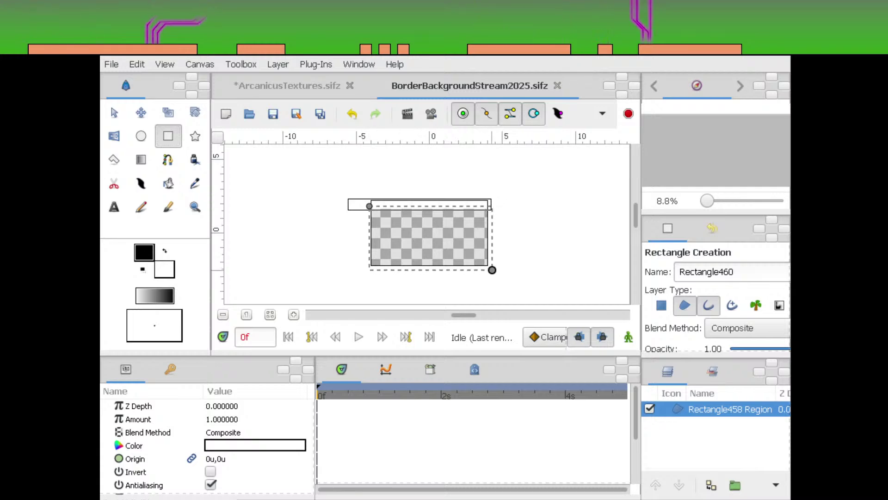
left_click_drag(376, 259, 415, 272)
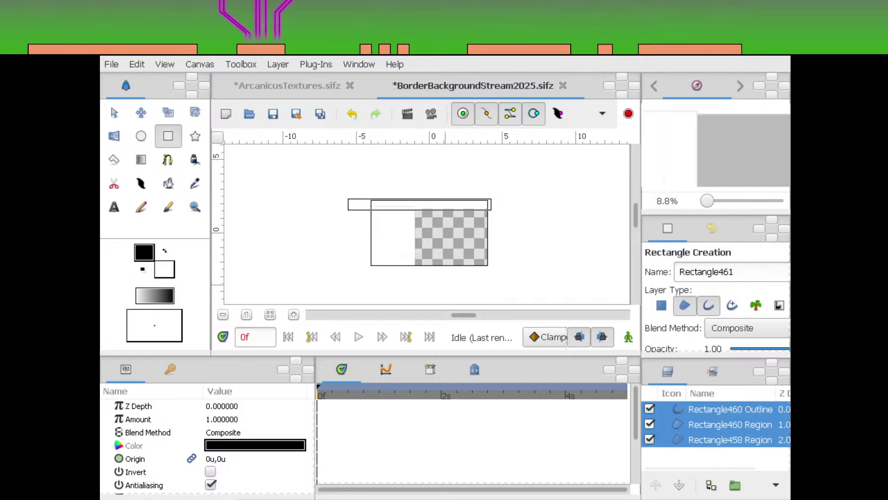
key("a")
key("Delete")
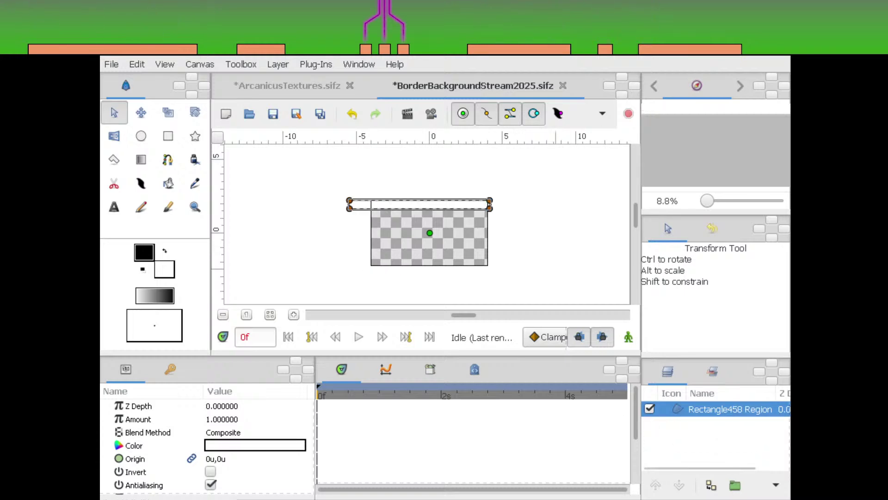
Duplicate the white border strip's region layer and put the upper copy into a new group
left_click(711, 485)
left_click(730, 409)
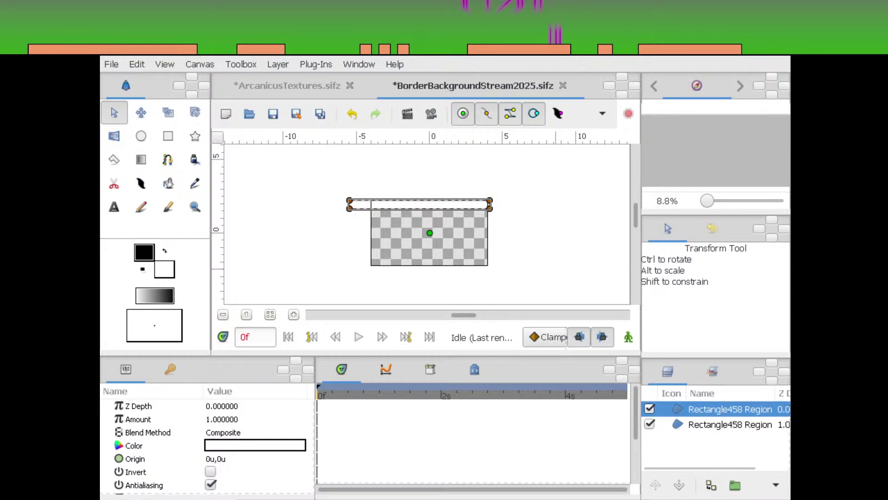
key("ctrl+g")
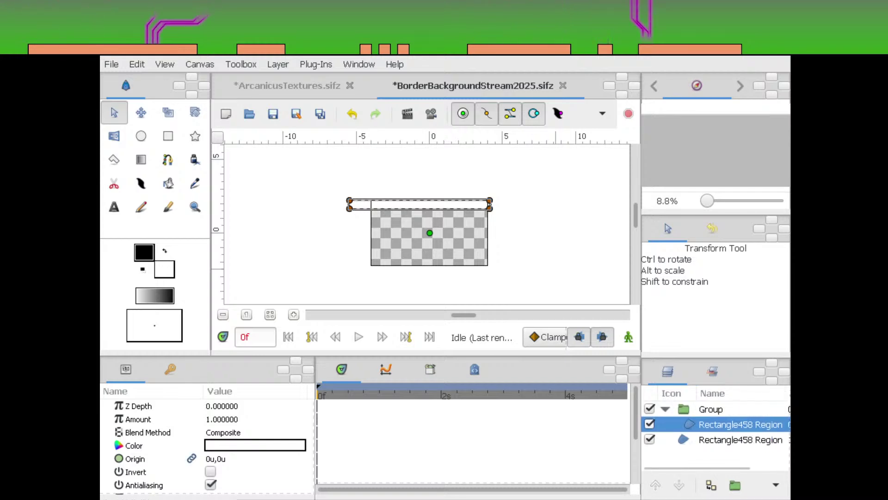
Duplicate the white rectangle region in the group and place the copy directly below the original, edge to edge
key("ctrl+d")
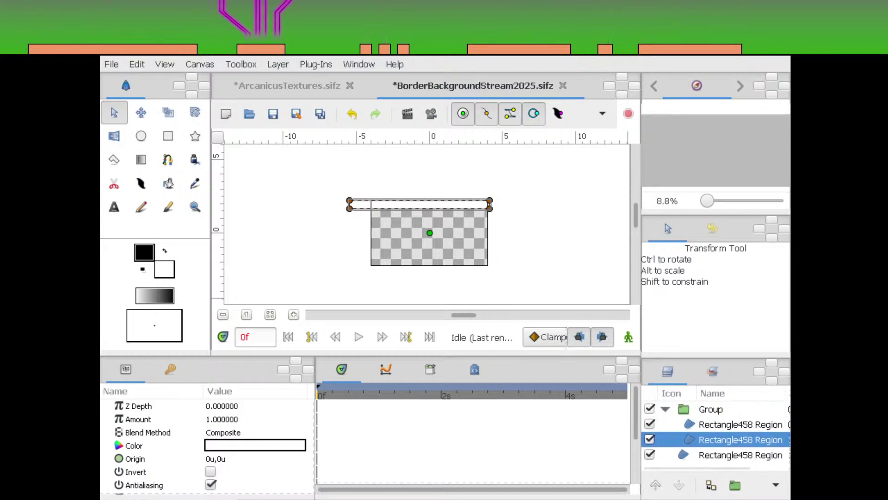
left_click_drag(707, 201, 730, 200)
left_click_drag(597, 178, 275, 223)
left_click_drag(416, 192, 420, 245)
scroll(427, 243, "up", 1)
left_click_drag(730, 200, 767, 200)
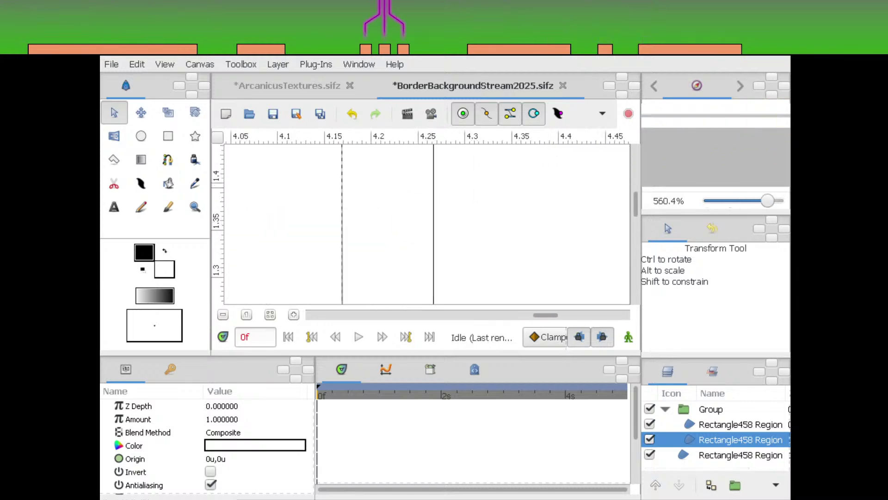
left_click_drag(400, 164, 539, 278)
left_click_drag(481, 185, 561, 118)
left_click_drag(533, 149, 598, 224)
left_click(721, 424, "ctrl")
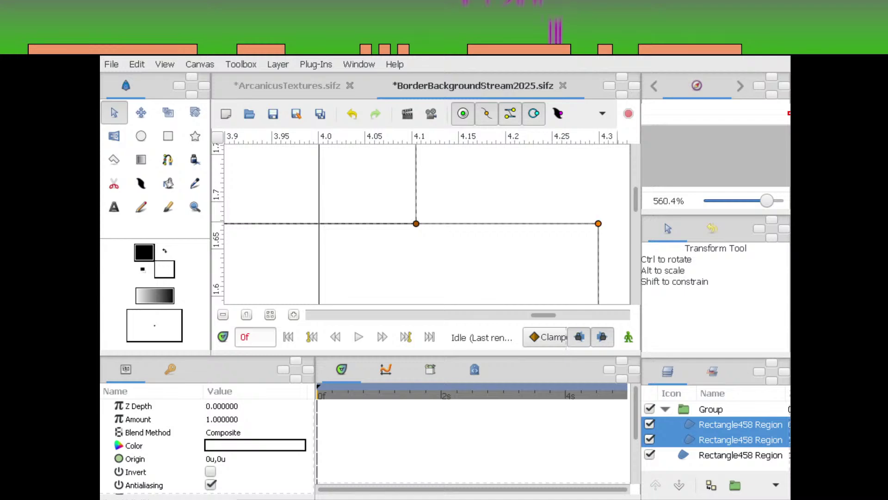
left_click_drag(767, 201, 710, 201)
scroll(427, 224, "down", 3)
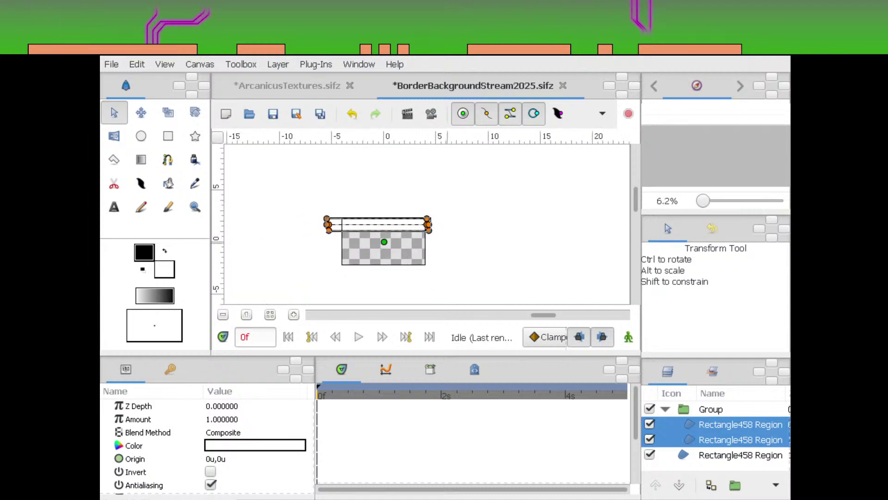
Set the transformation angle of the group holding both rectangle regions to 90°
left_click(712, 409)
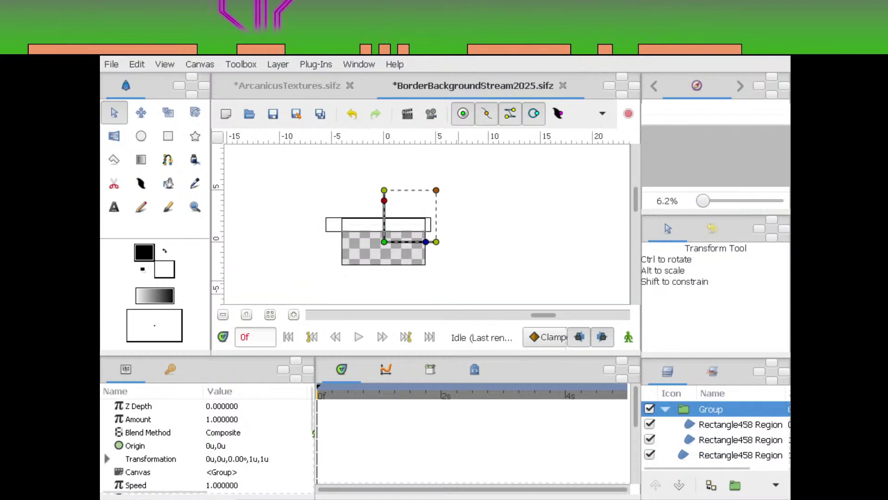
scroll(139, 440, "down", 1)
left_click(107, 425)
left_click(215, 451)
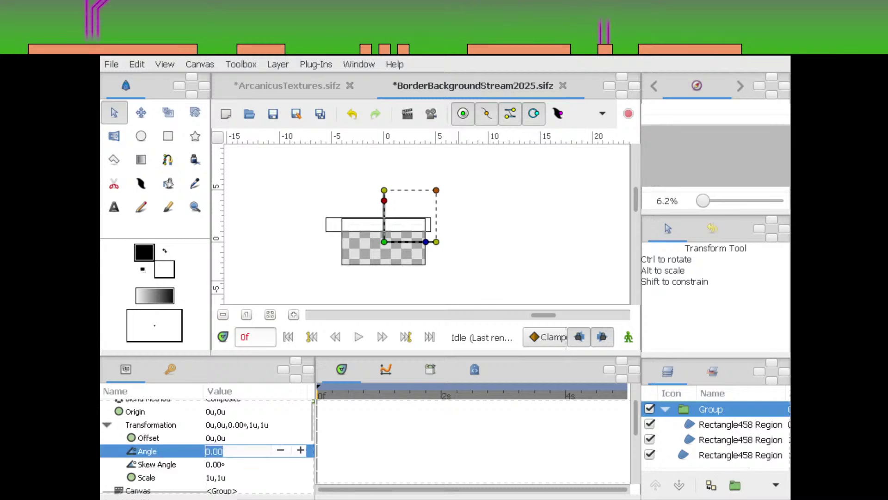
type("90")
key("Return")
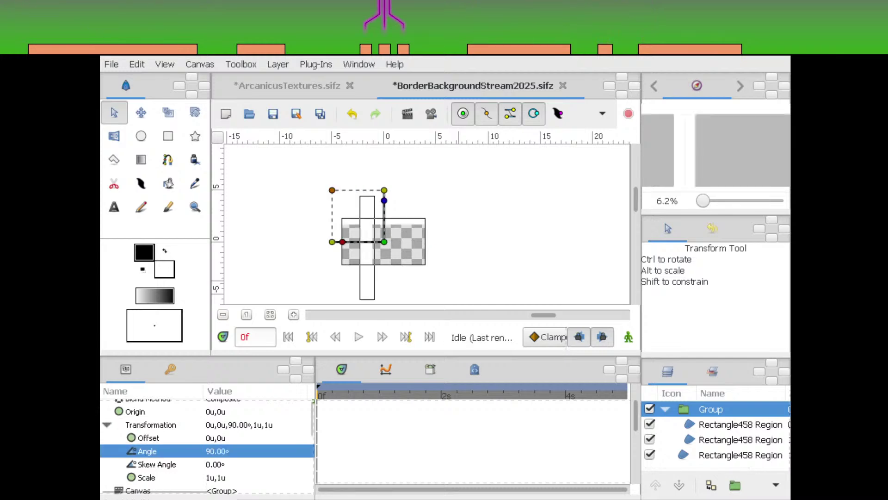
Move the group's two rectangle regions together to the left edge of the canvas
left_click(740, 424)
left_click(741, 440, "shift")
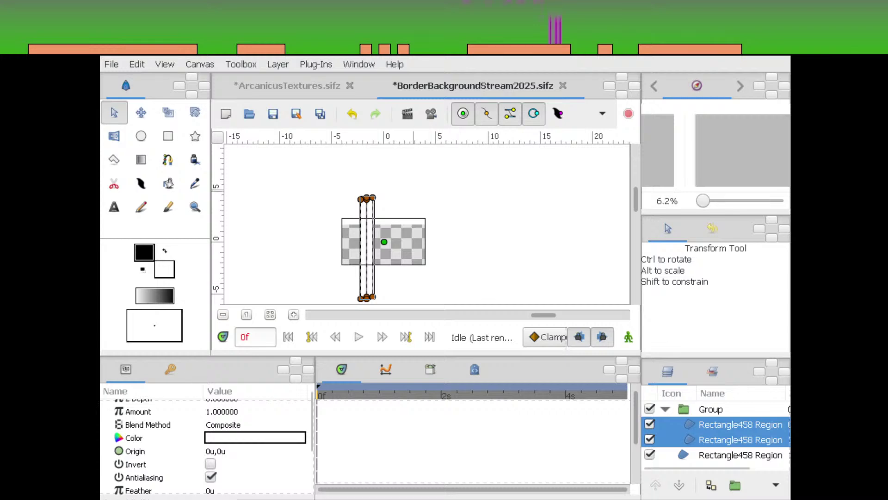
left_click_drag(370, 259, 464, 209)
left_click_drag(703, 201, 734, 200)
left_click_drag(546, 250, 378, 220)
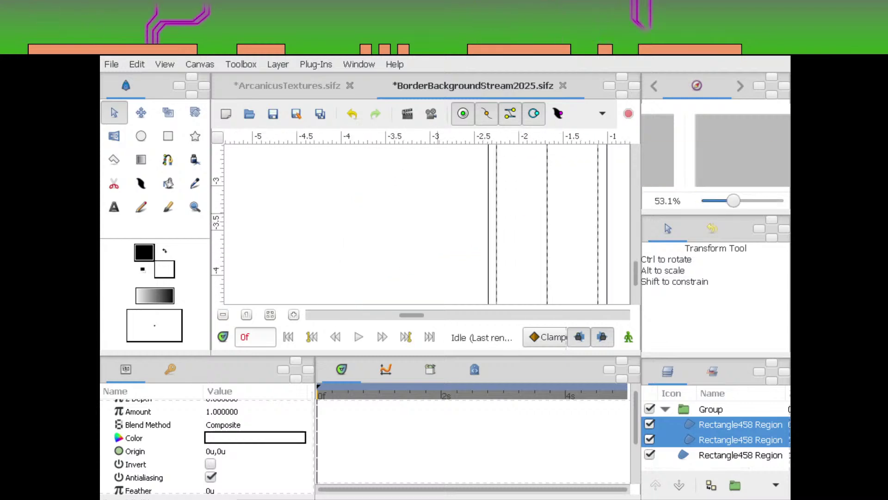
scroll(417, 175, "down", 5)
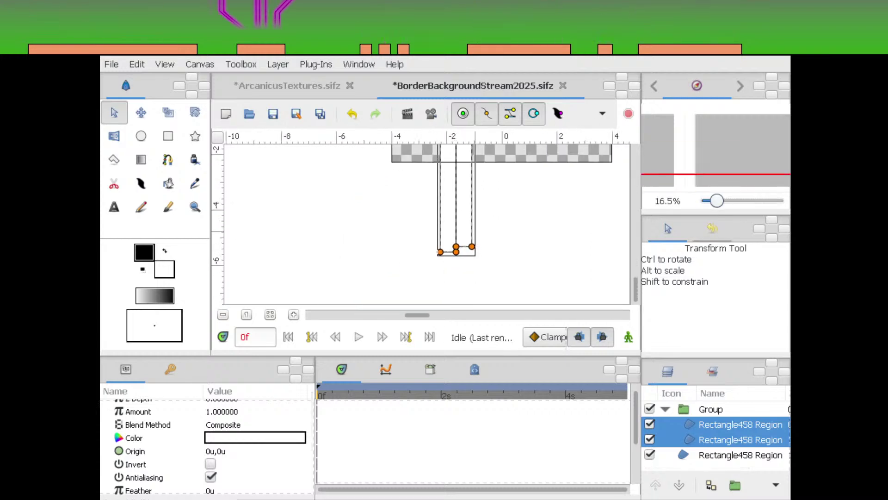
left_click_drag(457, 252, 404, 203)
left_click_drag(404, 203, 431, 277)
left_click_drag(717, 201, 738, 200)
left_click_drag(425, 296, 450, 140)
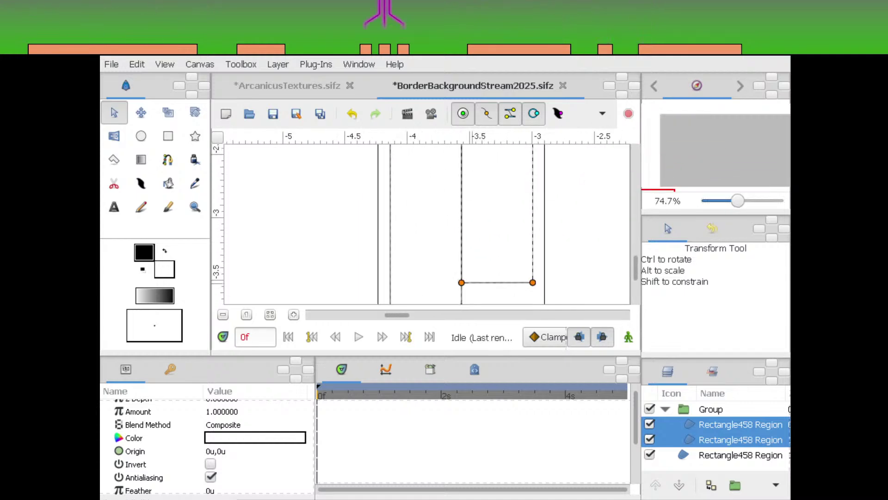
scroll(416, 222, "up", 4)
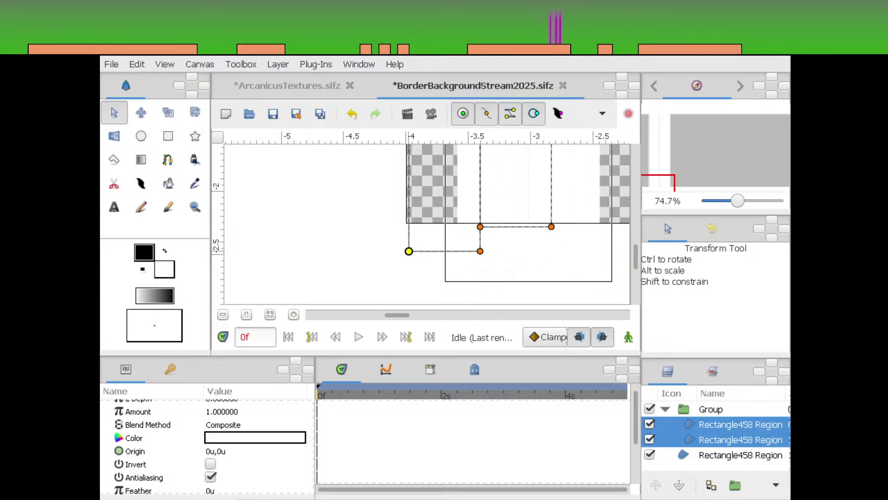
Align the outer long edge of the two regions with the canvas's left border at -4.0, their lower corner just below the canvas
left_click_drag(409, 252, 407, 251)
left_click_drag(738, 200, 782, 201)
left_click_drag(439, 249, 617, 217)
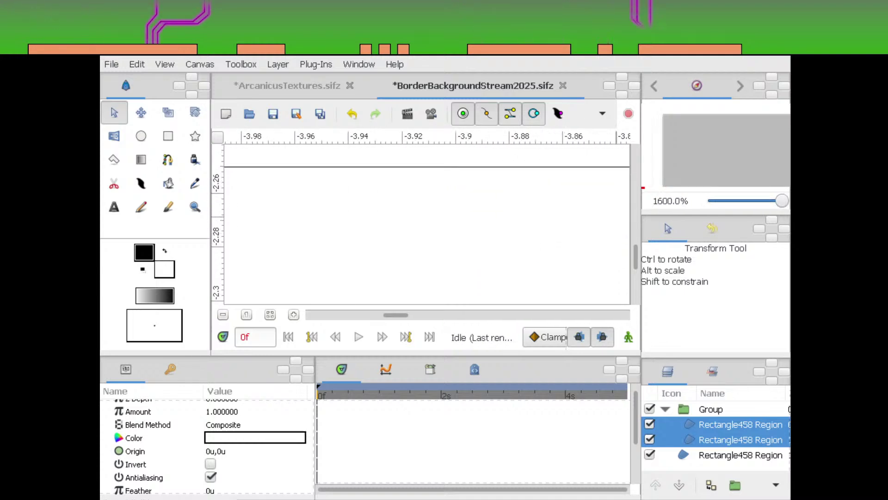
left_click_drag(361, 217, 606, 252)
left_click_drag(444, 263, 423, 99)
left_click_drag(424, 288, 421, 222)
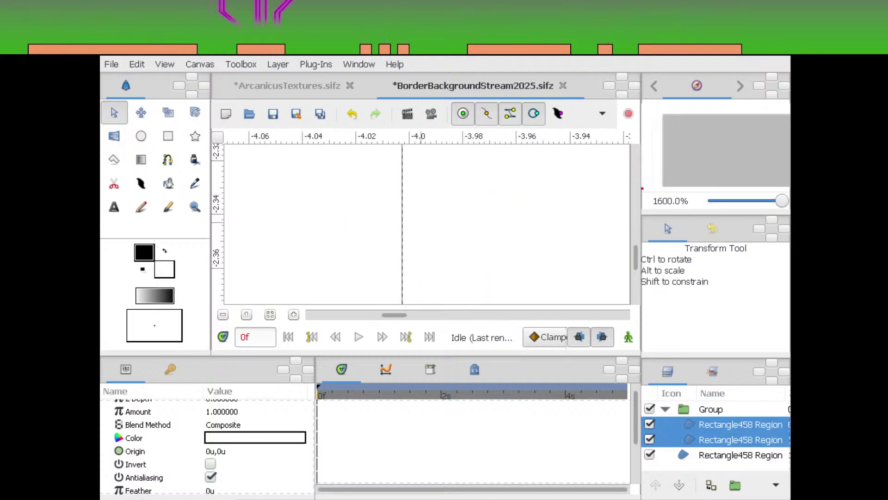
scroll(426, 224, "down", 6)
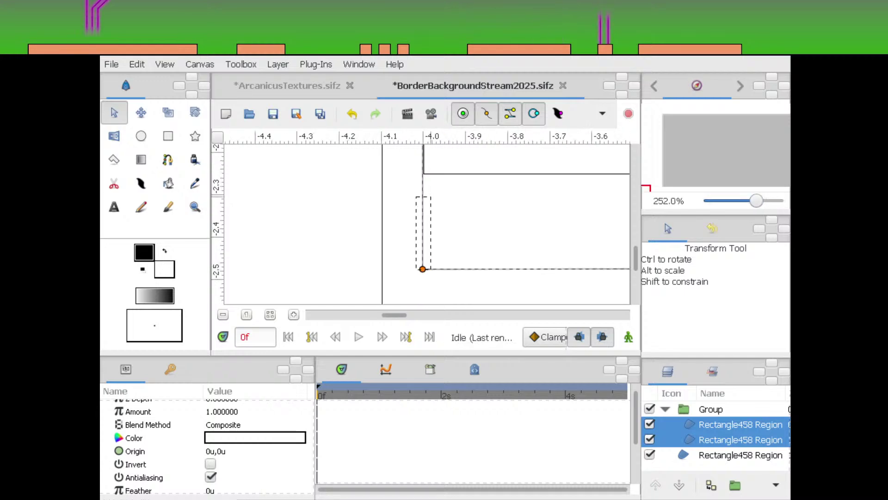
left_click_drag(416, 269, 431, 197)
left_click_drag(423, 269, 419, 193)
left_click_drag(756, 201, 782, 200)
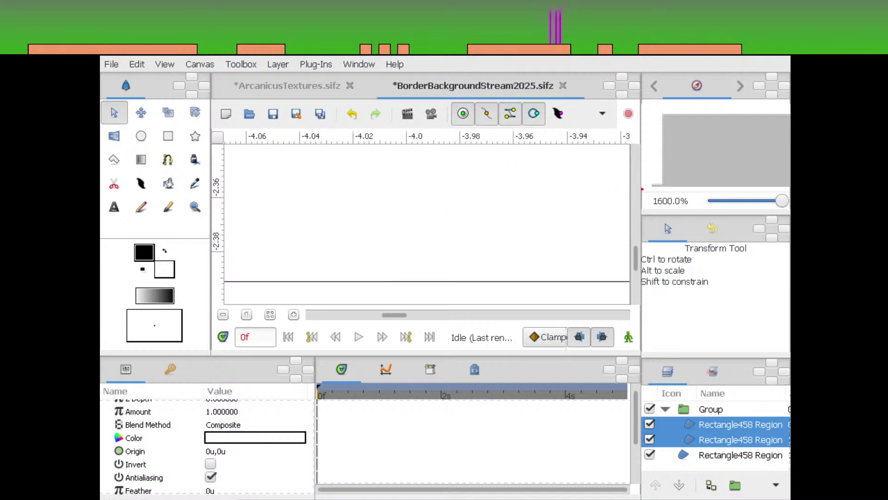
left_click_drag(384, 155, 380, 301)
left_click_drag(371, 185, 422, 261)
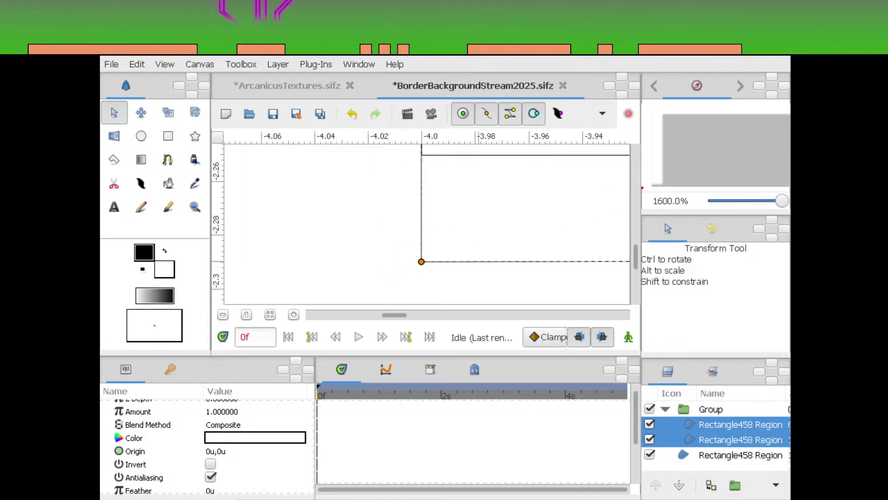
scroll(427, 224, "down", 12)
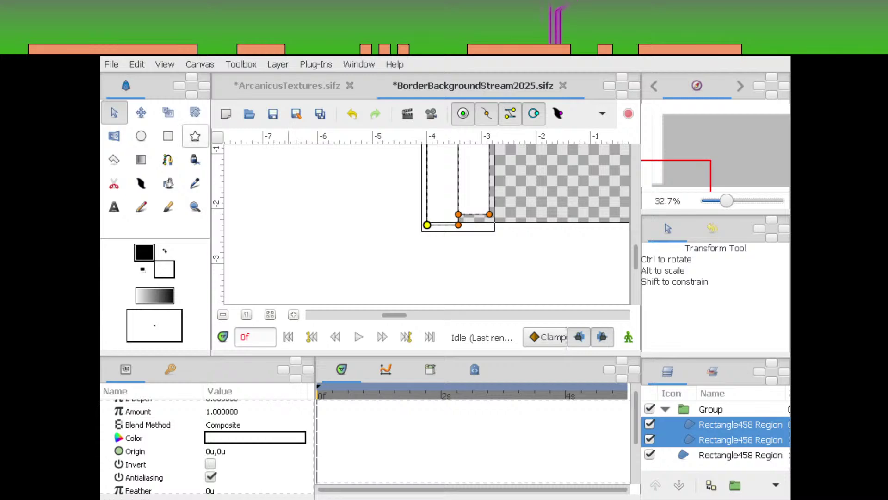
Try to mirror both rectangle regions vertically about their lower corner, and undo it
left_click(195, 112)
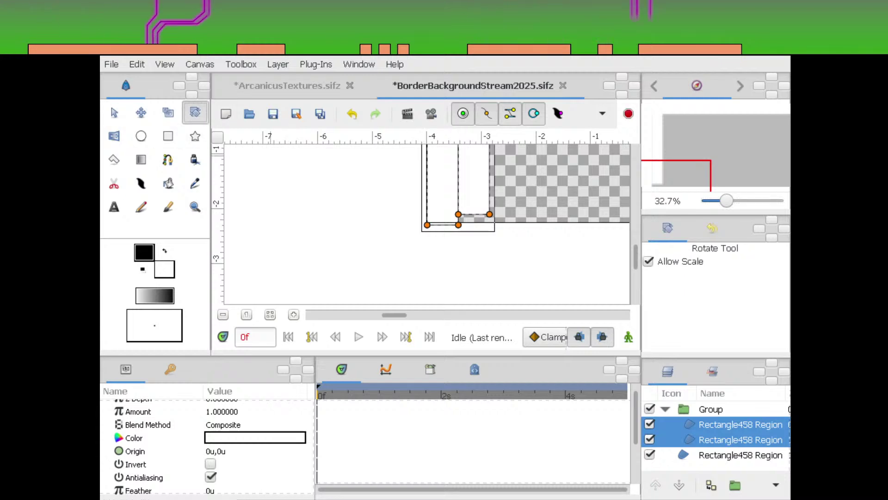
left_click(114, 136)
mouse_move(427, 225)
left_mouse_down()
mouse_move(438, 151)
mouse_move(423, 243)
mouse_move(423, 232)
left_mouse_up()
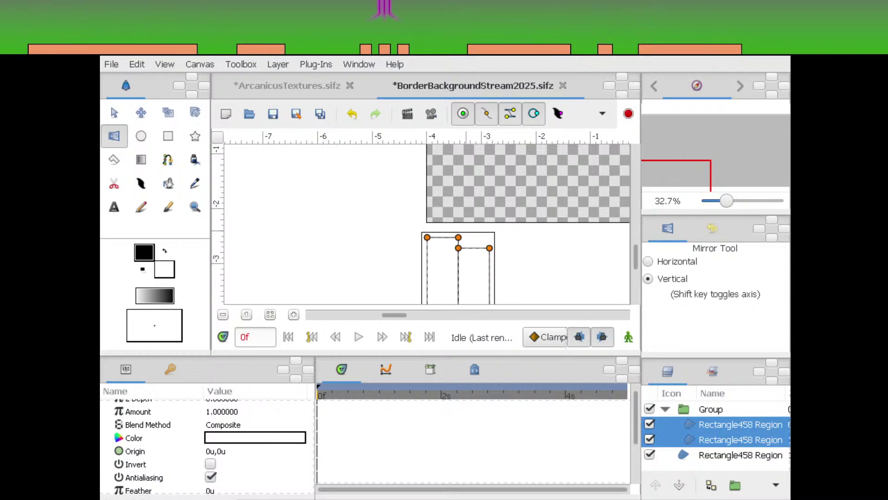
key("ctrl+z")
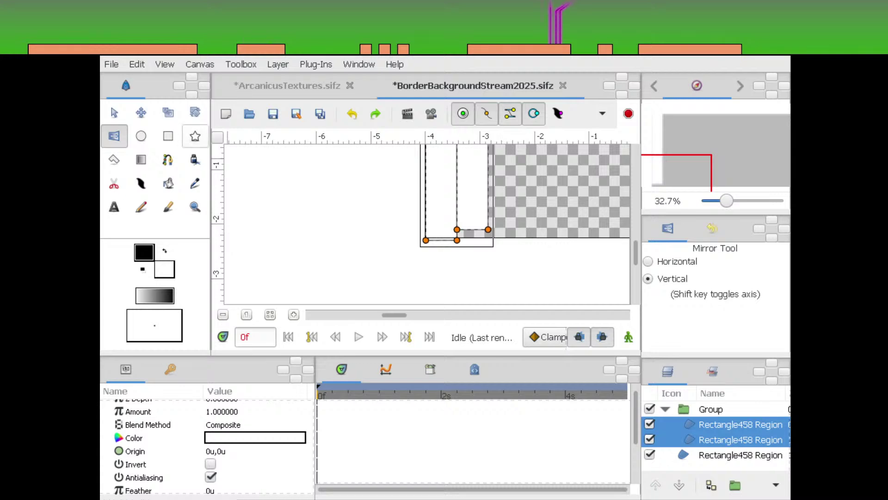
Shift the two regions slightly down and realign their outer edge with the canvas's left border at -4.0
left_click(114, 113)
scroll(428, 227, "up", 10)
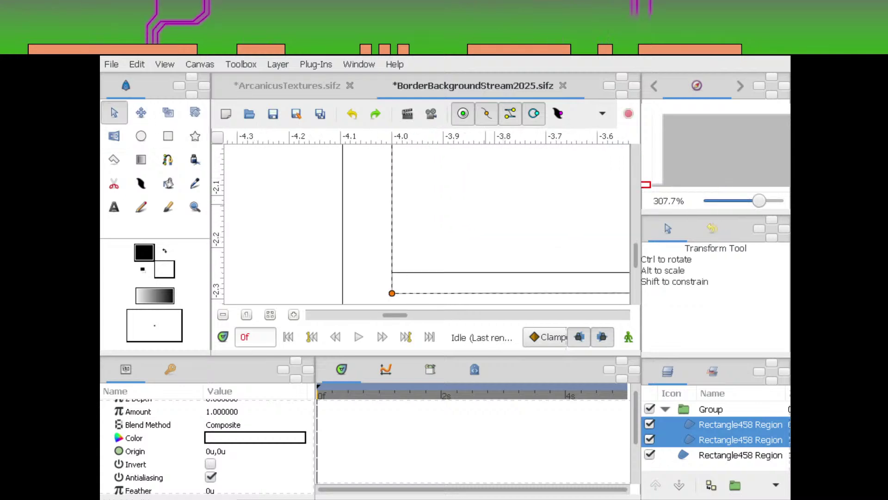
key("equal")
key("equal")
key("equal")
key("equal")
key("equal")
key("equal")
key("equal")
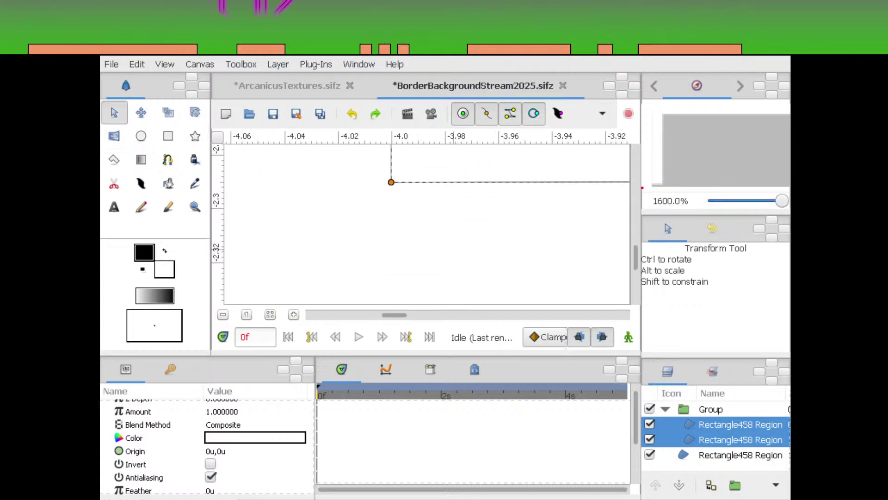
left_click_drag(427, 201, 424, 276)
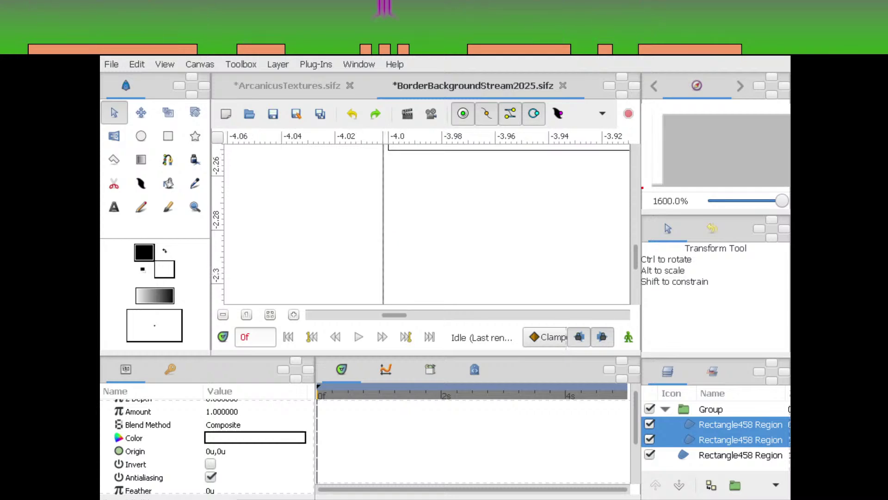
left_click_drag(378, 222, 388, 222)
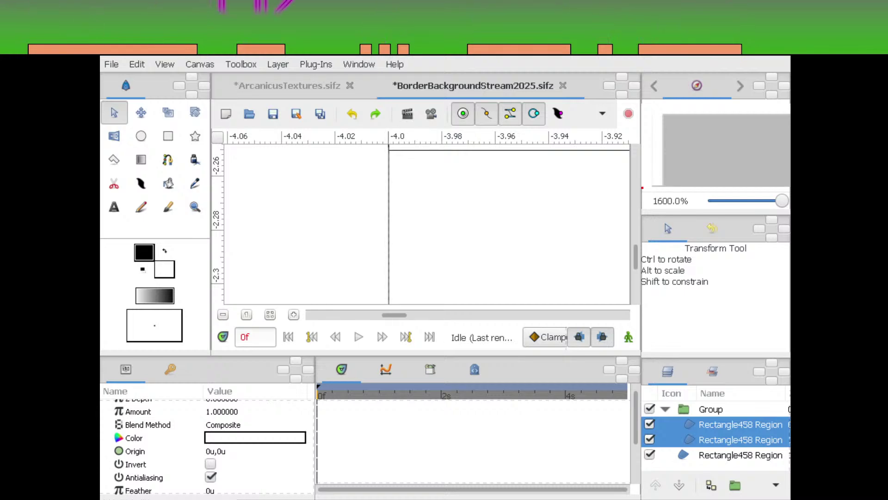
left_click(734, 201)
key("minus")
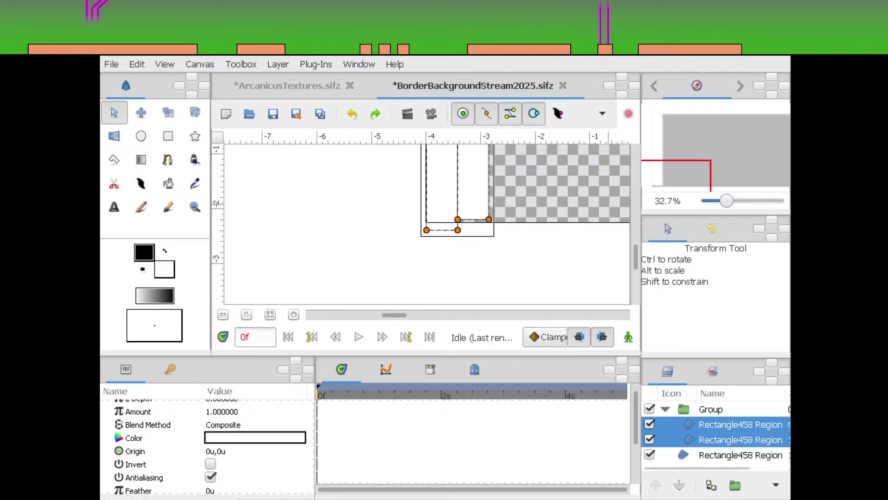
Mirror all vertices of the two regions vertically so the strips extend above and below the canvas
mouse_move(557, 204)
left_mouse_down()
mouse_move(458, 218)
mouse_move(441, 271)
left_mouse_up()
key("ctrl+a")
left_click_drag(726, 200, 710, 201)
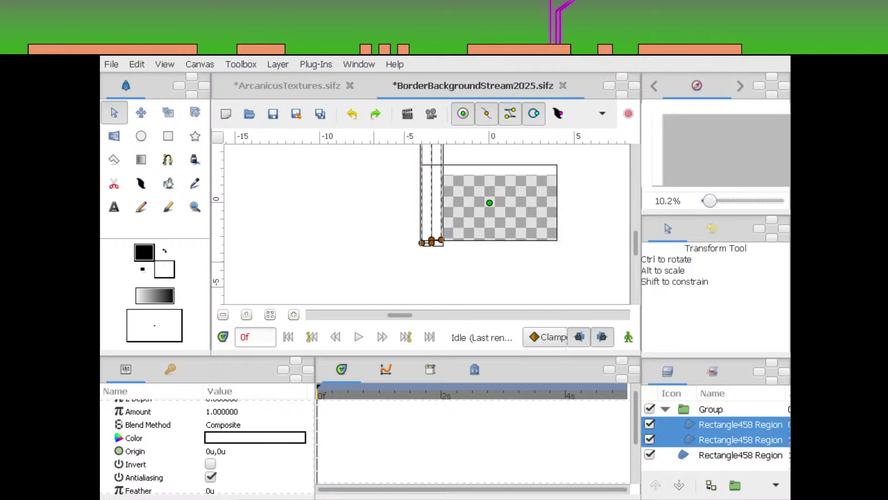
left_click_drag(608, 182, 590, 252)
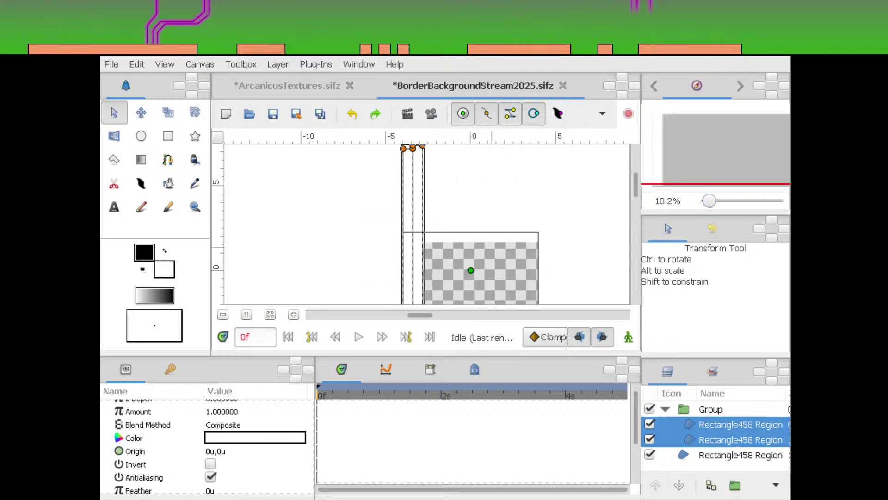
left_click_drag(492, 248, 507, 203)
left_click(169, 113)
left_click_drag(710, 201, 705, 201)
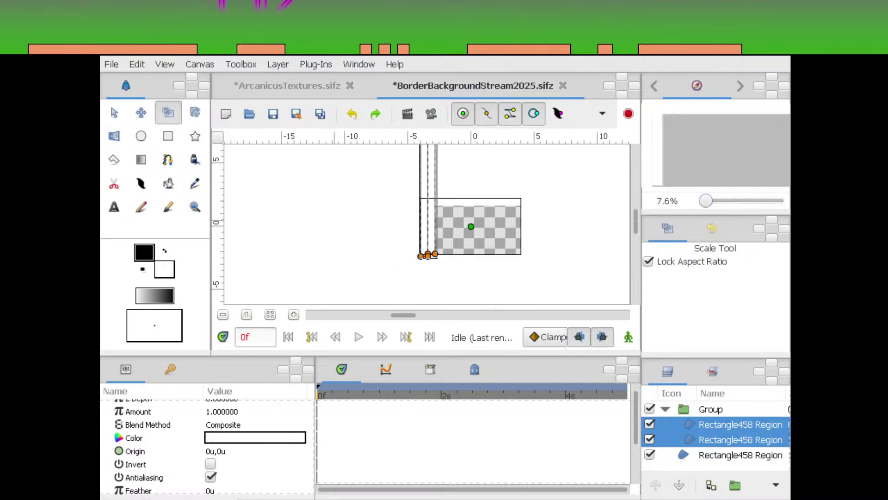
left_click(114, 135)
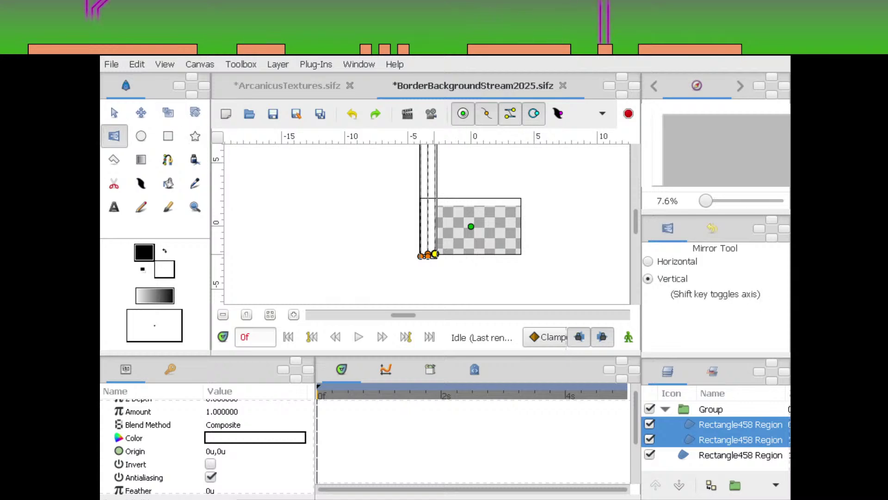
left_click_drag(434, 254, 449, 214)
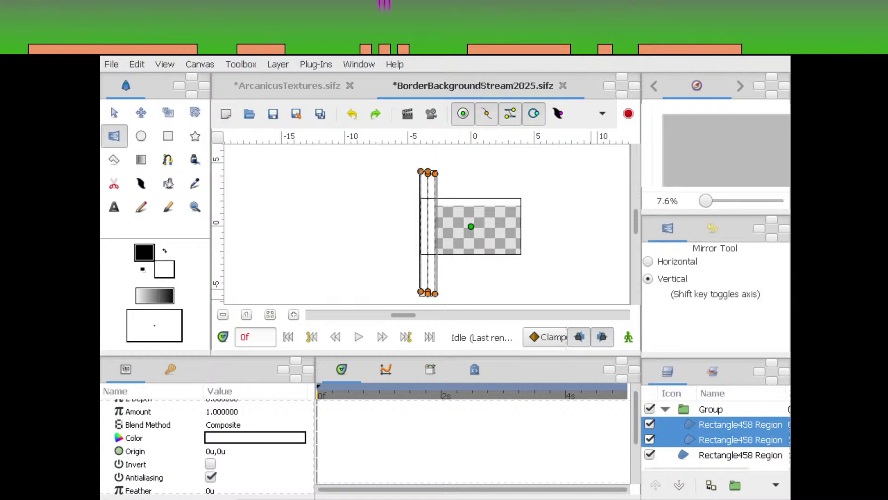
Duplicate the two selected rectangle regions and move the copies to the canvas's right border, their lower corner just below the canvas
left_click(711, 485)
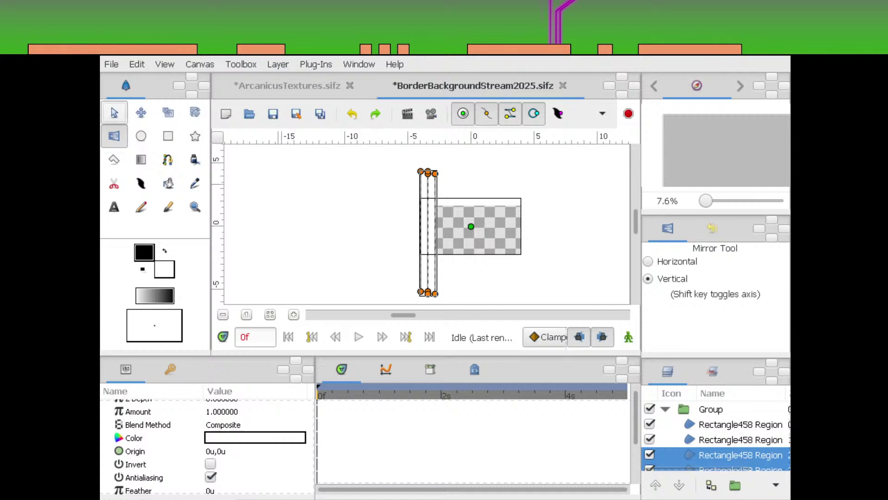
left_click(115, 113)
left_click_drag(435, 294, 520, 261)
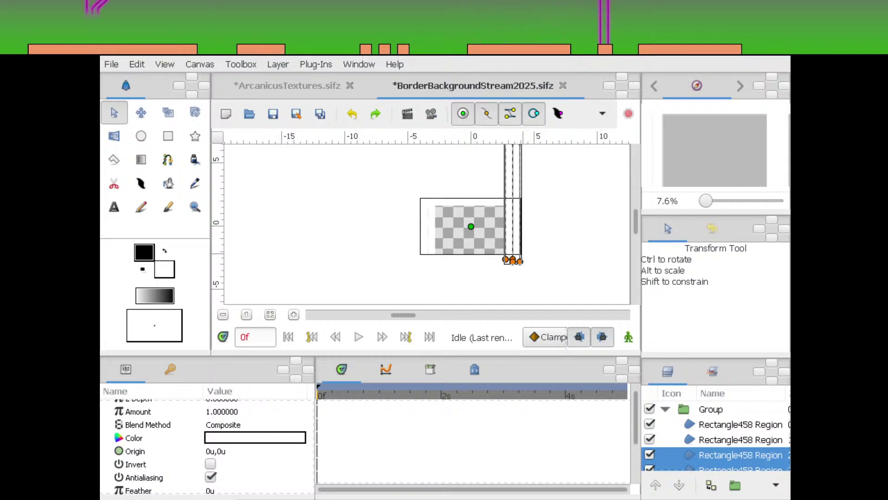
Shift the duplicated regions slightly right so their outer edge nearly meets the canvas's right border
left_click_drag(512, 258, 471, 229)
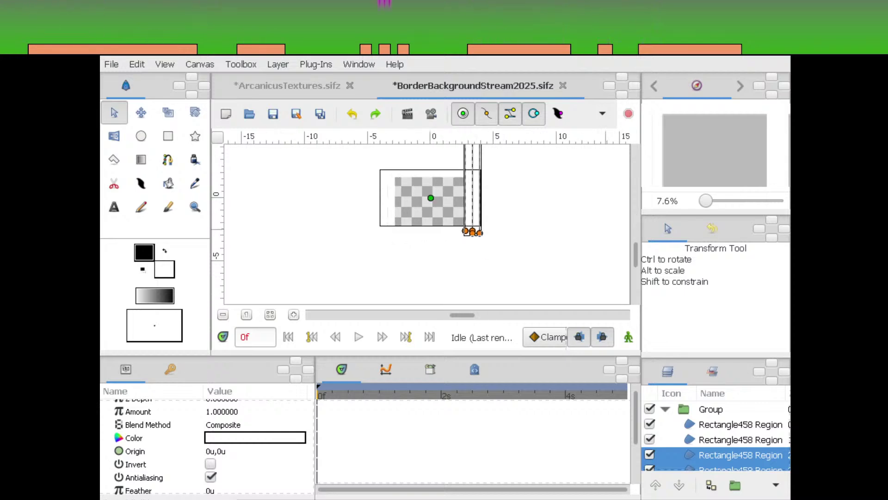
scroll(471, 229, "up", 12)
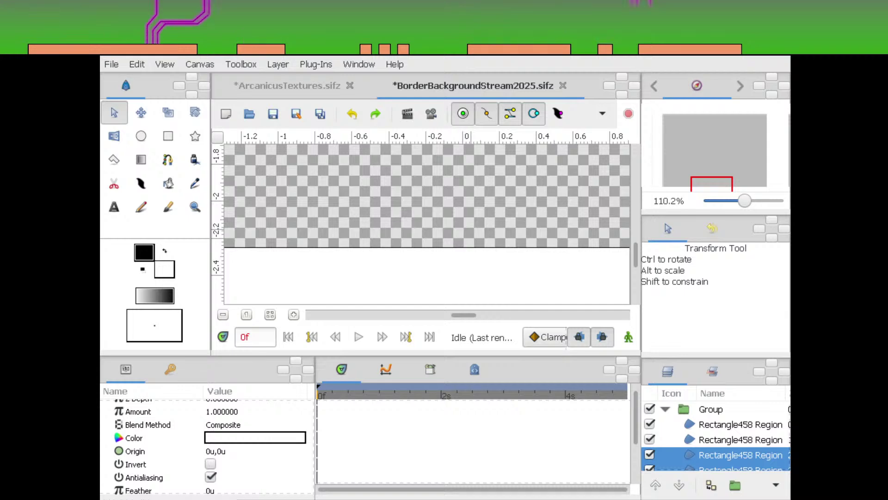
left_click(728, 186)
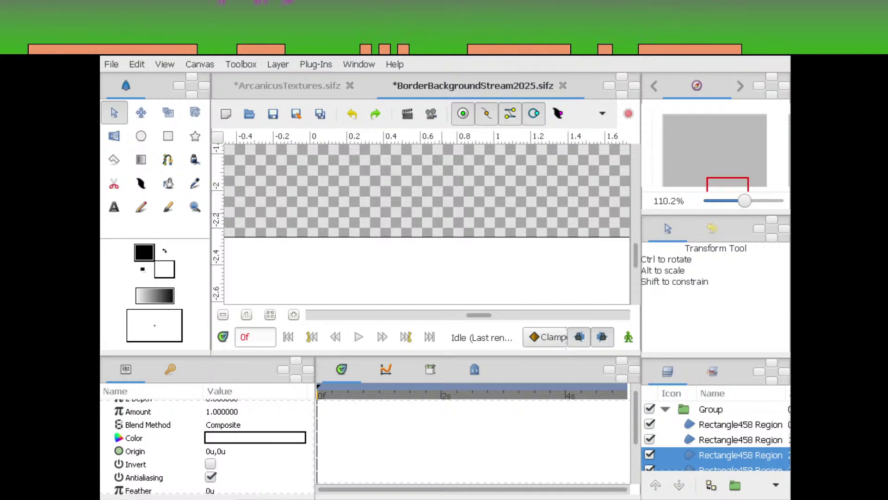
left_click_drag(745, 201, 727, 200)
left_click_drag(477, 217, 293, 196)
scroll(427, 225, "up", 5)
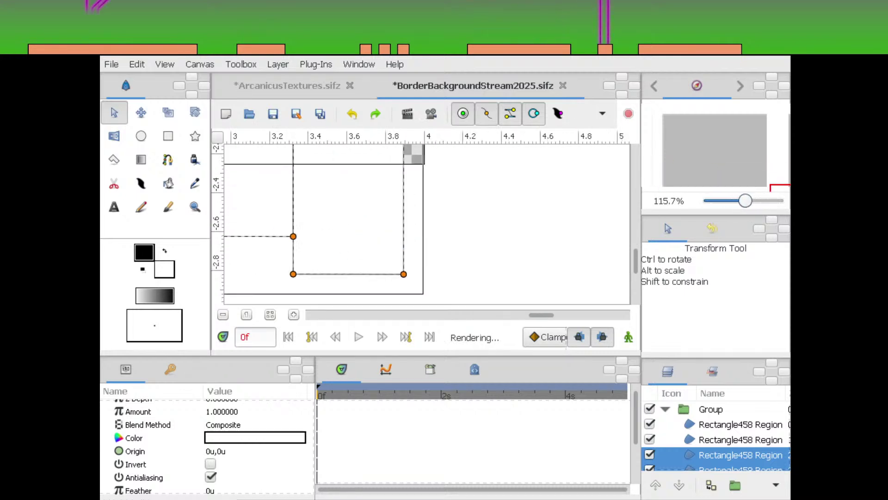
left_click_drag(490, 266, 572, 230)
left_click_drag(756, 201, 744, 201)
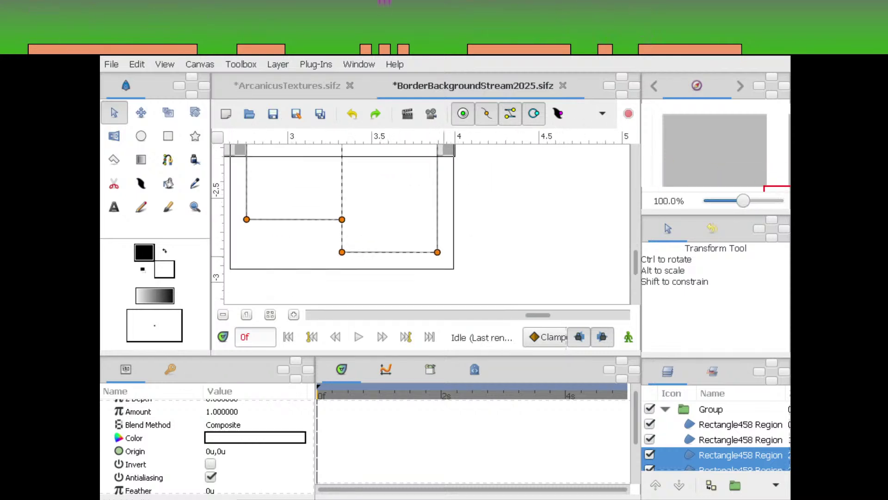
left_click_drag(438, 252, 455, 169)
left_click_drag(451, 170, 443, 255)
Align the duplicated regions' outer edge precisely with the canvas's right border at 4.0, their lower corner just below the canvas
left_click_drag(744, 201, 767, 201)
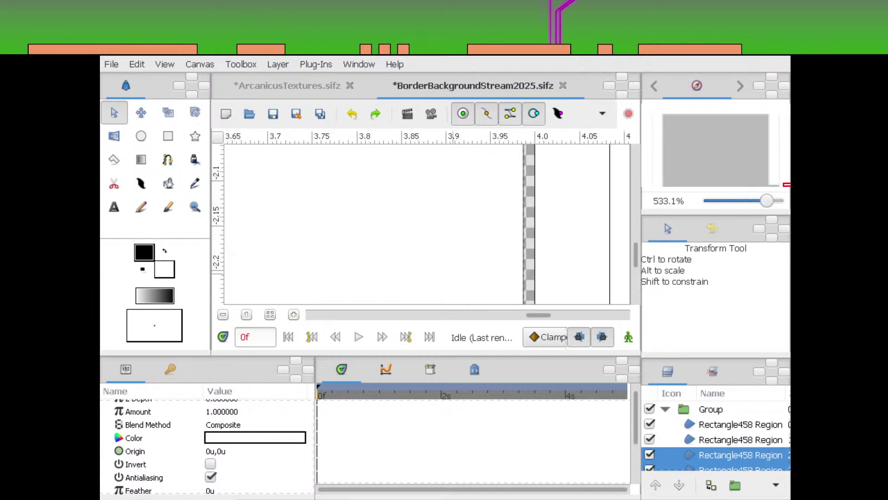
left_click_drag(499, 292, 421, 151)
left_click_drag(445, 243, 460, 192)
left_click_drag(459, 192, 454, 221)
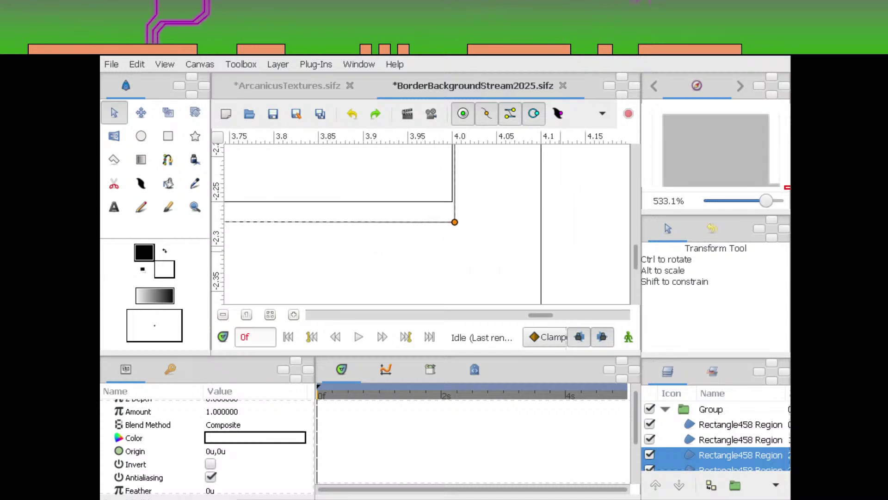
left_click_drag(766, 200, 782, 201)
left_click_drag(502, 153, 462, 209)
mouse_move(486, 271)
left_mouse_down()
mouse_move(510, 281)
mouse_move(481, 272)
mouse_move(487, 267)
left_mouse_up()
Mirror the vertices of the two right-hand regions vertically so the strips extend above and below the canvas
left_click_drag(783, 201, 711, 201)
left_click_drag(481, 198, 487, 242)
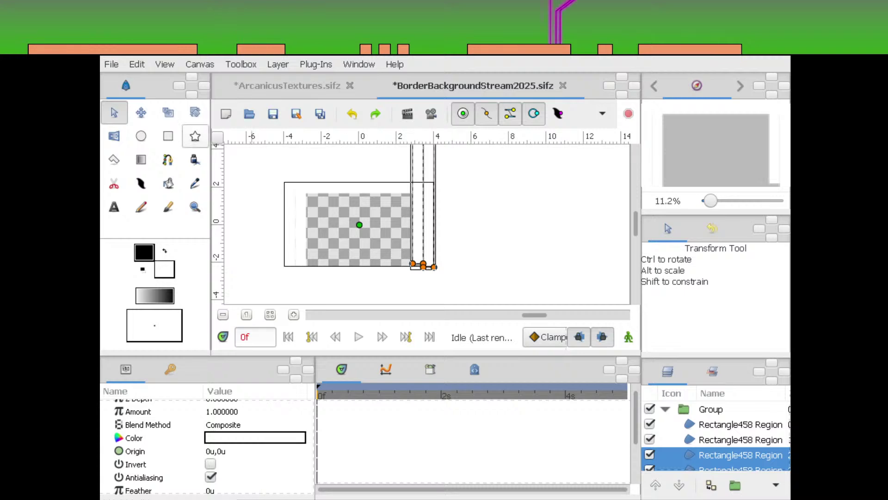
left_click(114, 135)
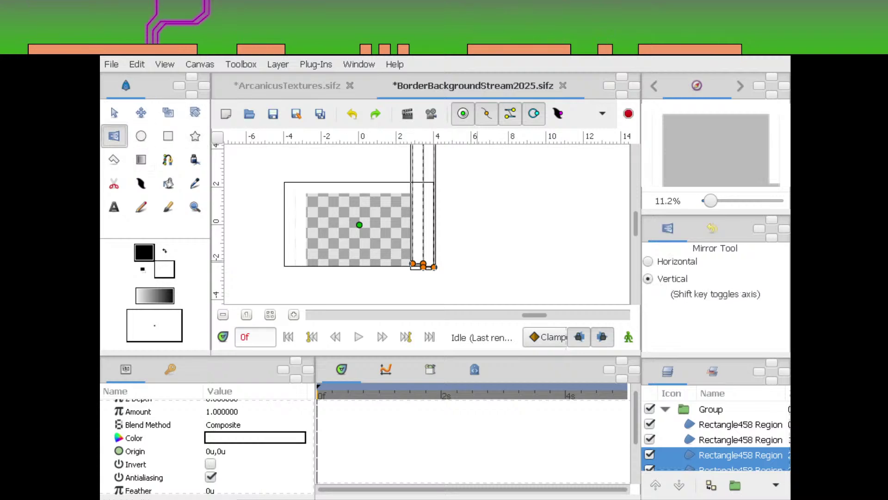
left_click_drag(434, 267, 434, 196)
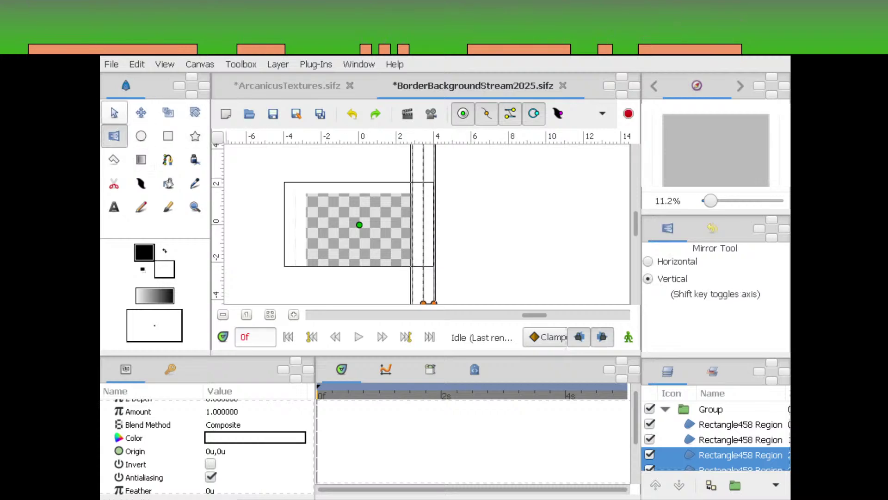
Rename the group that holds the rectangle strips as RefDel
left_click(114, 113)
left_click(312, 230)
left_click_drag(313, 230, 426, 224)
scroll(426, 224, "up", 10)
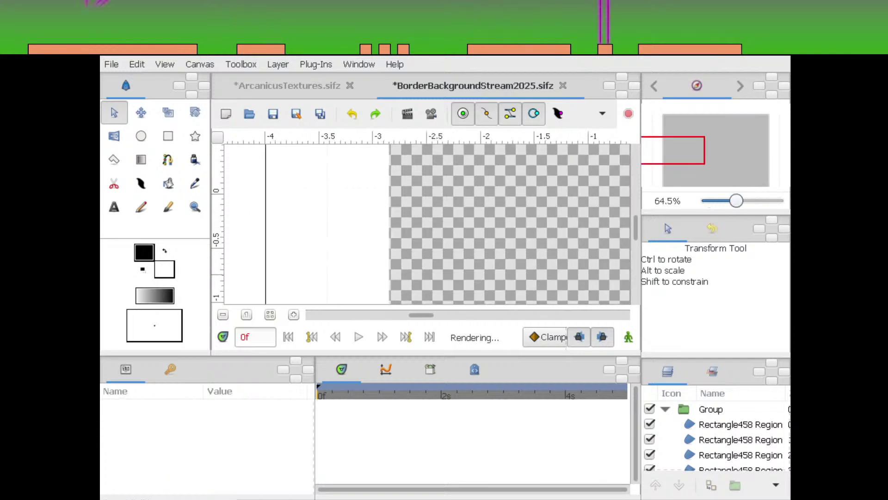
scroll(426, 224, "down", 6)
double_click(711, 410)
type("R")
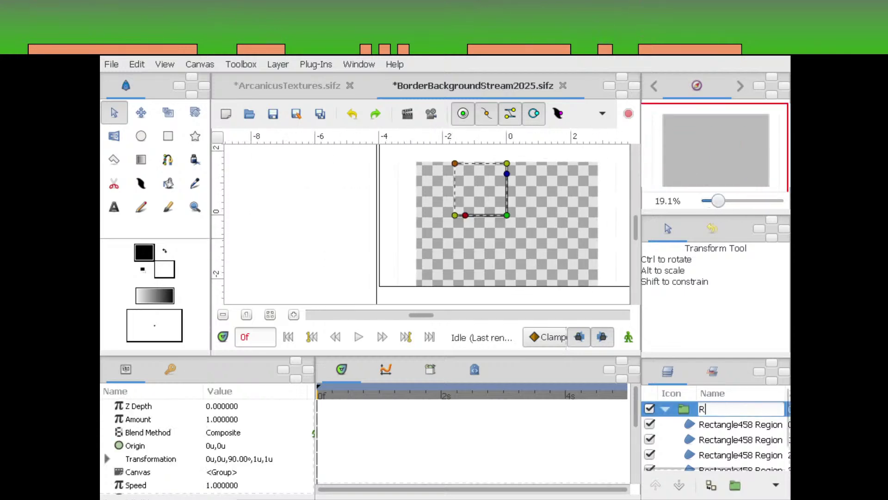
type("ef")
key("Return")
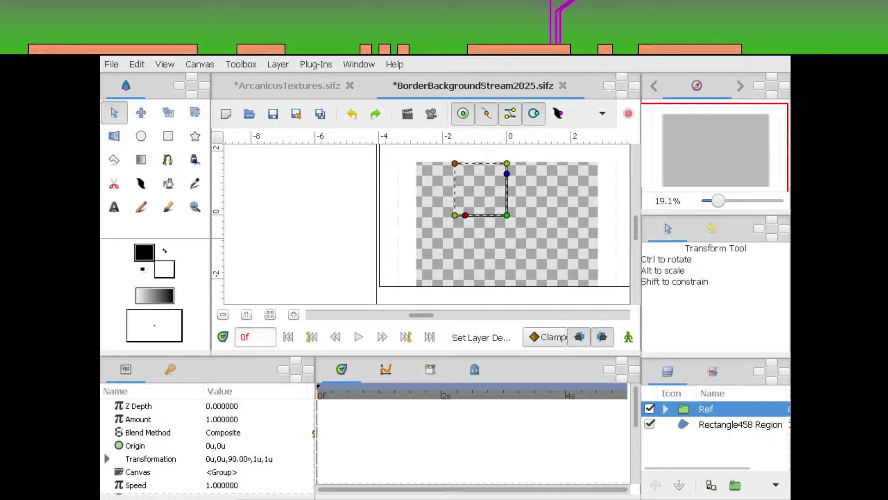
double_click(712, 409)
type("Del")
key("Return")
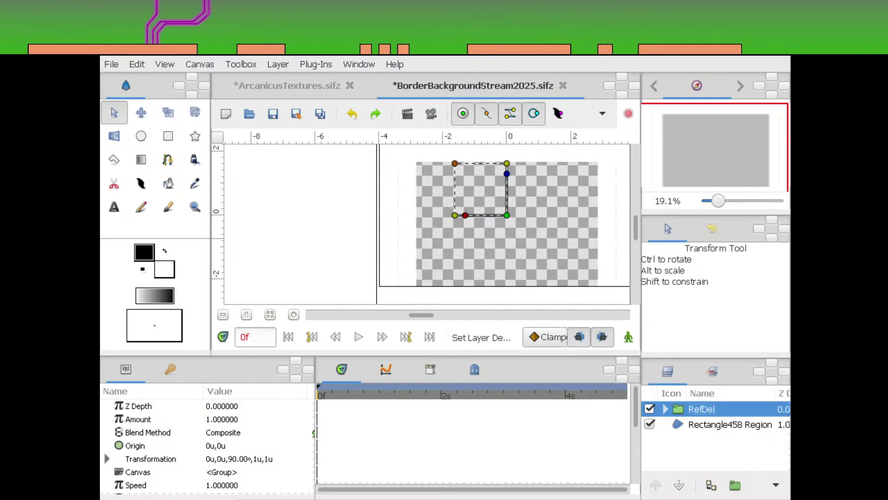
Try to duplicate a right-border strip within the RefDel group and move the copy inward, and undo it
left_click(730, 425)
left_click(702, 409)
left_click(665, 409)
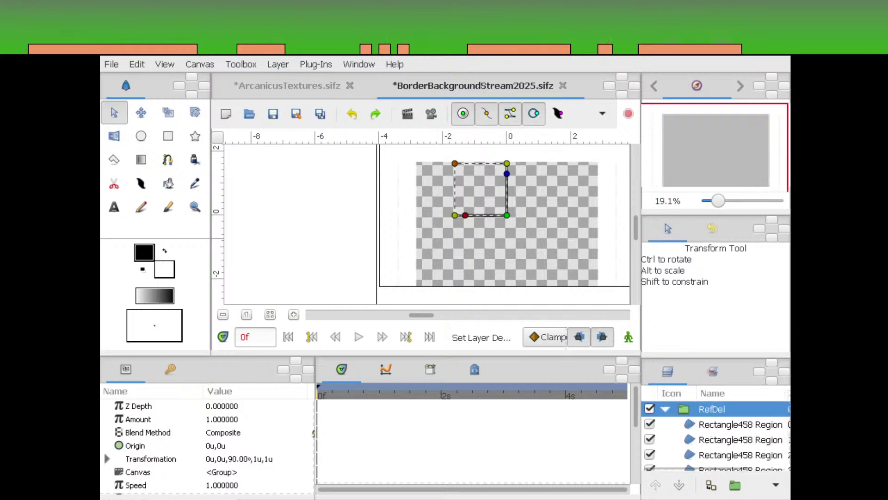
left_click(736, 424)
scroll(735, 428, "down", 2)
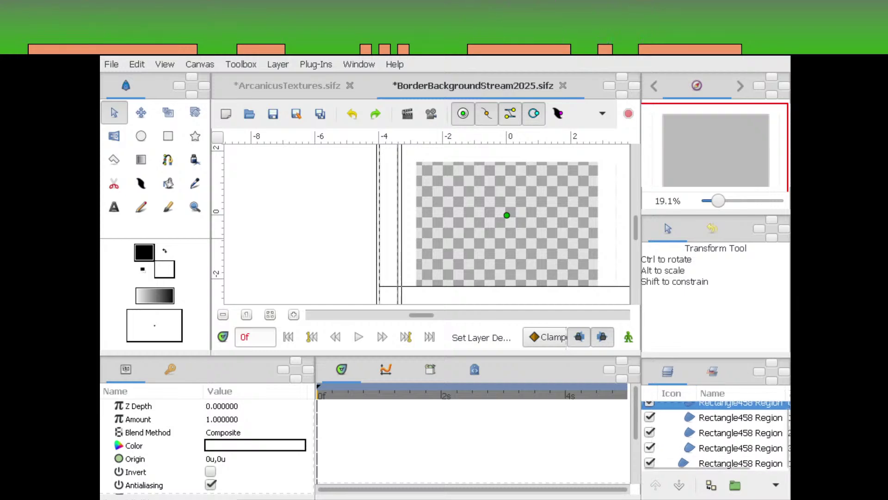
mouse_move(735, 463)
left_mouse_down()
mouse_move(735, 444)
mouse_move(736, 468)
left_mouse_up()
left_click_drag(527, 199, 498, 255)
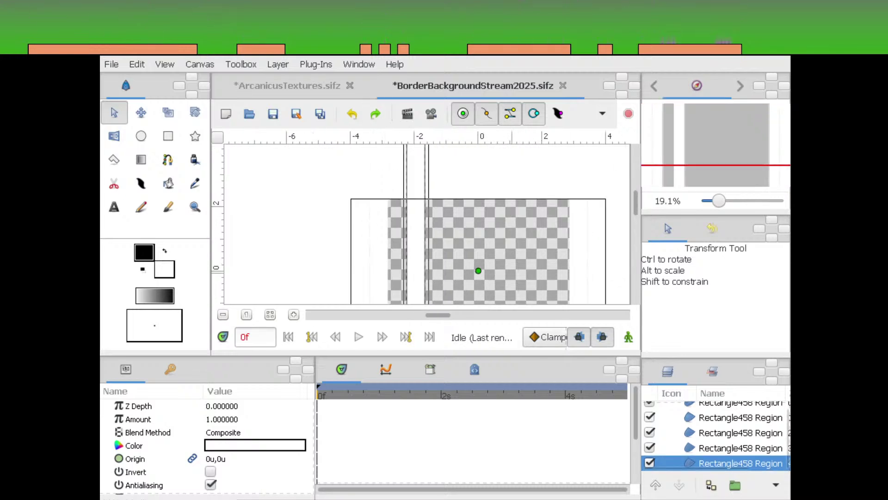
left_click(352, 114)
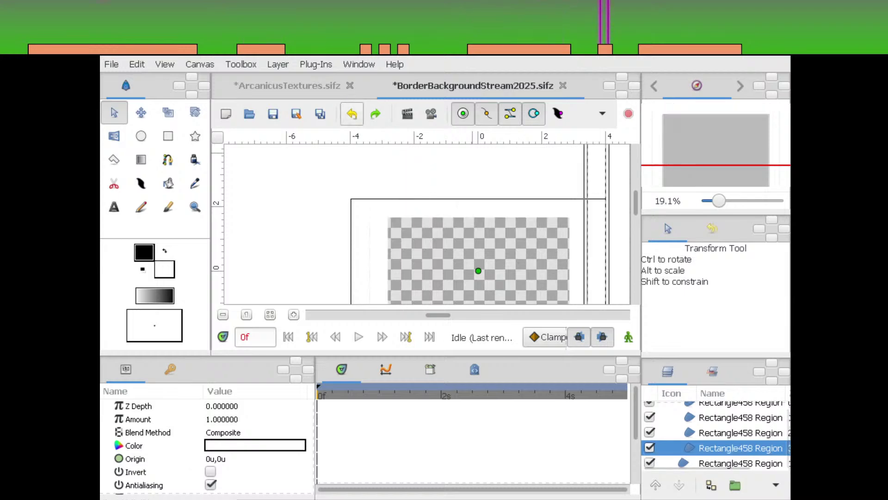
Save the BorderBackgroundStream2025.sifz file
left_click(273, 114)
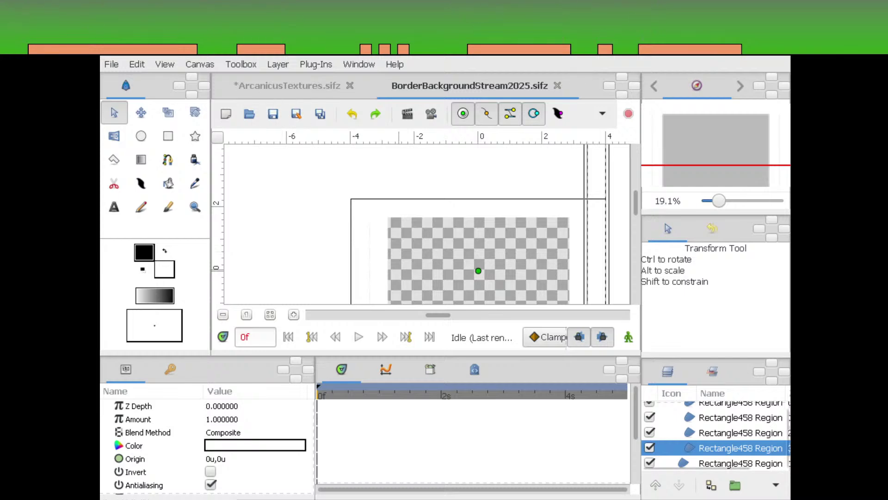
key("alt+Tab")
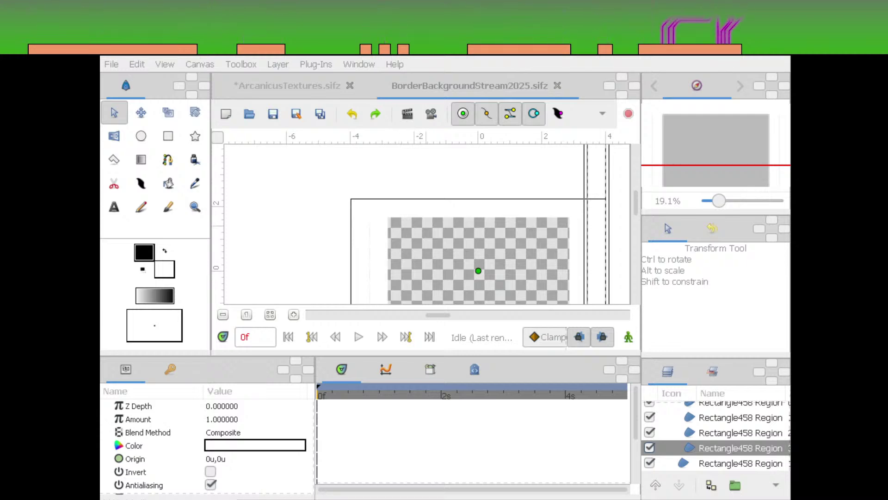
Collapse the RefDel group and examine the white strips along the canvas's edges
left_click_drag(422, 254, 407, 223)
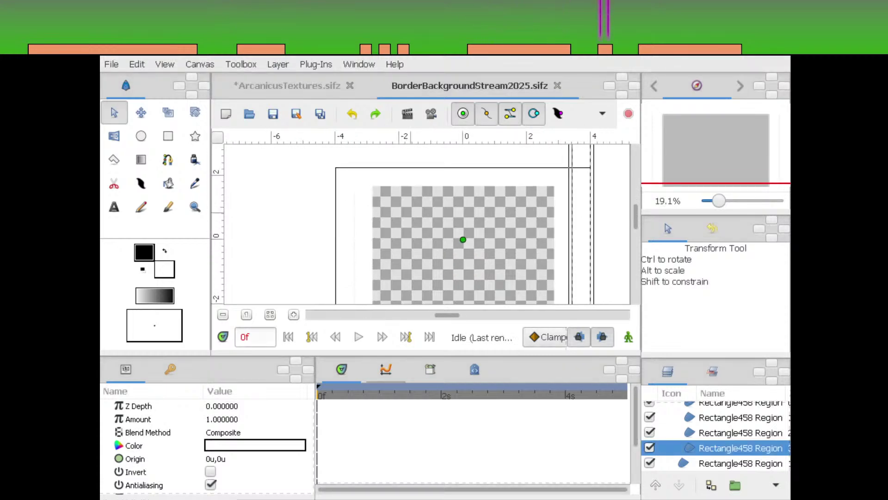
left_click_drag(463, 240, 485, 229)
left_click(353, 240)
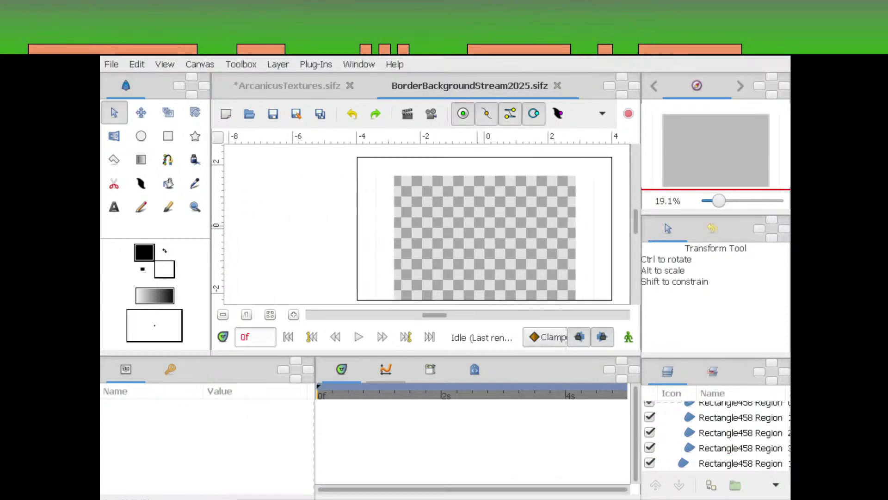
scroll(713, 432, "up", 2)
left_click(665, 409)
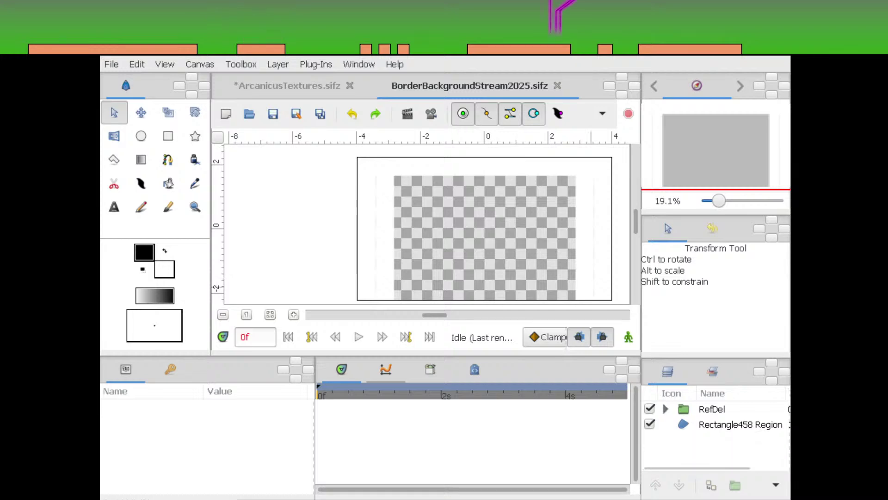
left_click_drag(546, 261, 539, 285)
left_click_drag(719, 201, 726, 201)
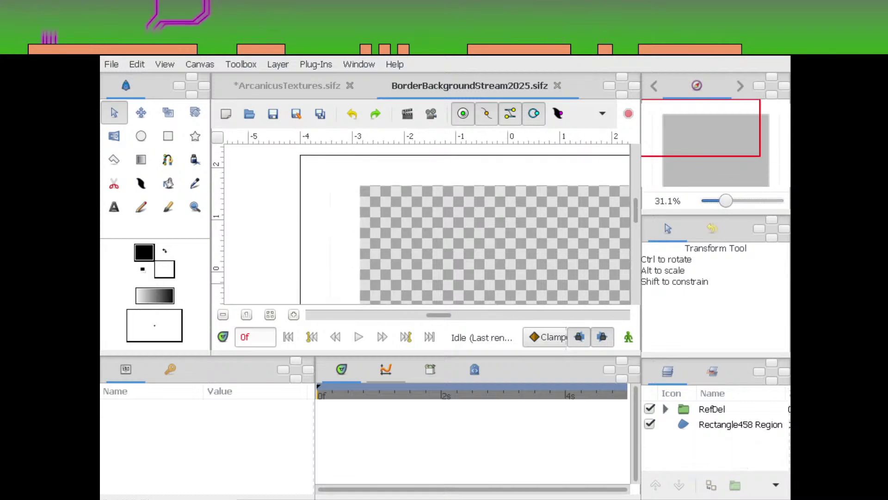
left_click_drag(392, 235, 361, 262)
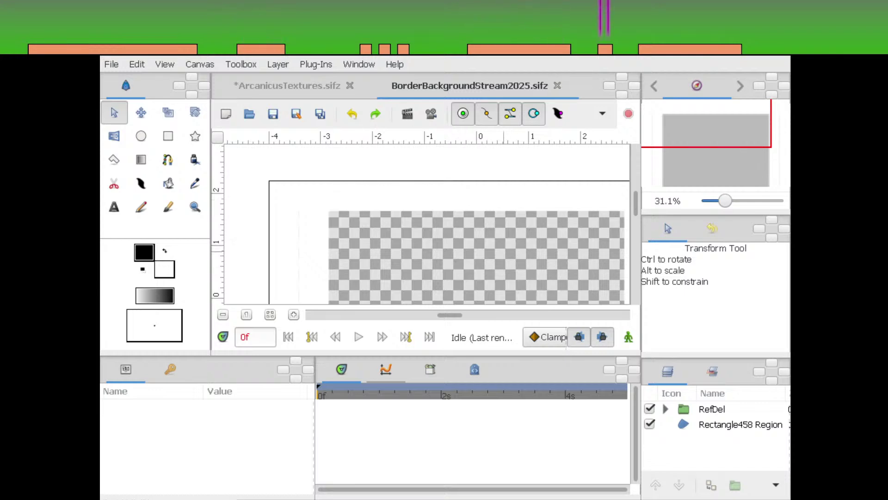
left_click_drag(559, 269, 566, 227)
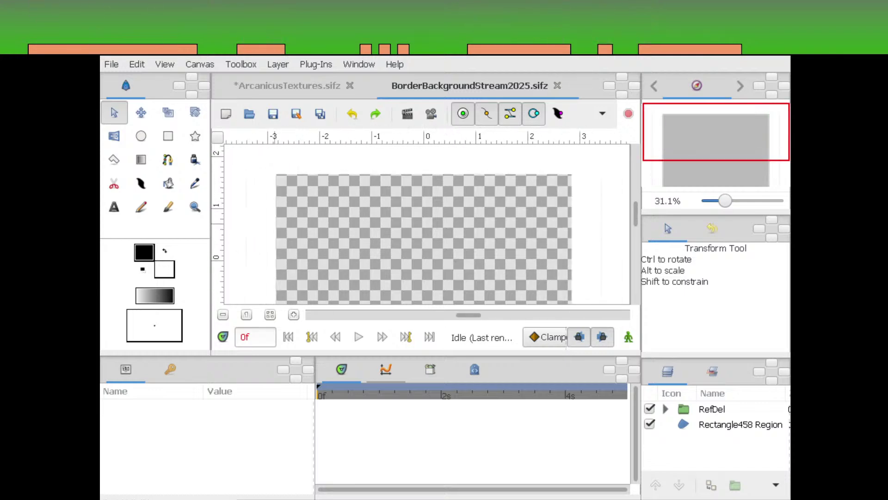
Close the BorderBackgroundStream2025.sifz document and return to ArcanicusTextures.sifz
left_click(558, 85)
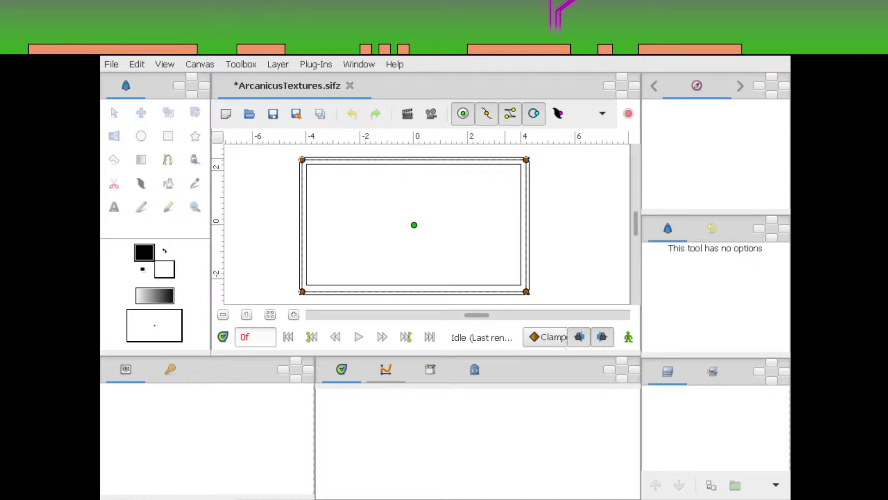
left_click_drag(374, 199, 413, 230)
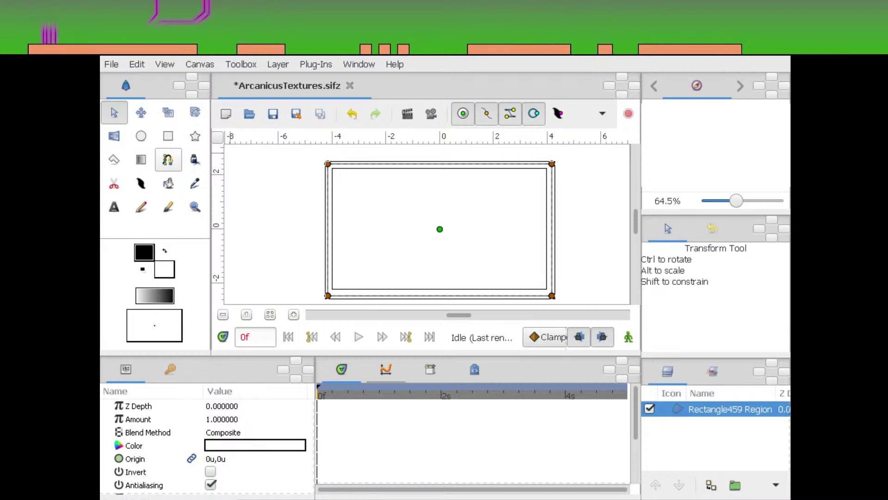
Draw a rectangle with region and outline, about 1.5 by 0.6 units, near the canvas centre
left_click(167, 159)
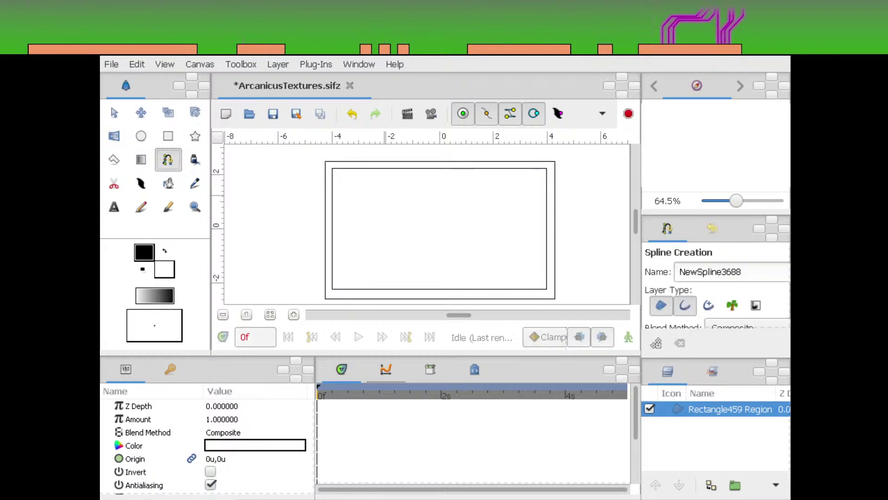
key("alt+r")
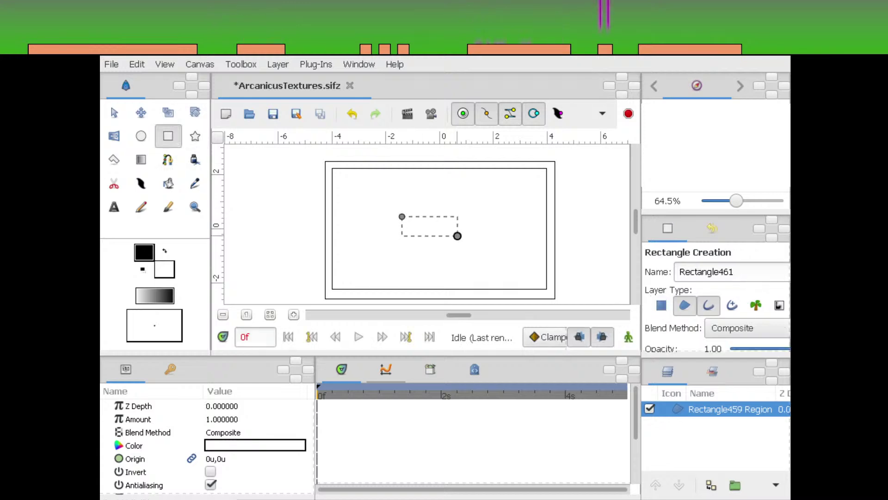
left_click_drag(460, 233, 428, 224)
key("alt+a")
scroll(428, 224, "up", 5)
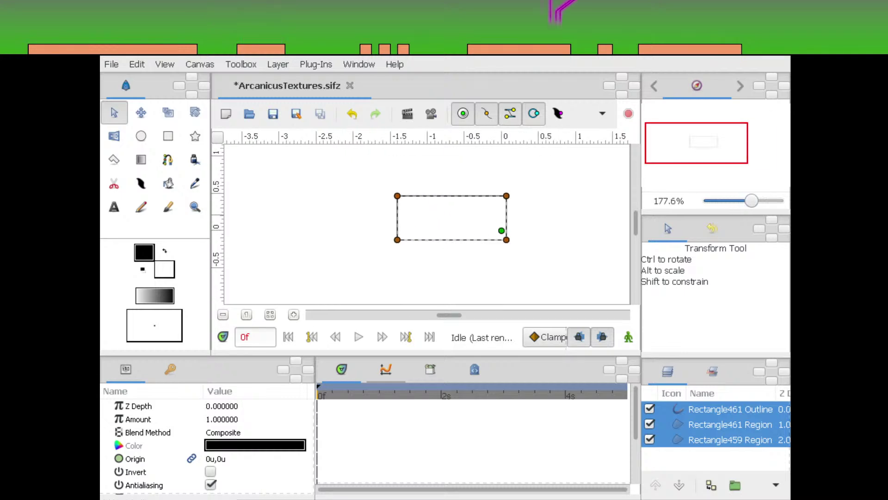
Draw a closed six-point spline with region and outline, about 2.4 by 0.6 units, around the rectangle
left_click(730, 424)
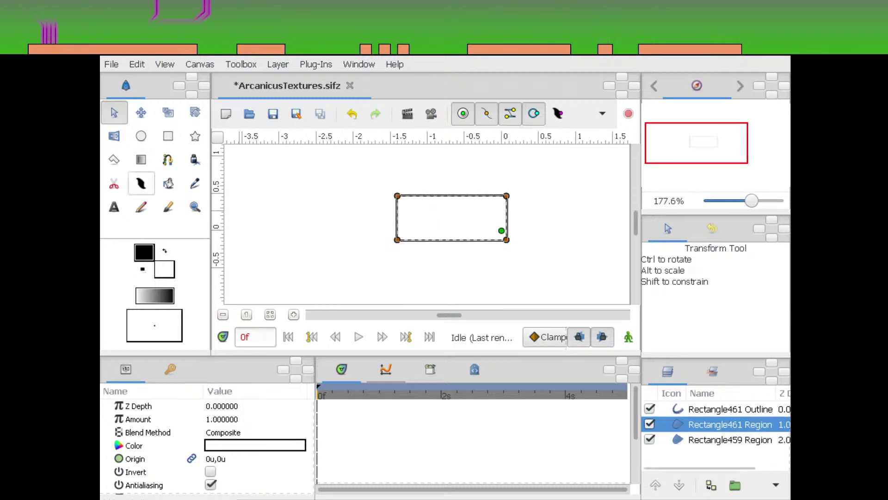
key("alt+b")
left_click(545, 227)
left_click(515, 236)
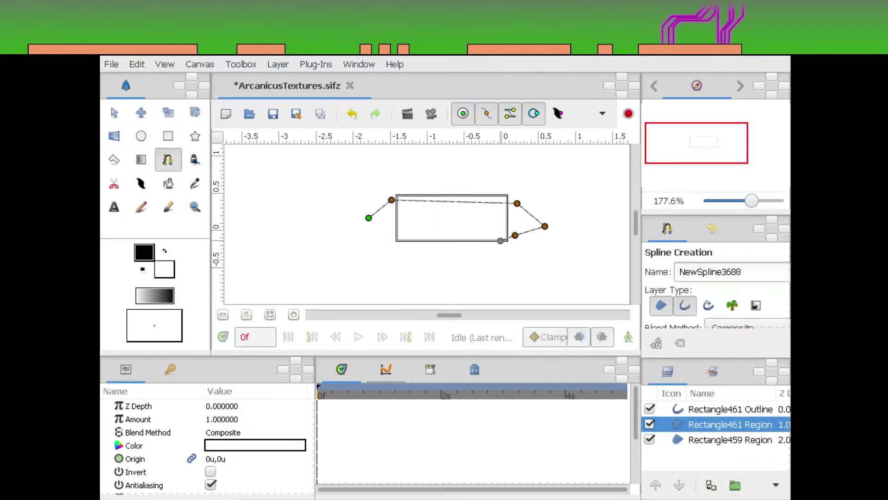
left_click(443, 244)
key("alt+a")
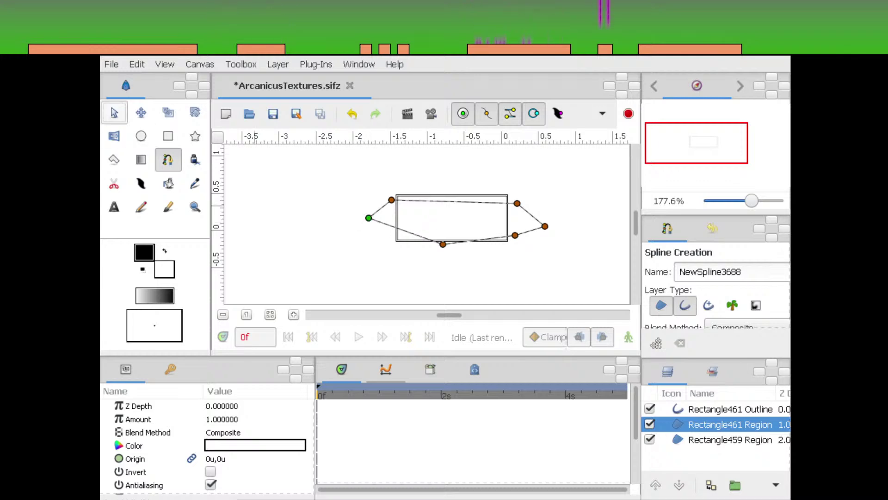
left_click(655, 485)
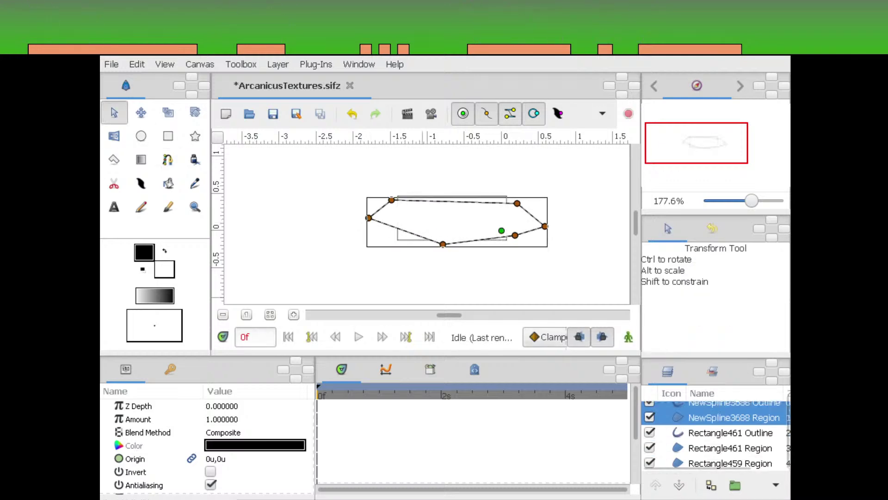
Hide the spline's region and align its two upper vertices with the rectangle's upper corners
left_click(650, 417)
left_click_drag(704, 139, 705, 138)
left_click_drag(752, 201, 776, 201)
left_click_drag(704, 137, 691, 136)
scroll(371, 211, "up", 2)
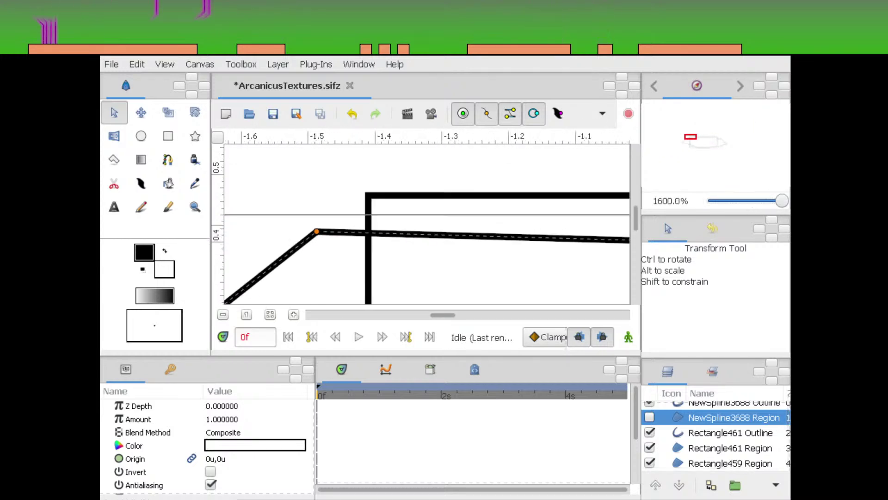
left_click_drag(348, 239, 399, 203)
left_click_drag(718, 134, 716, 136)
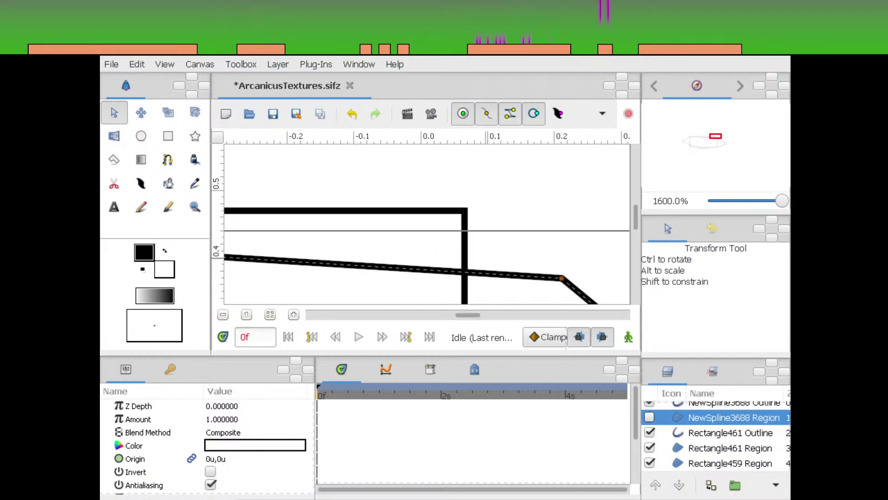
left_click_drag(570, 259, 464, 210)
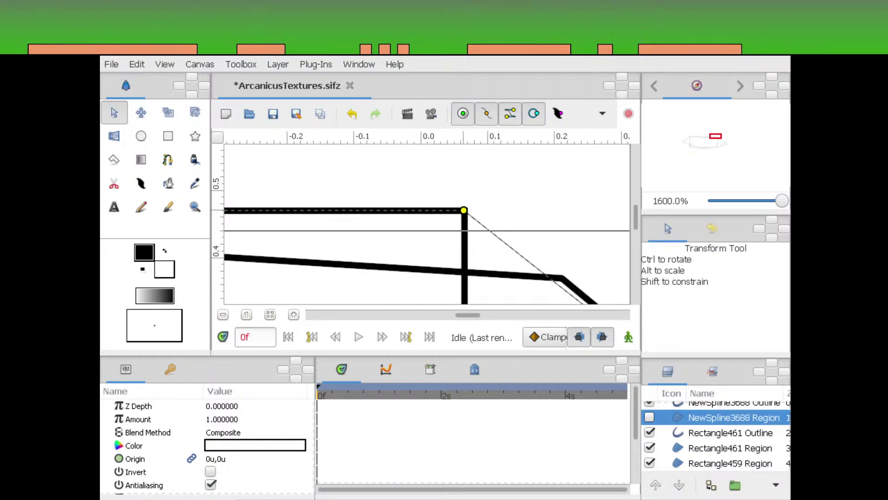
Align the spline's two lower vertices with the rectangle's lower corners
scroll(425, 225, "down", 5)
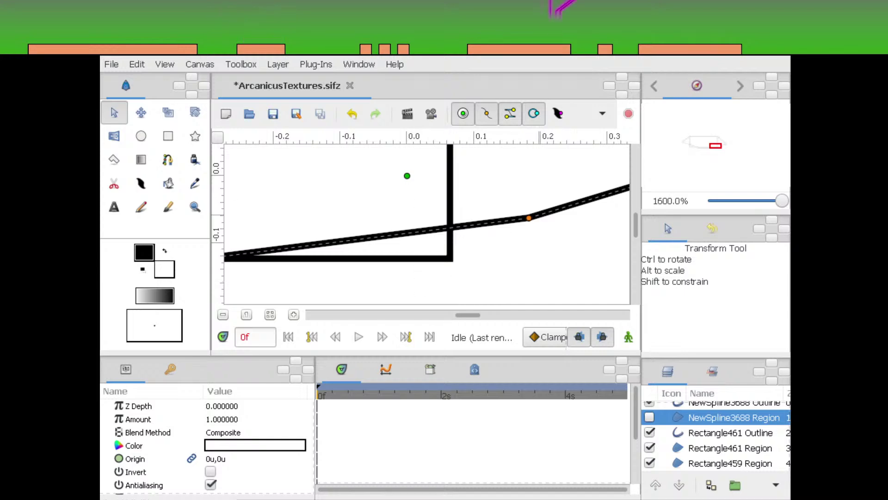
left_click_drag(529, 218, 557, 303)
left_click(700, 145)
scroll(425, 225, "down", 1)
left_click_drag(442, 284, 517, 243)
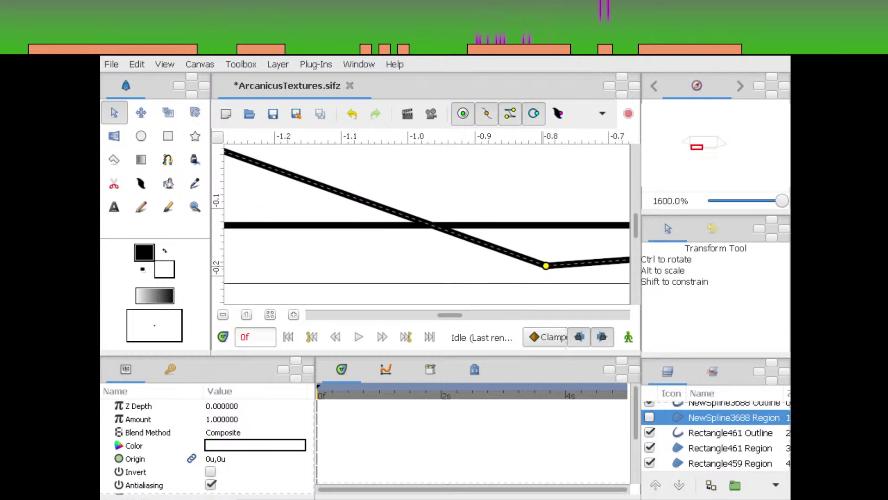
scroll(425, 224, "left", 6)
scroll(425, 225, "up", 1)
left_click_drag(355, 261, 321, 248)
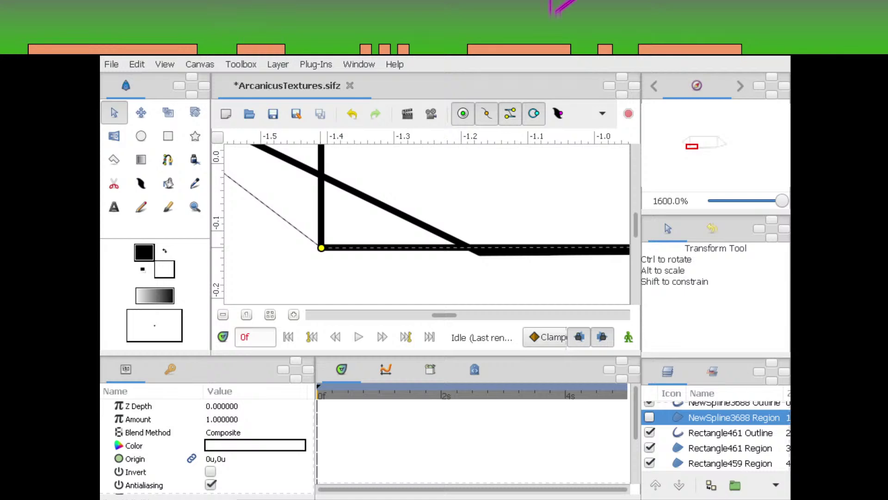
left_click_drag(320, 248, 292, 280)
Move the hexagon's outer tip vertices inward, closer to the rectangle's mid-height
left_click_drag(782, 200, 752, 200)
left_click(561, 222)
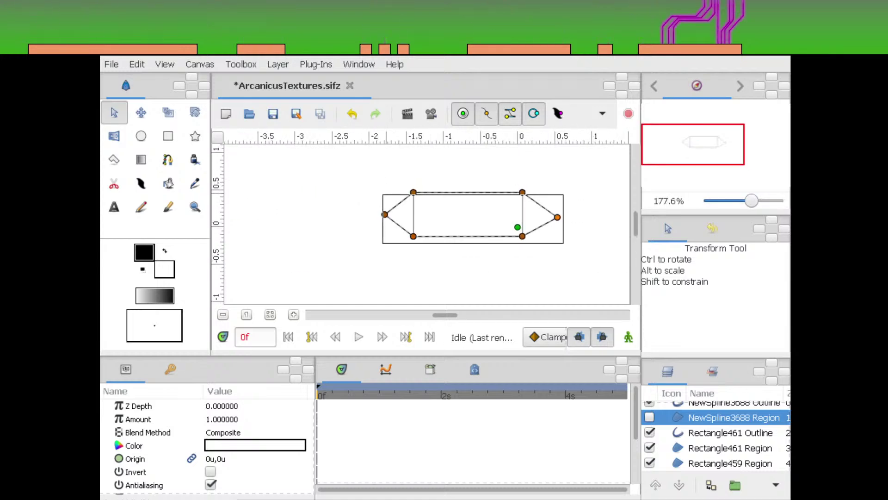
left_click_drag(557, 217, 549, 213)
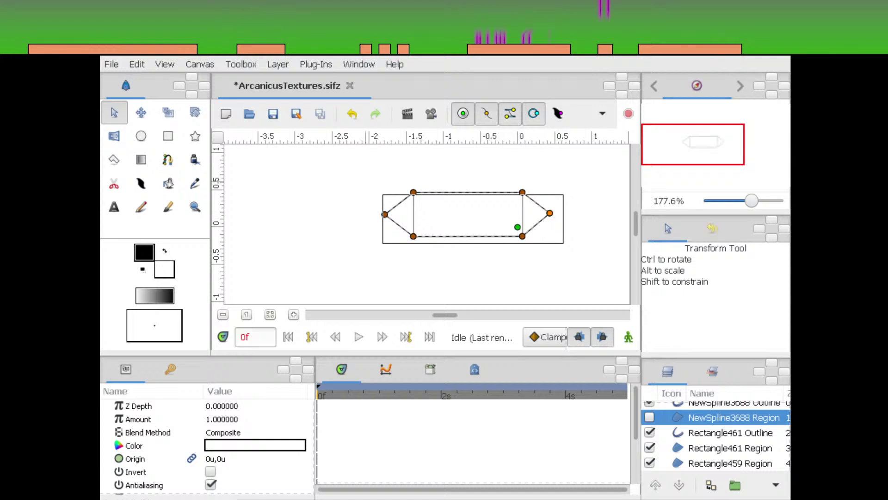
left_click_drag(385, 214, 389, 215)
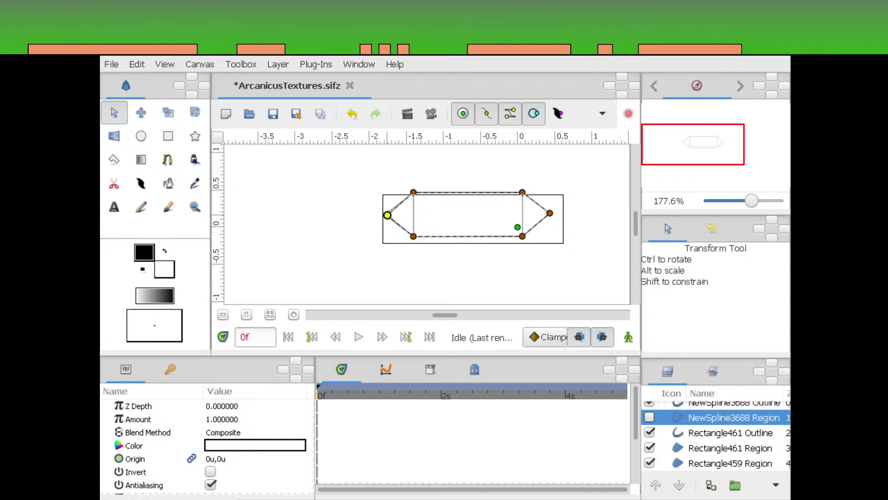
Draw a rectangle with region and outline, about 2.6 by 0.6 units, across the hexagon's lower half
left_click(731, 433)
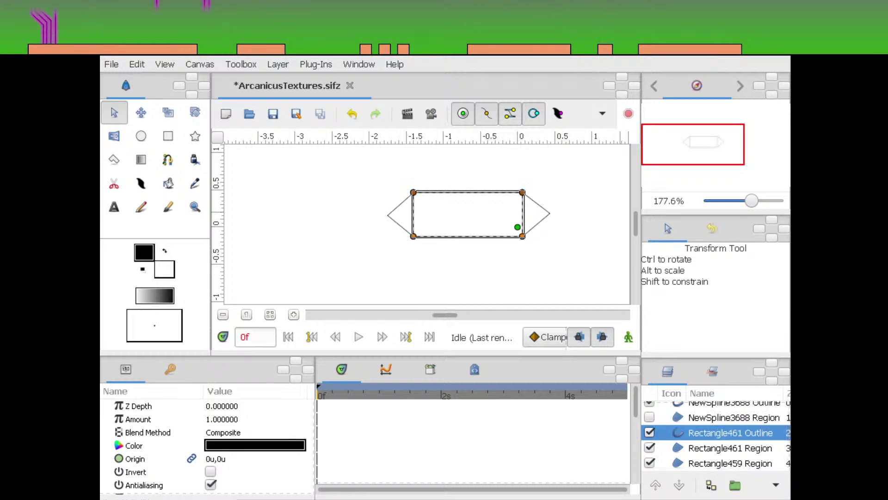
left_click_drag(549, 210, 517, 224)
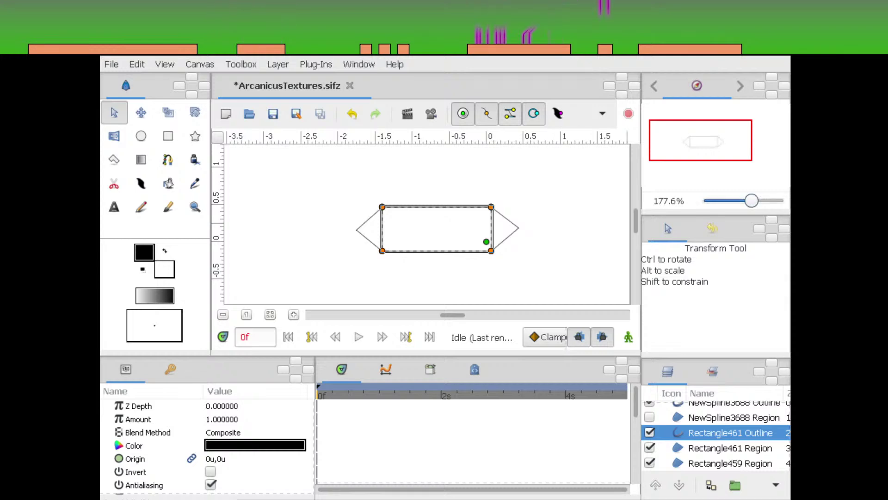
mouse_move(752, 200)
left_mouse_down()
mouse_move(769, 201)
mouse_move(762, 200)
left_mouse_up()
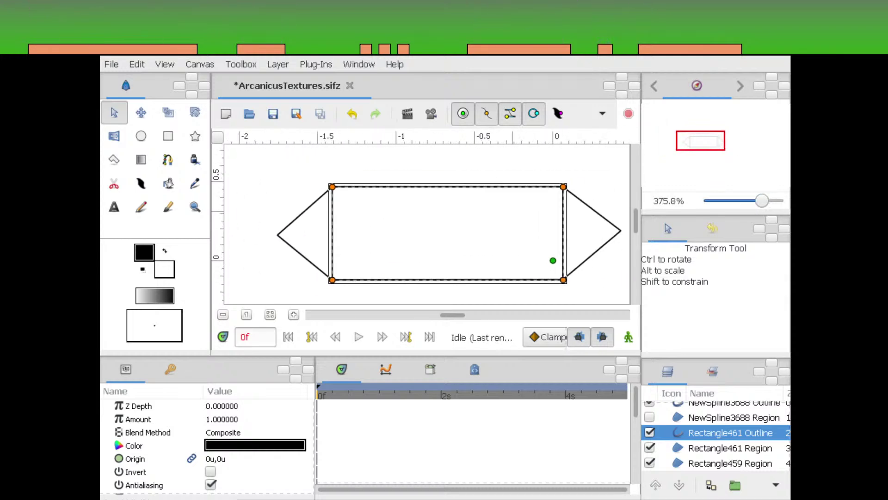
left_click_drag(509, 231, 546, 224)
left_click(168, 136)
left_click_drag(392, 235, 370, 225)
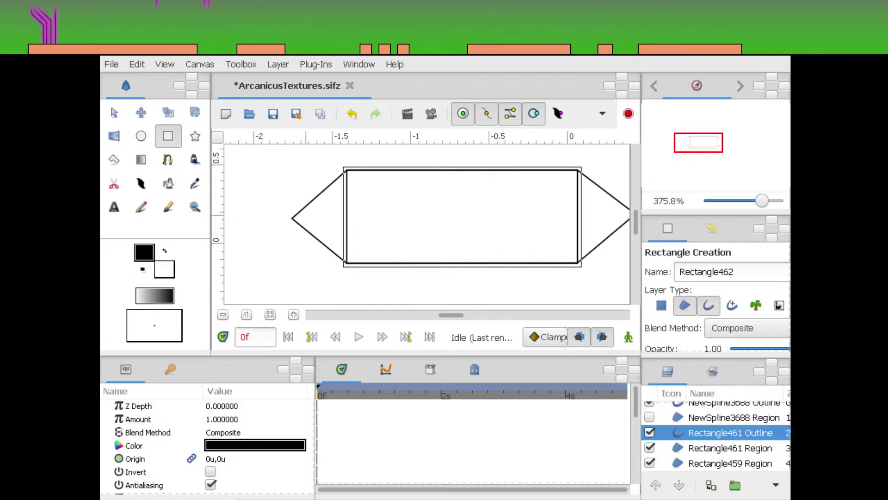
left_click_drag(667, 317, 658, 309)
Delete the new rectangle's region and shift its outline so the upper edge crosses the hexagon's mid-height as a guide
left_click(114, 113)
left_click(730, 447)
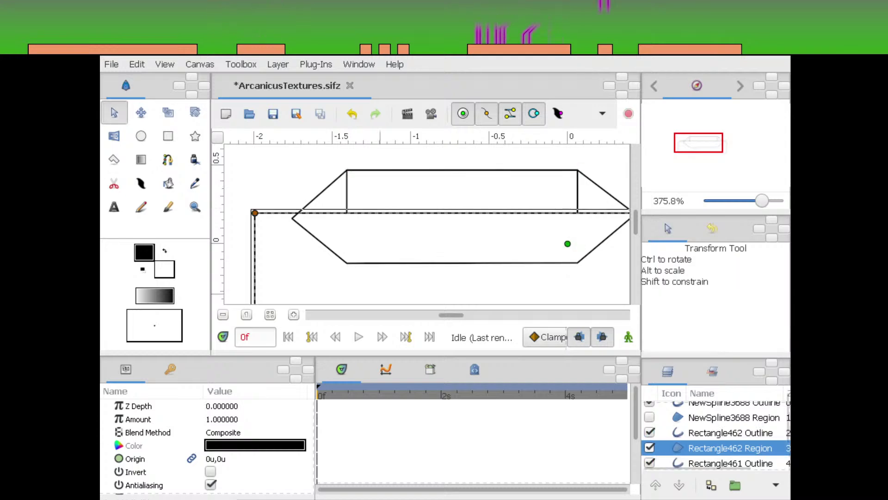
key("Delete")
left_click(730, 432)
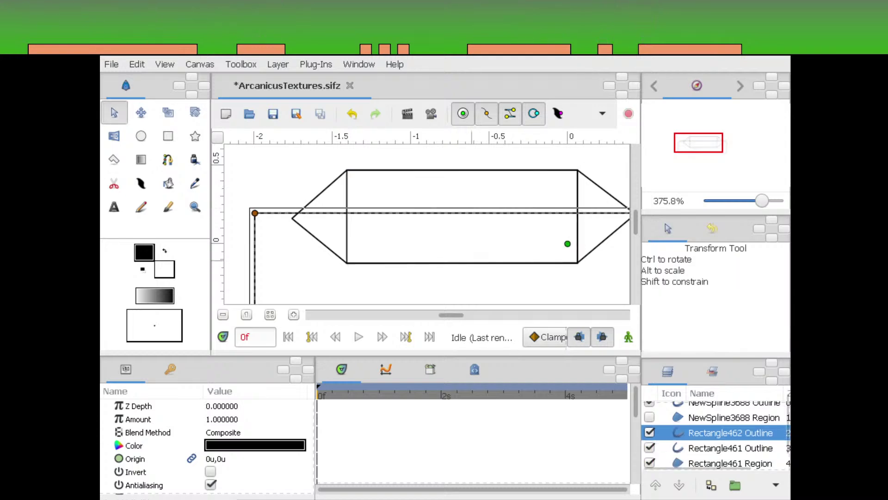
left_click_drag(255, 214, 251, 217)
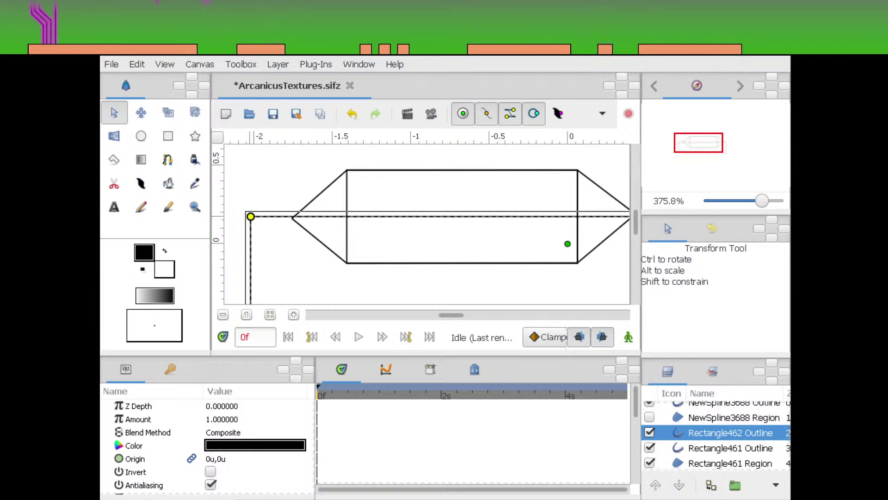
Align both outer tips of the spline outline with the guide's horizontal line, keeping the hexagon symmetrical
left_click(290, 227)
left_click(296, 221)
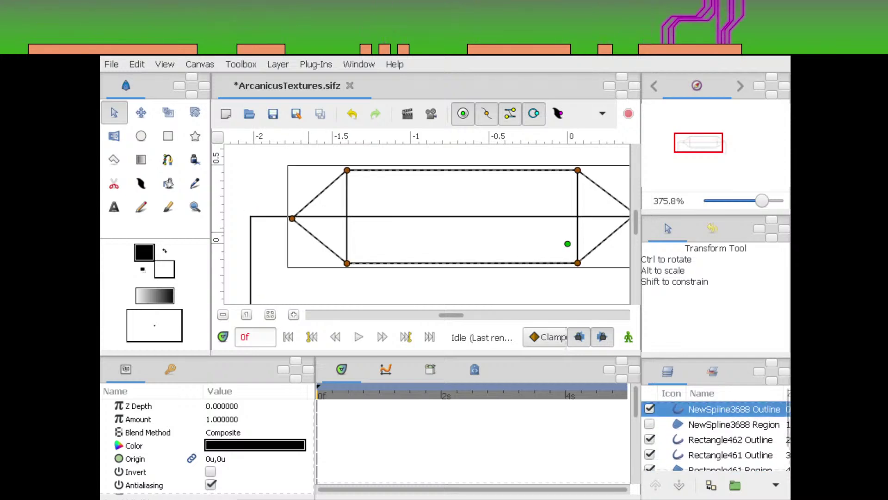
left_click_drag(296, 221, 364, 242)
scroll(364, 242, "up", 4)
left_click_drag(277, 254, 369, 224)
left_click_drag(345, 200, 387, 234)
left_click_drag(369, 226, 370, 221)
left_click_drag(611, 232, 278, 236)
left_click_drag(615, 246, 282, 250)
left_click_drag(470, 225, 467, 229)
left_click_drag(773, 200, 740, 201)
left_click_drag(433, 225, 480, 224)
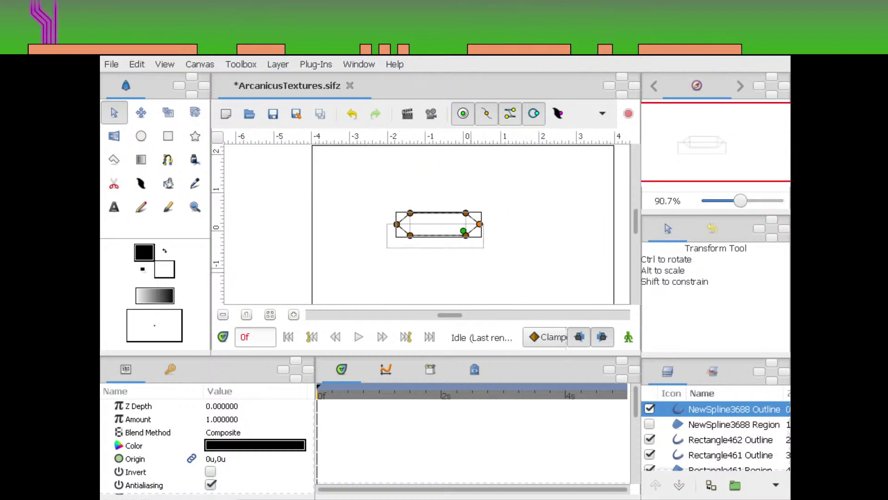
Delete the Rectangle462 outline and both Rectangle461 layers, and show the spline's region again
left_click(730, 439)
scroll(730, 440, "down", 2)
left_click(730, 448, "shift")
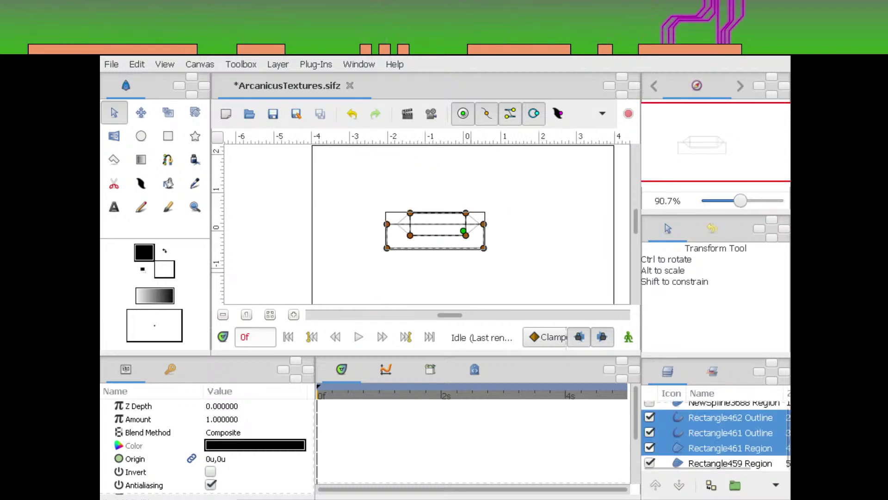
key("Delete")
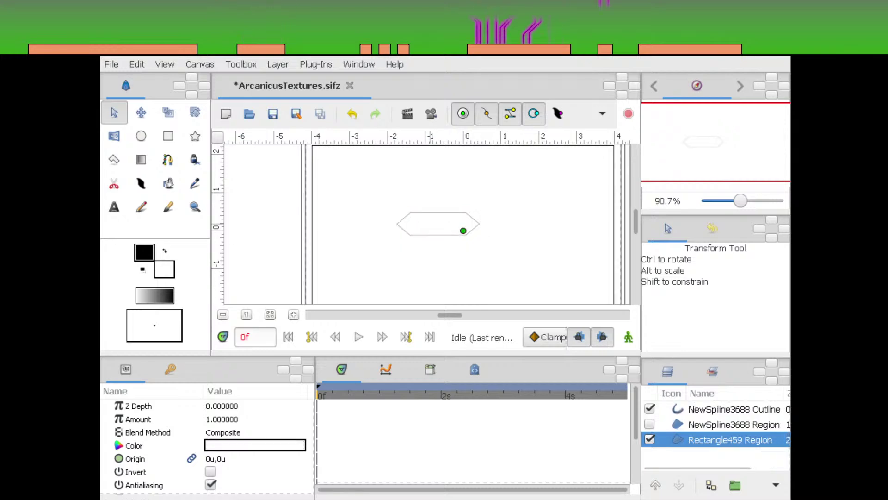
left_click(650, 424)
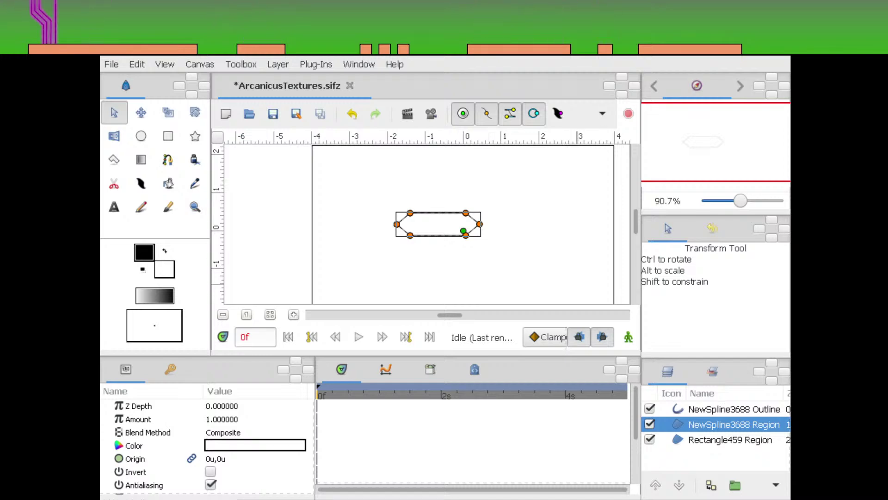
Centre the hexagon's vertices around its origin and duplicate its outline and region layers to make five stacked hexagons
left_click_drag(455, 235, 474, 263)
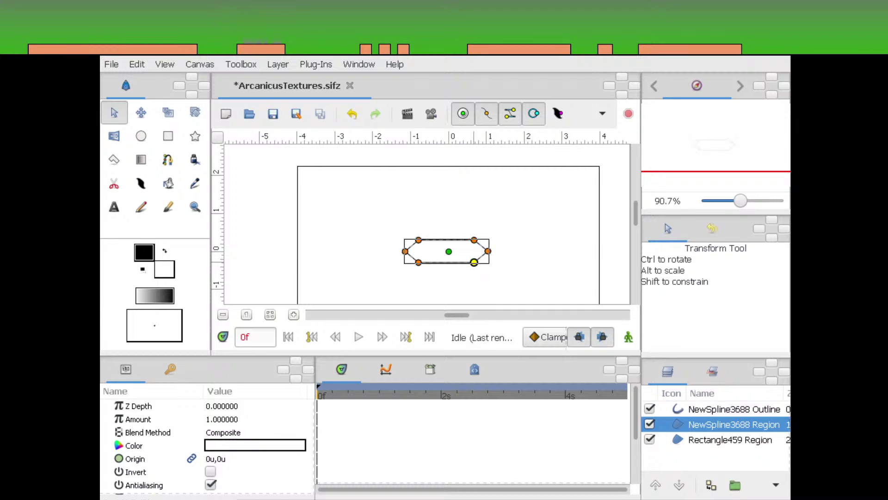
left_click(734, 409, "ctrl")
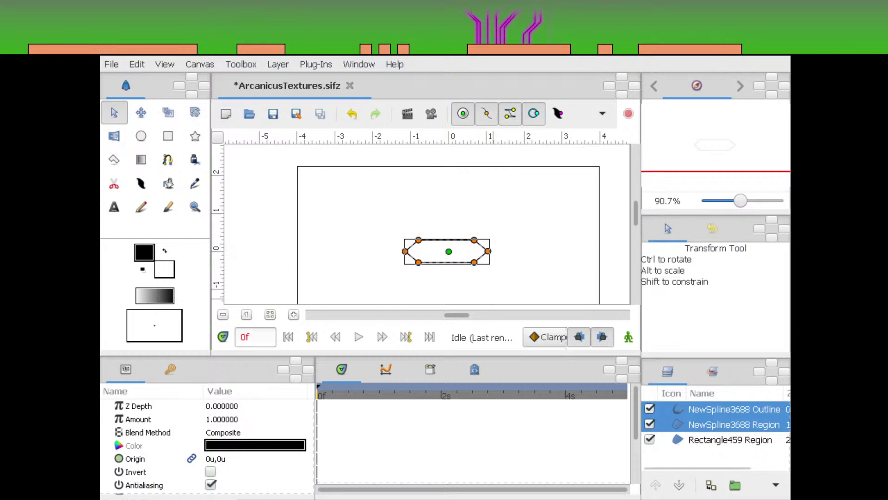
left_click(712, 484)
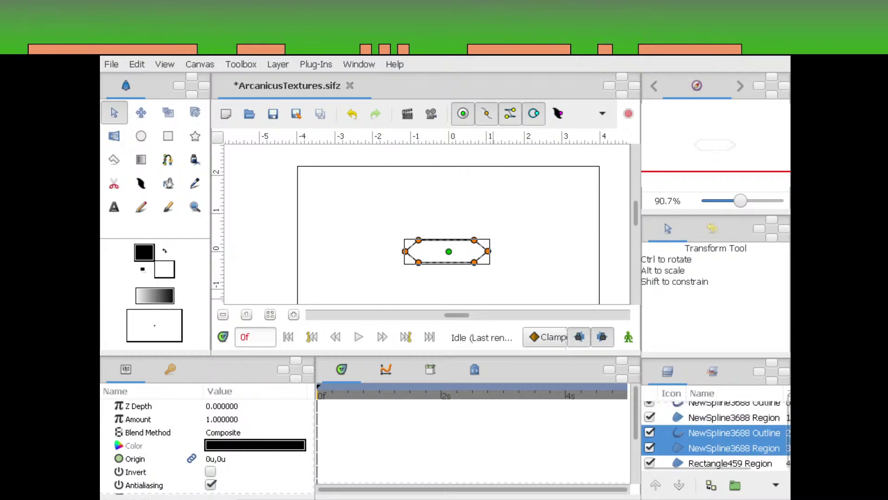
key("ctrl+d")
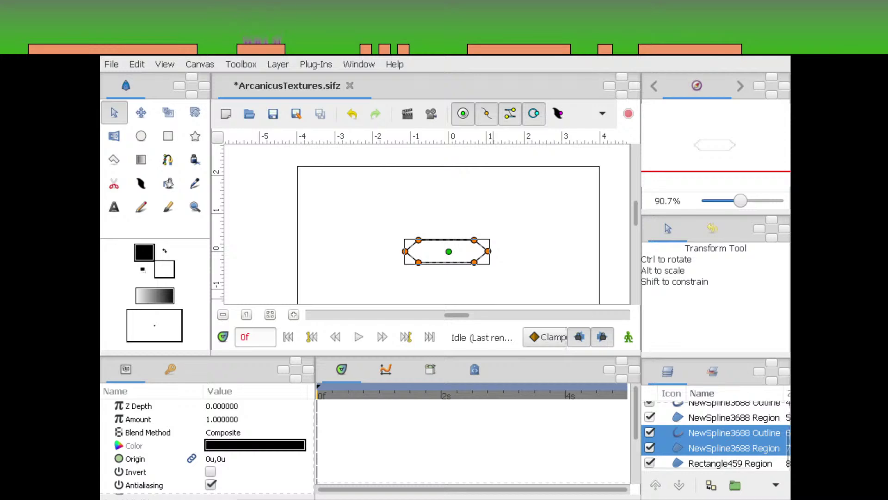
key("ctrl+d")
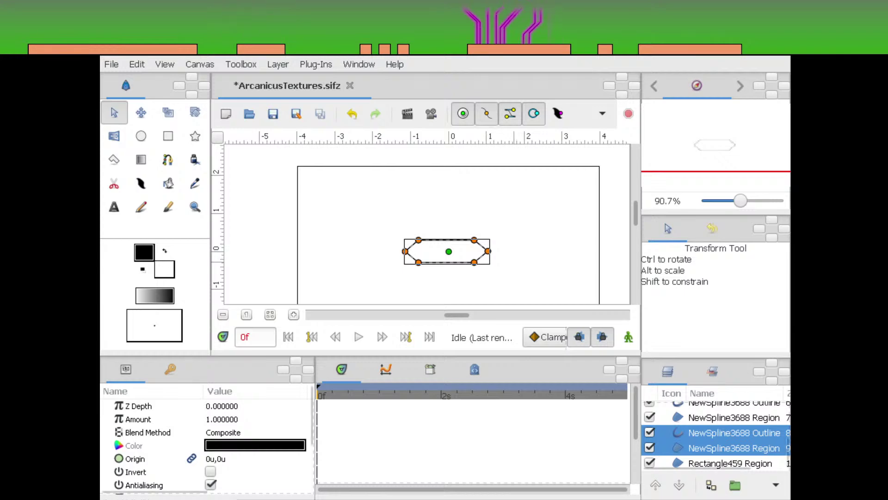
Set the lowest hexagon copy's origin to 2.5u horizontally, keeping 0u vertically
left_click(228, 459)
type("1")
key("Return")
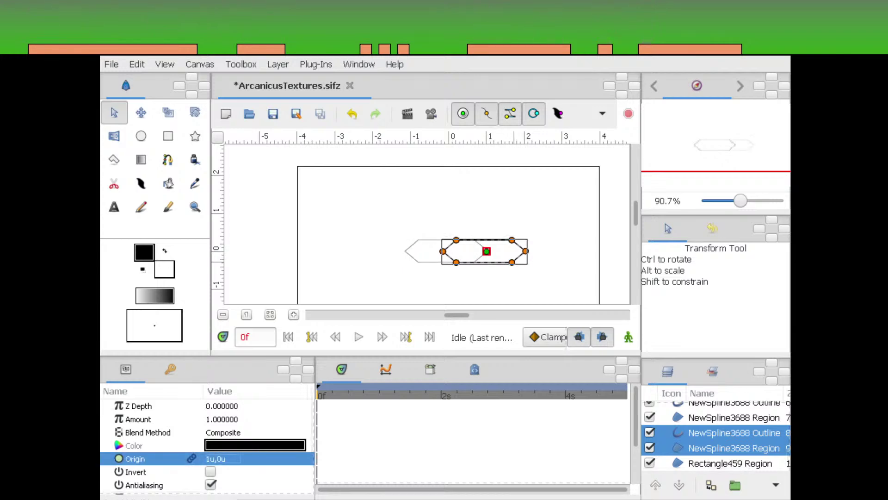
left_click(229, 459)
type("2")
key("Return")
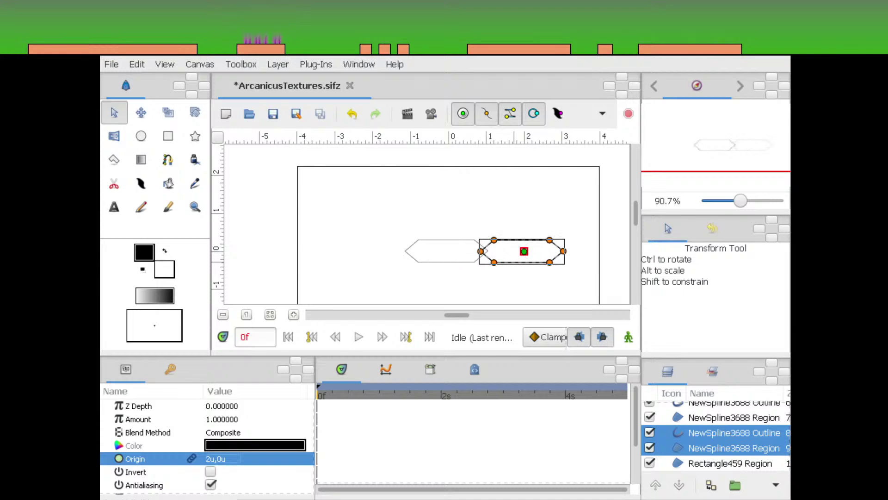
left_click(228, 459)
type("2.5")
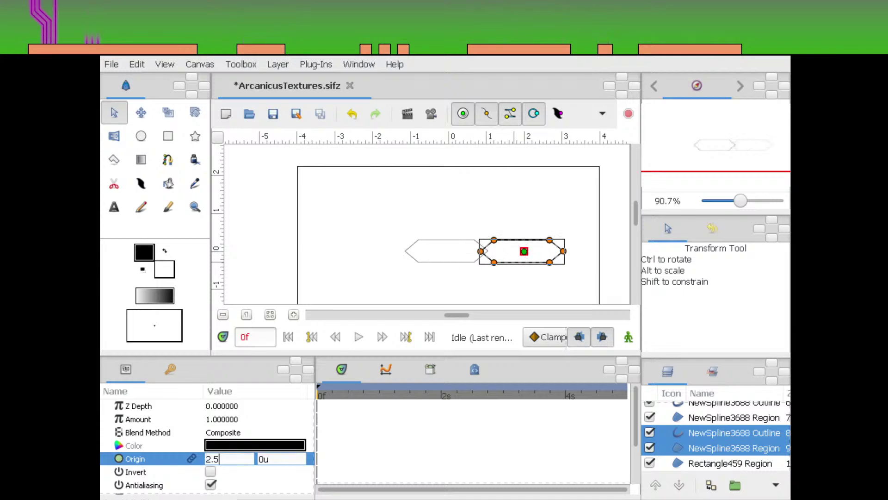
key("Return")
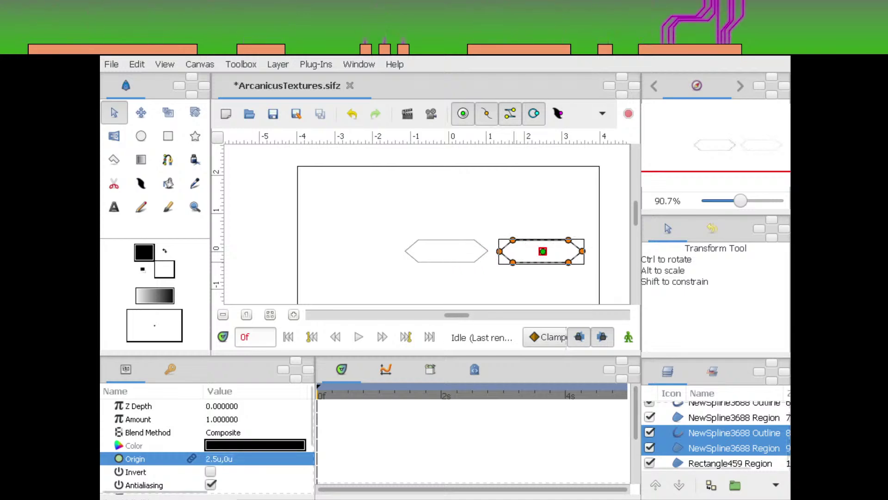
Set the origin of the next hexagon copy up the stack, outline and region together, to -2.5u horizontally and 0u vertically
left_click(734, 417)
scroll(734, 418, "up", 1)
left_click(734, 417, "ctrl")
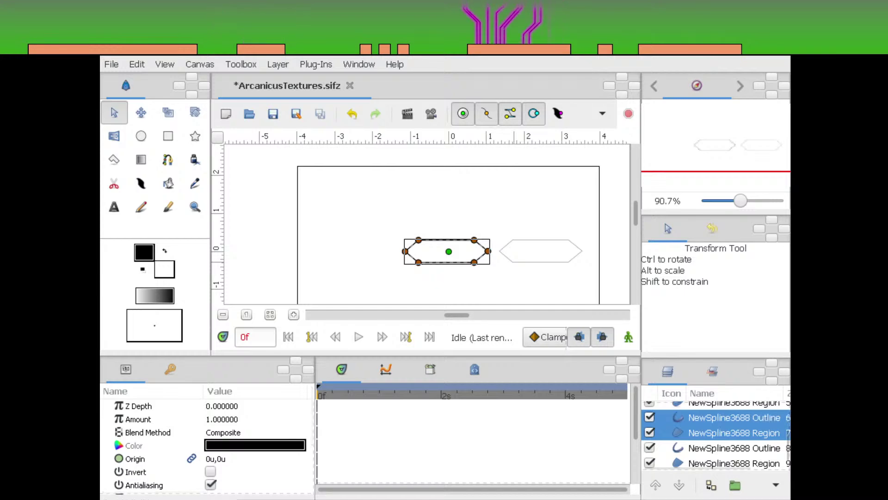
left_click(227, 458)
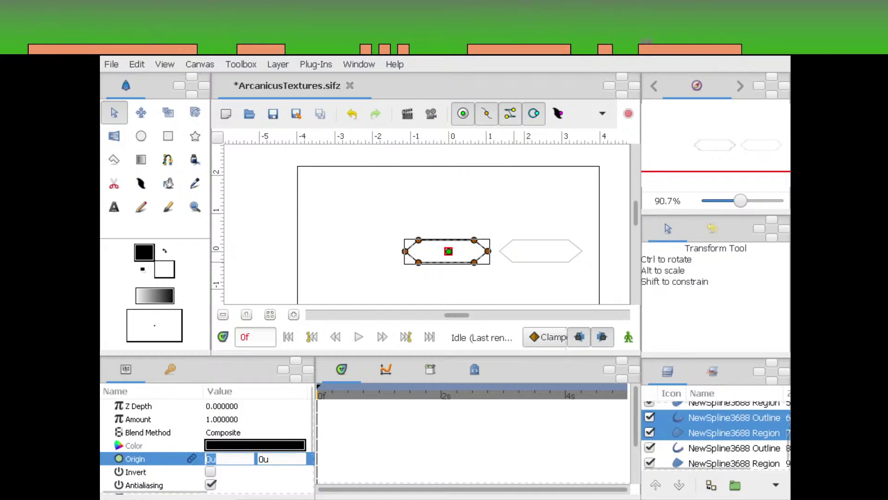
type("5")
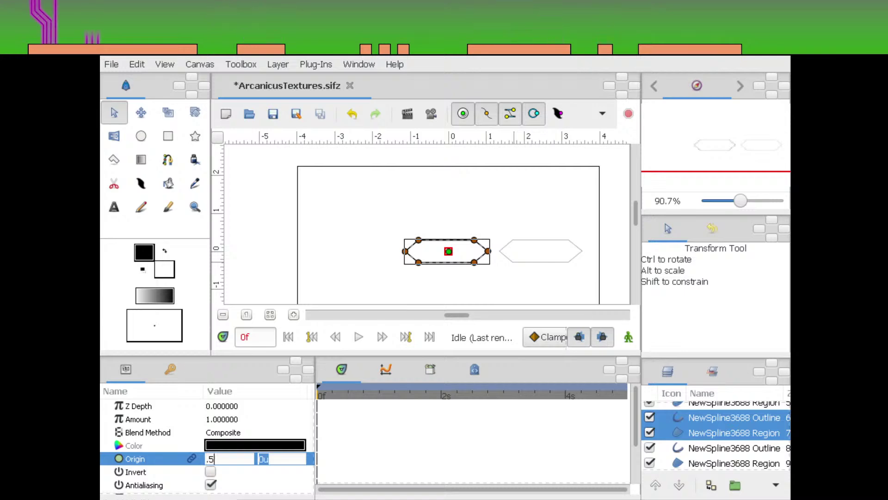
left_click(206, 459)
type("-")
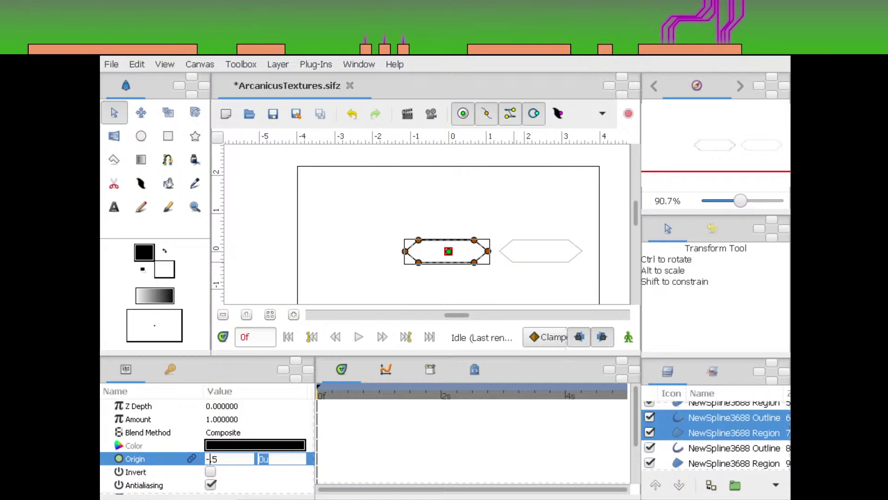
key("Return")
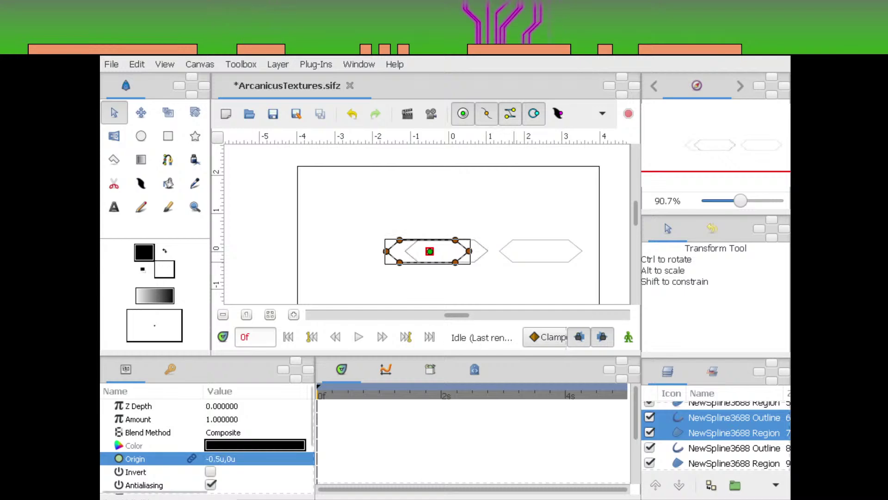
scroll(715, 437, "down", 1)
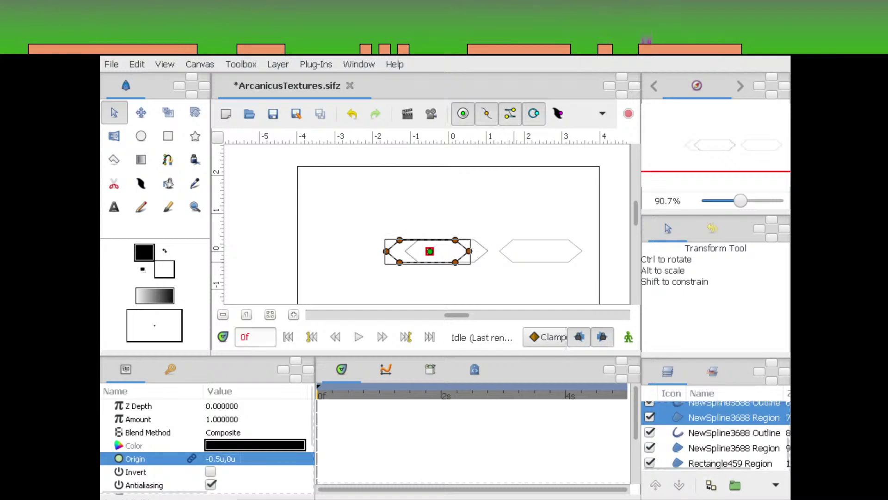
left_click(223, 459)
left_click(223, 459)
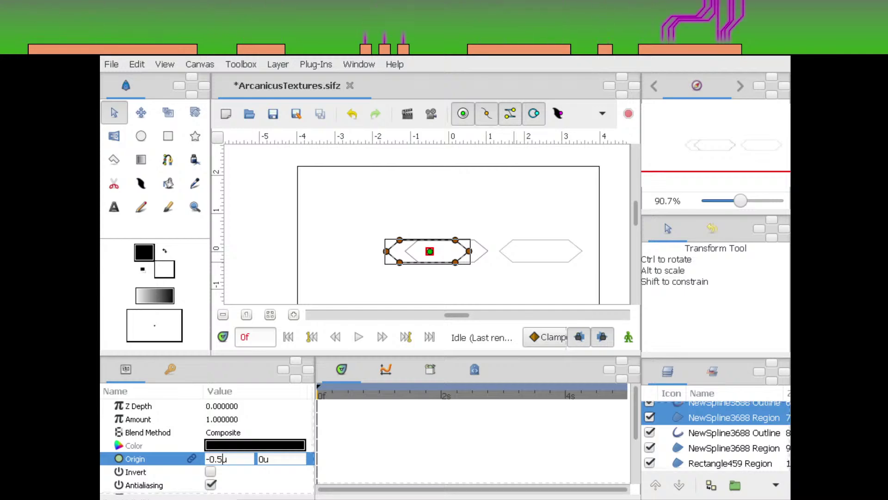
left_click_drag(210, 459, 214, 459)
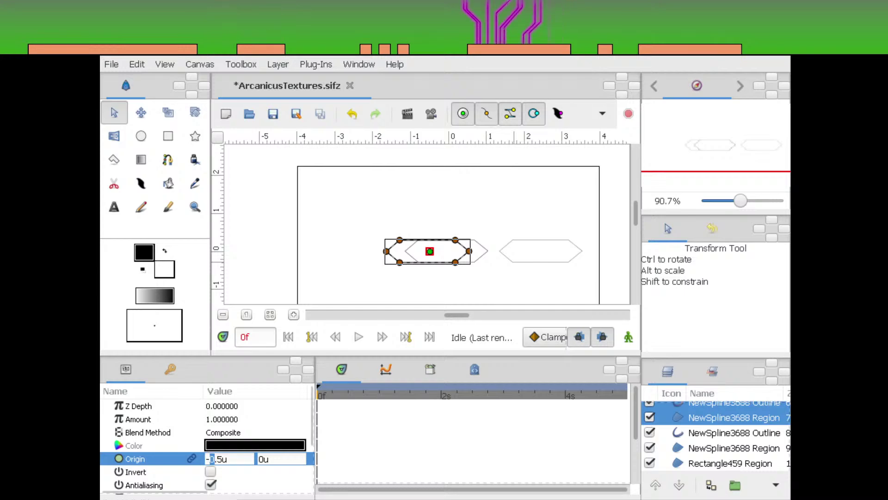
type("2")
key("Return")
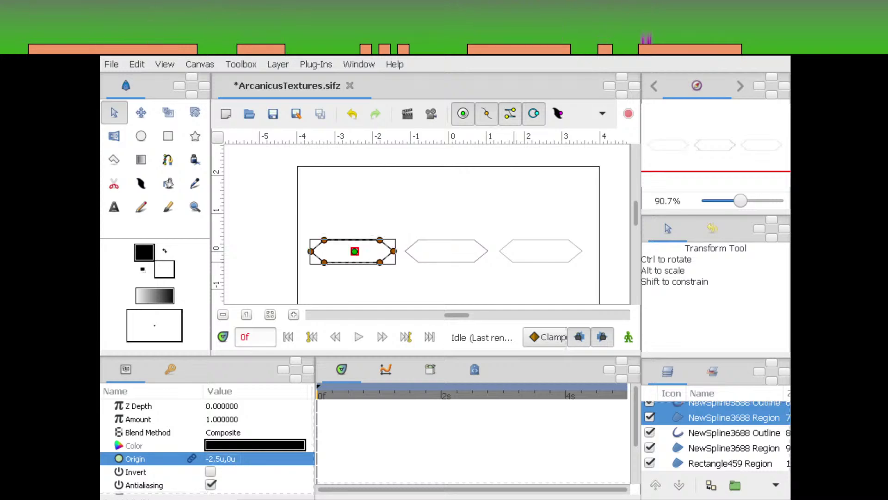
Set the third-lowest hexagon copy's origin to 1u vertically, keeping 0u horizontally
scroll(734, 448, "up", 2)
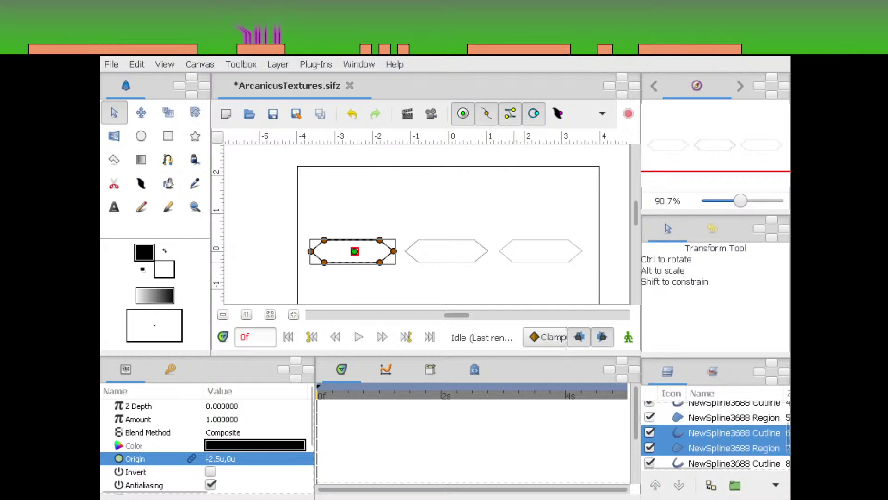
left_click(734, 447)
left_click(734, 432, "ctrl")
scroll(230, 435, "down", 2)
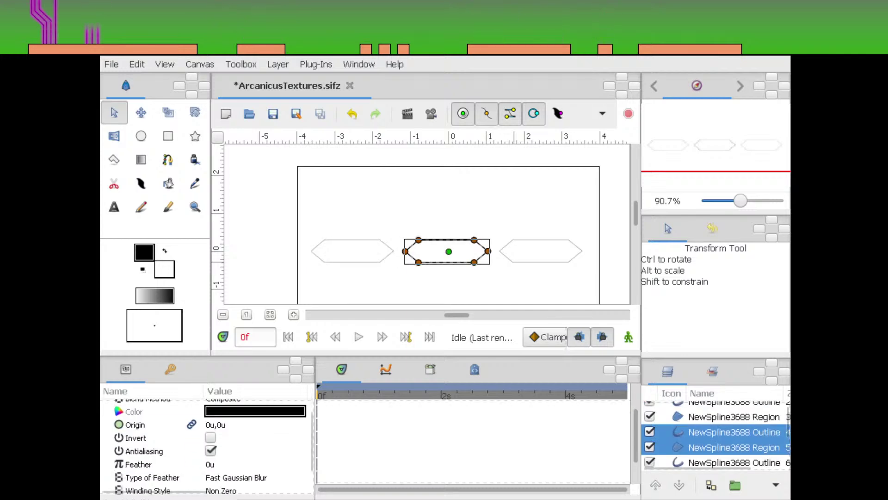
left_click(227, 425)
key("Tab")
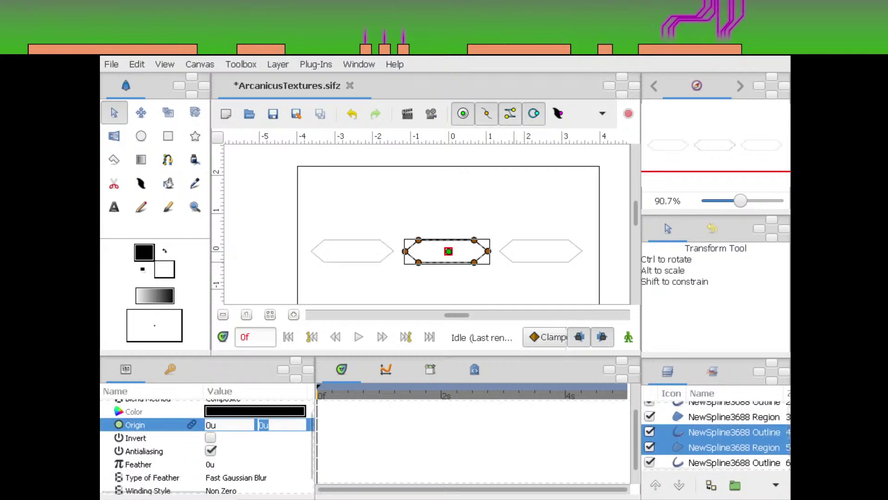
type("1")
key("Tab")
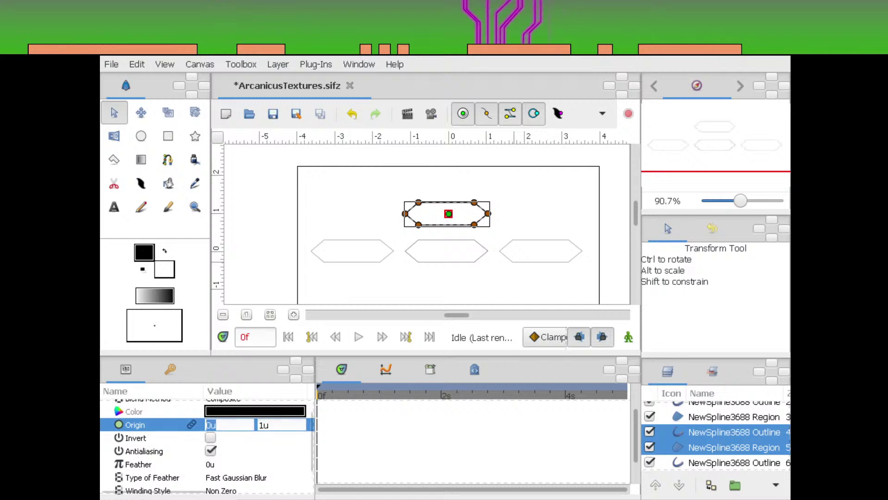
Select the outline and region of the next hexagon copy up and set their origin to 0u horizontally and -1u vertically
left_click(733, 417)
scroll(734, 417, "up", 2)
left_click(734, 432, "ctrl")
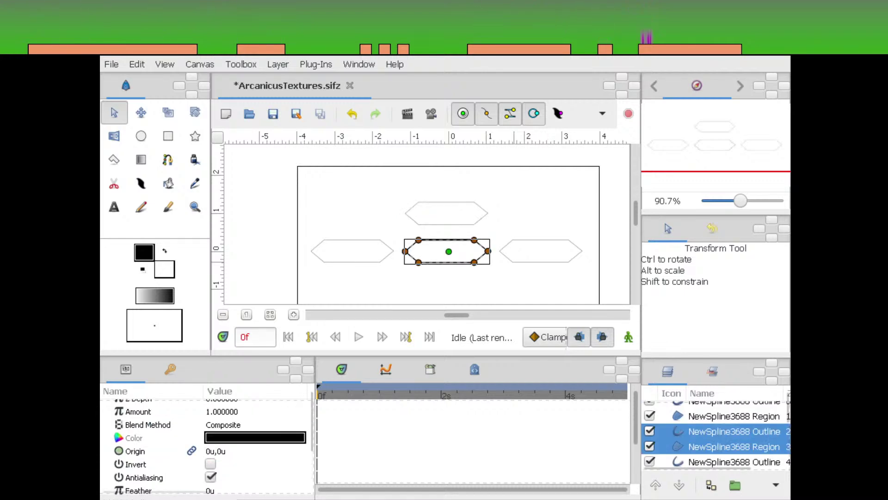
scroll(250, 440, "down", 2)
double_click(232, 417)
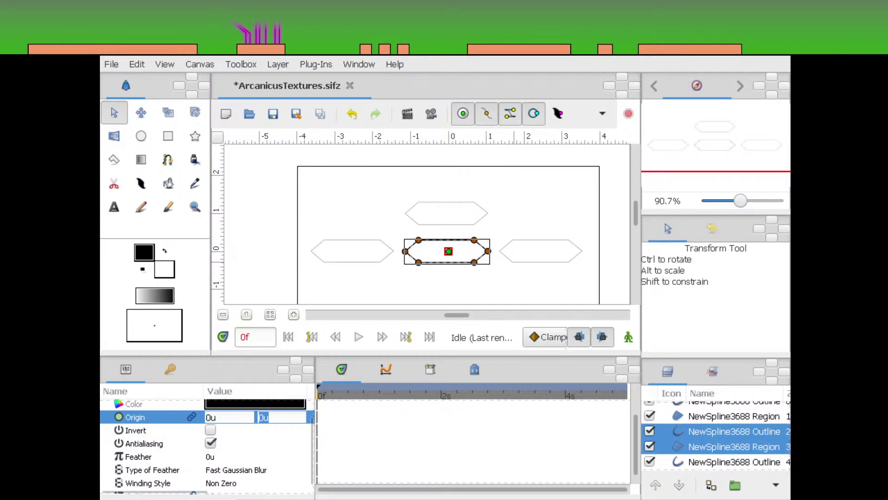
key("Tab")
type("-1")
key("Return")
scroll(734, 431, "up", 1)
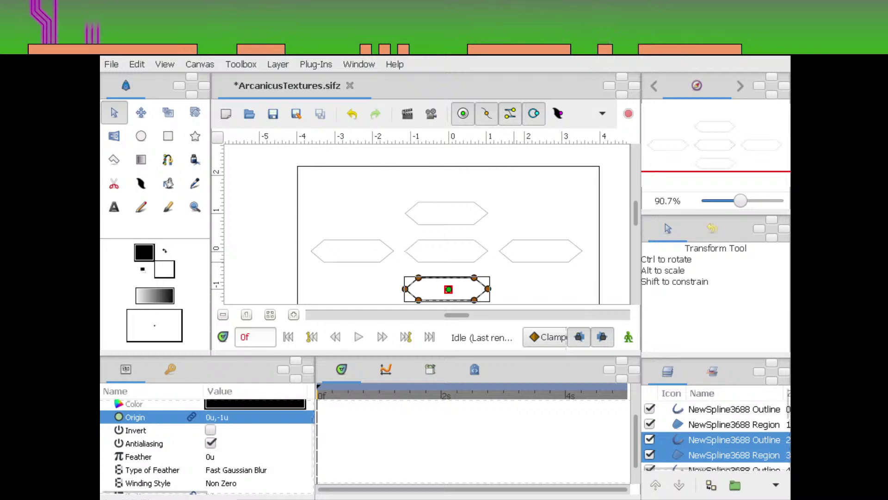
left_click(734, 425)
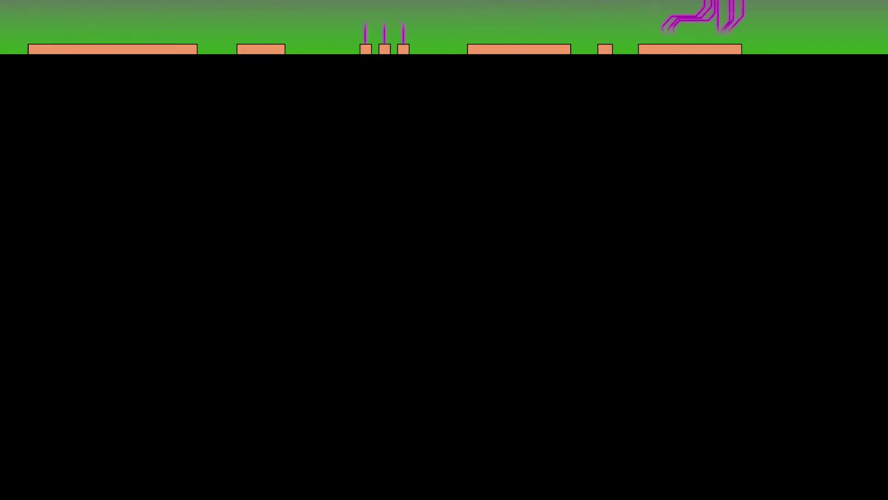
key("ctrl+s")
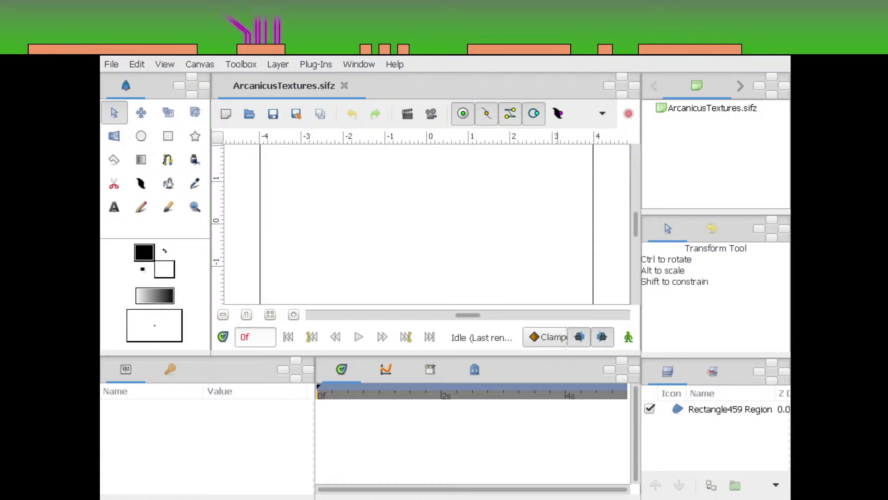
Show the navigator and draw a two-point horizontal spline across the canvas's upper half, extending past both side edges
left_click(740, 86)
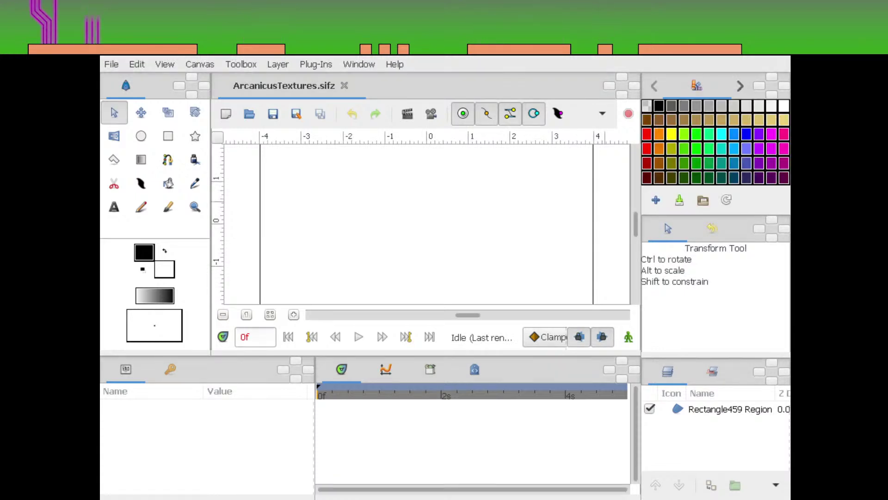
left_click(740, 86)
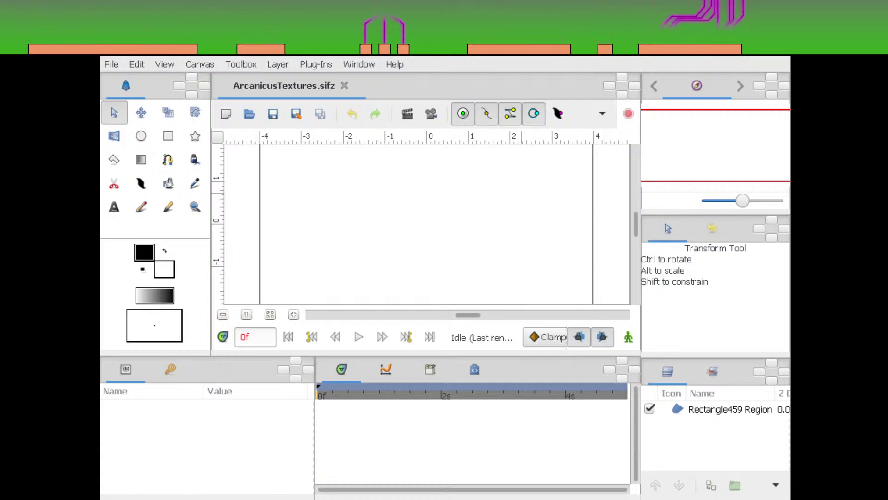
left_click_drag(582, 199, 639, 174)
scroll(563, 196, "down", 2)
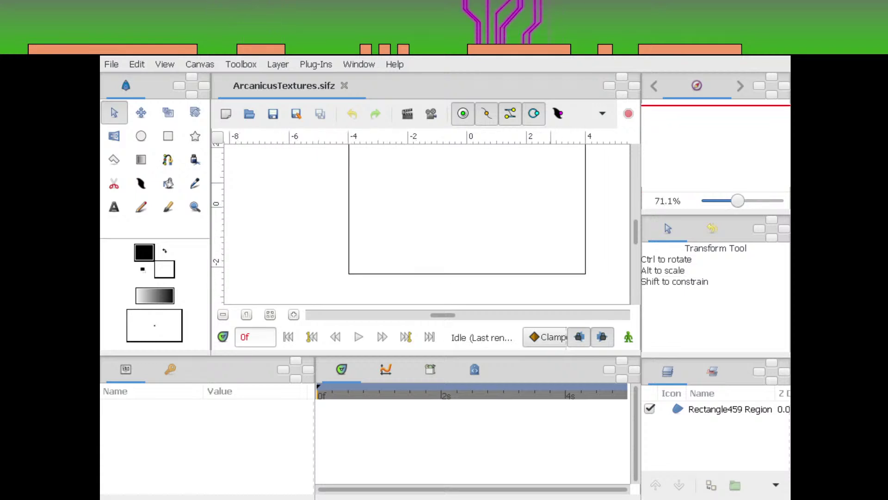
left_click_drag(531, 233, 496, 246)
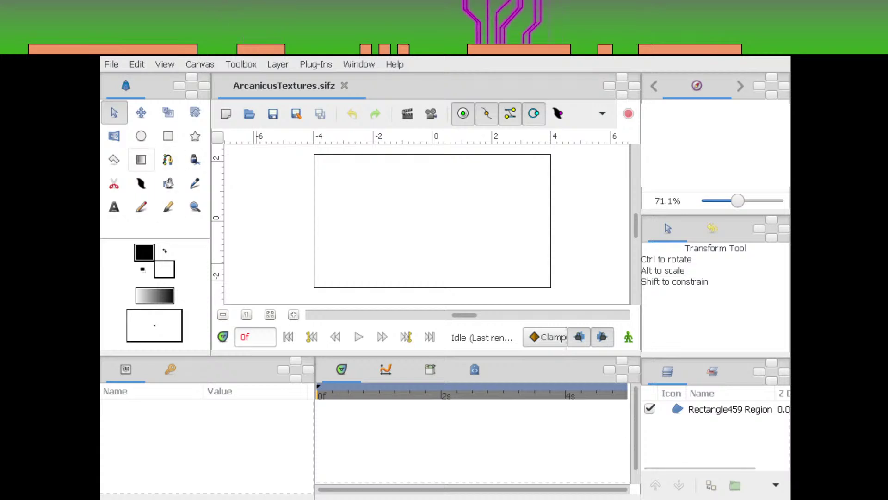
left_click(168, 136)
left_click(168, 160)
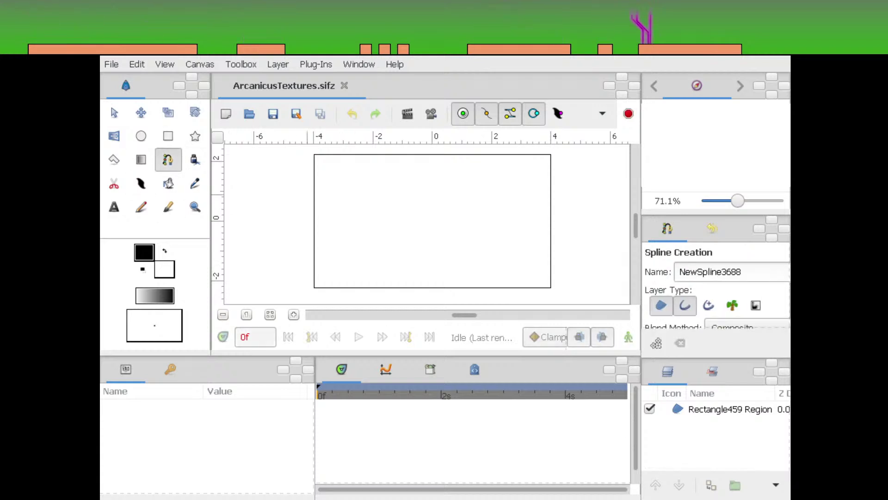
left_click(308, 192)
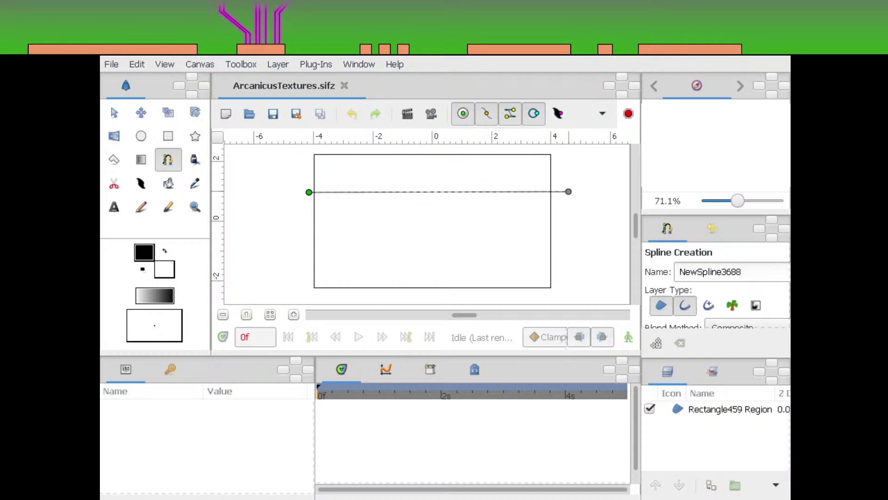
left_click(567, 192)
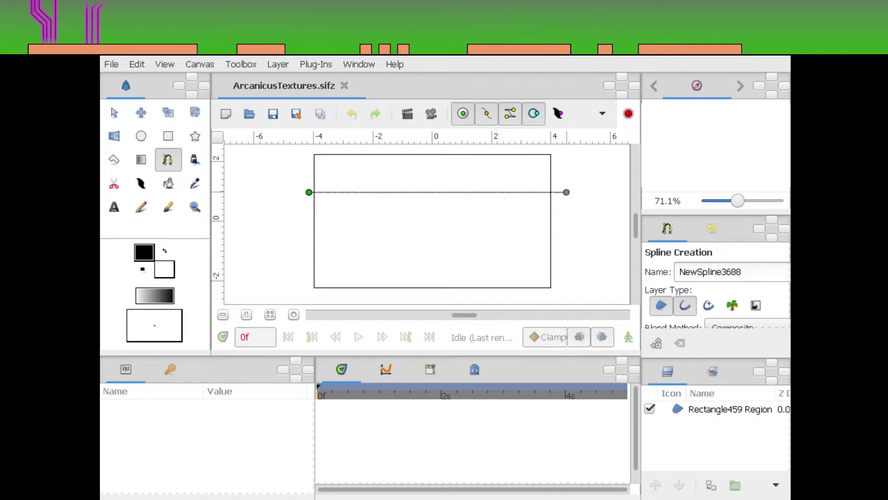
left_click(561, 192)
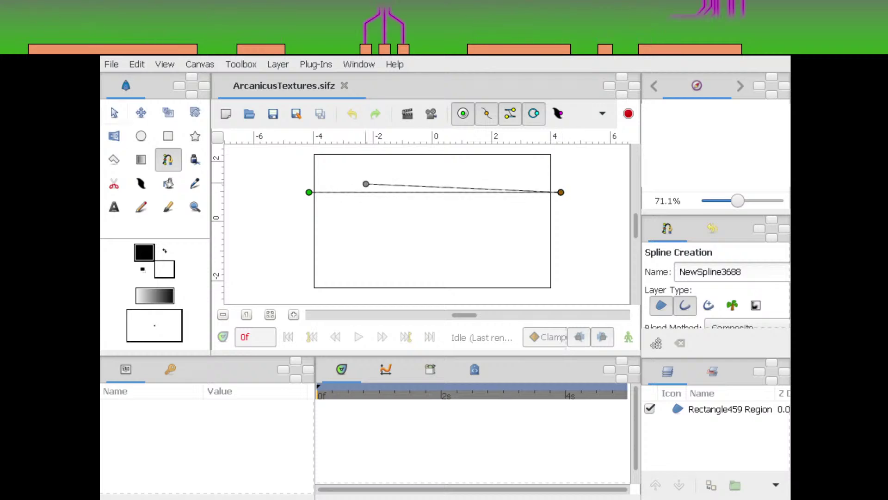
left_click(141, 113)
Delete the NewSpline3688 Region layer, keeping only the line's outline layer
left_click(733, 424)
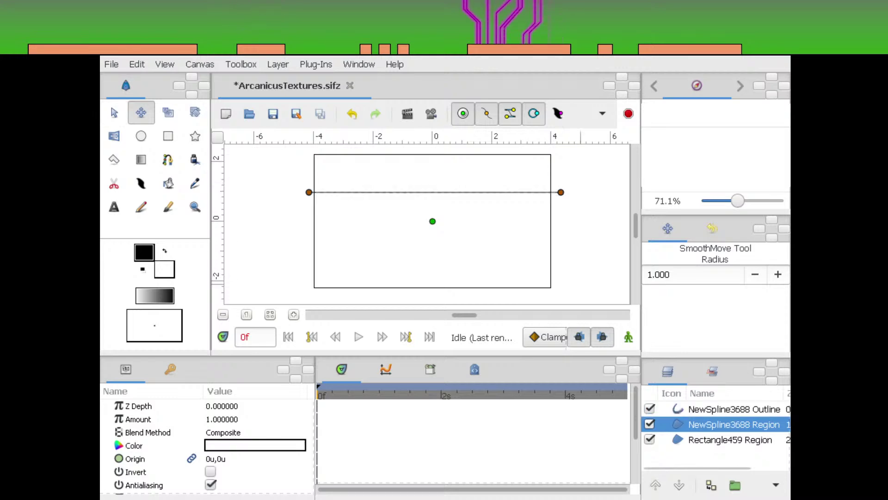
key("Delete")
scroll(541, 222, "up", 1)
Set Vertex 002 of the NewSpline3688 Outline layer to 5u horizontally and 0u vertically
left_click(734, 409)
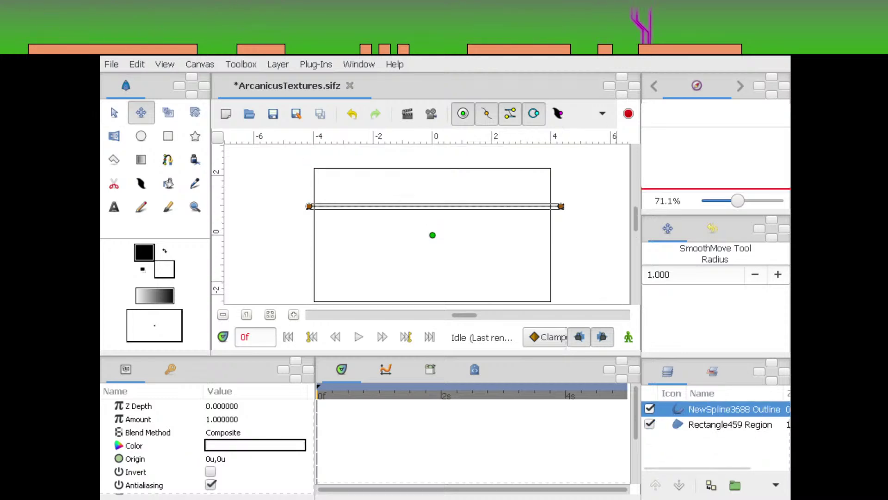
scroll(204, 444, "down", 1)
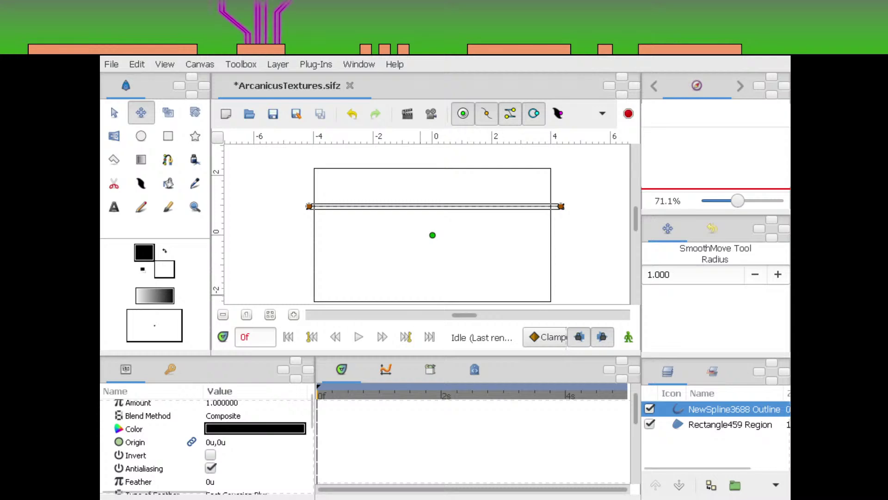
key("alt+a")
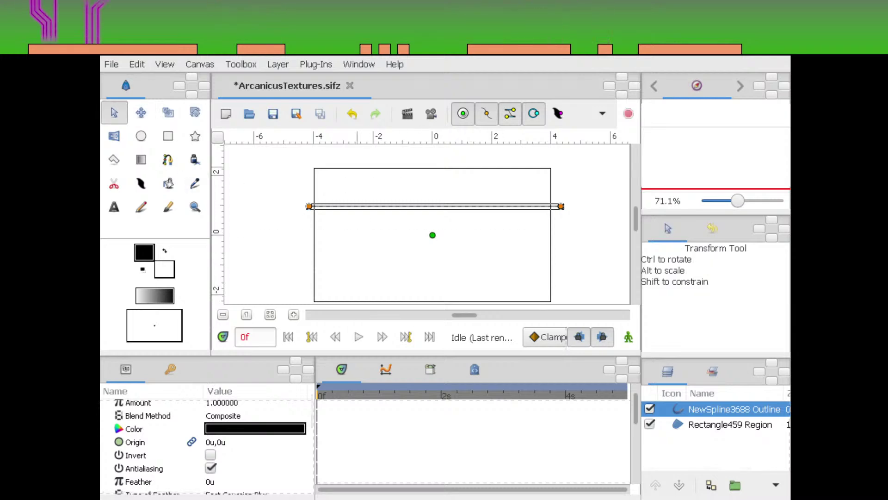
scroll(203, 444, "down", 5)
left_click(107, 453)
scroll(203, 444, "down", 3)
left_click(119, 429)
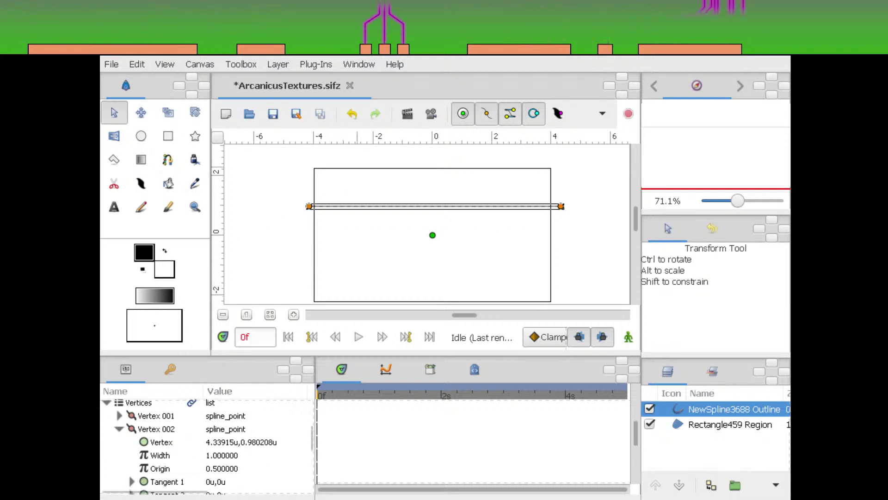
left_click(240, 442)
left_click(232, 442)
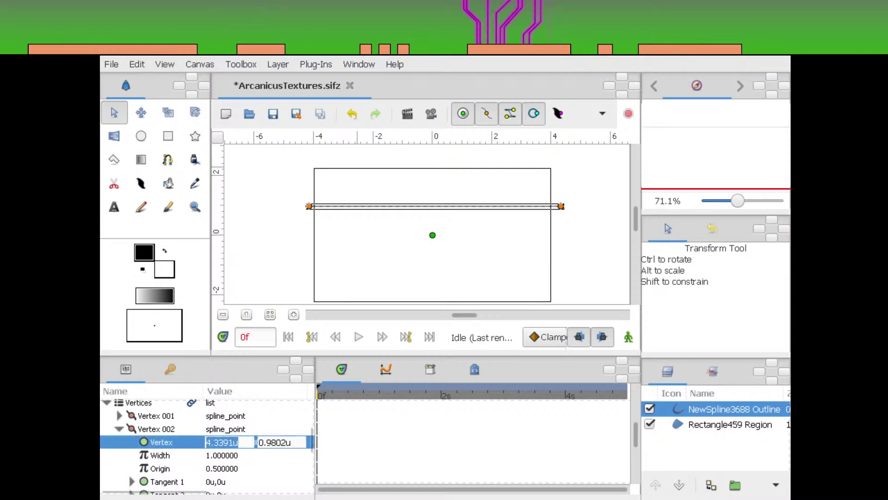
type("5")
key("Tab")
type("0")
key("Return")
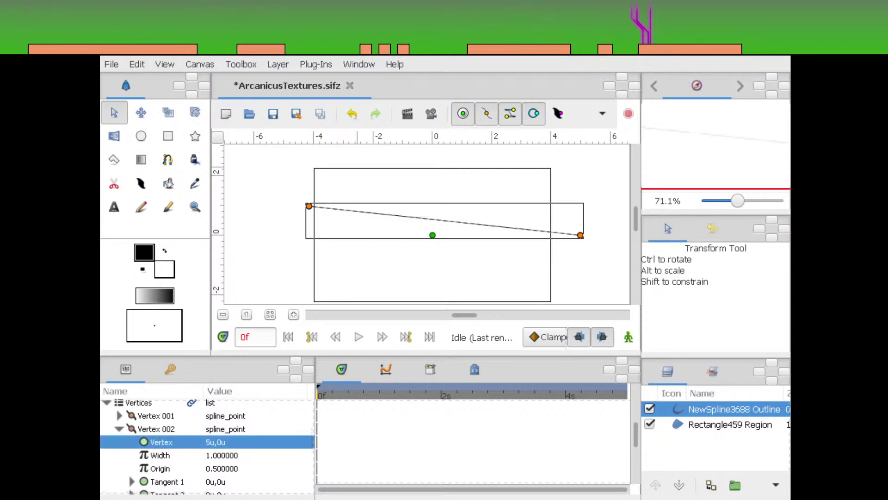
Set Vertex 001 of the spline outline to -5u horizontally and 0u vertically
left_click(120, 416)
left_click(230, 429)
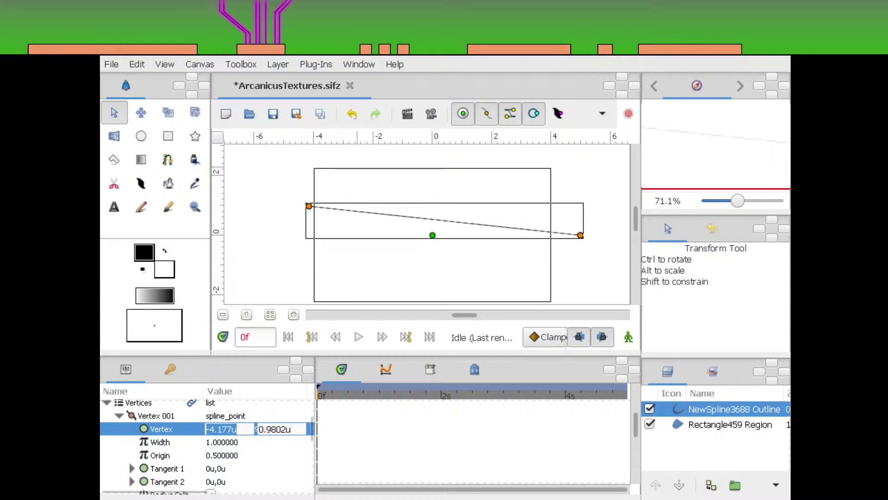
type("-5")
key("Tab")
type("0")
key("Return")
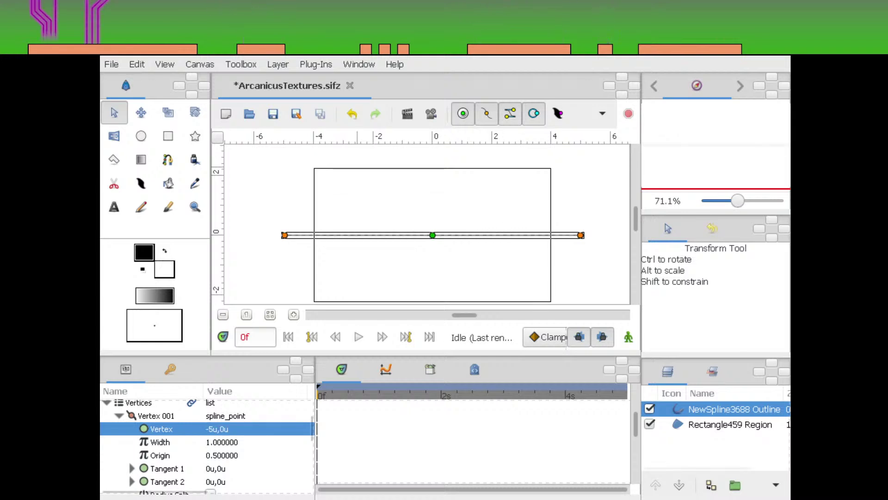
Duplicate the NewSpline3688 Outline layer and expand the vertices of the upper copy
left_click(711, 485)
left_click(734, 410)
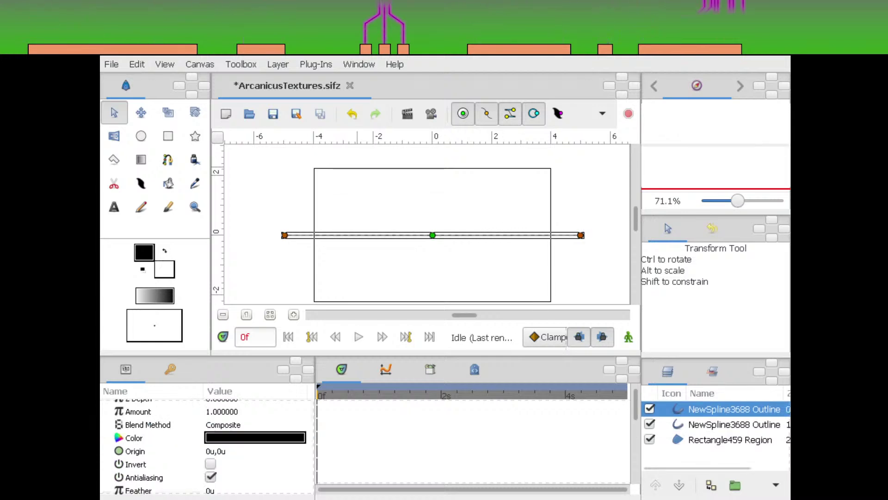
scroll(207, 445, "down", 3)
left_click(107, 462)
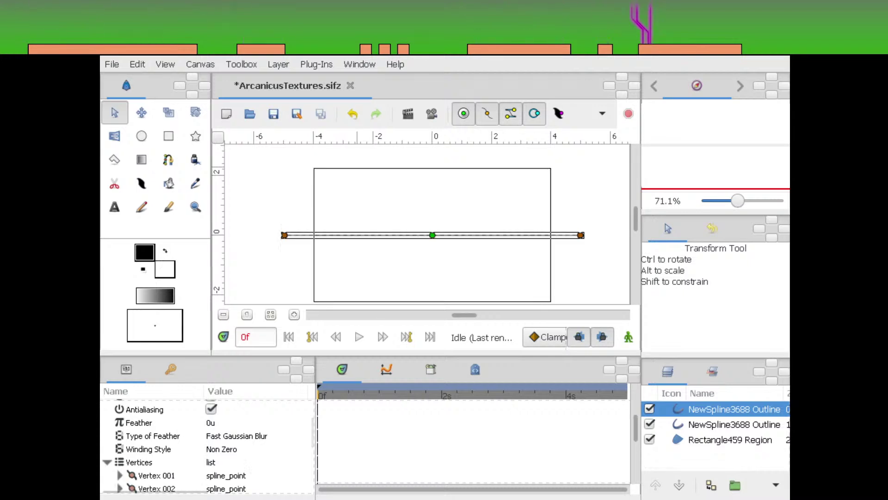
scroll(207, 444, "down", 3)
scroll(207, 445, "up", 5)
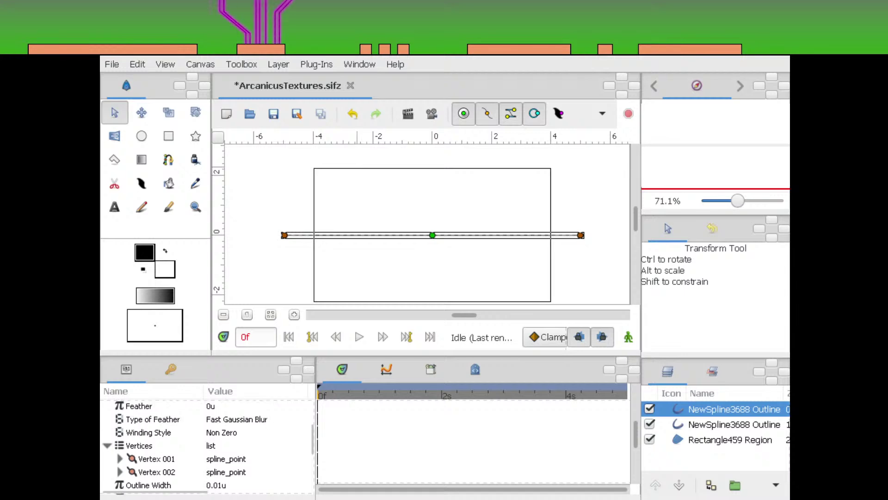
Try a 0.5u horizontal origin on the upper outline copy, and replace it with 0u horizontally and 0.5u vertically
left_click(222, 417)
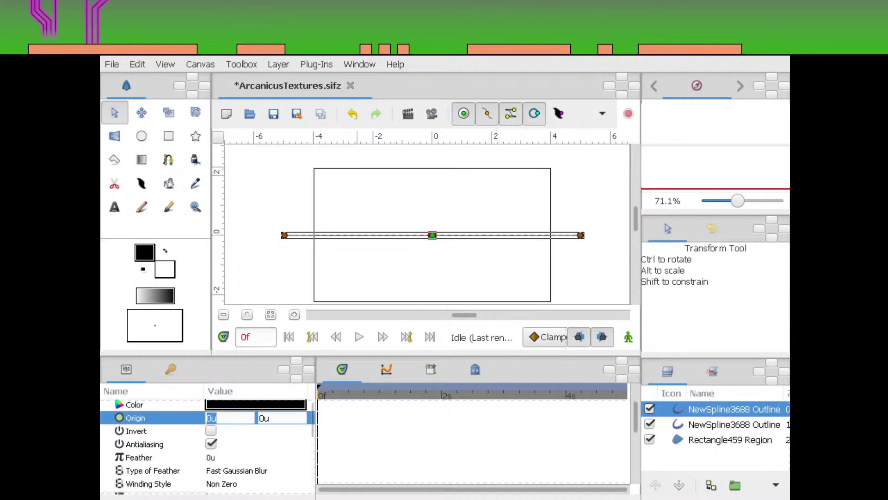
type(".5")
key("Return")
key("Return")
left_click(222, 418)
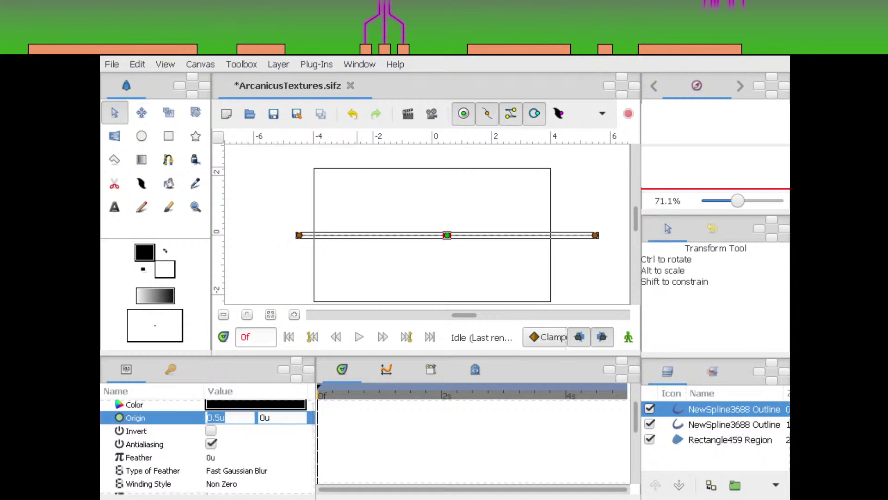
type("0")
key("Return")
type(".5")
key("Return")
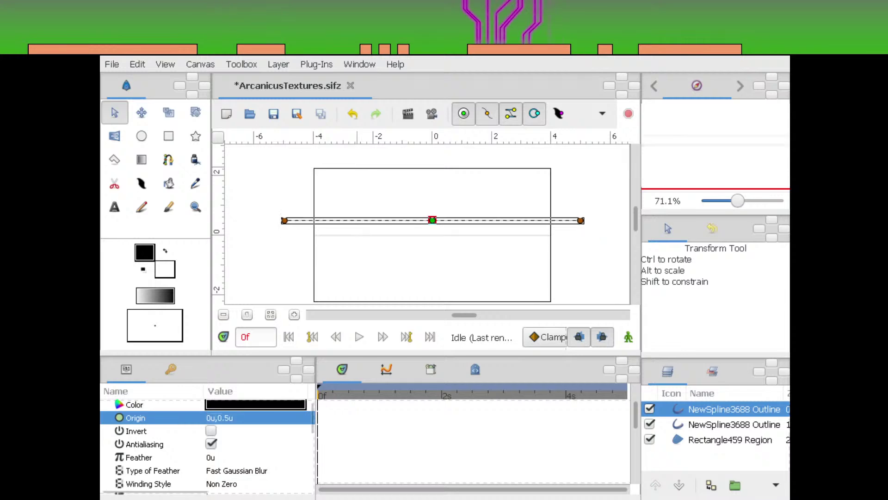
Try a vertical origin of 2u on the outline copy, and settle on 1u
left_click(222, 418)
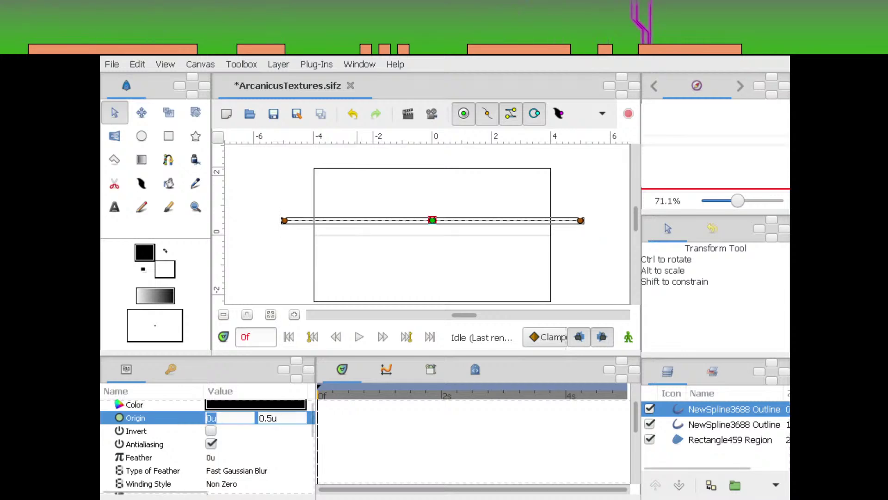
type("2")
key("Return")
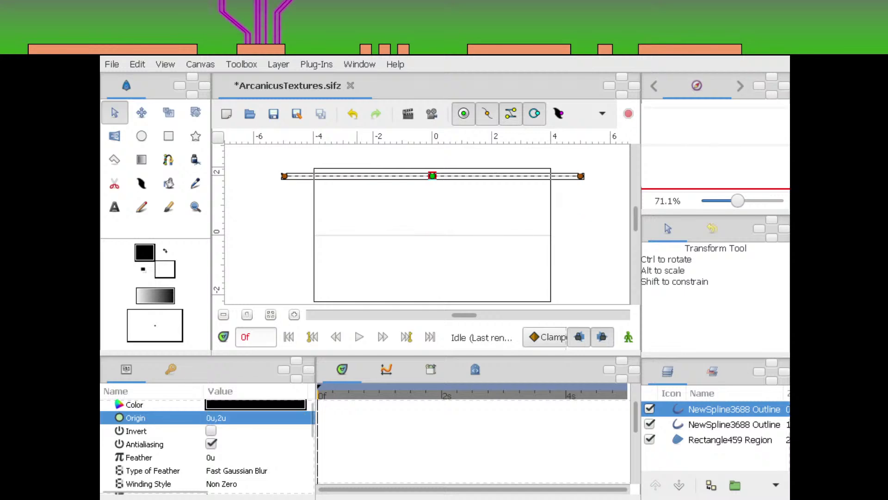
key("Tab")
type("1")
key("Return")
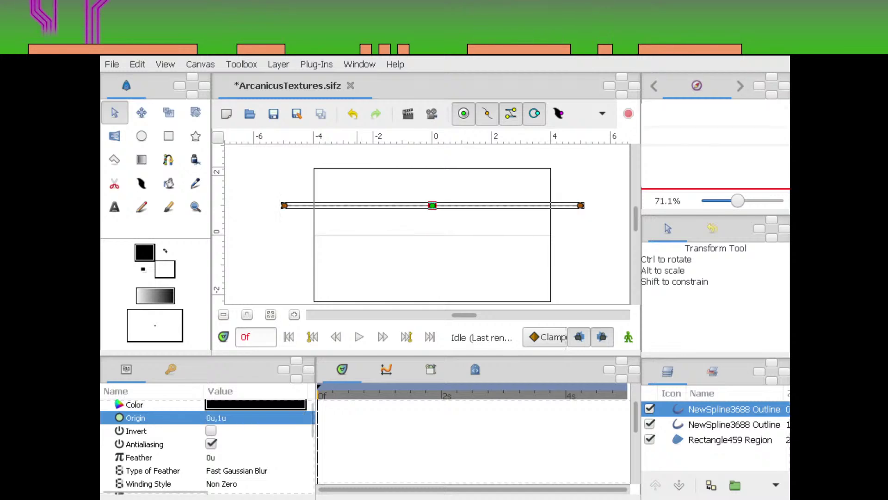
Duplicate the outline layer whose origin is at 1u vertically and select the topmost copy
left_click(712, 485)
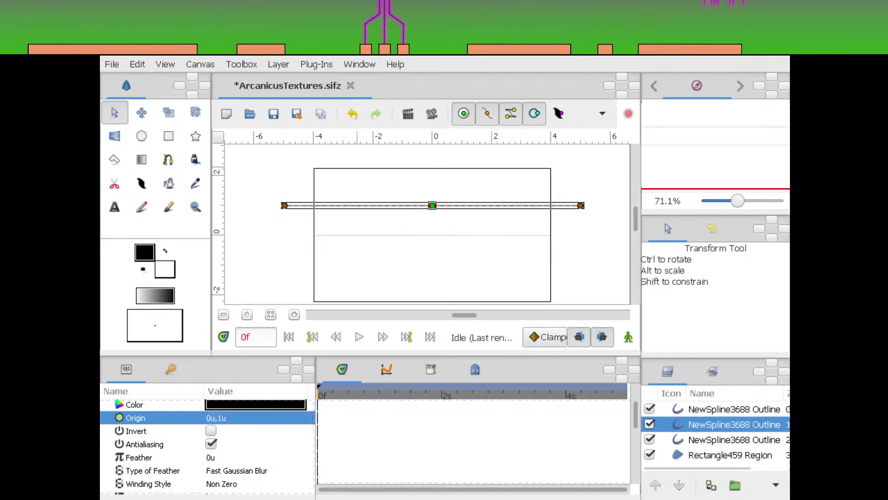
scroll(209, 444, "up", 3)
left_click(734, 409)
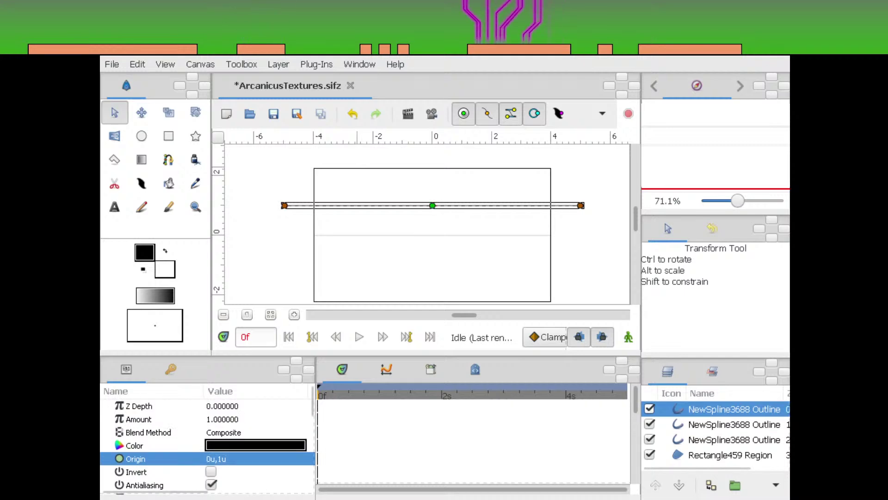
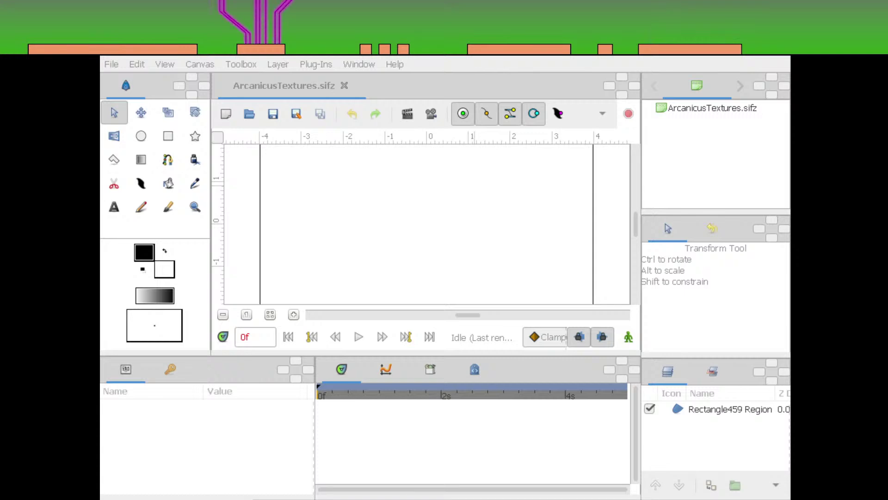
Show the navigator and frame the whole canvas in the view at 74.7% zoom
left_click(730, 409)
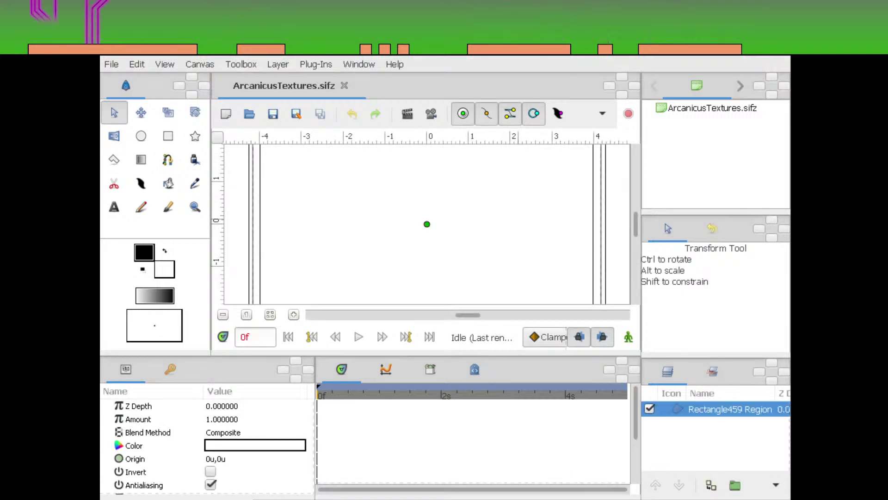
left_click(740, 86)
left_click(741, 86)
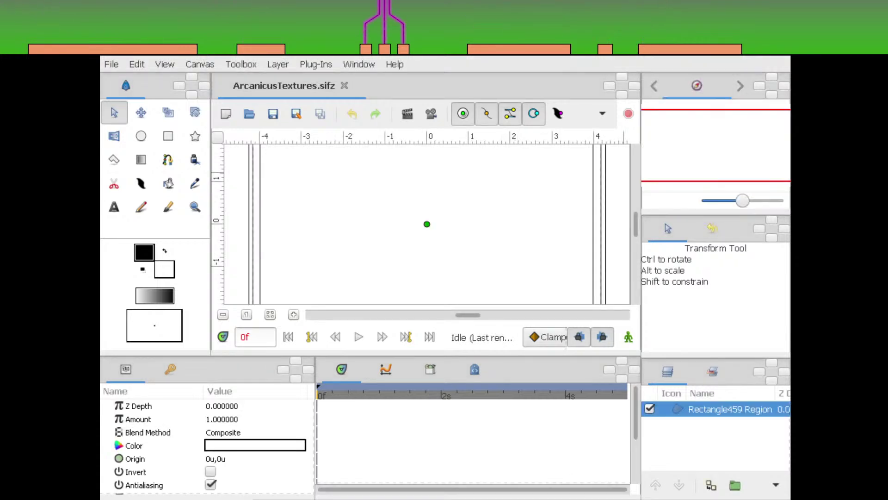
left_click_drag(743, 200, 734, 201)
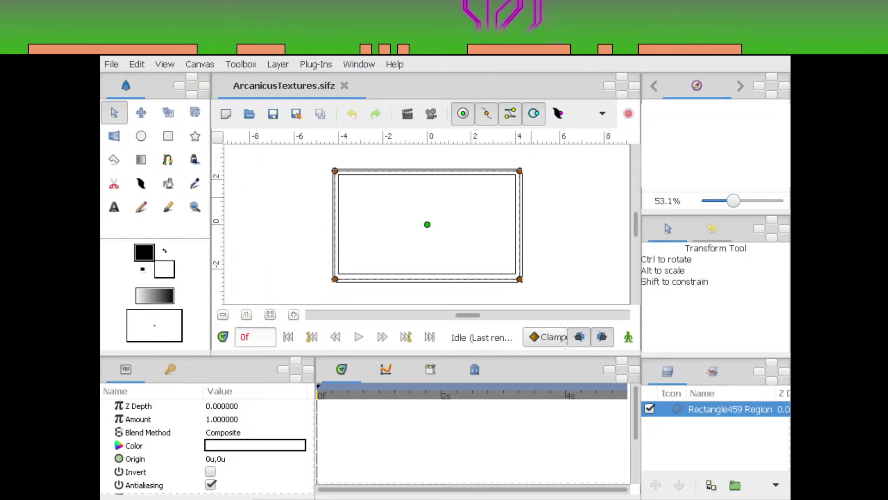
left_click(720, 141)
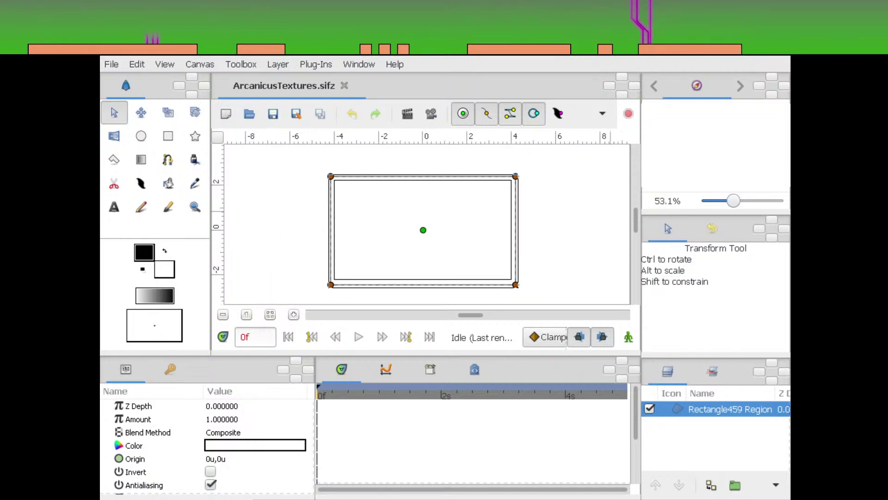
left_click_drag(734, 201, 738, 200)
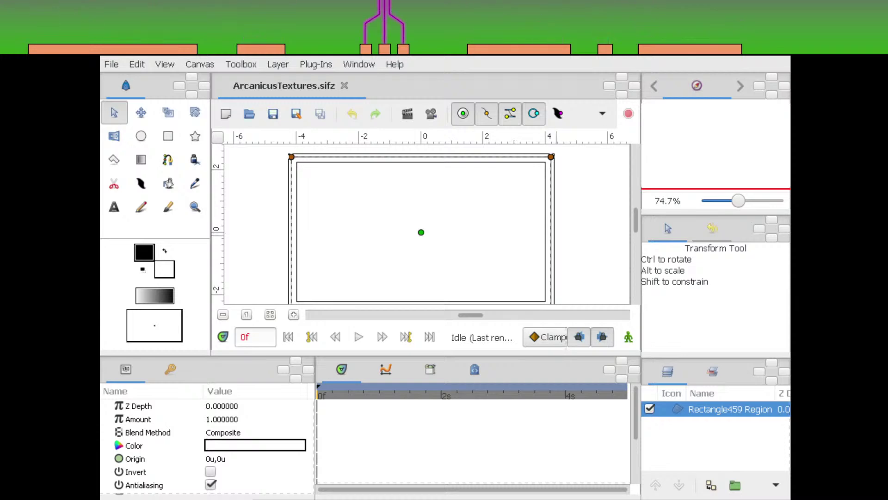
mouse_move(466, 263)
left_mouse_down()
mouse_move(486, 241)
mouse_move(473, 262)
left_mouse_up()
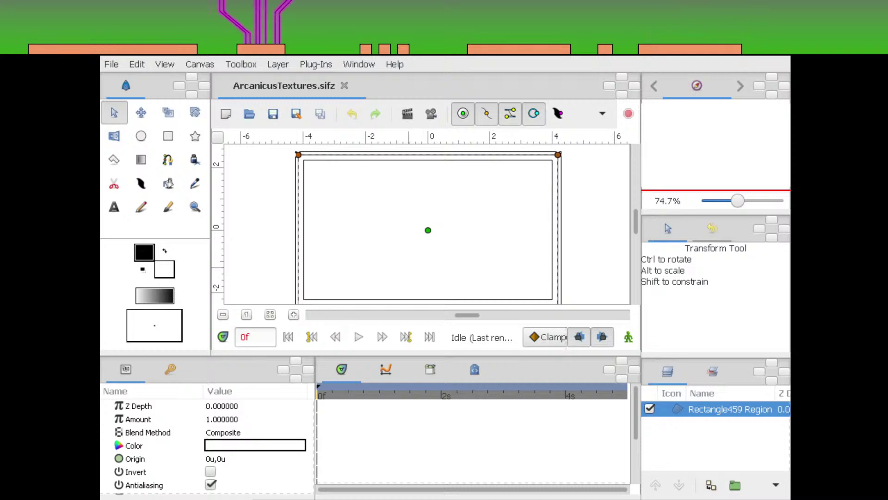
scroll(447, 264, "left", 2)
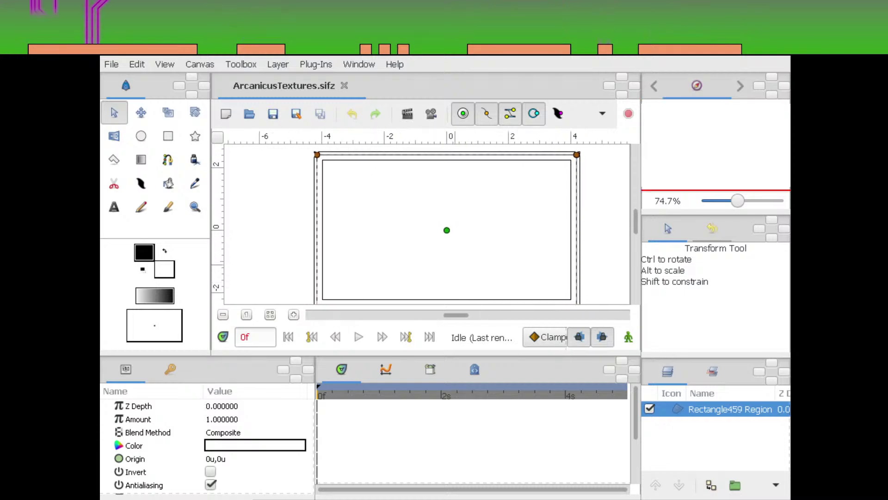
scroll(447, 264, "right", 1)
left_click_drag(439, 230, 436, 227)
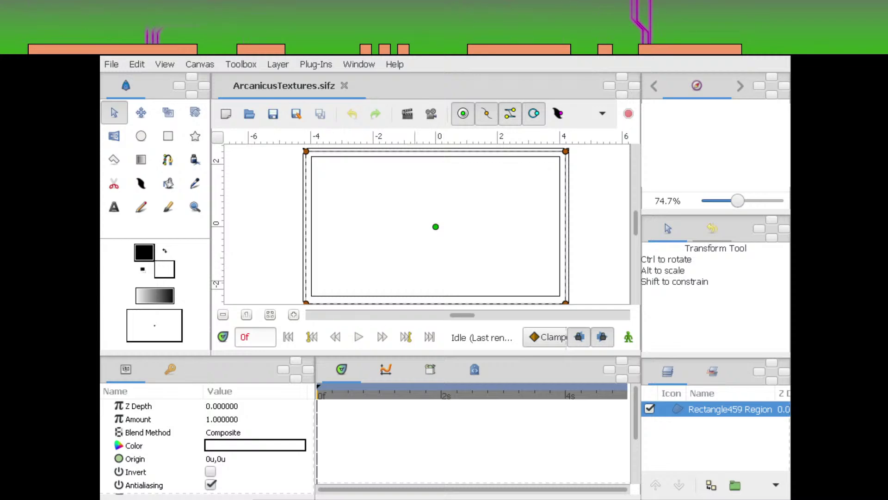
Draw a nearly horizontal two-point spline across the canvas's middle and delete its NewSpline3688 Region layer
left_click(168, 160)
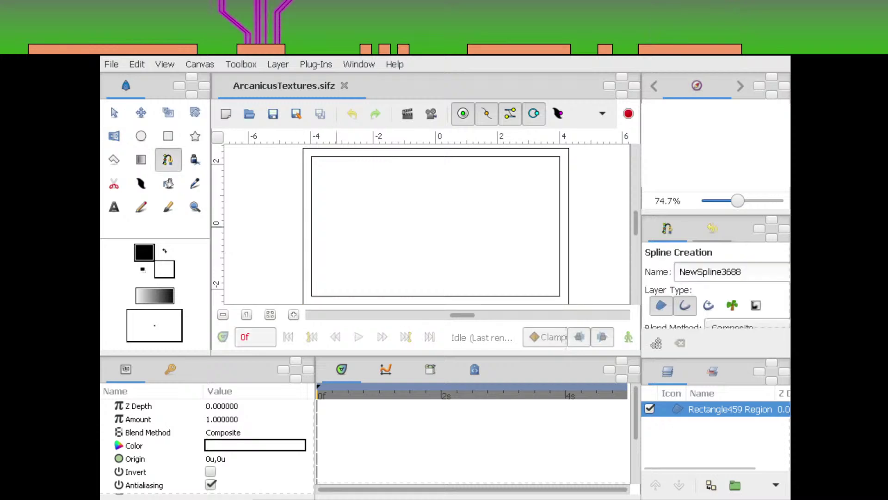
left_click(302, 232)
left_click(555, 227)
left_click(556, 227)
key("alt+a")
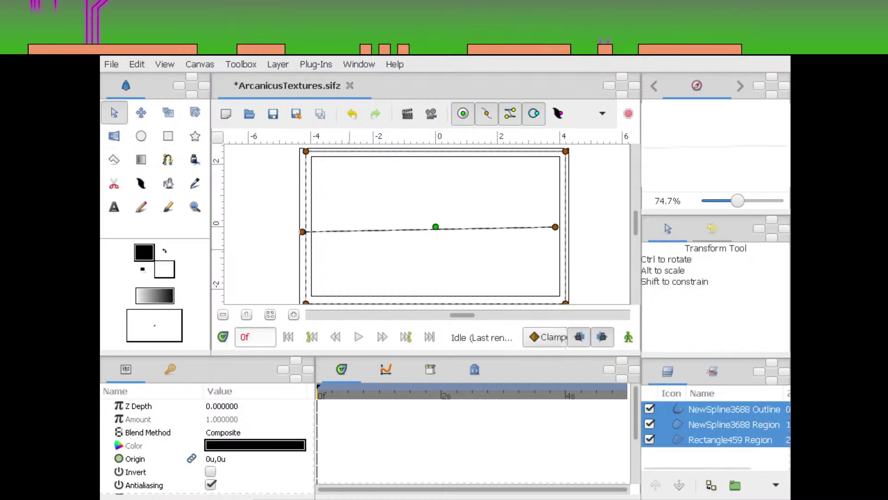
key("Delete")
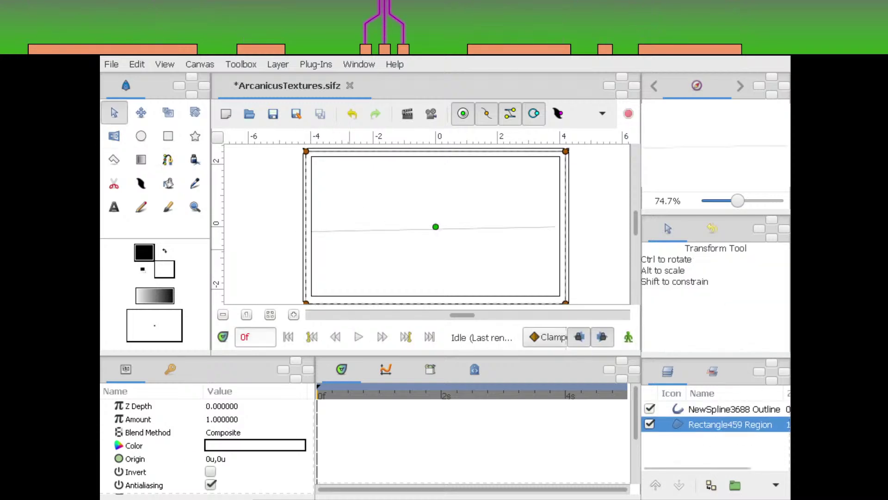
Set Vertex 002 of the NewSpline3688 Outline layer to 5u horizontally and 0u vertically
scroll(156, 446, "down", 5)
left_click(107, 454)
scroll(139, 451, "down", 2)
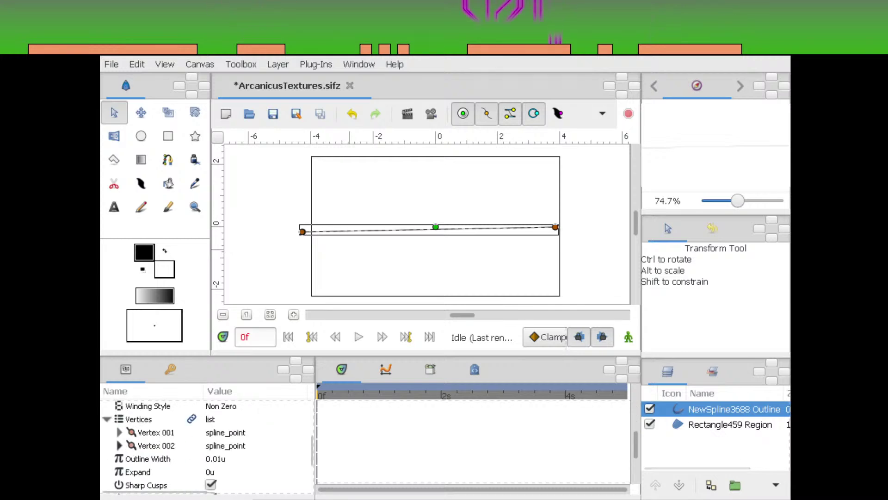
left_click(156, 445)
left_click(120, 445)
scroll(120, 445, "down", 1)
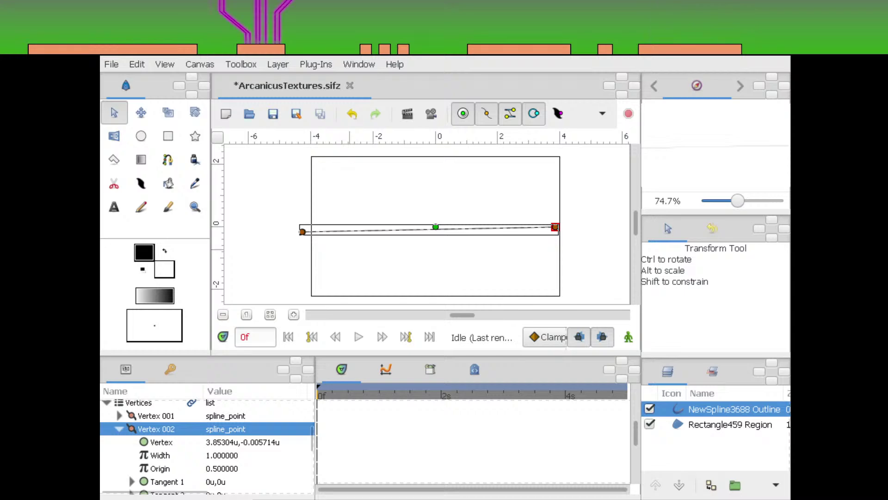
key("alt+Tab")
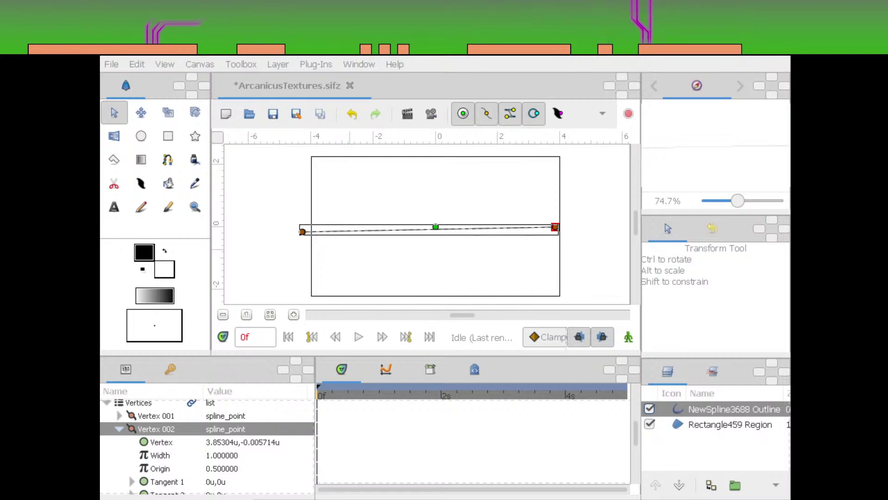
key("alt+Tab")
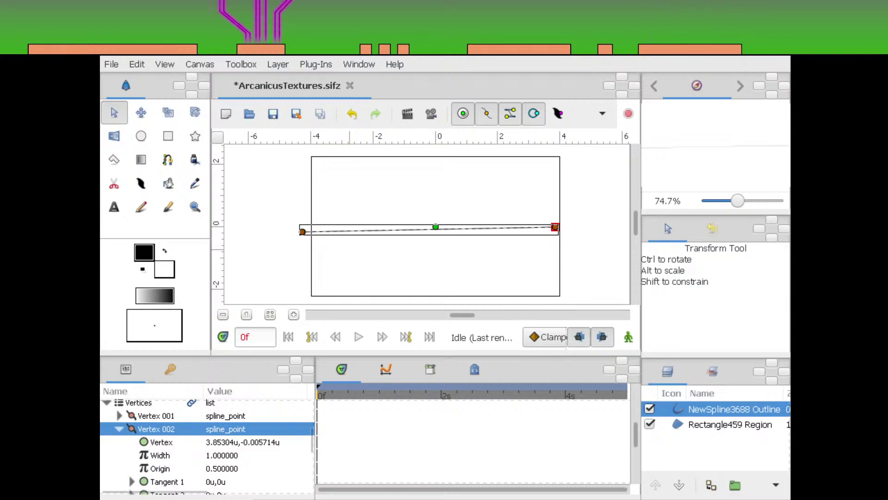
left_click(242, 443)
type("5")
key("Tab")
type("0")
key("Return")
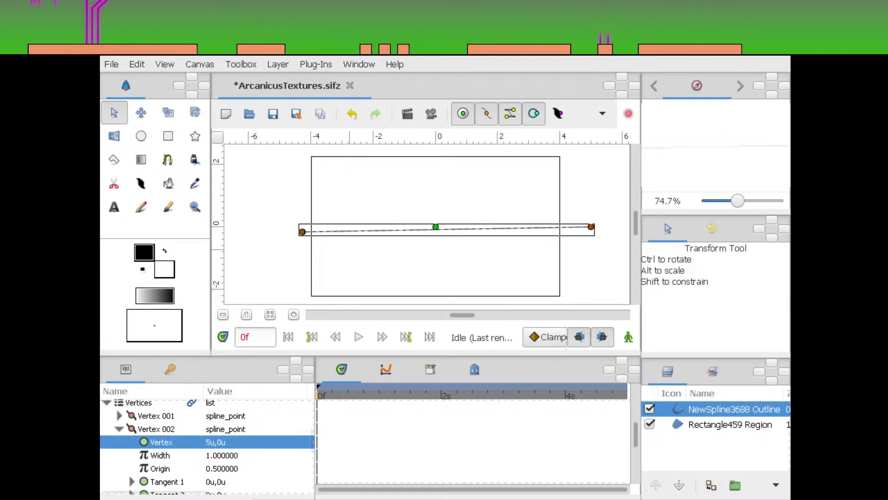
Set Vertex 001 of the spline outline to -5u horizontally and 0u vertically
left_click(119, 415)
left_click(226, 442)
left_click(227, 429)
left_click(227, 429)
type("-5")
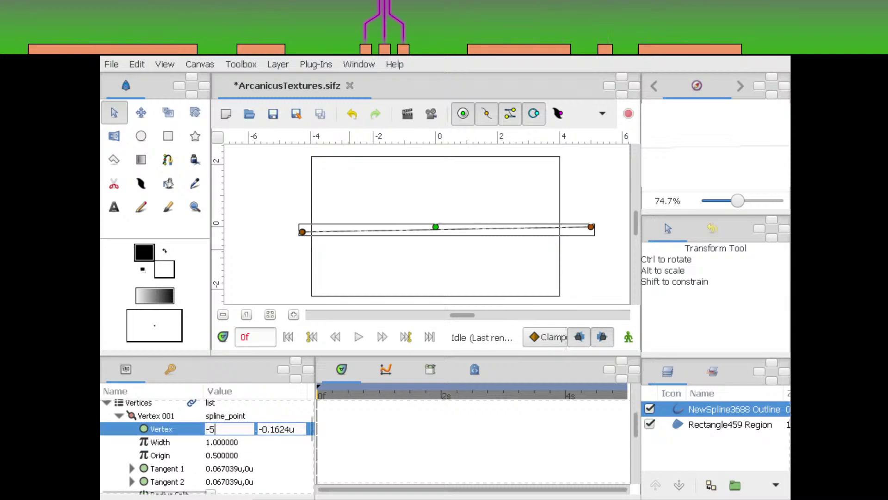
key("Tab")
type("0")
key("Return")
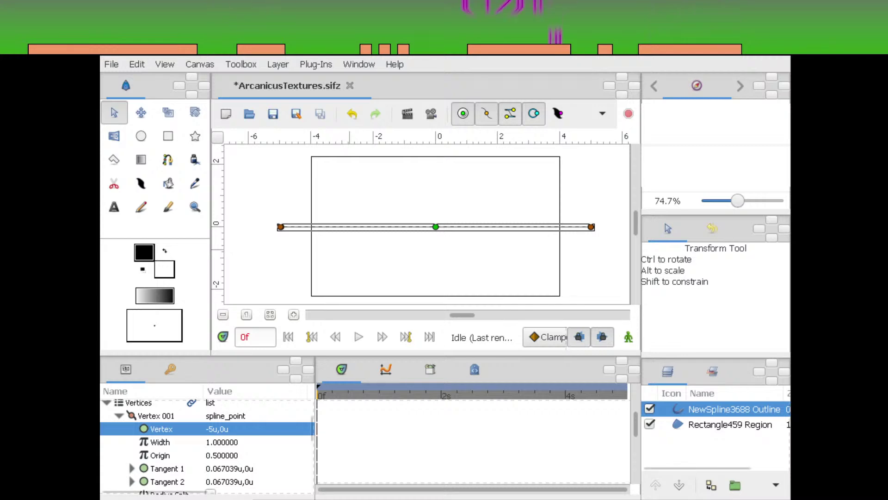
Duplicate the NewSpline3688 Outline layer and set the upper copy's origin to 1u vertically
left_click(711, 485)
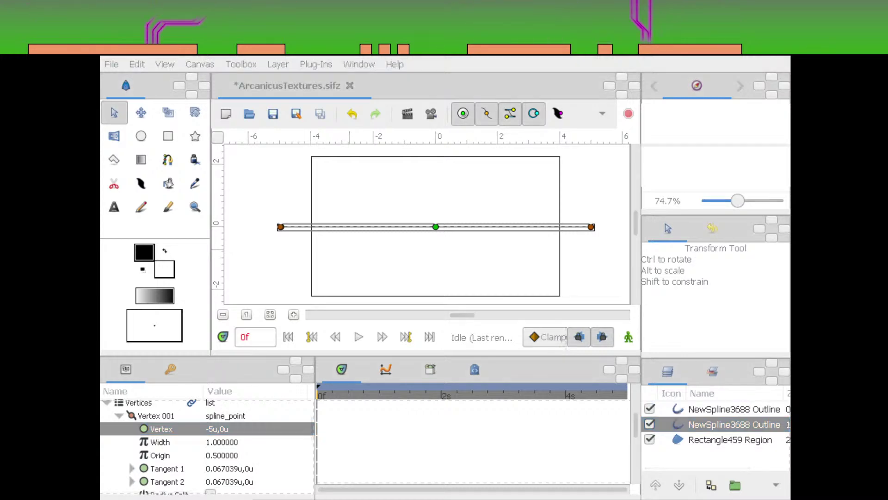
left_click(734, 409)
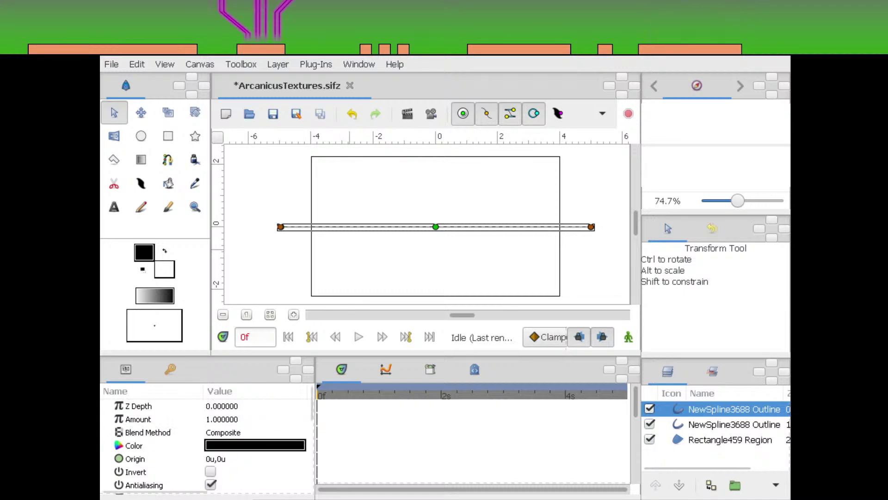
scroll(208, 447, "down", 3)
scroll(206, 444, "down", 2)
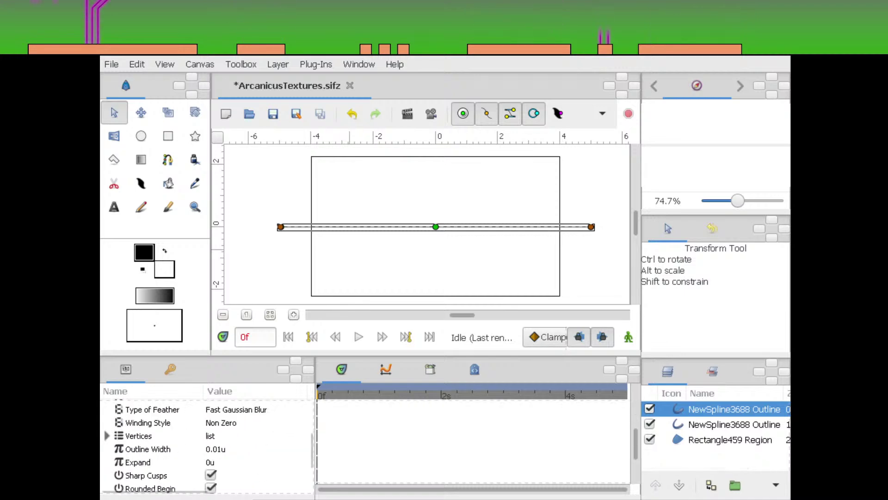
scroll(206, 444, "down", 2)
scroll(205, 444, "up", 4)
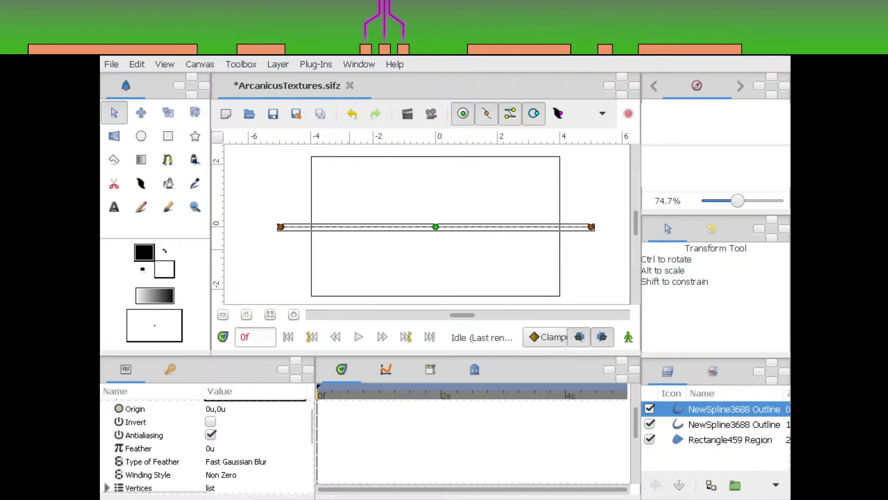
scroll(206, 444, "up", 2)
left_click(210, 443)
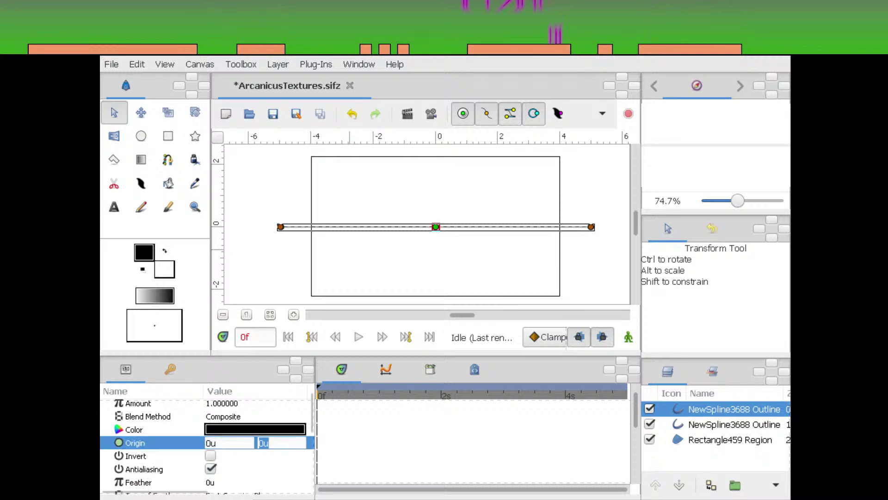
type("1")
key("Return")
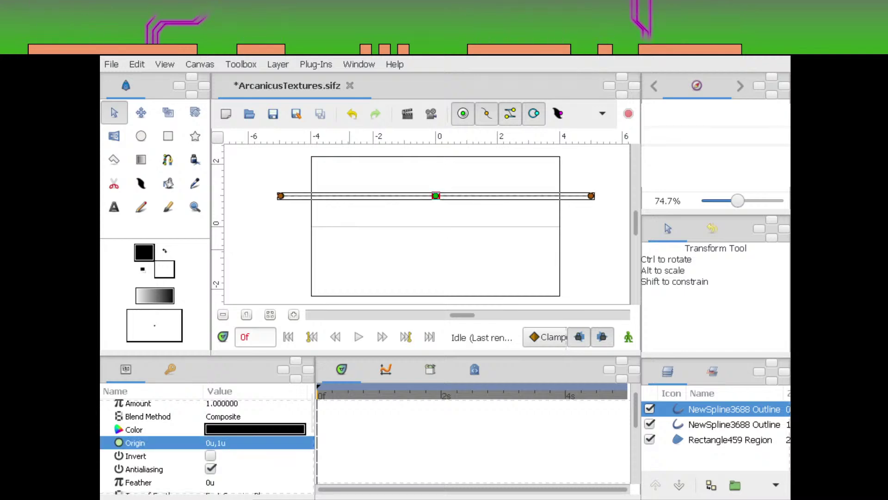
Duplicate the raised spline outline again and select the Origin parameter of the topmost copy
left_click(711, 485)
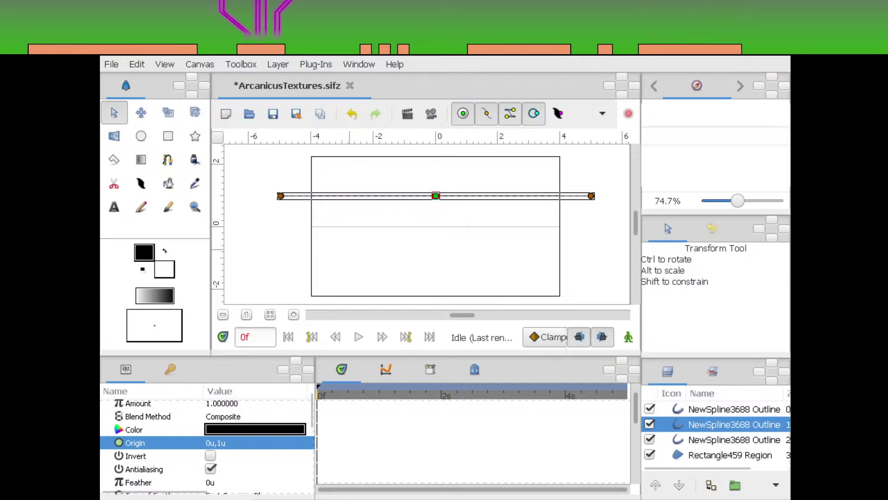
left_click(734, 409)
scroll(205, 444, "down", 3)
scroll(185, 446, "down", 2)
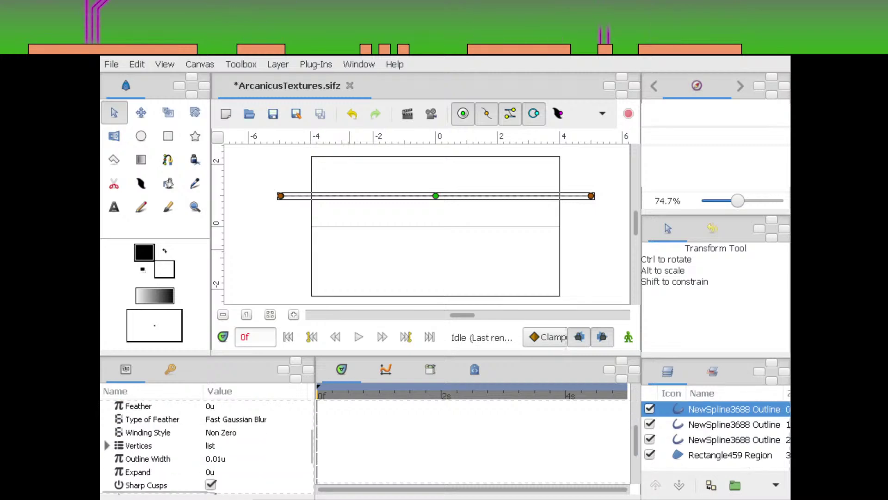
left_click(142, 445)
scroll(185, 430, "up", 3)
left_click(185, 417)
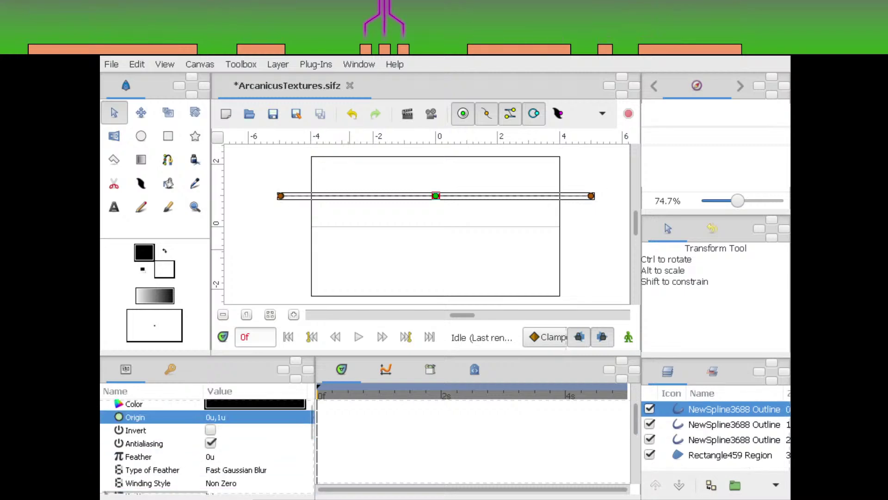
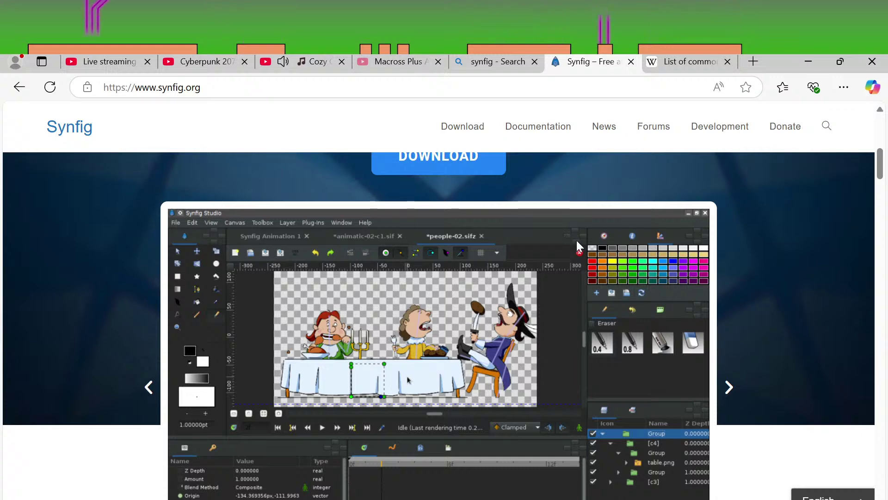
Look through the synfig.org home page in the browser and open the stable version's download page
scroll(576, 240, "down", 1)
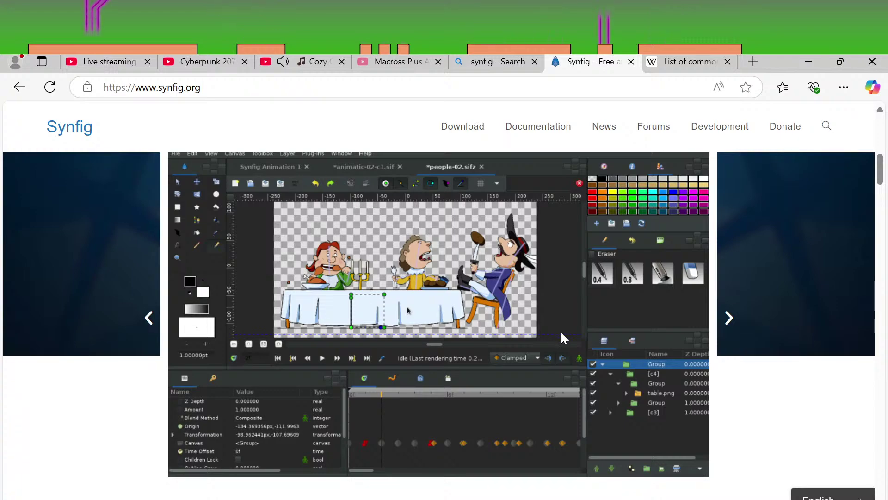
scroll(560, 331, "down", 10)
scroll(562, 333, "down", 5)
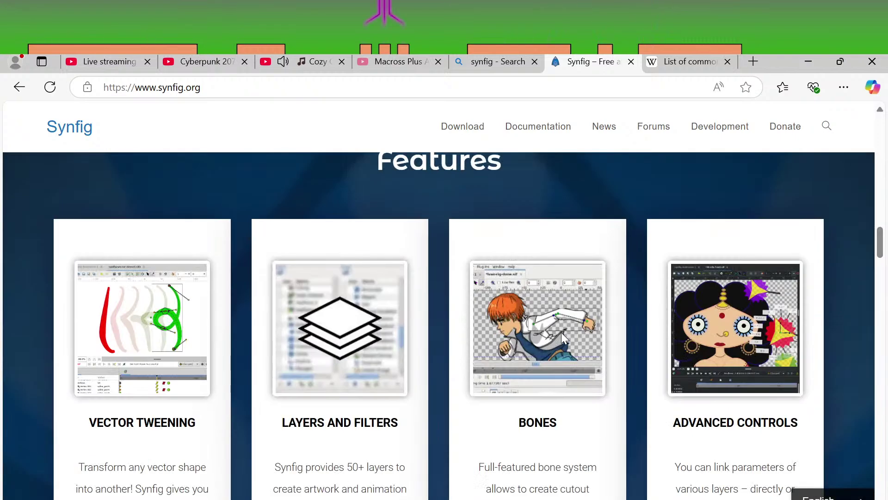
scroll(562, 332, "down", 5)
scroll(463, 326, "up", 9)
scroll(475, 325, "up", 3)
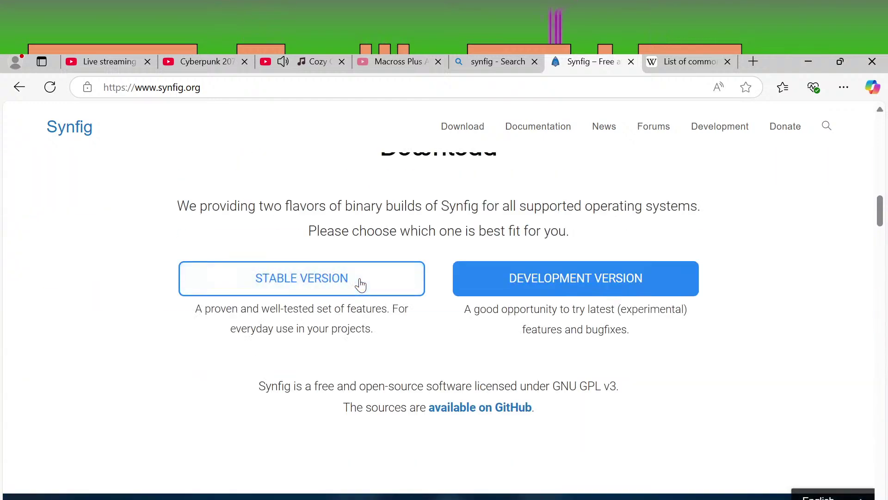
left_click(361, 285)
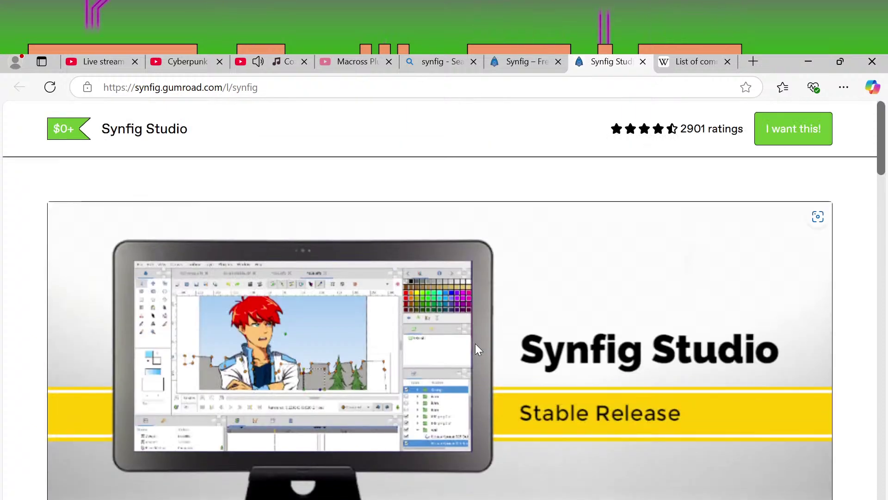
Examine the Synfig Studio stable release page's description, installer options and ratings, and close the page
scroll(476, 345, "down", 5)
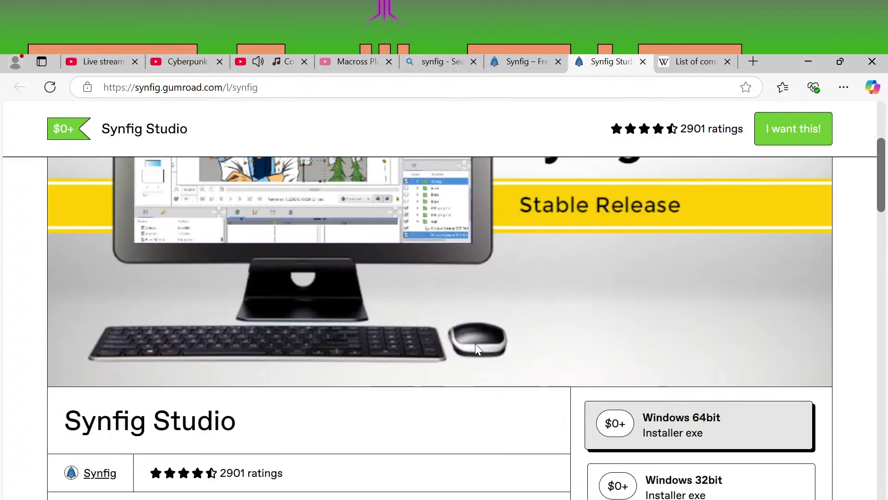
scroll(477, 344, "up", 3)
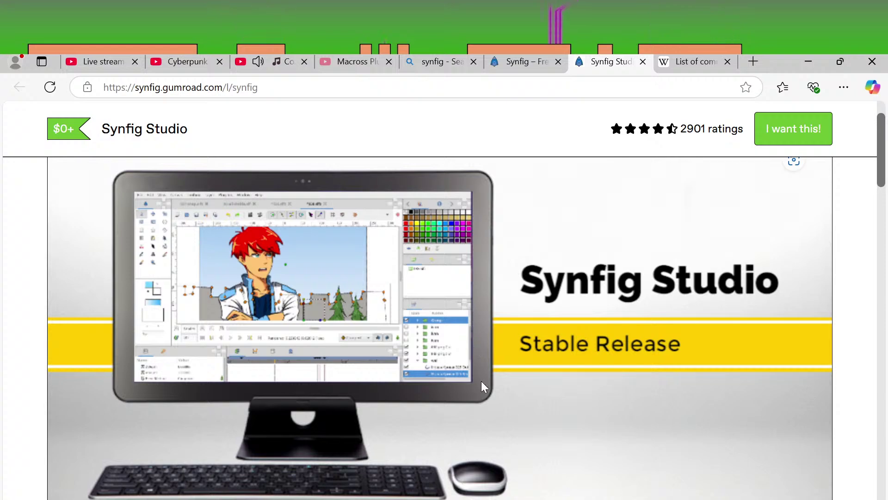
scroll(529, 360, "up", 1)
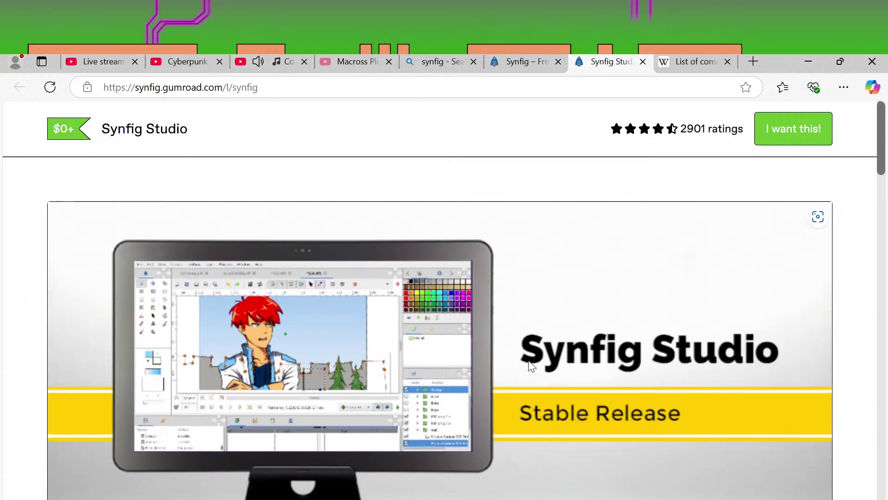
scroll(528, 360, "down", 8)
scroll(528, 359, "up", 4)
scroll(529, 360, "up", 4)
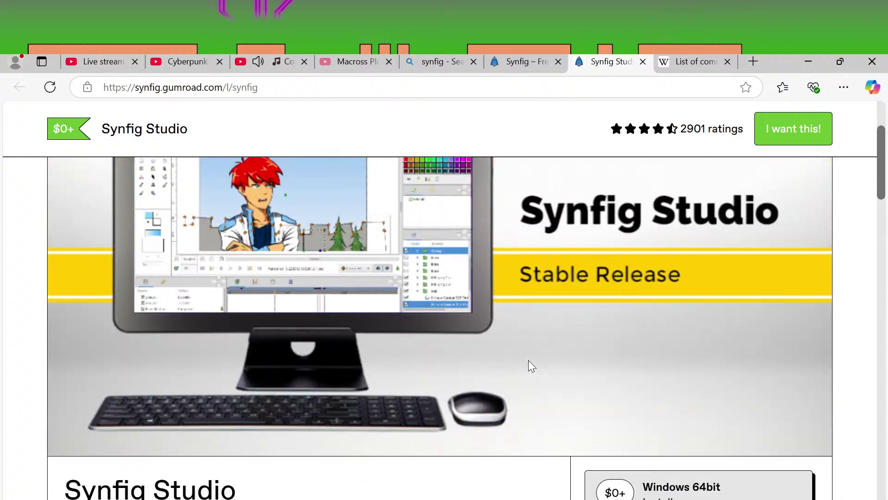
scroll(501, 306, "down", 5)
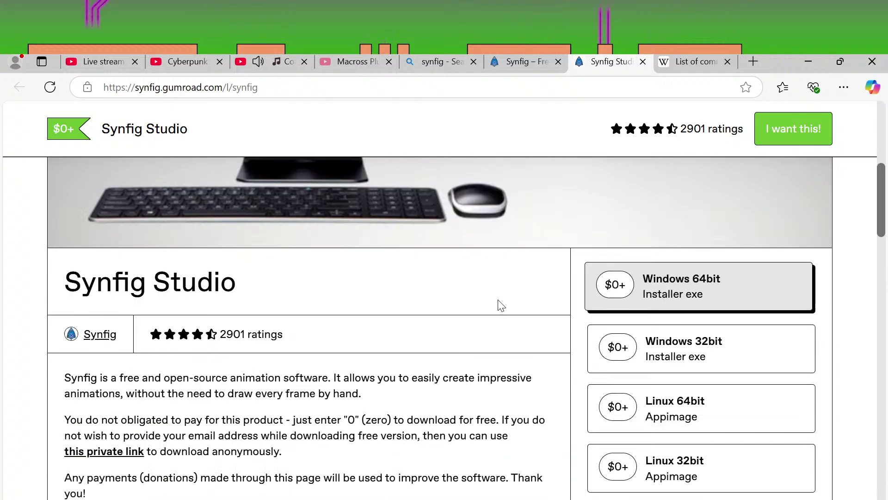
scroll(501, 305, "down", 3)
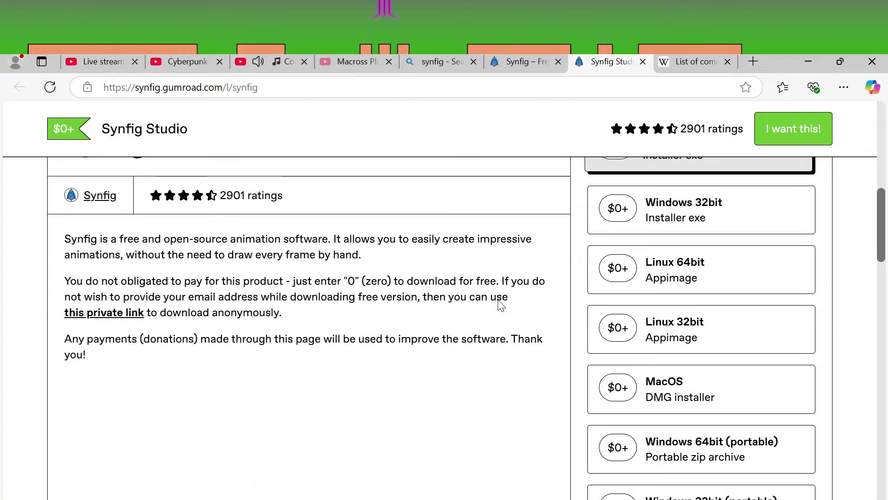
scroll(501, 305, "down", 9)
scroll(502, 305, "down", 3)
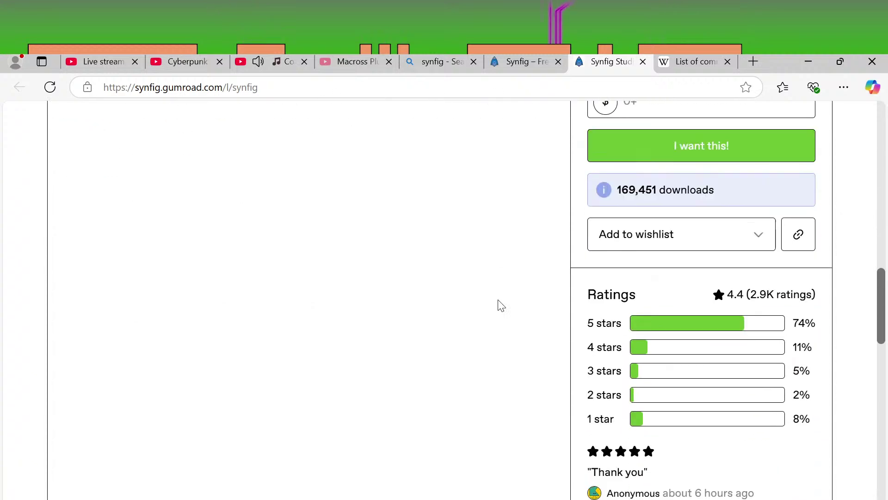
scroll(508, 294, "down", 4)
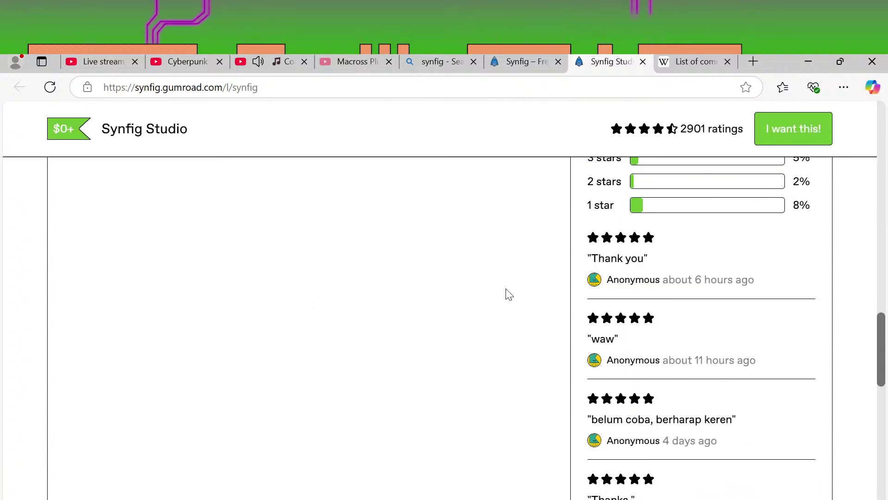
scroll(509, 295, "up", 12)
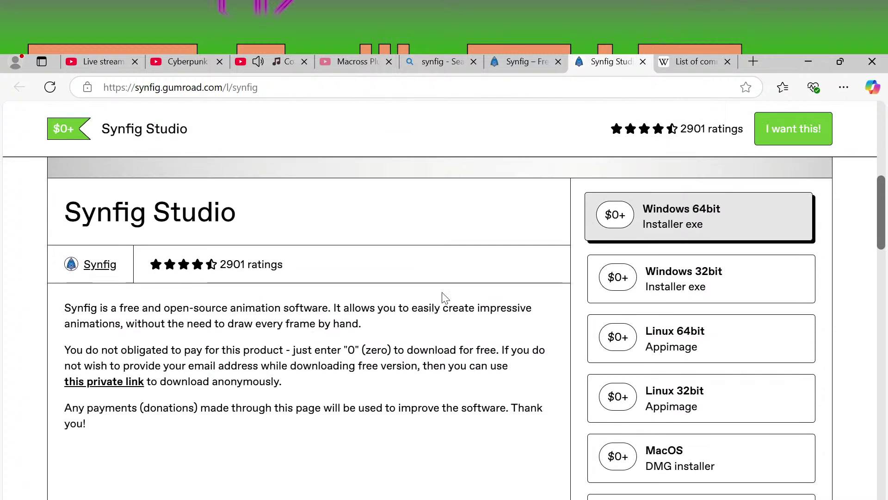
scroll(462, 326, "up", 4)
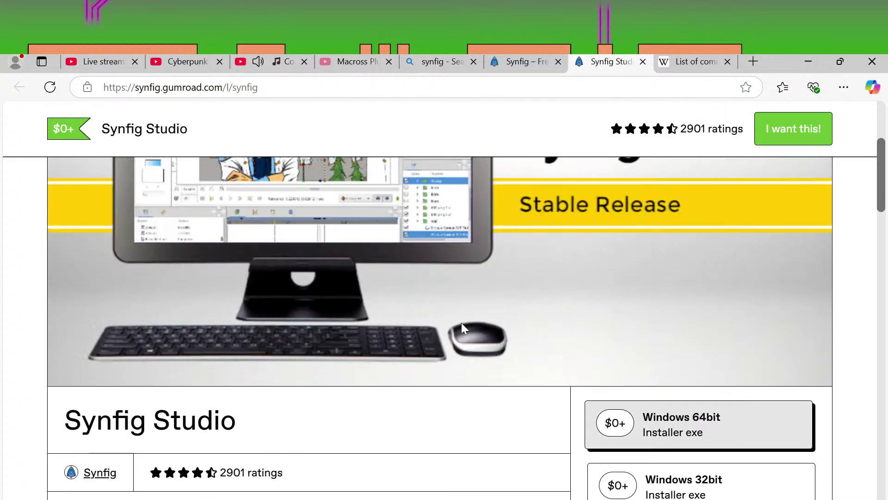
scroll(463, 326, "up", 4)
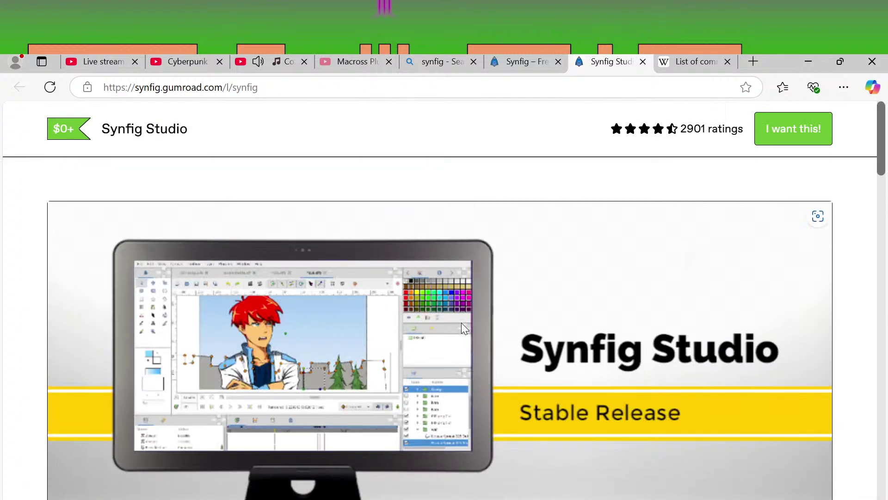
scroll(462, 326, "down", 10)
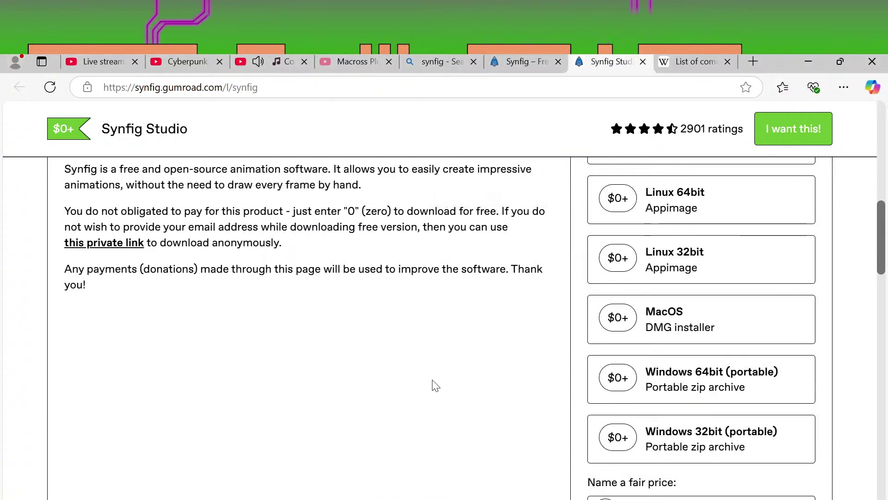
scroll(435, 394, "down", 12)
scroll(440, 400, "down", 5)
scroll(440, 400, "up", 20)
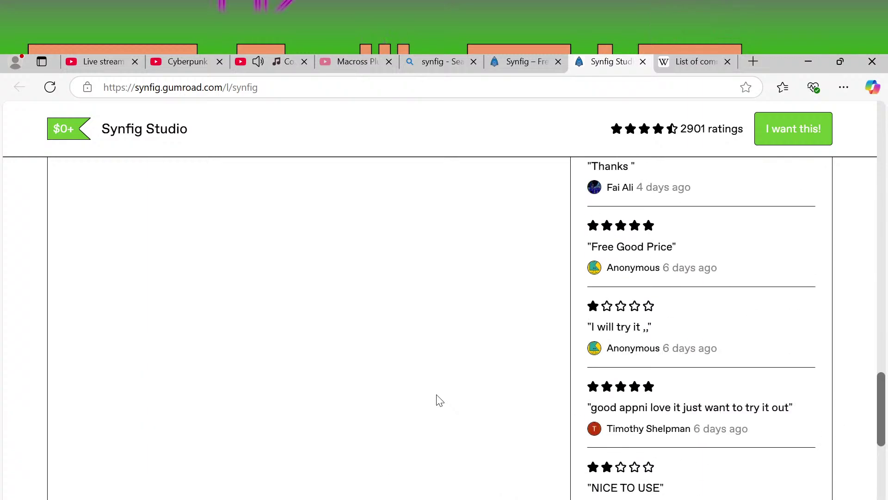
scroll(437, 397, "up", 5)
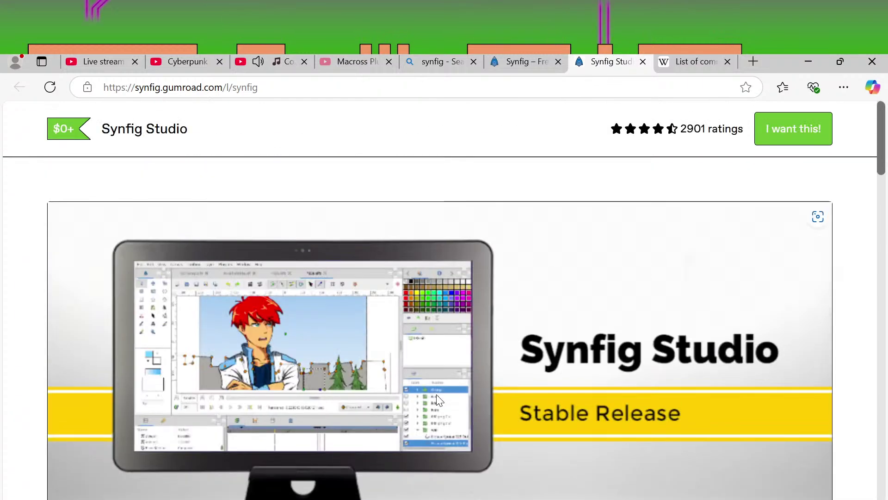
scroll(387, 370, "down", 7)
scroll(544, 353, "up", 6)
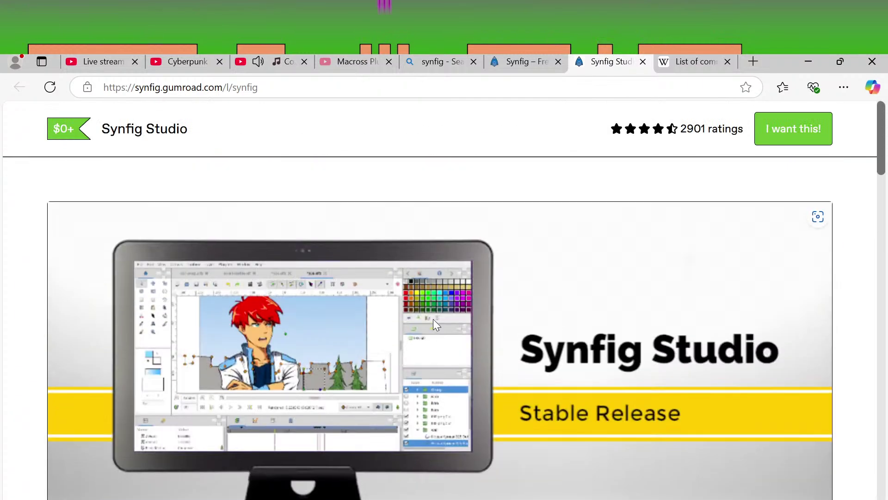
left_click(643, 61)
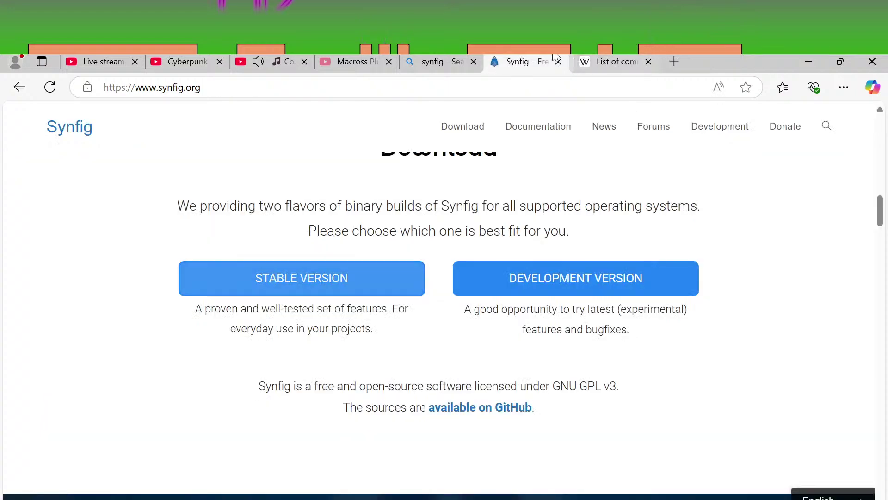
Reopen the stable version's download page from synfig.org, review its description and installer options, and close it
left_click(370, 280)
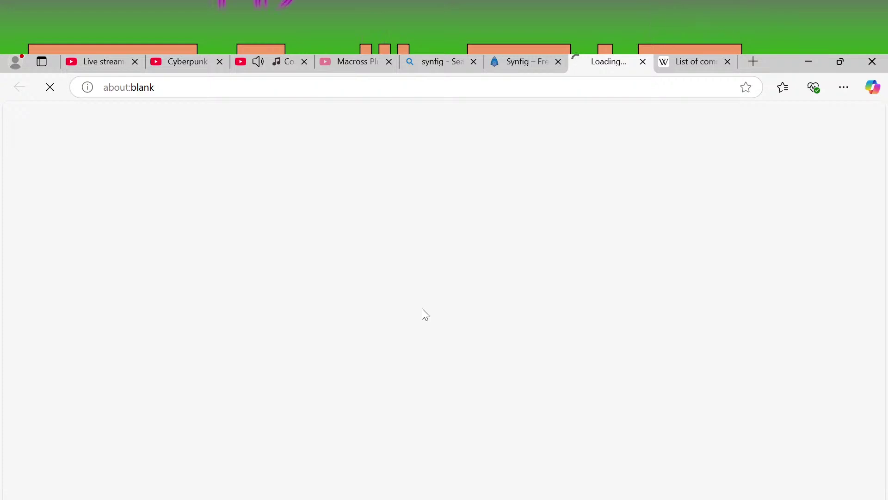
scroll(422, 308, "down", 8)
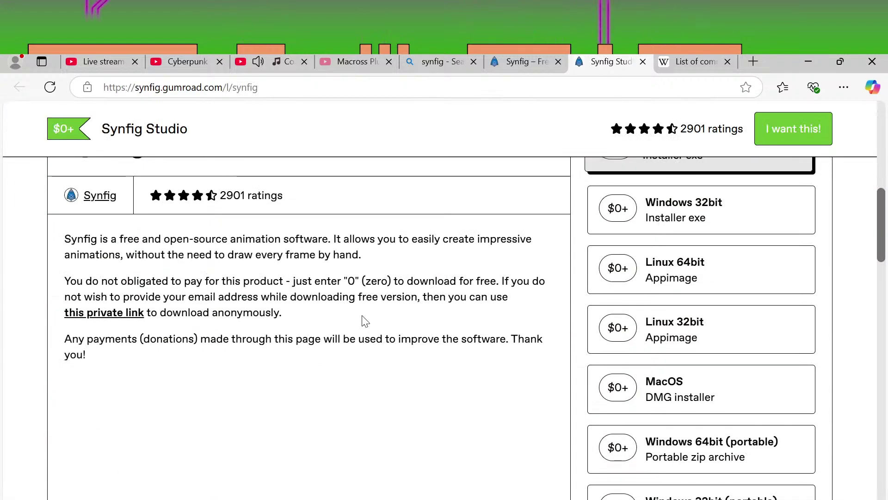
scroll(365, 321, "up", 3)
scroll(508, 334, "up", 5)
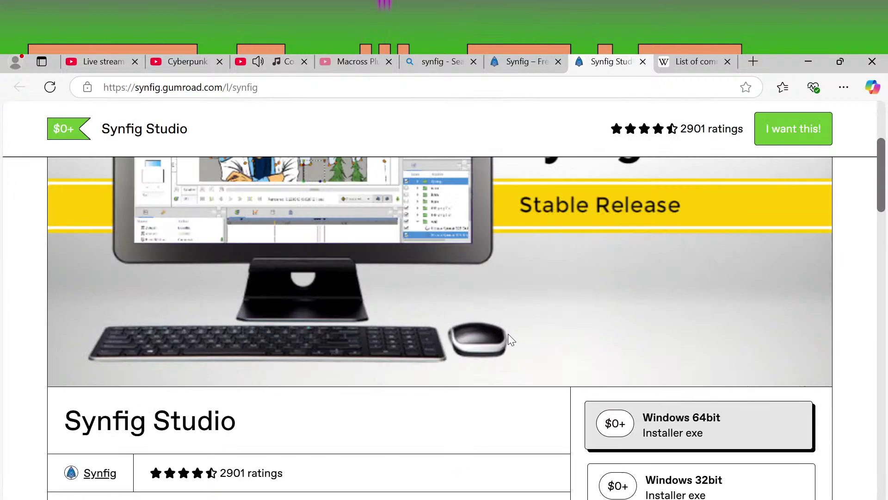
left_click(643, 62)
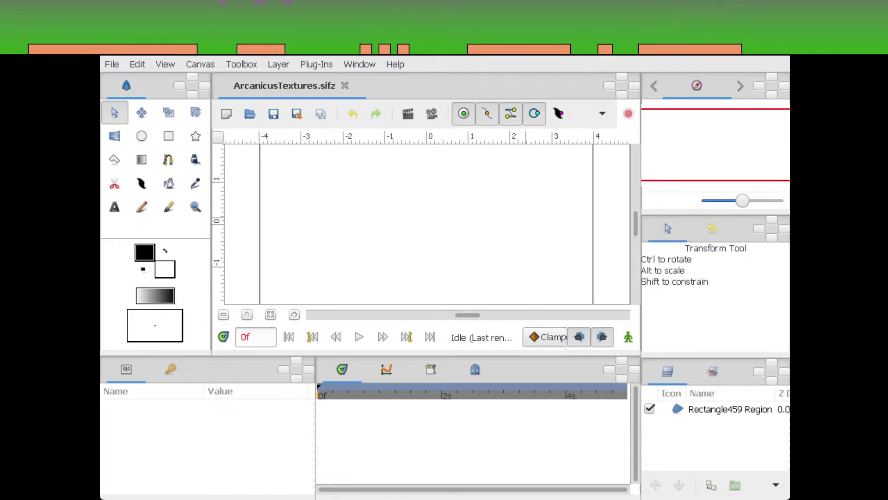
Draw a two-point spline with the Spline tool straight across the middle of the canvas, slightly past both vertical edges
left_click_drag(499, 231, 549, 232)
left_click(168, 159)
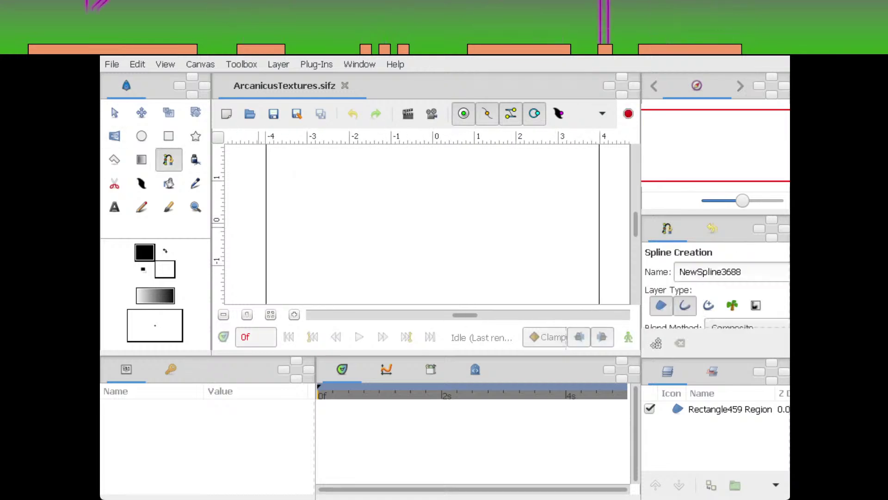
left_click(253, 229)
left_click(601, 220)
left_click(115, 113)
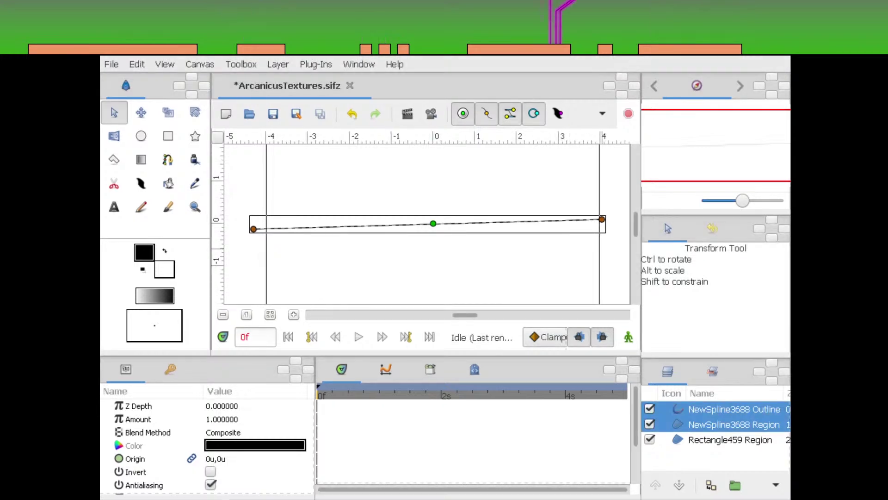
Delete the new spline's Region layer, keeping its Outline layer
left_click(734, 409)
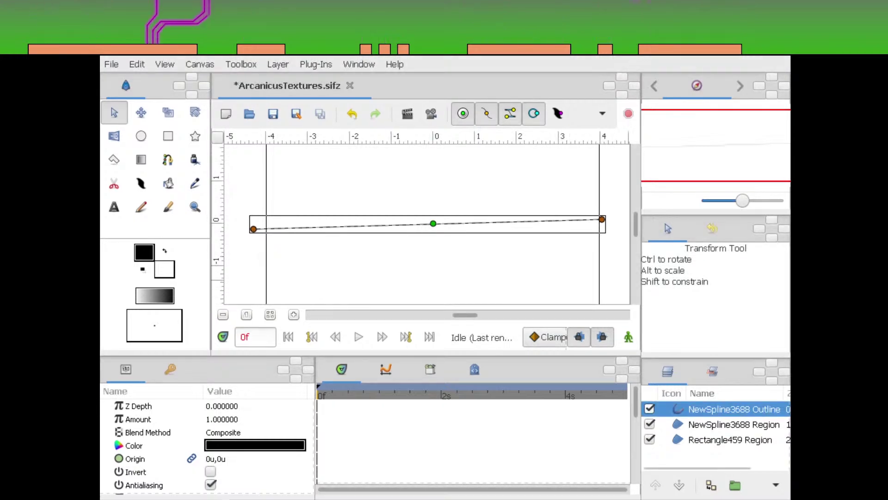
left_click(734, 424)
key("Delete")
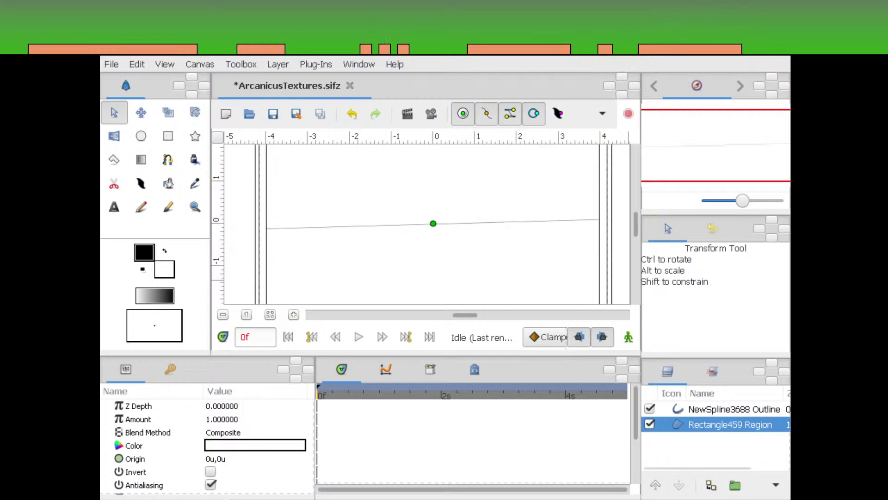
Set the position of the spline outline's Vertex 002 to 5u, 0u
left_click(734, 409)
scroll(204, 444, "down", 5)
left_click(139, 453)
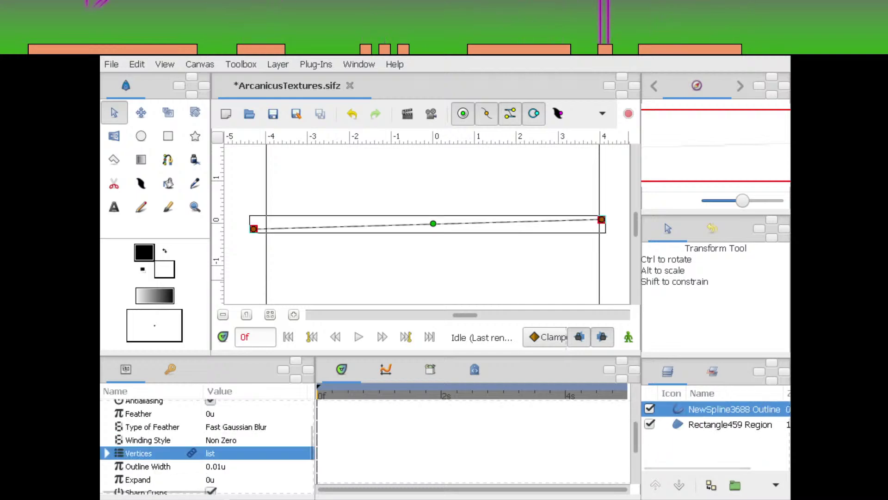
left_click(108, 453)
scroll(107, 453, "down", 3)
left_click(156, 429)
left_click(119, 429)
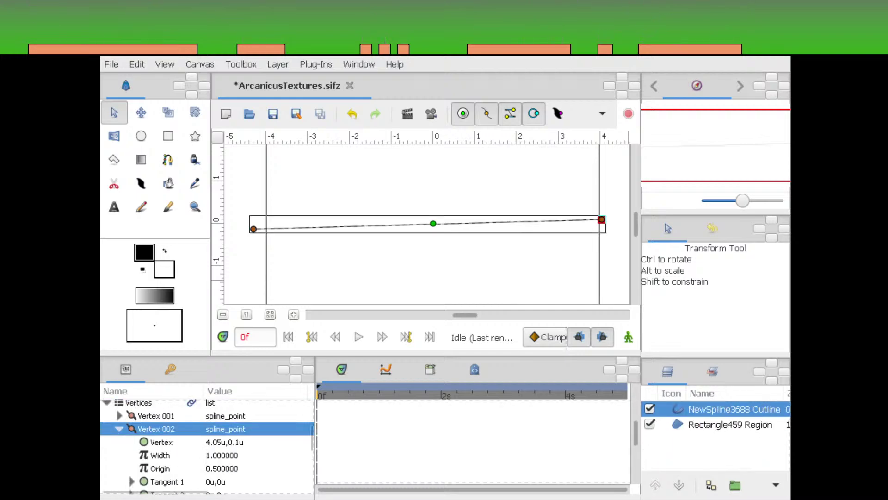
scroll(203, 444, "down", 2)
scroll(204, 444, "up", 2)
left_click(162, 443)
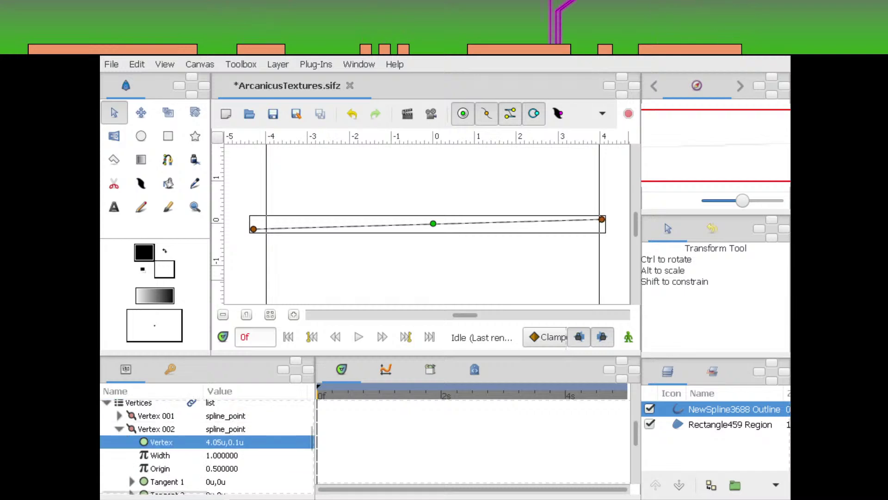
left_click(224, 443)
type("50")
key("Tab")
type("0")
key("Return")
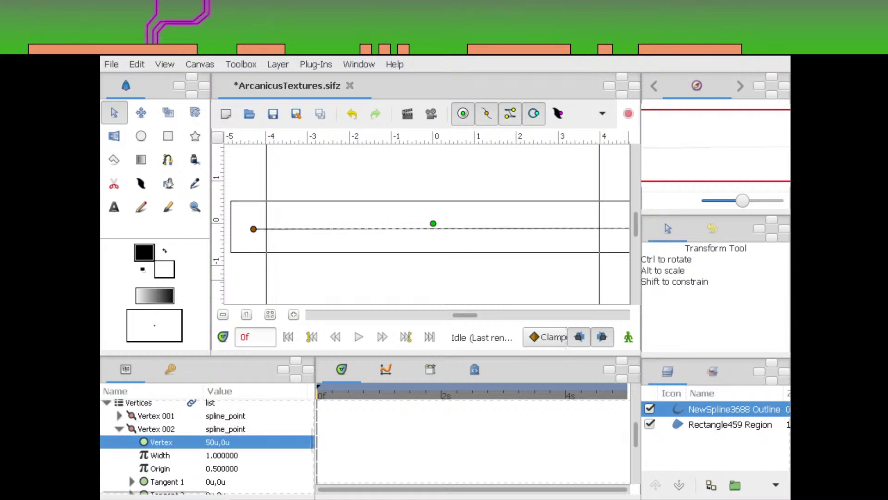
left_click(224, 442)
key("Return")
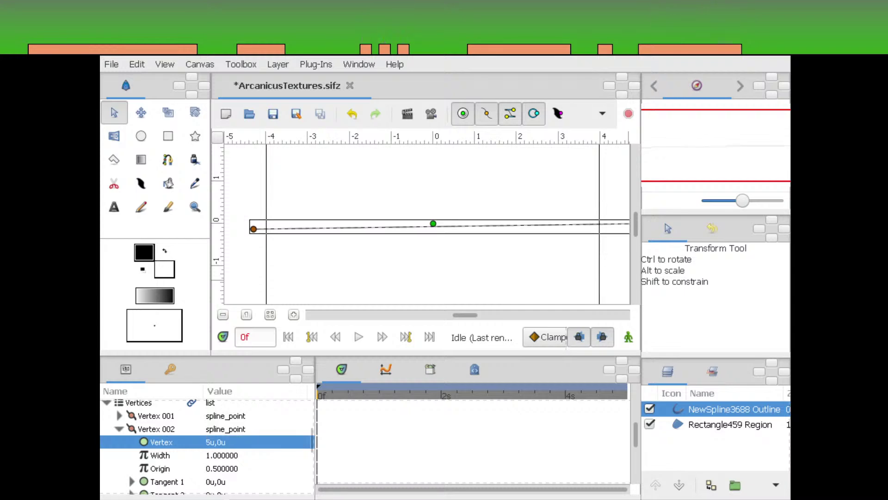
Set the position of the spline outline's Vertex 001 to -5u, 0u
left_click(224, 429)
type("-5")
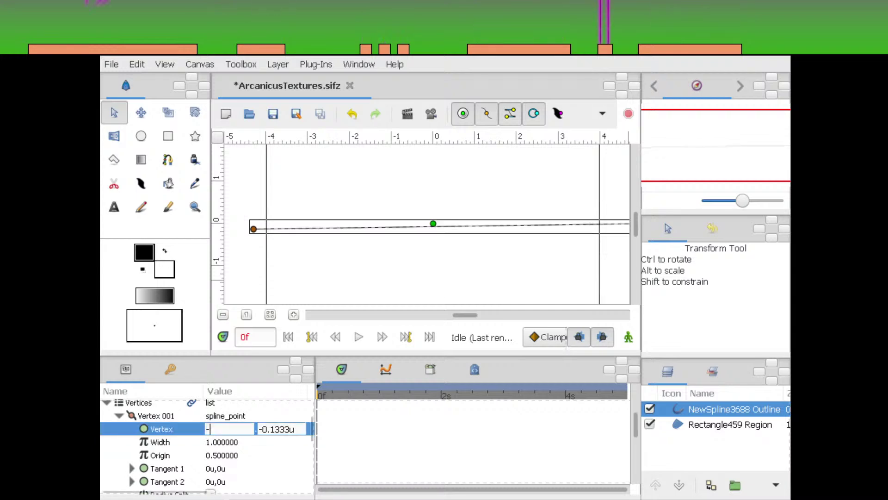
key("Tab")
type("0")
key("Return")
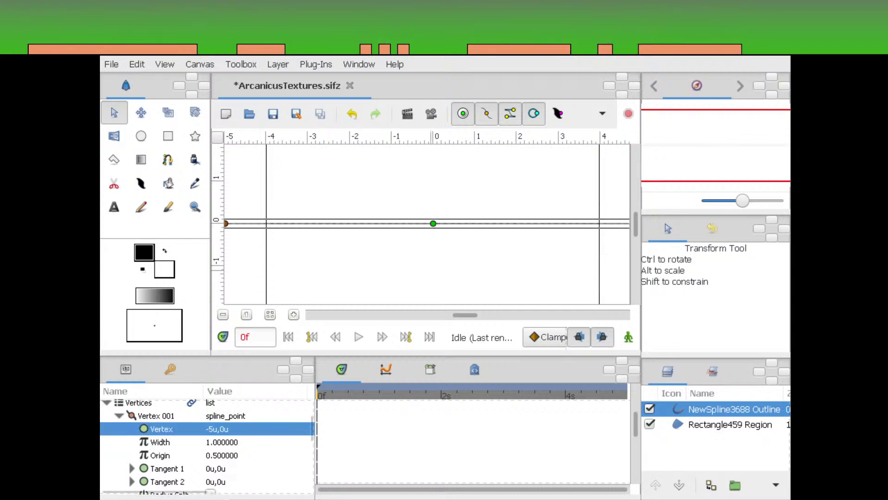
left_click_drag(384, 231, 406, 234)
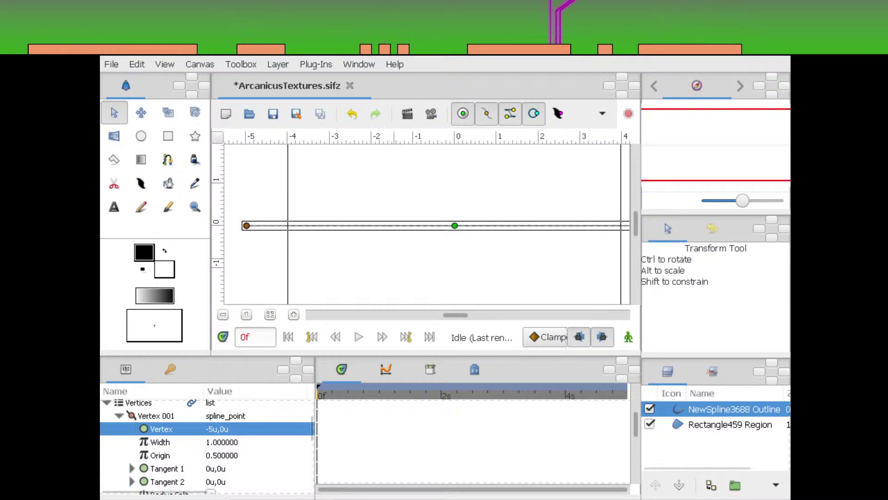
Duplicate the horizontal spline outline layer and select the topmost copy
left_click(711, 484)
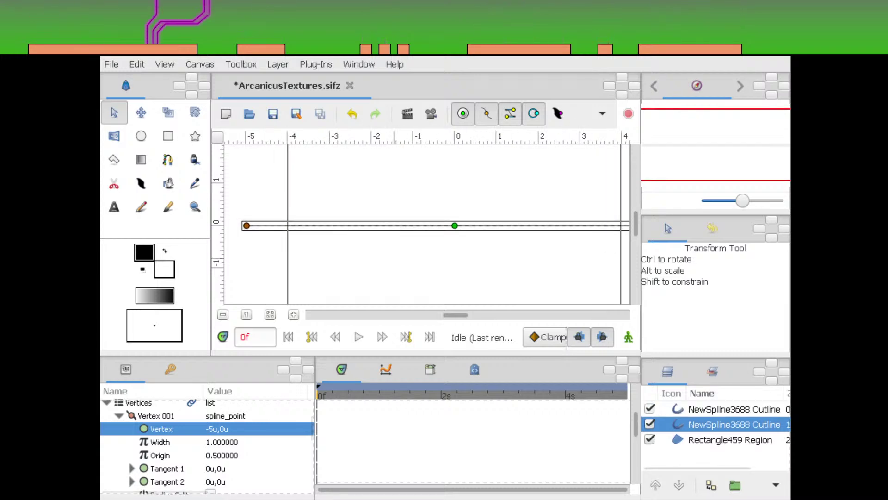
left_click(734, 409)
left_click_drag(511, 240, 485, 262)
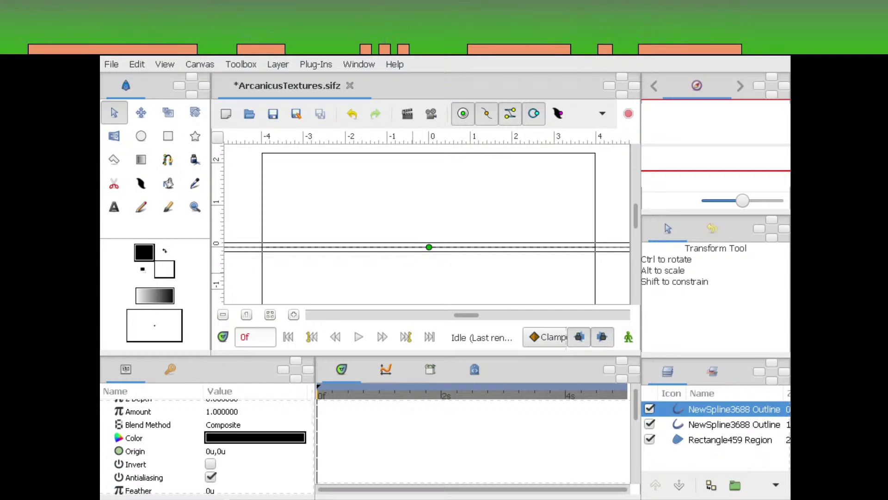
left_click_drag(355, 274, 380, 254)
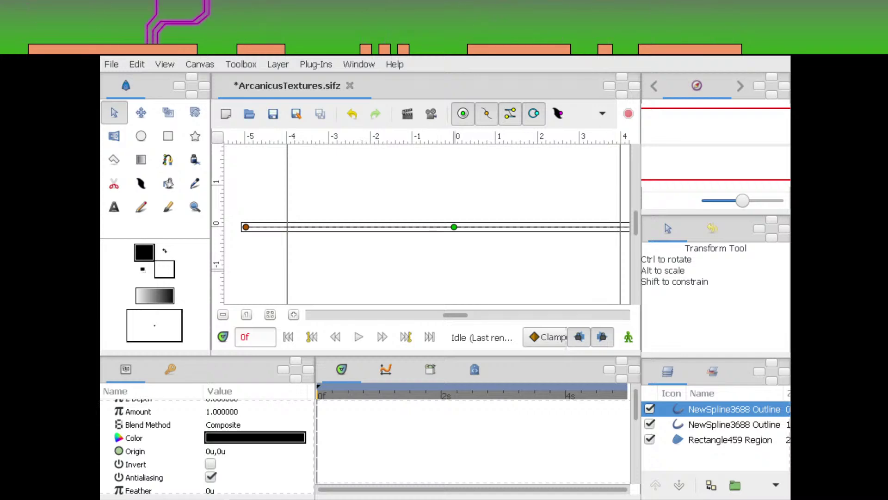
mouse_move(455, 271)
left_mouse_down()
mouse_move(426, 275)
mouse_move(443, 259)
left_mouse_up()
Examine the vertex list and Vertex 001 parameters of the topmost outline copy
scroll(208, 447, "down", 5)
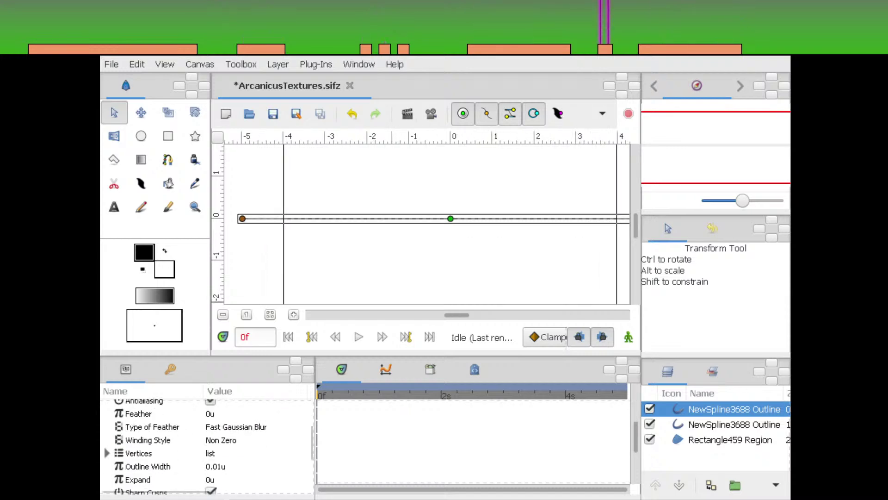
left_click(106, 453)
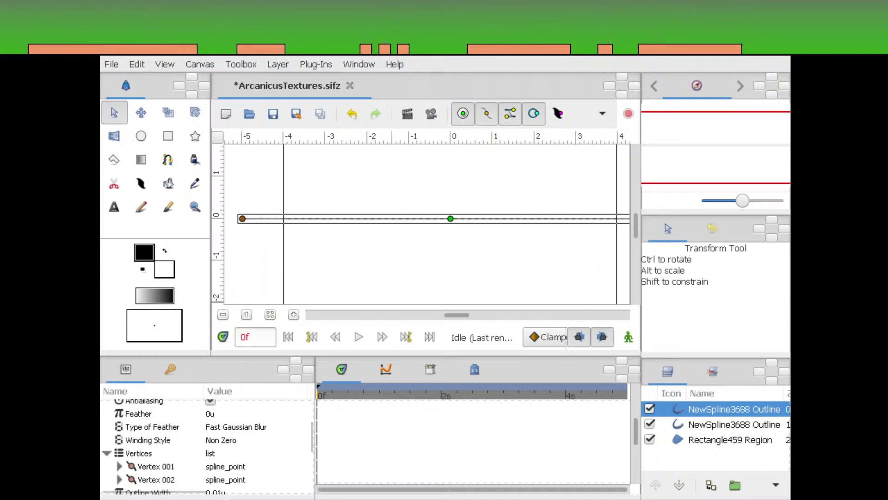
scroll(122, 446, "down", 2)
left_click(152, 433)
left_click(119, 432)
scroll(208, 446, "down", 1)
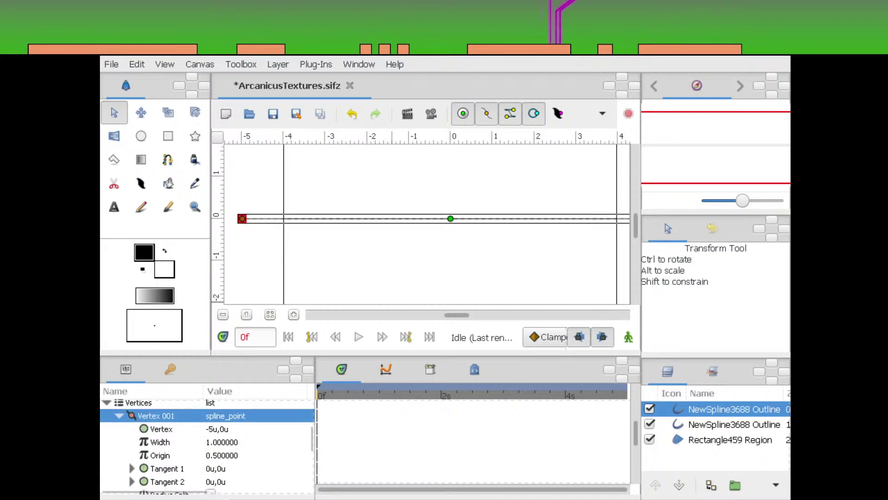
left_click(120, 415)
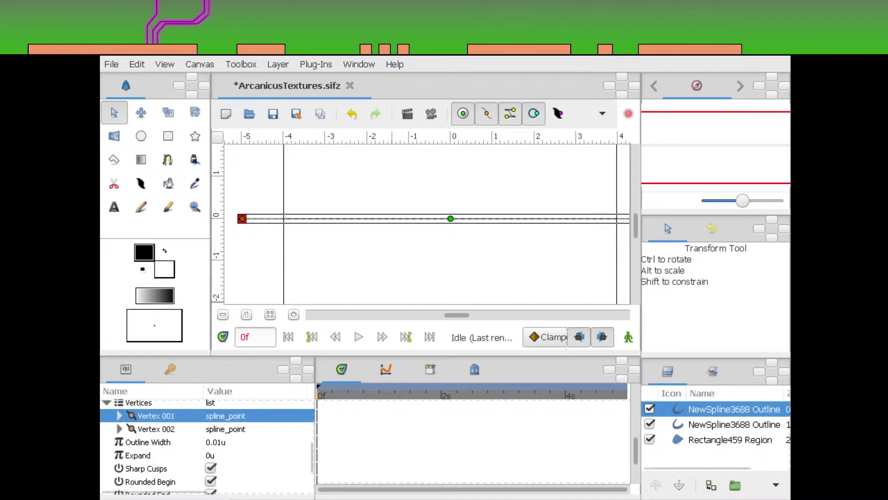
Duplicate the horizontal outline once more and select the new topmost layer
left_click(711, 485)
left_click(733, 410)
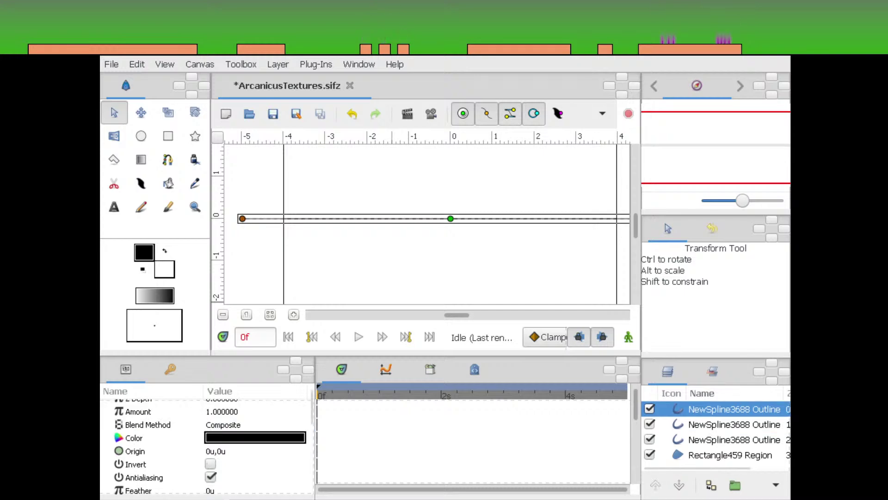
Look through the topmost outline's width, vertex and feather parameters without changing any of them
scroll(216, 455, "down", 5)
left_click(215, 459)
left_click(107, 446)
scroll(156, 447, "down", 1)
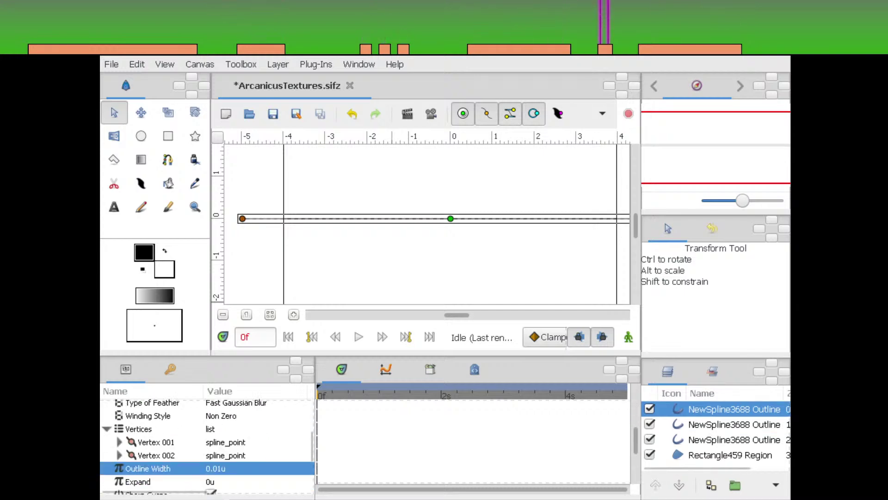
left_click(156, 443)
left_click(156, 455)
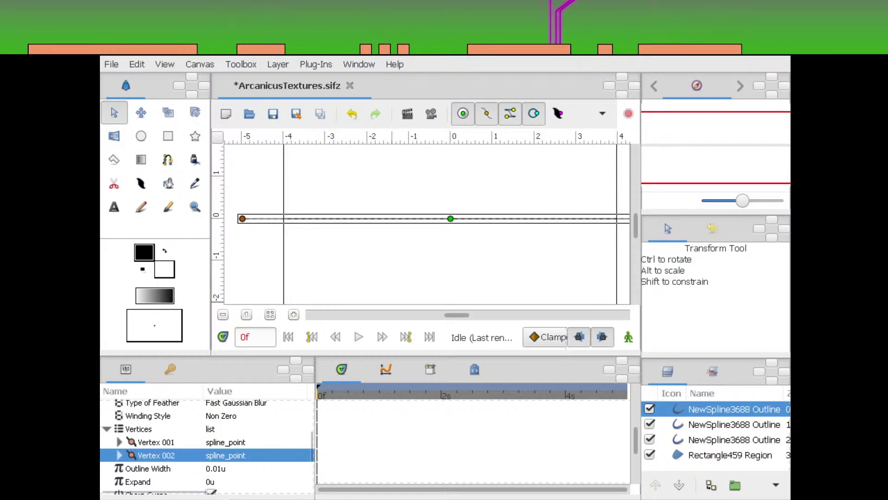
left_click(156, 443)
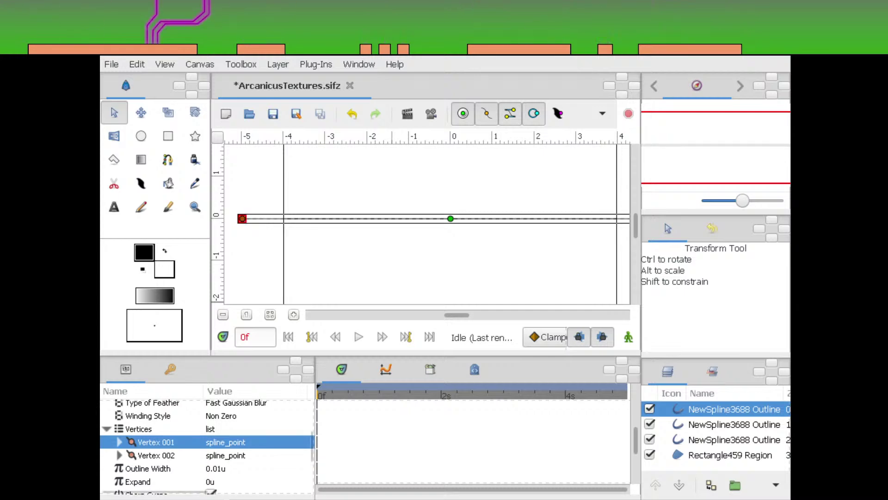
left_click(119, 442)
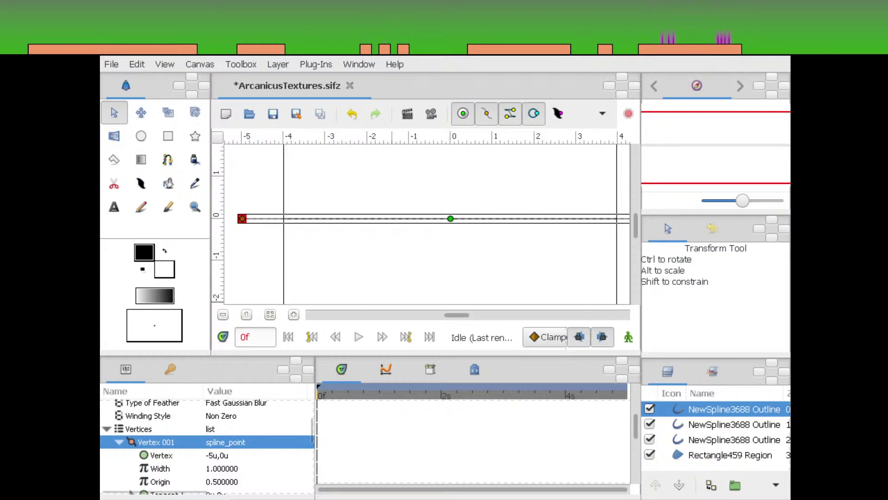
scroll(153, 442, "up", 3)
left_click(153, 441)
left_click(232, 440)
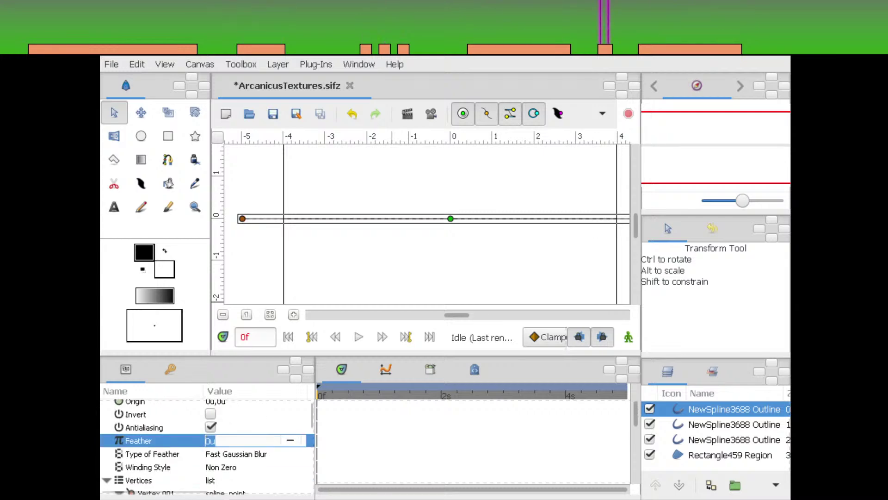
key("Escape")
Set the Origin of the topmost outline copy to 0u, 1u
scroll(222, 440, "up", 2)
left_click(222, 438)
scroll(222, 438, "up", 2)
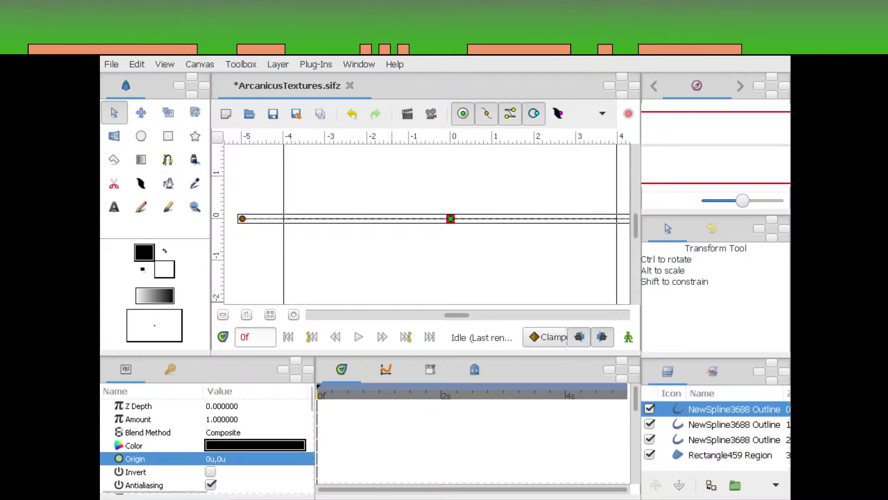
left_click(231, 459)
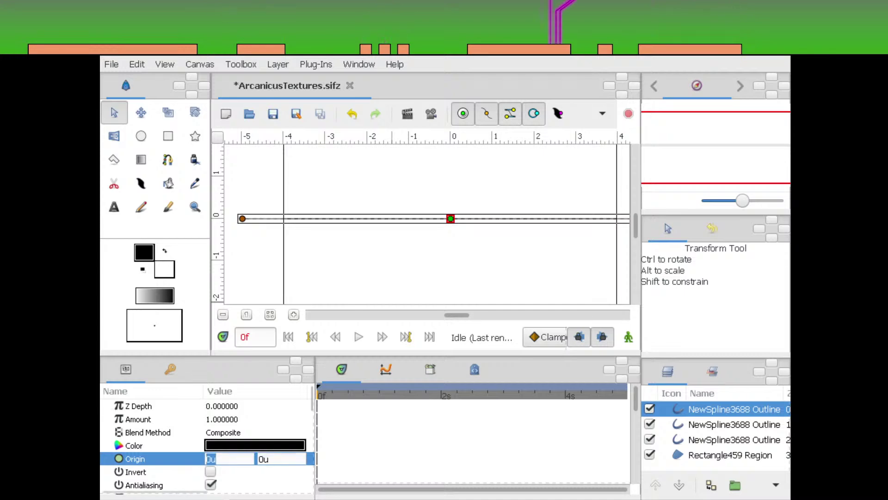
key("Tab")
type("1")
key("Return")
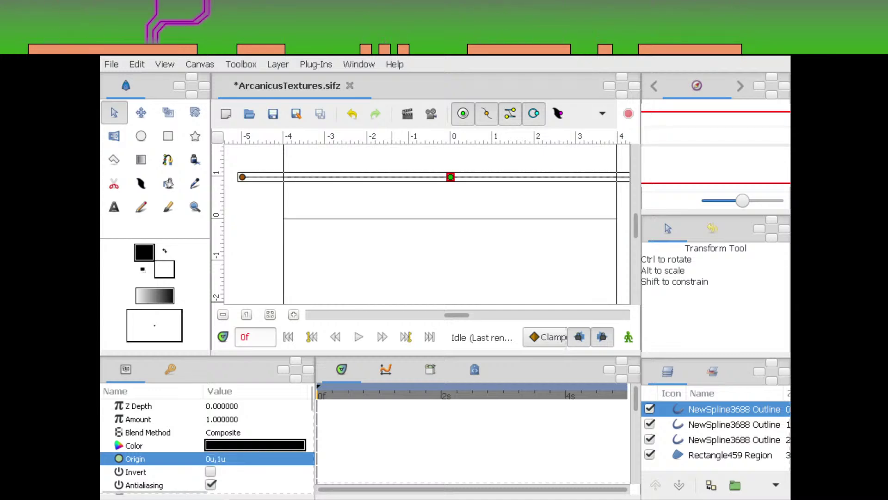
Duplicate the outline at 1u and set the topmost copy's Origin to 0u, 2u
left_click(711, 485)
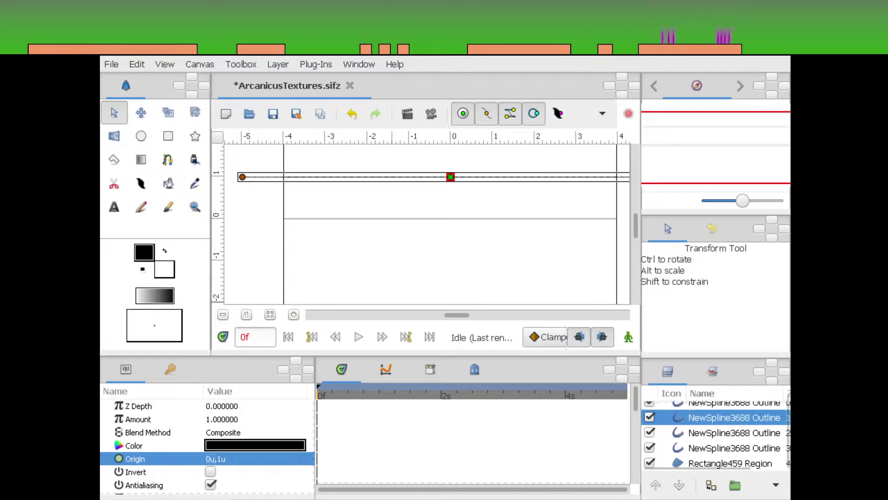
scroll(734, 424, "up", 1)
left_click(735, 409)
scroll(231, 439, "down", 2)
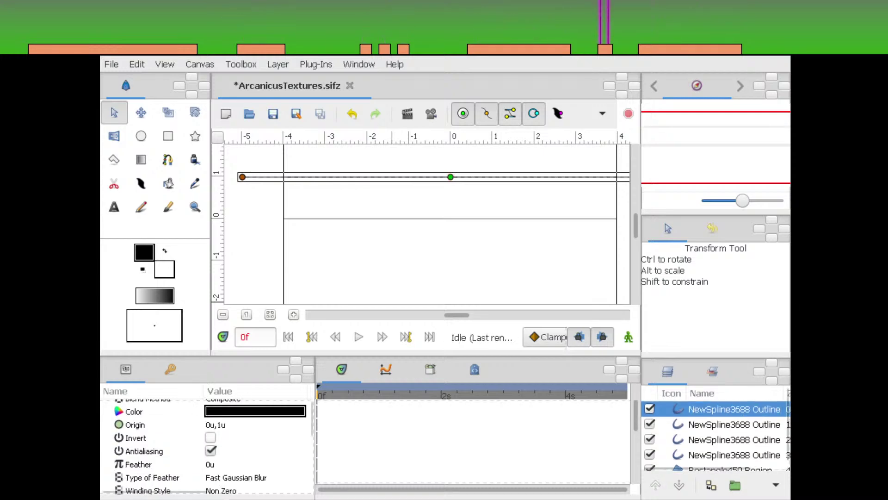
left_click(231, 424)
left_click(231, 425)
key("Tab")
type("2")
key("Return")
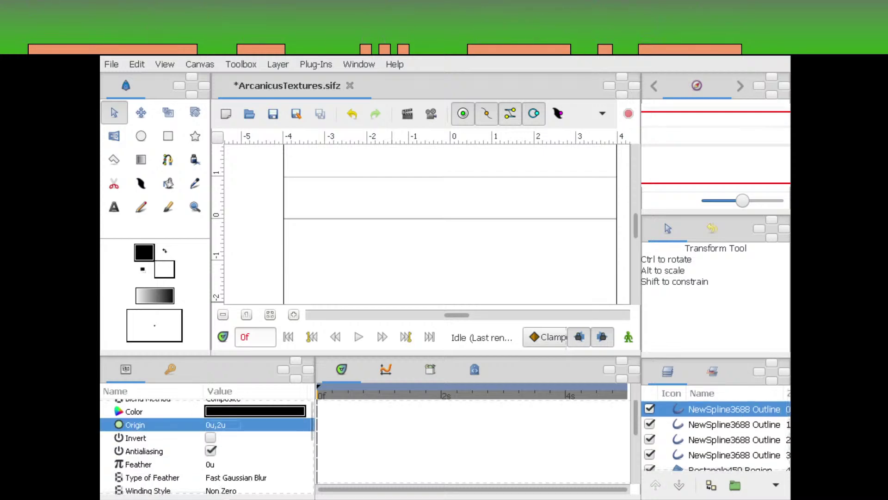
mouse_move(437, 192)
left_mouse_down()
mouse_move(427, 253)
mouse_move(439, 205)
left_mouse_up()
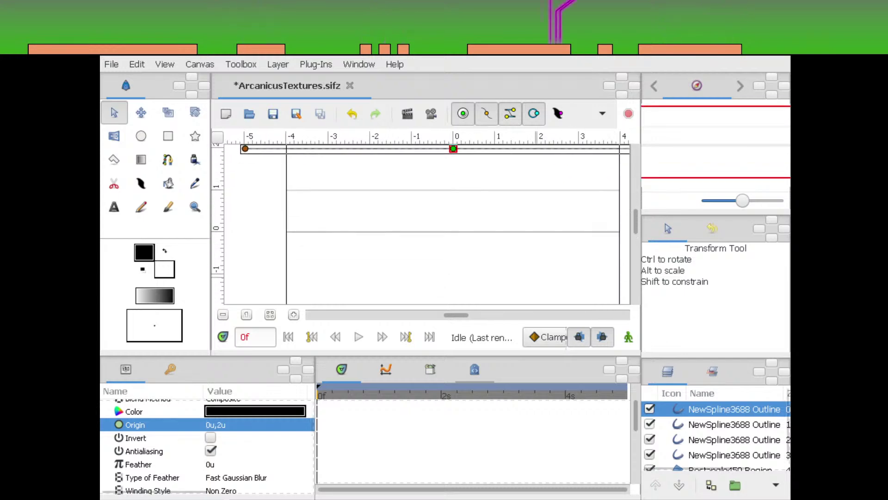
Select the outlines at 1u and 2u together and duplicate both layers
left_click(735, 425, "ctrl")
scroll(734, 424, "up", 3)
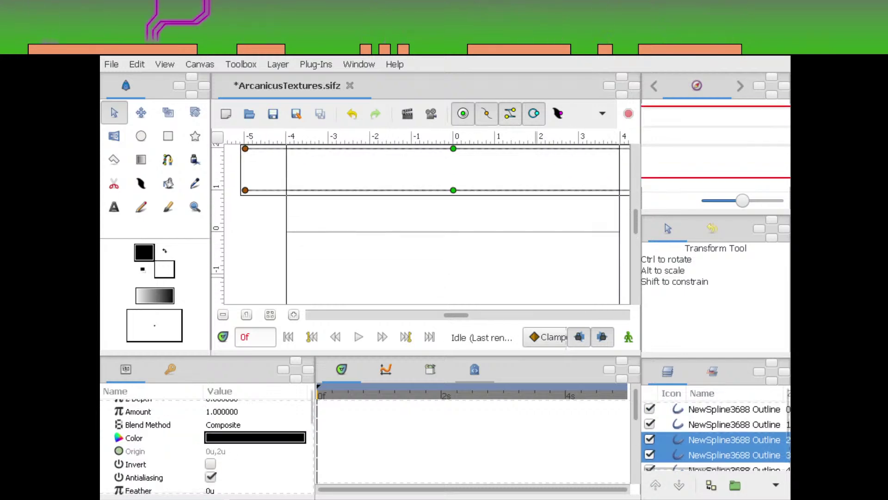
left_click(735, 455)
scroll(256, 445, "down", 2)
Set the Origin of the second outline from the top of the layer stack to 0u, -1u
left_click(734, 424)
scroll(278, 435, "up", 2)
scroll(278, 434, "down", 3)
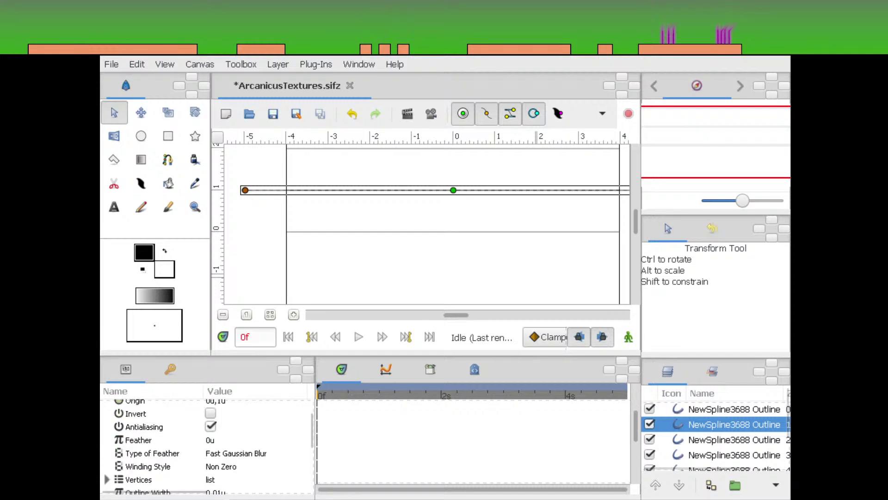
scroll(277, 435, "up", 2)
left_click(277, 434)
left_click(280, 435)
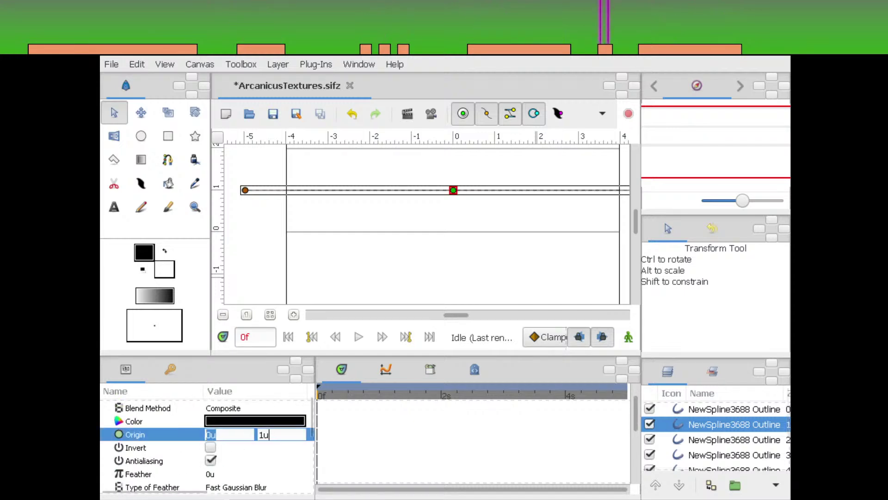
key("Tab")
type("-1")
key("Return")
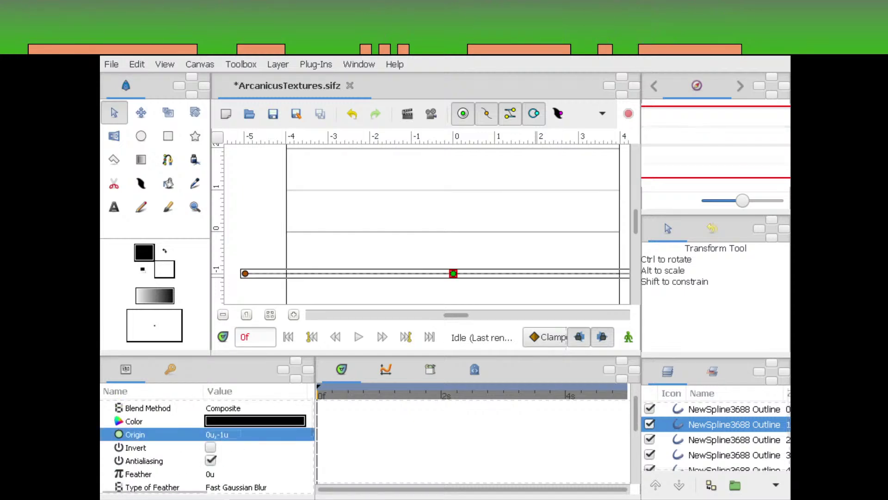
Set the topmost outline's Origin to 0u, -2u
left_click(734, 409)
scroll(259, 434, "down", 3)
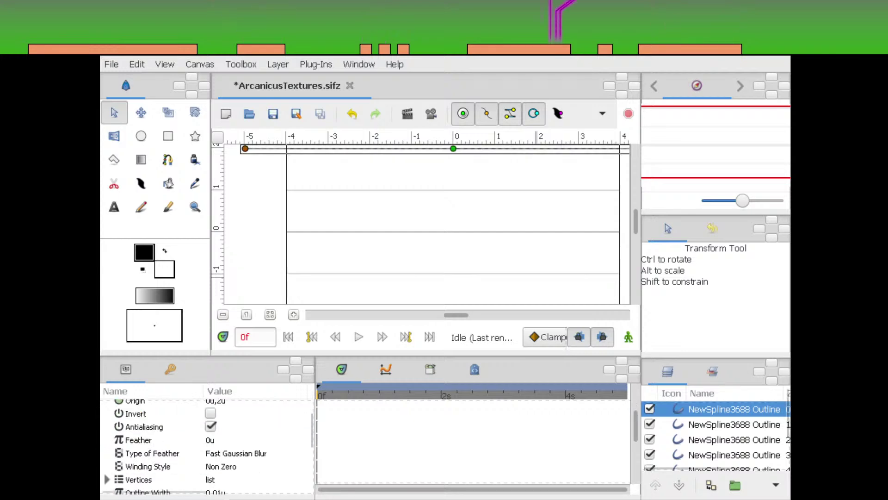
scroll(259, 435, "up", 2)
left_click(255, 435)
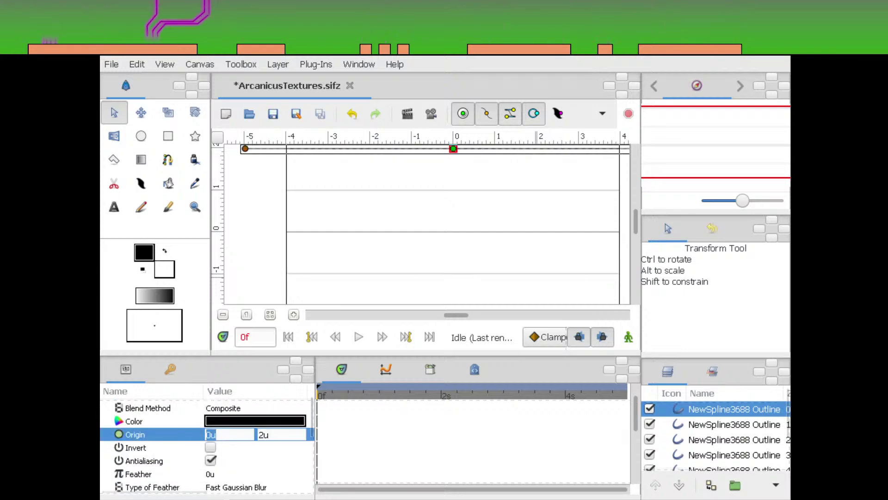
left_click(260, 435)
type("-")
key("Return")
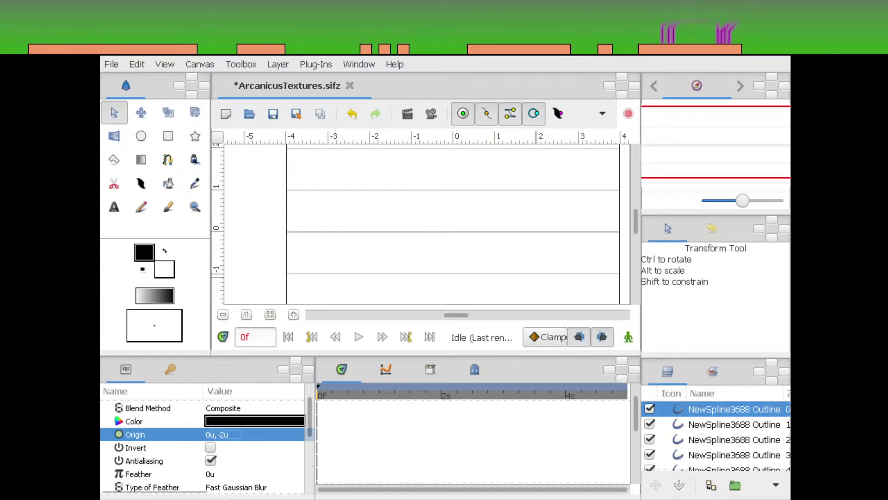
left_click_drag(743, 200, 734, 201)
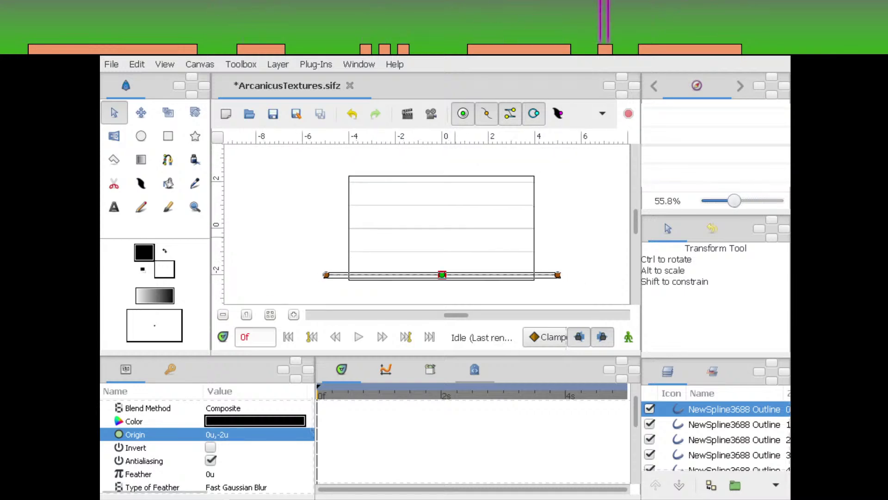
Change the Color of the background rectangle region to a muted greyish beige
left_click(435, 261)
left_click(255, 438)
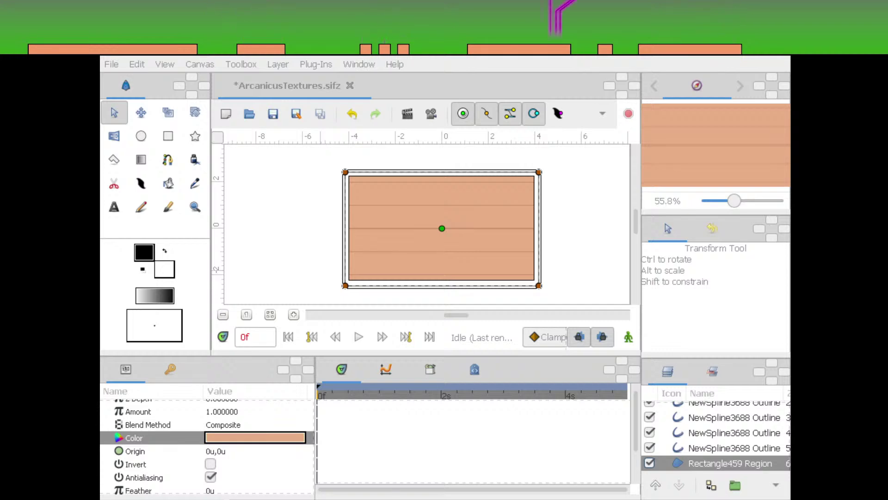
left_click(734, 448)
scroll(734, 448, "up", 2)
scroll(734, 448, "down", 2)
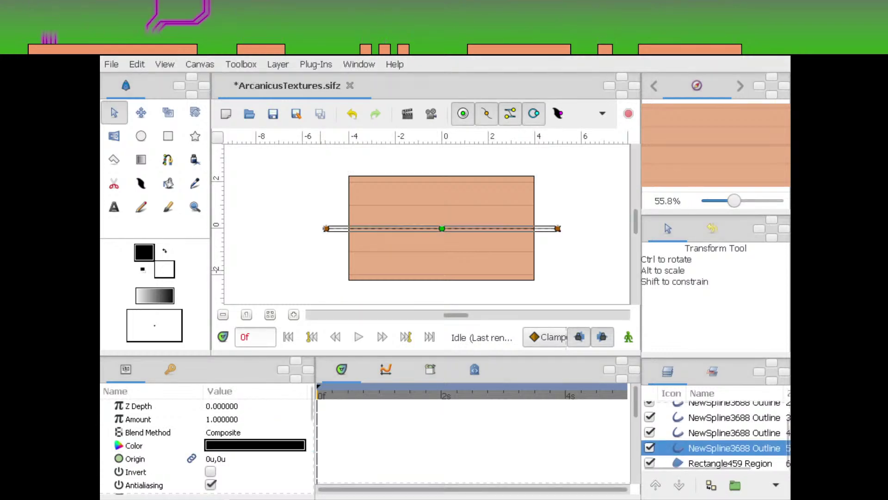
left_click(730, 463)
left_click(255, 446)
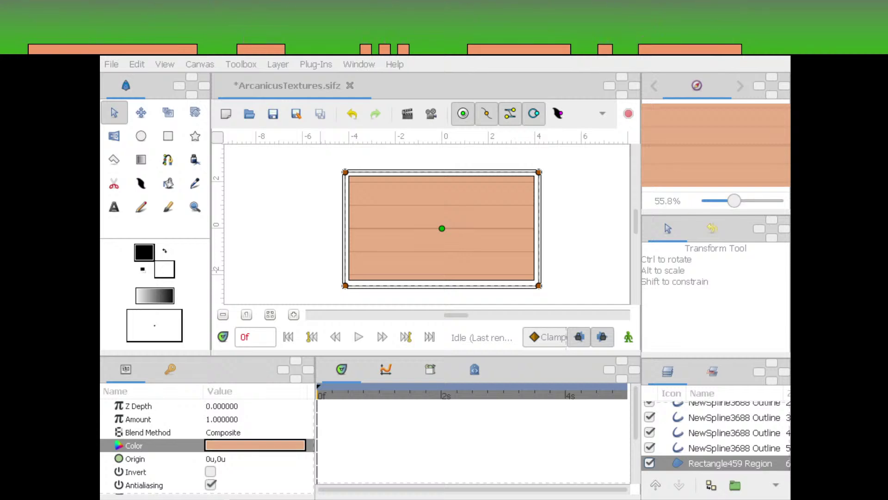
key("alt+Tab")
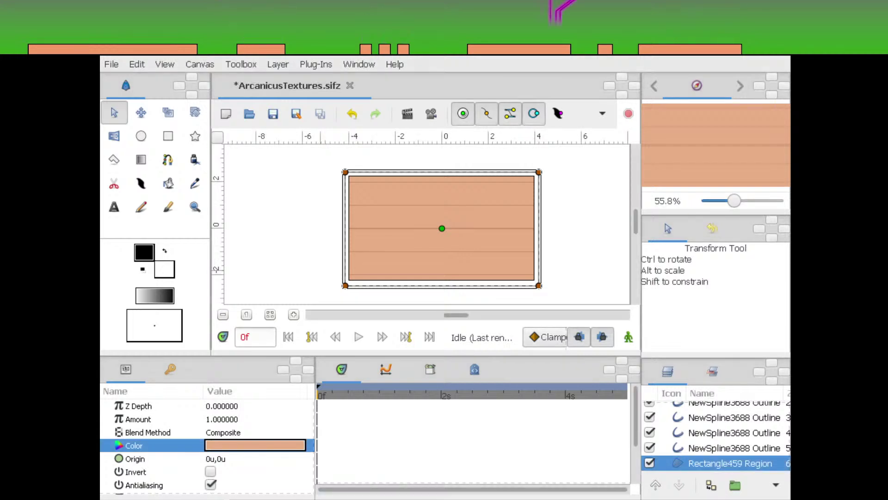
key("alt+Tab")
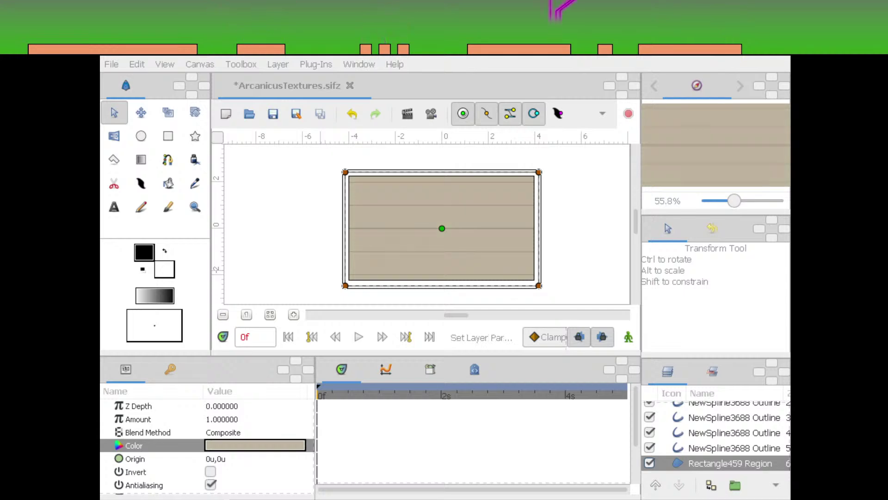
key("alt+Tab")
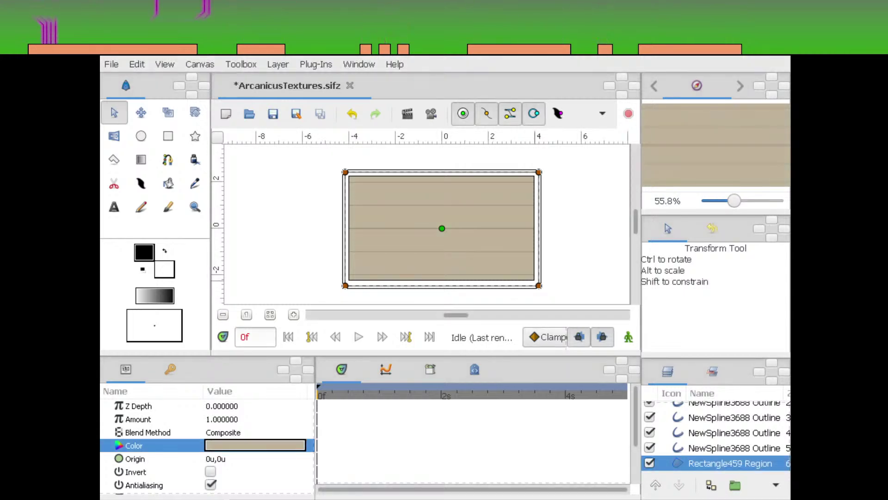
mouse_move(466, 293)
left_mouse_down()
mouse_move(514, 277)
mouse_move(471, 281)
left_mouse_up()
scroll(425, 224, "up", 2)
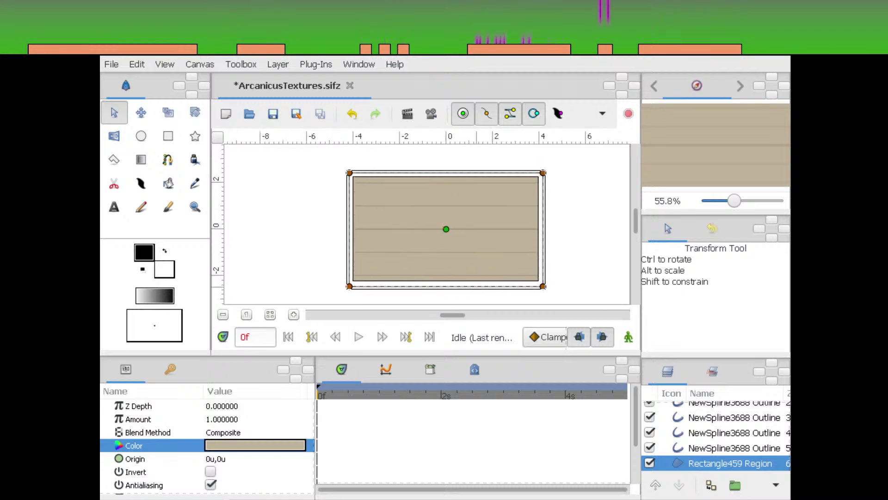
scroll(426, 224, "left", 3)
scroll(426, 224, "right", 4)
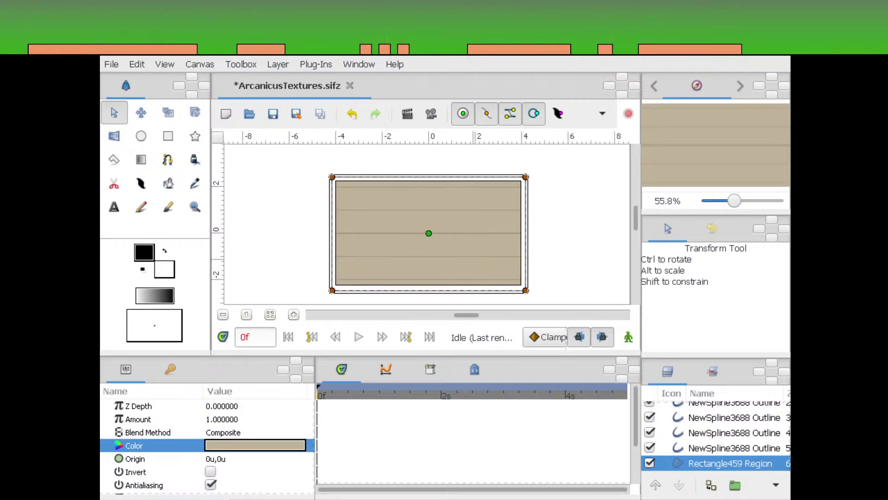
left_click_drag(484, 268, 517, 252)
scroll(722, 451, "up", 2)
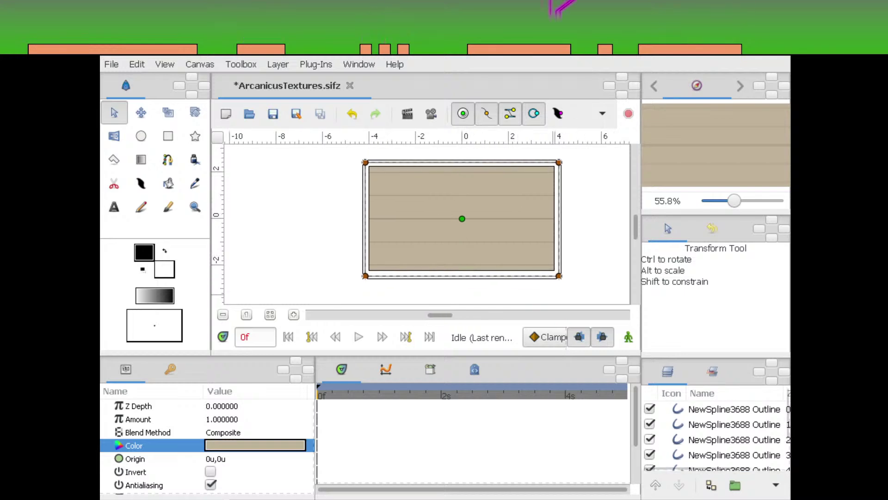
left_click(722, 455)
left_click(734, 409, "shift")
scroll(255, 445, "down", 1)
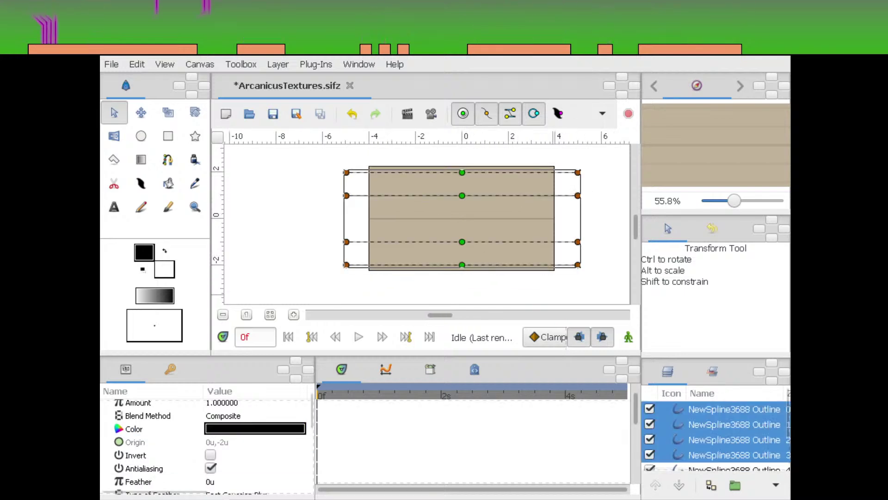
left_click(255, 429)
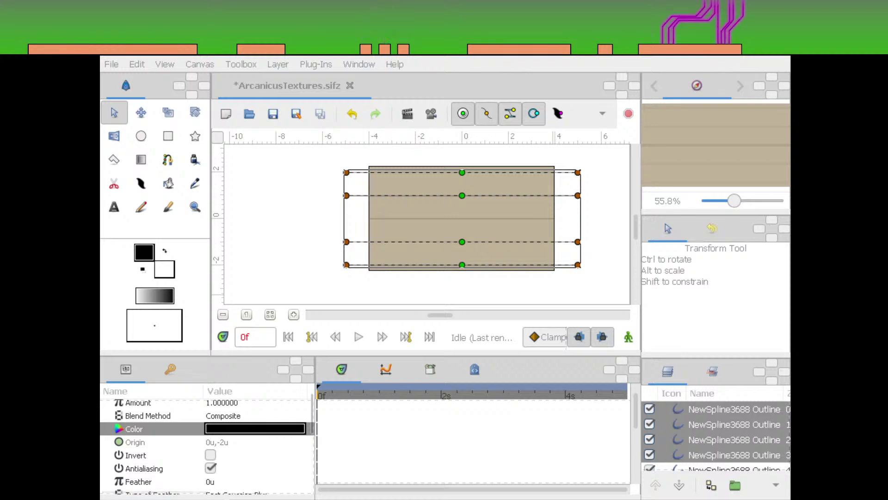
Check the background rectangle's Color, and set the Color of the top five outlines together to dark brown
scroll(722, 451, "down", 2)
left_click(730, 463)
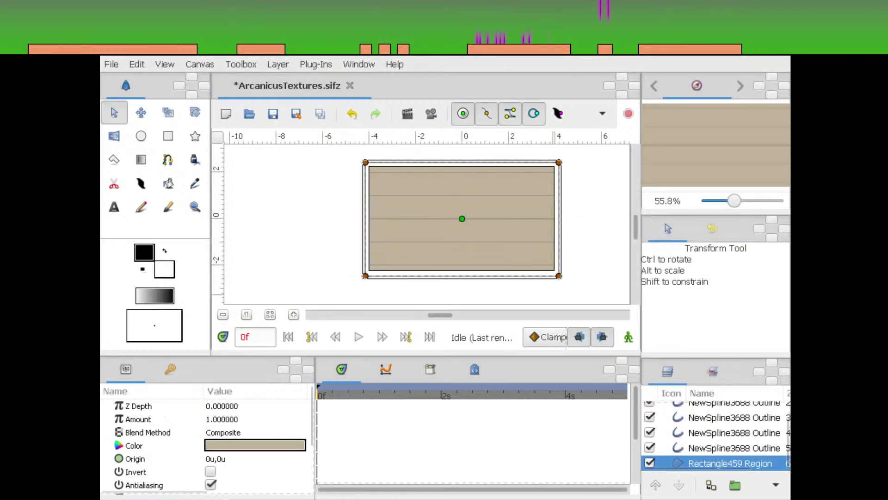
left_click(255, 445)
scroll(722, 439, "up", 2)
scroll(731, 430, "up", 1)
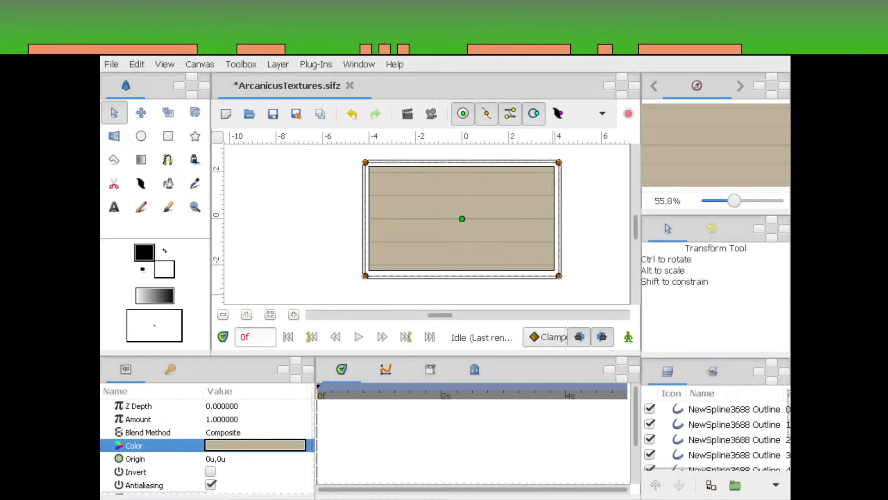
left_click(731, 425)
scroll(731, 430, "down", 2)
left_click(731, 440)
scroll(731, 435, "up", 2)
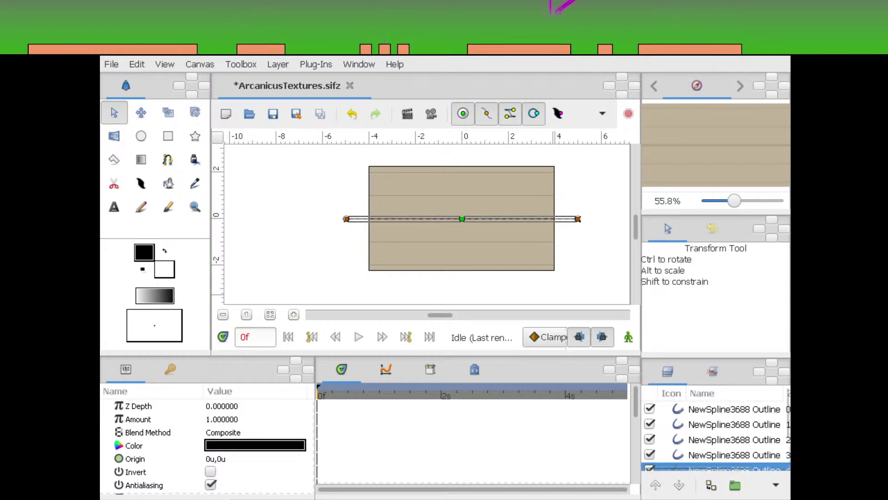
left_click(731, 409, "shift")
left_click(255, 445)
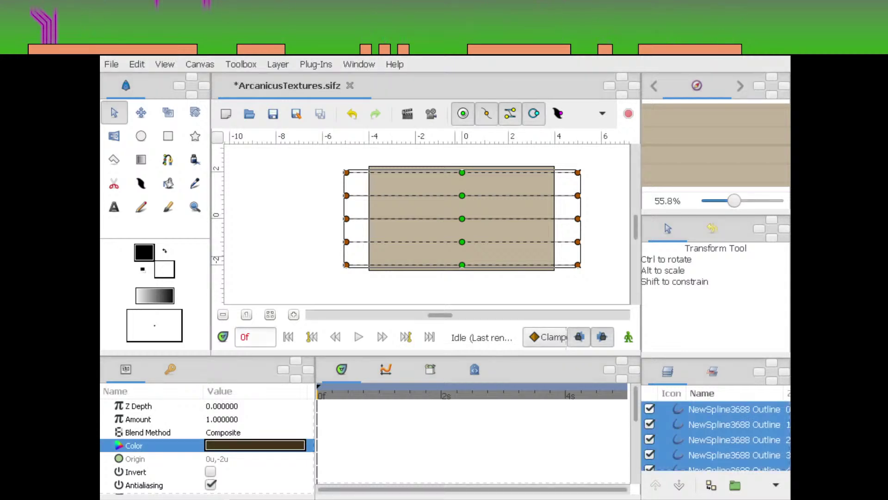
Set the Amount of the five selected outlines to 0.5 and save the file
left_click(222, 419)
type("0.5")
key("Return")
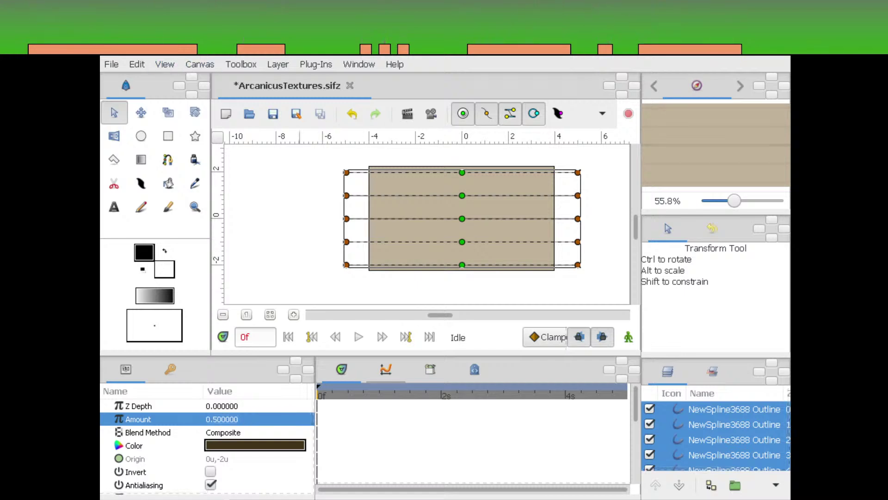
left_click(273, 114)
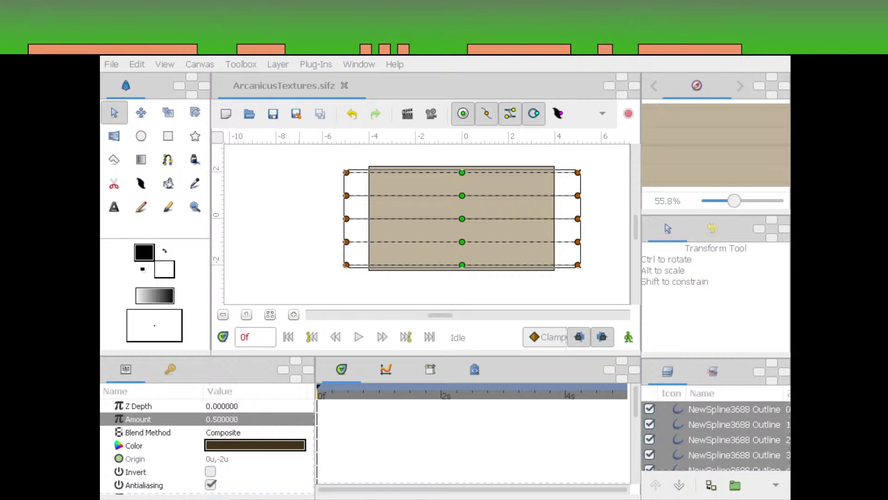
Apply the square canvas size and scale the background rectangle's corners vertically until it extends past the canvas's upper and lower edges
key("Return")
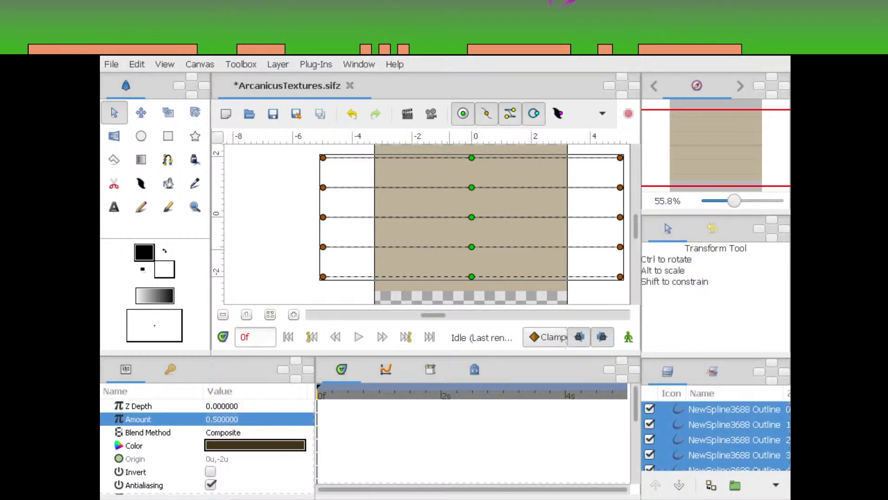
left_click_drag(489, 247, 431, 269)
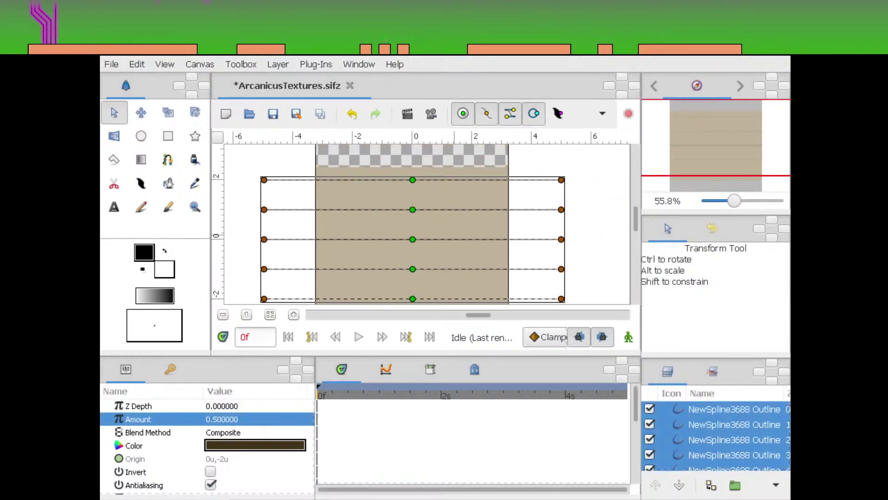
scroll(730, 439, "down", 2)
left_click(730, 463)
left_click_drag(734, 201, 724, 200)
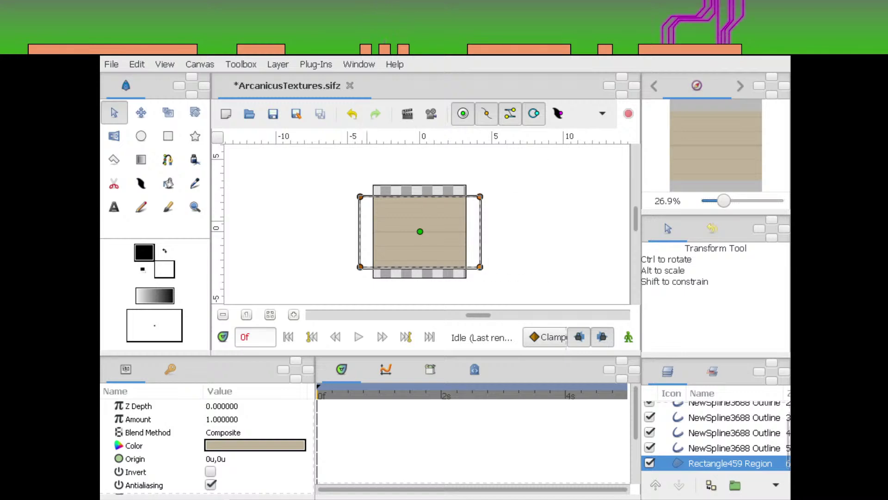
left_click(168, 112)
left_click_drag(480, 197, 480, 181)
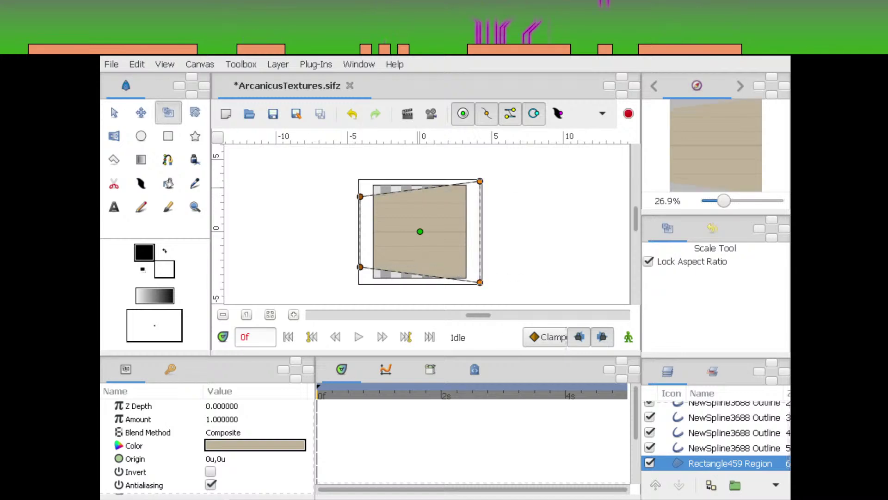
left_click_drag(372, 173, 331, 291)
left_click_drag(360, 197, 360, 182)
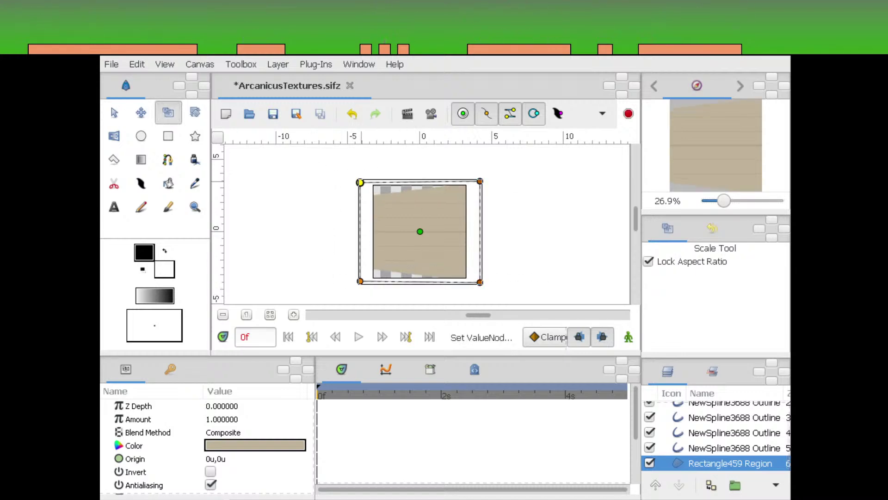
Look through the outline layers one by one to check which line each represents, ending with the topmost outline
left_click(114, 112)
left_click_drag(724, 200, 741, 200)
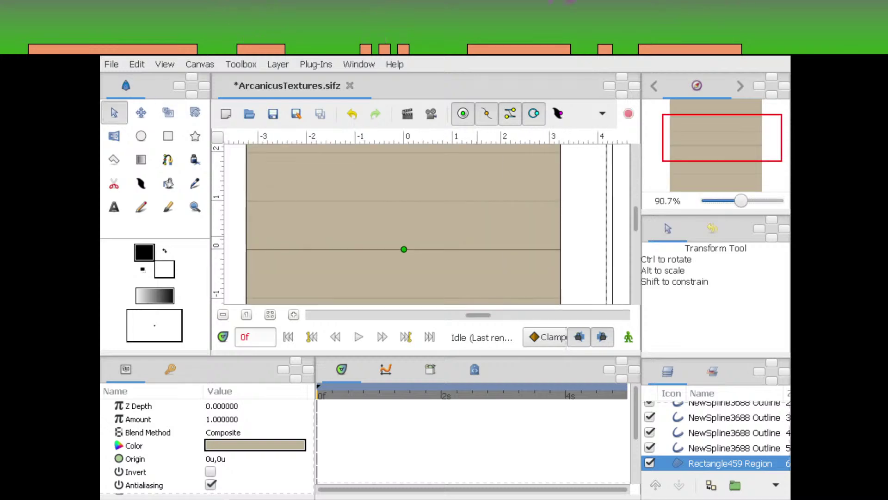
left_click(746, 135)
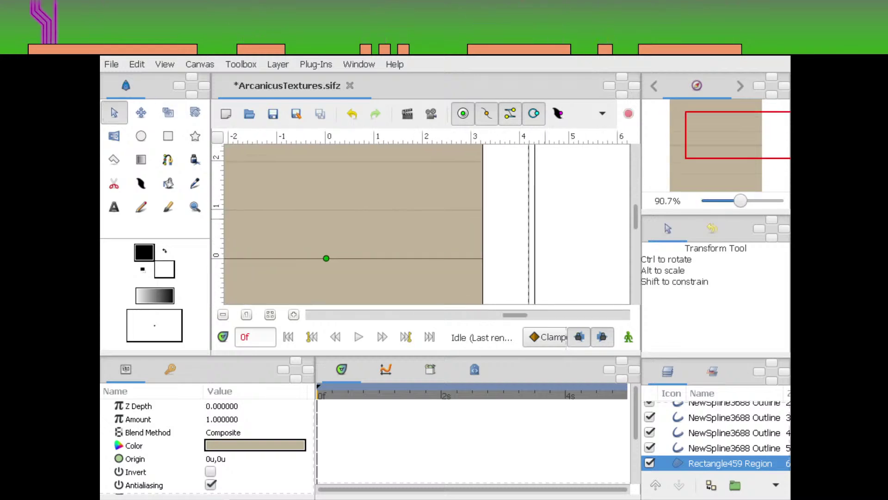
left_click(533, 286)
left_click(735, 418)
left_click(734, 433)
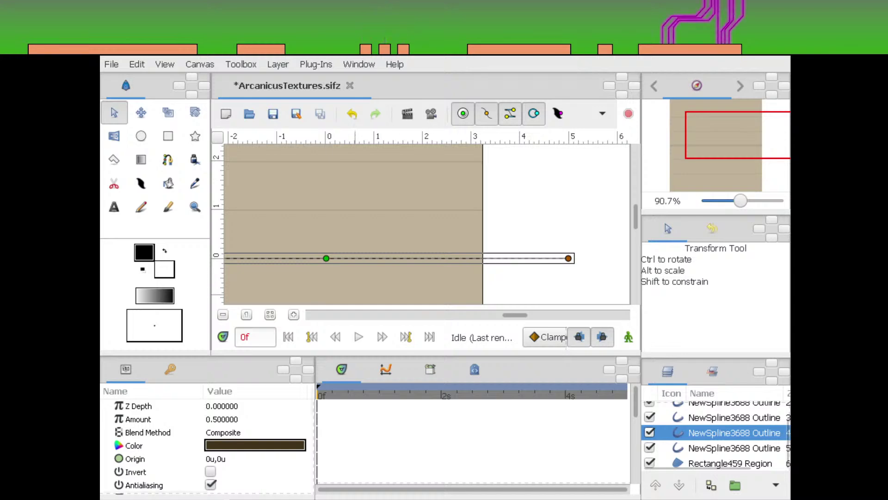
left_click(734, 418)
scroll(734, 425, "up", 3)
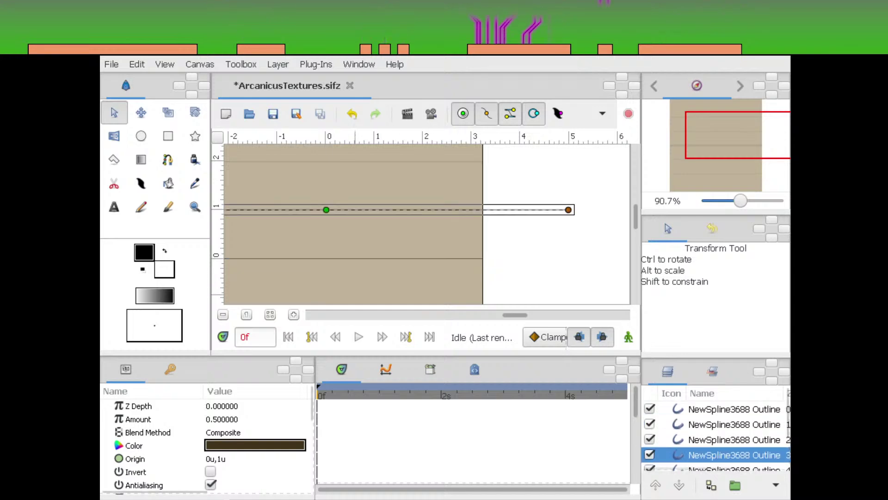
left_click(734, 425)
left_click(734, 440)
left_click(735, 425)
left_click(734, 409)
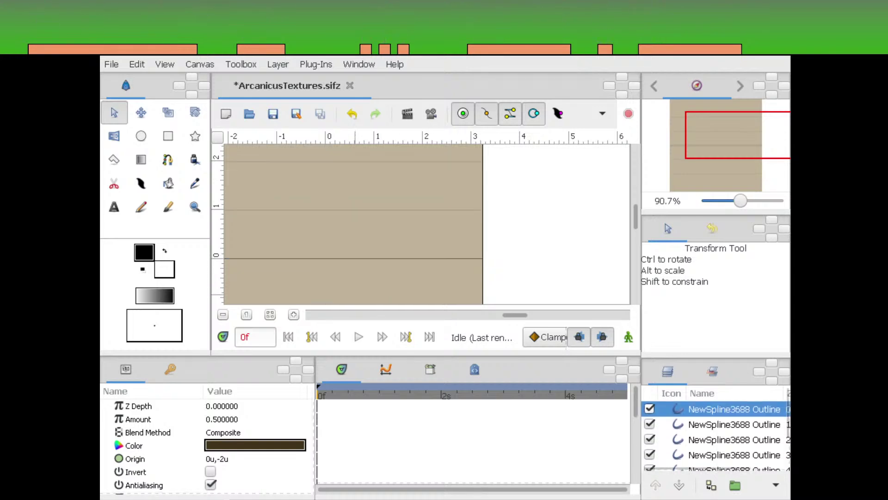
left_click_drag(703, 146, 729, 159)
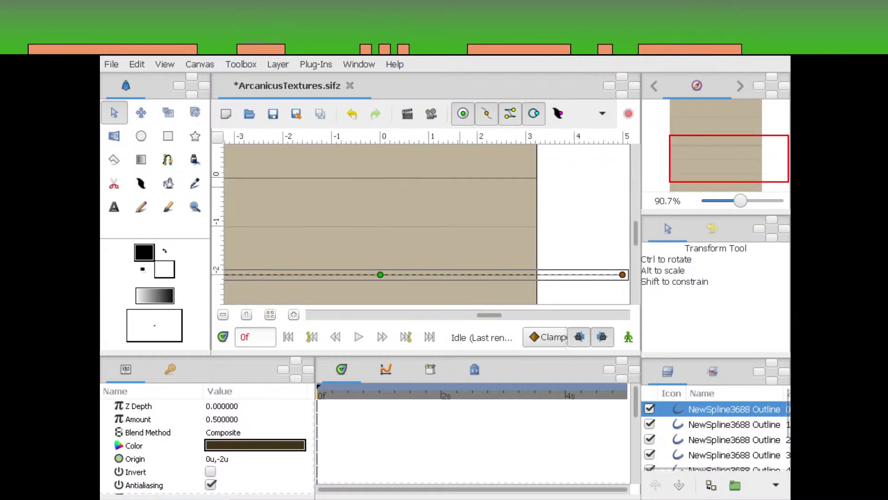
Set the Amount to 0.5 and the Color to dark brown for the outline layer directly above the background rectangle
left_click(468, 199)
left_click(747, 152)
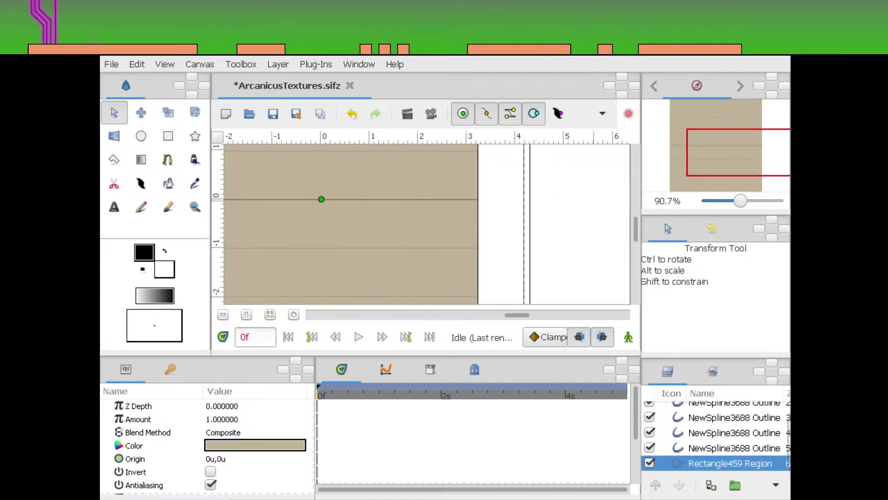
left_click_drag(741, 200, 782, 201)
left_click_drag(747, 152, 733, 145)
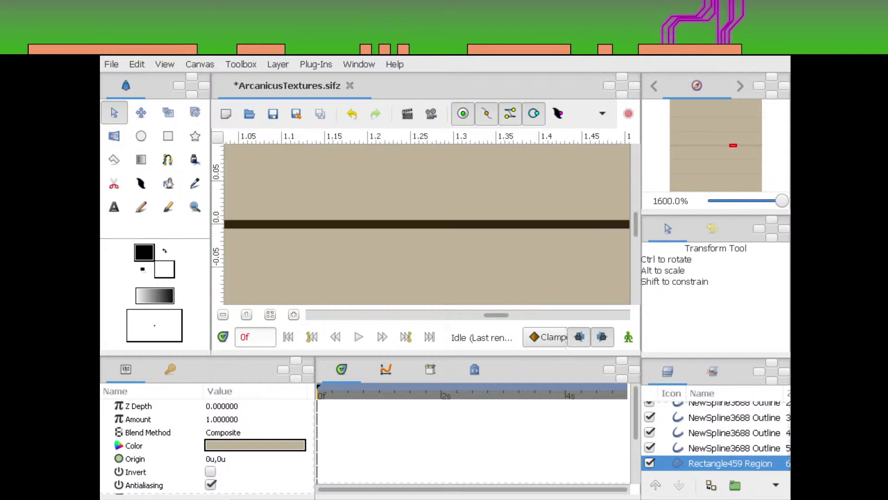
left_click(514, 225)
left_click_drag(782, 201, 728, 201)
left_click(734, 448)
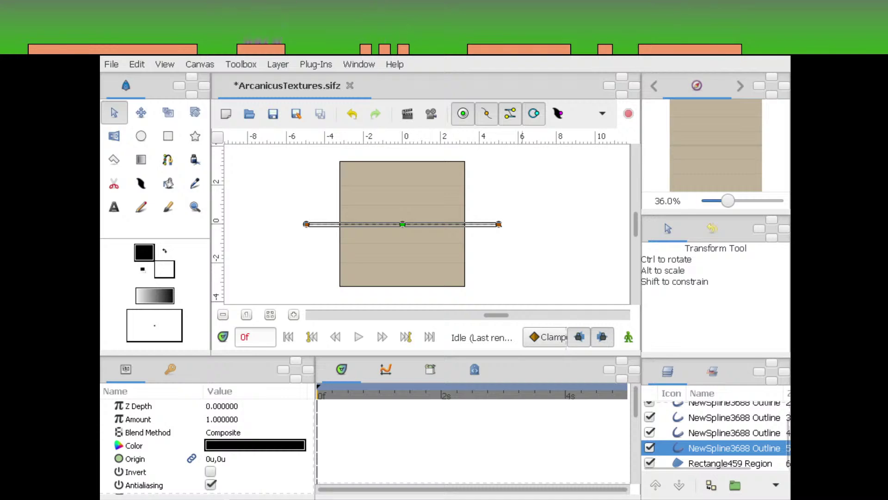
left_click(222, 420)
type(".5")
key("Return")
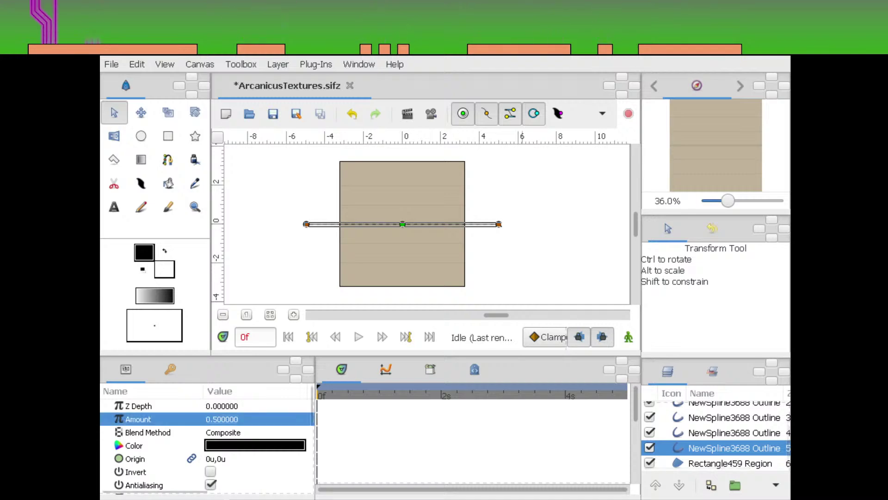
left_click(255, 445)
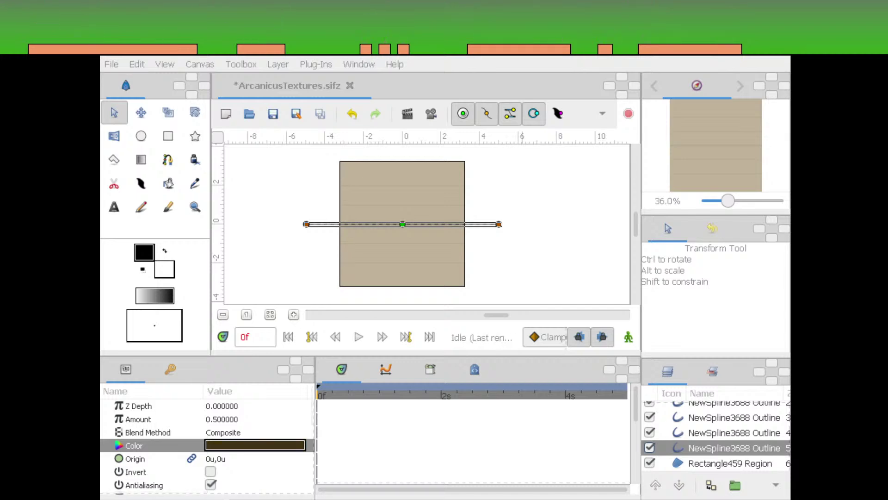
Move the newly recolored outline near the canvas's lower edge by setting its Origin to 0u,-3u
scroll(207, 444, "down", 3)
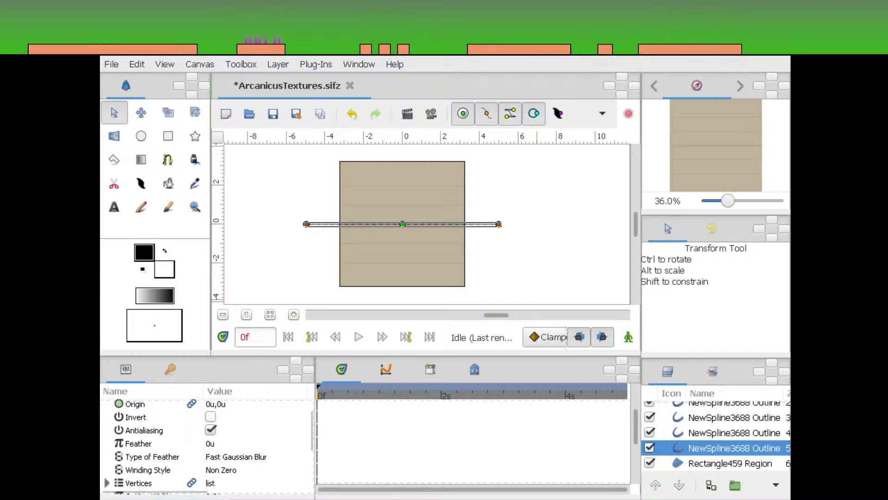
left_click(223, 405)
key("Tab")
type("-3")
key("Return")
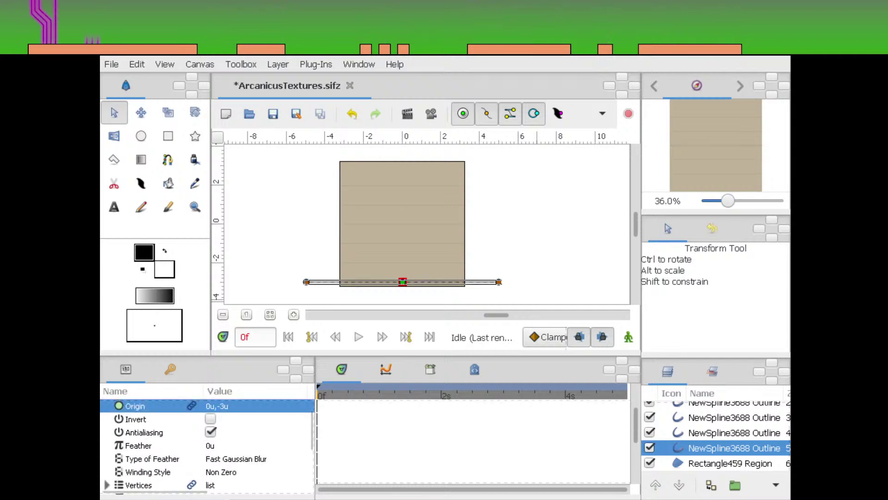
Duplicate the lowest outline and set the copy's Origin to 0u,3u, near the canvas's upper edge
left_click(711, 485)
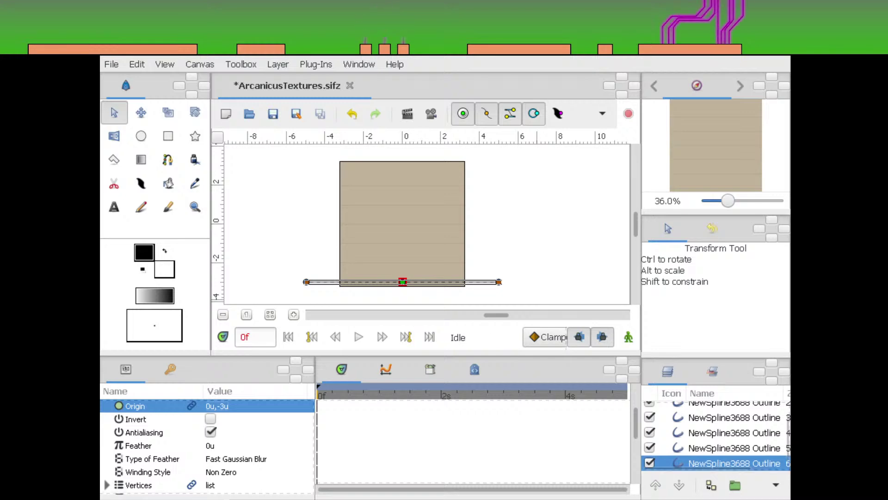
left_click(223, 406)
key("Tab")
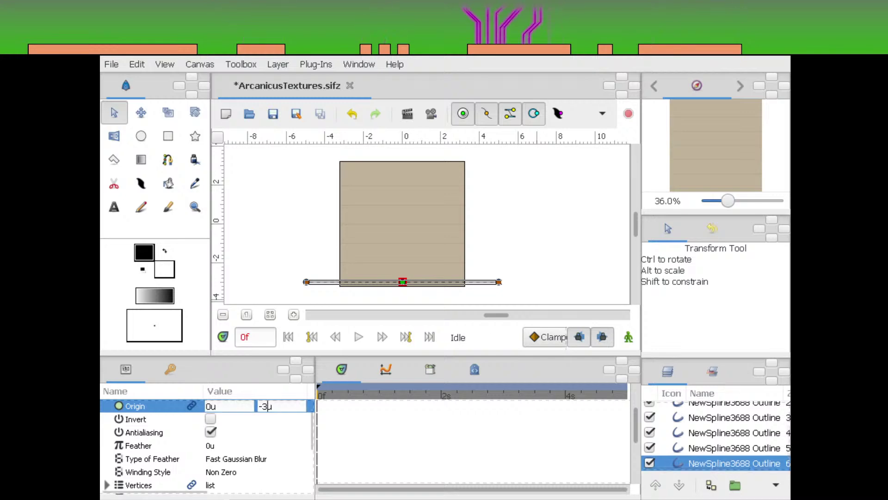
type("3")
key("Return")
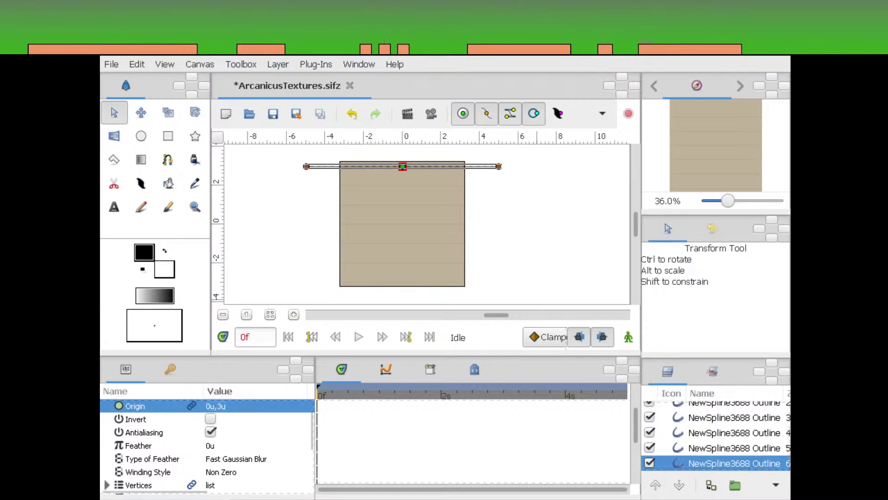
Save ArcanicusTextures.sifz and render the plank texture to an image file
key("ctrl+s")
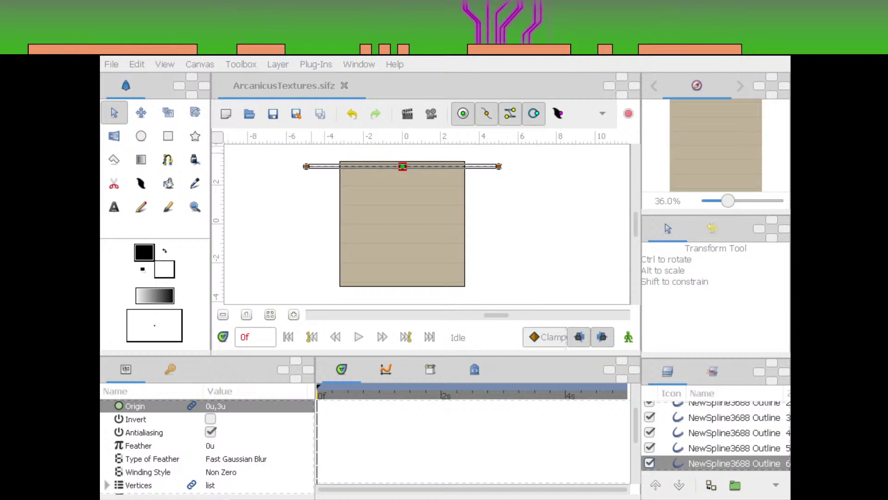
key("Return")
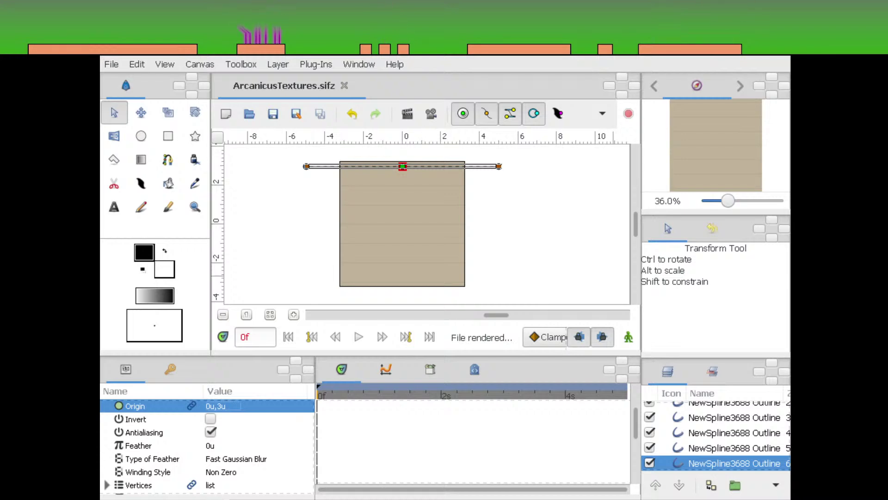
Switch to Blender and examine the Cube's material, mesh data and texture properties for a way to apply a texture
key("alt+Tab")
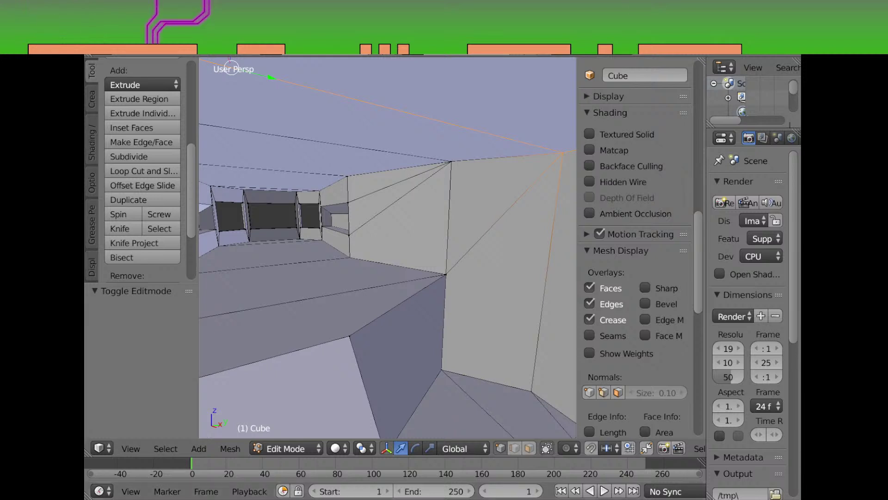
left_click_drag(403, 356, 444, 368)
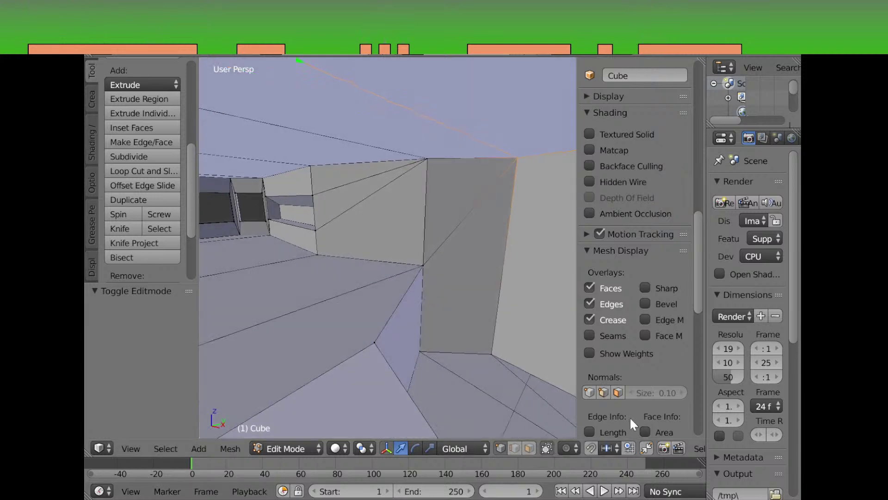
scroll(629, 416, "up", 1)
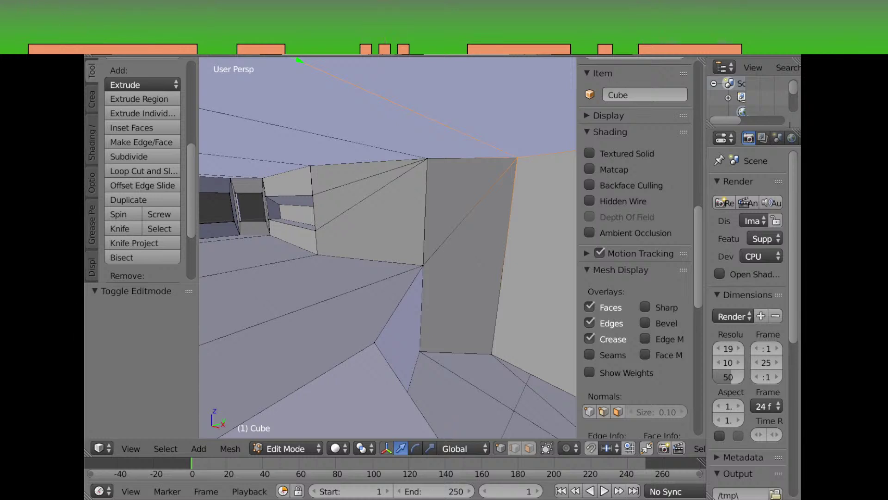
scroll(636, 250, "down", 10)
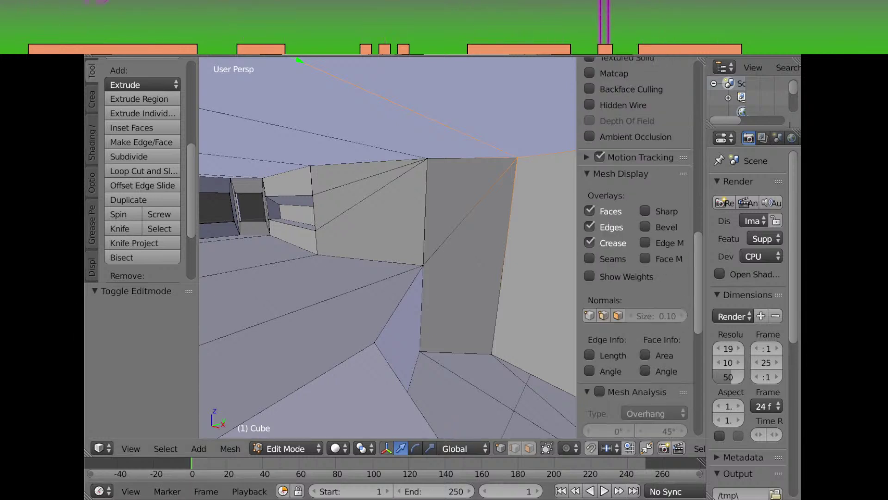
left_click_drag(706, 179, 504, 179)
left_click(660, 137)
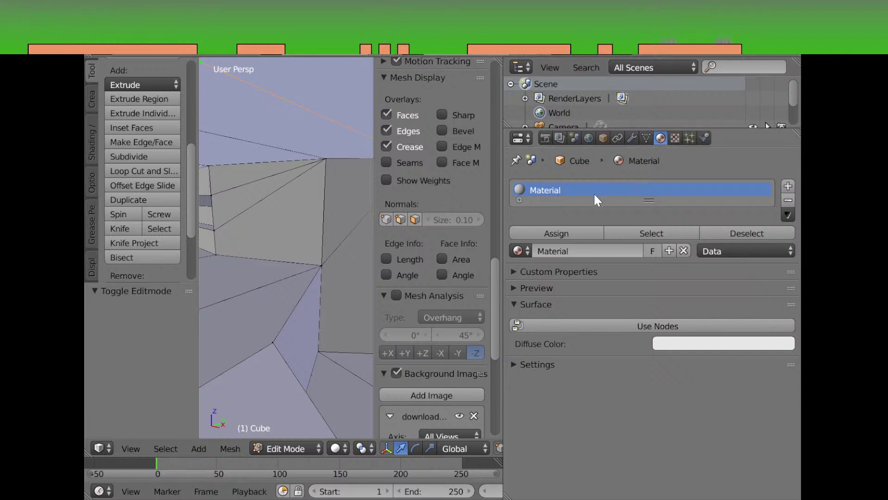
left_click(646, 140)
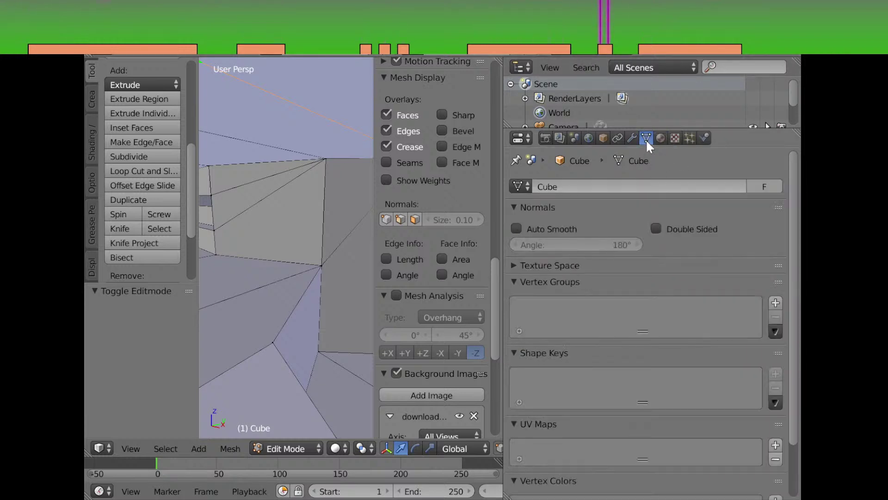
left_click(675, 137)
left_click(520, 212)
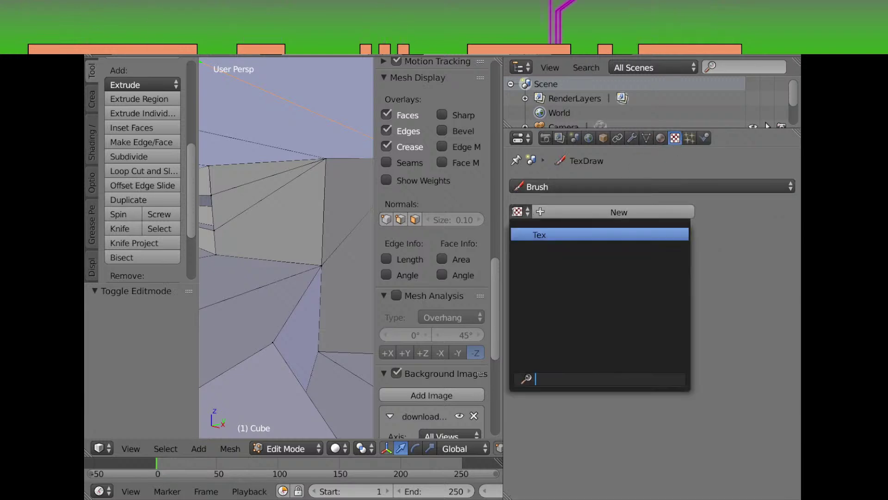
left_click(514, 211)
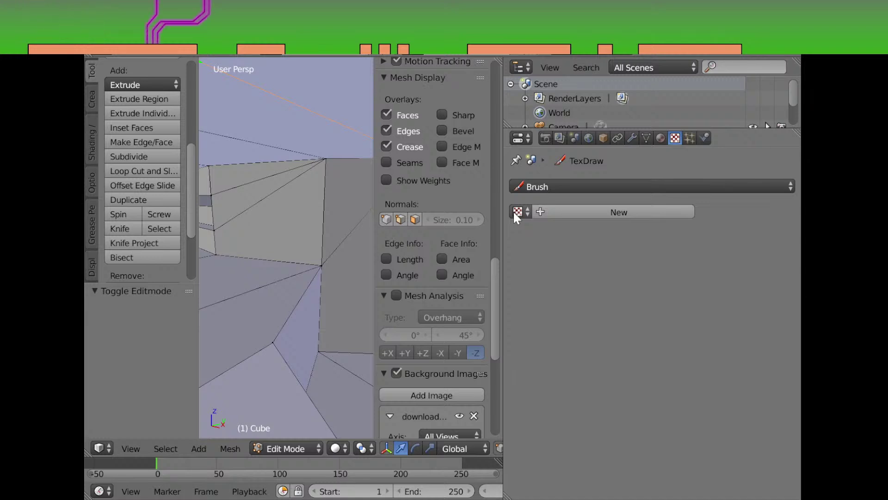
left_click(599, 188)
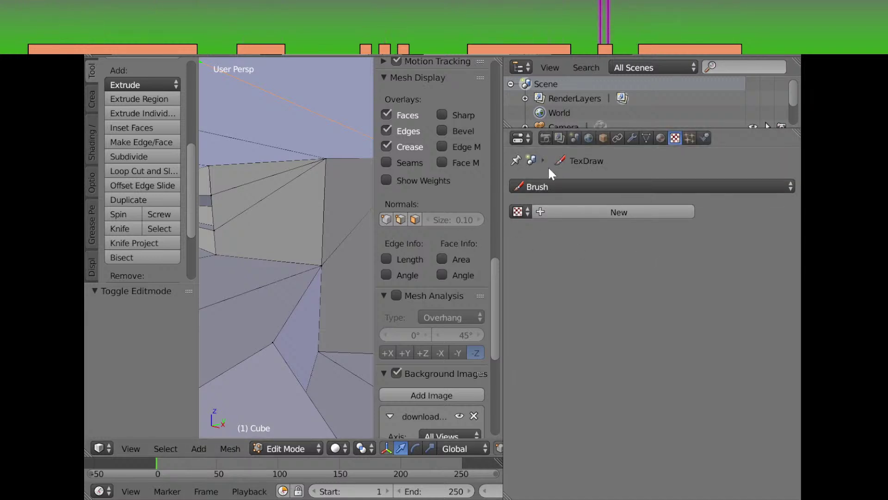
left_click(661, 138)
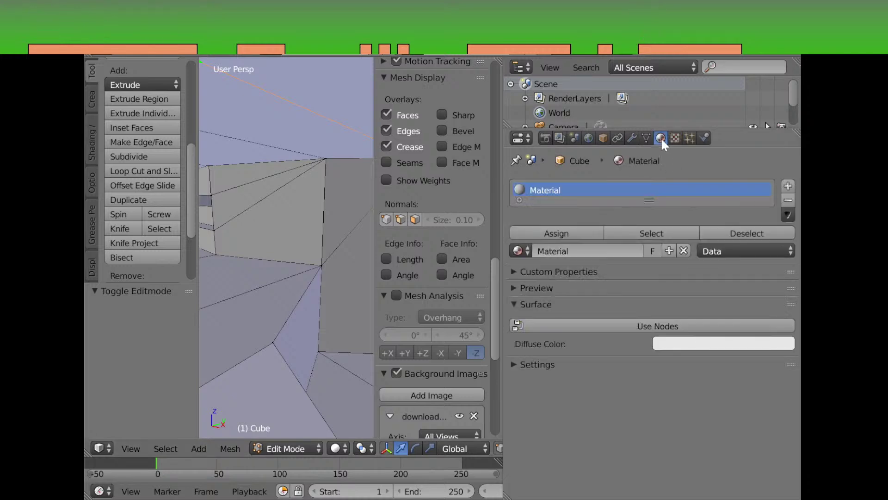
left_click(647, 138)
left_click(661, 137)
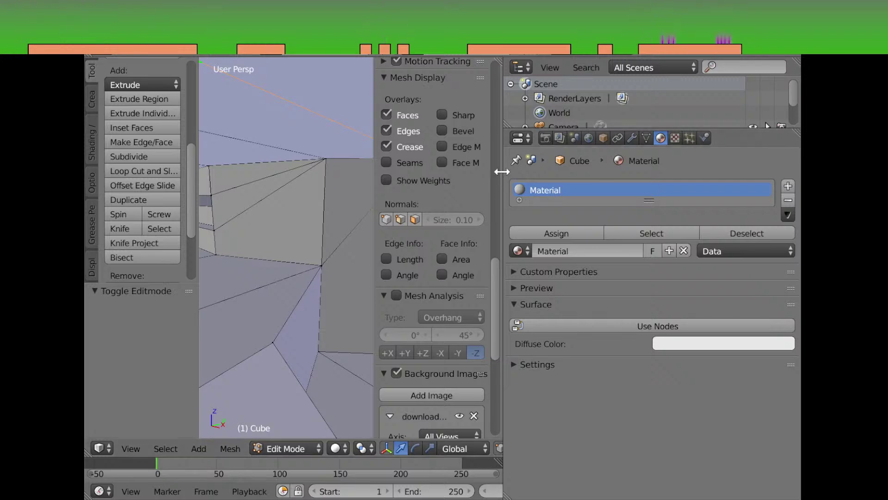
left_click_drag(504, 171, 770, 192)
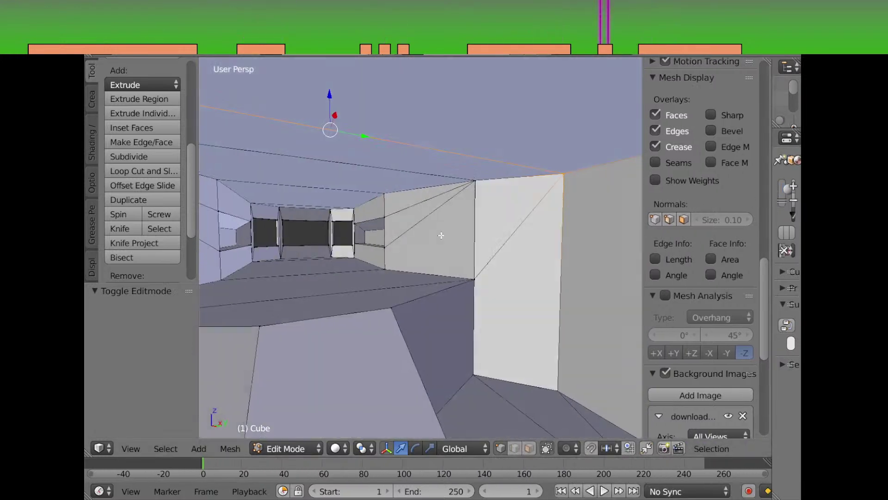
Try the Cube in Texture Paint mode and return to Object Mode
scroll(138, 230, "up", 8)
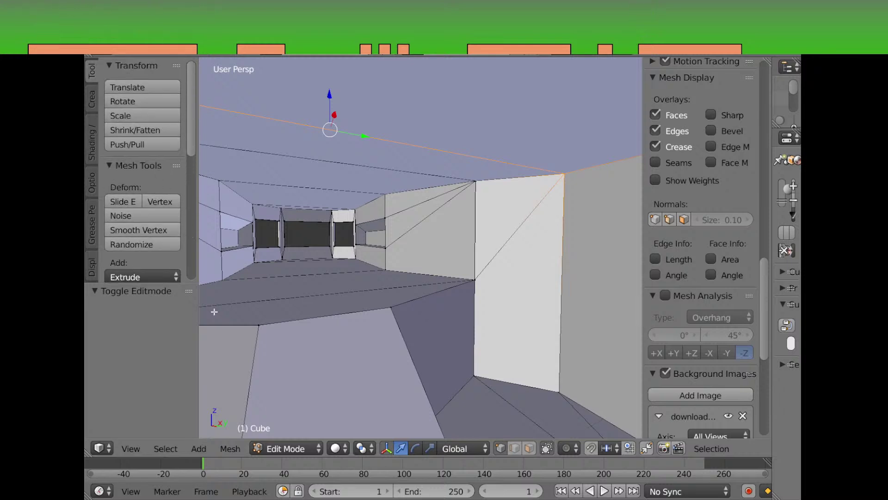
left_click(107, 446)
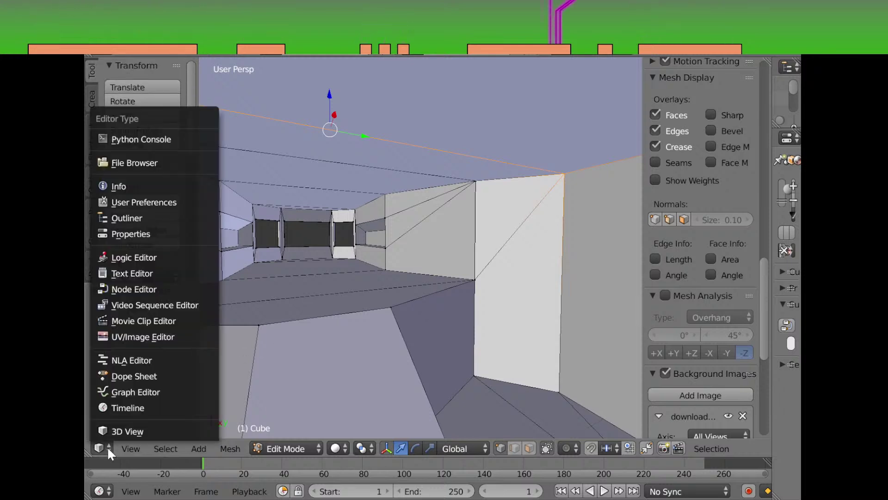
left_click(111, 430)
left_click(287, 448)
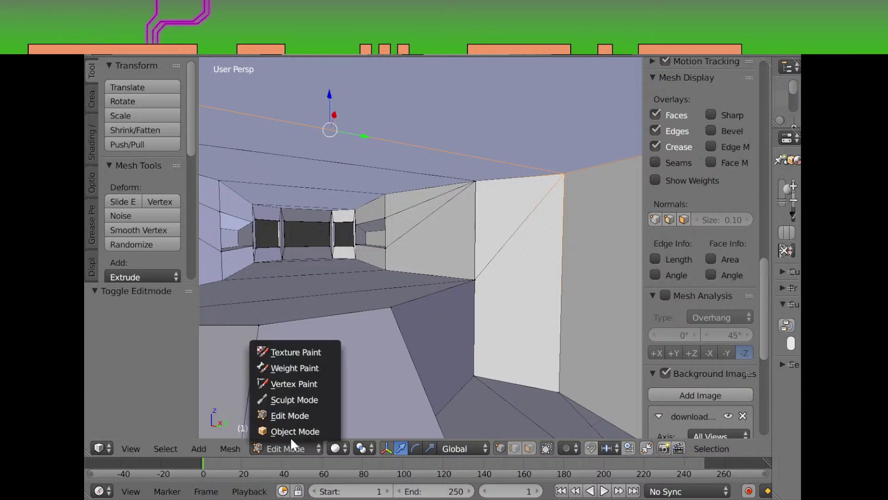
left_click(323, 349)
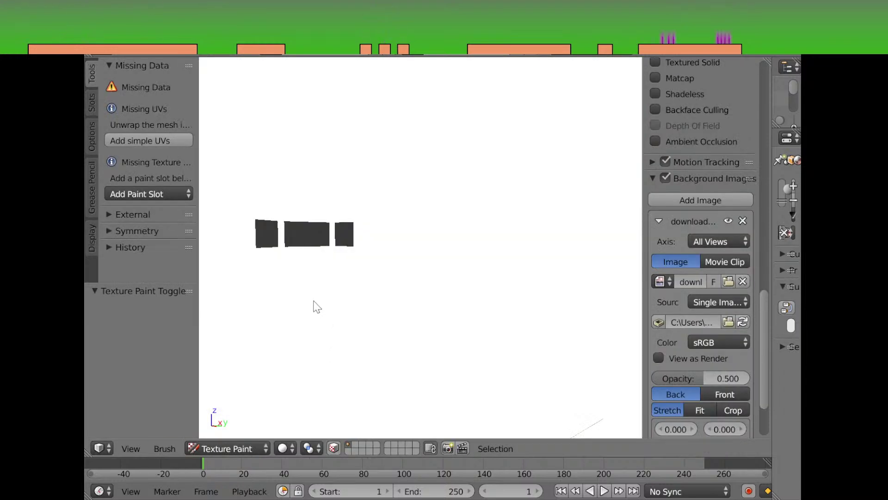
left_click(231, 448)
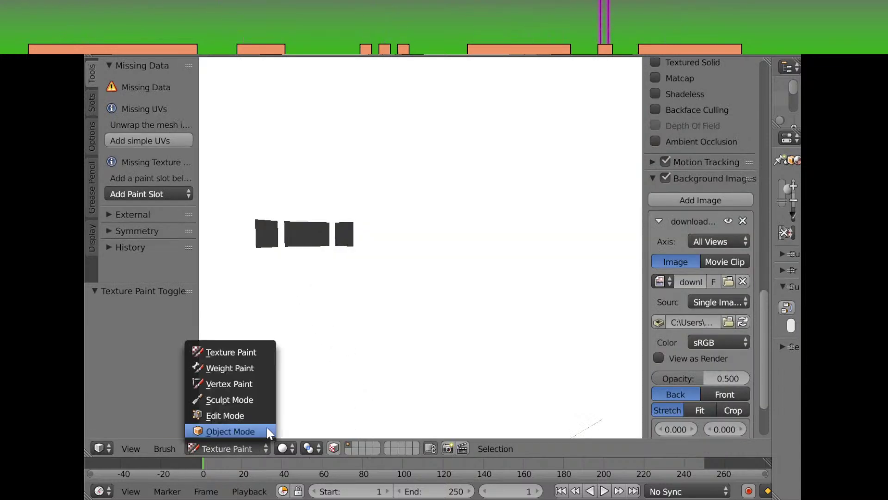
left_click(246, 431)
left_click_drag(424, 361, 569, 319)
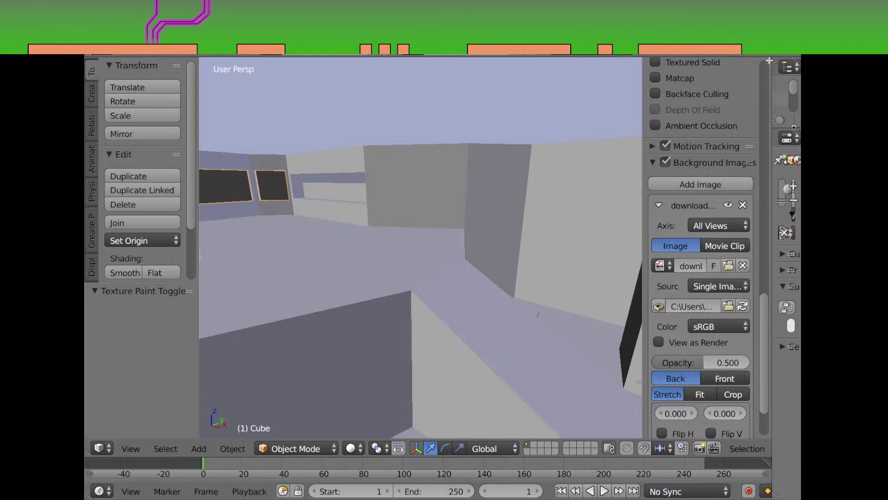
Split the 3D view into two side-by-side areas and make the new area a UV/Image Editor
left_click_drag(768, 61, 413, 106)
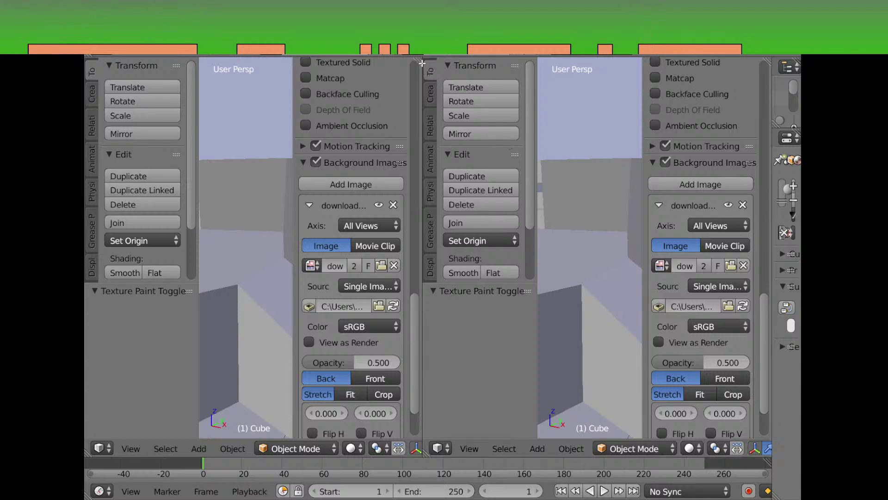
left_click_drag(422, 63, 470, 109)
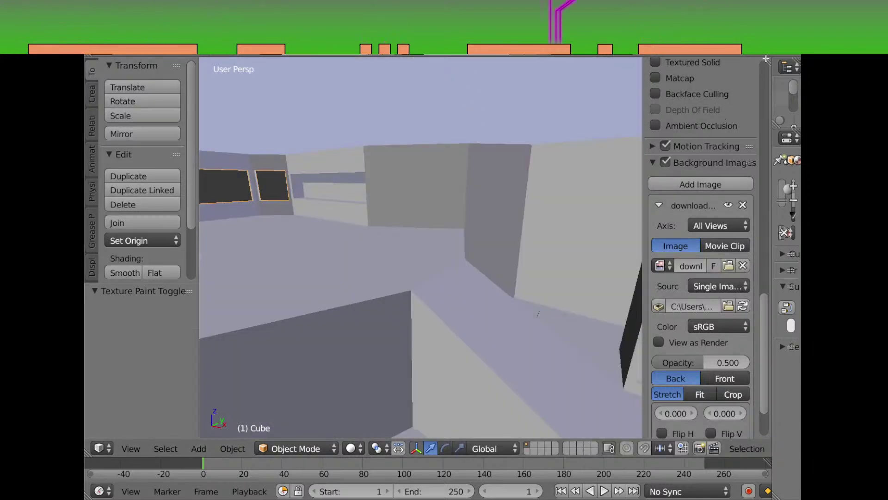
left_click_drag(766, 59, 513, 207)
left_click(531, 447)
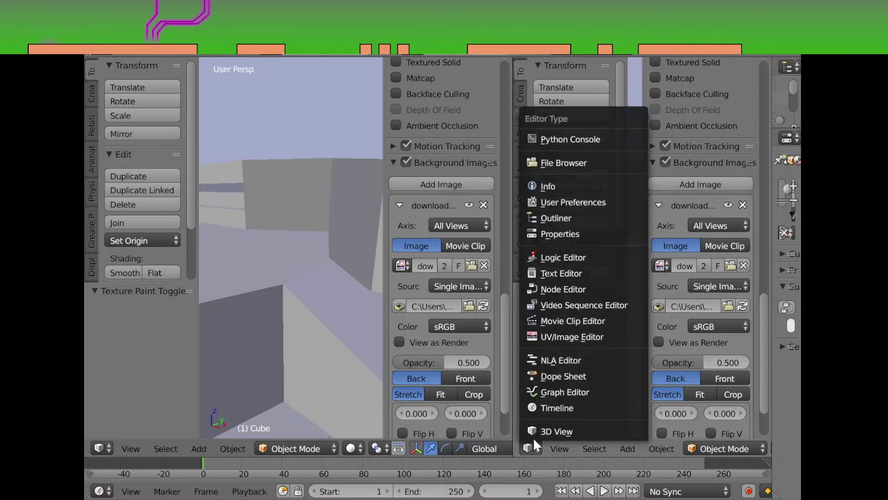
left_click(573, 337)
Unwrap the Cube's entire mesh in Edit Mode with Smart UV Project, using a 66 angle limit and 0.03 island margin
key("Tab")
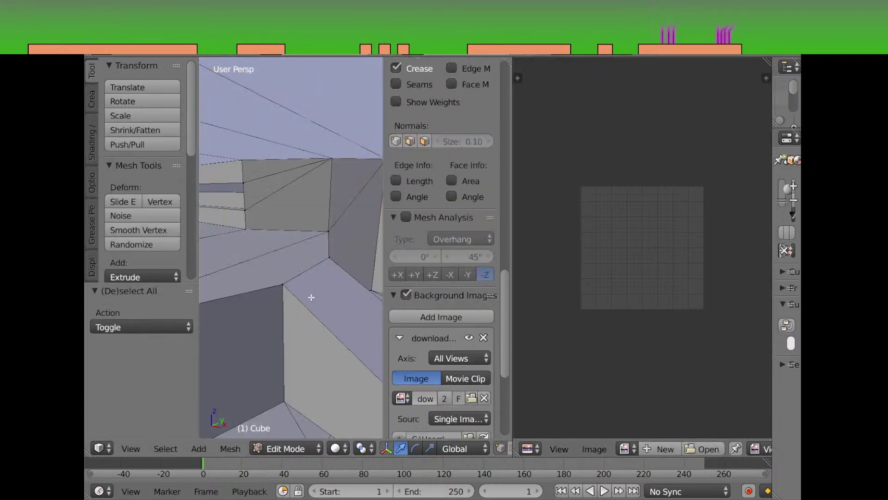
key("a")
key("u")
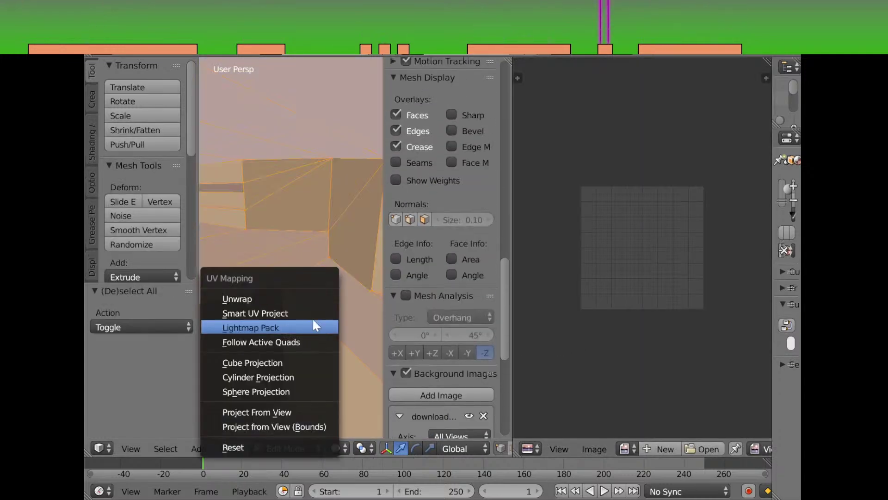
left_click(315, 315)
left_click(380, 349)
left_click(335, 416)
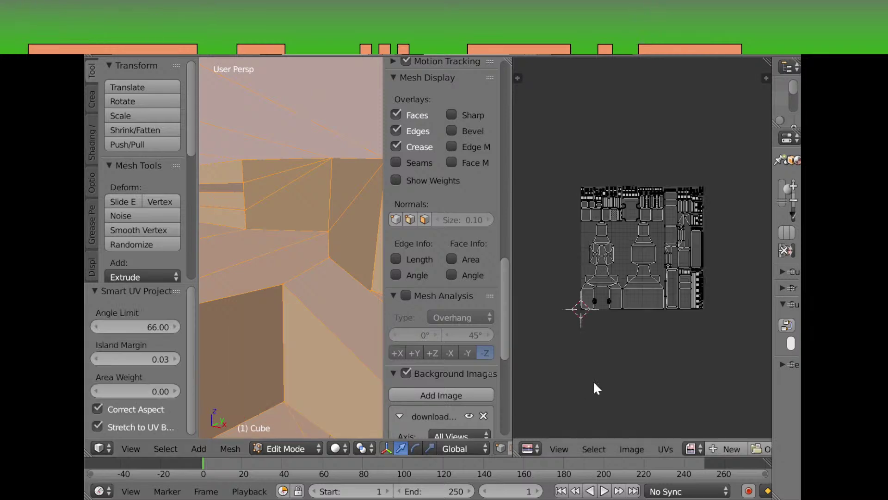
left_click_drag(323, 307, 280, 290)
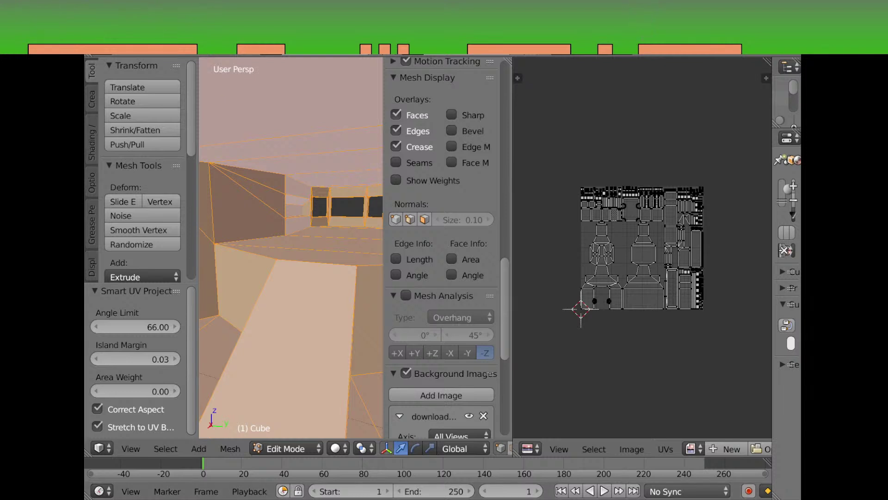
left_click_drag(321, 319, 343, 315)
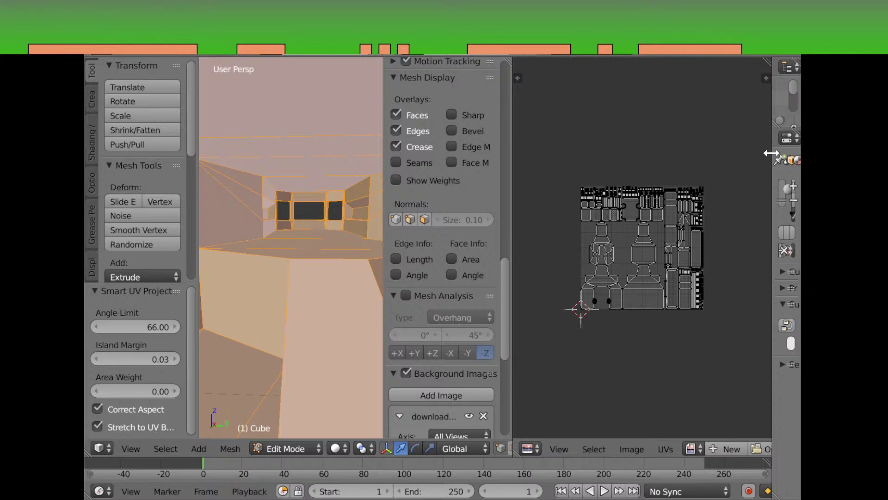
Widen the Properties area and create an Image or Movie texture for the TexDraw brush, using ArcanicusTextures.png as its image
left_click_drag(770, 153, 534, 174)
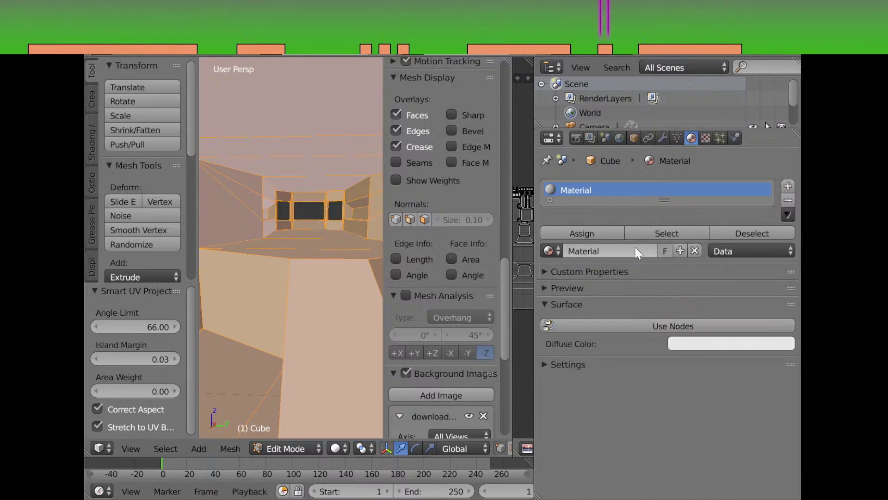
left_click(721, 134)
left_click(708, 136)
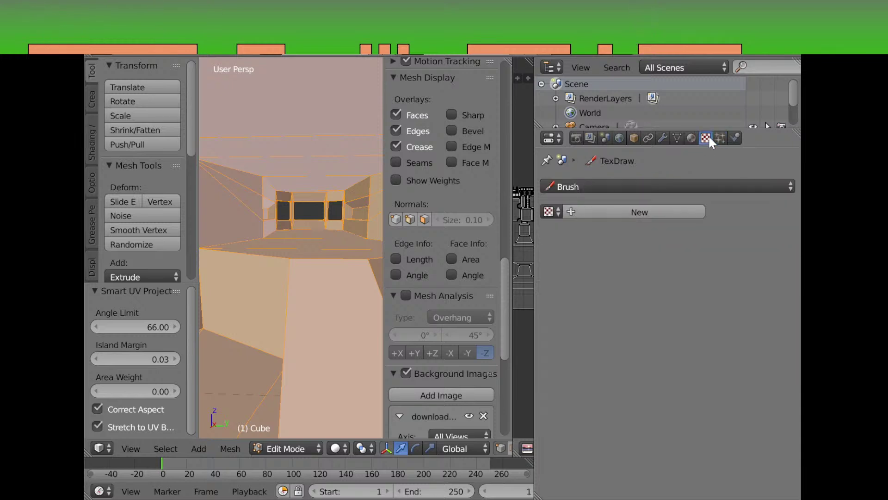
left_click(551, 213)
left_click(593, 209)
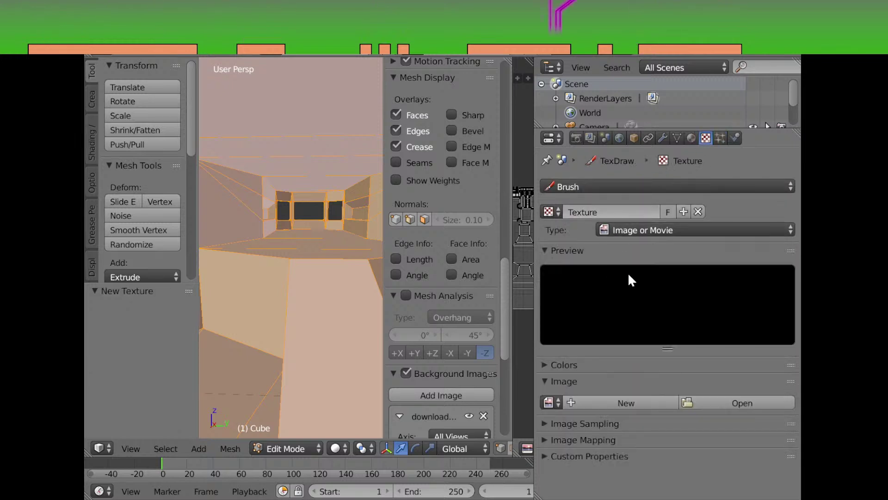
left_click(650, 228)
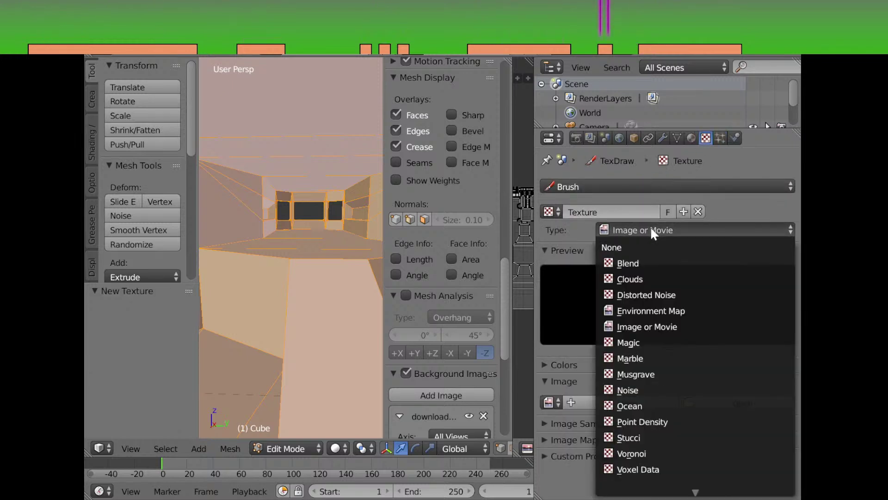
left_click(688, 327)
left_click(708, 401)
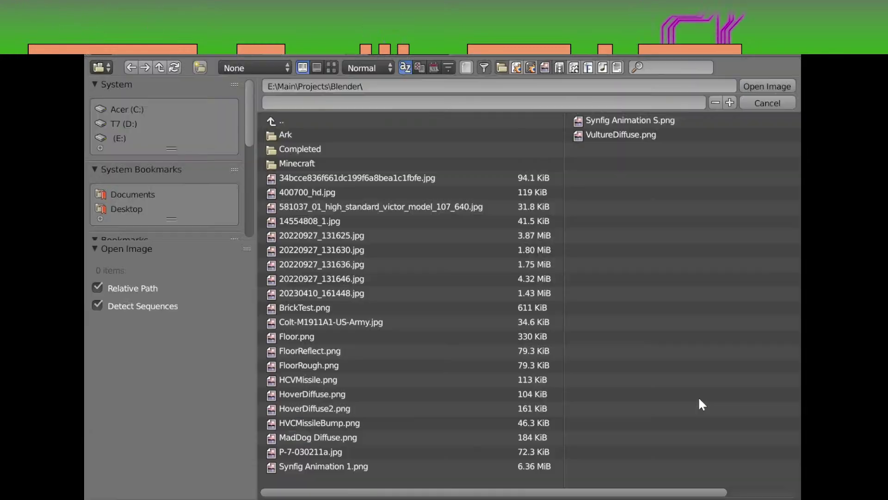
left_click(769, 104)
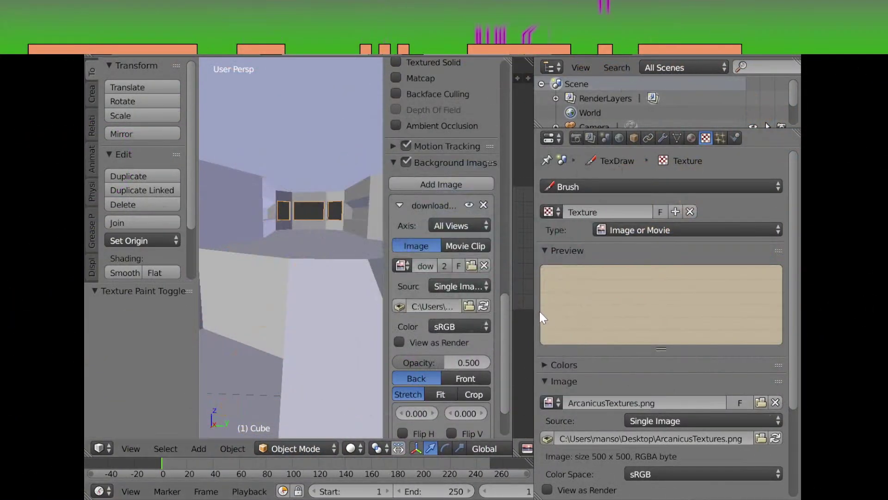
Widen the UV/Image Editor and create a blank 4000 x 4000 px image named Text
left_click_drag(533, 308, 709, 305)
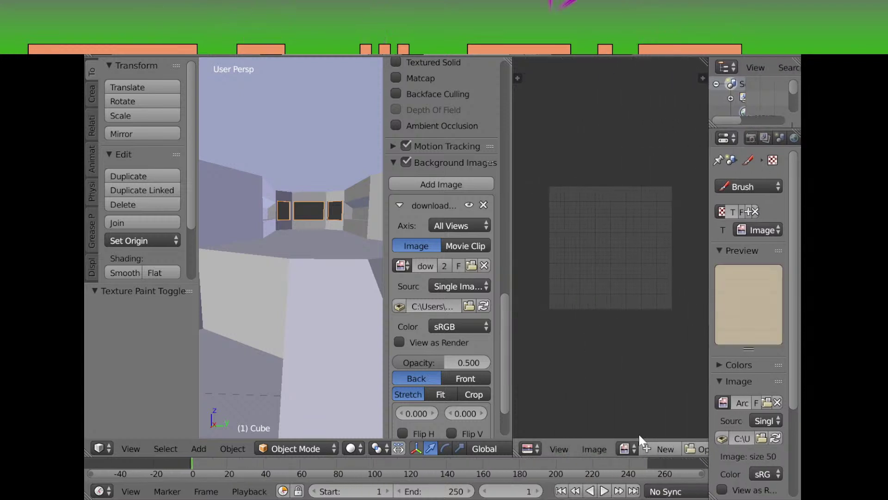
left_click(626, 447)
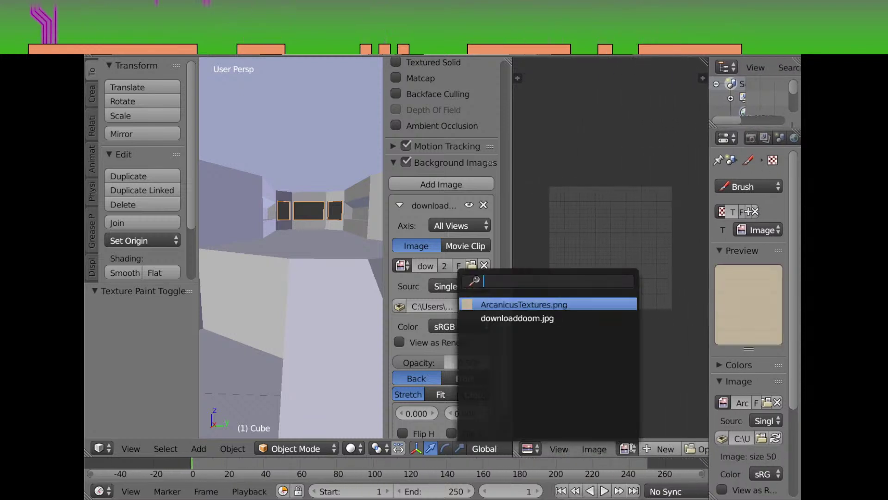
left_click(650, 447)
left_click(714, 392)
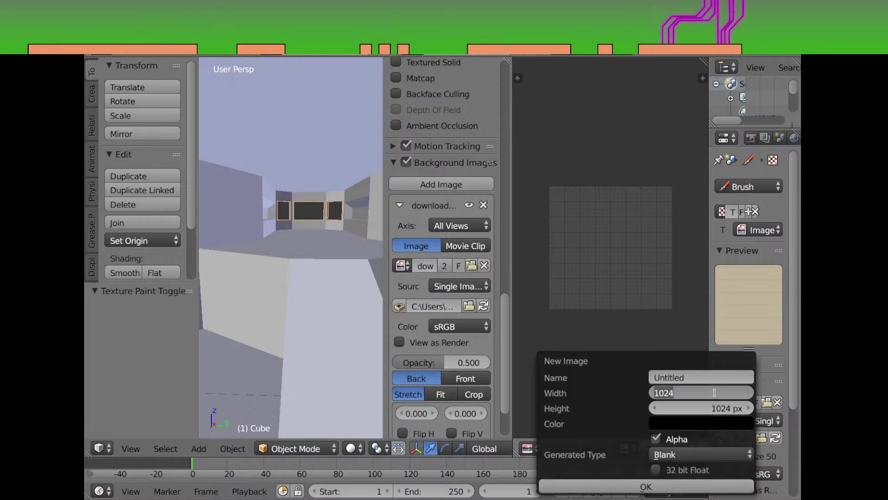
left_click(718, 406)
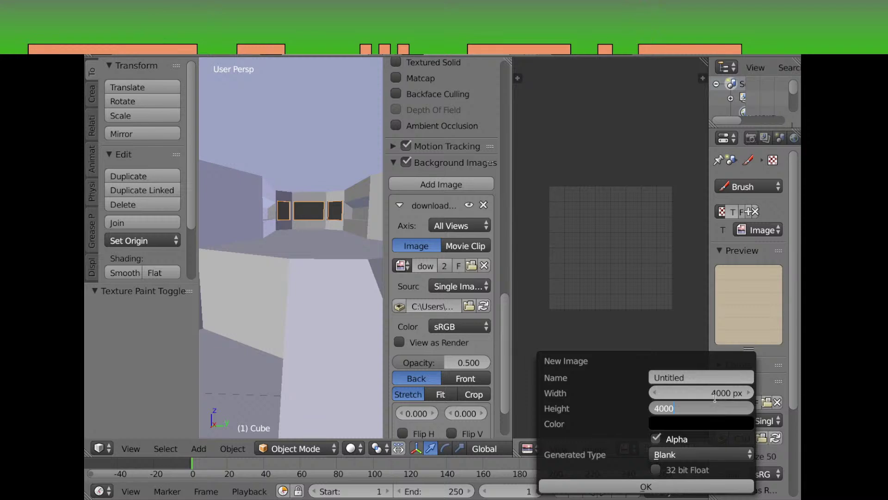
left_click(712, 377)
type("Tes")
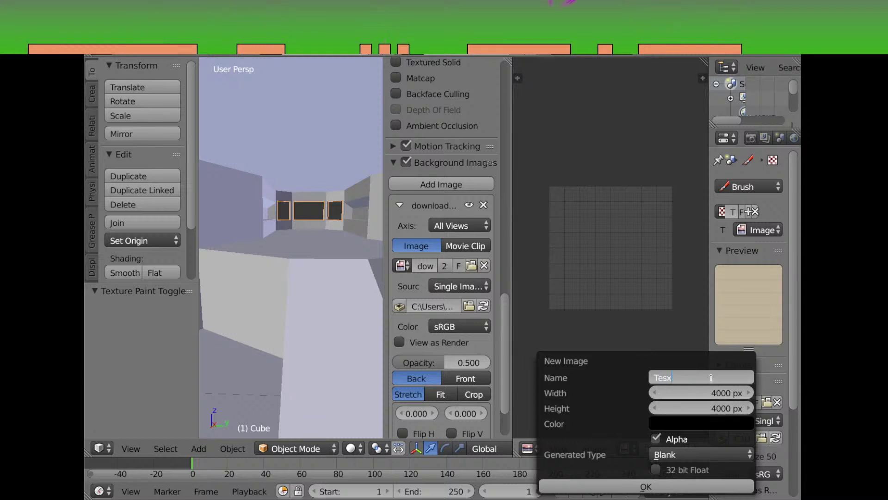
left_click(671, 488)
Put the Cube back in Edit Mode, fit its UV layout in the UV/Image Editor, and resize the neighbouring areas
key("Tab")
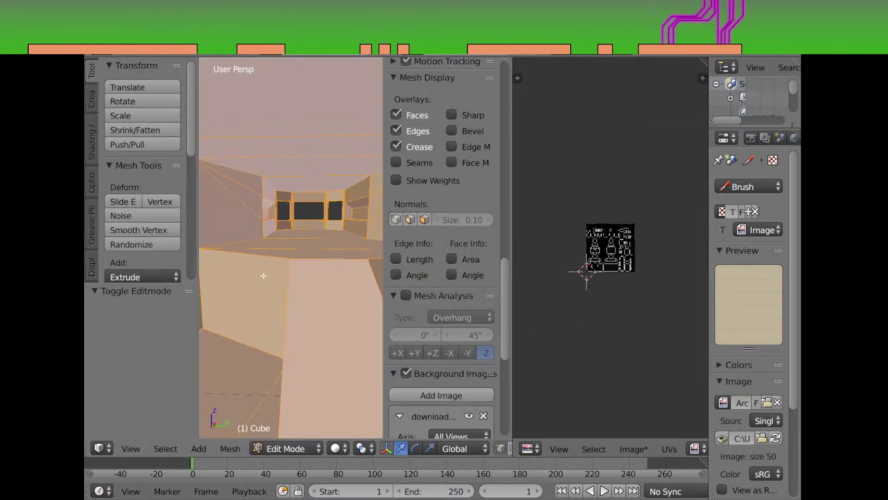
key("shift+Home")
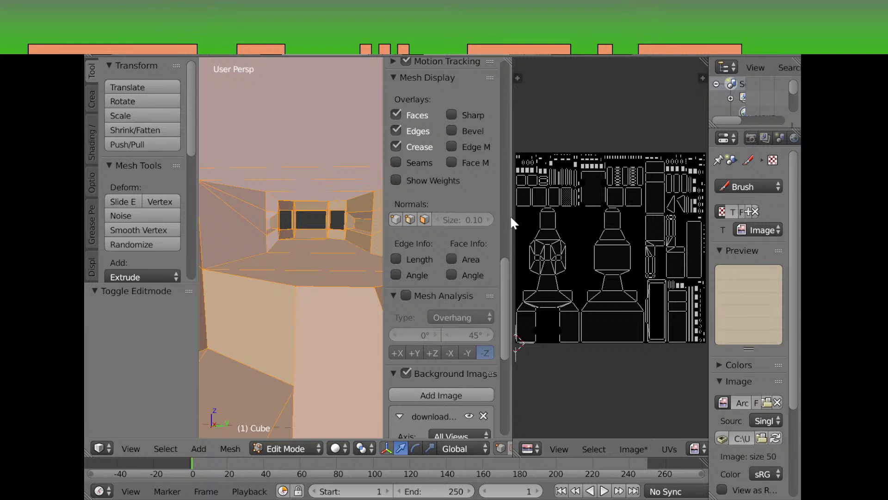
left_click_drag(512, 215, 335, 216)
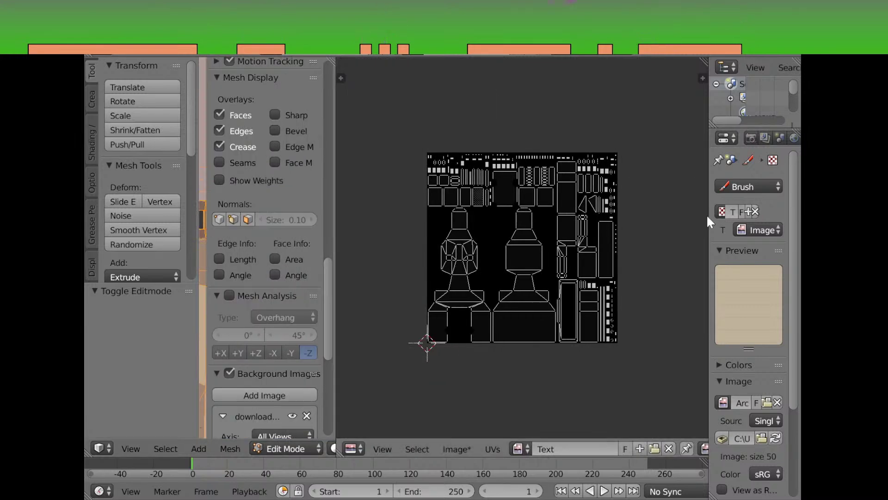
left_click_drag(709, 216, 634, 220)
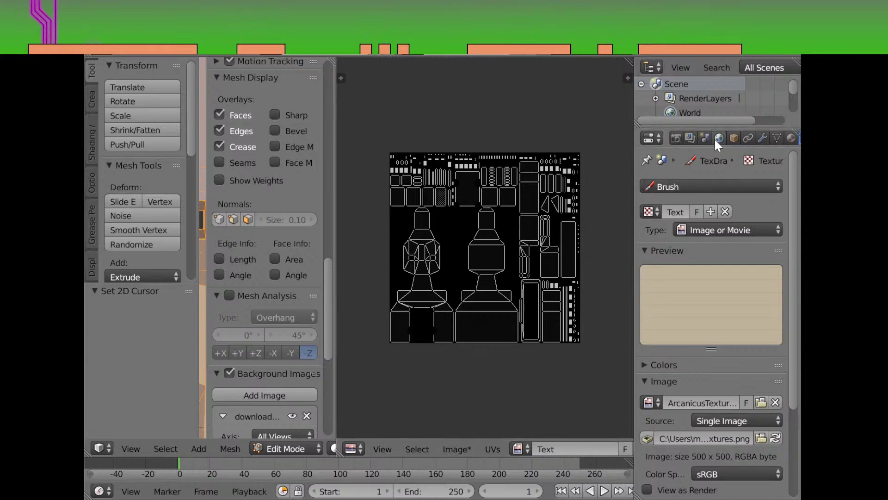
left_click(772, 137)
left_click(762, 138)
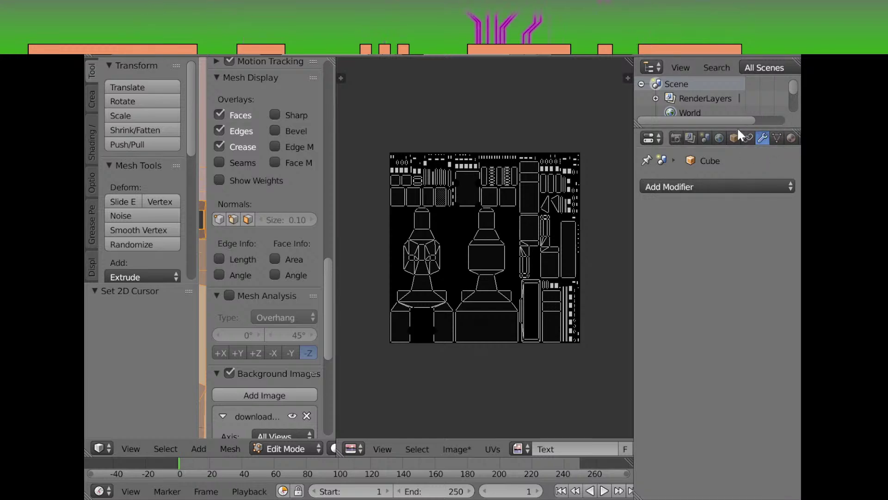
left_click(684, 186)
left_click(692, 186)
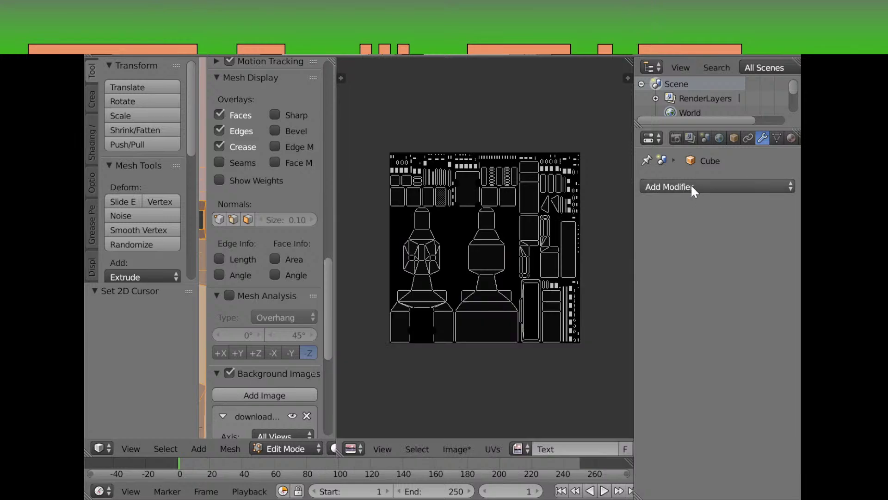
left_click(692, 186)
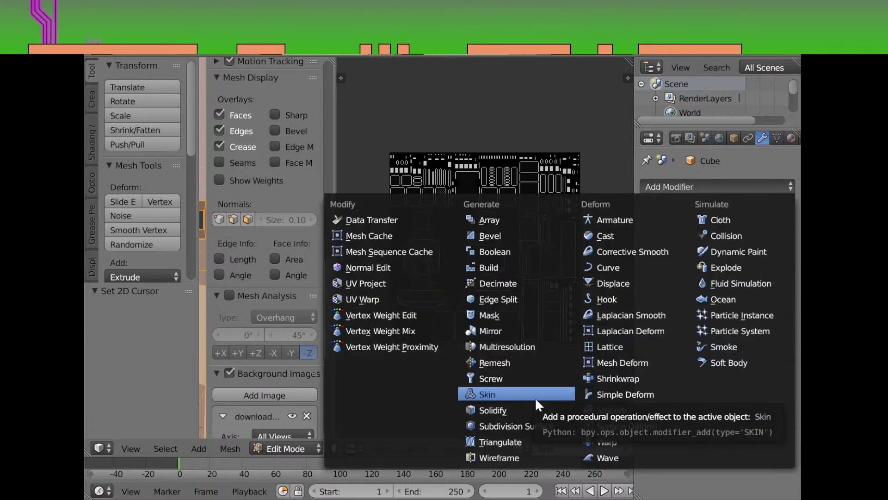
key("Escape")
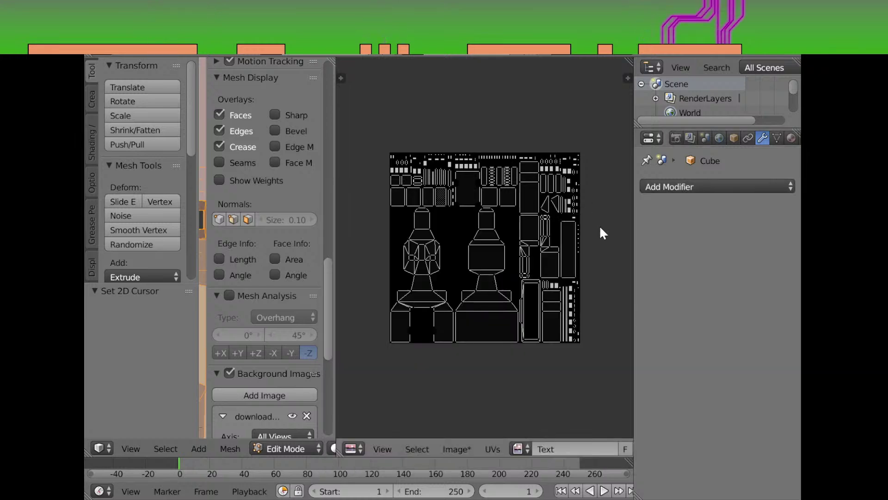
Change the UV/Image Editor area to the Node Editor and enable nodes for the Cube's Material
left_click(360, 448)
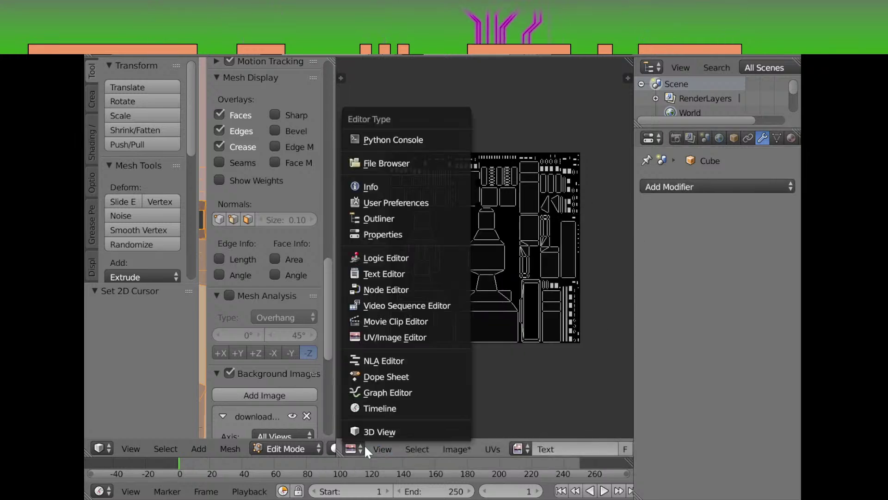
left_click(429, 290)
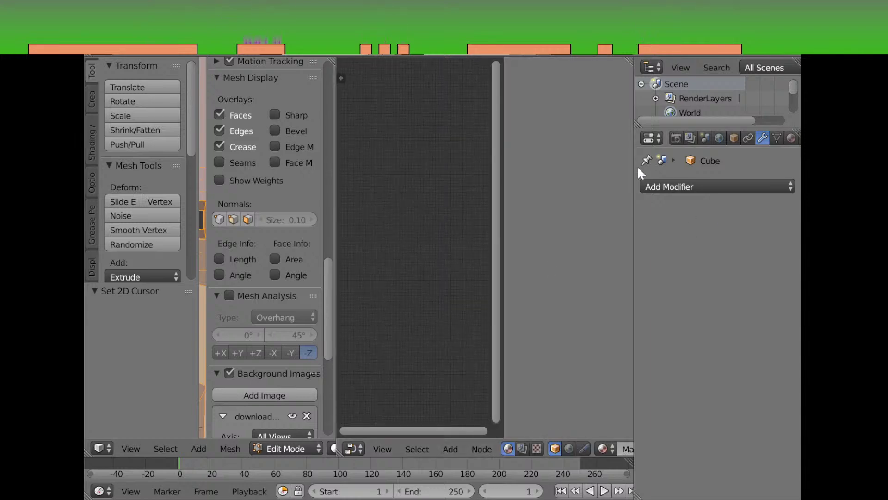
left_click(790, 139)
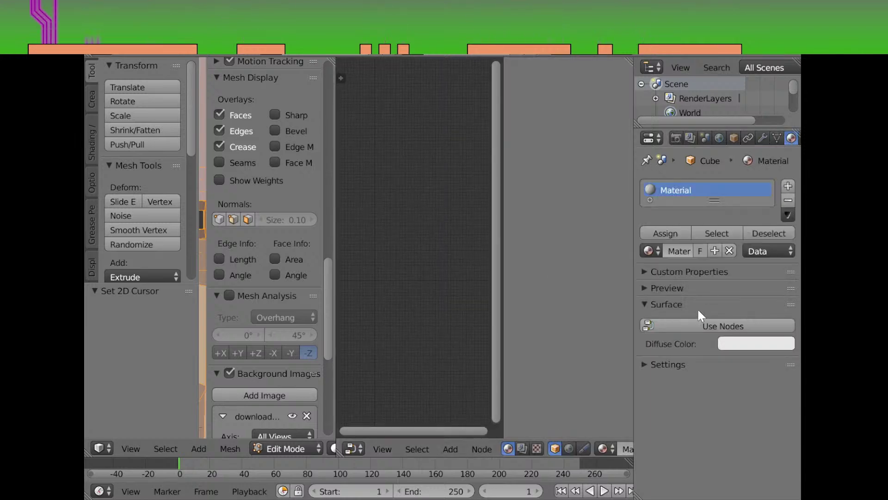
left_click(708, 325)
scroll(417, 266, "up", 4)
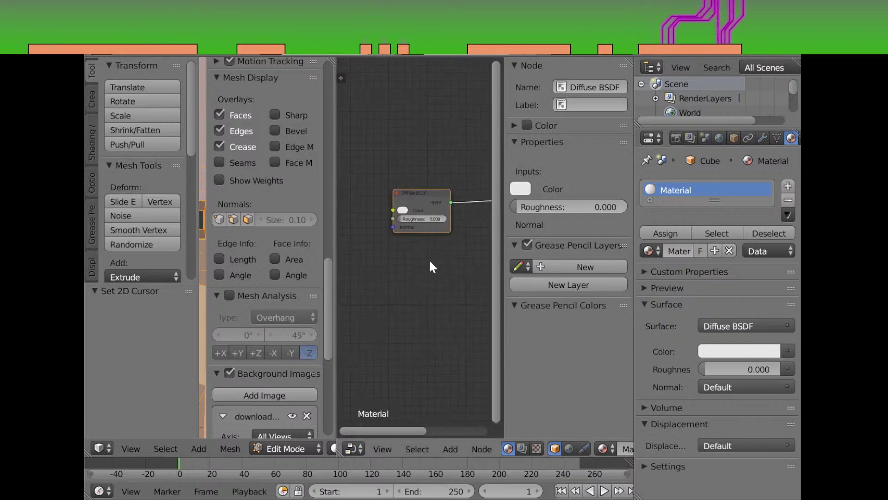
left_click_drag(427, 192, 416, 307)
key("shift+a")
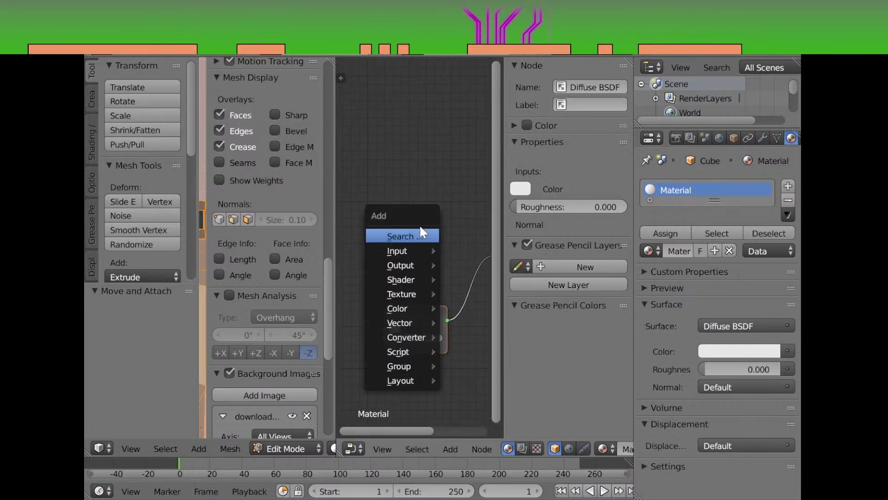
mouse_move(414, 250)
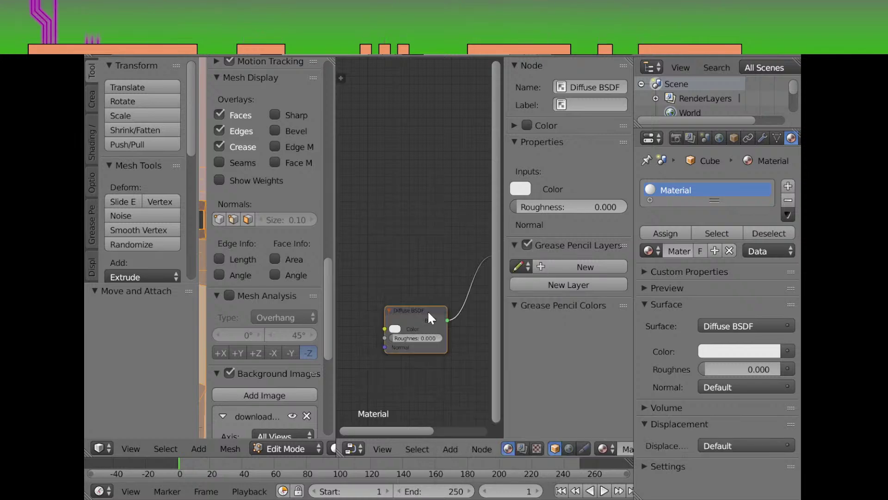
left_click_drag(429, 318, 434, 215)
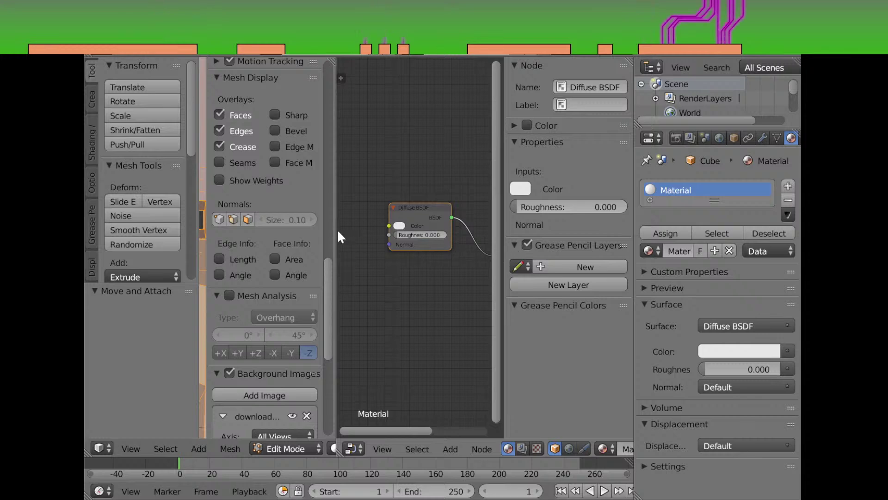
Switch the Cube from Edit Mode to Texture Paint mode, resizing the 3D View and Node Editor areas around the change
left_click_drag(336, 230, 496, 237)
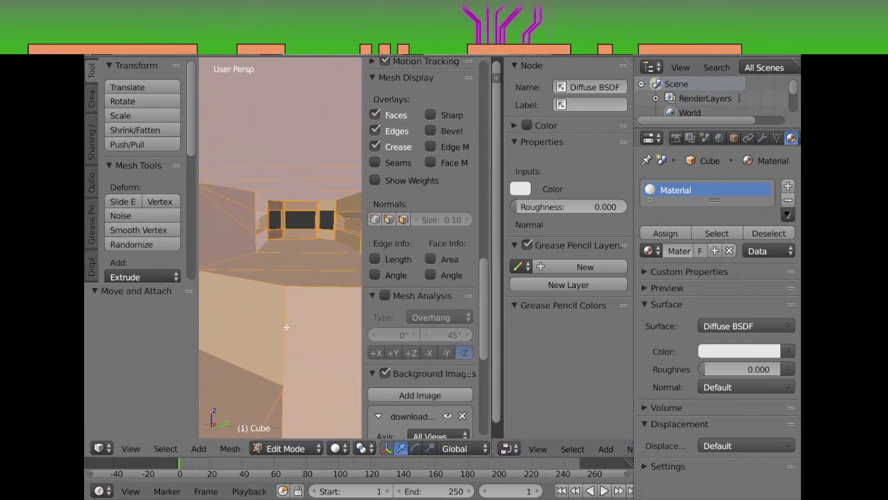
left_click(299, 452)
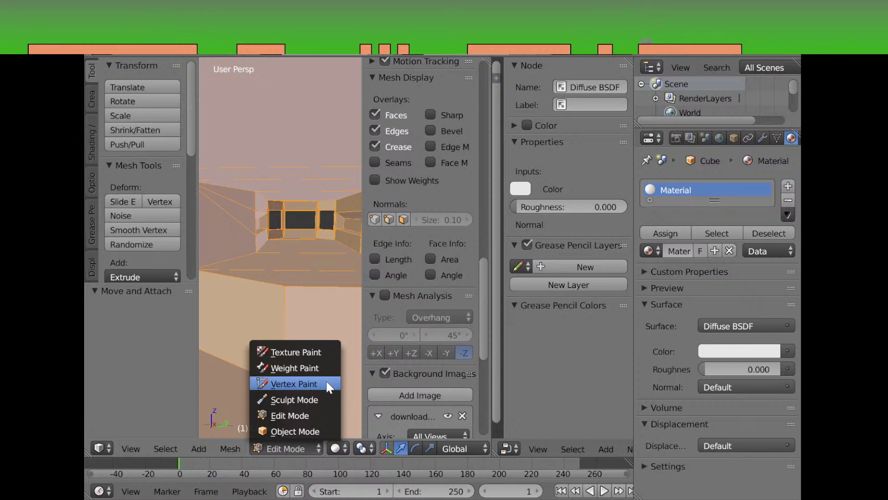
left_click(326, 380)
left_click(134, 142)
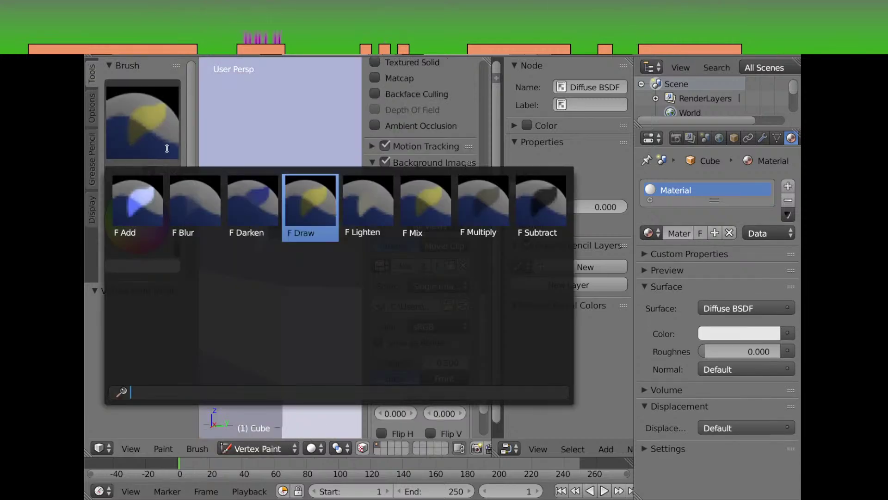
left_click(270, 447)
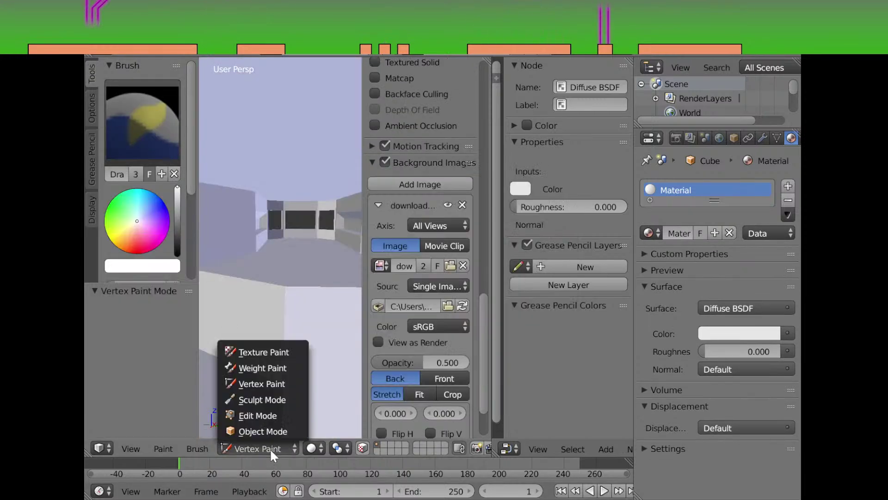
left_click(281, 353)
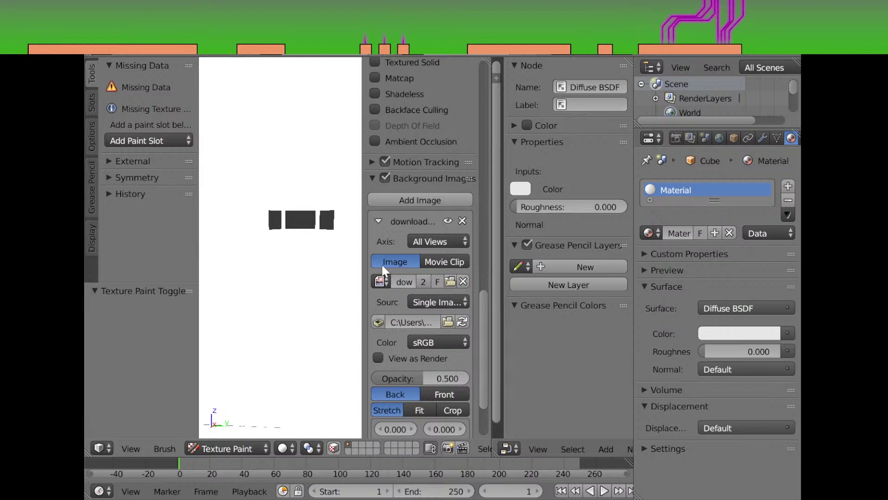
left_click_drag(493, 237, 346, 230)
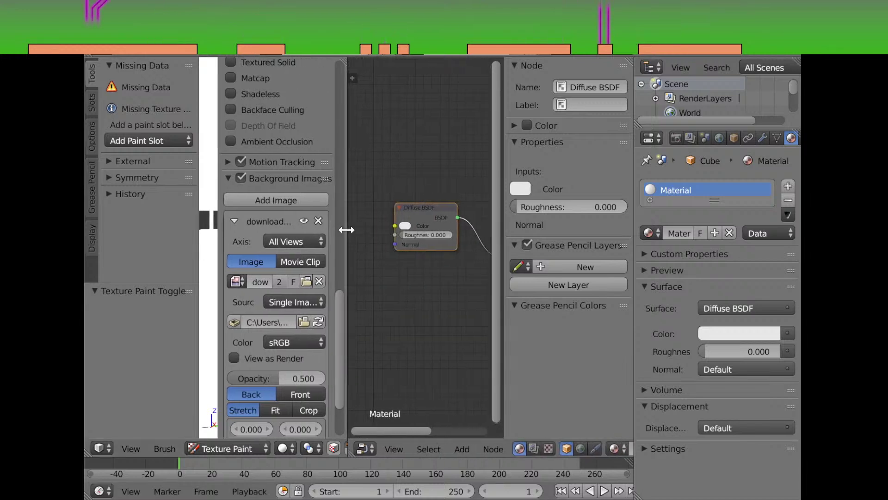
left_click(138, 159)
left_click(134, 163)
left_click(136, 192)
left_click(140, 178)
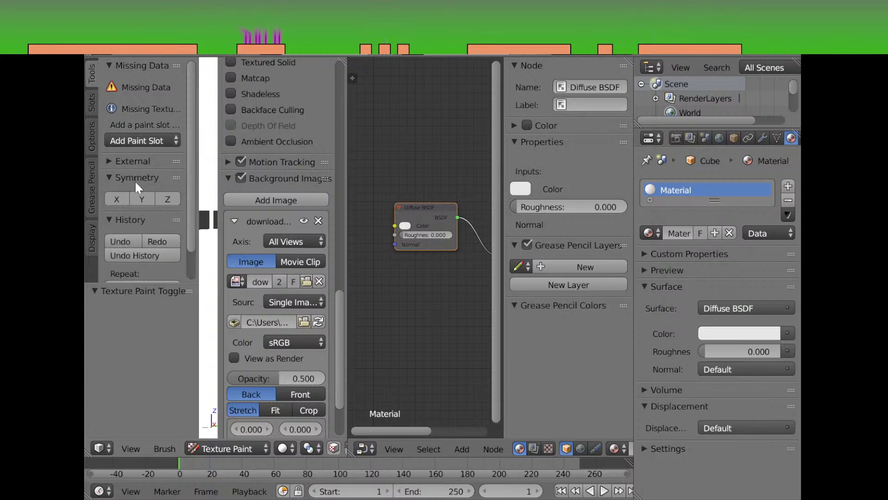
left_click(135, 180)
left_click(123, 190)
Add an Image Texture node to the Cube's Material and space it apart from the Diffuse BSDF node
scroll(461, 262, "up", 1)
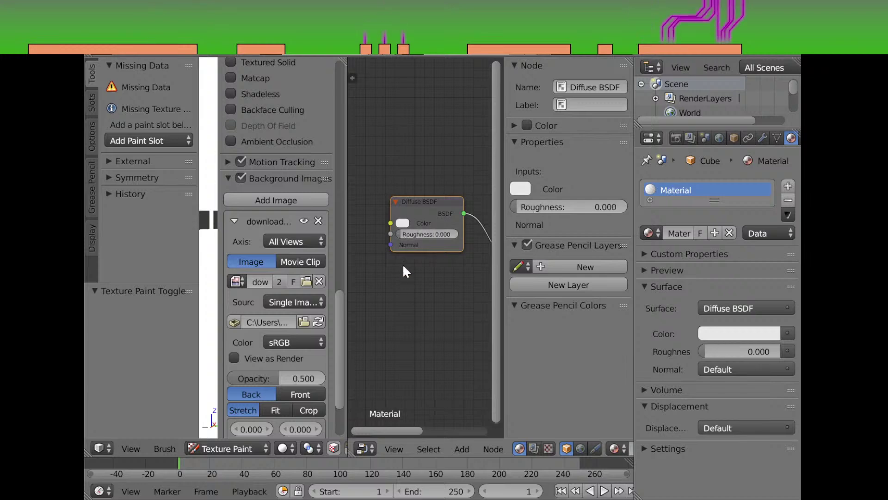
key("shift+a")
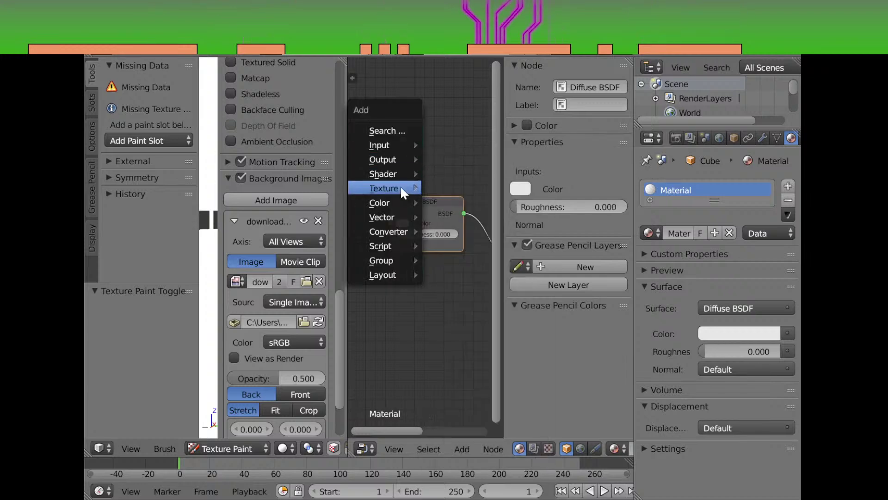
mouse_move(401, 187)
left_click(474, 250)
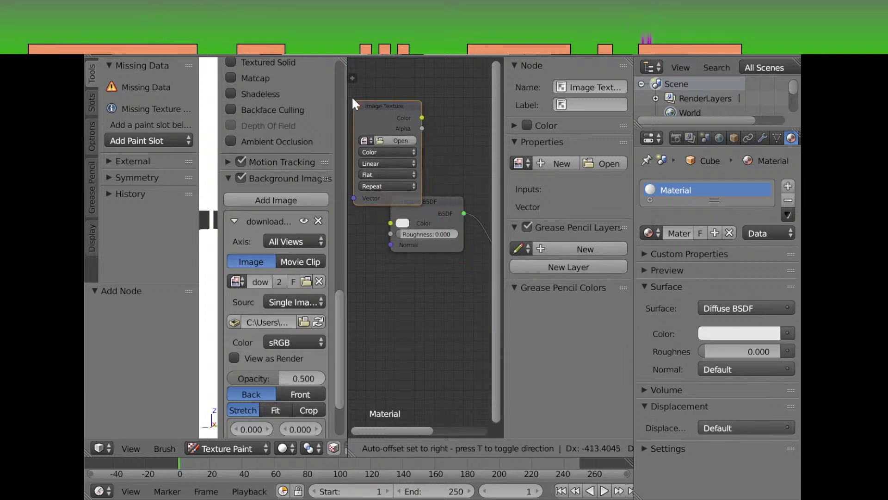
left_click(351, 95)
left_click_drag(432, 201, 474, 206)
left_click_drag(405, 118, 347, 166)
Connect the Image Texture node's Color output to the Diffuse BSDF's Color input and open the node's choice of existing images
left_click_drag(402, 170, 437, 222)
left_click_drag(414, 251, 474, 249)
left_click_drag(460, 167, 440, 226)
left_click_drag(385, 157, 403, 187)
left_click(368, 221)
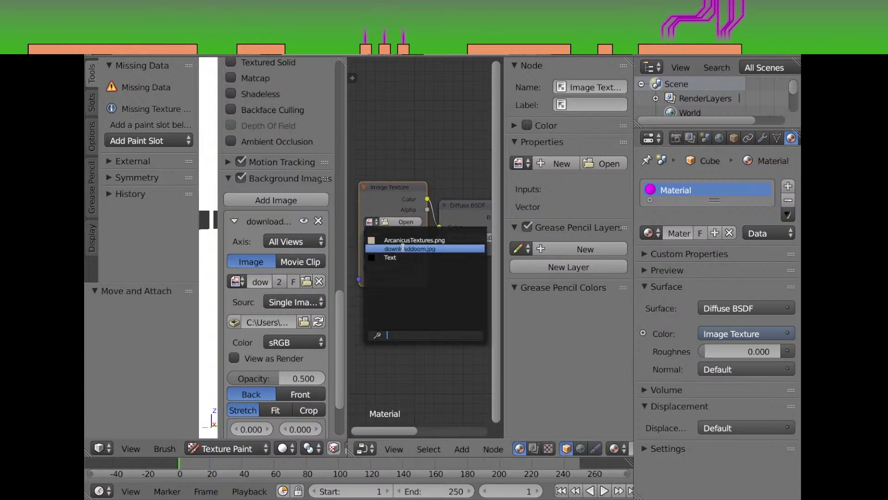
Assign the Text image to the material's Image Texture node and merge the node editor area into the 3D view
left_click(397, 257)
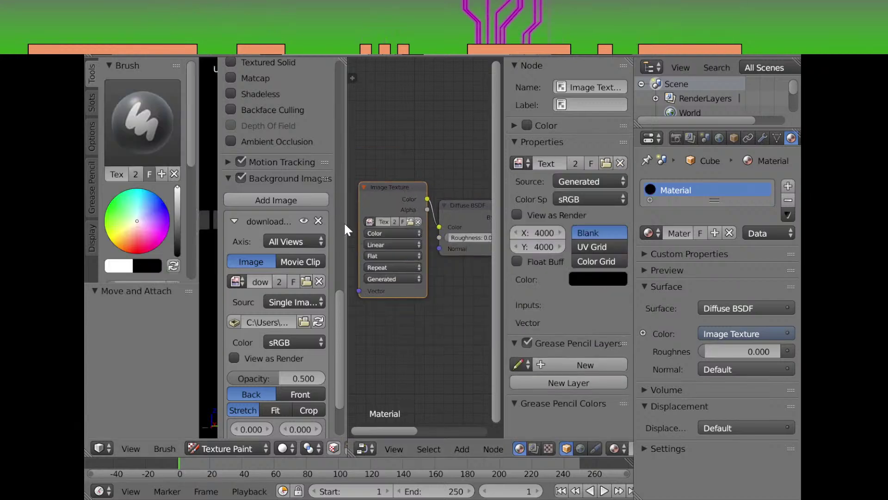
left_click_drag(346, 222, 482, 242)
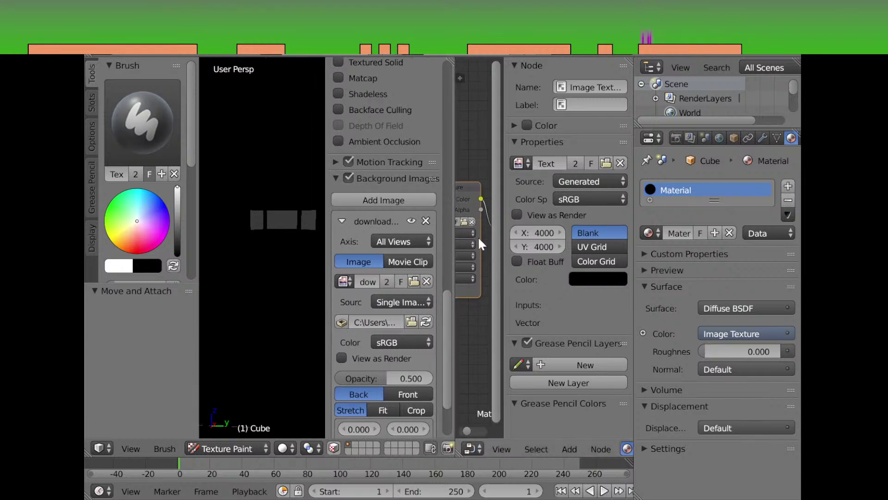
left_click_drag(473, 62, 484, 70)
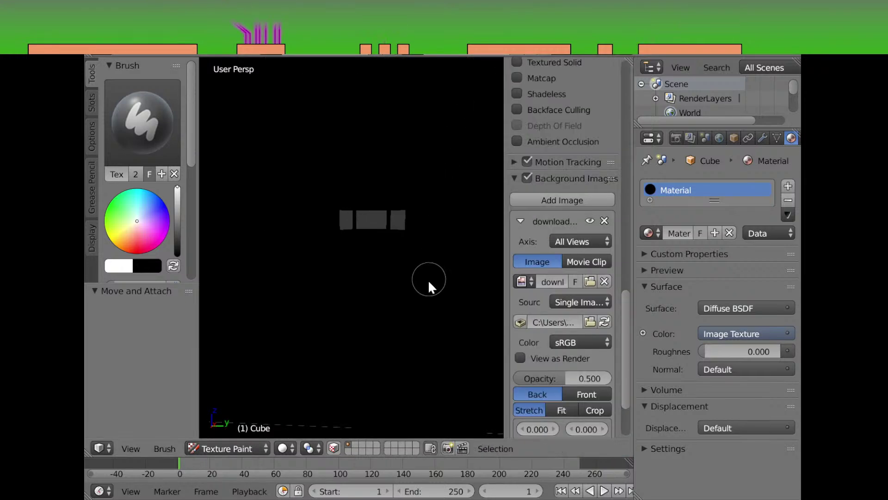
Expand the texture settings of the TexDraw brush and review its Tiled mapping, angle, offset and size
scroll(398, 273, "down", 3)
left_click(130, 137)
left_click(162, 143)
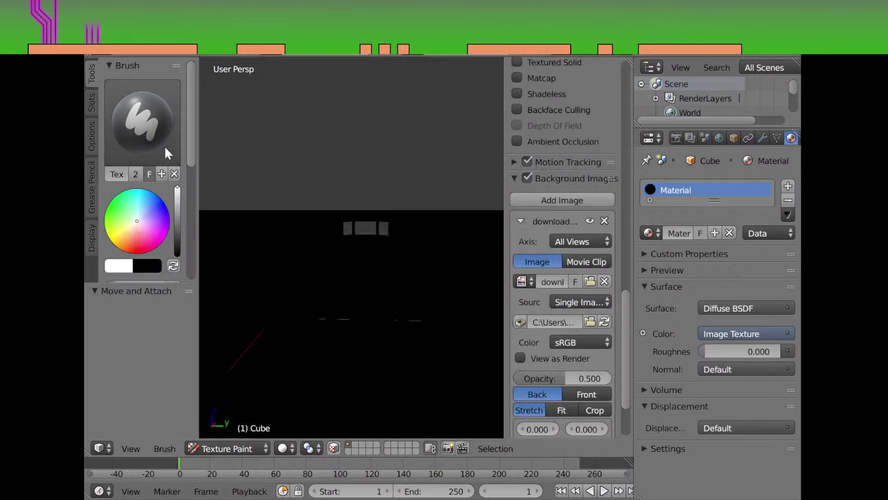
scroll(155, 231, "down", 3)
scroll(159, 231, "up", 3)
left_click(140, 115)
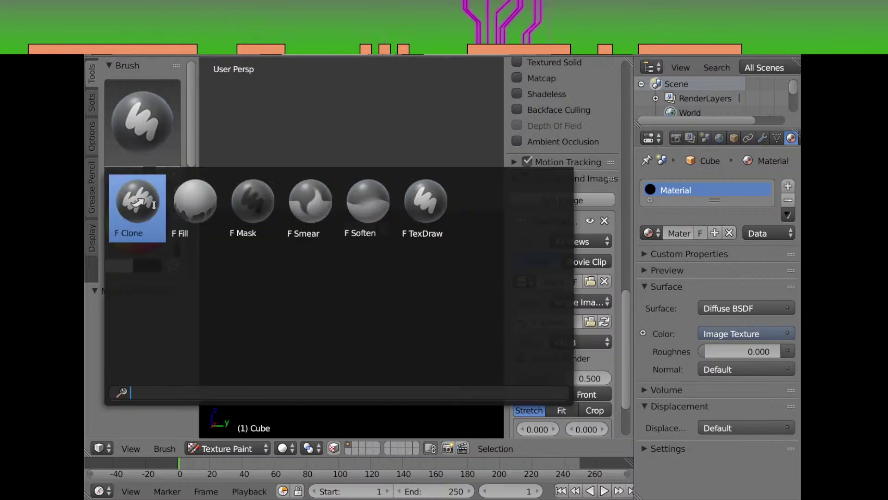
scroll(168, 230, "down", 8)
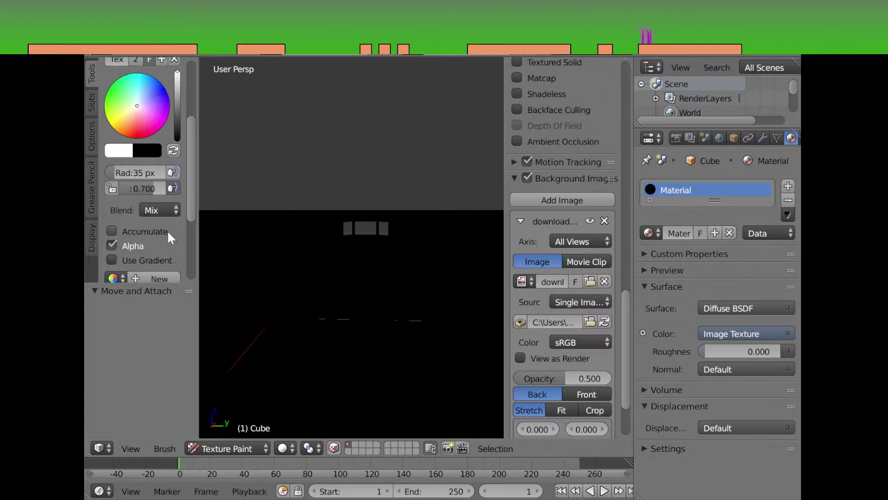
scroll(167, 229, "up", 5)
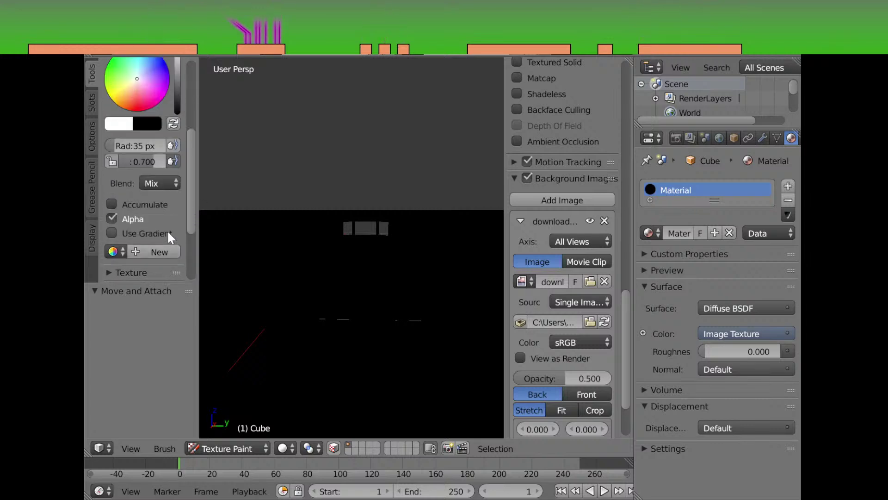
scroll(167, 230, "down", 3)
left_click(158, 211)
scroll(166, 224, "down", 6)
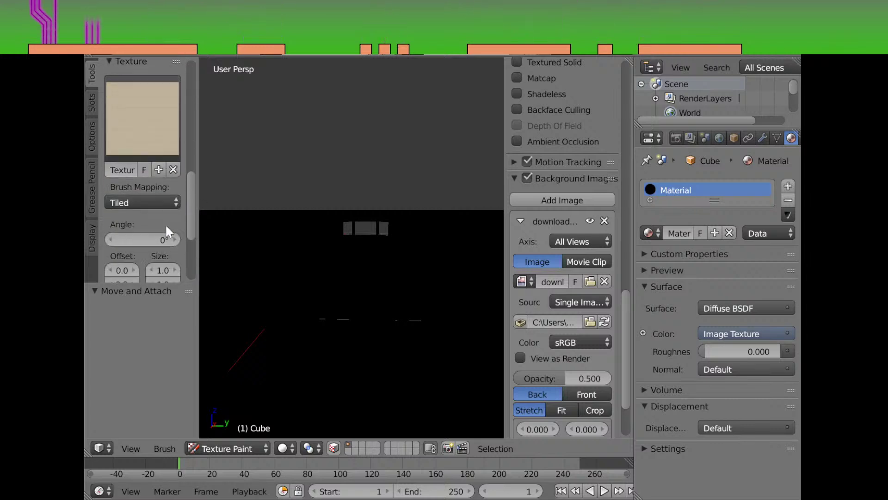
scroll(166, 224, "down", 5)
scroll(165, 224, "up", 2)
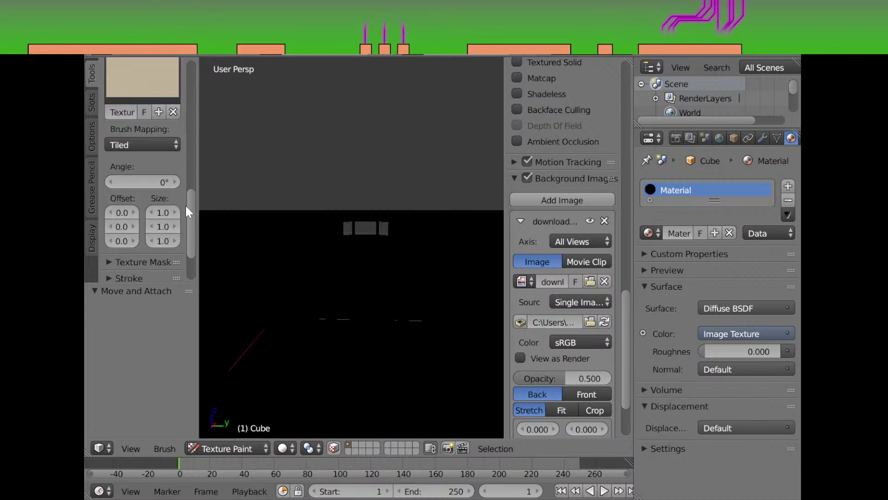
scroll(153, 127, "up", 2)
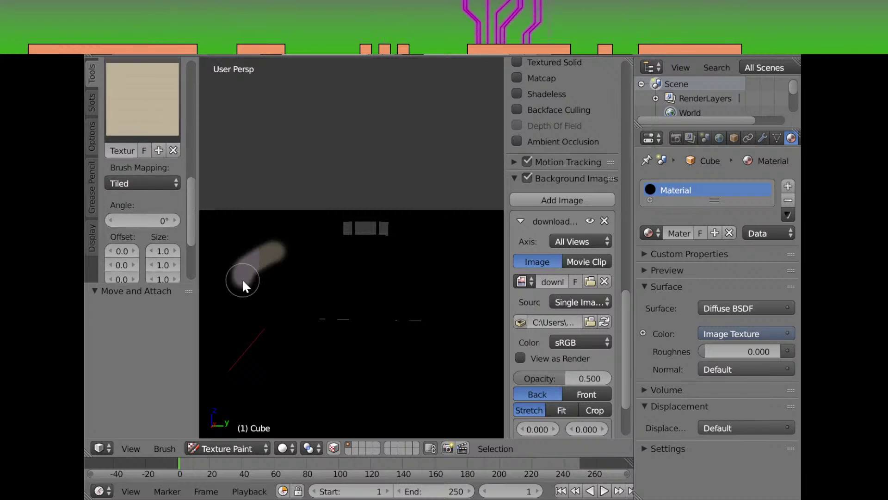
Paint trial strokes of the tiled wood texture on the black walls and undo the unwanted stroke
scroll(264, 287, "up", 3)
mouse_move(285, 294)
left_mouse_down()
mouse_move(224, 280)
mouse_move(388, 272)
mouse_move(373, 279)
mouse_move(414, 280)
mouse_move(384, 289)
mouse_move(290, 289)
mouse_move(393, 294)
mouse_move(334, 336)
mouse_move(382, 316)
mouse_move(280, 283)
mouse_move(285, 260)
mouse_move(322, 235)
mouse_move(379, 295)
mouse_move(316, 280)
mouse_move(377, 299)
mouse_move(464, 297)
mouse_move(418, 309)
mouse_move(487, 312)
mouse_move(301, 307)
mouse_move(408, 269)
mouse_move(276, 247)
mouse_move(260, 234)
left_mouse_up()
key("ctrl+z")
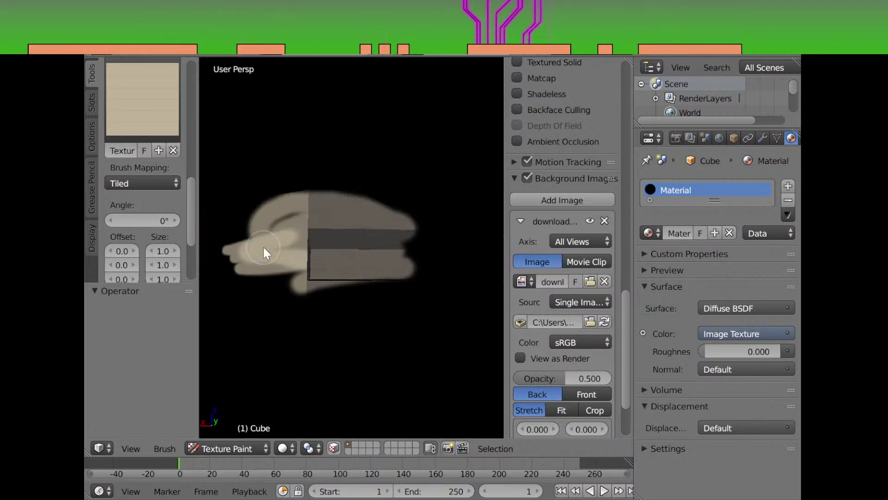
Switch to the Clone brush and try it on the partly painted wall recess
scroll(138, 226, "up", 2)
left_click_drag(196, 206, 204, 74)
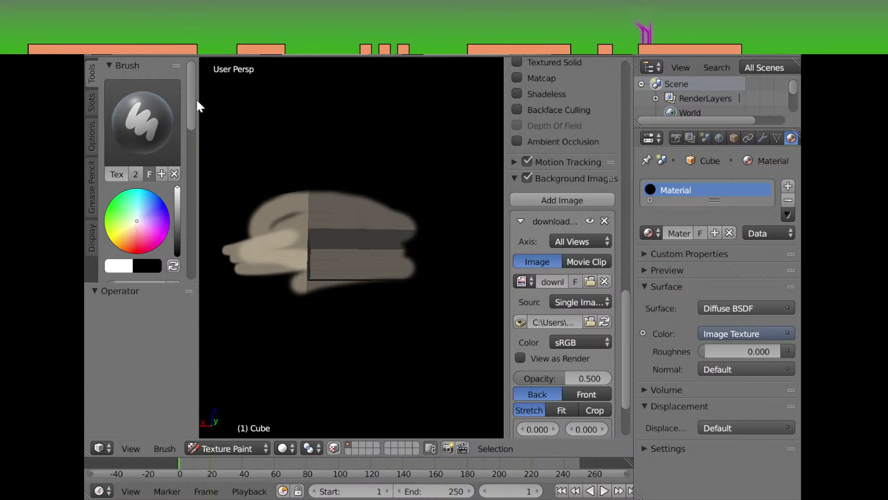
left_click(165, 113)
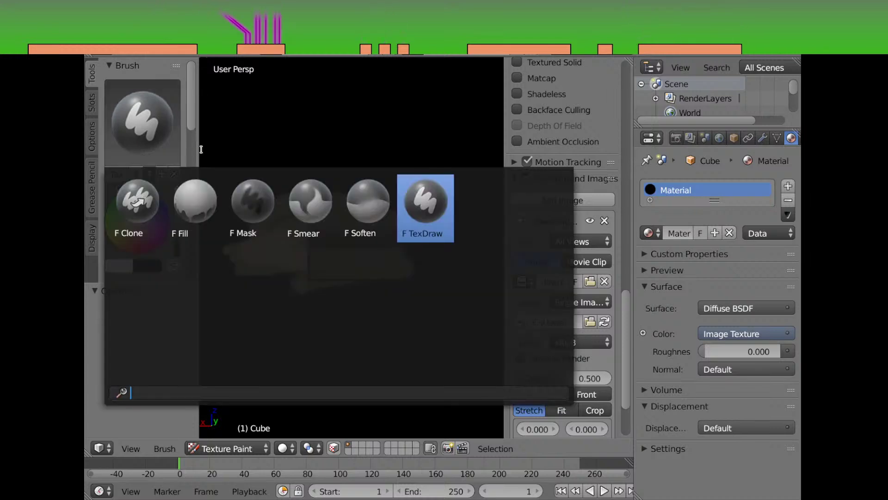
left_click(158, 197)
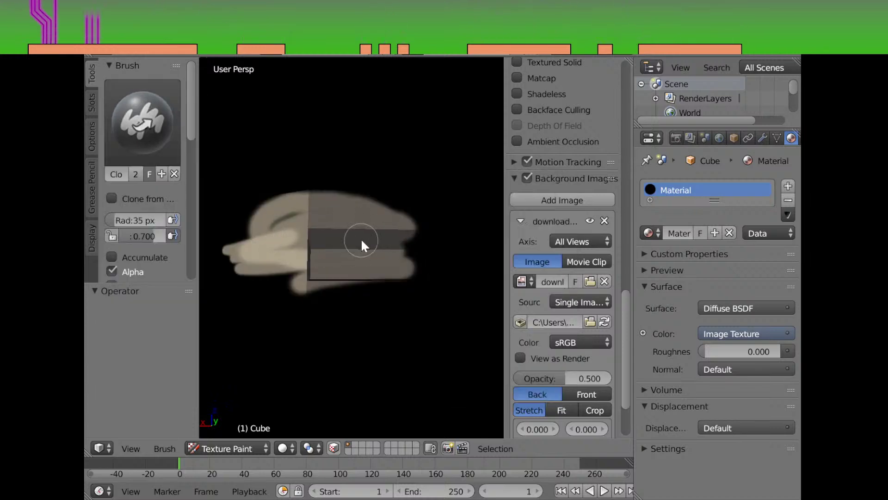
scroll(362, 241, "up", 5)
mouse_move(358, 255)
left_mouse_down()
mouse_move(281, 241)
mouse_move(337, 245)
mouse_move(339, 260)
mouse_move(307, 274)
left_mouse_up()
Choose the Fill brush and fill the walls around the recess with white
left_click(142, 123)
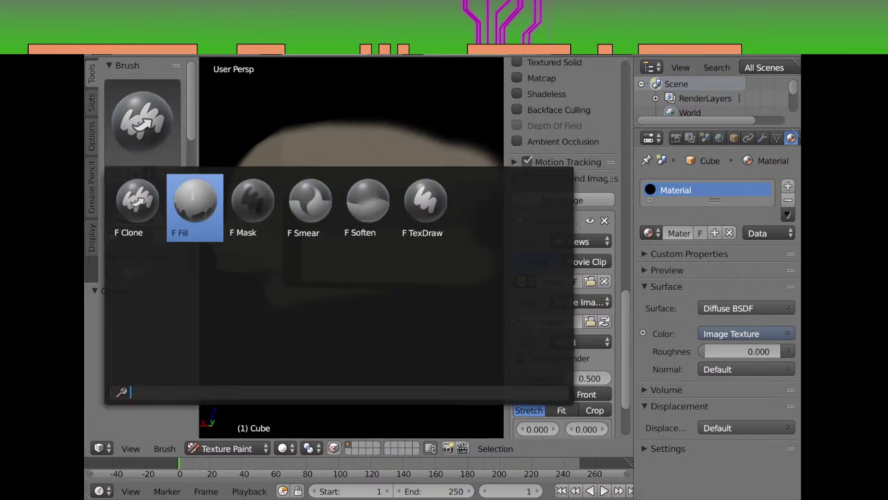
left_click(195, 217)
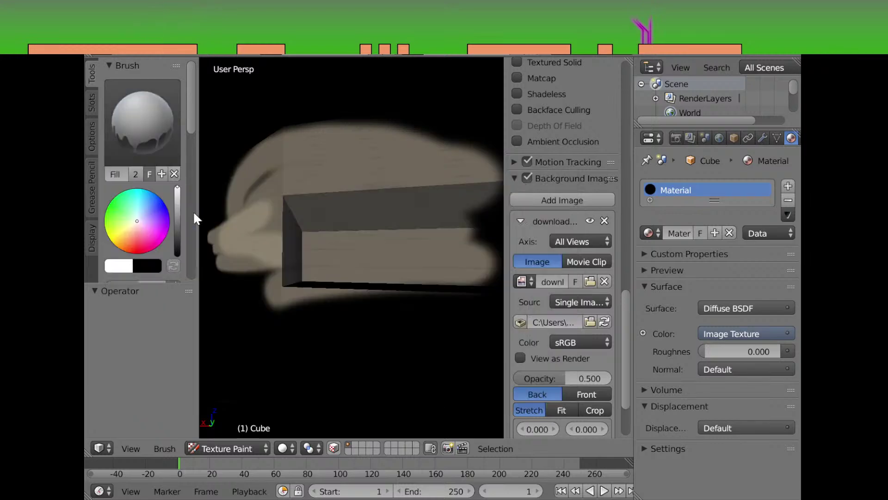
left_click(427, 132)
left_click(427, 131)
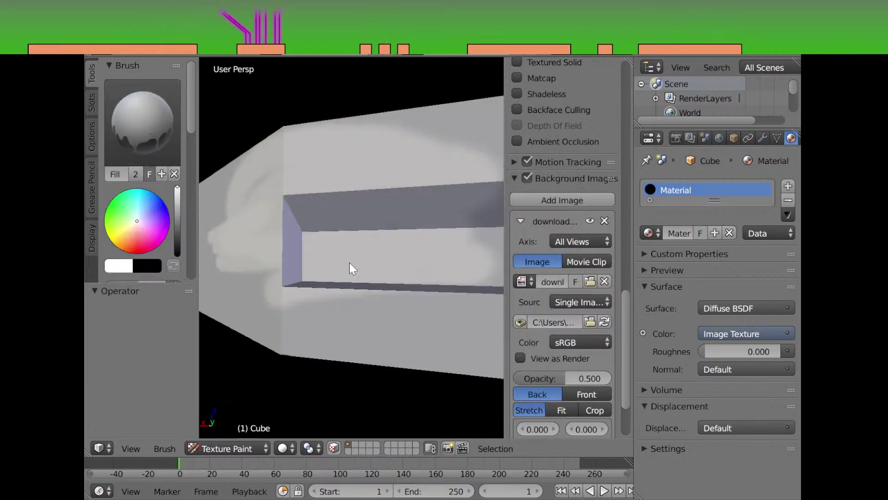
Switch back to the TexDraw brush and select the wood image named Texture as its brush texture
mouse_move(350, 263)
left_mouse_down()
mouse_move(399, 260)
mouse_move(337, 262)
left_mouse_up()
left_click(127, 113)
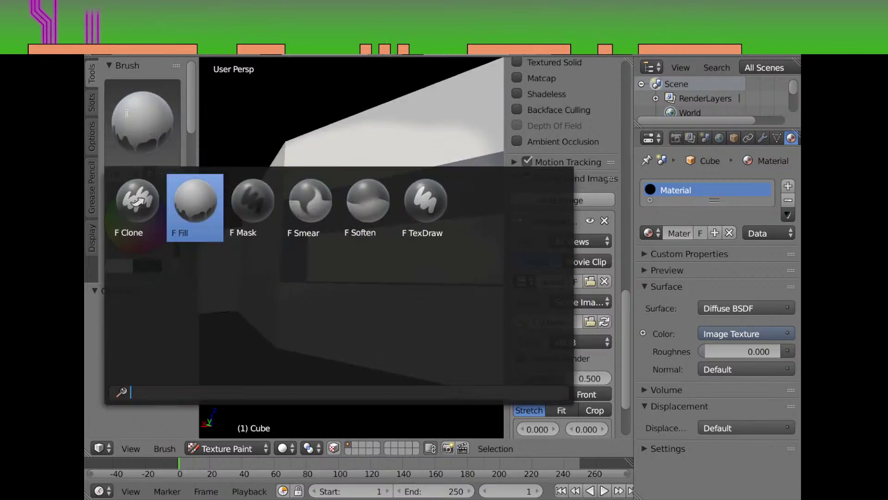
left_click(310, 203)
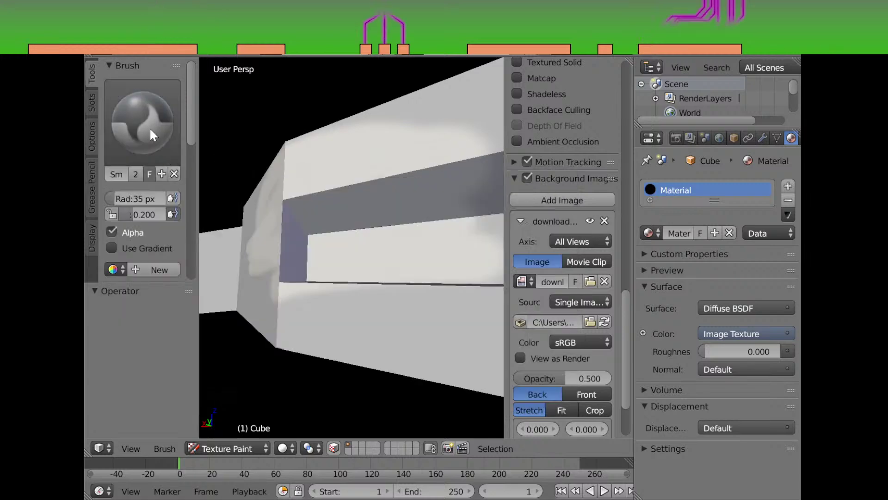
left_click(142, 121)
left_click(432, 208)
scroll(157, 216, "down", 3)
scroll(138, 174, "up", 4)
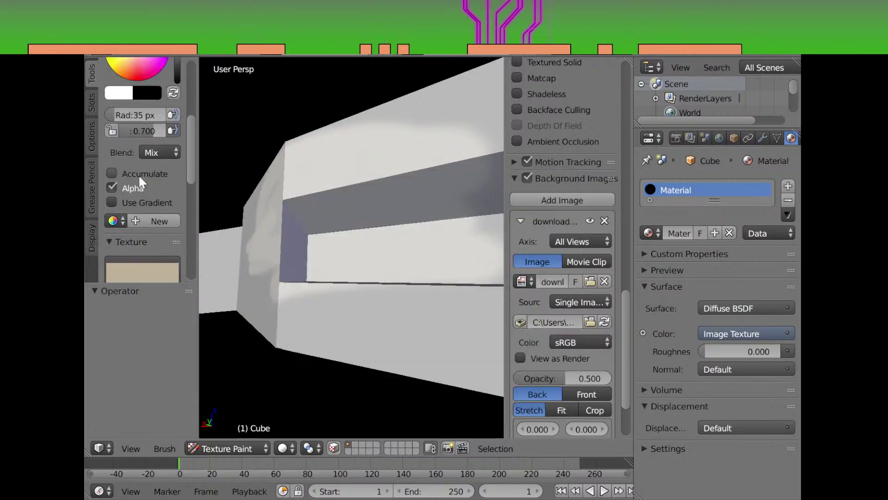
scroll(136, 185, "down", 7)
left_click(154, 179)
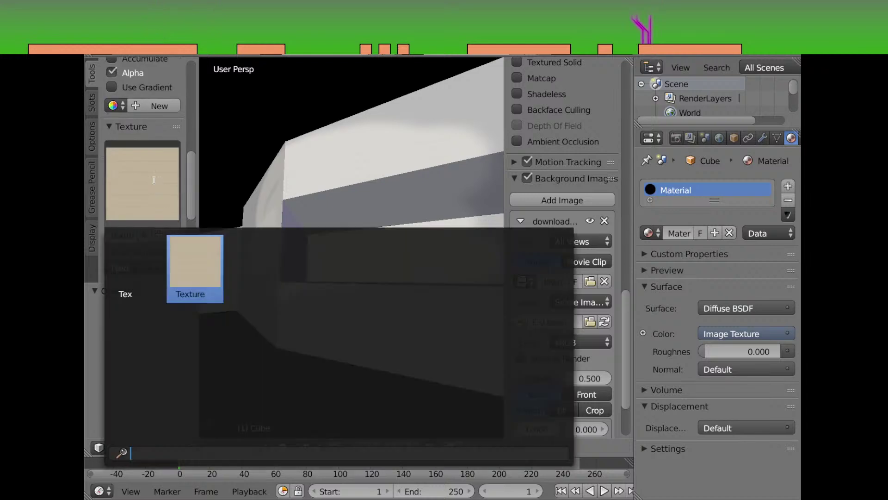
left_click(218, 271)
Paint the tiled wood texture over the long wall recess and the wall strips directly around it
mouse_move(220, 271)
left_mouse_down()
mouse_move(370, 267)
mouse_move(386, 237)
left_mouse_up()
left_click_drag(386, 237, 440, 238)
scroll(374, 246, "up", 8)
mouse_move(310, 239)
left_mouse_down()
mouse_move(370, 244)
mouse_move(336, 274)
mouse_move(224, 265)
mouse_move(359, 271)
mouse_move(454, 257)
mouse_move(400, 210)
left_mouse_up()
scroll(376, 268, "down", 2)
mouse_move(320, 216)
left_mouse_down()
mouse_move(310, 252)
mouse_move(223, 276)
mouse_move(401, 281)
left_mouse_up()
mouse_move(401, 281)
left_mouse_down()
mouse_move(309, 280)
mouse_move(488, 284)
mouse_move(362, 265)
left_mouse_up()
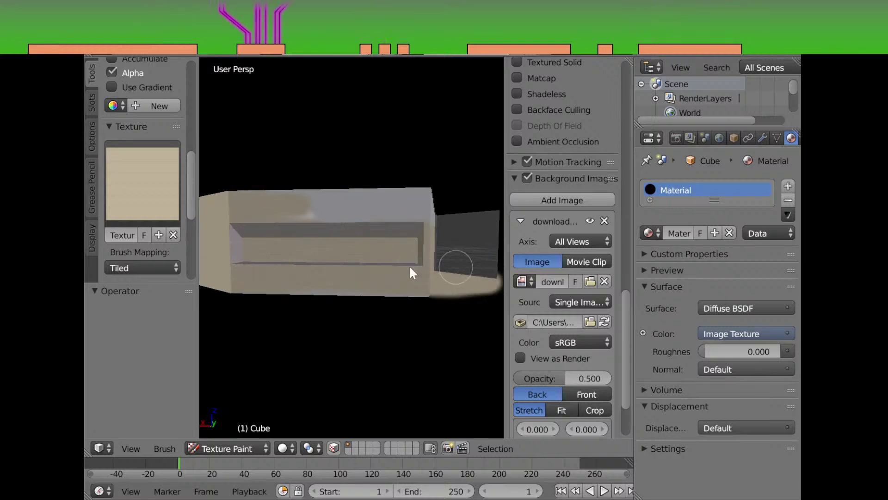
Cover the remaining unpainted upper wall and the recess edges with the wood texture
left_click_drag(413, 189, 437, 212)
mouse_move(213, 216)
left_mouse_down()
mouse_move(363, 224)
mouse_move(341, 224)
mouse_move(386, 240)
mouse_move(322, 238)
mouse_move(413, 274)
mouse_move(472, 273)
mouse_move(224, 258)
mouse_move(349, 265)
mouse_move(412, 254)
mouse_move(323, 276)
mouse_move(361, 279)
mouse_move(363, 206)
mouse_move(358, 230)
left_mouse_up()
left_click_drag(365, 199, 399, 282)
scroll(326, 296, "up", 3)
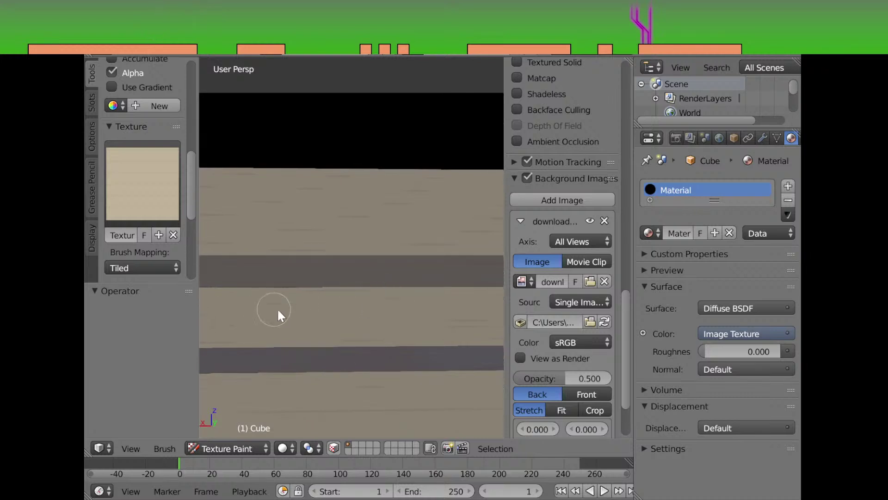
Continue the wood texture across the adjoining walls around the window openings
scroll(382, 303, "down", 2)
left_click_drag(373, 335, 435, 240)
scroll(340, 310, "down", 2)
scroll(313, 332, "down", 3)
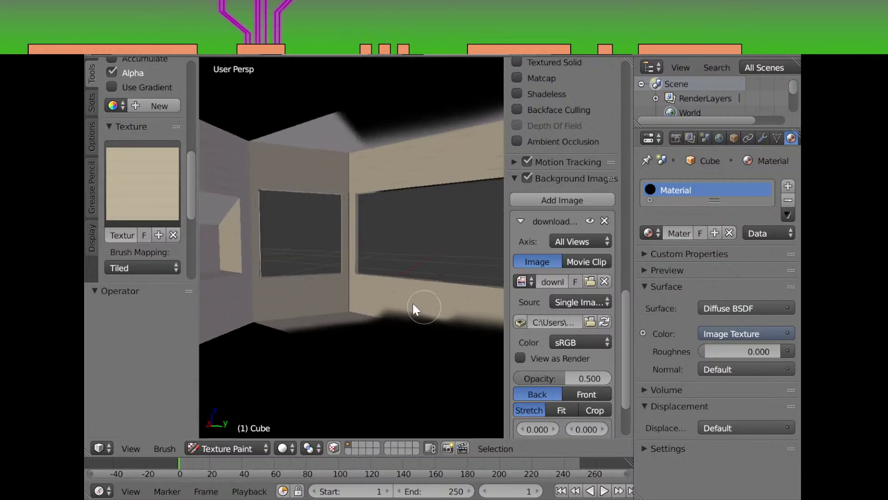
left_click_drag(413, 304, 461, 300)
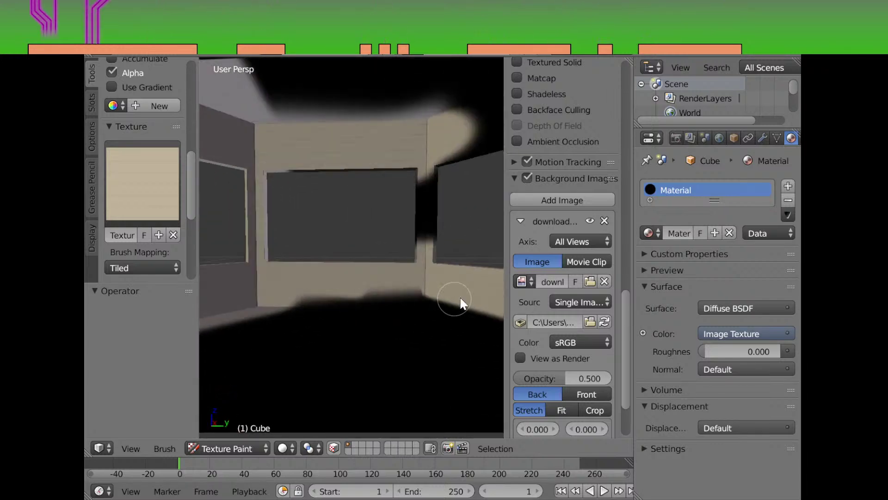
Split the 3D view, turn the new area into a UV/Image Editor and display the Text image in it
left_click_drag(629, 61, 367, 106)
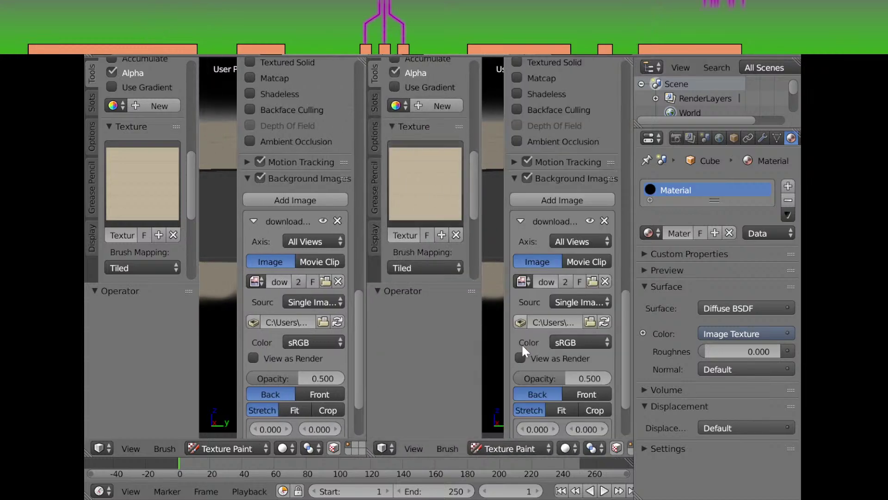
left_click(385, 449)
left_click(415, 357)
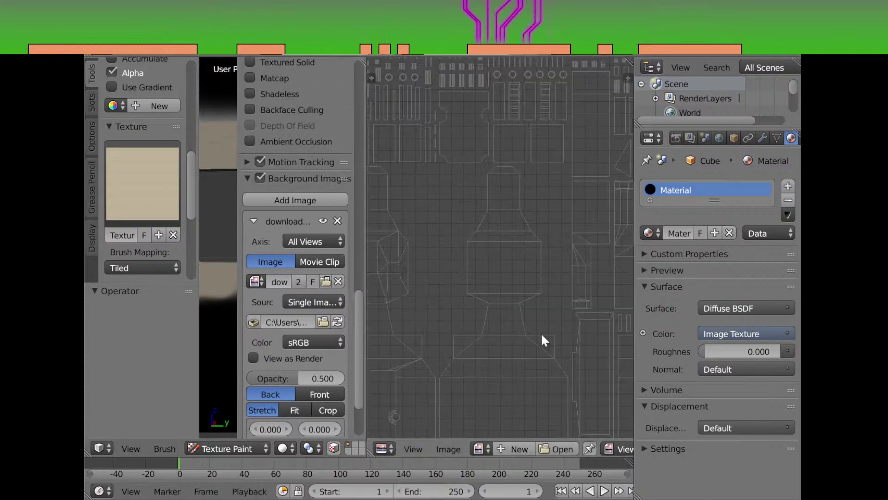
scroll(536, 335, "down", 3)
left_click(479, 449)
left_click(548, 332)
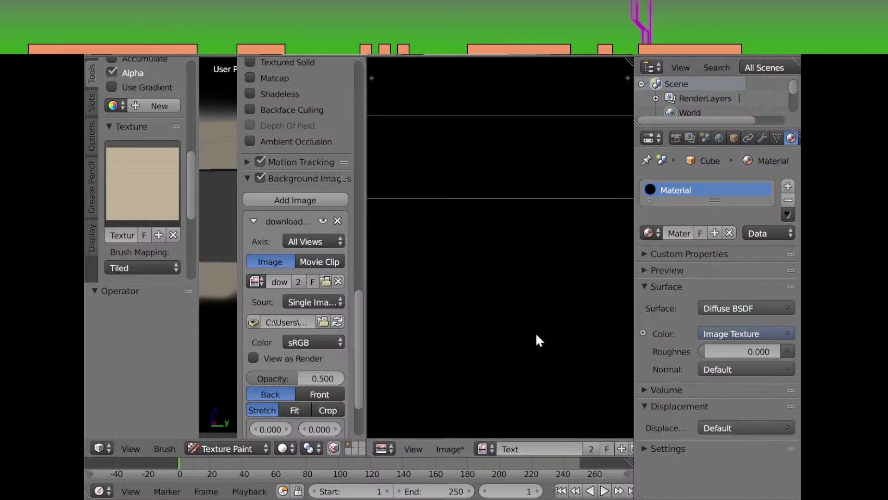
Switch the image editor to Paint mode and brush the wood texture over the UV island section directly below the long opening
scroll(537, 286, "up", 5)
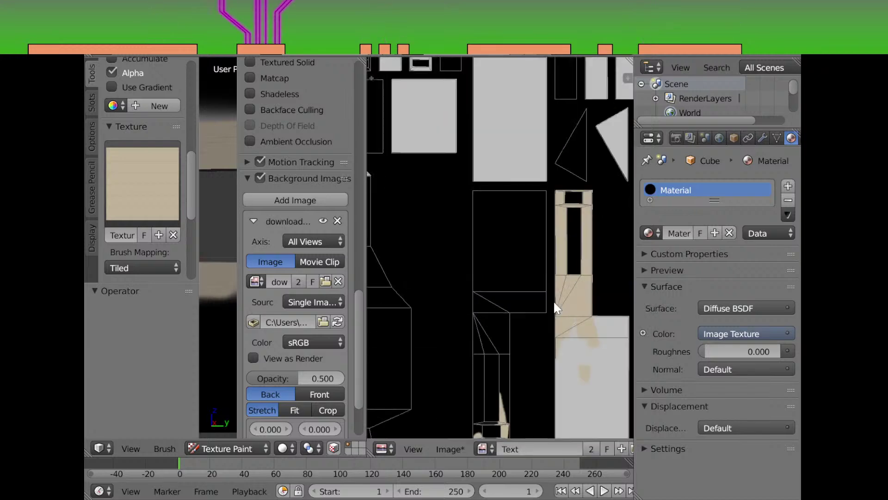
scroll(456, 285, "up", 1)
scroll(532, 447, "down", 4)
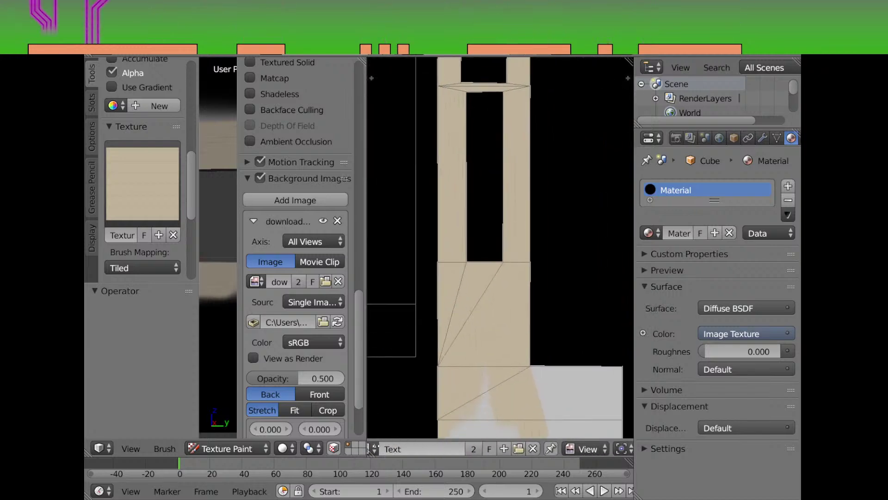
left_click(577, 445)
left_click(579, 417)
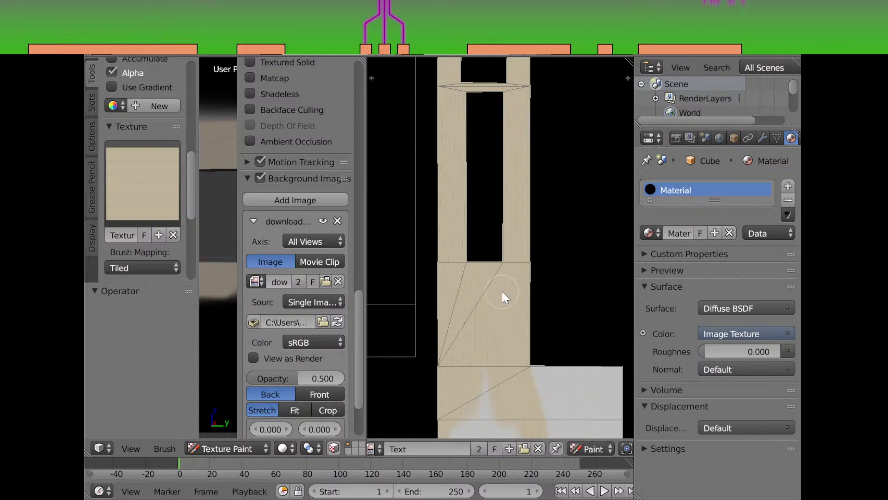
scroll(502, 292, "up", 4)
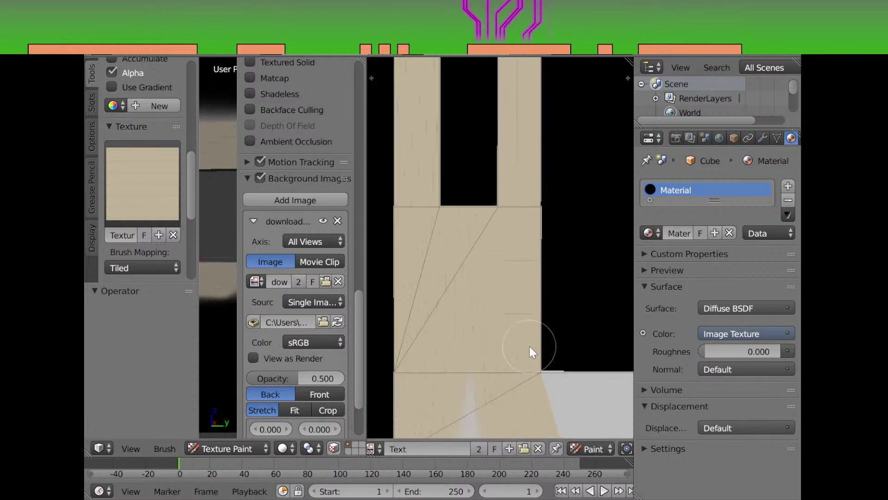
scroll(529, 345, "down", 2)
left_click_drag(504, 320, 462, 320)
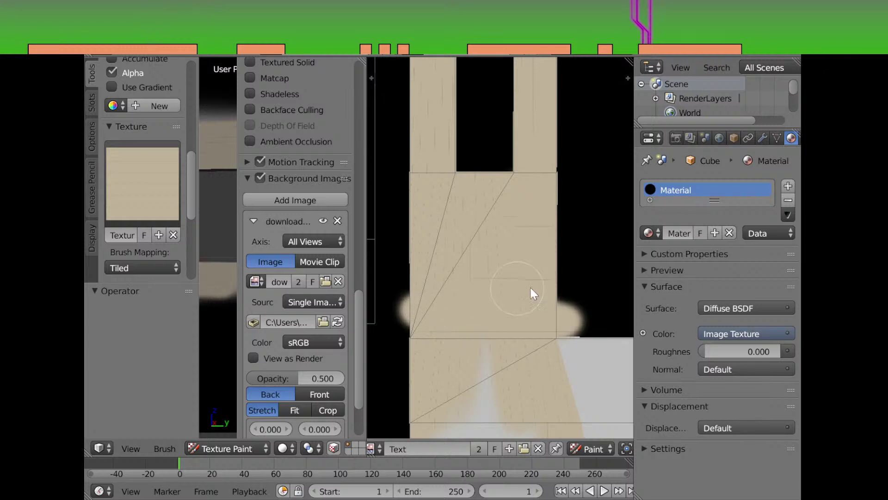
mouse_move(532, 291)
left_mouse_down()
mouse_move(477, 294)
mouse_move(560, 254)
mouse_move(565, 194)
left_mouse_up()
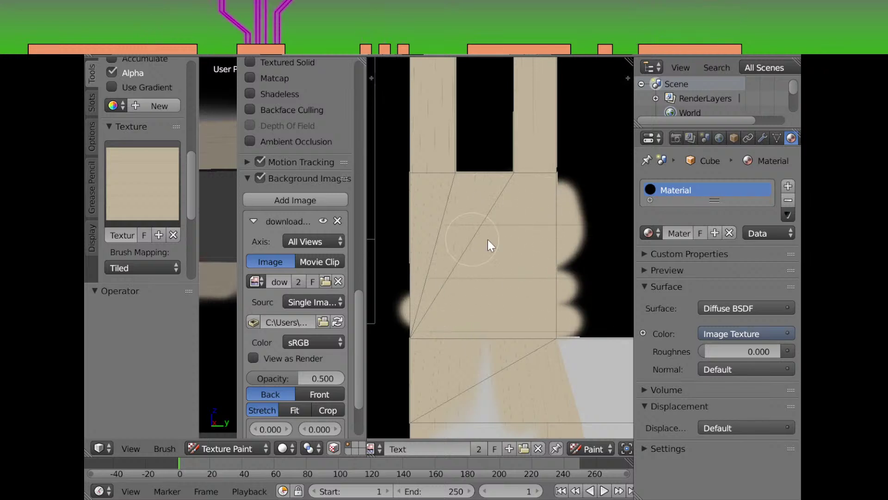
mouse_move(438, 198)
left_mouse_down()
mouse_move(455, 284)
mouse_move(433, 270)
mouse_move(477, 275)
left_mouse_up()
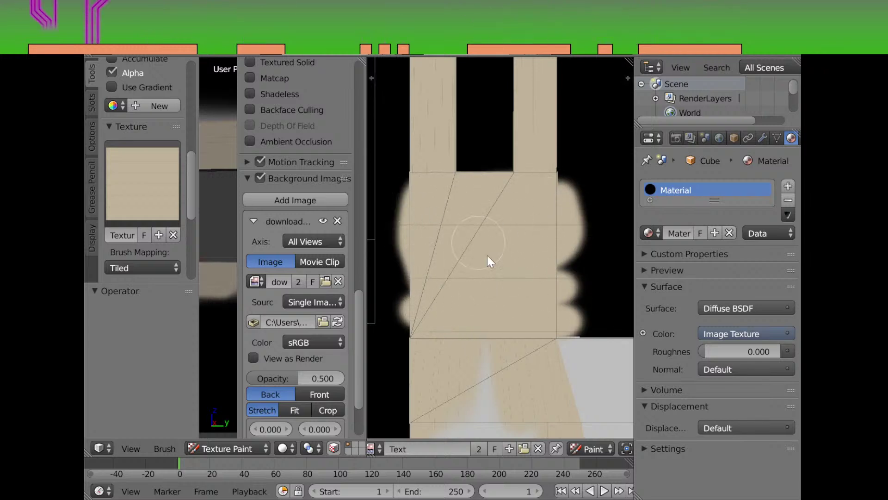
Hide the 3D view's properties region and bring the plain painted wall into close view
scroll(495, 272, "down", 4)
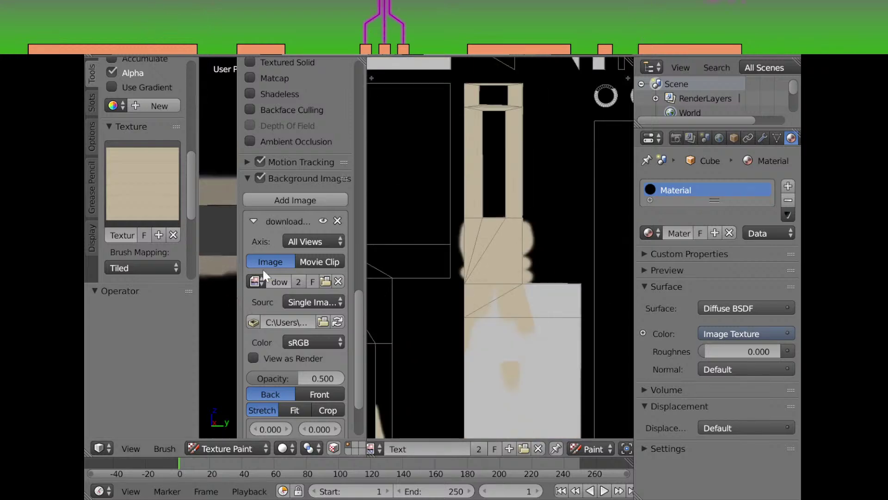
key("n")
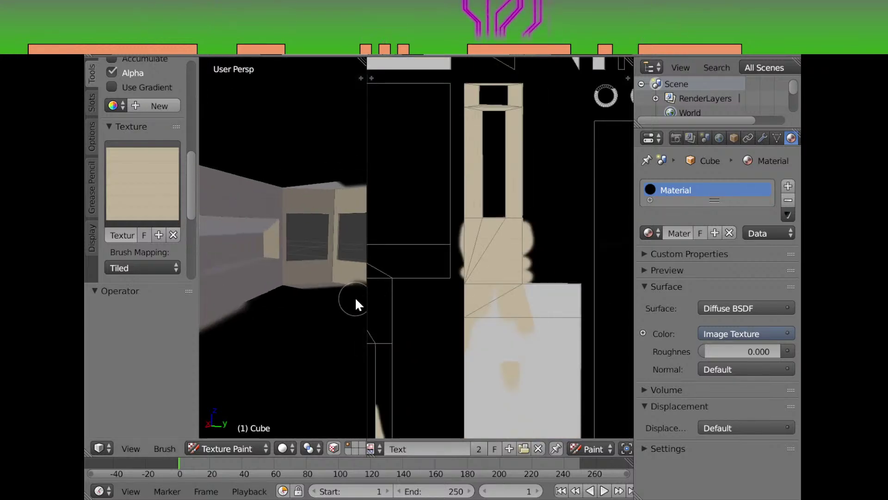
left_click_drag(355, 299, 298, 282)
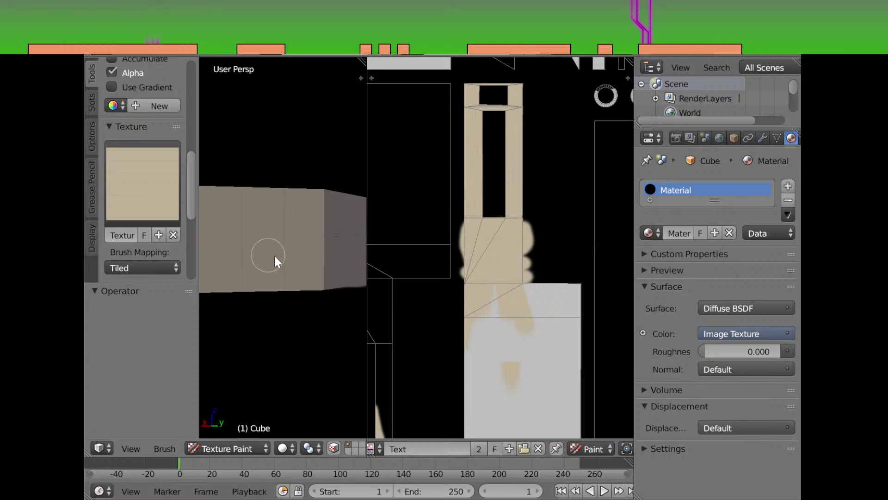
left_click_drag(275, 257, 293, 262)
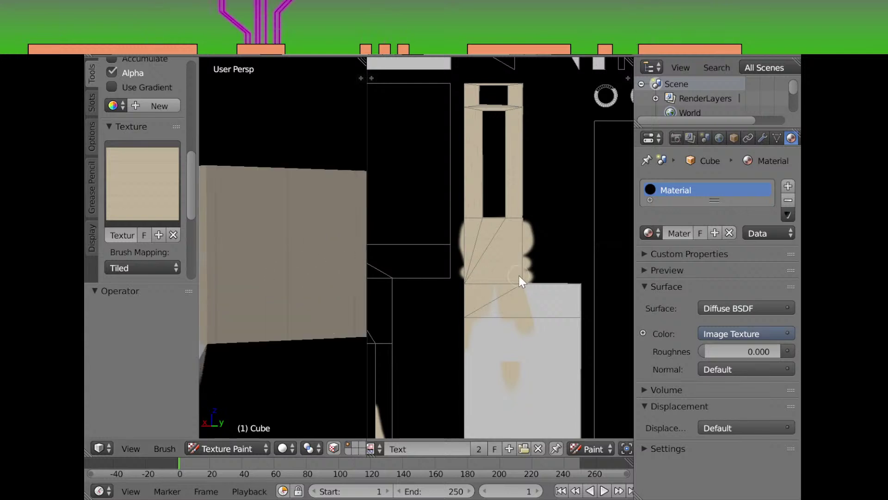
Brush the wood texture up the UV island, covering the long opening and spilling past both side edges
mouse_move(534, 244)
left_mouse_down()
mouse_move(544, 291)
mouse_move(540, 310)
left_mouse_up()
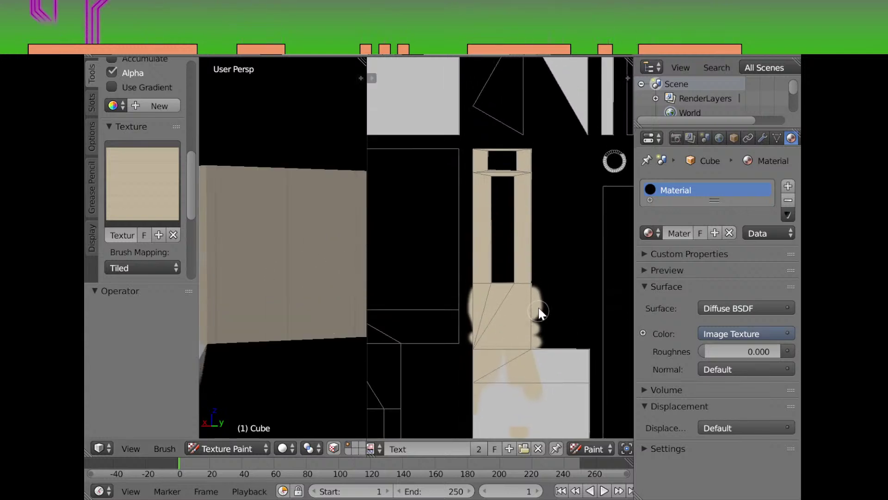
mouse_move(537, 274)
left_mouse_down()
mouse_move(472, 275)
mouse_move(539, 286)
left_mouse_up()
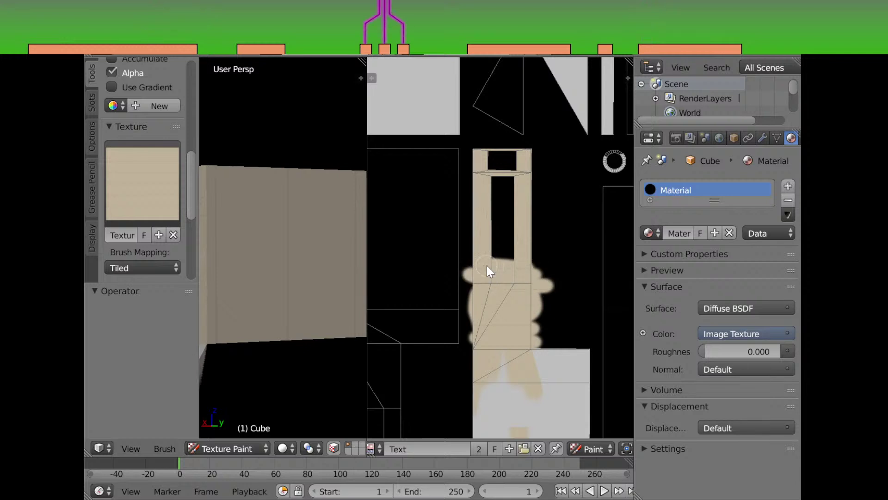
left_click_drag(488, 269, 516, 259)
mouse_move(470, 236)
left_mouse_down()
mouse_move(469, 205)
mouse_move(497, 187)
left_mouse_up()
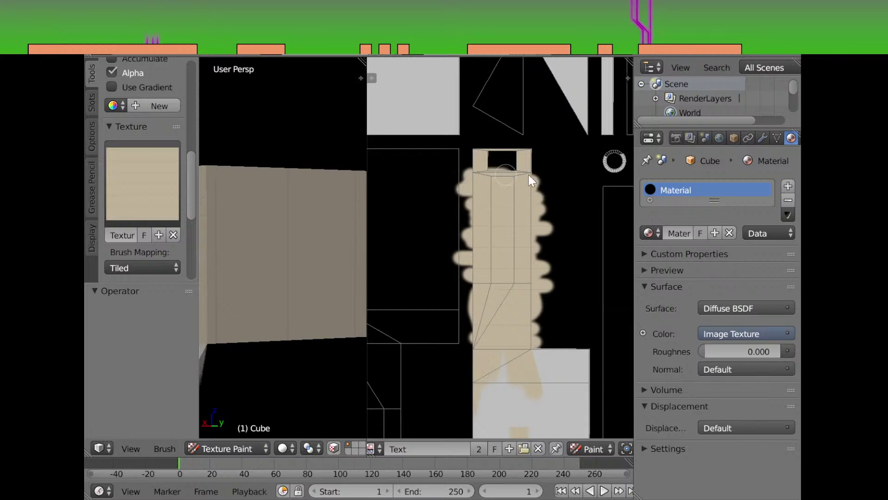
Fit the whole Text image in the image editor and set the brush radius to 500 px
scroll(507, 258, "down", 10)
scroll(507, 258, "up", 4)
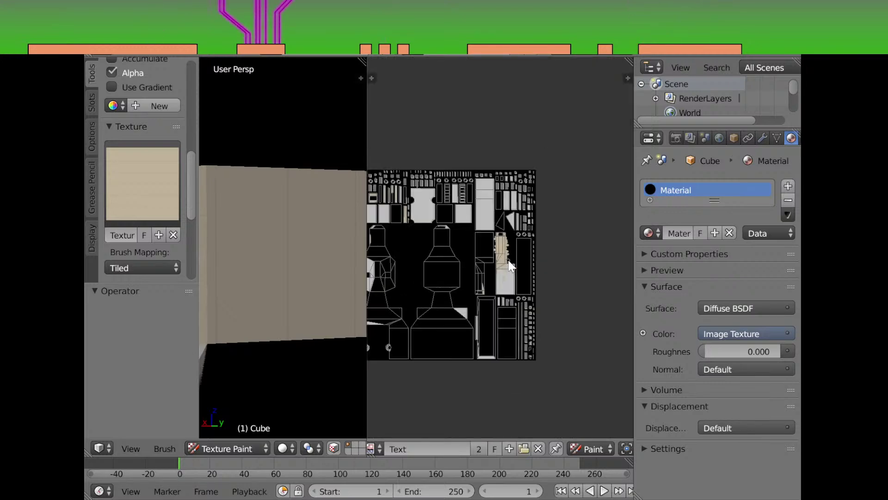
key("Home")
scroll(150, 221, "up", 6)
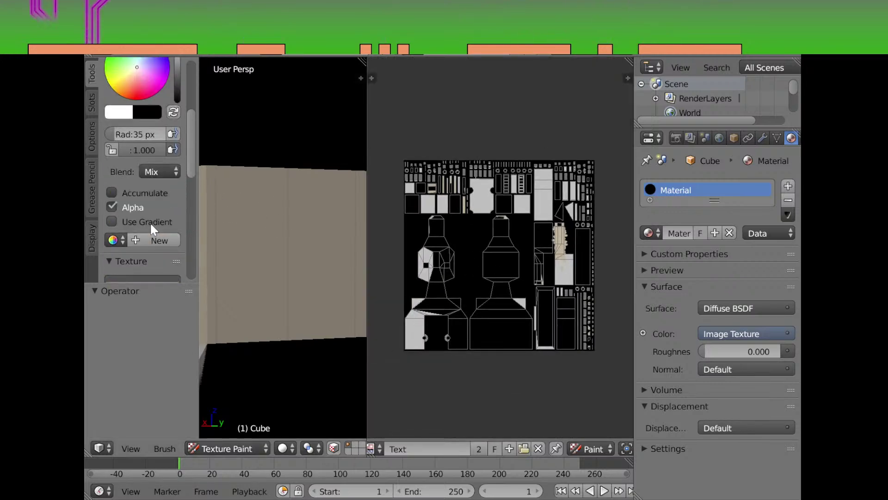
scroll(150, 222, "up", 2)
left_click_drag(134, 170, 324, 222)
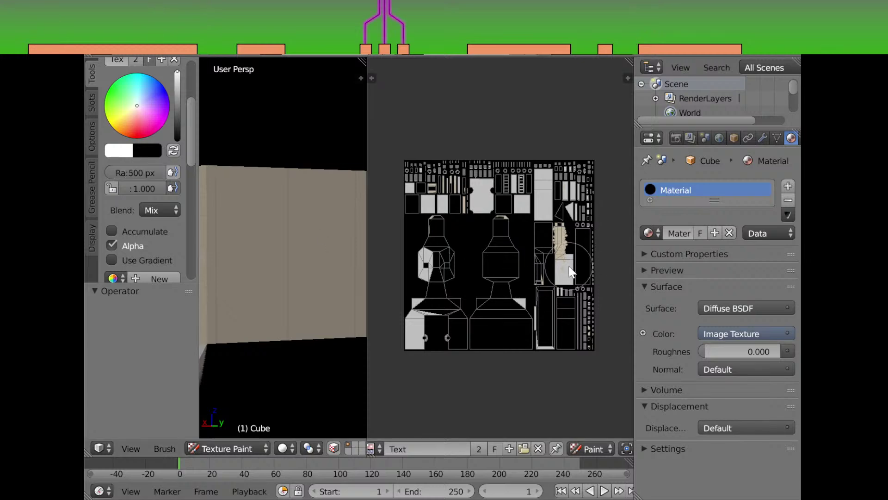
Paint the wood texture across the full width of the Text image, covering its lower half
mouse_move(570, 267)
left_mouse_down()
mouse_move(392, 274)
mouse_move(622, 282)
mouse_move(602, 284)
left_mouse_up()
mouse_move(391, 296)
left_mouse_down()
mouse_move(366, 297)
mouse_move(382, 292)
left_mouse_up()
left_click_drag(539, 307, 625, 308)
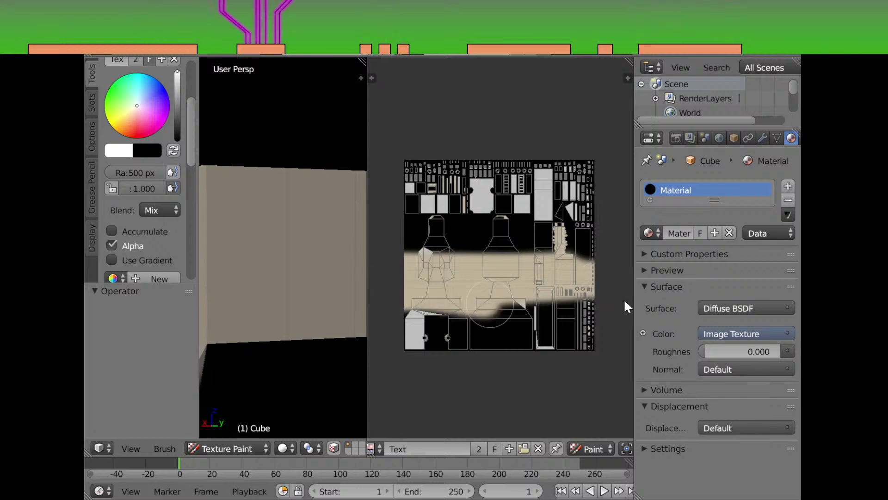
mouse_move(381, 315)
left_mouse_down()
mouse_move(615, 325)
mouse_move(522, 342)
mouse_move(376, 343)
left_mouse_up()
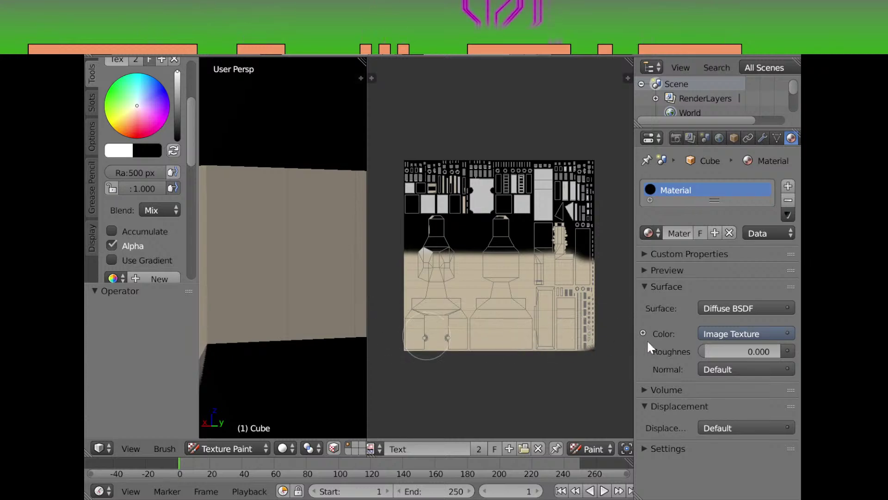
Cover the remaining upper half of the Text image with the wood texture, including the small UV islands
left_click_drag(597, 248, 383, 250)
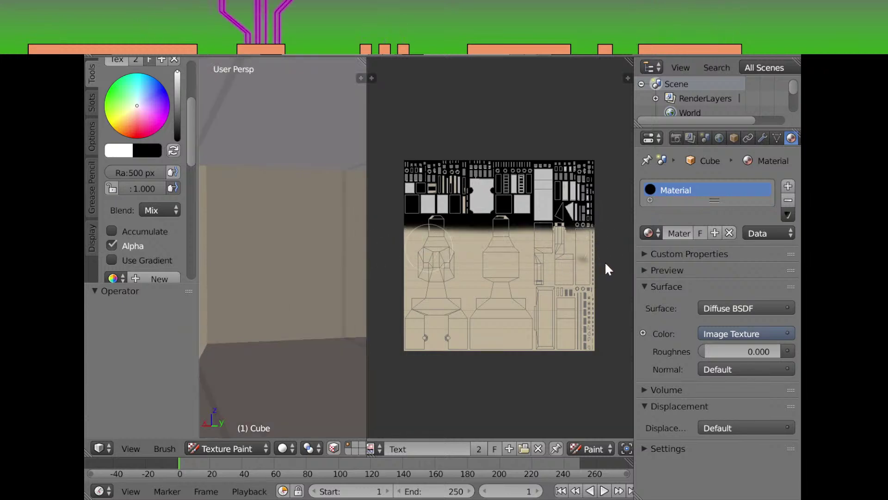
mouse_move(616, 223)
left_mouse_down()
mouse_move(559, 228)
mouse_move(387, 213)
left_mouse_up()
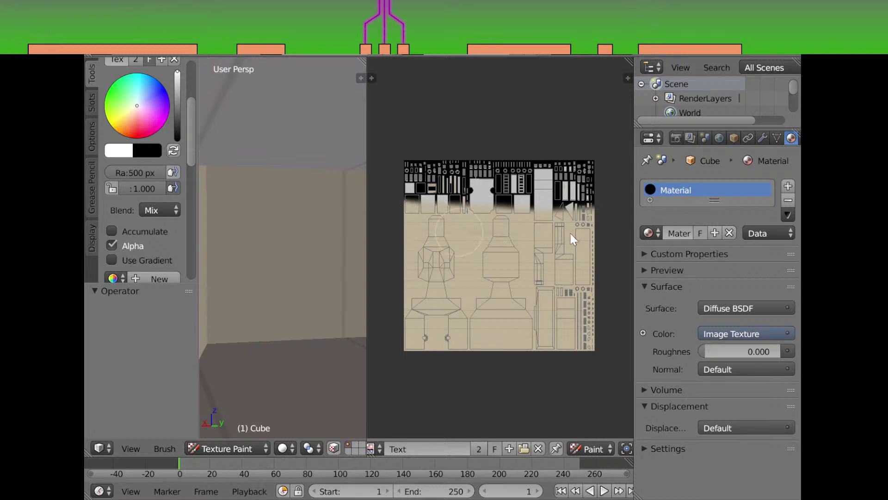
mouse_move(595, 200)
left_mouse_down()
mouse_move(379, 196)
mouse_move(392, 184)
mouse_move(567, 195)
mouse_move(635, 187)
mouse_move(624, 172)
mouse_move(381, 168)
mouse_move(411, 165)
left_mouse_up()
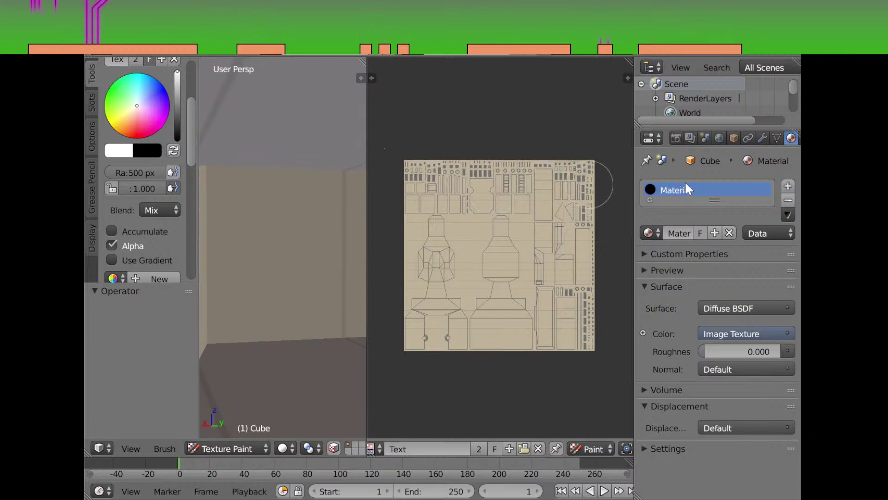
Widen the 3D view until the image editor is only a narrow strip
scroll(548, 263, "up", 5)
scroll(548, 263, "down", 1)
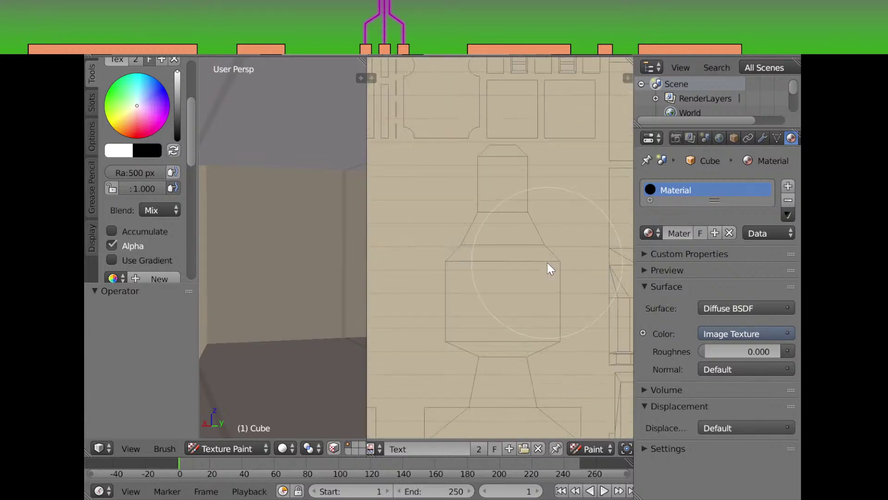
left_click_drag(275, 287, 314, 297)
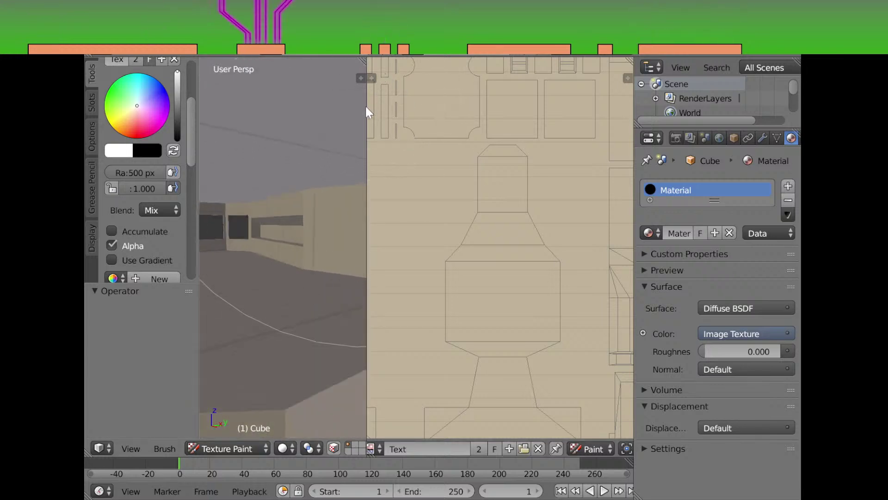
left_click_drag(367, 115, 632, 148)
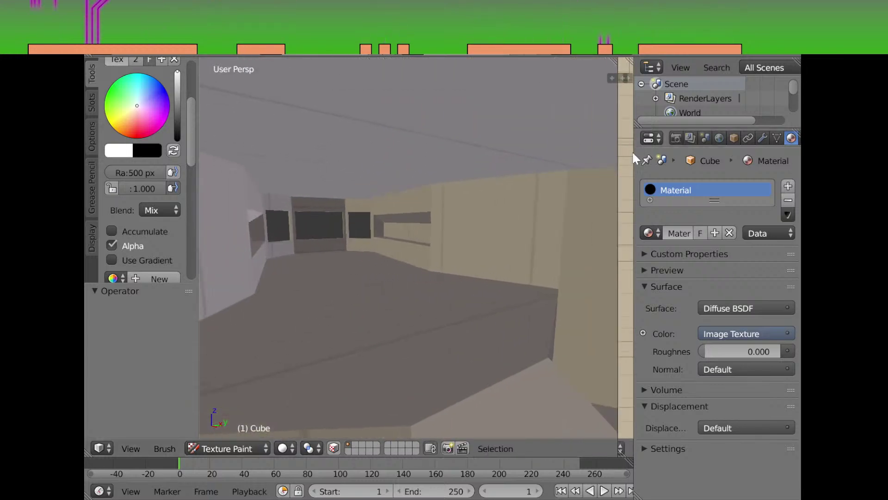
Examine how the wood texture covers the interior walls, floor, pillars and outside of the model
left_click_drag(393, 296, 479, 297)
left_click_drag(422, 302, 453, 329)
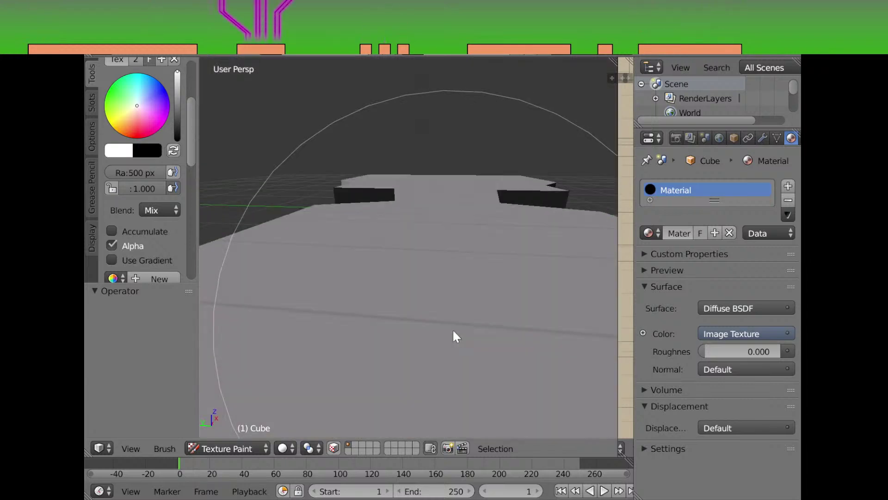
left_click_drag(453, 329, 361, 282)
scroll(371, 296, "down", 10)
scroll(426, 313, "up", 10)
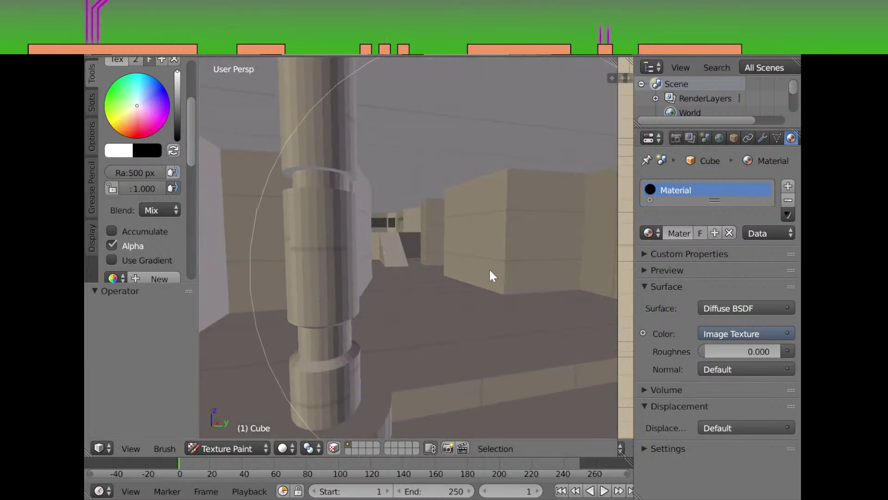
scroll(493, 276, "down", 8)
scroll(494, 276, "up", 6)
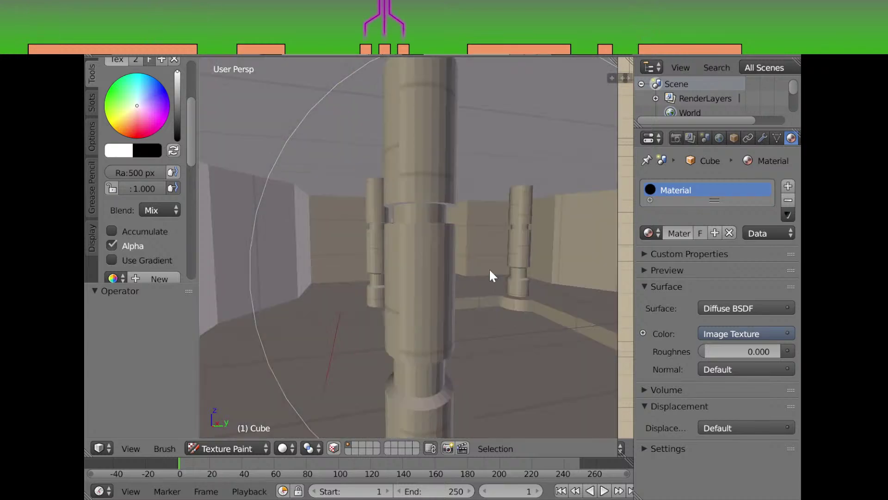
scroll(493, 276, "down", 3)
scroll(492, 275, "down", 6)
left_click_drag(432, 278, 412, 290)
scroll(412, 291, "up", 3)
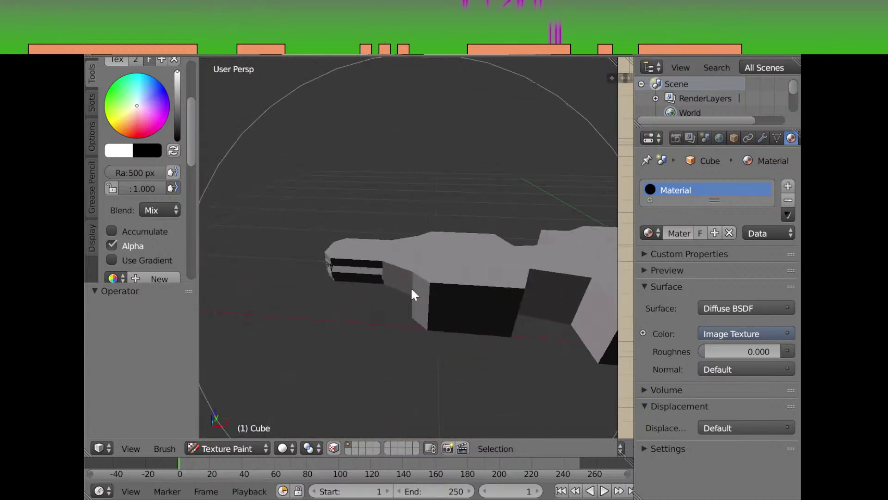
Switch the Cube to Object Mode and merge the leftover image editor strip into the 3D view, facing the interior windows
left_click(223, 447)
left_click(234, 428)
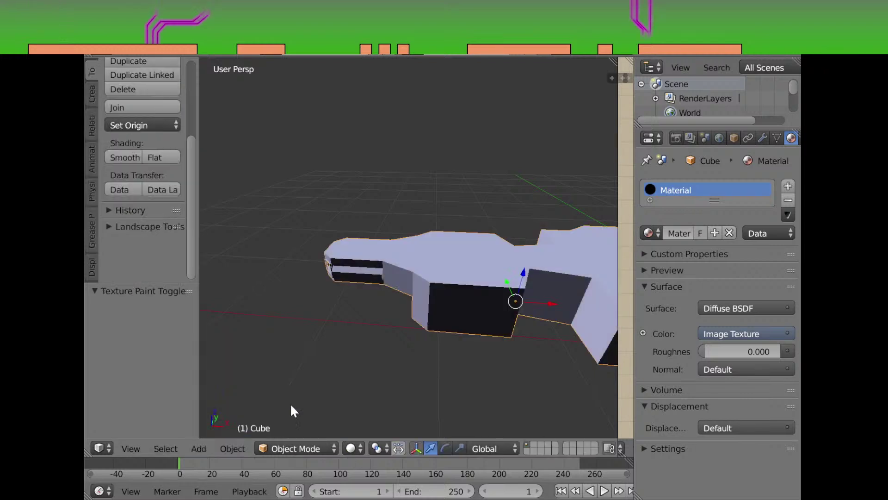
scroll(425, 391, "up", 4)
left_click_drag(423, 386, 360, 342)
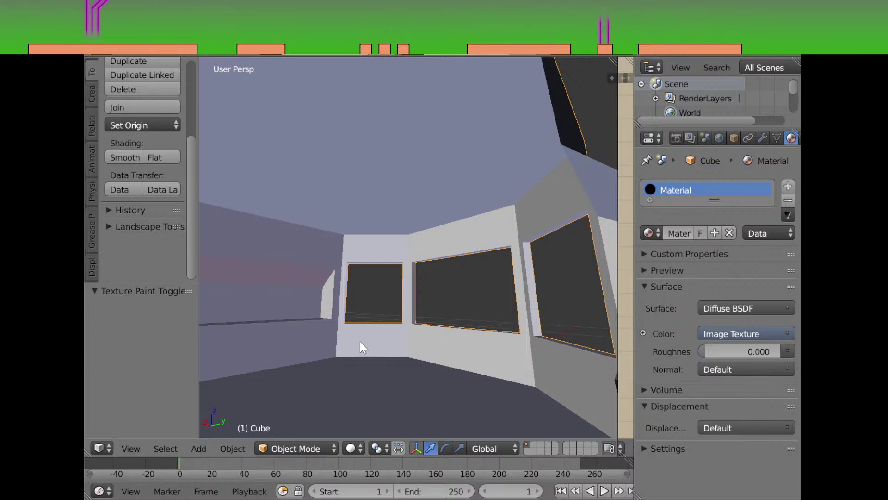
mouse_move(360, 341)
left_mouse_down()
mouse_move(385, 344)
mouse_move(378, 321)
left_mouse_up()
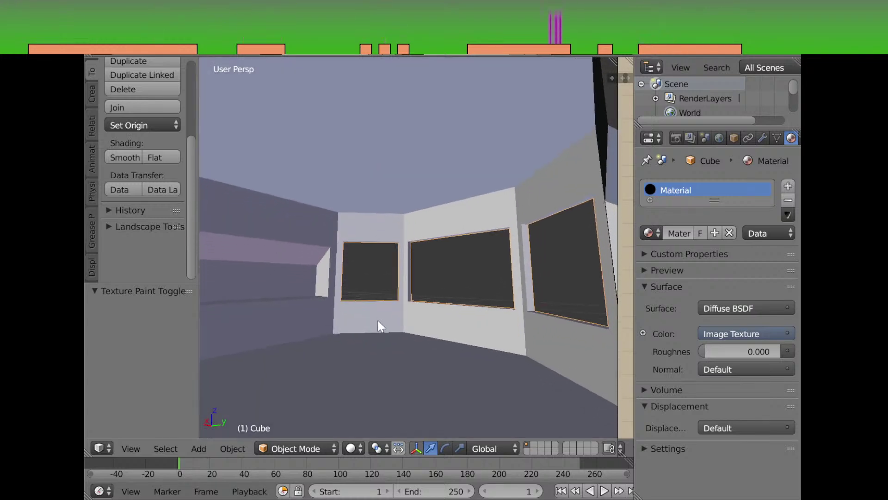
left_click_drag(378, 319, 376, 317)
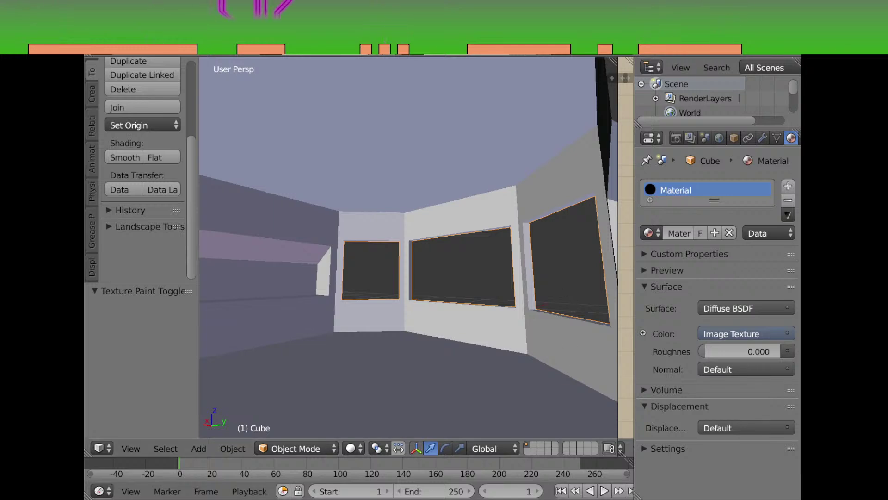
left_click_drag(615, 74, 632, 76)
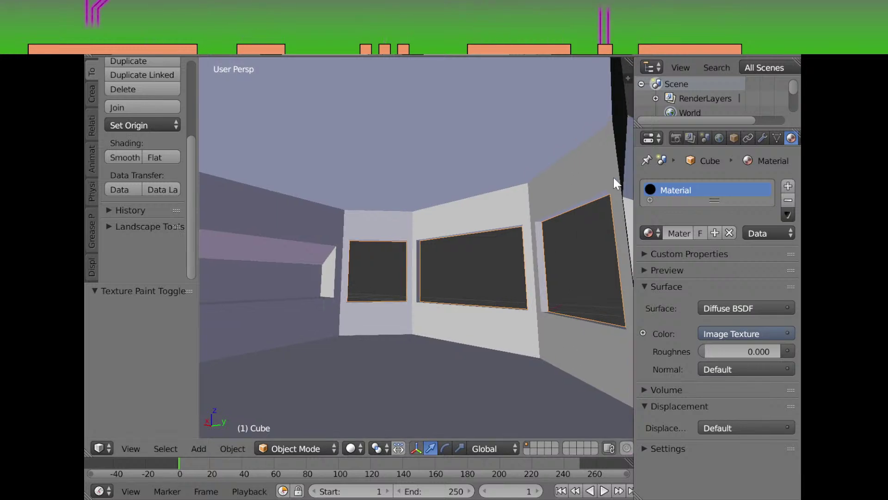
left_click_drag(539, 240, 533, 215)
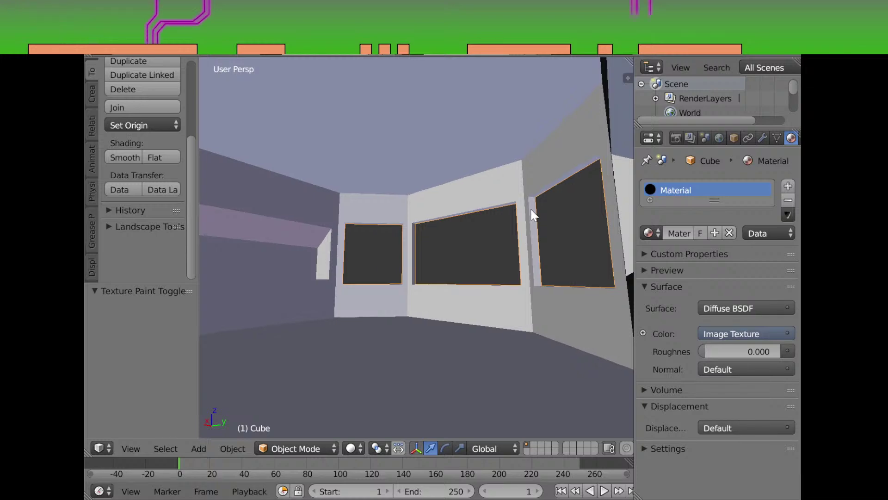
Preview the window room with Rendered viewport shading and return to Solid shading
left_click(357, 447)
left_click(394, 351)
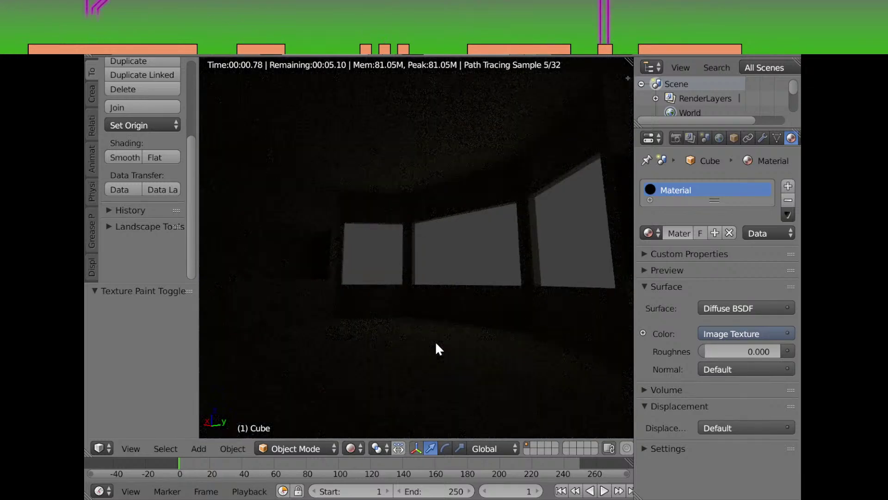
left_click(352, 449)
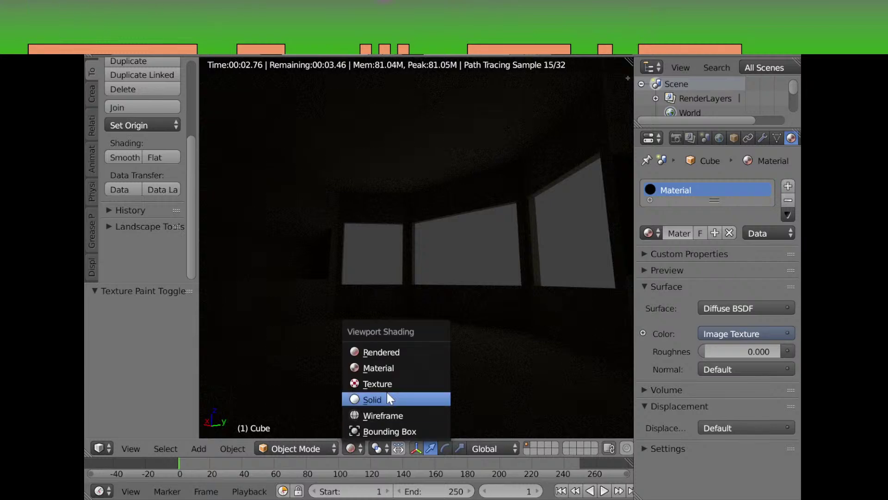
left_click(387, 393)
Display the whole model from a distance in wireframe shading
scroll(459, 348, "down", 6)
scroll(460, 350, "down", 8)
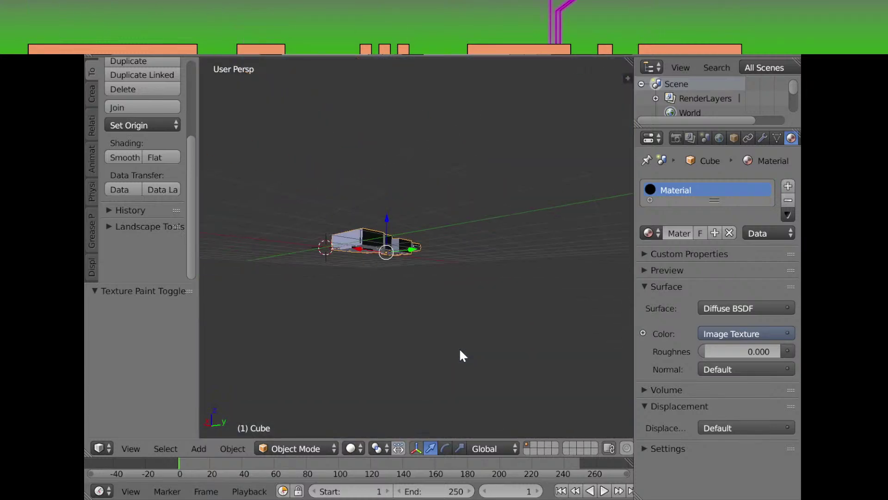
scroll(460, 350, "up", 4)
key("z")
scroll(410, 341, "down", 5)
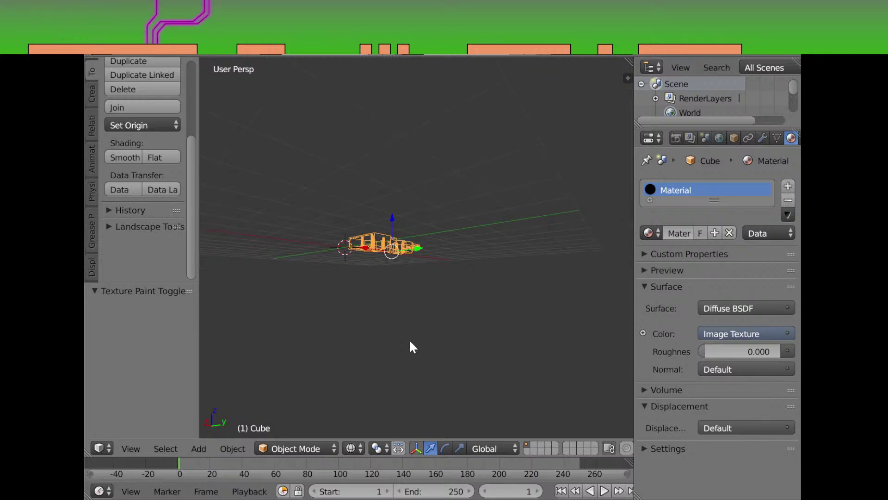
scroll(410, 341, "up", 2)
scroll(738, 91, "down", 1)
scroll(736, 88, "down", 1)
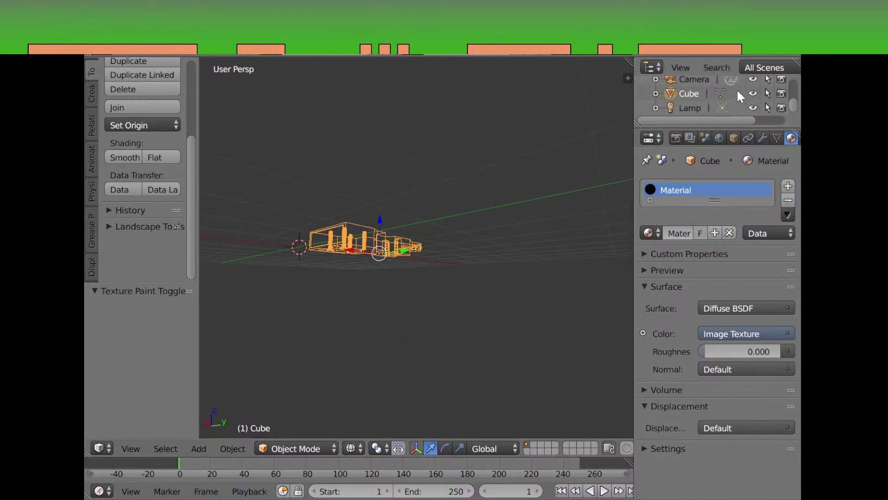
Select the Lamp in the scene list and locate it above the model
left_click(690, 105)
scroll(372, 240, "up", 4)
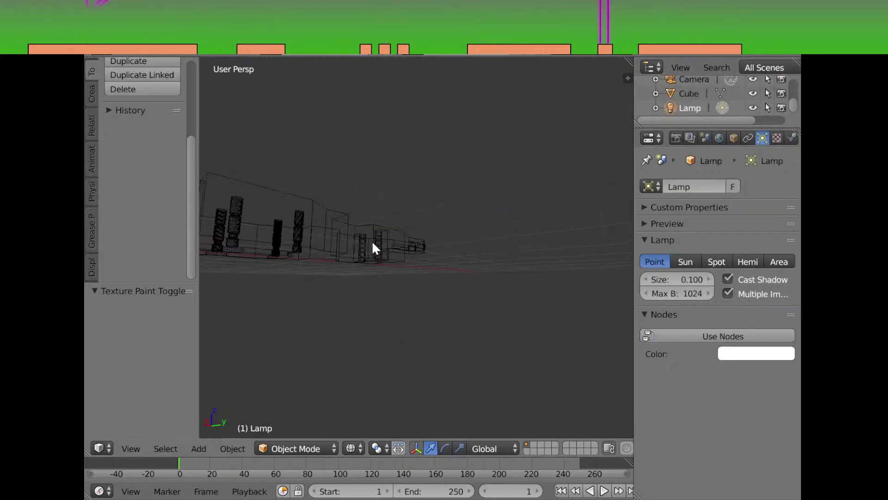
scroll(372, 240, "down", 11)
scroll(388, 238, "up", 6)
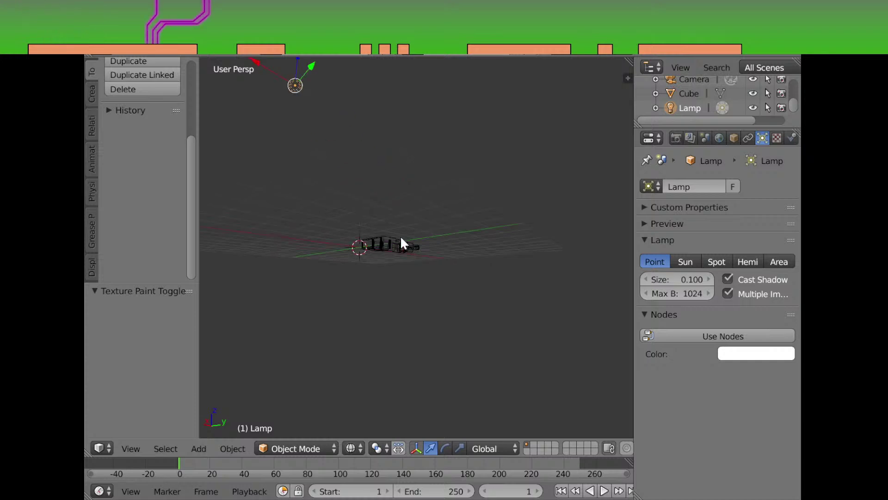
Change the Lamp to a Sun light and rotate it 155° around the global Z axis
left_click(694, 260)
scroll(472, 245, "down", 2)
left_click_drag(472, 237, 486, 302)
key("r")
left_click(287, 356)
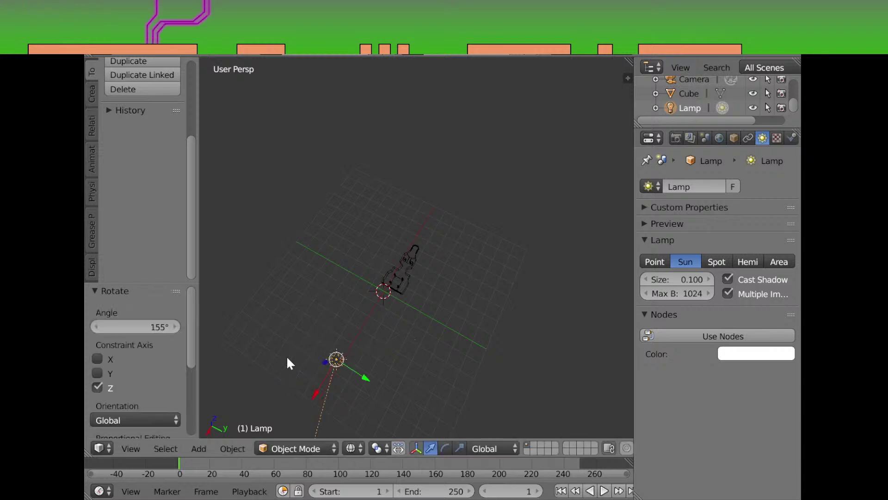
left_click_drag(287, 355, 435, 209)
key("r")
key("x")
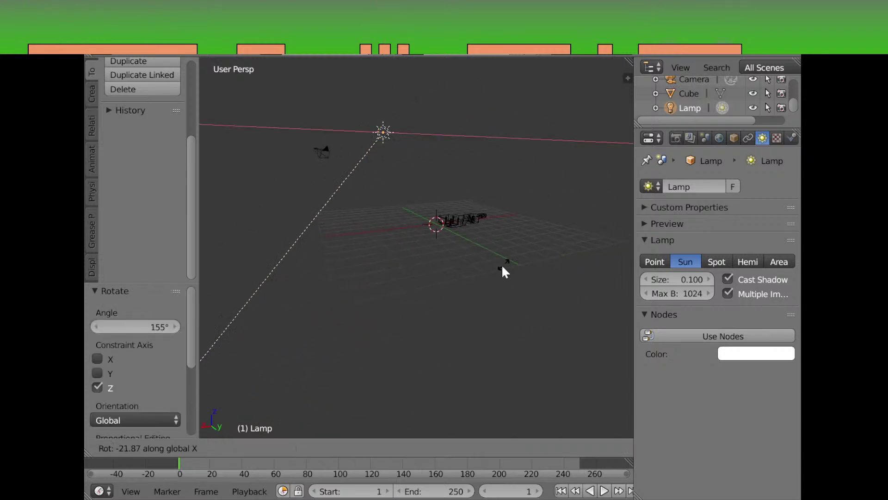
right_click(465, 267)
Rotate the Sun lamp -19.8° around the global Y axis to tilt its light towards the windows
key("r")
left_click_drag(465, 267, 463, 342)
key("y")
left_click(485, 320)
Frame the windows from inside the room and switch the viewport to Rendered shading
scroll(509, 306, "up", 4)
scroll(441, 318, "up", 4)
scroll(482, 312, "up", 2)
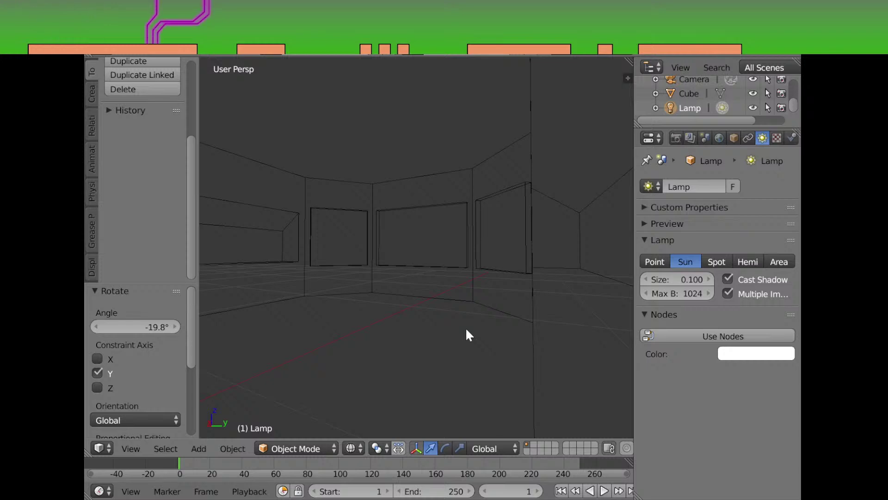
left_click_drag(472, 324, 507, 328)
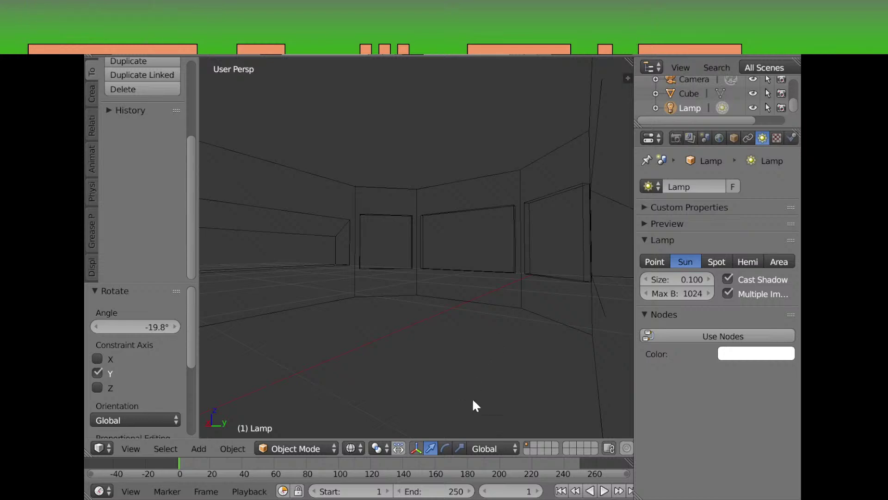
left_click(353, 448)
left_click(421, 352)
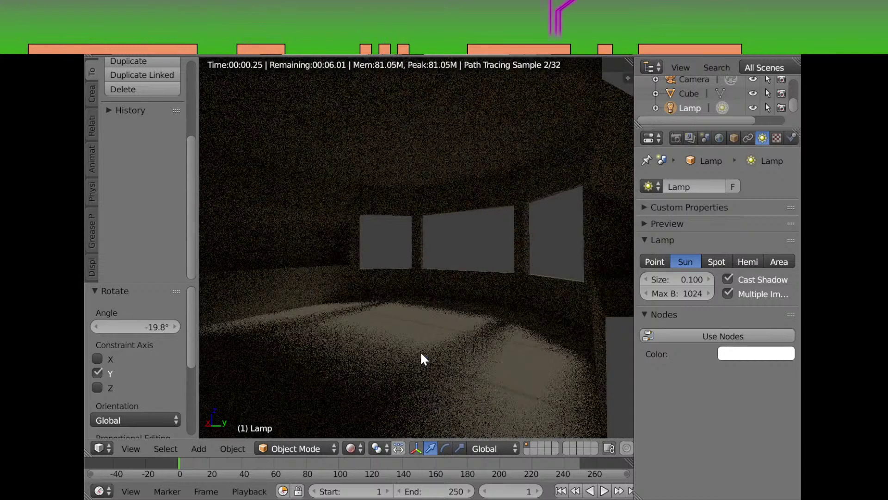
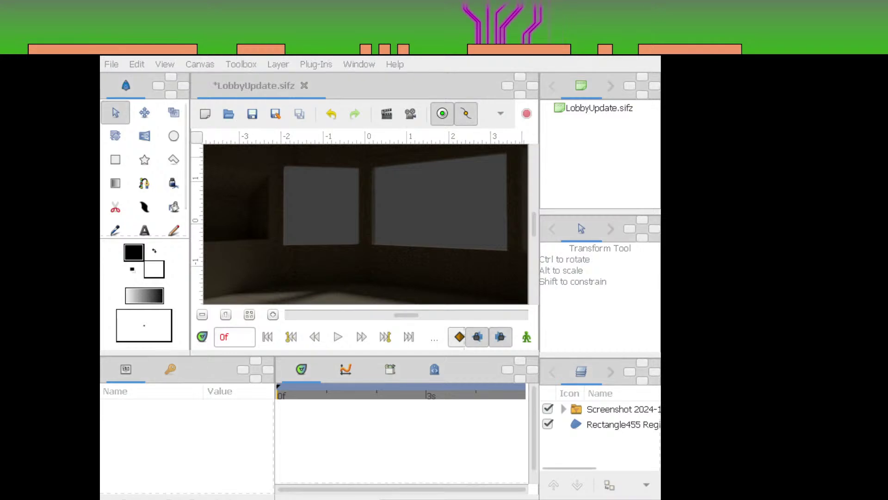
Switch to Synfig Studio, save LobbyUpdate.sifz in a widened window, and select the image layer inside the Screenshot group
left_click_drag(661, 278, 791, 277)
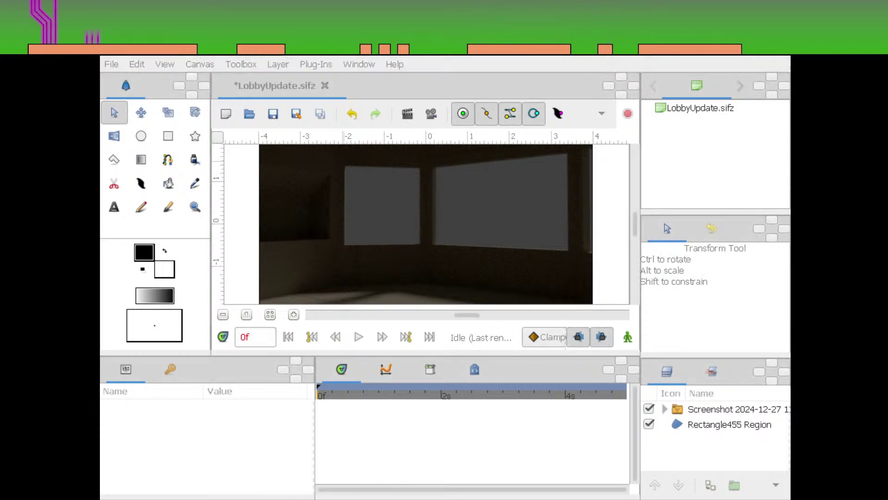
key("ctrl+s")
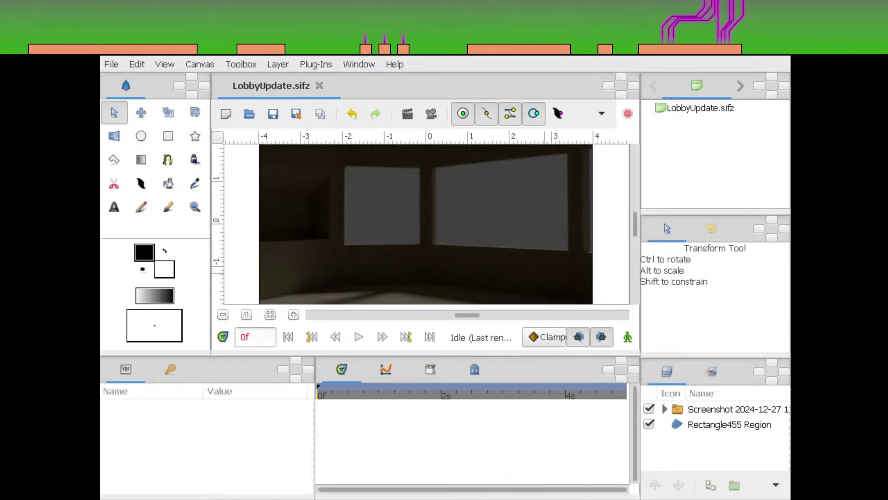
left_click(729, 425)
left_click(665, 409)
left_click(736, 425)
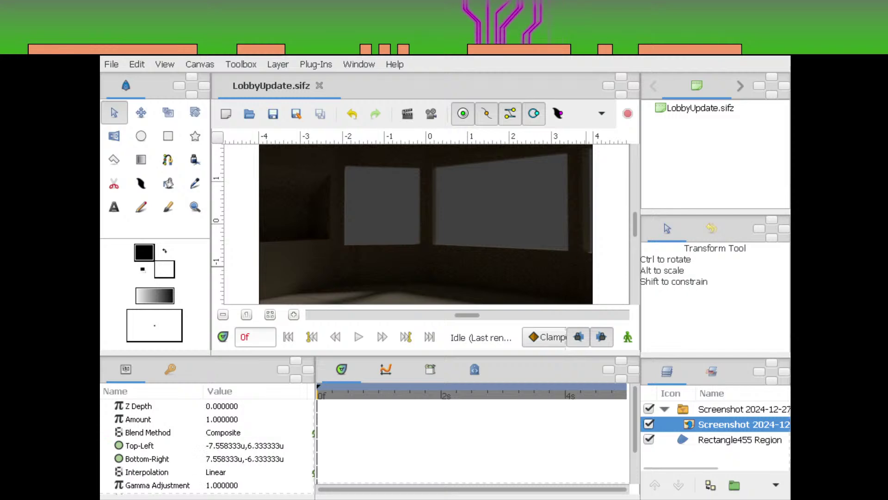
Show the Navigator and zoom out until both corner handles of the screenshot image are in view
left_click(740, 86)
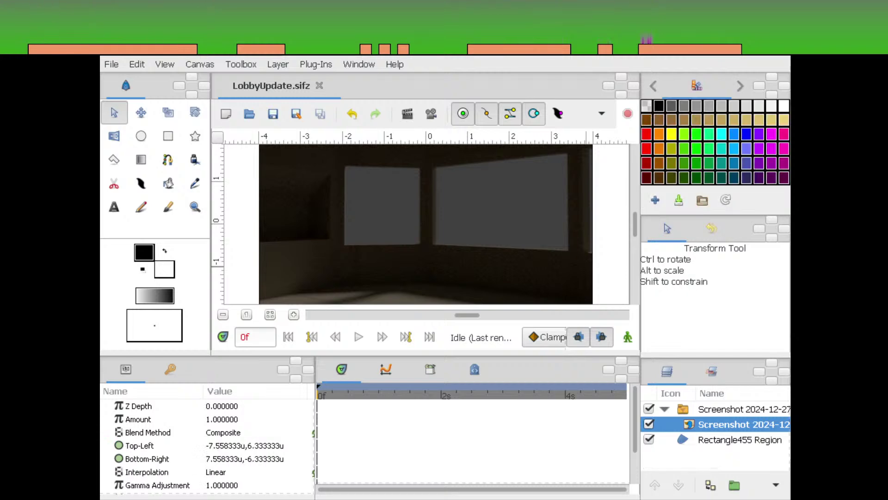
left_click(653, 86)
left_click(741, 86)
left_click(740, 86)
left_click_drag(743, 200, 724, 200)
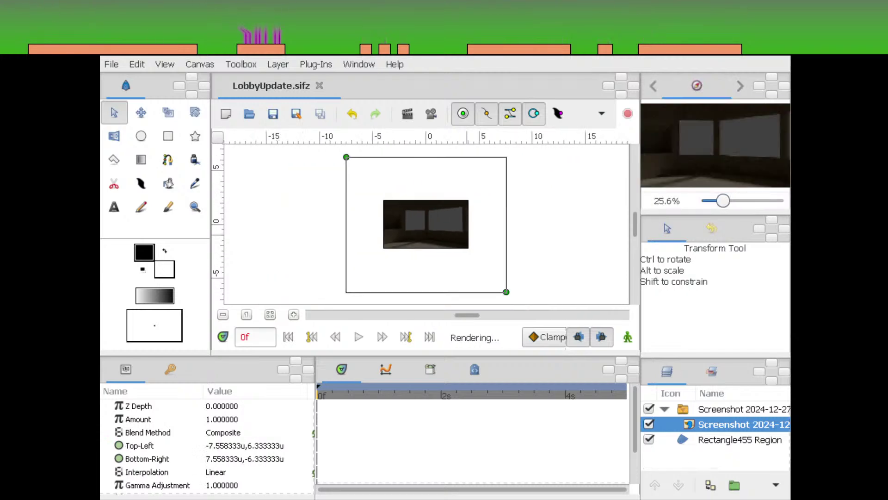
Scale the screenshot image down around its centre to about 7.9 by 6.6 units with the aspect ratio locked
key("minus")
key("minus")
key("minus")
key("alt+s")
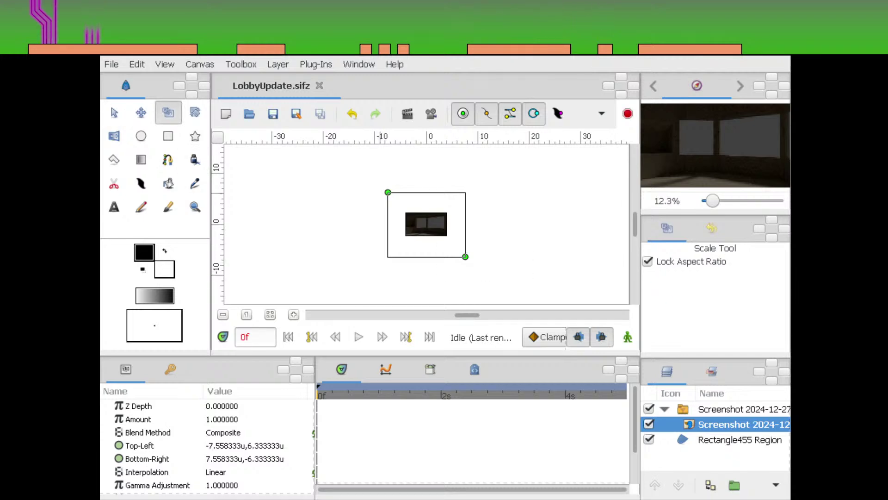
left_click_drag(388, 192, 409, 209)
left_click_drag(713, 201, 737, 201)
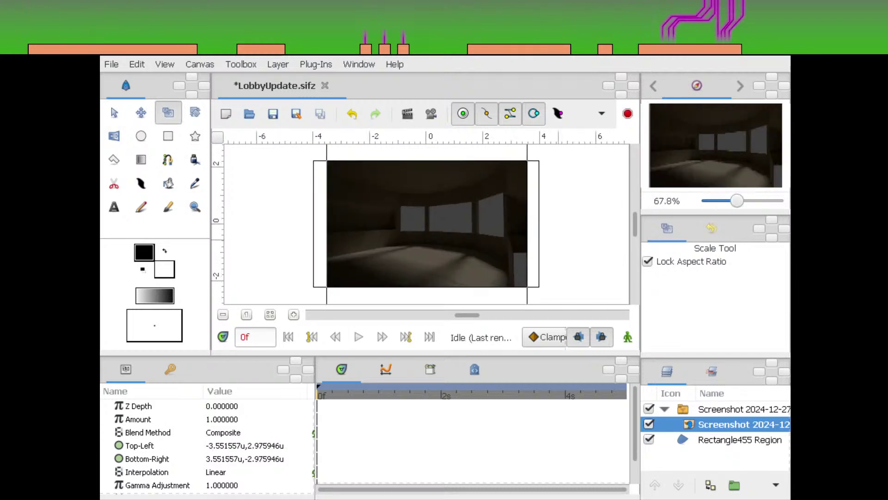
left_click(724, 165)
left_click_drag(522, 284, 526, 288)
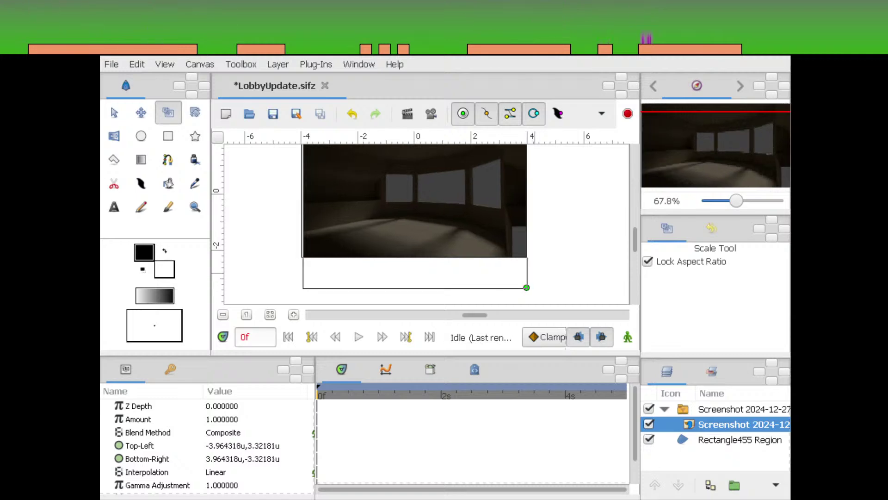
left_click(706, 151)
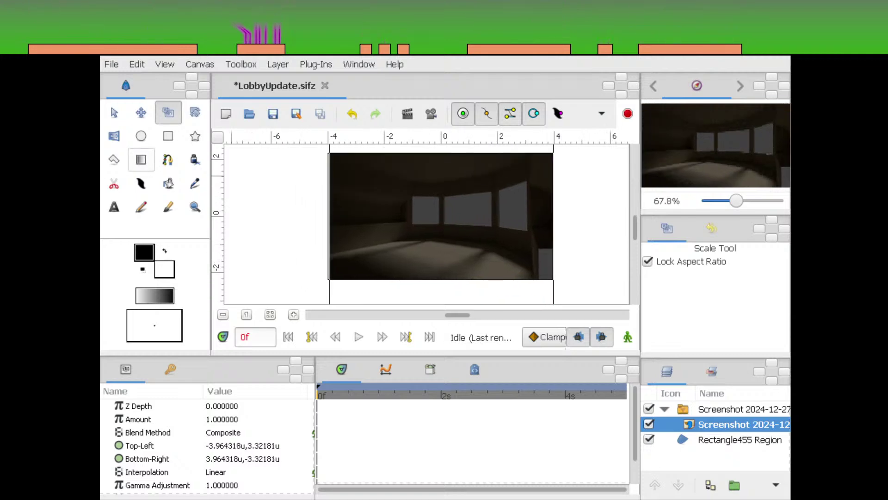
left_click(114, 113)
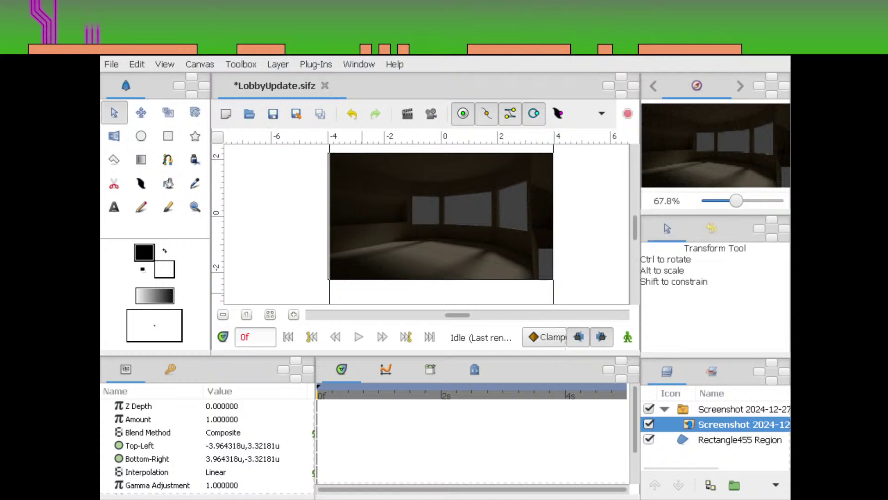
Trace the leftmost window with a closed four-corner spline, creating its layers directly above Rectangle455 Region
left_click(740, 439)
left_click_drag(611, 239, 605, 253)
left_click(751, 201)
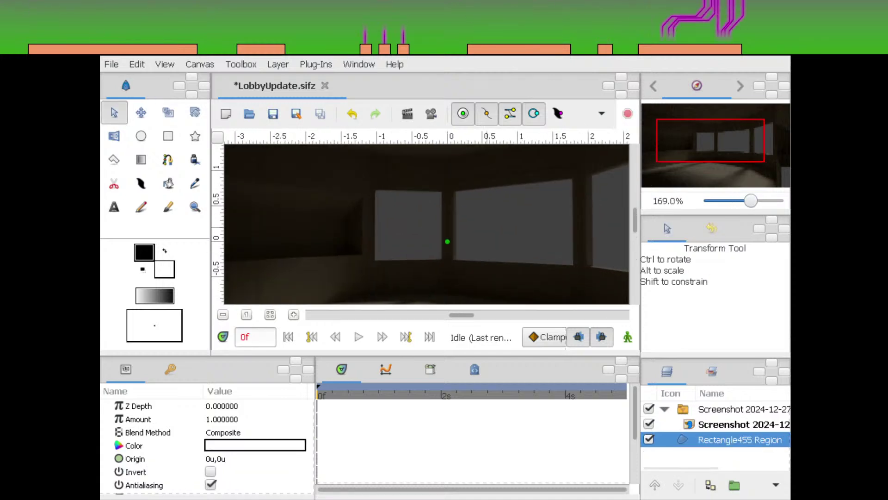
left_click(168, 160)
scroll(389, 170, "up", 4)
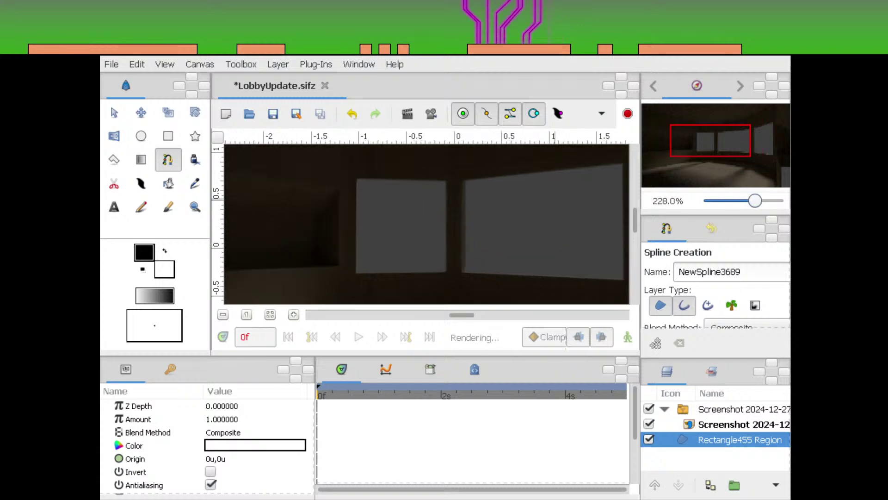
left_click(507, 214)
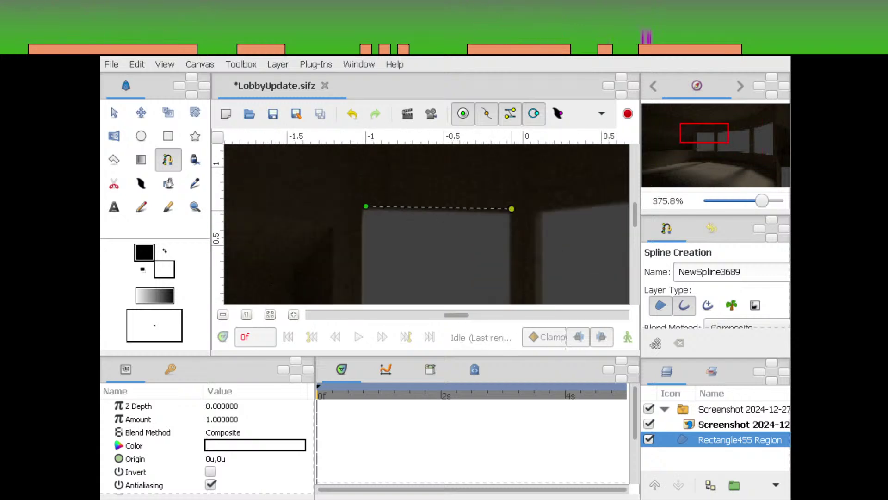
scroll(467, 218, "down", 5)
scroll(466, 219, "right", 3)
left_click(453, 246)
left_click(307, 246)
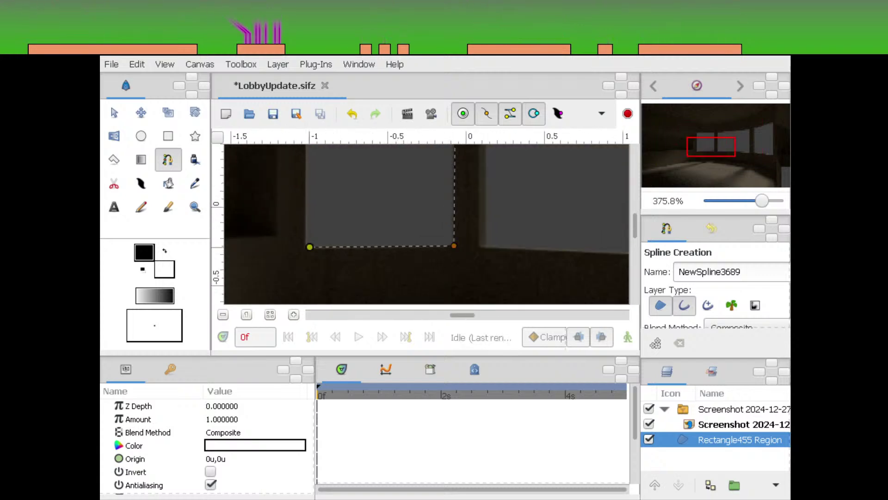
scroll(319, 218, "up", 3)
left_click(323, 188)
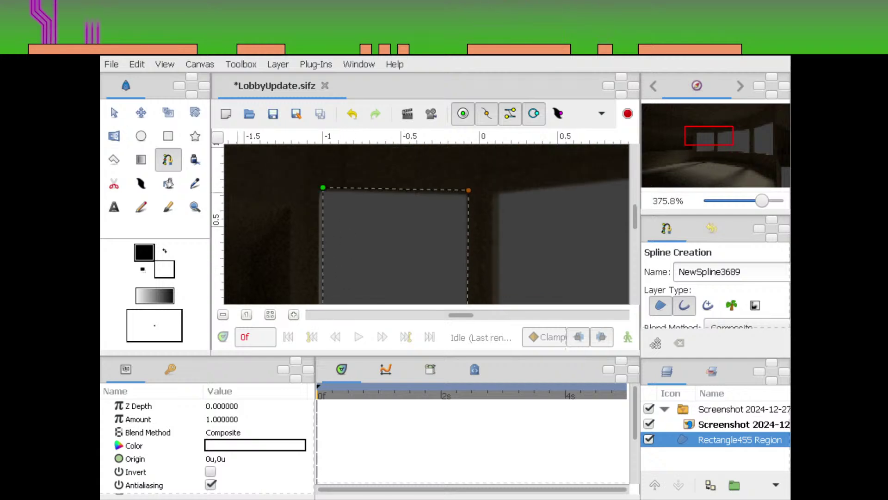
left_click(114, 113)
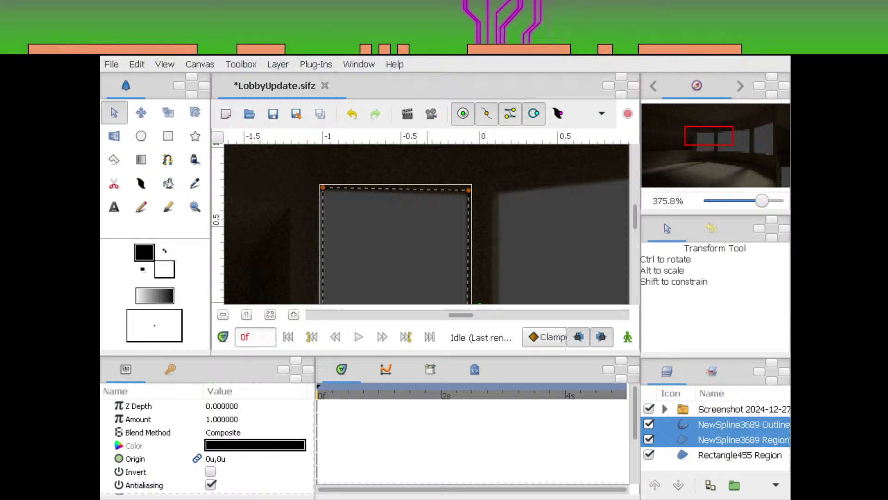
Delete the traced window's outline layer and duplicate its region layer twice
left_click(743, 424)
key("Delete")
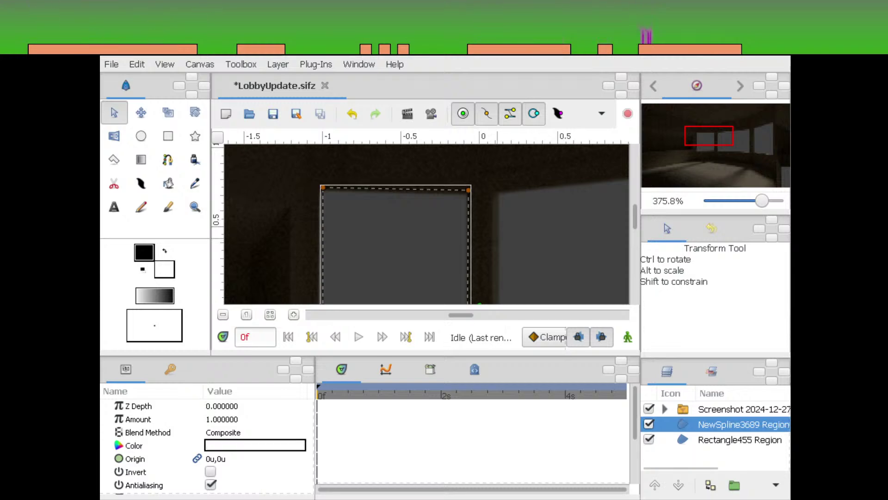
scroll(455, 183, "up", 4)
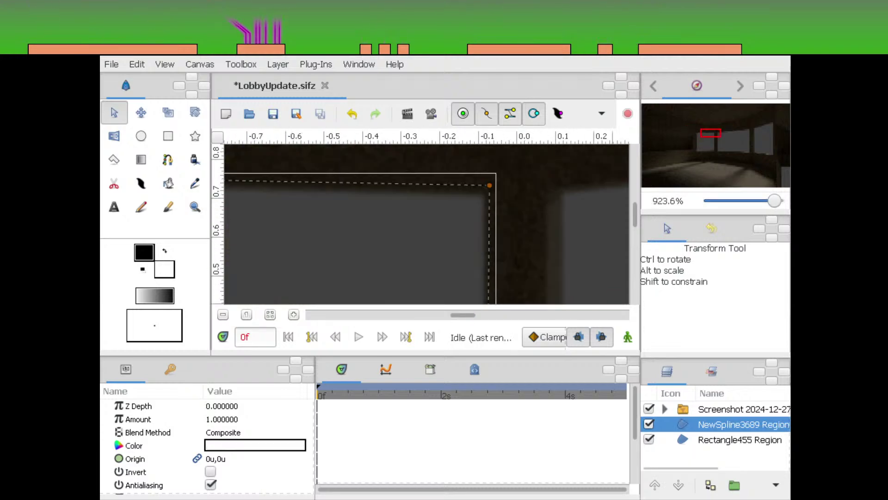
key("ctrl+d")
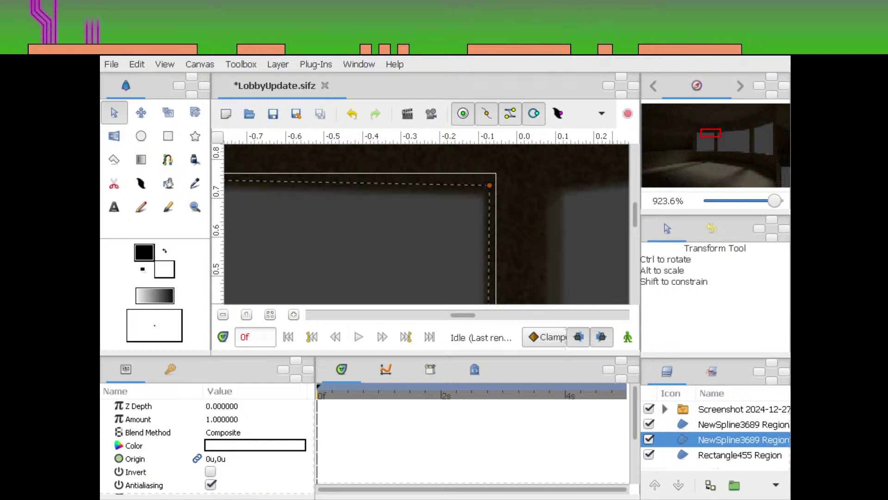
key("ctrl+d")
Adjust the corner points of the lowest region copy to match the leftmost window's edges exactly
scroll(509, 208, "up", 3)
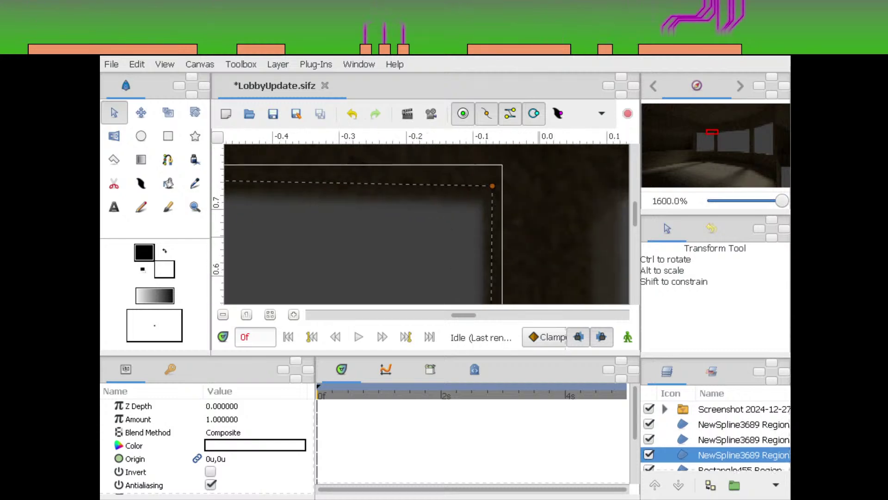
left_click_drag(452, 237, 454, 234)
left_click_drag(717, 151, 713, 149)
left_click_drag(465, 226, 461, 224)
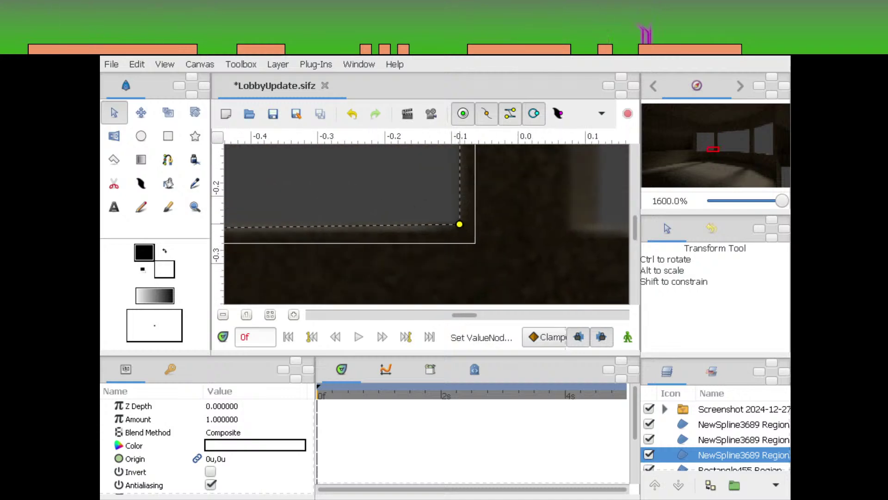
left_click(698, 147)
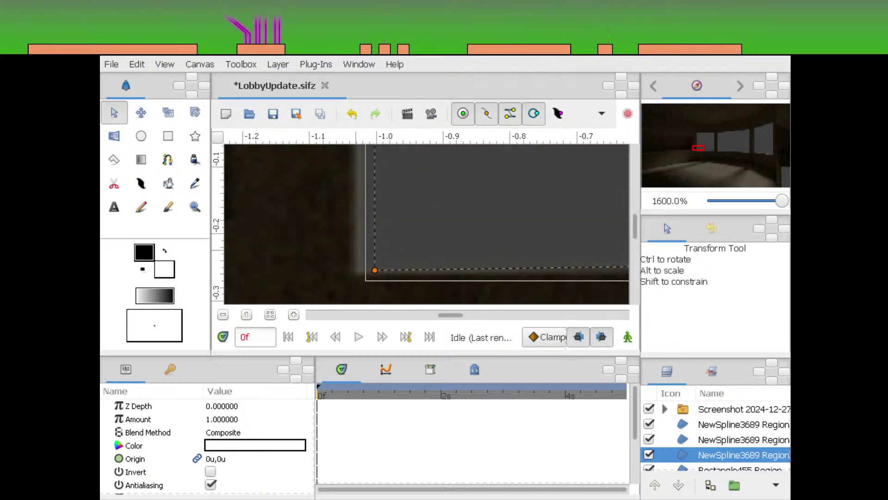
scroll(426, 225, "up", 3)
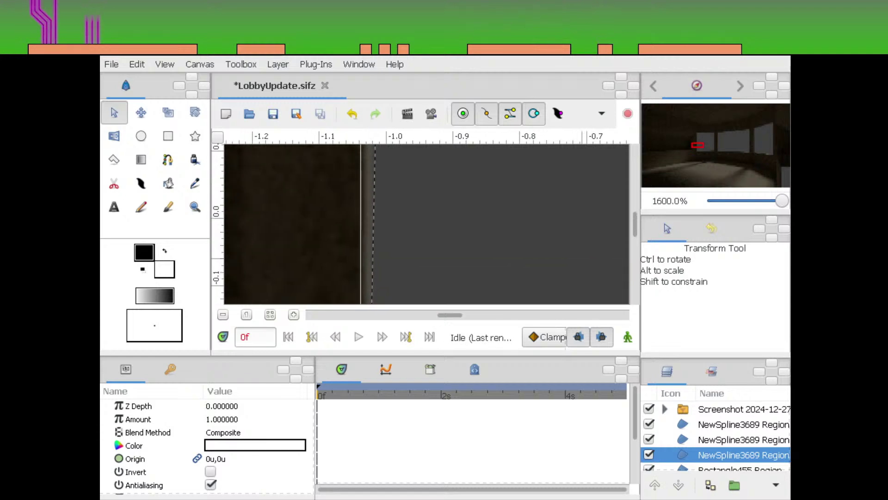
scroll(426, 224, "up", 5)
scroll(425, 225, "left", 1)
left_click_drag(406, 213, 395, 225)
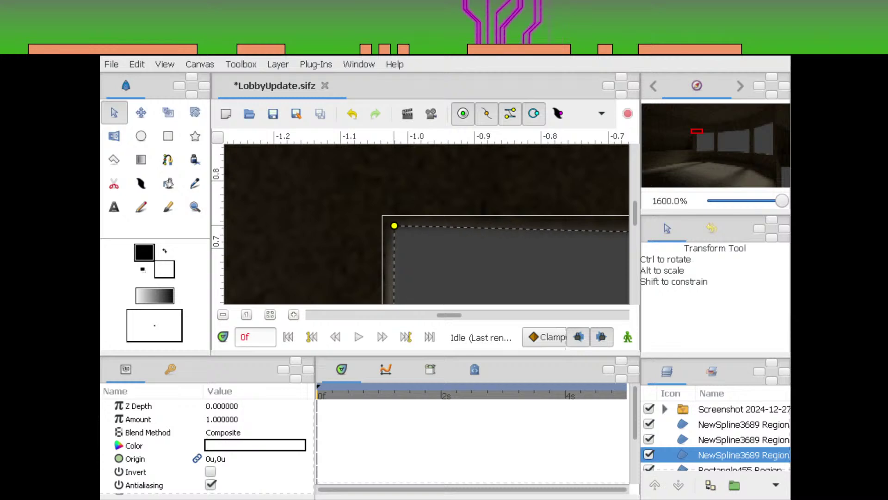
Move the middle region copy onto the centre window and the uppermost copy onto the rightmost window
scroll(469, 259, "right", 2)
scroll(469, 259, "down", 1)
left_click(722, 440)
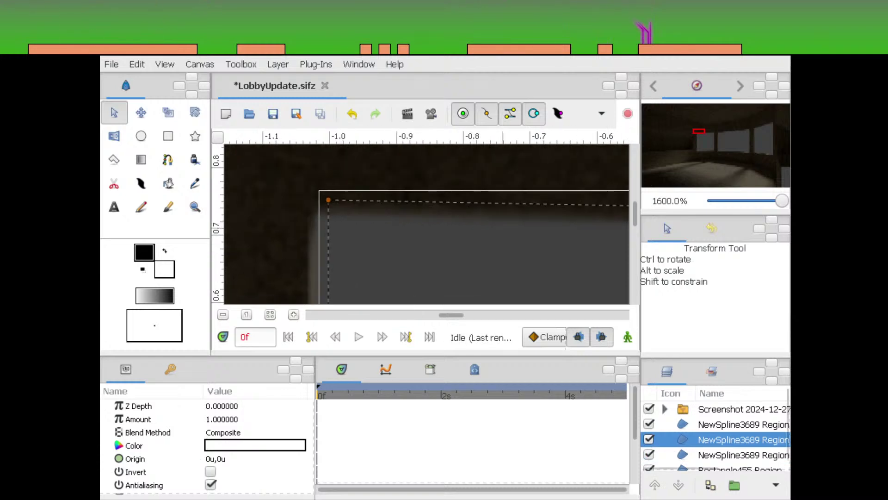
left_click(704, 132)
left_click_drag(782, 200, 744, 201)
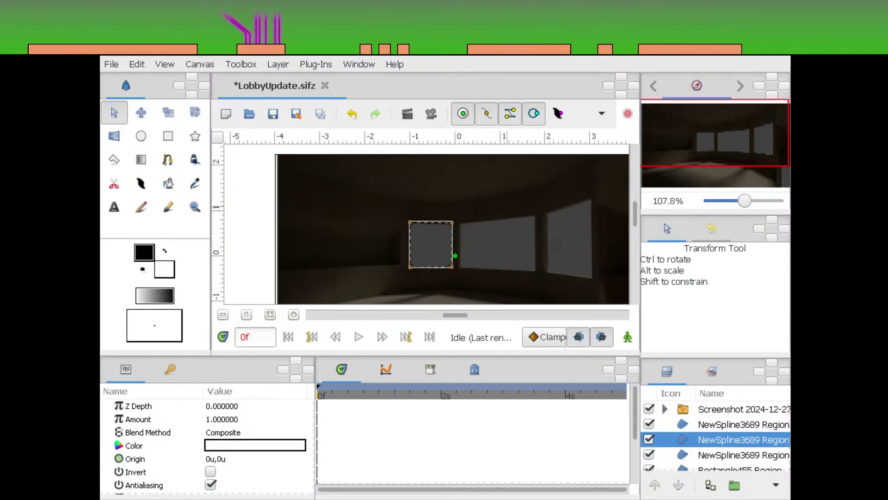
left_click_drag(452, 267, 535, 269)
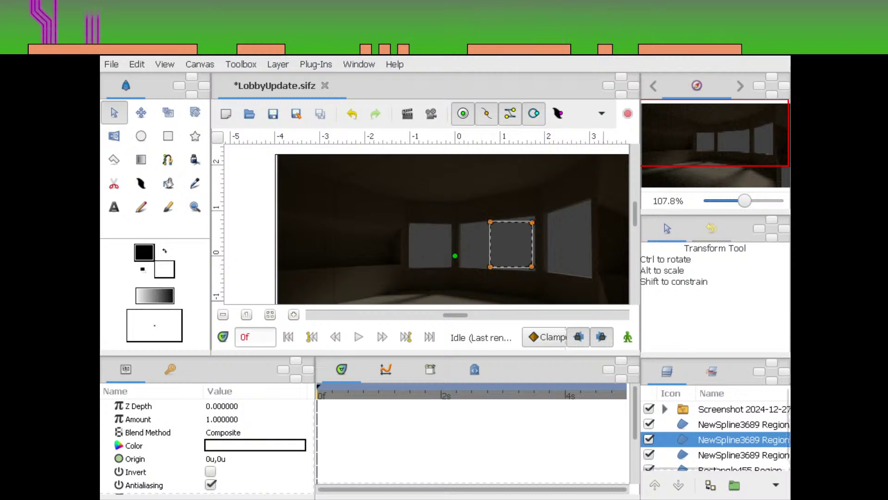
left_click(722, 425)
left_click_drag(601, 216, 594, 214)
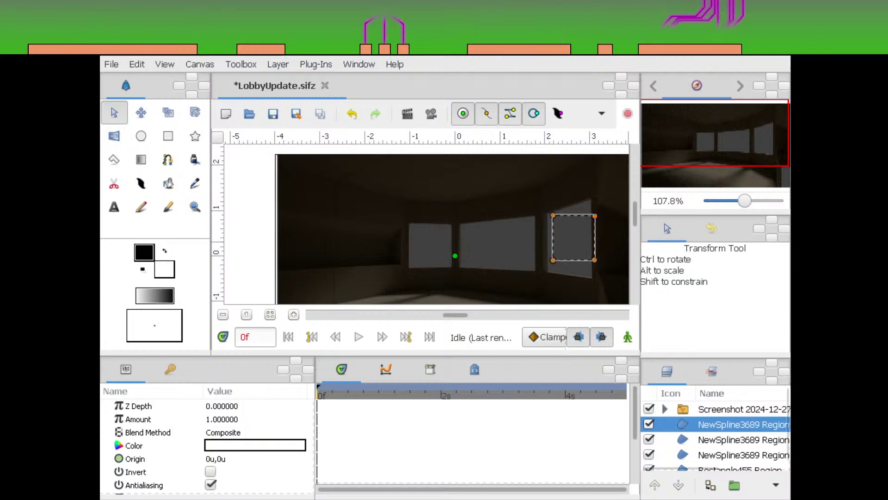
Fit the upper-left corner of the middle region copy to the centre window's upper-left corner
left_click(722, 440)
left_click_drag(745, 201, 763, 201)
left_click(712, 132)
left_click_drag(431, 238, 317, 224)
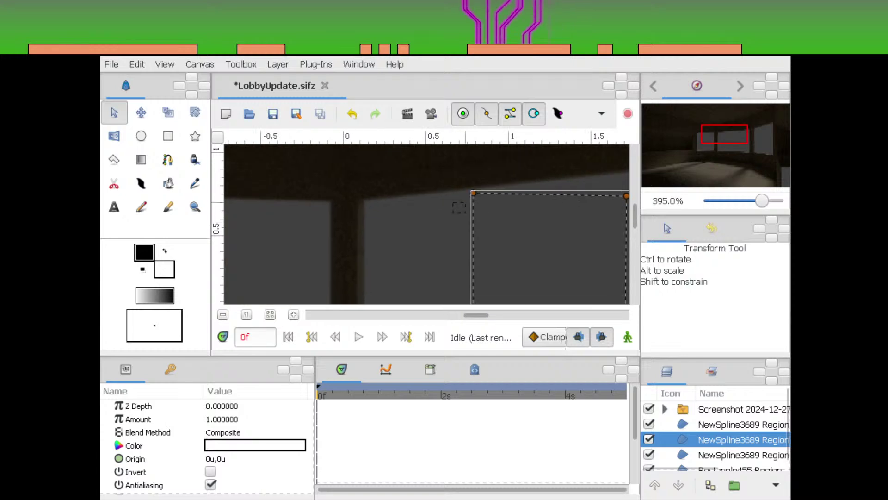
left_click_drag(472, 193, 366, 204)
left_click_drag(502, 205, 580, 213)
left_click_drag(762, 201, 780, 201)
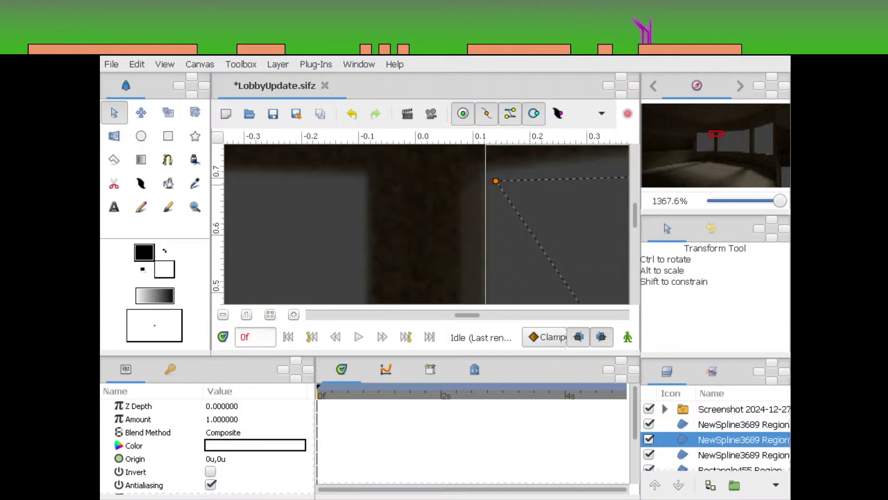
left_click(717, 132)
mouse_move(446, 212)
left_mouse_down()
mouse_move(401, 205)
mouse_move(444, 204)
mouse_move(436, 205)
left_mouse_up()
Fit the middle region copy's lower-left corner to the centre window's lower-left corner
left_click(727, 148)
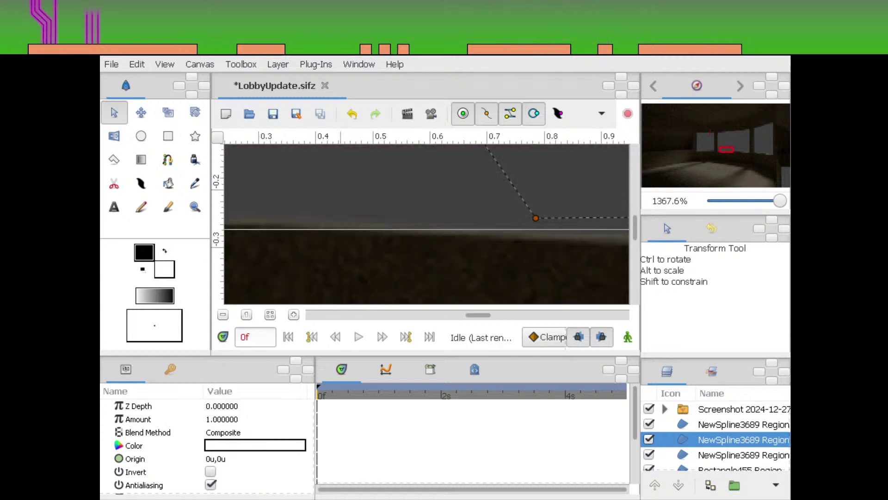
left_click_drag(564, 196, 260, 212)
left_click(719, 149)
left_click_drag(720, 149, 720, 149)
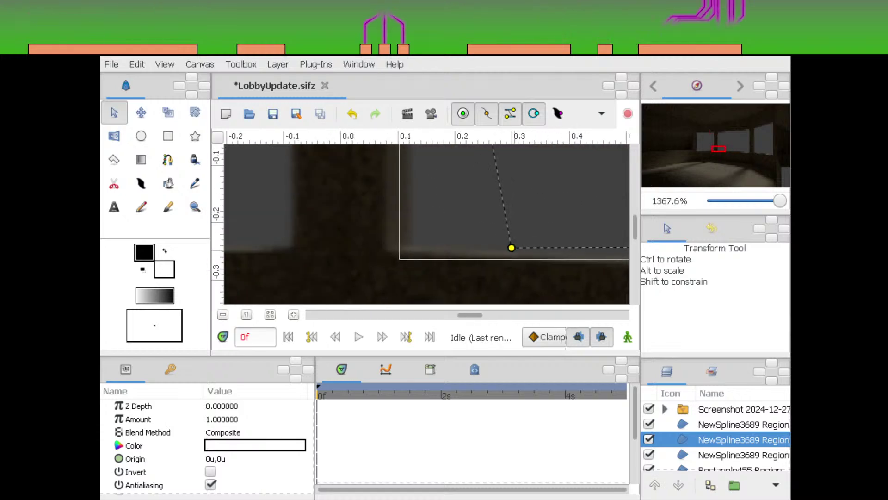
left_click_drag(512, 248, 413, 244)
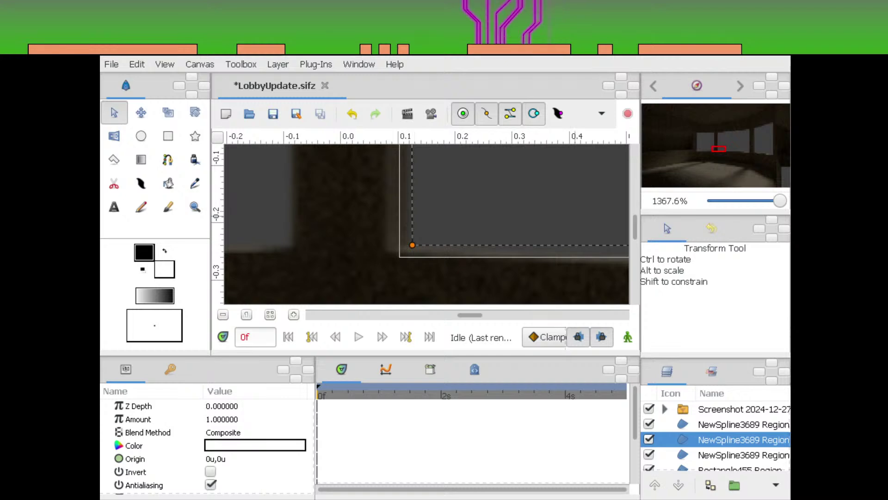
Align the middle region copy's lower-right and upper-right corners with the centre window's right edge
left_click_drag(740, 151, 748, 150)
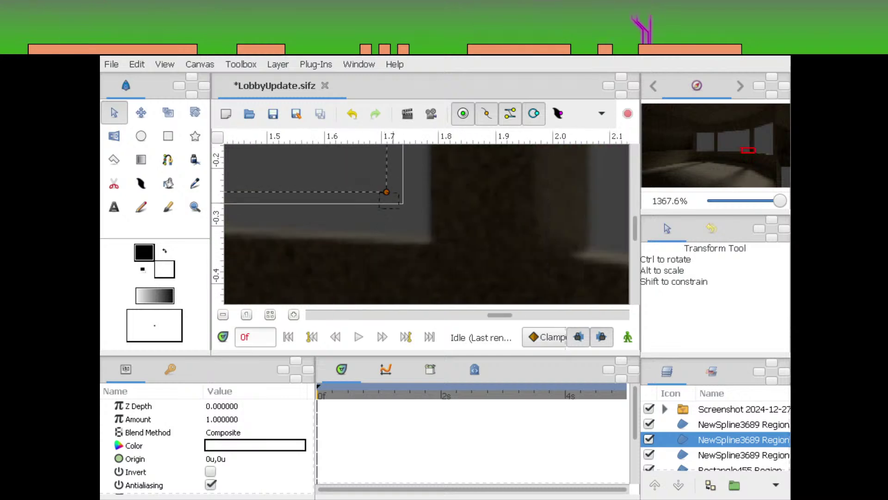
left_click_drag(386, 192, 428, 236)
left_click_drag(744, 136, 749, 129)
left_click_drag(458, 227, 399, 270)
left_click_drag(429, 194, 428, 190)
Fit the uppermost region copy's upper-left and lower-left corners to the rightmost window's left edge
mouse_move(780, 200)
left_mouse_down()
mouse_move(768, 201)
mouse_move(782, 201)
left_mouse_up()
left_click(736, 424)
left_click(753, 128)
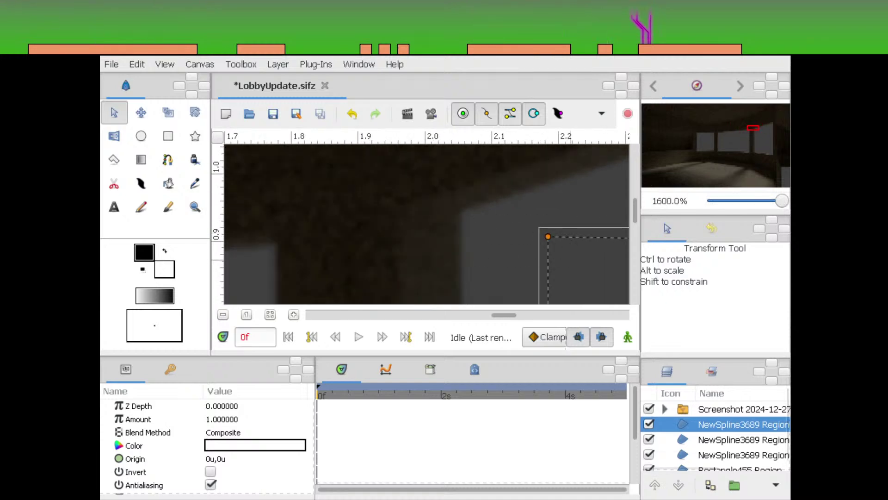
left_click_drag(483, 230, 462, 212)
left_click_drag(755, 140, 761, 152)
scroll(427, 225, "up", 4)
scroll(426, 224, "left", 4)
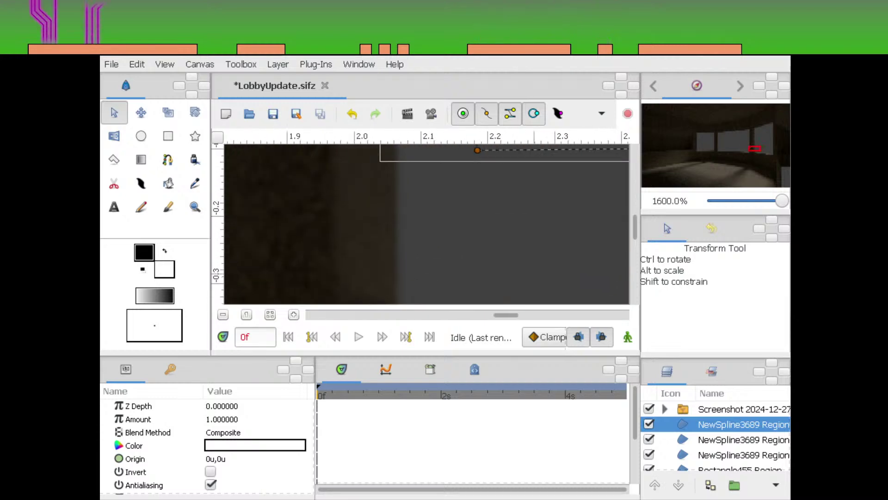
scroll(426, 224, "up", 1)
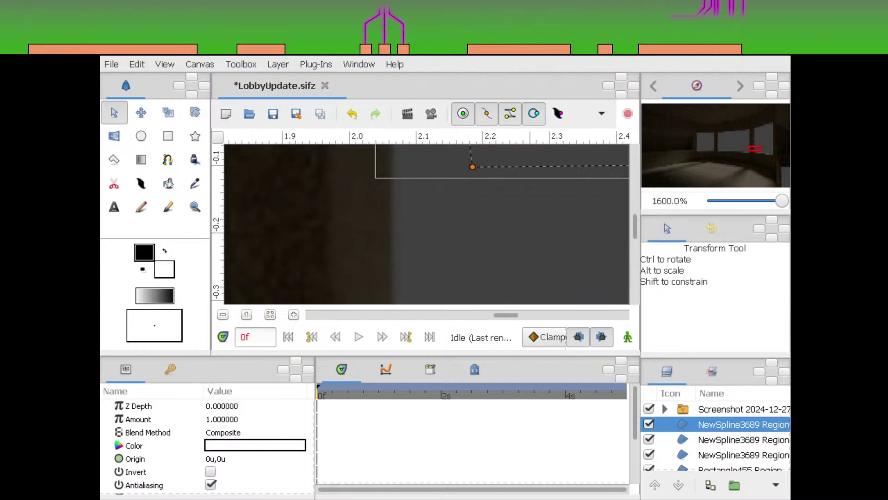
left_click_drag(472, 167, 418, 254)
Move the uppermost region copy's lower-right corner onto the rightmost window's lower-right corner
scroll(427, 224, "right", 8)
scroll(427, 224, "up", 2)
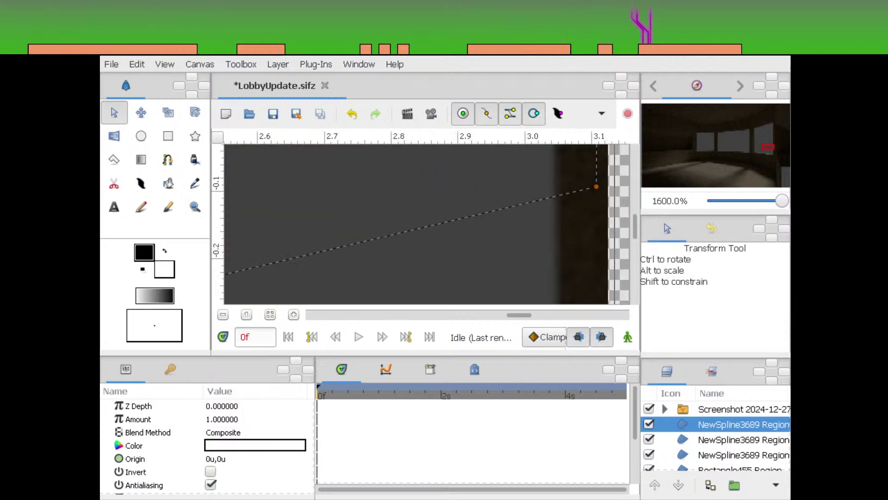
scroll(426, 224, "right", 1)
scroll(426, 225, "up", 1)
scroll(427, 224, "down", 5)
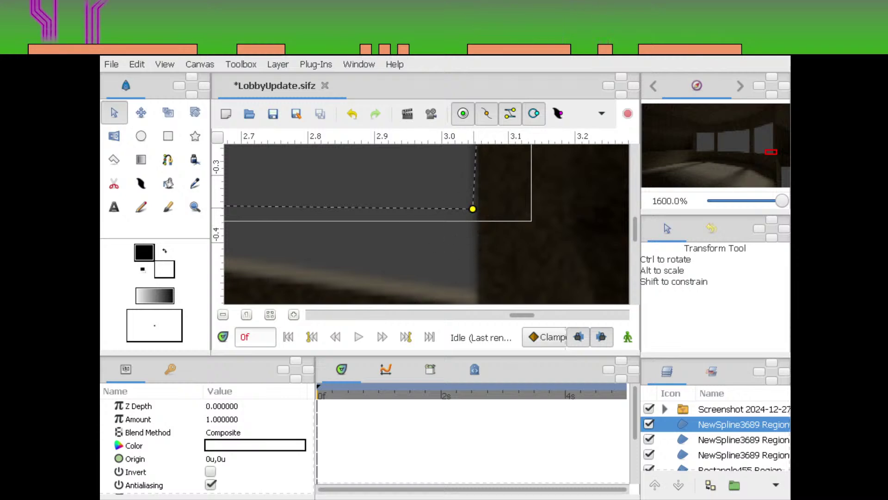
Move the uppermost region copy's upper-right corner onto the rightmost window's upper-right corner
scroll(426, 225, "up", 3)
scroll(427, 225, "right", 2)
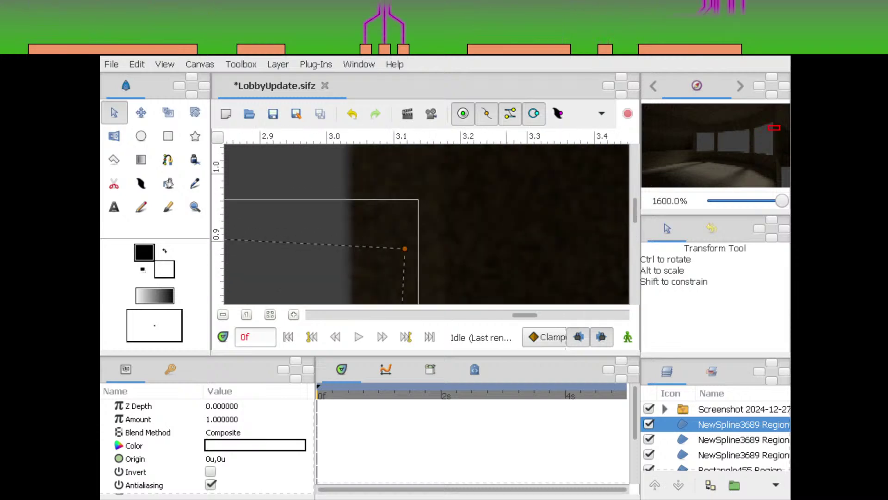
scroll(426, 224, "up", 2)
scroll(427, 225, "right", 1)
scroll(427, 224, "down", 2)
scroll(427, 224, "left", 2)
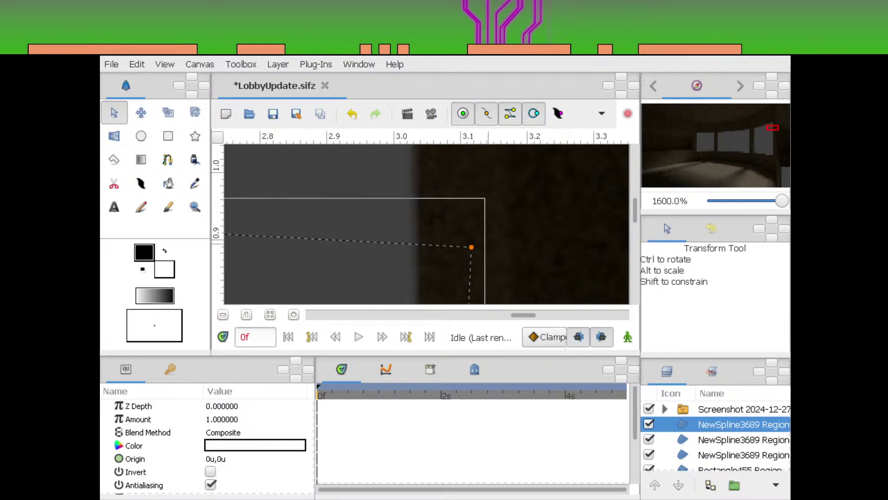
scroll(426, 224, "left", 1)
scroll(427, 225, "up", 3)
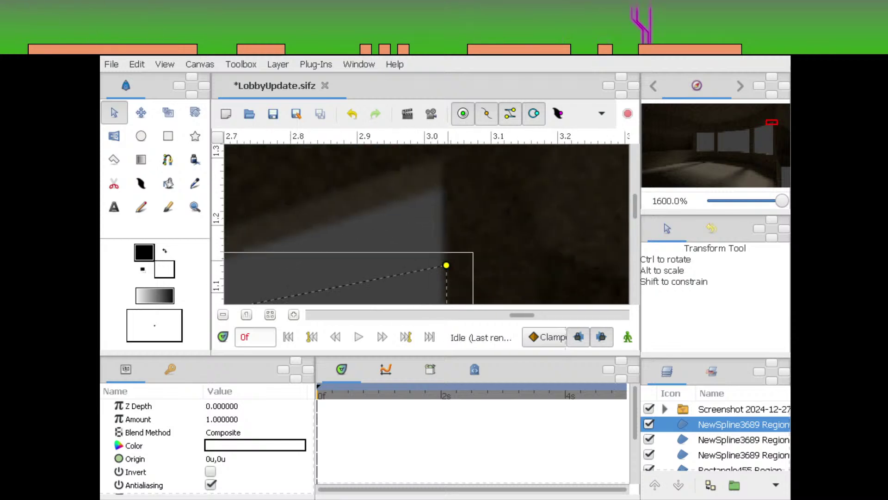
scroll(427, 224, "left", 1)
scroll(427, 224, "down", 1)
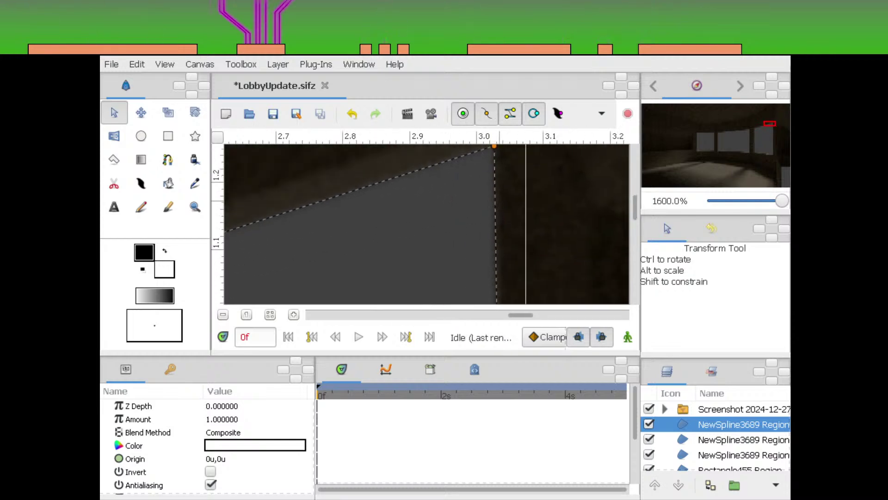
Set the blend method of all three NewSpline3689 window regions to Alpha Over
left_click(755, 201)
left_click(743, 455, "shift")
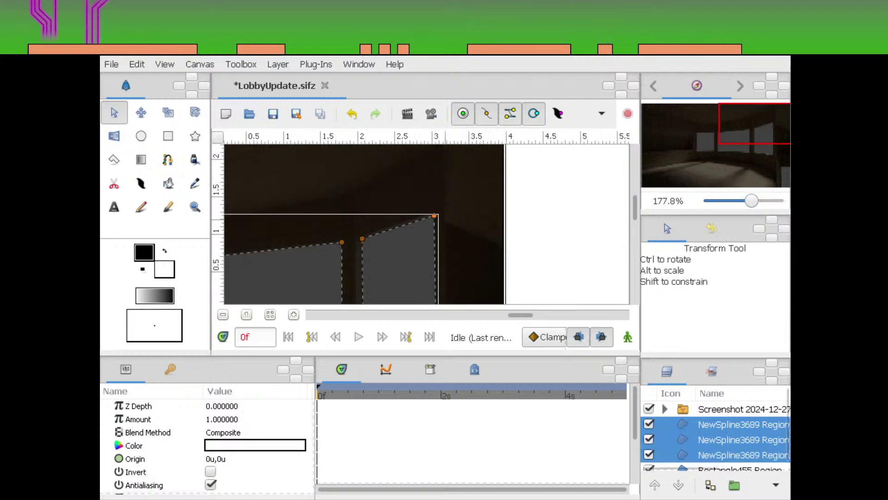
left_click(231, 432)
left_click(255, 432)
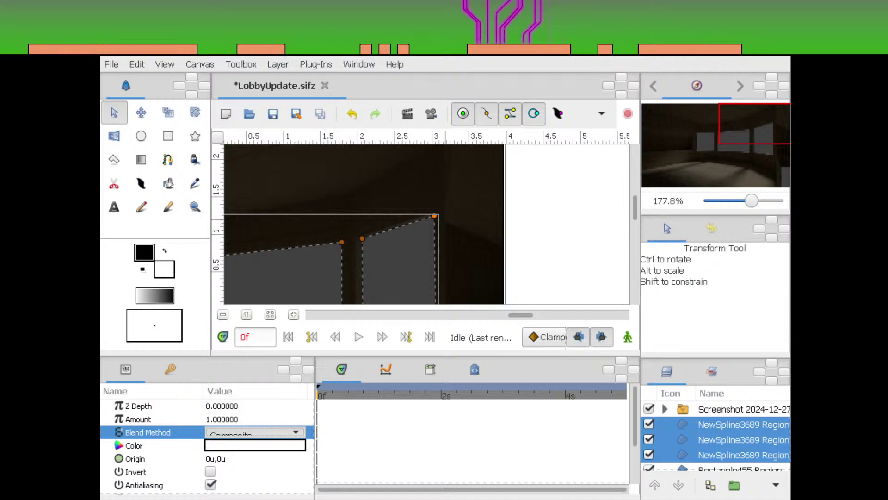
left_click(255, 432)
left_click_drag(381, 267, 528, 245)
scroll(718, 435, "down", 1)
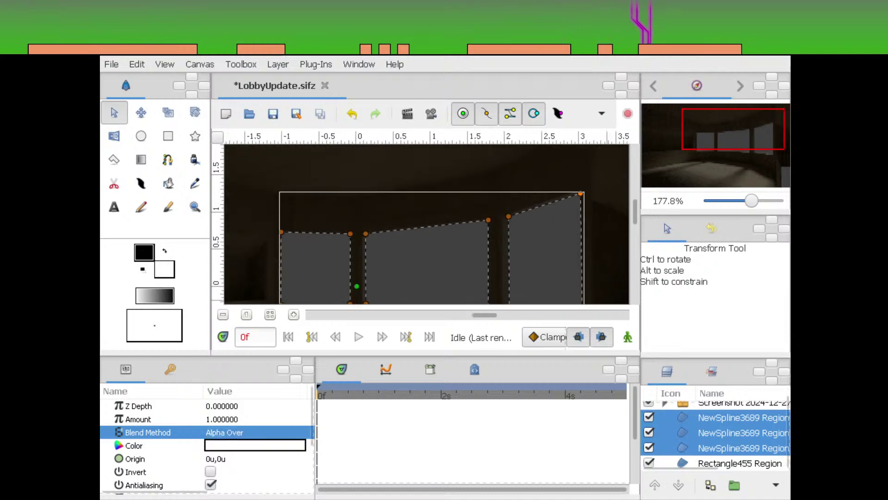
Group the three window regions with Rectangle455 Region and name the group Background
left_click(740, 448)
left_click(741, 463)
left_click(740, 417, "shift")
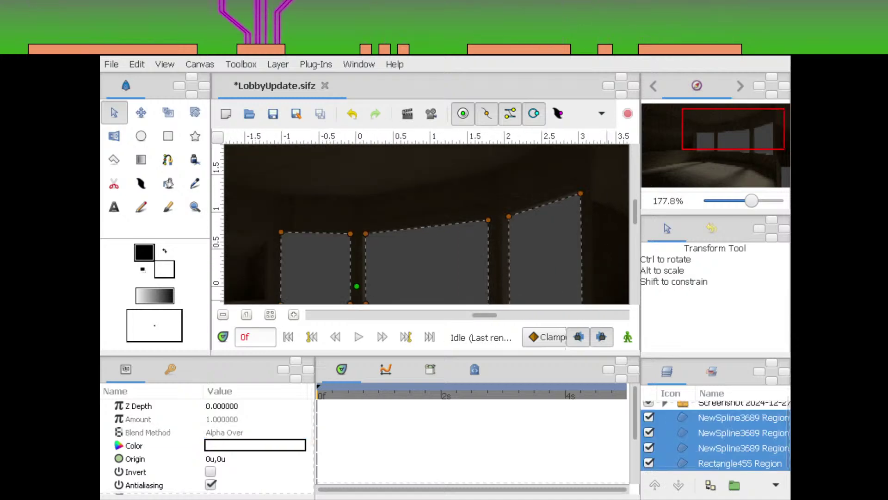
left_click(735, 484)
left_click(709, 424)
type("Bac")
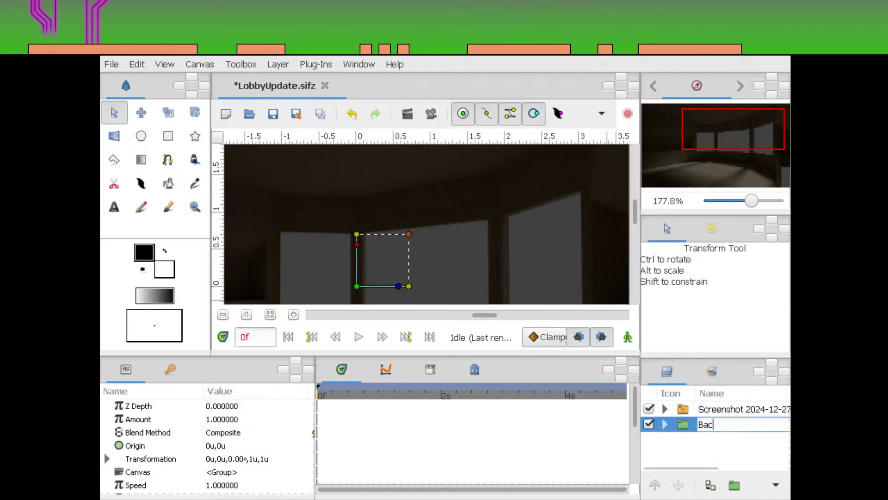
type("kground")
key("Return")
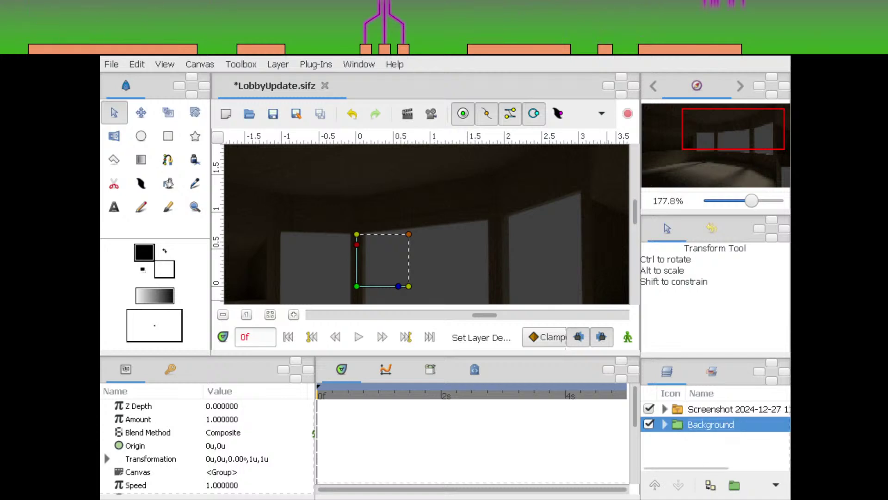
Hide the screenshot layer temporarily to check the window cutouts, and show it again
left_click(649, 409)
left_click_drag(490, 230, 539, 189)
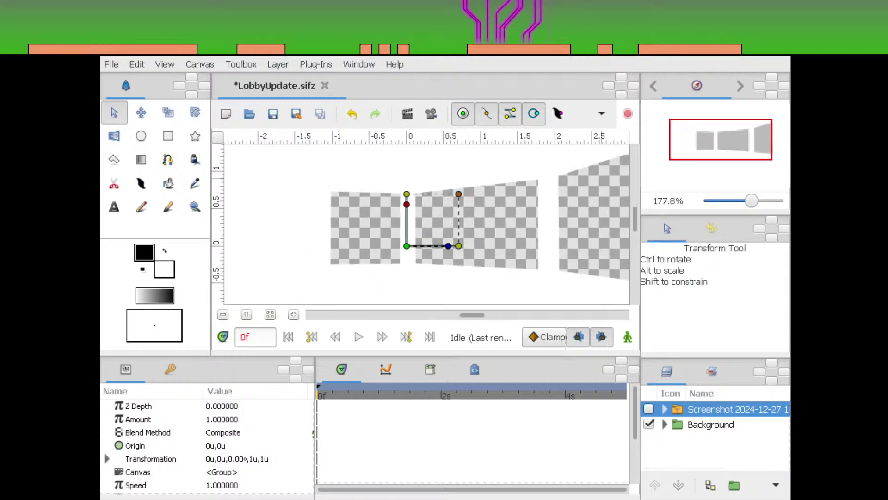
left_click_drag(752, 201, 740, 200)
left_click(649, 409)
Expand the Background group and select its Rectangle455 Region layer
left_click(711, 425)
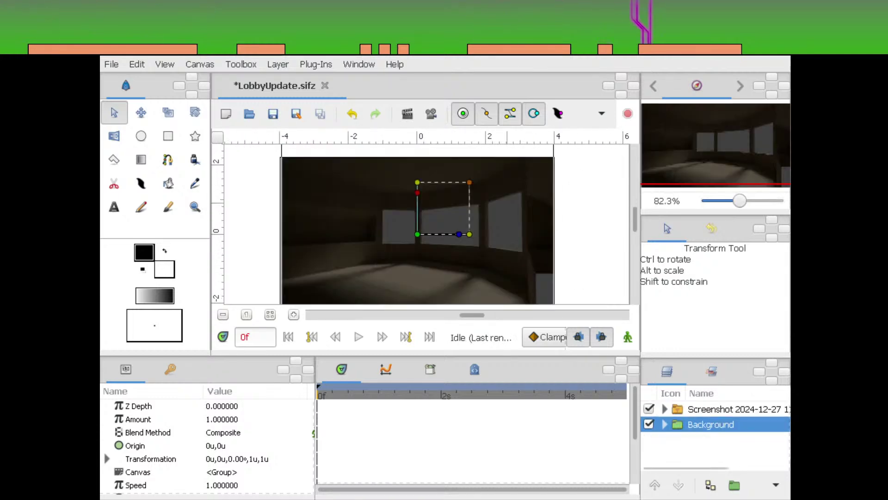
left_click(665, 424)
left_click(665, 425)
left_click(665, 425)
scroll(669, 428, "down", 2)
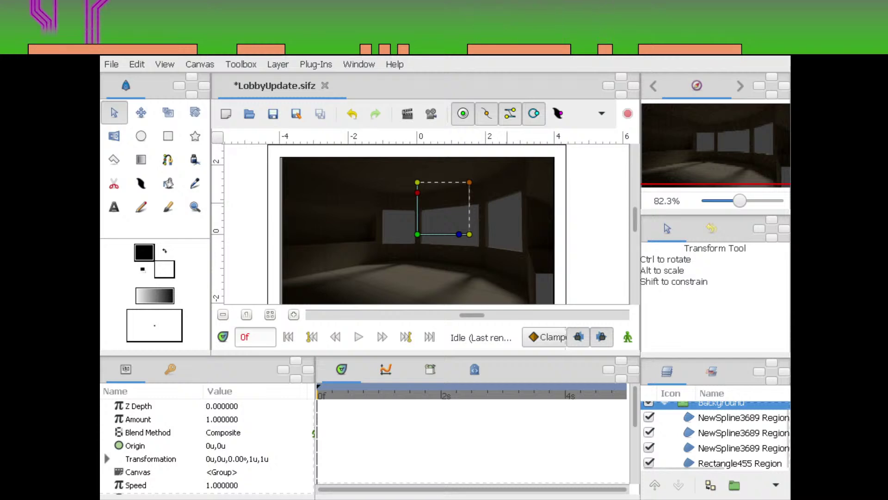
left_click(740, 463)
left_click_drag(469, 283, 481, 265)
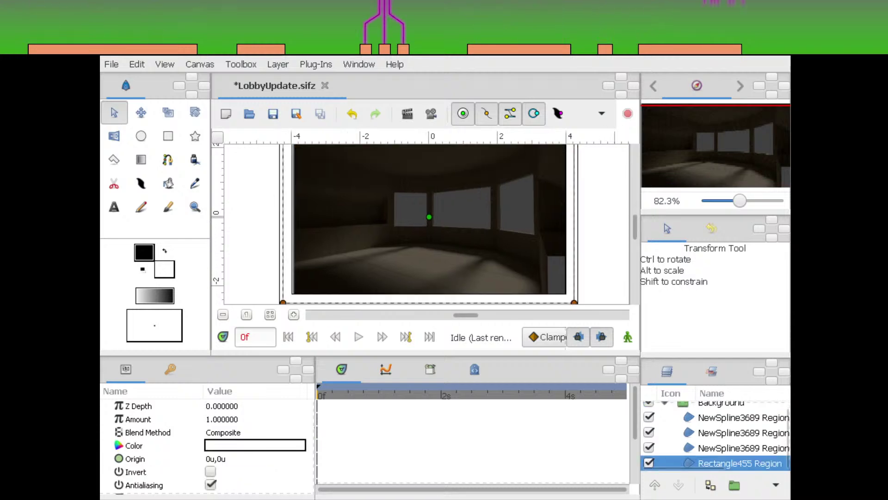
scroll(374, 243, "up", 5)
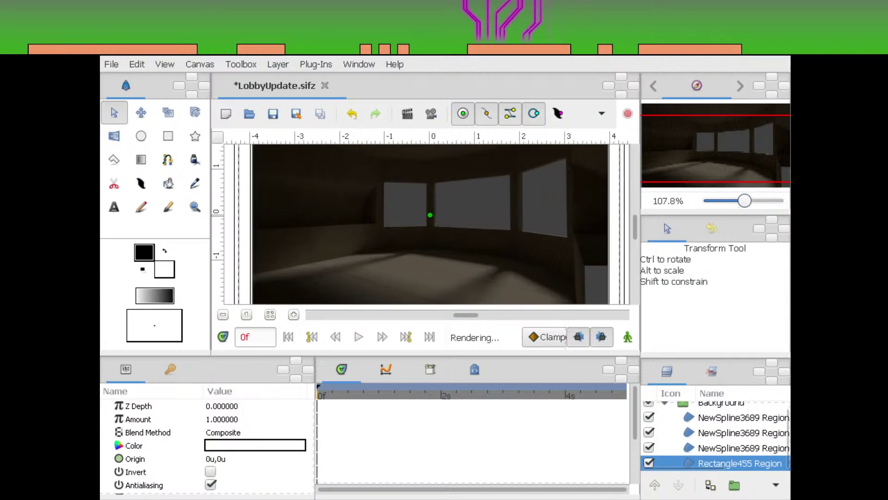
Trace the floor's boundary with a spline along the base of the window wall and down past the image's lower edge, creating region and outline layers
left_click_drag(409, 246, 392, 285)
left_click(168, 159)
left_click(344, 248)
left_click(361, 270)
left_click(482, 276)
left_click_drag(612, 281, 395, 243)
left_click(449, 250)
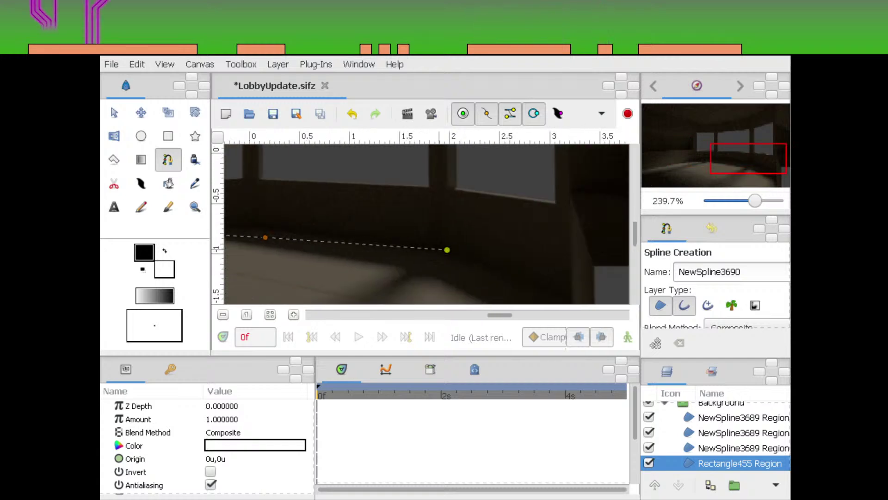
left_click_drag(574, 300, 511, 261)
scroll(516, 276, "down", 3)
scroll(517, 277, "right", 1)
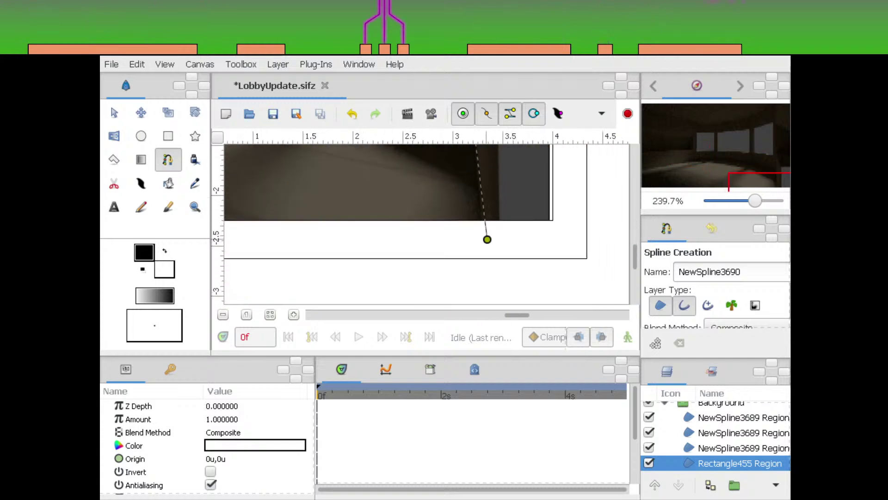
key("alt+a")
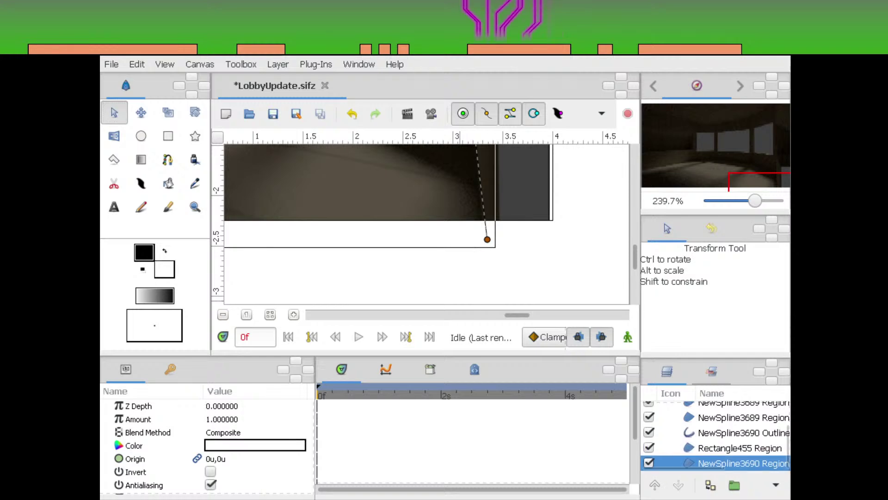
left_click(740, 448)
key("Delete")
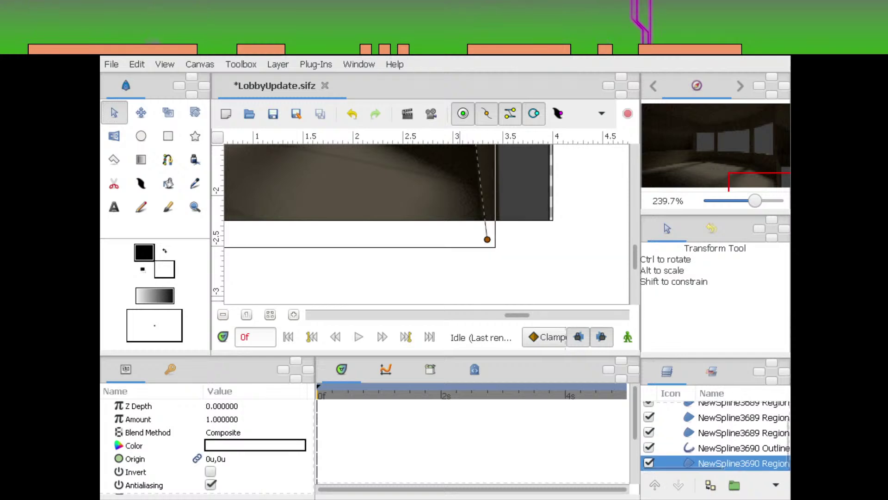
left_click(740, 448)
left_click_drag(426, 208, 404, 243)
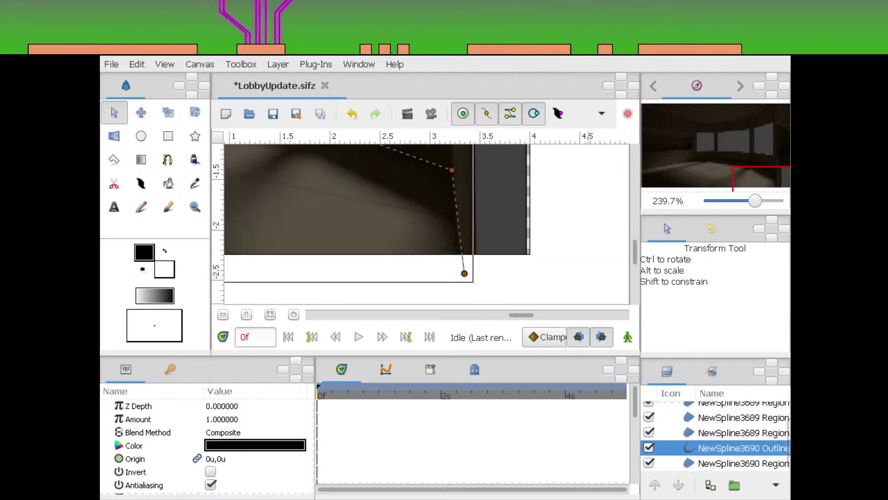
left_click(740, 463)
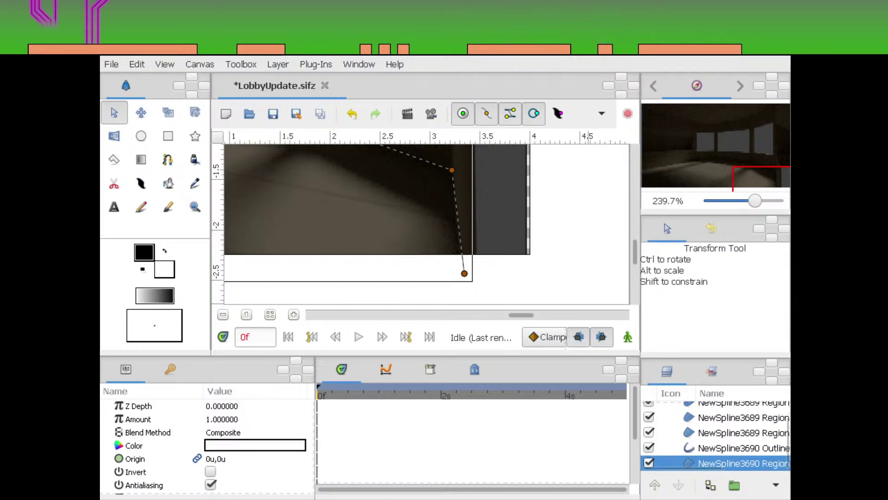
key("ctrl+z")
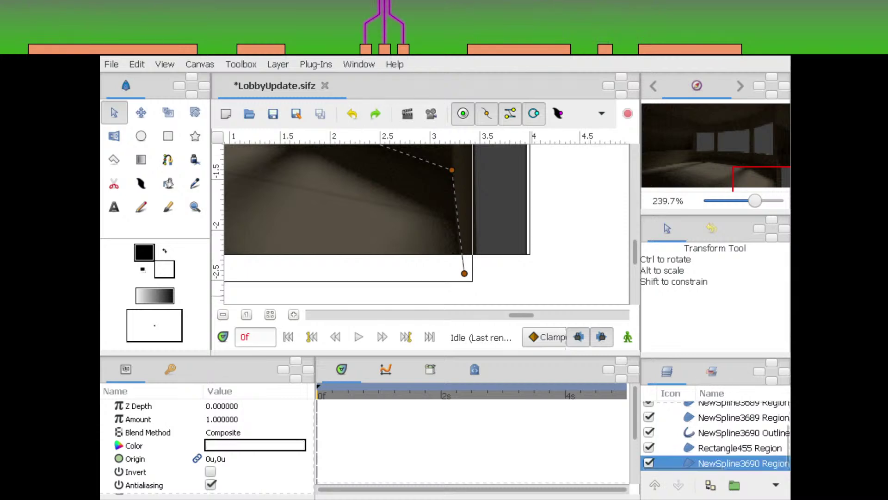
Delete the floor's NewSpline3690 Region layer and select the NewSpline3690 Outline layer
left_click(740, 448)
left_click(740, 463)
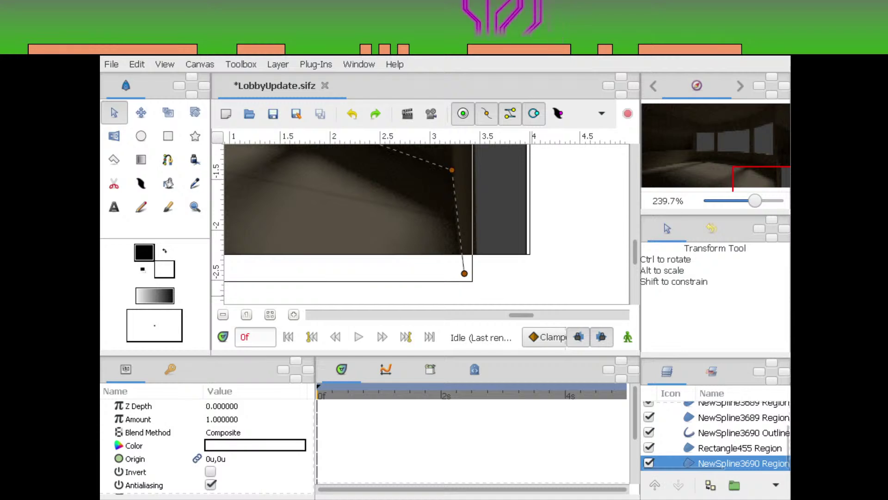
scroll(740, 462, "up", 1)
left_click(739, 463)
left_click(740, 448)
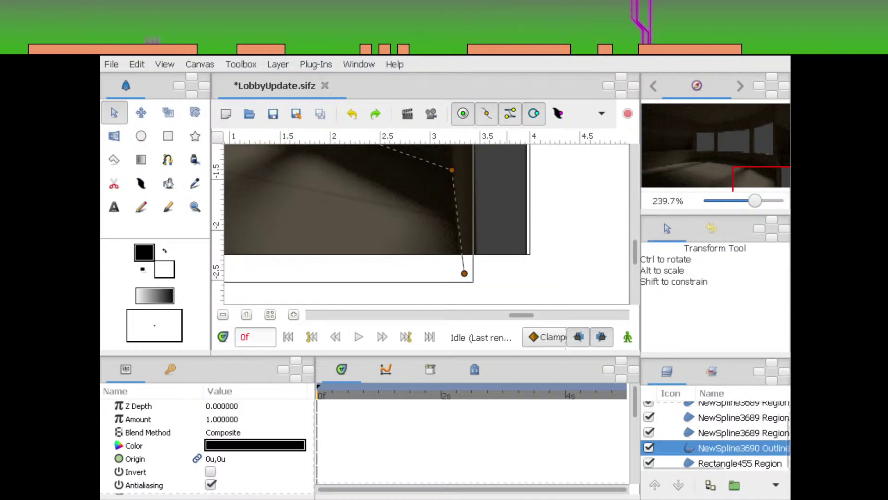
Adjust the floor outline's end vertex below the image so its last segment follows the right-hand wall's base
left_click_drag(487, 171, 439, 195)
scroll(507, 227, "up", 3)
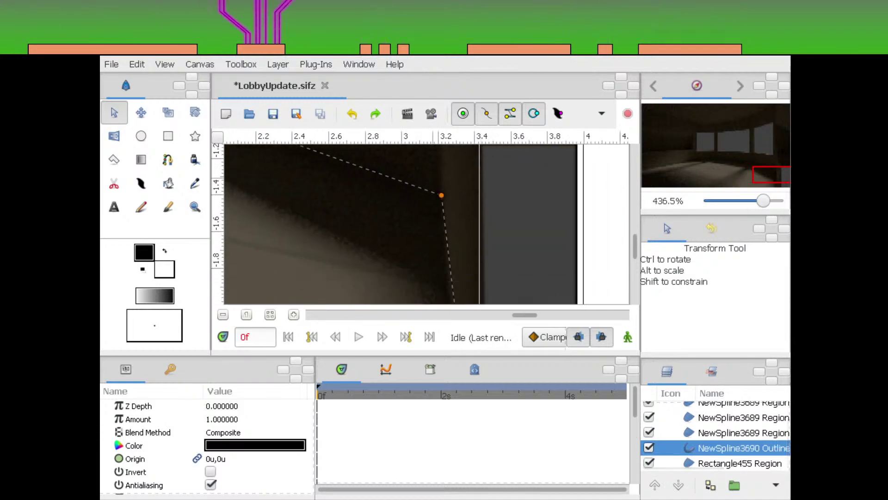
scroll(421, 179, "up", 5)
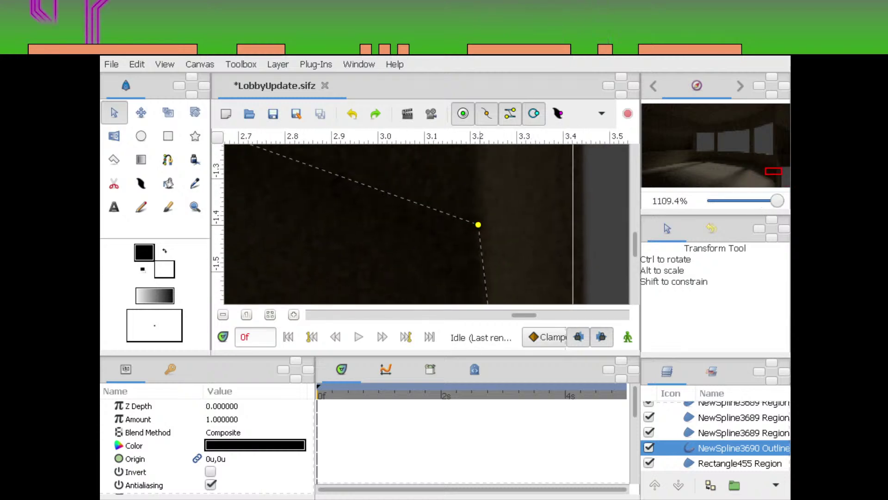
left_click_drag(478, 225, 451, 57)
left_click_drag(462, 287, 451, 148)
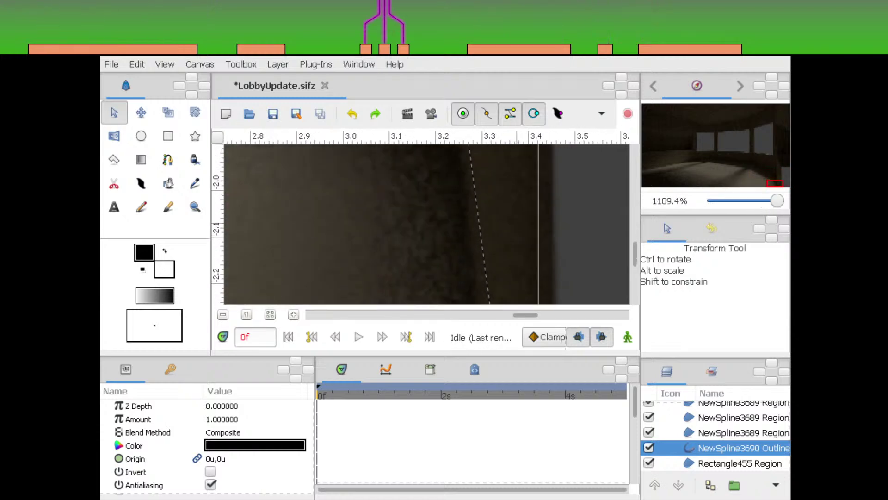
scroll(426, 224, "down", 5)
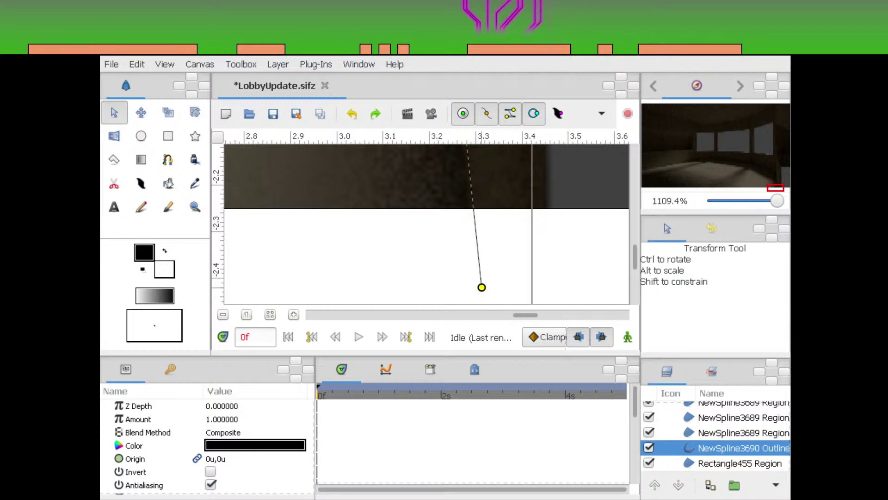
scroll(425, 225, "down", 3)
Reposition the floor outline's bend vertex below the gap between the second and third windows to match the wall base
left_click_drag(388, 176, 442, 276)
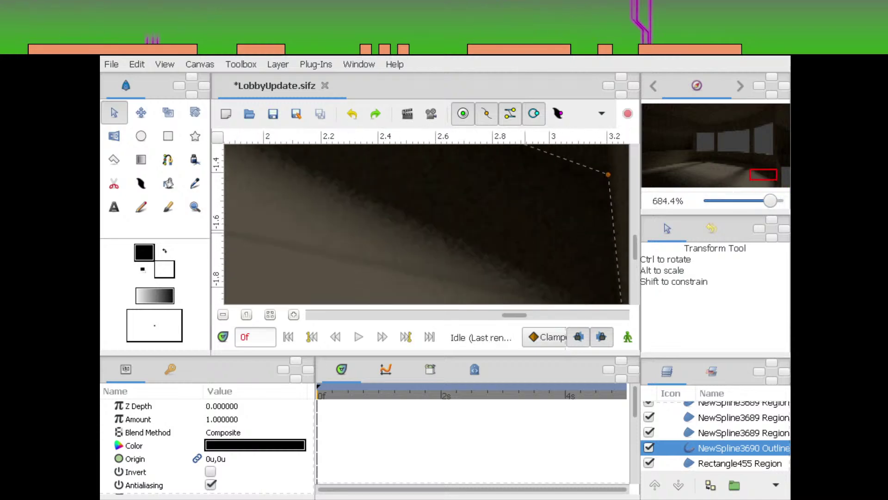
left_click_drag(439, 157, 456, 237)
left_click_drag(400, 157, 514, 299)
scroll(426, 225, "up", 2)
scroll(425, 224, "right", 1)
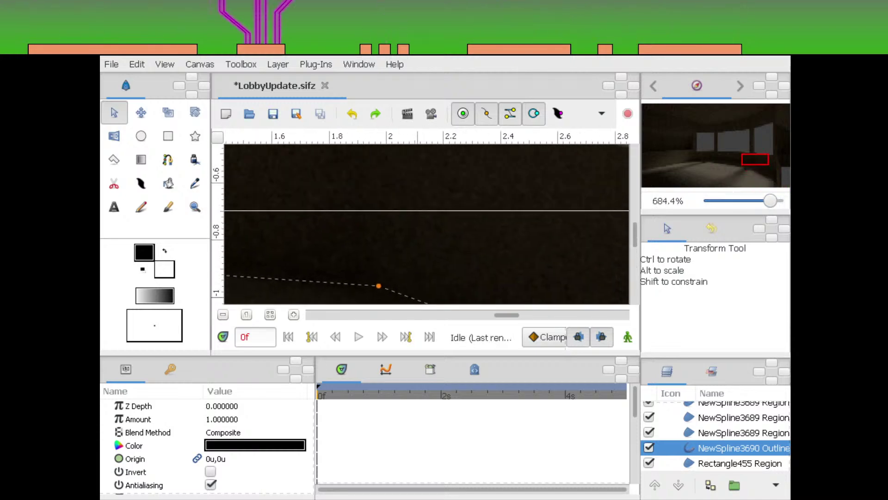
mouse_move(770, 201)
left_mouse_down()
mouse_move(749, 201)
mouse_move(763, 201)
left_mouse_up()
left_click_drag(425, 173, 440, 242)
scroll(426, 224, "down", 3)
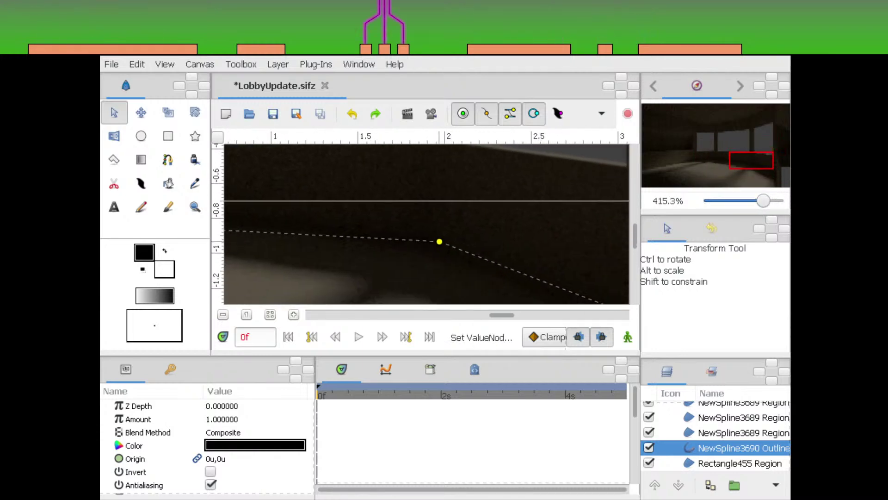
Examine the remaining floor outline vertices against the wall base, from the corner between the first two windows to the image's left edge
scroll(441, 242, "left", 10)
scroll(454, 250, "up", 3)
left_click_drag(456, 298, 430, 205)
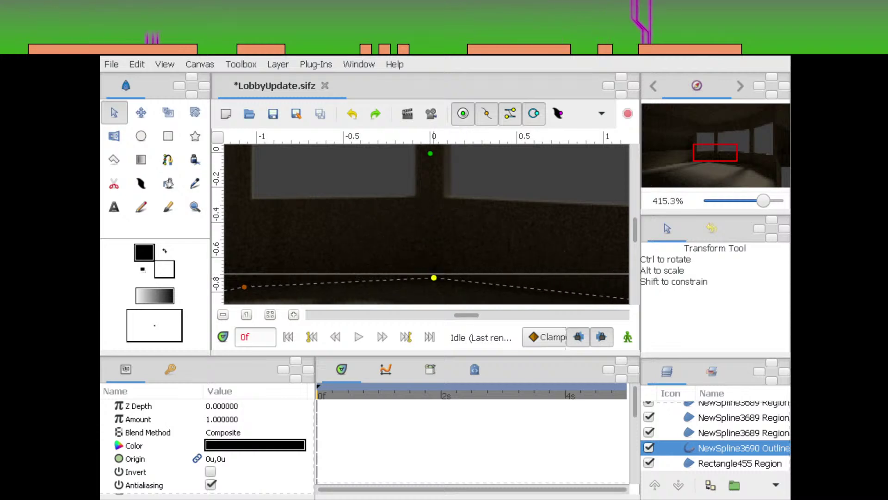
scroll(425, 224, "left", 5)
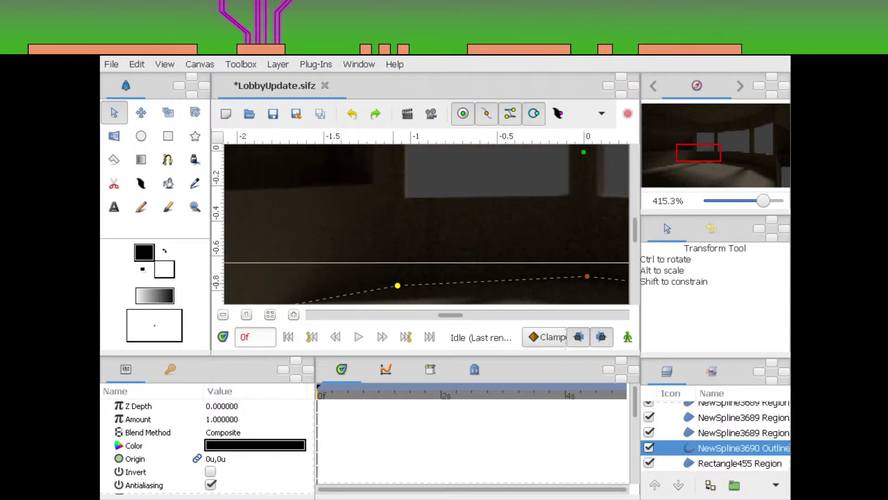
scroll(426, 224, "down", 2)
scroll(426, 225, "left", 4)
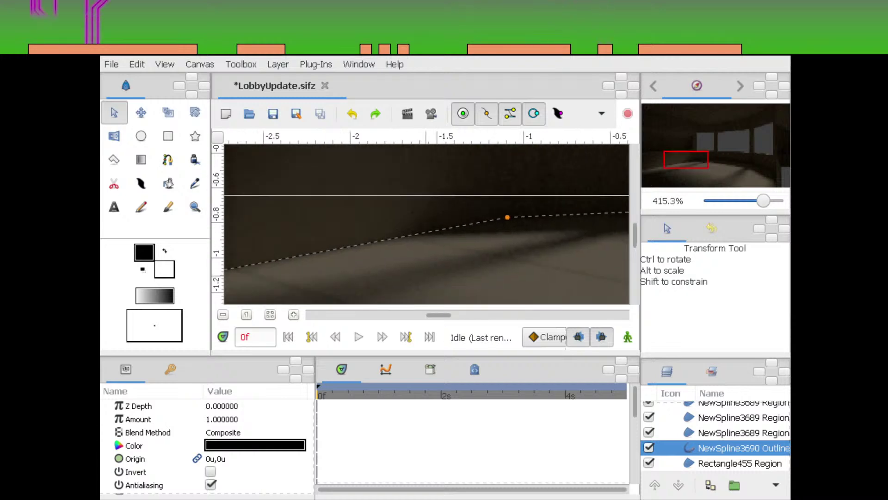
scroll(426, 224, "down", 3)
scroll(426, 225, "left", 10)
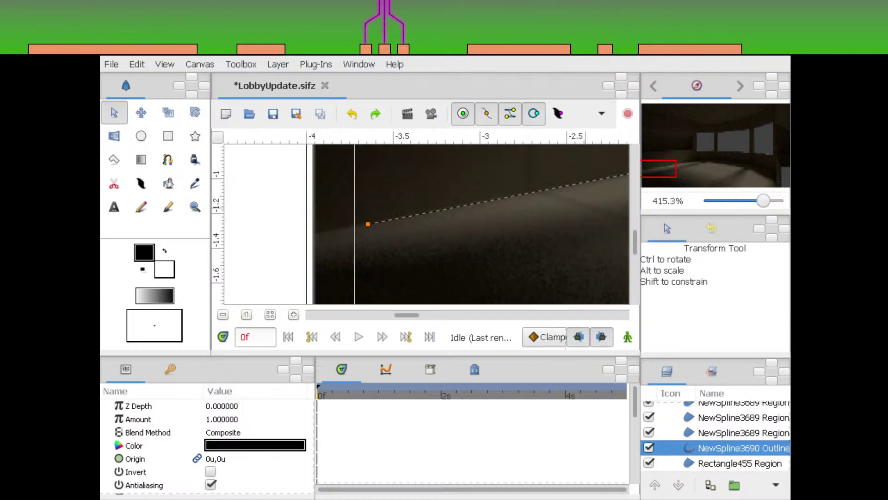
scroll(426, 224, "down", 3)
Hide the screenshot layer and select the floor's NewSpline3690 Outline layer
scroll(722, 435, "up", 5)
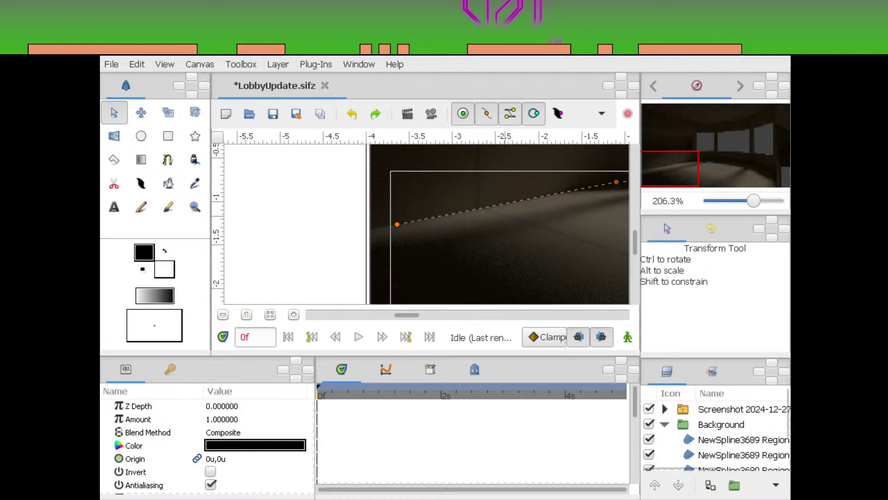
left_click(649, 409)
scroll(426, 224, "right", 6)
scroll(425, 224, "up", 1)
scroll(426, 224, "down", 4)
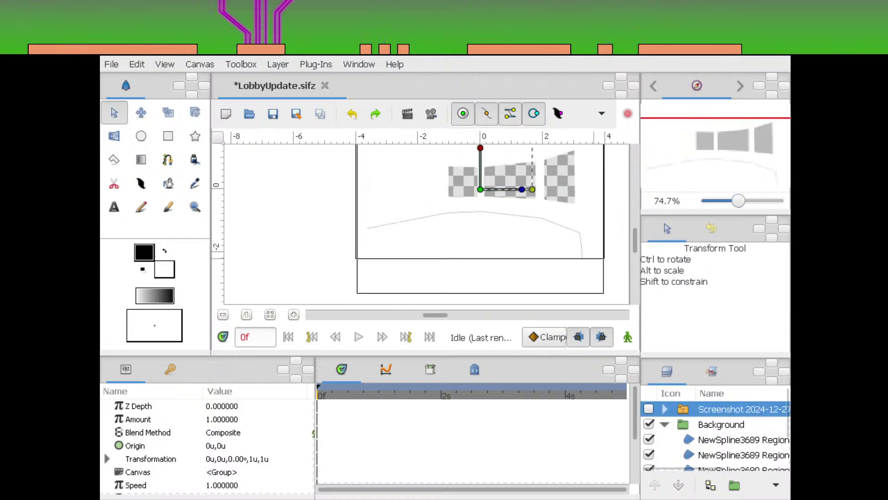
scroll(426, 220, "up", 2)
left_click(399, 217)
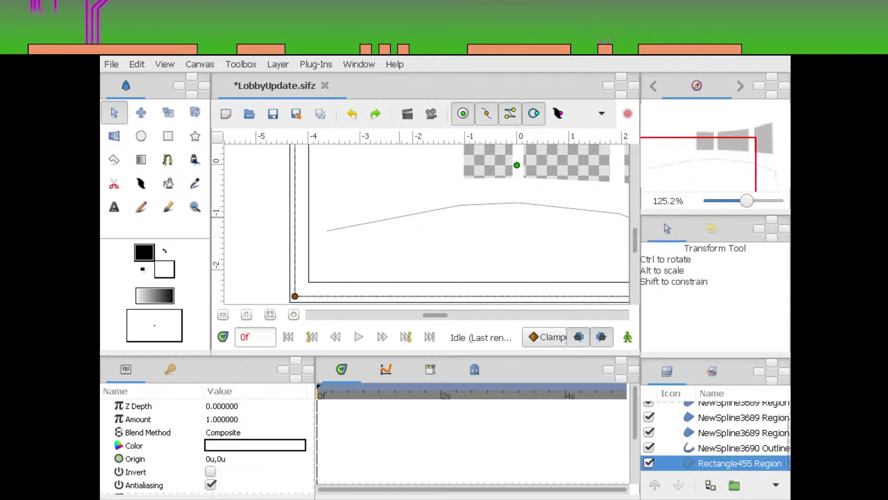
left_click(389, 217)
scroll(185, 449, "down", 5)
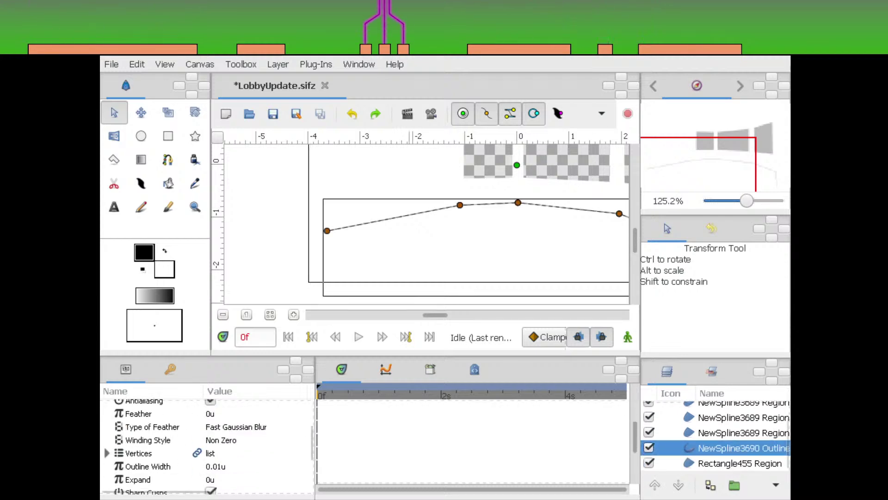
Set the width of the floor outline's Vertex 001 to 0
left_click(106, 453)
left_click(139, 466)
left_click(120, 465)
scroll(139, 462, "down", 3)
left_click(147, 455)
double_click(223, 442)
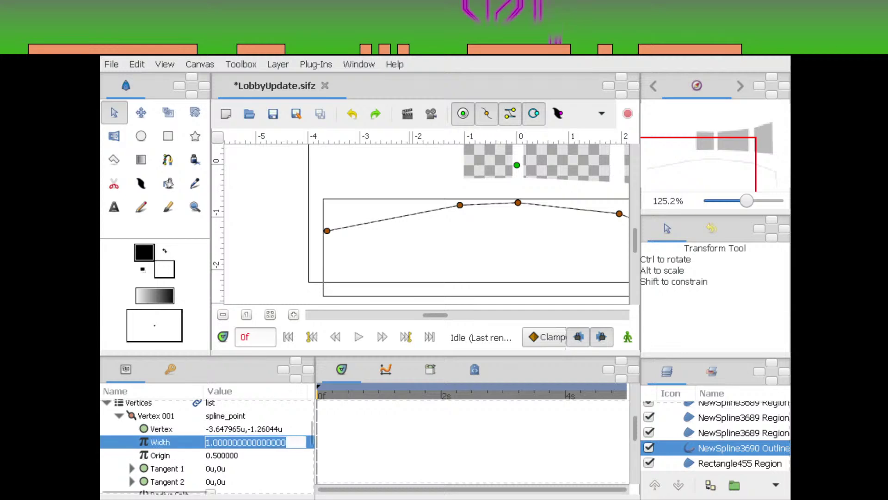
type("0")
key("Return")
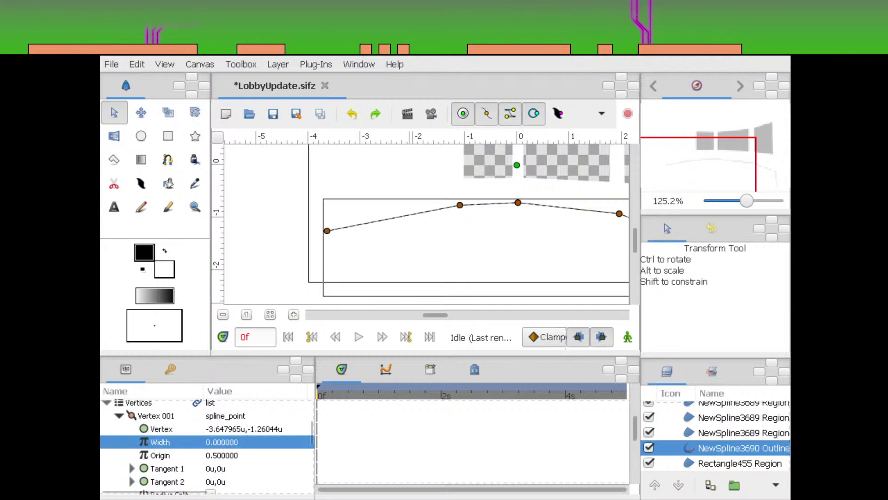
Set the width of the floor outline's Vertex 003 to 0 and collapse its parameters
left_click(119, 415)
left_click(156, 429)
left_click(156, 442)
left_click(120, 442)
double_click(222, 468)
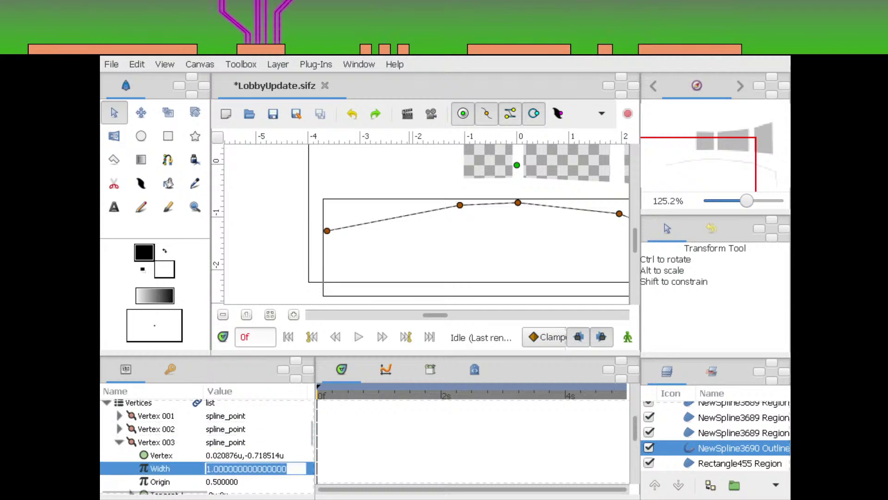
key("Return")
triple_click(231, 468)
type("0")
key("Return")
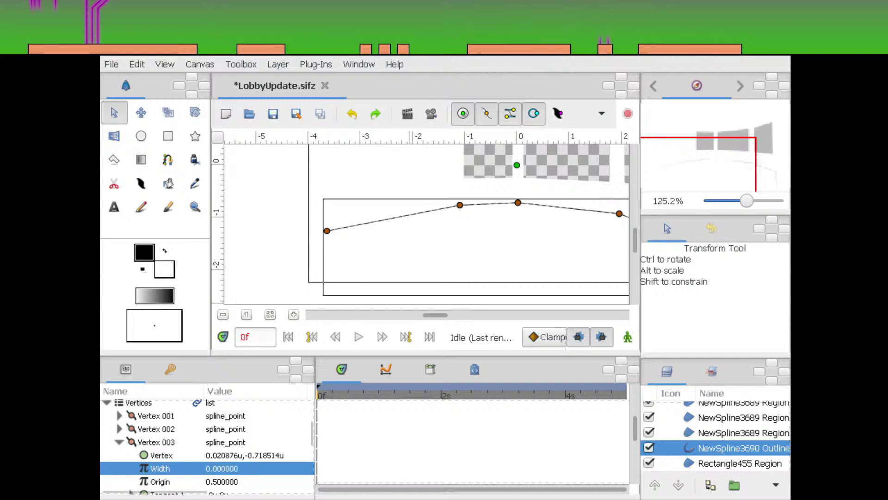
left_click(119, 415)
left_click(119, 416)
left_click(120, 442)
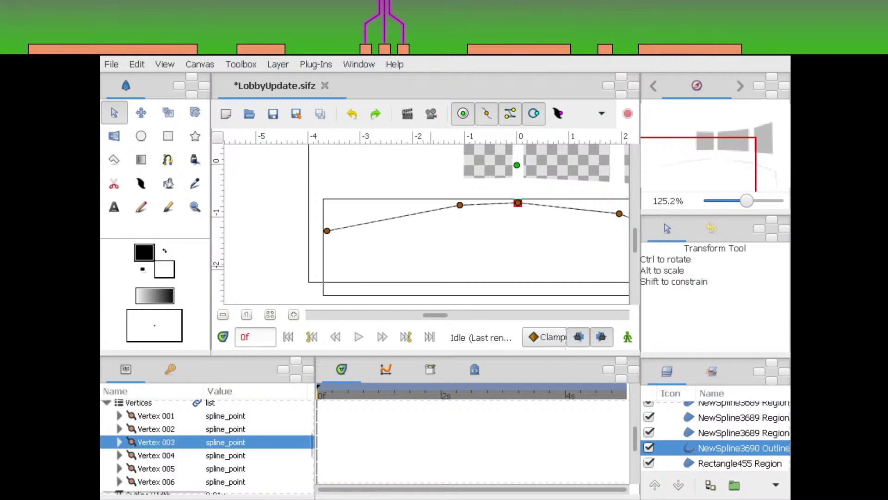
Check the tapered floor outline without its handles and duplicate its layer
left_click(740, 463)
left_click_drag(547, 261, 376, 265)
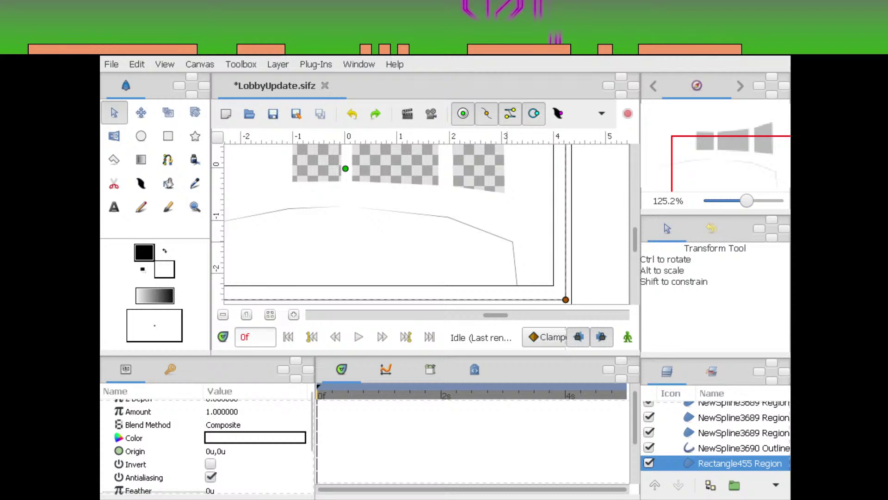
scroll(426, 222, "up", 2)
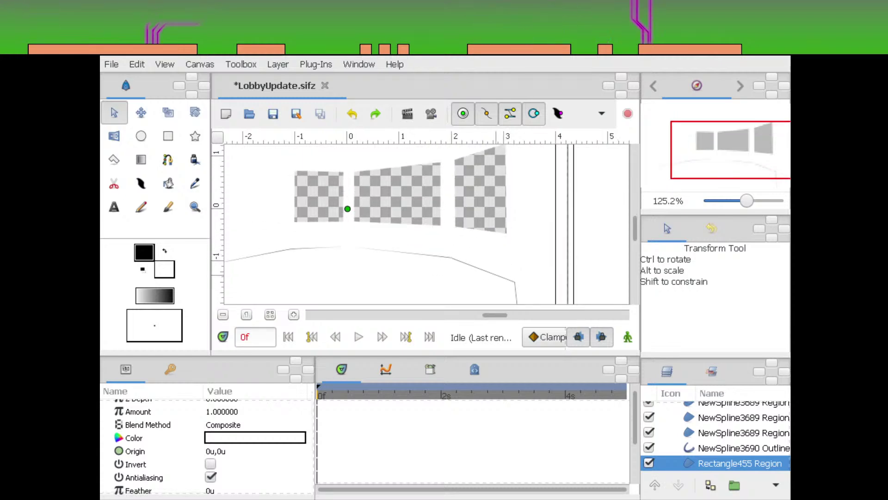
left_click(514, 282)
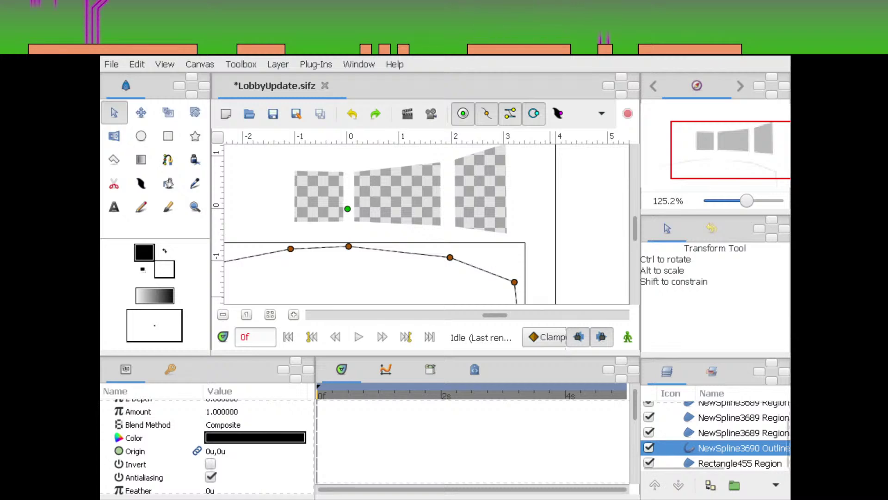
left_click(710, 485)
scroll(513, 282, "down", 2)
scroll(514, 282, "up", 3)
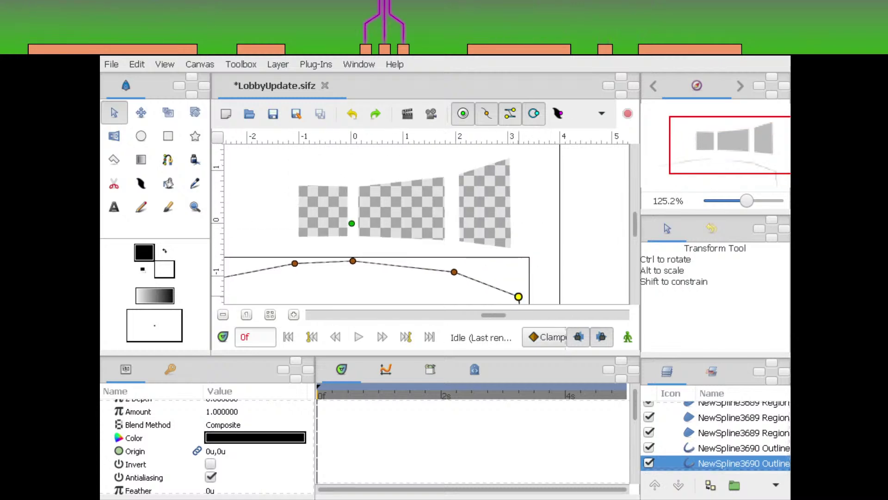
Reduce the duplicate to a vertical corner line between the second and third windows by raising one vertex and deleting the surplus ones
left_click_drag(518, 297, 453, 187)
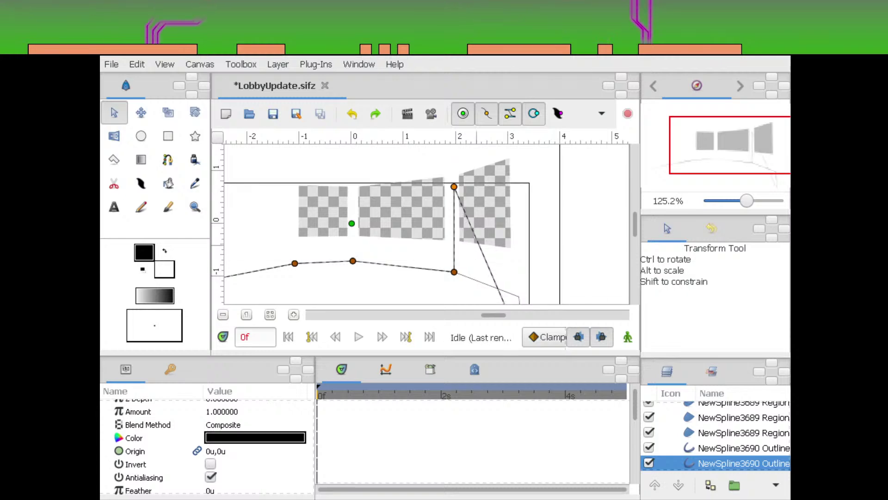
scroll(479, 223, "down", 5)
left_click_drag(399, 185, 554, 272)
left_click_drag(528, 231, 282, 293)
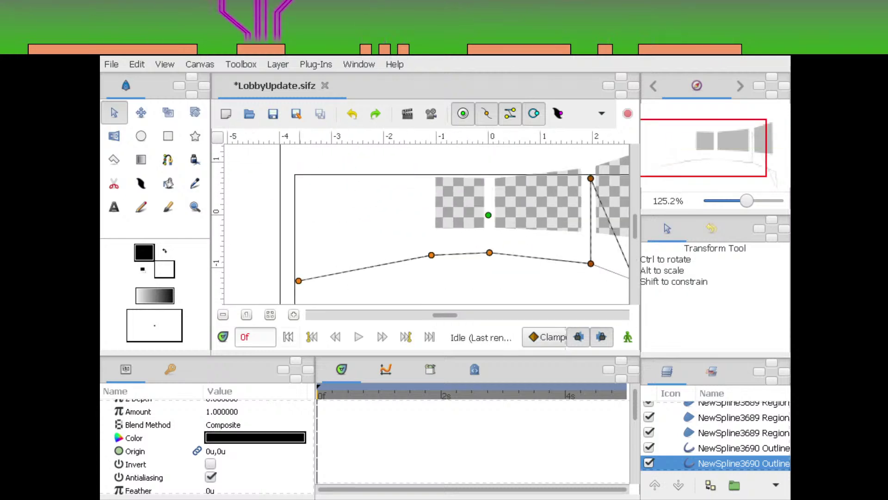
scroll(425, 222, "right", 5)
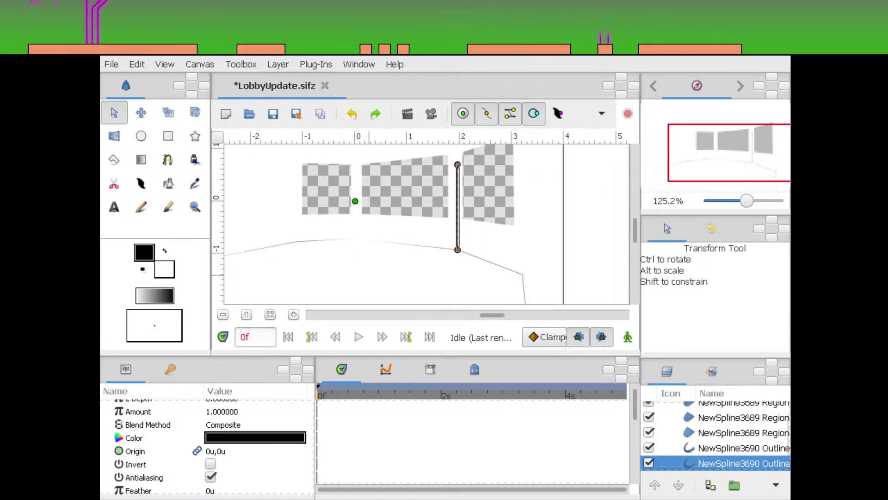
Set the width of Vertex 002 at the top of the vertical corner line to 0
scroll(743, 435, "down", 1)
left_click(743, 432)
left_click(742, 448)
scroll(209, 446, "down", 5)
left_click(107, 445)
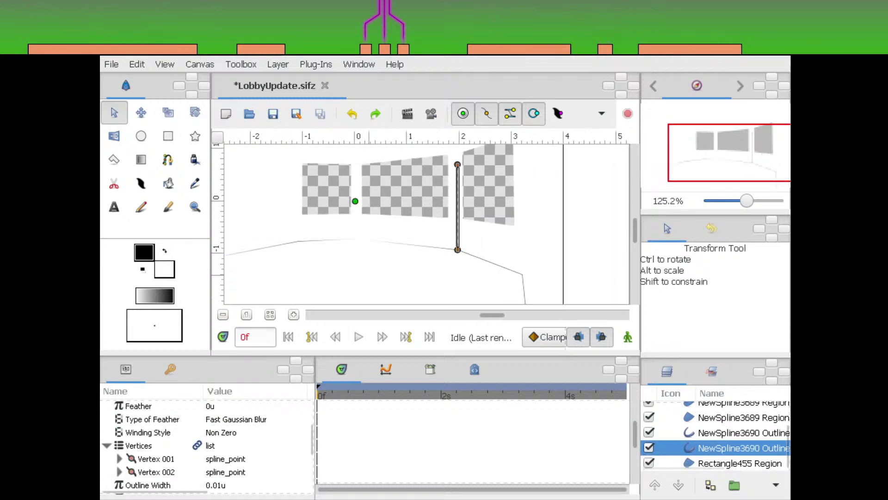
left_click(155, 458)
left_click(155, 472)
left_click(119, 472)
scroll(185, 463, "down", 3)
left_click(222, 447)
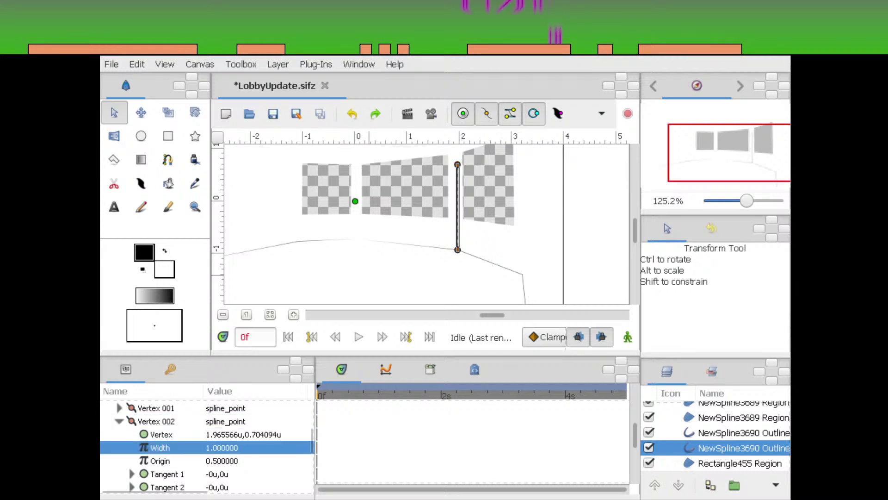
key("Return")
type("0")
key("Return")
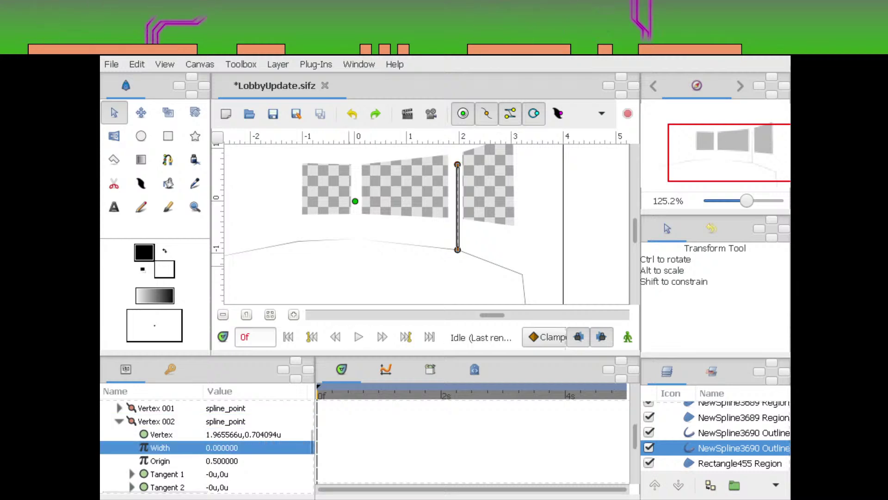
Select the original floor outline layer and duplicate it again
left_click_drag(416, 259, 482, 262)
left_click(740, 433)
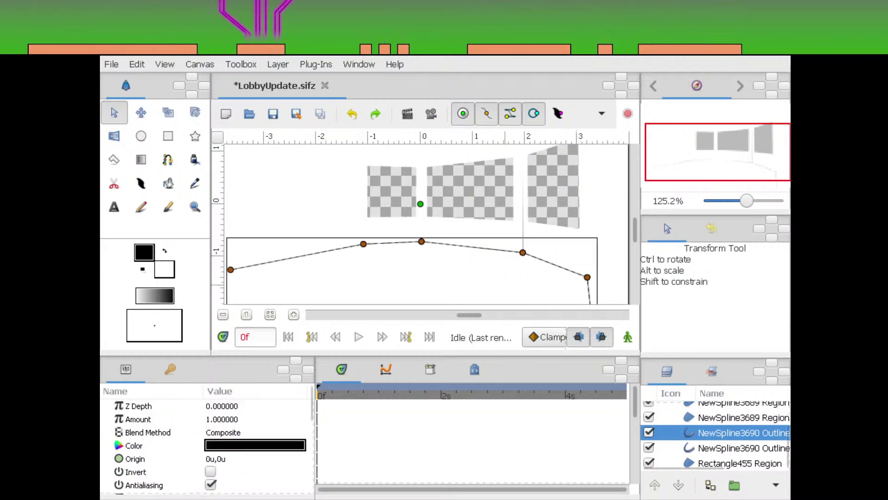
left_click(711, 485)
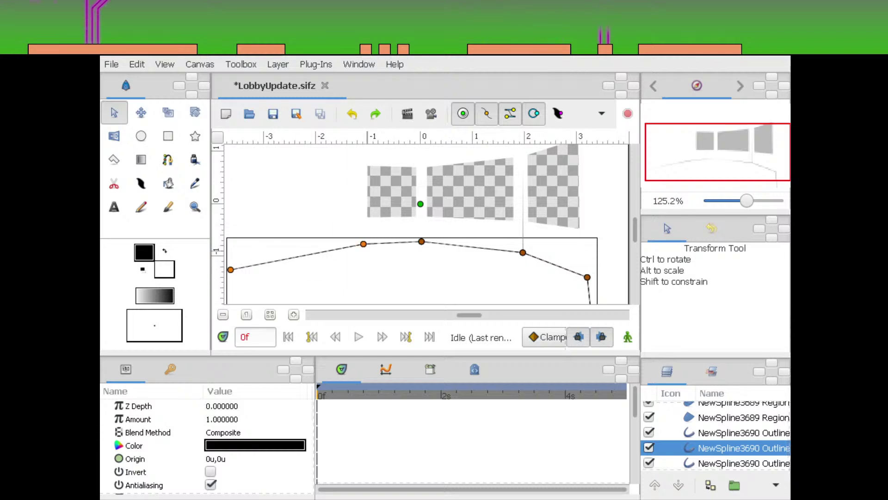
Turn the second duplicate into a vertical corner line between the first and second windows by raising one vertex and removing the surplus ones
left_click_drag(389, 220, 226, 288)
left_click_drag(324, 222, 295, 261)
left_click_drag(335, 283, 394, 192)
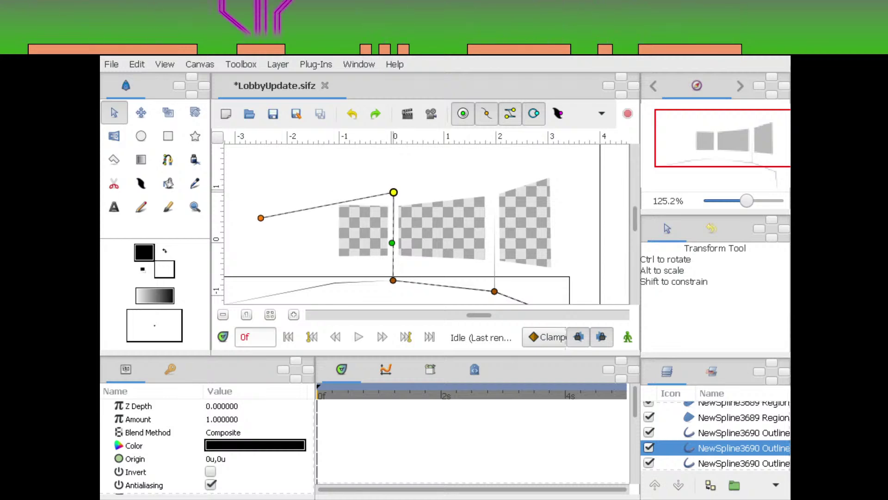
left_click_drag(484, 259, 457, 193)
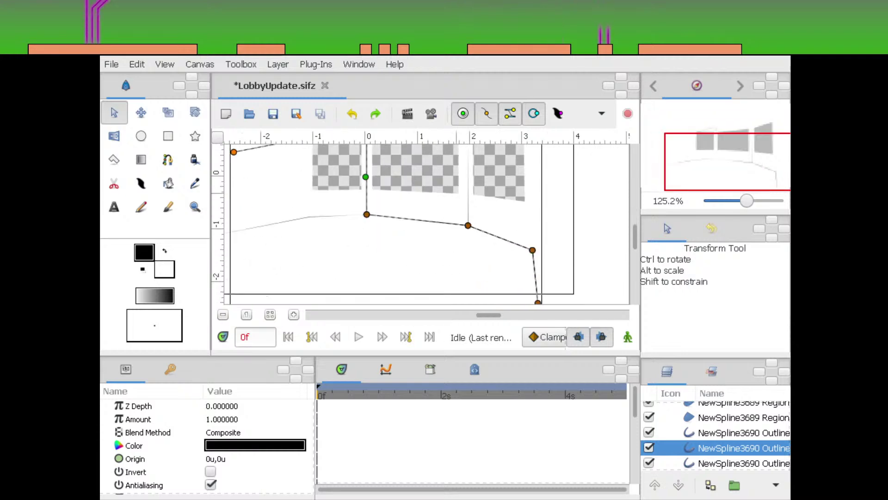
left_click(743, 447)
left_click(744, 433)
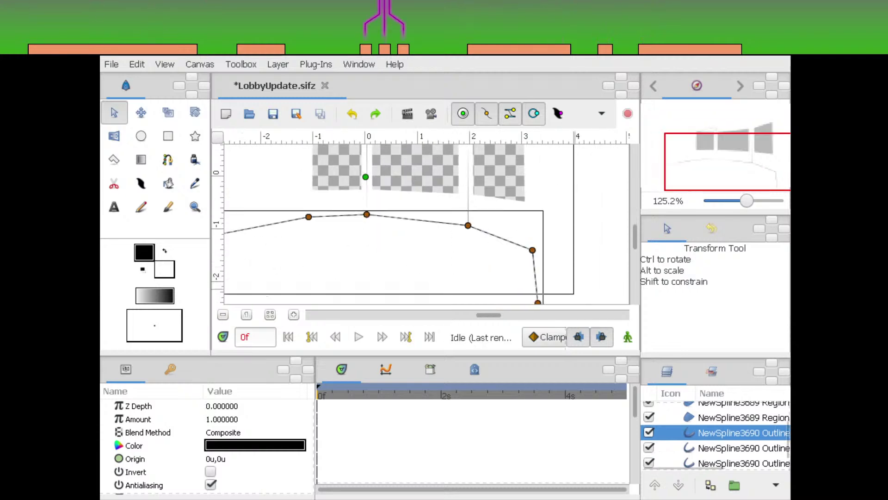
Show the reference screenshot layer over the drawing and select the topmost NewSpline3690 outline layer
scroll(743, 432, "up", 3)
left_click_drag(512, 210, 524, 289)
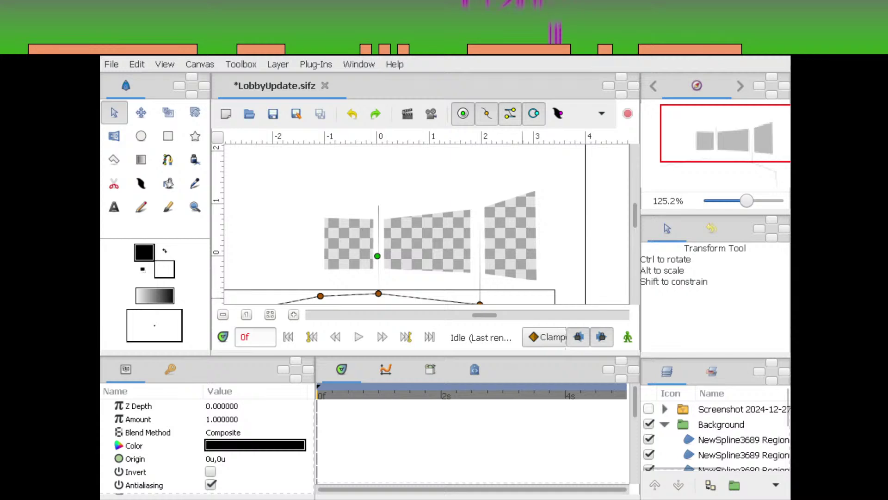
left_click(649, 409)
left_click_drag(523, 215, 533, 249)
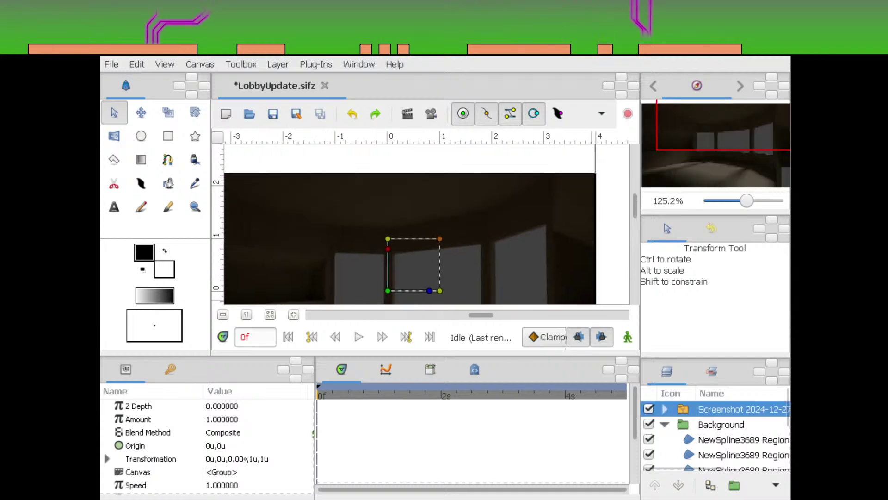
scroll(743, 432, "down", 5)
scroll(743, 432, "up", 2)
left_click(743, 433)
left_click(743, 448)
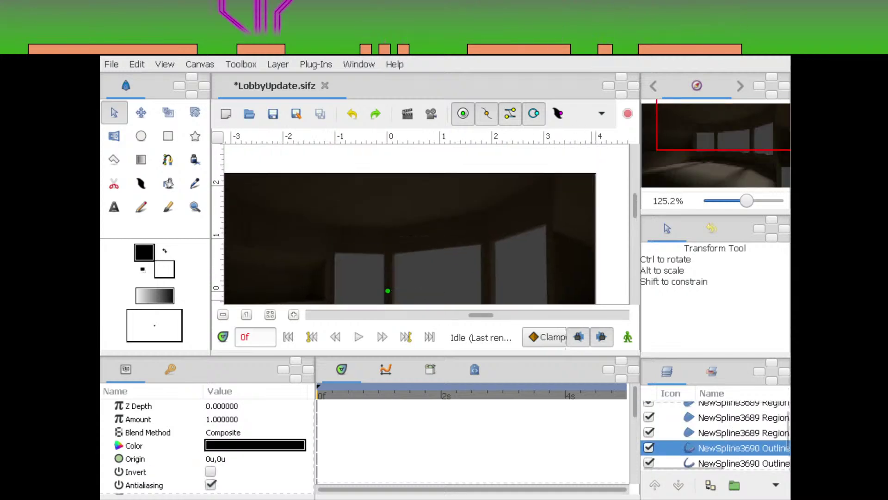
Draw a six-point spline along the ceiling edge of the reference, from the left wall over the windows to beyond the frame's upper edge
left_click_drag(463, 241, 549, 245)
key("alt+b")
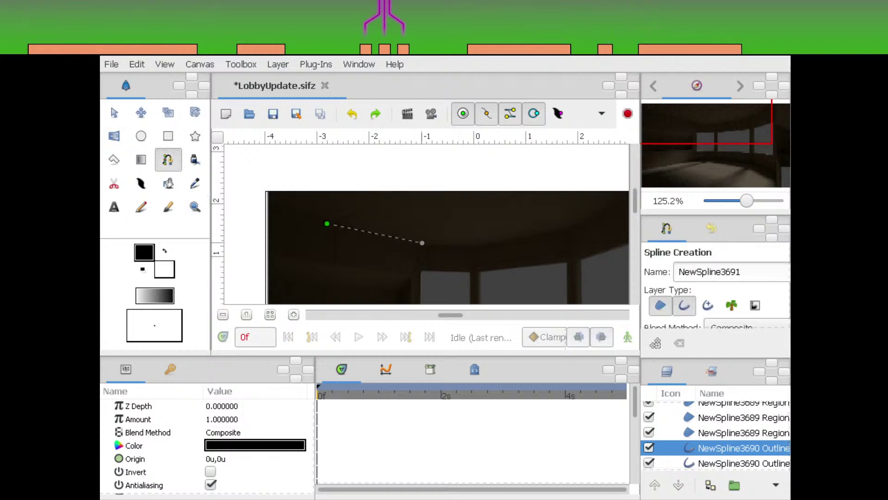
left_click(473, 245)
left_click_drag(591, 241, 440, 258)
left_click(432, 242)
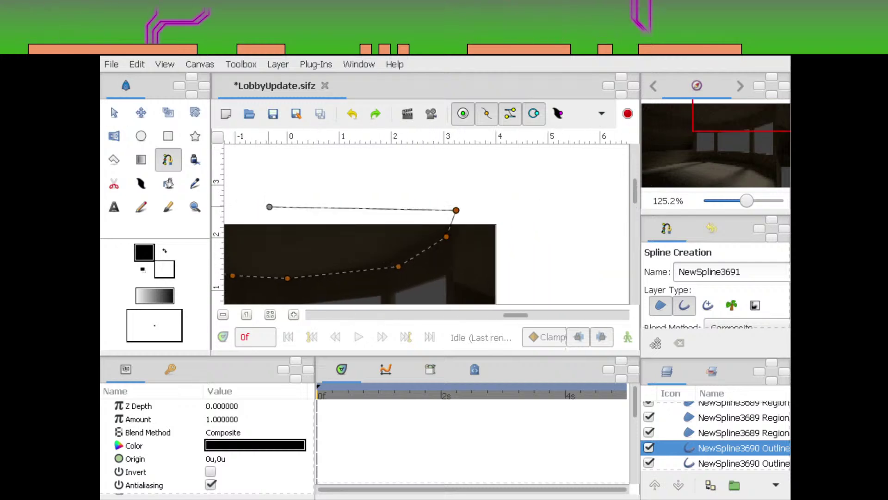
key("alt+a")
Delete the NewSpline3691 region layer so only the ceiling spline's outline remains
left_click(743, 447)
left_click(744, 462)
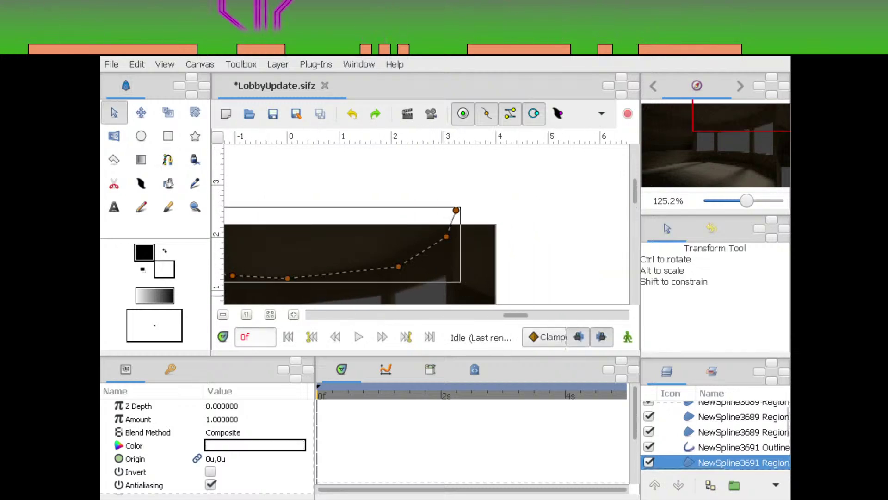
key("Delete")
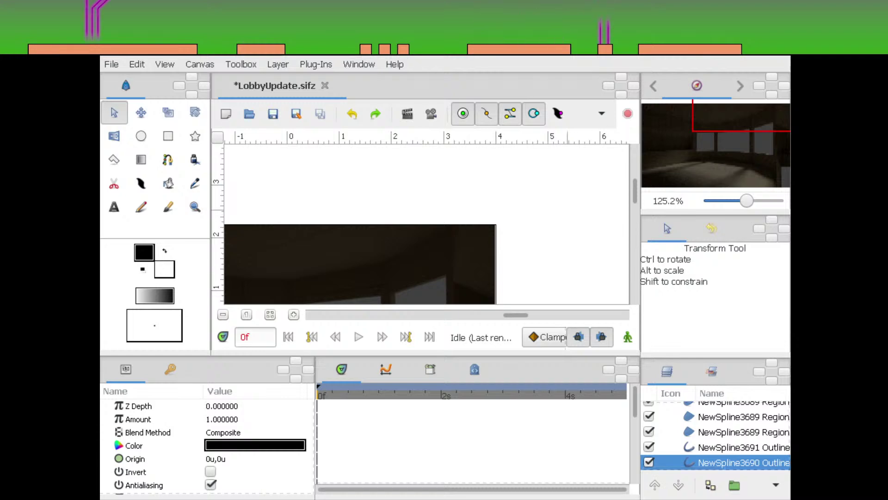
Select the NewSpline3691 outline and shift its fourth and fifth vertices slightly left to match the ceiling corners in the reference
left_click_drag(767, 104, 774, 113)
left_click(770, 201)
scroll(735, 437, "down", 3)
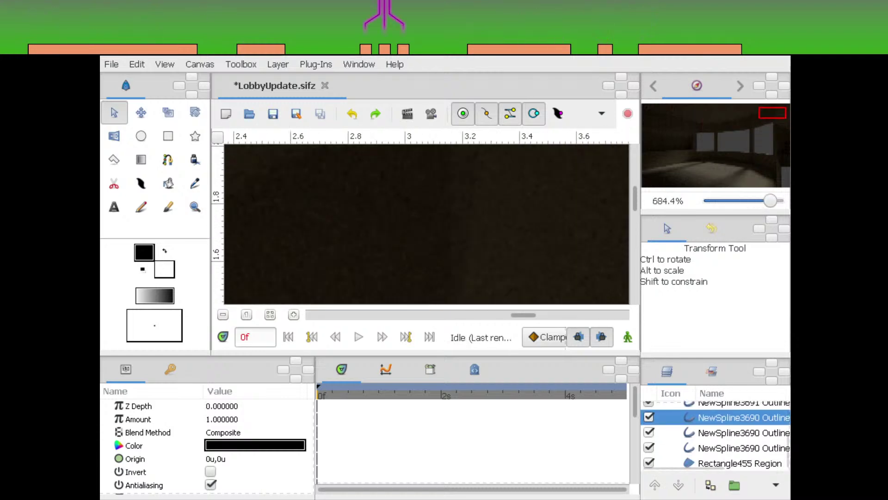
scroll(744, 433, "up", 1)
left_click(744, 417)
left_click(774, 111)
left_click_drag(770, 200, 753, 201)
left_click_drag(753, 113, 746, 121)
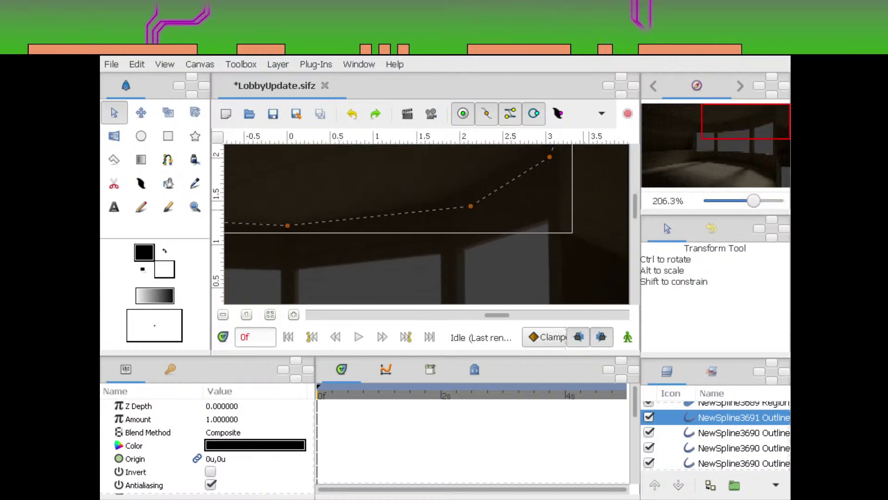
left_click_drag(754, 201, 755, 201)
scroll(736, 435, "up", 3)
left_click_drag(472, 230, 460, 251)
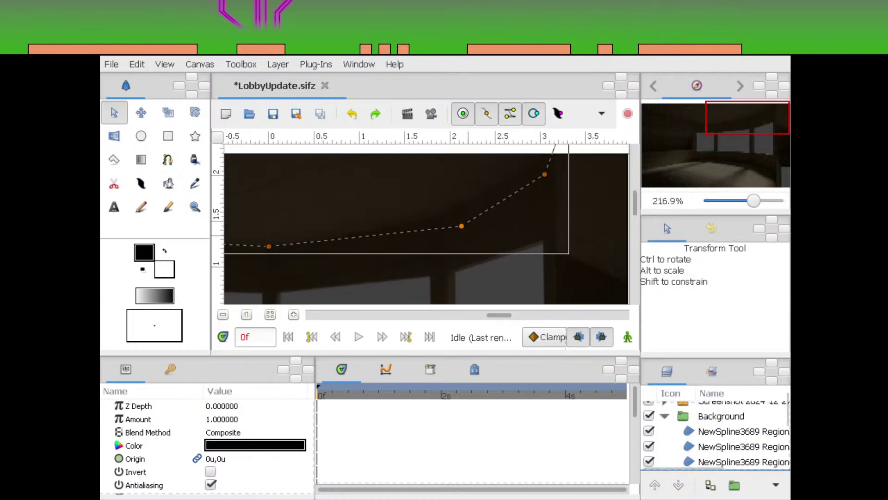
left_click_drag(754, 201, 766, 201)
left_click_drag(531, 225, 502, 244)
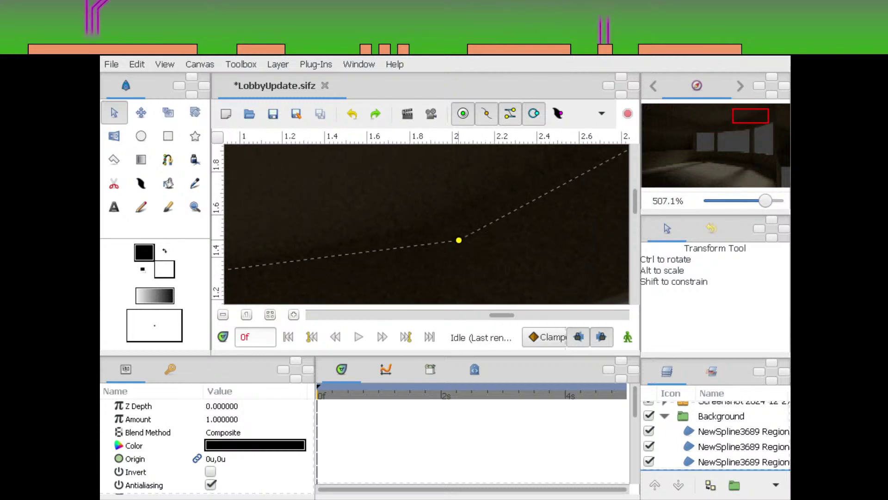
left_click_drag(518, 157, 354, 259)
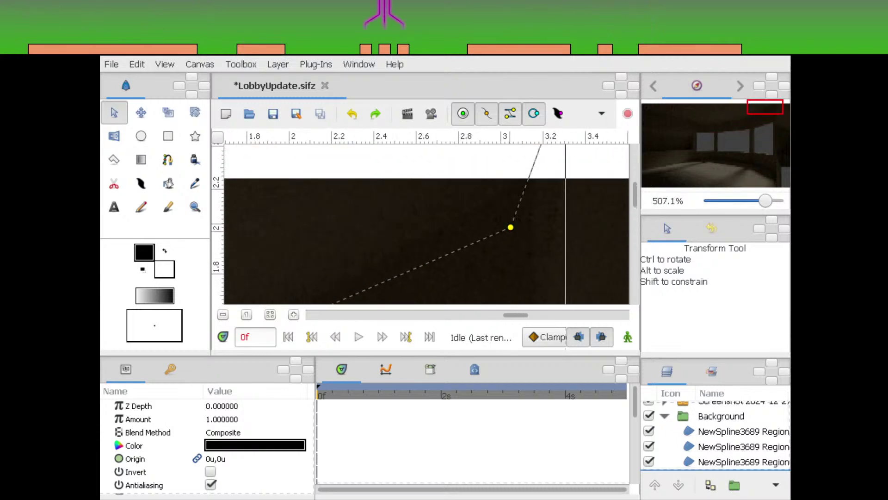
mouse_move(511, 228)
left_mouse_down()
mouse_move(494, 194)
mouse_move(510, 225)
left_mouse_up()
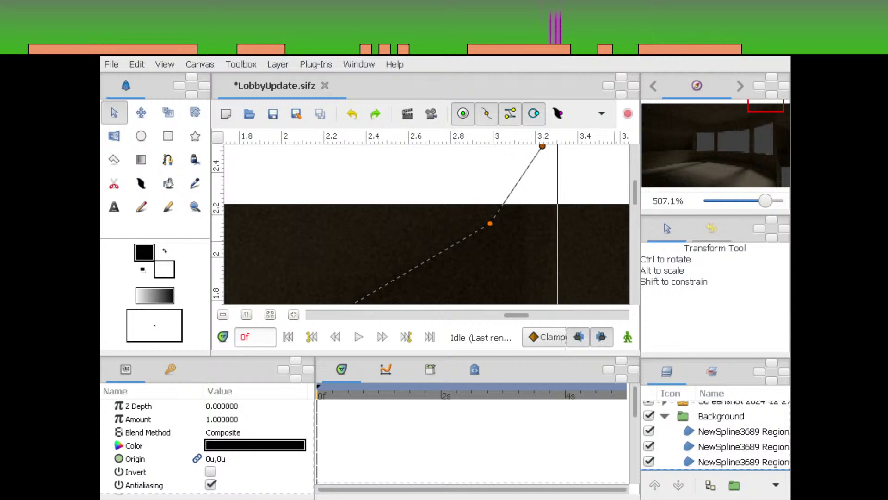
Compare the remaining ceiling vertices with the reference and move the end vertex above the frame's upper edge slightly left
left_click_drag(767, 105, 711, 125)
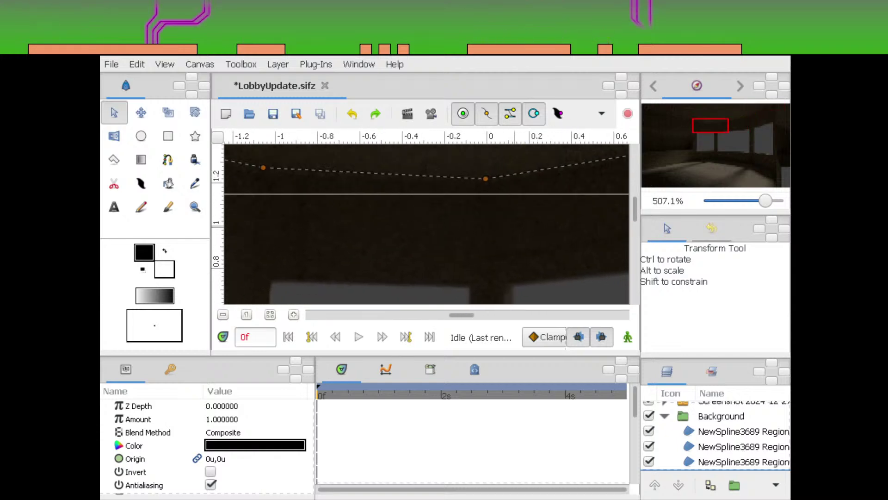
scroll(427, 224, "down", 2)
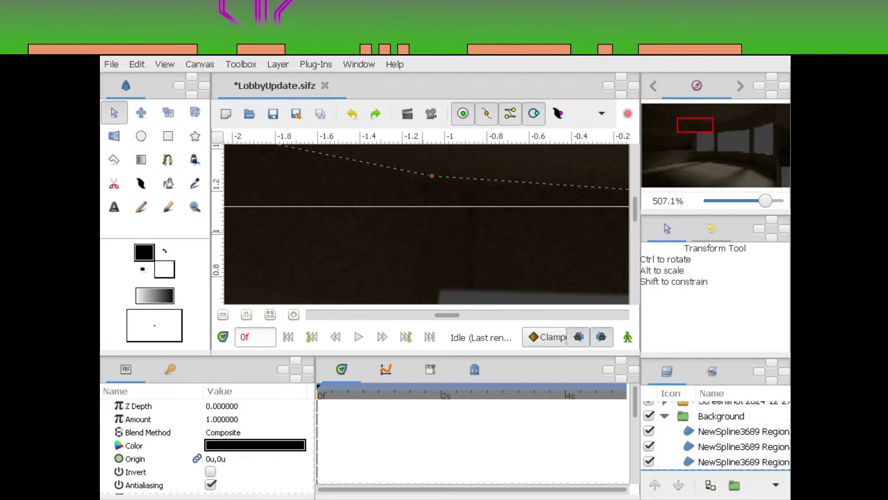
scroll(427, 224, "left", 3)
scroll(427, 224, "up", 3)
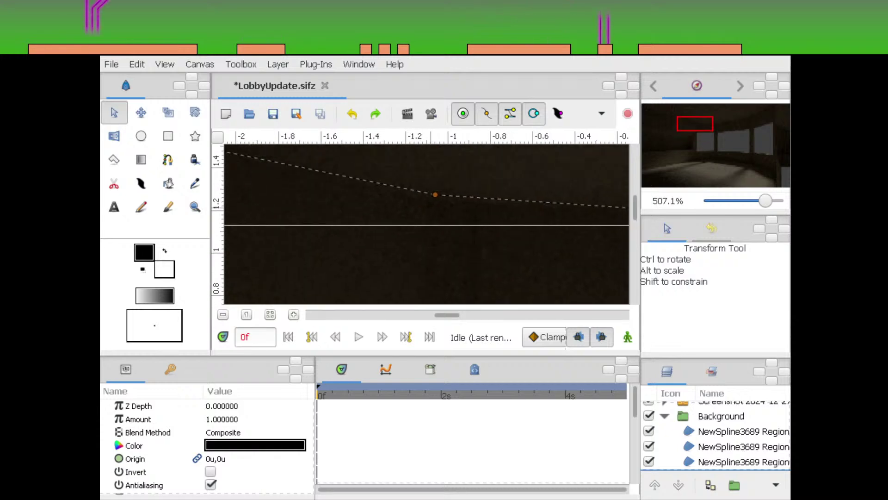
scroll(427, 224, "up", 3)
scroll(427, 224, "left", 6)
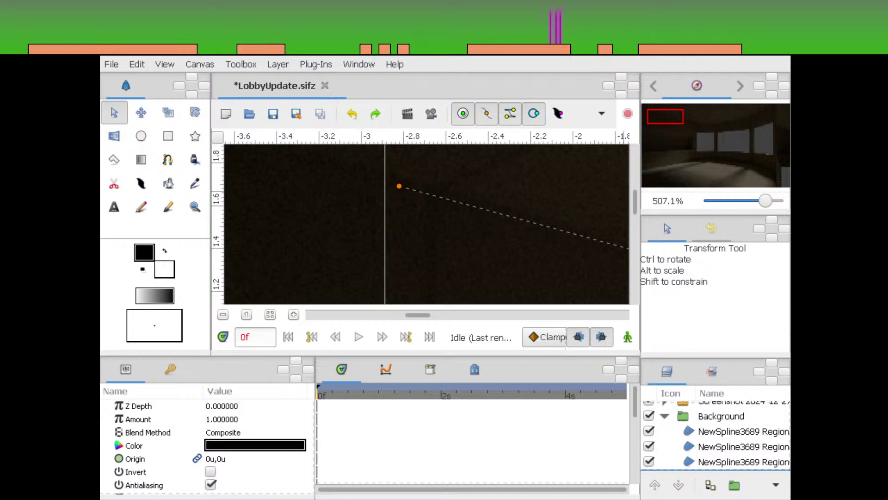
scroll(404, 192, "down", 8)
scroll(426, 224, "up", 2)
left_click_drag(611, 240, 481, 225)
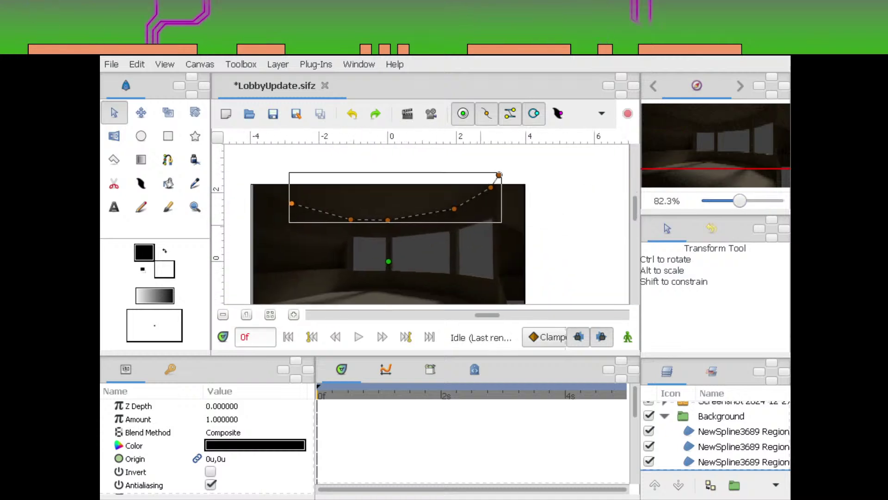
scroll(571, 183, "up", 3)
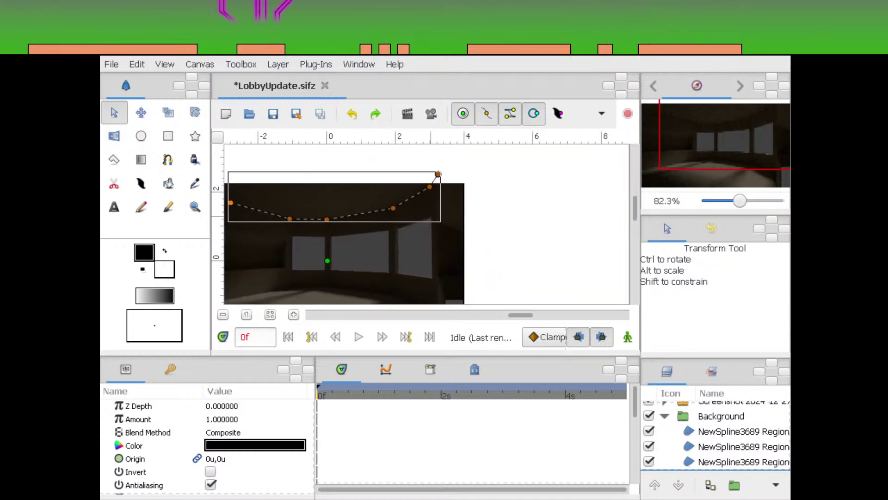
scroll(449, 153, "up", 3)
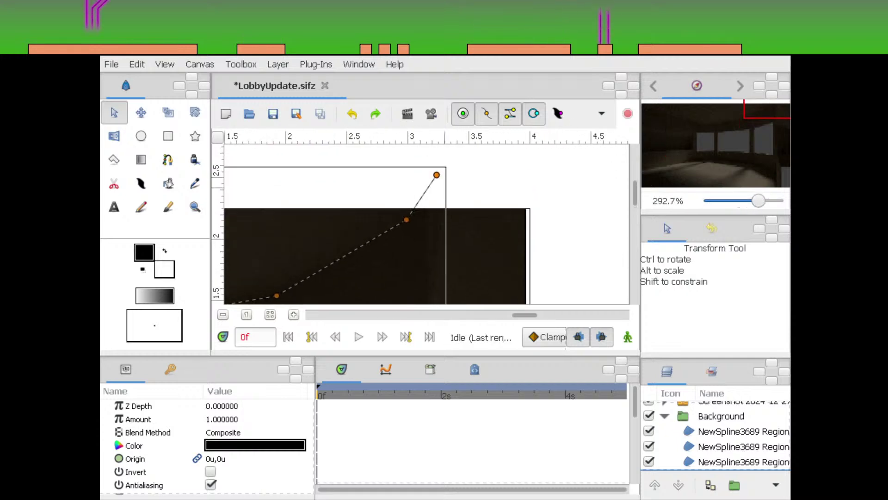
left_click_drag(429, 173, 421, 170)
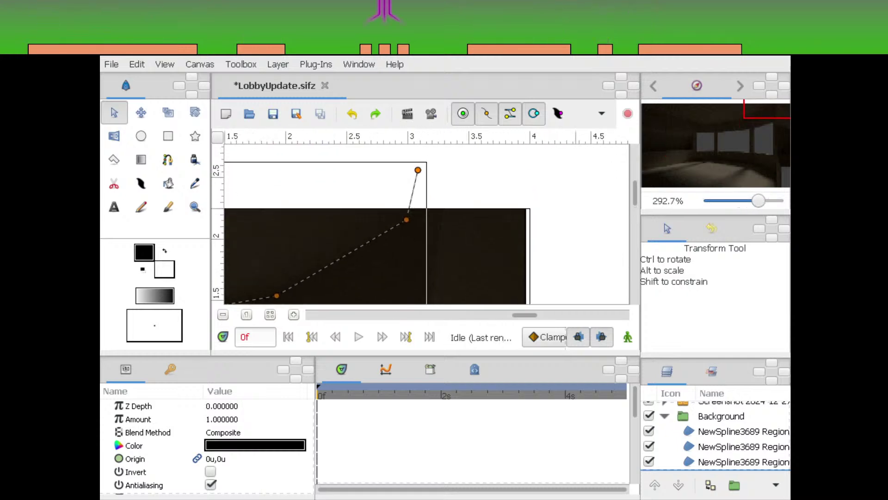
Hide the reference screenshot layer and select the NewSpline3691 ceiling outline
scroll(427, 224, "down", 5)
scroll(657, 418, "up", 1)
left_click(649, 409)
left_click_drag(447, 241, 581, 142)
left_click(731, 440)
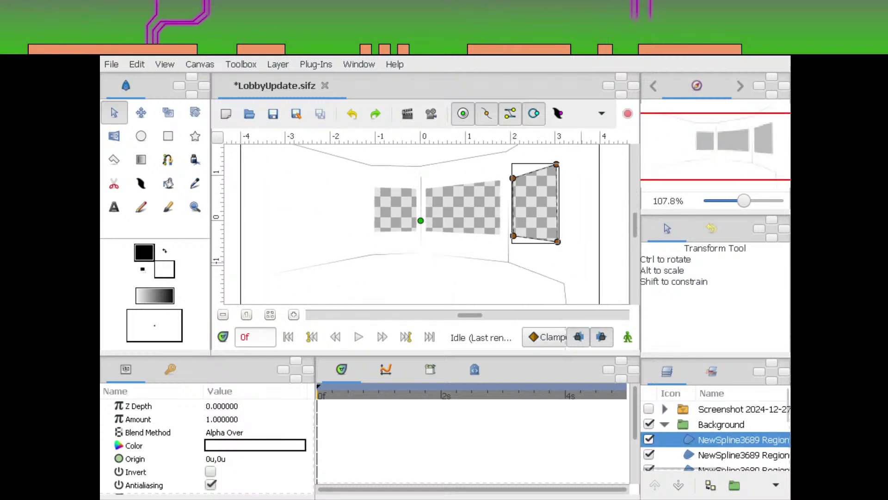
scroll(731, 440, "down", 3)
left_click(731, 441)
scroll(207, 446, "down", 5)
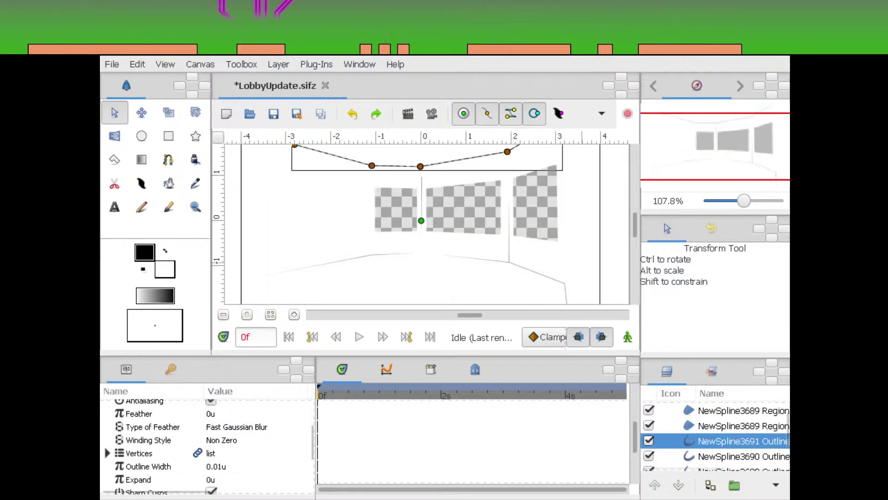
Set the width of Vertex 001 at the ceiling outline's left end to 0
left_click(107, 453)
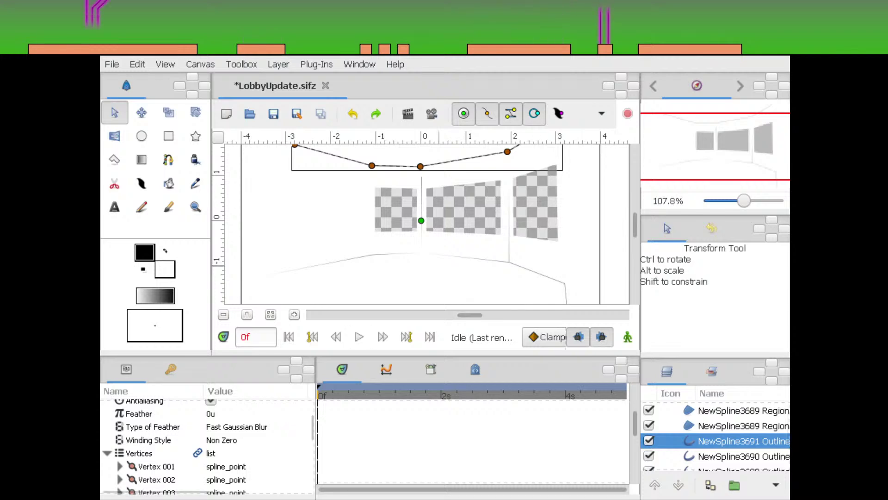
left_click(138, 453)
left_click(156, 466)
left_click(120, 466)
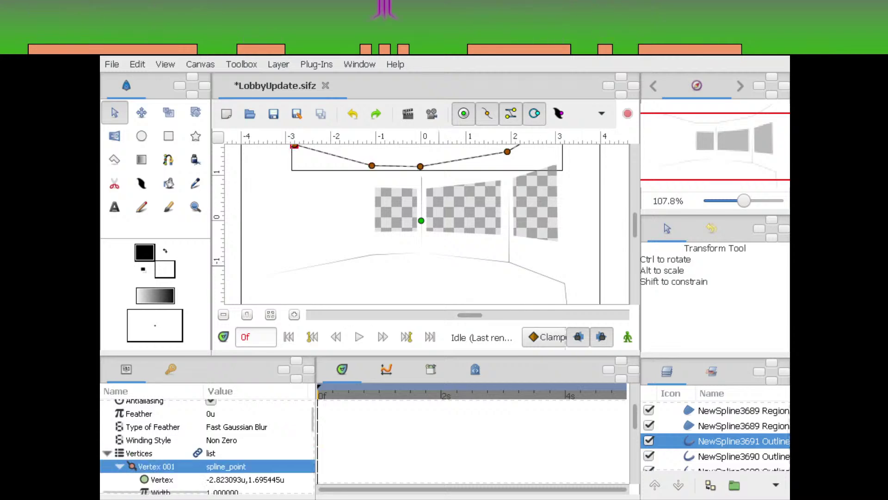
scroll(185, 467, "down", 2)
left_click(231, 459)
type("0")
key("Return")
scroll(185, 458, "down", 2)
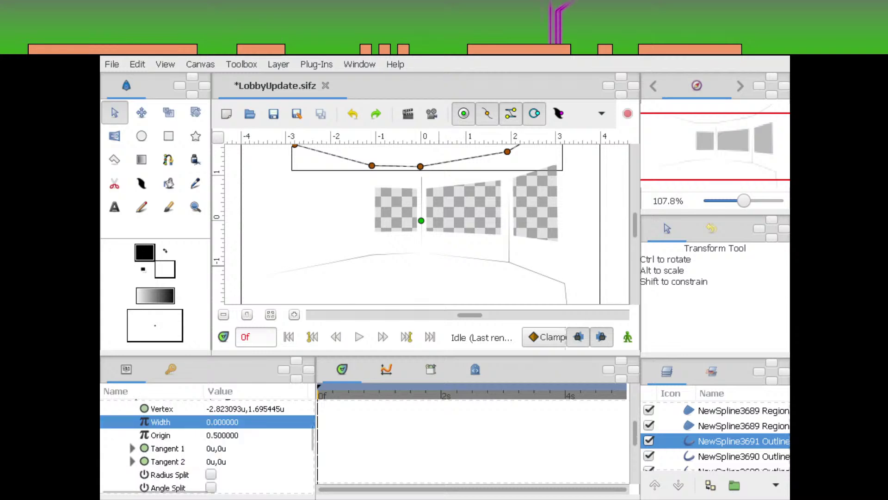
Set the width of the ceiling outline's Vertex 004 to 0
scroll(185, 458, "up", 1)
left_click(120, 415)
left_click(157, 441)
left_click(156, 453)
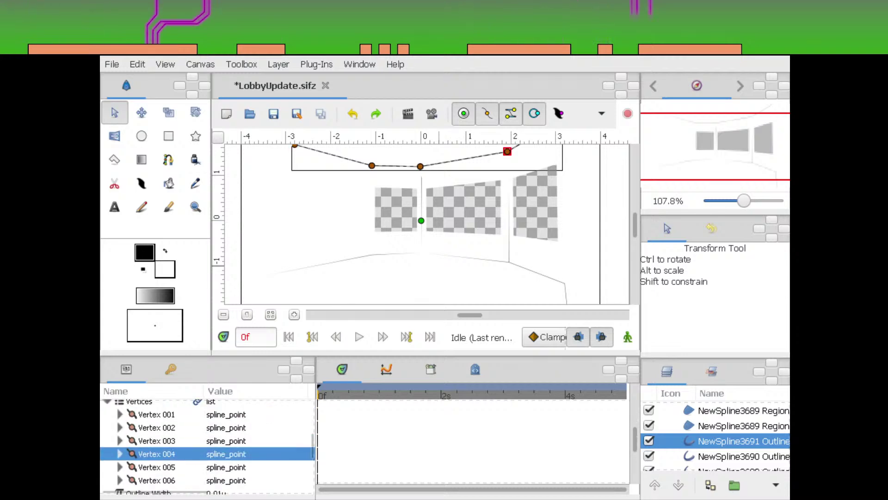
left_click(120, 453)
scroll(185, 454, "down", 2)
left_click(231, 446)
type("000000")
key("Return")
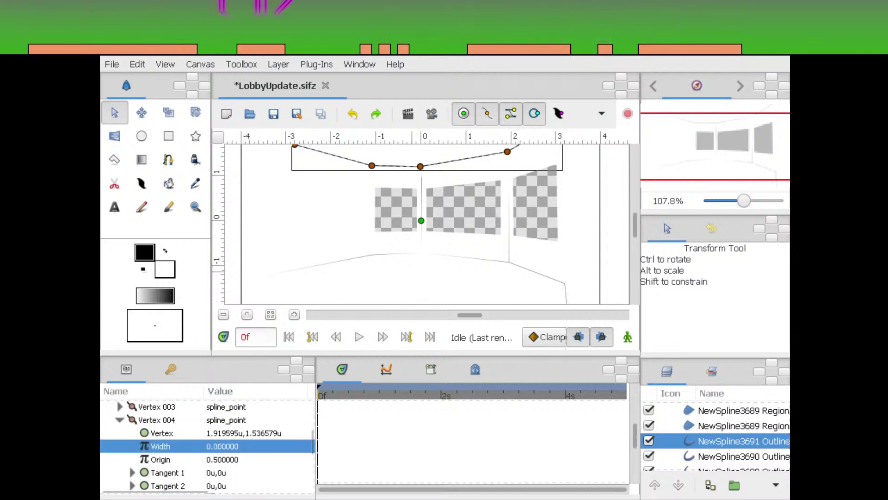
Select the background rectangle to check the tapered ceiling outline without handles, and save the file
left_click(333, 213)
left_click_drag(333, 213, 381, 196)
left_click(274, 114)
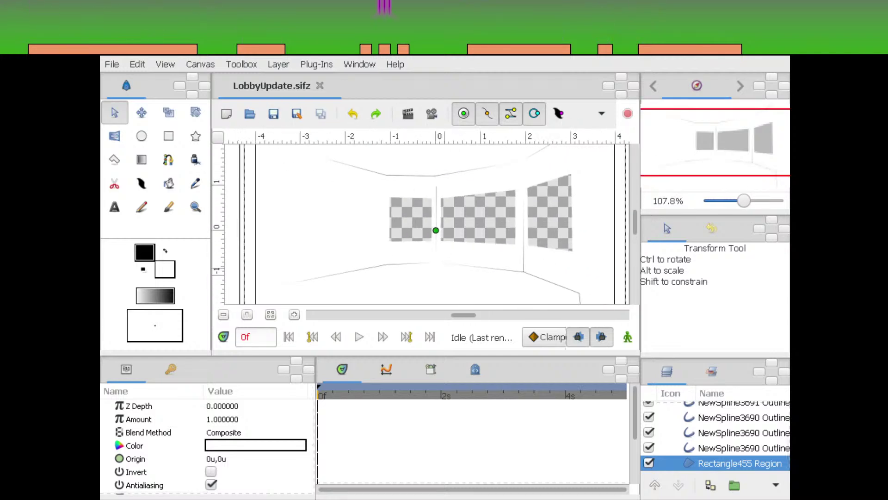
Extend the corner line between the first and second windows upward until its top vertex passes just above the ceiling outline
scroll(717, 435, "up", 10)
left_click_drag(437, 199, 478, 296)
scroll(420, 222, "up", 7)
left_click(472, 268)
left_click_drag(484, 234, 444, 194)
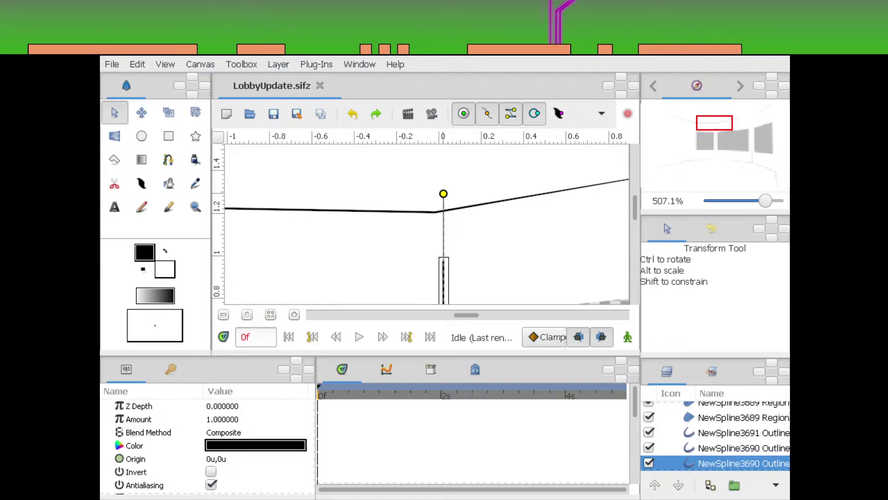
left_click_drag(444, 194, 443, 191)
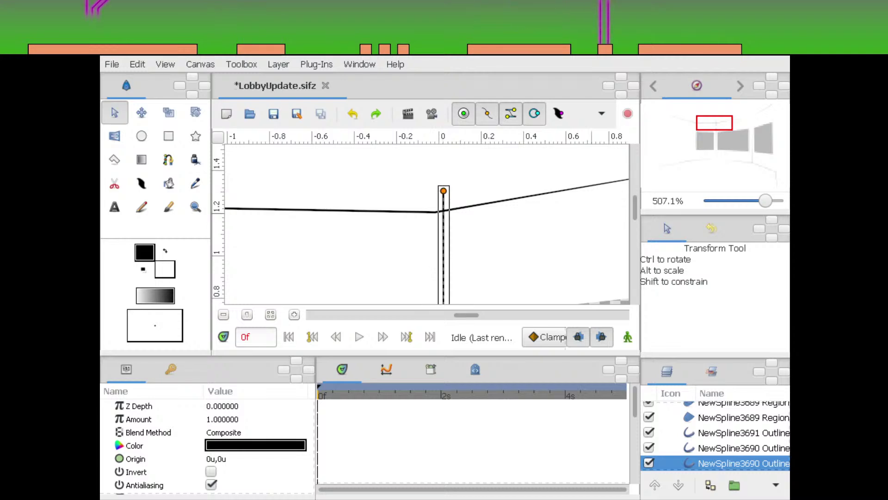
Move the ceiling outline's bend vertex onto the vertical corner line between the first and second windows
left_click_drag(766, 201, 778, 201)
left_click(432, 197)
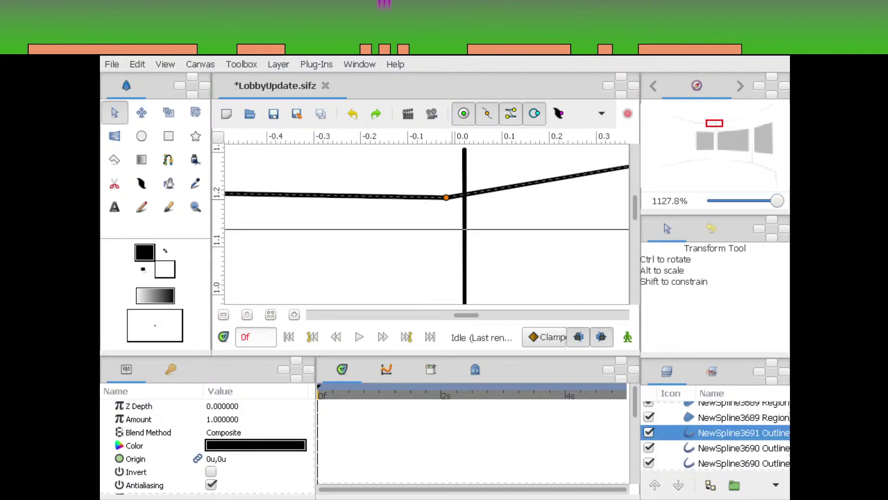
left_click_drag(446, 197, 465, 198)
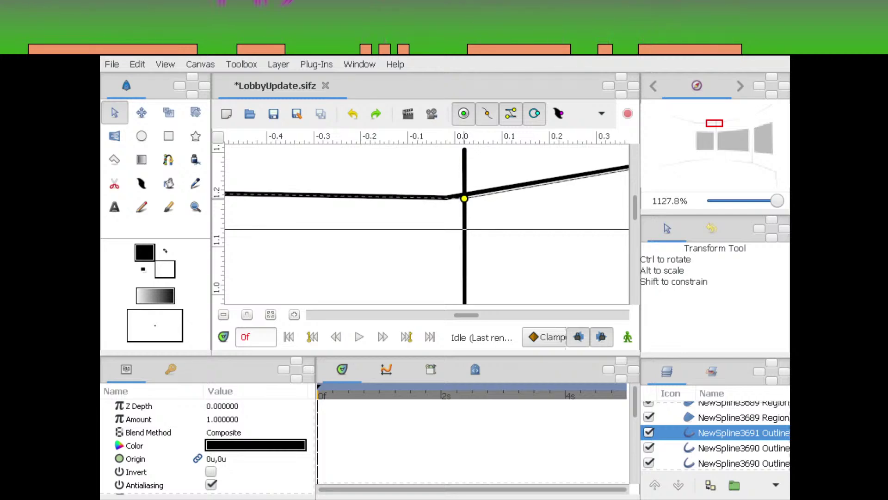
Lower the top vertex of that corner line until it meets the ceiling outline's bend, and save the file
left_click(464, 220)
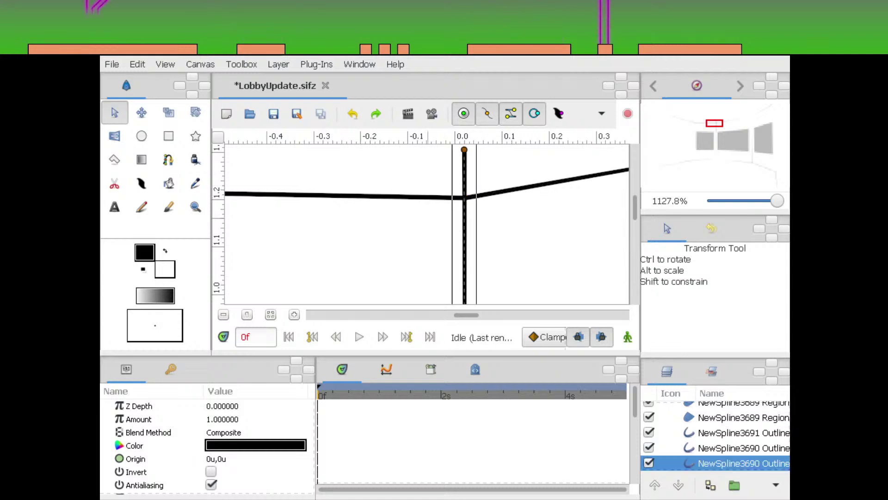
left_click_drag(464, 149, 465, 202)
left_click(493, 216)
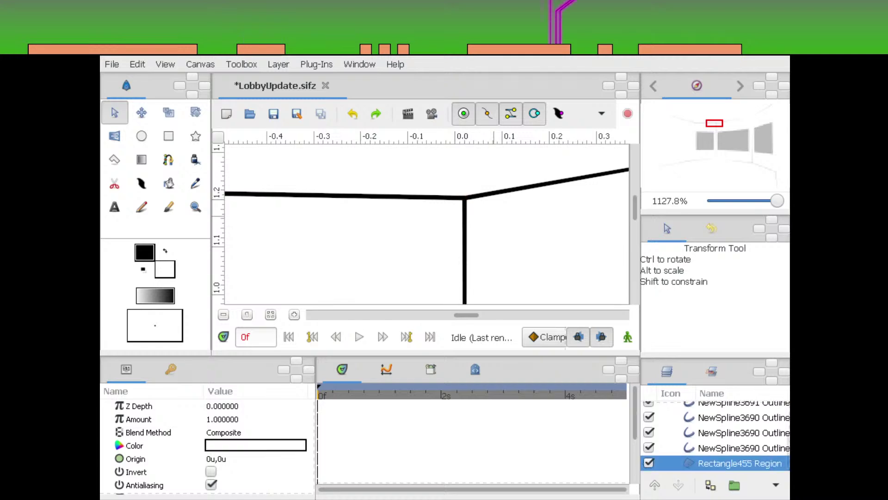
scroll(493, 216, "down", 11)
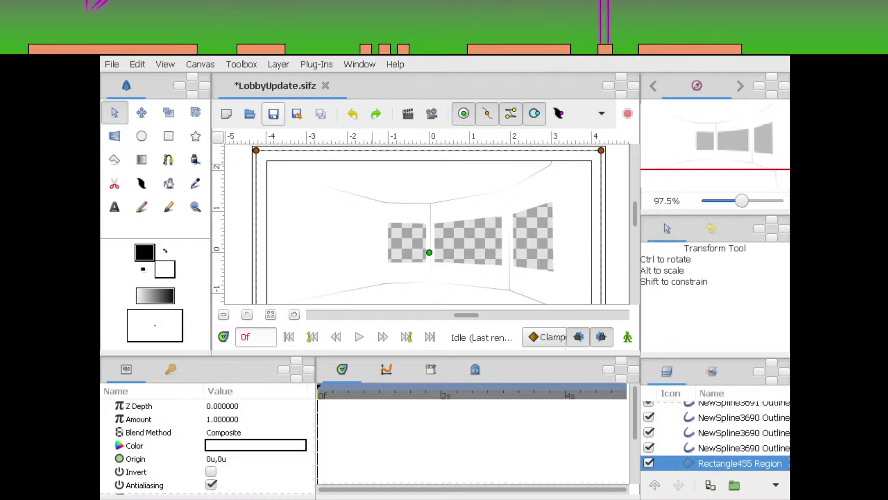
left_click(273, 114)
Show the reference screenshot layer, select the ceiling outline layer and activate the Spline tool for tracing the side-wall recess
left_click_drag(442, 245, 446, 223)
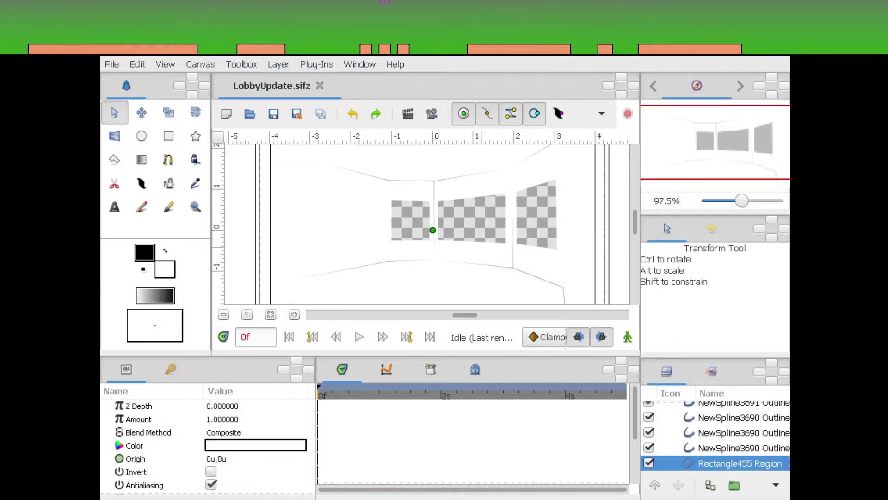
scroll(715, 436, "up", 3)
scroll(715, 436, "up", 1)
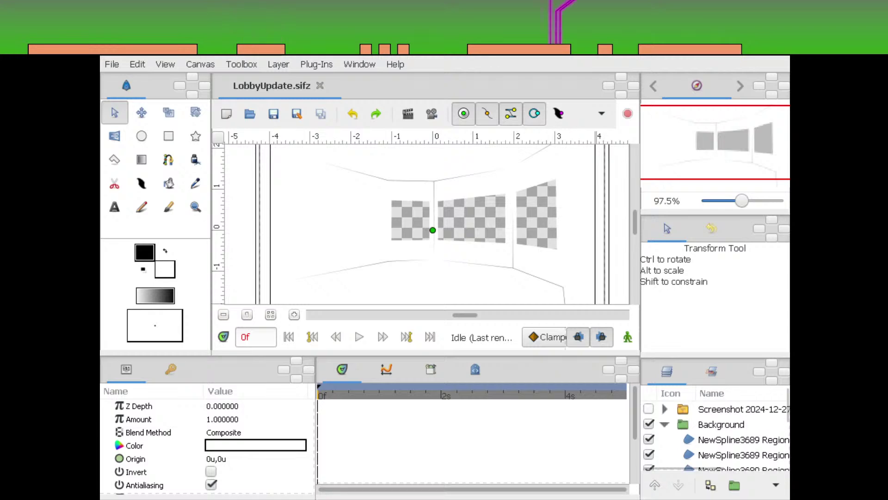
left_click(649, 409)
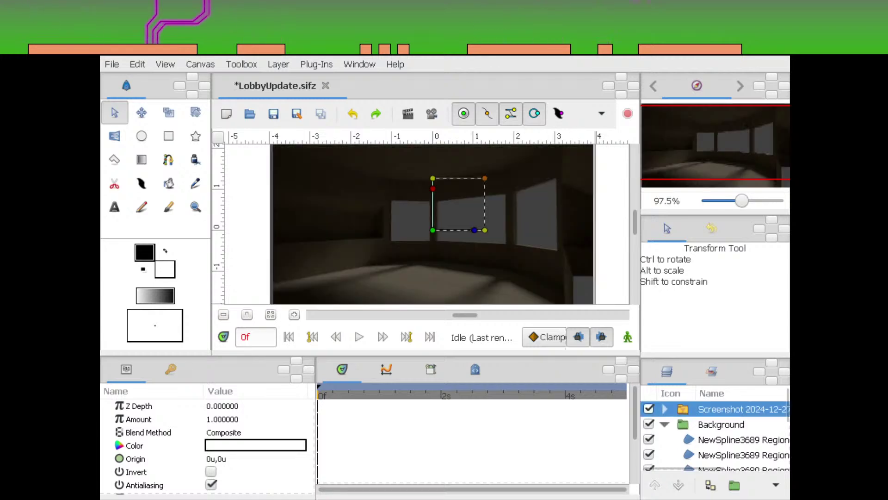
left_click(743, 440)
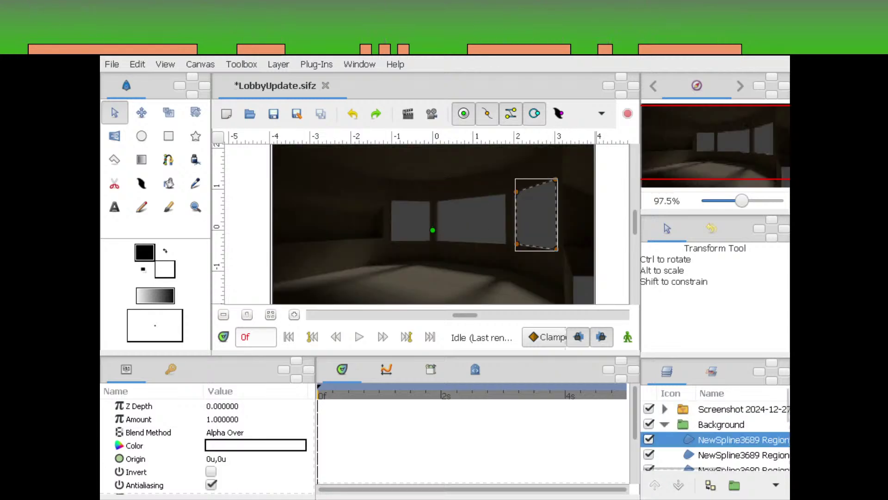
scroll(743, 437, "down", 2)
left_click(743, 426)
left_click_drag(528, 250, 622, 262)
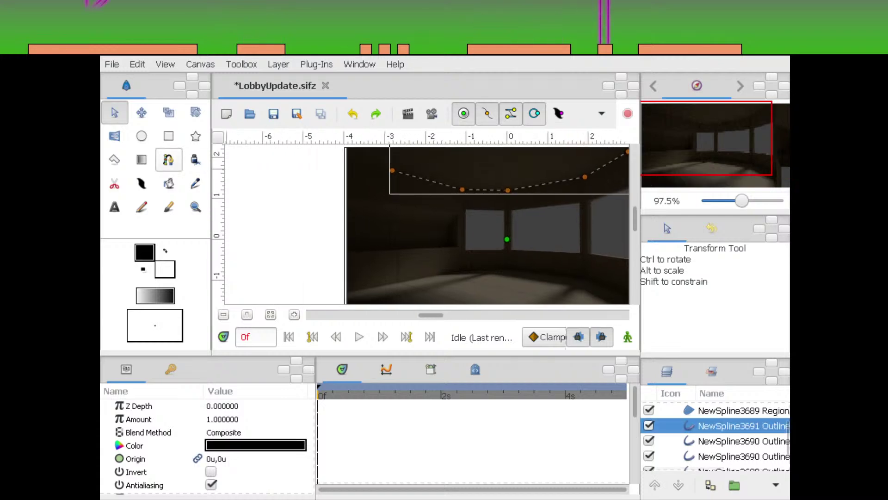
left_click(142, 160)
left_click(169, 160)
left_click_drag(743, 200, 751, 201)
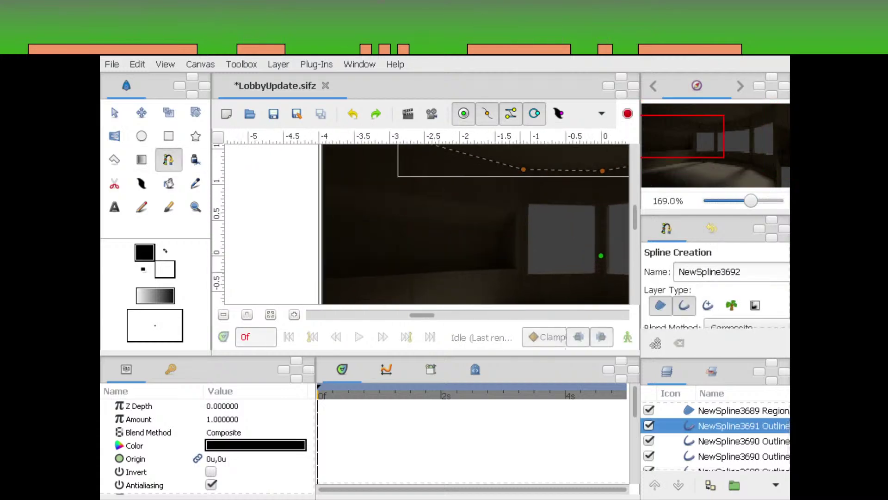
left_click(513, 267)
left_click(365, 270)
left_click(509, 268)
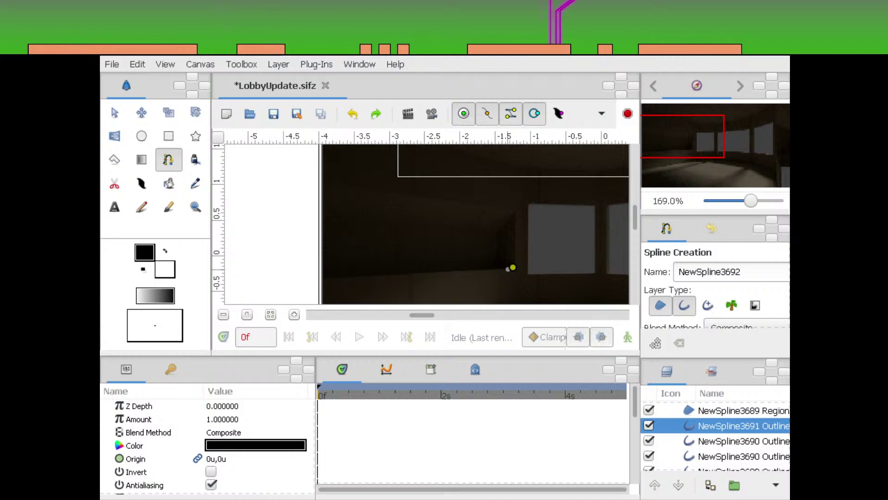
key("Escape")
Trace the dark side-wall recess with a closed four-point spline as region and outline, extending it past the canvas edge
left_click(313, 278)
left_click(507, 269)
left_click(515, 216)
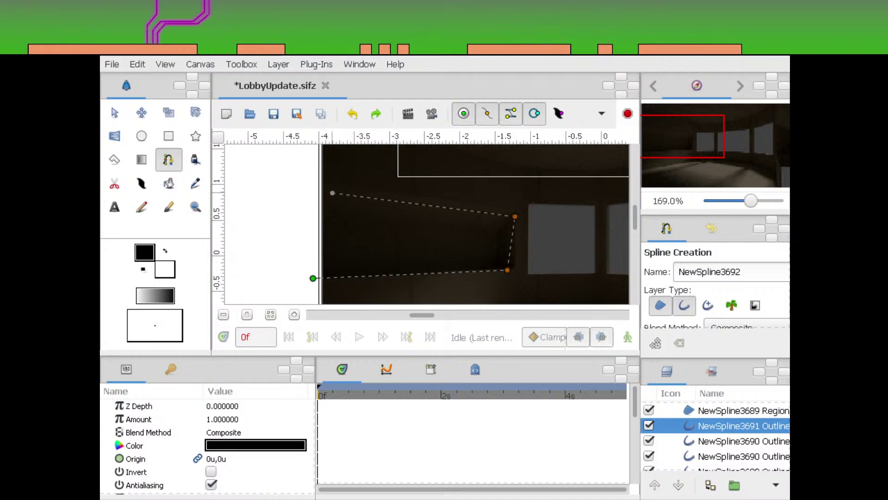
left_click(320, 190)
left_click(313, 278)
key("alt+a")
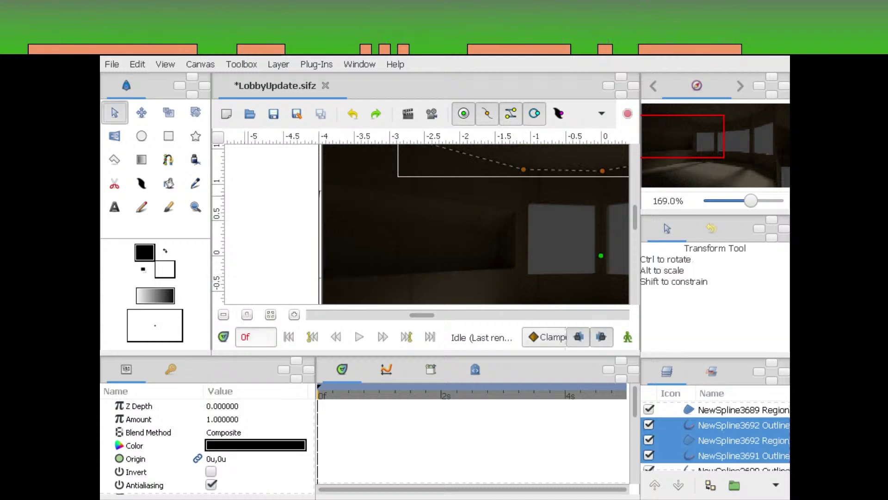
Select the recess region and move its upper vertex nearest the windows onto the recess's upper corner in the reference
left_click_drag(751, 200, 760, 201)
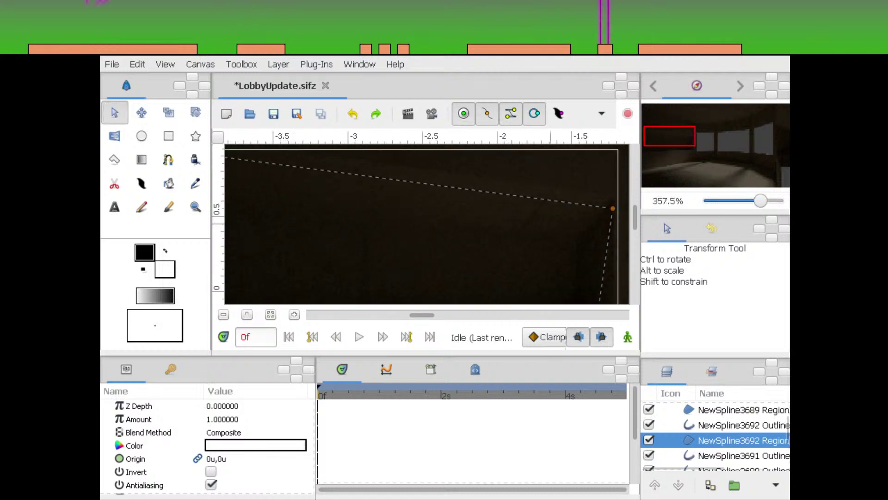
left_click(691, 133)
left_click(434, 232)
mouse_move(692, 133)
left_mouse_down()
mouse_move(777, 191)
mouse_move(687, 142)
mouse_move(690, 133)
left_mouse_up()
left_click_drag(761, 200, 764, 201)
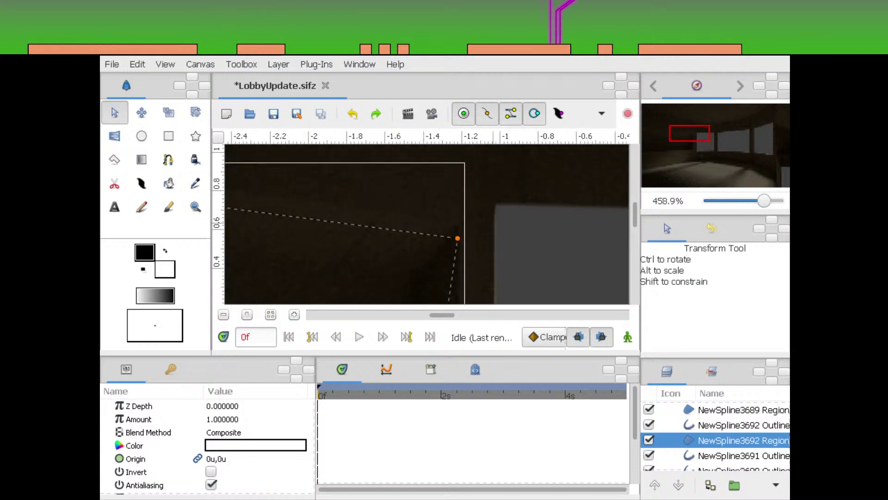
left_click_drag(458, 238, 497, 238)
scroll(541, 256, "up", 5)
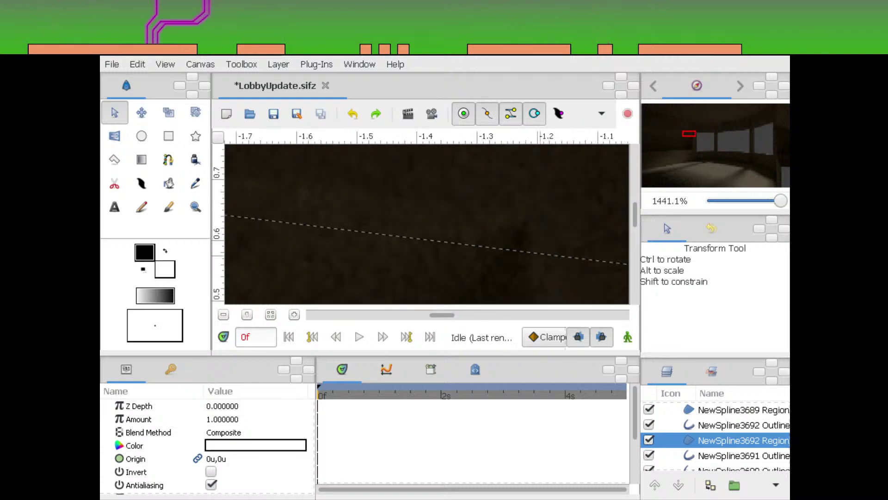
left_click_drag(404, 199, 387, 184)
left_click_drag(531, 188, 408, 187)
Move the recess region's lower vertex nearest the windows onto the recess's lower corner in the reference
left_click(686, 147)
left_click(690, 148)
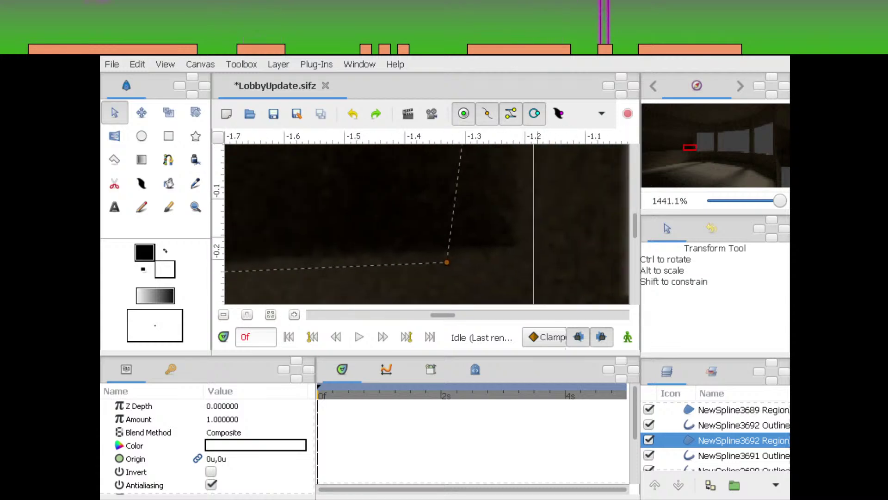
left_click_drag(446, 263, 514, 246)
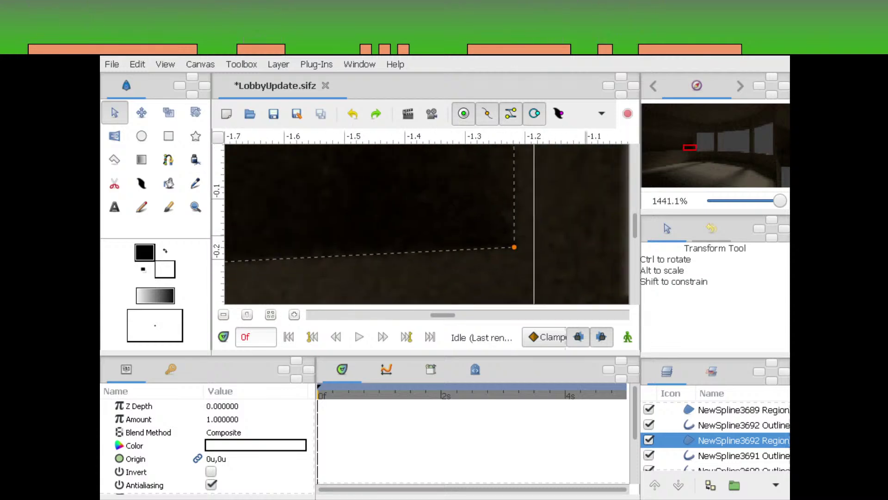
Adjust the recess region's two outer vertices beyond the canvas edge so its sides follow the reference edges
left_click(646, 154)
left_click(762, 201)
left_click(650, 148)
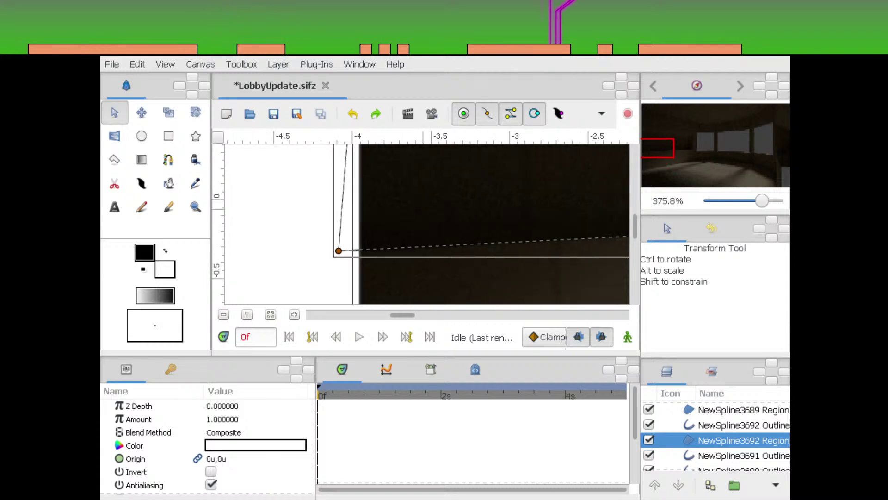
mouse_move(339, 251)
left_mouse_down()
mouse_move(341, 230)
mouse_move(336, 252)
left_mouse_up()
left_click_drag(414, 157, 378, 291)
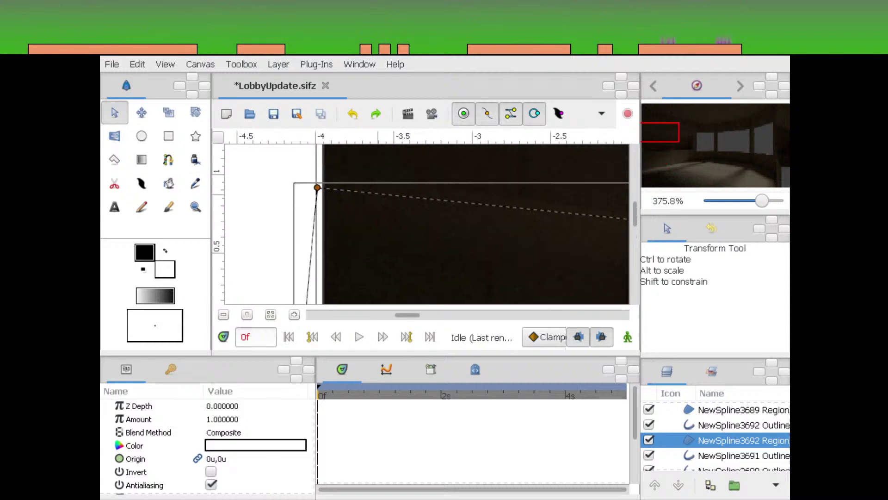
left_click_drag(377, 192, 329, 196)
mouse_move(269, 192)
left_mouse_down()
mouse_move(253, 188)
mouse_move(269, 177)
mouse_move(271, 142)
mouse_move(261, 178)
left_mouse_up()
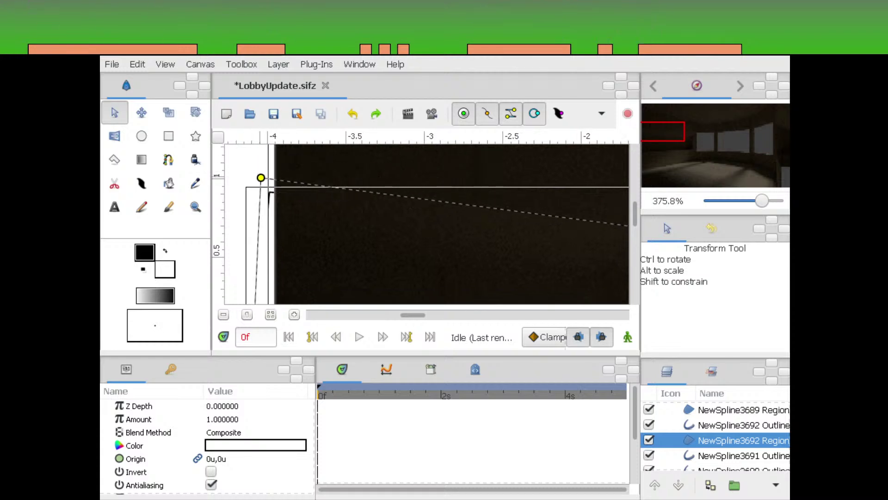
Duplicate the NewSpline3692 outline and region layers together
left_click_drag(337, 207, 341, 182)
left_click_drag(490, 254, 326, 194)
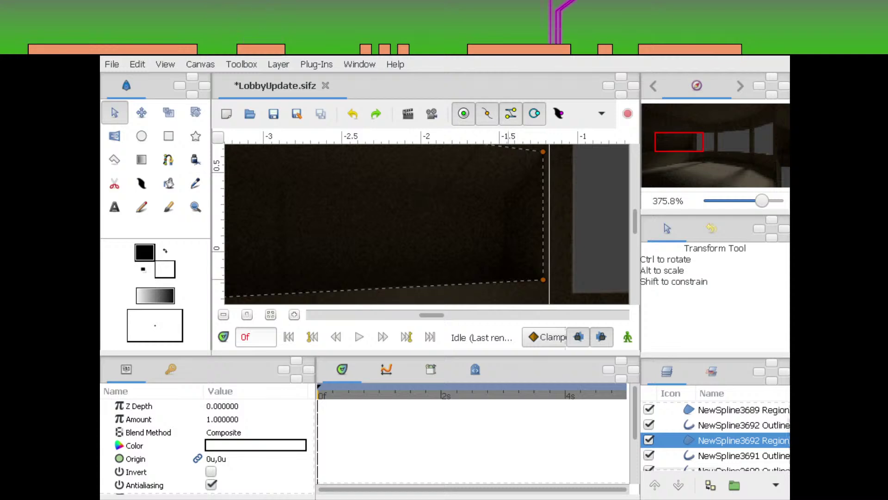
scroll(715, 440, "down", 2)
left_click_drag(395, 233, 498, 228)
scroll(715, 439, "up", 1)
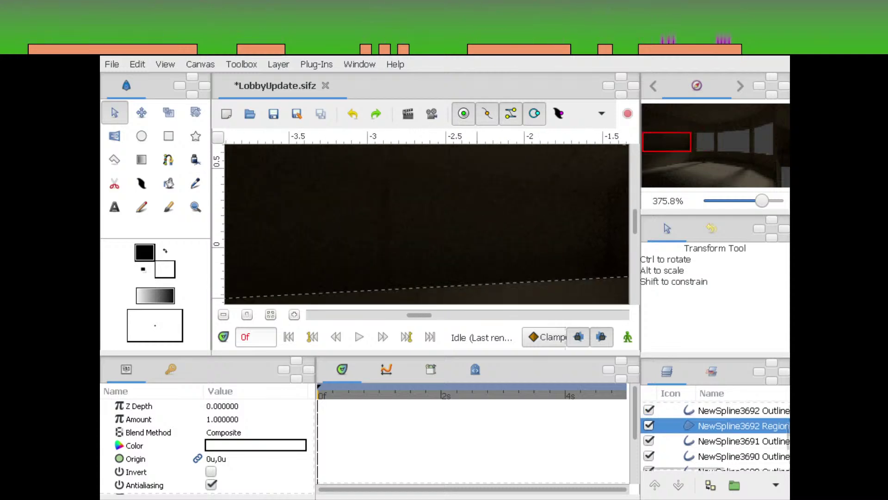
left_click(743, 410, "ctrl")
left_click(711, 485)
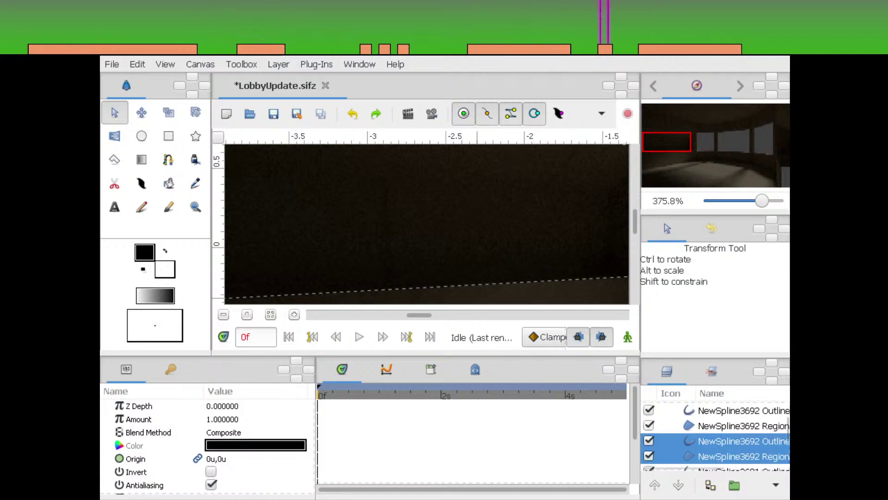
Select the duplicated region and move its upper vertex nearest the windows inward to the back wall's upper corner
left_click(743, 426)
left_click_drag(553, 182, 384, 210)
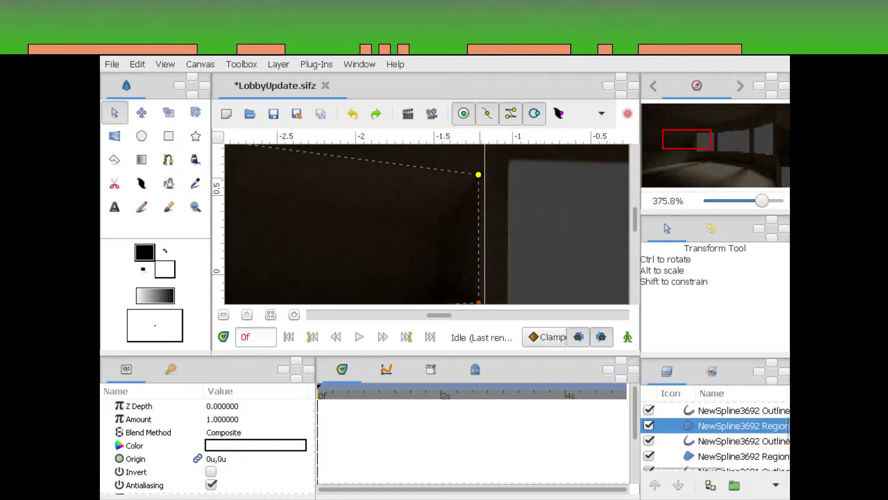
left_click(740, 200)
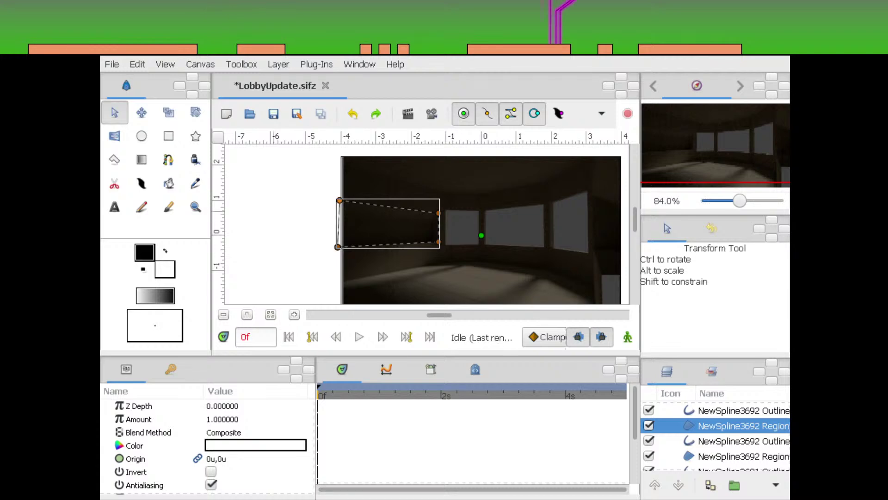
key("ctrl+shift+z")
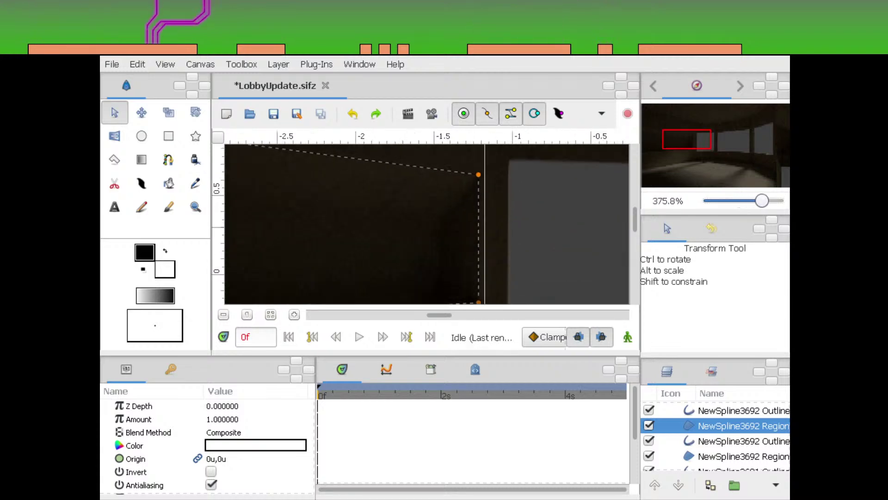
key("ctrl+equal")
left_click_drag(447, 212, 440, 215)
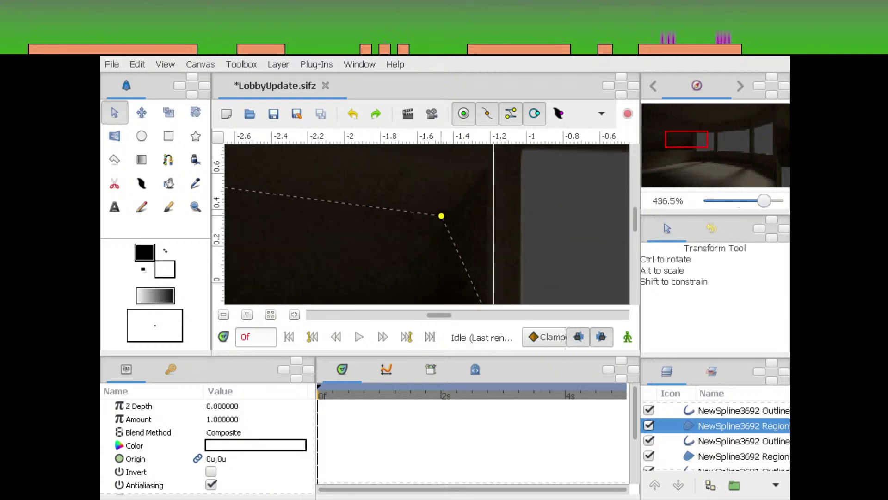
Lower the duplicated region's upper outer vertex to follow the back wall's top edge
left_click_drag(278, 199, 724, 223)
mouse_move(296, 216)
left_mouse_down()
mouse_move(373, 171)
mouse_move(373, 206)
left_mouse_up()
left_click_drag(569, 241, 253, 171)
Move the duplicated region's lower inner vertex to the back wall's lower corner and raise its lower outer vertex
scroll(427, 224, "down", 1)
scroll(426, 224, "right", 2)
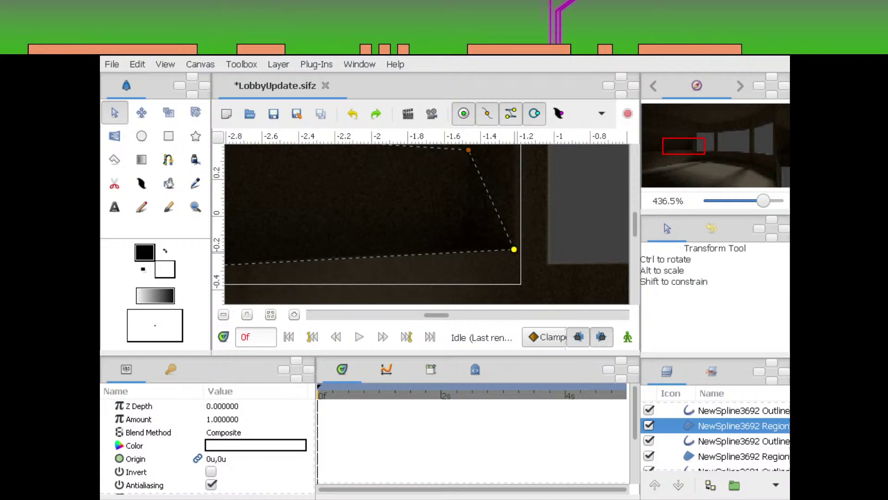
left_click_drag(514, 249, 468, 231)
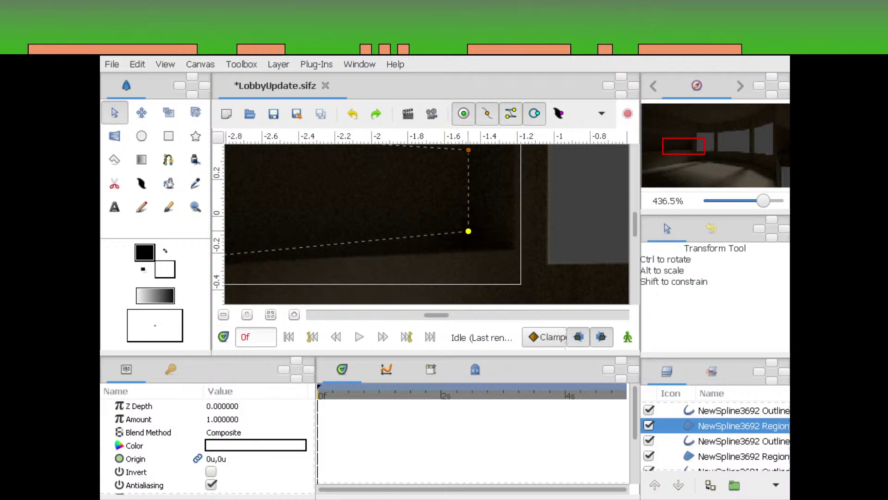
left_click_drag(278, 231, 491, 222)
scroll(254, 272, "left", 1)
left_click_drag(254, 272, 231, 235)
scroll(425, 225, "right", 5)
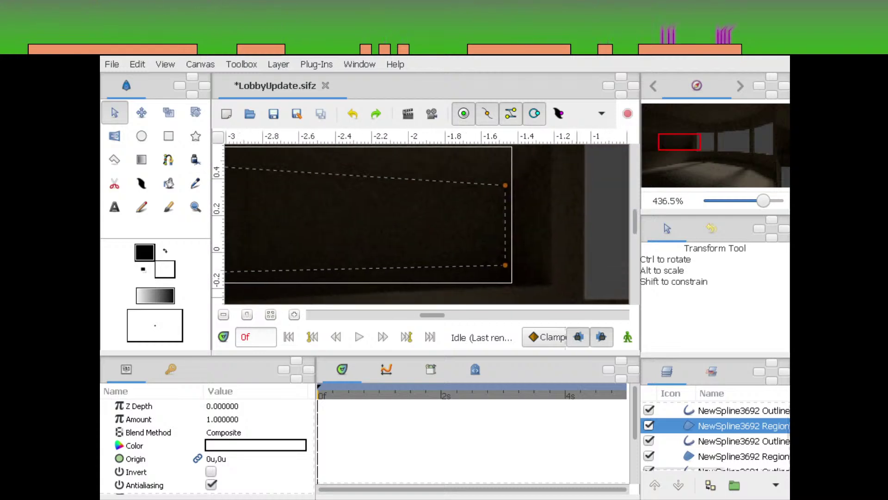
Hide the reference screenshot layer and select the inner recess's outline
scroll(722, 435, "down", 1)
left_click(736, 411)
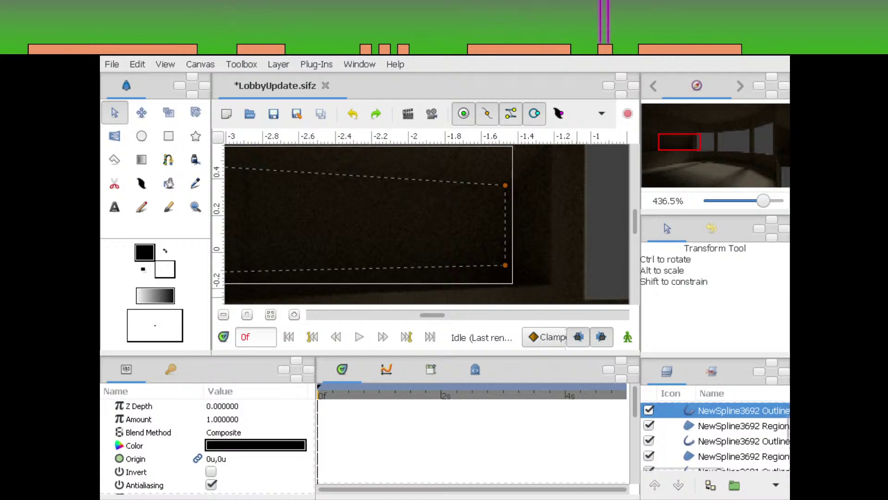
scroll(715, 435, "up", 5)
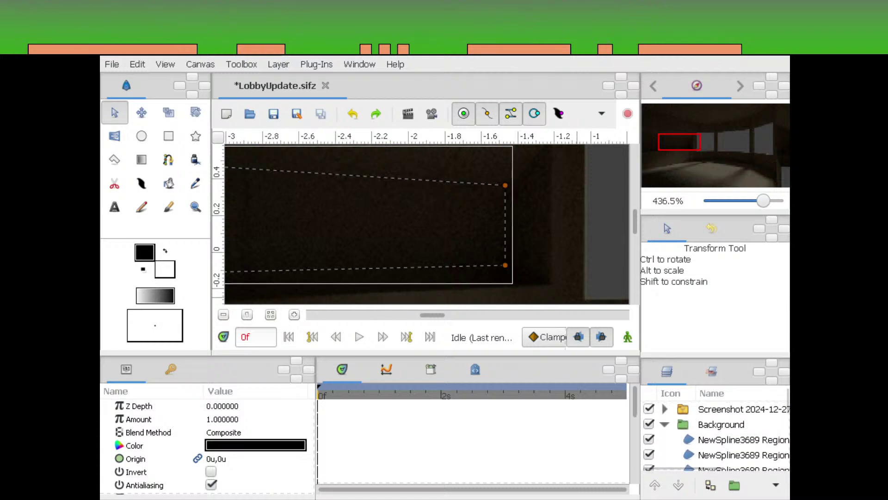
left_click(649, 409)
left_click(678, 140)
left_click_drag(764, 200, 755, 201)
left_click(477, 217)
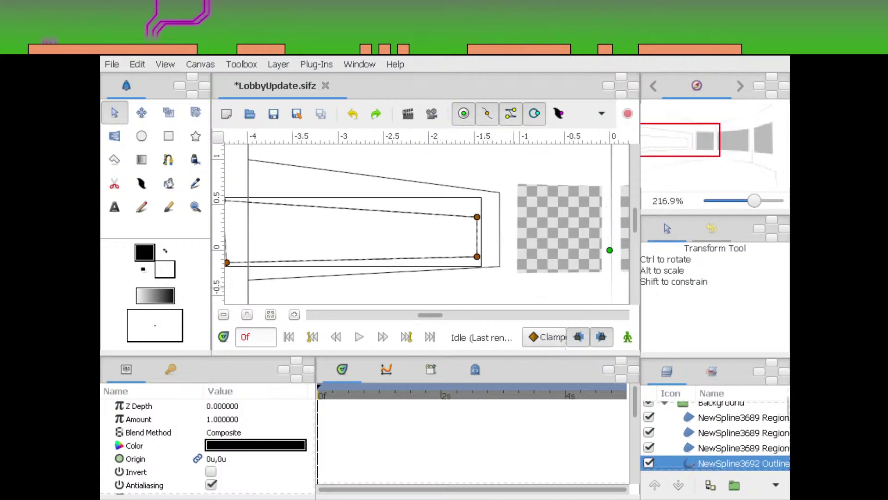
Set the width of the inner recess outline's upper vertex farthest from the windows, Vertex 004, to 0 and deselect the outline
scroll(715, 439, "down", 3)
scroll(157, 448, "down", 4)
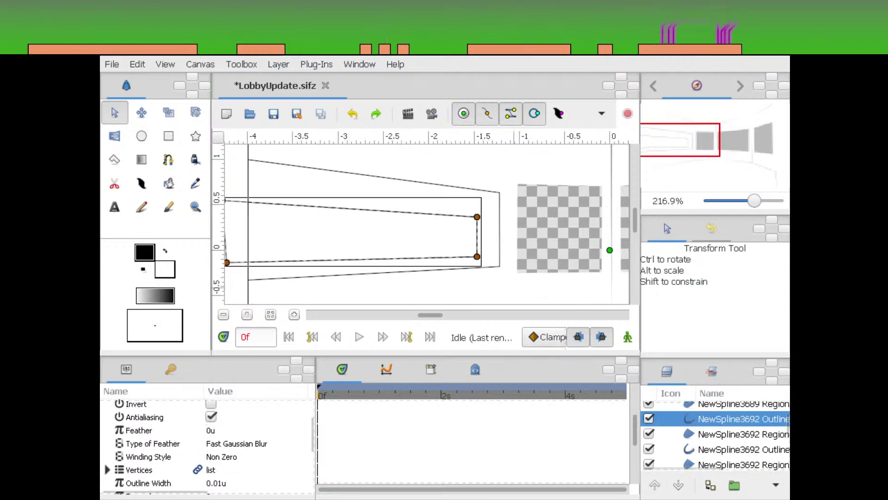
left_click(108, 470)
scroll(116, 463, "down", 2)
left_click(157, 449)
left_click(478, 256)
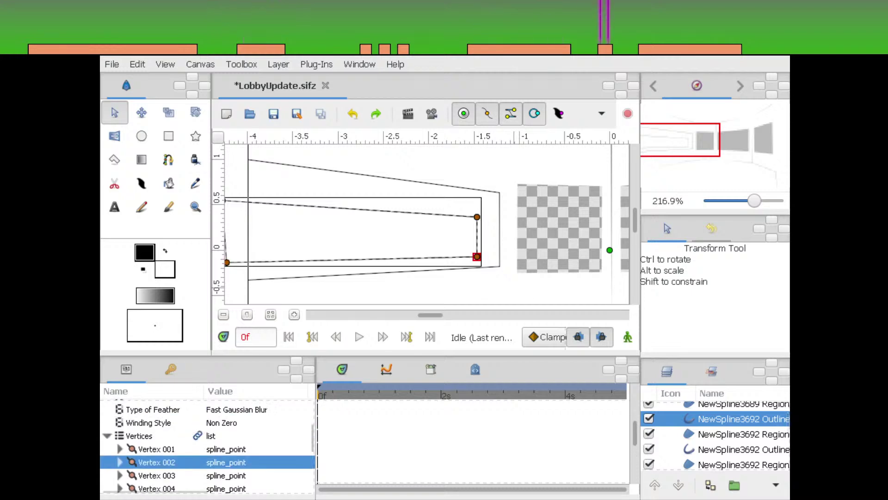
left_click_drag(275, 299, 393, 288)
left_click(156, 415)
left_click(156, 442)
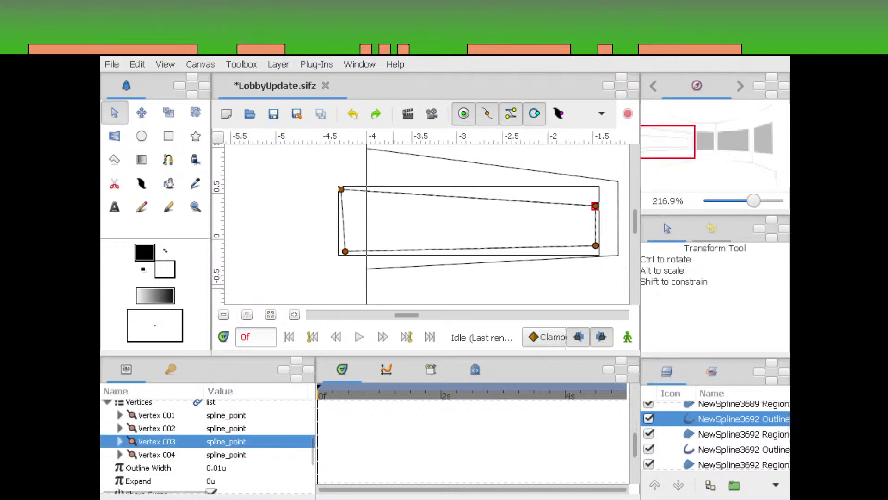
left_click(157, 454)
left_click(119, 454)
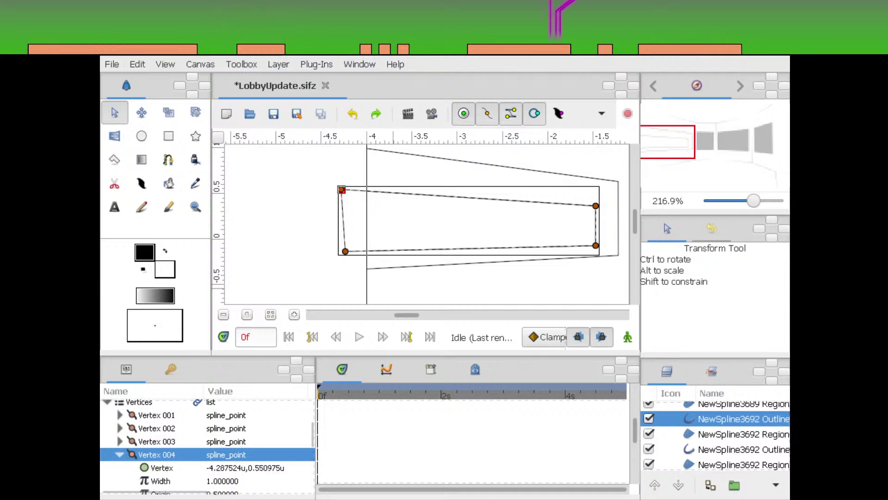
scroll(185, 454, "down", 1)
left_click(226, 464)
type("0")
key("Return")
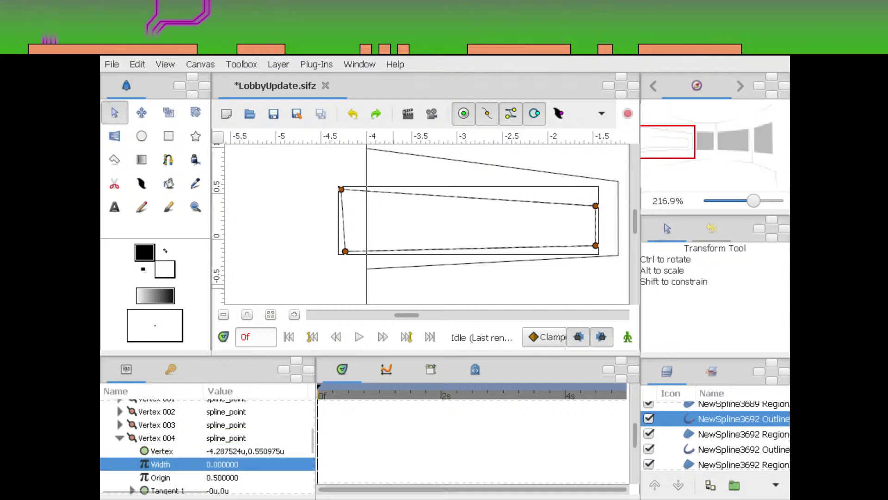
left_click(334, 279)
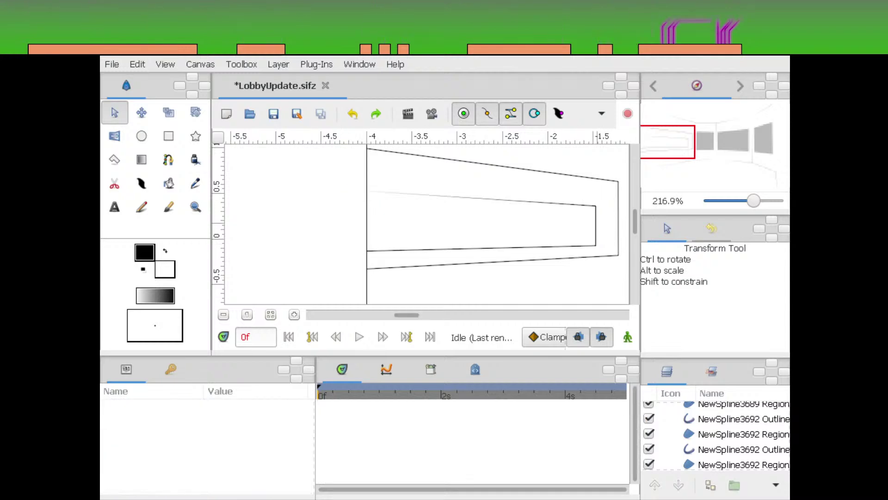
Set the width of the inner recess outline's lower vertex nearest the windows, Vertex 002, to 0
left_click(555, 227)
left_click(743, 418)
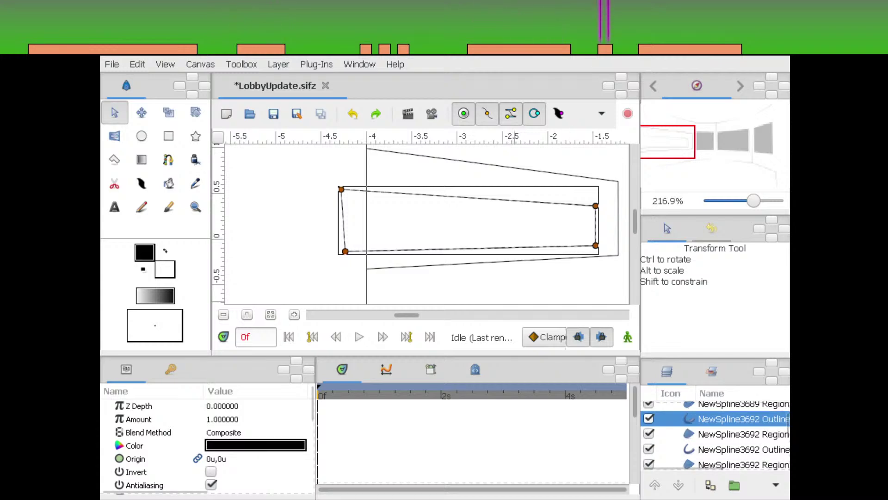
scroll(207, 447, "down", 5)
left_click(108, 454)
scroll(207, 446, "down", 3)
left_click(156, 442)
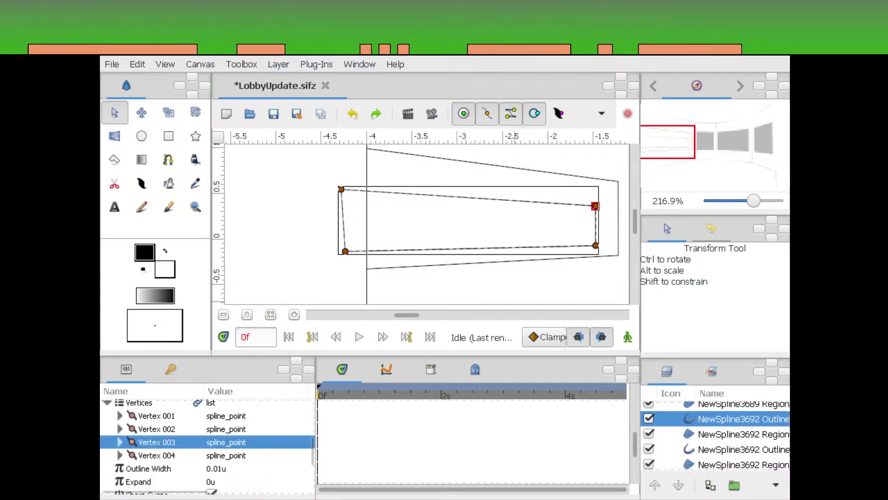
left_click(156, 428)
left_click(120, 429)
left_click(226, 455)
type("0")
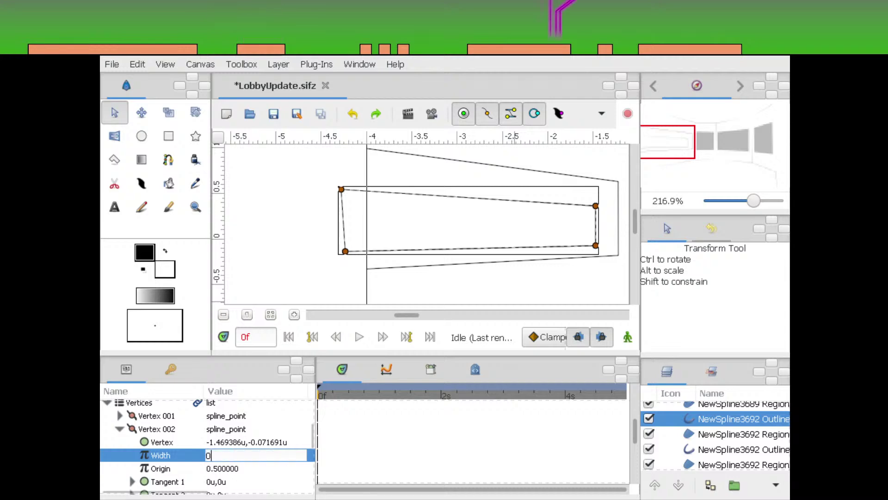
key("Return")
left_click(472, 283)
left_click_drag(472, 283, 423, 287)
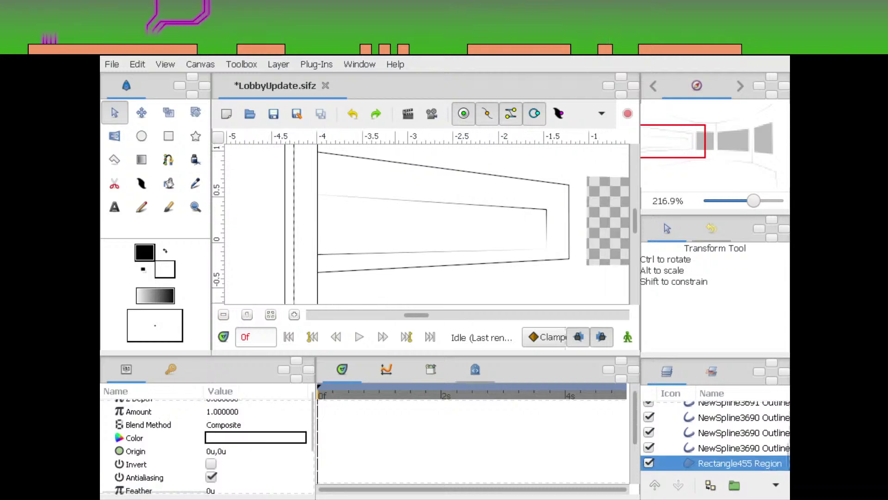
Select the inner recess's tapered outline and duplicate it twice
key("alt+Tab")
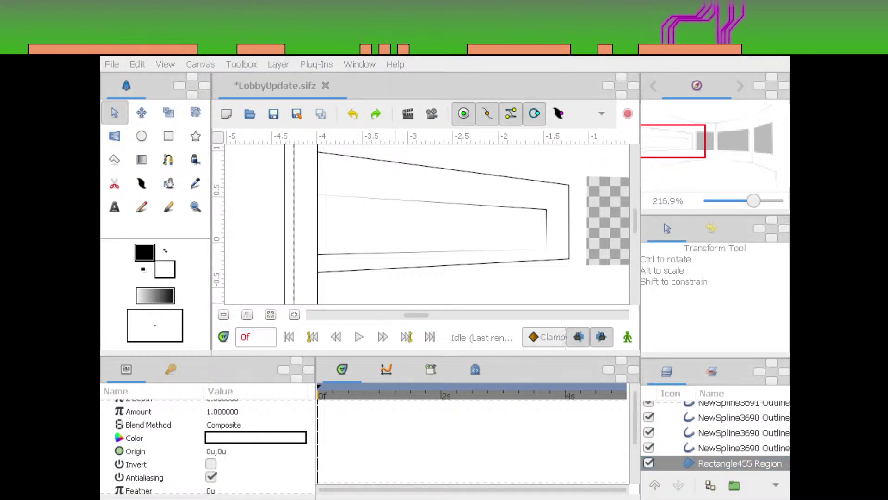
left_click_drag(439, 227, 366, 222)
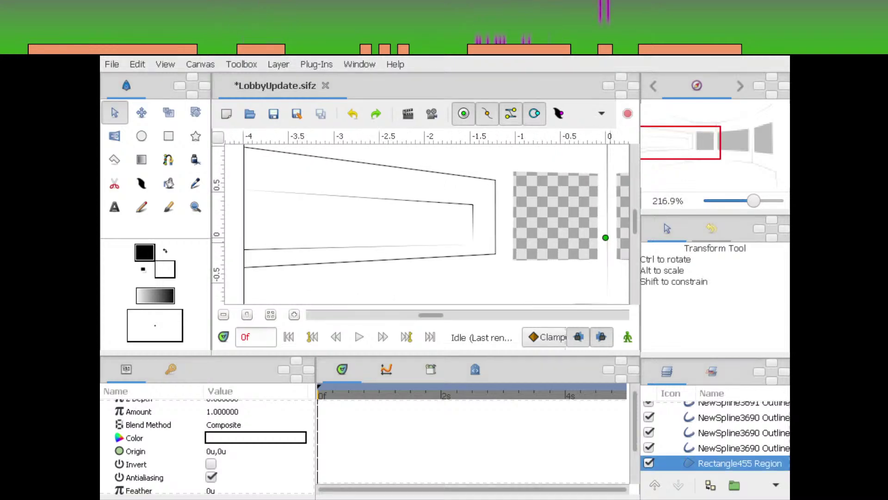
left_click_drag(754, 201, 766, 201)
left_click(560, 231)
scroll(722, 437, "up", 4)
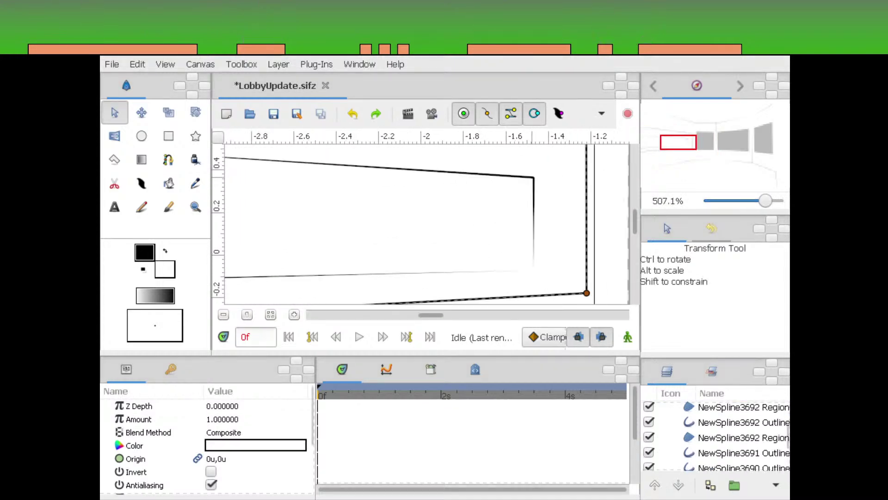
left_click(534, 190)
scroll(715, 435, "up", 1)
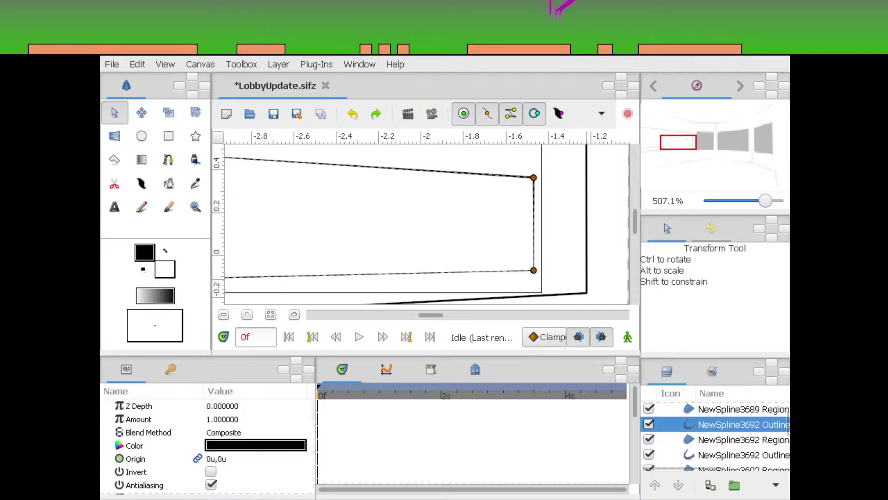
left_click(711, 485)
left_click(722, 424)
left_click(710, 485)
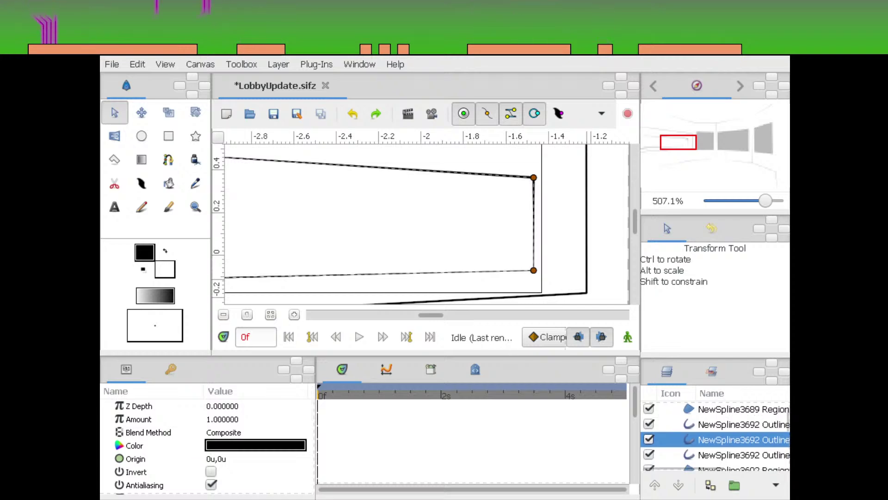
Move one duplicate outline's lower far vertex toward the recess's outer lower corner and delete its two upper vertices
left_click_drag(677, 142, 646, 147)
left_click_drag(766, 201, 760, 201)
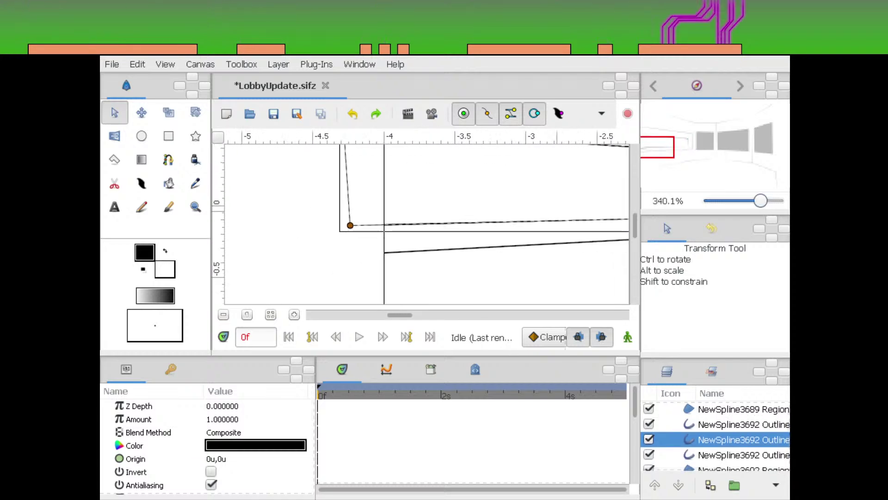
left_click_drag(420, 206, 310, 251)
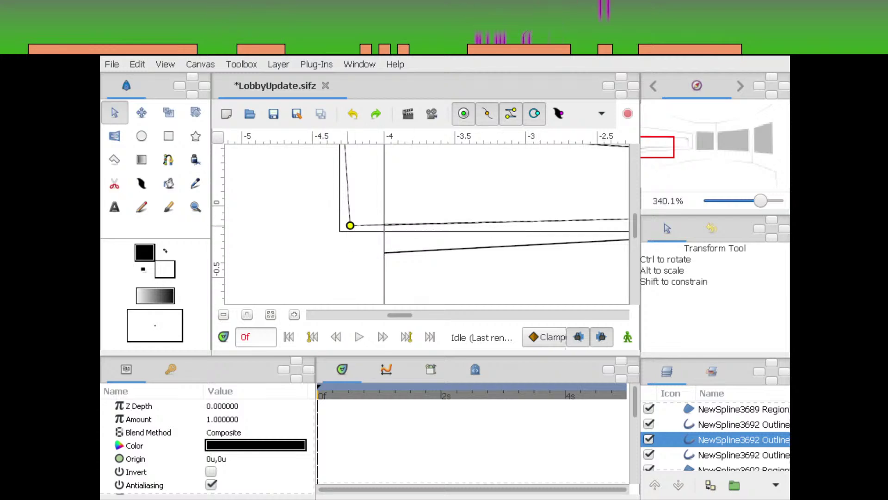
left_click_drag(350, 225, 630, 235)
left_click(665, 143)
scroll(428, 225, "down", 8)
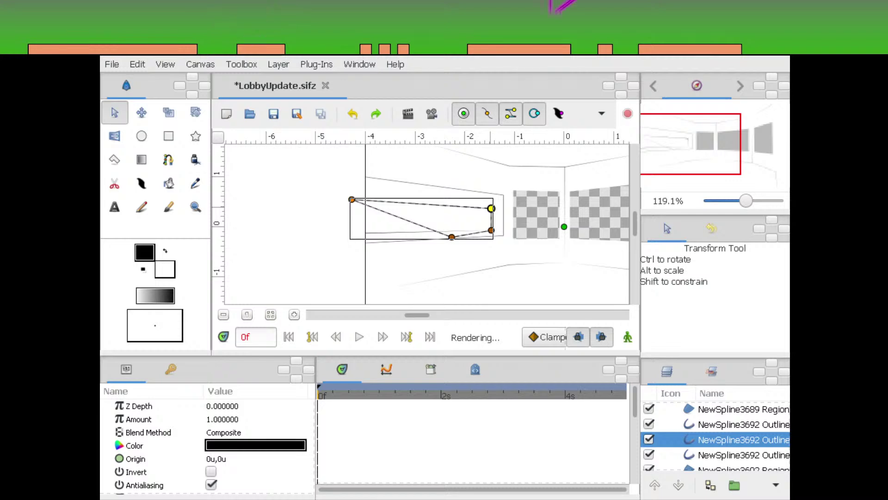
left_click_drag(412, 224, 509, 233)
Align the shortened duplicate's free end exactly with the recess's outer lower corner beside the windows
left_click_drag(746, 201, 782, 201)
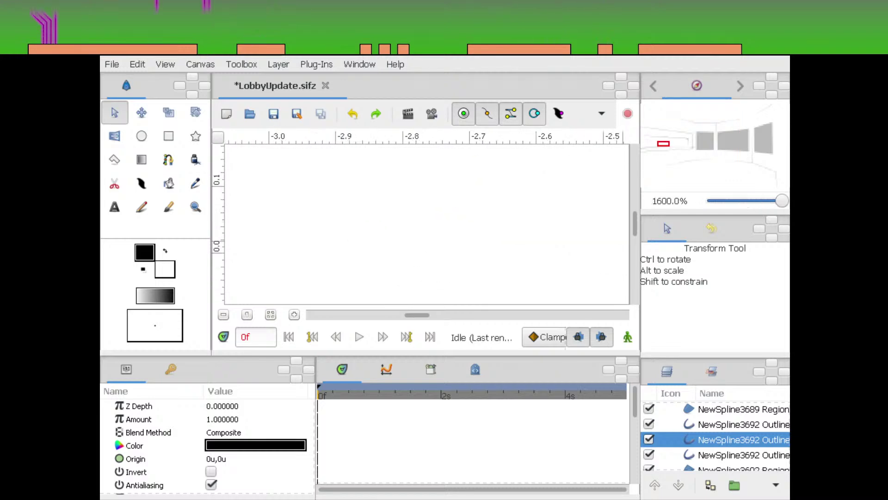
left_click_drag(666, 145, 693, 147)
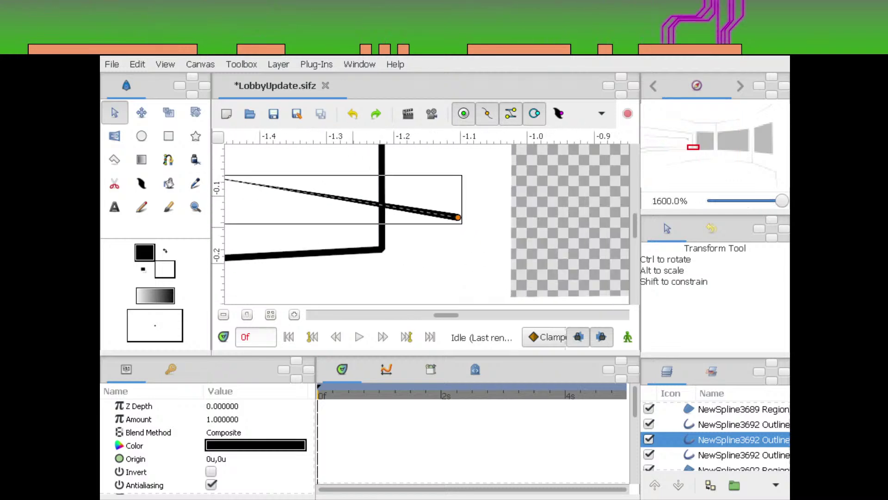
left_click_drag(458, 217, 384, 249)
scroll(384, 249, "left", 5)
scroll(384, 249, "up", 3)
Select the other duplicate outline and move its lower vertex nearest the windows to the recess's outer upper corner
left_click(744, 424)
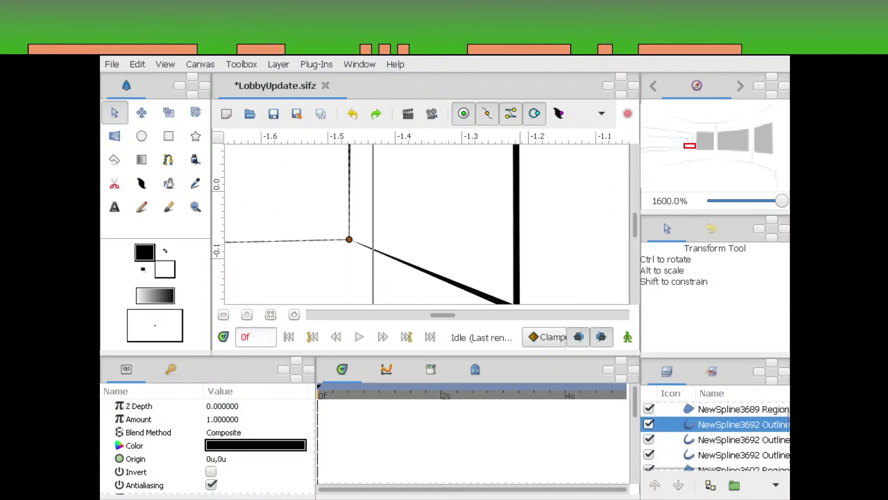
left_click(744, 455)
left_click_drag(782, 200, 761, 201)
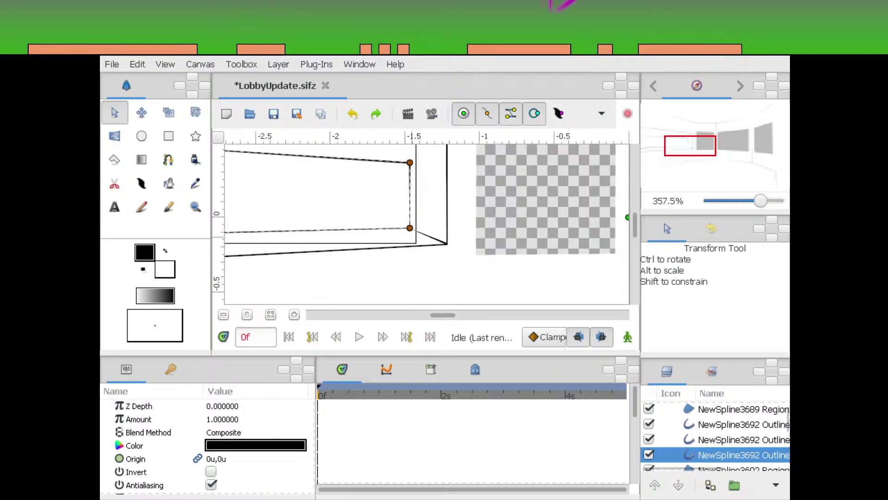
left_click_drag(690, 146, 686, 139)
left_click_drag(448, 285, 481, 184)
left_click(693, 133)
left_click_drag(761, 201, 783, 201)
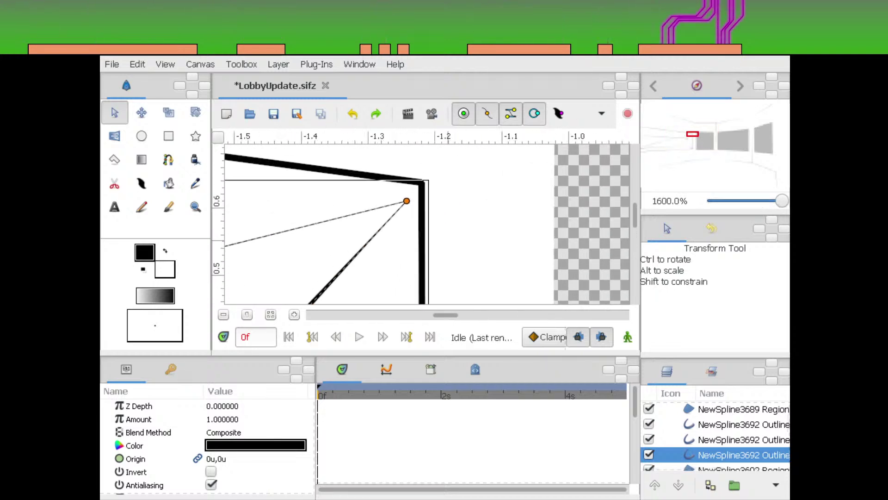
left_click(693, 134)
left_click_drag(404, 226, 422, 208)
scroll(422, 208, "down", 7, "ctrl")
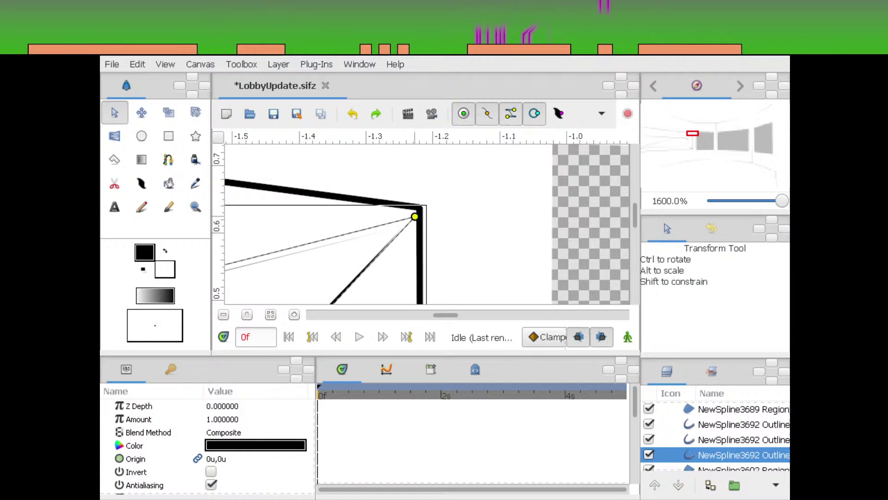
Delete that duplicate's two vertices farthest from the windows, leaving only the upper corner line
left_click_drag(761, 201, 749, 200)
left_click_drag(674, 139, 650, 143)
left_click_drag(415, 173, 364, 255)
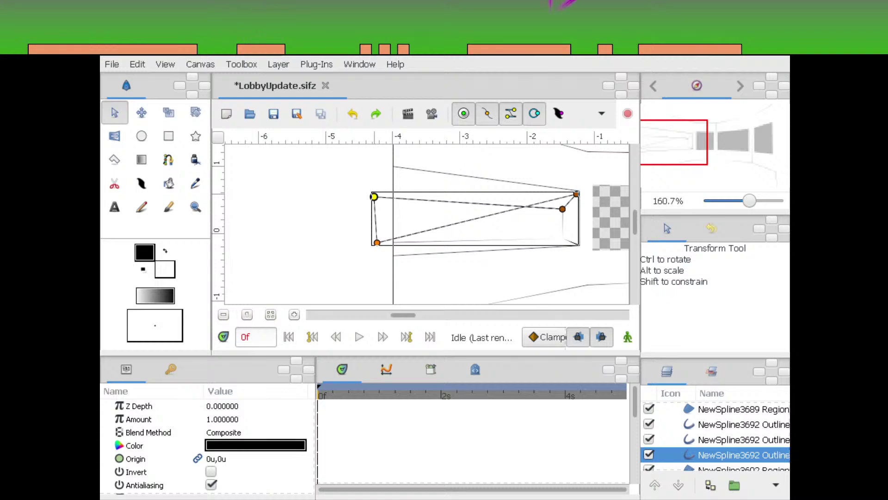
key("Delete")
left_click(663, 139)
Collapse the Background group, select the recess's outer region and save LobbyUpdate.sifz
scroll(715, 440, "up", 5)
left_click(720, 424)
left_click(665, 424)
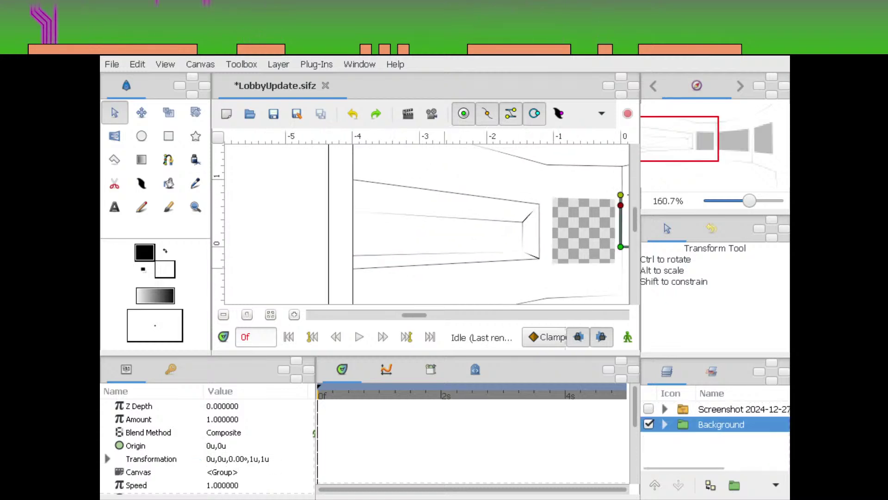
scroll(425, 225, "right", 1)
scroll(492, 266, "right", 1)
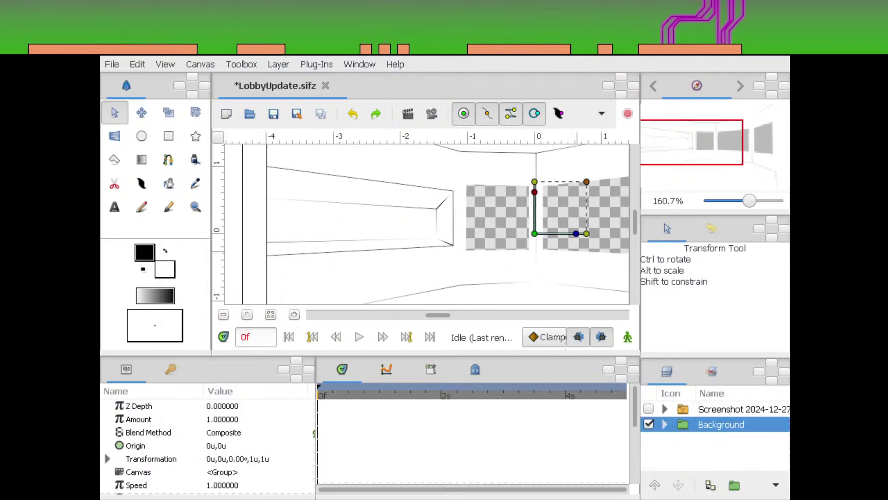
left_click_drag(749, 200, 744, 201)
left_click(383, 223)
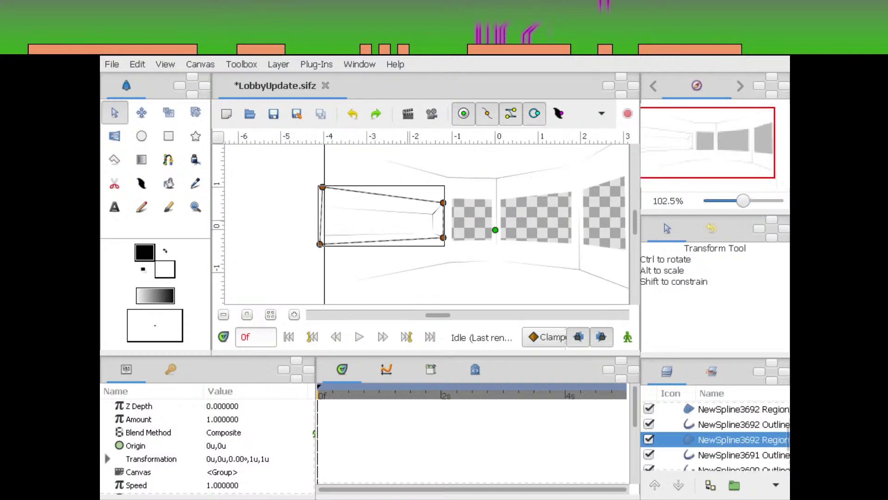
left_click_drag(382, 273, 327, 265)
left_click(273, 114)
Select the background rectangle region and set its fill colour to a light taupe
left_click_drag(315, 167, 328, 188)
left_click(328, 188)
left_click_drag(432, 285, 431, 243)
left_click(256, 445)
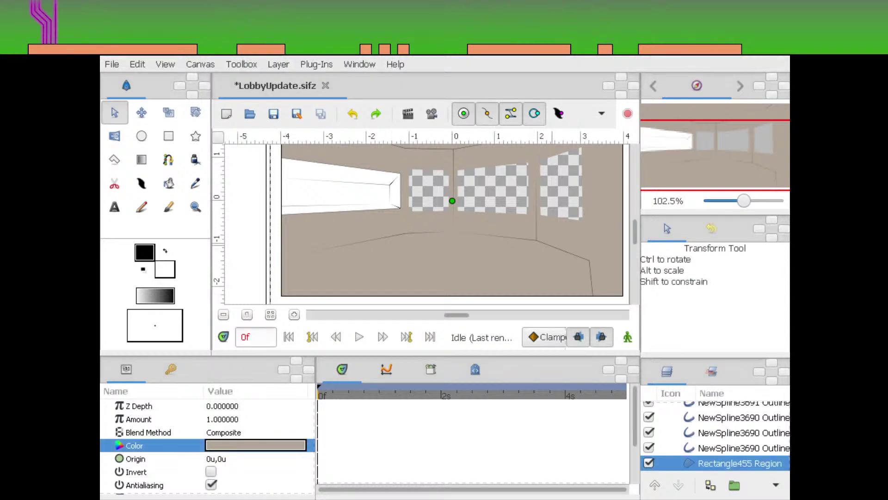
Select the side-wall recess's outer region and set its fill colour to a darker taupe than the walls
left_click_drag(533, 212, 565, 243)
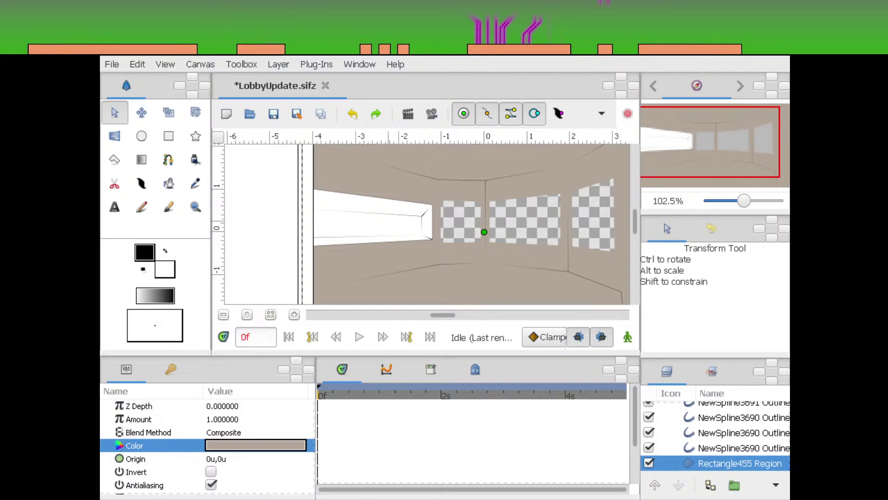
left_click(398, 226)
left_click(255, 445)
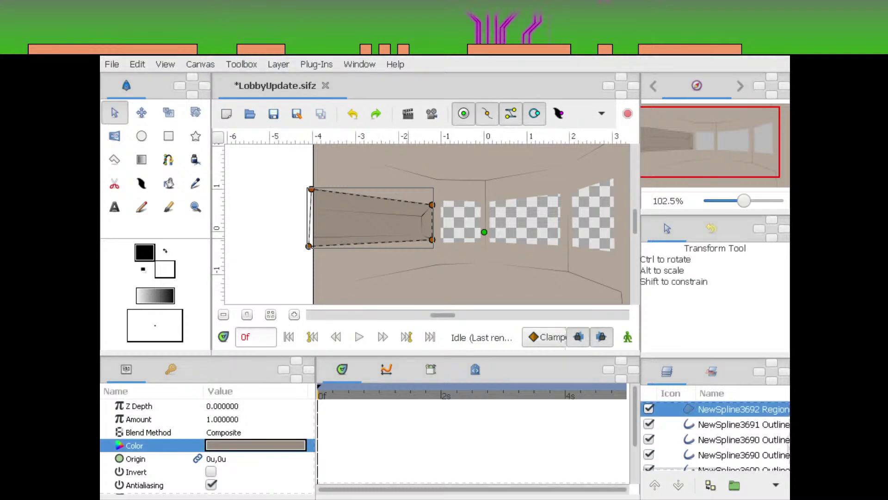
Look through the Background group's outline and region layers, including window cutouts and recess shapes, to identify the recess's region layers
scroll(715, 436, "up", 3)
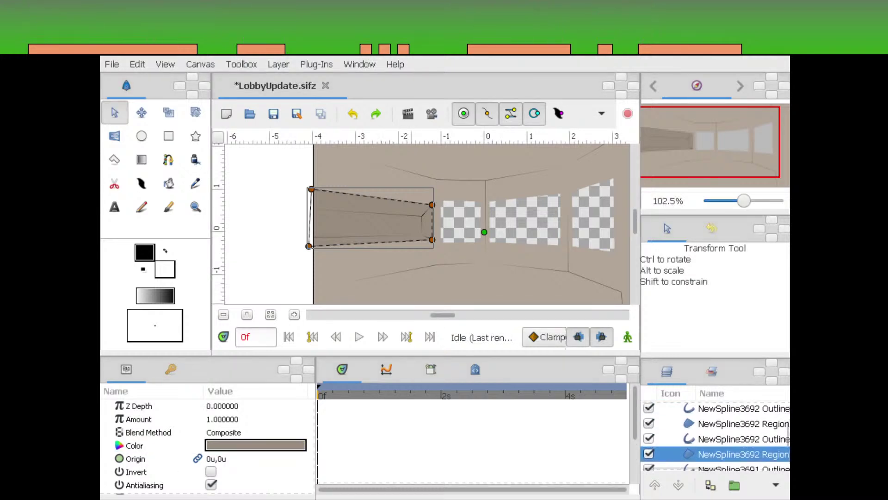
left_click(743, 439)
left_click(743, 424)
left_click(743, 408)
scroll(743, 416, "up", 3)
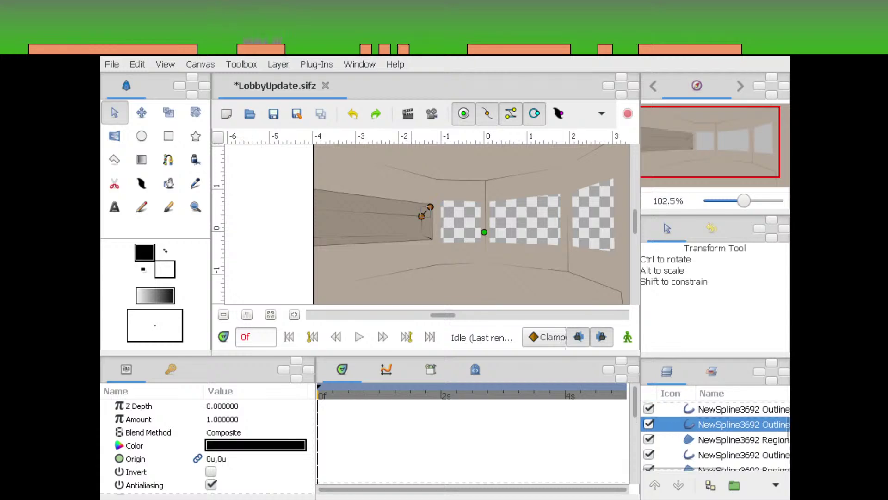
left_click(743, 424)
left_click(743, 409)
scroll(743, 417, "up", 3)
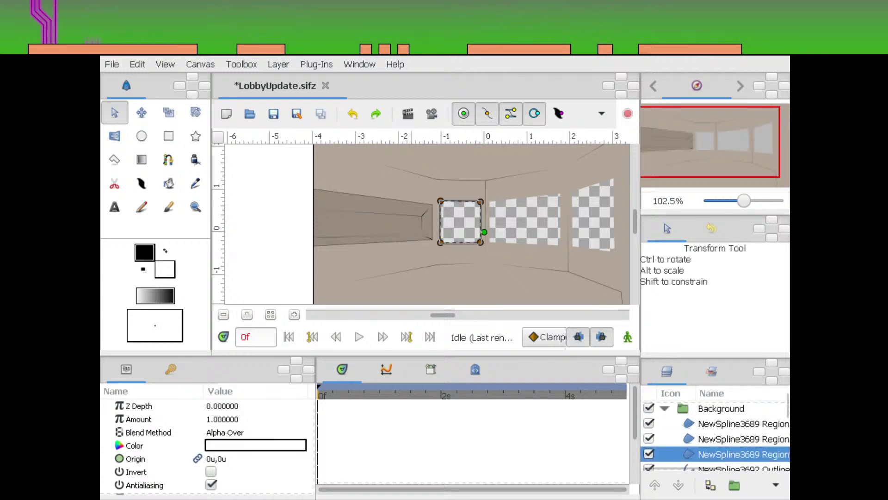
left_click(743, 440)
scroll(743, 435, "down", 3)
left_click(743, 425)
left_click(743, 439)
left_click(743, 454)
scroll(743, 440, "down", 2)
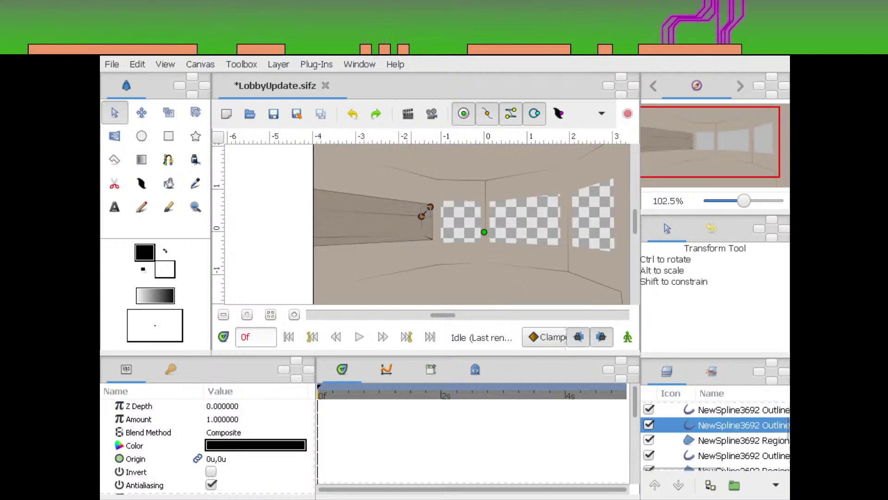
left_click(743, 441)
scroll(743, 440, "down", 2)
left_click(744, 441)
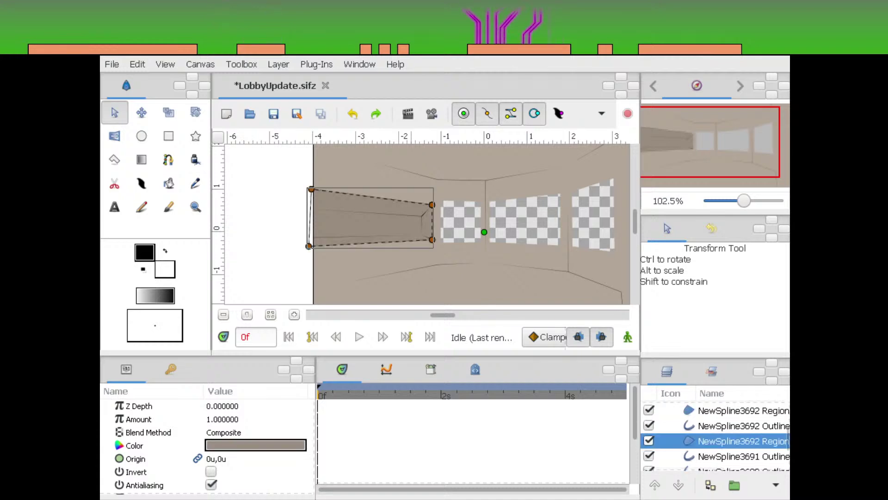
scroll(743, 439, "up", 1)
left_click(743, 425)
scroll(744, 425, "down", 2)
scroll(743, 425, "up", 2)
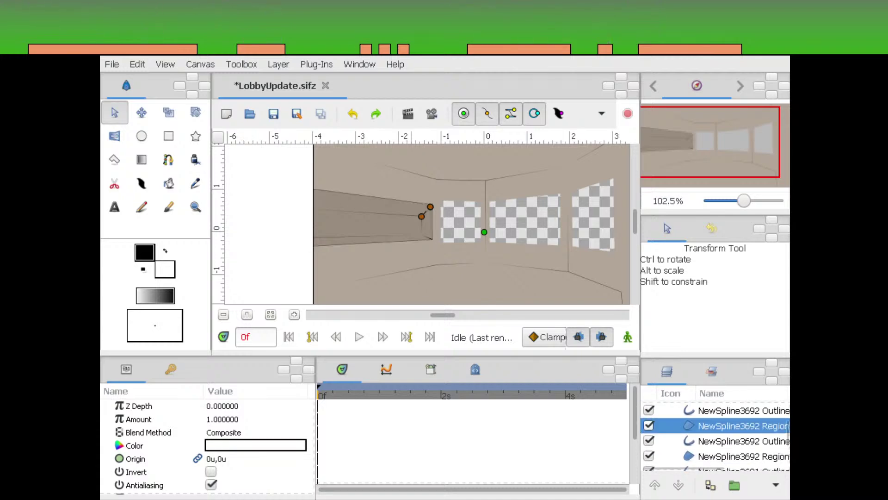
left_click(743, 411)
left_click(743, 426)
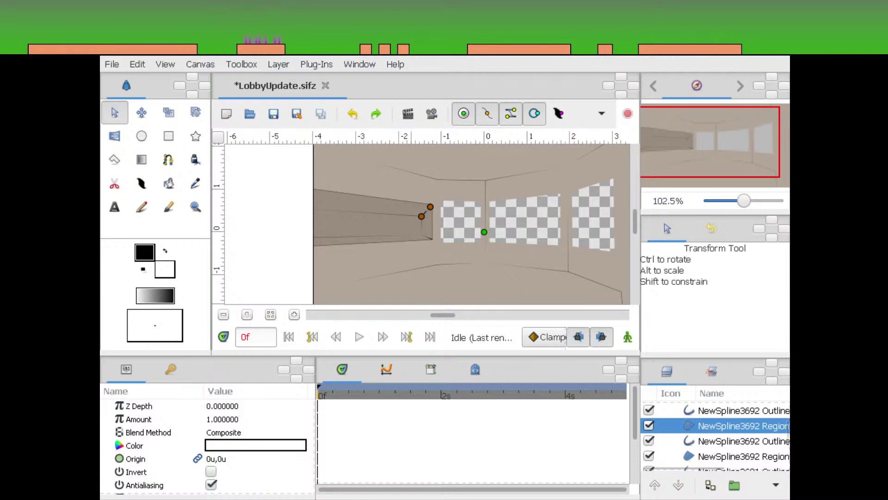
scroll(743, 426, "up", 1)
left_click(743, 425)
scroll(743, 425, "up", 5)
left_click(743, 439)
left_click(743, 454)
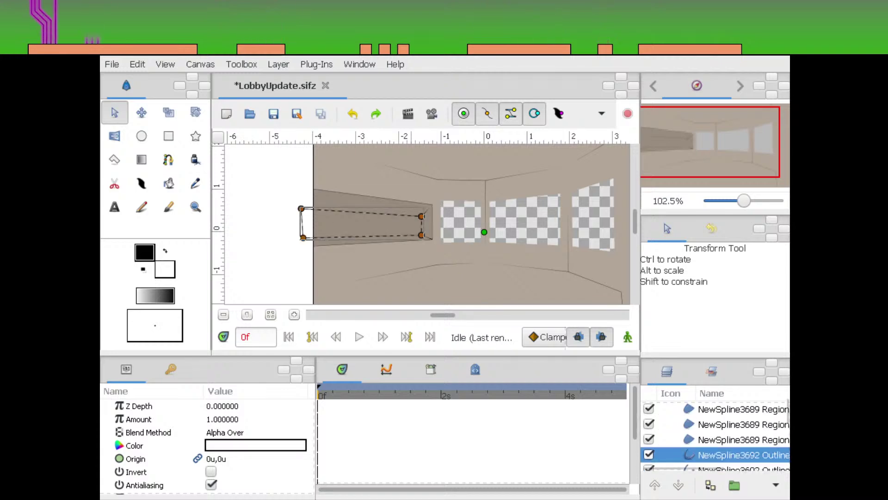
key("Down")
key("Down")
key("Down")
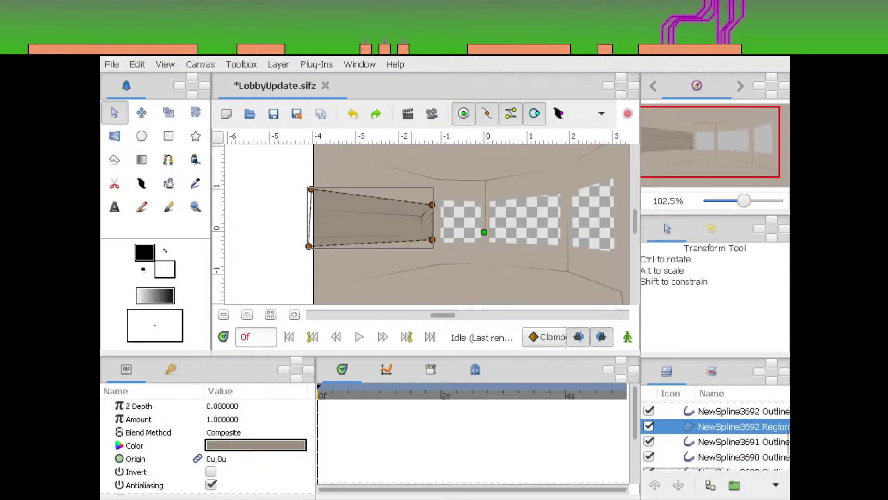
key("Down")
key("Down")
key("Down")
key("Down")
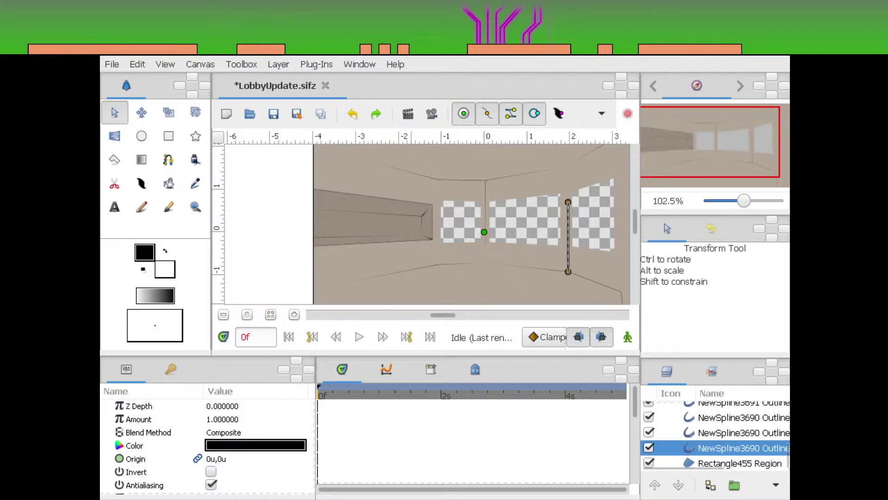
scroll(715, 435, "up", 6)
scroll(715, 435, "down", 6)
scroll(715, 435, "up", 2)
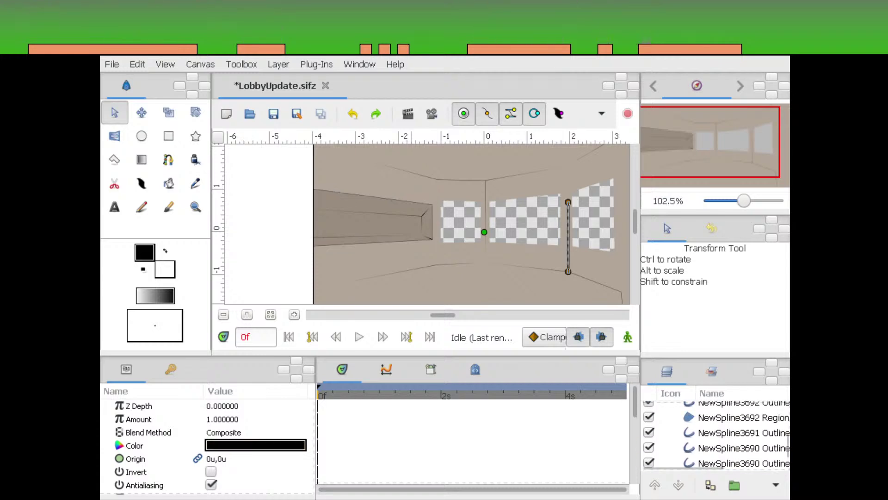
left_click(715, 418)
scroll(715, 418, "up", 4)
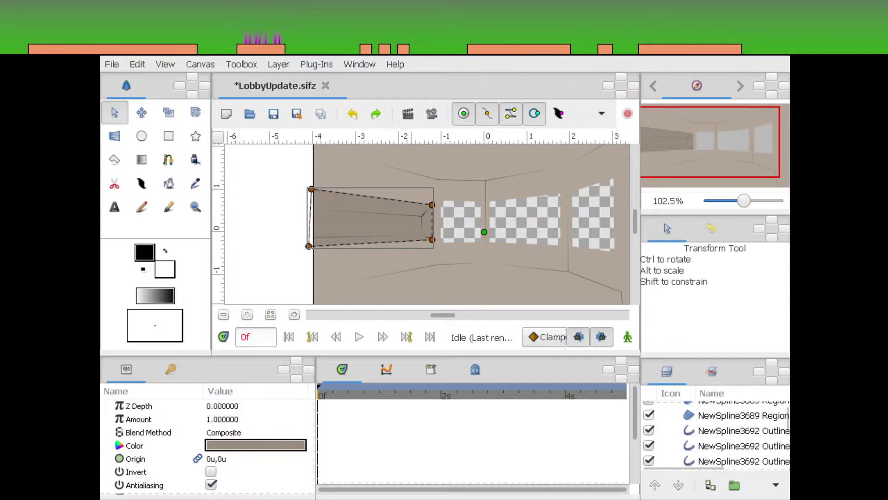
left_click(716, 415)
scroll(715, 415, "down", 3)
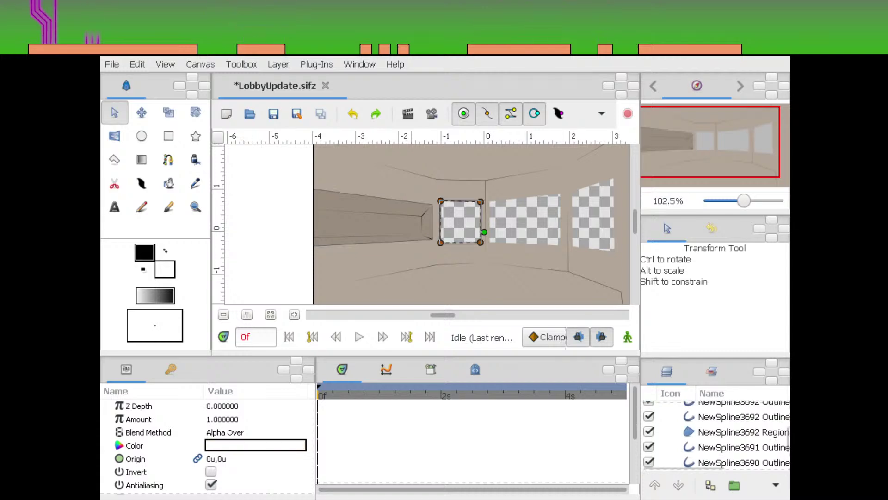
Duplicate the side-wall recess's outer region and select the upper copy
left_click(715, 432)
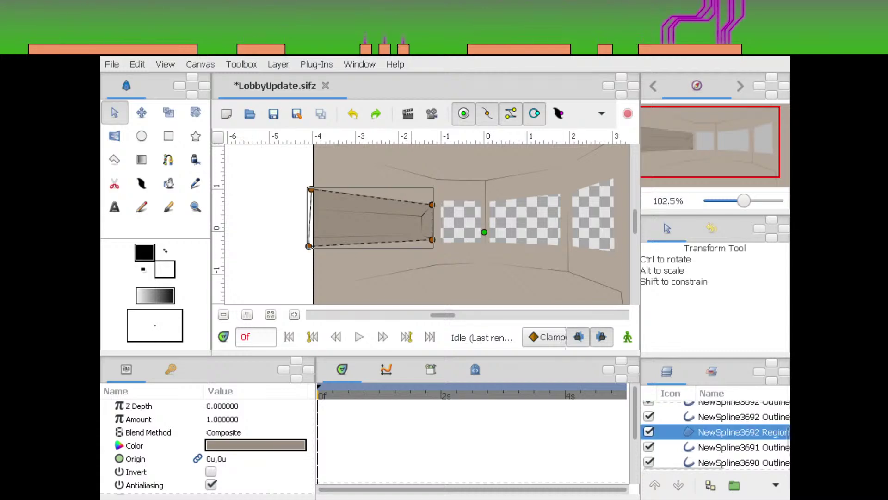
left_click(711, 485)
left_click(716, 432)
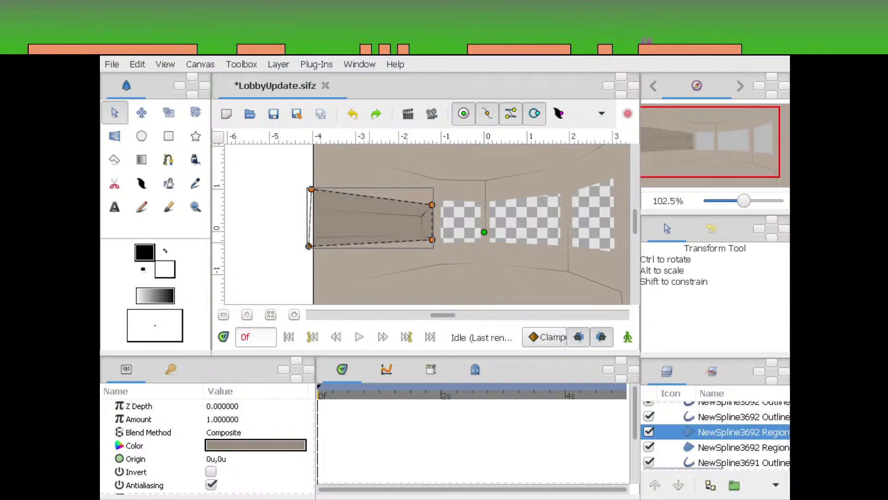
Move the duplicate region's two vertices nearest the windows onto the upper and lower corners of the recess's inner back panel
scroll(389, 186, "up", 5, "ctrl")
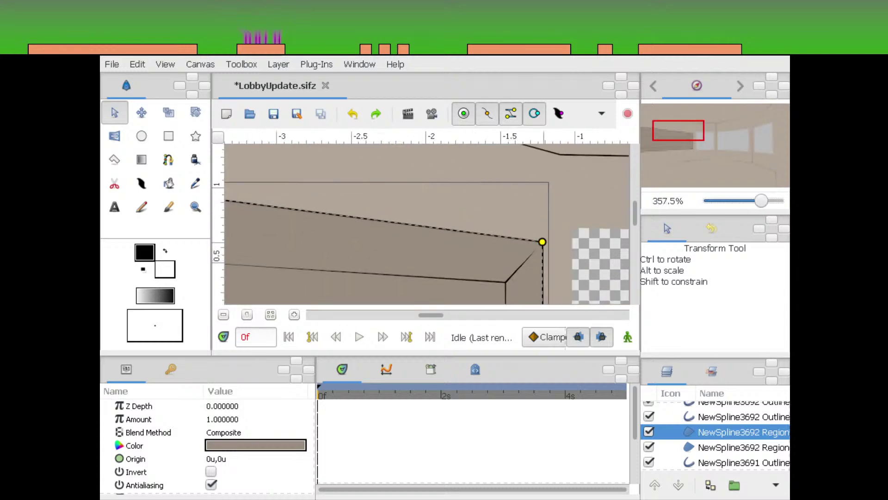
left_click(691, 140)
left_click_drag(761, 200, 769, 201)
left_click(687, 135)
left_click_drag(512, 203, 490, 112)
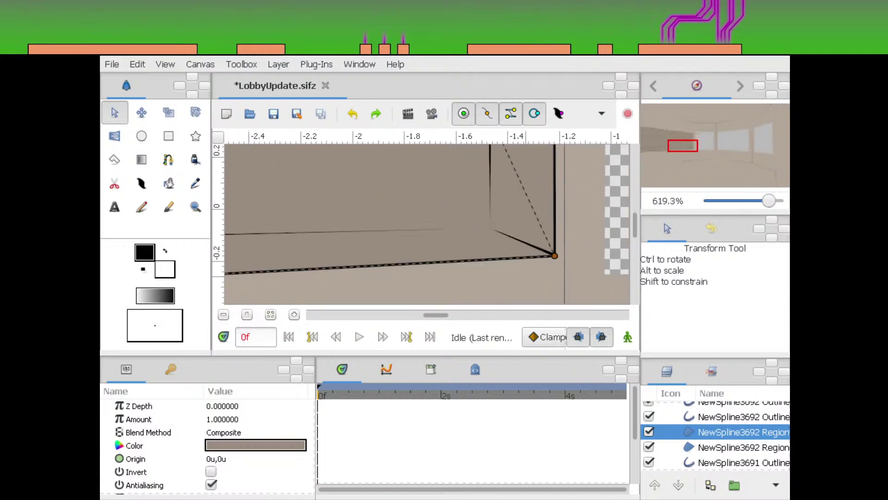
scroll(425, 225, "down", 2)
left_click_drag(482, 200, 490, 206)
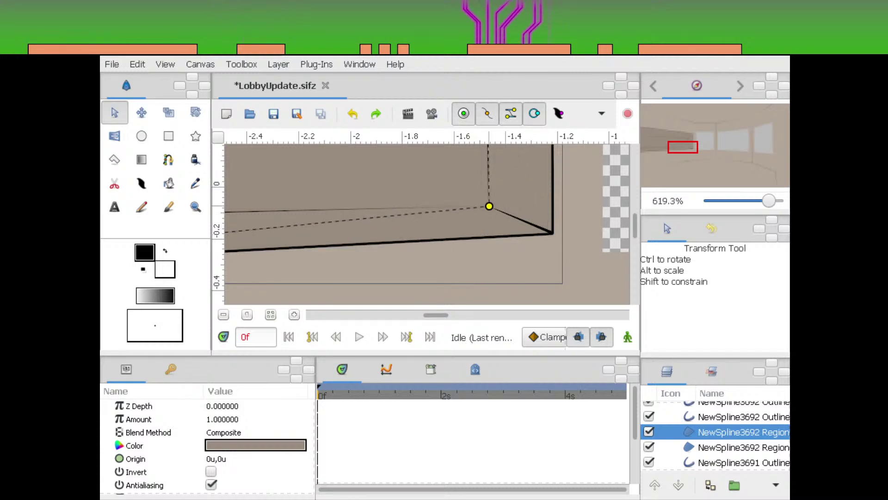
scroll(425, 224, "down", 1)
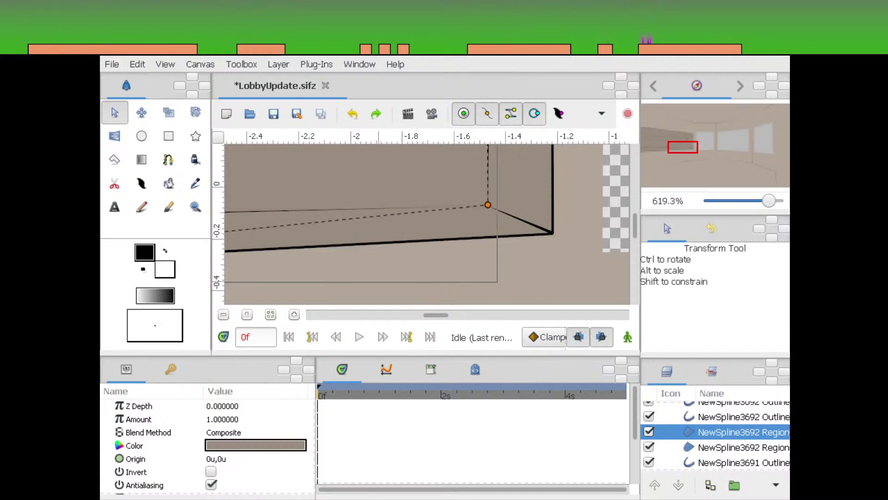
Move the duplicate's two vertices beyond the canvas edge so its long edges follow the recess's inner lines
scroll(426, 225, "left", 10)
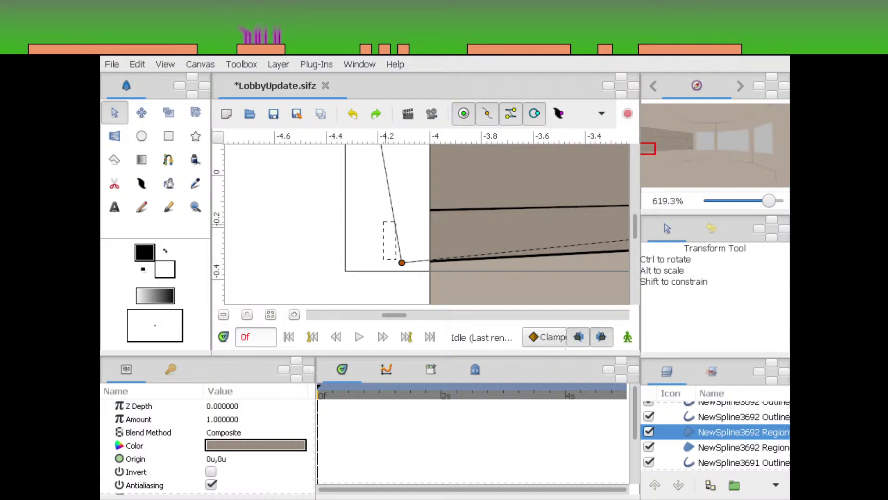
left_click_drag(426, 259, 377, 211)
left_click_drag(642, 148, 642, 144)
left_click_drag(769, 201, 755, 201)
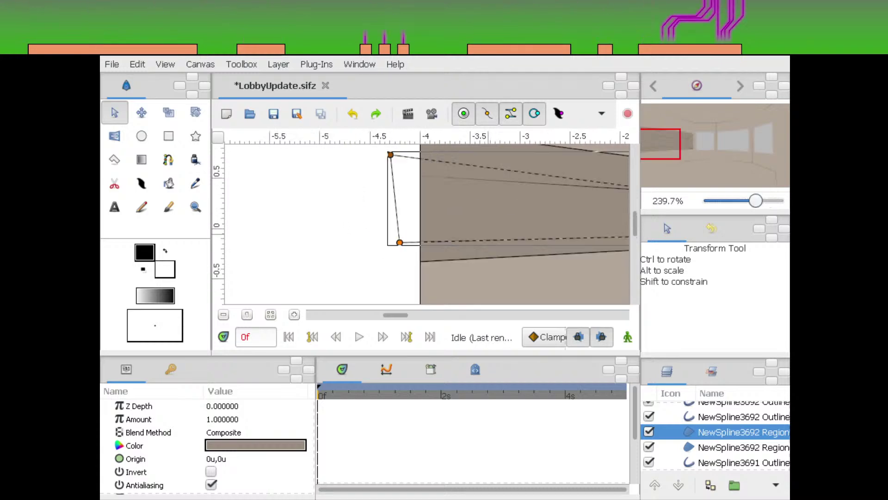
left_click(645, 133)
scroll(423, 224, "up", 3)
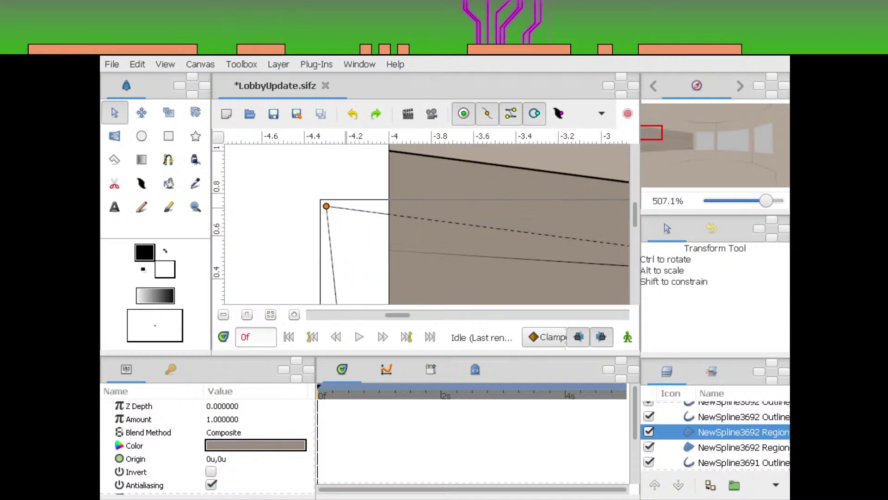
left_click_drag(326, 206, 338, 247)
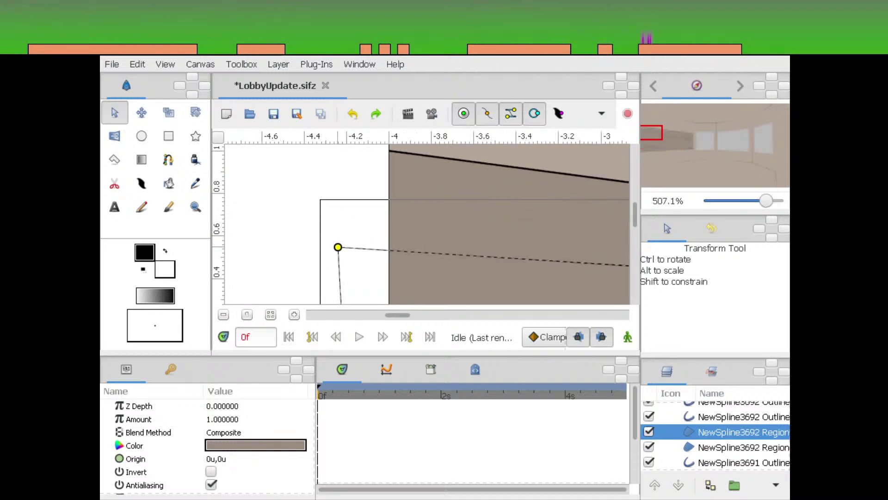
Set the inner recess region's fill colour to a darker brownish taupe than the outer recess
left_click_drag(645, 132, 663, 136)
left_click(256, 445)
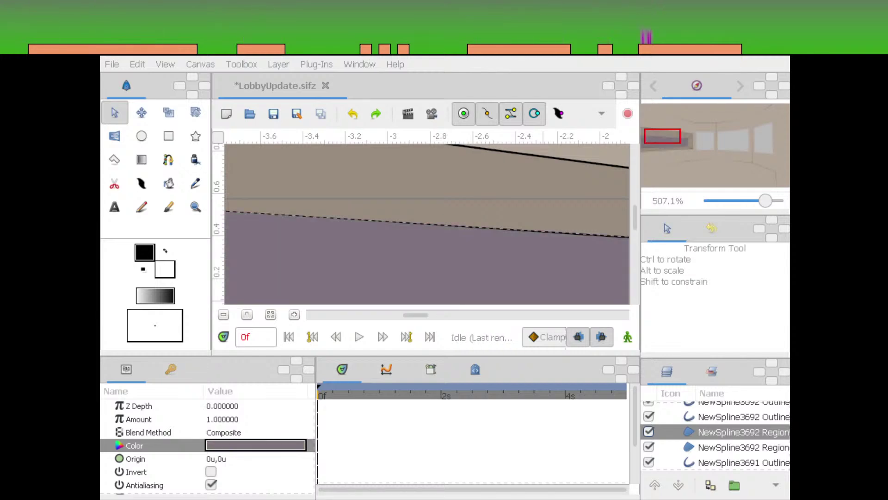
left_click(673, 139)
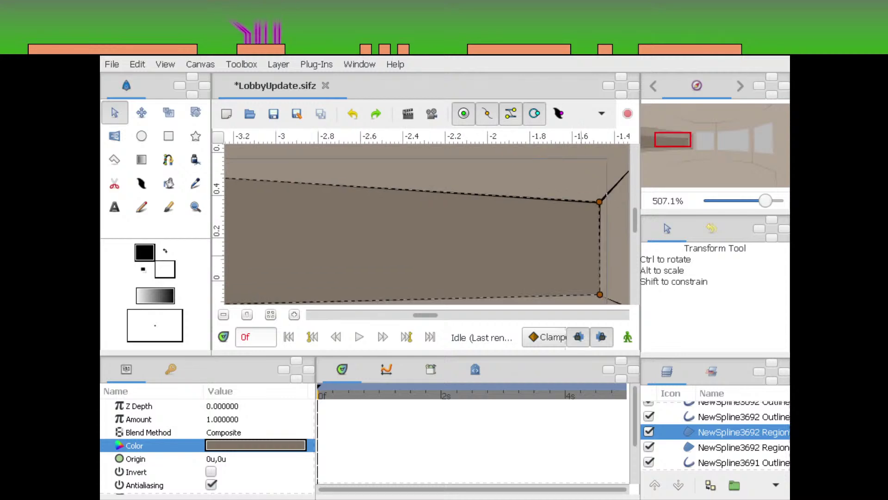
left_click_drag(766, 201, 750, 201)
scroll(250, 425, "down", 1)
scroll(250, 425, "up", 1)
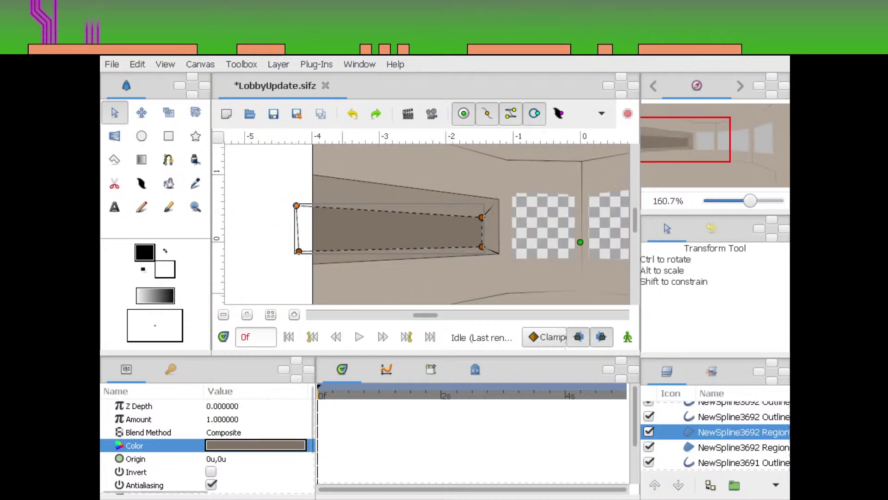
Set the inner recess region's Amount to 2
left_click(250, 419)
left_click(157, 459)
left_click(157, 406)
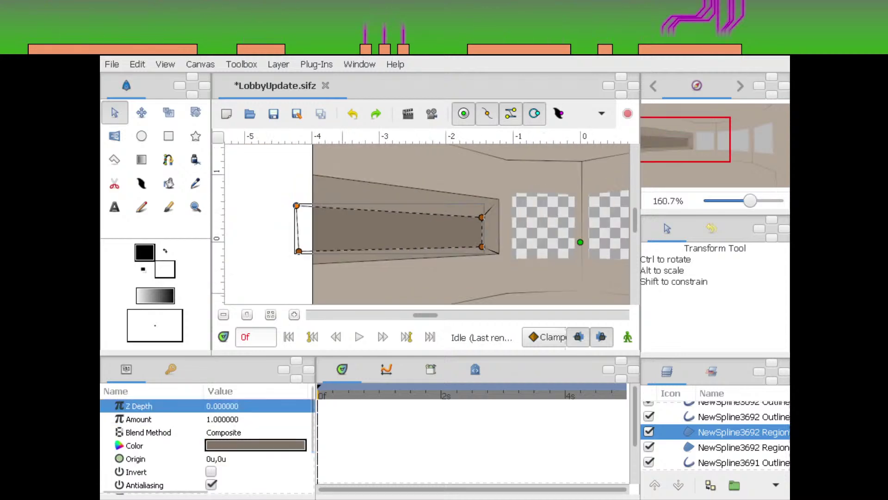
left_click(250, 419)
type("2")
key("Return")
Try Feather values of 1 and 0.5 on the inner recess region
scroll(250, 448, "down", 3)
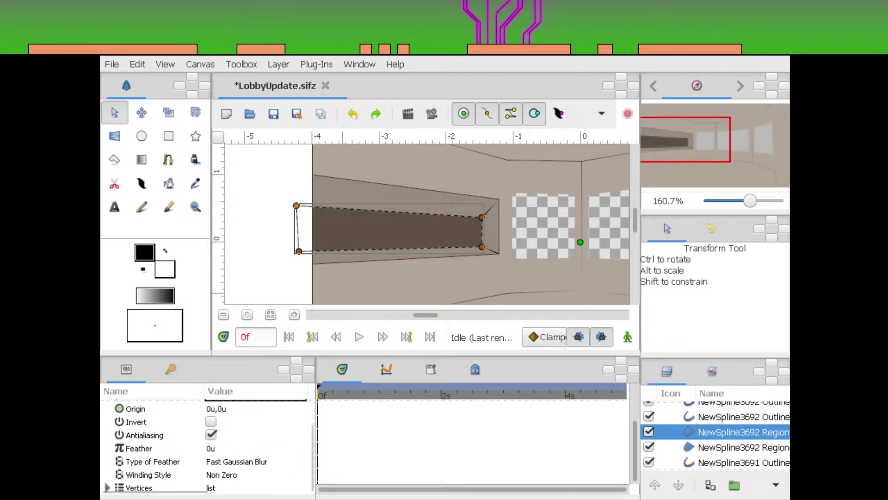
left_click(250, 448)
type("1")
key("Return")
left_click(245, 447)
key("BackSpace")
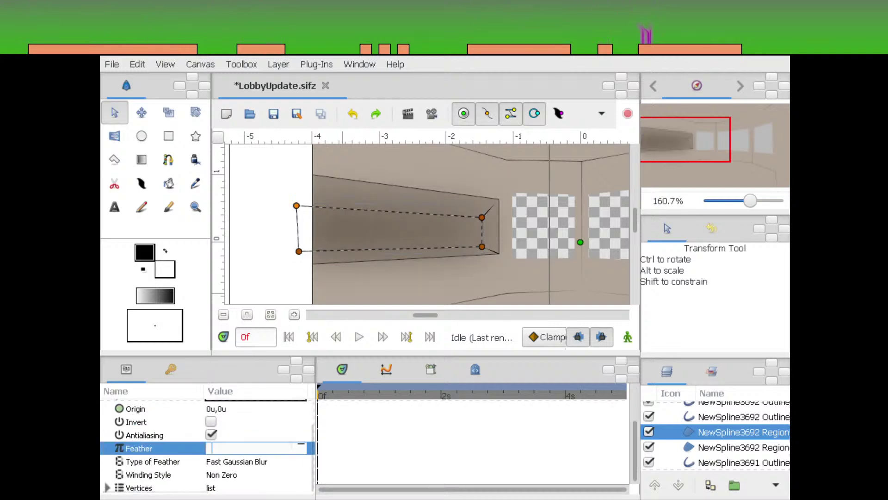
type("0.5")
key("Return")
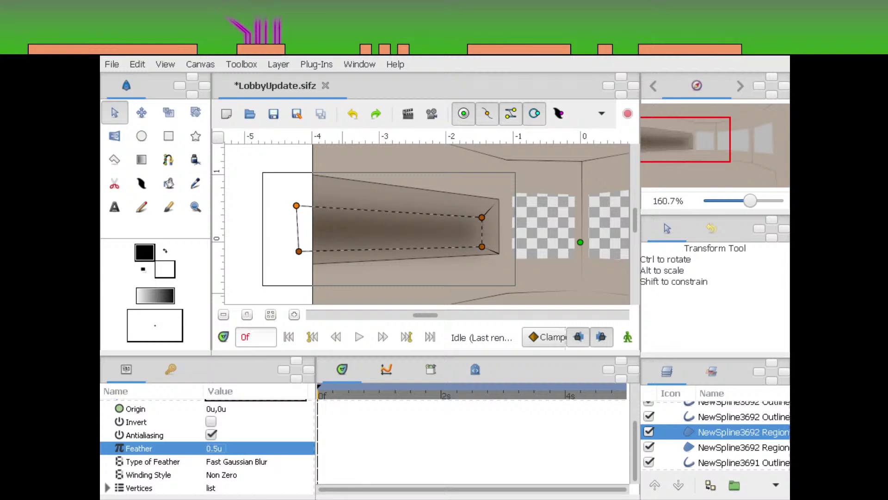
Set the inner recess region's Feather to 0.6 and its Amount to 1.5
left_click(245, 447)
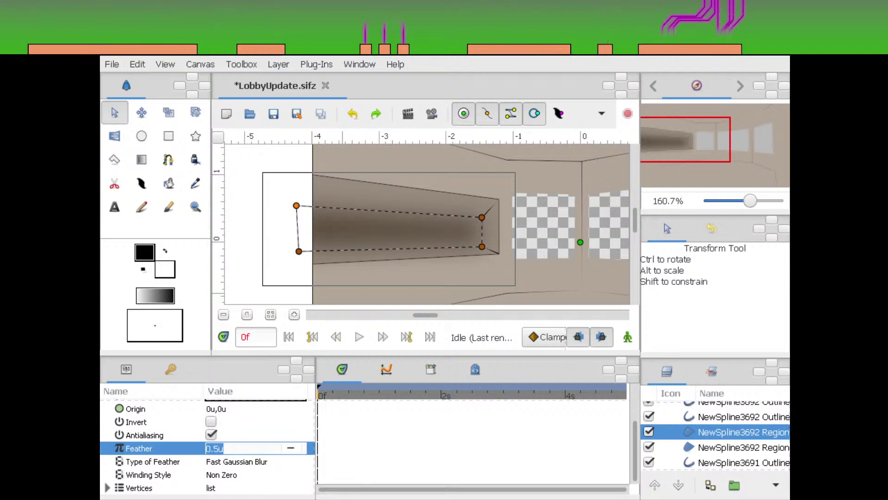
type("0.6")
key("Return")
scroll(715, 435, "down", 1)
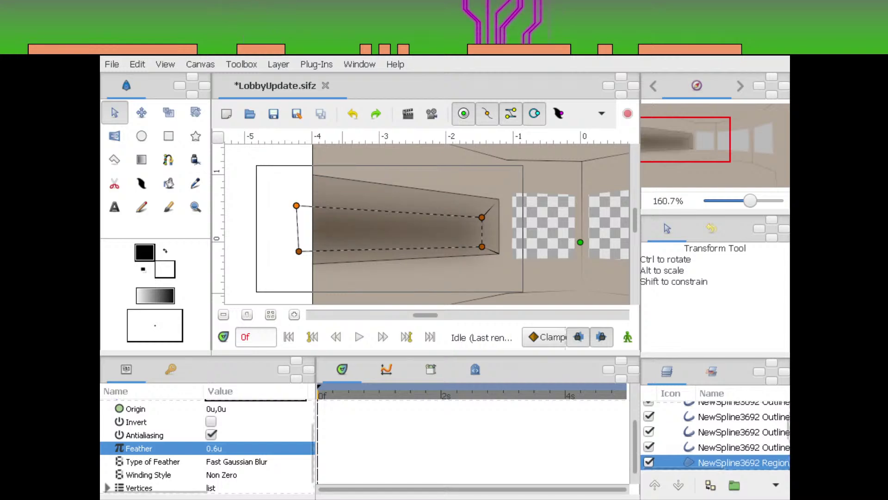
scroll(245, 430, "up", 3)
left_click(246, 419)
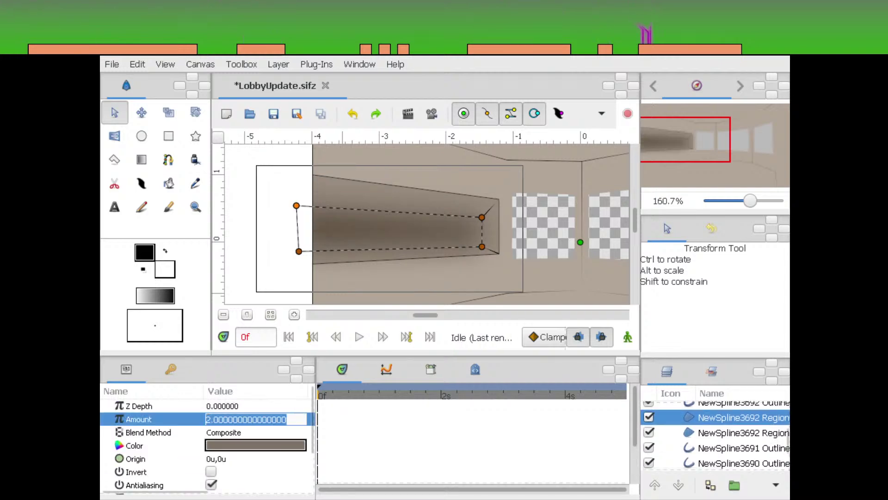
type("1.5")
key("Return")
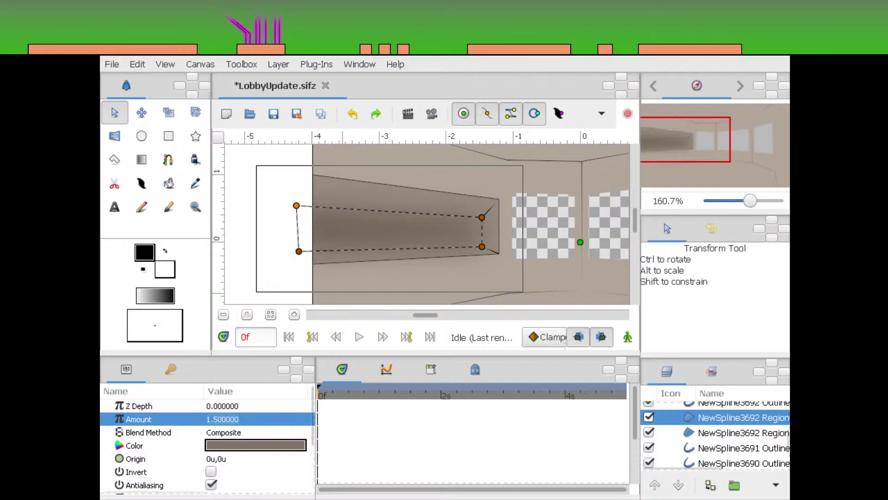
Set the outer recess region's Amount to 0.5
left_click(743, 433)
left_click(246, 419)
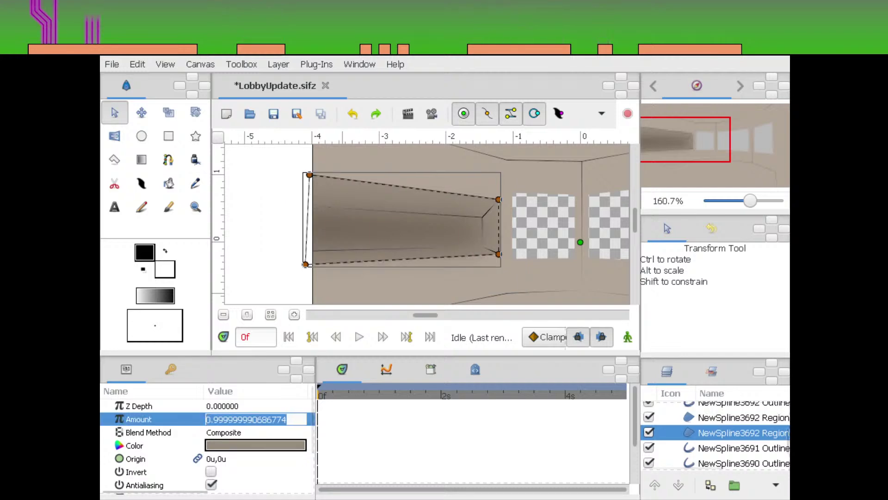
type("0.5")
key("Return")
Set the inner recess region's Amount to 1
left_click(743, 417)
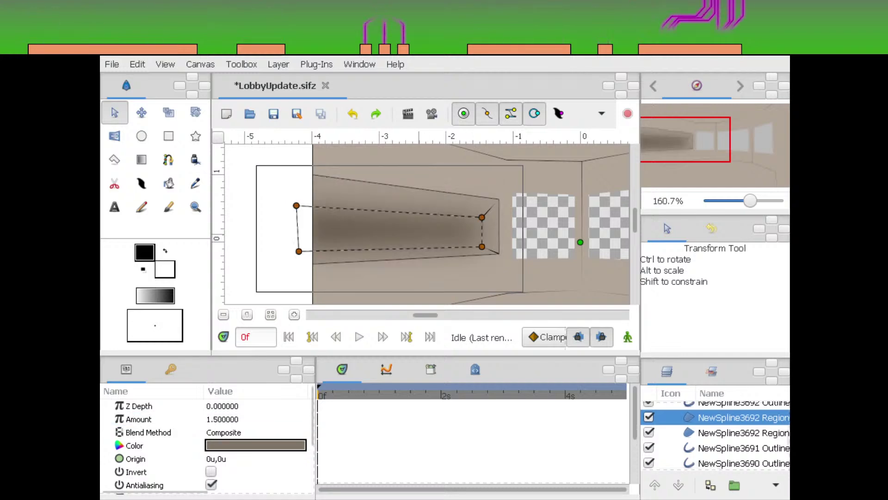
left_click(245, 419)
type("1")
key("Return")
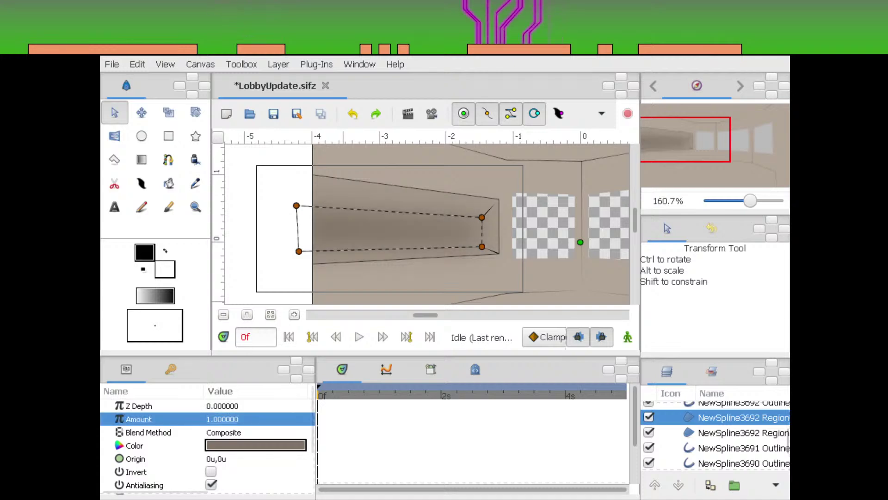
Move the inner recess region's upper and lower points outward past the inner outline, onto the recess's corner diagonals
mouse_move(399, 260)
left_mouse_down()
mouse_move(517, 245)
mouse_move(425, 252)
left_mouse_up()
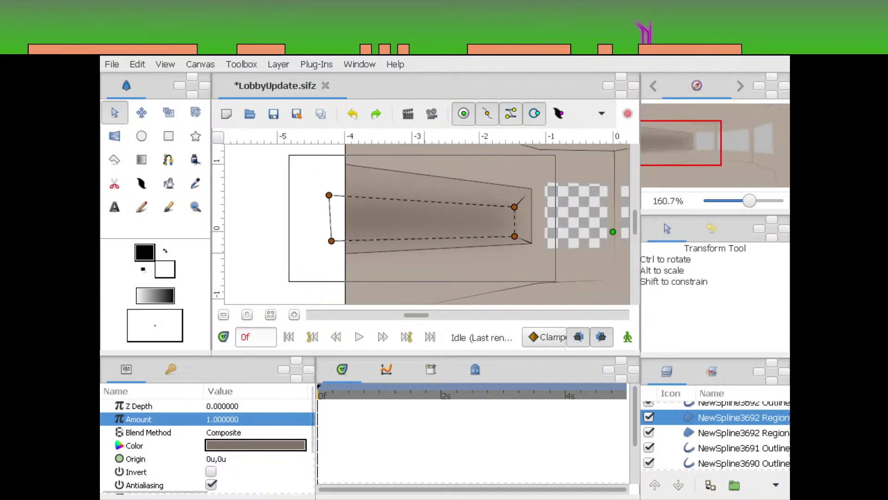
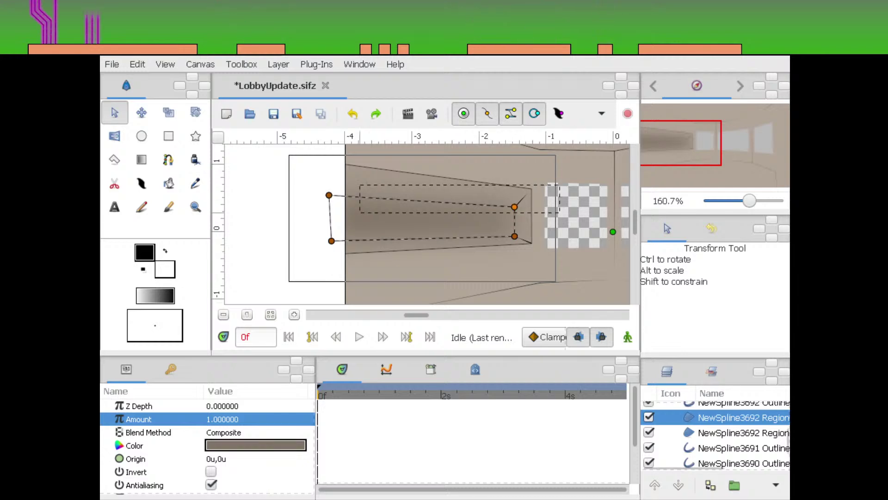
left_click(678, 140)
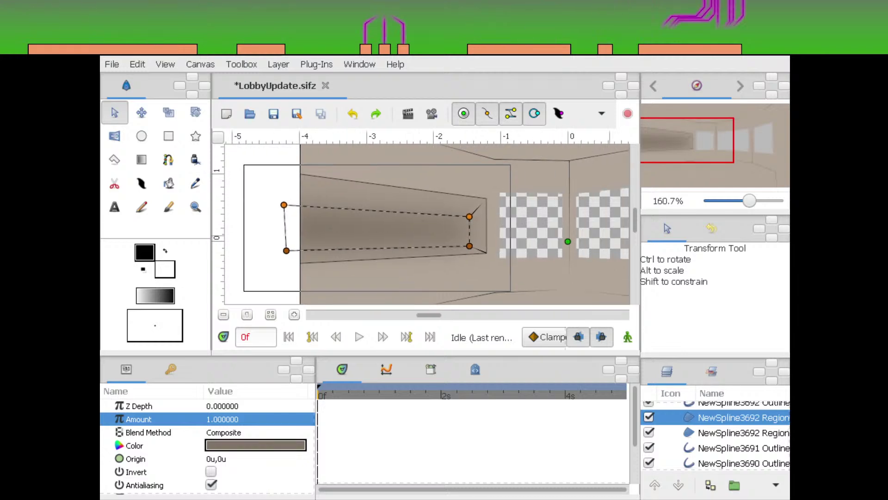
scroll(468, 245, "up", 6)
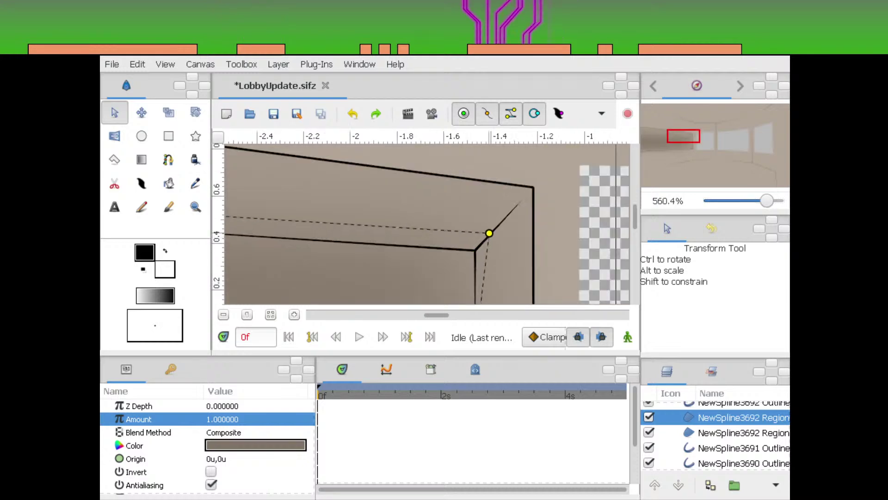
scroll(474, 250, "down", 3)
left_click_drag(767, 201, 727, 201)
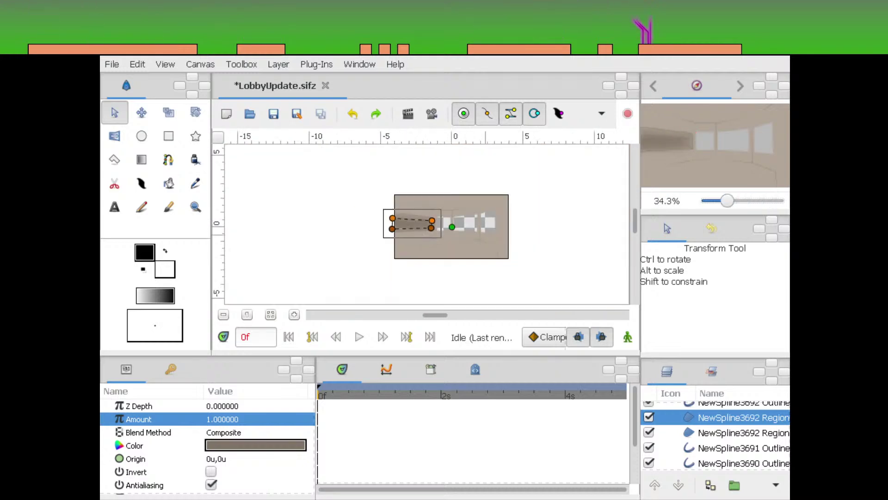
scroll(427, 224, "up", 13)
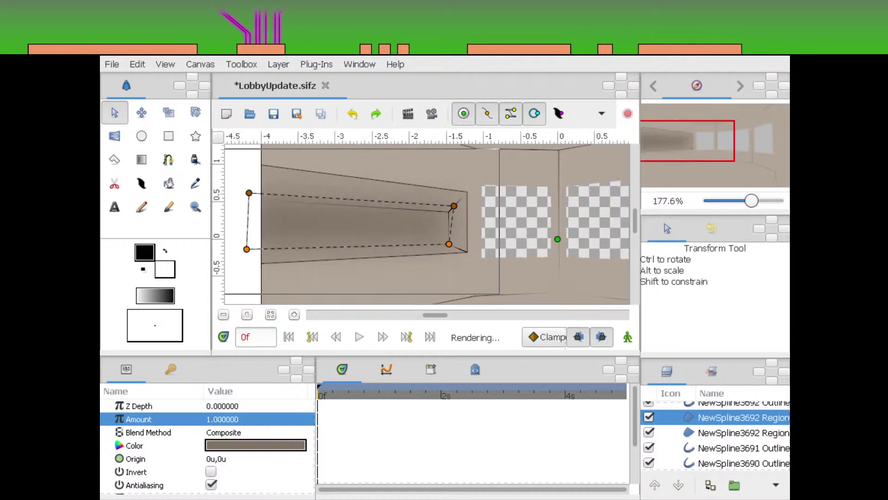
scroll(427, 225, "down", 2)
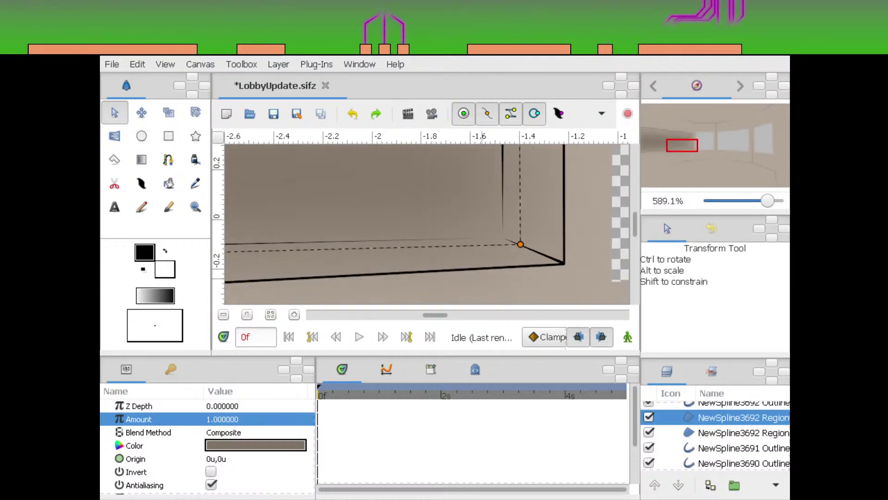
Try Feather values of 0.3 and 0.1 on the inner recess region
scroll(232, 439, "down", 4)
left_click(231, 439)
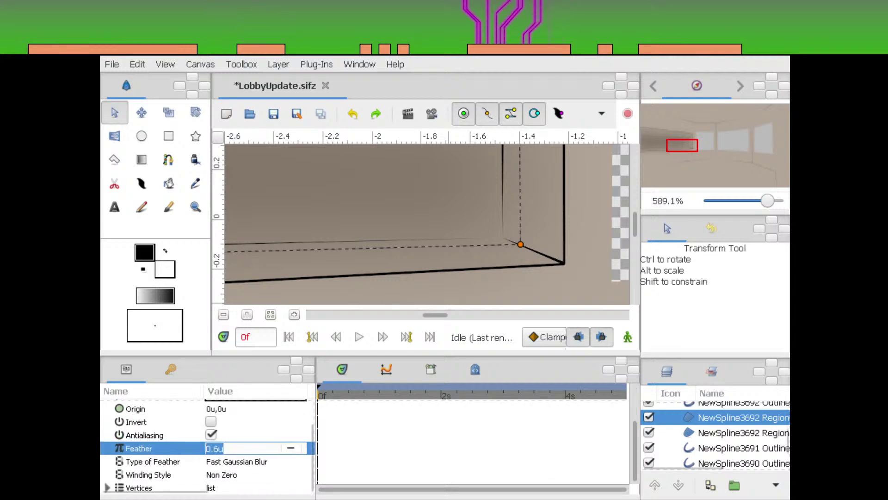
type("0.3")
key("Return")
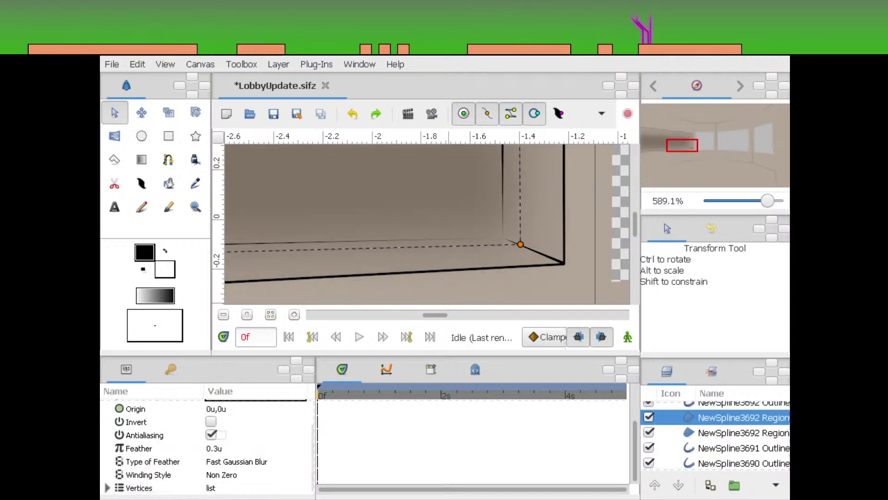
left_click(231, 448)
type("0.1")
key("Return")
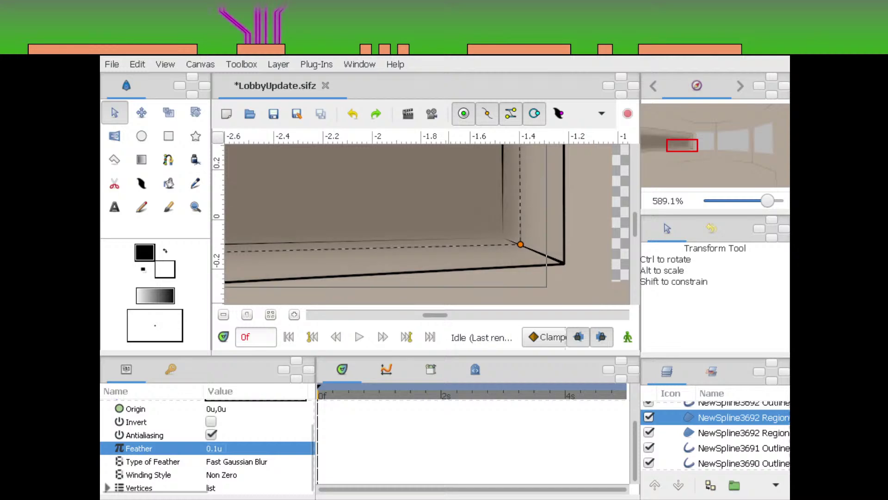
Try a Feather of 0.2 on the inner recess region and deselect it
mouse_move(315, 232)
left_mouse_down()
mouse_move(558, 216)
mouse_move(549, 218)
left_mouse_up()
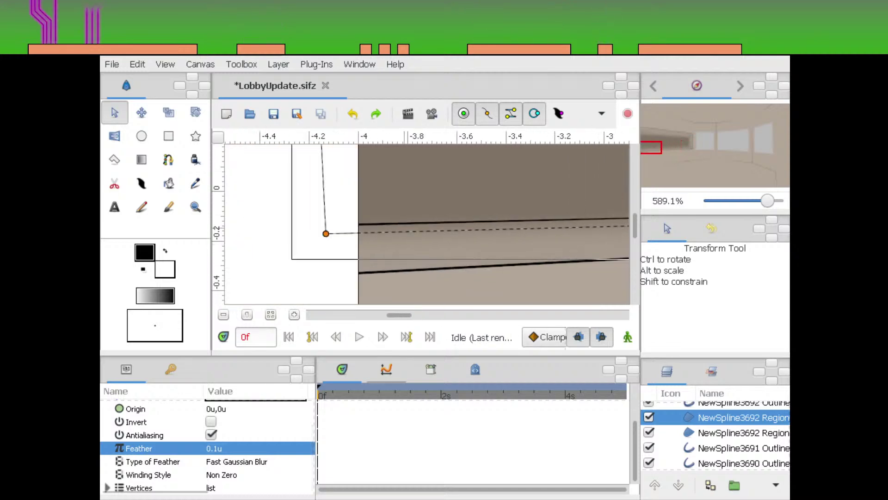
left_click_drag(768, 201, 750, 201)
left_click(673, 140)
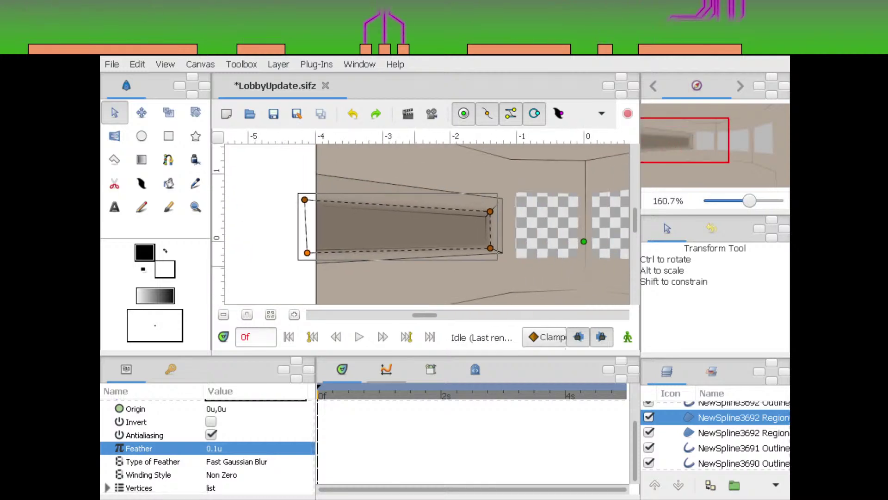
left_click(231, 449)
type(".2")
key("Return")
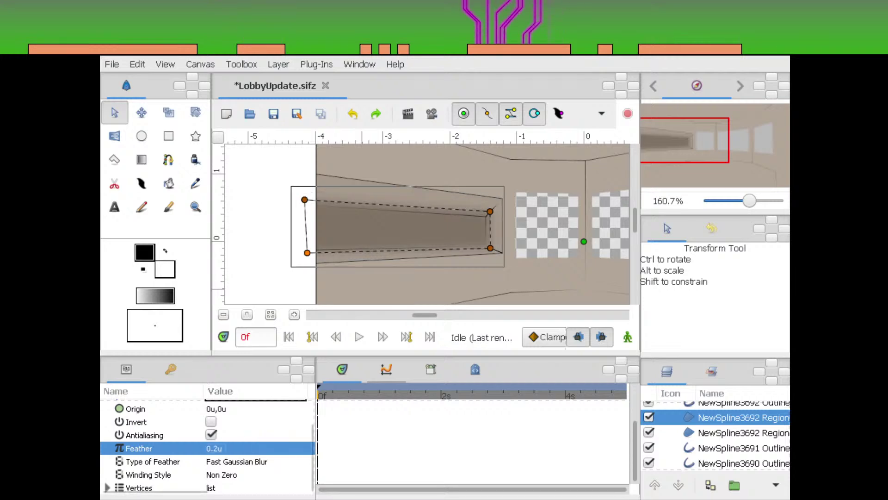
left_click_drag(282, 232, 343, 232)
left_click(344, 232)
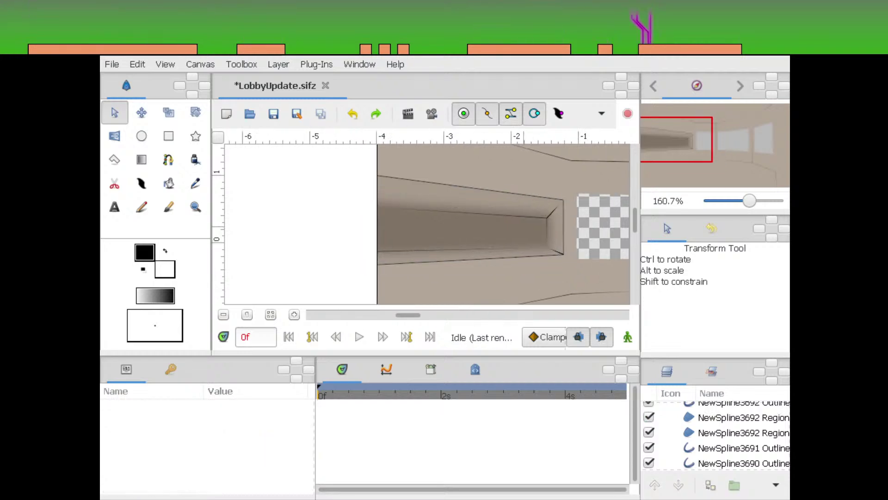
Move the inner recess region's two upper points further outward, along the upper corner diagonal towards the outer outline
left_click(524, 227)
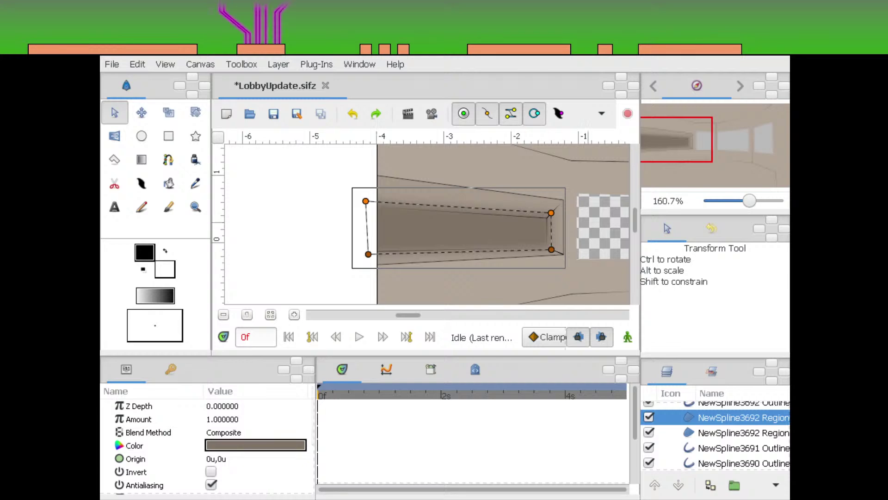
left_click_drag(750, 201, 778, 201)
left_click_drag(657, 139, 690, 136)
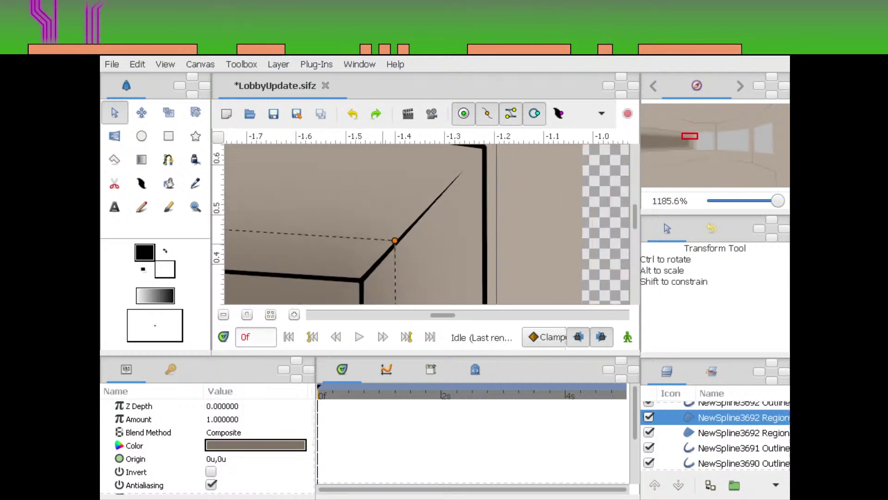
left_click_drag(395, 240, 441, 194)
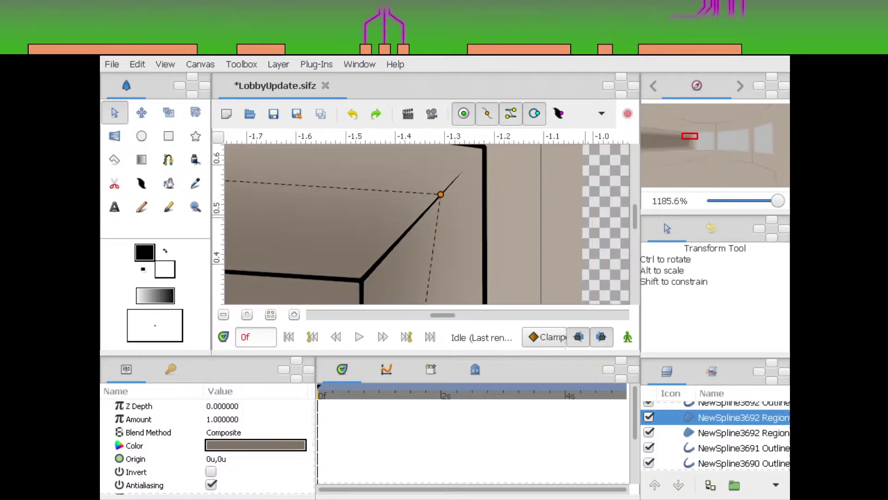
Move the inner recess region's two lower points further outward, along the lower corner diagonal towards the outer outline
left_click_drag(778, 201, 742, 201)
scroll(314, 250, "up", 11)
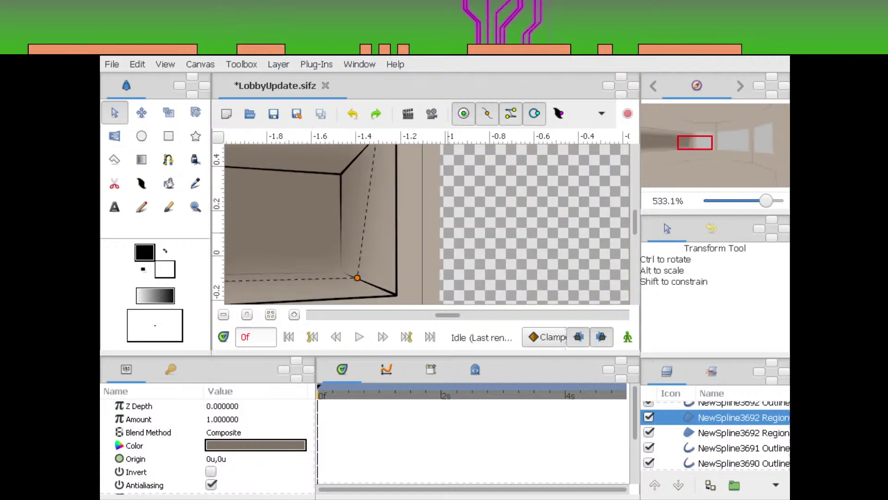
left_click_drag(345, 251, 391, 273)
scroll(479, 220, "down", 7)
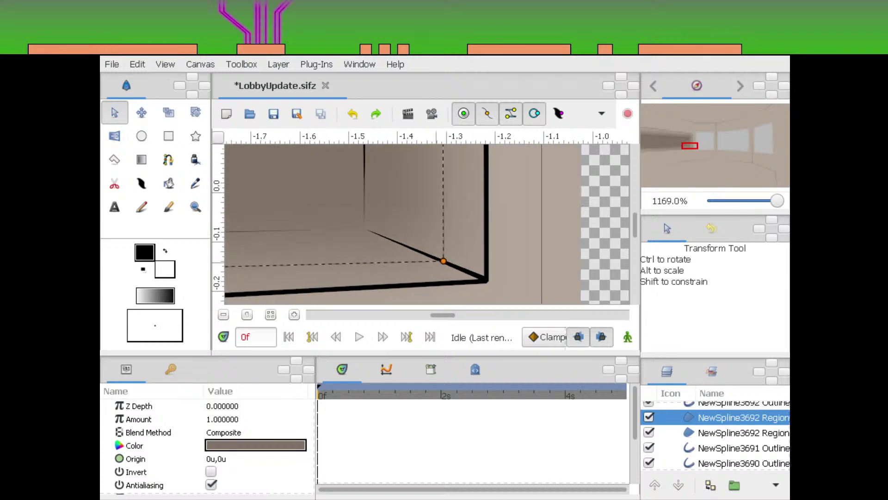
left_click_drag(479, 220, 616, 230)
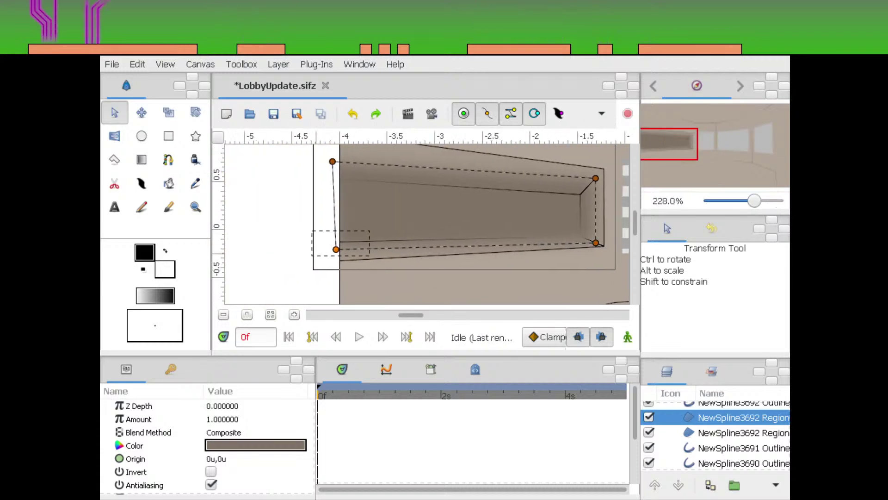
left_click_drag(311, 256, 312, 256)
left_click_drag(454, 247, 420, 263)
left_click(279, 252)
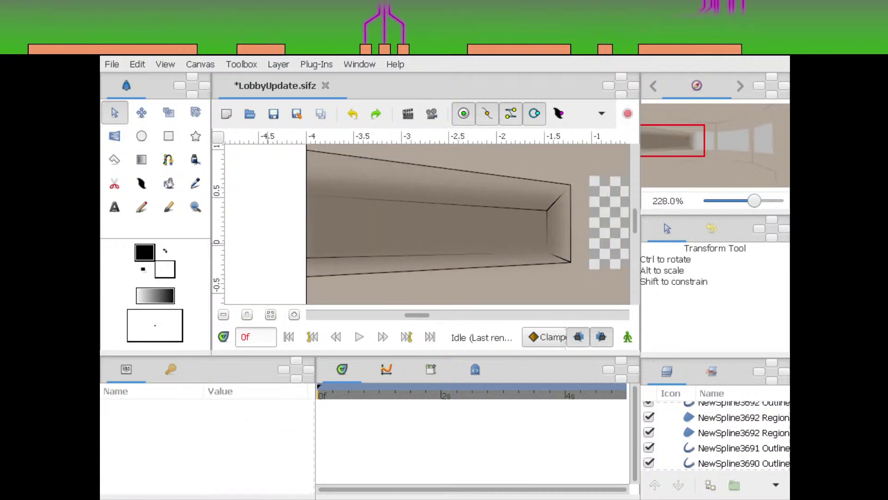
Try a Feather of 0.4 on the inner recess region
left_click(382, 229)
scroll(227, 453, "down", 2)
left_click(226, 464)
left_click(227, 464)
type(".4")
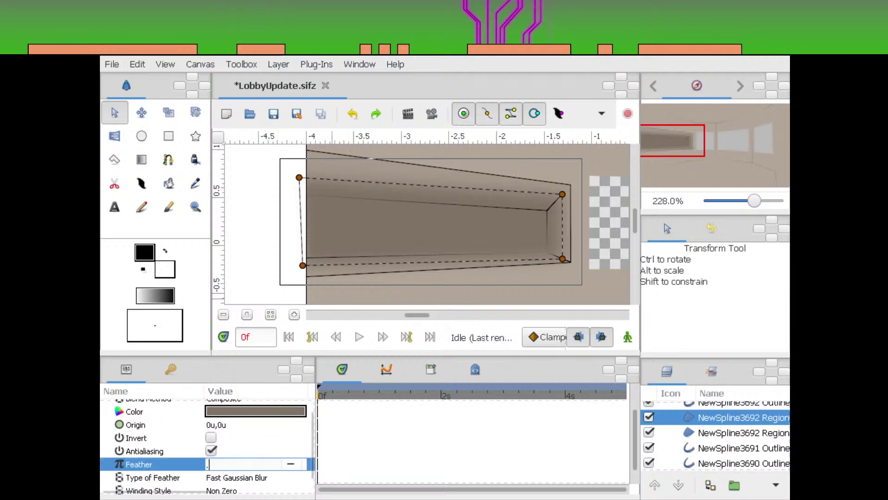
key("Return")
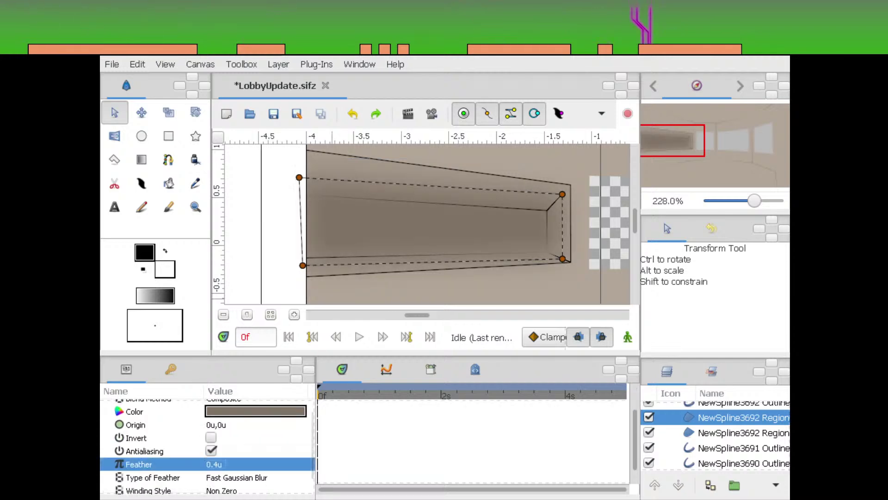
Set the inner recess region's Feather to 0.3 and deselect it
left_click(227, 464)
type("3")
key("Return")
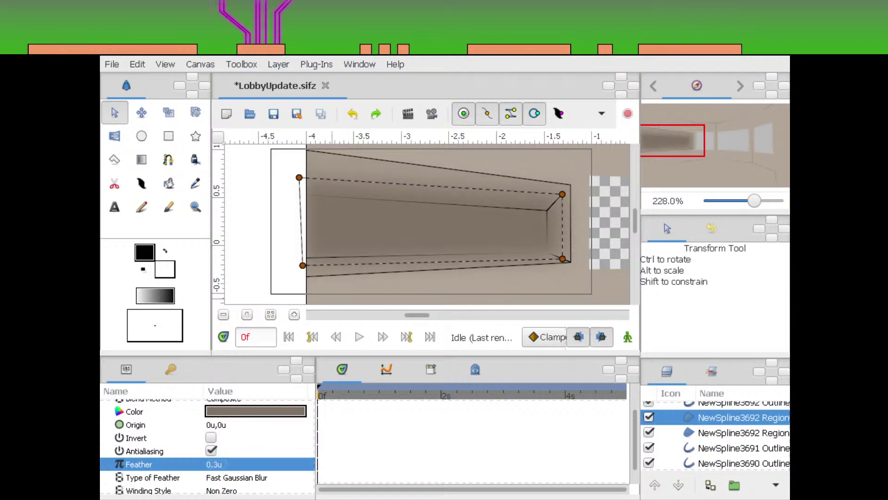
left_click_drag(287, 222, 231, 214)
left_click(370, 217)
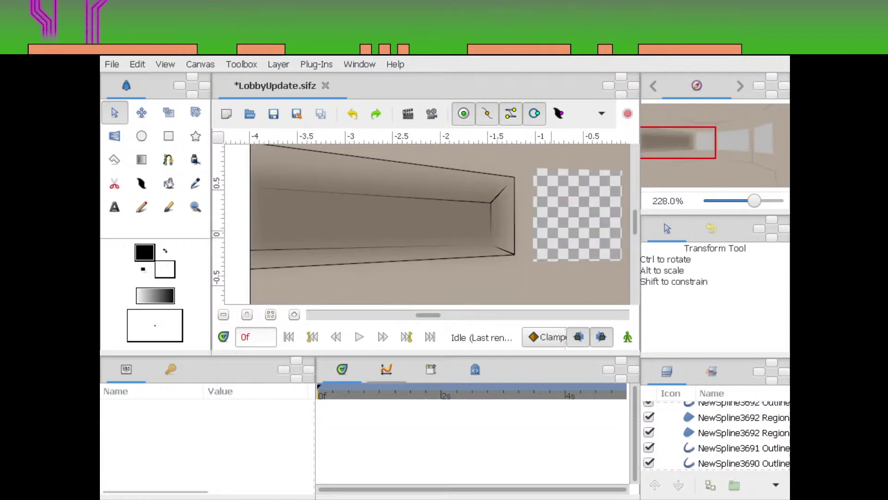
Save the LobbyUpdate.sifz file with the shaded recess
left_click_drag(754, 201, 749, 200)
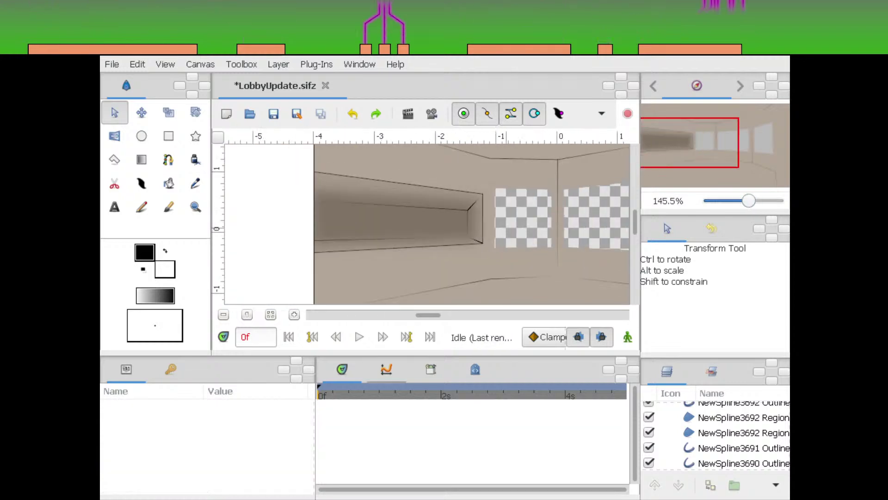
left_click_drag(583, 217, 437, 226)
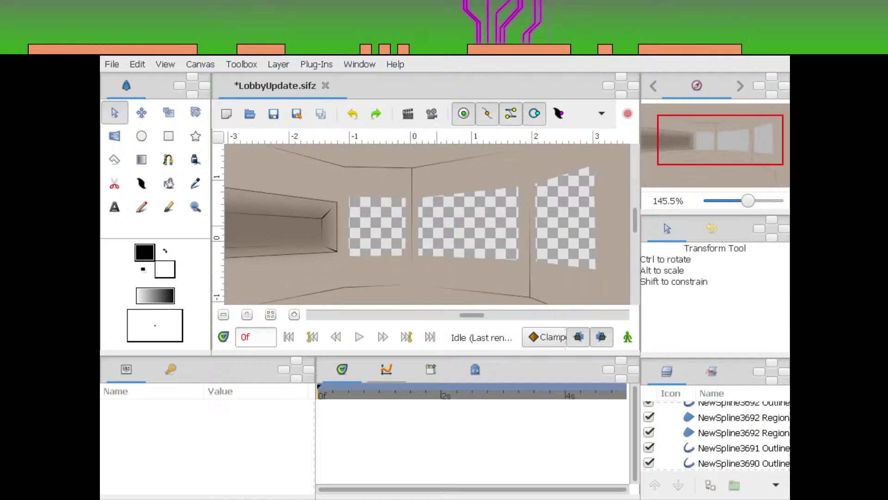
left_click(273, 114)
Show the reference screenshot layer briefly to compare the ceiling shading, and hide it again
left_click_drag(343, 157, 376, 207)
left_click(431, 190)
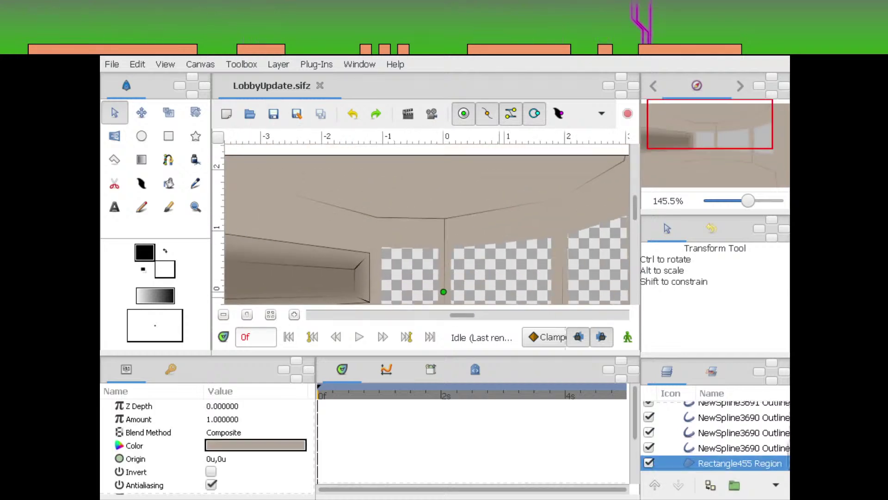
scroll(740, 435, "up", 5)
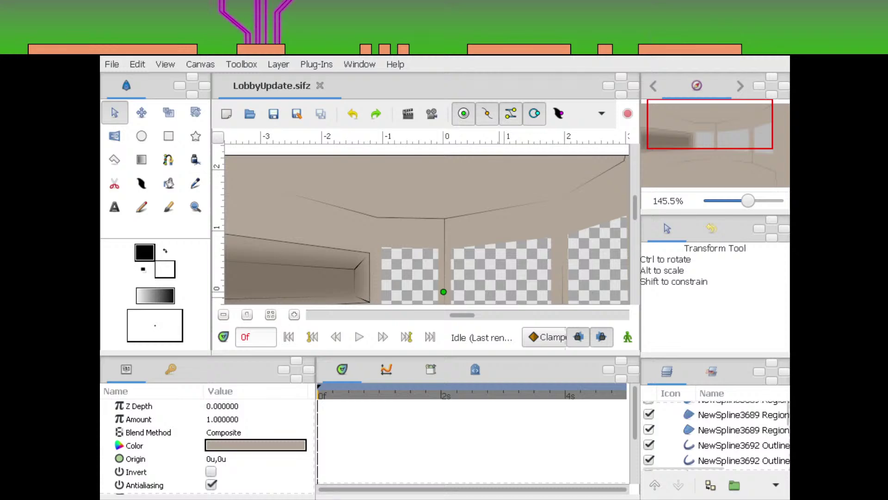
left_click(740, 431)
scroll(715, 435, "up", 4)
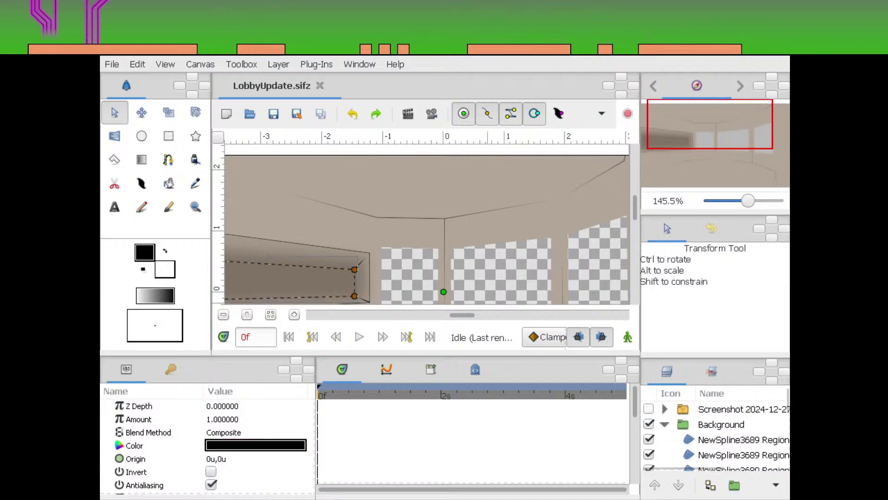
left_click(648, 409)
scroll(648, 412, "up", 3)
left_click(649, 409)
scroll(715, 435, "down", 3)
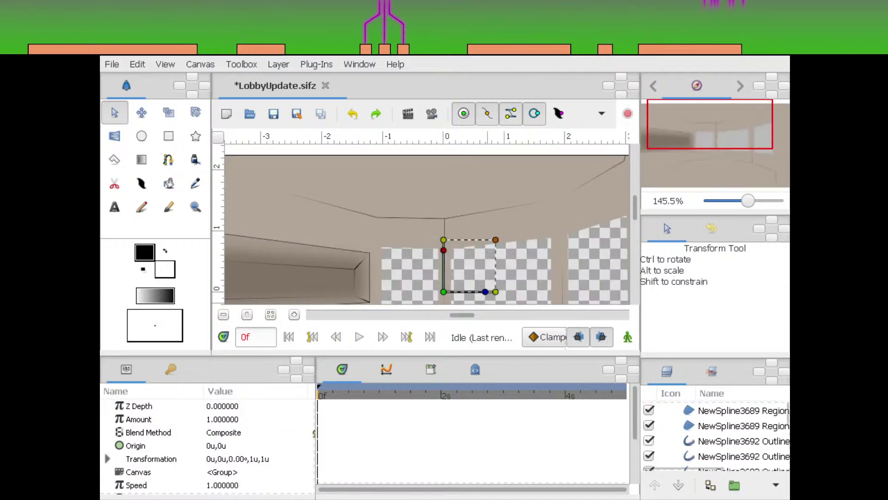
Draw a region-and-outline spline above the top NewSpline3692 outline, following just below the ceiling edge from the left wall to beyond the upper right corner
left_click(741, 441)
left_click_drag(382, 195, 448, 228)
key("b")
left_click(293, 181)
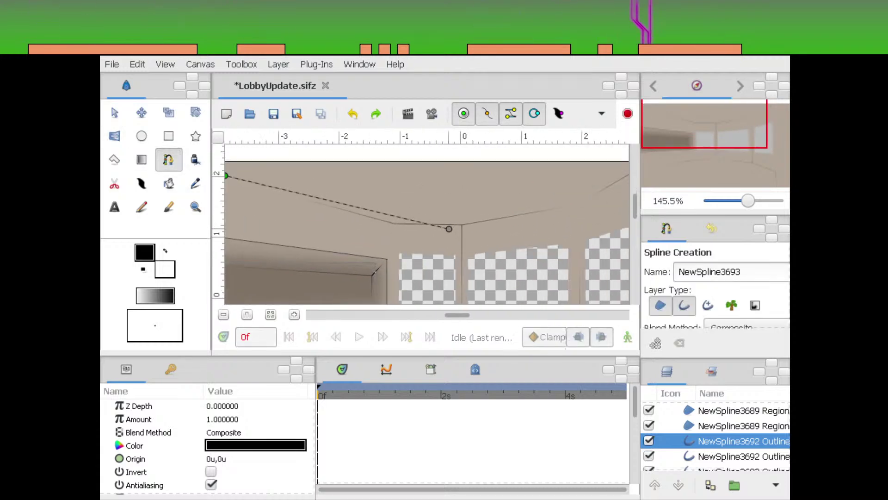
left_click(394, 222)
left_click(478, 227)
left_click_drag(568, 227, 427, 240)
left_click(440, 225)
left_click(511, 189)
left_click_drag(504, 169, 500, 187)
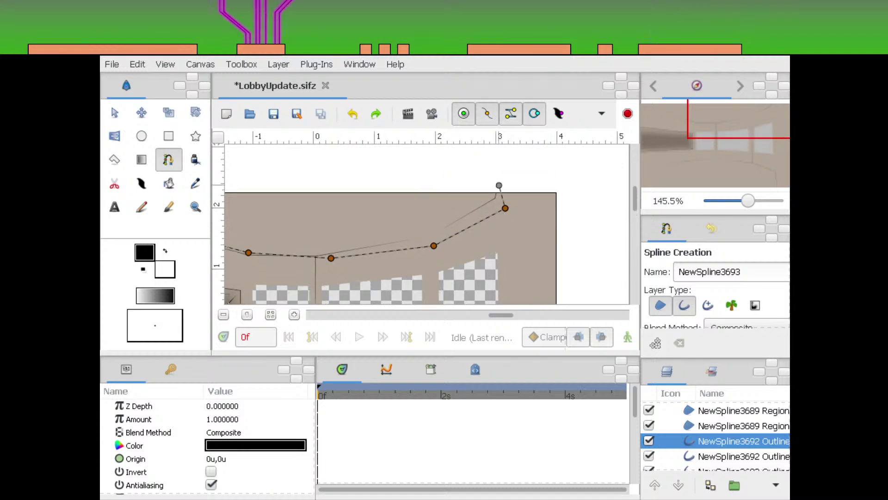
Finish the ceiling spline above the upper right of the room and create it as a filled region with an outline
left_click(501, 178)
left_click_drag(402, 222, 685, 236)
key("v")
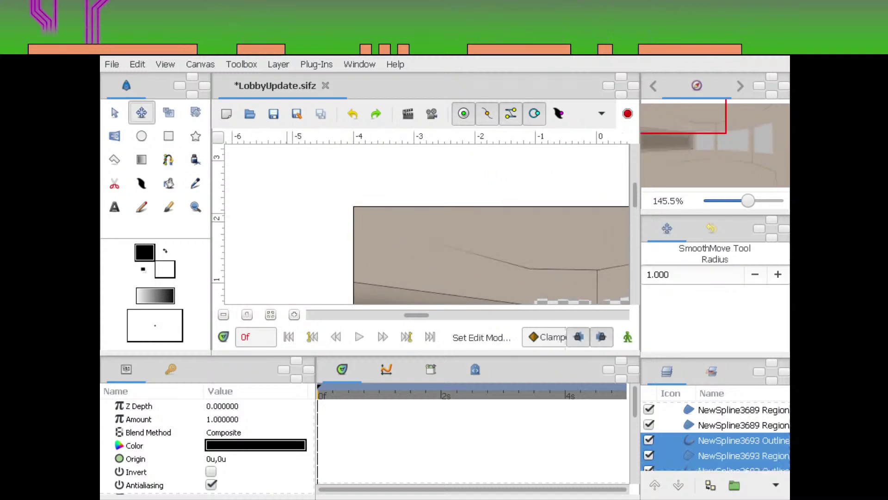
key("a")
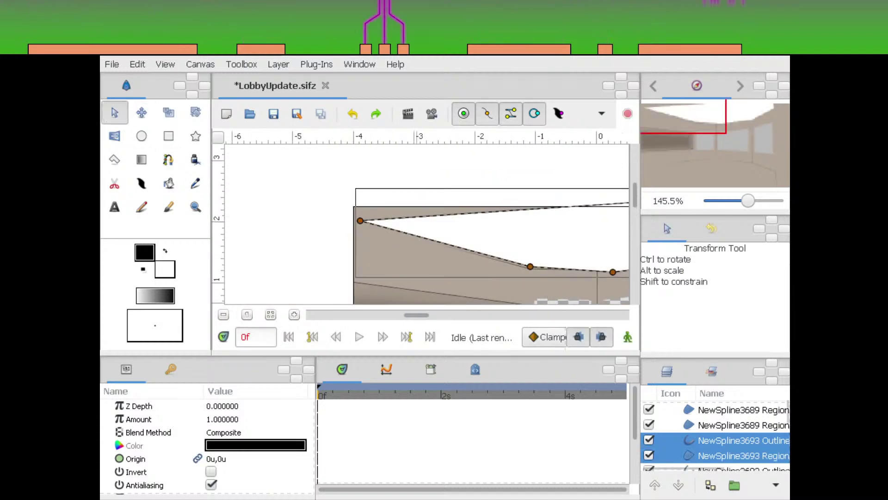
Duplicate the ceiling shape and move all vertices of the copy down over the floor area
left_click(710, 485)
left_click_drag(749, 200, 735, 201)
left_click_drag(361, 264, 370, 260)
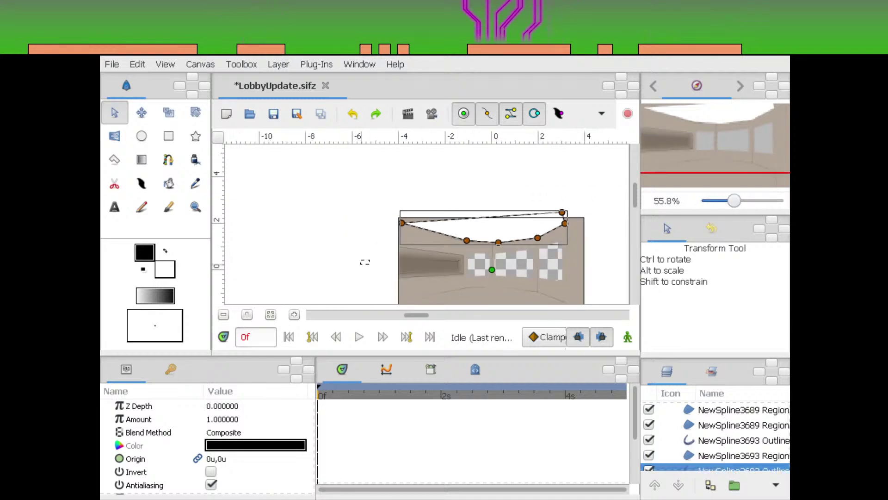
left_click_drag(446, 271, 387, 232)
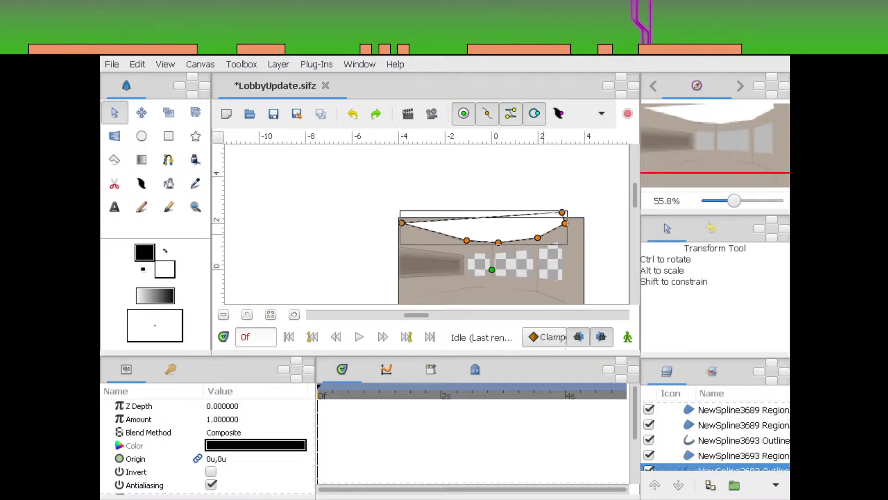
mouse_move(538, 238)
left_mouse_down()
mouse_move(531, 282)
mouse_move(540, 240)
left_mouse_up()
Reshape the copied shape to cover the floor by moving its outer left and right vertices down
left_click_drag(403, 226, 391, 267)
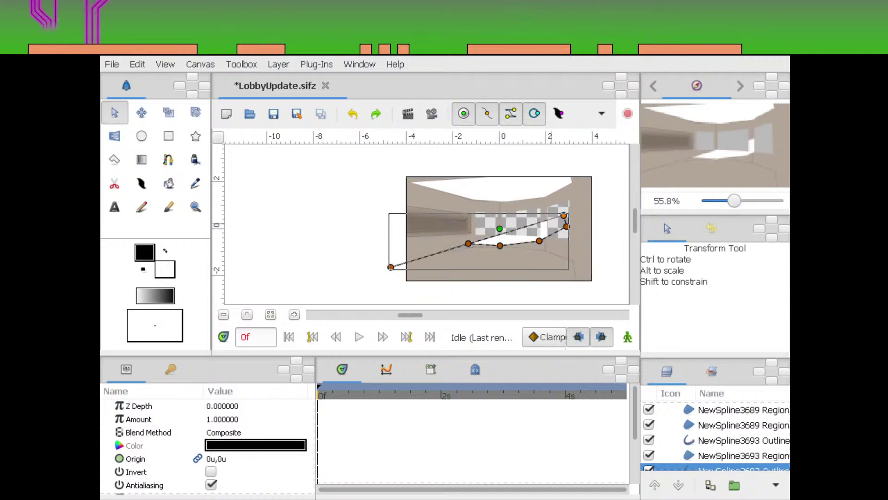
left_click_drag(564, 216, 552, 280)
scroll(552, 280, "down", 2)
scroll(715, 439, "up", 5)
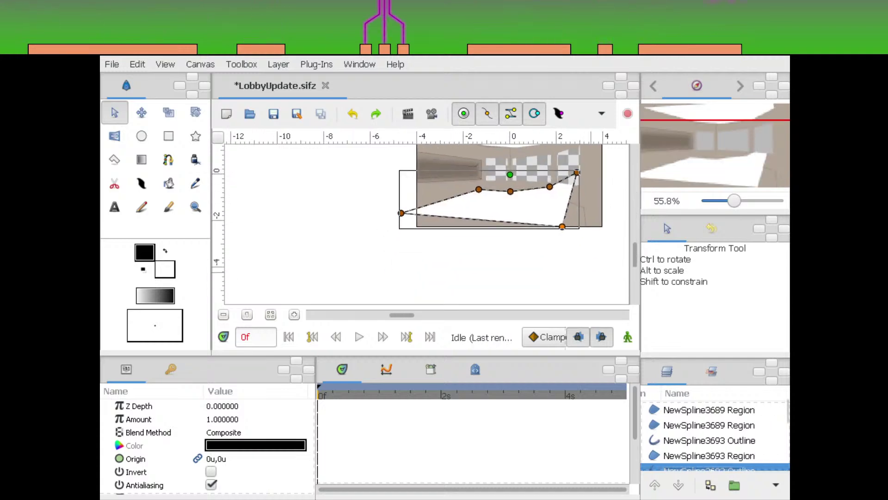
Delete the two NewSpline3693 Outline layers, keeping only the ceiling and floor regions
scroll(715, 439, "down", 5)
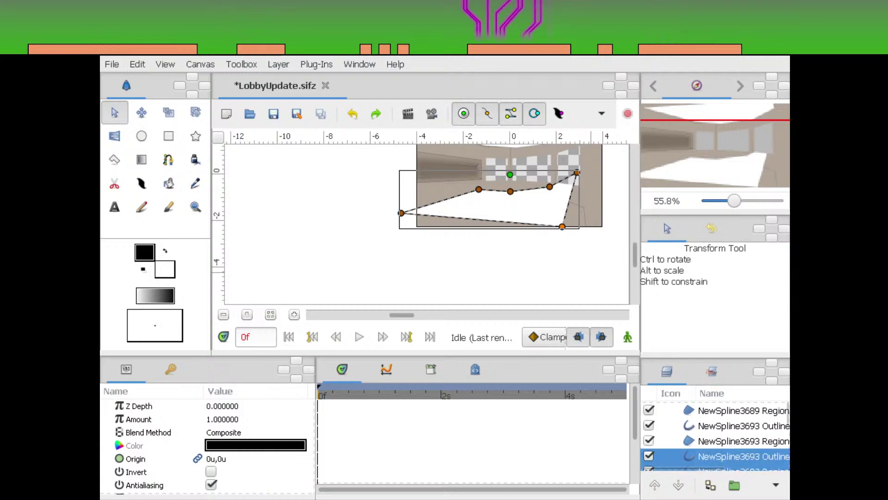
scroll(715, 439, "down", 1)
left_click(731, 456, "ctrl")
left_click(731, 411, "ctrl")
key("Delete")
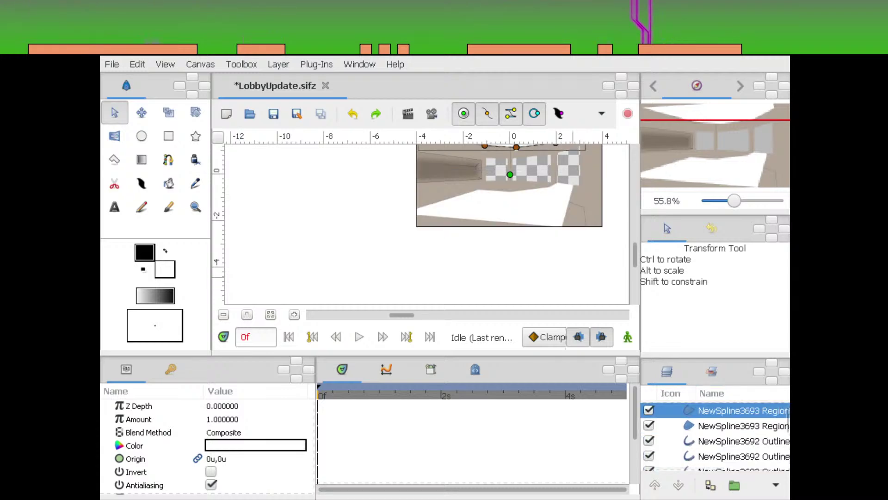
Lower both NewSpline3693 Region layers beneath the wall outlines, directly above the Rectangle455 Region layer
left_click(743, 426)
left_click(743, 411, "ctrl")
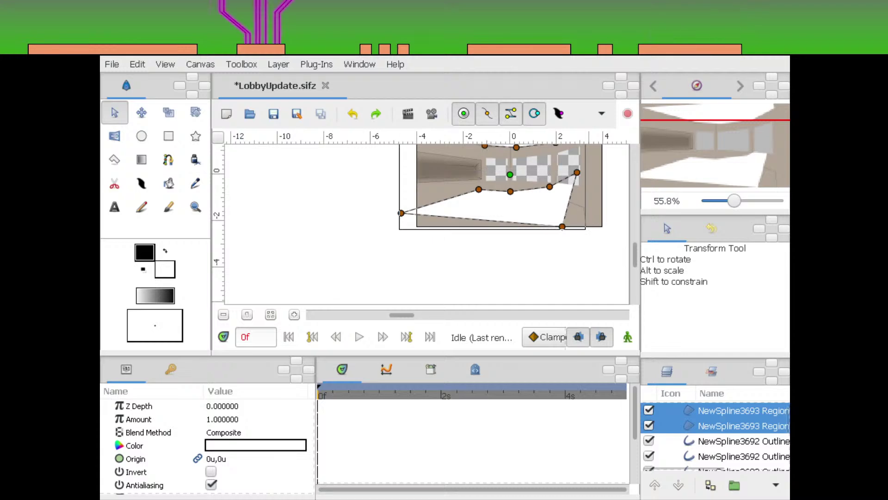
scroll(715, 437, "down", 5)
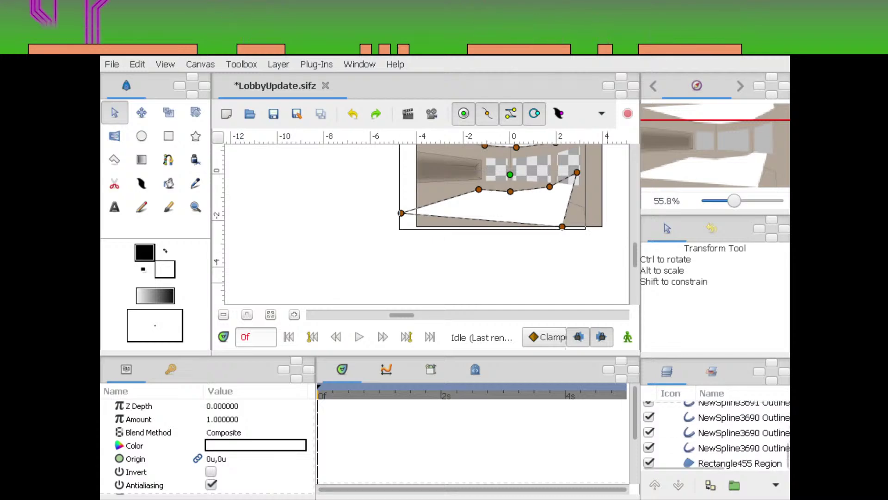
left_click(678, 485)
left_click(679, 485)
left_click(679, 485)
left_click(679, 485)
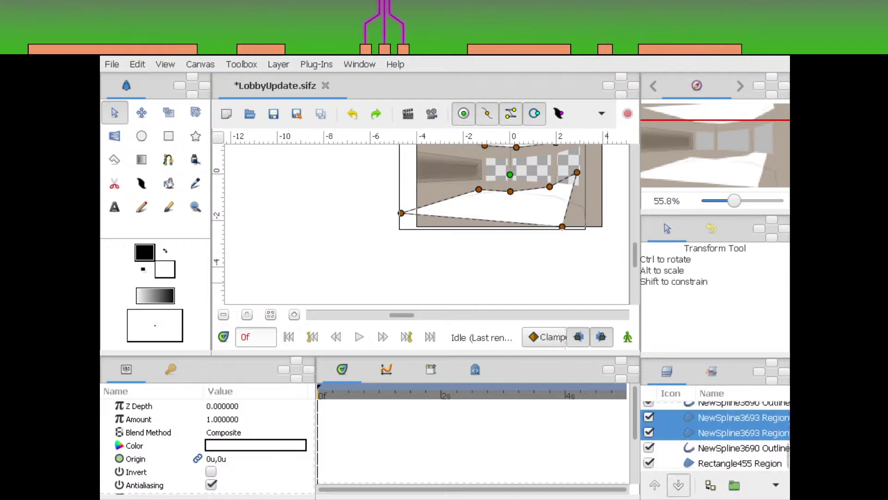
left_click(679, 485)
Select the ceiling region and align its left inner vertex with the corner of the black ceiling line
left_click_drag(620, 162, 571, 184)
scroll(428, 225, "up", 3)
left_click_drag(428, 160, 393, 298)
left_click(456, 220)
left_click_drag(456, 219, 454, 193)
left_click_drag(746, 201, 782, 201)
left_click_drag(700, 121, 697, 121)
left_click_drag(376, 214, 369, 241)
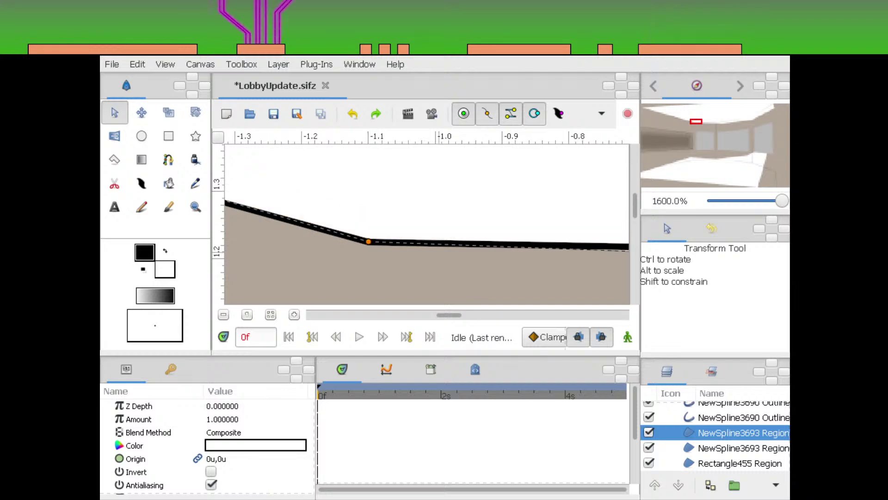
Align the ceiling region's middle and right inner vertices with the corners of the black ceiling line
left_click_drag(697, 121, 715, 121)
left_click_drag(599, 257, 424, 238)
left_click_drag(716, 121, 753, 117)
left_click_drag(428, 279, 392, 177)
Move the ceiling region's far right corner vertex onto the bend of the ceiling line near the canvas's upper edge
left_click_drag(753, 117, 761, 111)
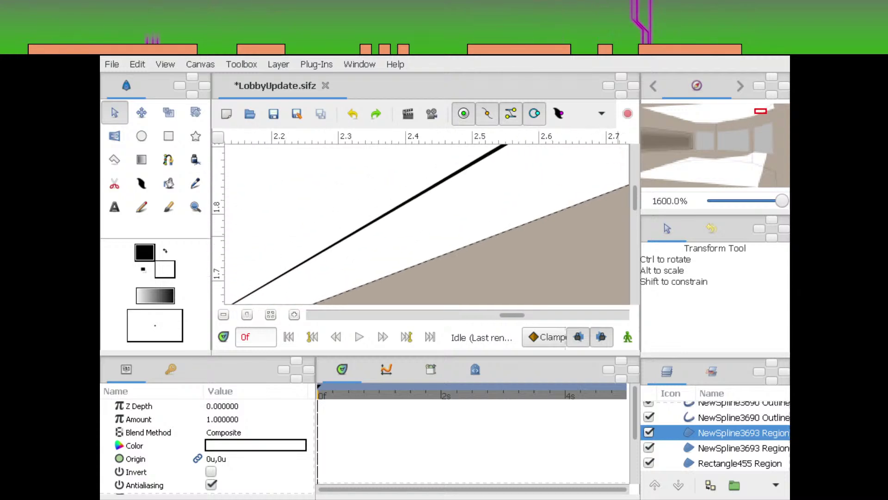
left_click_drag(782, 201, 769, 201)
left_click_drag(762, 111, 770, 107)
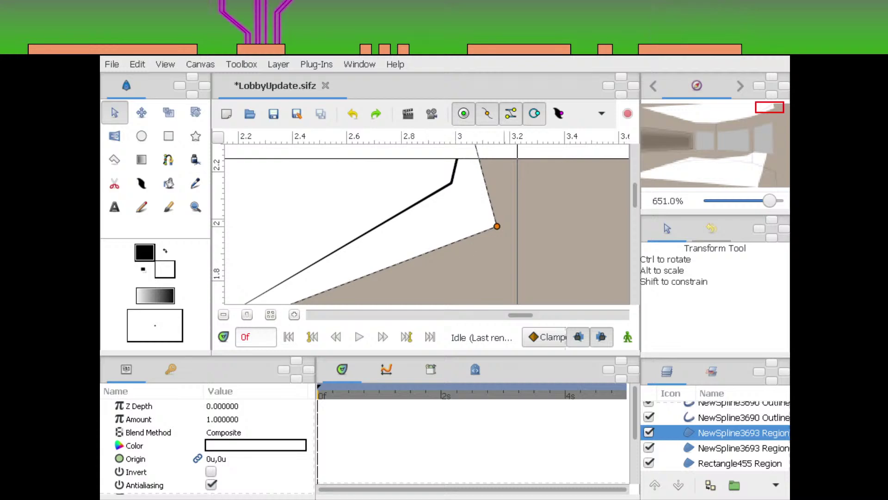
scroll(761, 111, "up", 4)
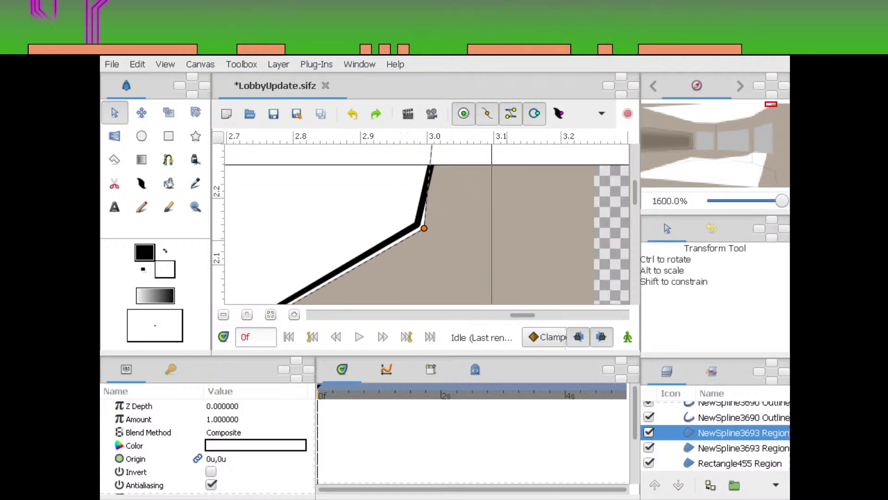
left_click_drag(771, 104, 771, 104)
left_click_drag(411, 231, 405, 226)
Adjust the ceiling region's vertex above the canvas so its right edge follows the short black line
scroll(761, 111, "down", 10)
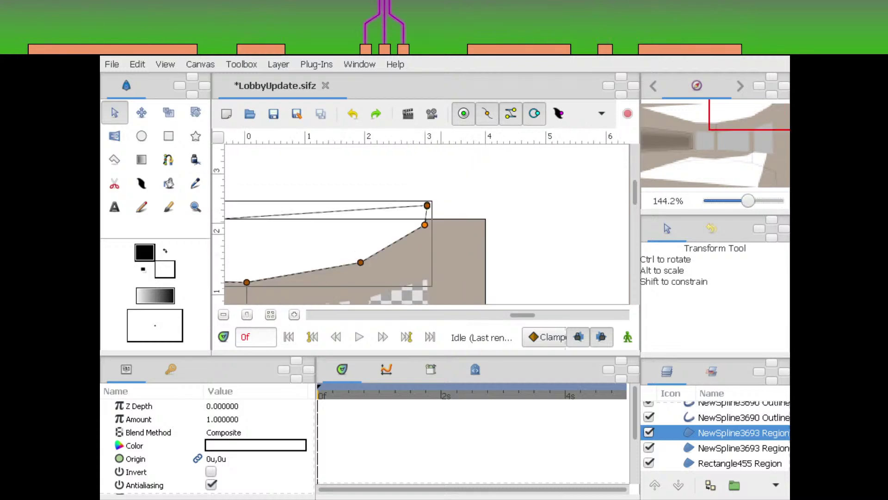
scroll(761, 111, "up", 9)
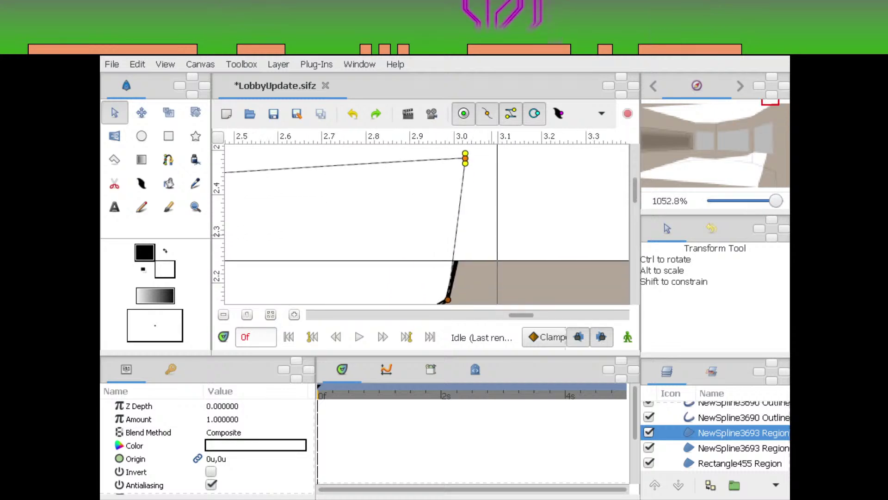
left_click_drag(464, 146, 472, 152)
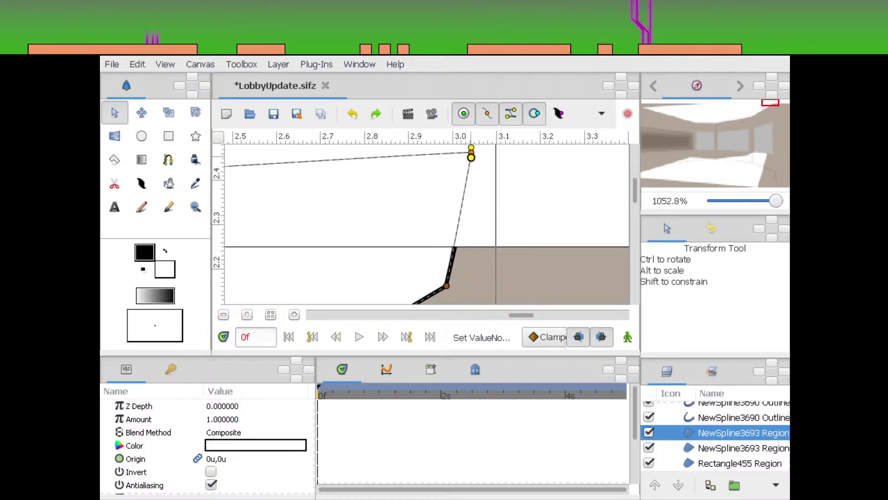
Pull the ceiling region's left end outside the canvas so it fills the upper left of the room
left_click_drag(776, 201, 750, 200)
left_click_drag(766, 104, 642, 113)
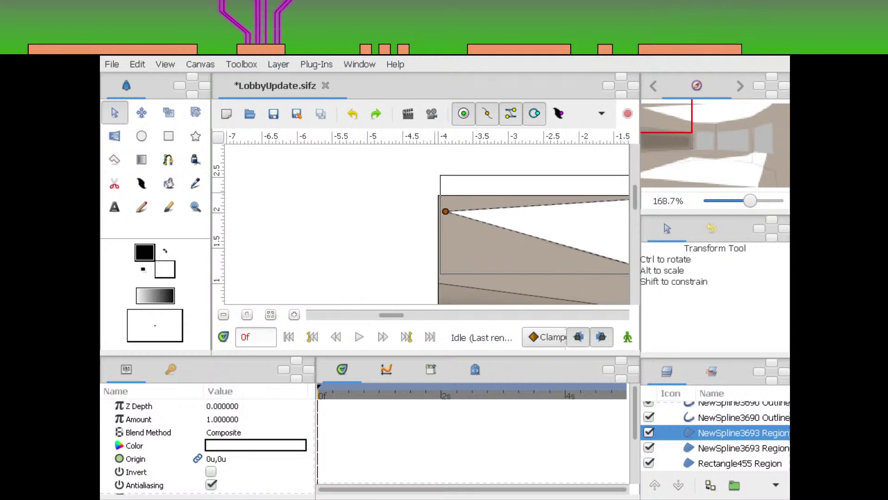
left_click_drag(445, 211, 346, 185)
left_click_drag(491, 229, 312, 198)
left_click_drag(484, 268, 410, 116)
Select the floor region and pull its left and lower right vertices outward beyond the canvas
left_click(351, 269)
left_click_drag(316, 292, 378, 194)
left_click_drag(597, 208, 358, 198)
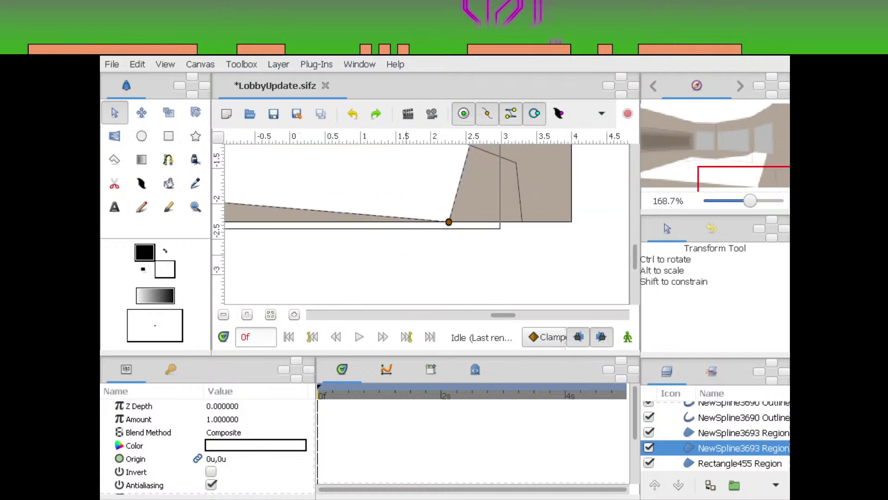
left_click_drag(751, 200, 733, 200)
left_click_drag(733, 186, 631, 183)
mouse_move(379, 198)
left_mouse_down()
mouse_move(442, 232)
mouse_move(392, 227)
left_mouse_up()
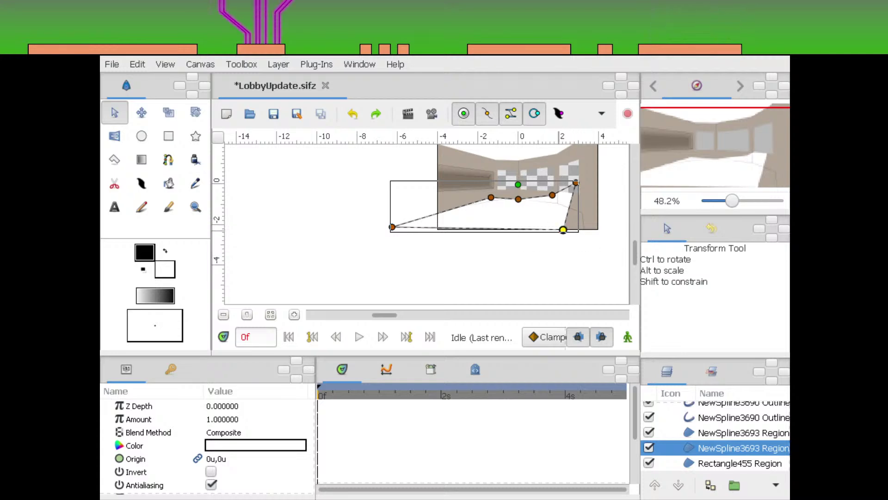
left_click_drag(563, 230, 408, 250)
Move the floor region's upper right vertex onto the bend of the black floor line beside the right wall
left_click_drag(732, 201, 769, 148)
left_click(781, 182)
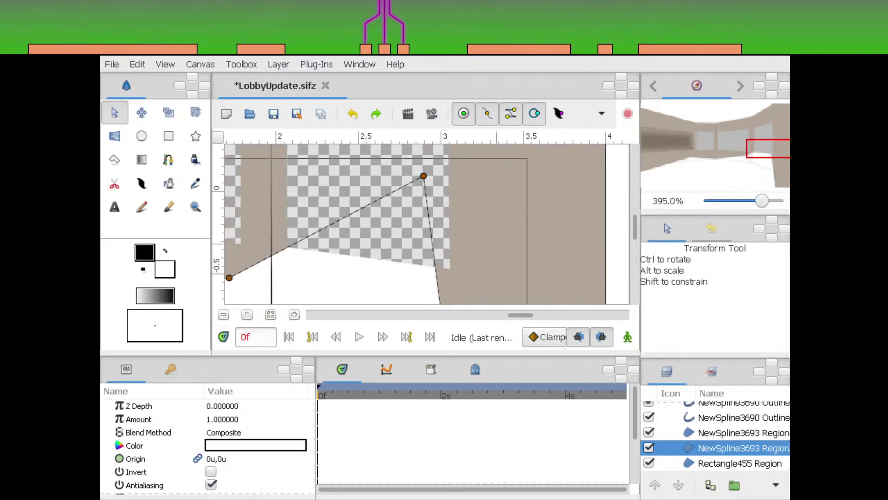
left_click_drag(423, 175, 467, 343)
left_click_drag(771, 150, 774, 166)
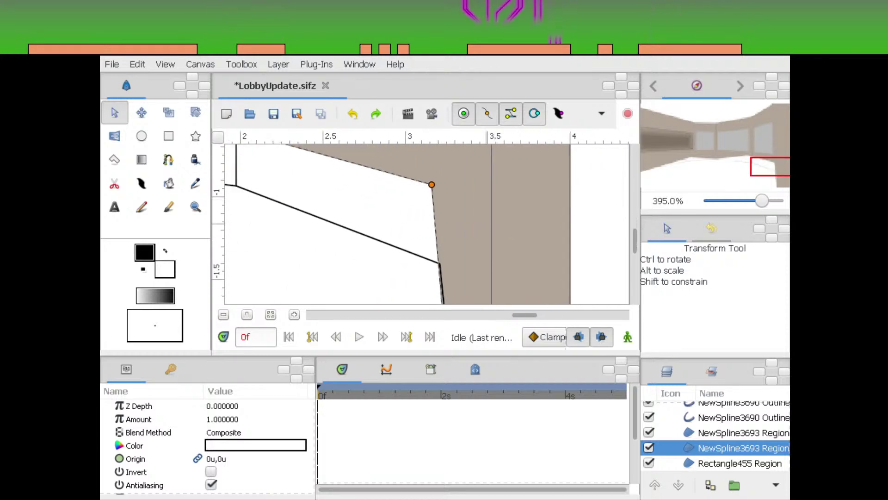
left_click_drag(432, 185, 446, 223)
left_click(773, 172)
left_click_drag(762, 201, 777, 201)
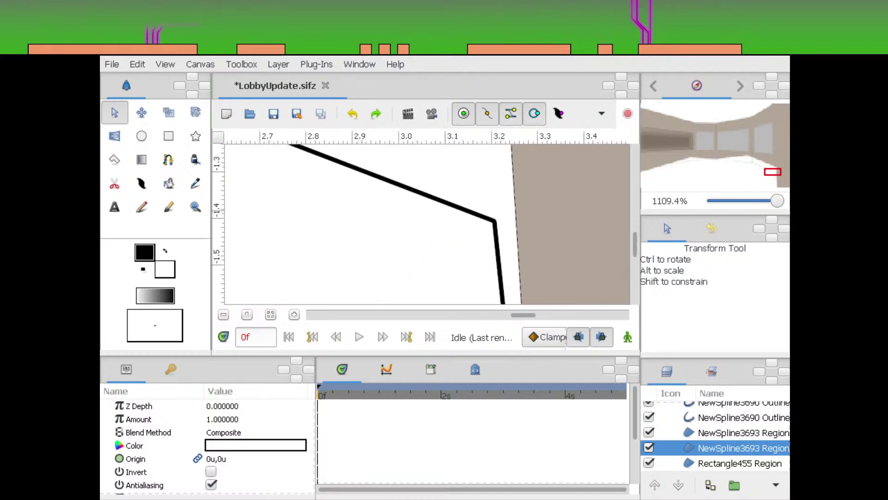
left_click_drag(774, 170, 775, 169)
left_click_drag(482, 169, 468, 281)
Adjust the floor region's vertex below the canvas so its right edge follows the black wall line
left_click(774, 170)
left_click_drag(777, 201, 755, 201)
left_click_drag(775, 181, 750, 201)
left_click_drag(429, 274, 445, 241)
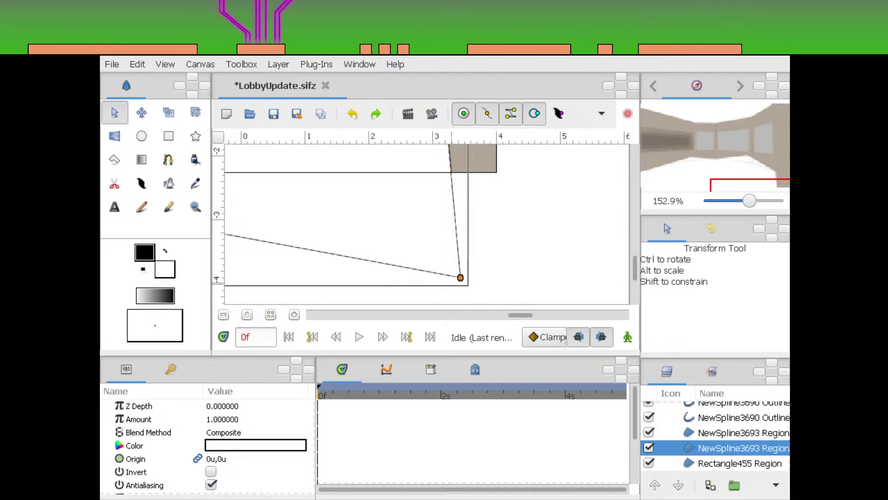
left_click_drag(460, 277, 467, 284)
Move the floor region's right inner vertex to where the vertical wall line meets the floor line
left_click_drag(417, 153, 504, 304)
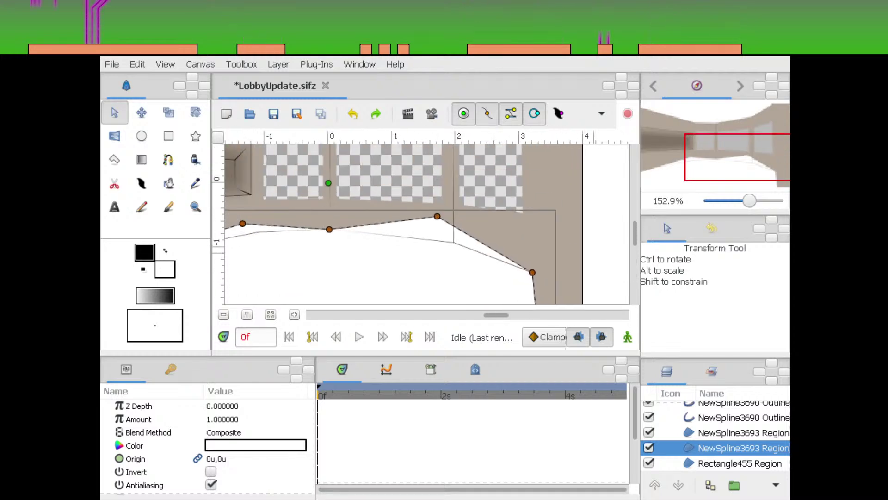
left_click_drag(750, 201, 780, 201)
left_click_drag(427, 159, 556, 353)
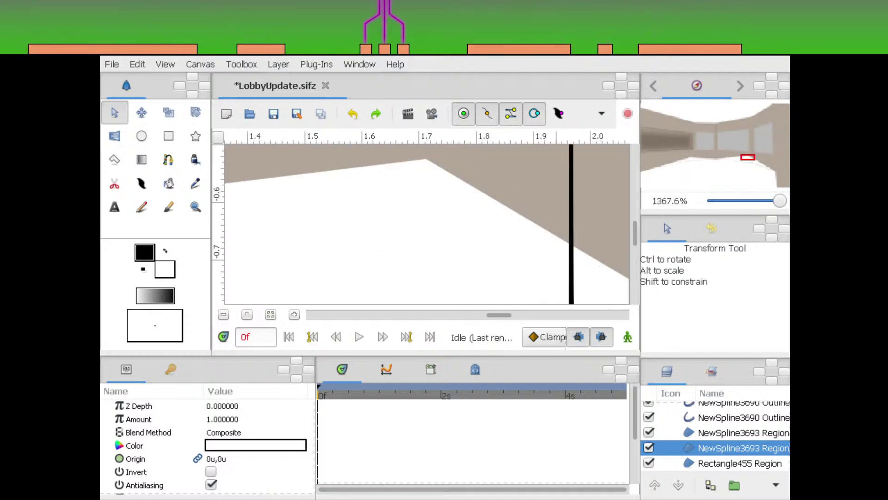
left_click_drag(555, 291, 414, 159)
left_click_drag(414, 220, 432, 258)
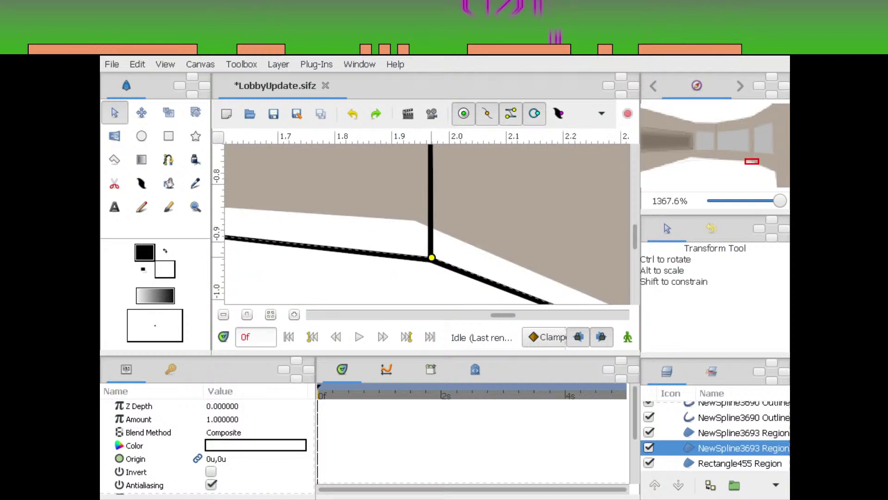
Align the floor region's middle and left inner vertices with the corners of the black floor line
scroll(427, 224, "up", 2)
scroll(427, 224, "left", 15)
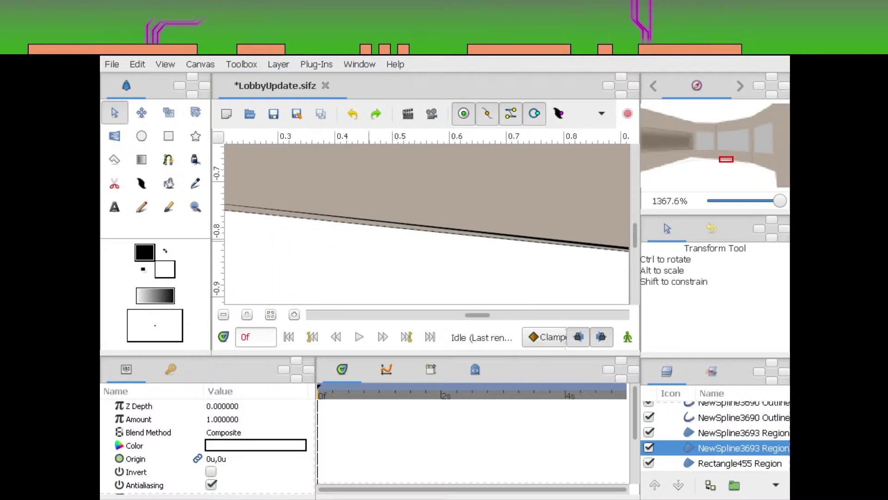
left_click_drag(321, 233, 428, 243)
scroll(426, 224, "left", 10)
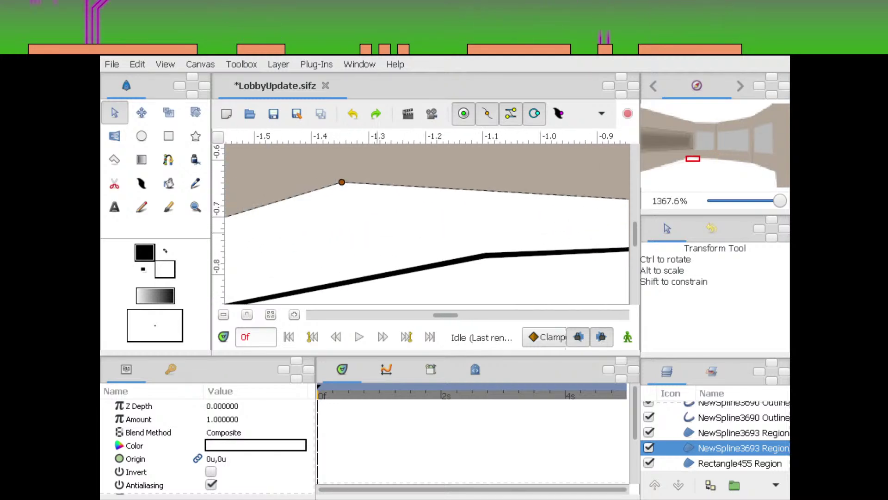
left_click_drag(341, 182, 488, 254)
Move the floor region's outer left vertex farther left and up so its edge follows the left floor line
scroll(427, 224, "left", 4)
scroll(427, 224, "down", 1)
scroll(426, 224, "left", 12)
scroll(426, 224, "down", 4)
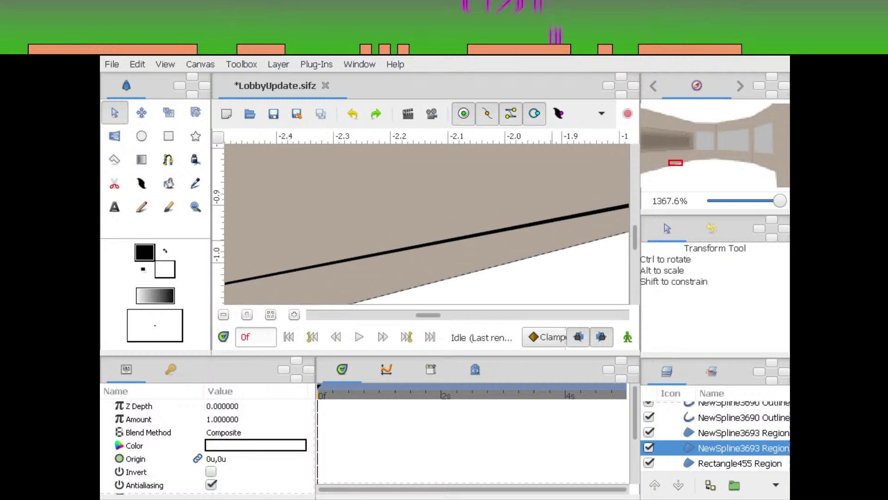
scroll(427, 224, "down", 3)
scroll(515, 206, "down", 4)
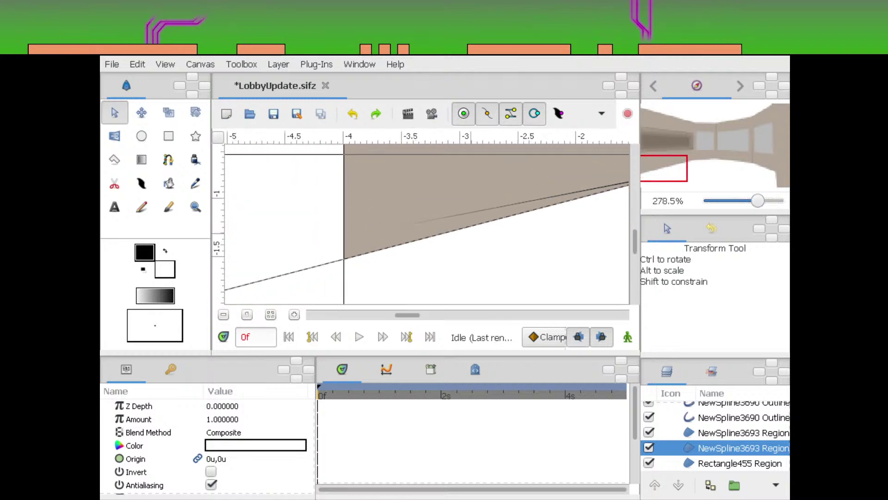
scroll(470, 219, "left", 8)
scroll(470, 220, "down", 1)
scroll(426, 224, "right", 2)
scroll(426, 224, "up", 1)
scroll(426, 224, "down", 1)
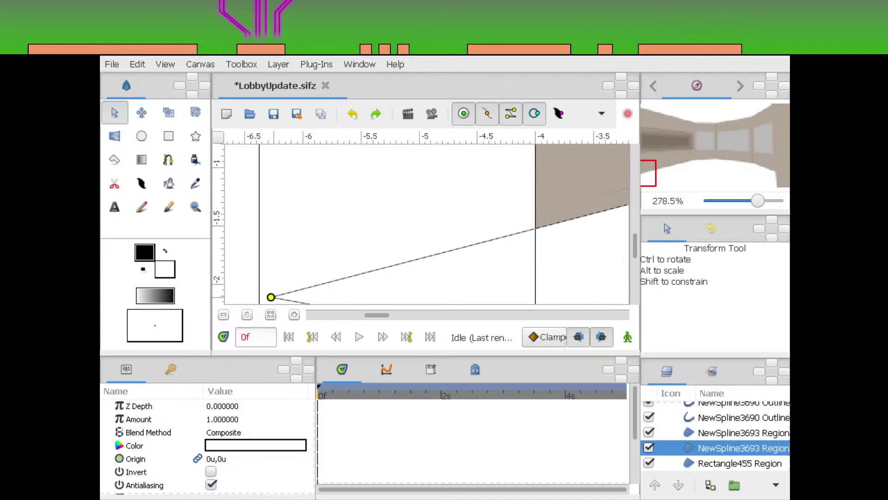
left_click_drag(271, 298, 191, 274)
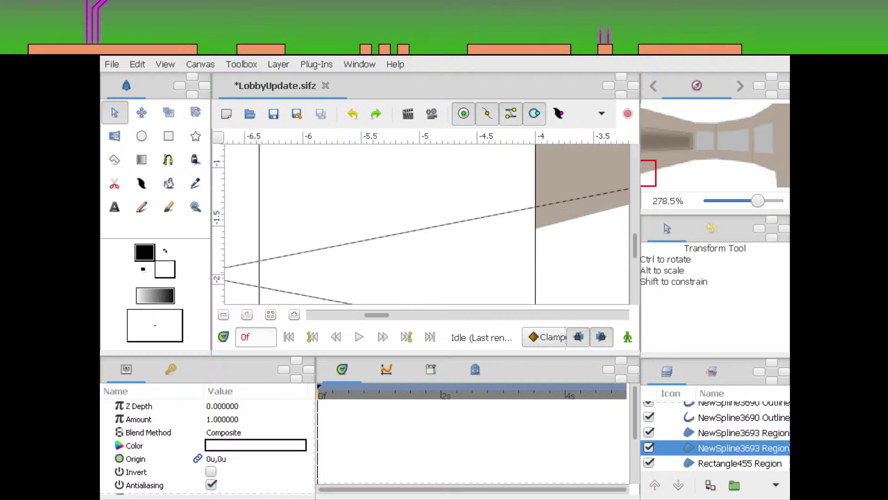
scroll(361, 226, "right", 6)
scroll(362, 226, "down", 1)
left_click_drag(758, 201, 734, 200)
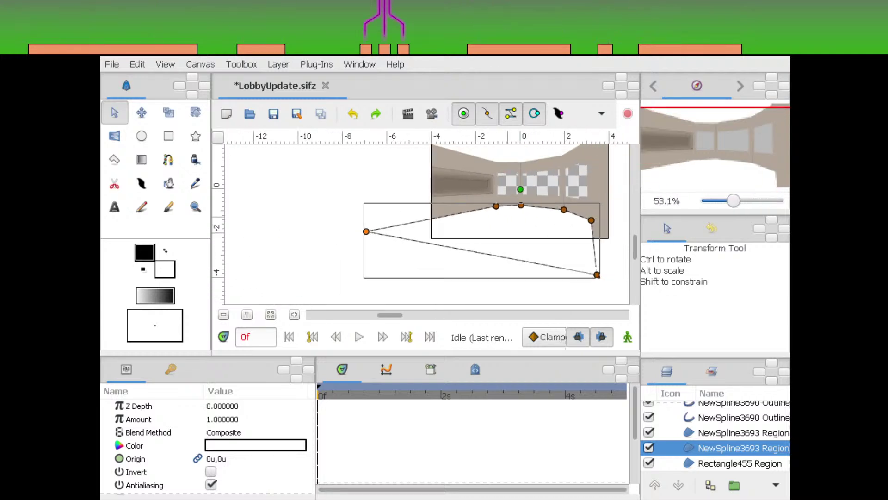
Recolour the floor region to a muted mauve-grey
left_click(744, 166)
left_click(256, 445)
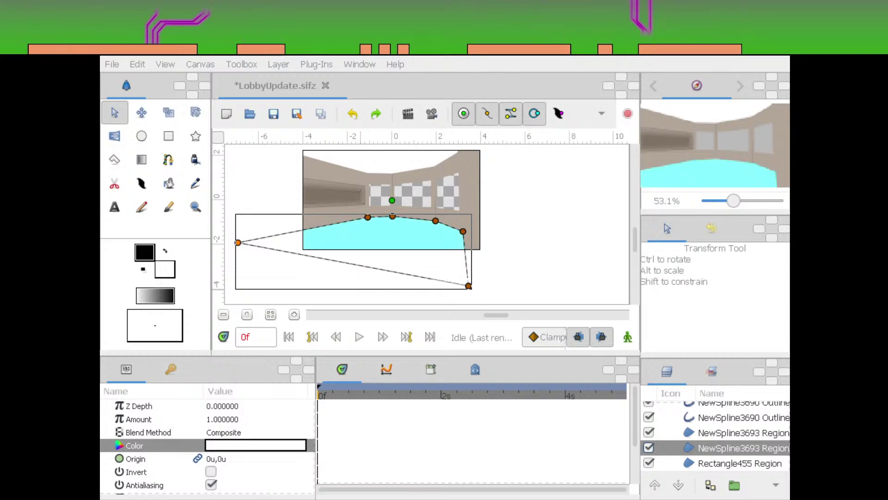
left_click(510, 289)
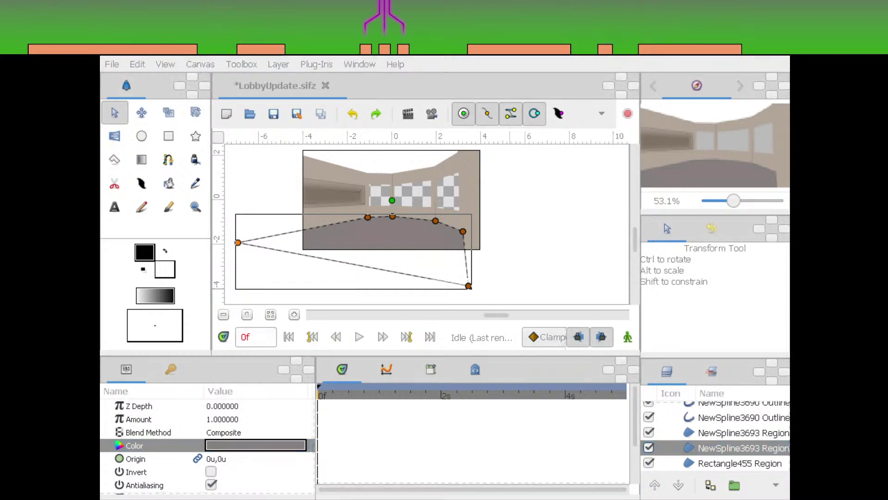
key("alt+Tab")
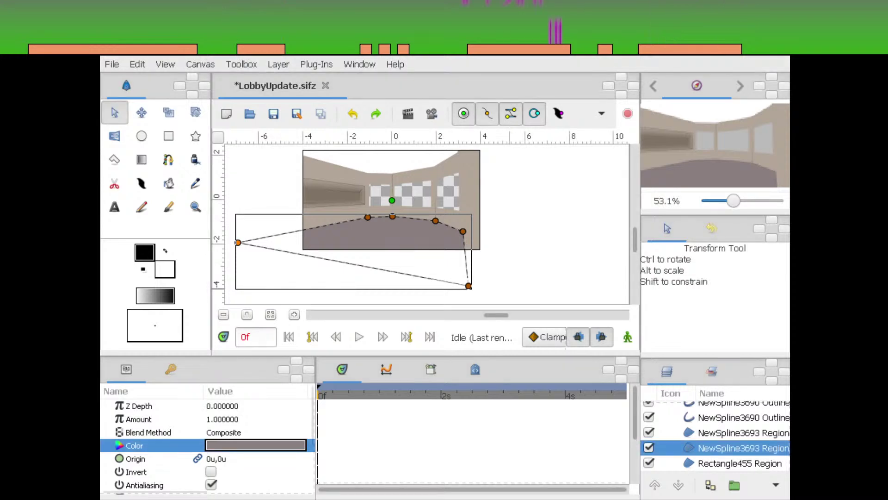
Try amounts of 0.5 and 0.8 on the floor region
double_click(223, 419)
type(".5")
key("Return")
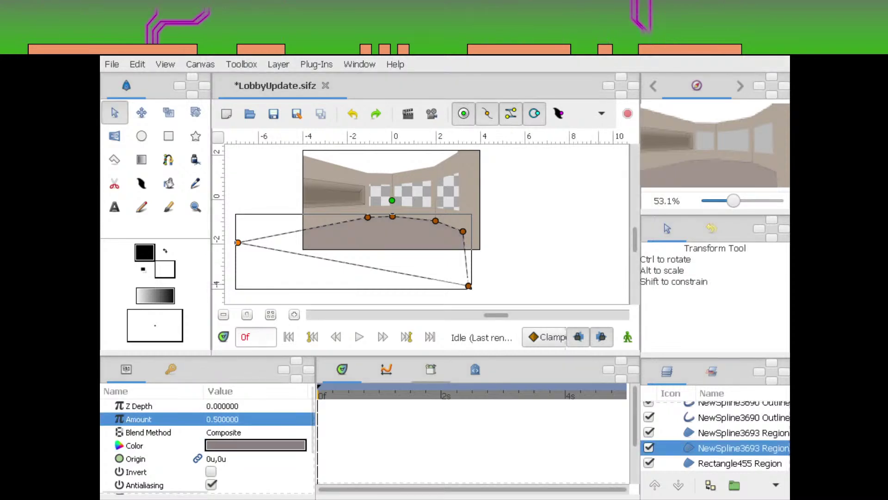
left_click(222, 419)
type(".8")
key("Return")
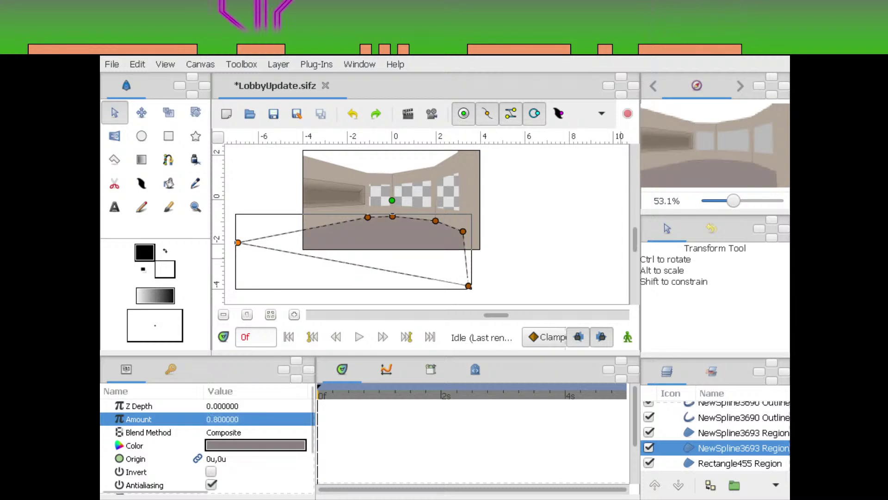
Set the floor region's amount to 0.75
triple_click(254, 418)
type("0.75")
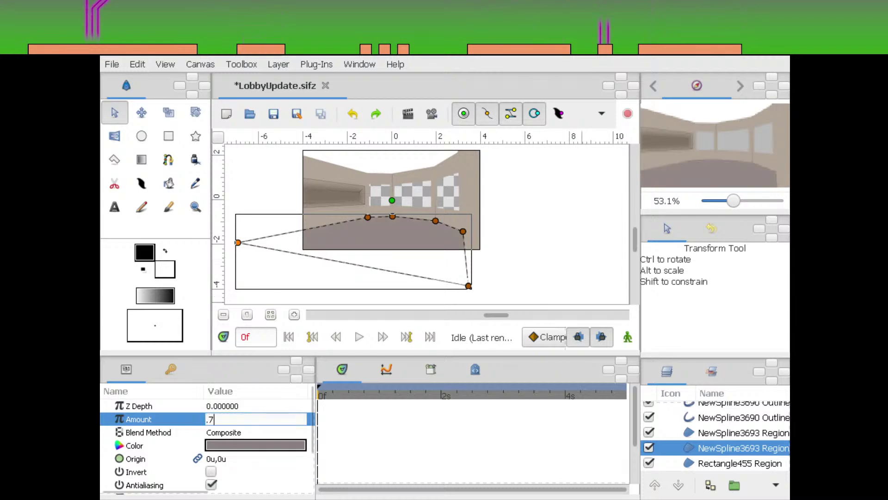
key("Return")
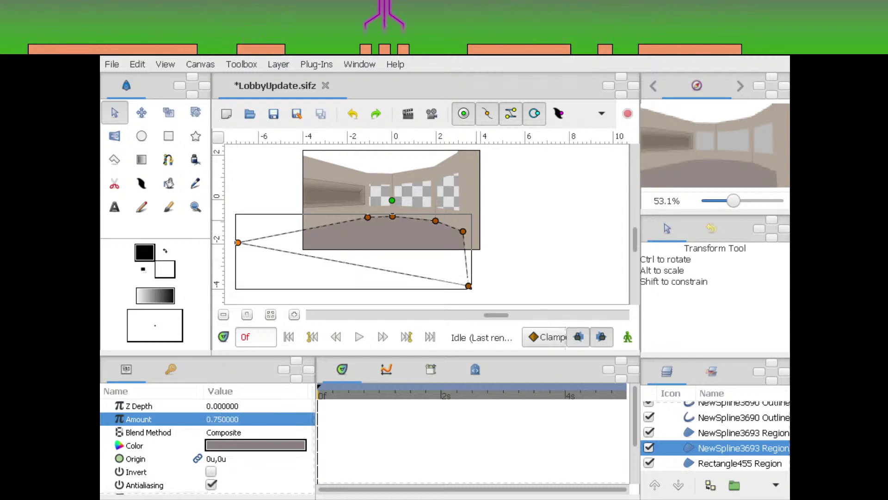
Recolour the ceiling region to a cool, slightly bluish grey
left_click(504, 217)
left_click_drag(504, 217, 551, 231)
left_click(434, 174)
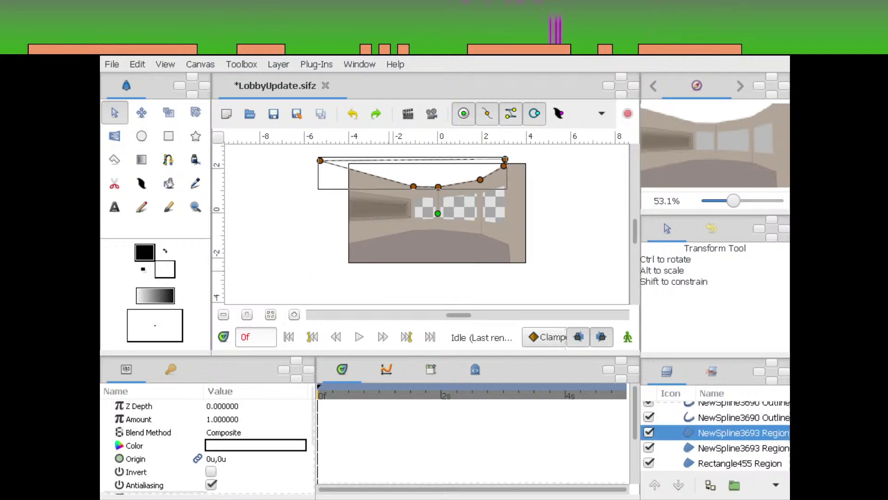
left_click(255, 445)
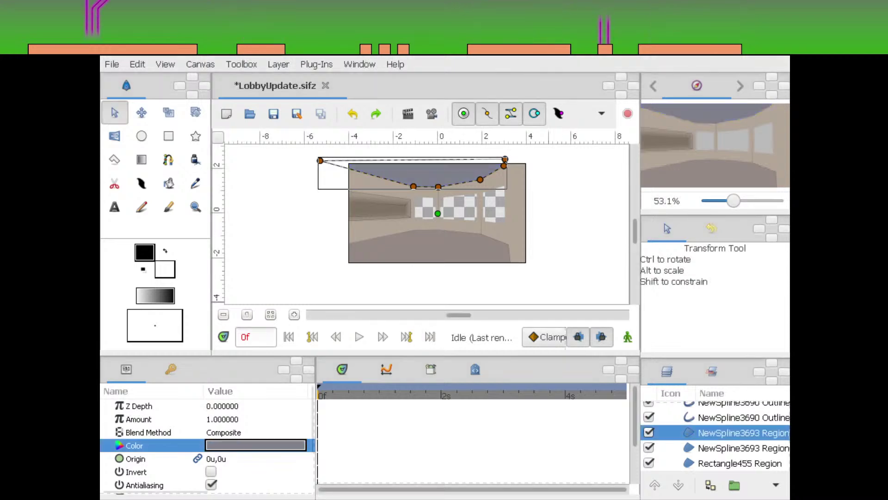
Try an amount of 0.756 on the ceiling region
left_click(256, 419)
type(".")
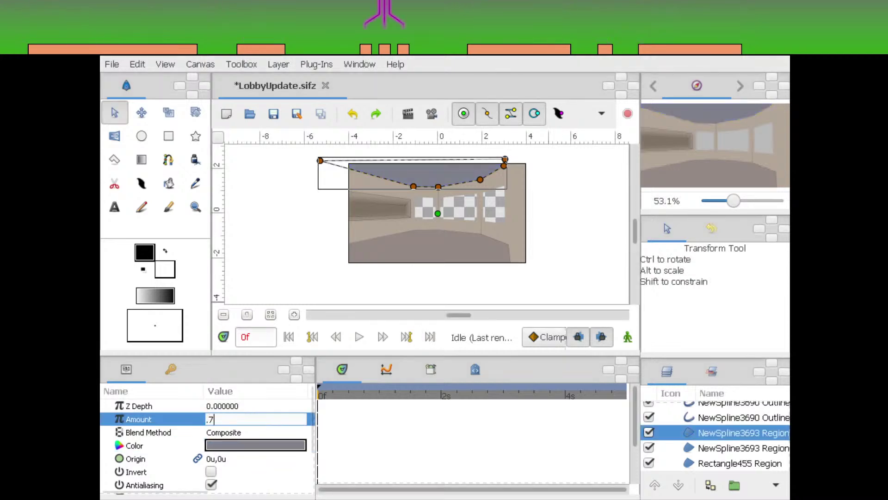
type("756")
key("Return")
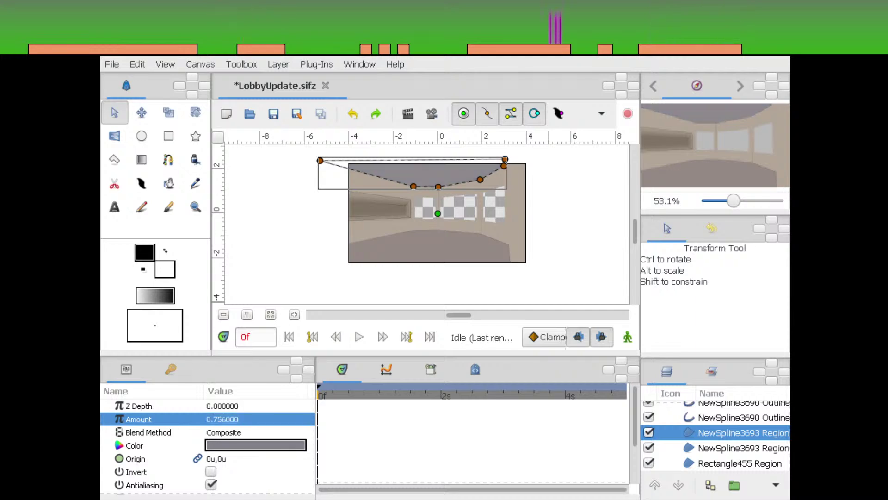
Set the ceiling region's amount to 0.5, then save the file with nothing selected
double_click(239, 419)
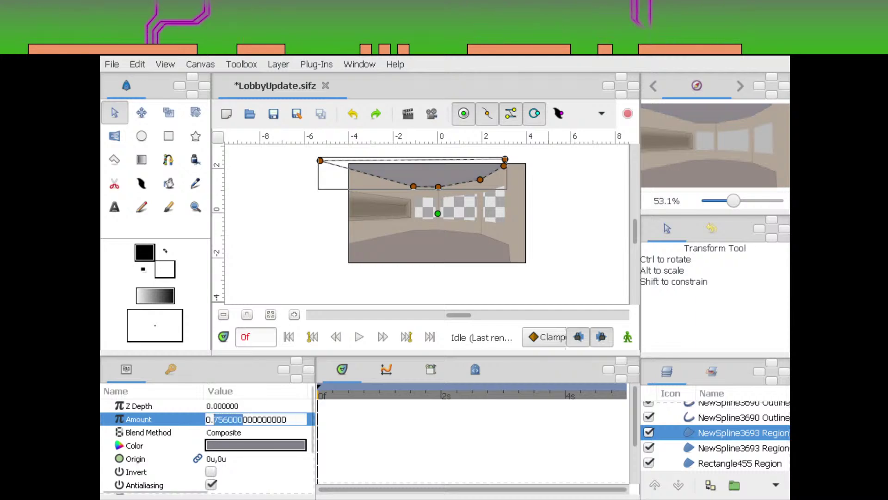
key("shift+End")
type("5")
key("Return")
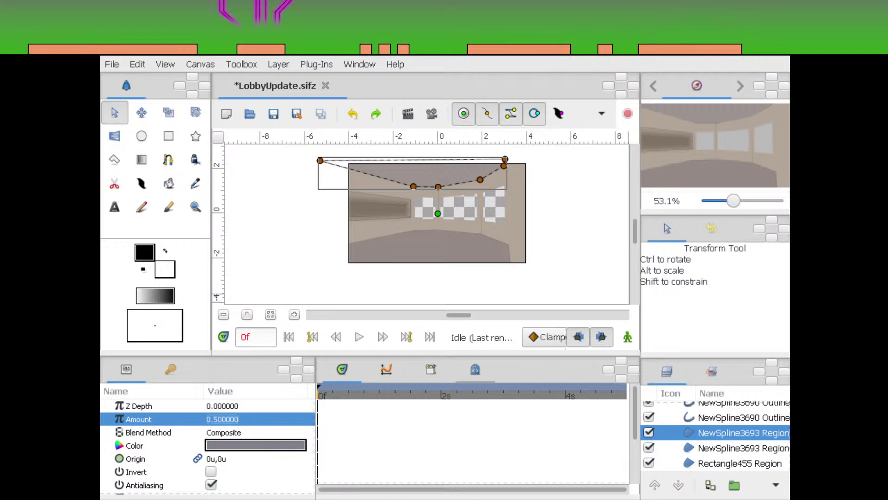
left_click(560, 236)
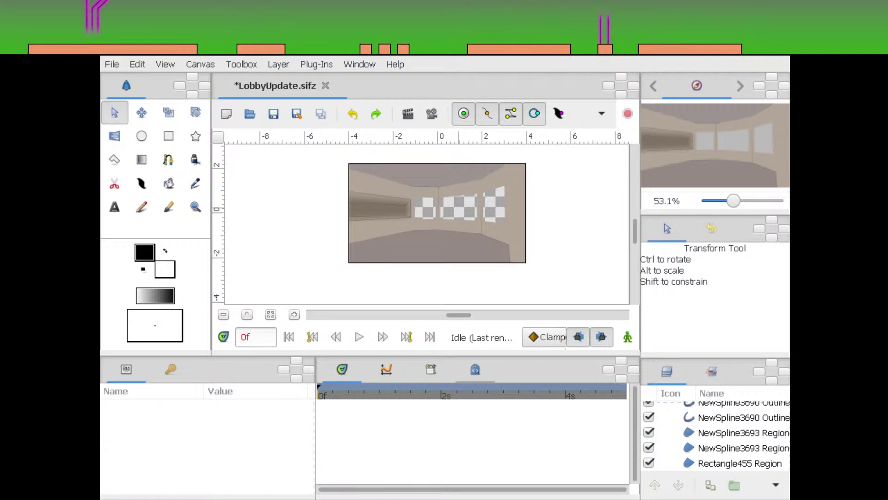
key("ctrl+s")
Show the reference screenshot layer and examine the room's floor and windows up close
scroll(722, 437, "up", 12)
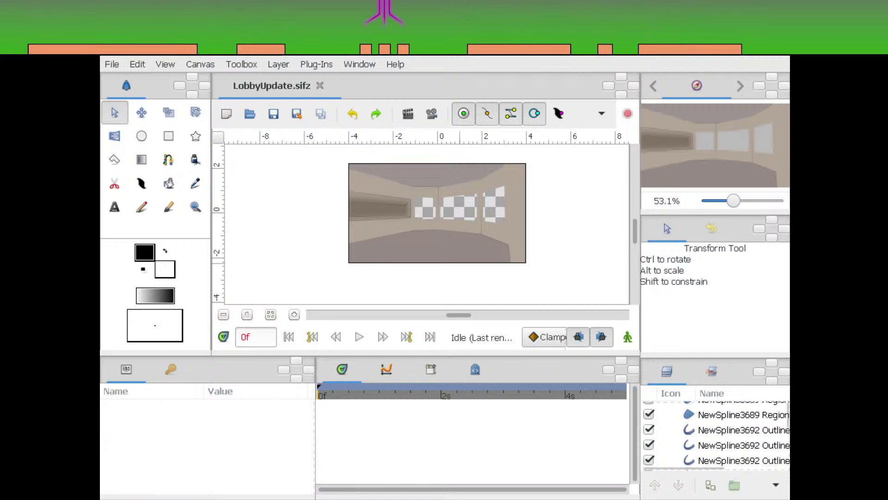
left_click(649, 409)
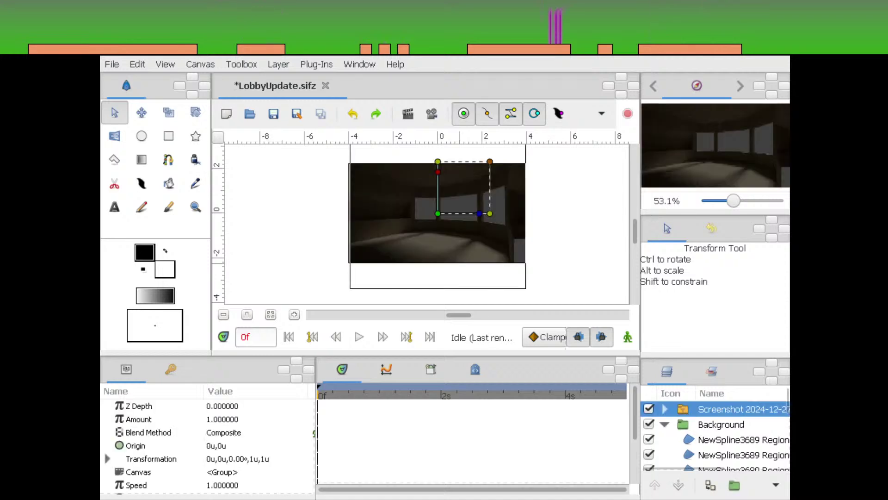
left_click(742, 440)
left_click_drag(494, 208, 520, 195)
left_click_drag(734, 201, 748, 201)
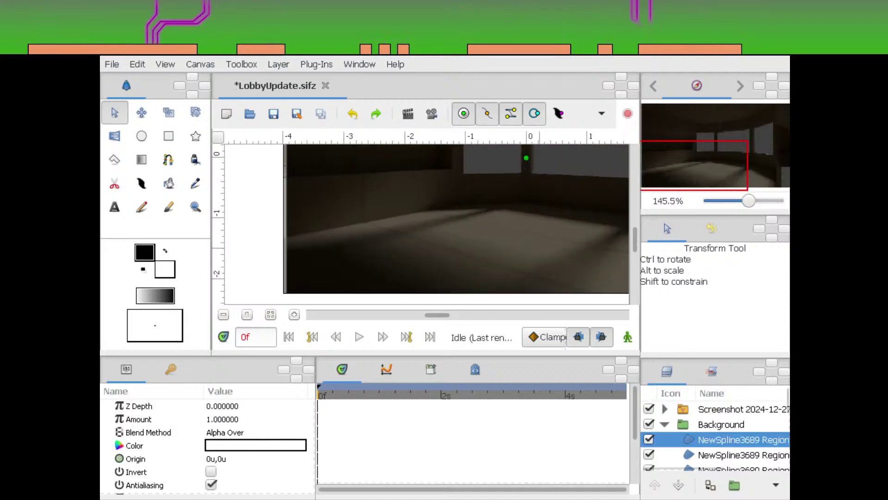
left_click_drag(518, 244, 445, 250)
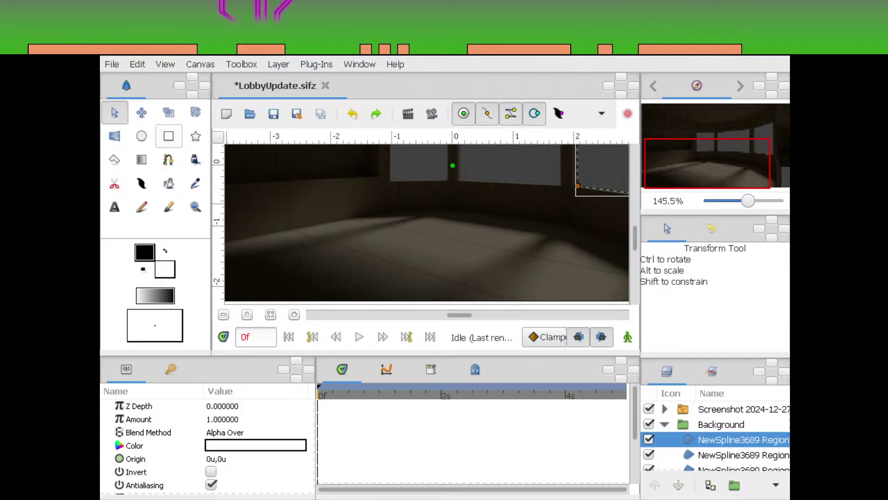
Hide the reference screenshot layer and collapse the Background group
left_click(168, 136)
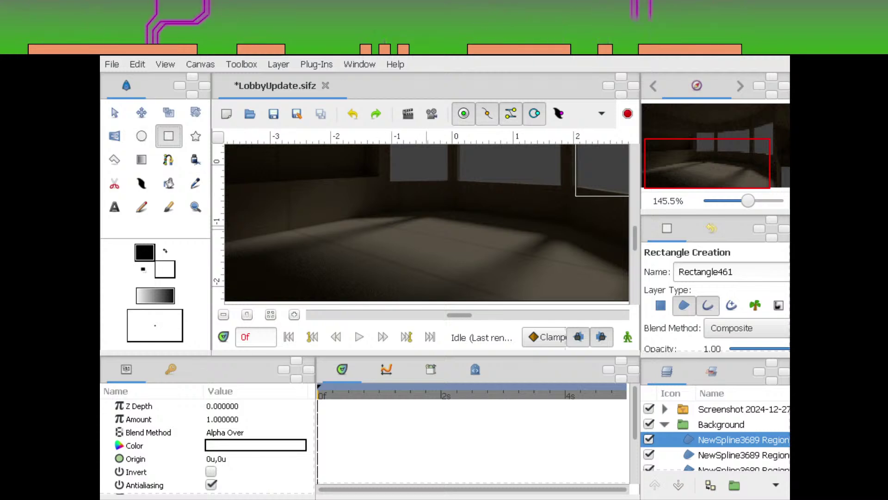
key("alt+a")
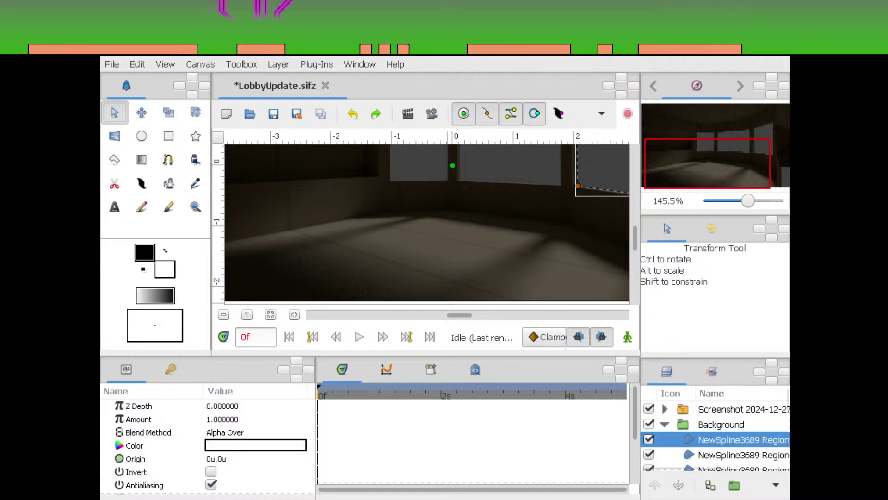
scroll(428, 225, "down", 3)
left_click(649, 409)
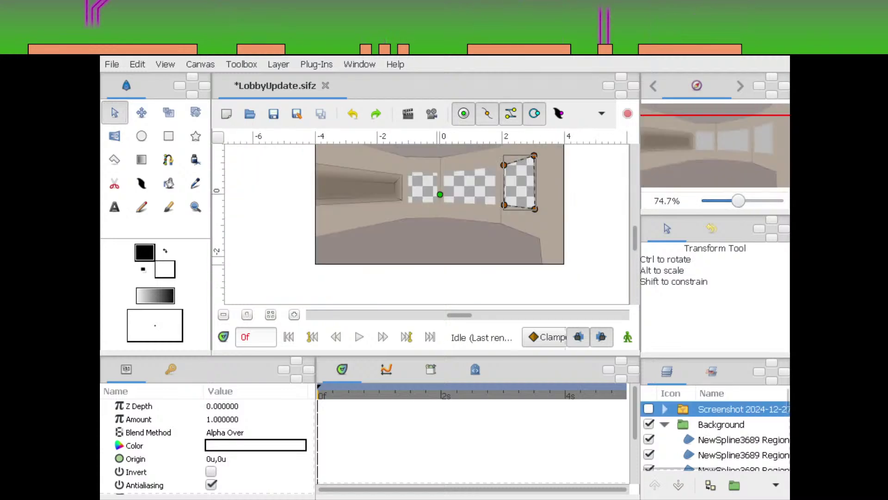
left_click_drag(423, 178, 413, 204)
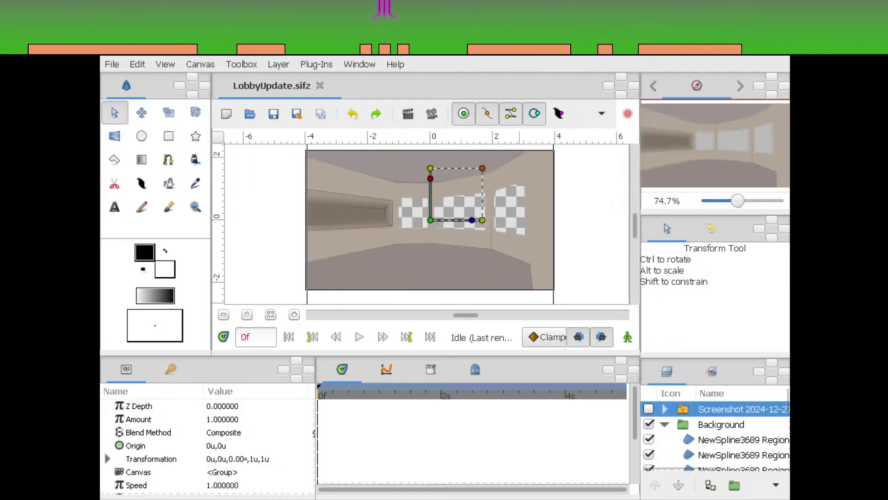
left_click(665, 424)
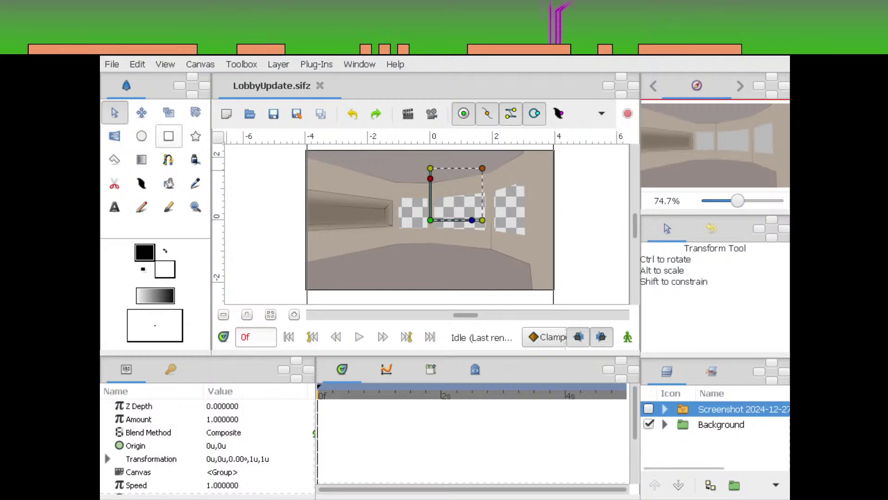
Draw a white circle with a black outline over the middle window and select both of its layers
key("alt+r")
scroll(421, 222, "right", 1)
left_click_drag(738, 201, 726, 200)
scroll(431, 217, "up", 6)
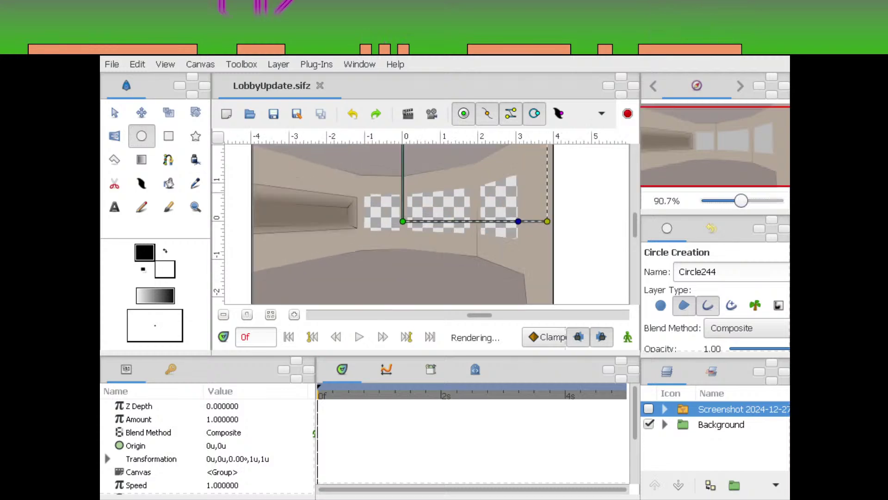
left_click_drag(448, 218, 492, 217)
key("alt+a")
left_click(731, 424)
left_click(731, 409, "shift")
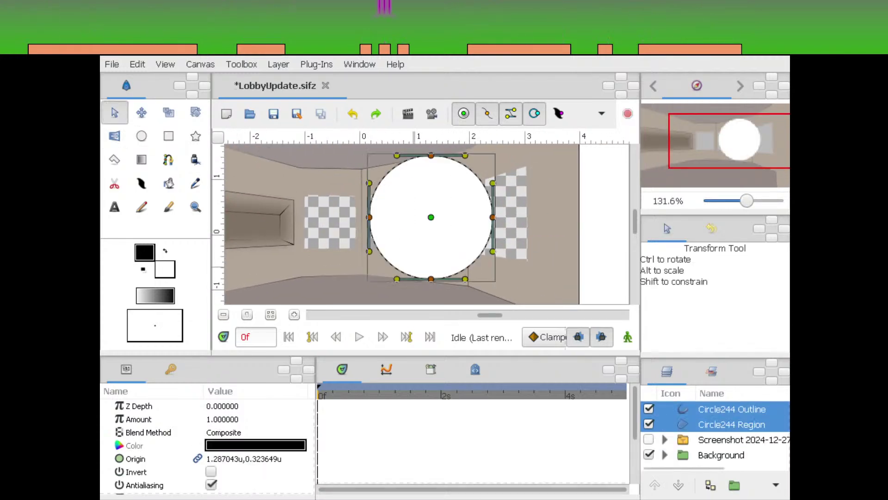
Place the circle's layers beneath the Background group and move the circle to about 2.66u, -0.56u behind the right window
left_click(678, 485)
left_click(678, 485)
left_click_drag(431, 217, 512, 245)
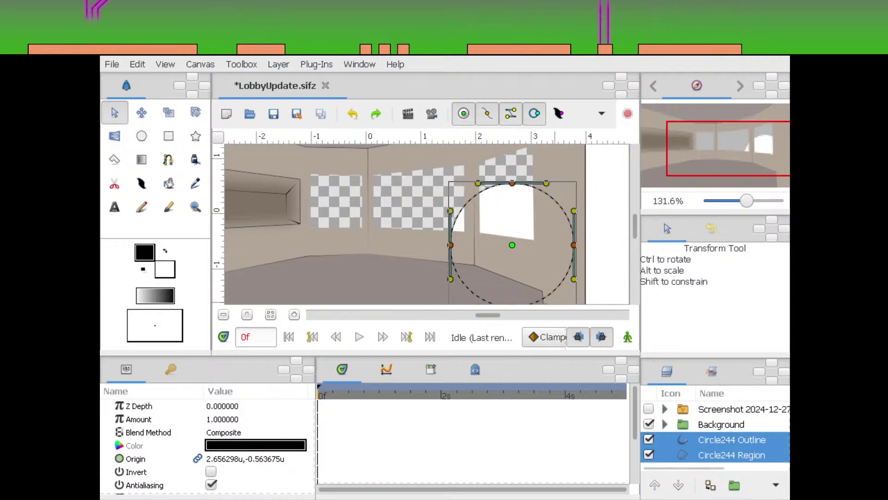
Group the circle's outline and region layers and name the group BackBackground
left_click(735, 484)
left_click(711, 439)
type("Bak")
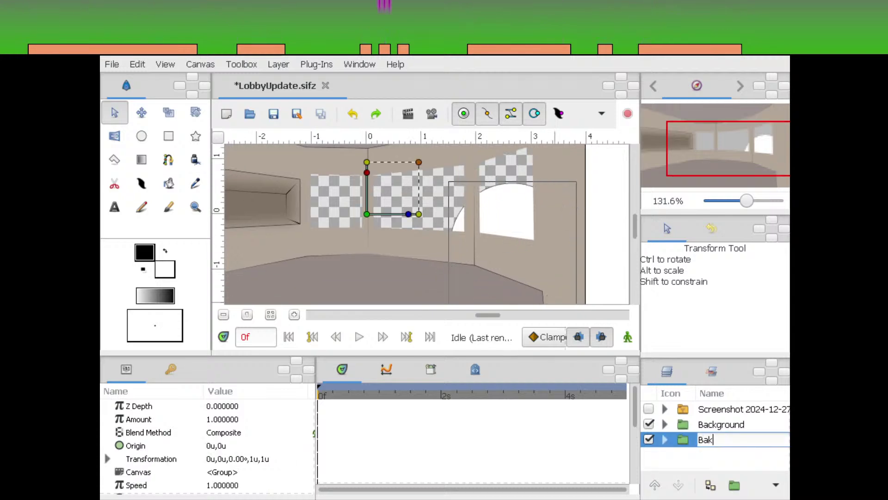
key("BackSpace")
type("ckBackground")
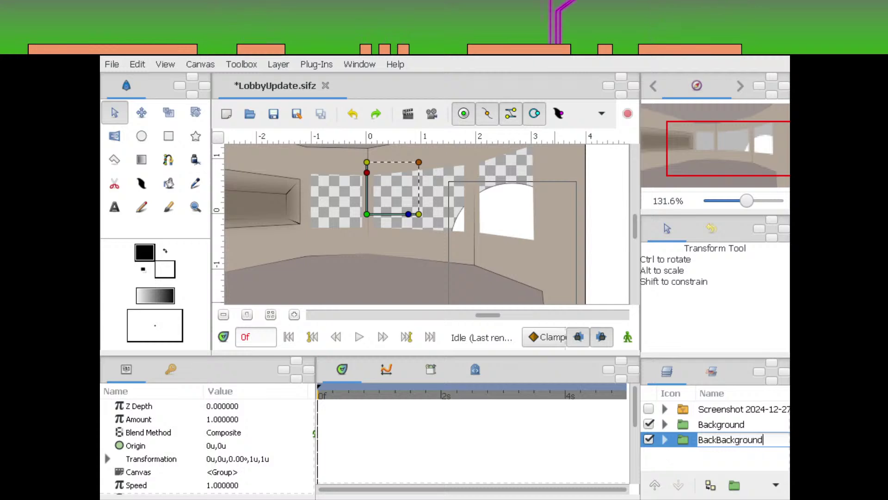
key("Return")
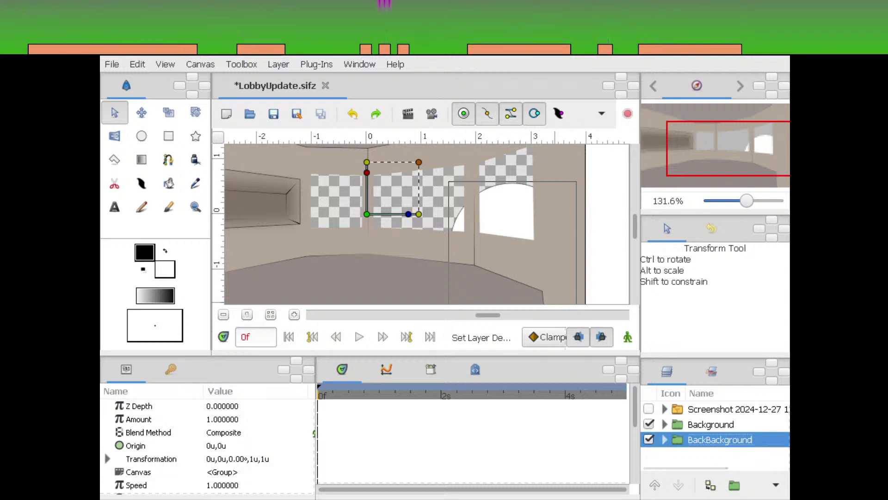
Show the reference screenshot layer and select the first NewSpline3692 Outline layer inside the Background group
scroll(426, 224, "down", 1)
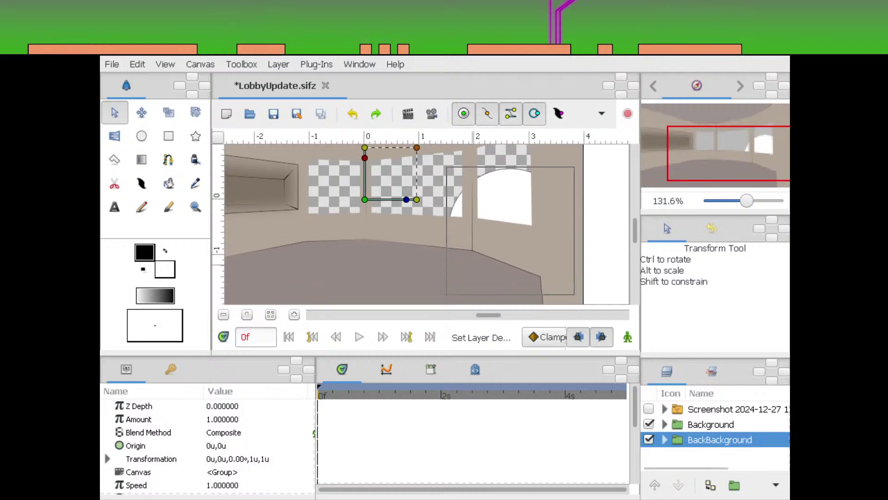
left_click(649, 409)
left_click_drag(485, 197, 458, 238)
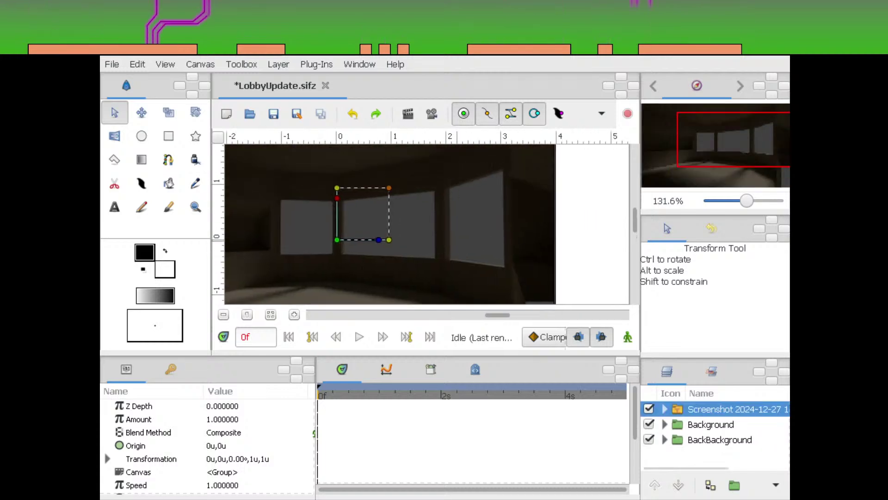
left_click_drag(463, 269, 456, 263)
left_click(665, 424)
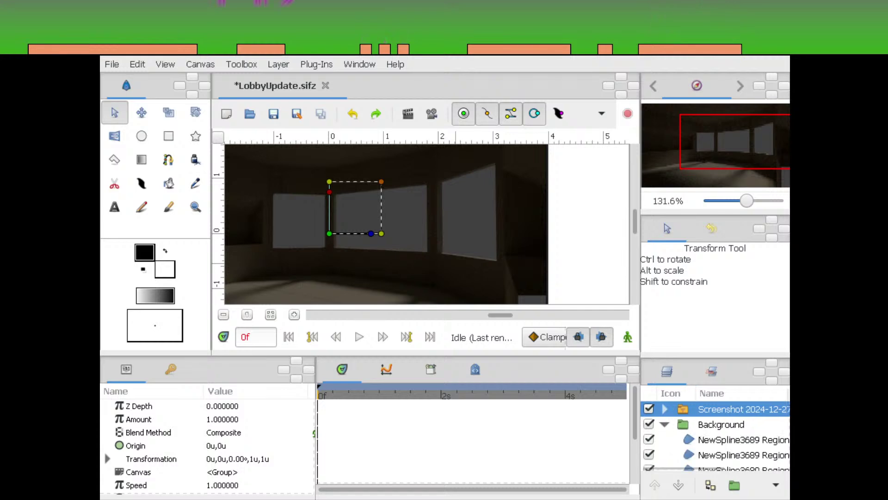
scroll(722, 425, "down", 1)
left_click(722, 424)
scroll(722, 425, "down", 2)
left_click(722, 441)
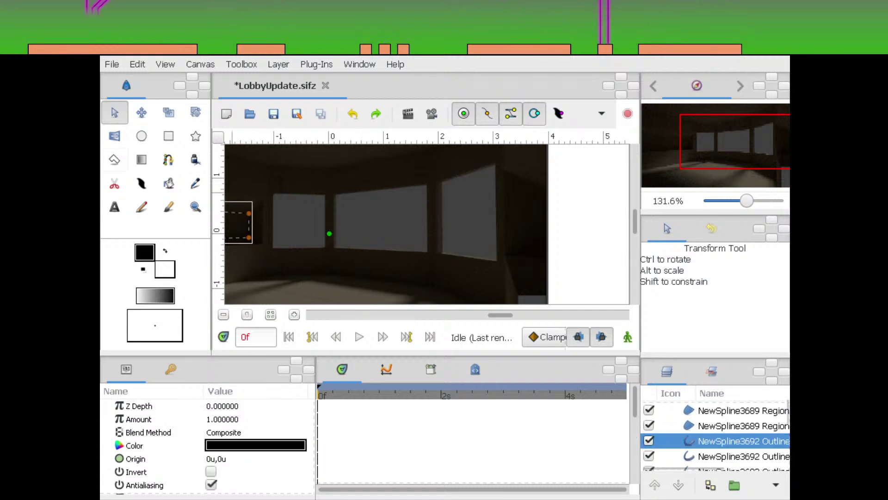
Trace a closed, black-outlined wall shape beside the rightmost window with the Spline tool, running from the wall corner out past the canvas edge
left_click(142, 159)
left_click(168, 160)
left_click_drag(530, 208, 493, 252)
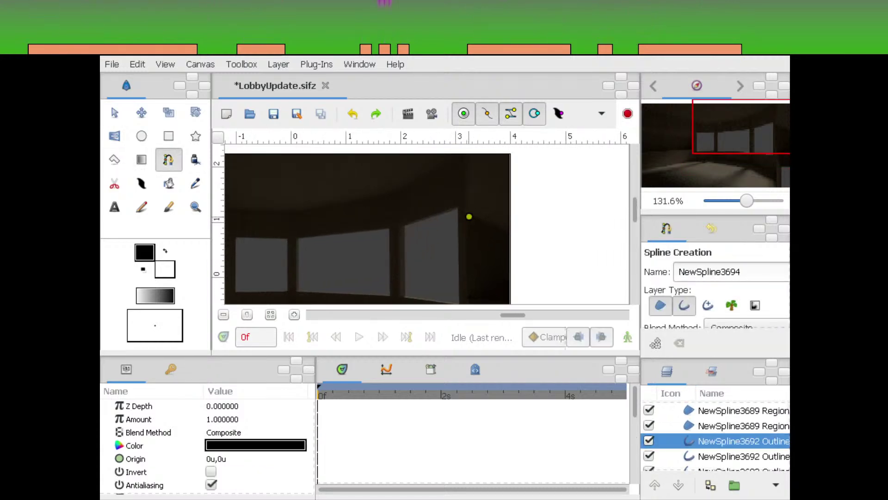
left_click(515, 189)
left_click_drag(528, 289, 509, 200)
left_click_drag(498, 287, 508, 247)
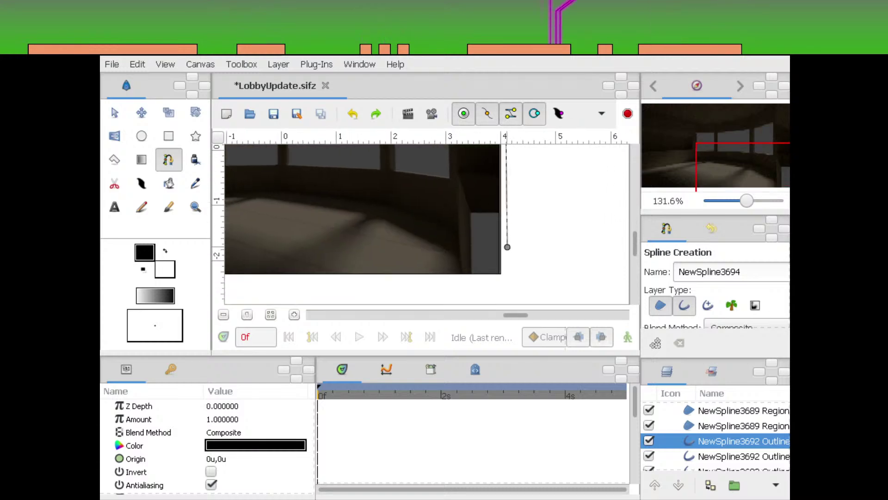
left_click(511, 255)
left_click_drag(480, 208, 485, 283)
left_click(465, 241)
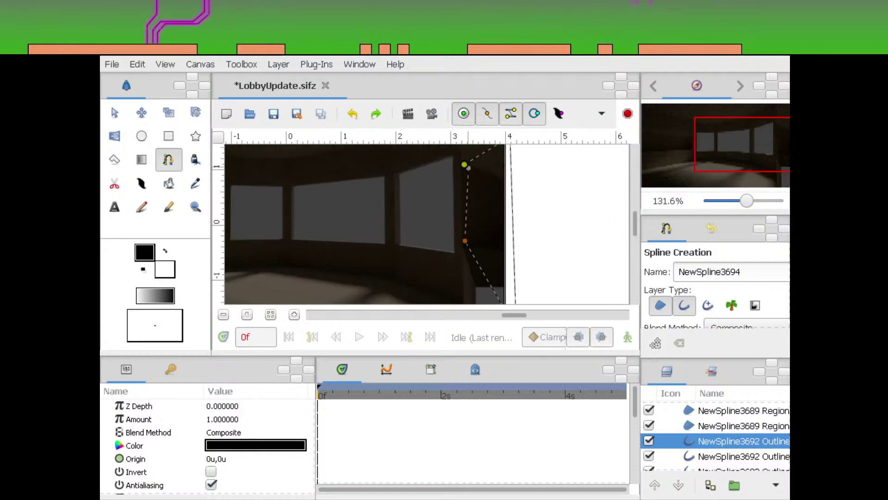
left_click(465, 165)
left_click(464, 164)
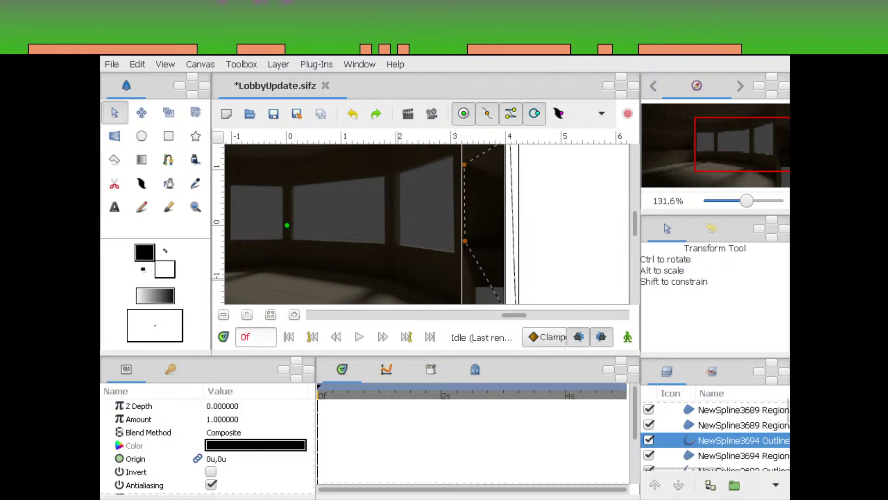
Align the new wall shape's inner vertices with the wall corner, at about 3.15u, 1.1u and 3.2u, -0.4u
scroll(464, 164, "up", 3)
scroll(464, 164, "right", 2)
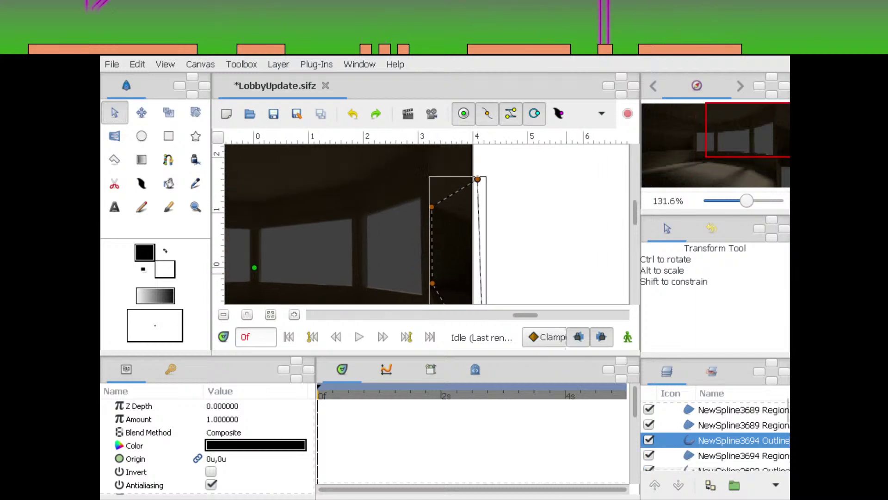
scroll(439, 199, "up", 5)
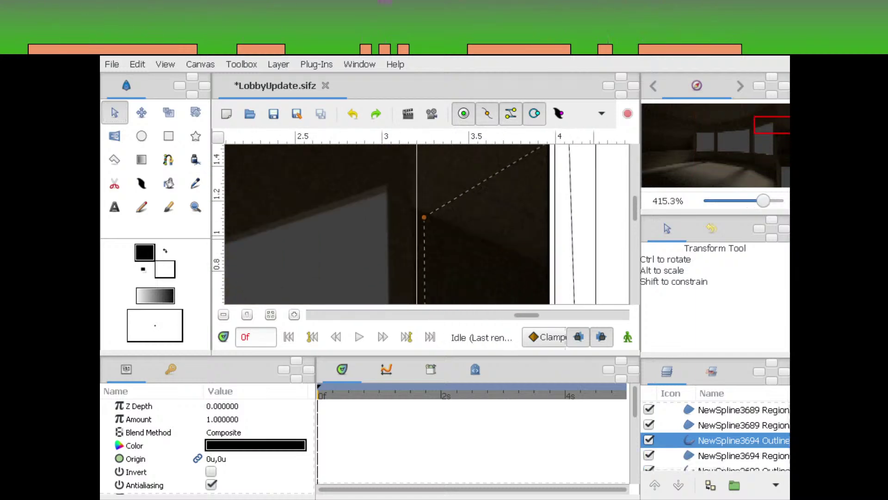
scroll(425, 217, "up", 5)
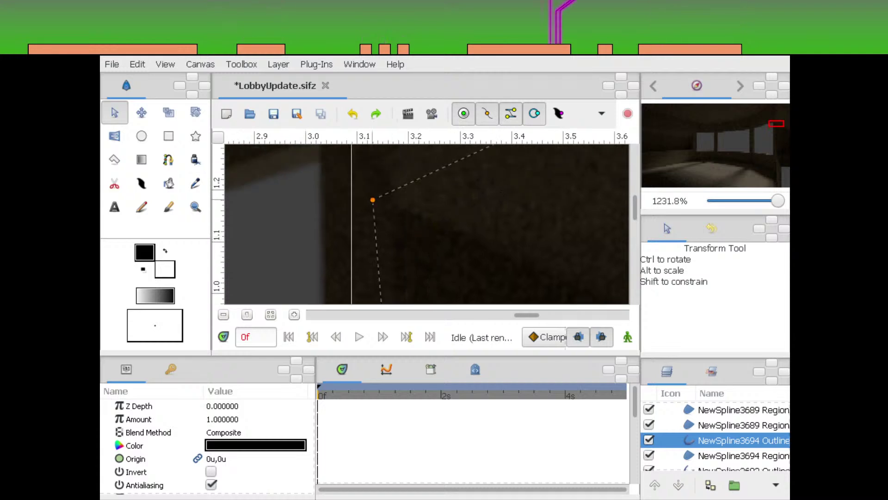
left_click_drag(373, 200, 375, 223)
left_click_drag(777, 123, 777, 151)
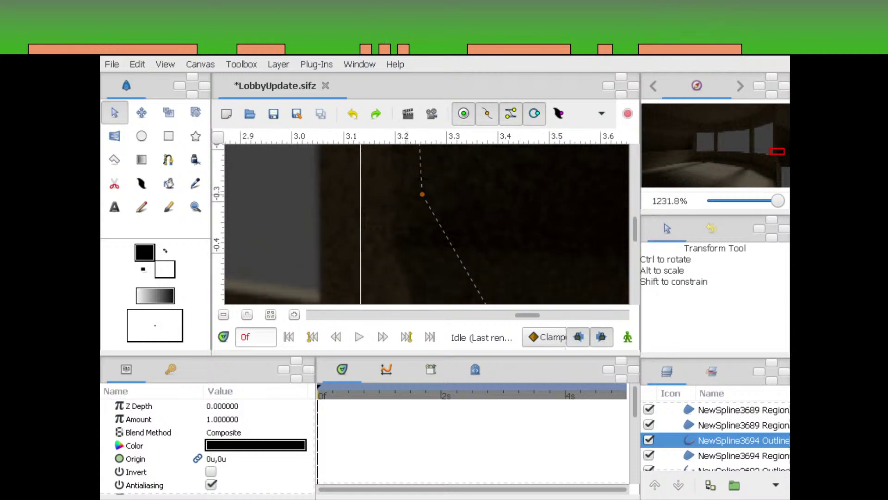
left_click_drag(422, 195, 393, 246)
scroll(432, 223, "down", 5)
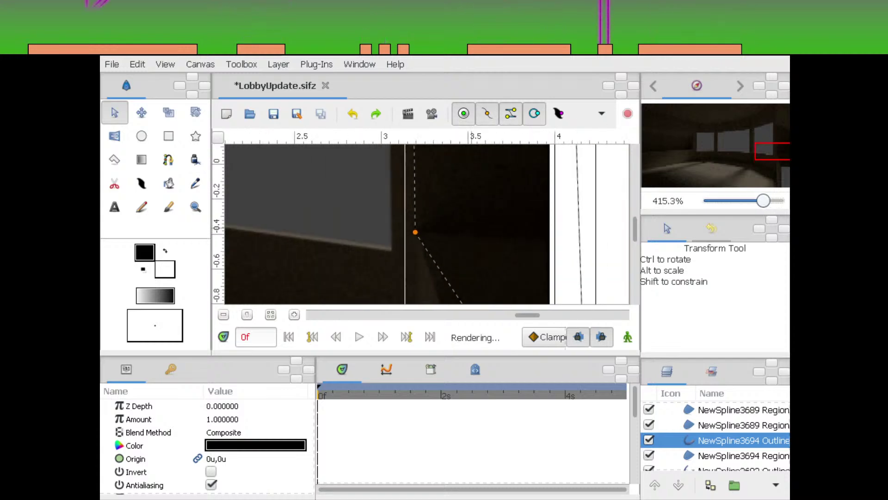
Move the wall shape's outer lower vertex further down below the canvas and its outer upper vertex to about 4.1u, 1.9u
left_click(779, 159)
left_click_drag(763, 200, 762, 201)
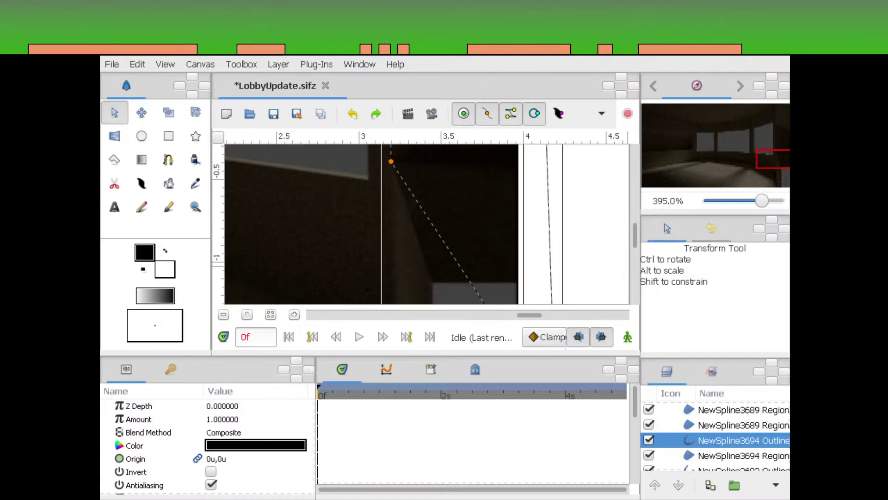
scroll(426, 224, "down", 4)
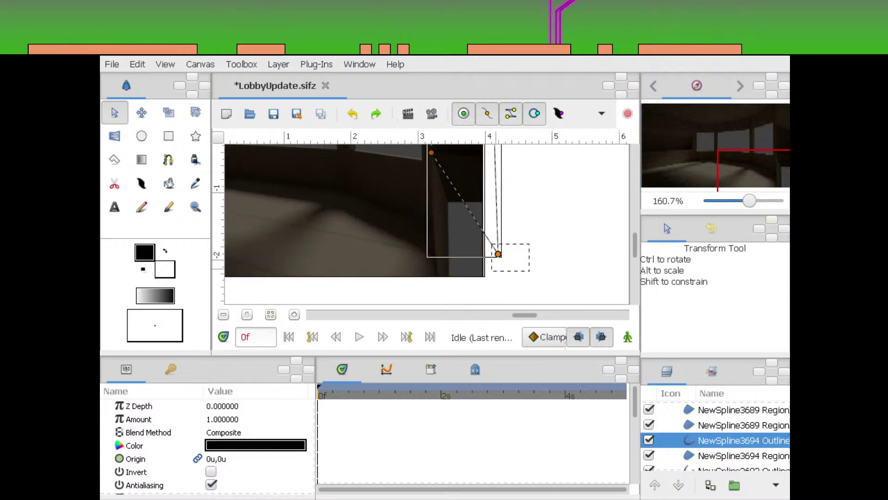
left_click_drag(492, 271, 503, 350)
left_click_drag(778, 140, 779, 115)
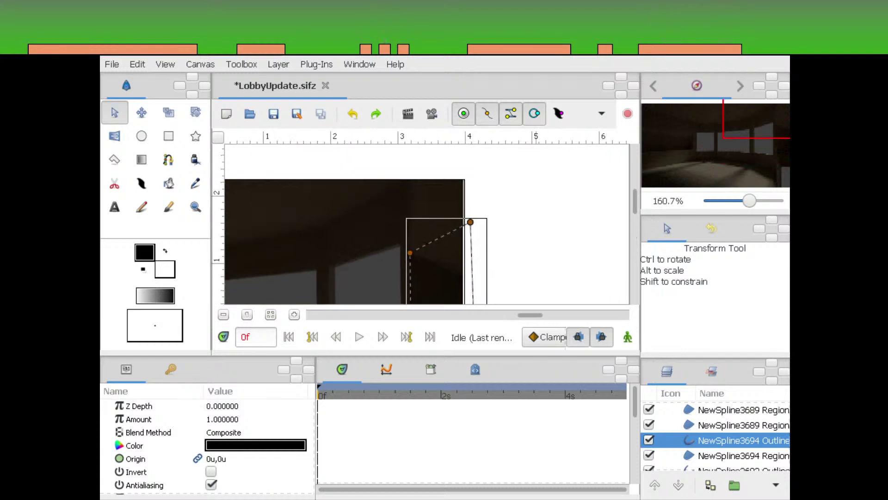
left_click_drag(749, 201, 762, 201)
left_click_drag(780, 115, 784, 118)
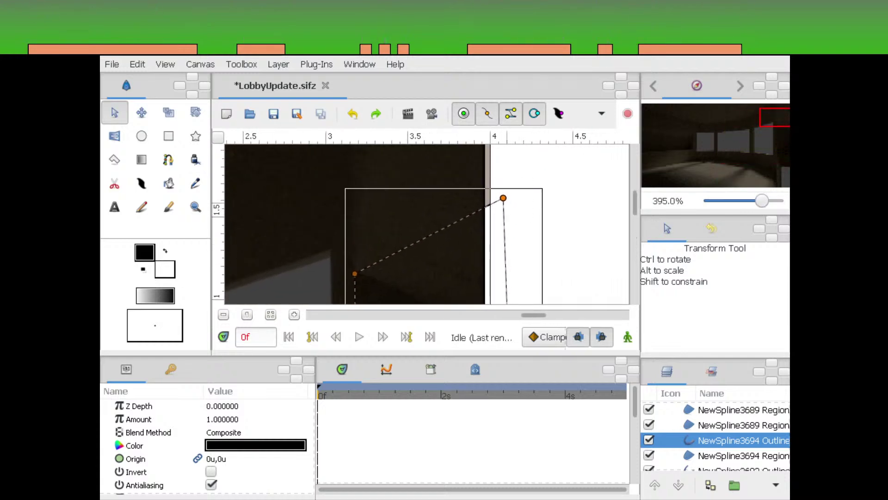
left_click_drag(504, 198, 500, 160)
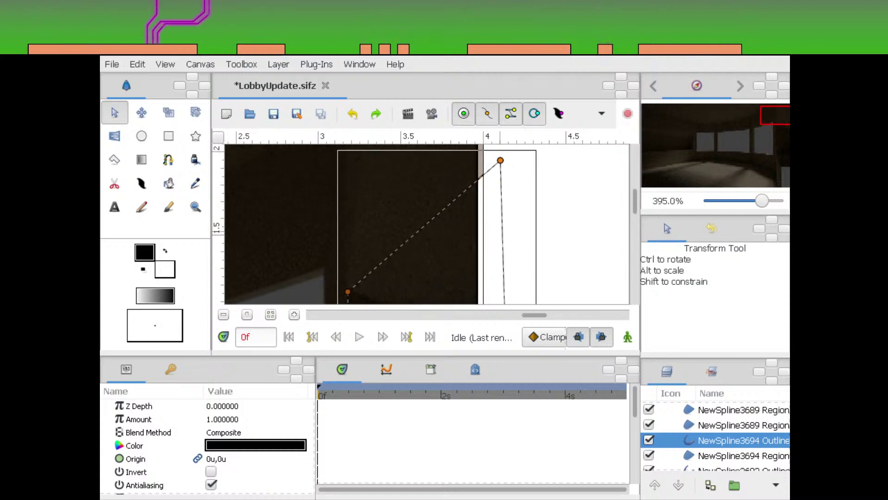
Hide the reference screenshot layer temporarily to examine the new wall shape against the background, and show the reference again
left_click_drag(500, 232, 517, 126)
left_click_drag(762, 201, 736, 201)
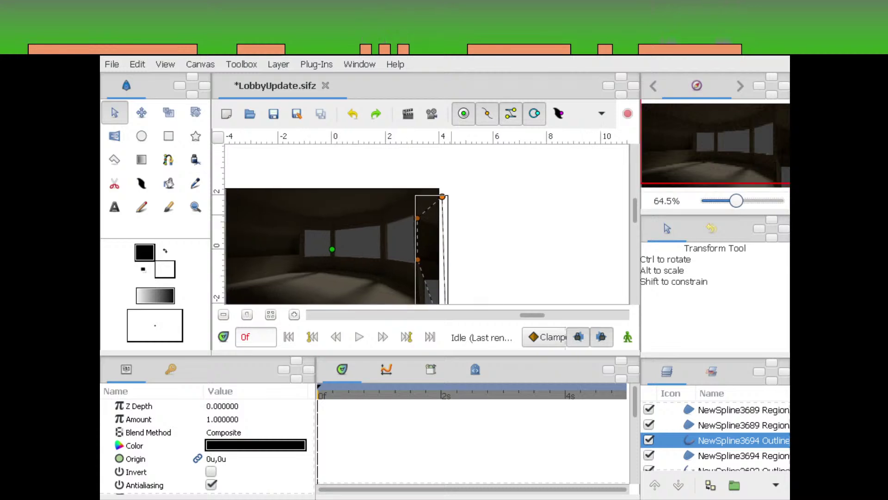
mouse_move(586, 227)
left_mouse_down()
mouse_move(610, 214)
mouse_move(587, 231)
left_mouse_up()
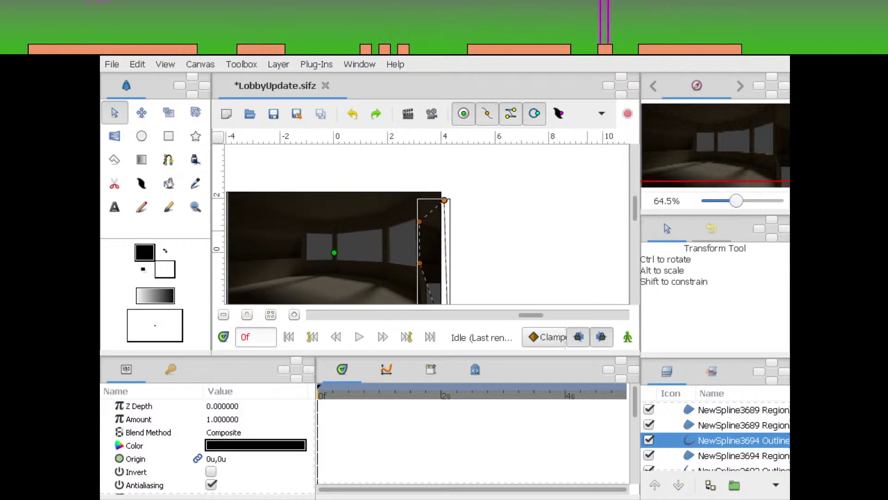
scroll(406, 225, "up", 4)
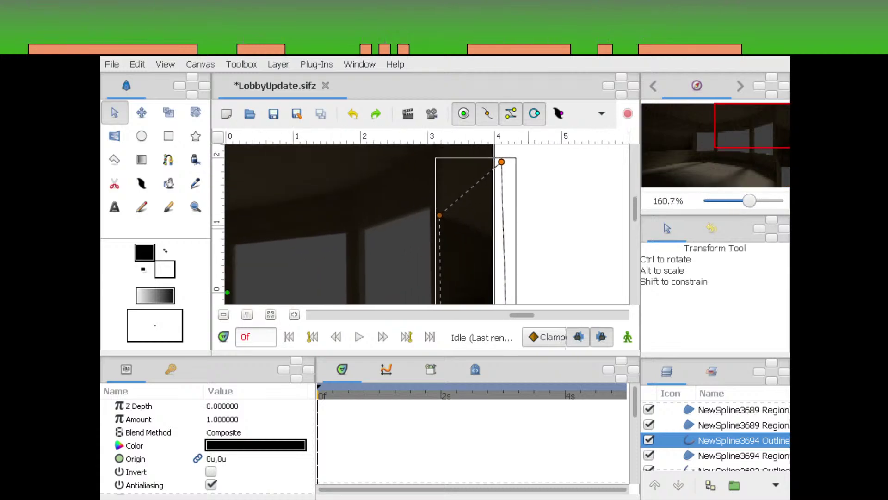
scroll(722, 435, "up", 3)
left_click(727, 409)
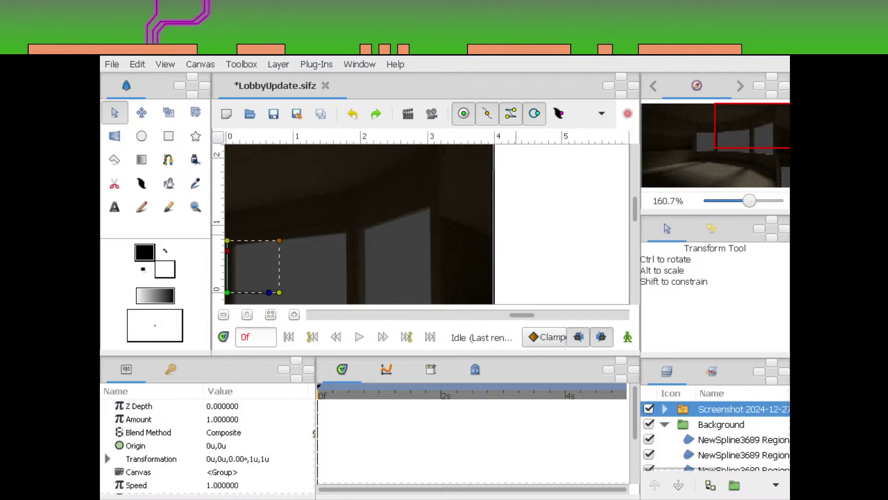
left_click(648, 409)
left_click_drag(481, 277, 526, 244)
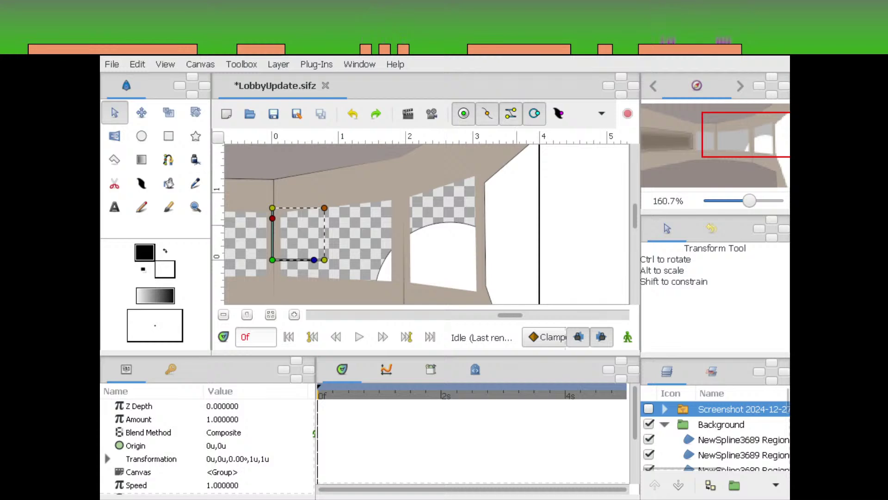
left_click_drag(595, 302, 530, 264)
left_click(648, 409)
Above the NewSpline3694 Region layer, draw an outline-only, nearly horizontal spline from about 3.3u, -0.4u to the canvas edge at 4u
scroll(714, 430, "down", 3)
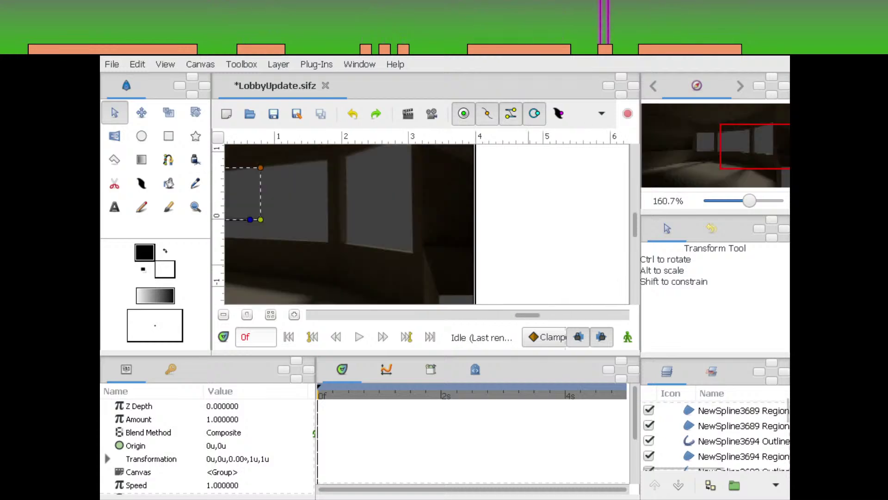
left_click(740, 456)
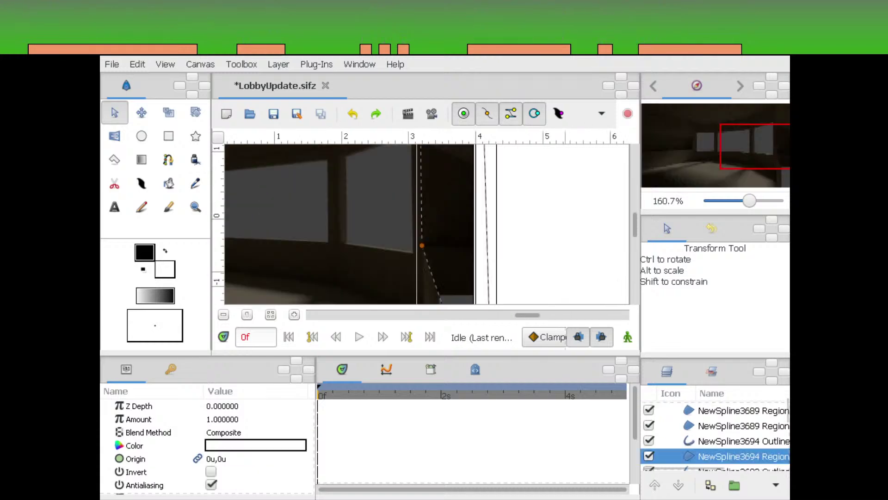
left_click_drag(628, 244, 592, 227)
left_click_drag(750, 201, 767, 200)
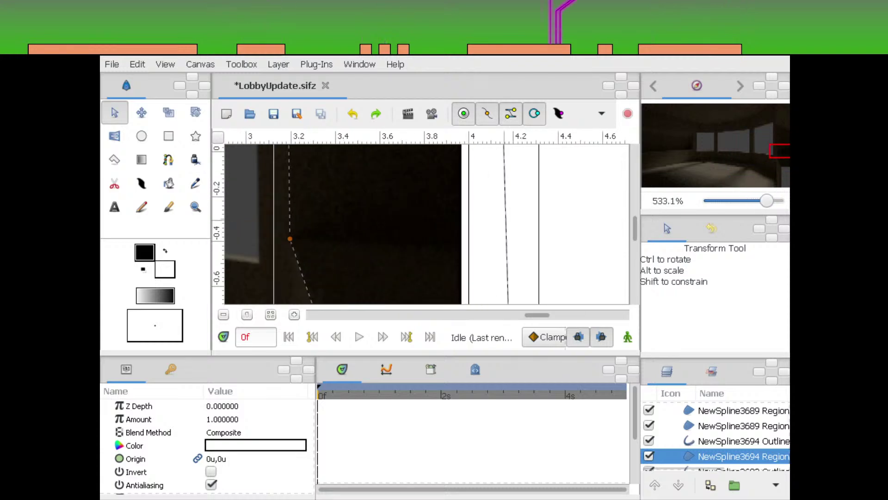
left_click(169, 160)
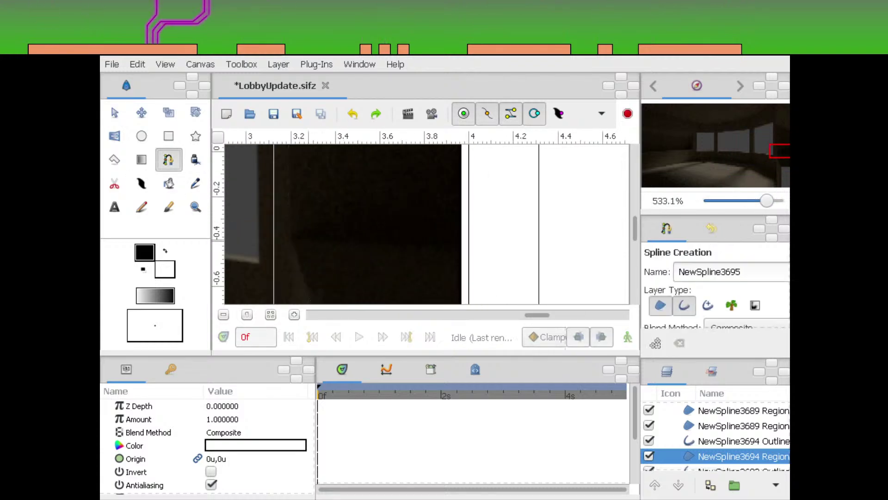
left_click(309, 240)
key("alt+a")
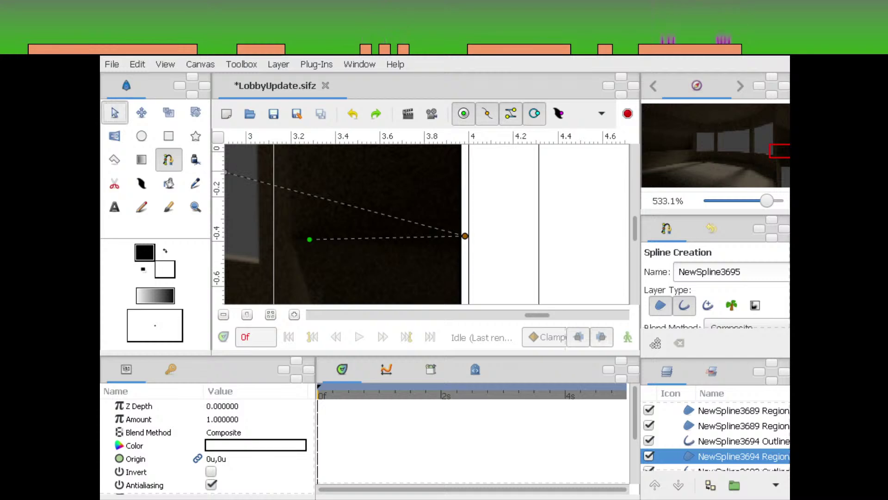
key("Delete")
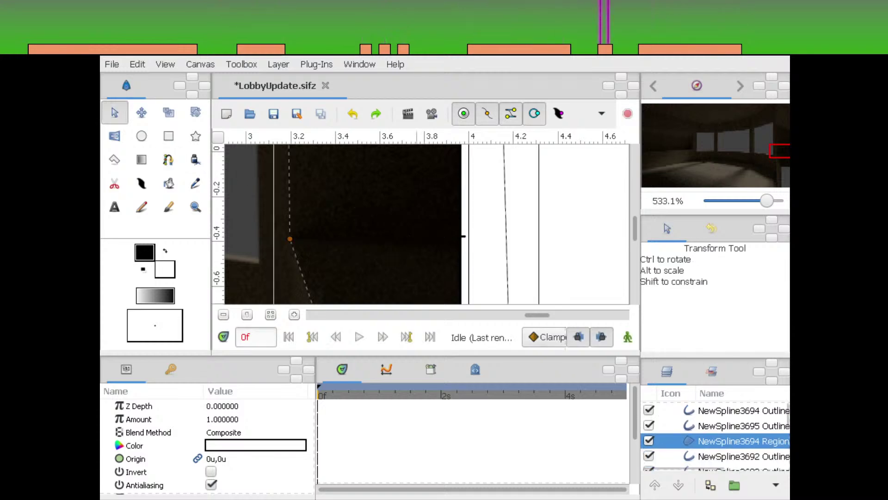
Duplicate the horizontal line's NewSpline3695 Outline layer
left_click(743, 426)
left_click(711, 484)
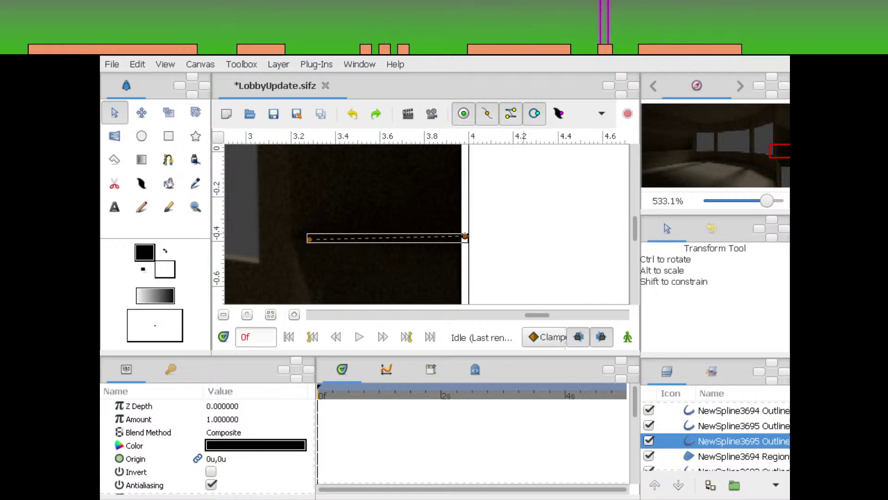
left_click_drag(508, 224, 554, 240)
scroll(427, 225, "left", 1)
scroll(427, 224, "up", 1)
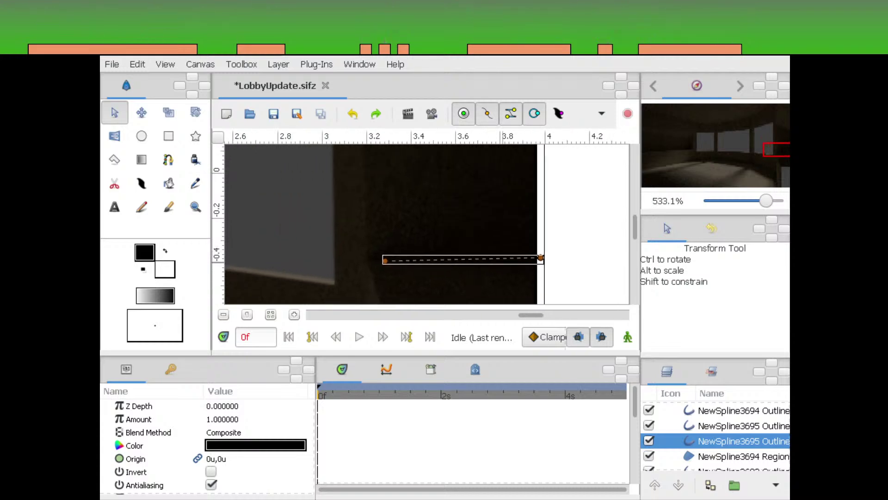
Switch to Blender's default cube scene and look over the available file commands
key("alt+Tab")
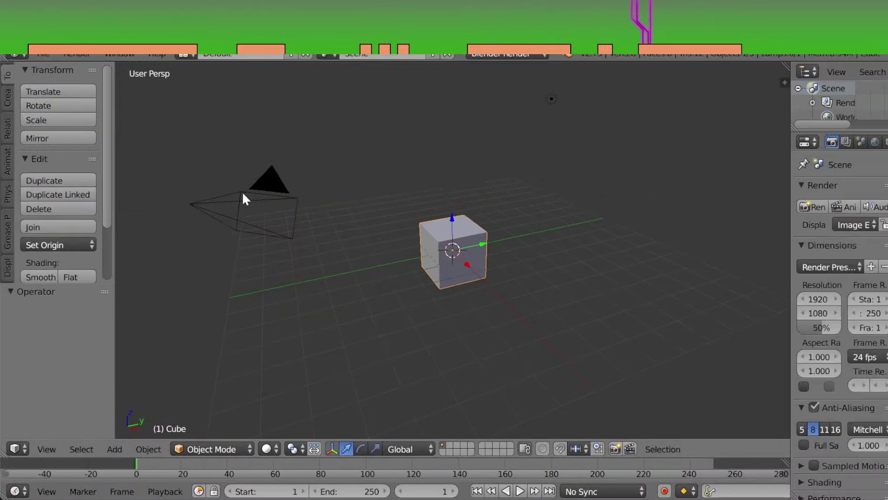
left_click(44, 56)
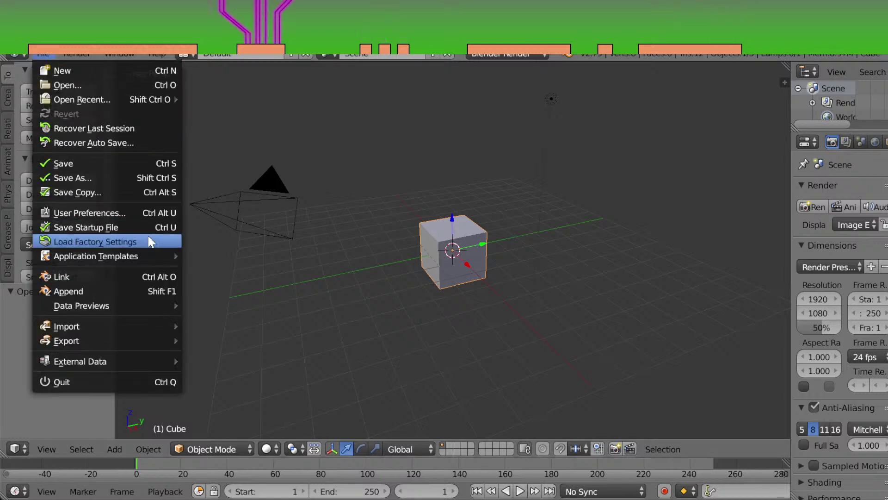
mouse_move(126, 323)
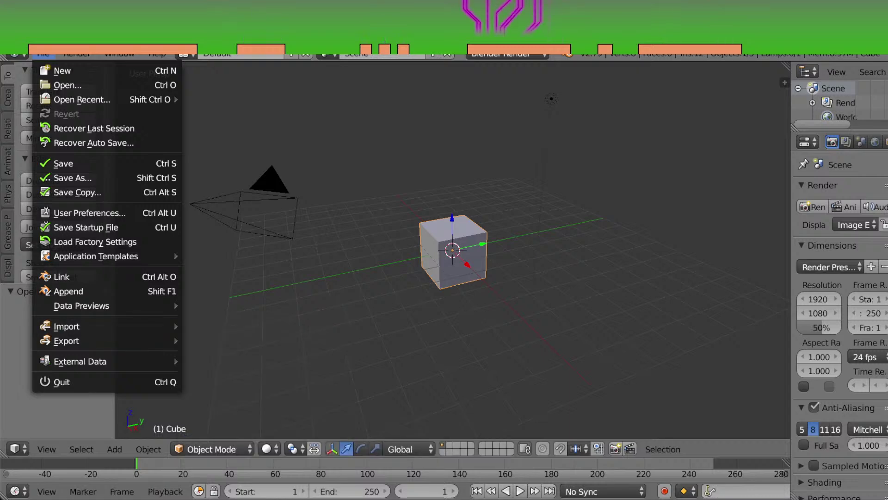
key("Escape")
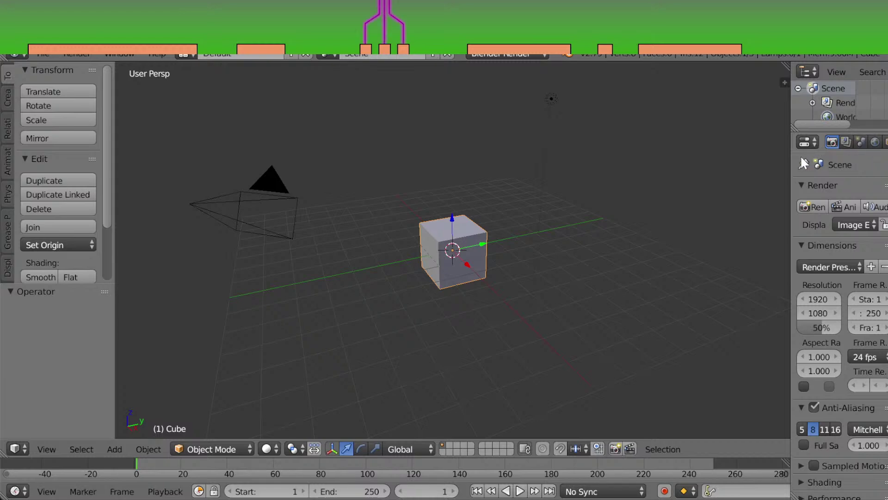
Widen the Properties editor and display the cube material's texture settings
left_click_drag(789, 157, 648, 173)
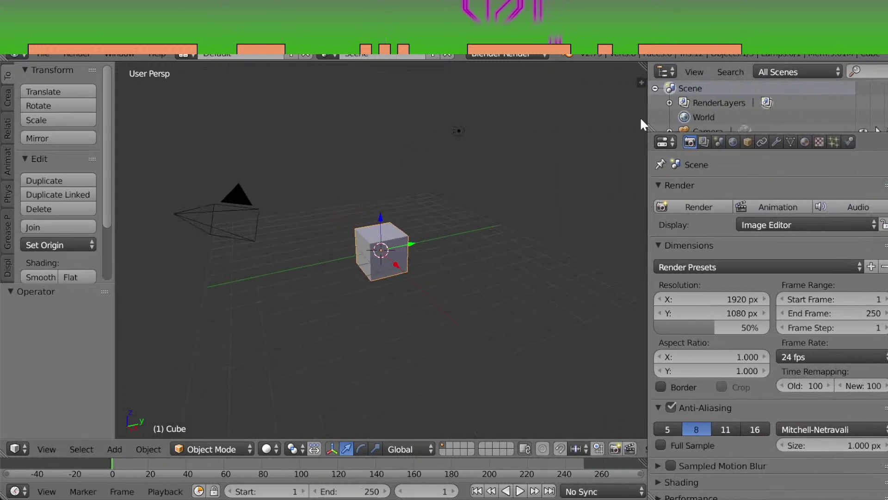
left_click(819, 142)
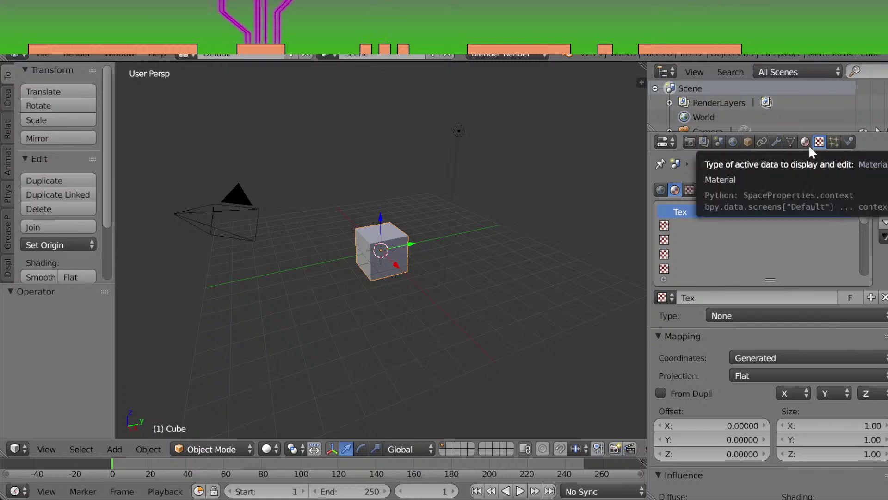
Split the 3D view into two areas and change the new area to the UV/Image Editor
left_click_drag(642, 65, 346, 259)
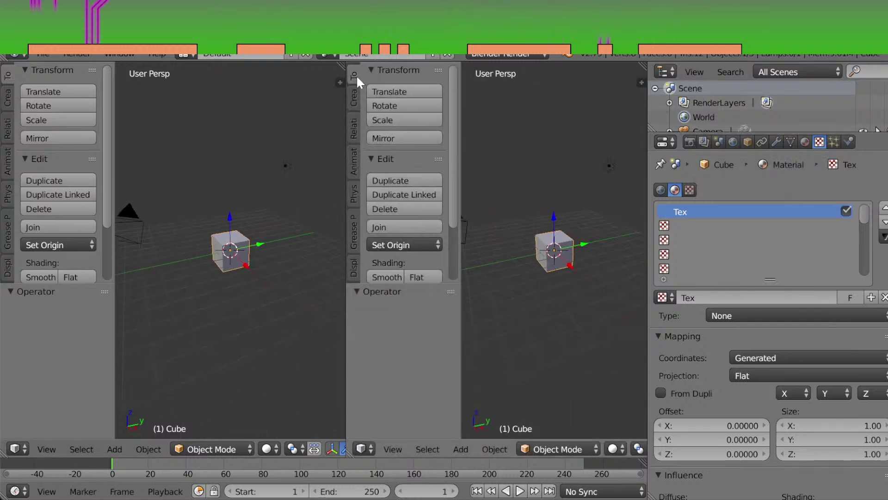
left_click(363, 449)
left_click(408, 337)
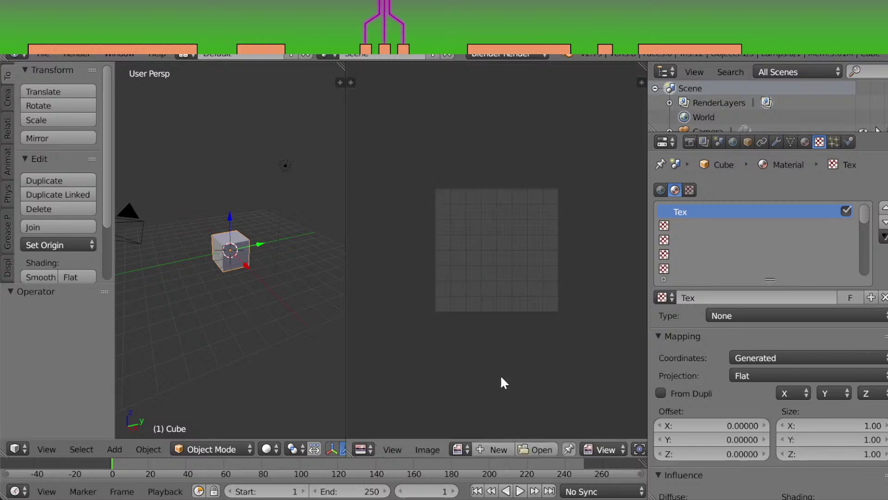
Create a blank 1024 × 1024 px black image named Untitled with alpha in the image editor
left_click(460, 449)
left_click(543, 451)
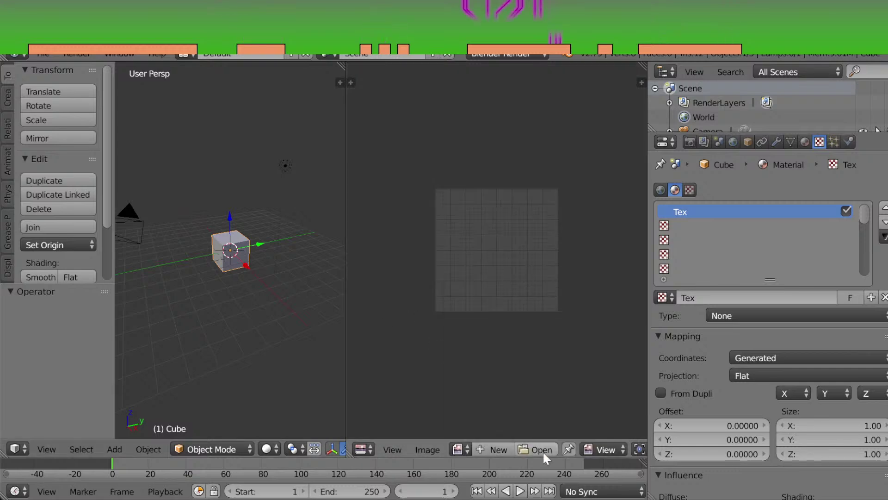
left_click(428, 449)
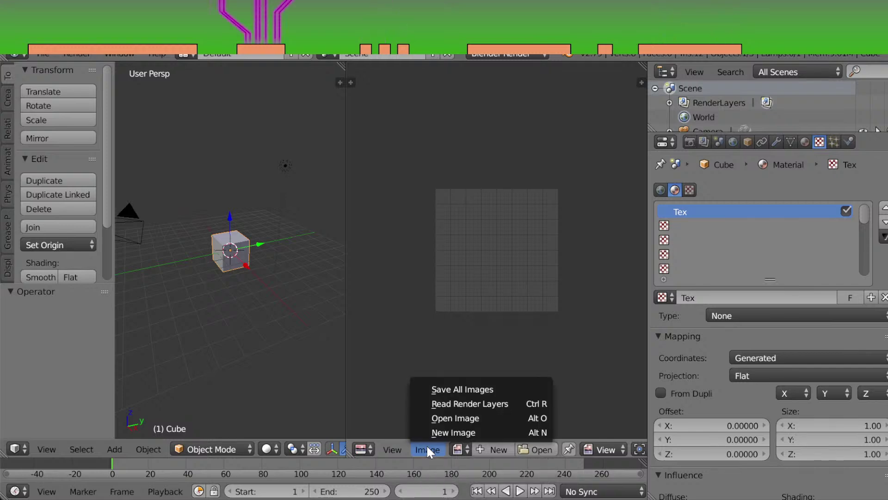
left_click(445, 434)
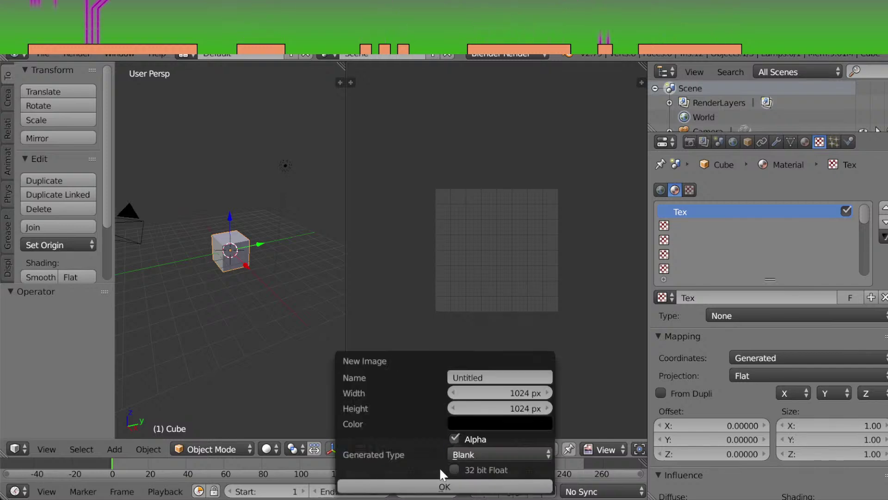
left_click(442, 485)
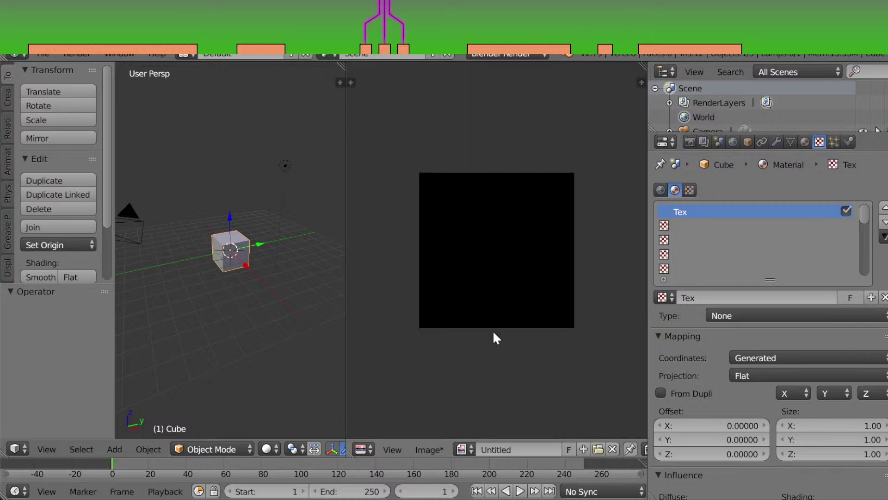
left_click(428, 450)
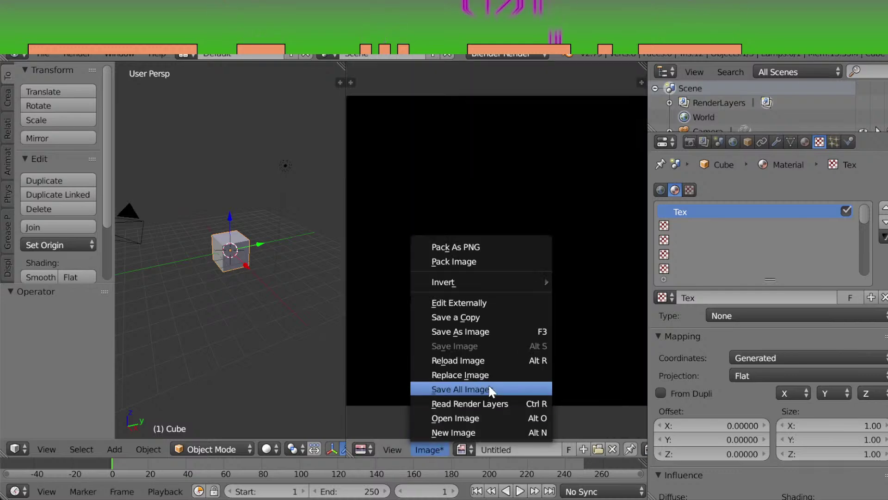
left_click(500, 336)
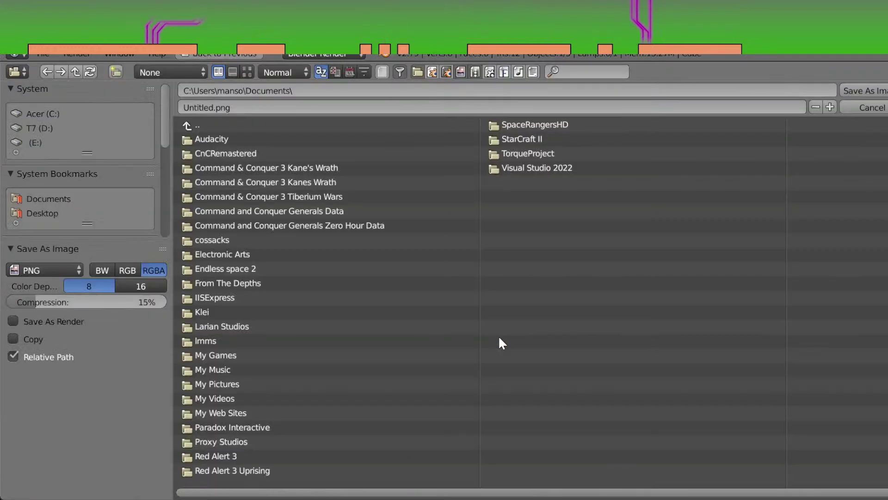
left_click(257, 106)
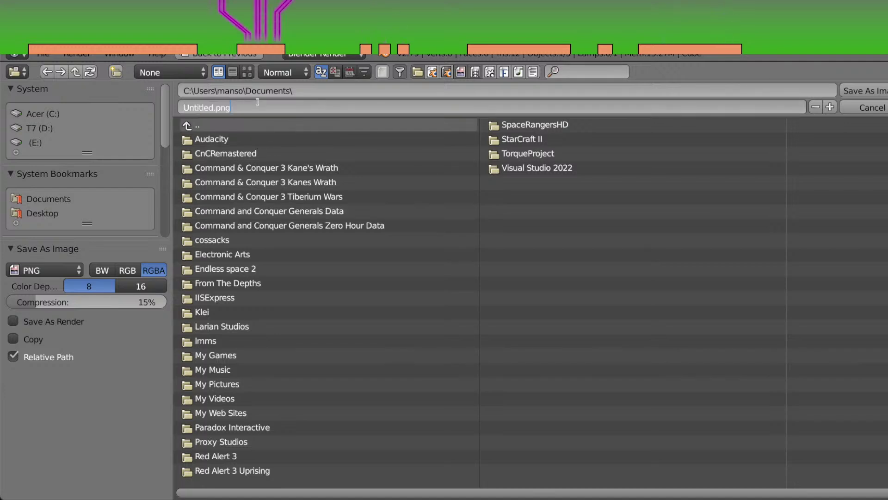
left_click_drag(258, 102, 210, 106)
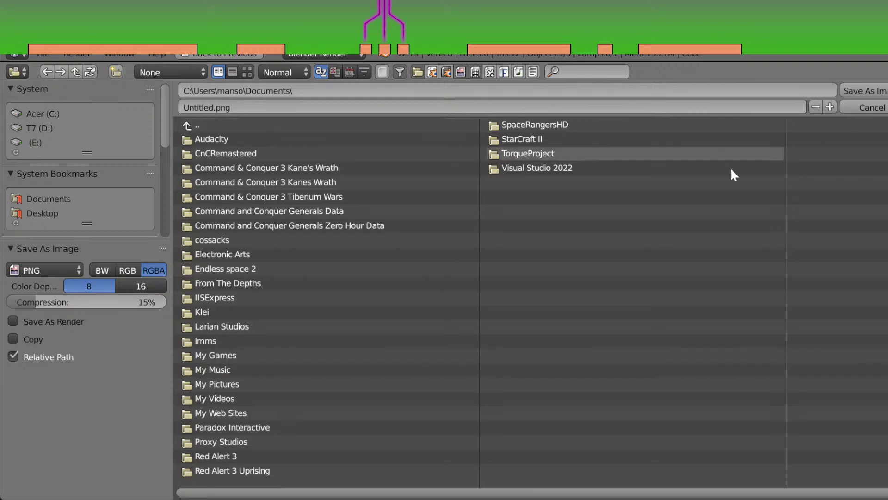
left_click(870, 108)
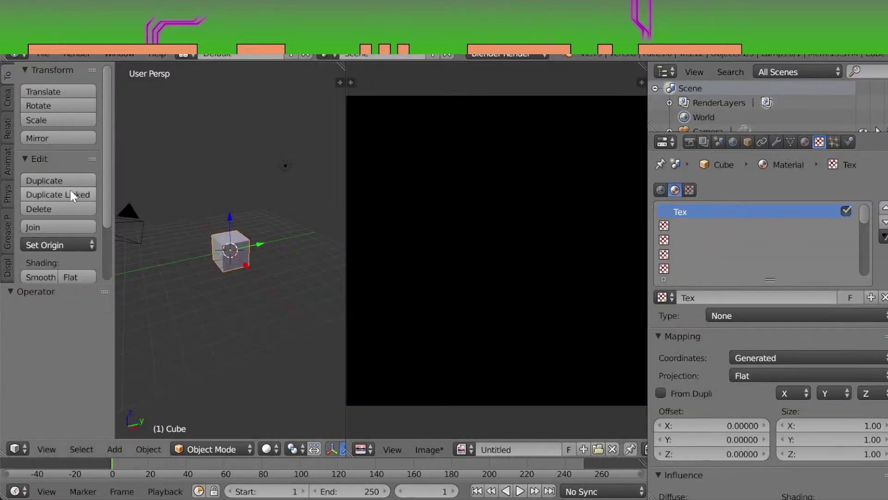
Look over the file formats available for importing and exporting the scene
scroll(65, 187, "down", 5)
scroll(58, 138, "up", 4)
left_click(46, 55)
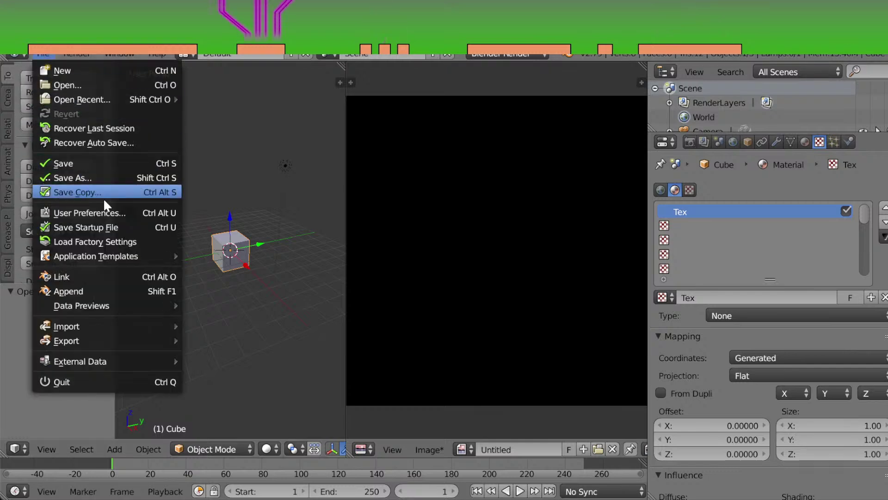
mouse_move(157, 327)
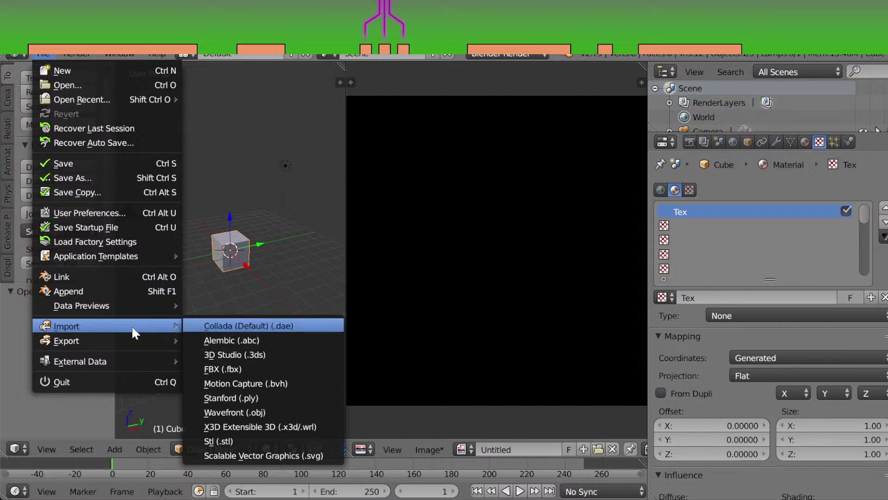
mouse_move(130, 346)
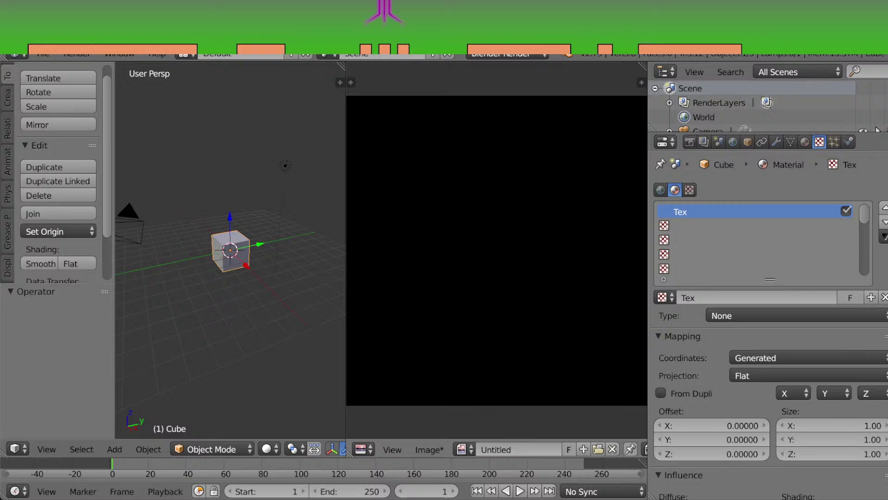
left_click(431, 443)
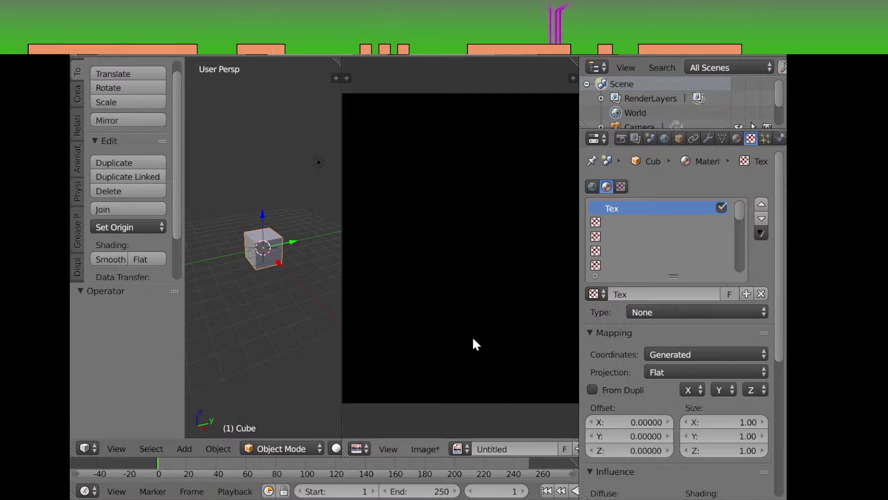
Look through the brush, world and material texture settings, including the cube material's empty second texture slot
scroll(474, 339, "down", 3)
left_click(598, 222)
left_click(594, 294)
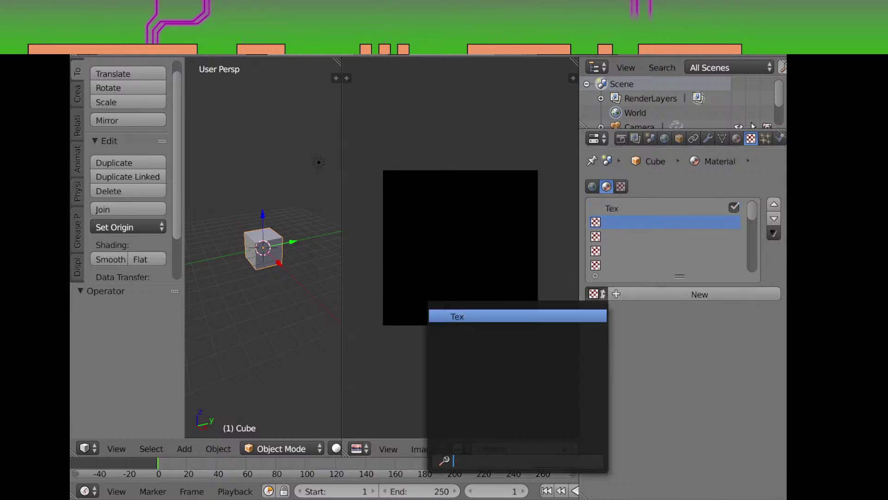
left_click(621, 186)
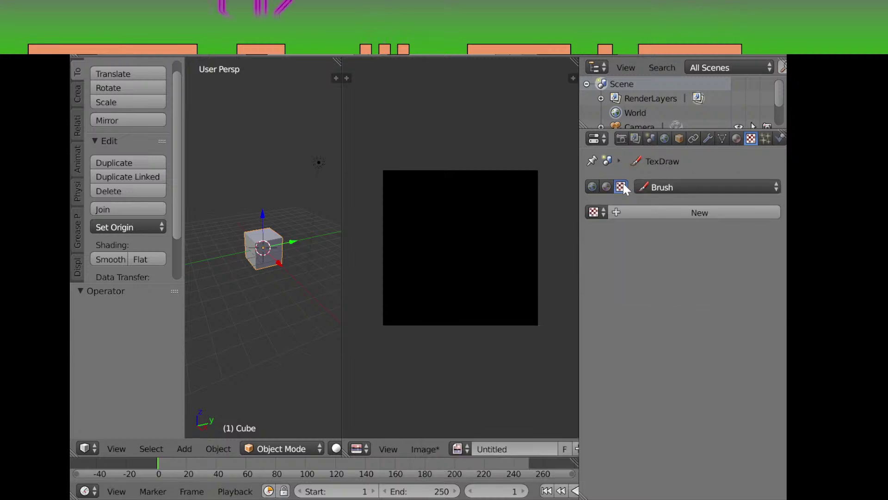
left_click(668, 187)
left_click(592, 186)
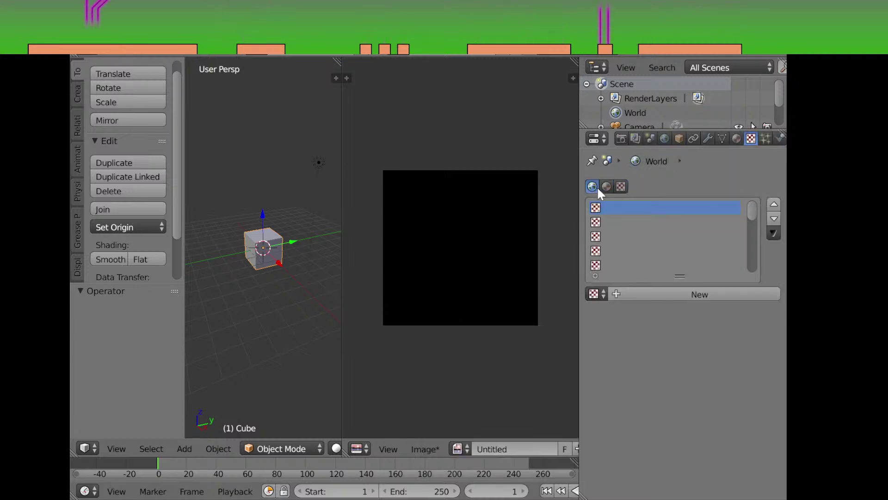
left_click(605, 187)
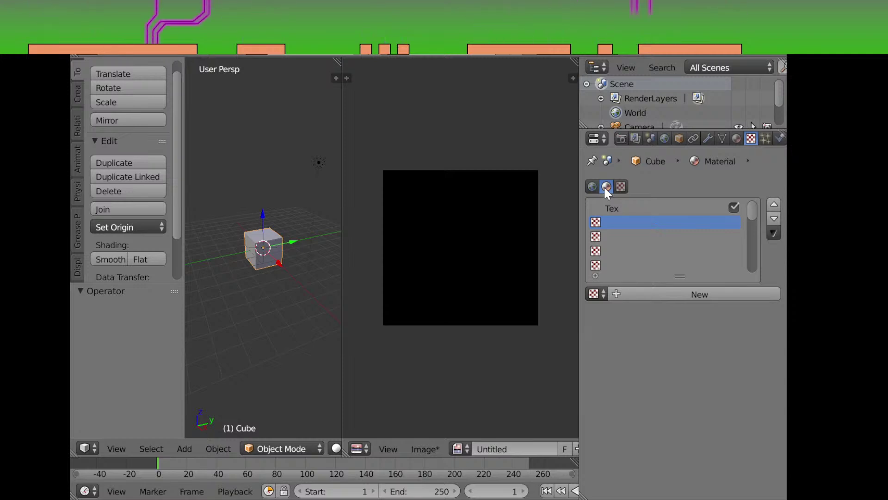
Display the render settings and examine the output section's file format choices
left_click(623, 139)
scroll(671, 335, "down", 8)
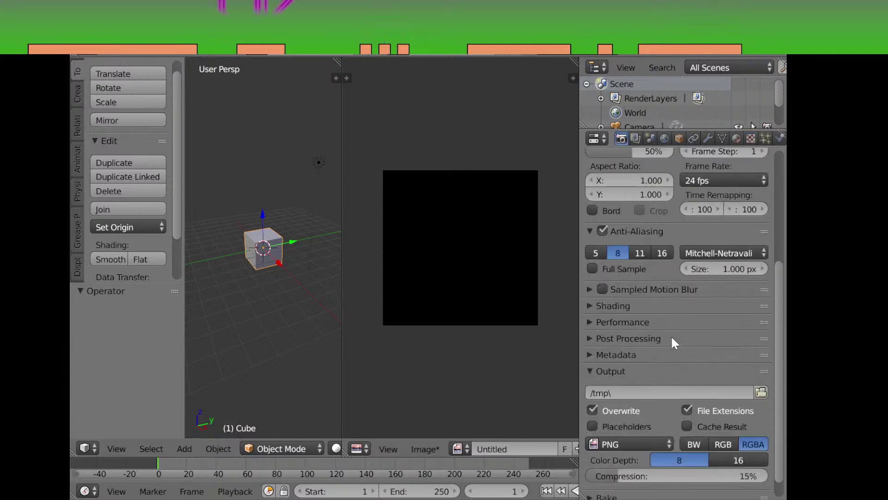
scroll(671, 335, "down", 1)
left_click(656, 419)
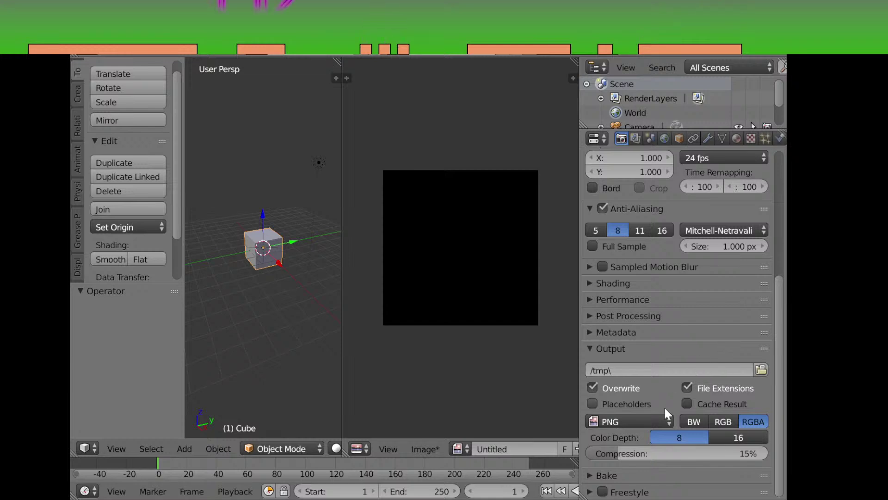
left_click(644, 422)
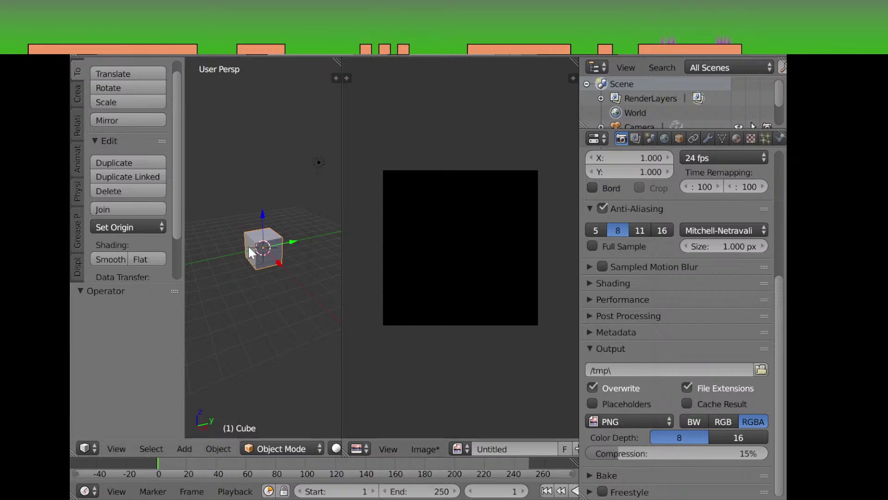
Inspect the default cube from several angles and close up, adjusting the width of the 3D view beside the image editor
left_click_drag(341, 199, 413, 200)
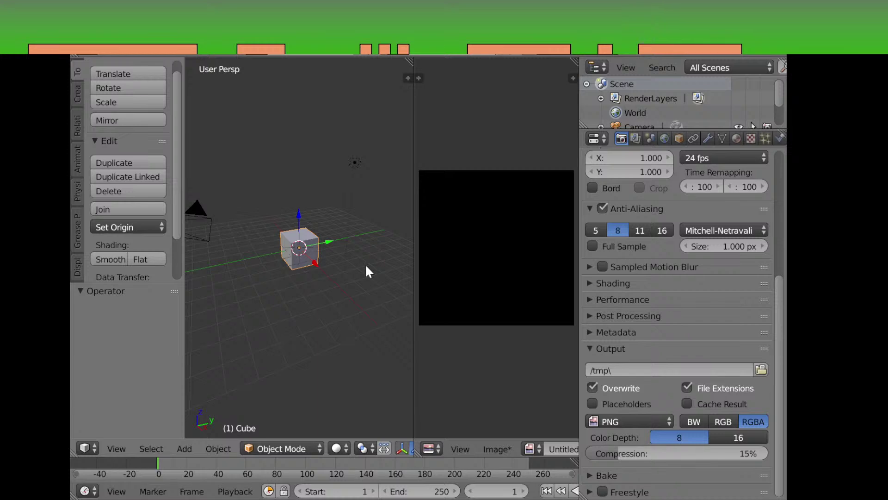
scroll(329, 272, "up", 3)
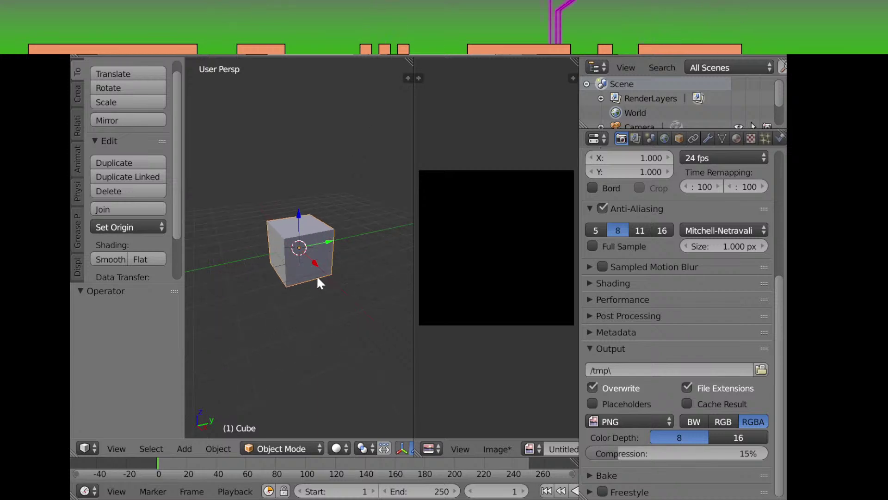
mouse_move(317, 277)
left_mouse_down()
mouse_move(308, 289)
mouse_move(313, 261)
mouse_move(325, 268)
left_mouse_up()
left_click_drag(324, 269, 334, 290)
scroll(313, 313, "up", 1)
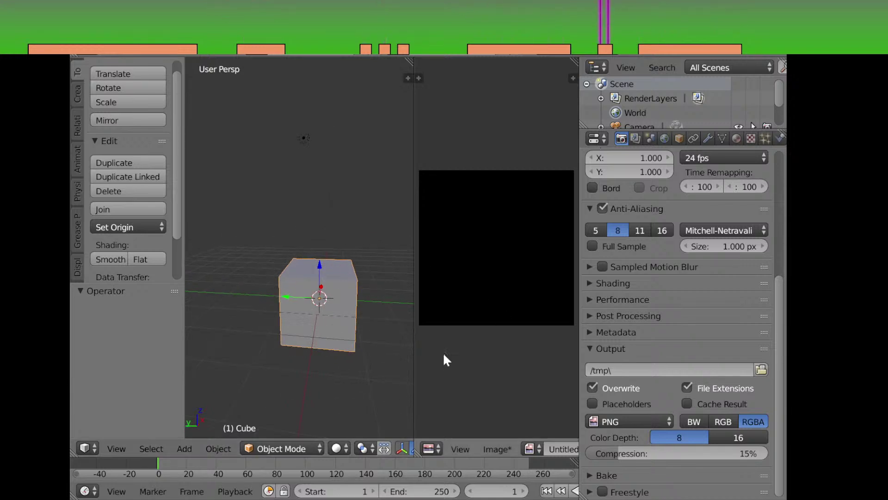
scroll(330, 368, "down", 2)
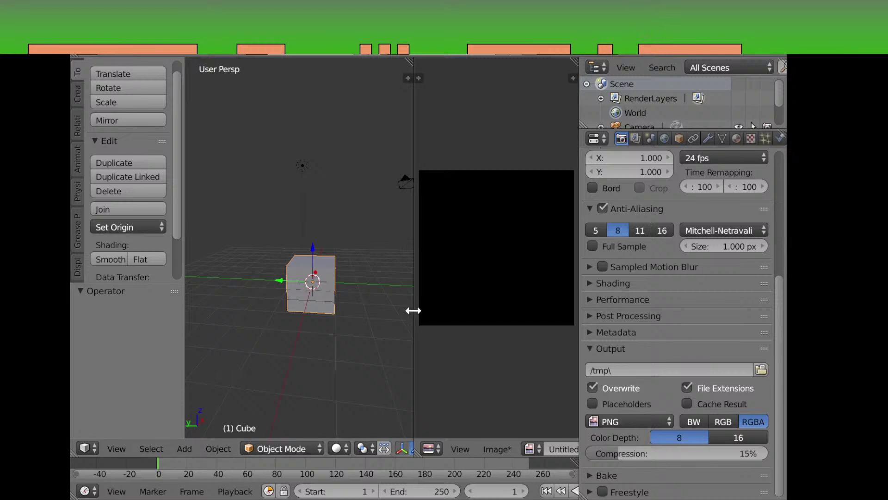
left_click_drag(412, 311, 366, 313)
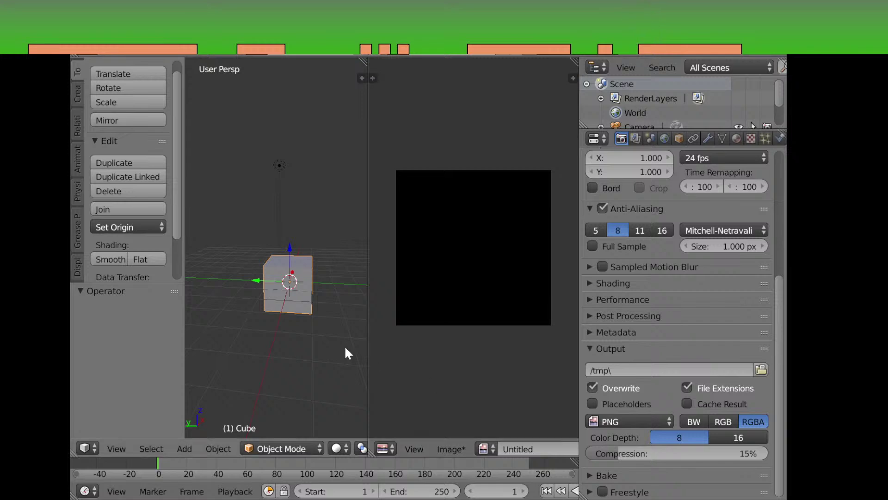
left_click_drag(344, 345, 291, 334)
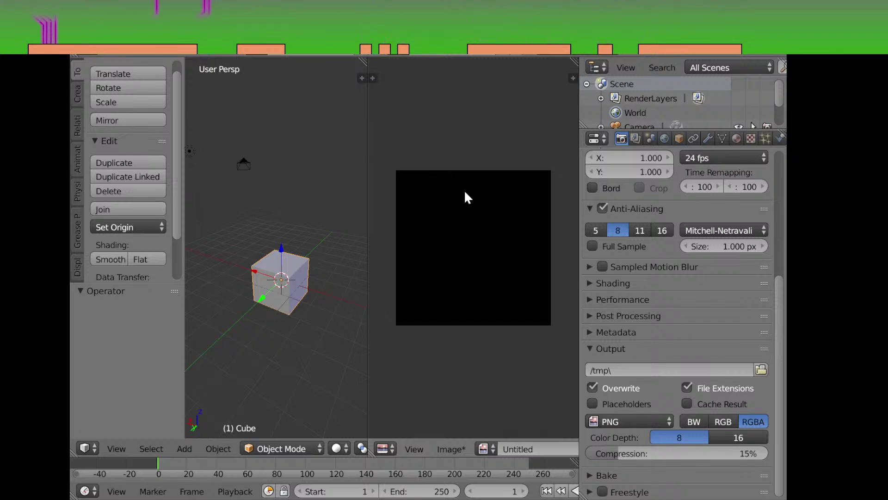
left_click_drag(325, 290, 341, 292)
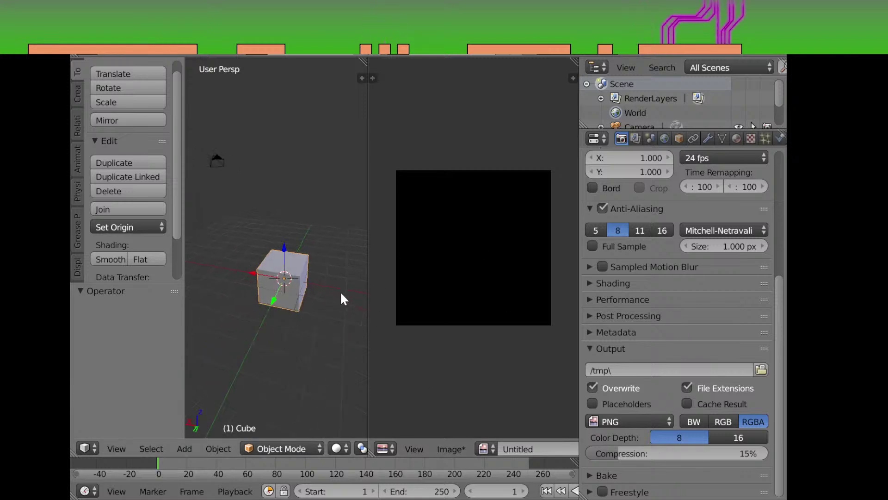
scroll(326, 300, "up", 4)
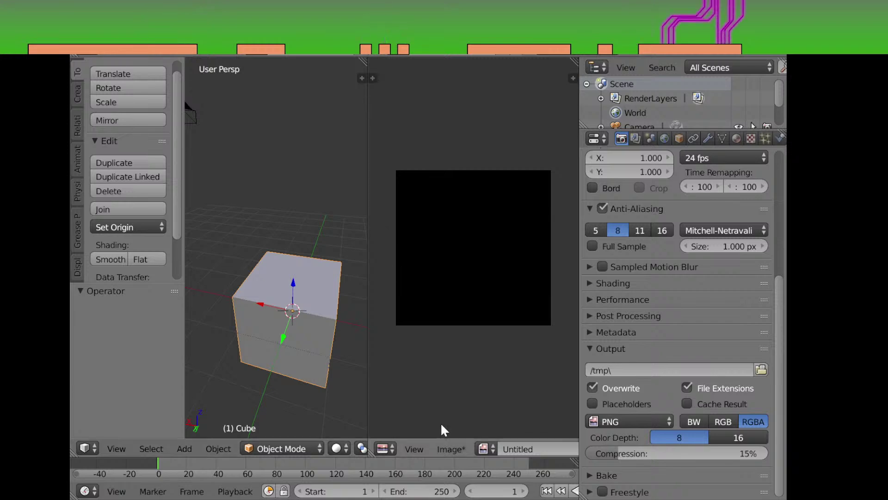
Change the image editor area to the Logic Editor and narrow its game properties region to reveal the cube's sensors
left_click(385, 447)
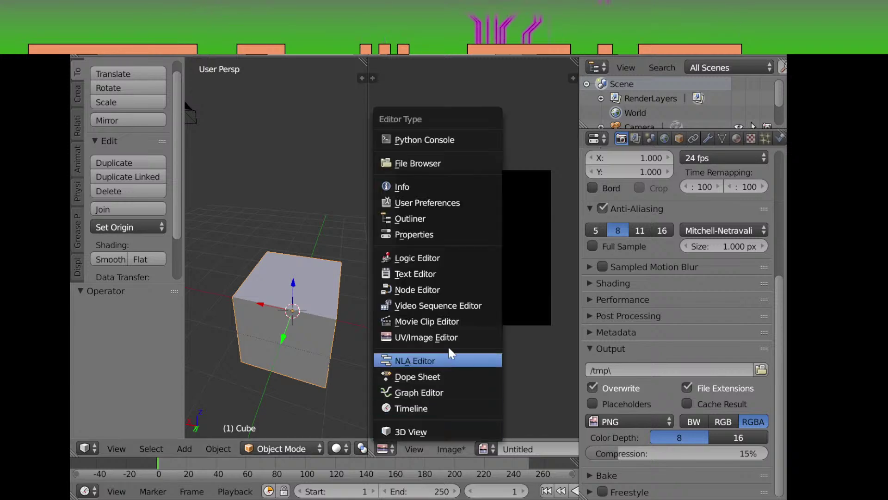
left_click(458, 258)
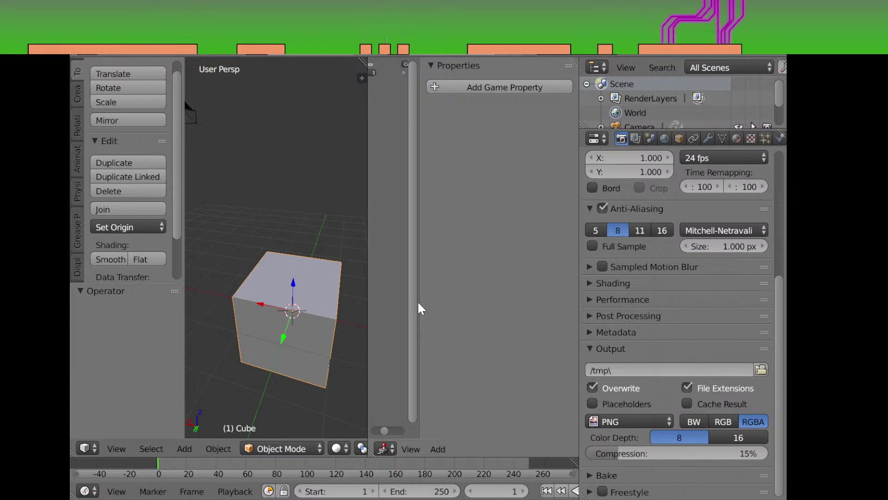
left_click_drag(420, 301, 550, 303)
scroll(434, 343, "up", 5)
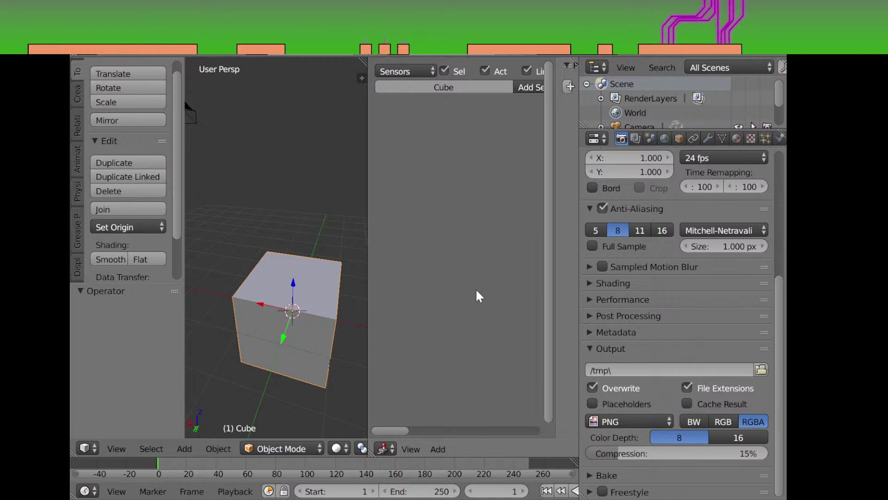
scroll(473, 288, "down", 3)
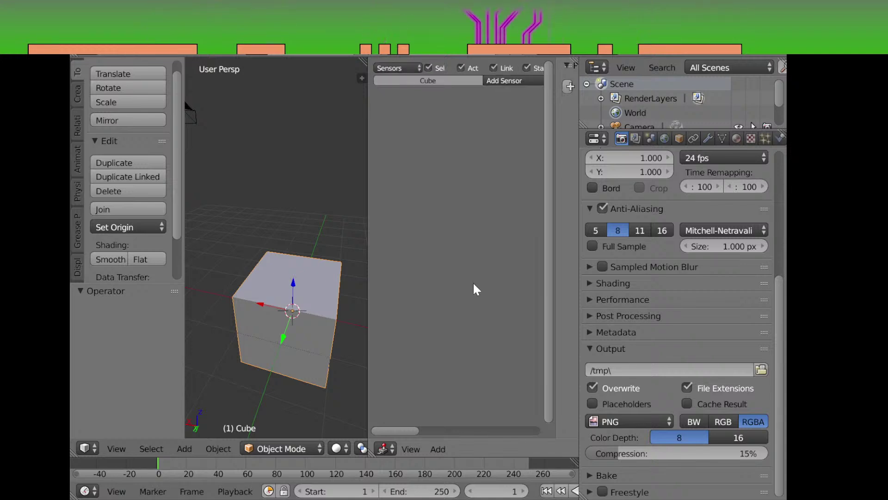
scroll(474, 282, "up", 3)
left_click_drag(450, 214, 476, 245)
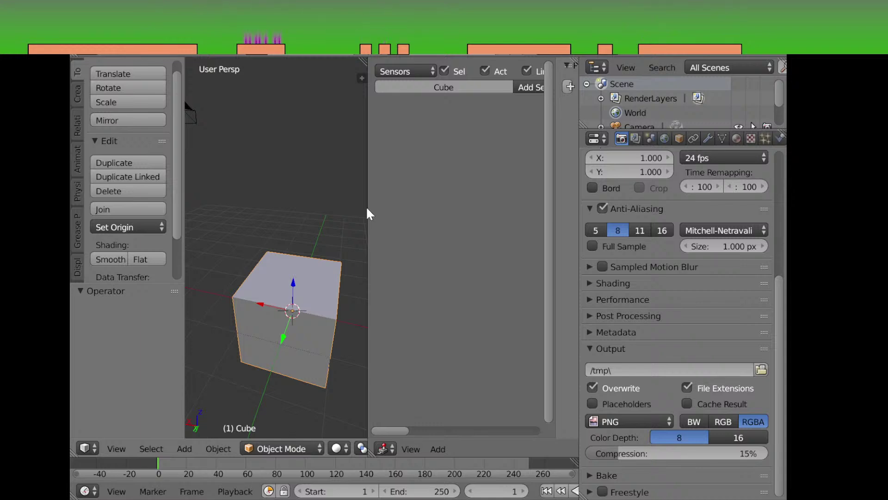
scroll(462, 221, "up", 2)
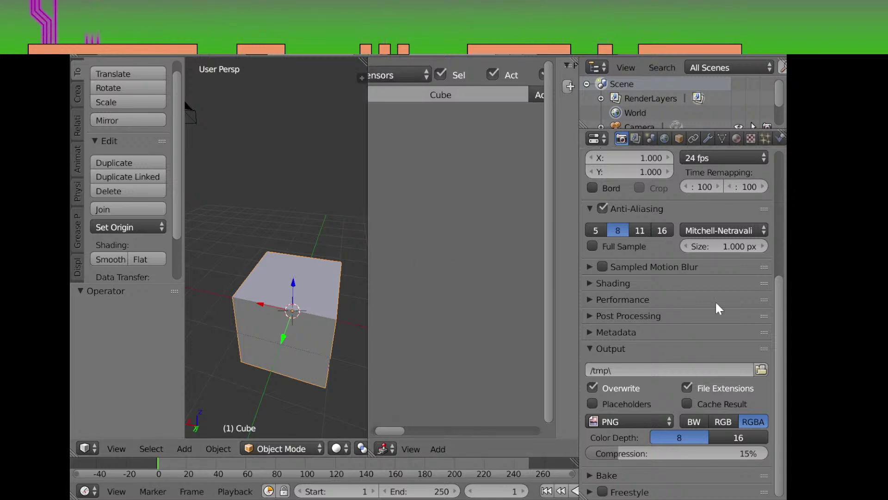
left_click(632, 174)
type("be")
key("BackSpace")
key("BackSpace")
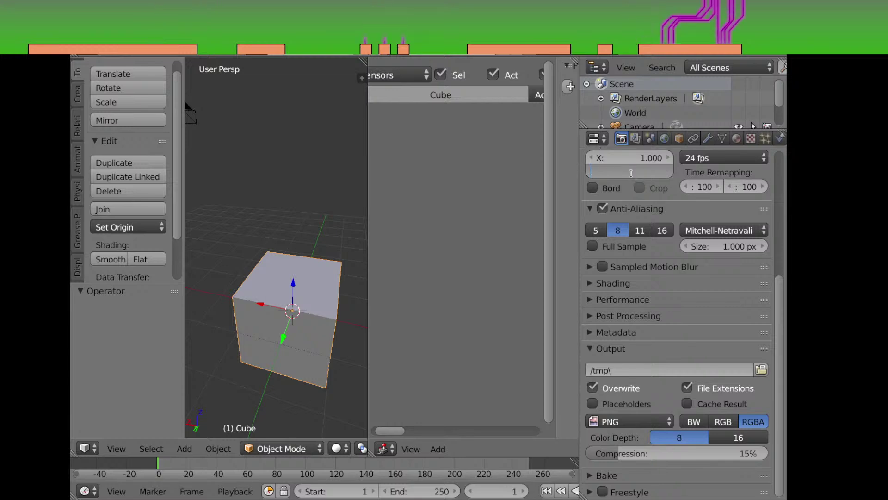
Replace the render output path with Blenderella, and clear the path completely
left_click(671, 370)
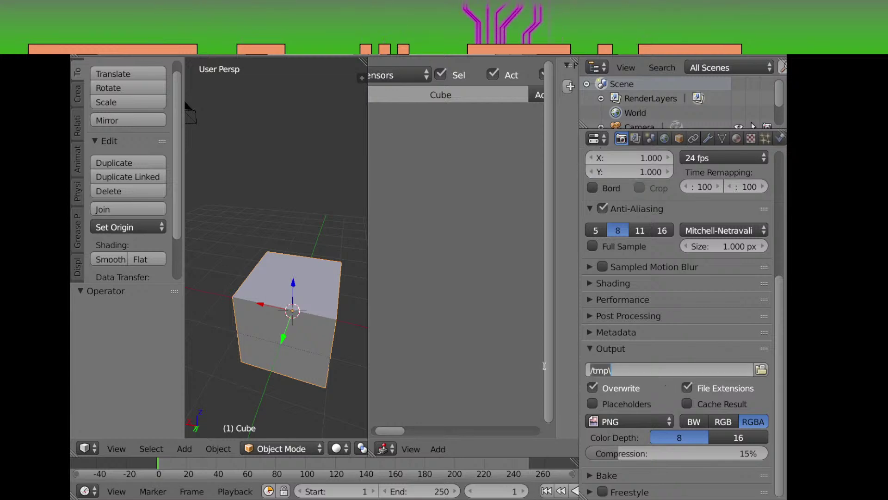
type("Blenderella")
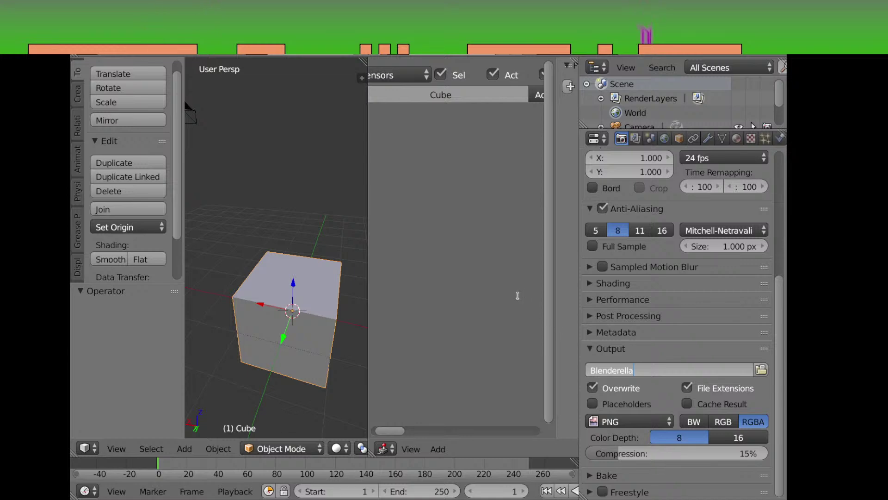
key("ctrl+a")
key("BackSpace")
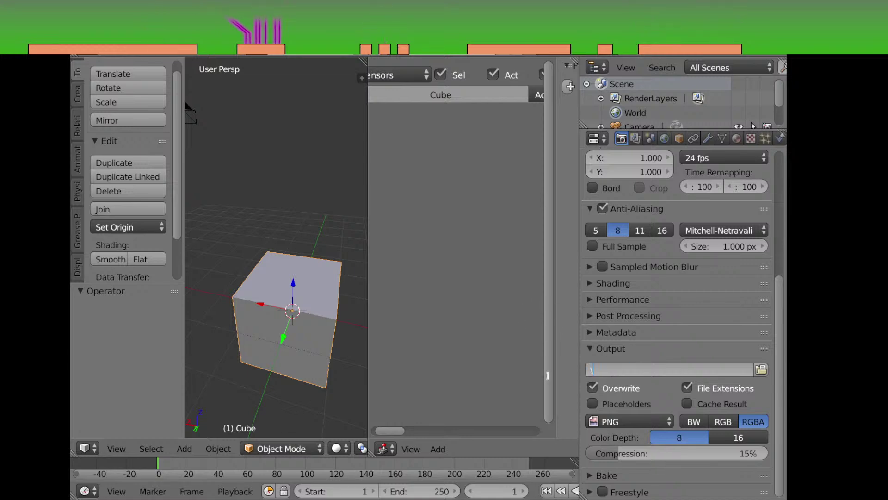
key("Return")
Look through the cube's sensors column in the Logic Editor
scroll(488, 340, "up", 3)
scroll(490, 340, "down", 4)
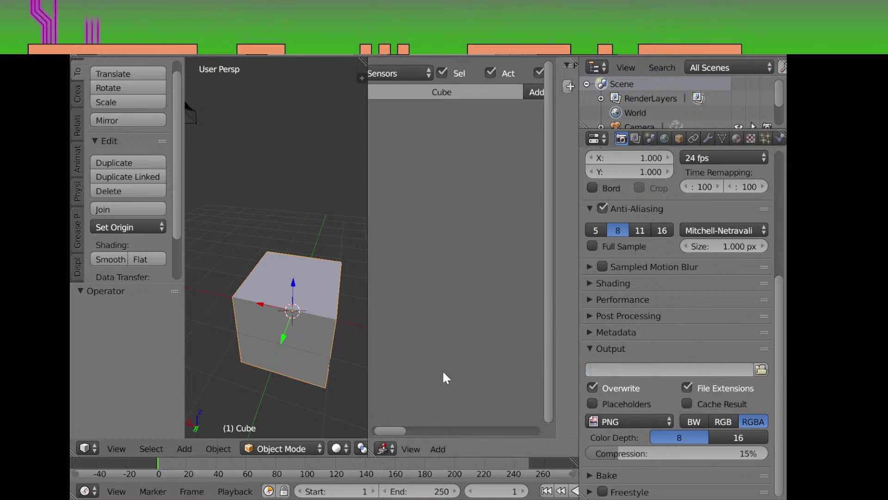
left_click_drag(400, 428, 394, 428)
scroll(421, 365, "up", 3)
scroll(421, 366, "down", 3)
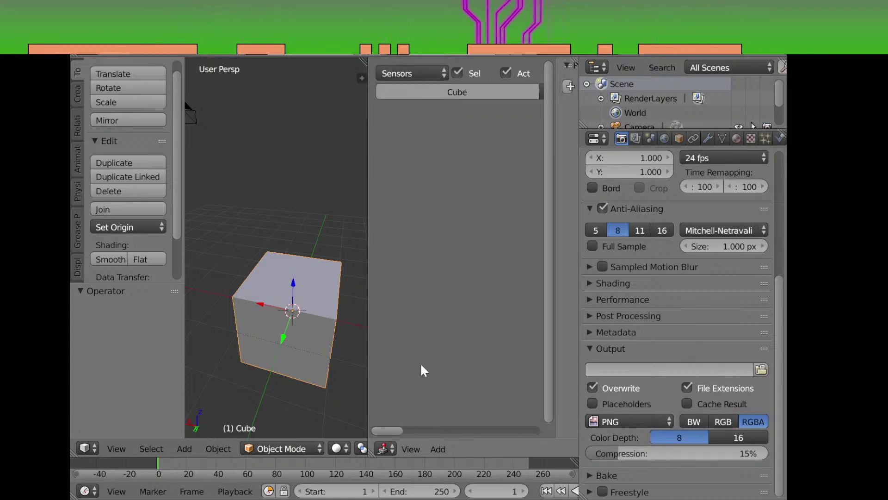
Widen the 3D view beside the Logic Editor and inspect the cube from several angles and distances
left_click_drag(244, 248, 306, 248)
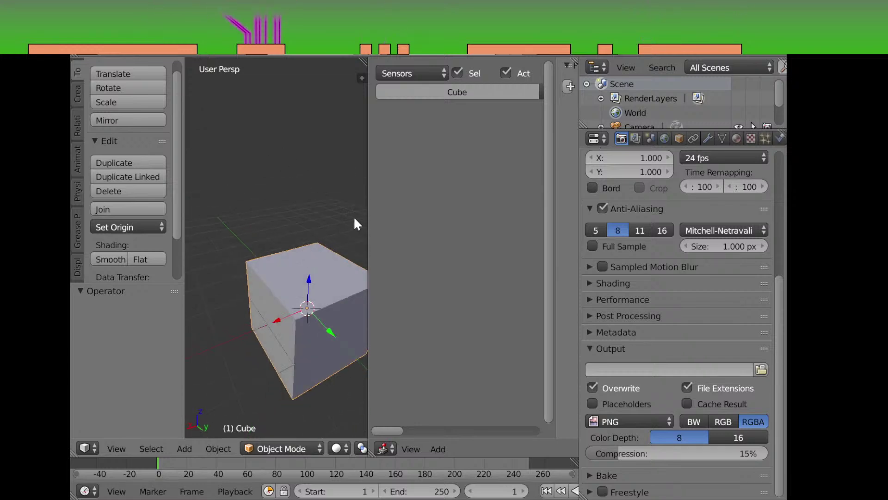
left_click_drag(368, 204, 432, 200)
scroll(309, 232, "down", 5)
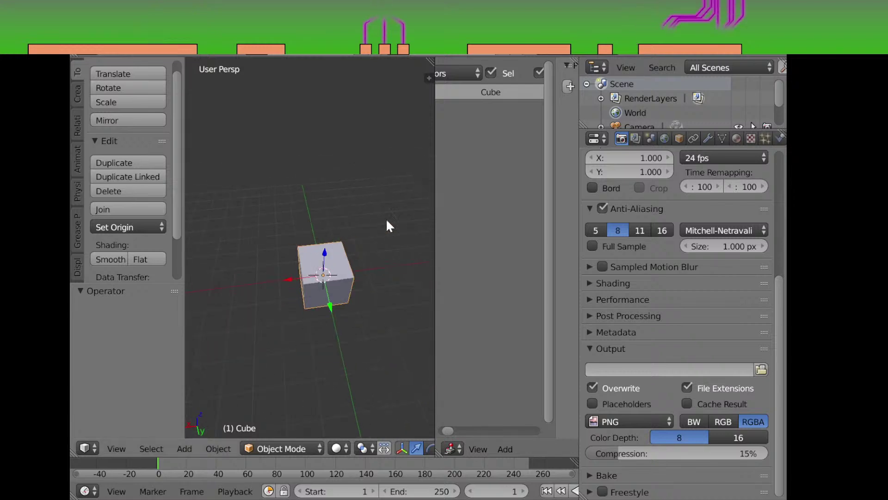
mouse_move(399, 246)
left_mouse_down()
mouse_move(344, 243)
mouse_move(359, 216)
mouse_move(393, 248)
left_mouse_up()
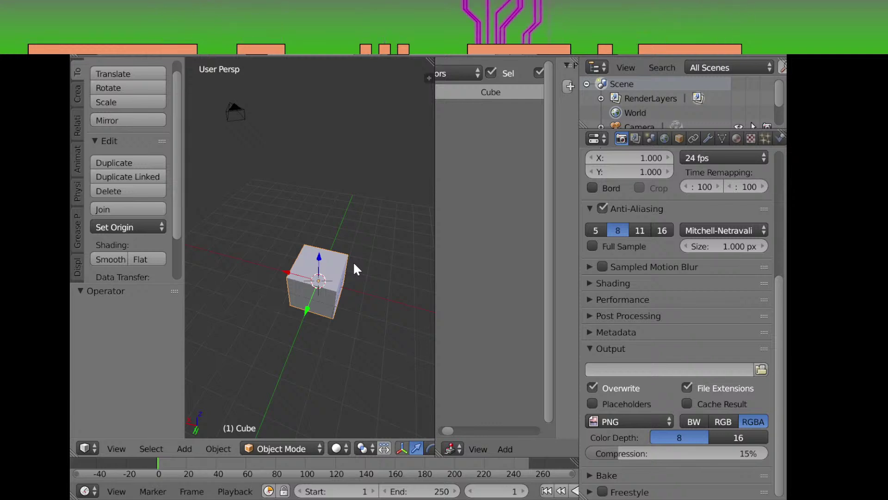
mouse_move(343, 298)
left_mouse_down()
mouse_move(295, 301)
mouse_move(350, 285)
left_mouse_up()
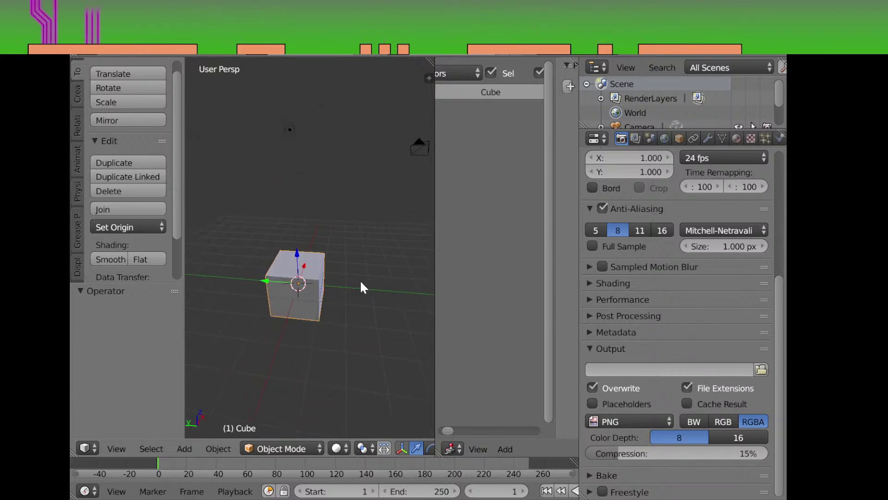
left_click_drag(361, 283, 380, 308)
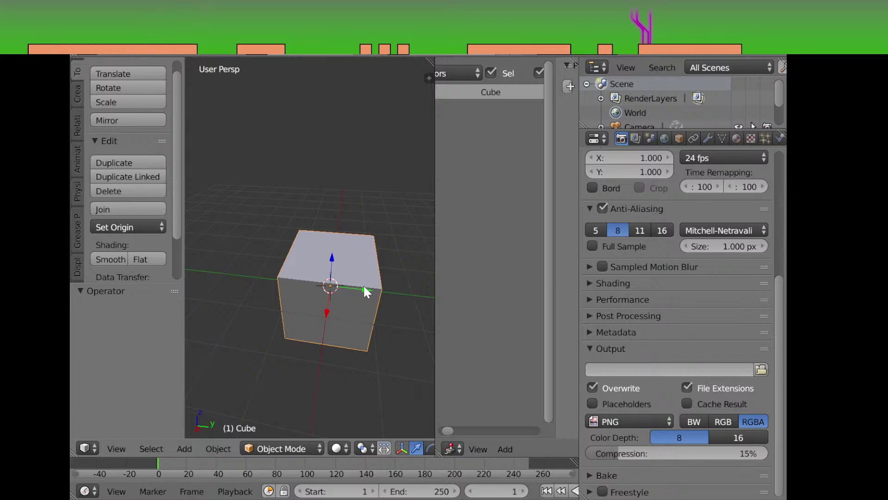
scroll(353, 296, "down", 3)
scroll(367, 295, "up", 3)
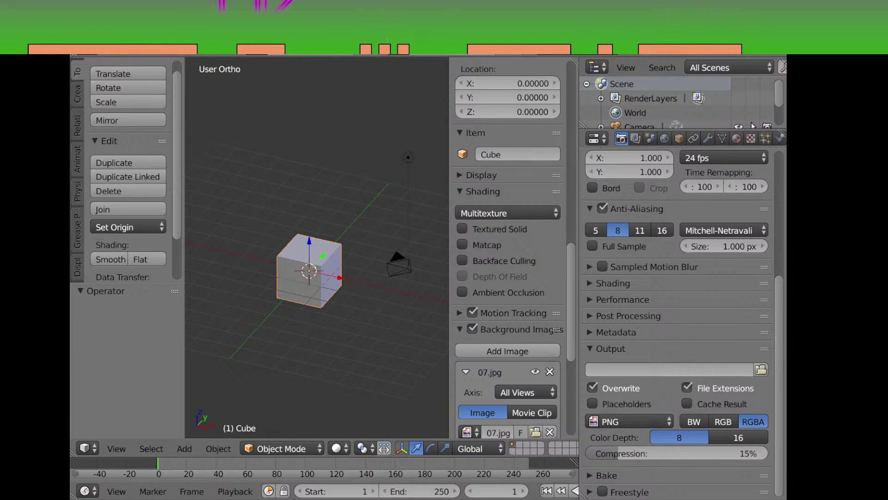
Switch the 3D view from orthographic to perspective and inspect the cube from a low frontal angle
left_click_drag(380, 314, 387, 293)
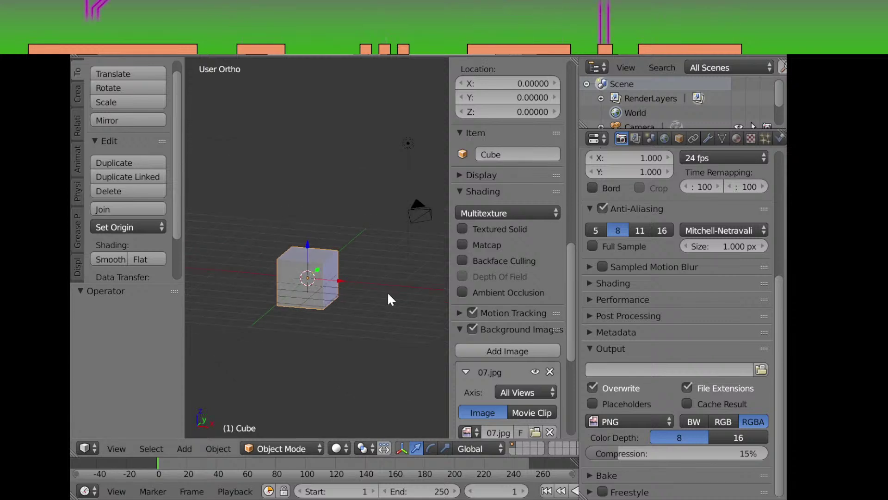
key("KP_5")
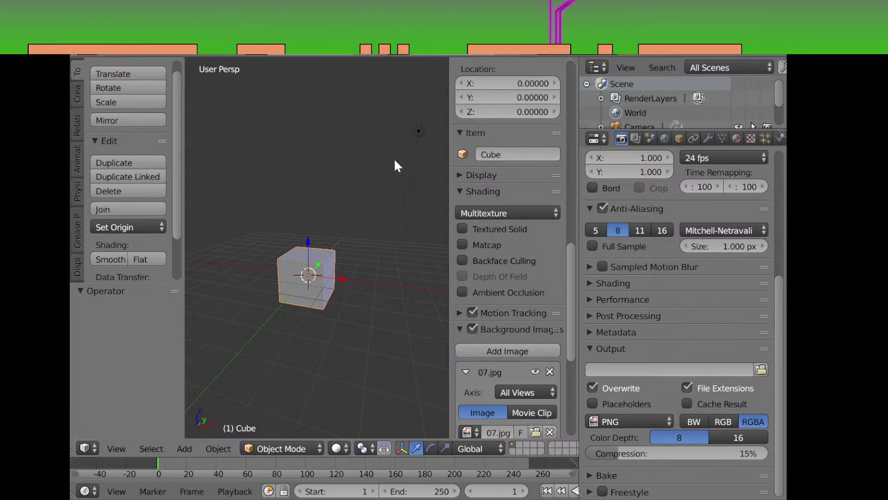
left_click_drag(397, 166, 365, 251)
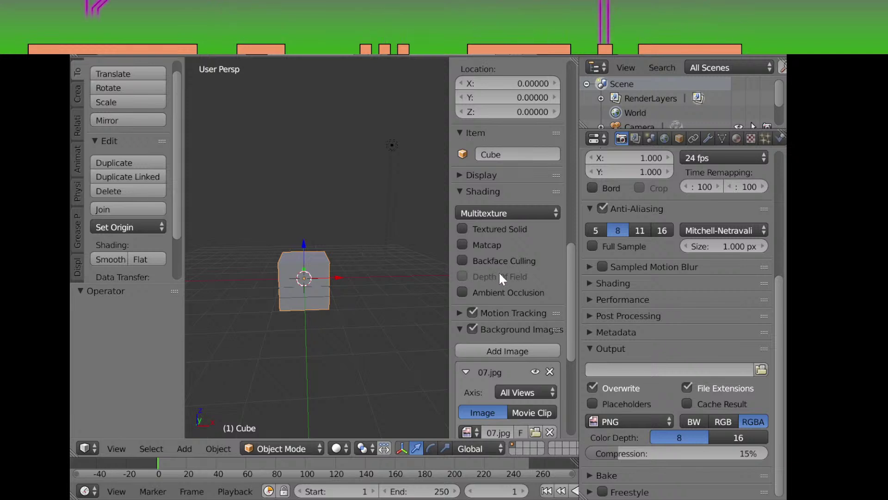
key("n")
key("n")
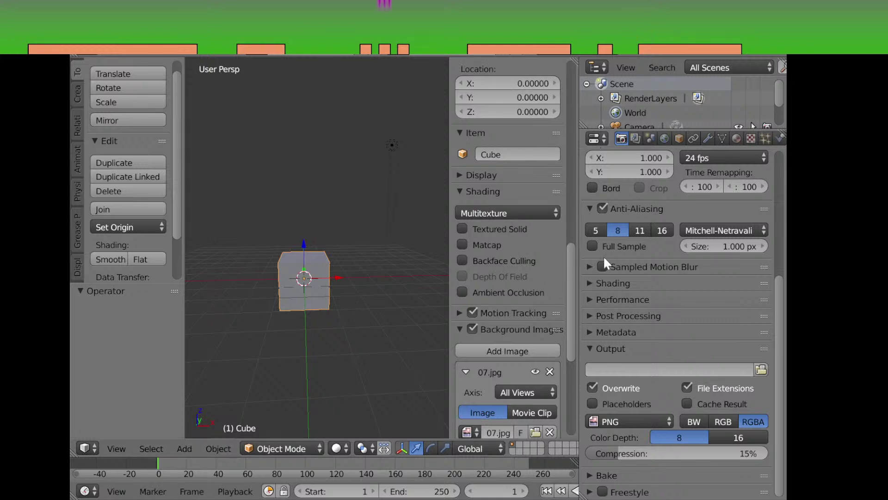
Add a second background image entry below 07.jpg and check which loaded images it offers, without choosing one
scroll(506, 276, "down", 3)
scroll(509, 278, "down", 1)
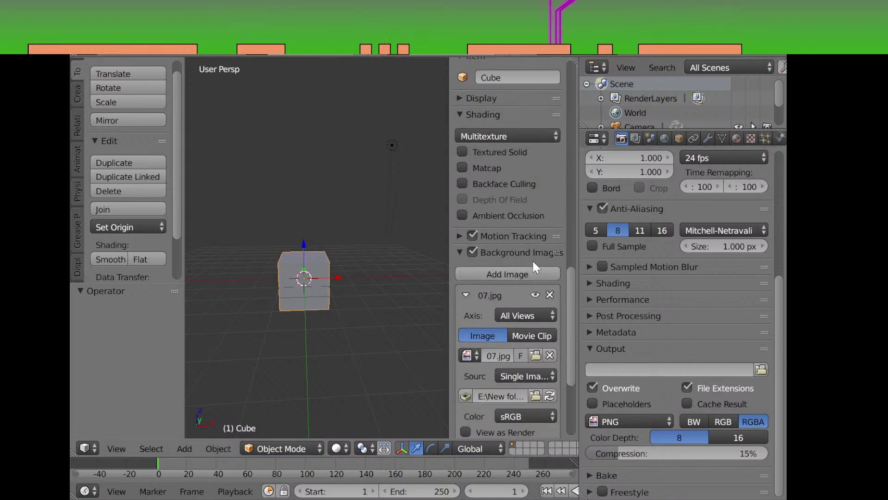
scroll(535, 274, "down", 2)
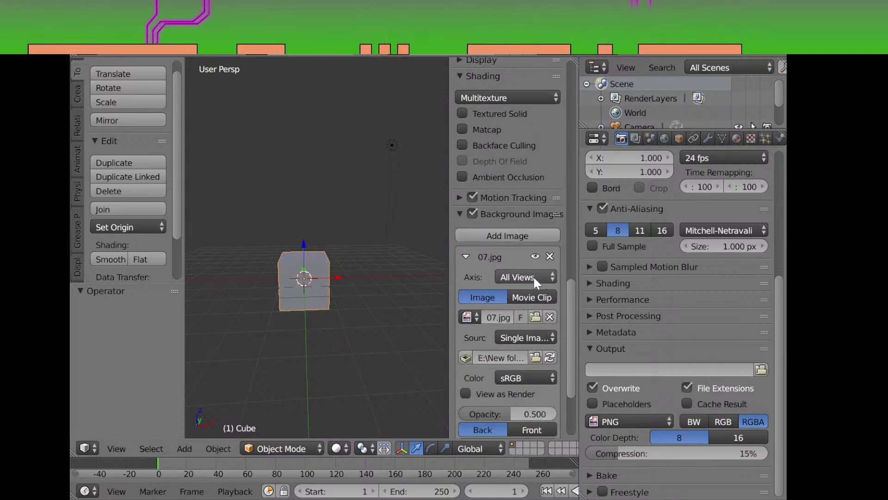
scroll(465, 290, "down", 5)
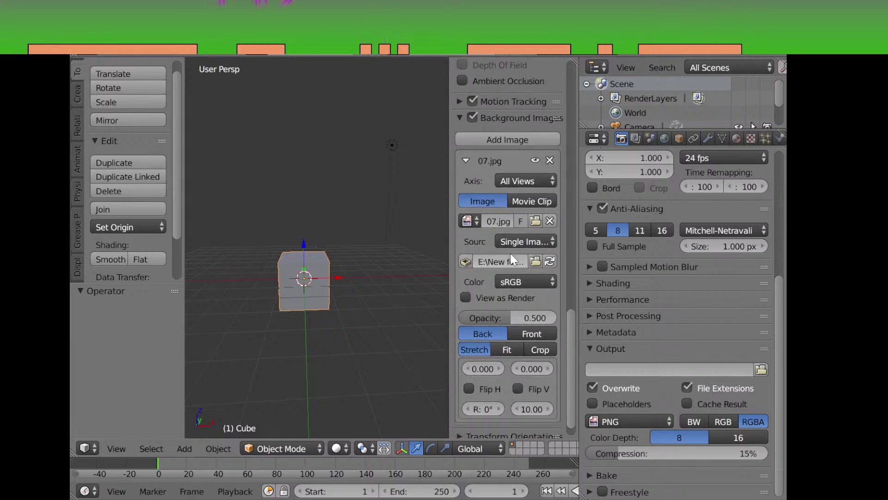
left_click(499, 146)
scroll(495, 304, "down", 5)
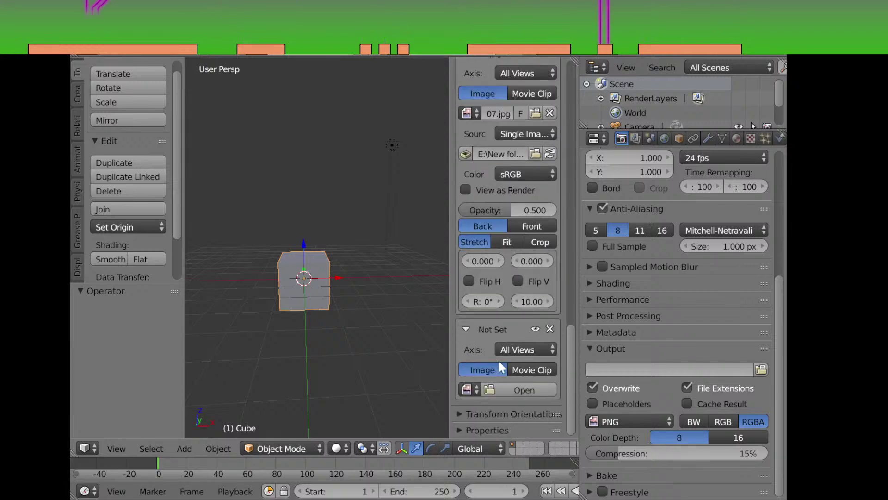
left_click(466, 389)
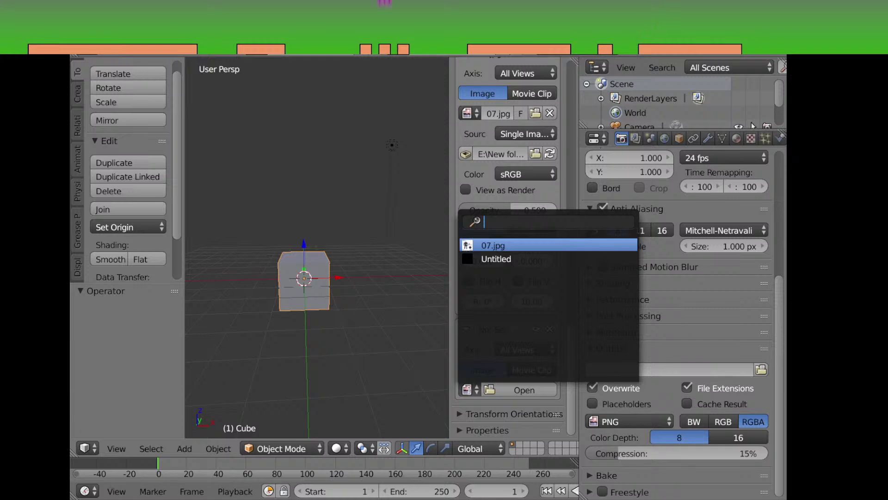
left_click(491, 388)
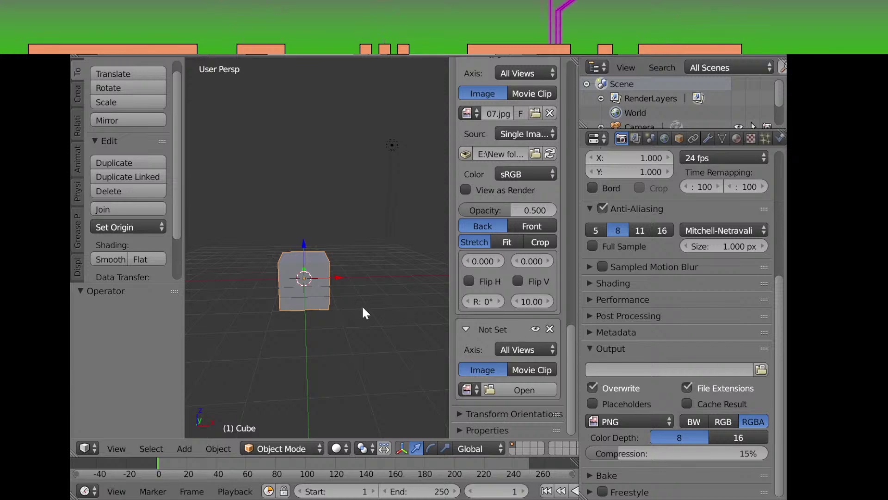
Switch to the orthographic front view so the 07.jpg background image is displayed behind the cube
key("KP_5")
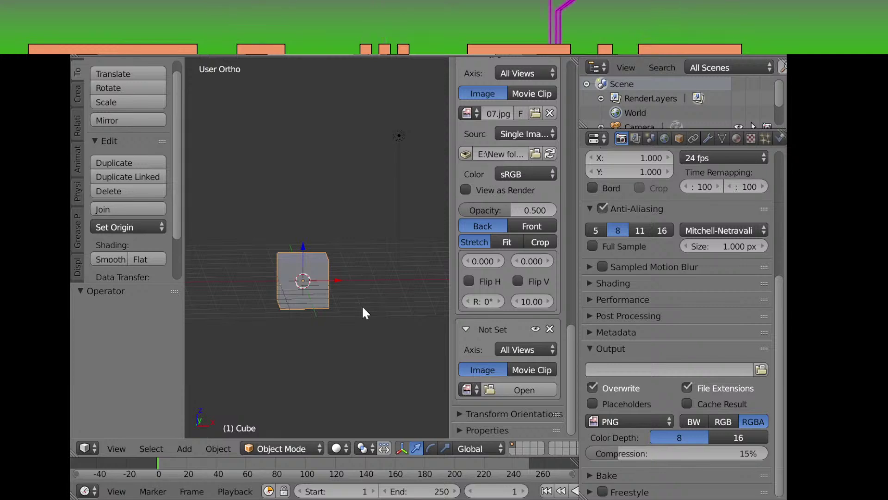
key("KP_1")
left_click_drag(319, 314, 365, 295)
left_click_drag(315, 247, 284, 284)
key("KP_1")
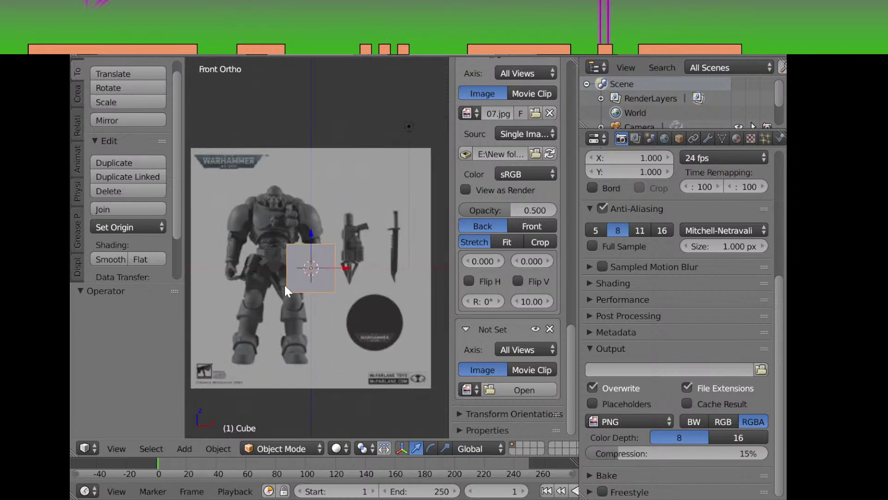
Display the cube in wireframe and move it onto the figure's torso, about -1.46 in X and 1.27 in Z
scroll(284, 284, "up", 2)
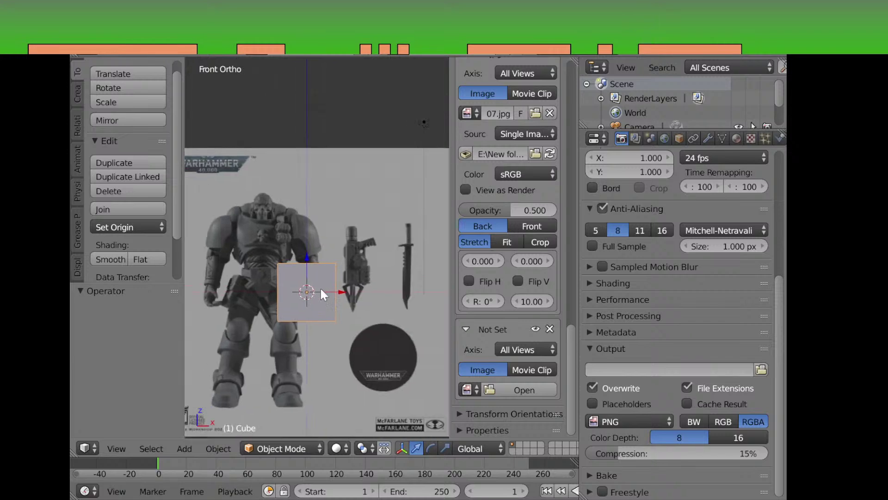
scroll(323, 294, "up", 2)
left_click_drag(357, 277, 382, 254)
key("z")
key("g")
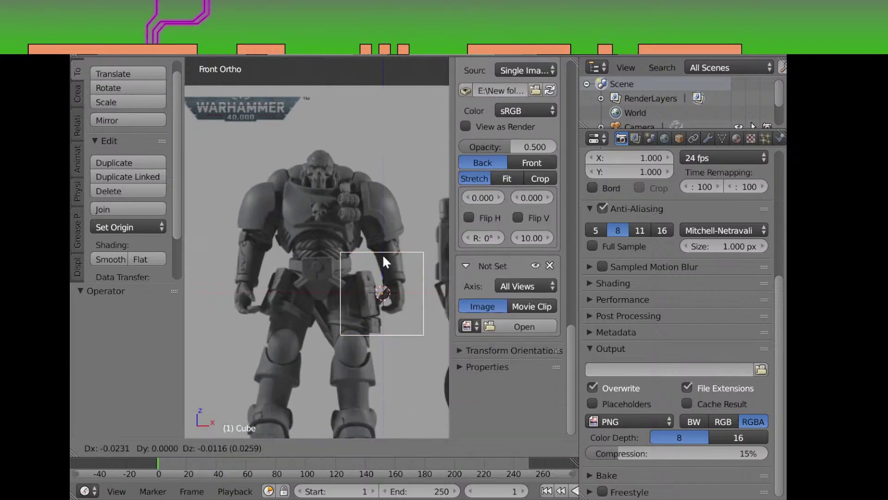
right_click(334, 215)
left_click_drag(396, 288, 319, 273)
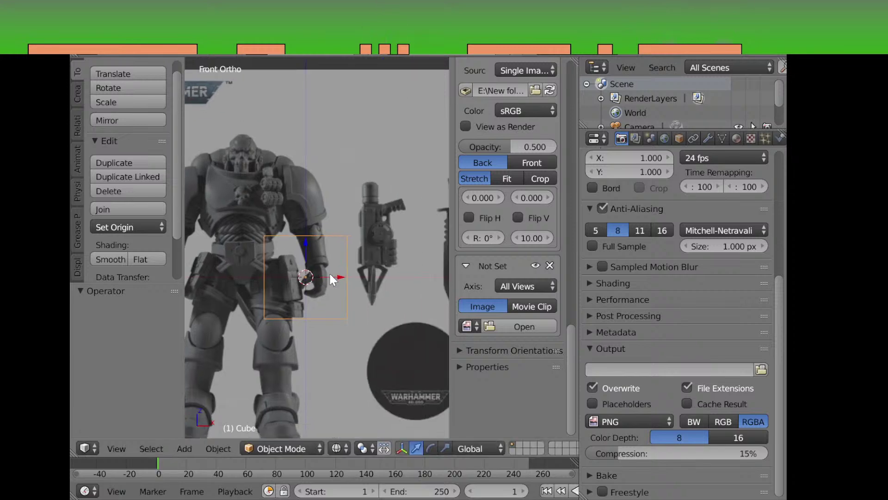
key("g")
left_click(295, 229)
scroll(344, 257, "up", 2)
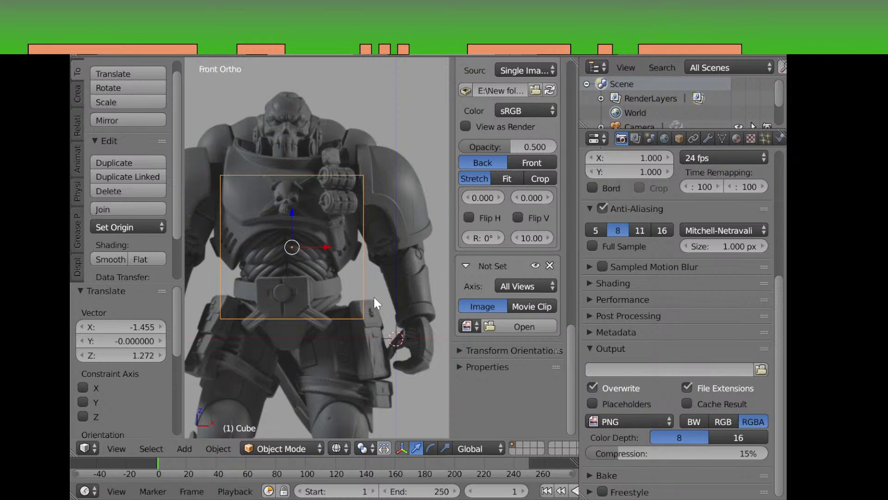
scroll(373, 296, "down", 4)
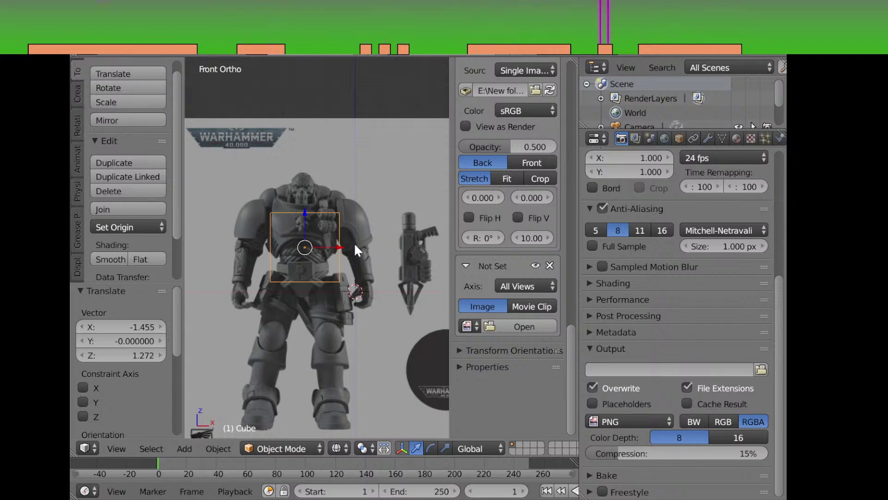
scroll(316, 227, "up", 2)
left_click_drag(314, 237, 348, 238)
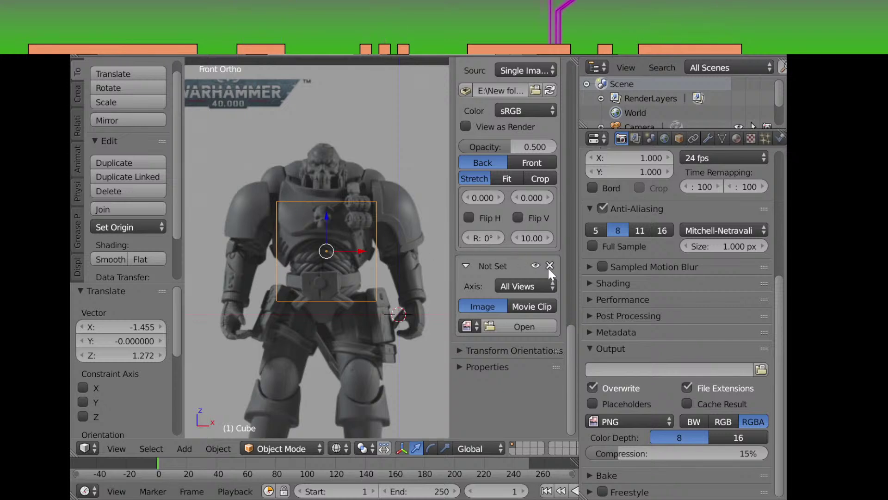
Restrict the 07.jpg background image to the Front axis and check the orthographic right view
scroll(548, 268, "up", 5)
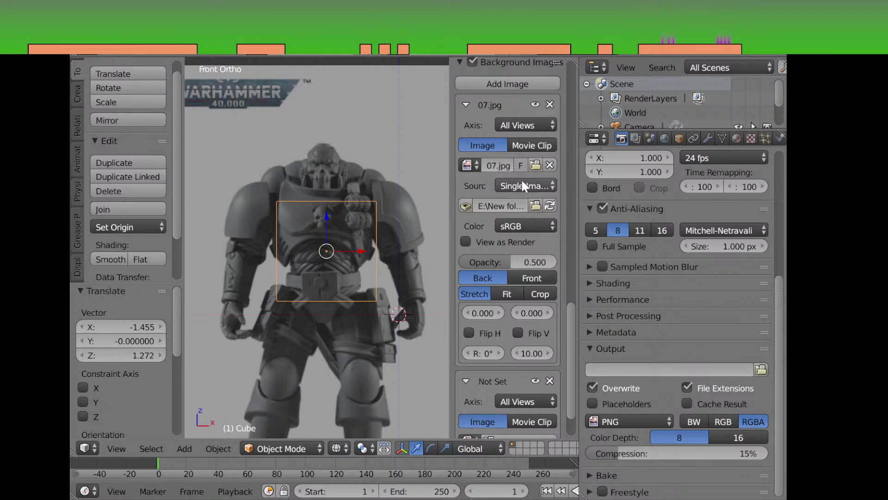
left_click(523, 127)
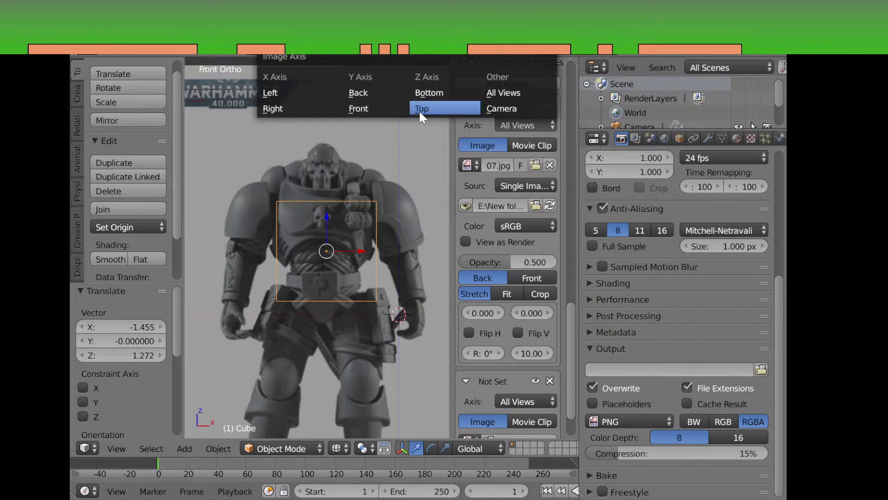
left_click(512, 129)
left_click(512, 129)
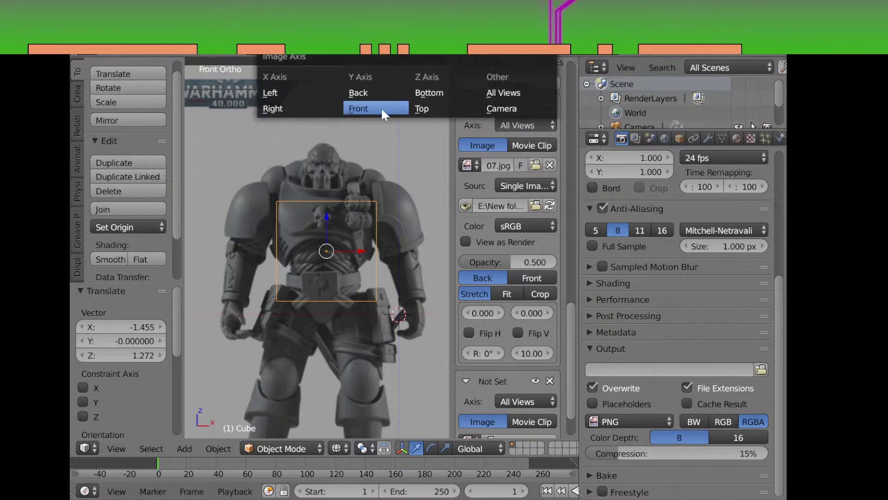
left_click(365, 108)
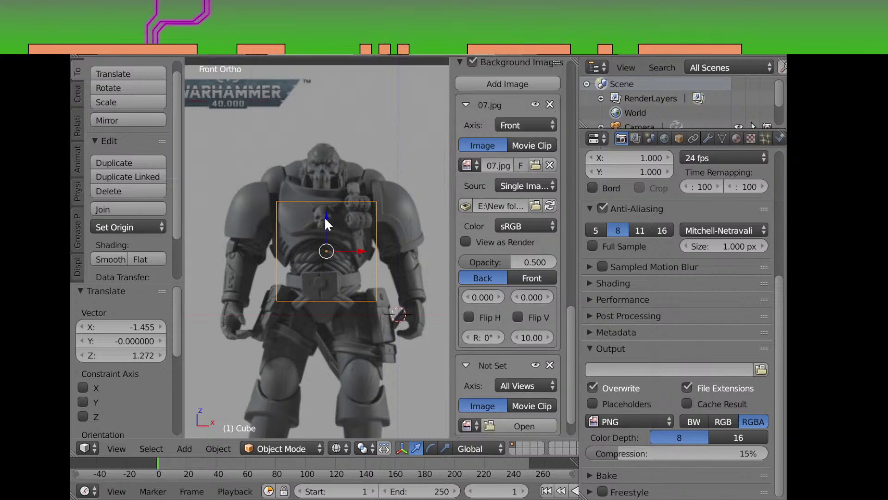
key("KP_3")
key("KP_3")
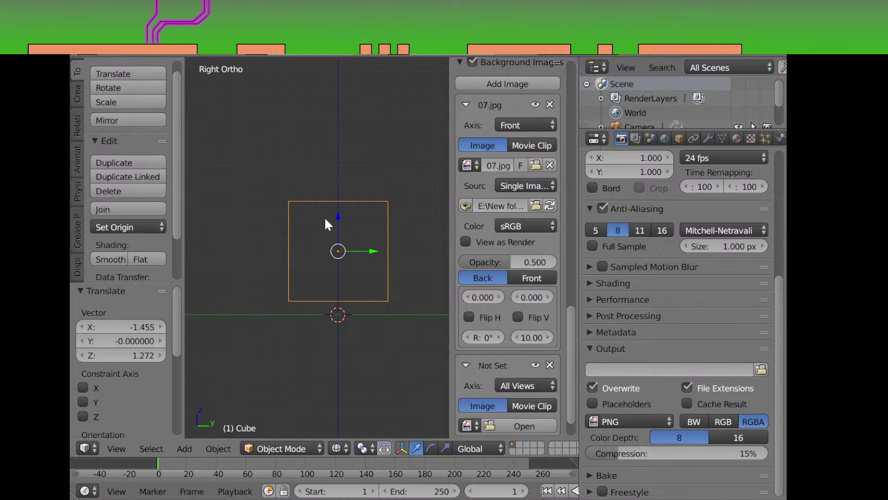
Return to the orthographic front view and examine the armoured figure in the 07.jpg reference around the wireframe cube
key("KP_1")
scroll(314, 231, "down", 3)
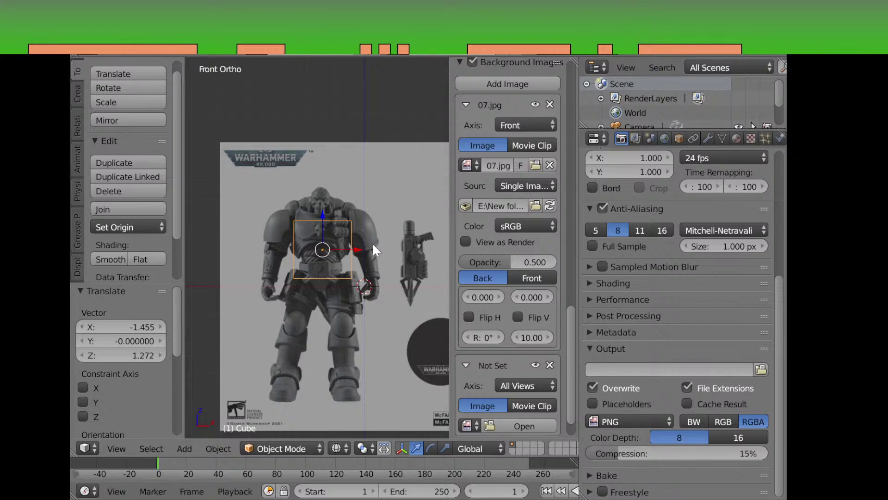
scroll(373, 242, "up", 4)
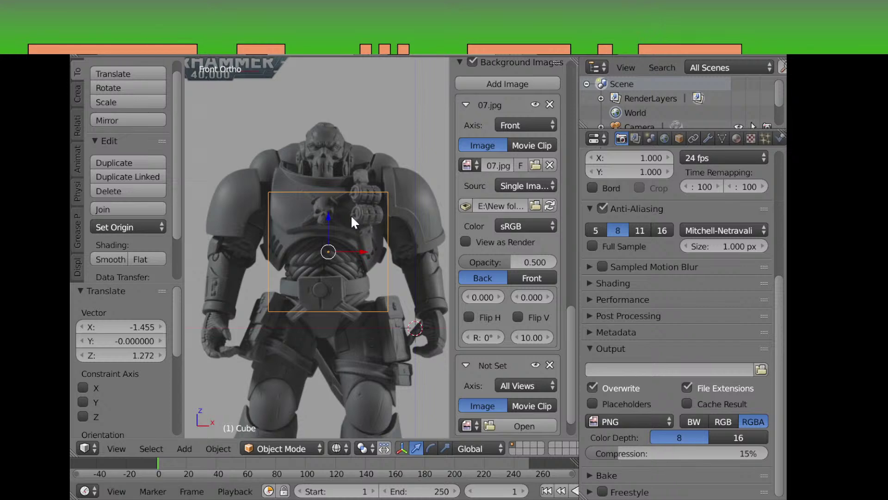
scroll(365, 268, "up", 1)
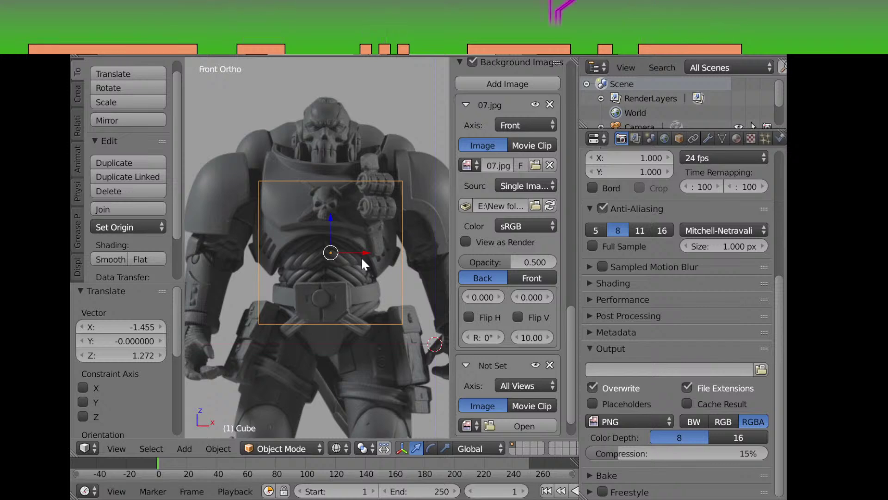
scroll(357, 228, "up", 3)
scroll(357, 228, "down", 4)
mouse_move(358, 228)
left_mouse_down()
mouse_move(288, 234)
mouse_move(347, 227)
left_mouse_up()
scroll(347, 227, "down", 1)
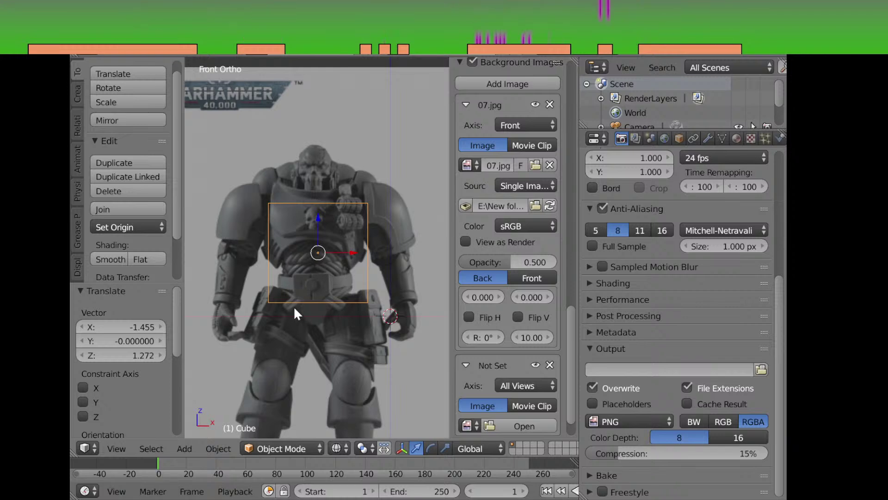
scroll(322, 288, "down", 3)
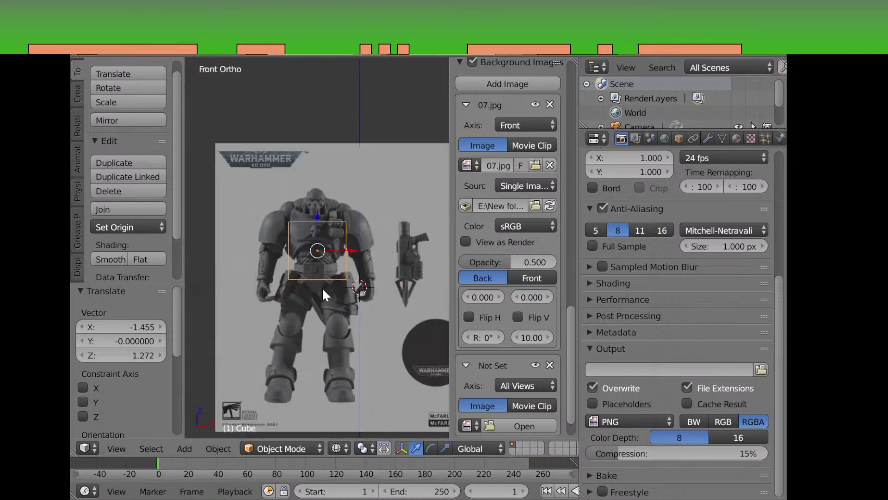
left_click_drag(325, 289, 310, 252)
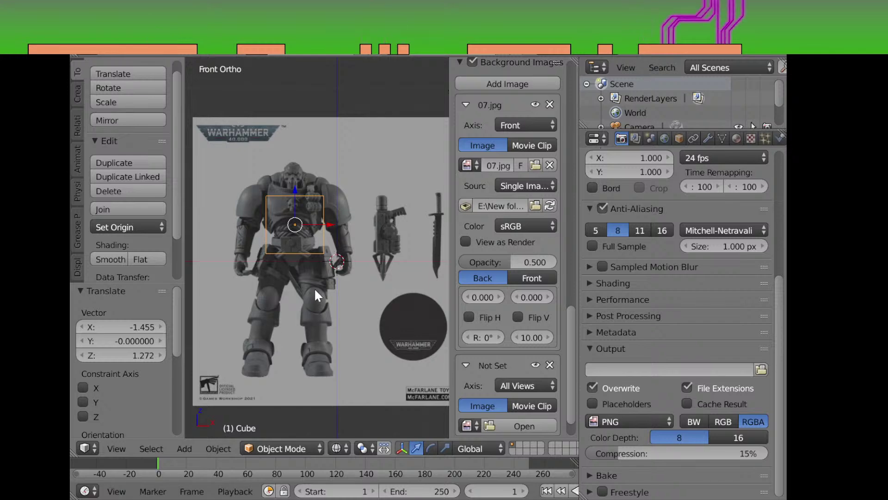
scroll(316, 292, "up", 2)
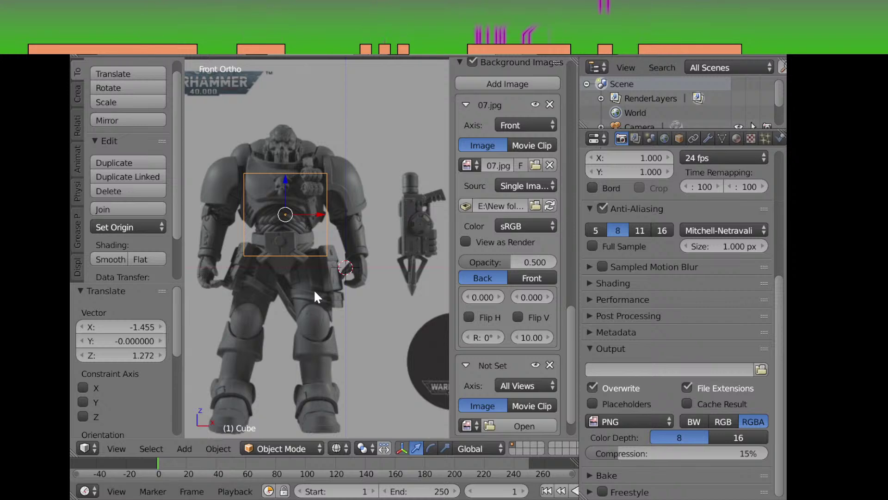
scroll(313, 289, "down", 2)
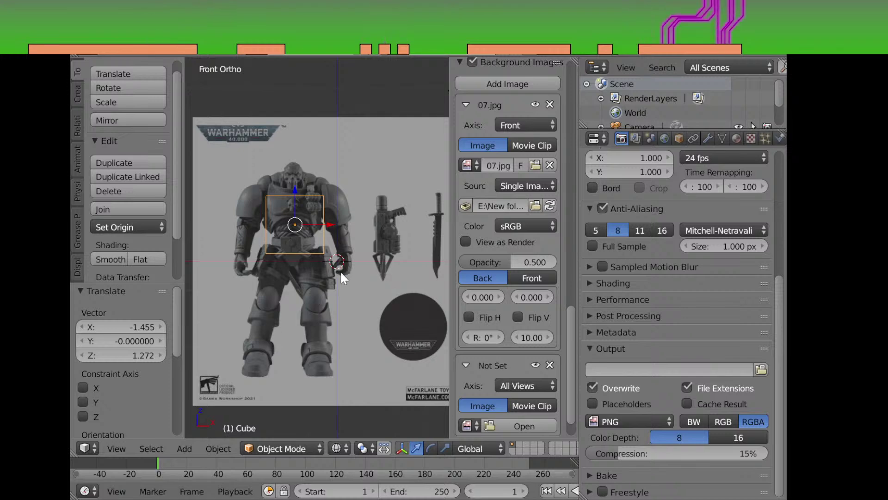
scroll(324, 264, "up", 3)
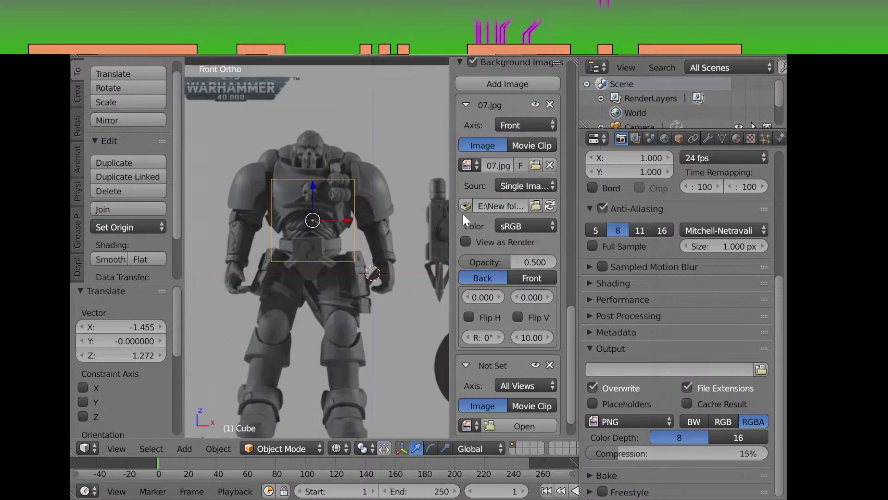
scroll(337, 220, "down", 3)
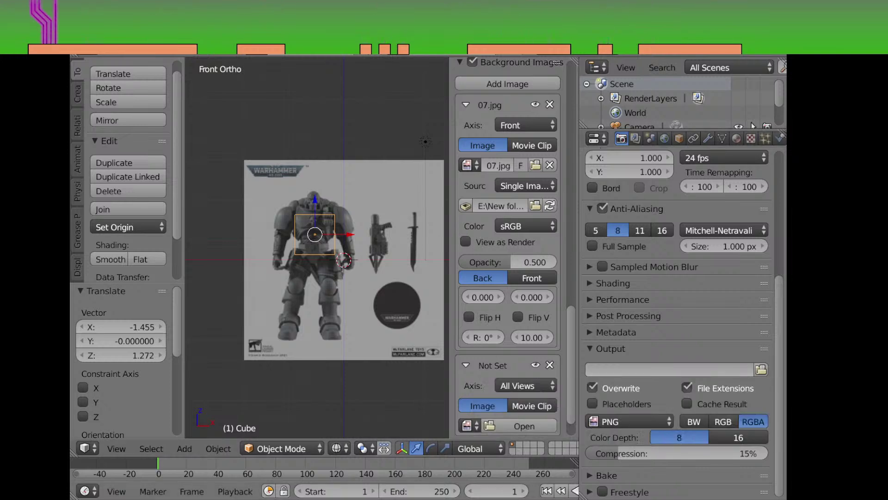
Leave the front view and inspect the wireframe cube from several angles, toggling between orthographic and perspective projection
middle_click(421, 279)
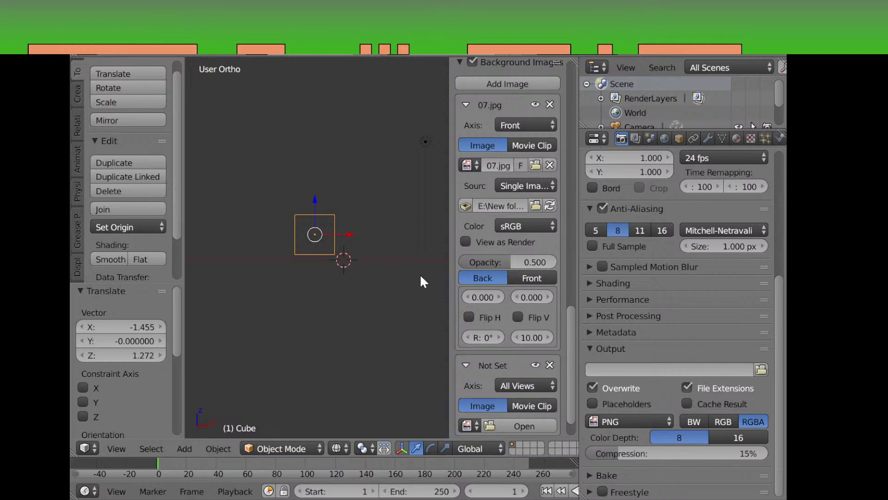
scroll(436, 282, "up", 3)
mouse_move(374, 271)
left_mouse_down()
mouse_move(329, 268)
mouse_move(367, 296)
mouse_move(368, 279)
left_mouse_up()
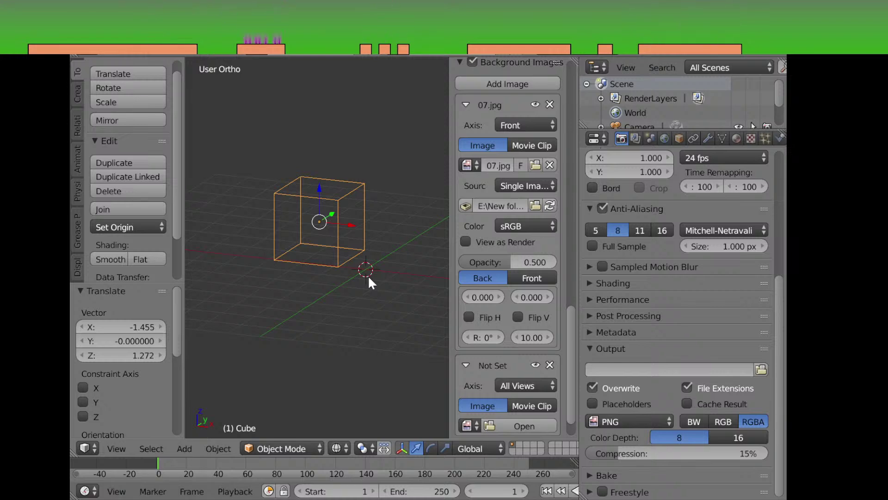
scroll(361, 275, "up", 1)
left_click_drag(361, 275, 382, 283)
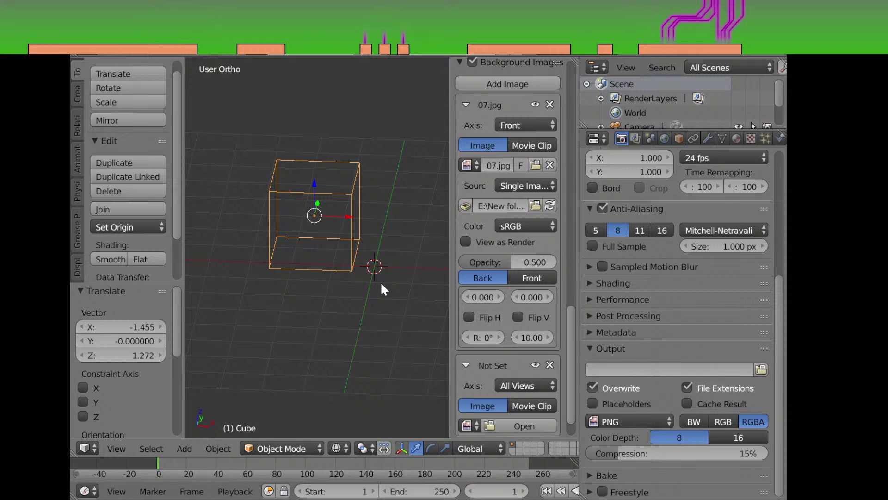
mouse_move(346, 262)
left_mouse_down()
mouse_move(323, 265)
mouse_move(318, 221)
mouse_move(347, 305)
mouse_move(361, 297)
mouse_move(341, 272)
left_mouse_up()
scroll(347, 304, "up", 1)
key("KP_5")
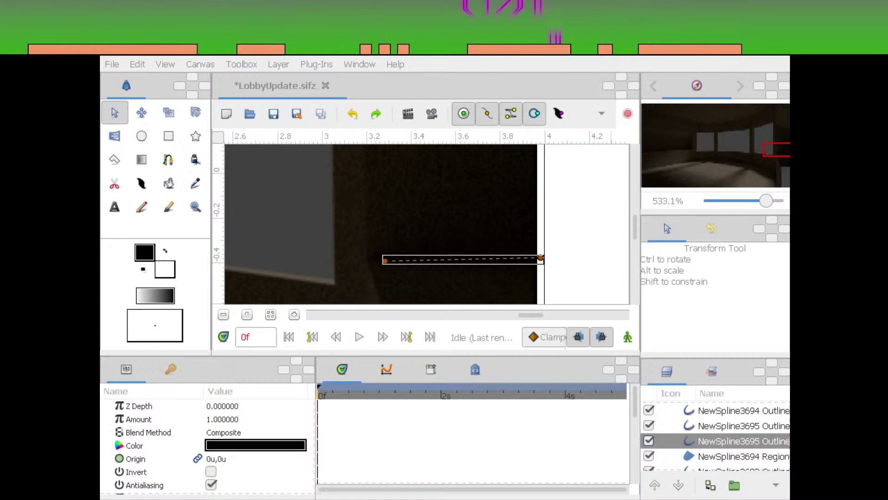
Switch to LobbyUpdate.sifz in Synfig and examine the lobby's right wall and the neighbouring NewSpline3695 outline layers
key("alt+Tab")
key("alt+Tab")
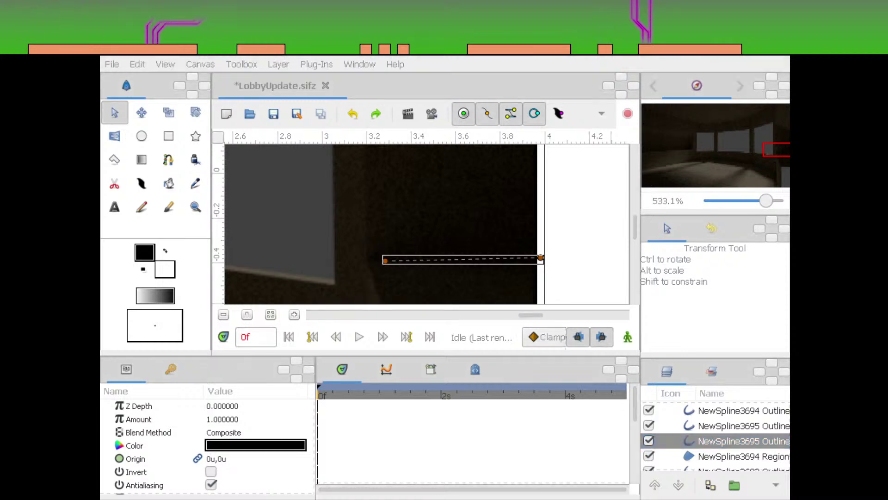
key("alt+Tab")
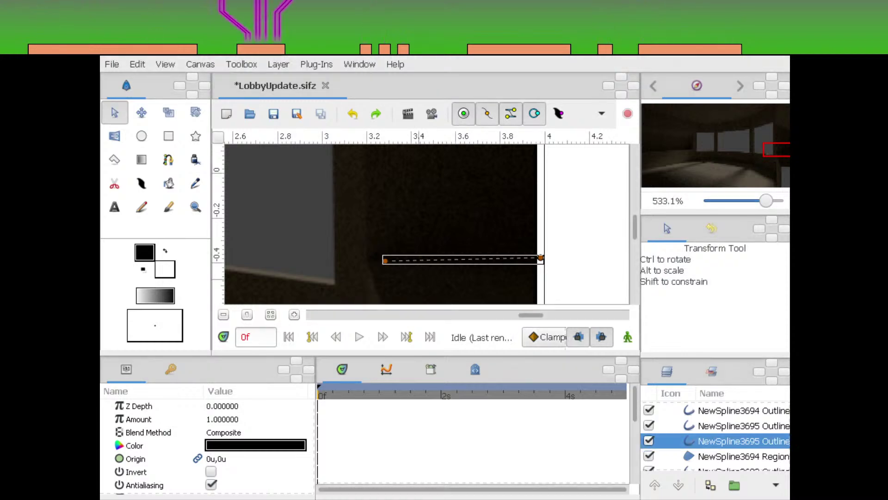
left_click_drag(482, 296, 419, 316)
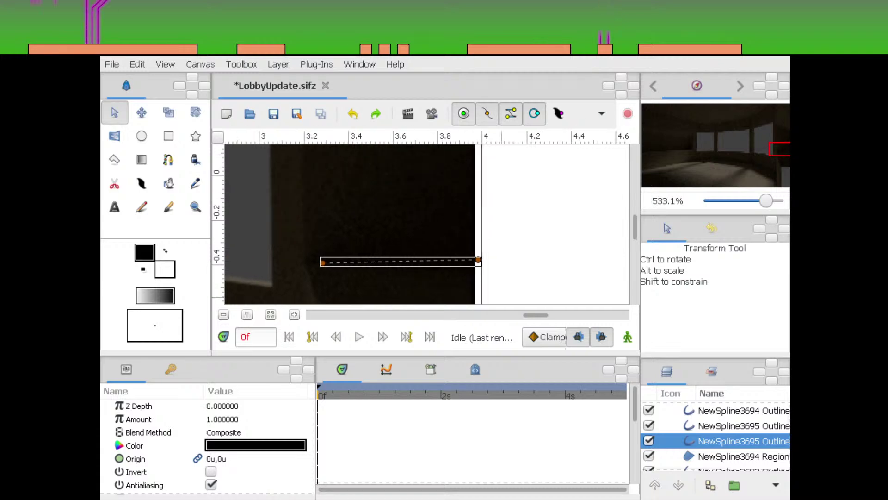
left_click_drag(540, 220, 552, 275)
scroll(425, 225, "down", 5)
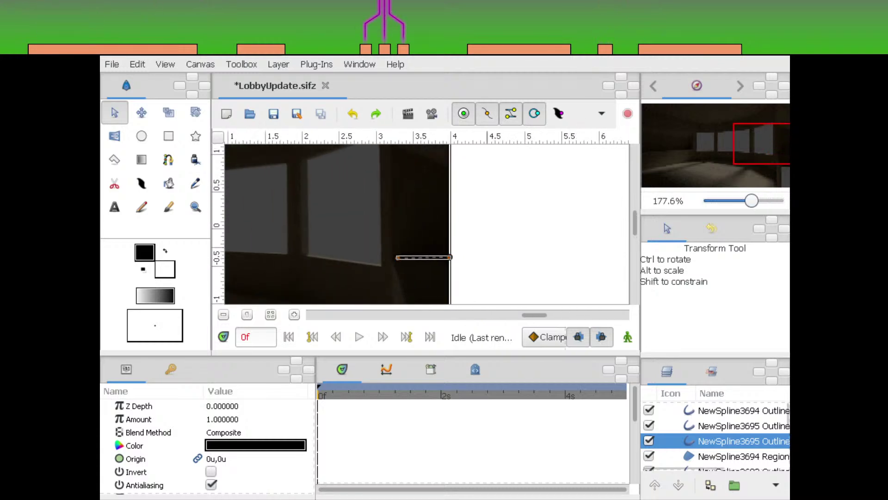
left_click(743, 426)
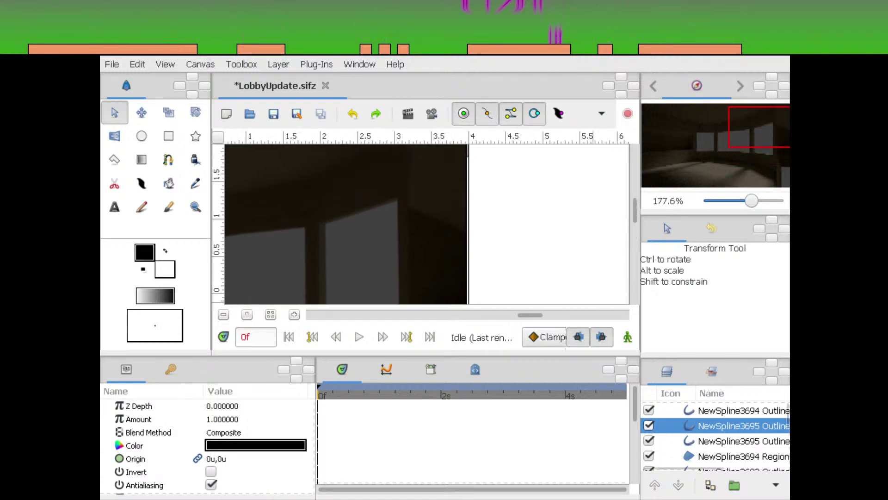
left_click_drag(450, 270, 454, 203)
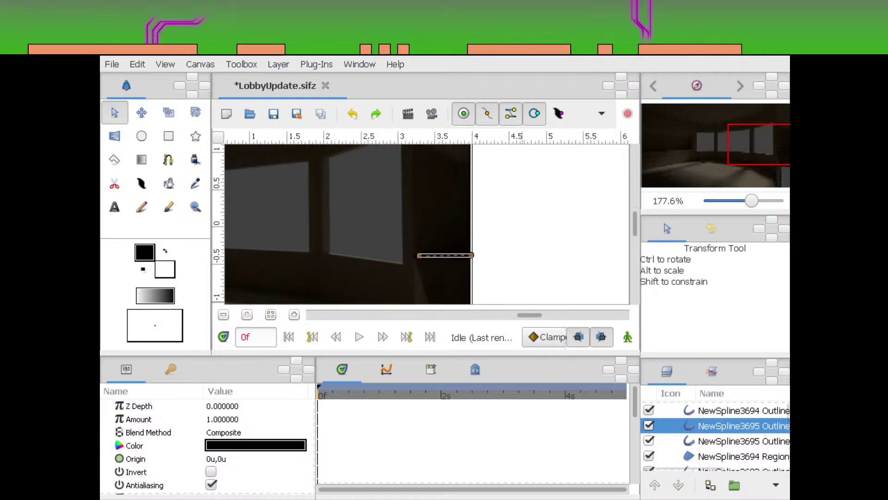
Select the lower NewSpline3695 outline and move its line up the right wall to about 1.1 units in Y
left_click(743, 441)
scroll(426, 225, "up", 1)
left_click_drag(381, 240, 516, 293)
left_click_drag(417, 264, 442, 180)
scroll(425, 224, "up", 3)
scroll(426, 224, "right", 1)
scroll(426, 224, "up", 1)
scroll(427, 225, "up", 6)
mouse_move(431, 235)
left_mouse_down()
mouse_move(451, 263)
mouse_move(389, 181)
mouse_move(404, 230)
mouse_move(363, 194)
left_mouse_up()
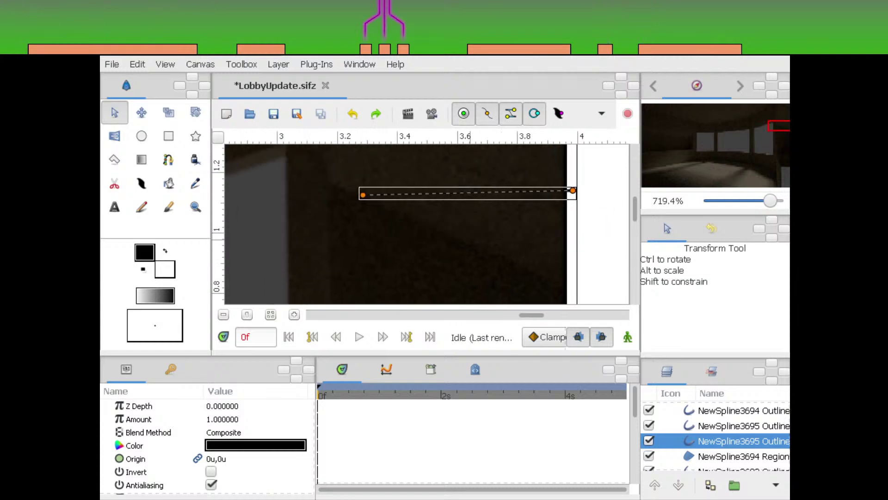
Lower the outline's right endpoint to about 0.8 units in Y so the line slopes down towards the canvas edge
left_click_drag(505, 230, 435, 235)
mouse_move(511, 195)
left_mouse_down()
mouse_move(501, 221)
mouse_move(501, 295)
left_mouse_up()
left_click_drag(501, 295, 495, 263)
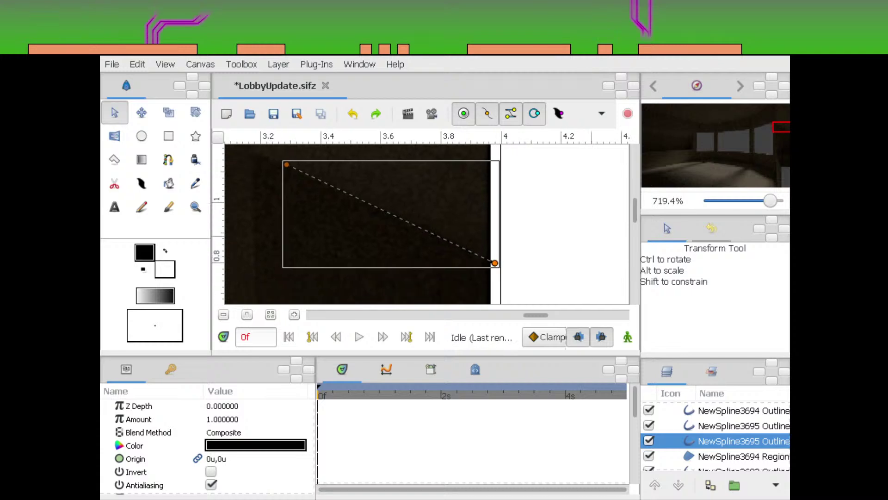
left_click_drag(771, 200, 750, 201)
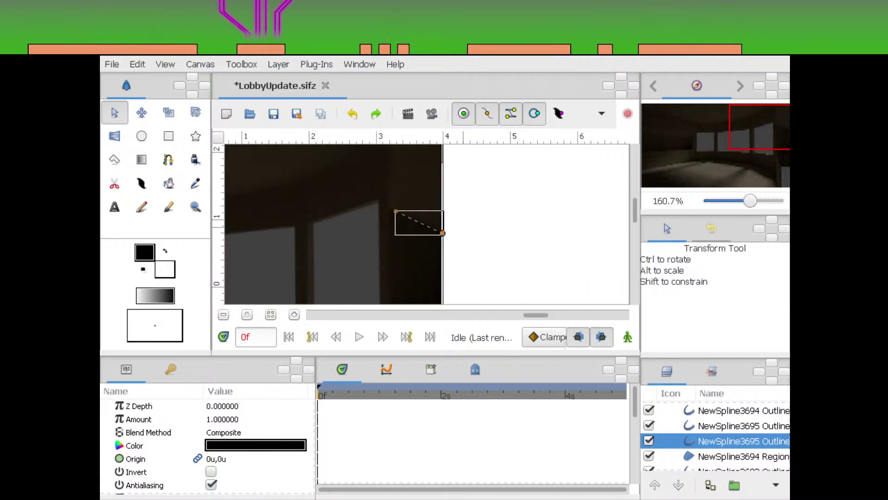
Switch to the Blender scene with the armour models and isolate the layer holding the sphere to inspect it
key("alt+Tab")
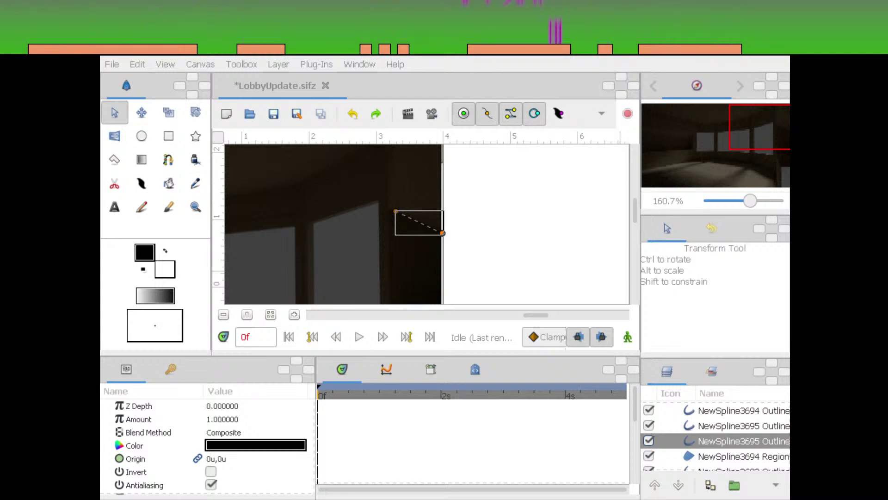
key("alt+Tab")
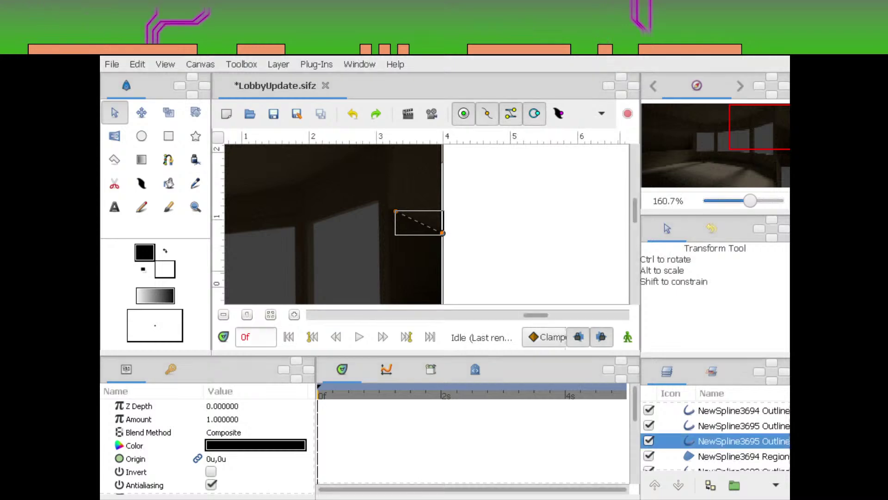
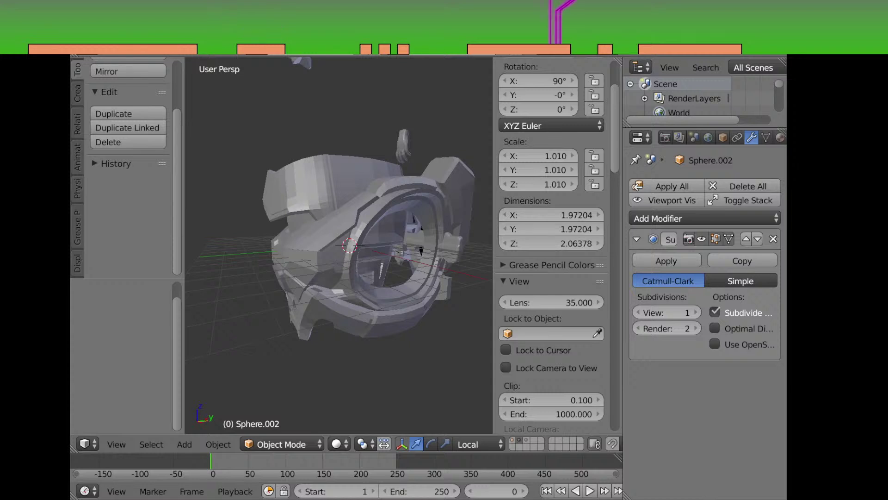
scroll(343, 333, "down", 4)
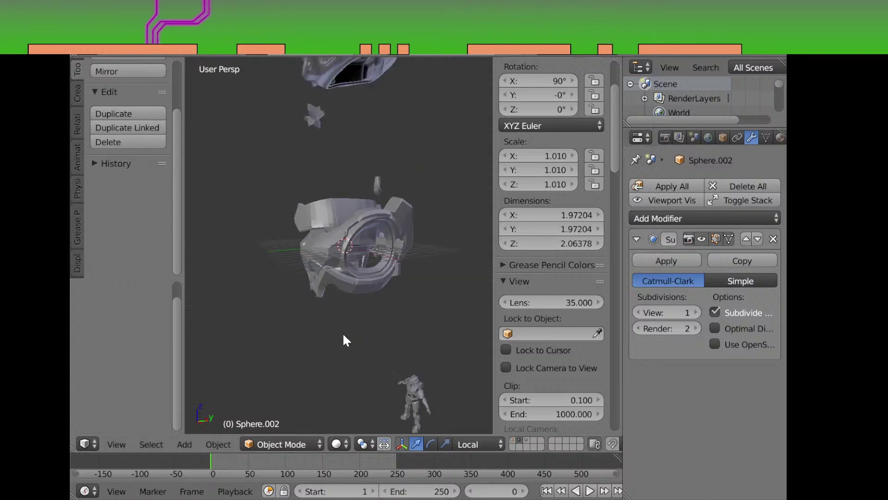
left_click_drag(343, 333, 364, 419)
scroll(363, 423, "up", 5)
left_click(514, 443)
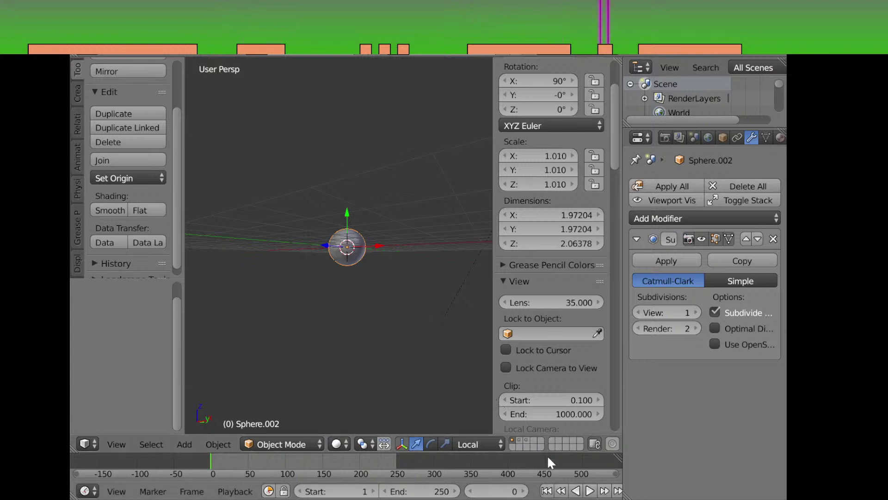
left_click(549, 443, "shift")
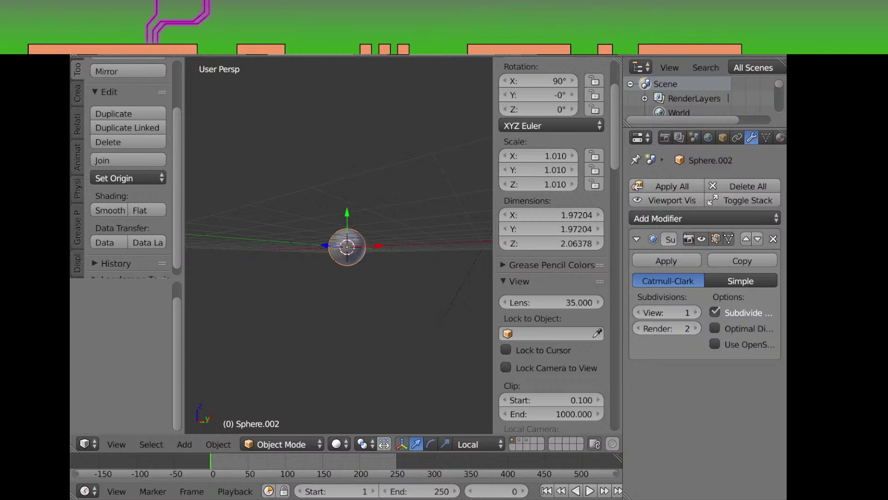
scroll(395, 322, "up", 2)
left_click_drag(395, 321, 394, 354)
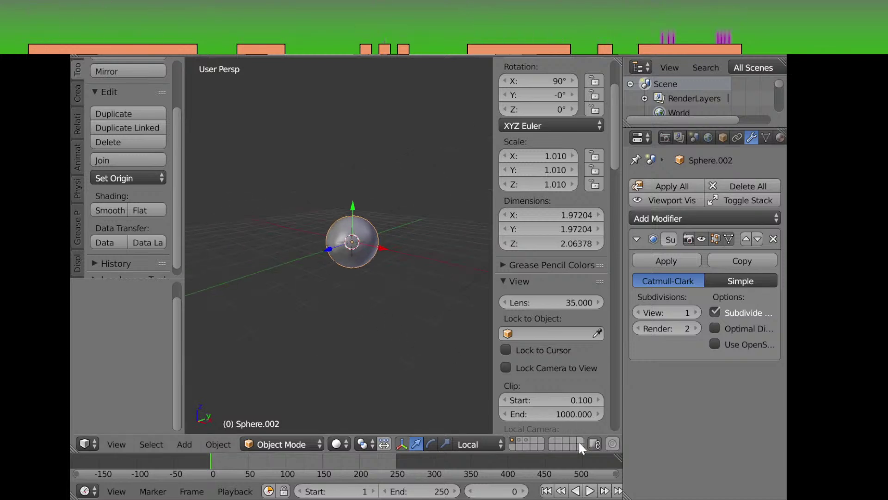
Show the layer with the armour models and hide three large models, including the helmet surrounding the origin
left_click(527, 444)
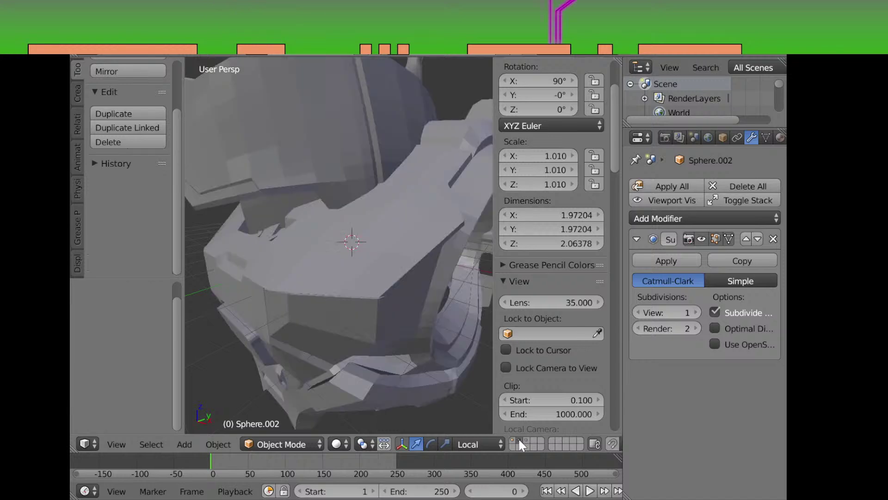
scroll(384, 309, "down", 5)
left_click_drag(384, 327, 367, 273)
scroll(351, 309, "down", 3)
right_click(306, 182)
scroll(351, 339, "down", 3)
right_click(334, 135, "shift")
scroll(334, 323, "up", 4)
right_click(332, 317, "shift")
key("h")
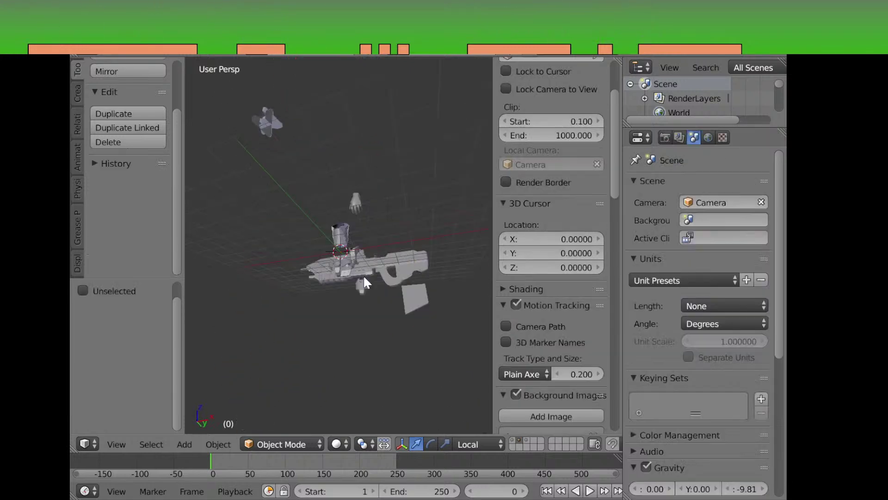
Select the rifle near the origin, frame it in the view and hide it
right_click(360, 270)
key("KP_Decimal")
left_click_drag(384, 313, 293, 337)
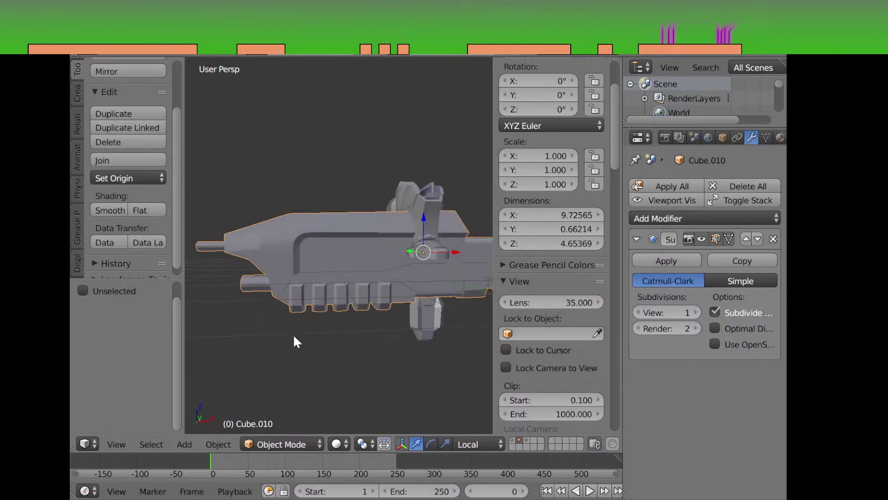
key("h")
left_click_drag(394, 332, 323, 275)
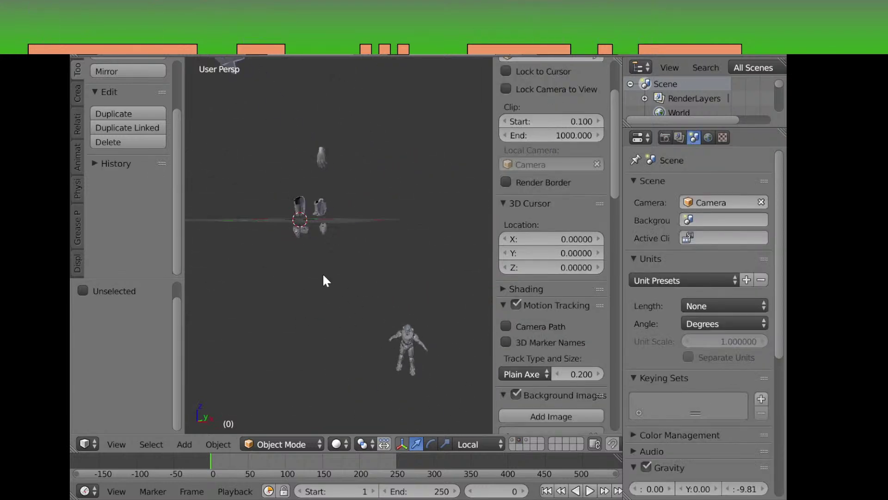
Display the scene in wireframe, box-select the remaining small models clustered around the origin and hide them
right_click(303, 234)
key("z")
key("b")
left_click_drag(276, 192, 338, 240)
key("h")
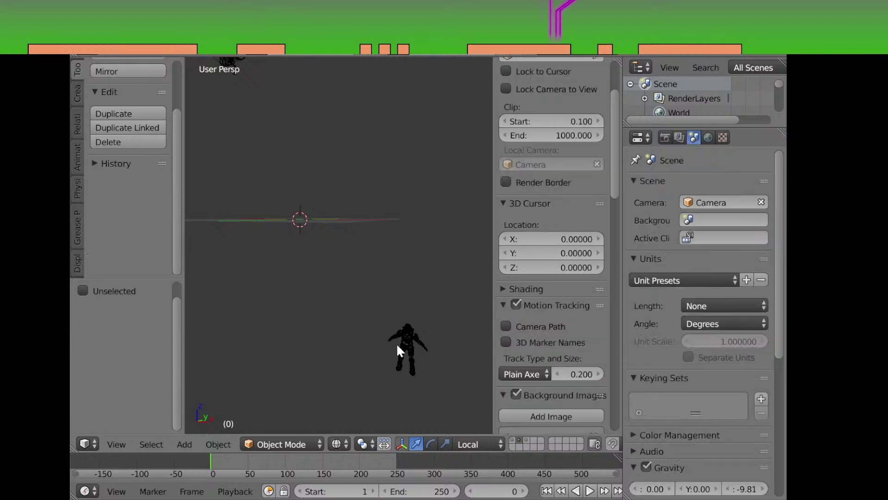
Select all pieces of the character figure and switch to the front orthographic view
right_click(406, 345)
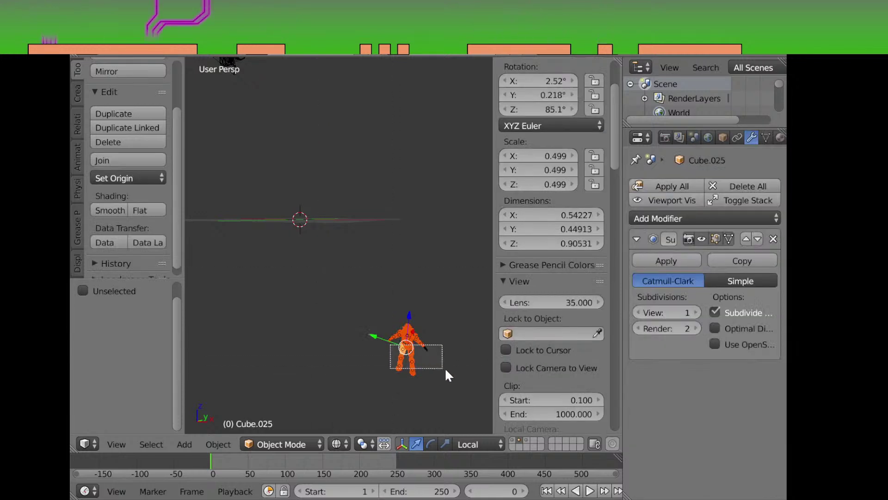
key("KP_1")
key("KP_5")
Try to move the figure freehand onto the pistol reference image near the origin, and undo the move
key("g")
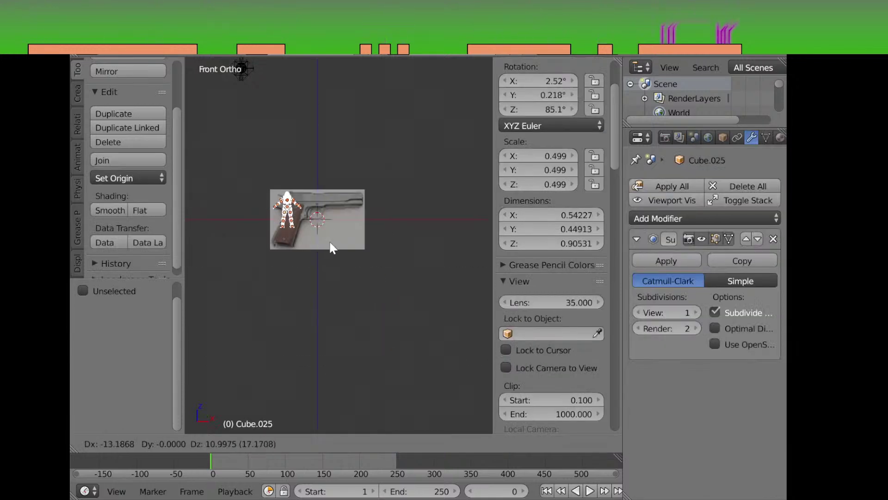
key("Escape")
key("g")
left_click(324, 188)
scroll(336, 219, "up", 2)
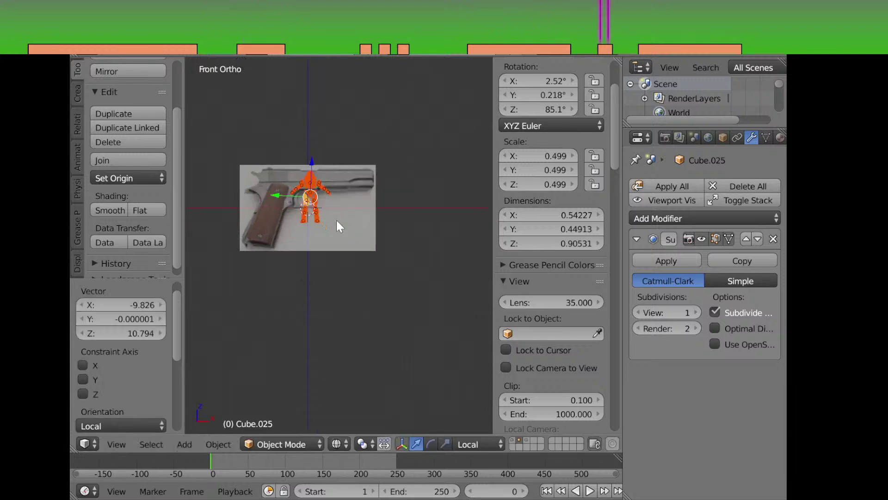
key("z")
scroll(388, 281, "down", 4)
key("ctrl+z")
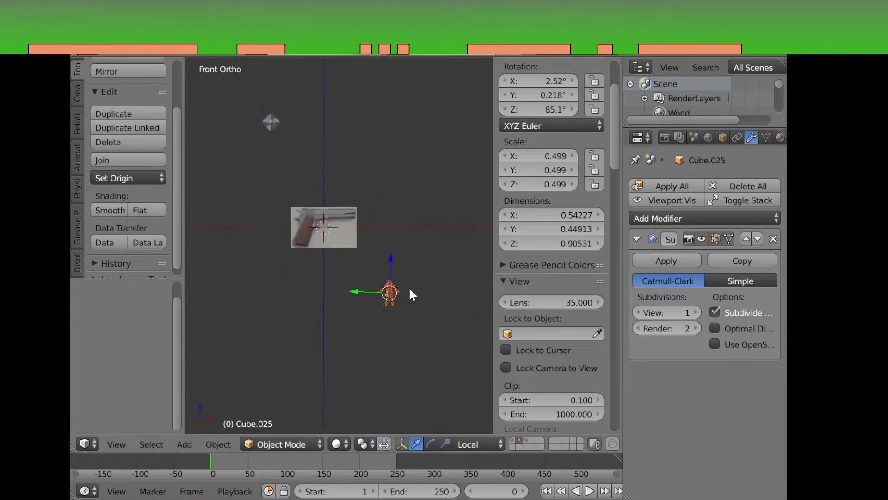
Move the figure -10 along the global X axis and 10 along the global Z axis
type("gy10-")
key("Return")
type("gx")
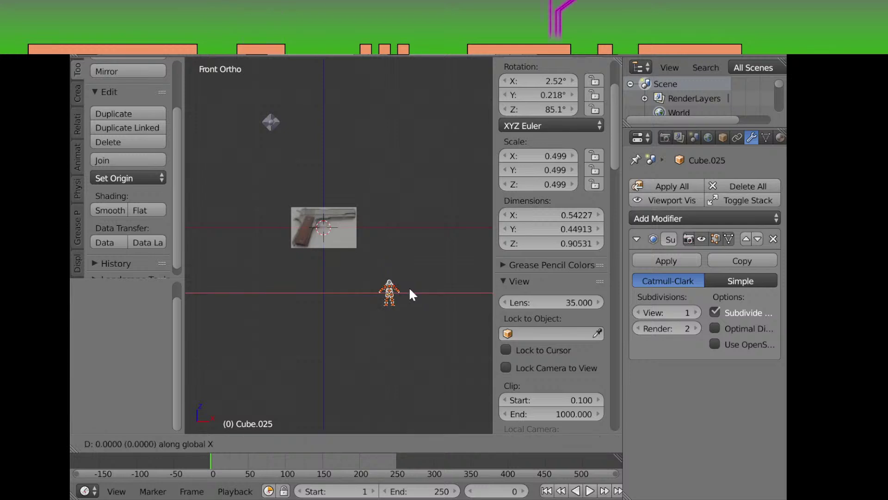
type("10")
key("minus")
key("Return")
type("gz")
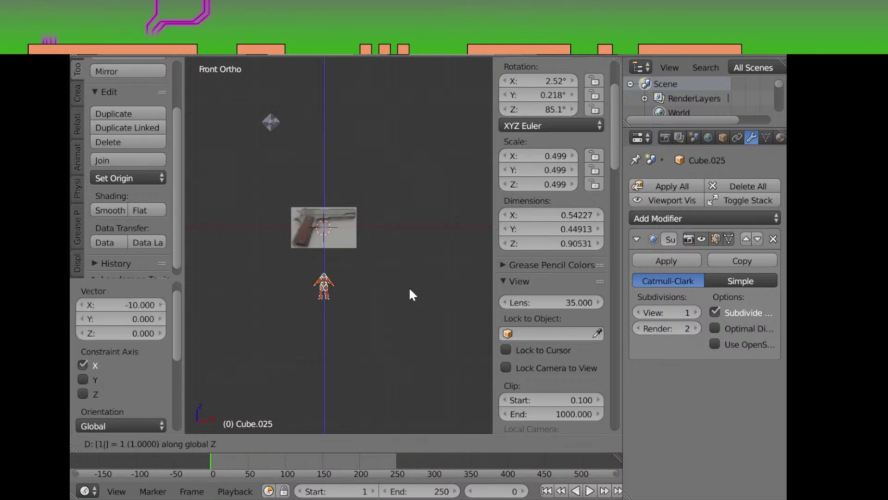
type("10")
key("Return")
Examine the whole armoured figure in perspective from the front, below and both sides
scroll(409, 291, "up", 8)
left_click_drag(372, 286, 399, 334)
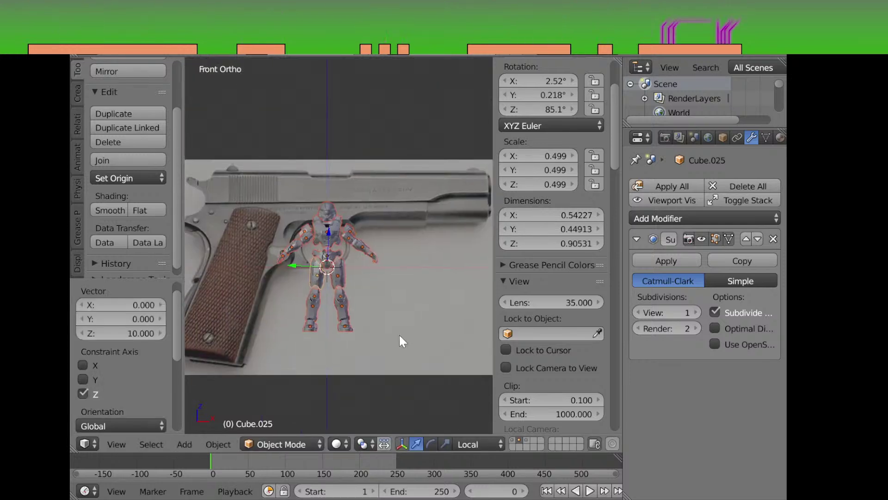
key("KP_5")
left_click_drag(311, 383, 354, 288)
right_click(385, 313)
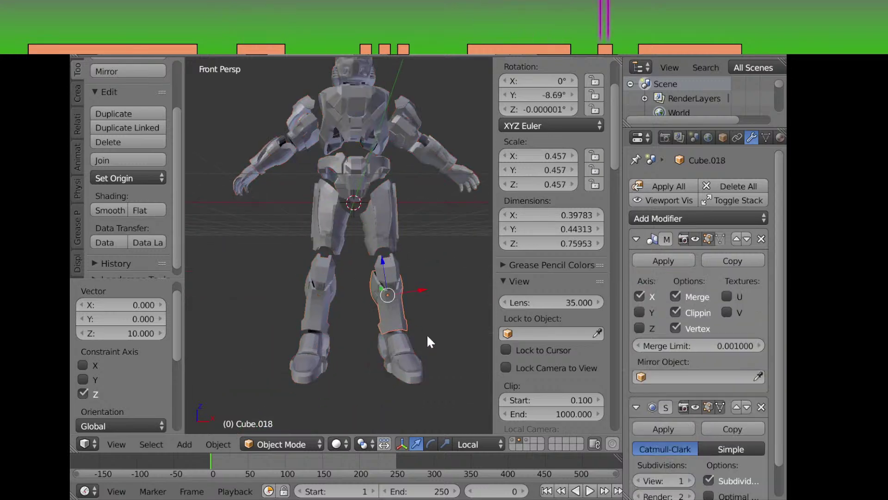
left_click_drag(430, 334, 429, 339)
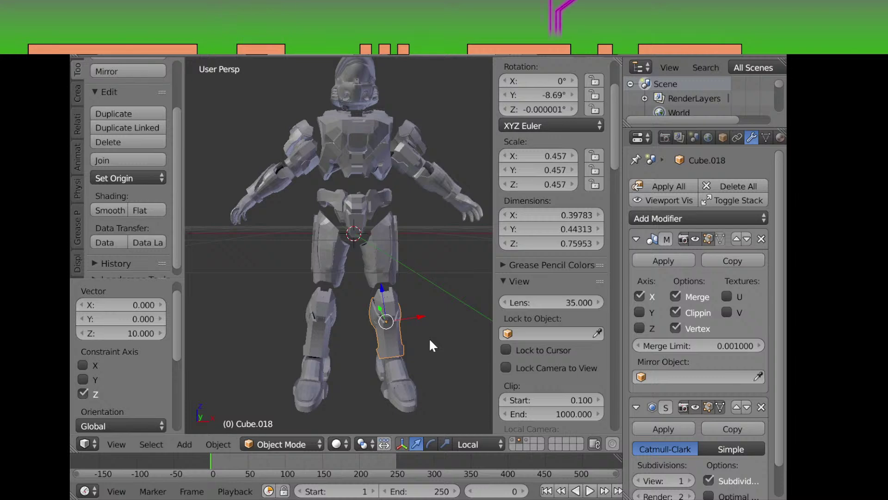
left_click_drag(408, 316, 402, 322)
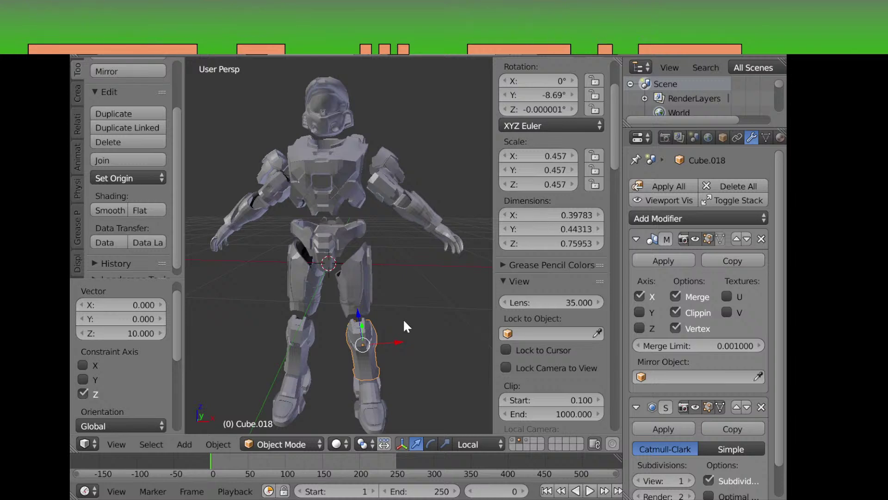
left_click_drag(399, 274, 408, 266)
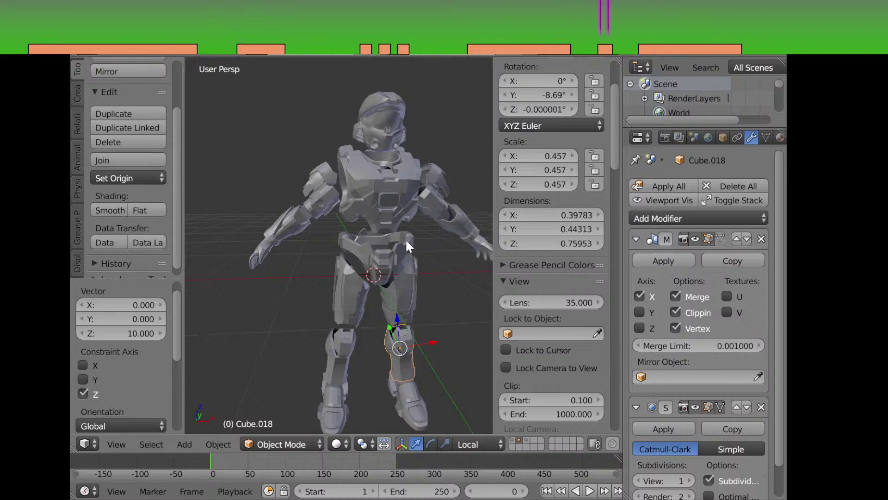
left_click_drag(406, 238, 369, 247)
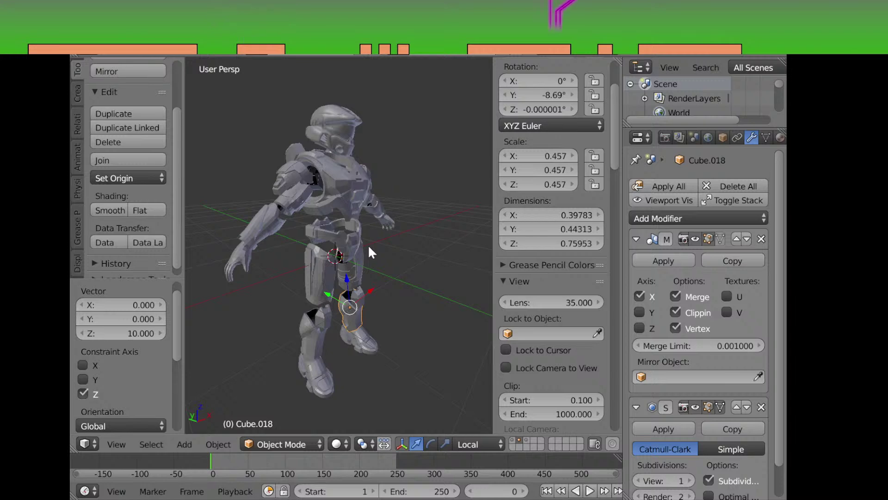
left_click_drag(368, 248, 352, 309)
Collapse the Colt-M191 background image's settings and hide that image in the front orthographic view
scroll(524, 359, "down", 20)
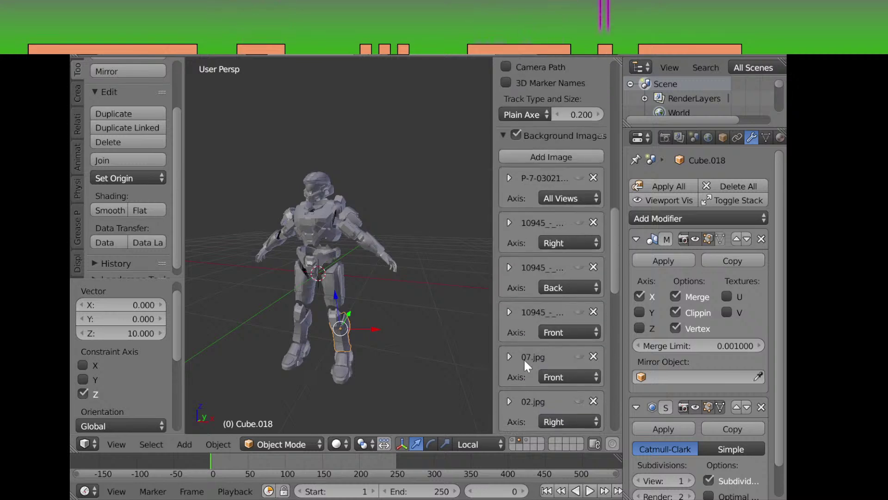
scroll(523, 359, "down", 15)
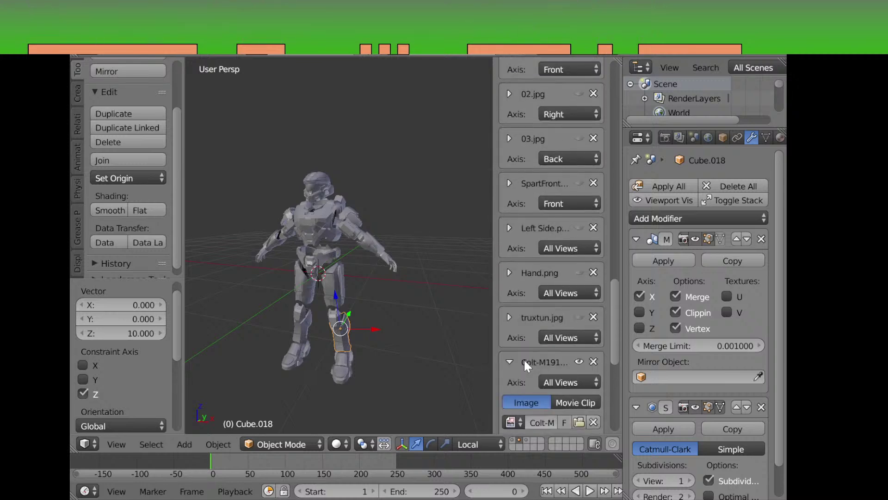
left_click(509, 361)
key("KP_1")
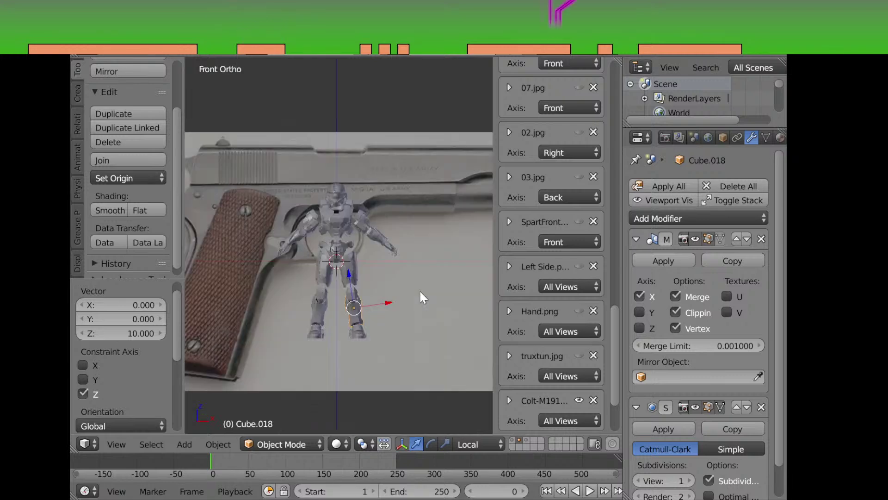
scroll(571, 333, "down", 4)
left_click(579, 325)
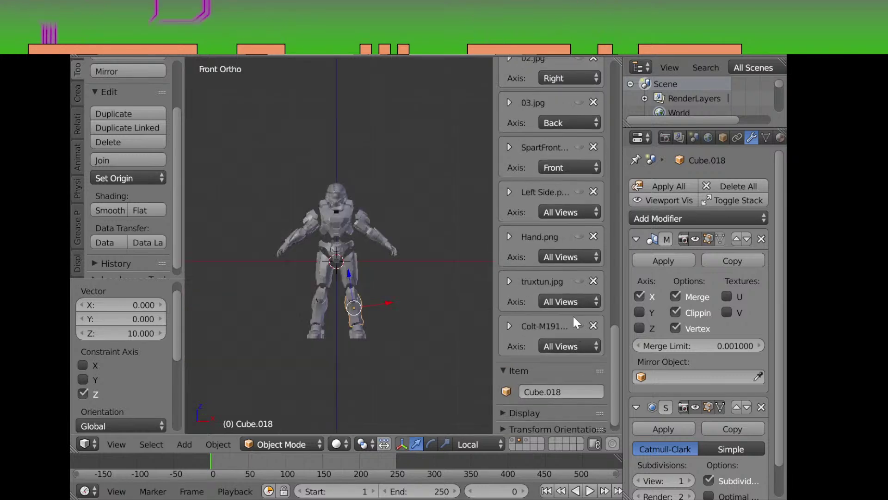
Toggle the Hand.png and Left Side background images on and off, and show the SpartFront image
scroll(573, 315, "up", 3)
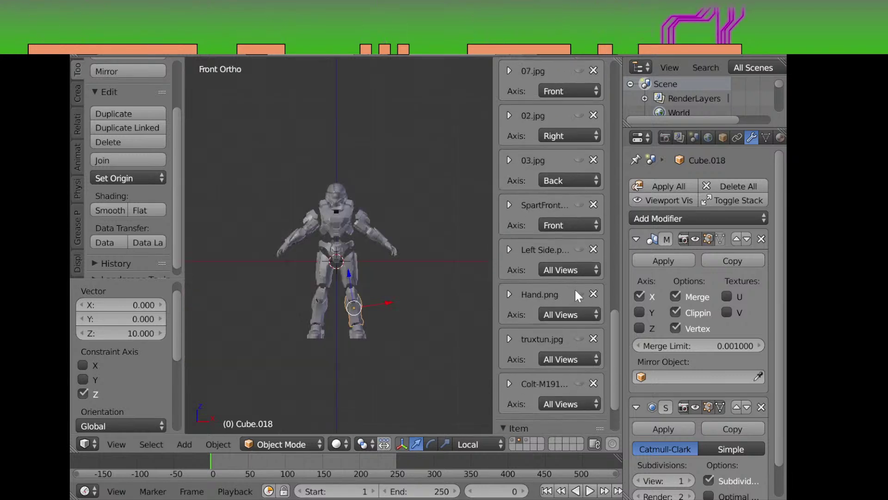
left_click(577, 293)
left_click(576, 293)
left_click(579, 249)
left_click(579, 249)
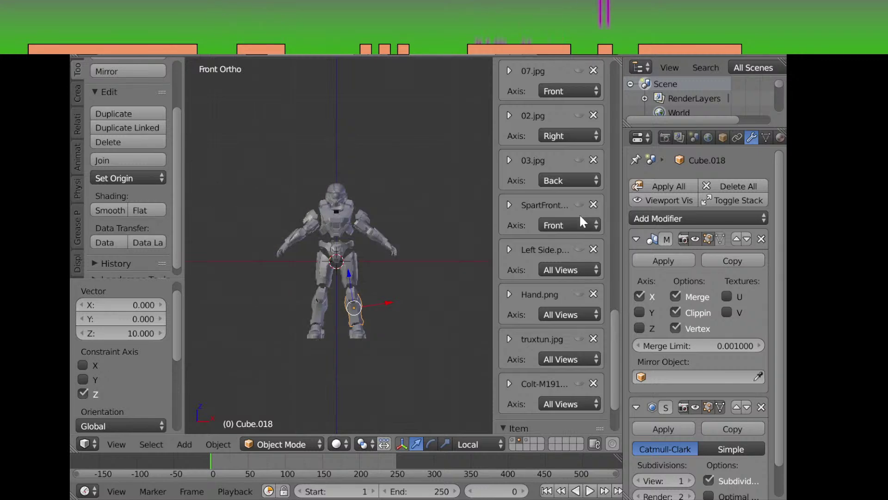
left_click(579, 205)
Compare the figure with the front reference image in both wireframe and solid shading
scroll(378, 282, "up", 2)
left_click_drag(438, 280, 424, 268)
scroll(341, 283, "up", 2)
scroll(310, 283, "down", 2)
left_click_drag(310, 283, 426, 282)
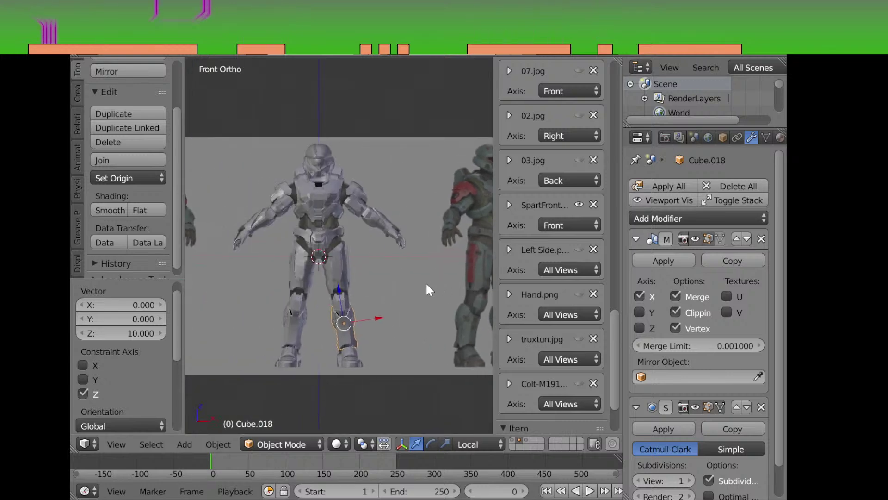
key("z")
scroll(349, 260, "up", 3)
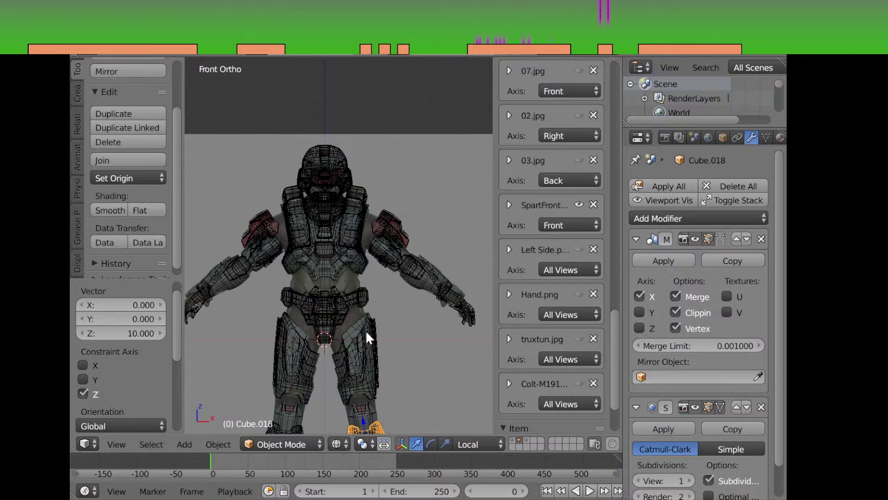
mouse_move(374, 332)
left_mouse_down()
mouse_move(391, 269)
mouse_move(405, 330)
left_mouse_up()
key("z")
scroll(402, 330, "up", 1)
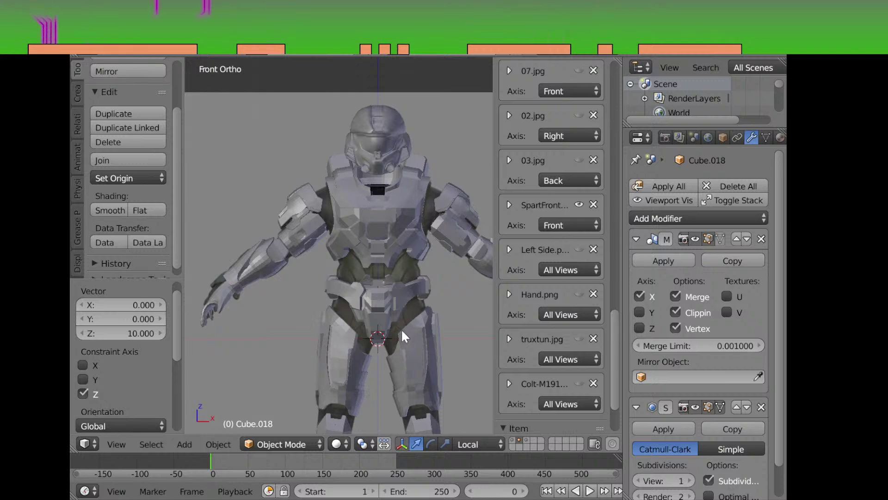
scroll(402, 329, "down", 4)
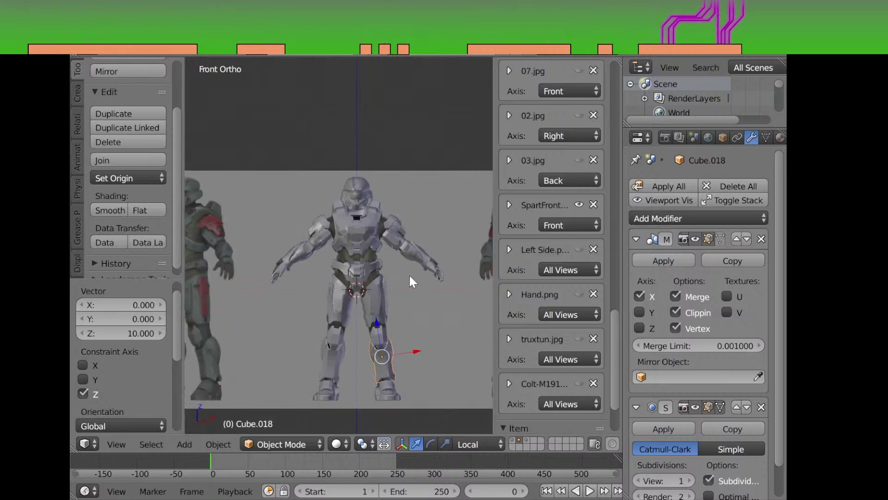
left_click_drag(409, 274, 367, 232)
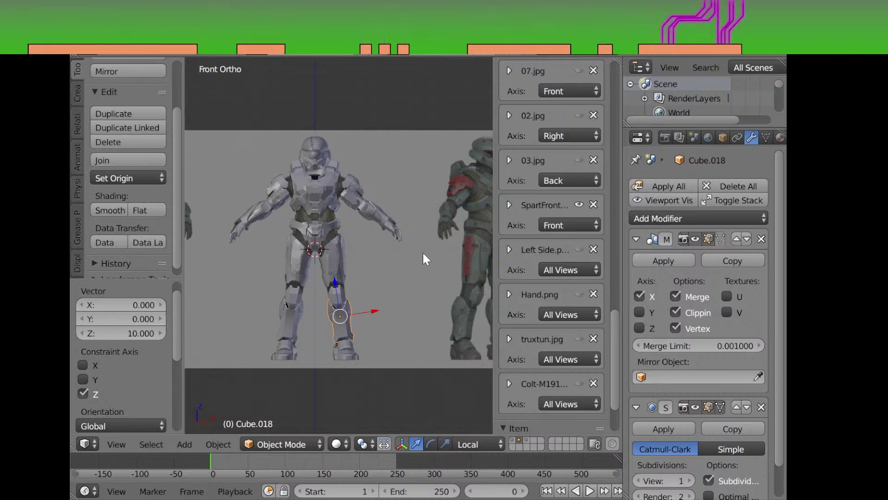
scroll(351, 217, "up", 4)
left_click_drag(351, 217, 411, 282)
key("z")
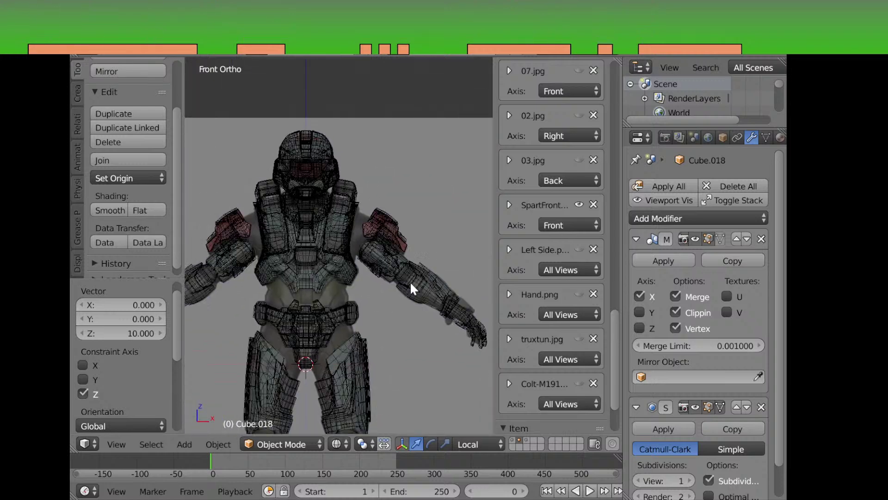
key("z")
Return to perspective and examine the figure's back, side profile and front, including close-ups of the upper body
key("KP_5")
scroll(410, 283, "down", 5)
scroll(410, 282, "down", 4)
left_click_drag(411, 282, 338, 212)
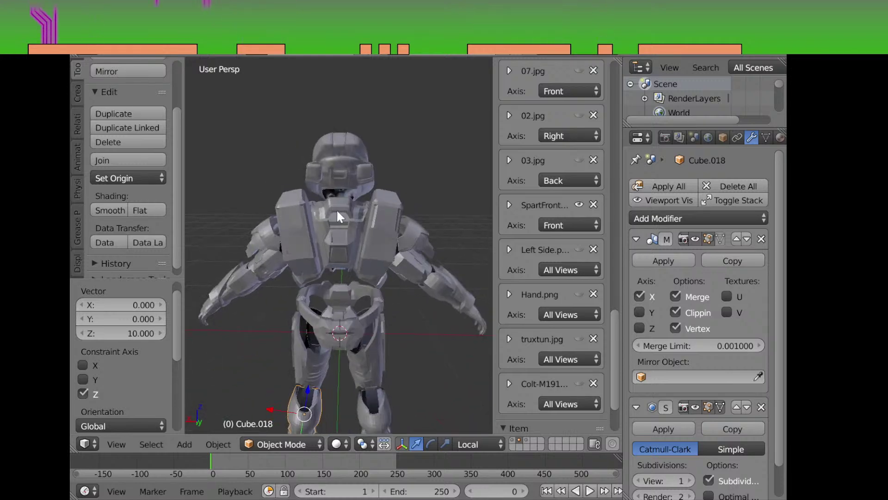
left_click_drag(390, 278, 383, 299)
left_click_drag(443, 291, 409, 243)
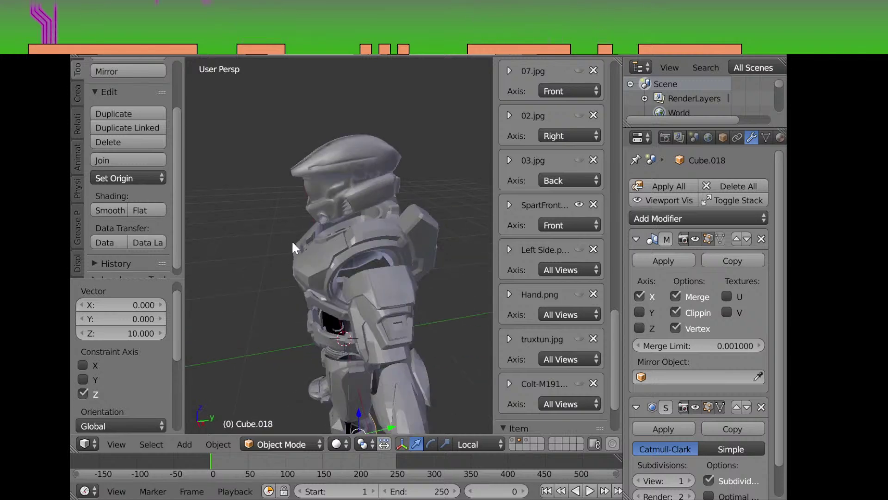
left_click_drag(293, 242, 380, 270)
scroll(393, 246, "up", 5)
left_click_drag(401, 238, 354, 262)
scroll(369, 267, "down", 3)
scroll(366, 294, "up", 4)
scroll(336, 254, "down", 3)
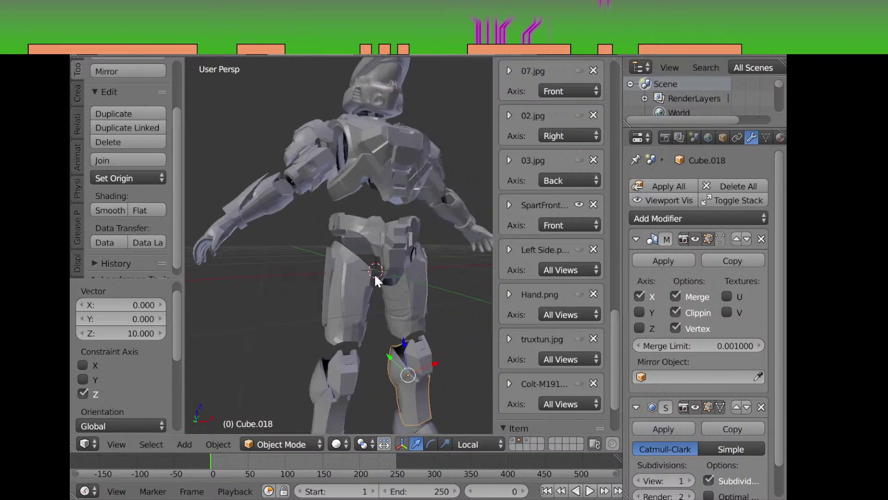
scroll(374, 274, "down", 3)
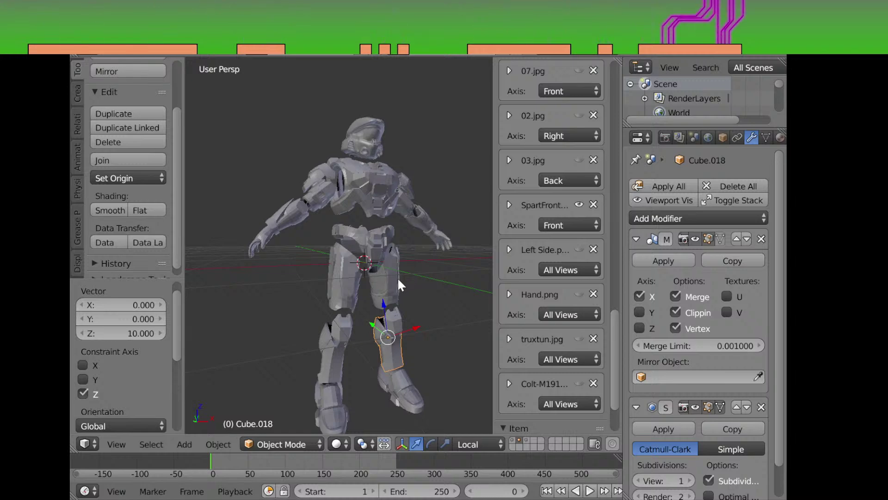
left_click_drag(398, 277, 345, 282)
left_click_drag(405, 282, 389, 294)
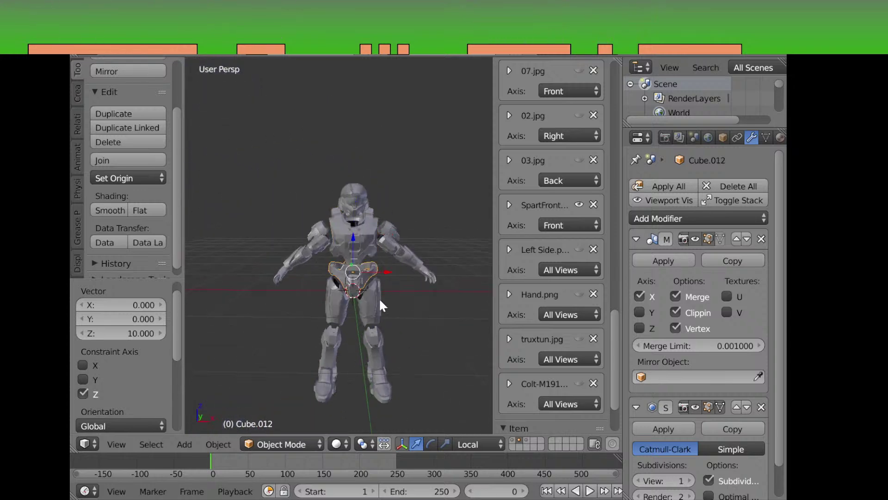
Select the figure's shoulder plate and examine it from the front and side
right_click(383, 309)
left_click_drag(317, 252, 390, 294)
right_click(382, 215)
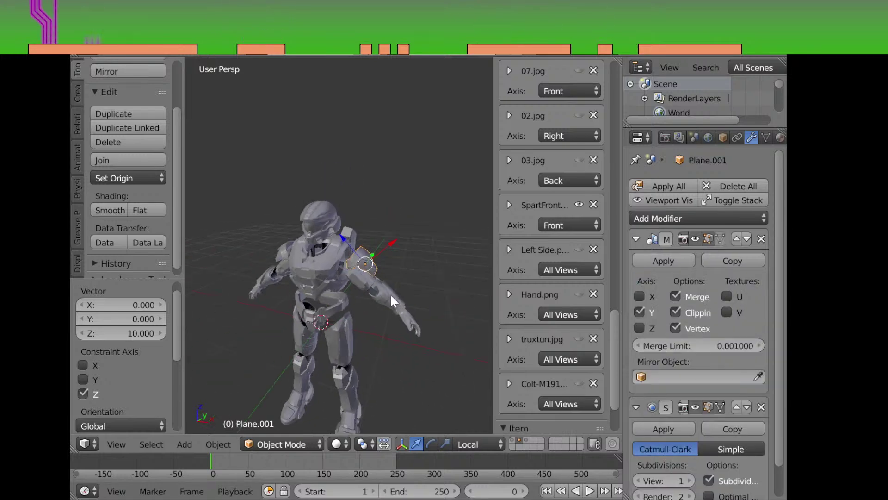
scroll(378, 277, "up", 1)
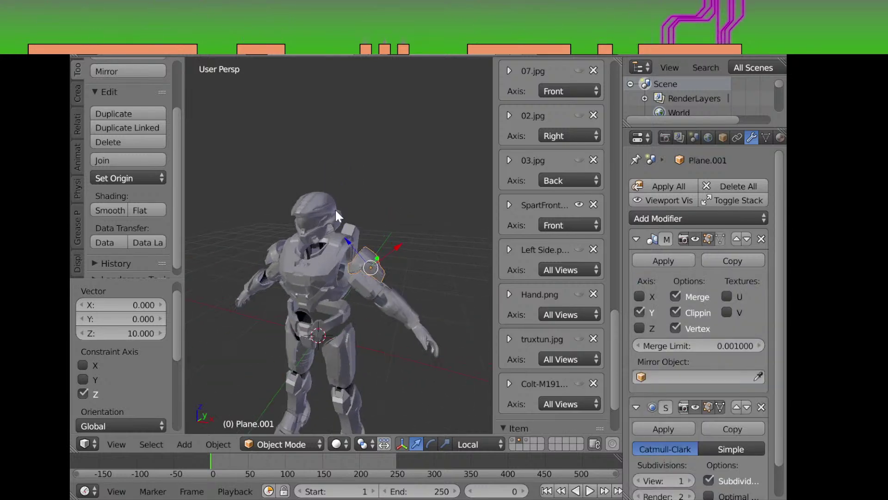
left_click_drag(346, 265, 294, 242)
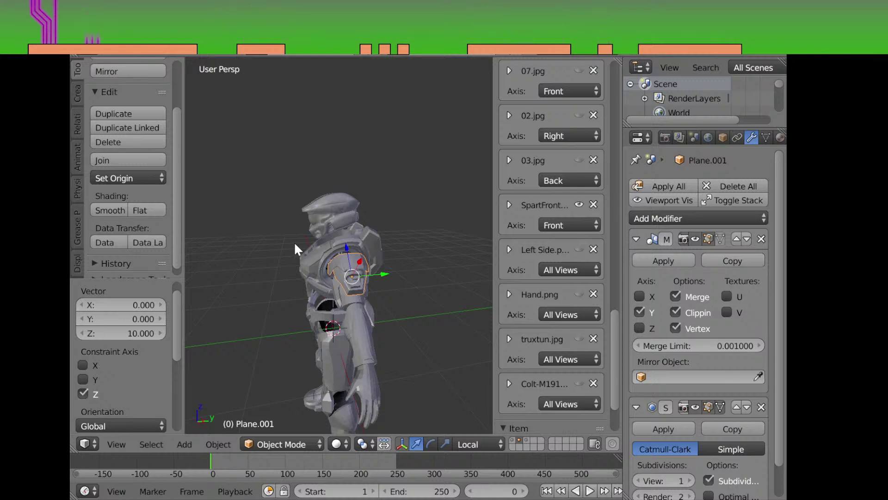
left_click_drag(293, 242, 393, 243)
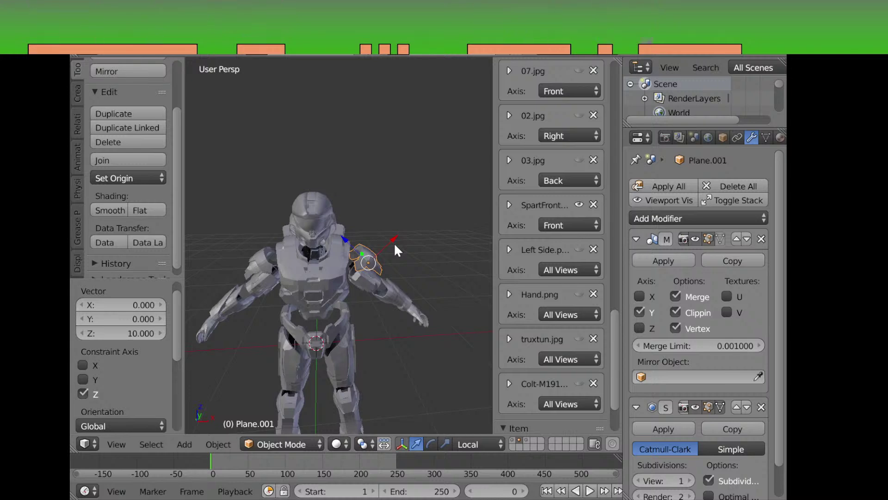
Select the helmet, chest and hip armour pieces in turn to inspect them as separate objects
left_click_drag(395, 246, 338, 245)
right_click(323, 221)
right_click(339, 246)
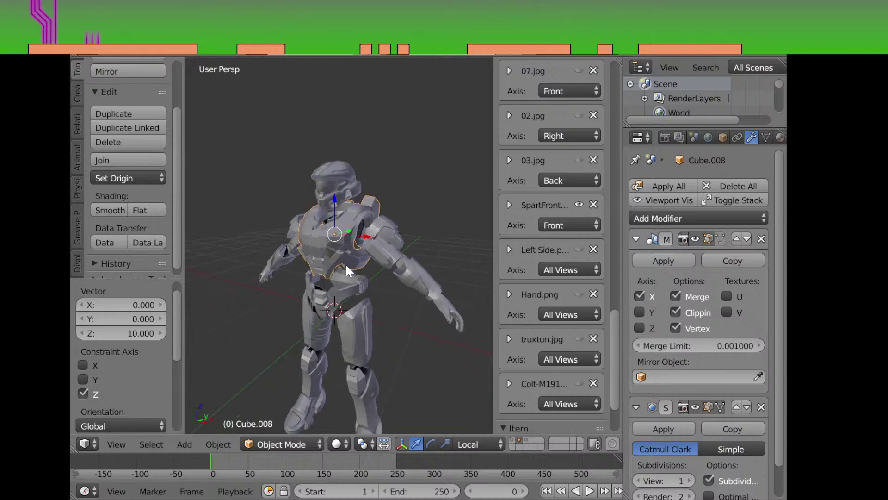
left_click_drag(354, 260, 361, 238)
right_click(338, 179)
right_click(349, 232)
right_click(342, 186)
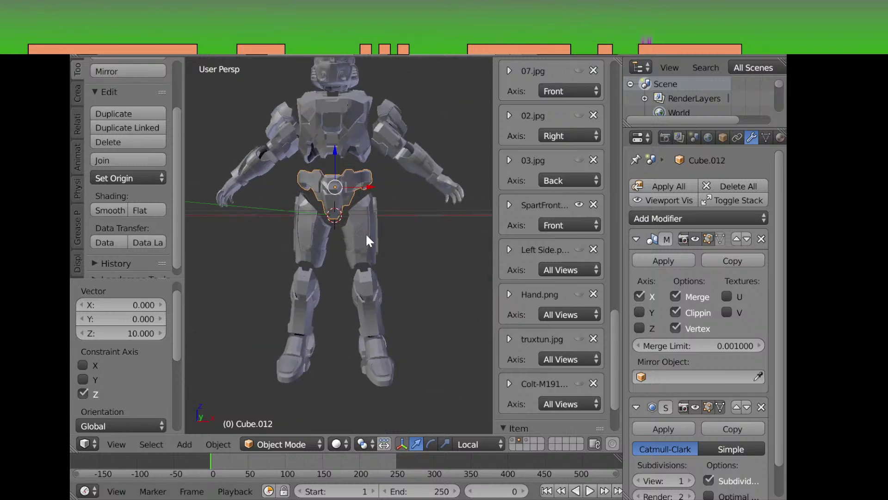
Select the figure's left thigh armour and knee guard in turn and examine the leg armour up close
right_click(365, 232)
left_click_drag(403, 282, 384, 257)
left_click_drag(377, 205, 357, 140)
right_click(361, 252)
scroll(364, 257, "up", 2)
left_click_drag(364, 257, 400, 243)
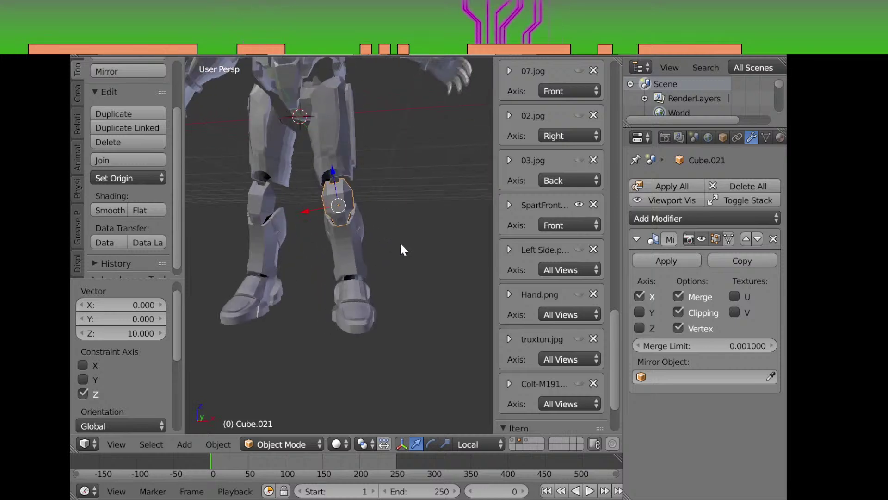
left_click_drag(371, 173, 363, 253)
scroll(363, 254, "down", 2)
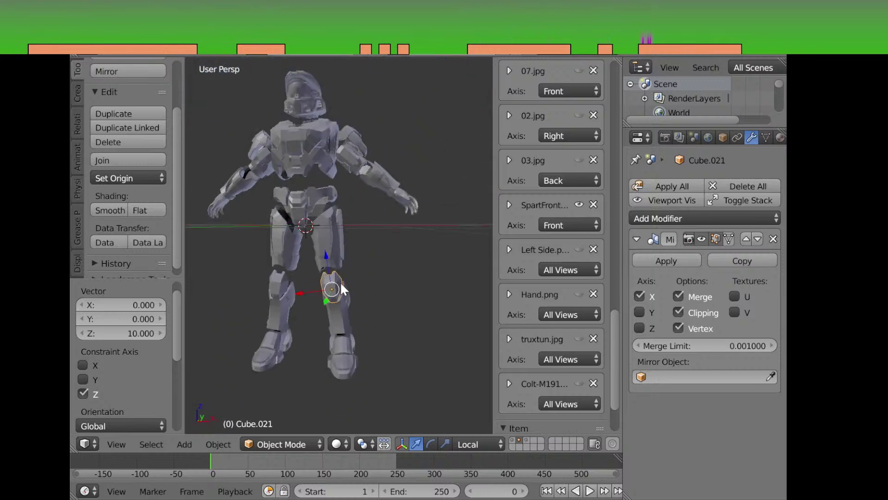
Select the hip, boot and hand pieces in turn to inspect them within the whole figure
right_click(301, 188)
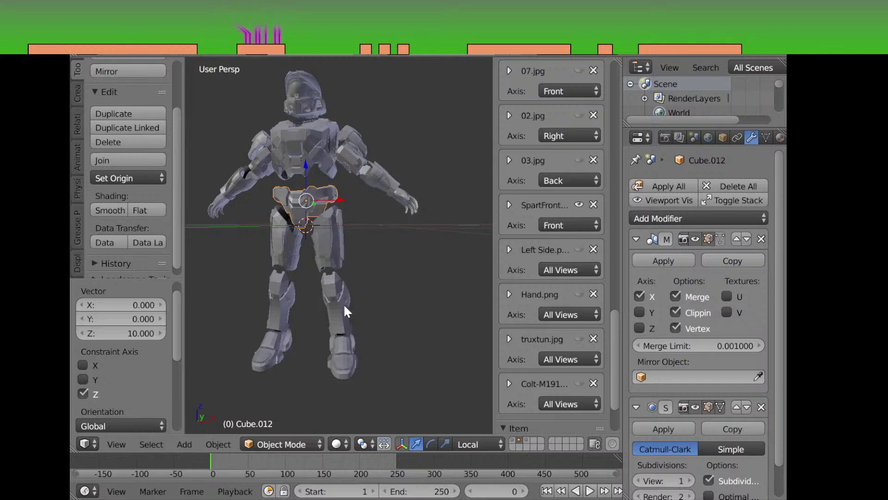
left_click_drag(372, 326, 411, 334)
right_click(312, 320)
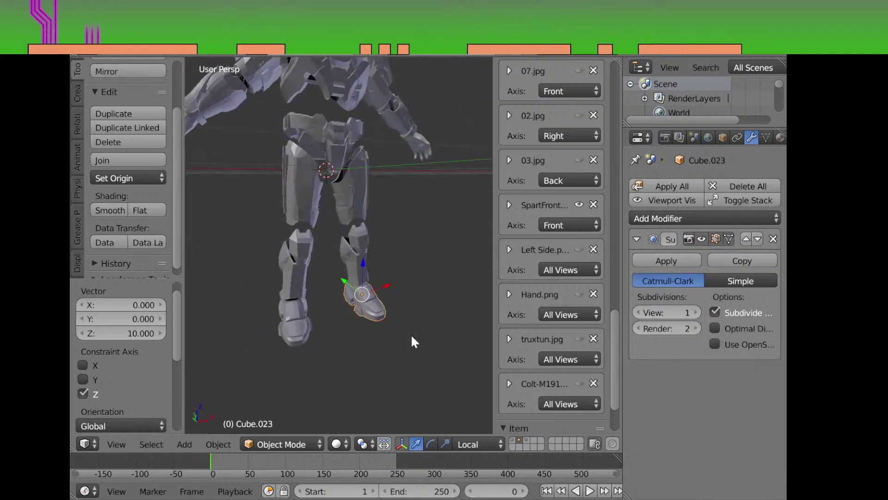
left_click_drag(408, 201, 383, 273)
right_click(339, 230)
right_click(360, 248)
right_click(308, 258)
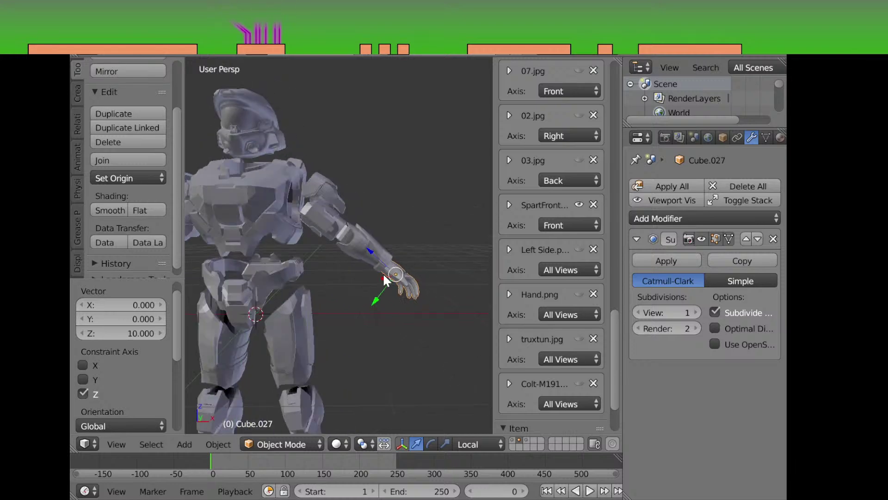
scroll(371, 284, "down", 3)
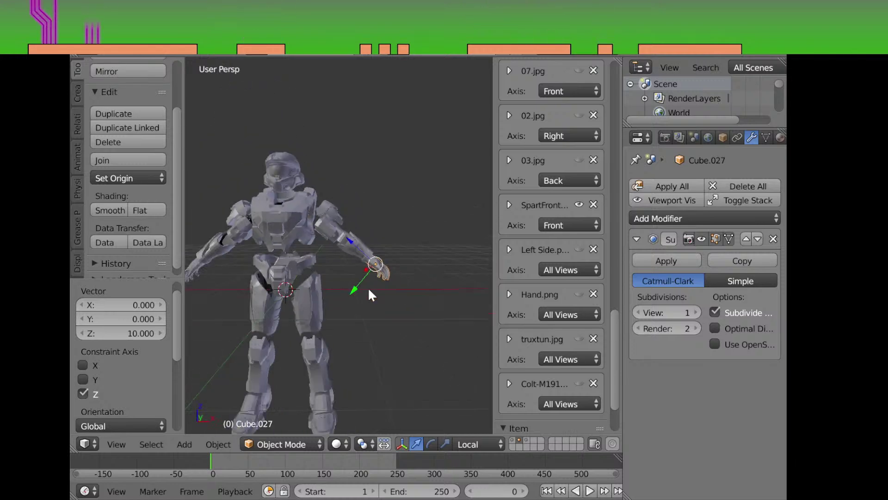
scroll(367, 287, "down", 1)
left_click_drag(364, 319, 374, 276)
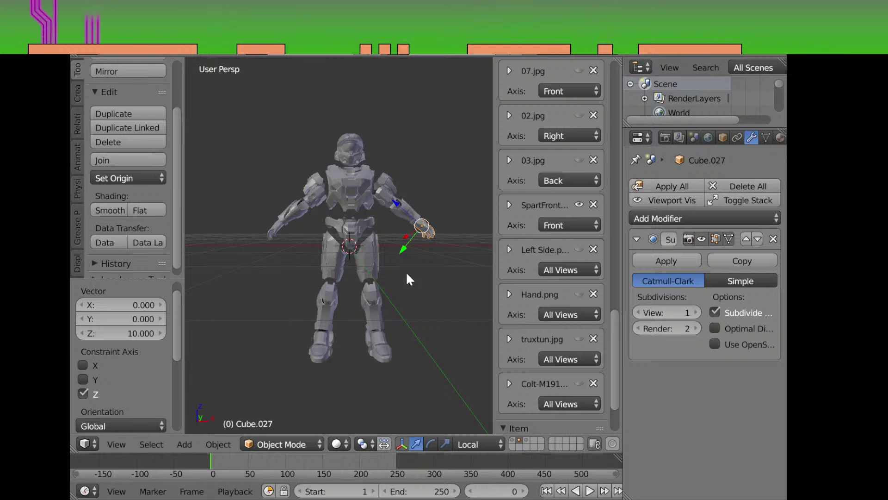
Select the figure's left thigh armour and examine it from the front, side and low angles
right_click(366, 257)
left_click_drag(406, 307, 366, 280)
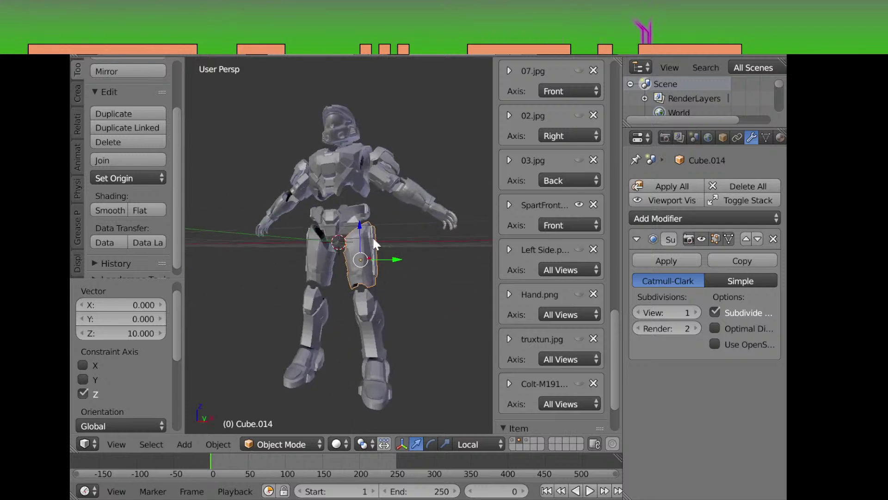
left_click_drag(404, 272, 384, 276)
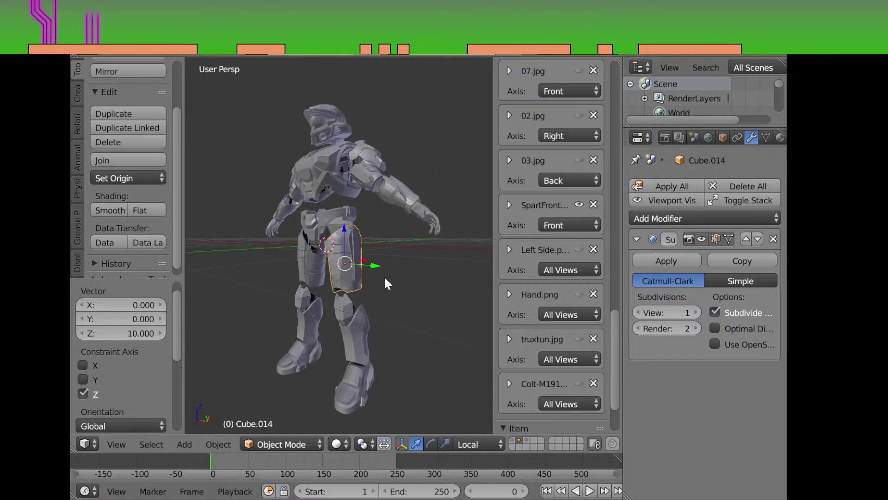
scroll(352, 291, "up", 1)
scroll(398, 286, "up", 1)
left_click_drag(352, 290, 368, 230)
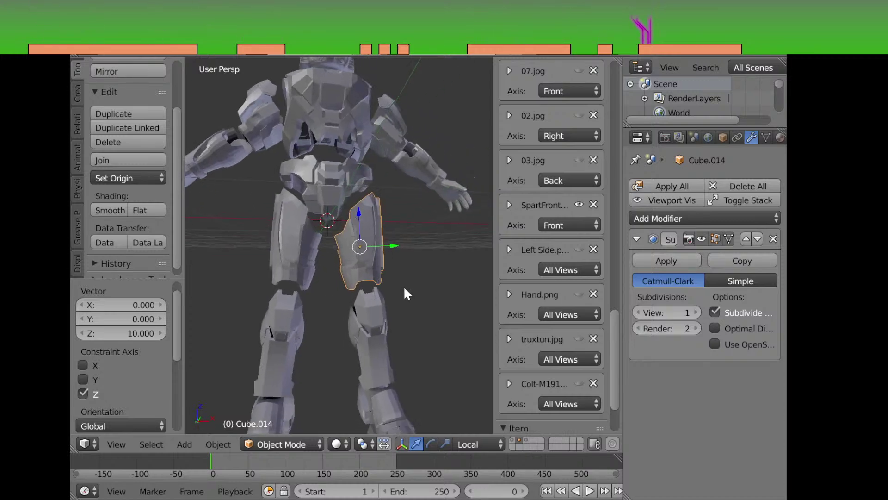
left_click_drag(406, 294, 366, 295)
left_click_drag(422, 276, 374, 320)
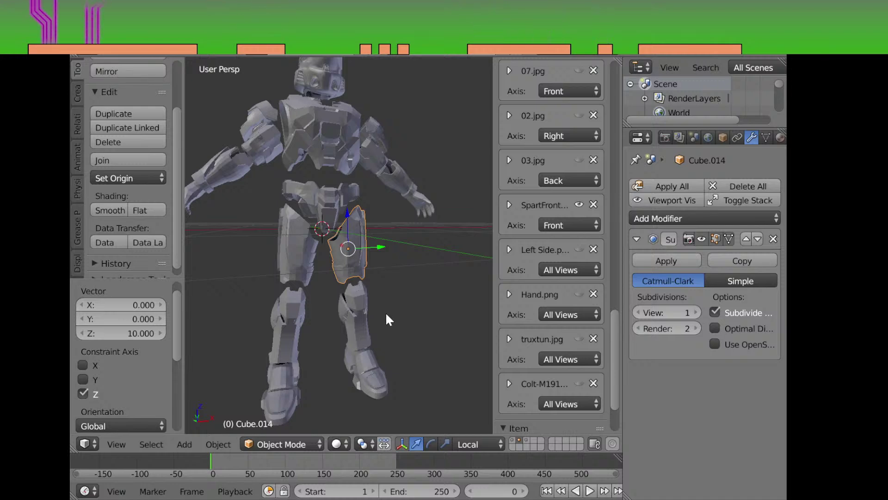
Examine the complete figure from a distance and from several angles around it
scroll(387, 319, "down", 5)
left_click_drag(369, 317, 360, 319)
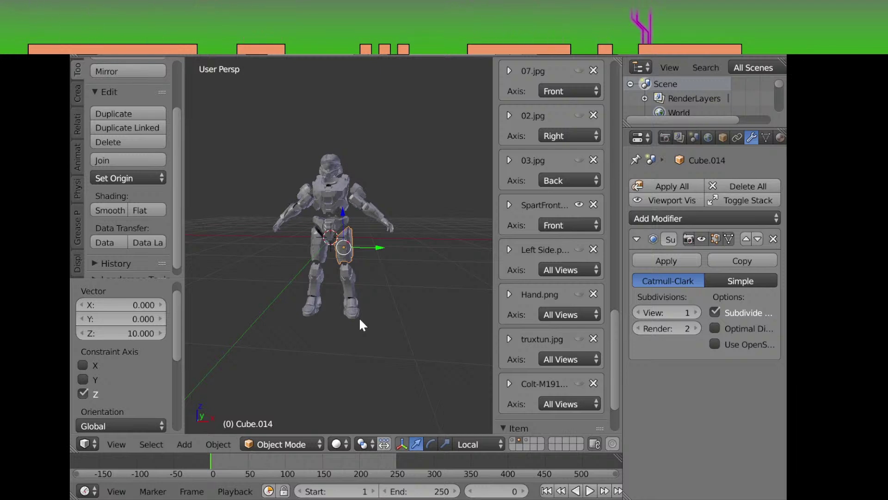
left_click_drag(359, 318, 382, 313)
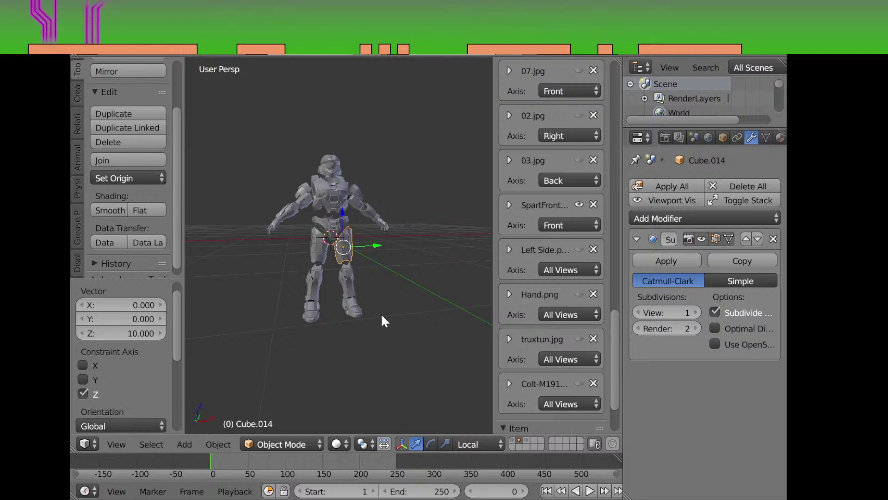
left_click_drag(373, 280, 327, 296)
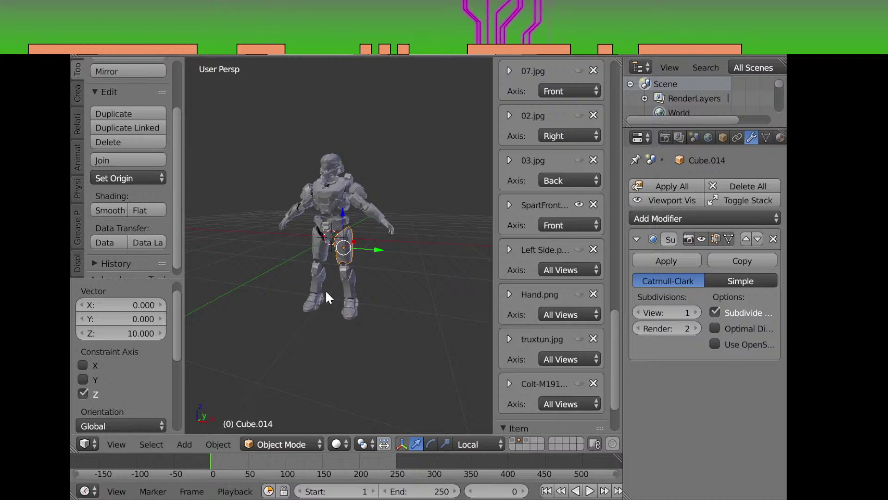
left_click_drag(356, 269, 379, 254)
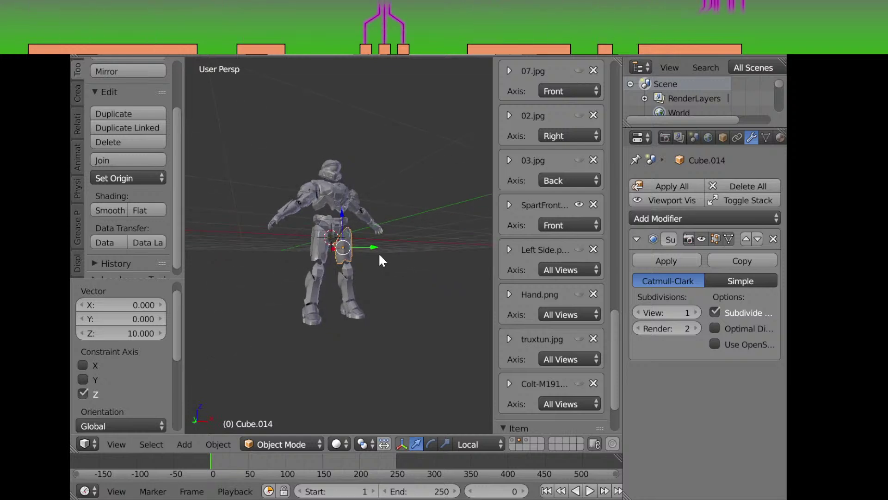
left_click_drag(378, 252, 347, 304)
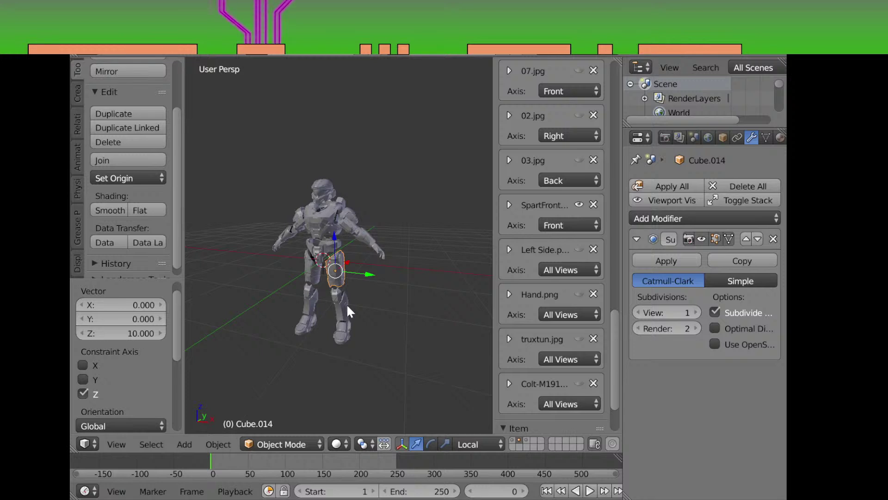
scroll(346, 304, "up", 2)
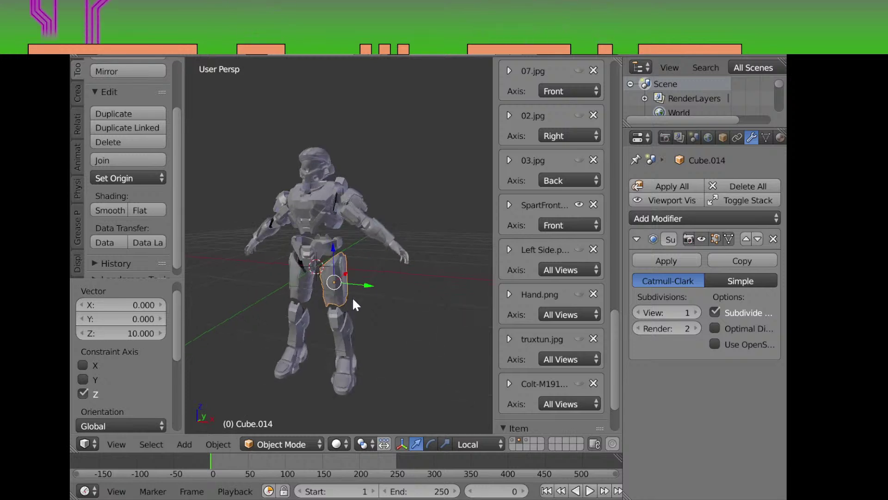
left_click_drag(354, 299, 366, 291)
mouse_move(322, 262)
left_mouse_down()
mouse_move(369, 270)
mouse_move(355, 282)
mouse_move(351, 241)
mouse_move(335, 253)
left_mouse_up()
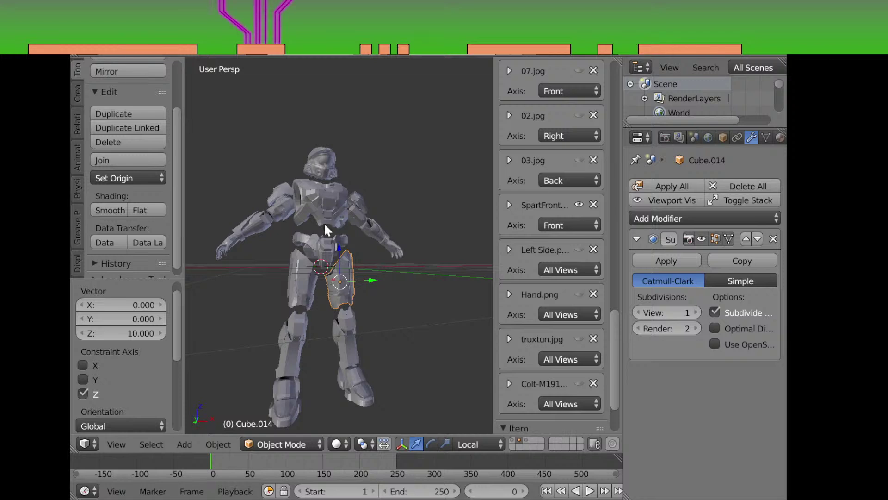
Select all armour pieces of the figure's right leg and right arm and delete them
right_click(305, 296)
left_click_drag(373, 294, 333, 294)
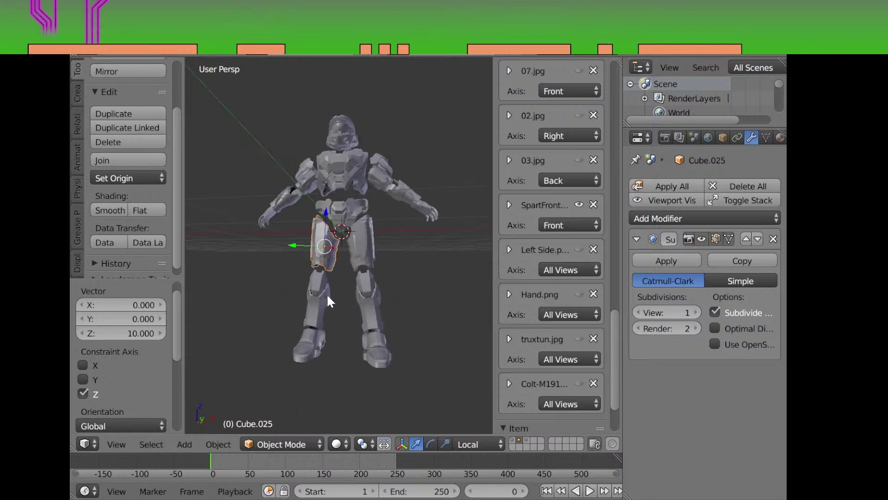
right_click(317, 302)
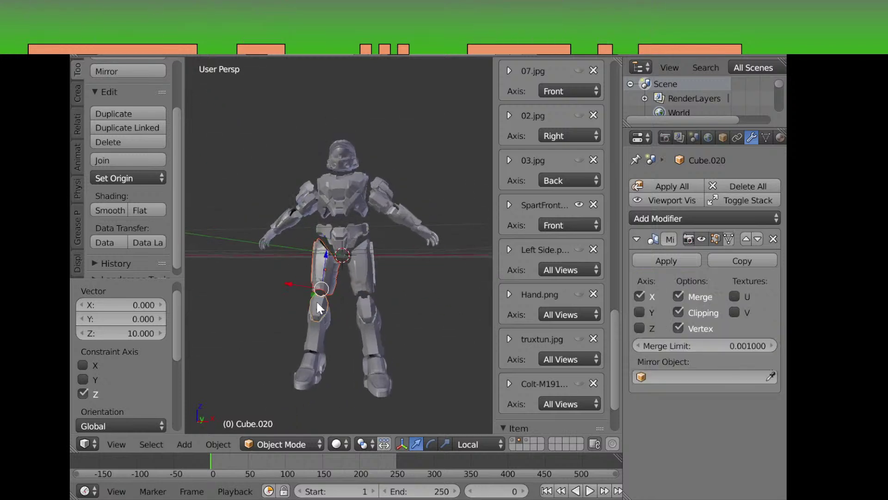
right_click(306, 359, "shift")
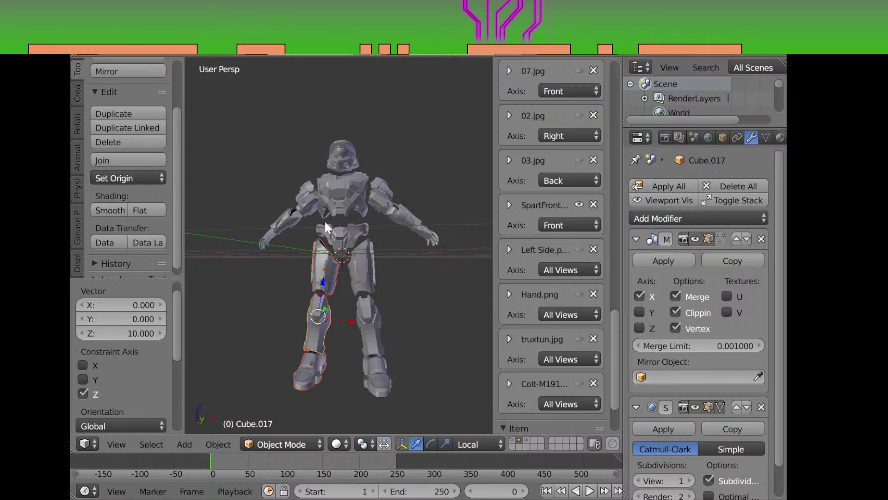
scroll(554, 342, "up", 10)
right_click(298, 185, "shift")
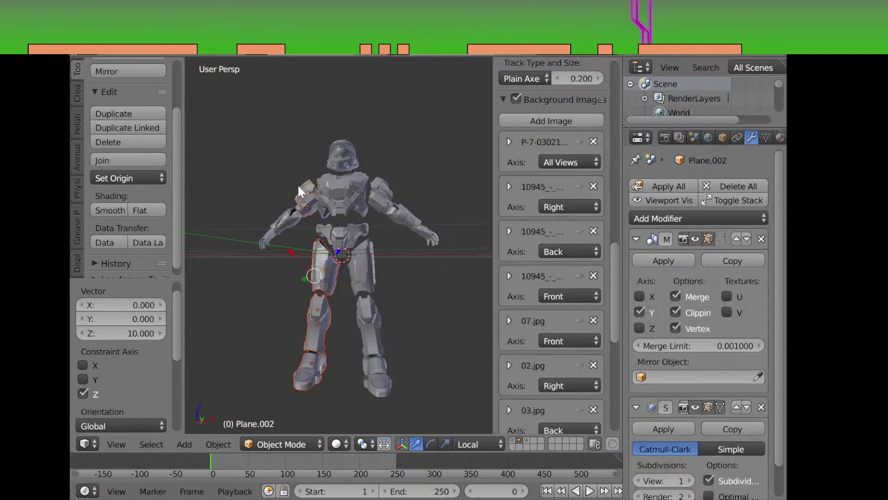
right_click(269, 237, "shift")
scroll(565, 303, "up", 10)
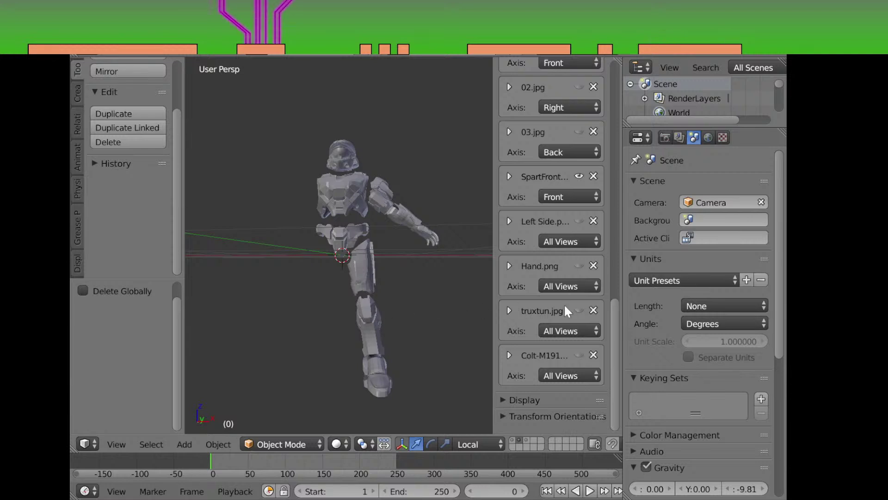
Duplicate the remaining thigh armour and move the copy -0.726 along X to the missing leg's place
left_click_drag(456, 252, 407, 234)
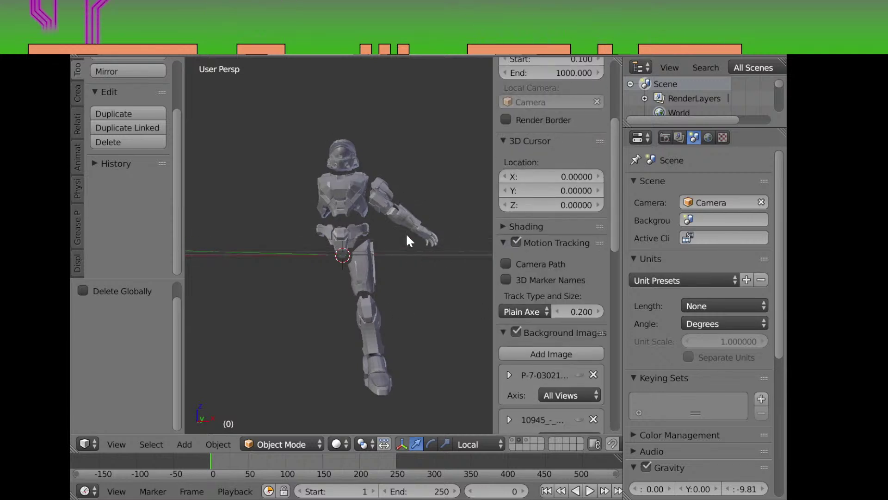
left_click_drag(424, 281, 373, 243)
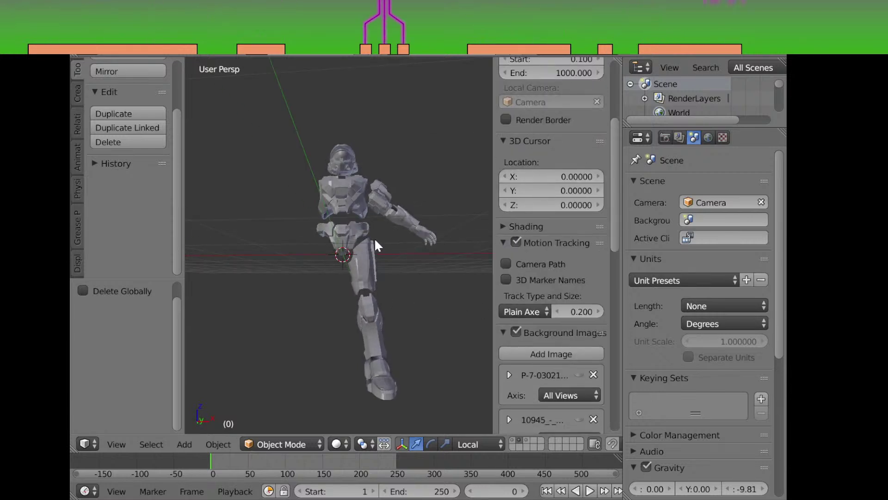
right_click(374, 245)
key("shift+d")
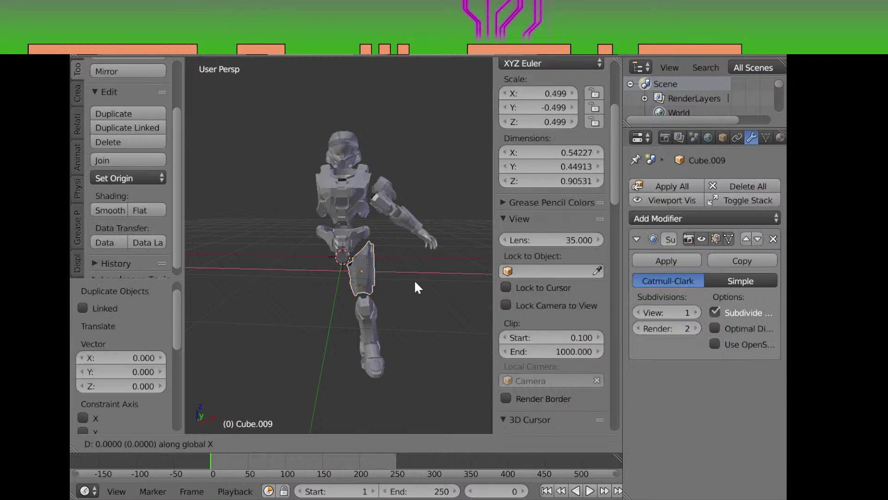
key("y")
right_click(346, 281)
key("g")
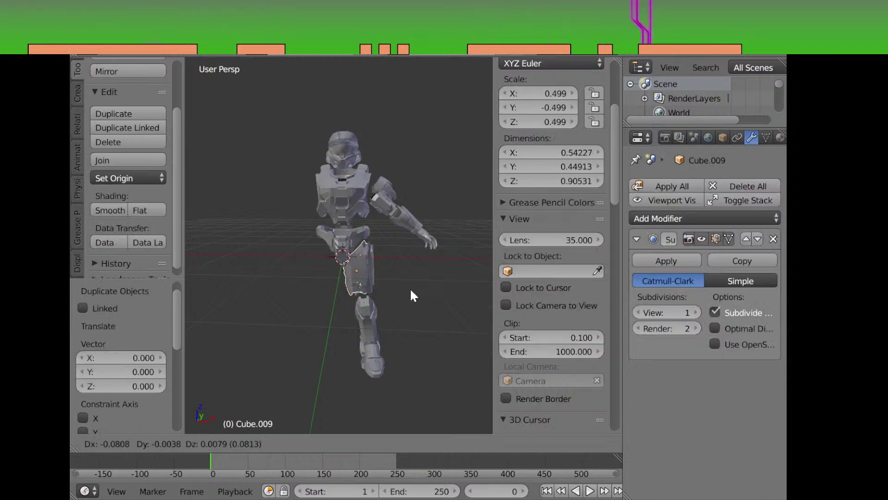
key("x")
left_click(378, 287)
left_click_drag(341, 296, 352, 266)
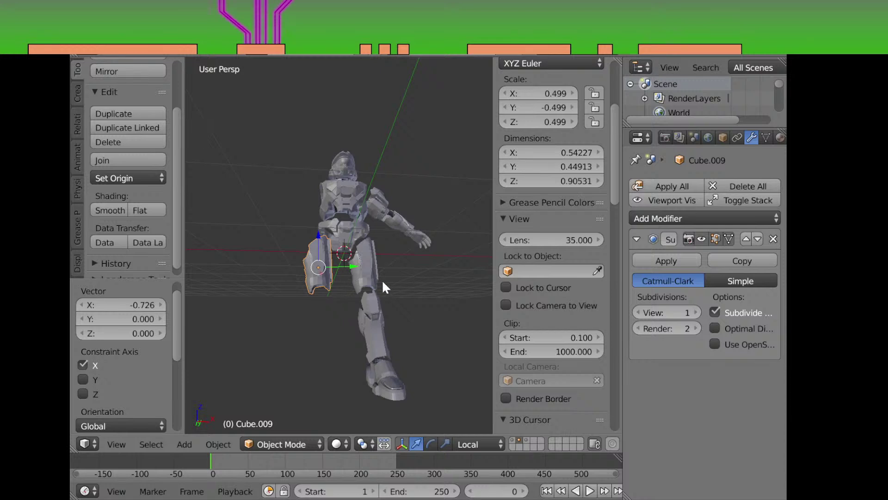
Try rotating the copied thigh armour about the global Z axis, and delete the copy
key("r")
key("z")
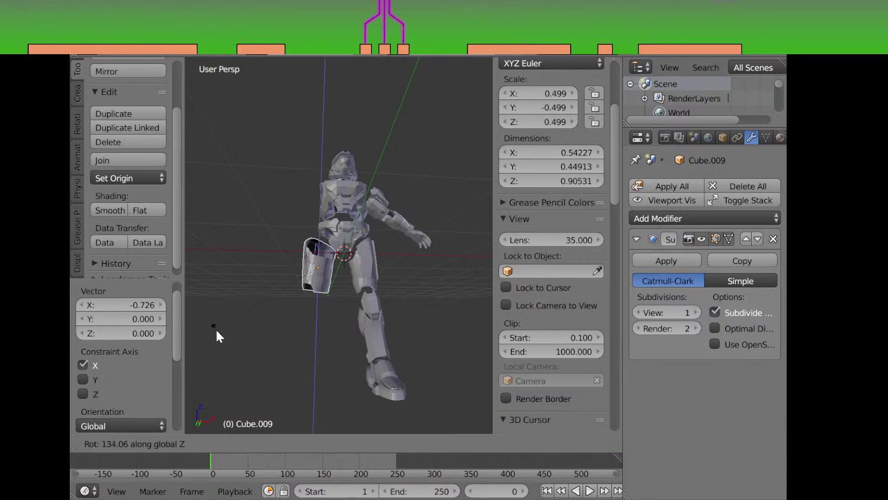
left_click(215, 329)
key("x")
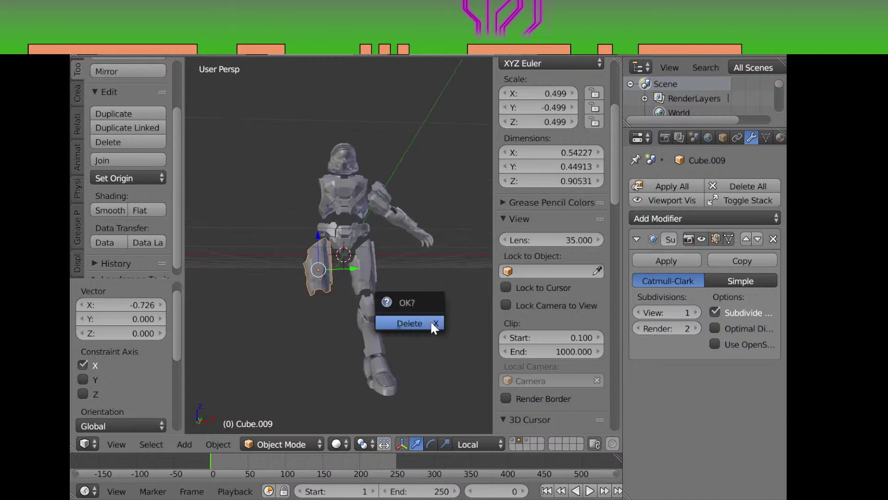
left_click(430, 323)
Duplicate the remaining leg's thigh, knee, shin and boot pieces together and move the copies -0.944 along X
right_click(367, 275)
right_click(372, 311, "shift")
right_click(375, 334, "shift")
right_click(389, 372, "shift")
key("shift+d")
right_click(412, 347)
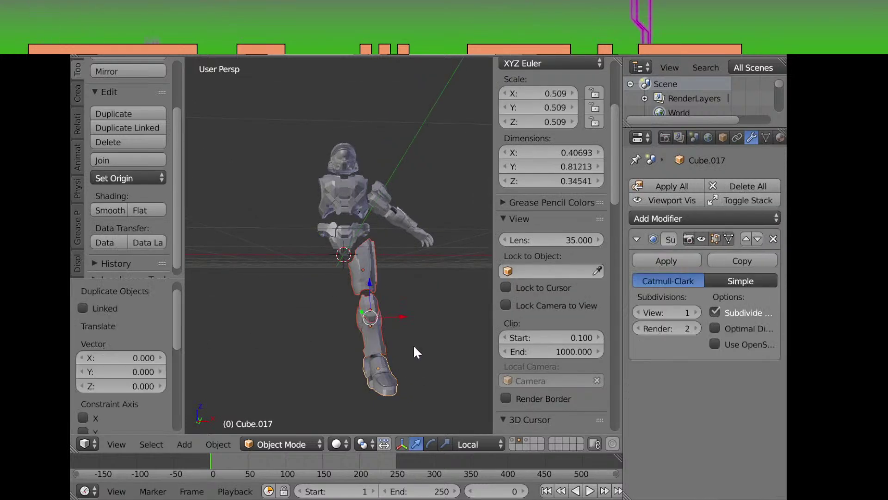
key("g")
key("x")
left_click(353, 345)
Try mirroring the copied leg by setting its active piece's X scale to -0.509, and undo the change
scroll(544, 352, "up", 8)
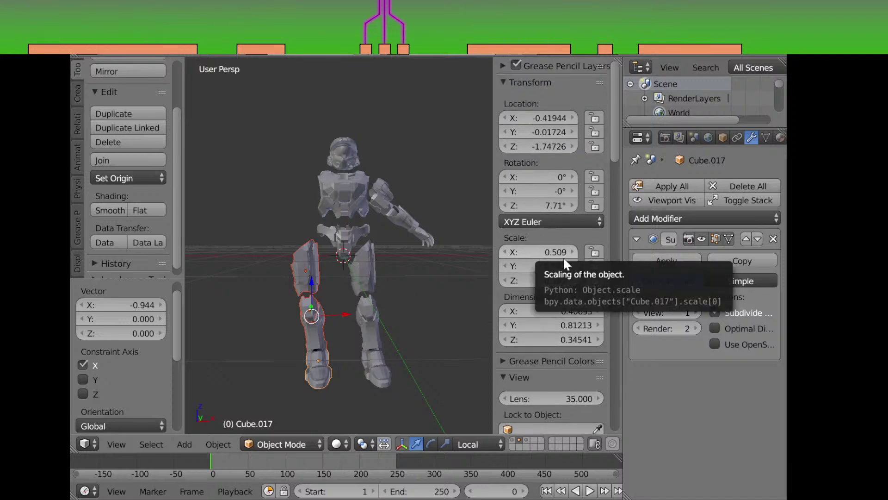
left_click(539, 254)
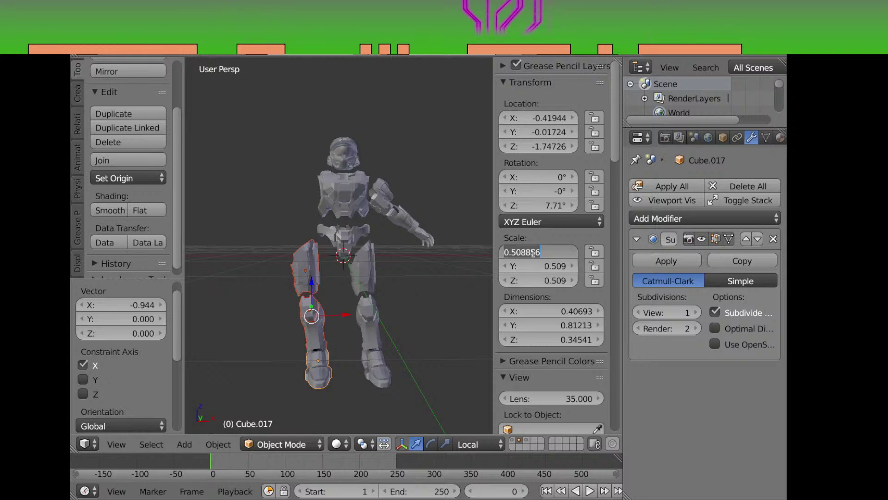
key("Left")
type("-")
key("Return")
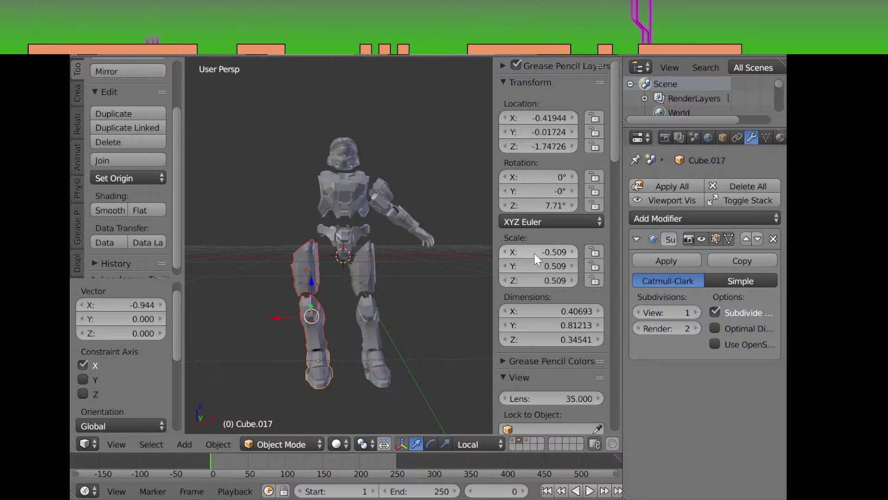
key("ctrl+z")
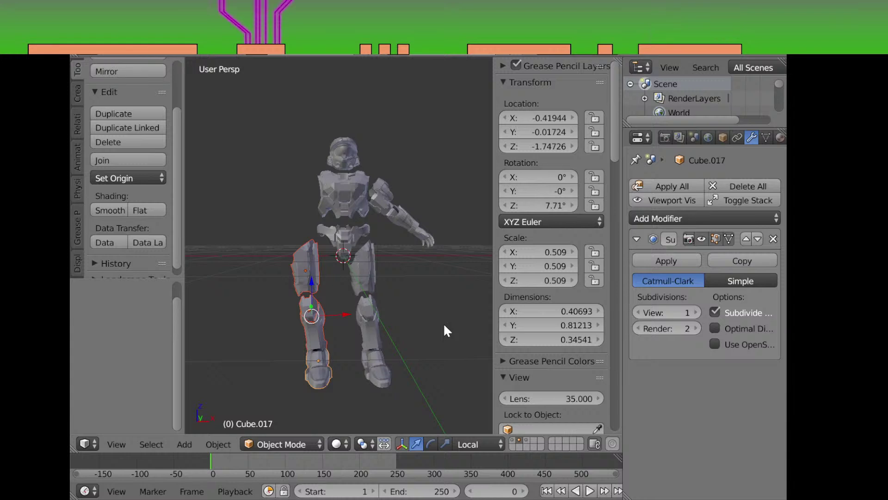
Select the copied thigh armour piece and switch it to mesh editing
left_click_drag(443, 323, 428, 340)
left_click_drag(412, 280, 386, 299)
right_click(313, 276)
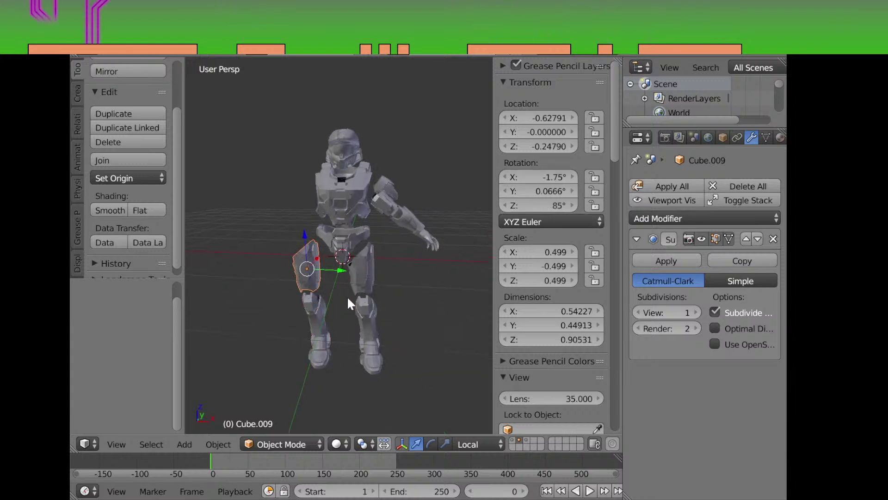
scroll(348, 303, "up", 4)
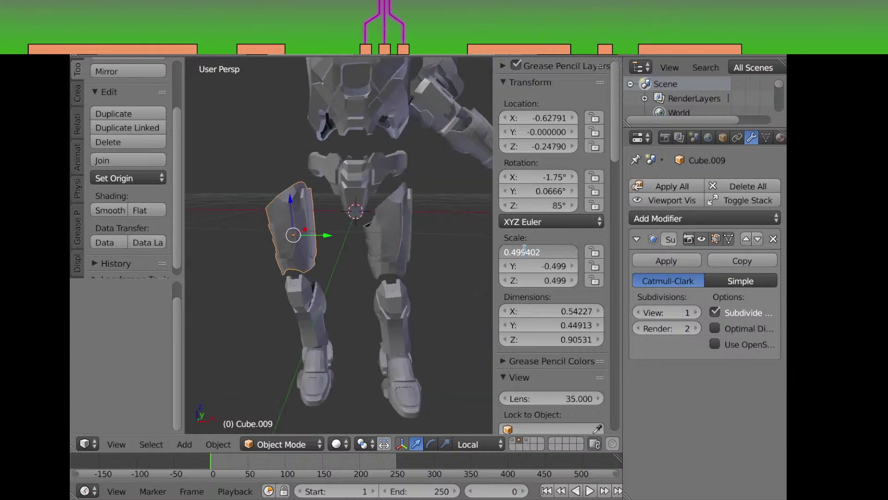
key("Tab")
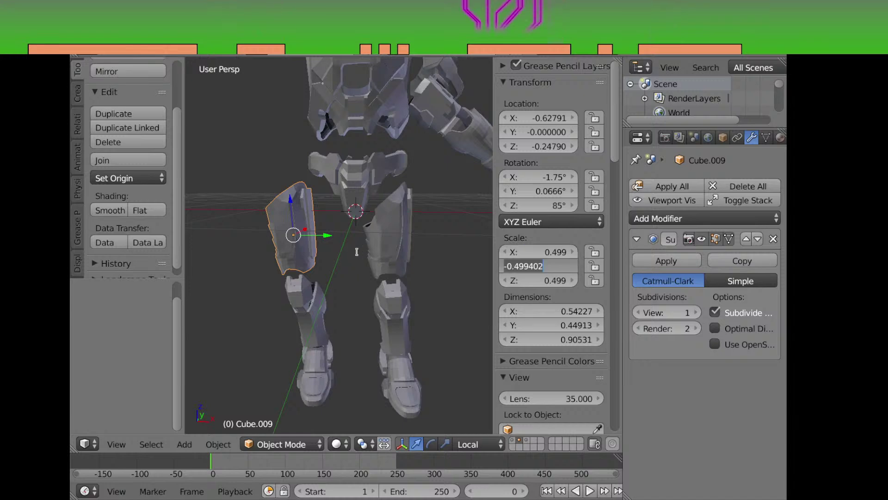
key("Return")
key("Tab")
Mirror the copied thigh mesh by scaling it -1 along the global X axis and flip its normals
key("s")
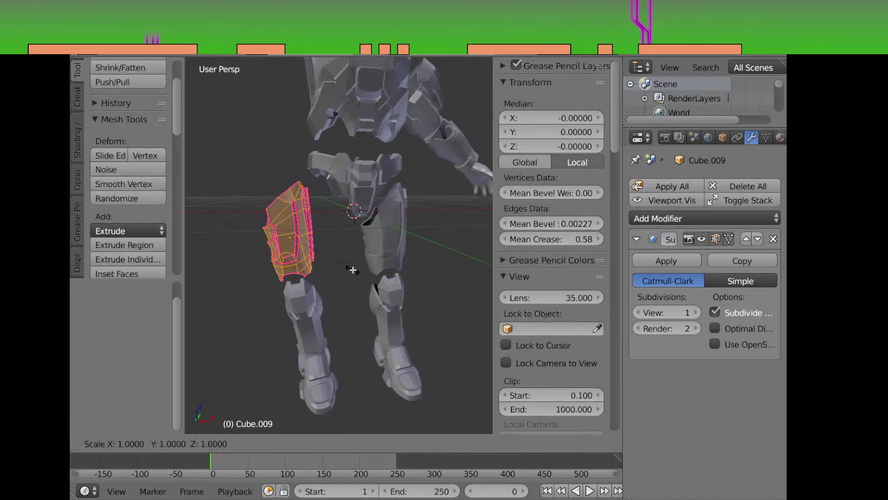
key("x")
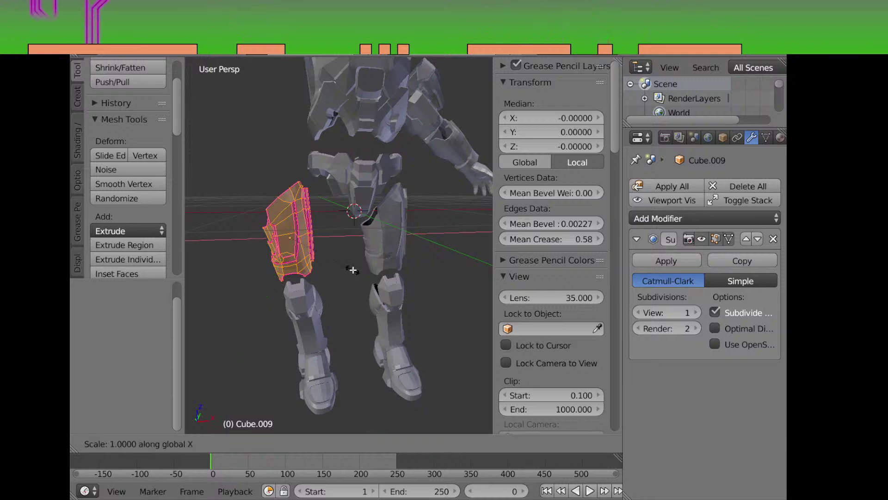
key("Escape")
type("sx")
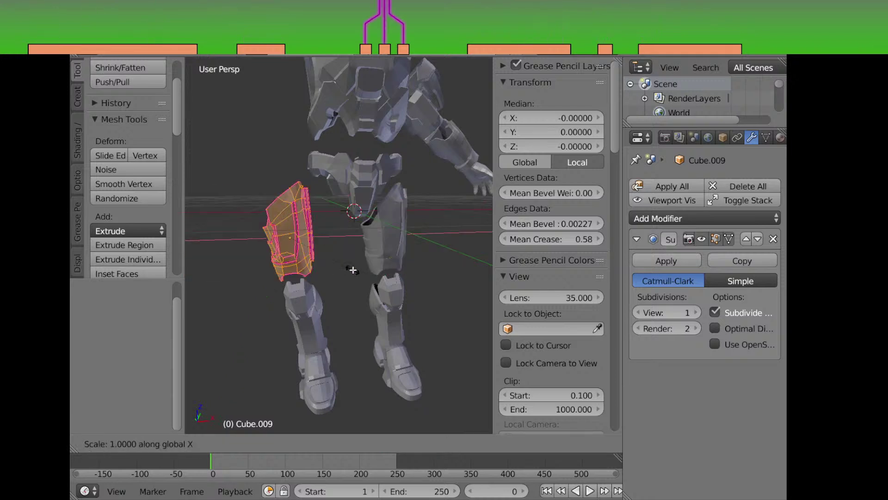
type("-1")
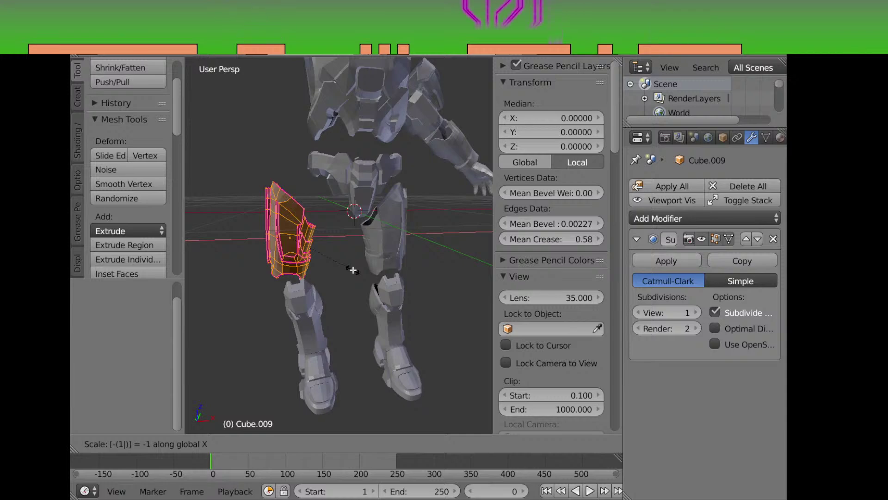
key("Return")
left_click_drag(322, 216, 384, 249)
scroll(384, 248, "up", 3)
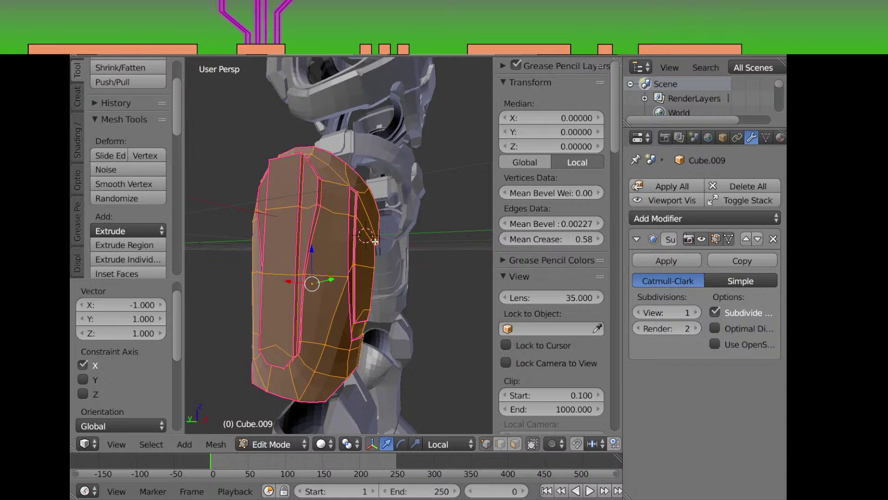
key("ctrl+f")
left_click(369, 108)
Rotate the copied thigh mesh 180° about the global Z axis
scroll(337, 273, "down", 4)
left_click_drag(391, 267, 366, 250)
type("rz180")
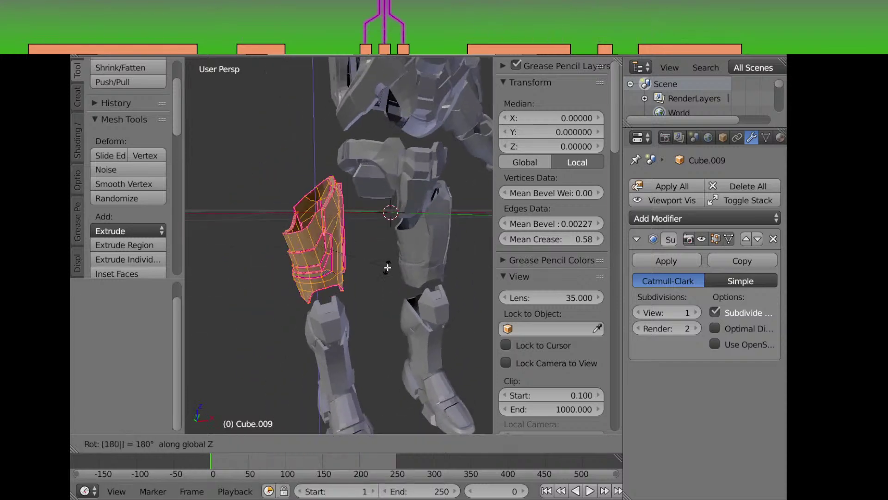
key("Return")
Examine the rotated thigh mesh up close and from several sides against the opposite leg's thigh armour
left_click_drag(386, 266, 341, 277)
key("KP_2")
key("KP_5")
key("KP_5")
scroll(336, 278, "up", 4)
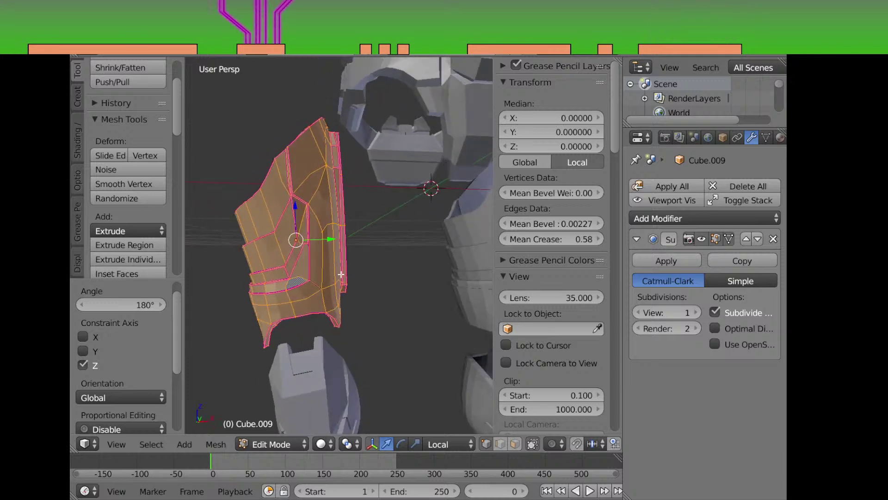
right_click(341, 278)
scroll(319, 292, "up", 1)
scroll(343, 291, "down", 2)
mouse_move(424, 293)
left_mouse_down()
mouse_move(343, 289)
mouse_move(439, 292)
left_mouse_up()
scroll(343, 290, "up", 1)
scroll(370, 296, "down", 4)
left_click_drag(305, 301, 357, 294)
Mirror the whole thigh mesh by scaling it -1 along the global Y axis and flip its normals
key("Tab")
key("Tab")
key("a")
key("a")
key("s")
key("y")
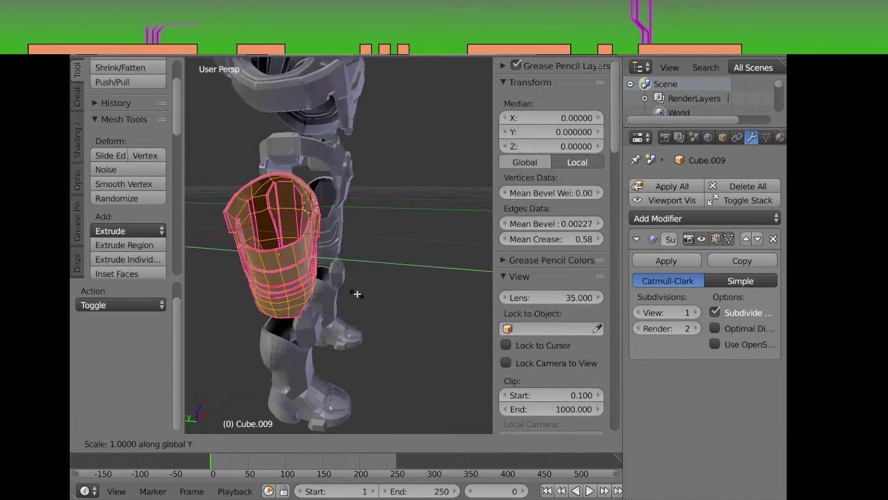
type("-1")
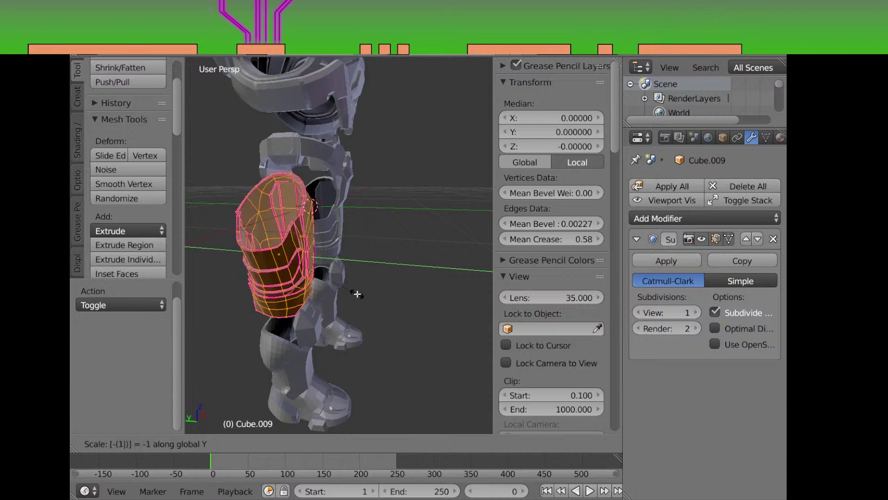
key("Return")
key("z")
key("z")
left_click_drag(313, 294, 345, 290)
key("ctrl+g")
key("ctrl+f")
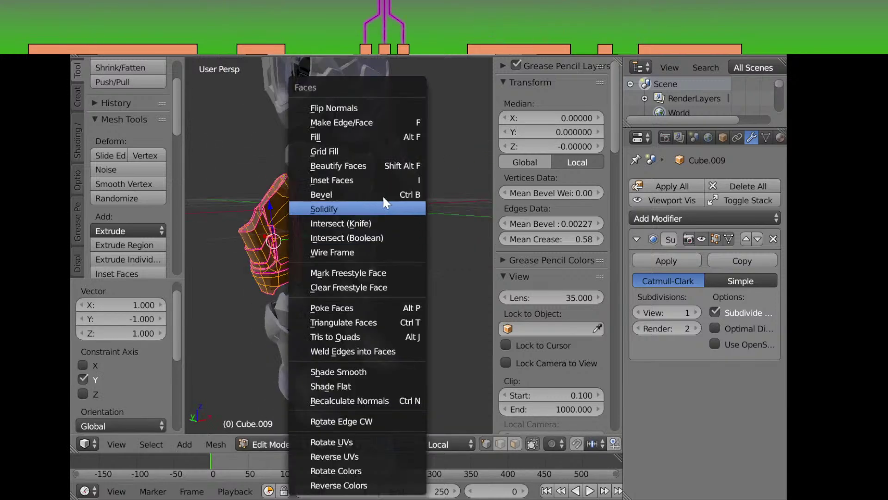
left_click(383, 109)
Reselect the whole thigh mesh, scale it -1 along the global Y axis and flip its normals
left_click_drag(417, 246, 383, 233)
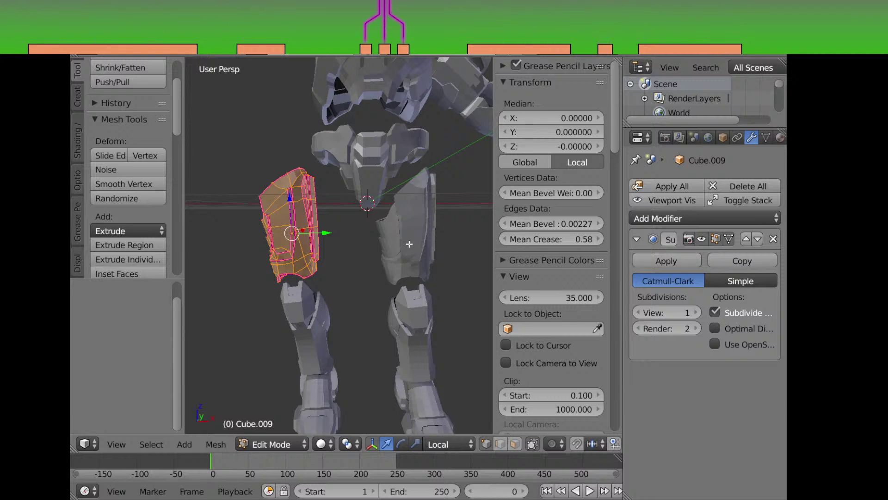
left_click_drag(347, 259, 356, 278)
right_click(282, 258)
left_click_drag(282, 259, 370, 283)
key("a")
key("a")
type("sy")
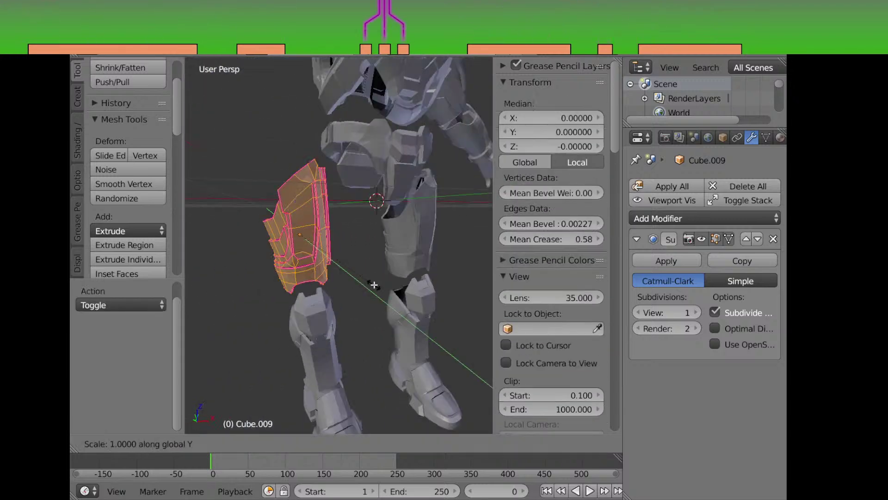
type("-41")
key("Escape")
type("sy-1")
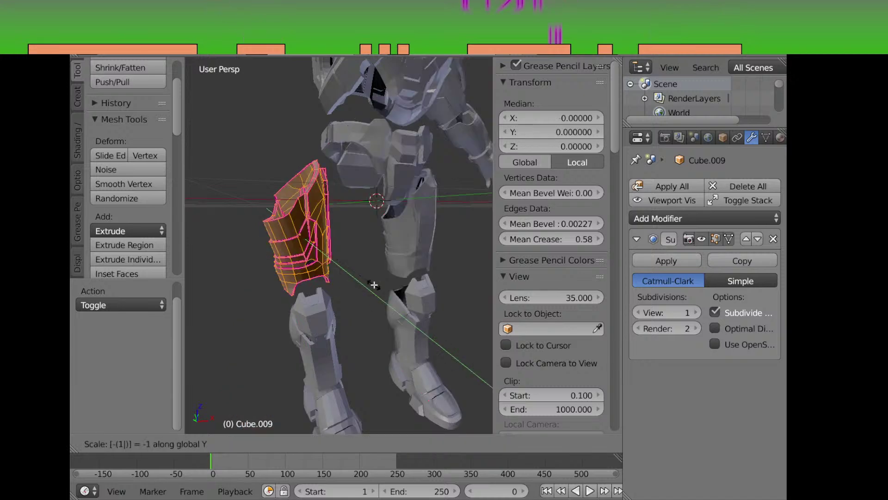
key("Return")
key("ctrl+f")
left_click(357, 107)
Turn the Y-mirrored thigh mesh 180° about the global Z axis so it faces forward
left_click_drag(365, 182, 342, 197)
type("rz")
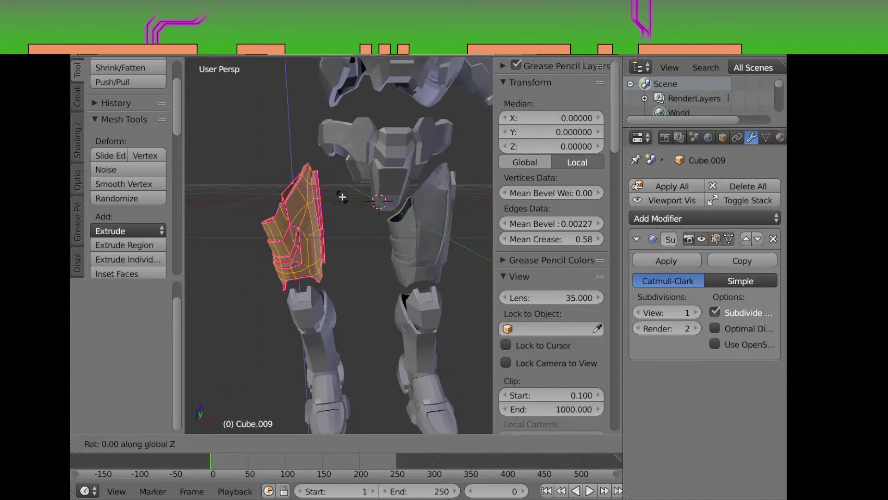
type("180")
key("Return")
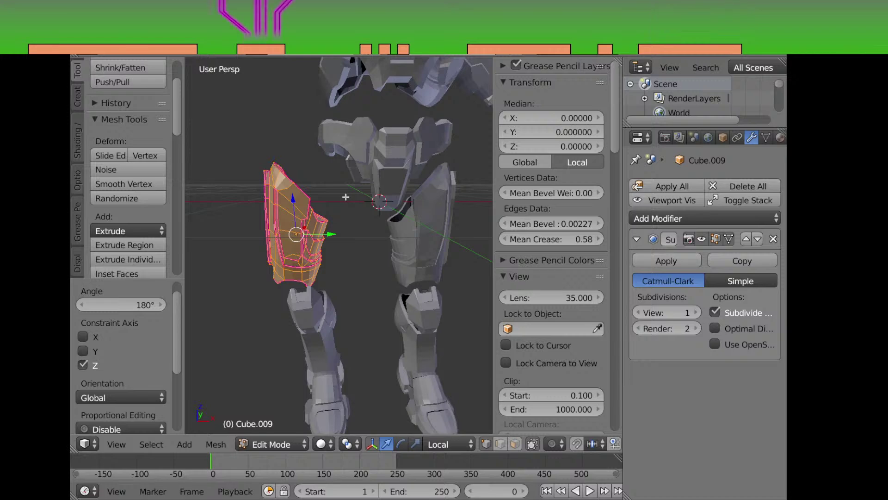
Inspect the mirrored thigh mesh from several angles and compare its shape with the opposite thigh and the whole figure
key("z")
key("z")
left_click_drag(362, 256, 378, 251)
right_click(349, 251)
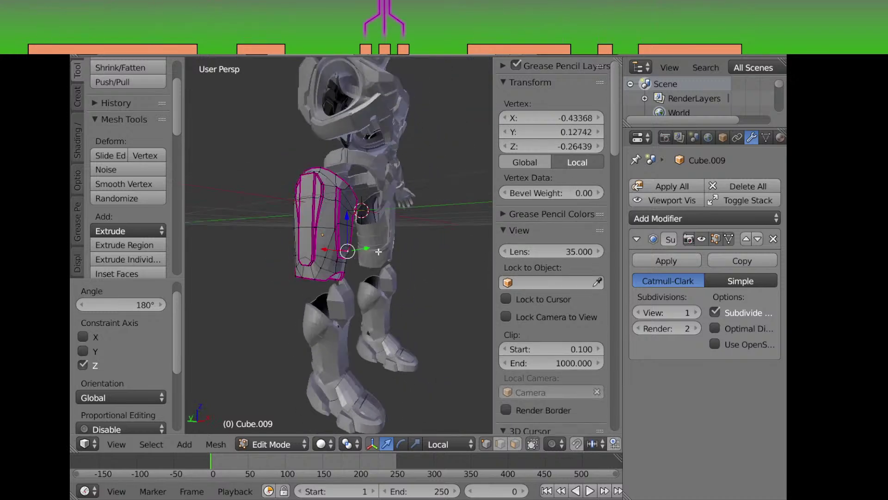
left_click_drag(378, 251, 310, 266)
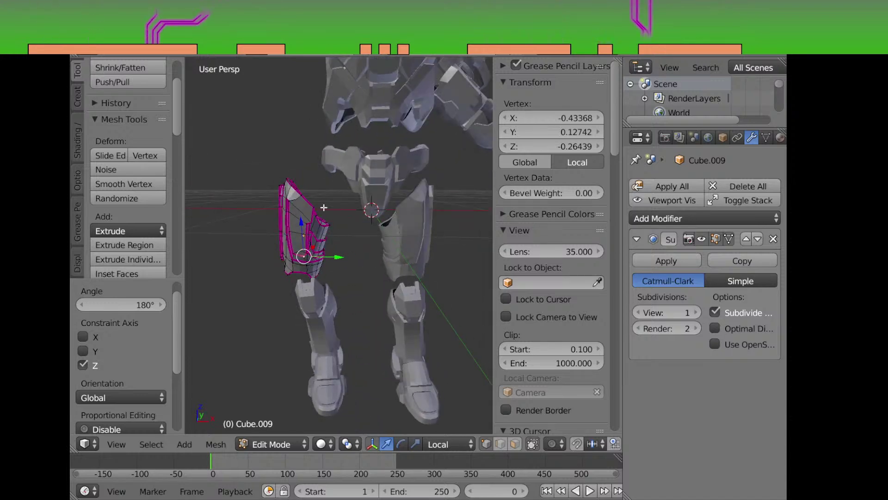
left_click_drag(324, 206, 303, 217)
scroll(323, 230, "up", 3)
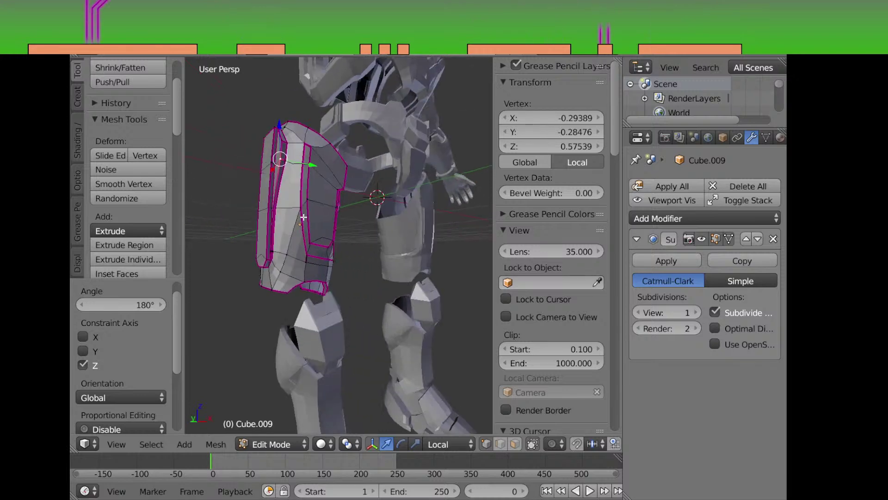
left_click_drag(363, 217, 319, 219)
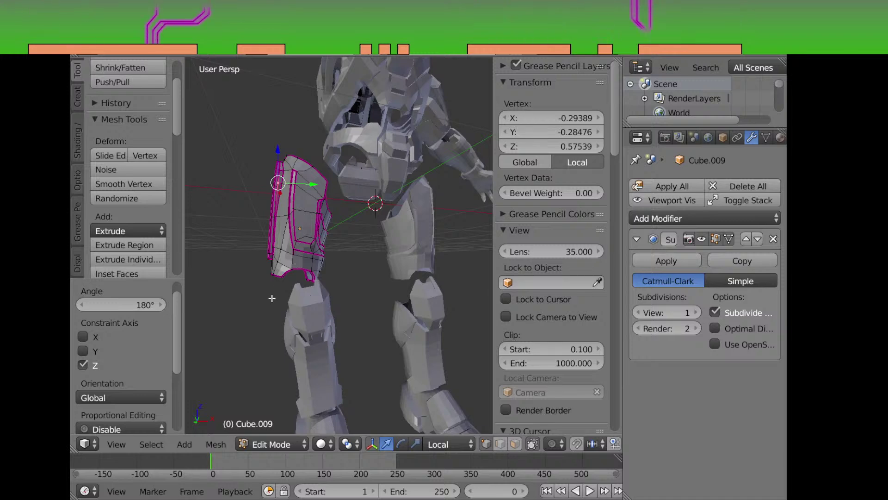
scroll(272, 298, "down", 3)
left_click_drag(313, 255, 291, 277)
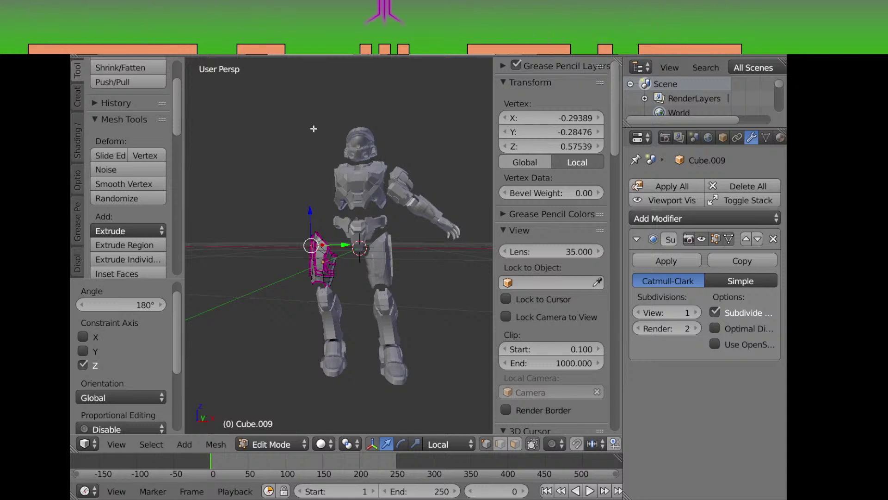
left_click(124, 55)
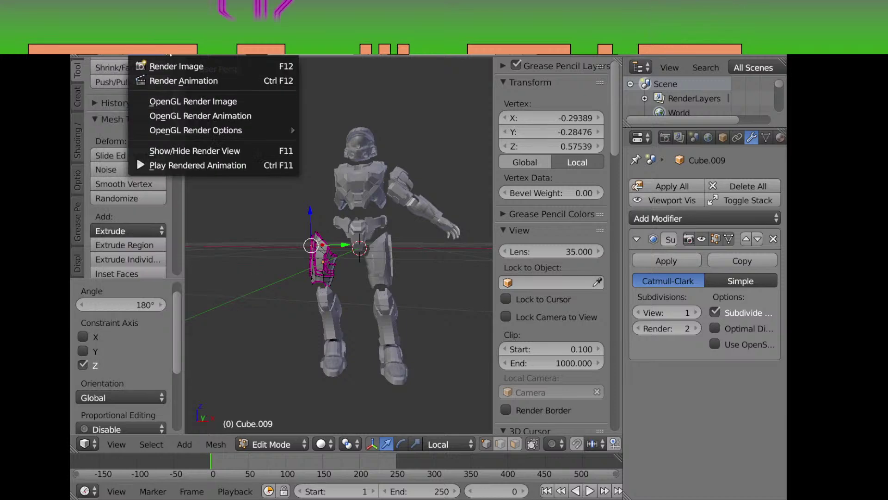
mouse_move(200, 54)
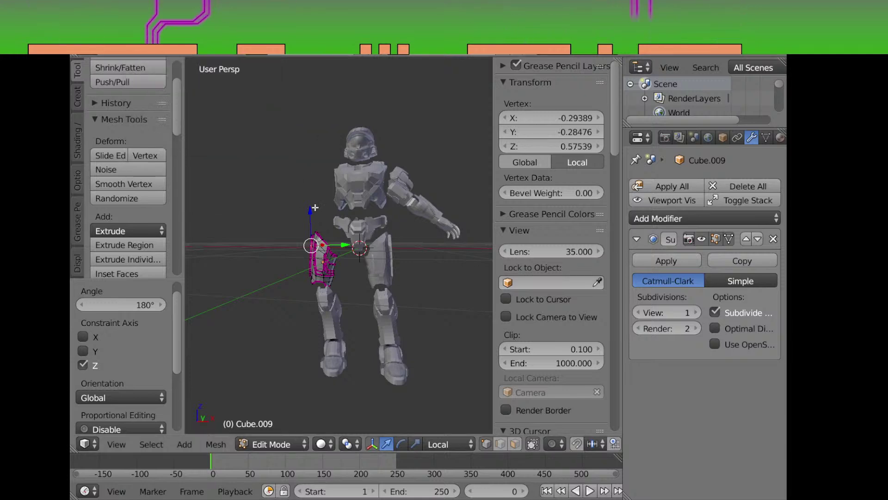
mouse_move(175, 105)
left_mouse_down()
mouse_move(177, 192)
mouse_move(175, 109)
left_mouse_up()
scroll(176, 108, "up", 2)
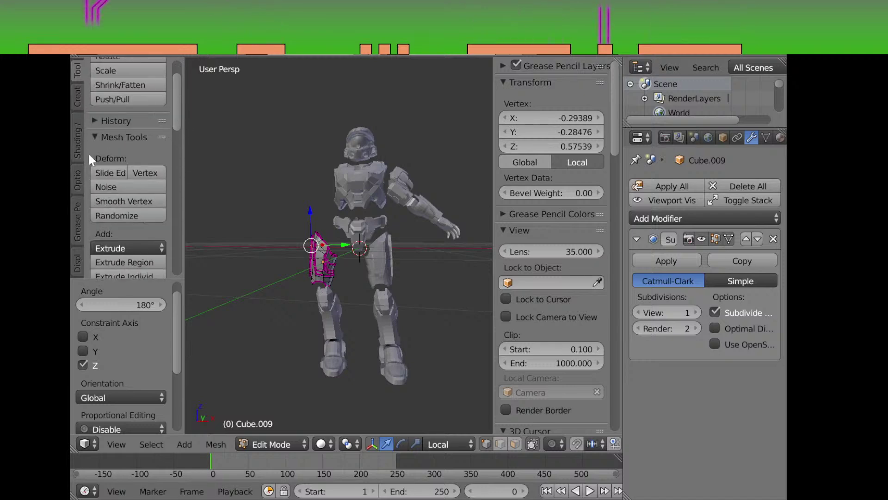
scroll(135, 194, "down", 4)
scroll(138, 134, "down", 2)
scroll(275, 230, "up", 4)
Select two neighbouring vertices along the thigh's outer raised panel and subdivide the edge between them with one cut
left_click_drag(275, 230, 370, 222)
scroll(269, 284, "up", 4)
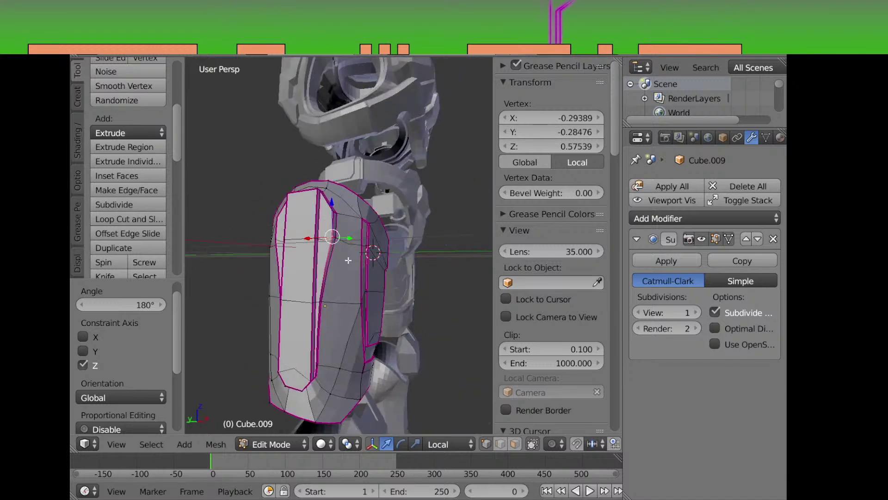
right_click(250, 299)
left_click_drag(250, 298, 280, 303)
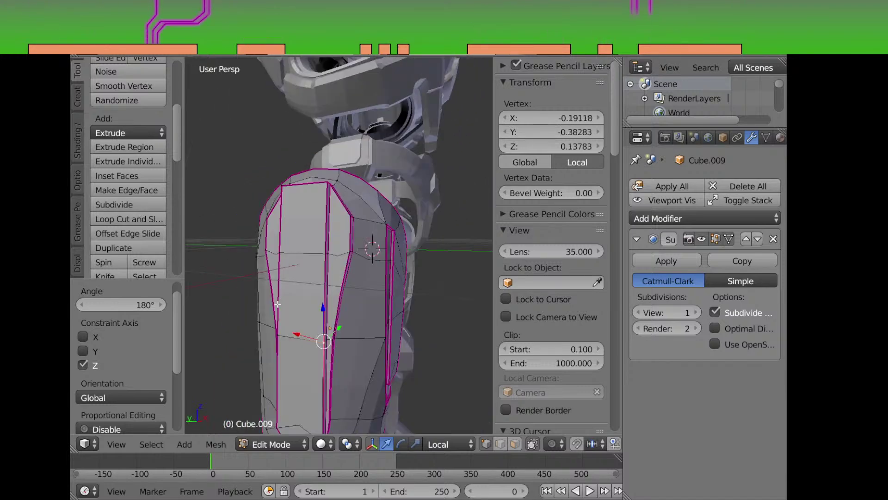
right_click(331, 251, "shift")
left_click_drag(331, 251, 353, 249)
key("f")
scroll(352, 249, "up", 2)
left_click(148, 205)
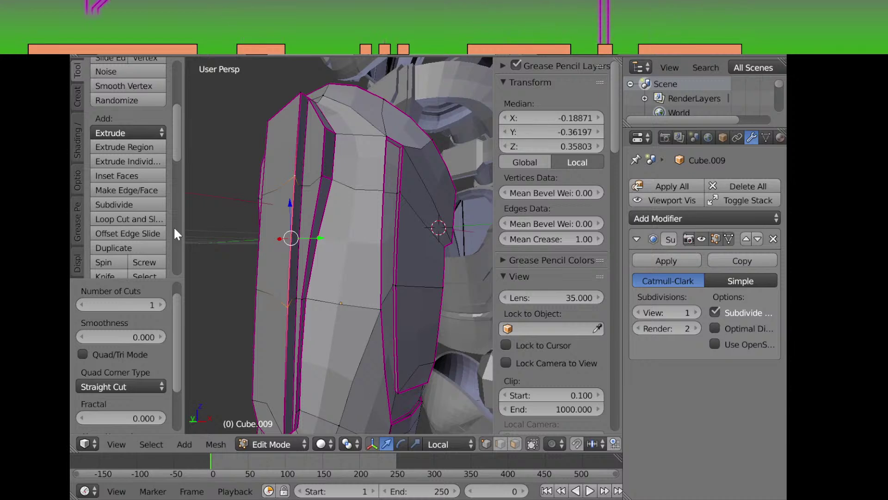
Try adjusting the crease of the subdivided panel edge, cancel it, and undo the last subdivision
scroll(338, 242, "down", 9)
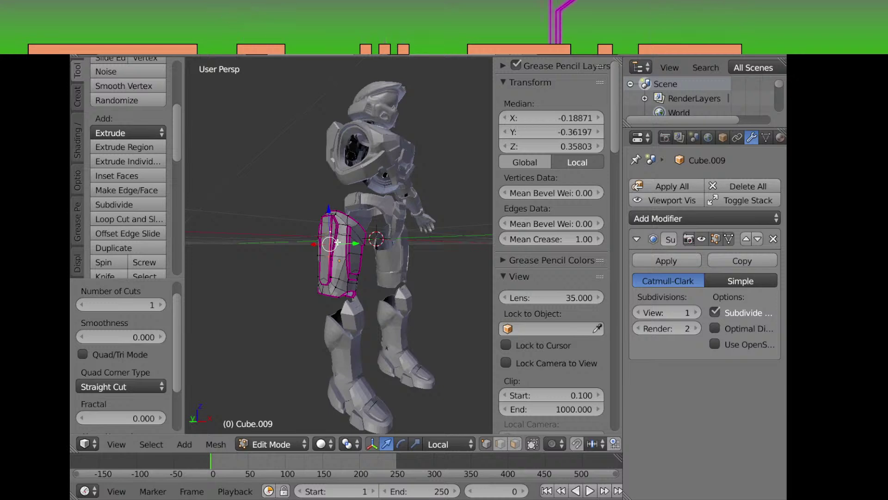
key("shift+s")
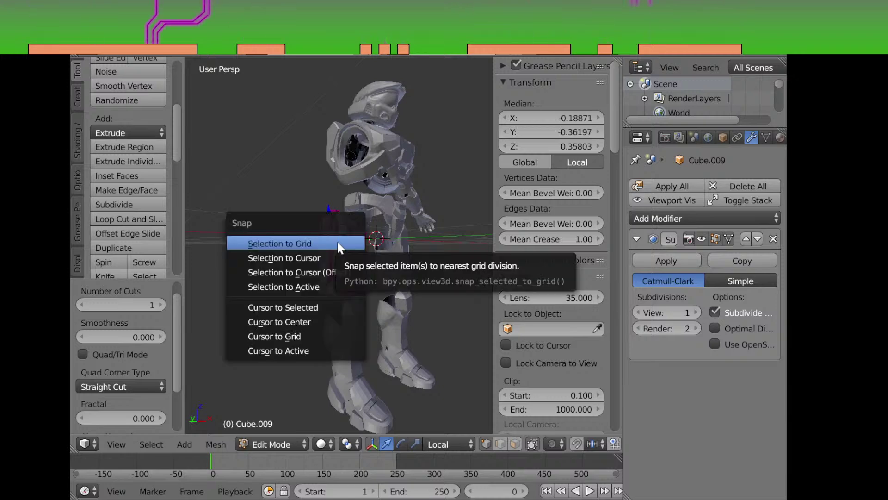
left_click(338, 243)
key("shift+e")
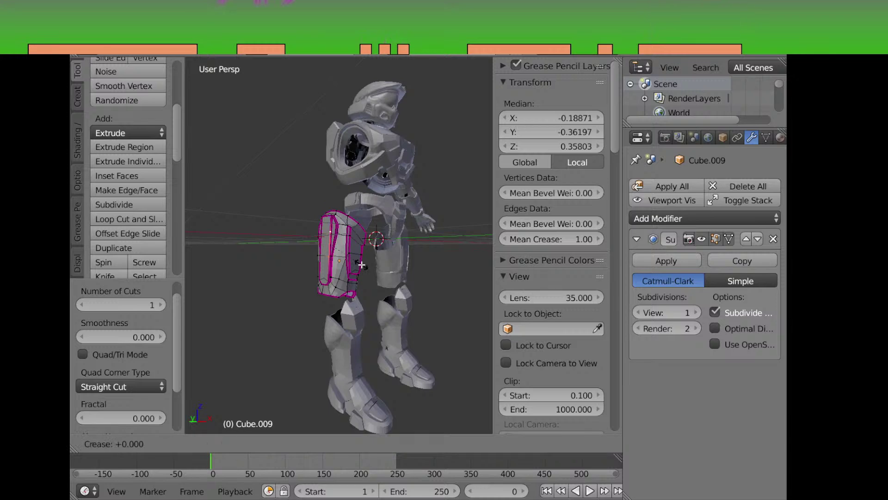
right_click(361, 265)
key("ctrl+z")
Select the whole thigh mesh and review the available edge, file and help commands
right_click(339, 279)
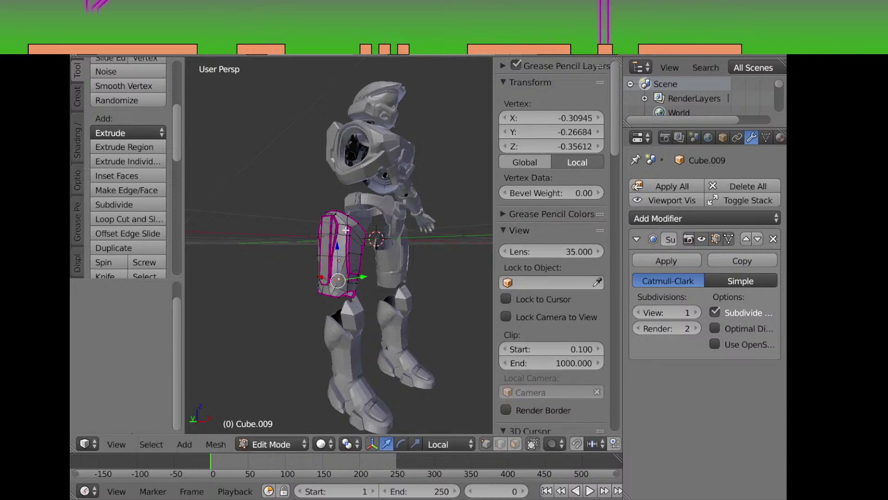
key("a")
key("ctrl+e")
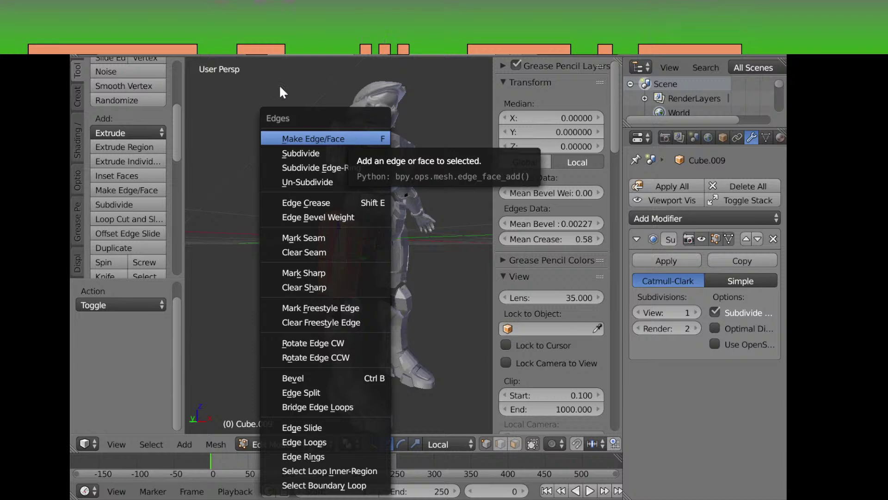
left_click(128, 52)
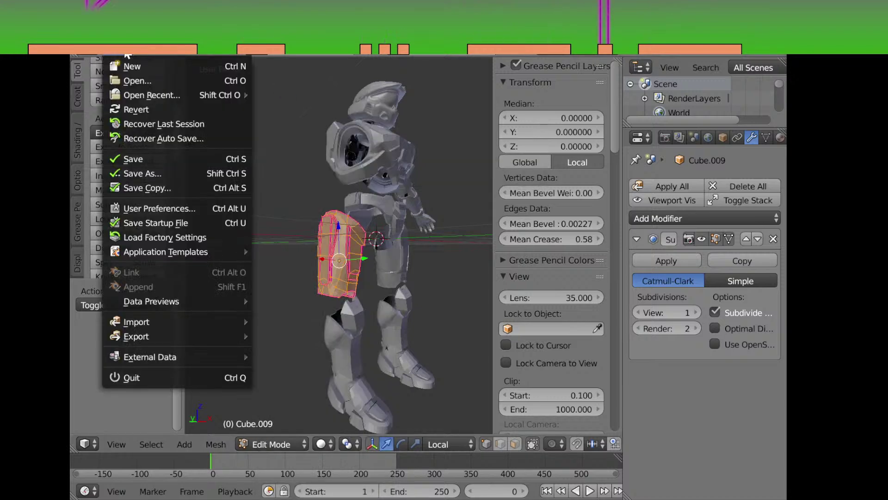
left_click(165, 209)
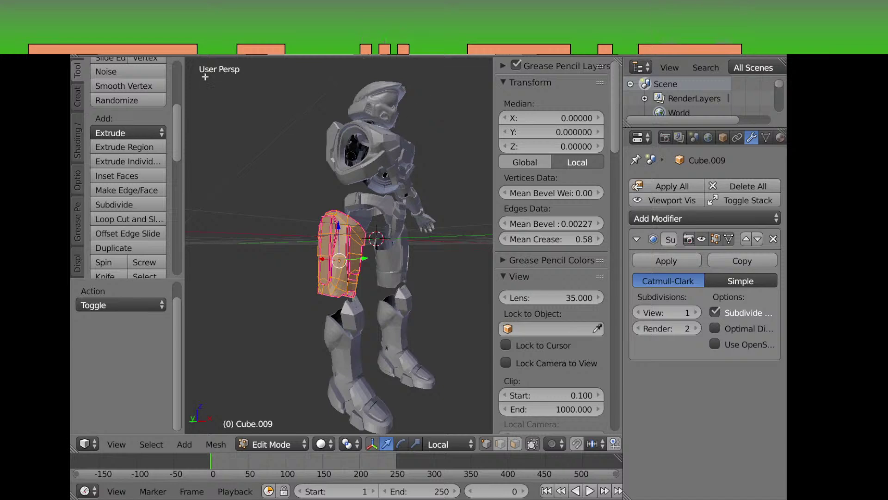
left_click(194, 52)
mouse_move(233, 55)
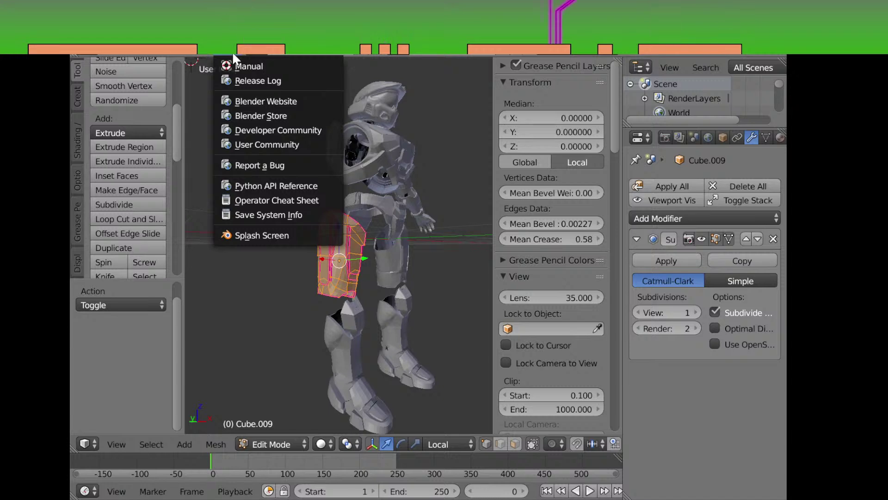
Try dissolving the whole thigh mesh with Dissolve Verts enabled, and return to Object Mode
left_click_drag(359, 292, 308, 321)
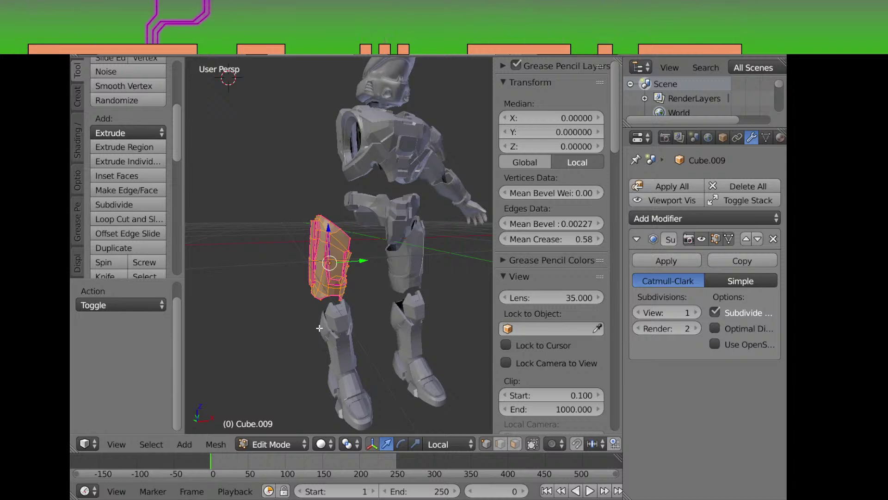
key("ctrl+x")
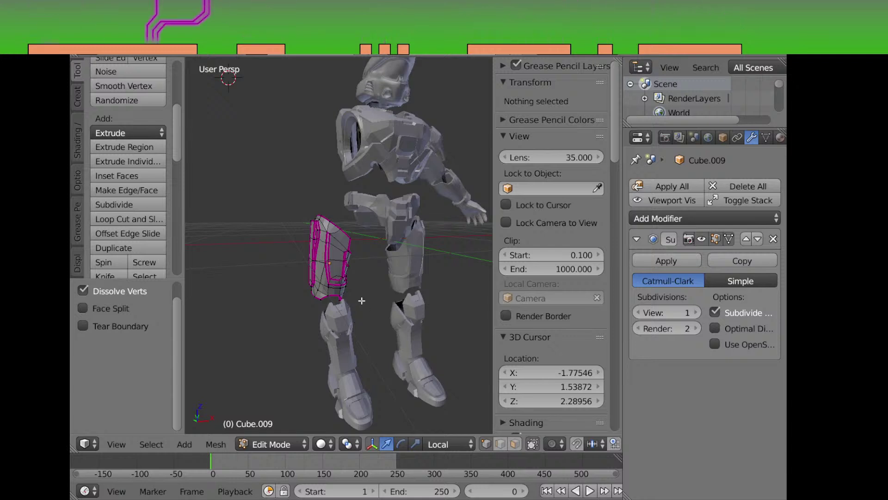
left_click_drag(361, 301, 346, 302)
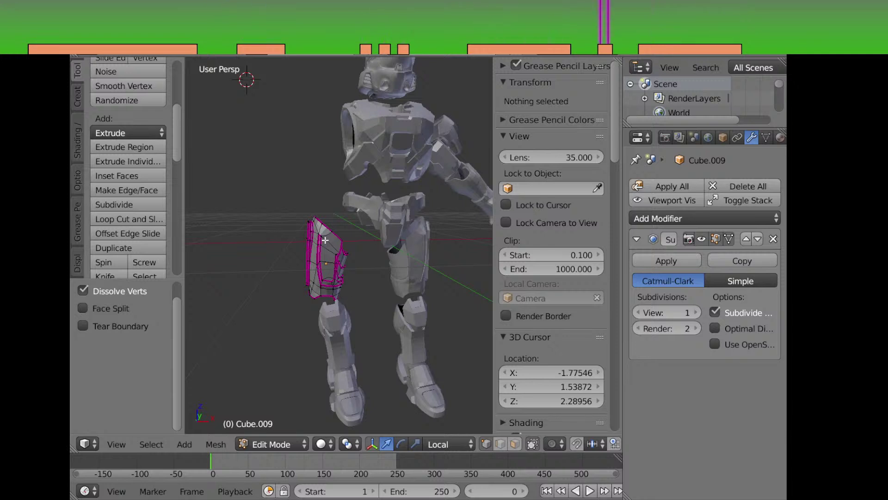
key("Tab")
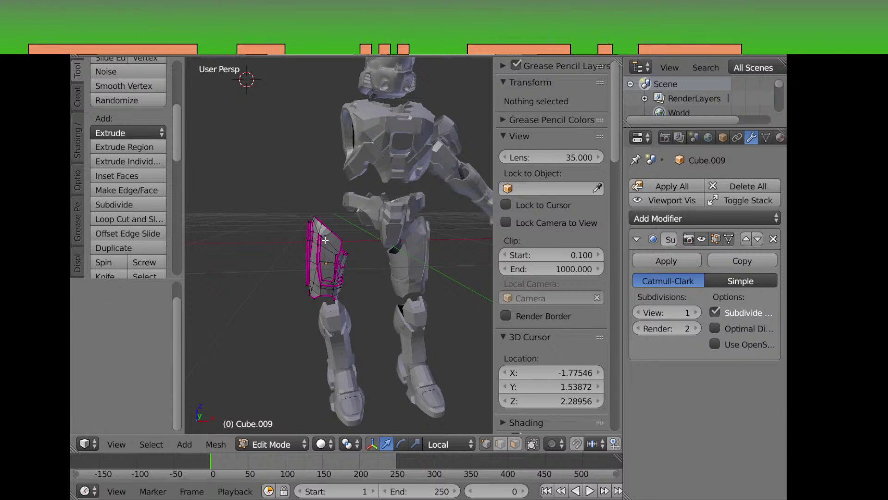
right_click(325, 240)
left_click_drag(361, 255, 392, 255)
key("Tab")
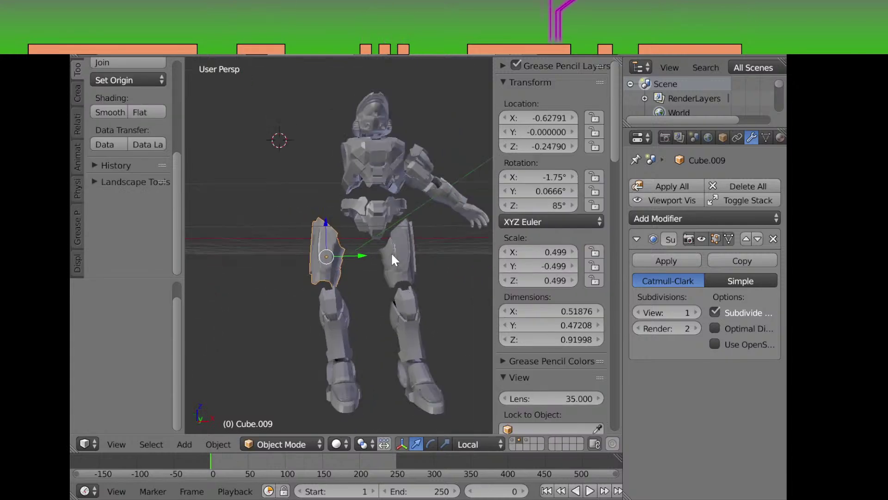
Undo the duplicated, mirrored leg pieces and reveal the figure's hidden arm and leg
right_click(394, 255)
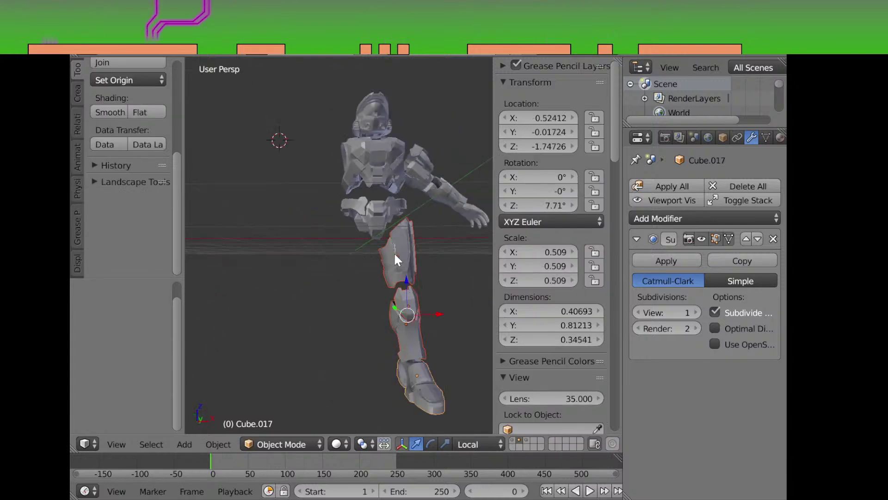
right_click(395, 255)
right_click(394, 256)
right_click(395, 255)
right_click(395, 257)
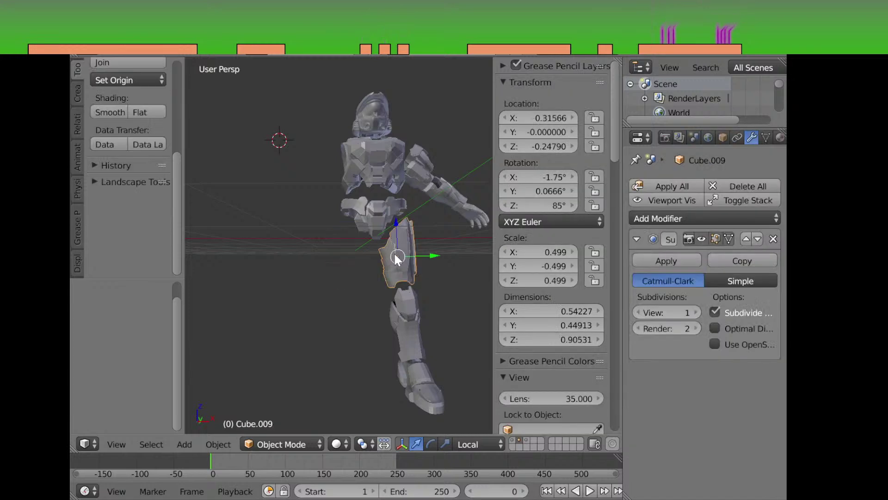
key("alt+h")
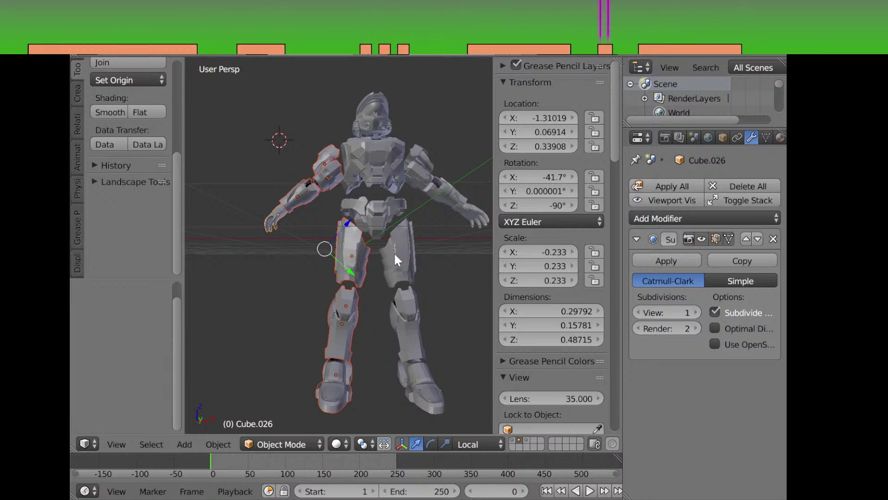
Try deleting the hand of the revealed arm
scroll(378, 250, "down", 1)
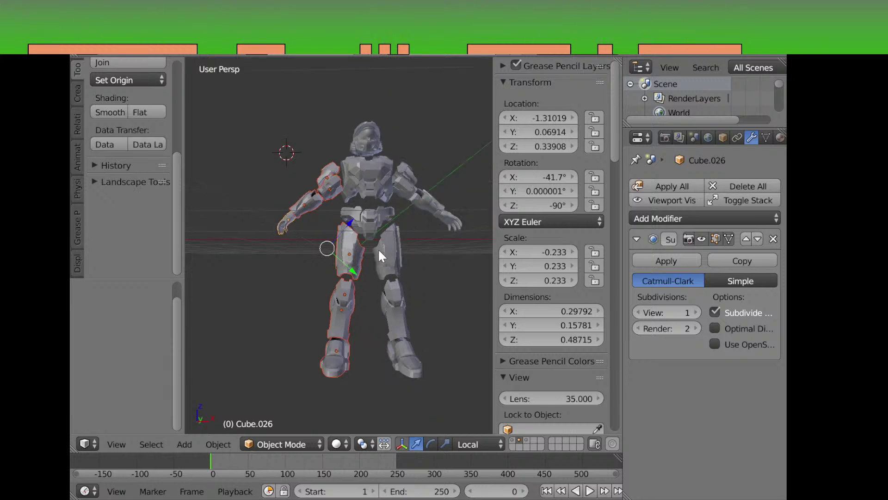
right_click(277, 223)
key("x")
left_click(283, 222)
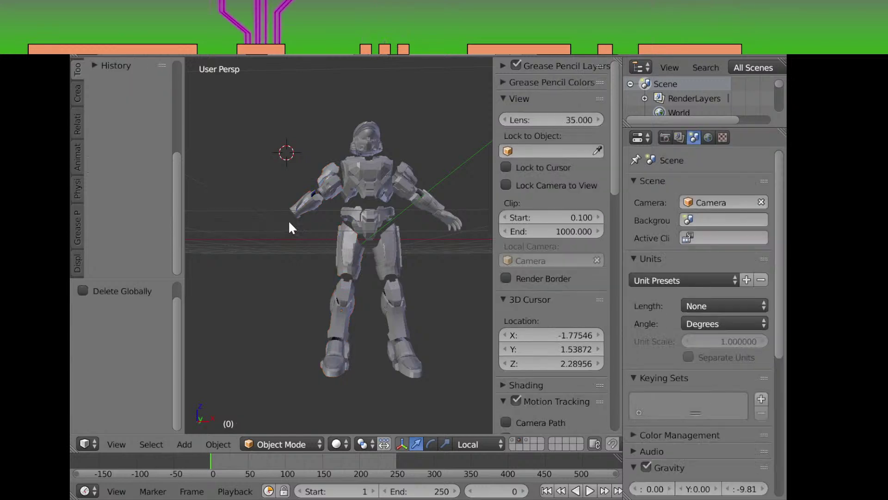
left_click_drag(304, 252, 329, 233)
Duplicate the revealed arm's hand and move the copy -0.623 along the global X axis
right_click(313, 245)
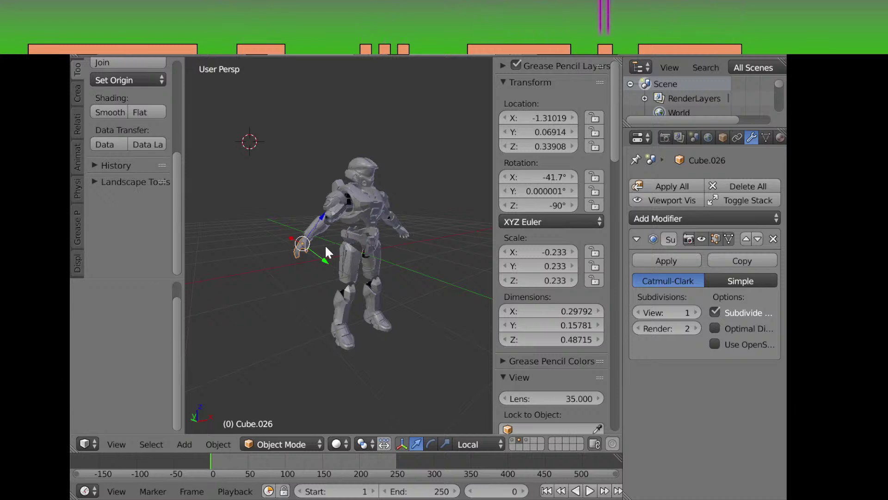
left_click_drag(325, 245, 377, 268)
key("shift+d")
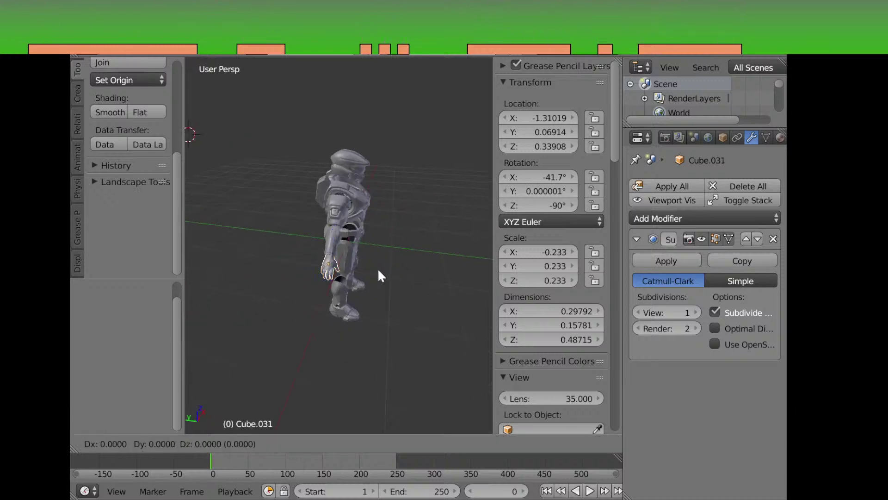
key("x")
left_click(263, 276)
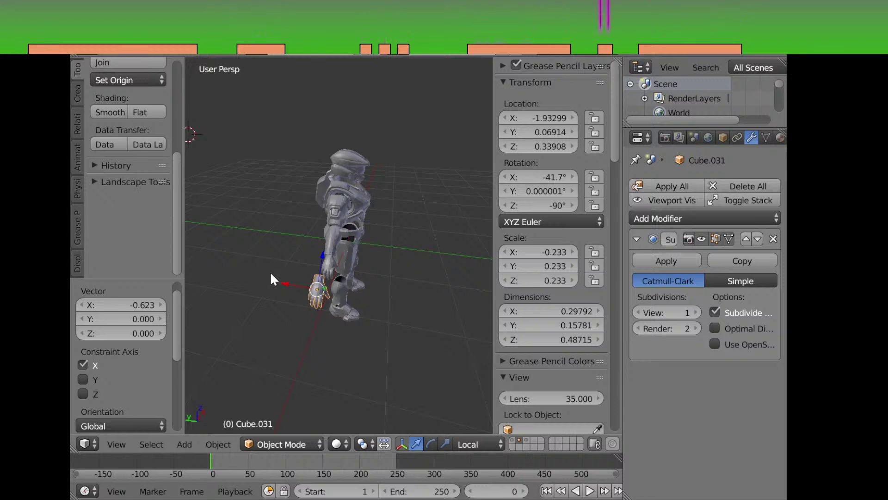
Delete the duplicated hand beside the figure
left_click_drag(362, 243, 312, 243)
key("x")
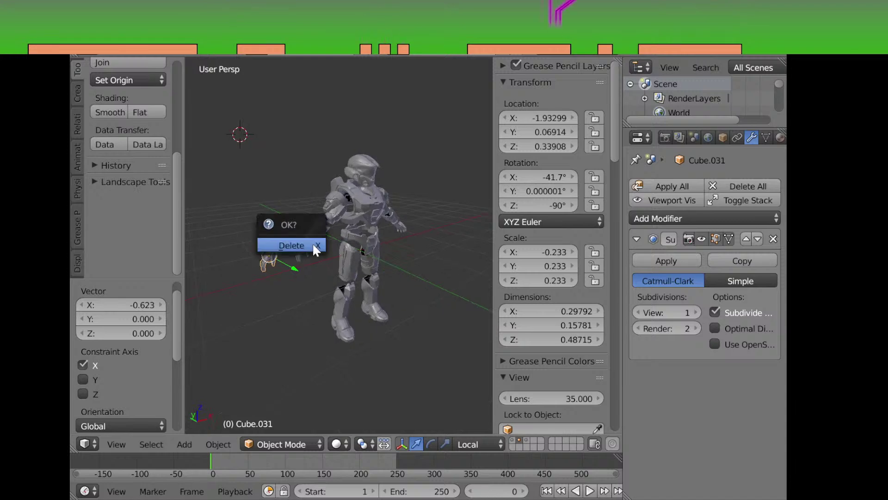
left_click(323, 252)
Inspect the complete armoured figure from the front, side, above and below, at close and distant range
left_click_drag(302, 268, 341, 251)
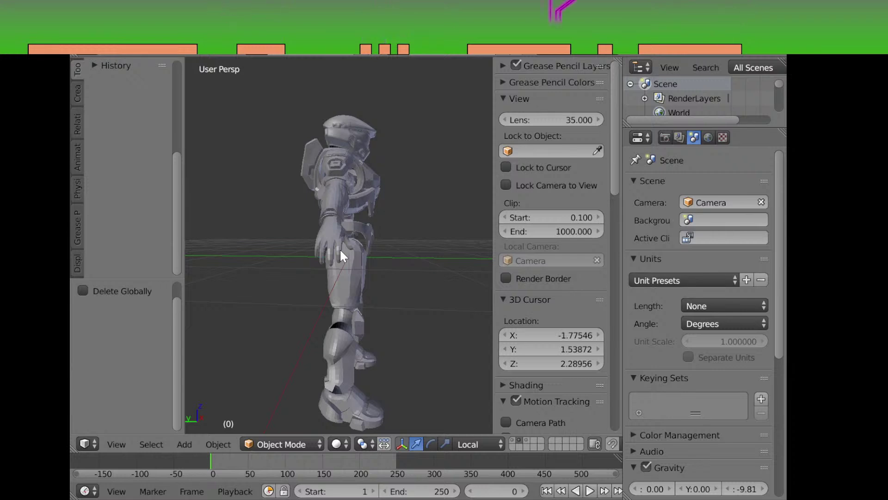
left_click_drag(340, 249, 307, 219)
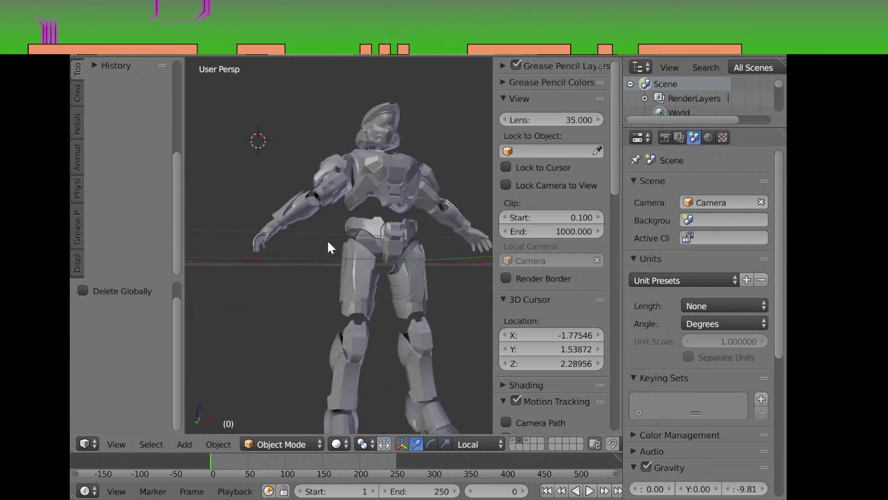
left_click_drag(329, 247, 389, 272)
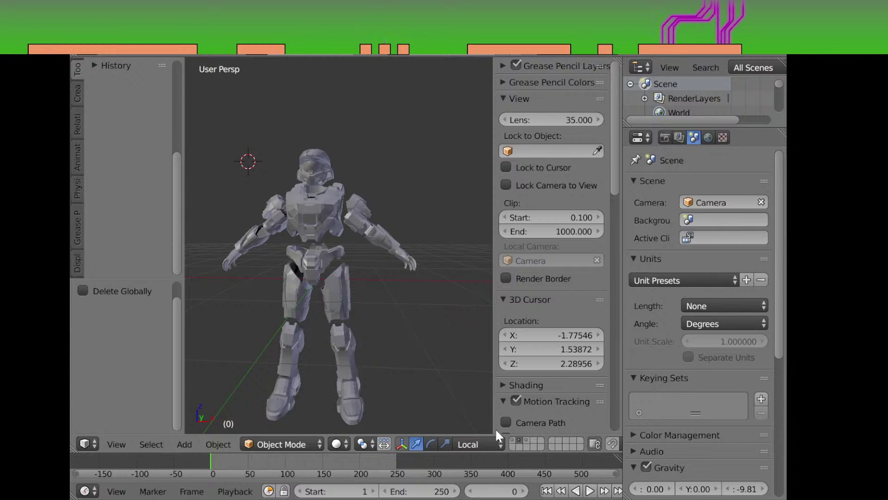
left_click_drag(357, 318, 396, 210)
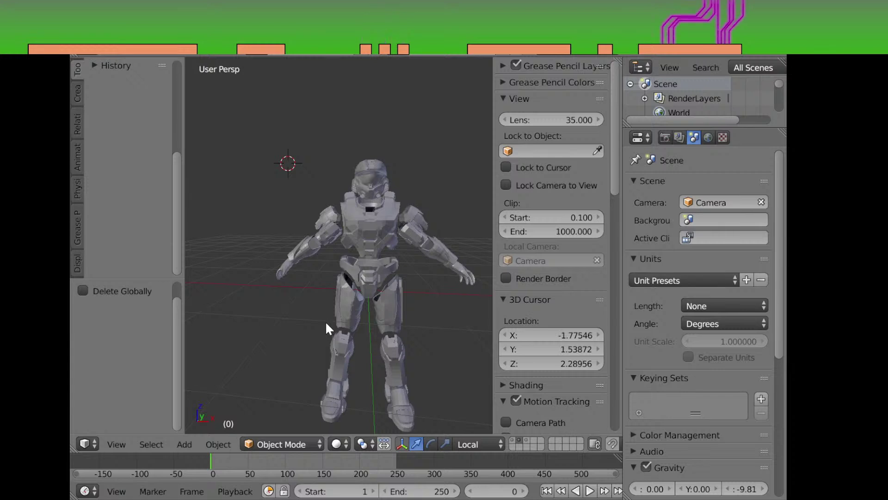
scroll(331, 322, "down", 4)
left_click_drag(365, 315, 383, 294)
scroll(360, 339, "up", 4)
scroll(352, 309, "up", 2)
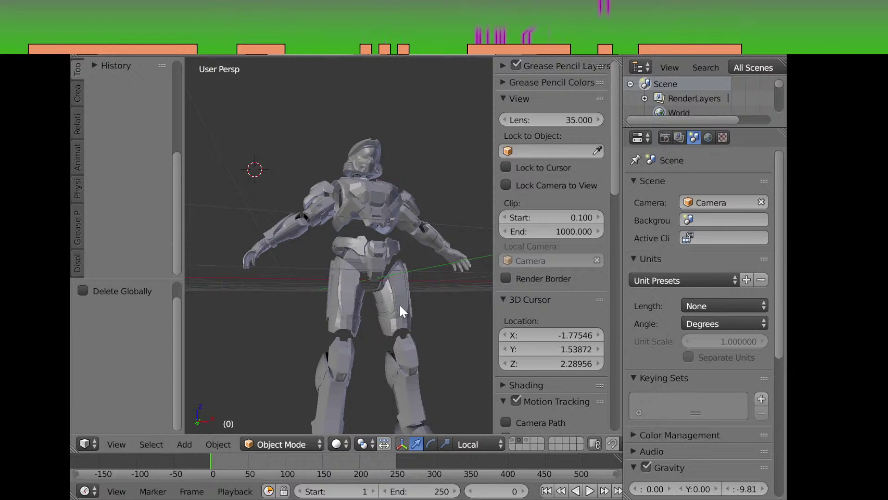
scroll(376, 292, "down", 3)
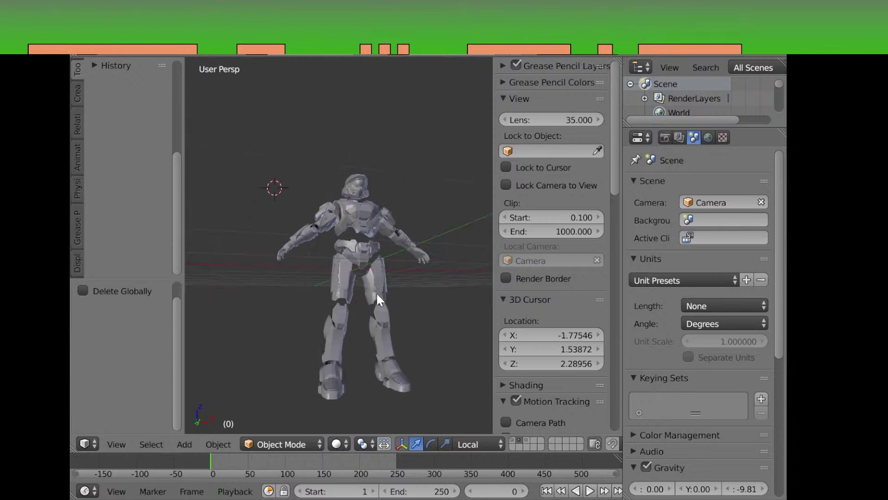
left_click_drag(362, 262, 346, 291)
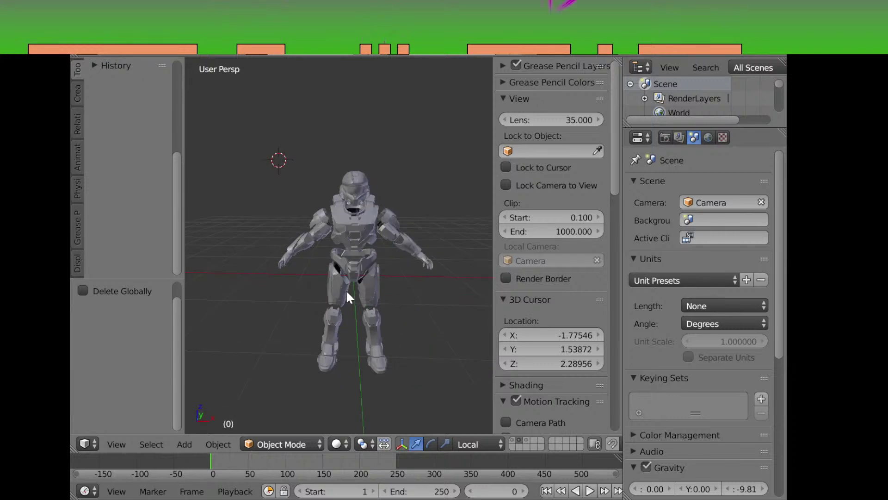
scroll(346, 289, "up", 1)
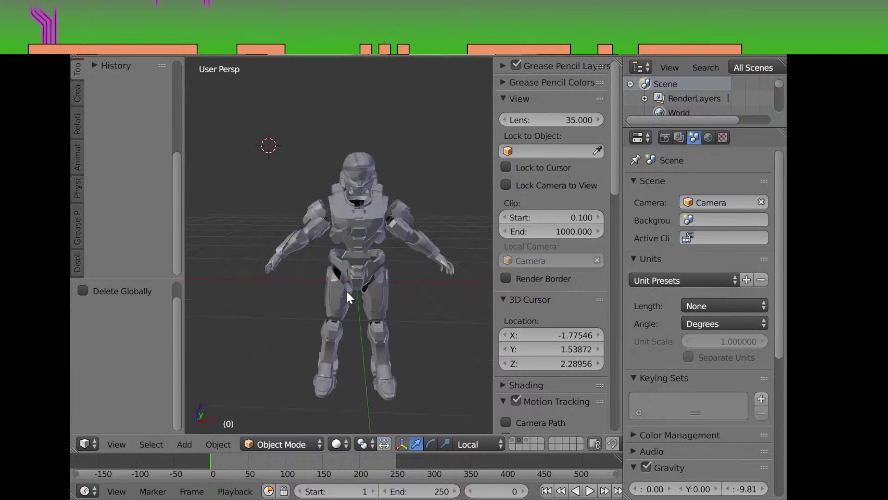
left_click_drag(347, 292, 359, 288)
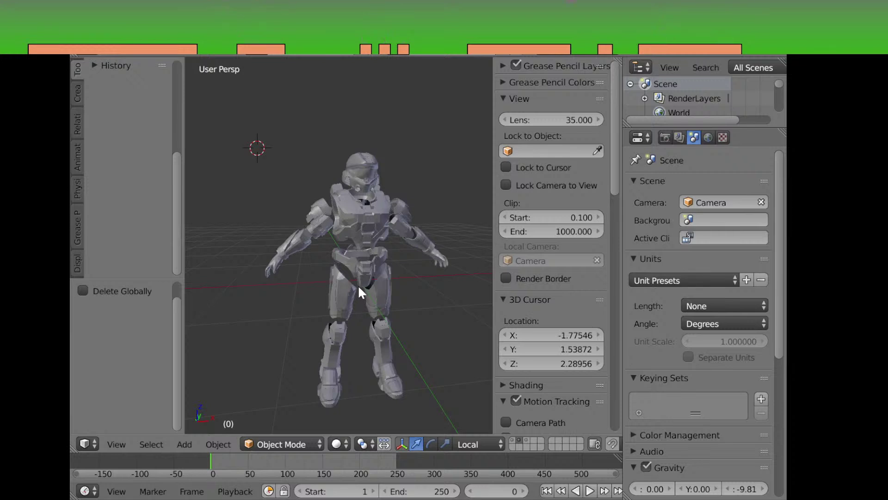
scroll(390, 272, "down", 3)
left_click_drag(390, 272, 391, 293)
scroll(340, 249, "up", 3)
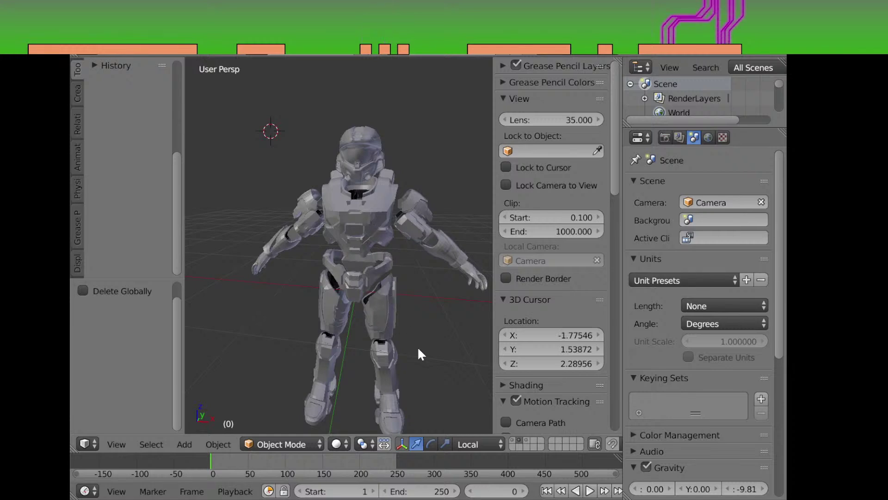
left_click_drag(343, 346, 400, 315)
scroll(354, 327, "up", 3)
scroll(359, 310, "down", 6)
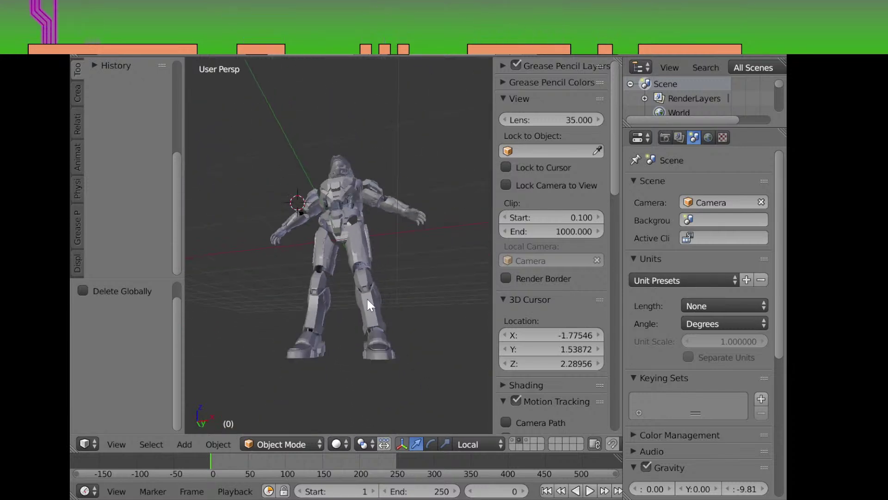
left_click_drag(369, 302, 470, 411)
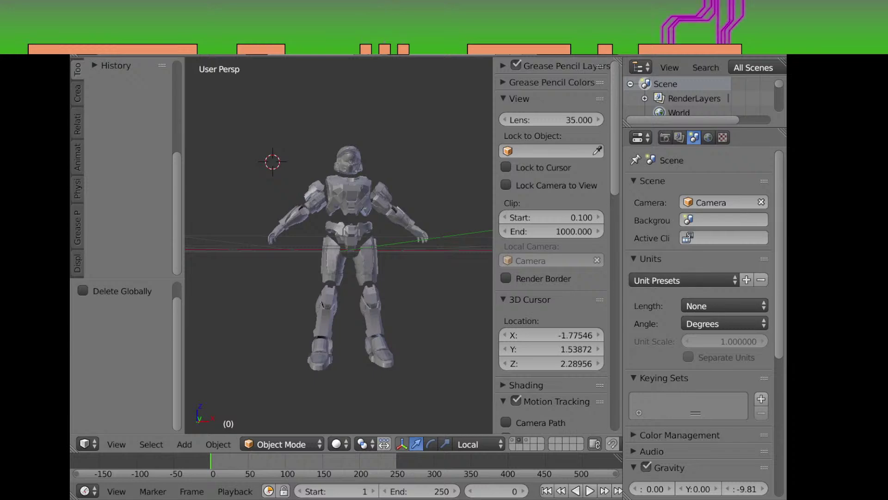